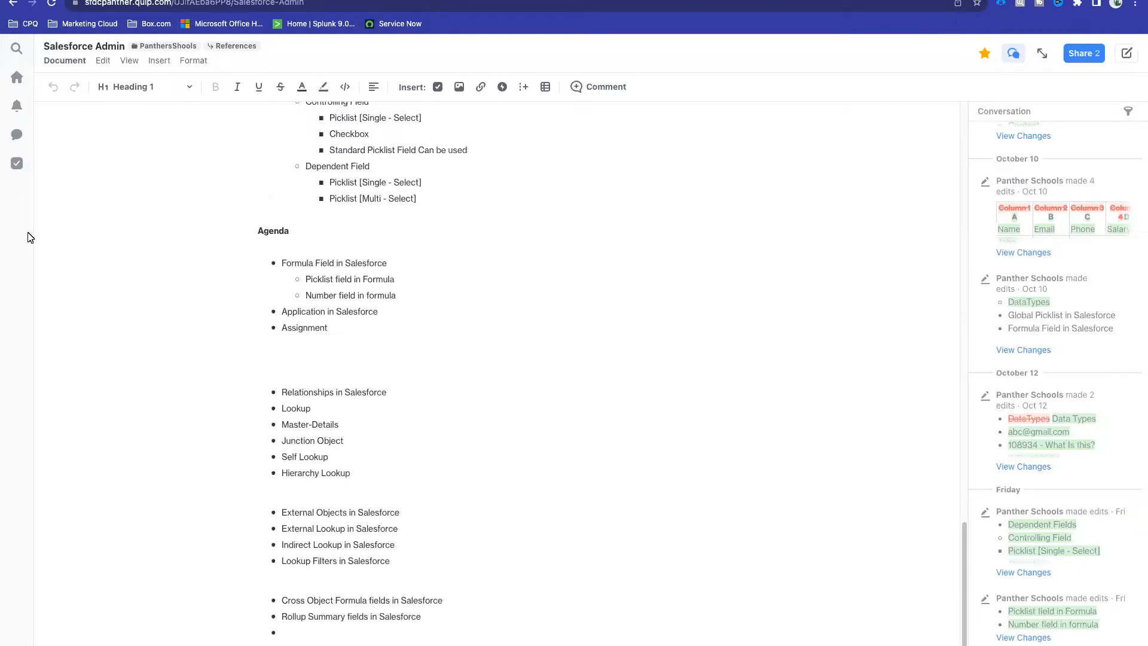
Step: Extend the Quip agenda item to 'Formula Field in Salesforce - Calculated Field, 1 OR More fields'
{"action": "left_click", "coordinate": [408, 267]}
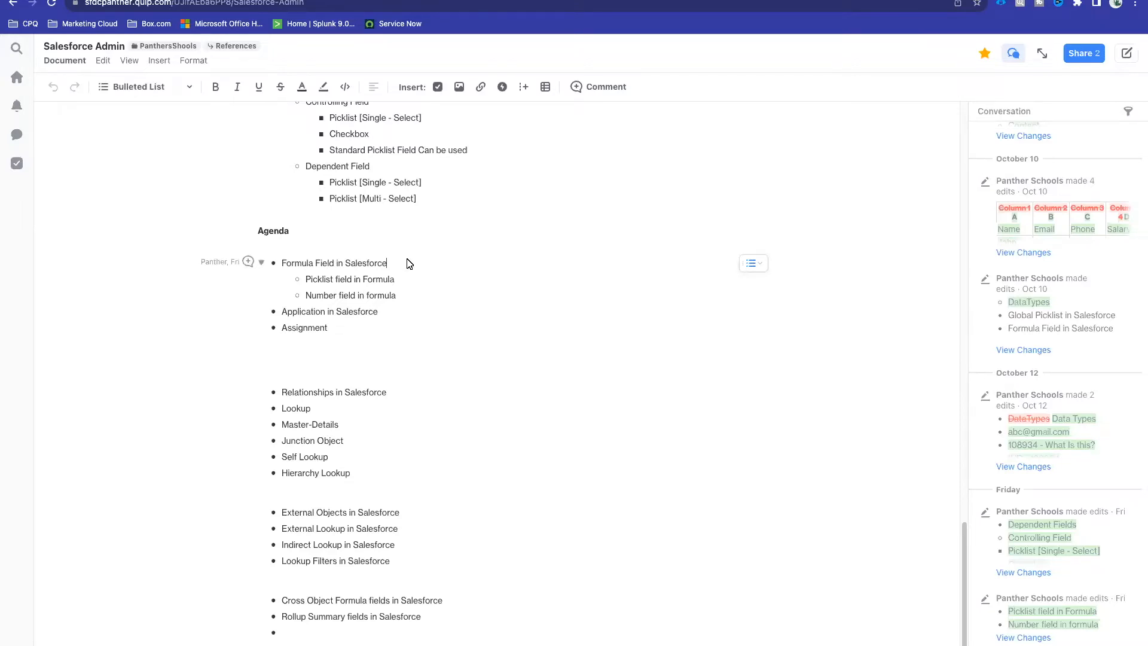
{"action": "type", "text": "- Calculated Field"}
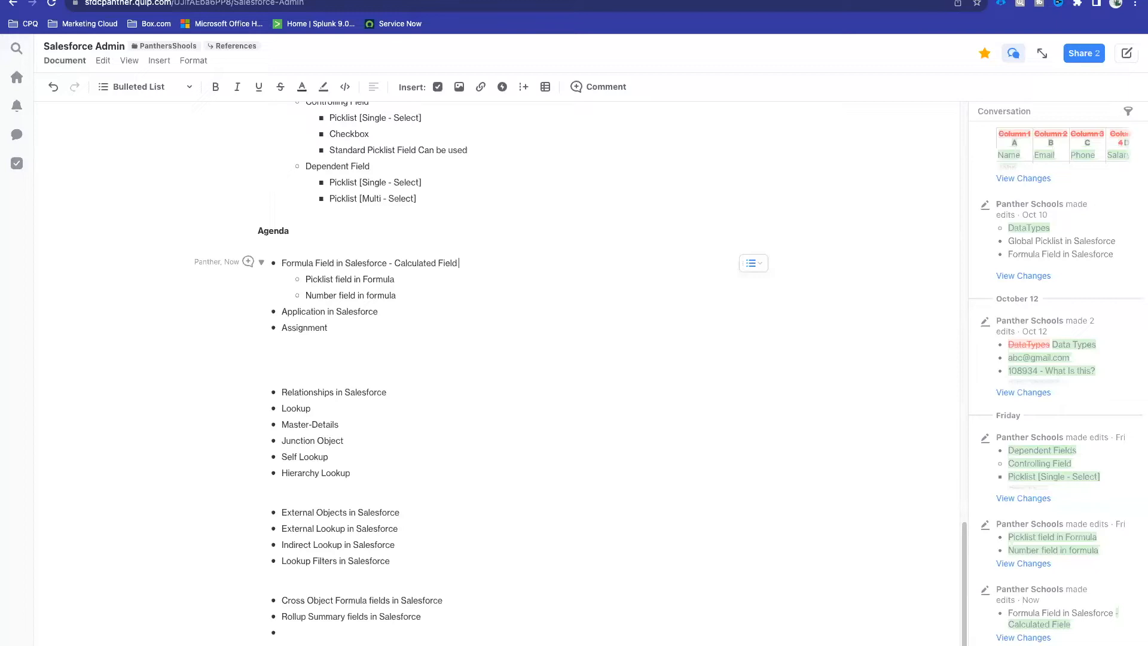
{"action": "type", "text": ","}
{"action": "type", "text": " 1 )R"}
{"action": "key", "text": "BackSpace"}
{"action": "key", "text": "BackSpace"}
{"action": "type", "text": "OR More fields"}
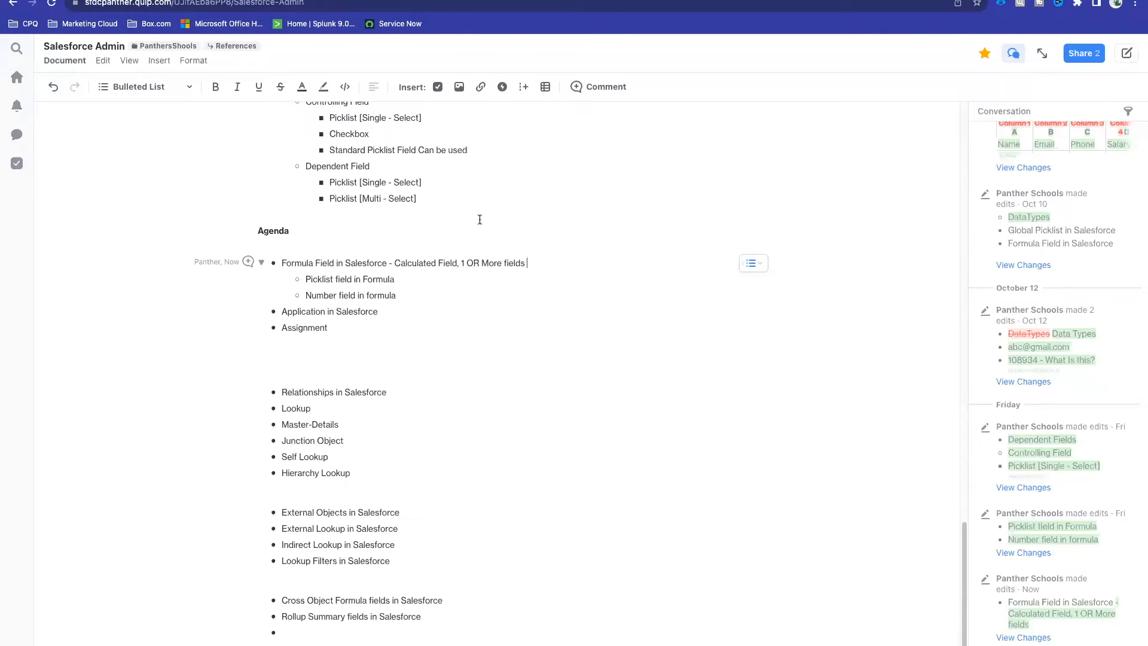
{"action": "left_click", "coordinate": [350, 1]}
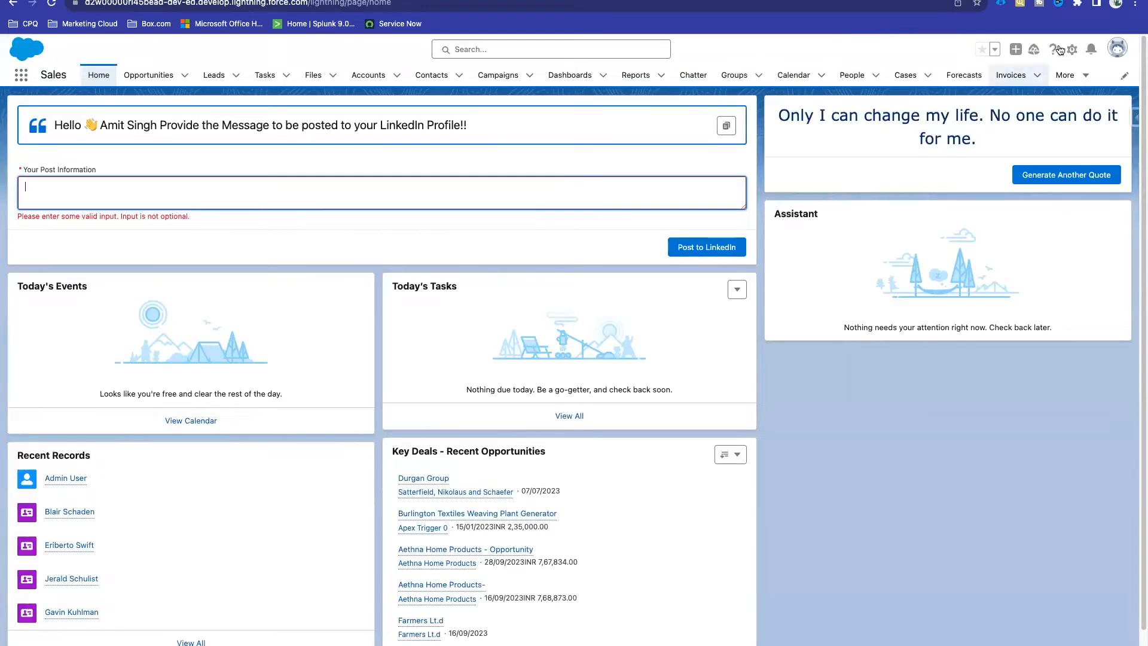
Step: Open Object Manager in Setup and dismiss the SSO endpoints tip
{"action": "left_click", "coordinate": [1071, 49]}
{"action": "left_click", "coordinate": [1023, 81]}
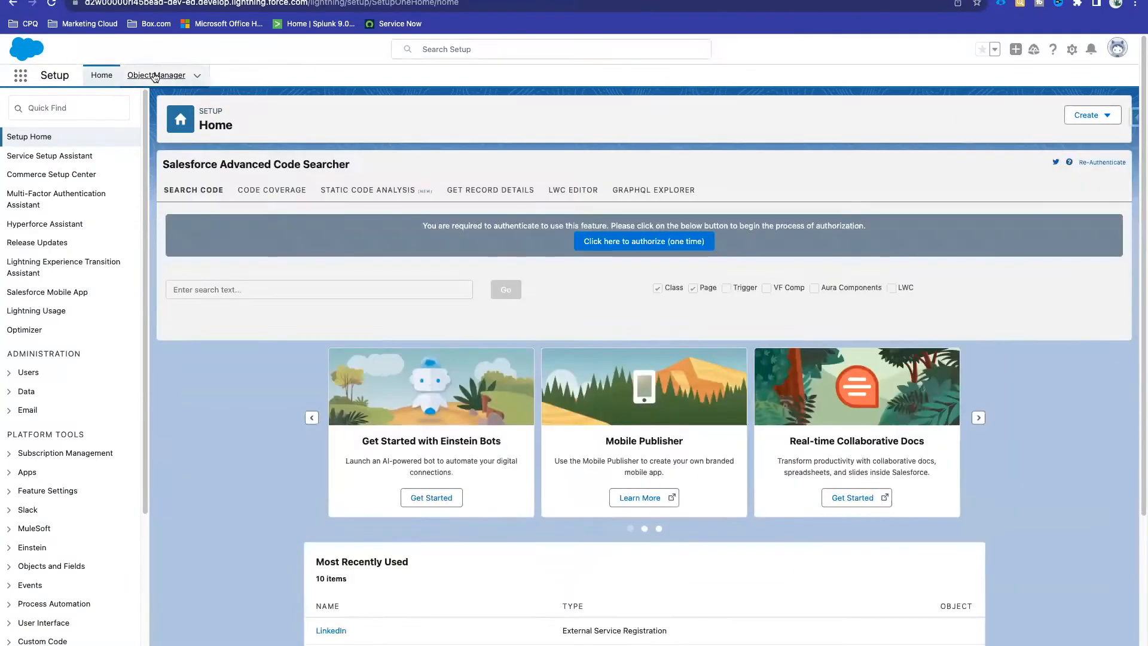
{"action": "left_click", "coordinate": [154, 75]}
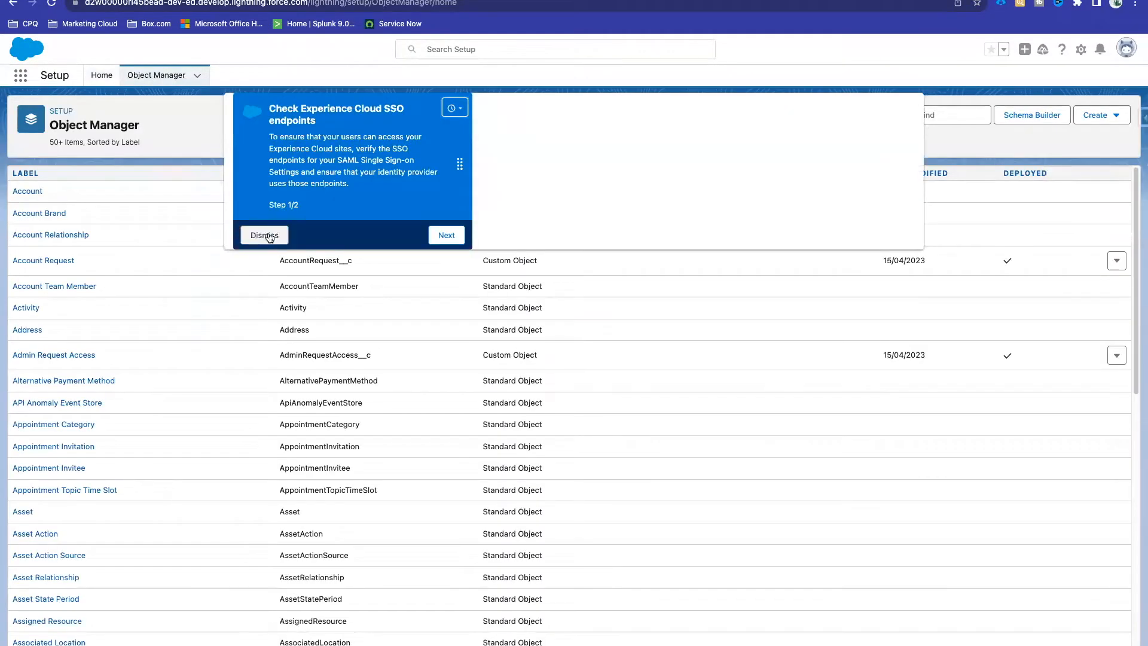
{"action": "left_click", "coordinate": [263, 234]}
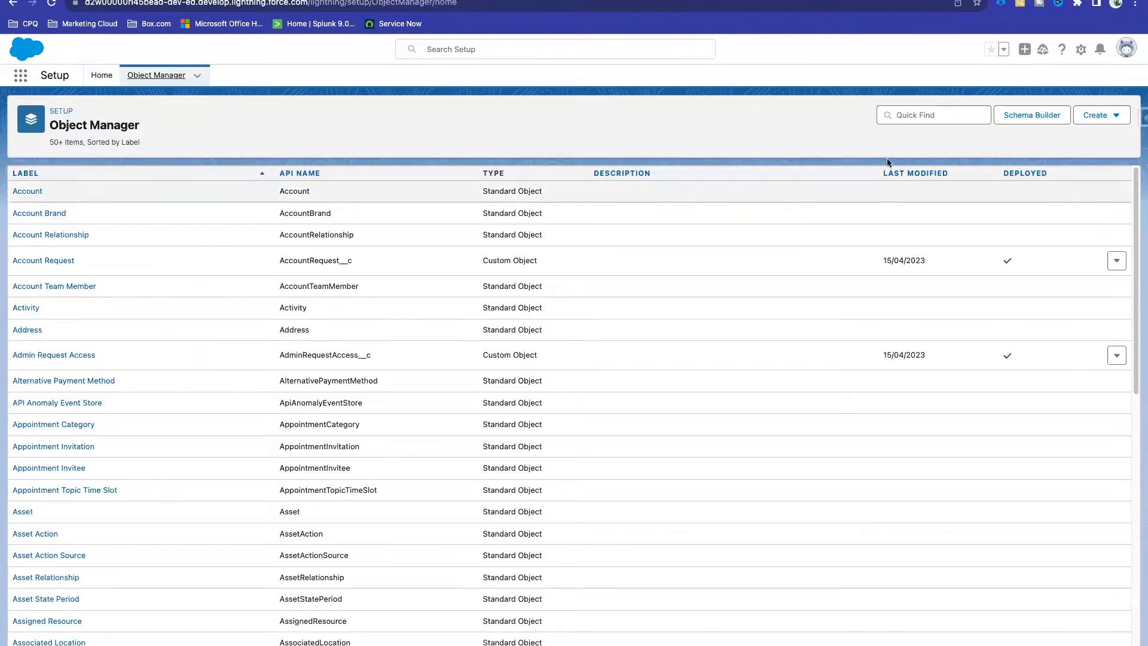
Step: Search objects for 'Emplo', find none, and log into the other org from saved logins
{"action": "left_click", "coordinate": [903, 114]}
{"action": "type", "text": "Emplo"}
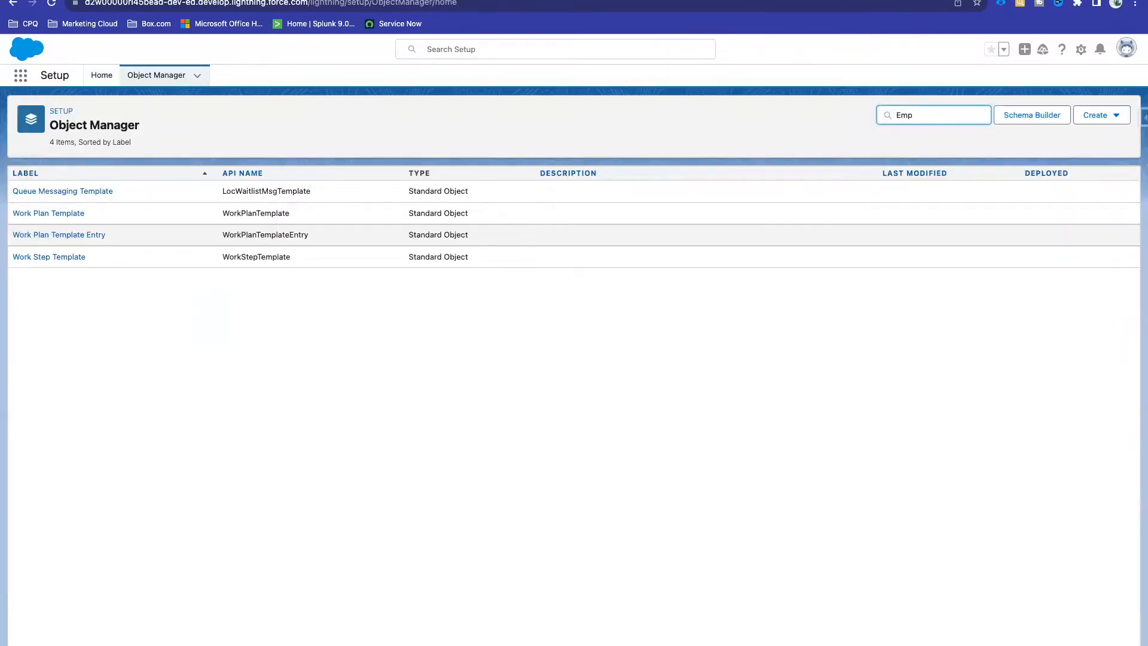
{"action": "key", "text": "BackSpace"}
{"action": "key", "text": "BackSpace"}
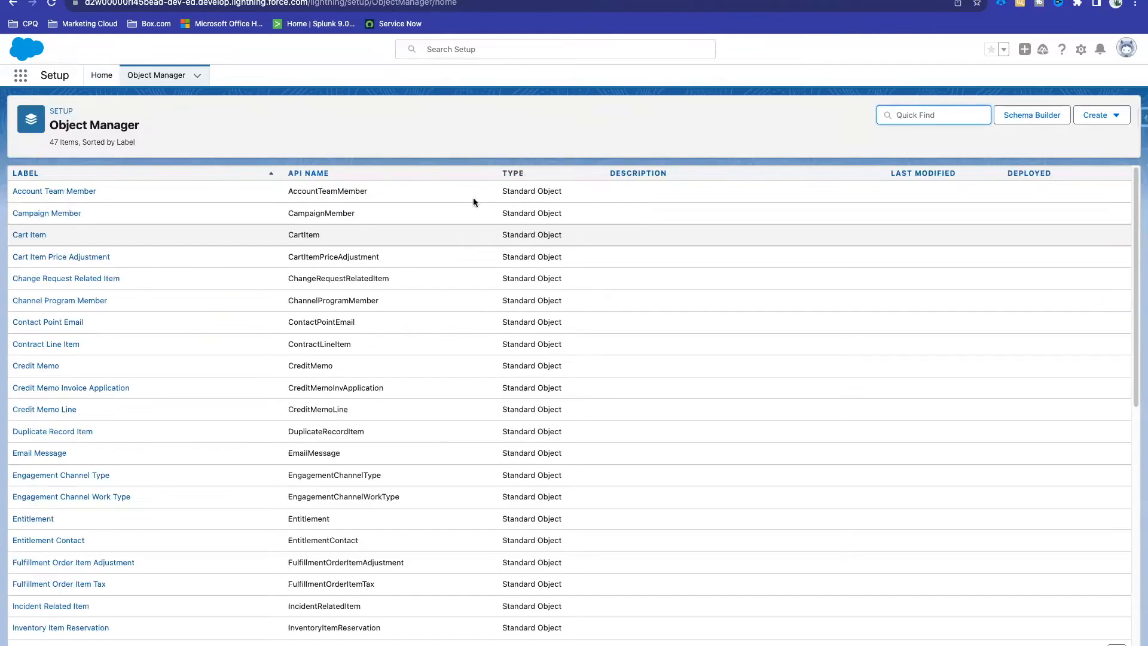
{"action": "left_click", "coordinate": [1000, 3]}
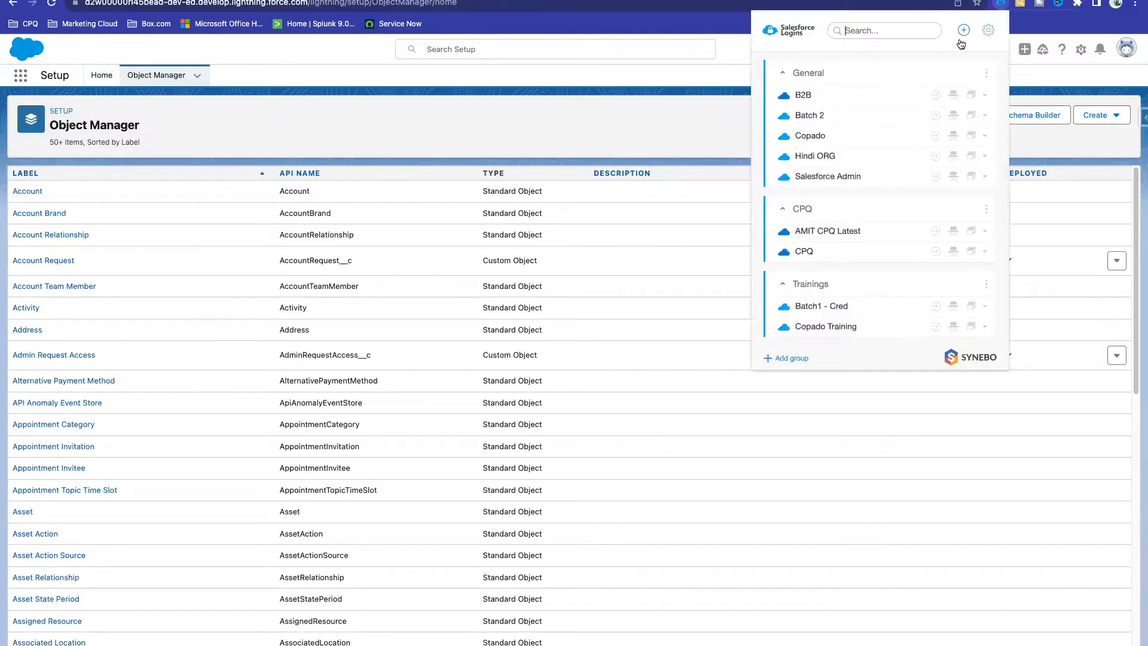
{"action": "left_click", "coordinate": [936, 178]}
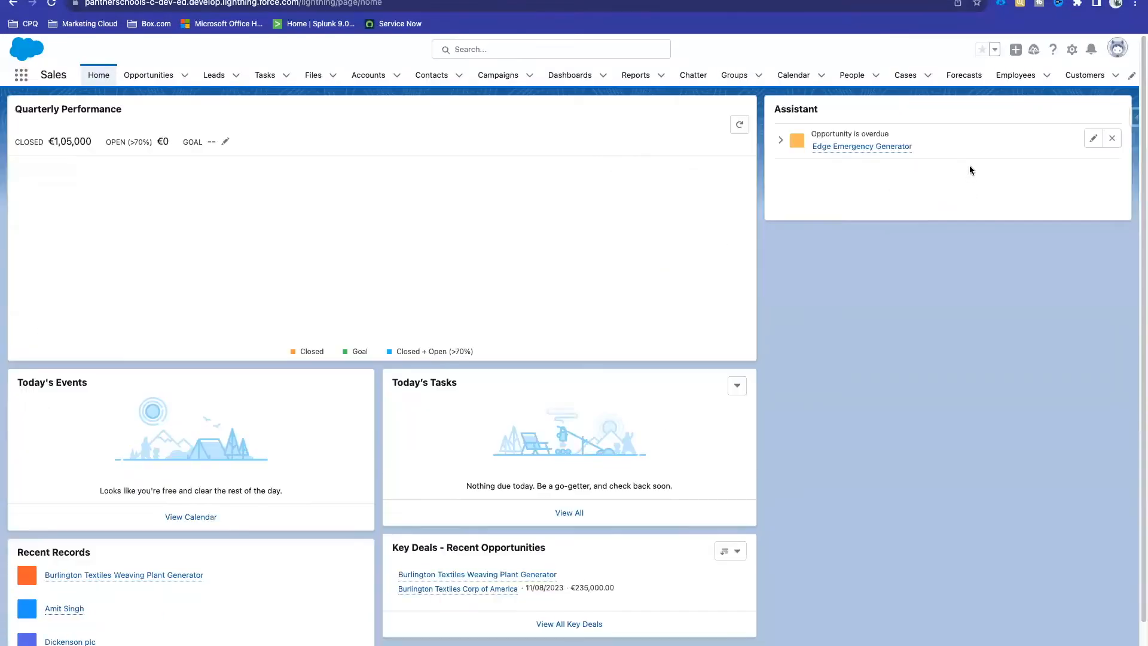
Step: Find 'Emplo' in Object Manager and open the Employee object's Fields & Relationships
{"action": "left_click", "coordinate": [1072, 49]}
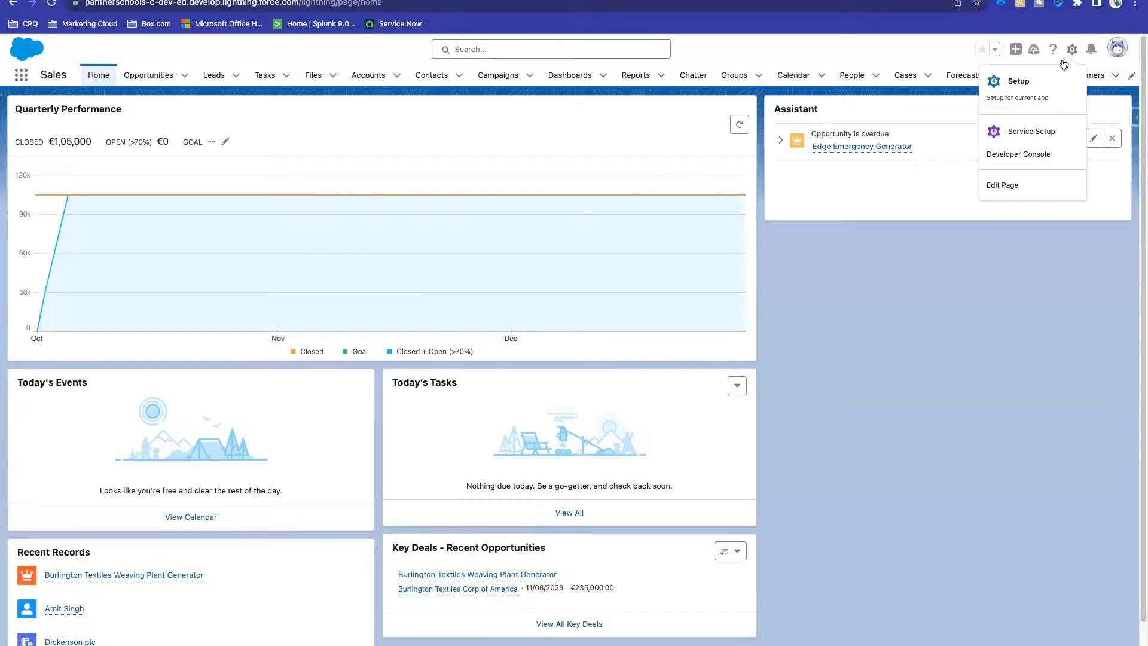
{"action": "left_click", "coordinate": [1004, 82]}
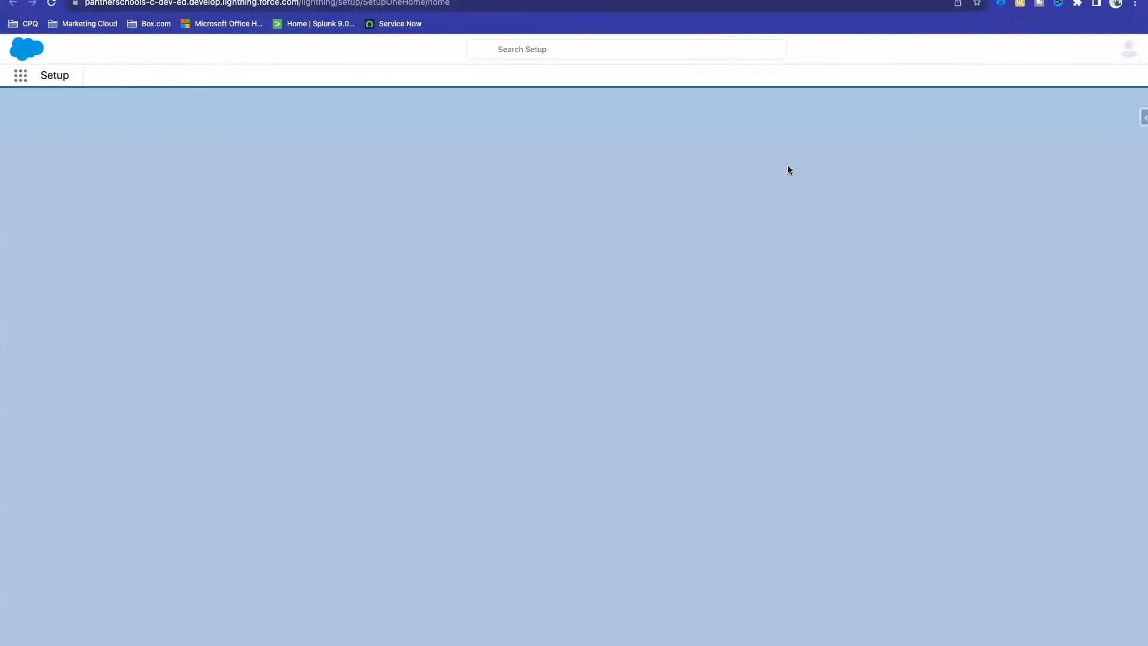
{"action": "left_click", "coordinate": [171, 76]}
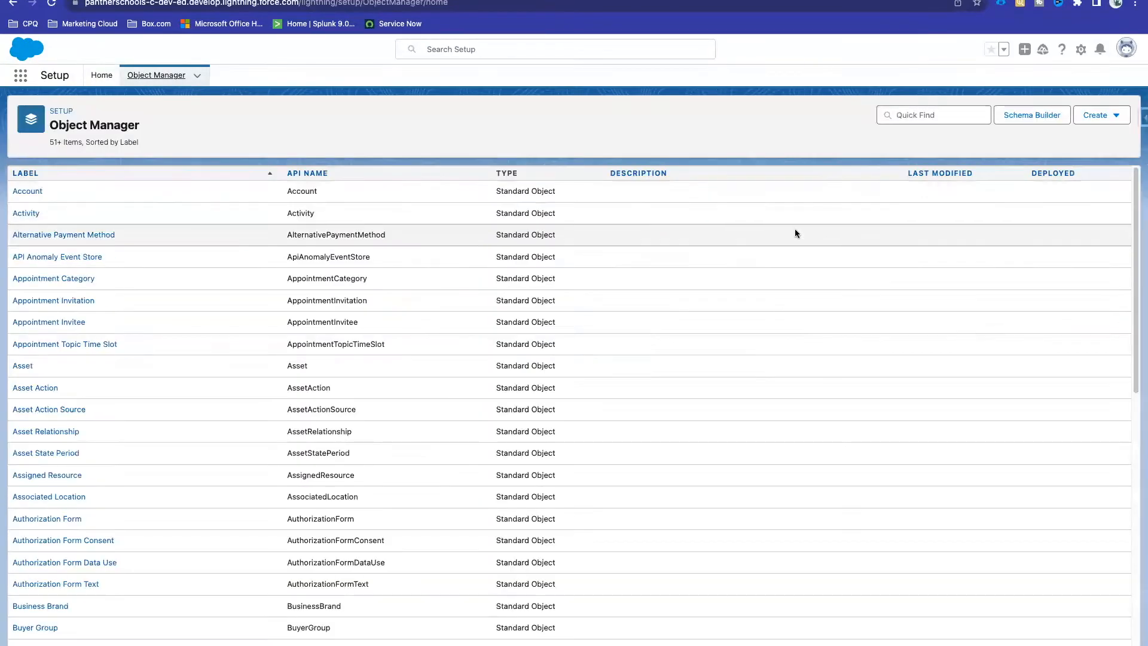
{"action": "left_click", "coordinate": [920, 121]}
{"action": "type", "text": "Emplo"}
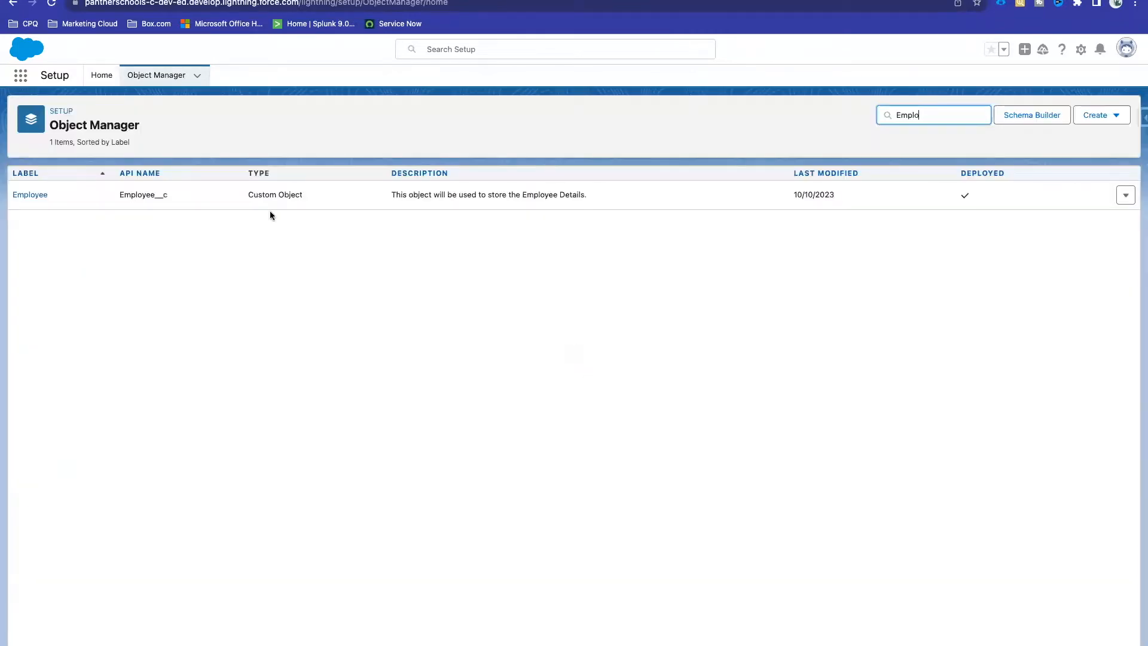
{"action": "left_click", "coordinate": [41, 194]}
{"action": "left_click", "coordinate": [93, 195]}
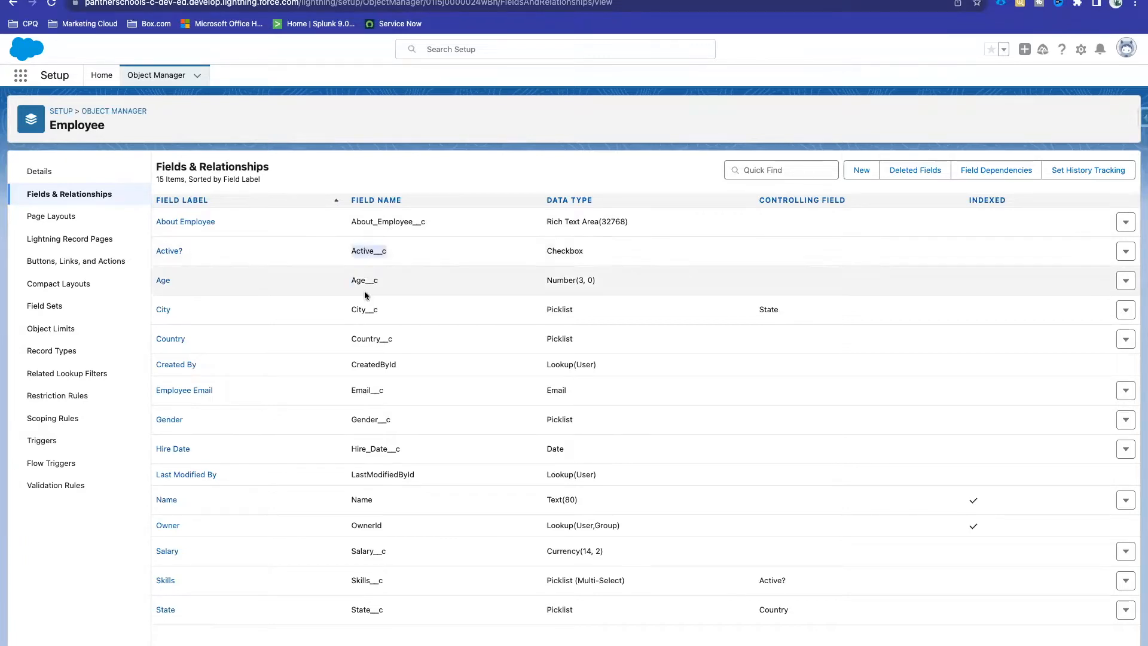
Step: Inspect the Country__c and Gender__c fields, then return to the Sales home page
{"action": "left_click", "coordinate": [378, 338]}
{"action": "double_click", "coordinate": [378, 338]}
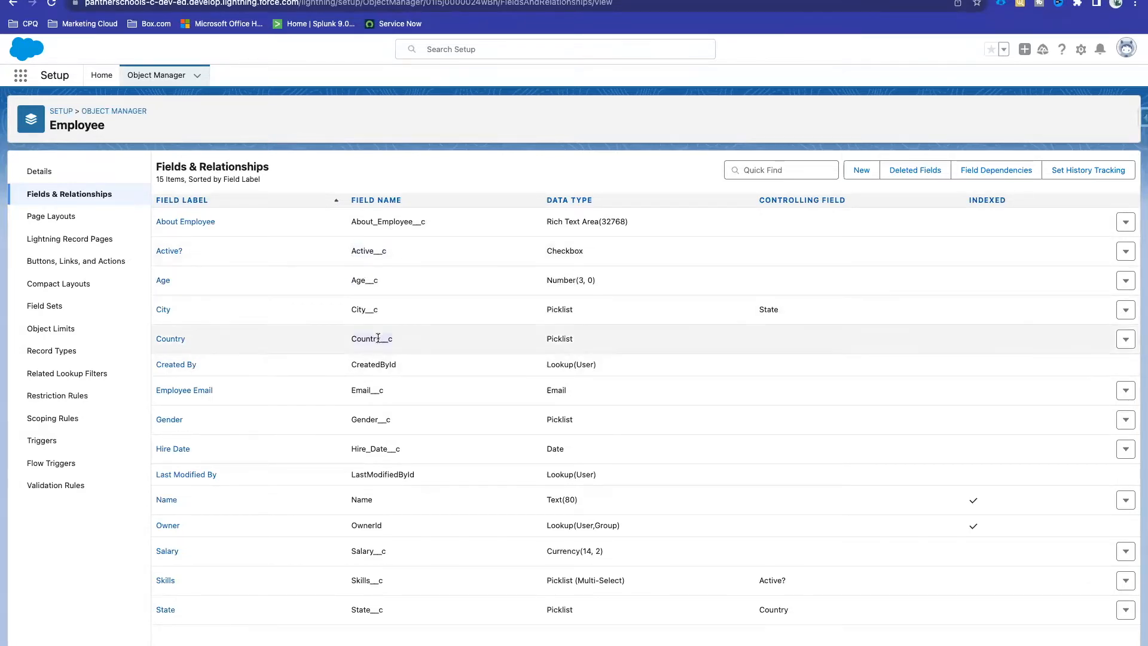
{"action": "double_click", "coordinate": [371, 420]}
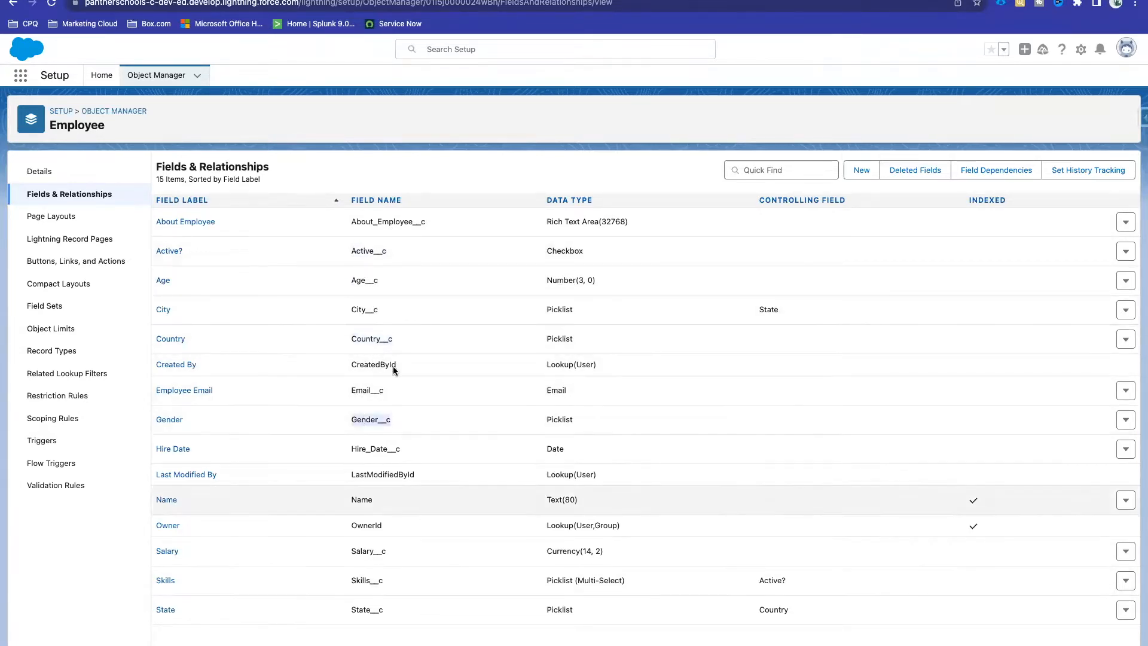
{"action": "left_click", "coordinate": [391, 456]}
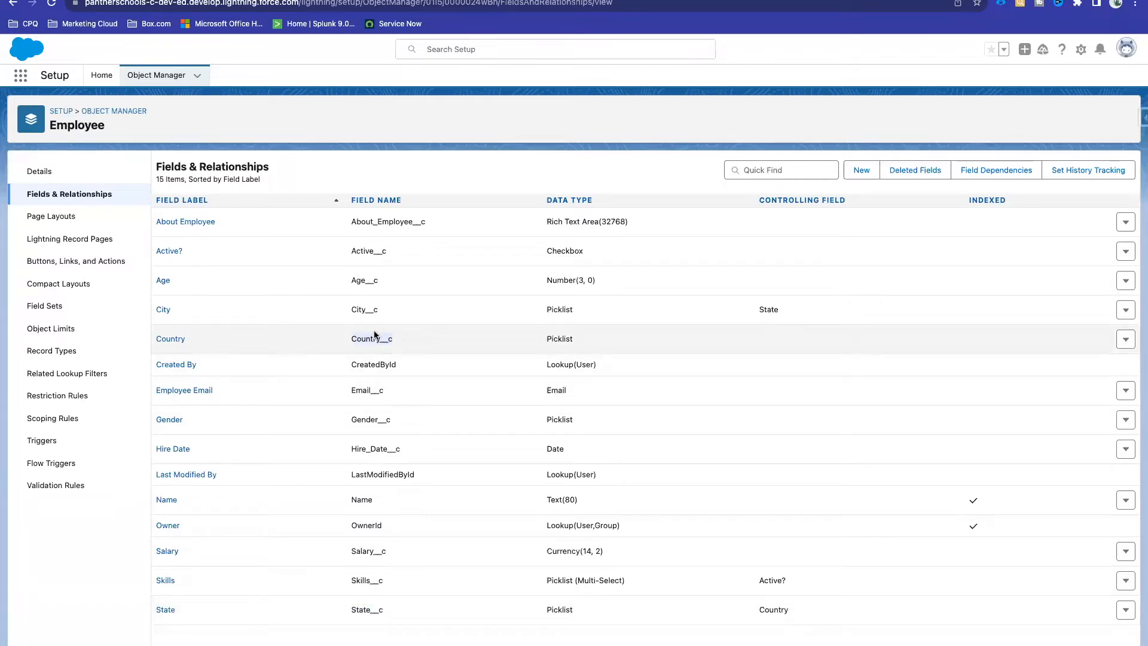
{"action": "left_click", "coordinate": [335, 1]}
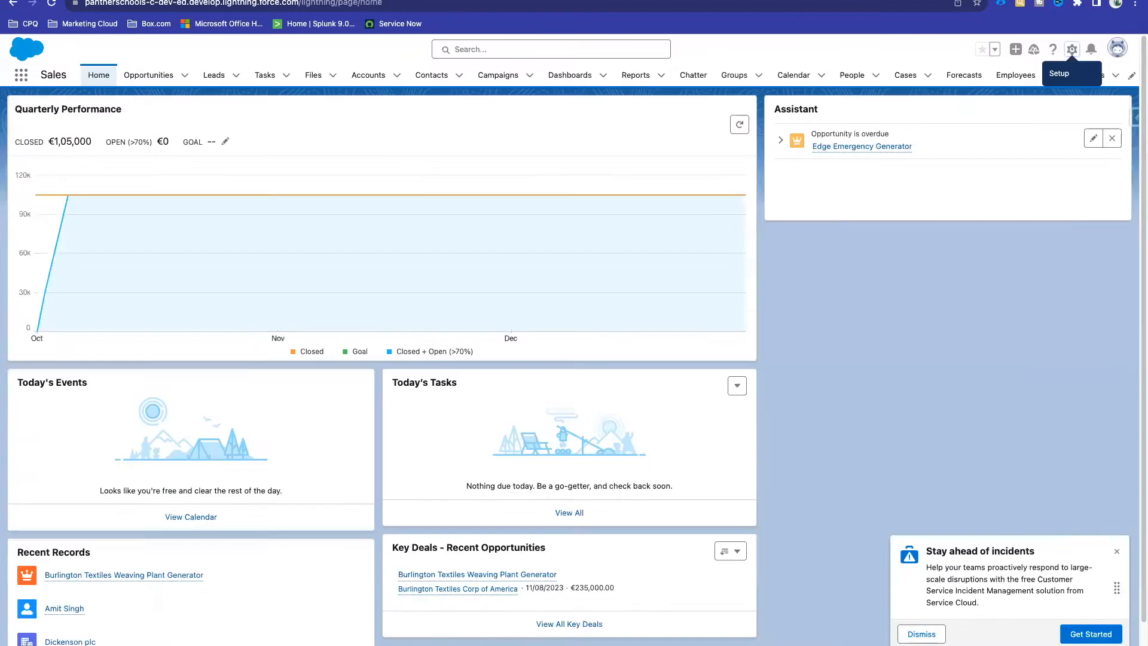
Step: Open the ABC TEST record from the Employees list via the App Launcher
{"action": "left_click", "coordinate": [22, 75]}
{"action": "type", "text": "Emplo"}
{"action": "left_click", "coordinate": [56, 184]}
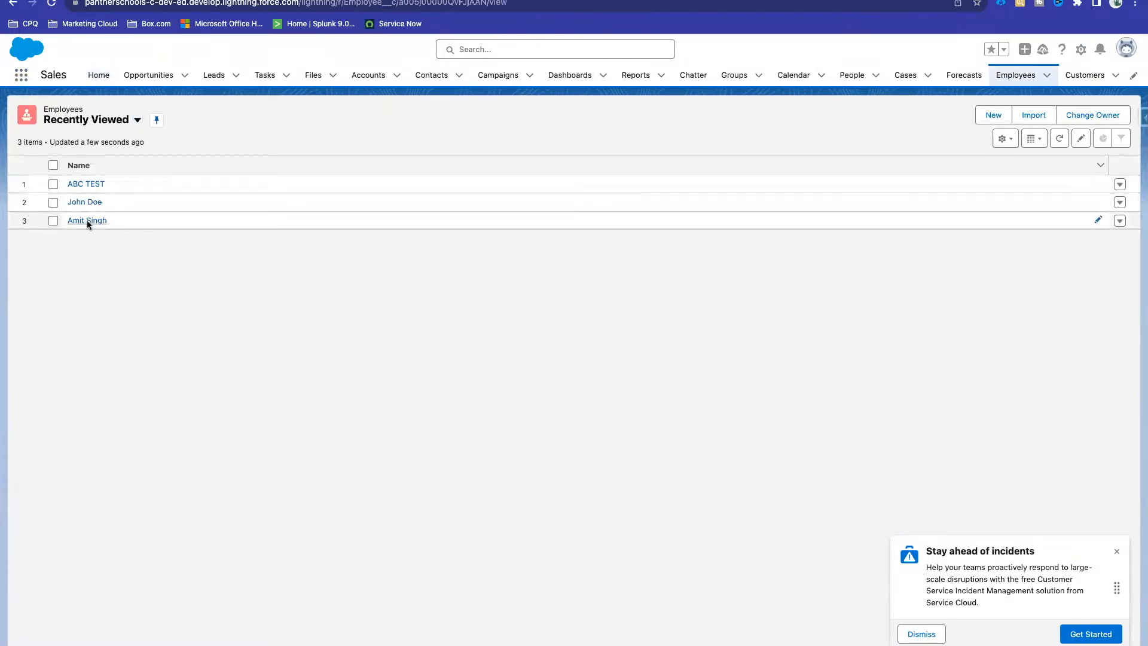
{"action": "left_click", "coordinate": [88, 221]}
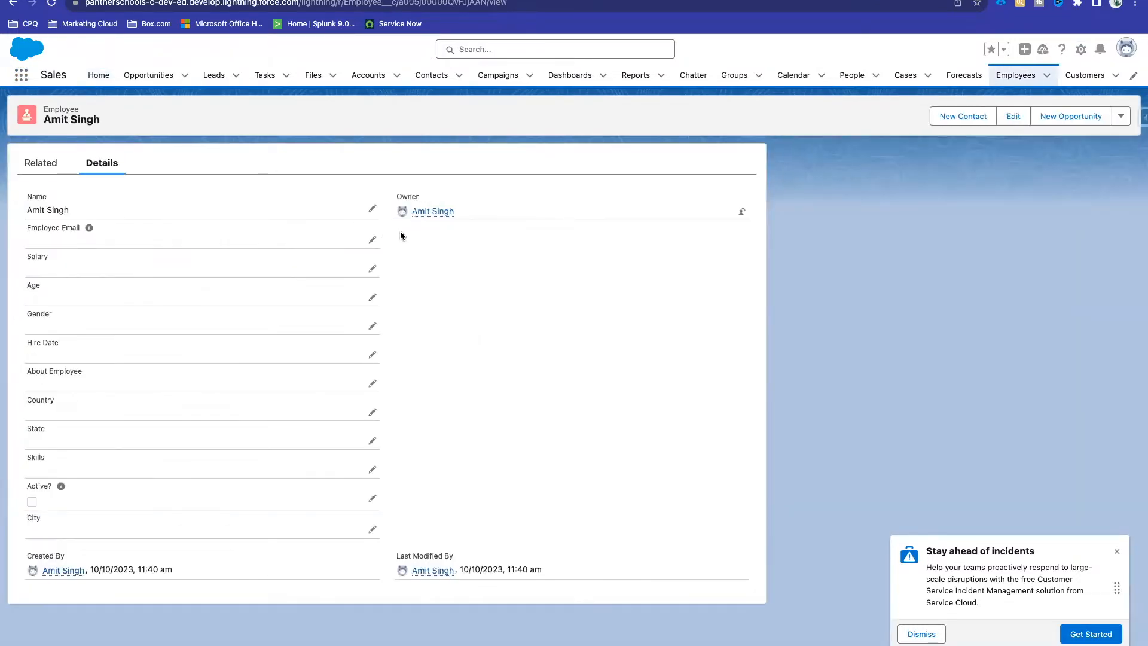
{"action": "left_click", "coordinate": [12, 3]}
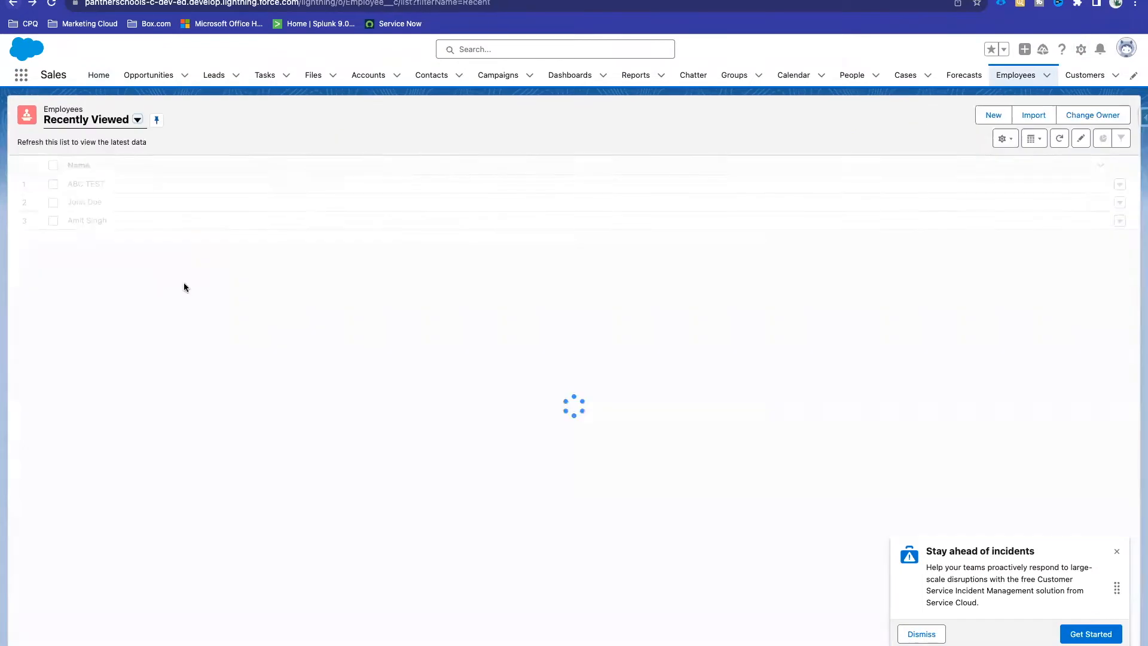
{"action": "left_click", "coordinate": [84, 205]}
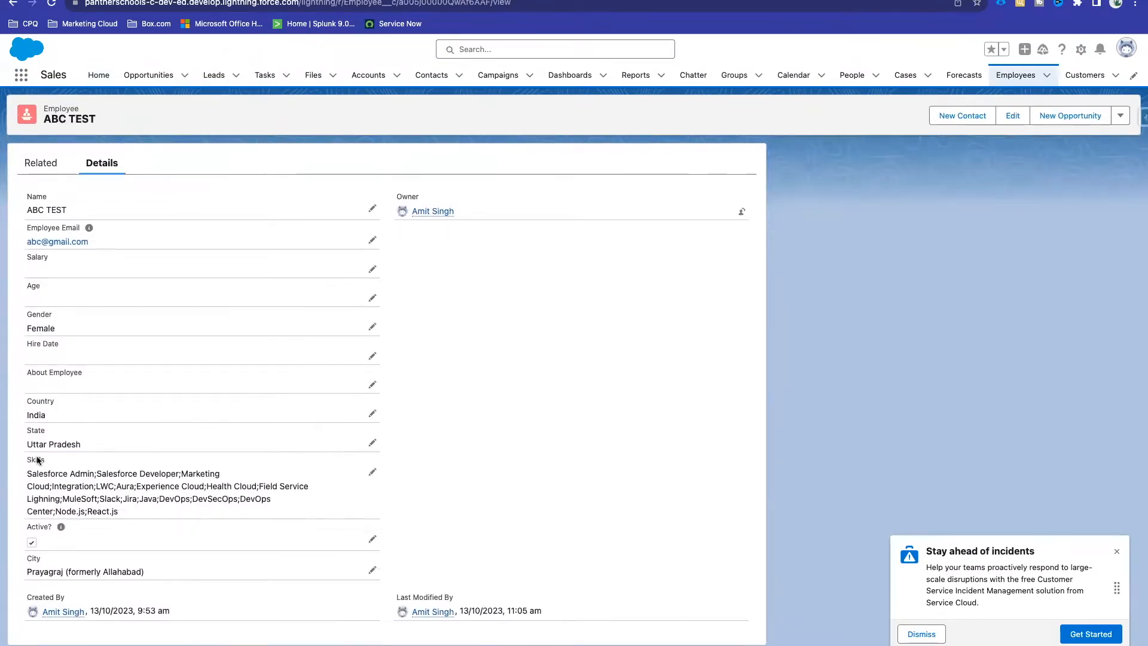
Step: Check the State value Uttar Pradesh, then start a new sub-bullet in the Quip agenda
{"action": "left_click_drag", "start_coordinate": [81, 445], "coordinate": [23, 447]}
{"action": "left_click", "coordinate": [418, 406]}
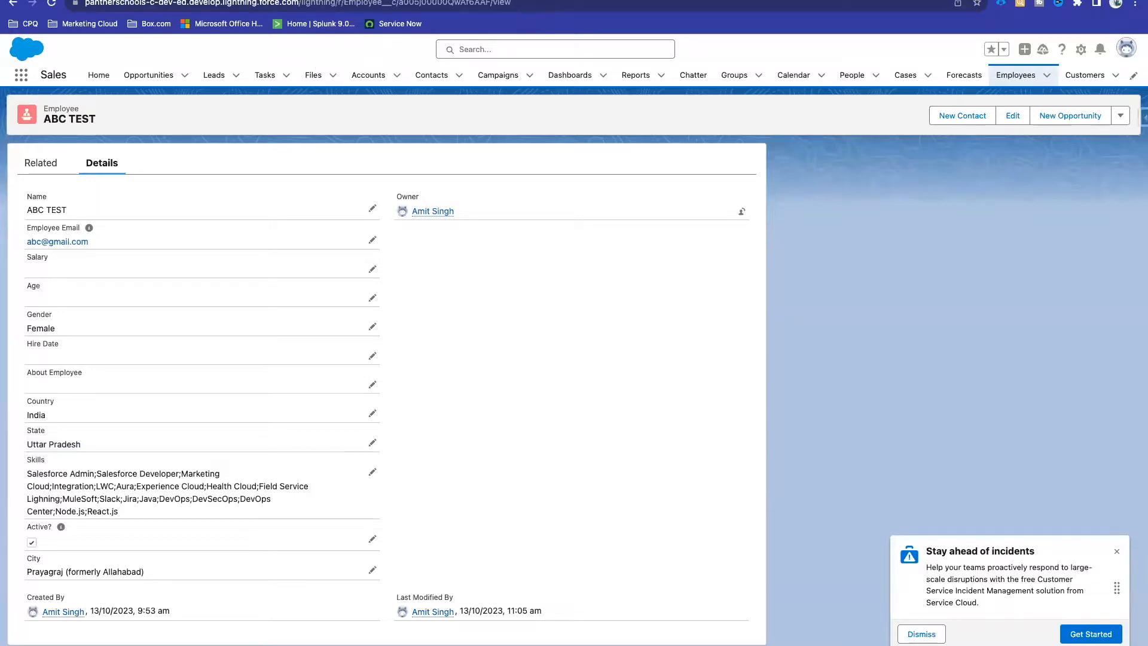
{"action": "left_click", "coordinate": [556, 2]}
{"action": "key", "text": "Return"}
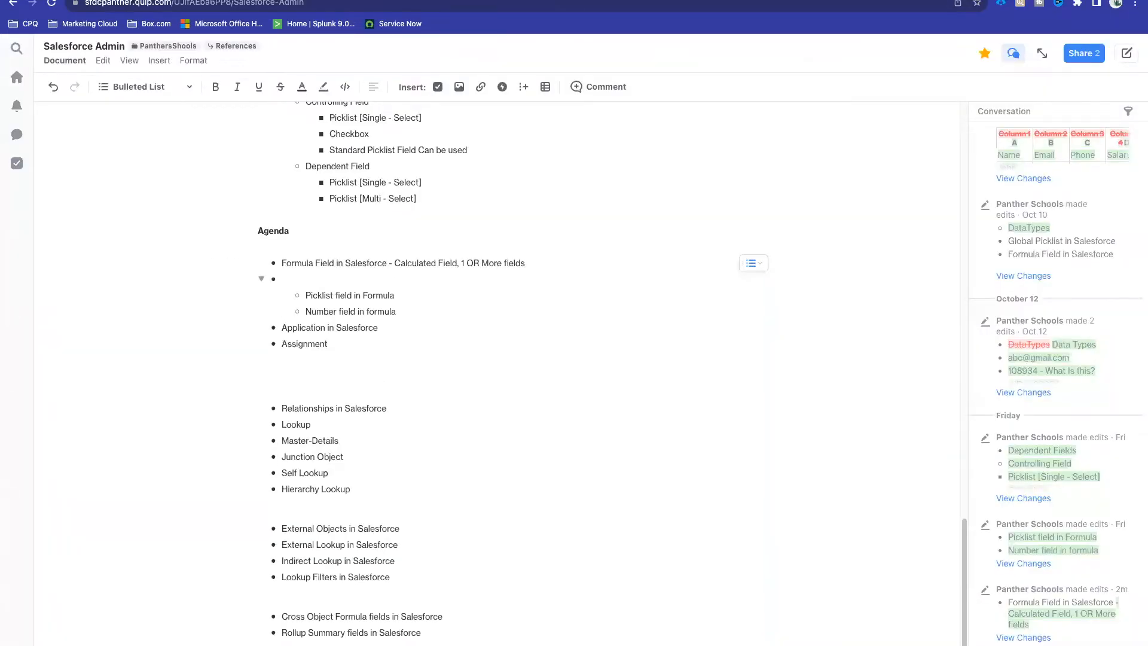
Step: Write the sub-bullet as 'Uttar Pradesh[State], India [Country'
{"action": "type", "text": "Uttap"}
{"action": "type", "text": " Pradesh, India"}
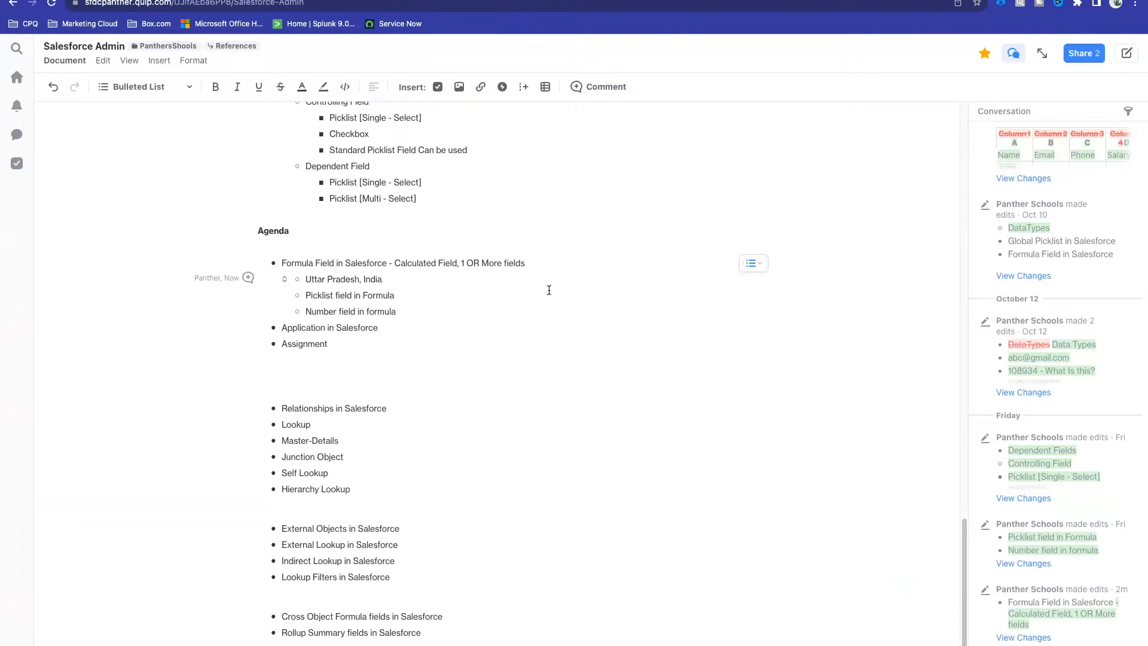
{"action": "left_click_drag", "start_coordinate": [359, 280], "coordinate": [305, 281]}
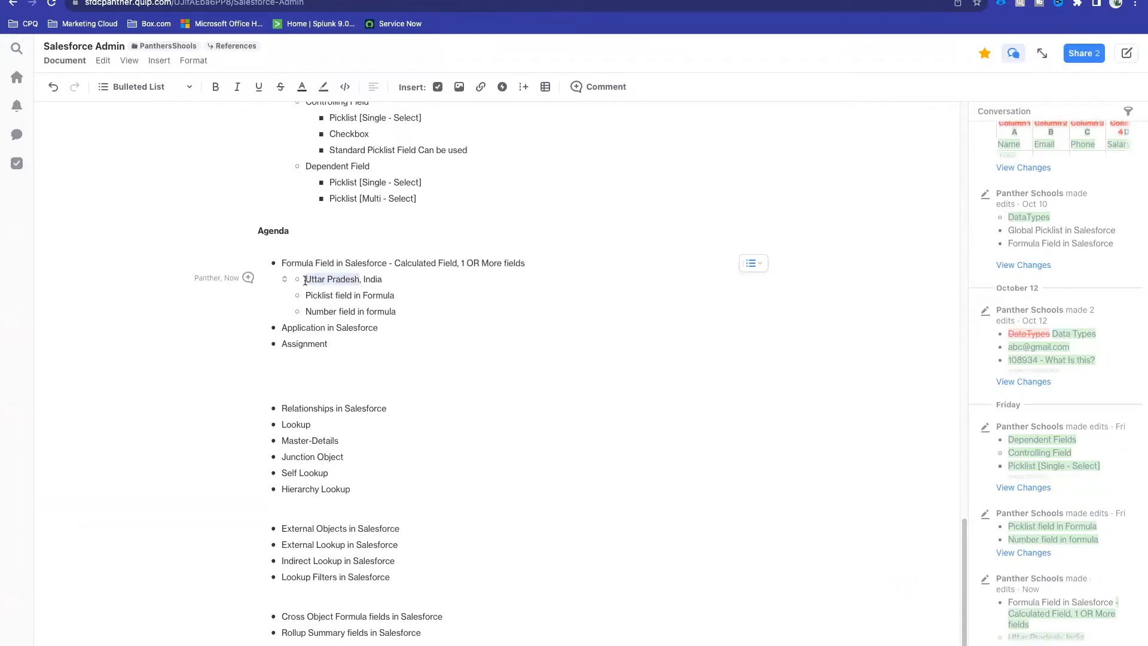
{"action": "double_click", "coordinate": [372, 280]}
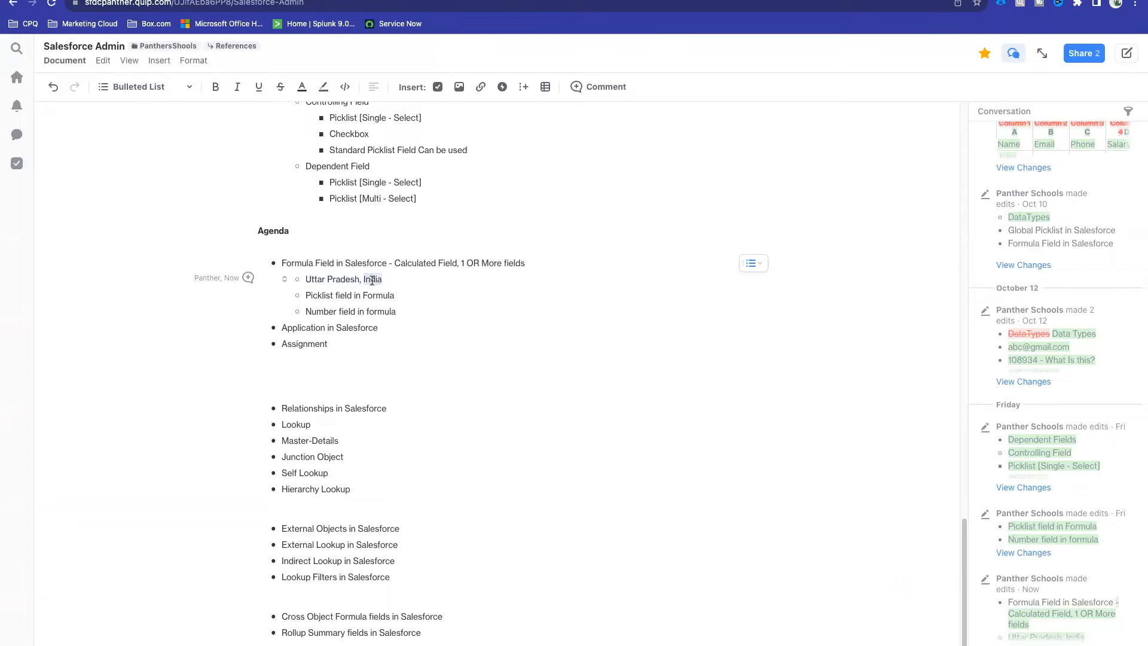
{"action": "left_click", "coordinate": [361, 280]}
{"action": "key", "text": "BackSpace"}
{"action": "type", "text": "[State],"}
{"action": "left_click", "coordinate": [431, 276]}
{"action": "type", "text": "[Country"}
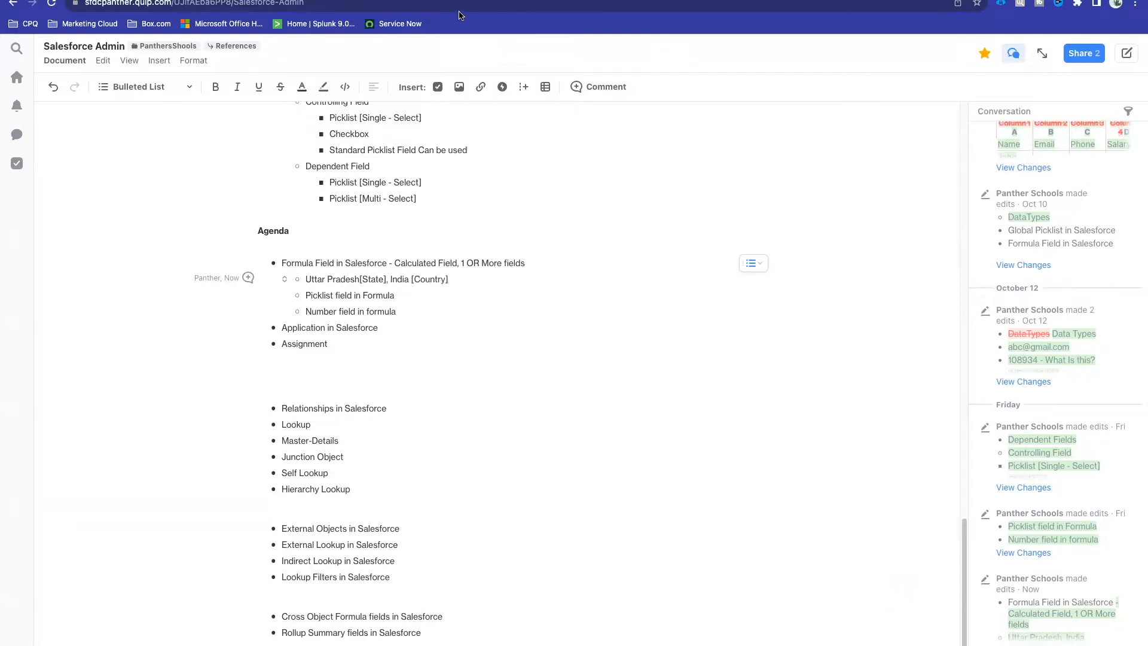
Step: Check the City value Prayagraj, then rewrite the sub-bullet as 'City, State, Country'
{"action": "left_click", "coordinate": [407, 2]}
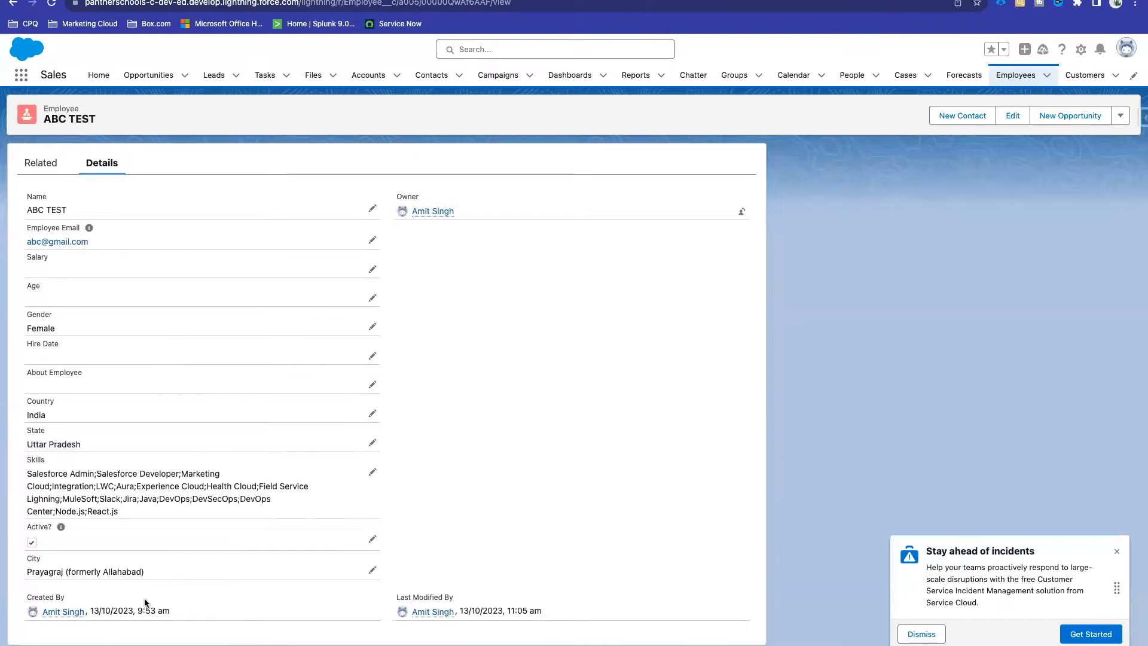
{"action": "left_click_drag", "start_coordinate": [151, 574], "coordinate": [8, 575]}
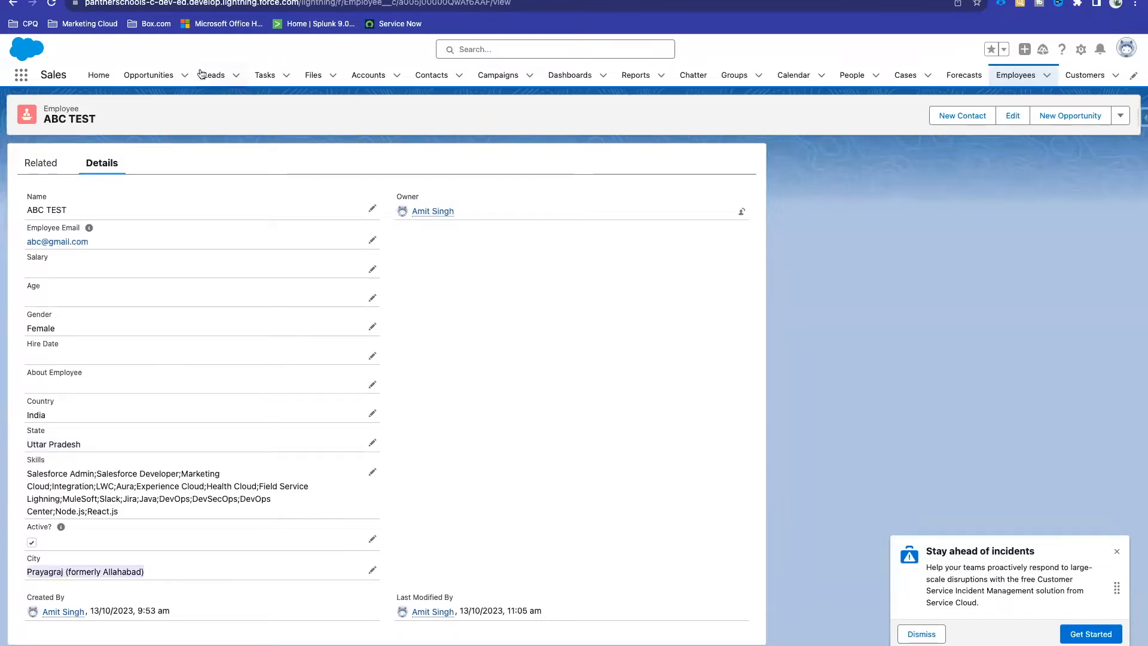
{"action": "left_click", "coordinate": [206, 1]}
{"action": "left_click_drag", "start_coordinate": [306, 278], "coordinate": [482, 278]}
{"action": "type", "text": "Ci"}
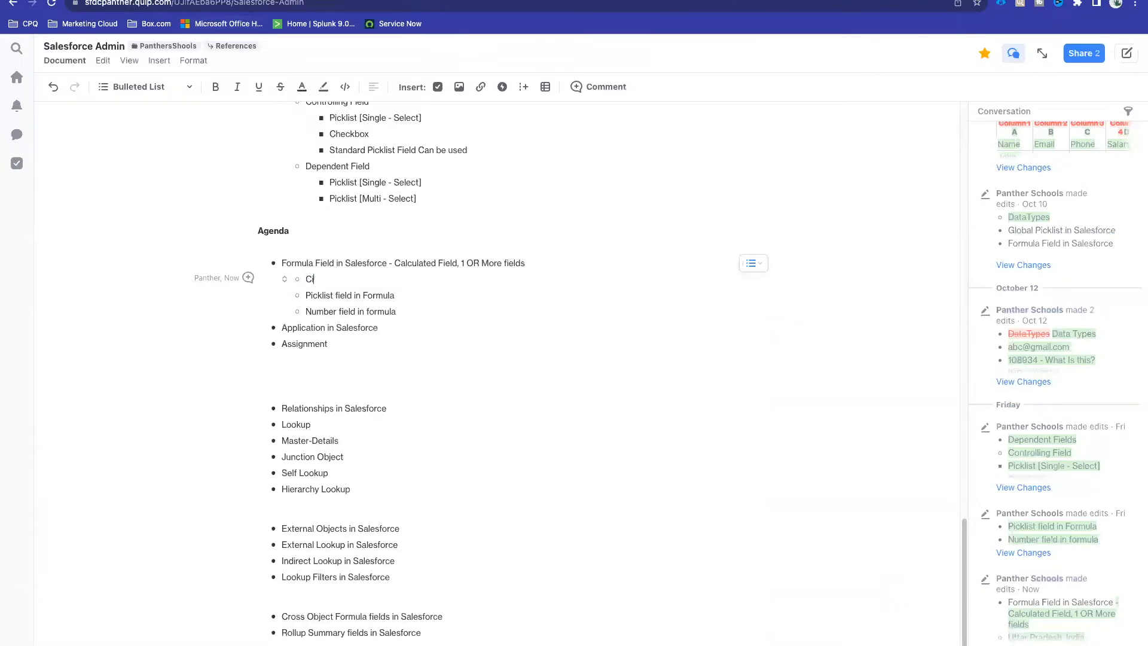
{"action": "type", "text": "ty, State, Counry"}
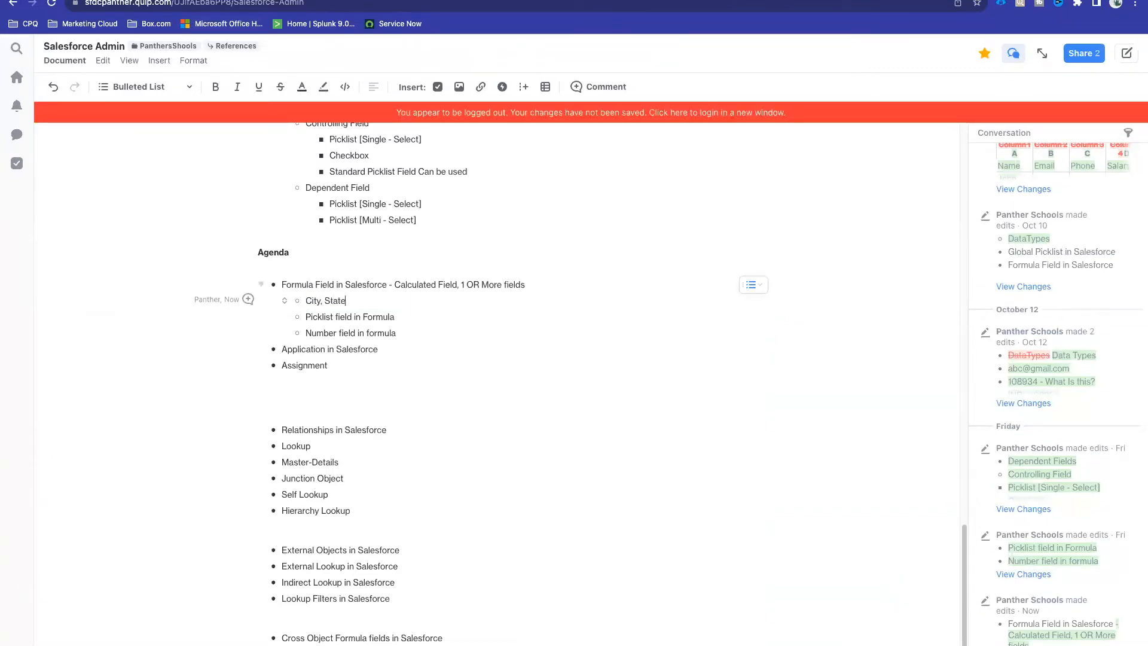
{"action": "key", "text": "BackSpace"}
{"action": "key", "text": "BackSpace"}
{"action": "type", "text": "rtry"}
{"action": "left_click_drag", "start_coordinate": [382, 300], "coordinate": [302, 300]}
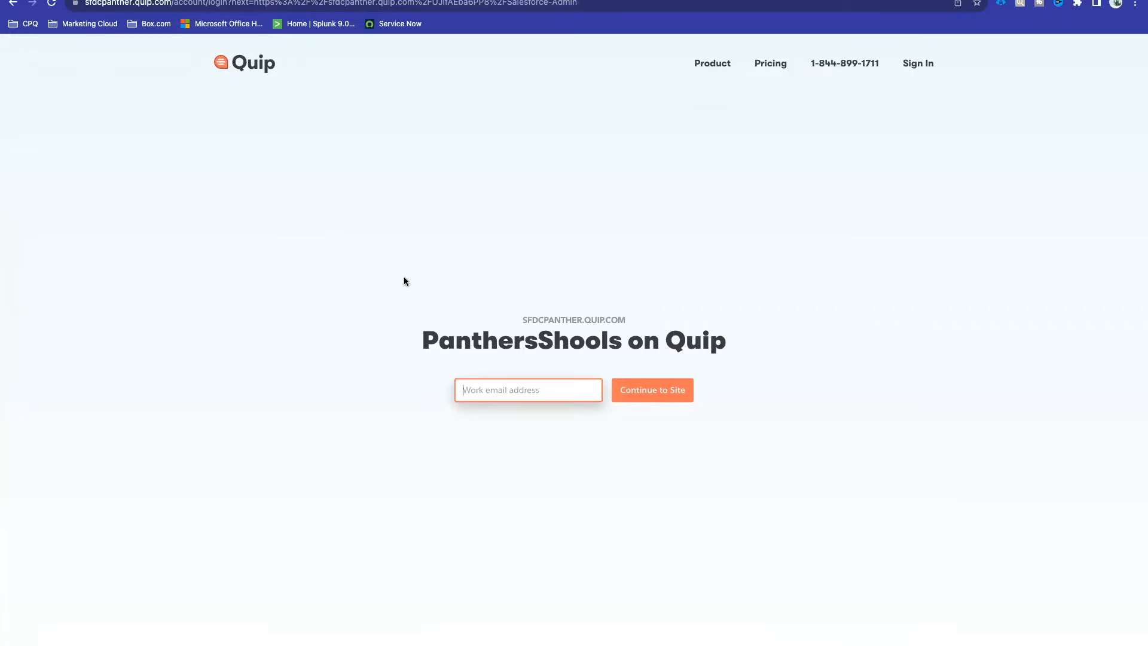
Step: Sign back into Quip with the saved work email address
{"action": "left_click", "coordinate": [499, 389]}
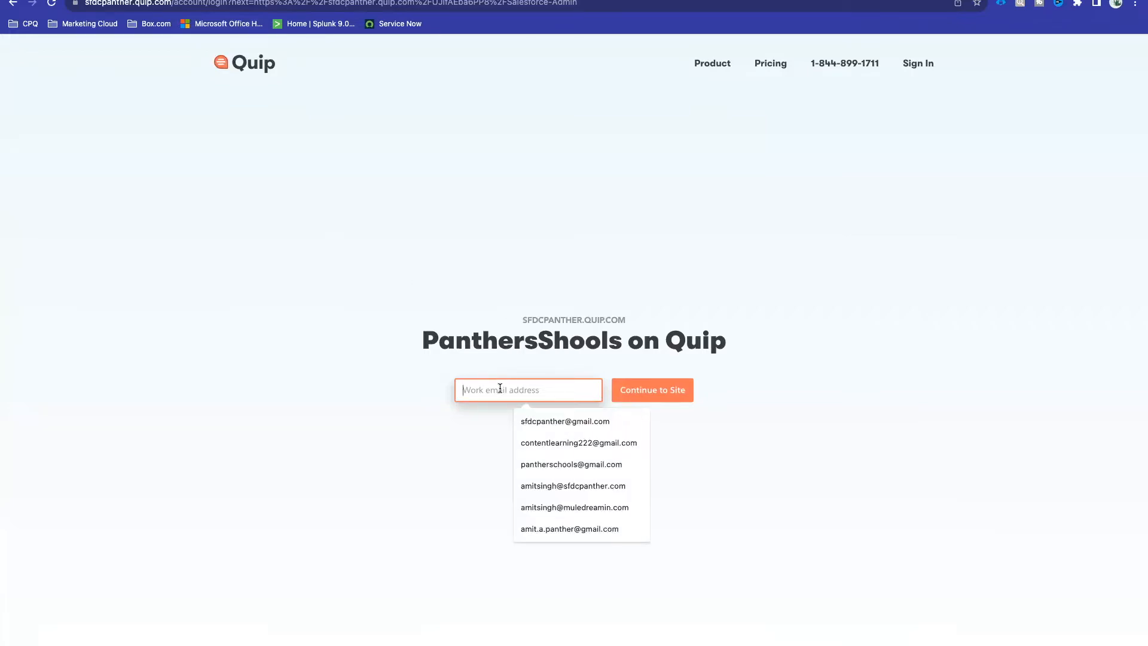
{"action": "left_click", "coordinate": [569, 465]}
{"action": "left_click", "coordinate": [648, 395]}
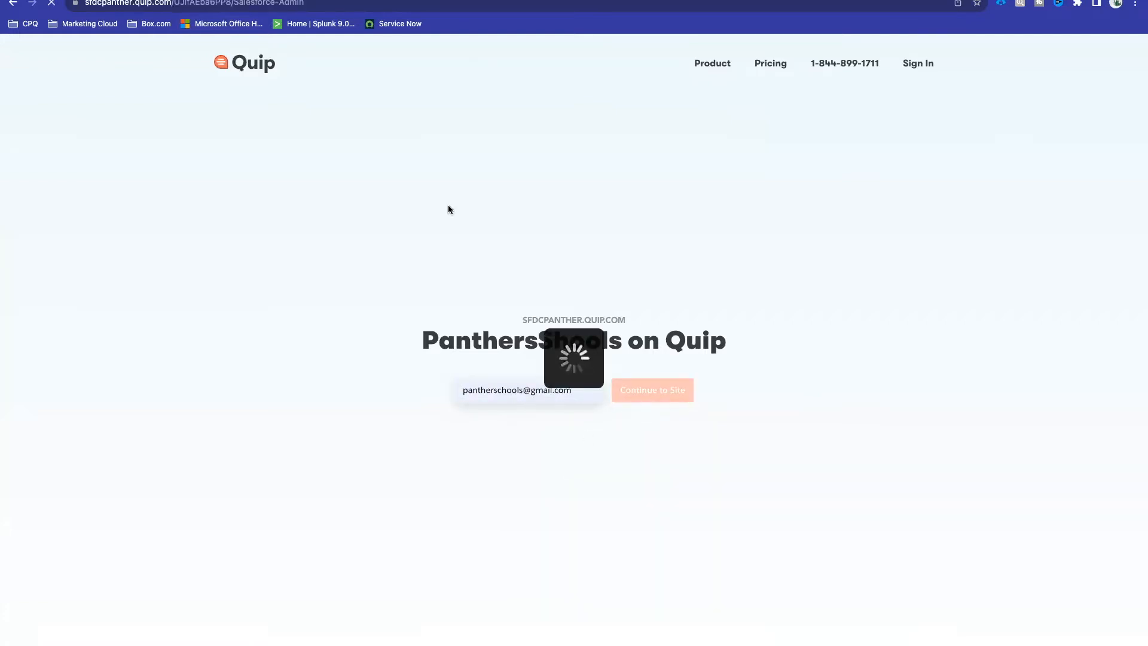
Step: Scroll to the Agenda list and open options on the locked Uttar Pradesh line
{"action": "scroll", "coordinate": [435, 310], "scroll_direction": "down", "scroll_amount": 6}
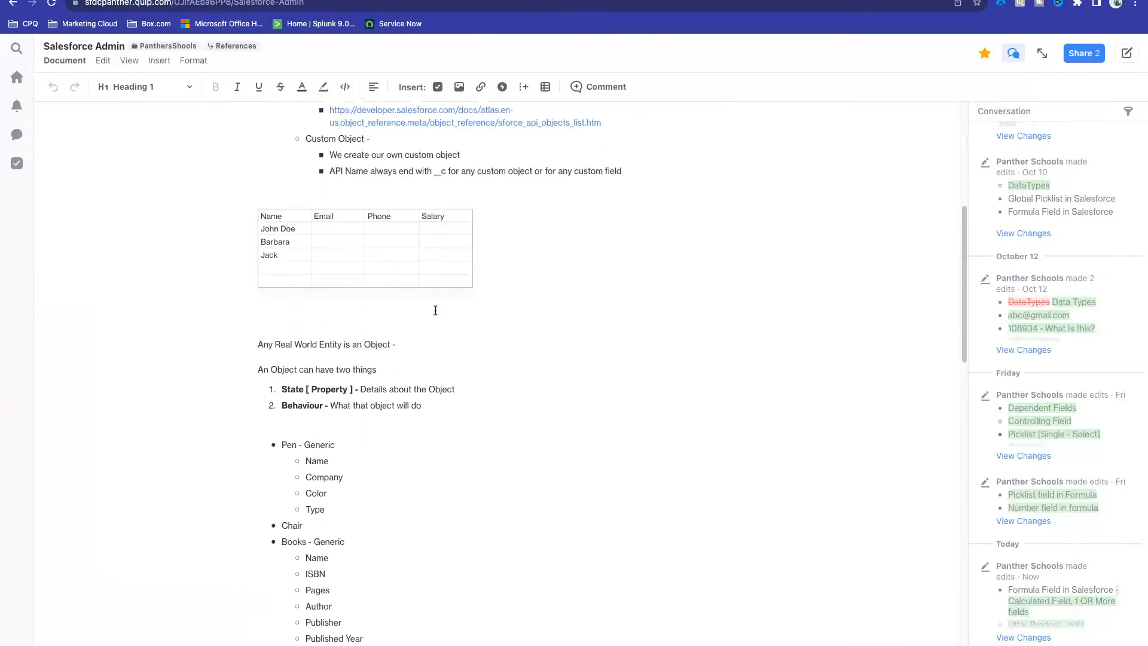
{"action": "scroll", "coordinate": [435, 310], "scroll_direction": "down", "scroll_amount": 8}
{"action": "scroll", "coordinate": [435, 310], "scroll_direction": "up", "scroll_amount": 6}
{"action": "scroll", "coordinate": [435, 310], "scroll_direction": "up", "scroll_amount": 5}
{"action": "scroll", "coordinate": [435, 310], "scroll_direction": "down", "scroll_amount": 20}
{"action": "left_click", "coordinate": [377, 221]}
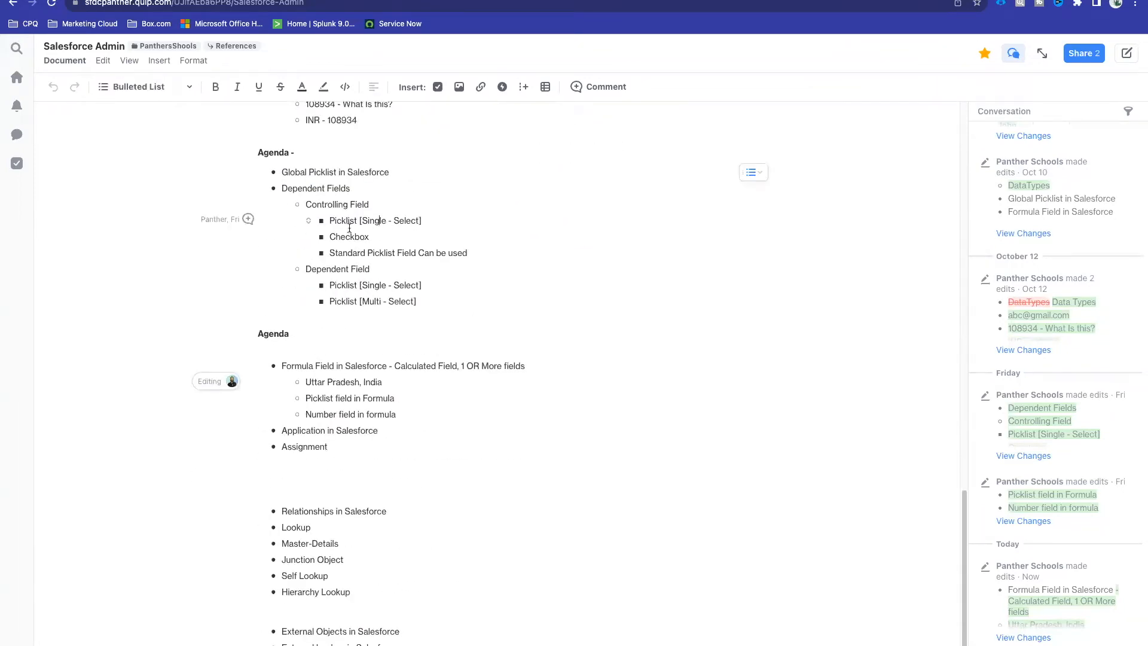
{"action": "scroll", "coordinate": [369, 394], "scroll_direction": "down", "scroll_amount": 1}
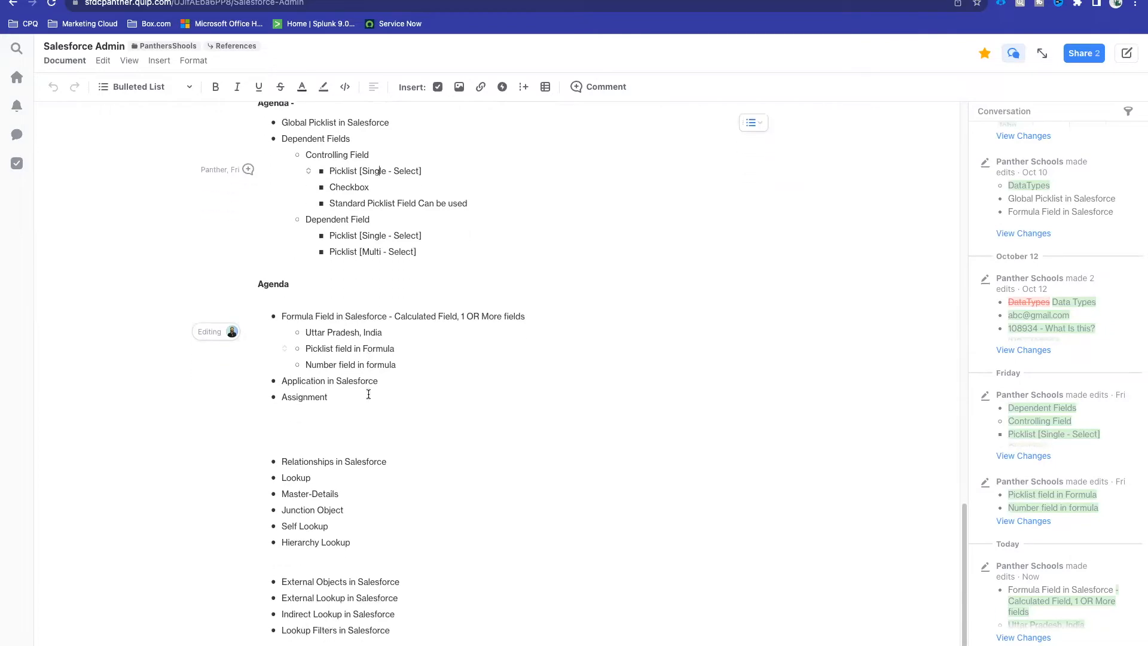
{"action": "left_click", "coordinate": [306, 333]}
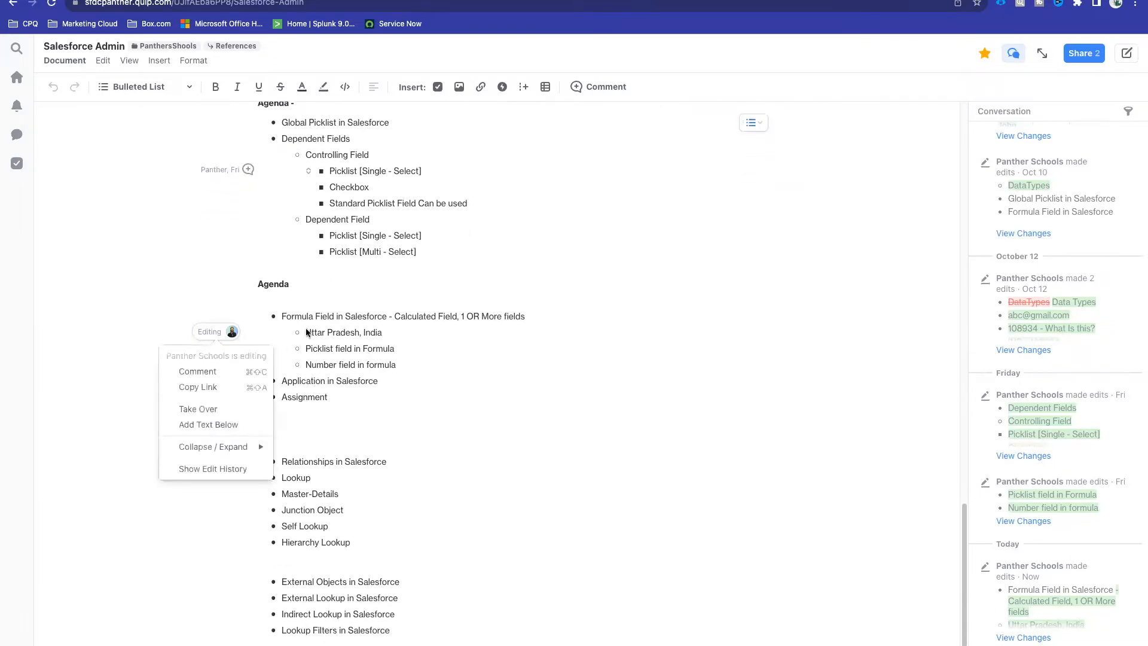
Step: Take over the locked line and replace 'Uttar Pradesh, India' with 'City, State, Country'
{"action": "left_click", "coordinate": [219, 409]}
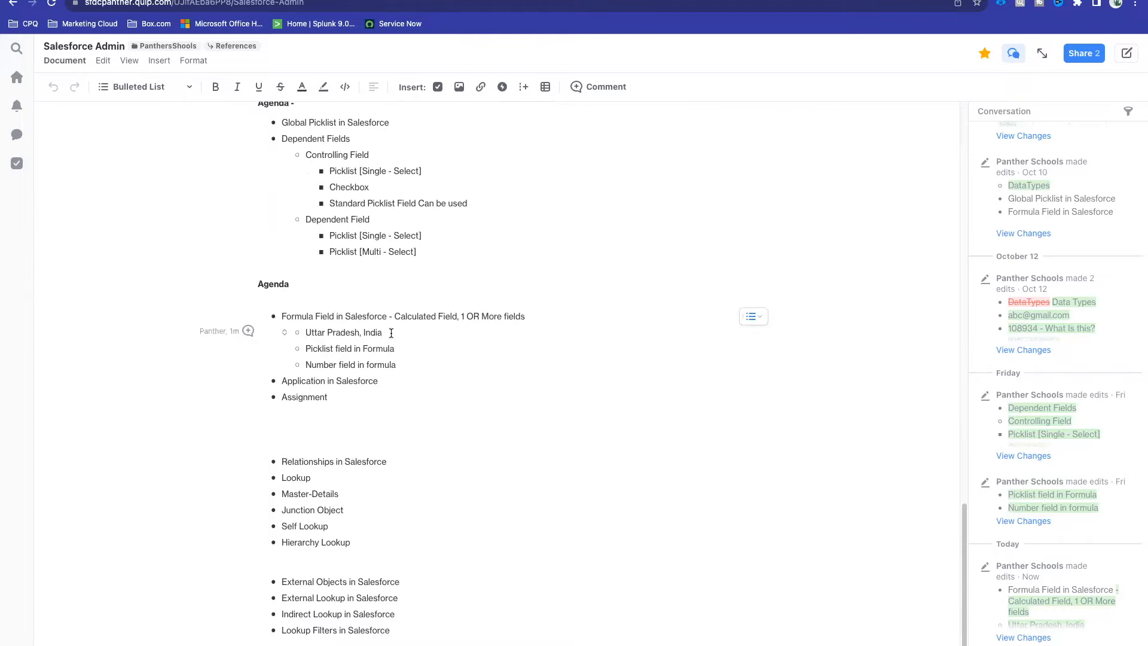
{"action": "type", "text": "City, State, Country"}
{"action": "key", "text": "super+shift+Right"}
{"action": "key", "text": "BackSpace"}
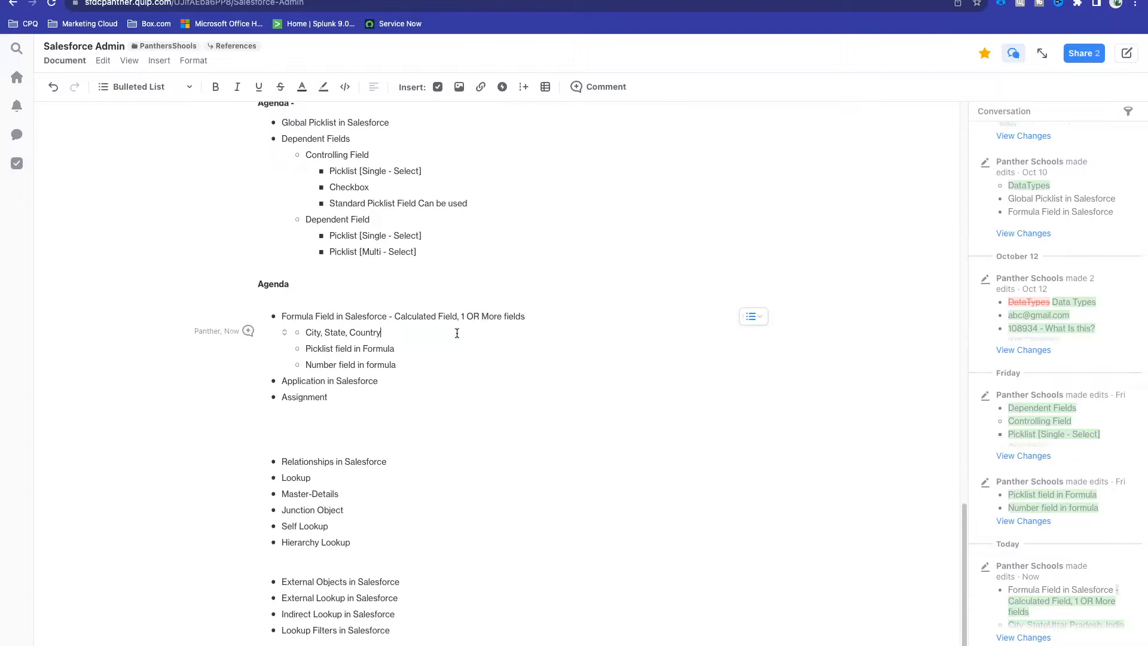
{"action": "left_click", "coordinate": [230, 2]}
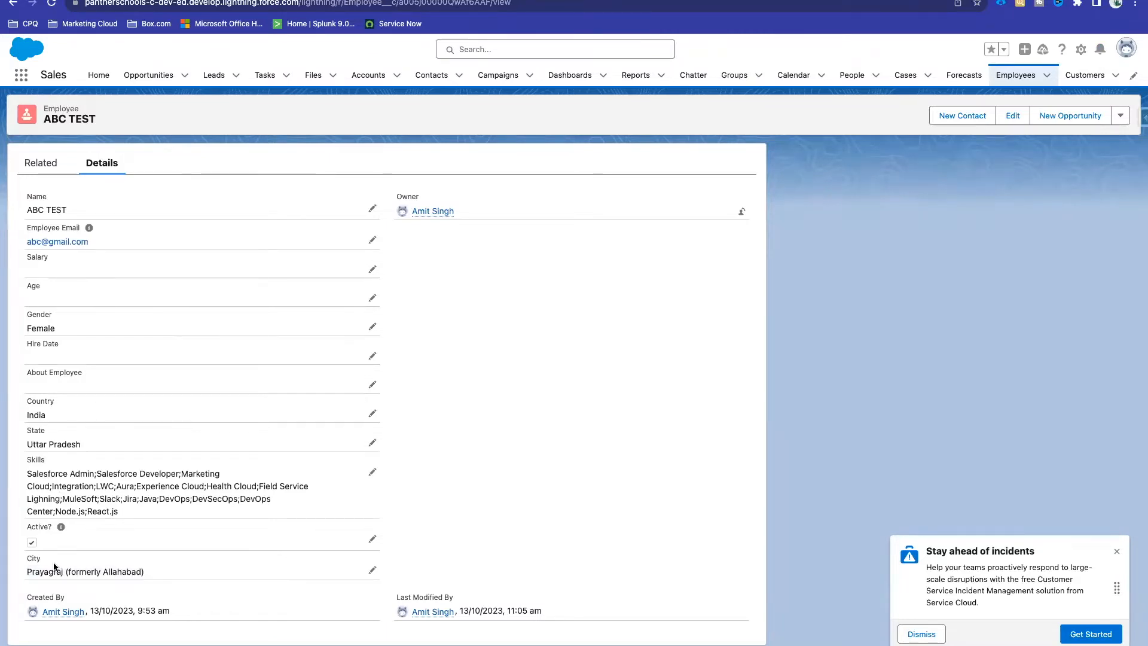
Step: Dismiss the 'Stay ahead of incidents' popup and review ABC TEST's City, State and Country values
{"action": "left_click", "coordinate": [905, 635]}
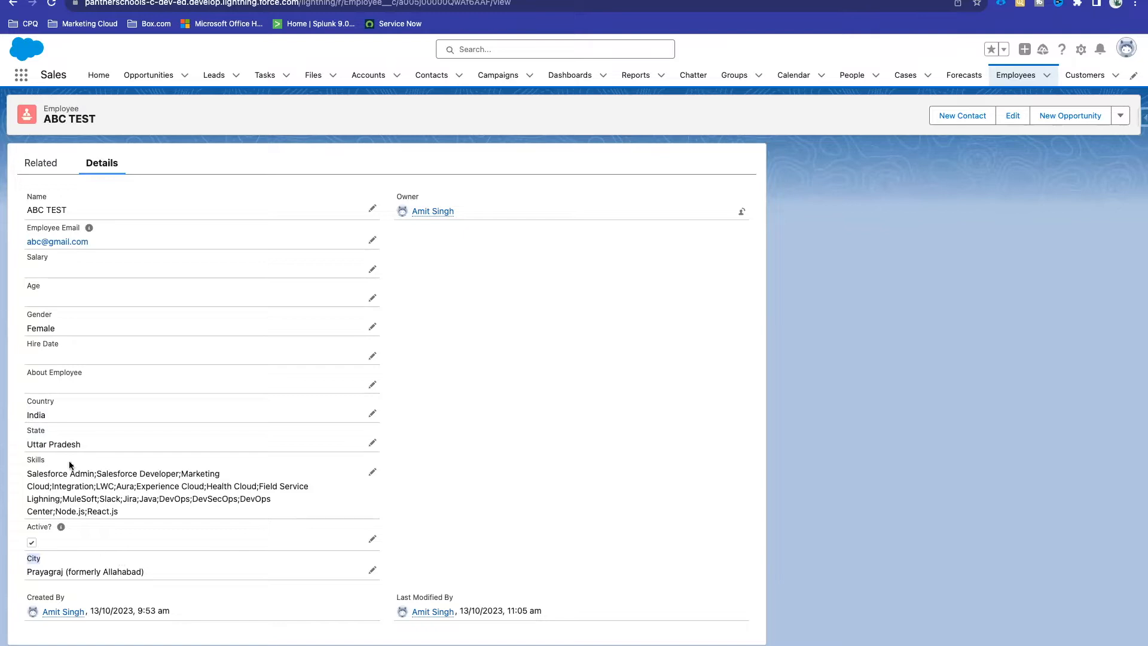
{"action": "left_click_drag", "start_coordinate": [144, 572], "coordinate": [25, 572]}
{"action": "left_click_drag", "start_coordinate": [82, 444], "coordinate": [22, 416]}
{"action": "left_click", "coordinate": [275, 592]}
{"action": "left_click_drag", "start_coordinate": [168, 577], "coordinate": [259, 33]}
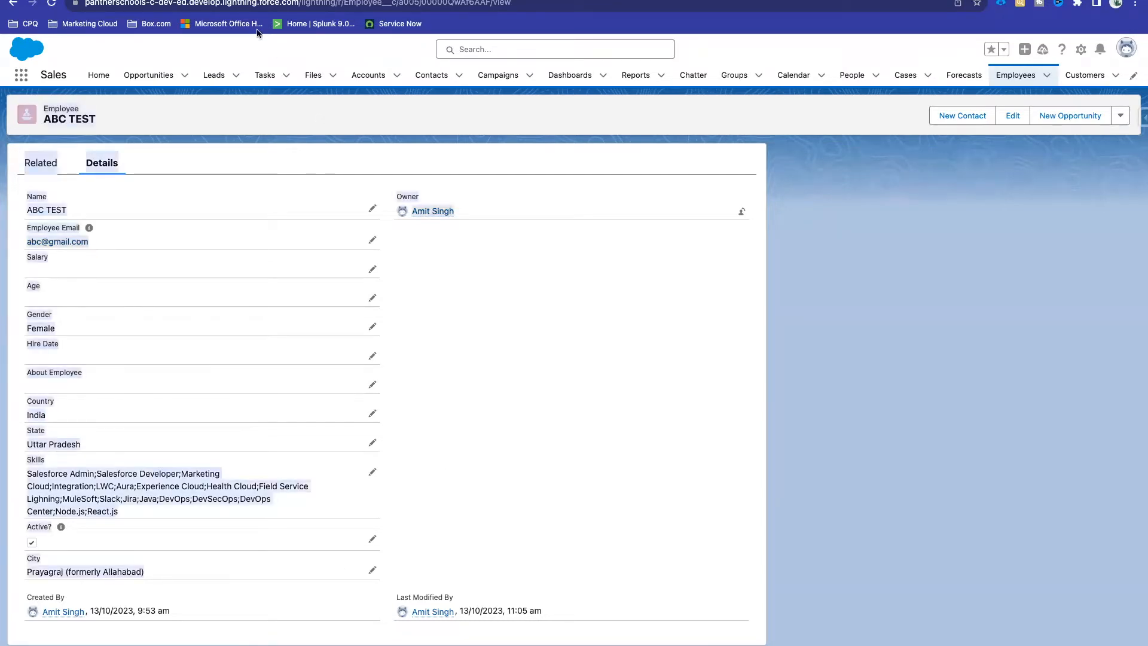
{"action": "left_click", "coordinate": [251, 1]}
{"action": "left_click_drag", "start_coordinate": [389, 332], "coordinate": [306, 334]}
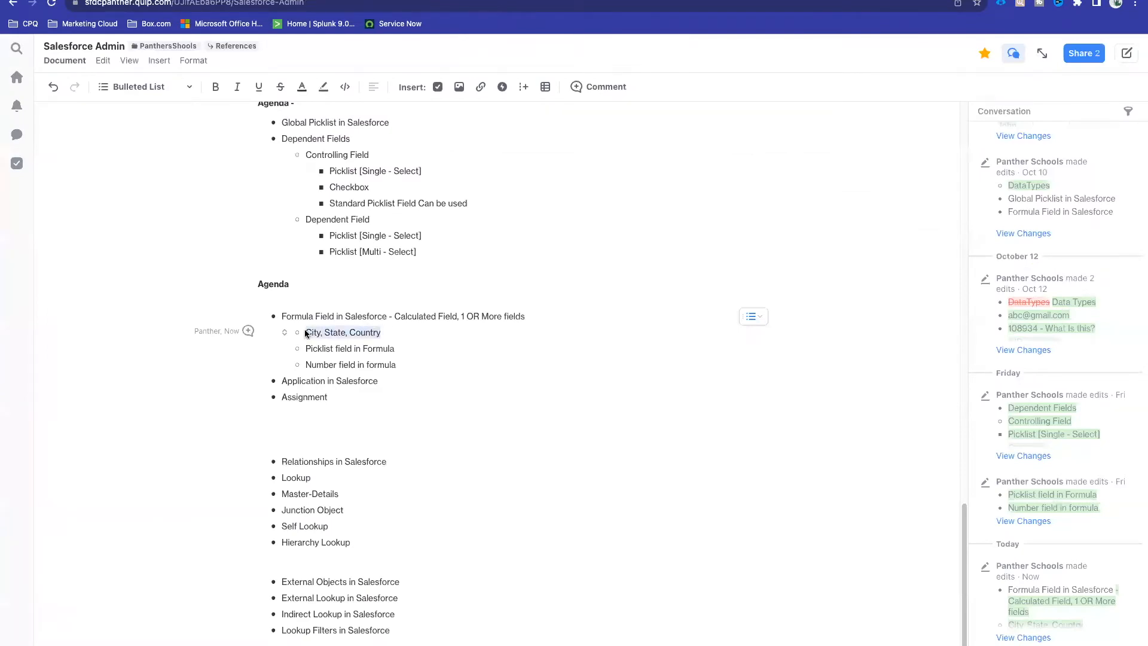
Step: Highlight the words City, State and Country in turn within the Quip bullet
{"action": "left_click", "coordinate": [315, 335]}
{"action": "double_click", "coordinate": [314, 333]}
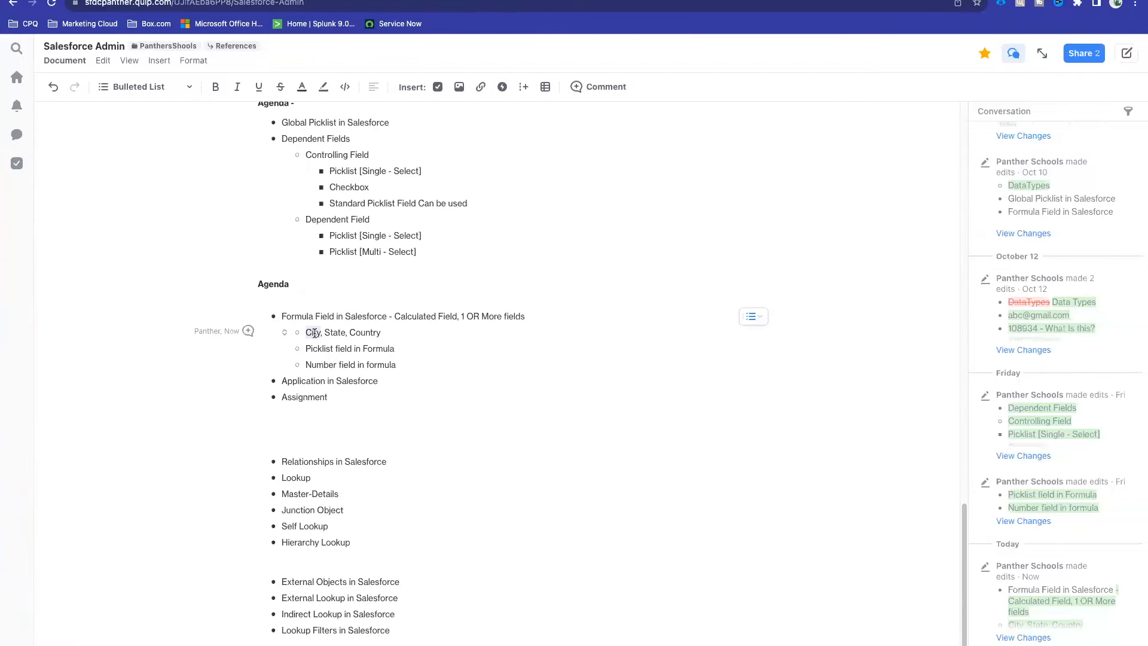
{"action": "double_click", "coordinate": [336, 332]}
{"action": "double_click", "coordinate": [313, 328]}
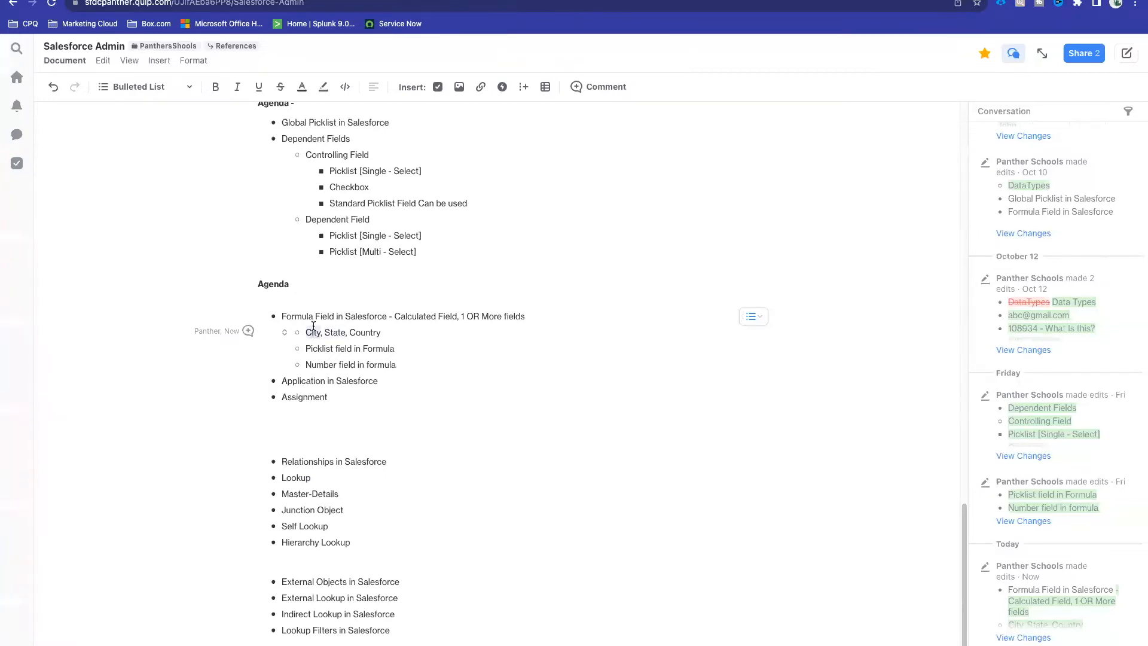
{"action": "double_click", "coordinate": [362, 331]}
Step: Begin a new Employee custom field and choose the Formula data type
{"action": "key", "text": "ctrl+Tab"}
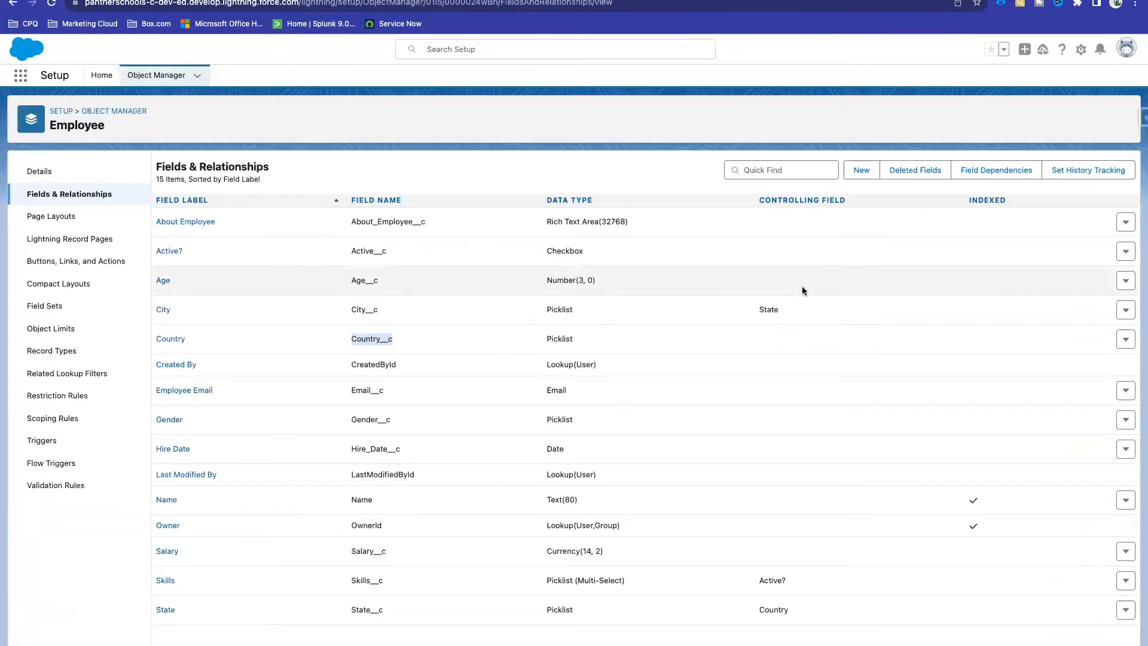
{"action": "left_click", "coordinate": [863, 170]}
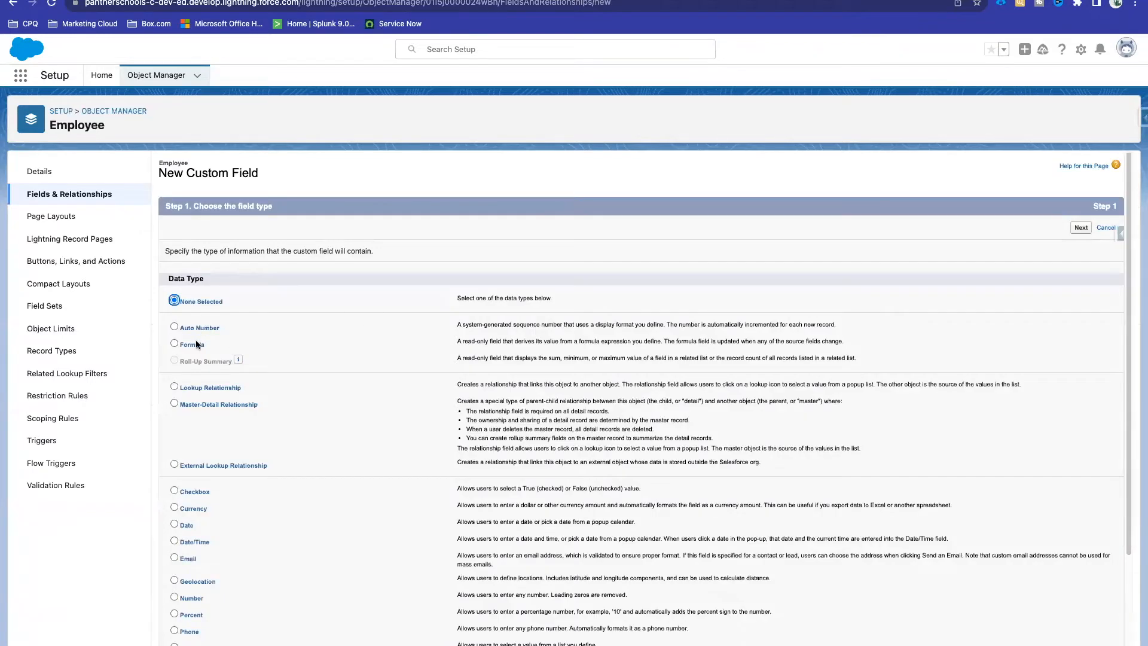
{"action": "left_click", "coordinate": [193, 345]}
{"action": "scroll", "coordinate": [483, 372], "scroll_direction": "up", "scroll_amount": 2}
{"action": "scroll", "coordinate": [522, 311], "scroll_direction": "up", "scroll_amount": 5}
{"action": "scroll", "coordinate": [522, 311], "scroll_direction": "right", "scroll_amount": 5}
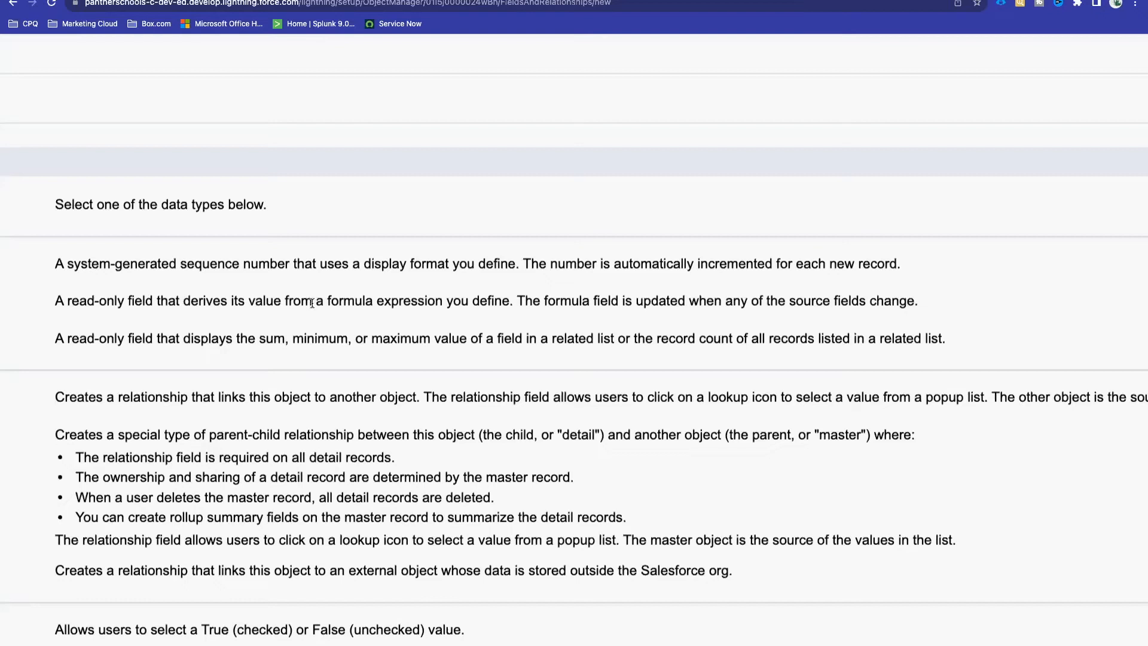
{"action": "left_click_drag", "start_coordinate": [317, 302], "coordinate": [506, 301]}
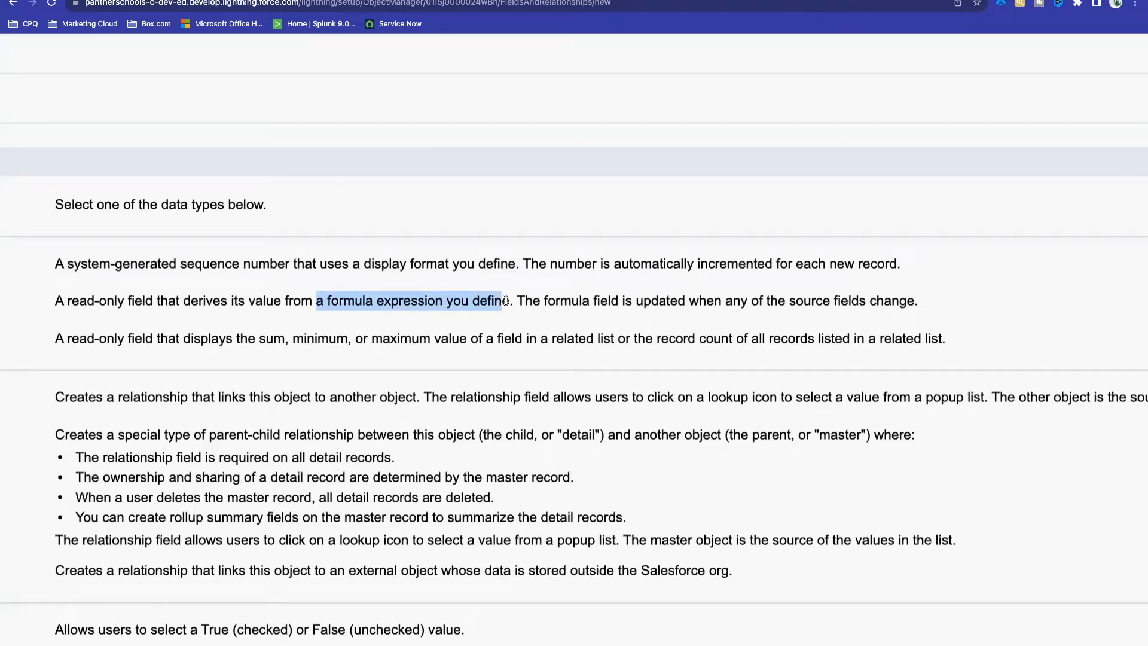
{"action": "left_click", "coordinate": [496, 366]}
{"action": "scroll", "coordinate": [496, 364], "scroll_direction": "down", "scroll_amount": 8}
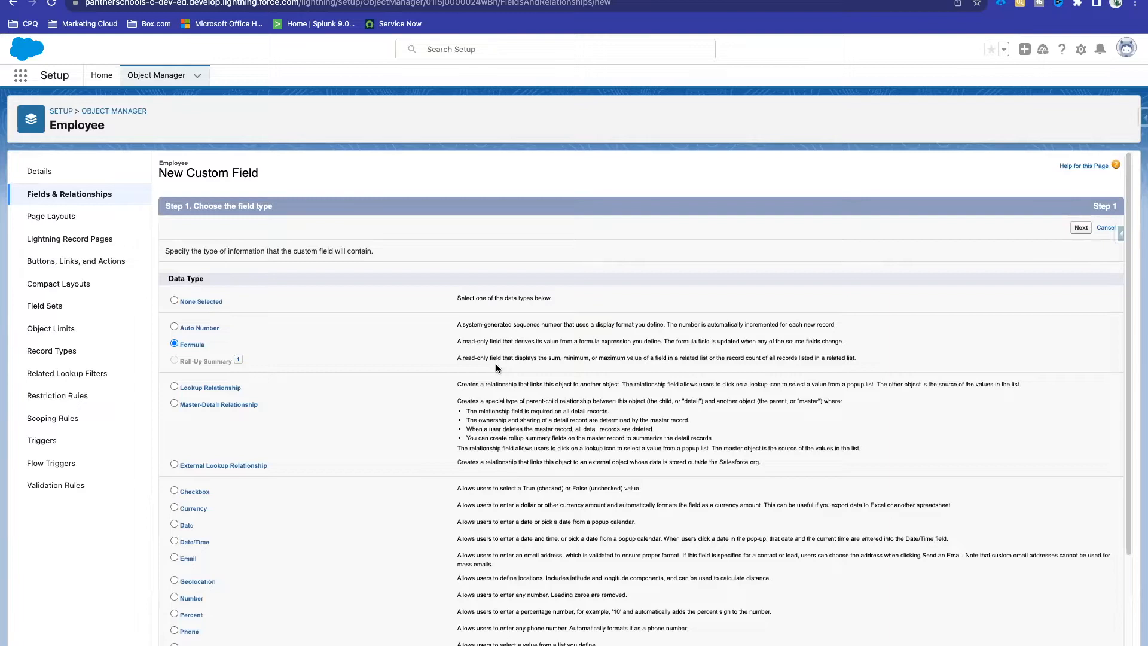
{"action": "double_click", "coordinate": [179, 346]}
Step: Enter 'Address' as the Field Label so the Field Name autofills to Address
{"action": "left_click", "coordinate": [400, 253]}
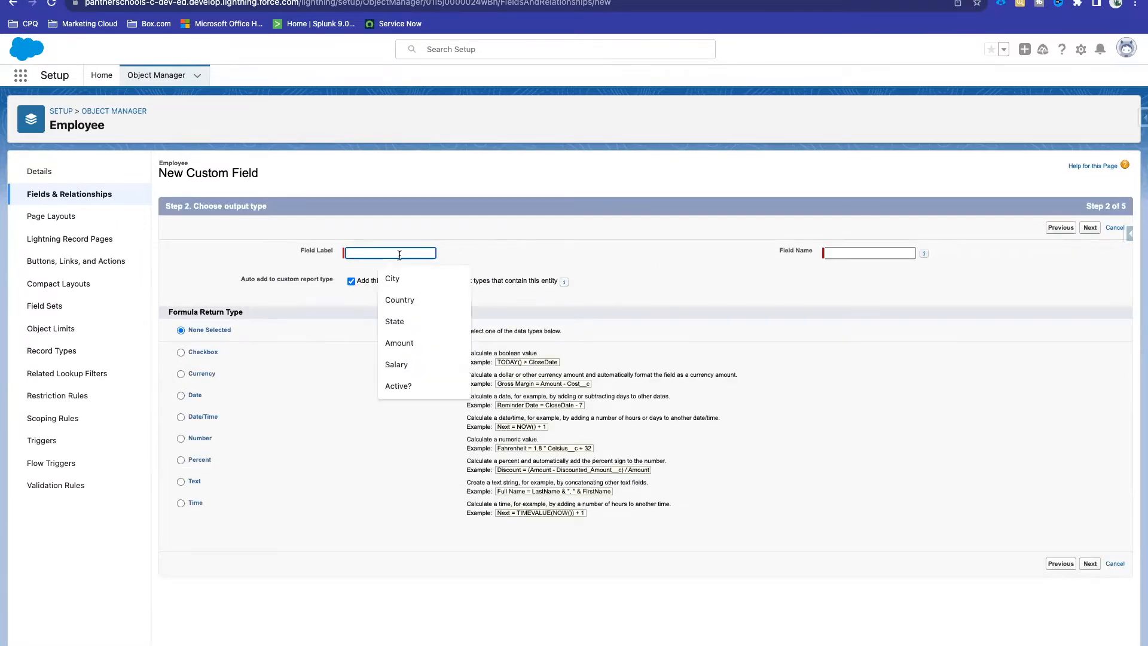
{"action": "type", "text": "Address"}
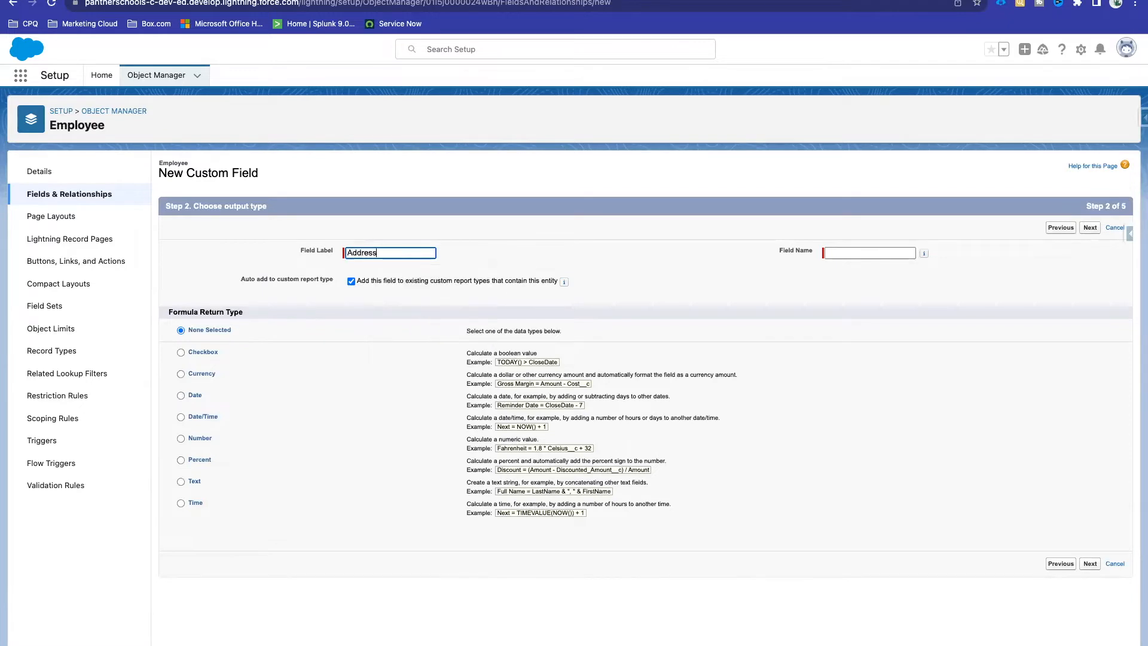
{"action": "left_click", "coordinate": [491, 242]}
{"action": "left_click", "coordinate": [863, 254]}
{"action": "double_click", "coordinate": [853, 254]}
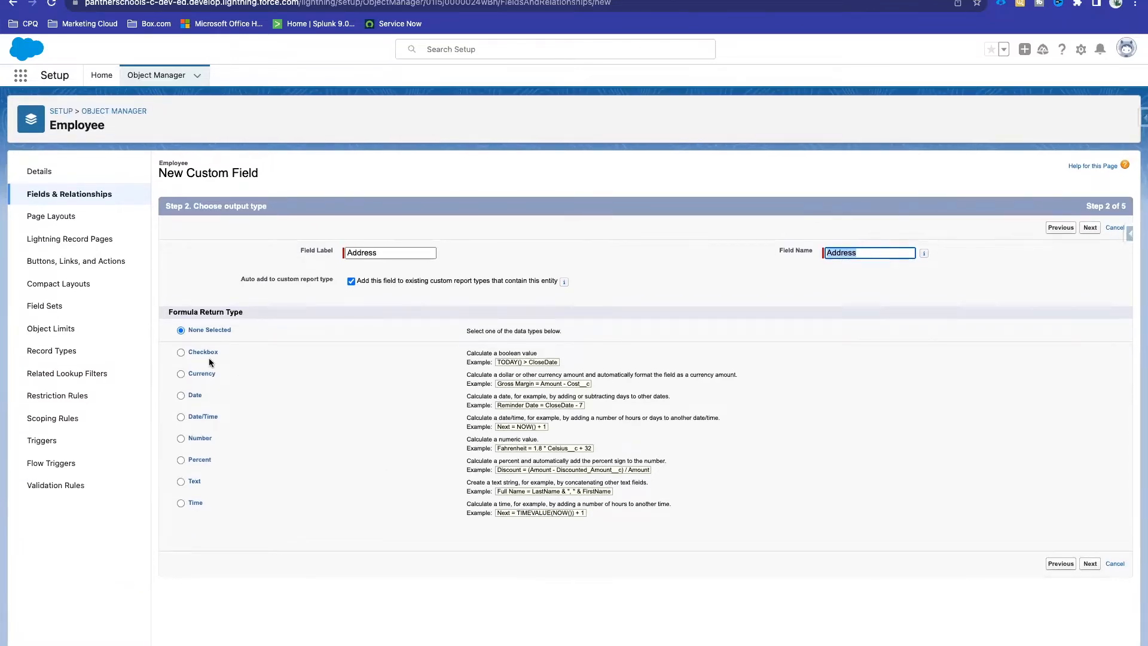
Step: Look over the Formula Return Types and the ABC TEST record's Country, State and City
{"action": "scroll", "coordinate": [245, 405], "scroll_direction": "up", "scroll_amount": 5}
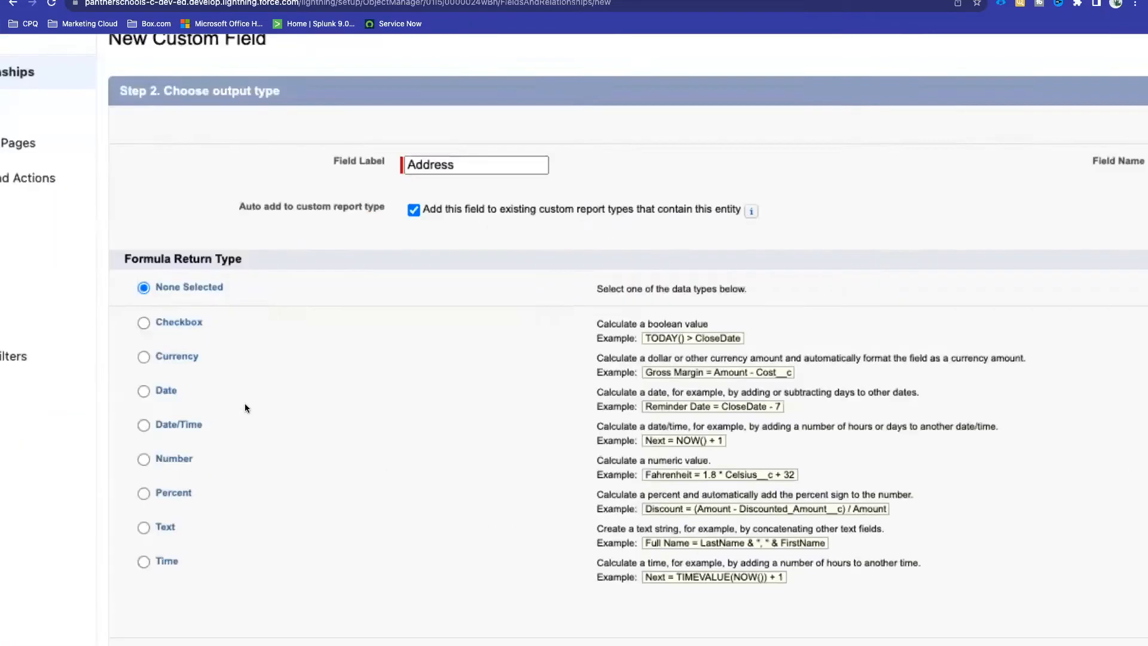
{"action": "scroll", "coordinate": [246, 404], "scroll_direction": "down", "scroll_amount": 2}
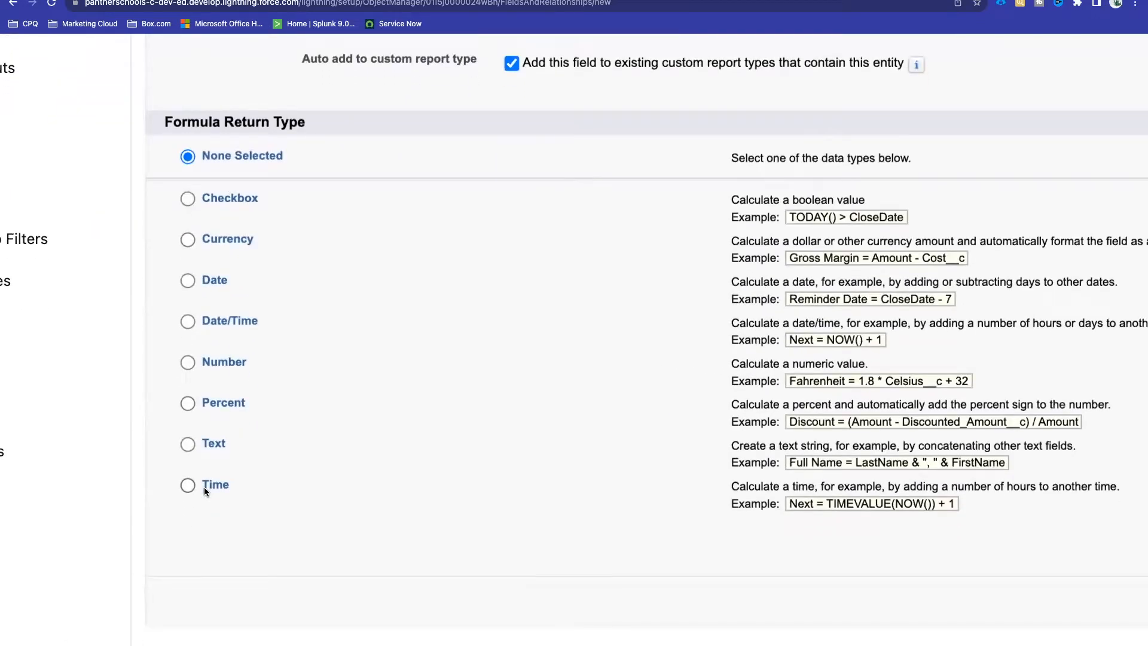
{"action": "scroll", "coordinate": [298, 442], "scroll_direction": "left", "scroll_amount": 2}
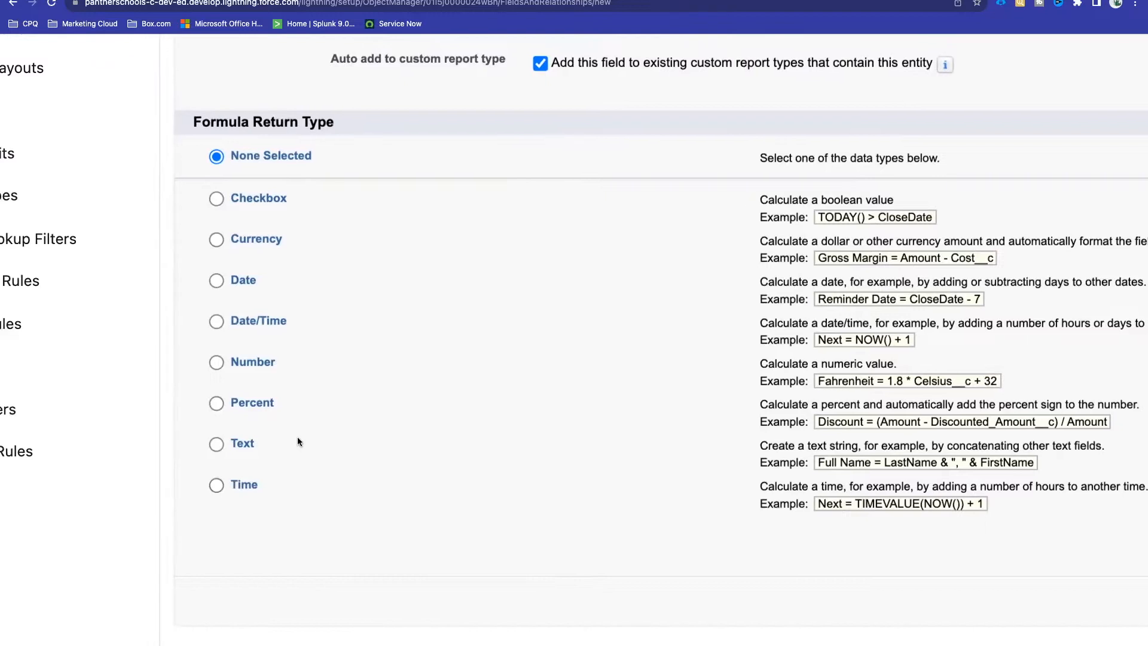
{"action": "scroll", "coordinate": [299, 442], "scroll_direction": "up", "scroll_amount": 1}
{"action": "scroll", "coordinate": [299, 442], "scroll_direction": "down", "scroll_amount": 1}
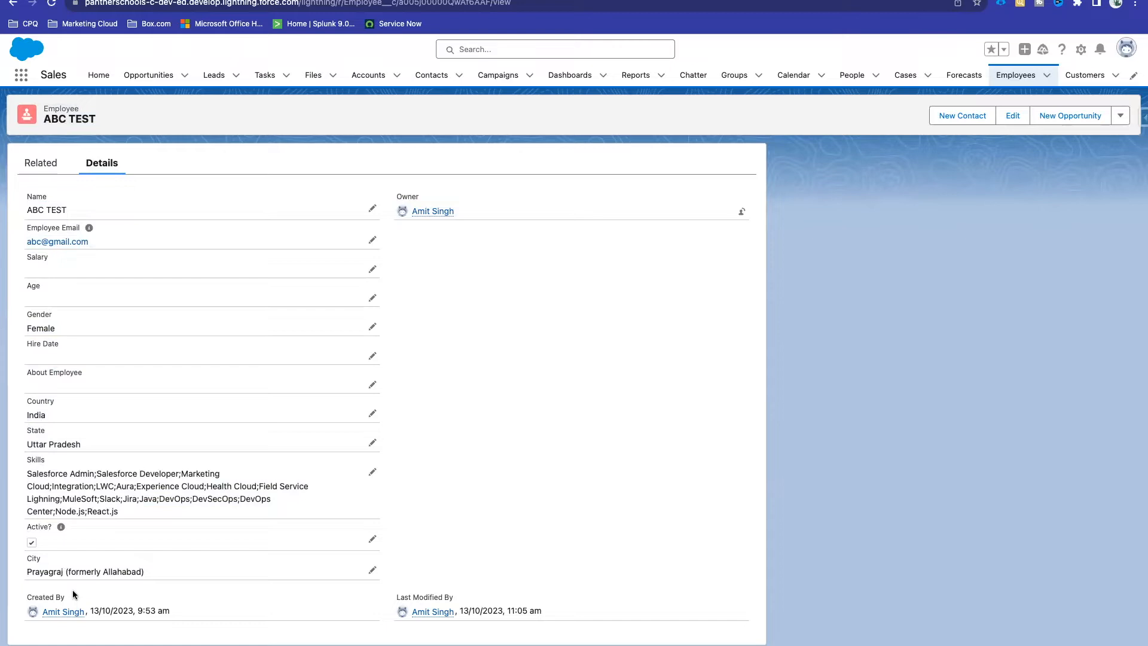
Step: Check the ABC TEST record's Country picklist, leaving it as India, and cancel the edit
{"action": "left_click", "coordinate": [373, 415]}
{"action": "scroll", "coordinate": [425, 503], "scroll_direction": "down", "scroll_amount": 4}
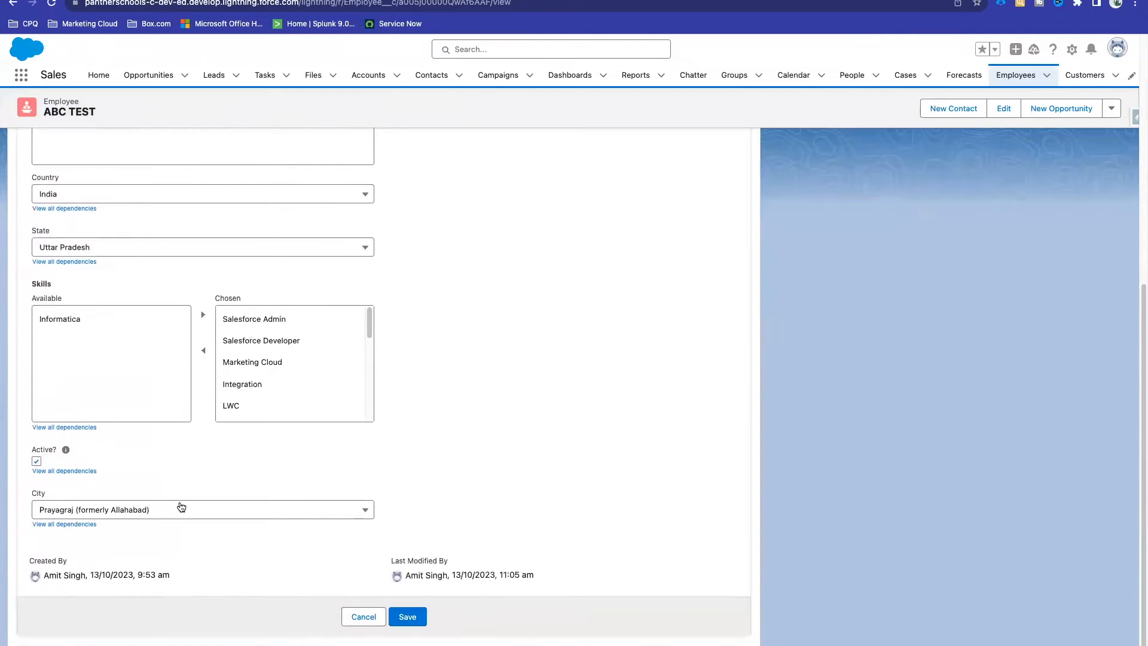
{"action": "left_click", "coordinate": [84, 194]}
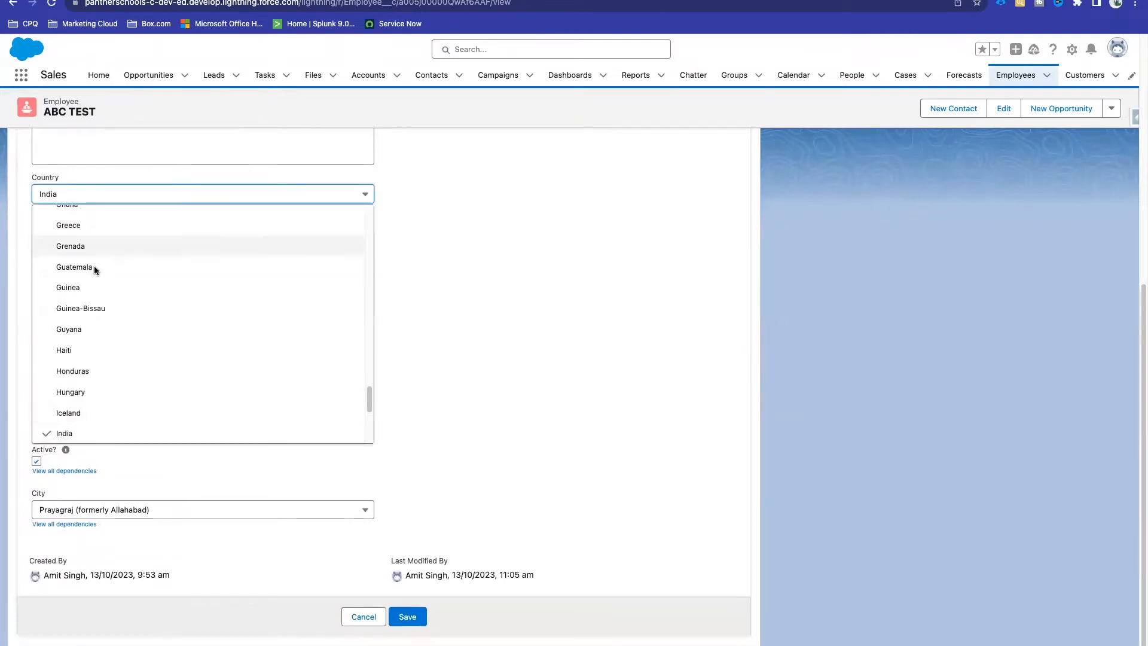
{"action": "left_click", "coordinate": [449, 388]}
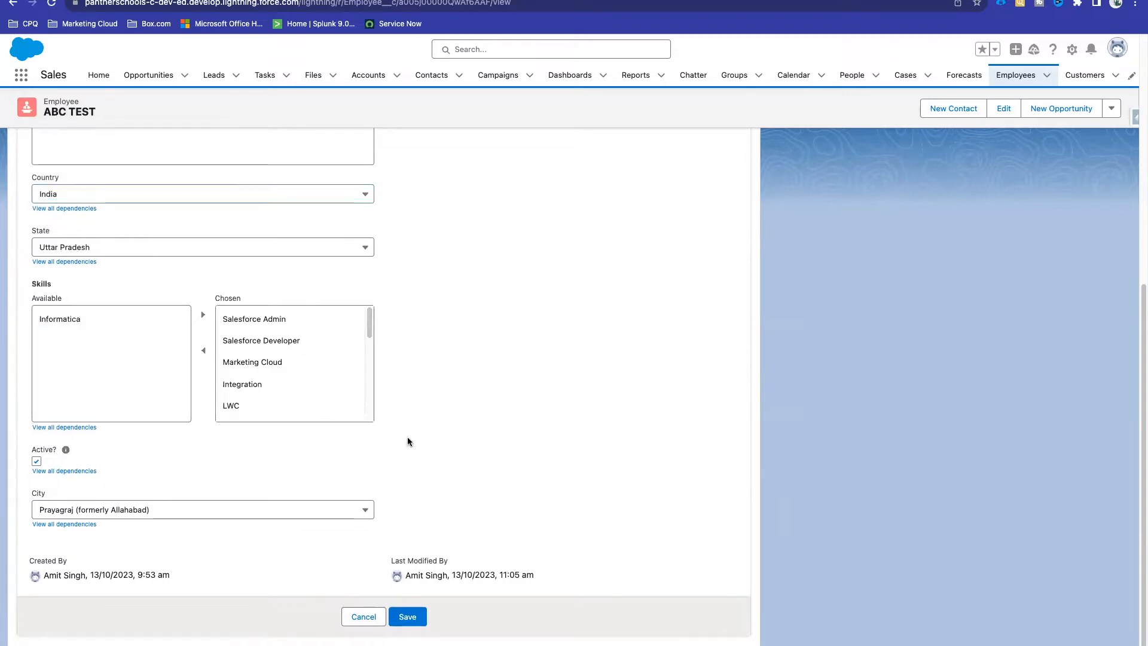
{"action": "left_click", "coordinate": [363, 617]}
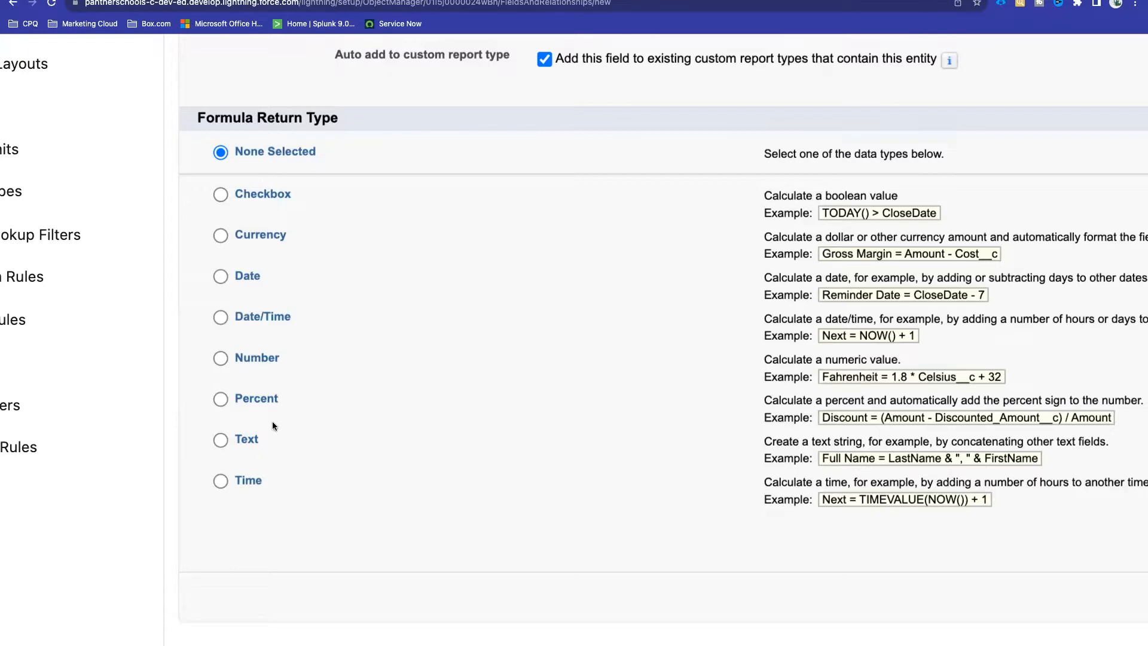
Step: Choose Text as the formula return type and review the concatenation, number and NOW() examples
{"action": "left_click", "coordinate": [251, 440]}
{"action": "scroll", "coordinate": [807, 440], "scroll_direction": "right", "scroll_amount": 3}
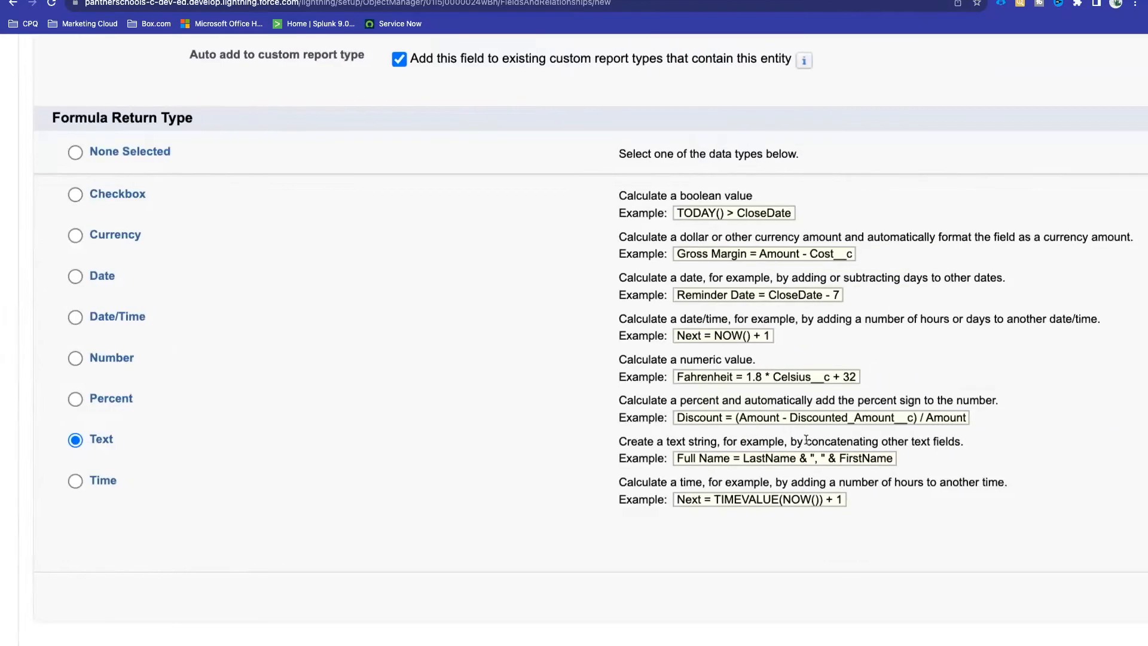
{"action": "scroll", "coordinate": [806, 440], "scroll_direction": "right", "scroll_amount": 3}
{"action": "left_click_drag", "start_coordinate": [547, 456], "coordinate": [802, 422]}
{"action": "left_click", "coordinate": [764, 461]}
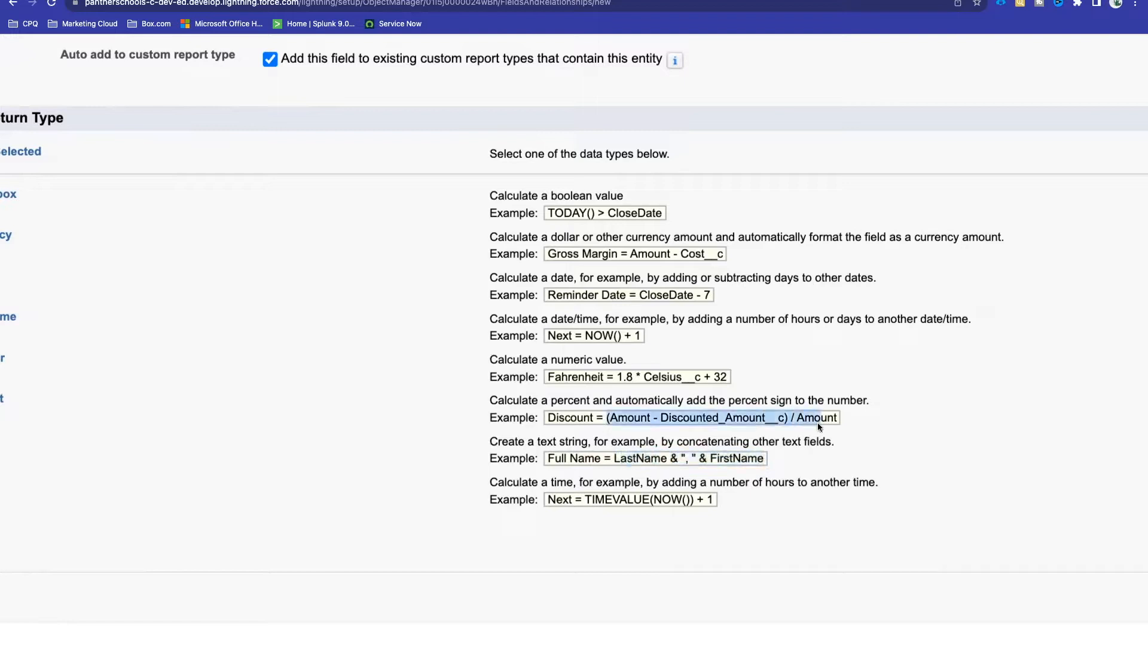
{"action": "triple_click", "coordinate": [569, 377]}
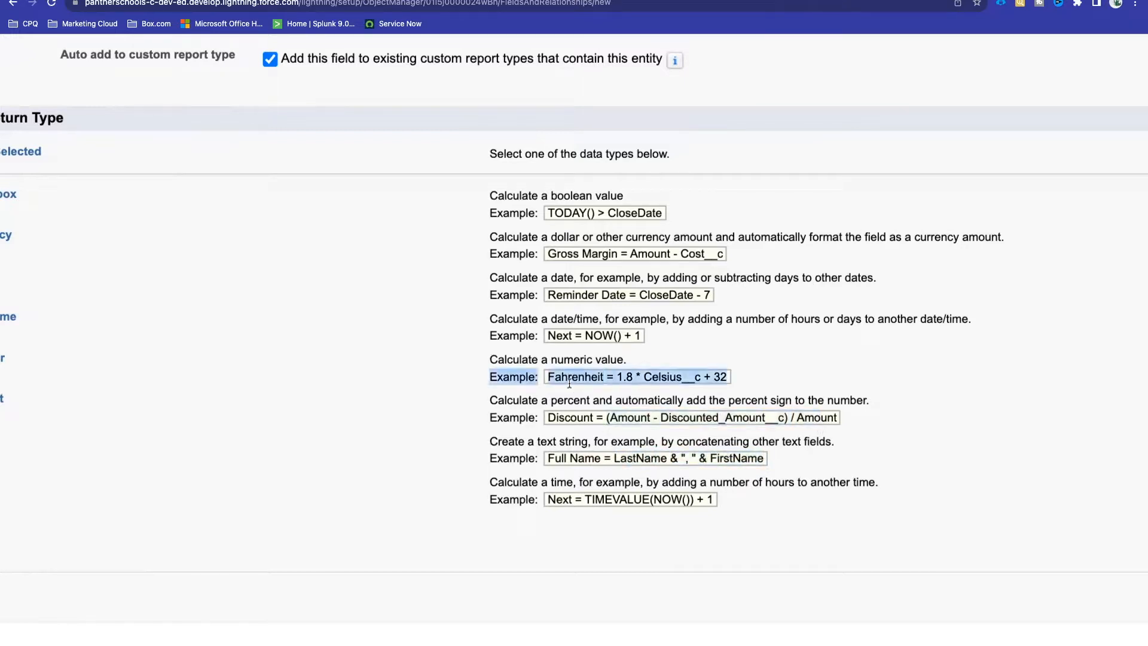
{"action": "triple_click", "coordinate": [562, 334]}
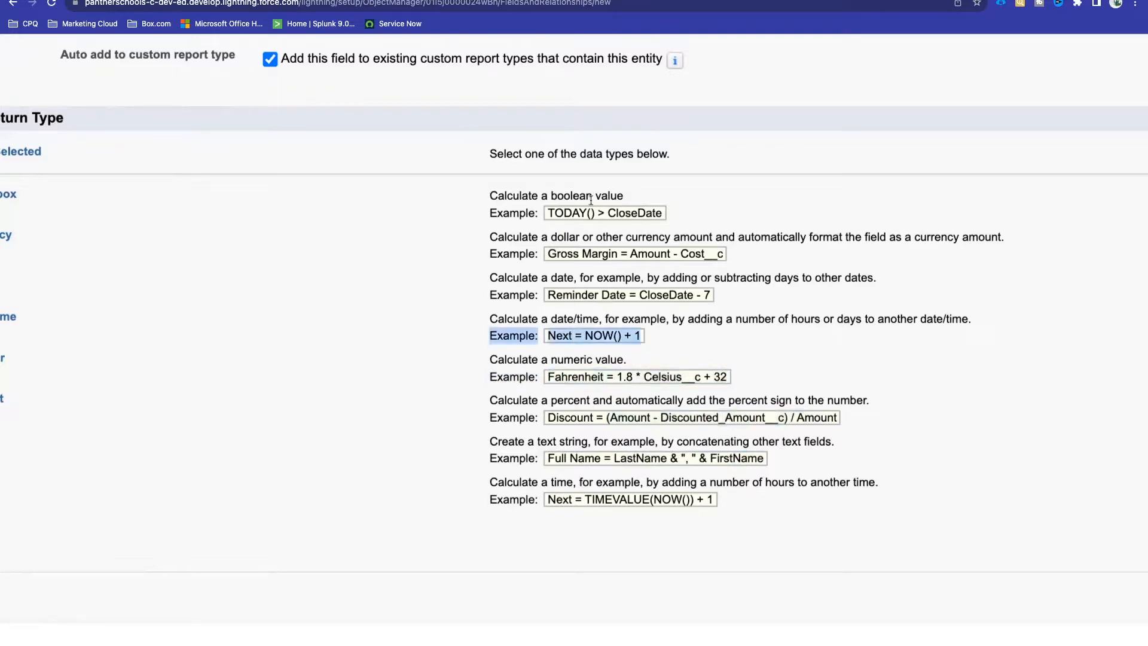
{"action": "left_click", "coordinate": [658, 336]}
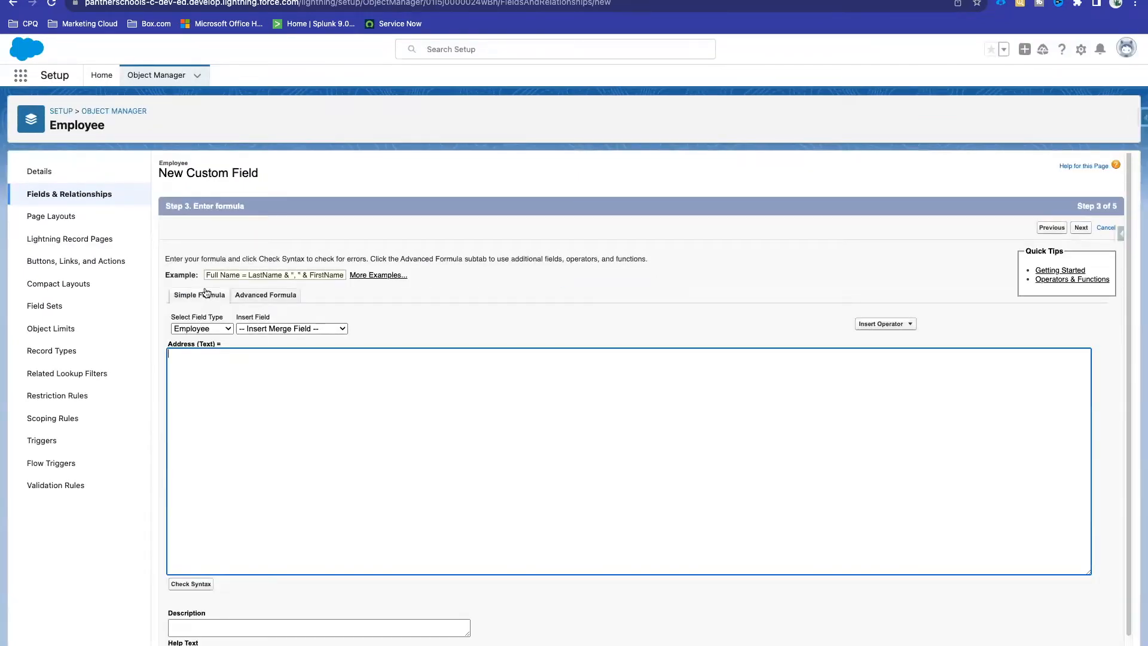
Step: Leave Description and Help Text blank and switch the formula editor to Advanced Formula
{"action": "scroll", "coordinate": [223, 403], "scroll_direction": "down", "scroll_amount": 1}
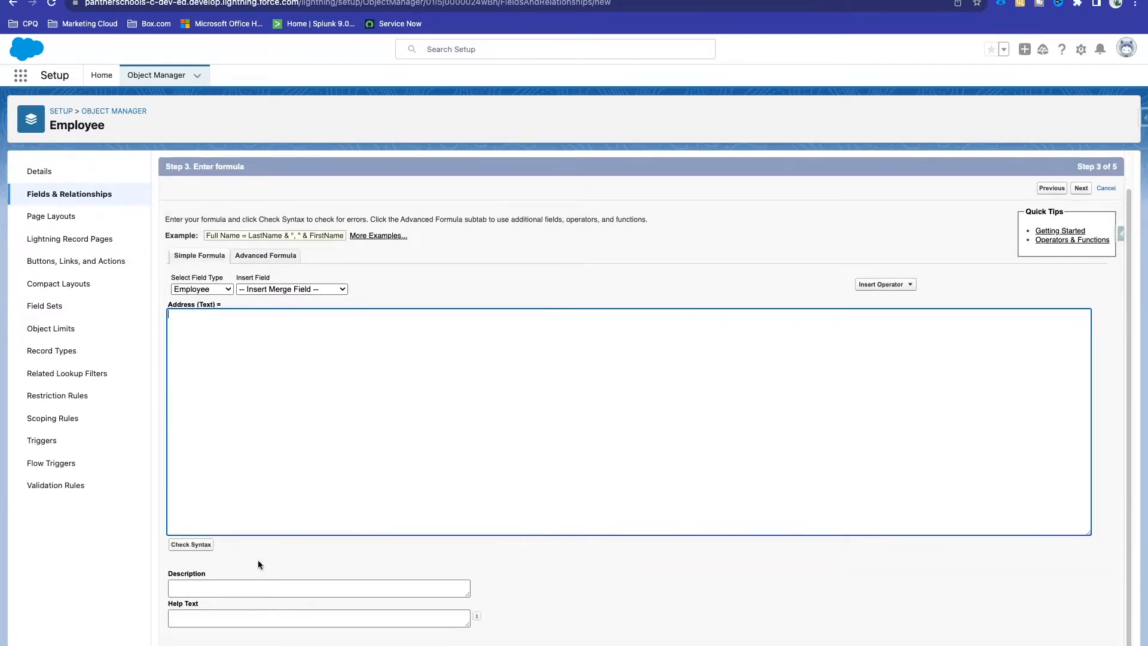
{"action": "left_click", "coordinate": [222, 588]}
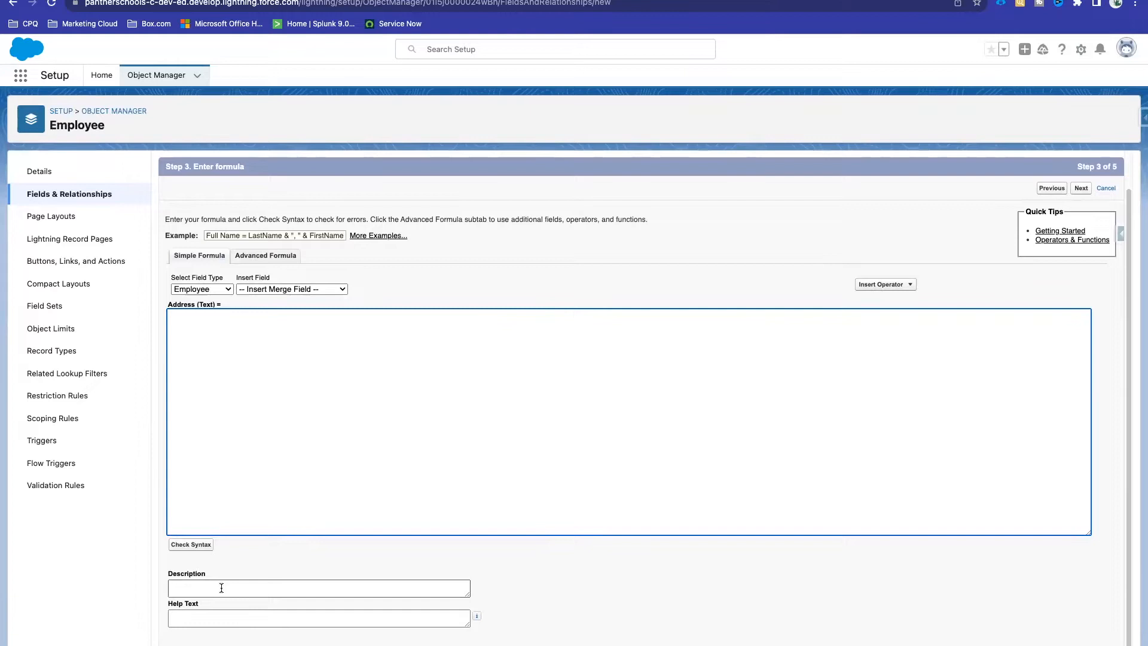
{"action": "left_click", "coordinate": [205, 623]}
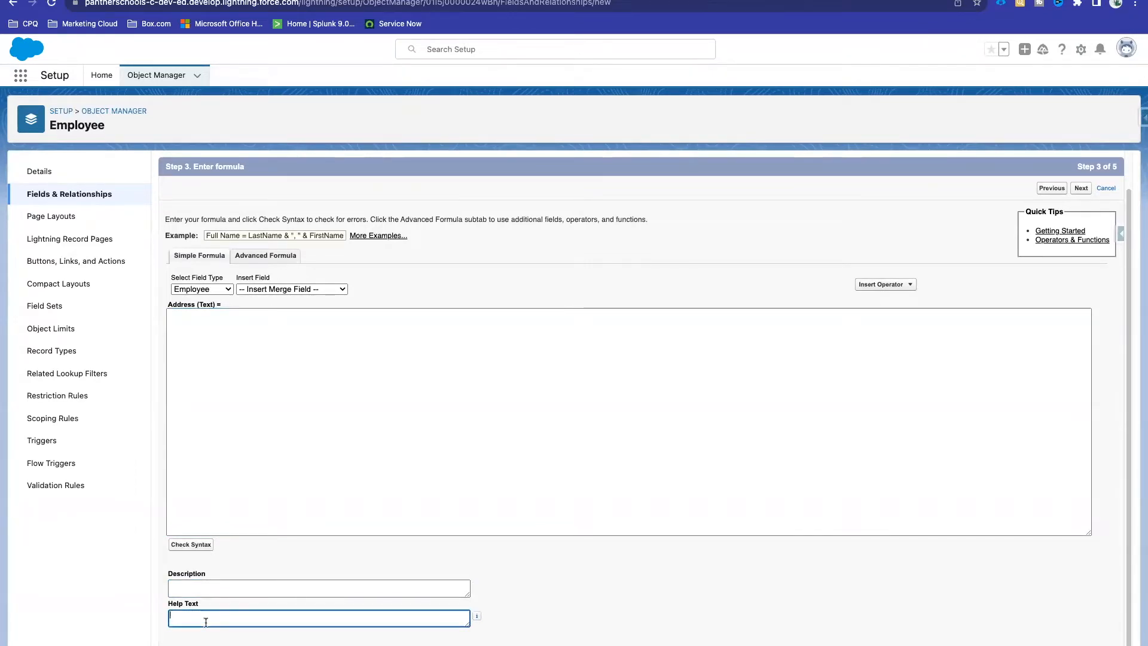
{"action": "left_click", "coordinate": [207, 591]}
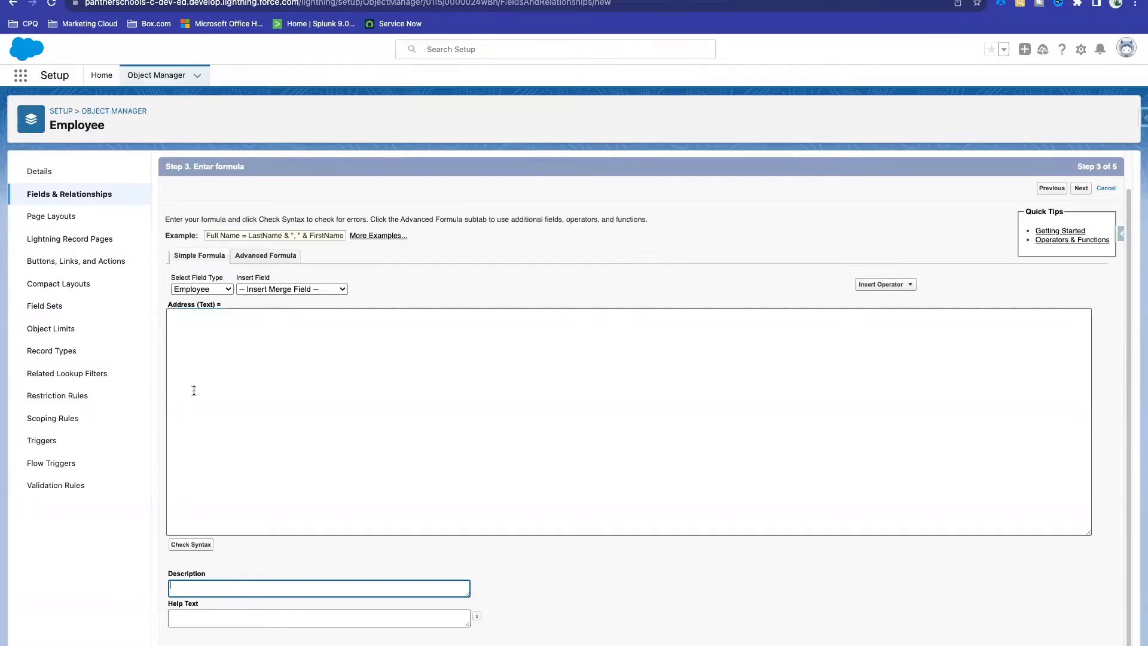
{"action": "left_click", "coordinate": [230, 375]}
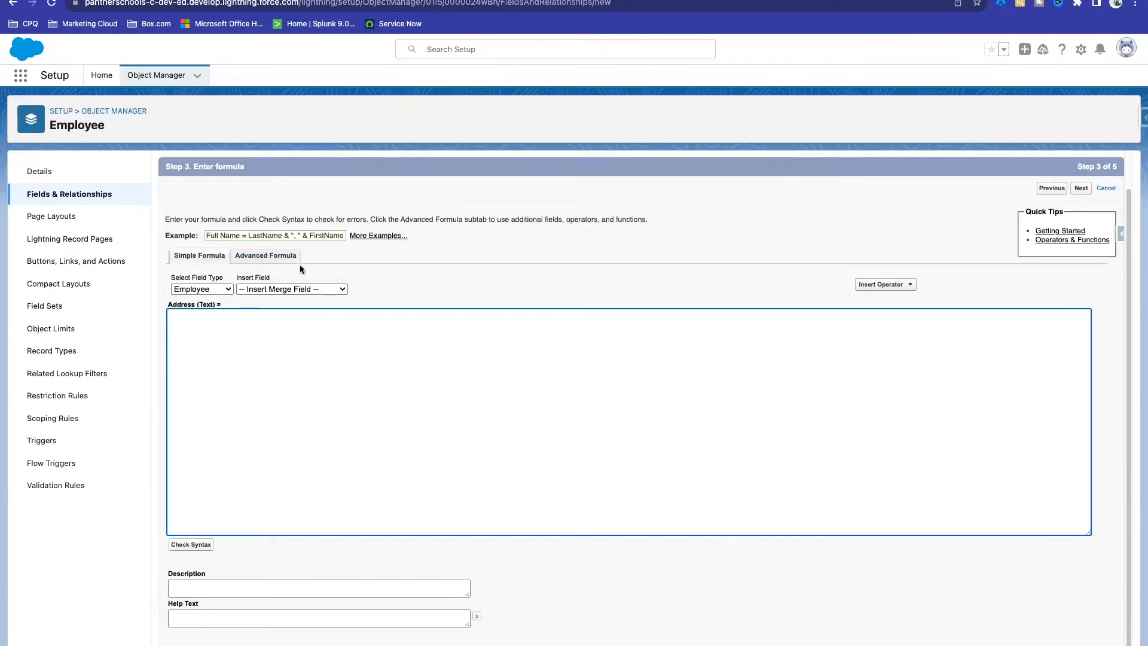
{"action": "left_click", "coordinate": [253, 259]}
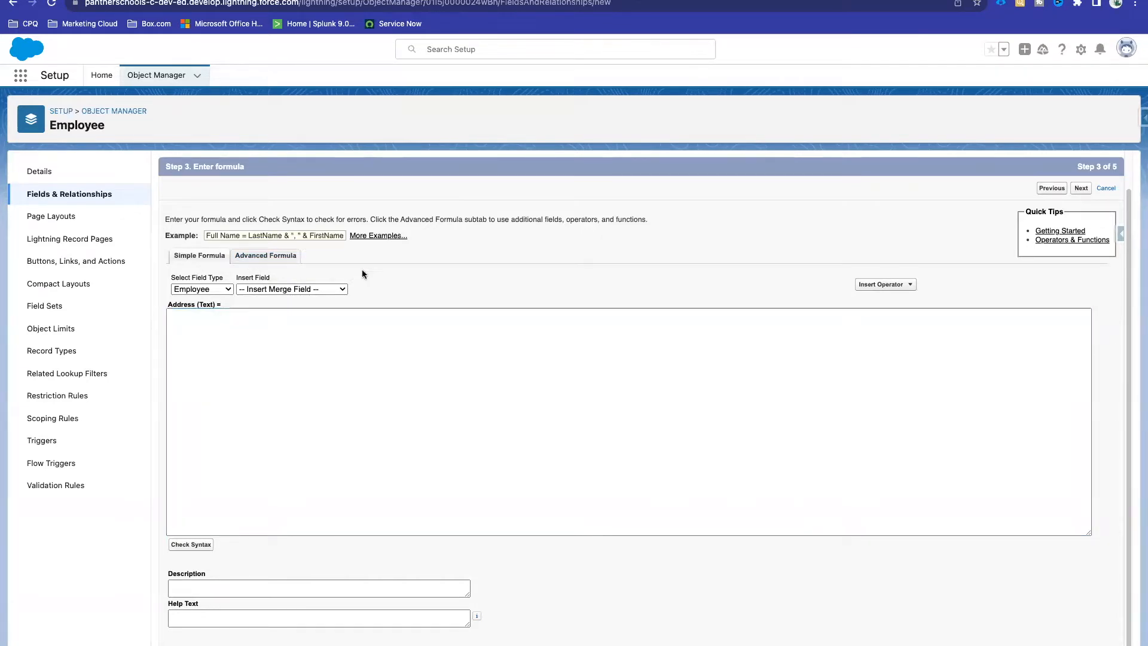
{"action": "scroll", "coordinate": [232, 399], "scroll_direction": "down", "scroll_amount": 2}
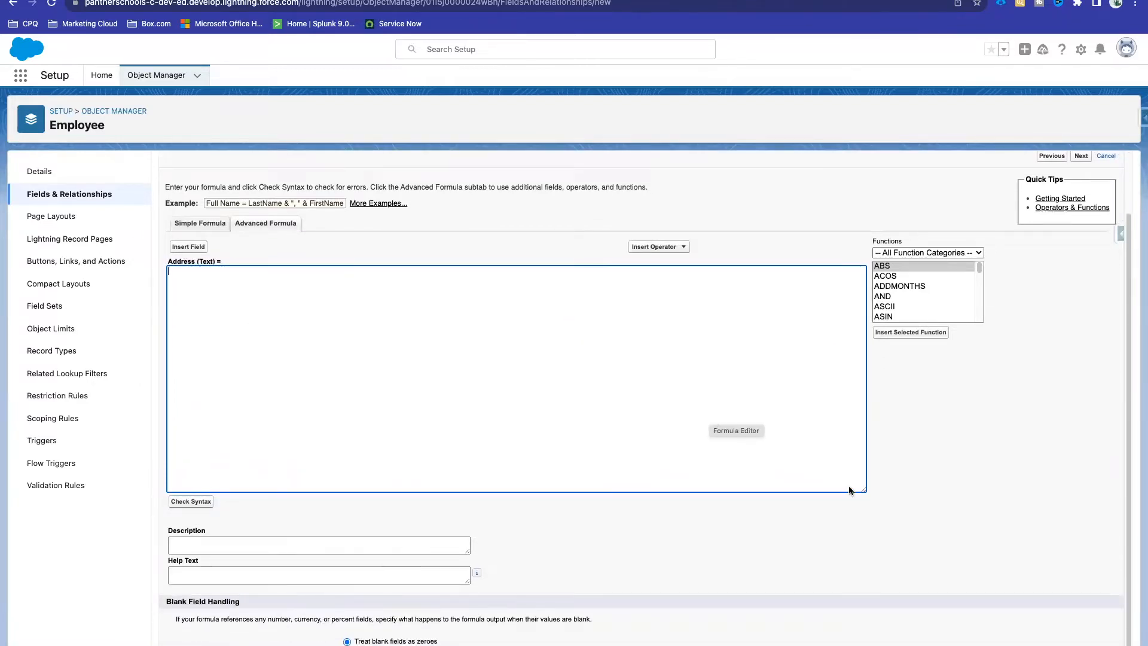
Step: Make the Address formula box shorter, place the caret in it, and bring up Insert Field
{"action": "left_click_drag", "start_coordinate": [863, 489], "coordinate": [889, 521]}
{"action": "scroll", "coordinate": [496, 328], "scroll_direction": "down", "scroll_amount": 1}
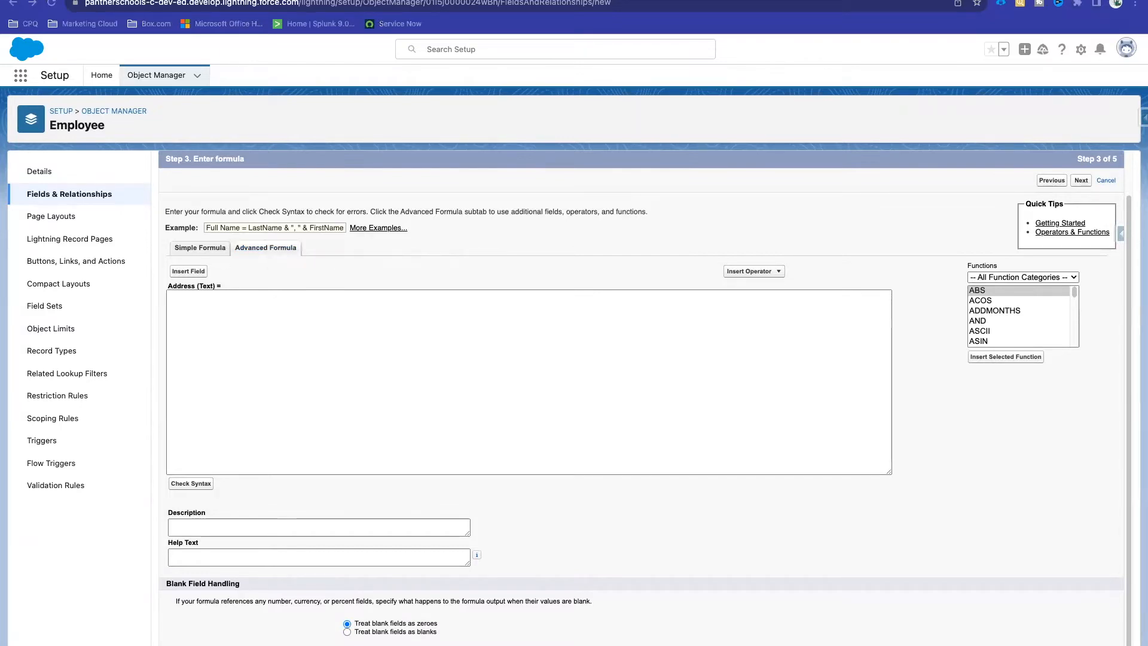
{"action": "left_click", "coordinate": [225, 320]}
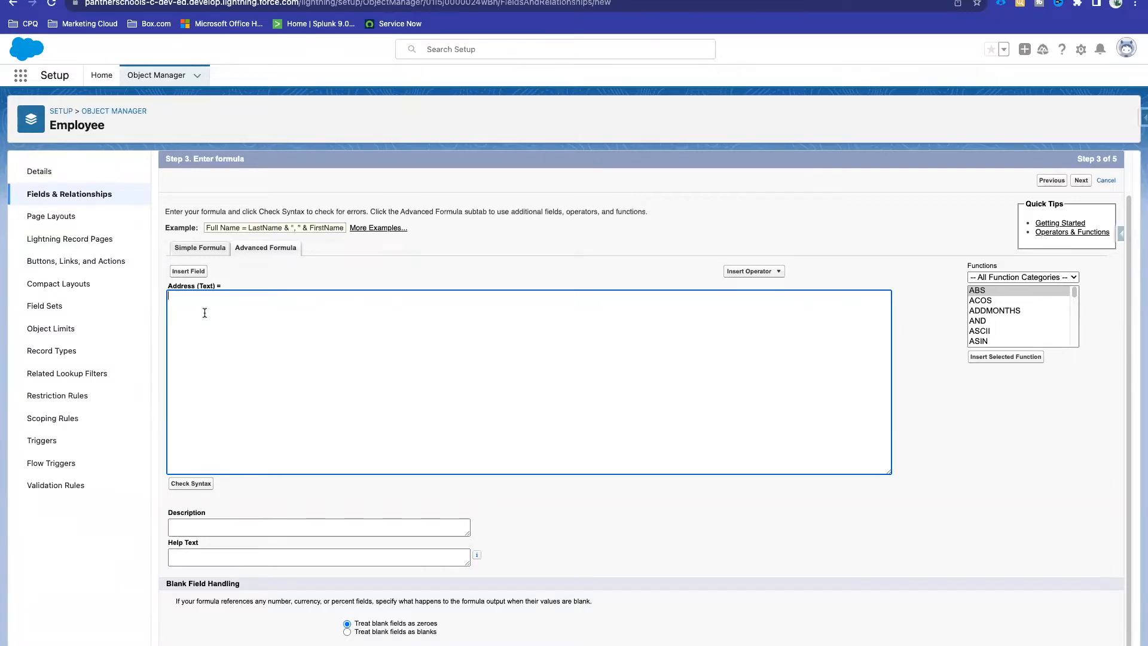
{"action": "left_click", "coordinate": [188, 271]}
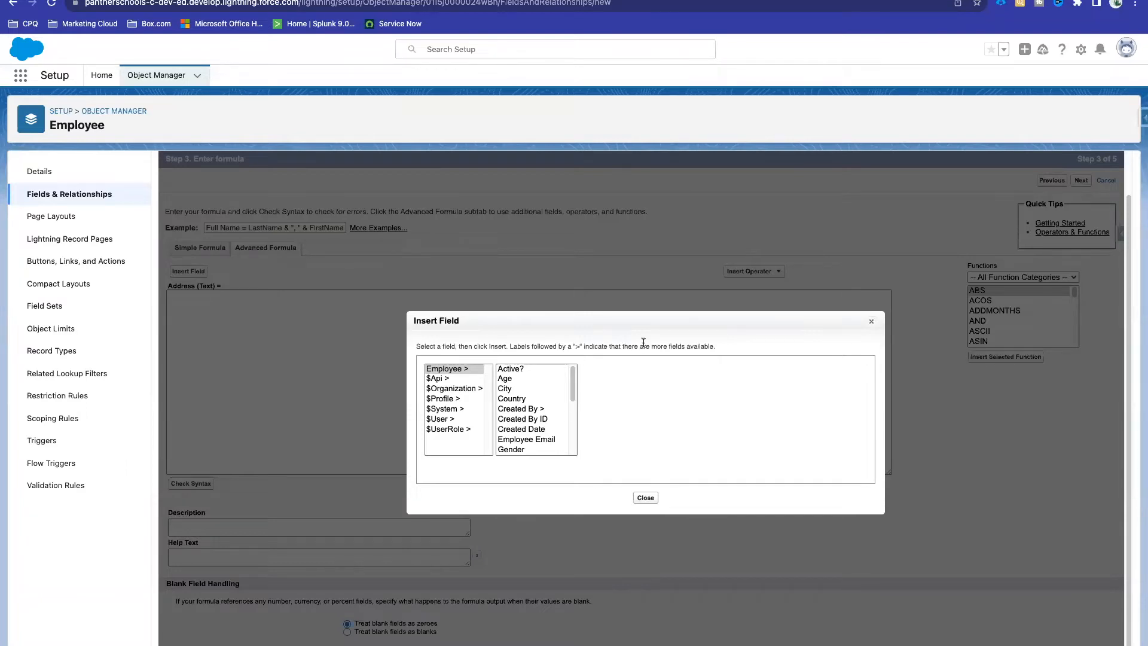
Step: Move the Insert Field picker higher on the page and select the Employee field group
{"action": "left_click_drag", "start_coordinate": [635, 318], "coordinate": [586, 270]}
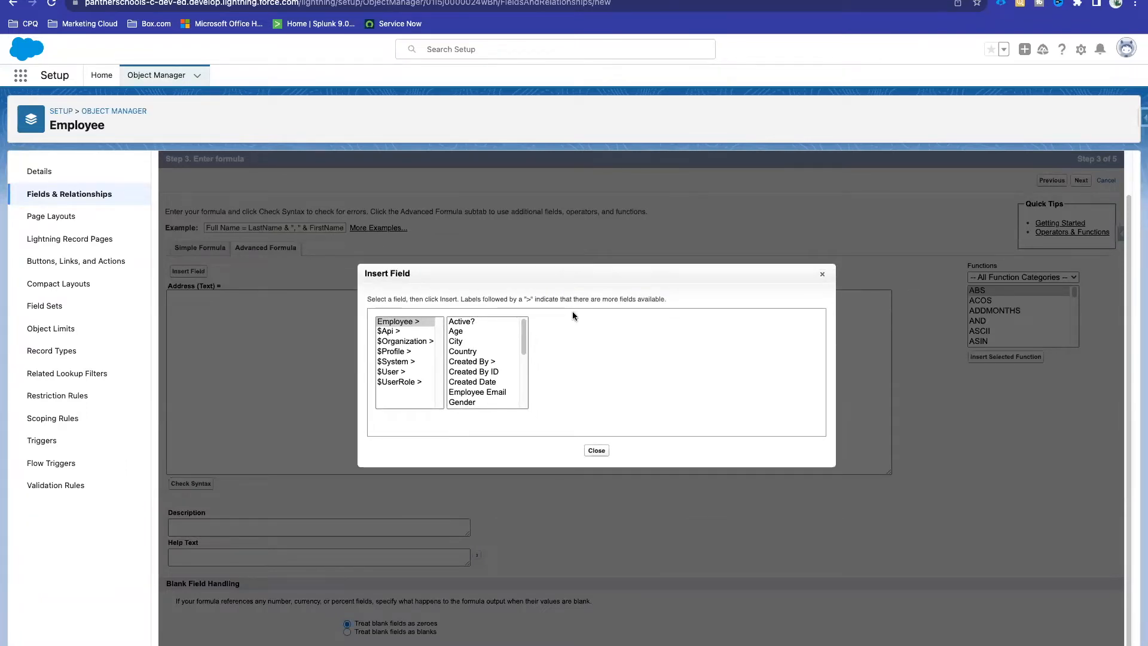
{"action": "left_click", "coordinate": [400, 325]}
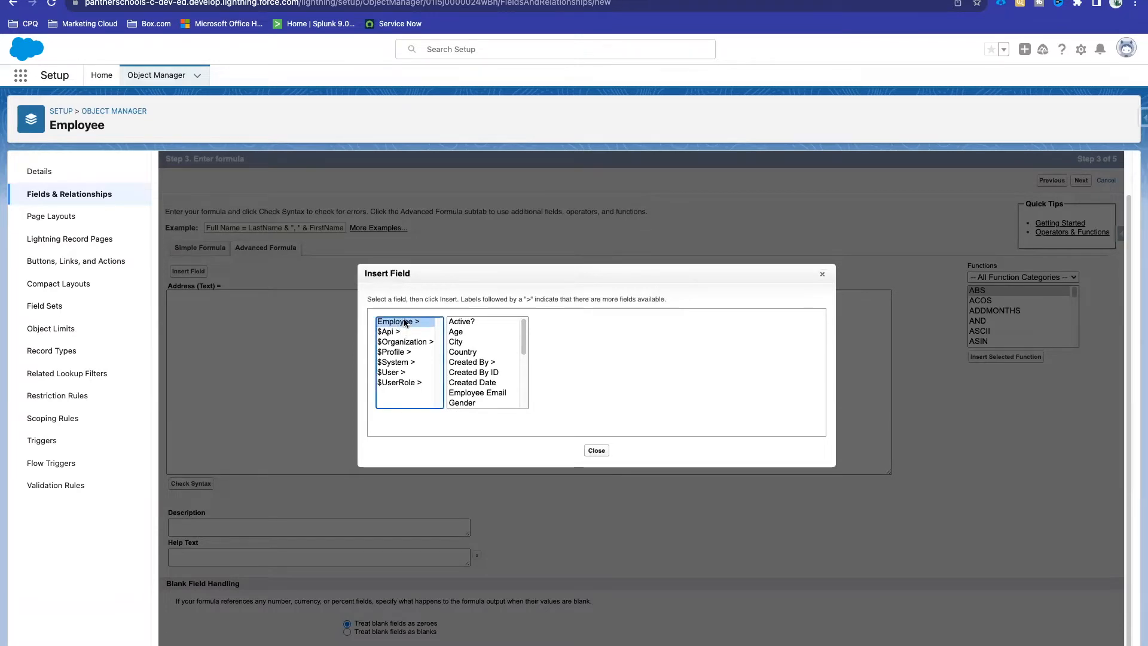
{"action": "left_click", "coordinate": [76, 123]}
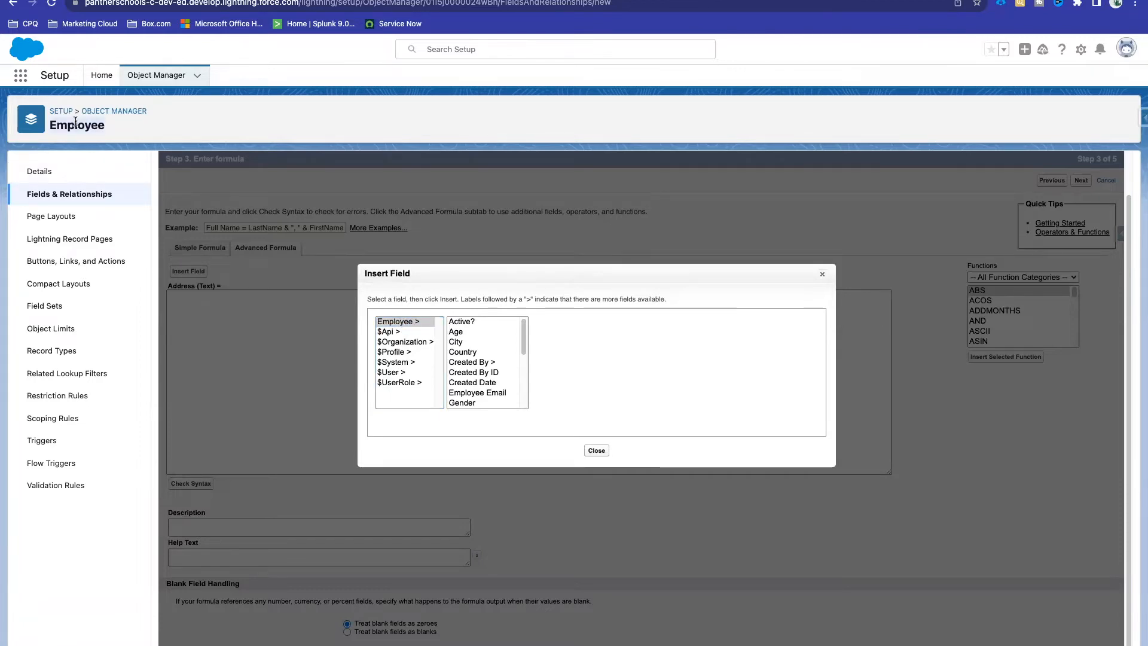
{"action": "left_click", "coordinate": [421, 402]}
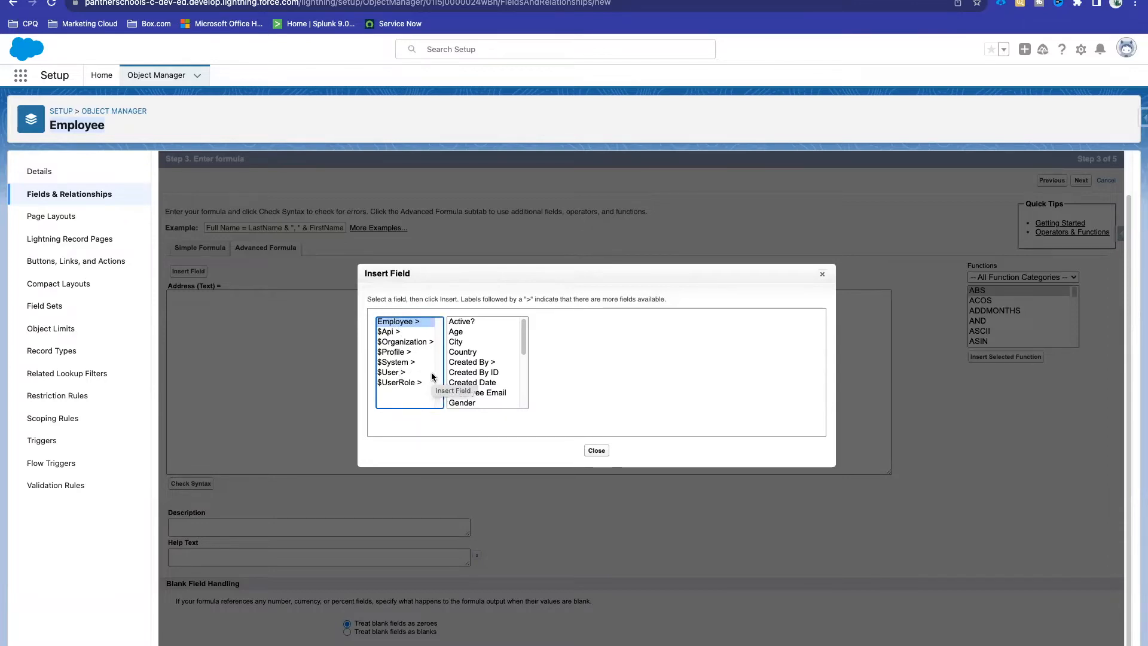
Step: Show the $Profile fields and scroll through Name, Profile ID and User Type
{"action": "left_click", "coordinate": [400, 354]}
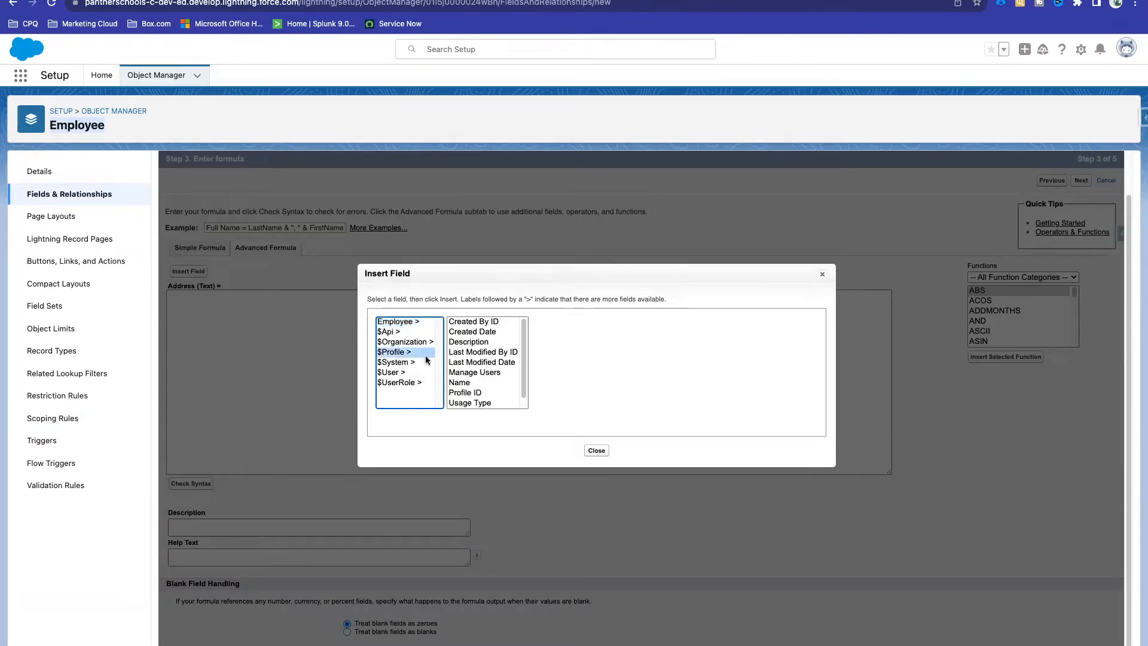
{"action": "scroll", "coordinate": [490, 371], "scroll_direction": "down", "scroll_amount": 1}
{"action": "scroll", "coordinate": [490, 372], "scroll_direction": "up", "scroll_amount": 1}
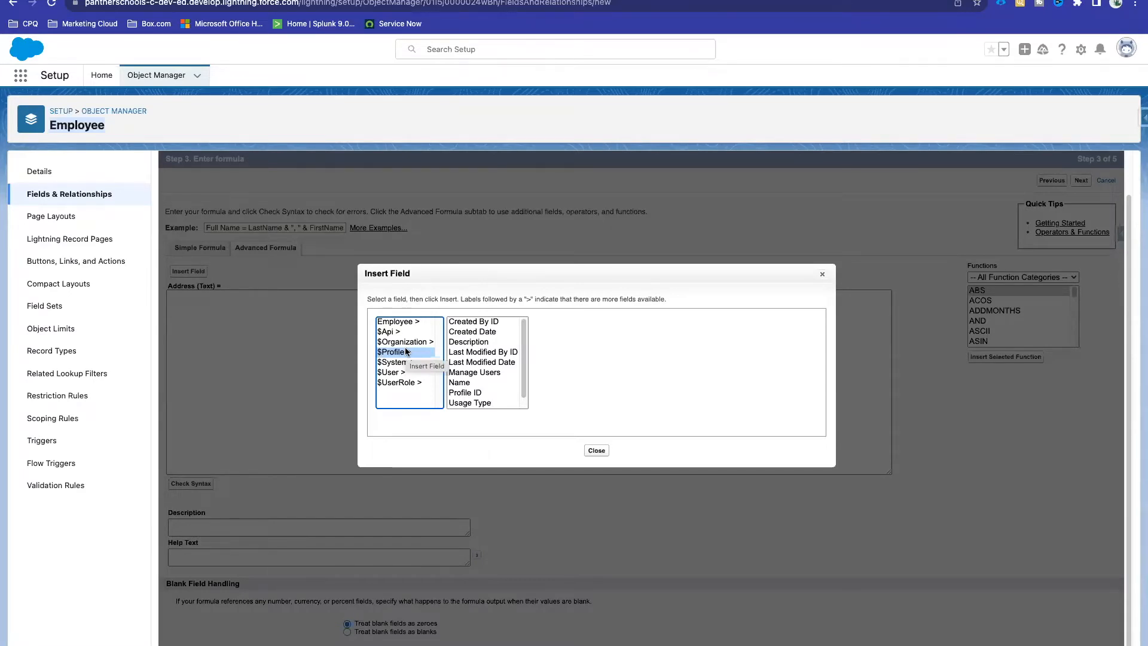
{"action": "scroll", "coordinate": [482, 362], "scroll_direction": "down", "scroll_amount": 1}
{"action": "scroll", "coordinate": [483, 372], "scroll_direction": "up", "scroll_amount": 1}
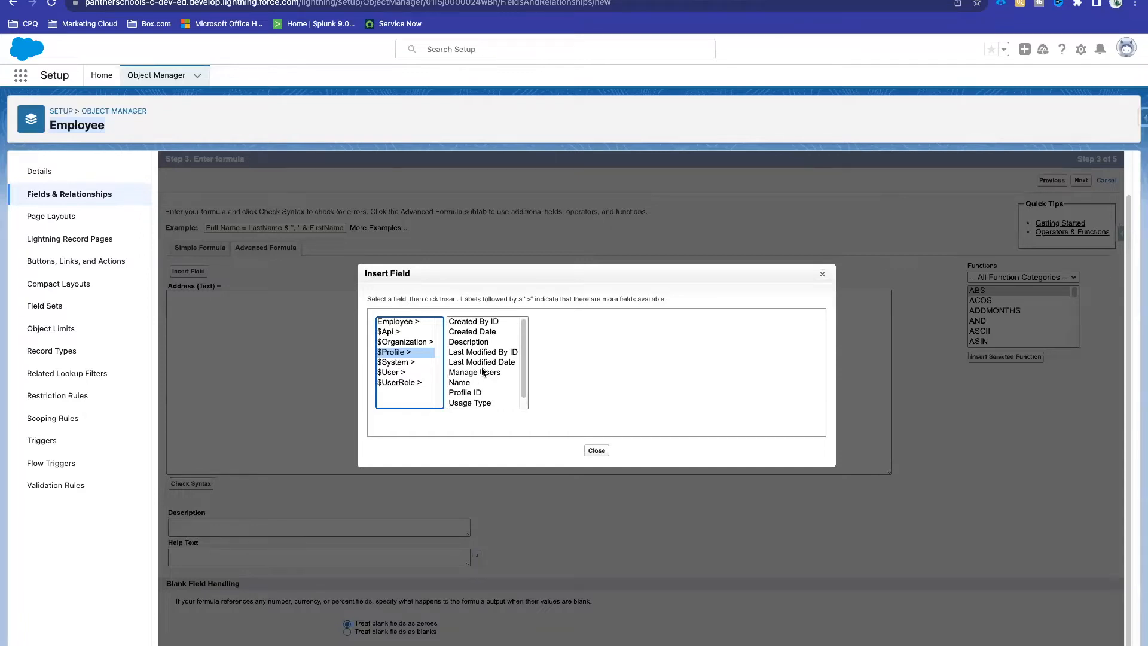
{"action": "scroll", "coordinate": [483, 371], "scroll_direction": "down", "scroll_amount": 1}
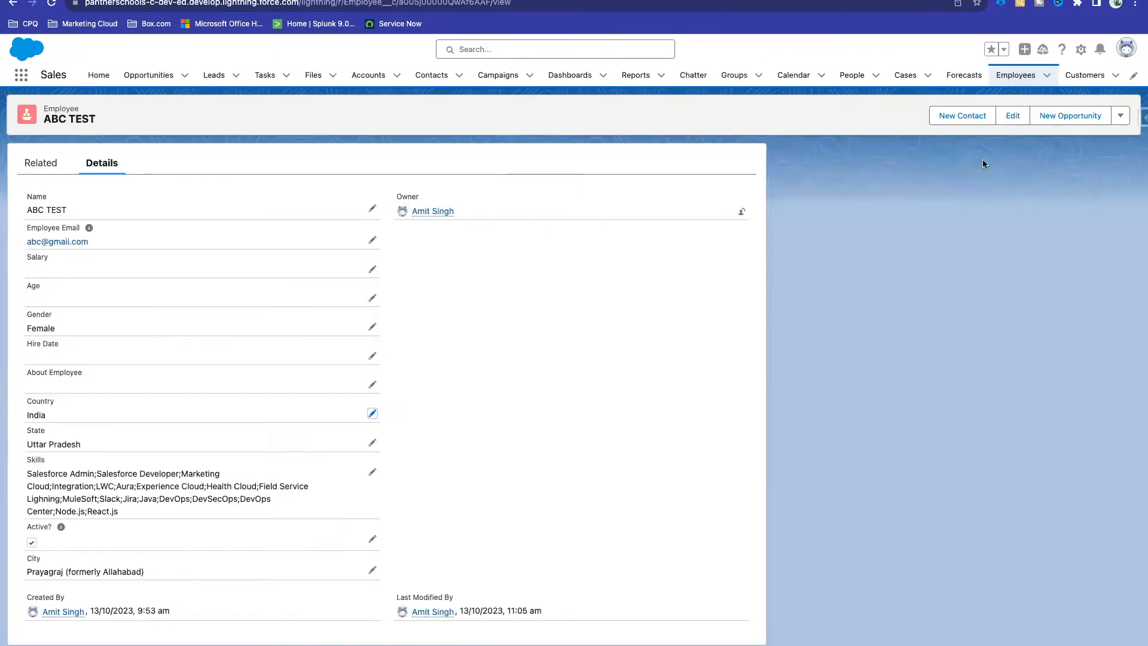
Step: Look up the current user's System Administrator profile in Advanced User Details, then return to the formula
{"action": "left_click", "coordinate": [1125, 49]}
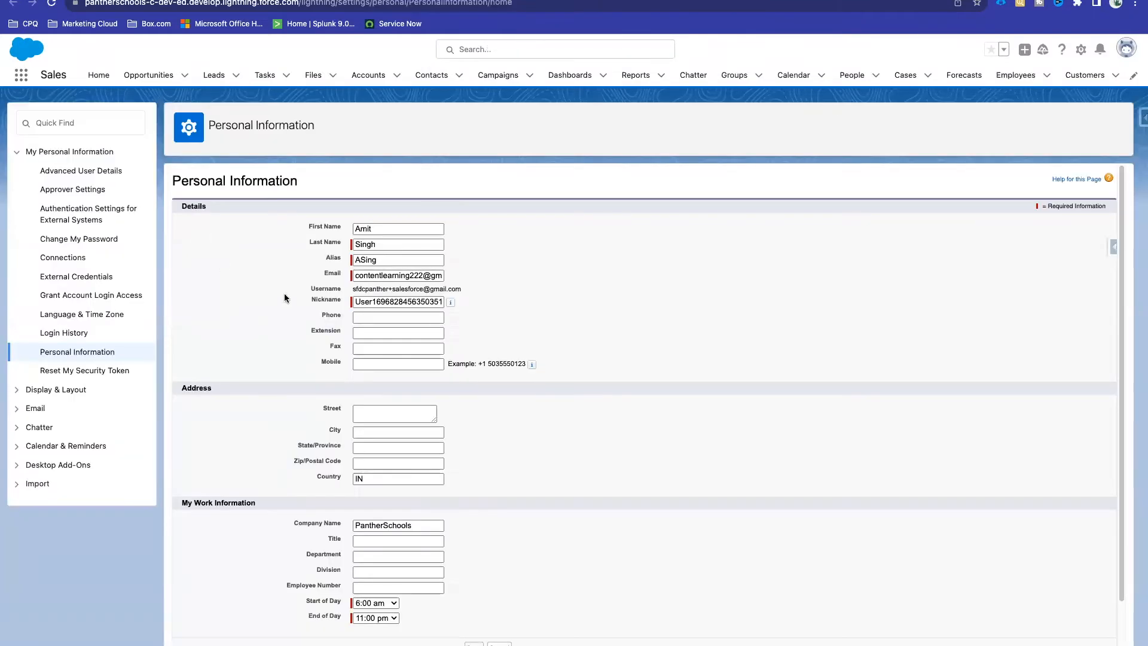
{"action": "left_click", "coordinate": [69, 172]}
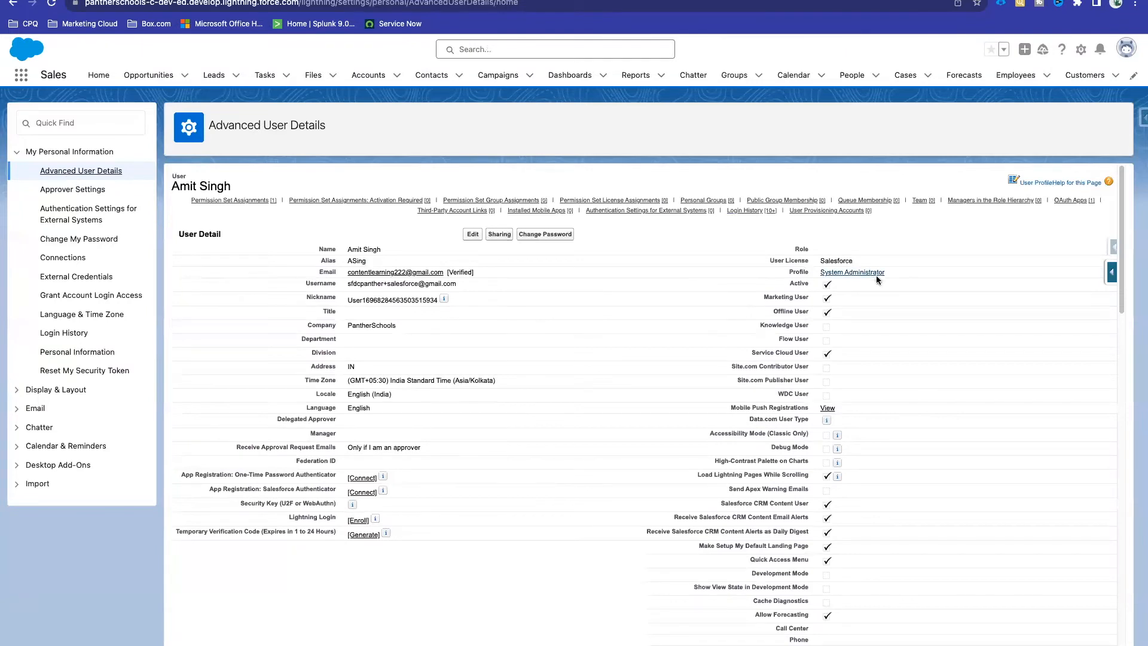
{"action": "left_click_drag", "start_coordinate": [900, 276], "coordinate": [809, 277]}
{"action": "left_click", "coordinate": [839, 276]}
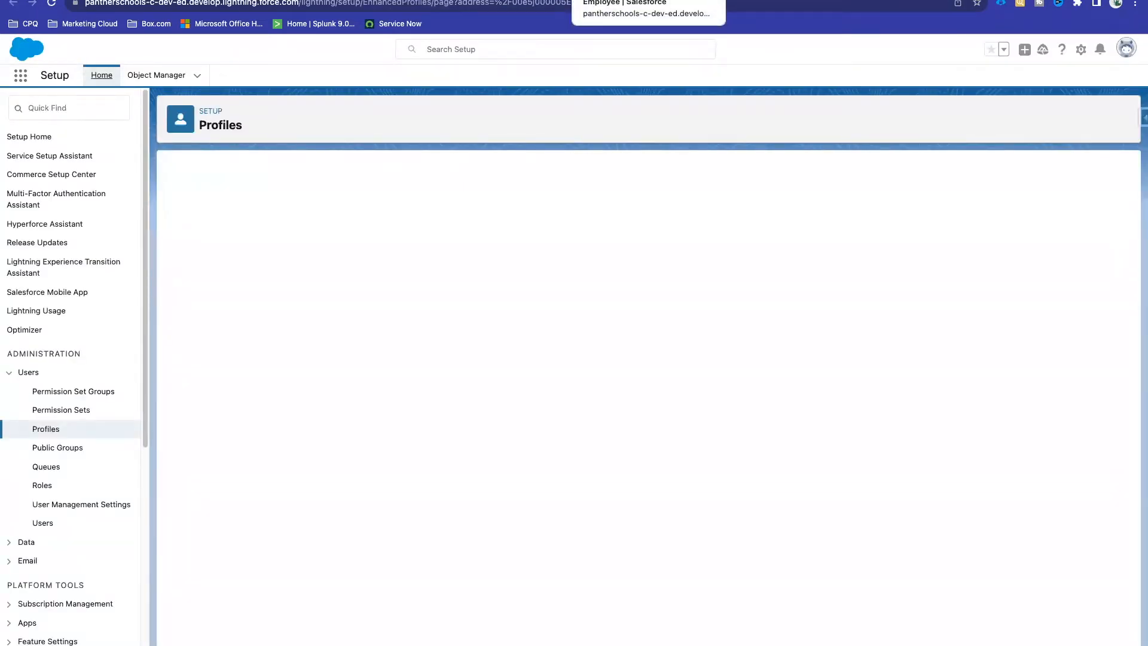
{"action": "left_click", "coordinate": [621, 0]}
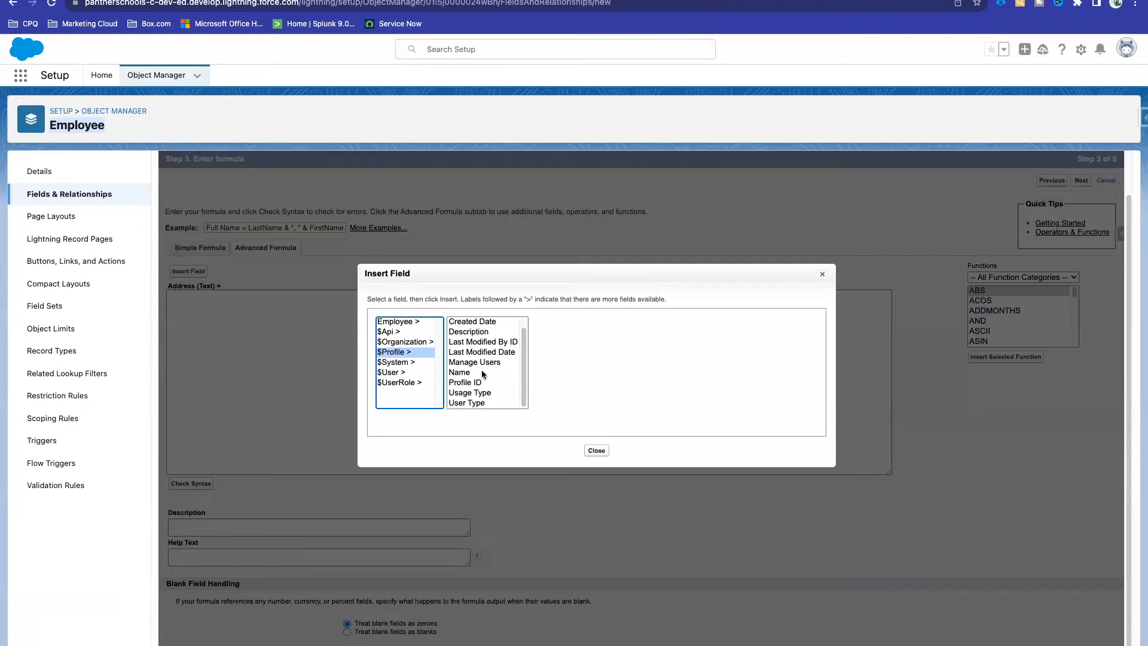
Step: Preview the $Profile Name, Profile ID, User Type and Usage Type fields
{"action": "scroll", "coordinate": [483, 381], "scroll_direction": "down", "scroll_amount": 1}
{"action": "scroll", "coordinate": [483, 382], "scroll_direction": "up", "scroll_amount": 1}
{"action": "left_click", "coordinate": [461, 373]}
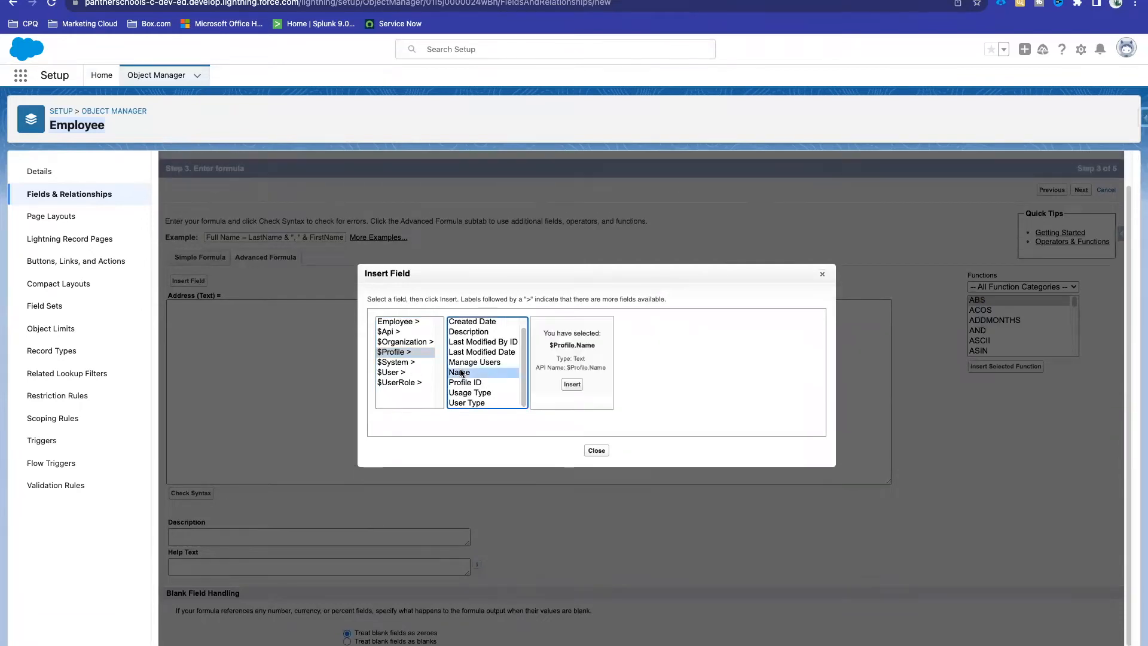
{"action": "left_click", "coordinate": [484, 383]}
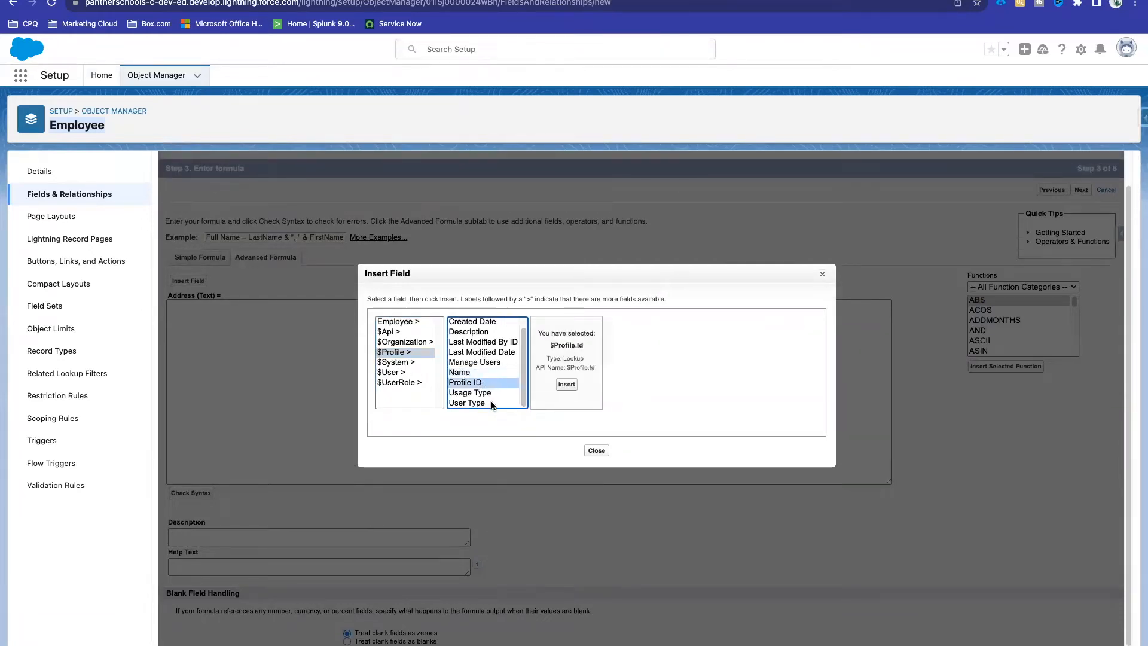
{"action": "left_click", "coordinate": [489, 403]}
{"action": "left_click", "coordinate": [489, 393]}
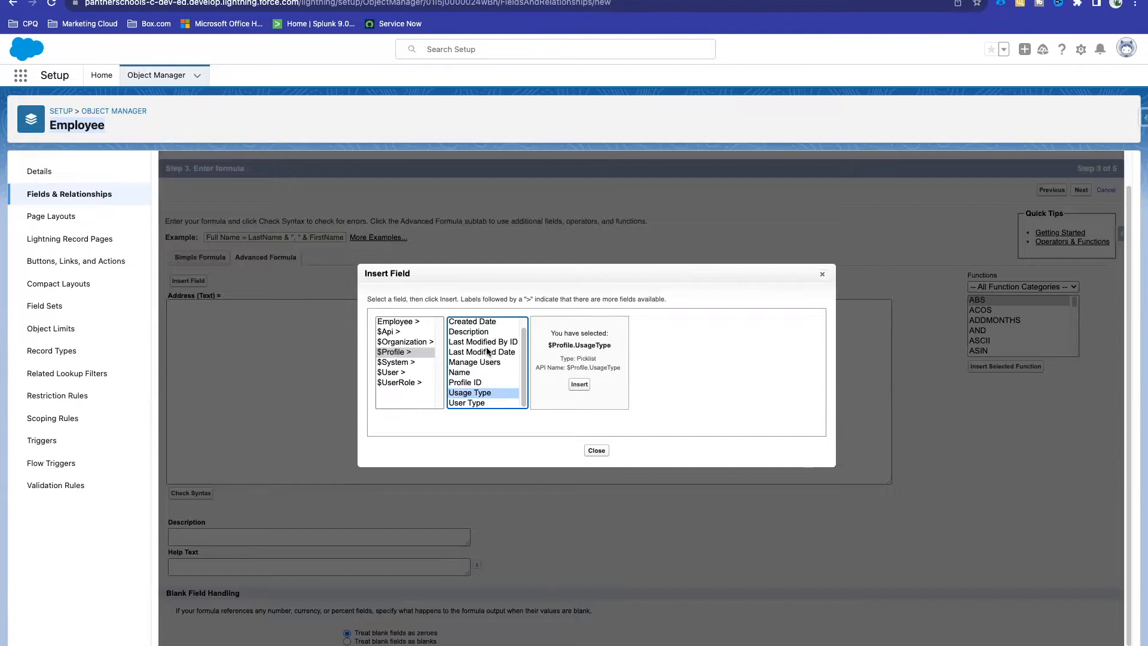
Step: List the $User fields and scroll through entries like Active, Address and City
{"action": "left_click", "coordinate": [393, 373]}
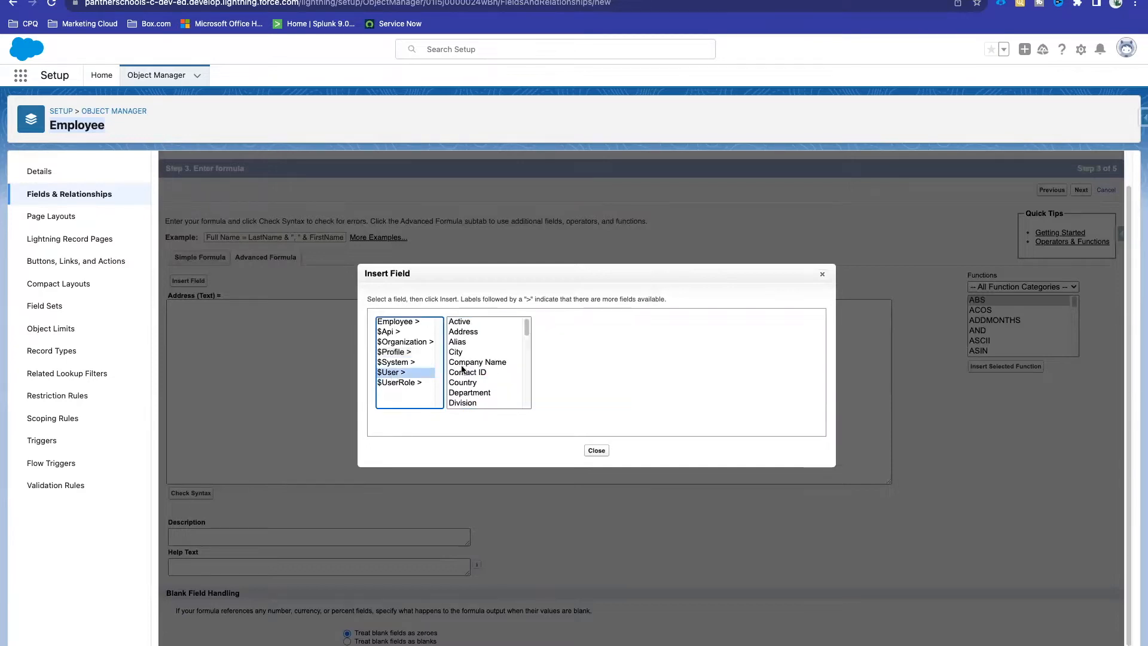
{"action": "scroll", "coordinate": [502, 365], "scroll_direction": "down", "scroll_amount": 5}
{"action": "scroll", "coordinate": [501, 366], "scroll_direction": "up", "scroll_amount": 5}
{"action": "scroll", "coordinate": [495, 403], "scroll_direction": "down", "scroll_amount": 5}
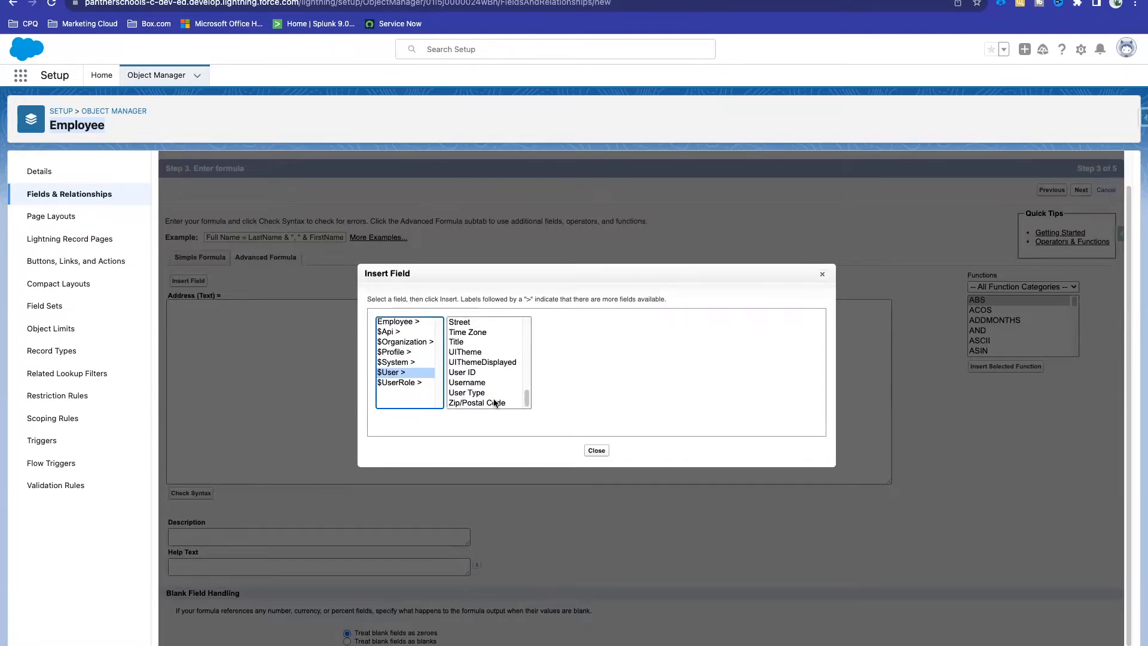
{"action": "scroll", "coordinate": [475, 371], "scroll_direction": "up", "scroll_amount": 5}
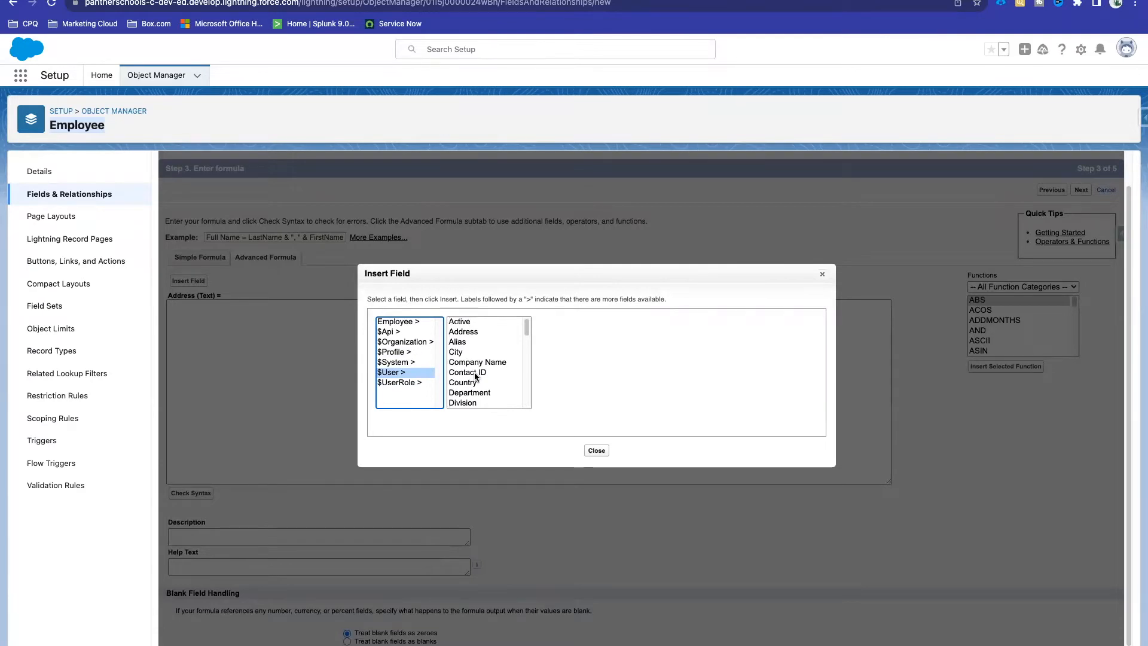
Step: List the $UserRole fields and scroll through them
{"action": "left_click", "coordinate": [405, 383]}
{"action": "scroll", "coordinate": [522, 380], "scroll_direction": "down", "scroll_amount": 1}
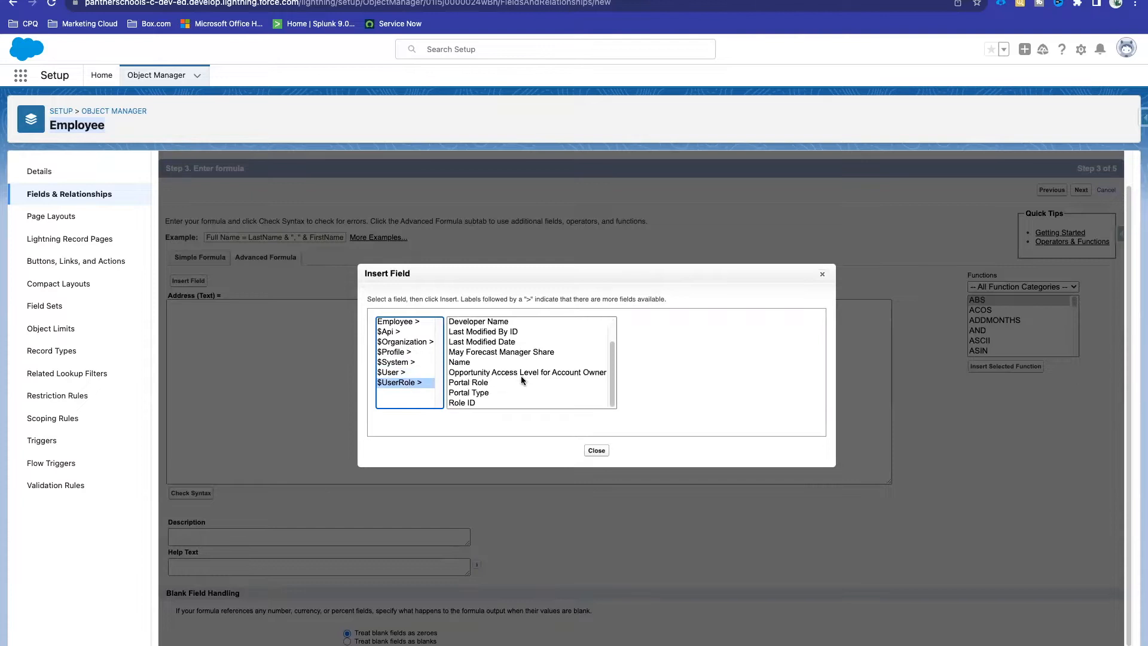
{"action": "scroll", "coordinate": [522, 378], "scroll_direction": "up", "scroll_amount": 1}
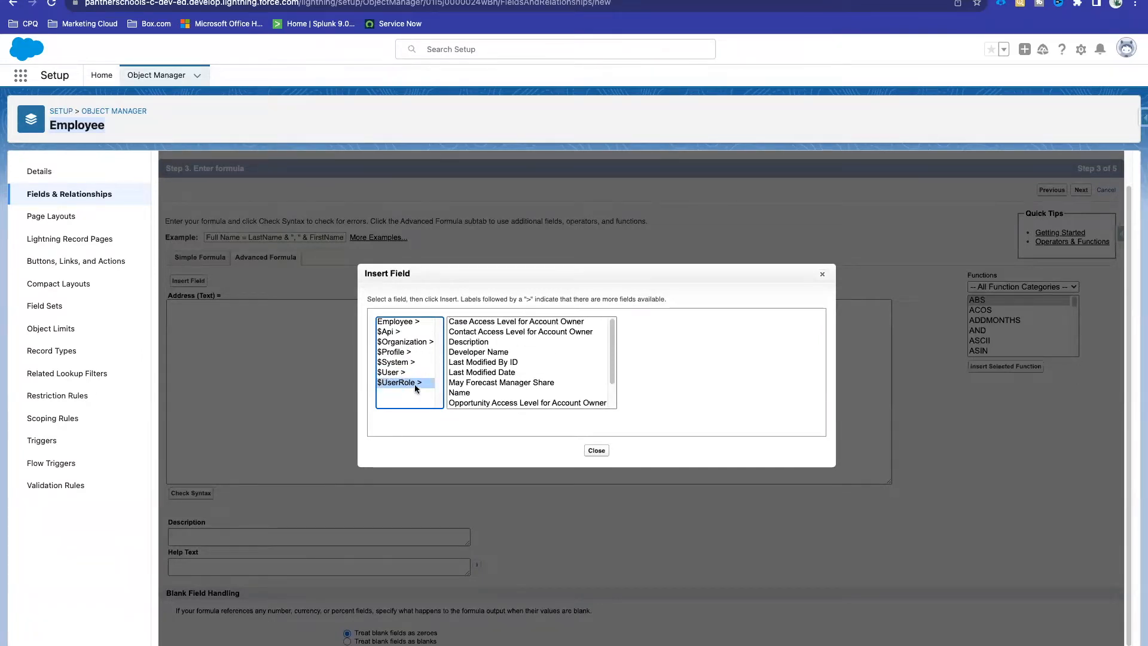
{"action": "scroll", "coordinate": [496, 394], "scroll_direction": "down", "scroll_amount": 1}
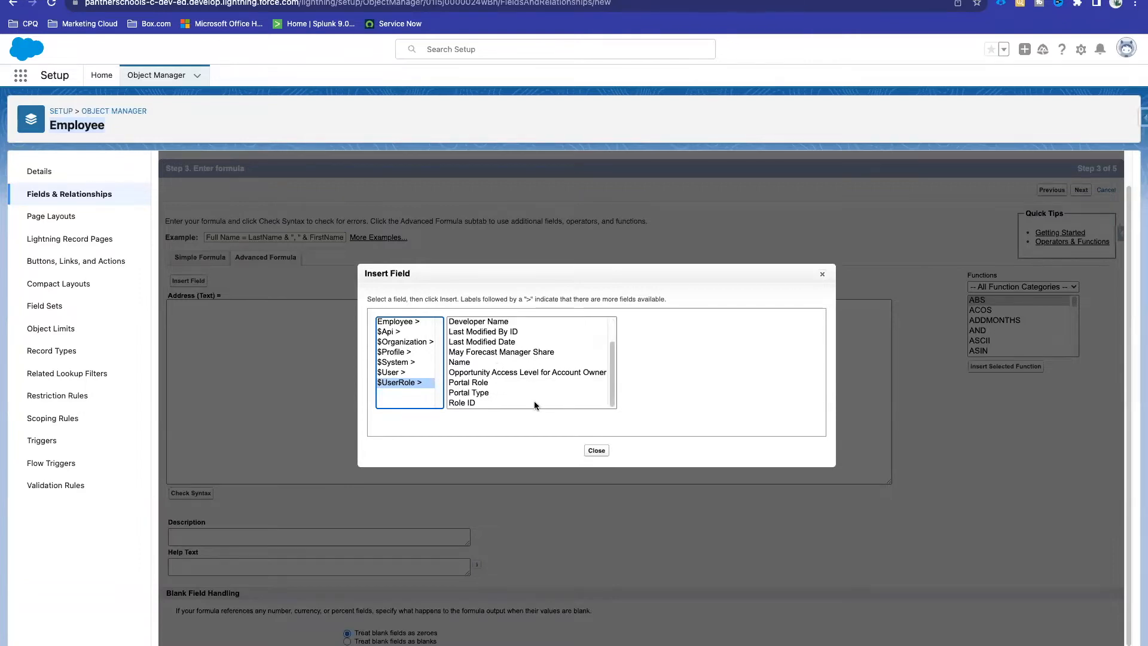
{"action": "scroll", "coordinate": [541, 345], "scroll_direction": "up", "scroll_amount": 1}
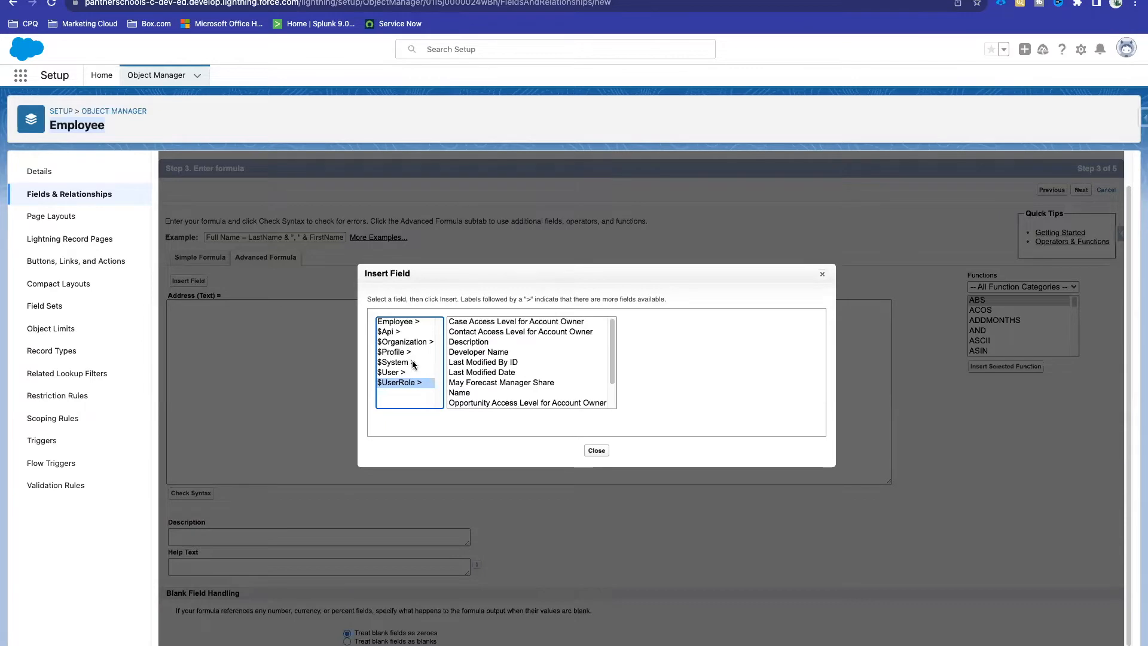
Step: Browse the $User, $System and $Organization field groups in turn
{"action": "left_click", "coordinate": [395, 372]}
{"action": "scroll", "coordinate": [477, 377], "scroll_direction": "down", "scroll_amount": 10}
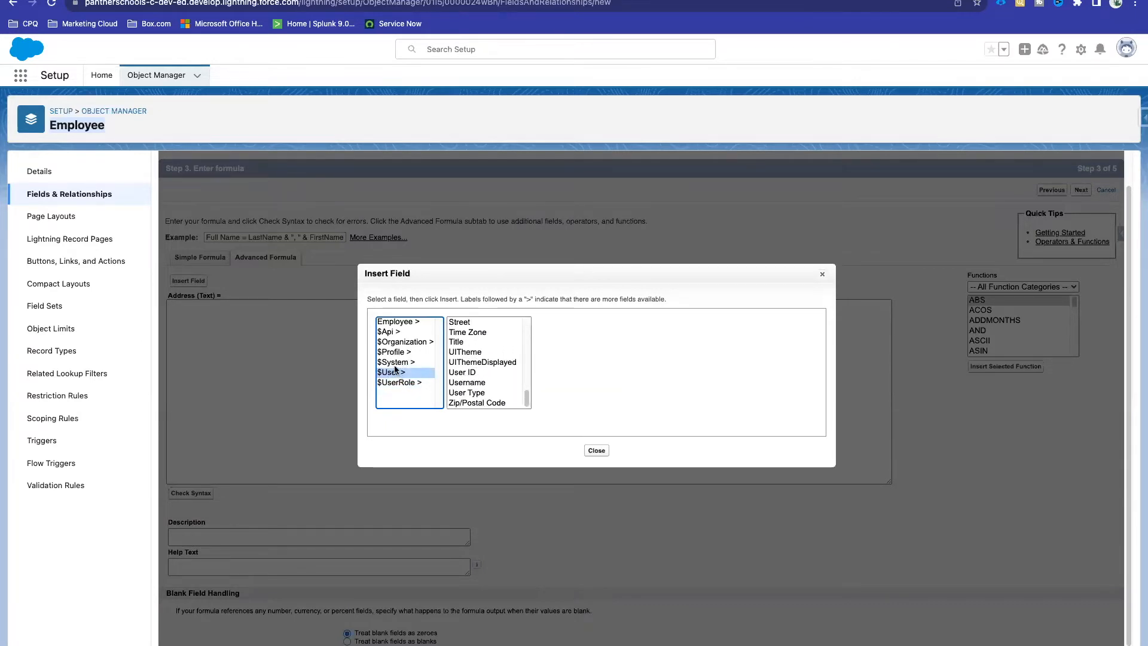
{"action": "left_click", "coordinate": [413, 363]}
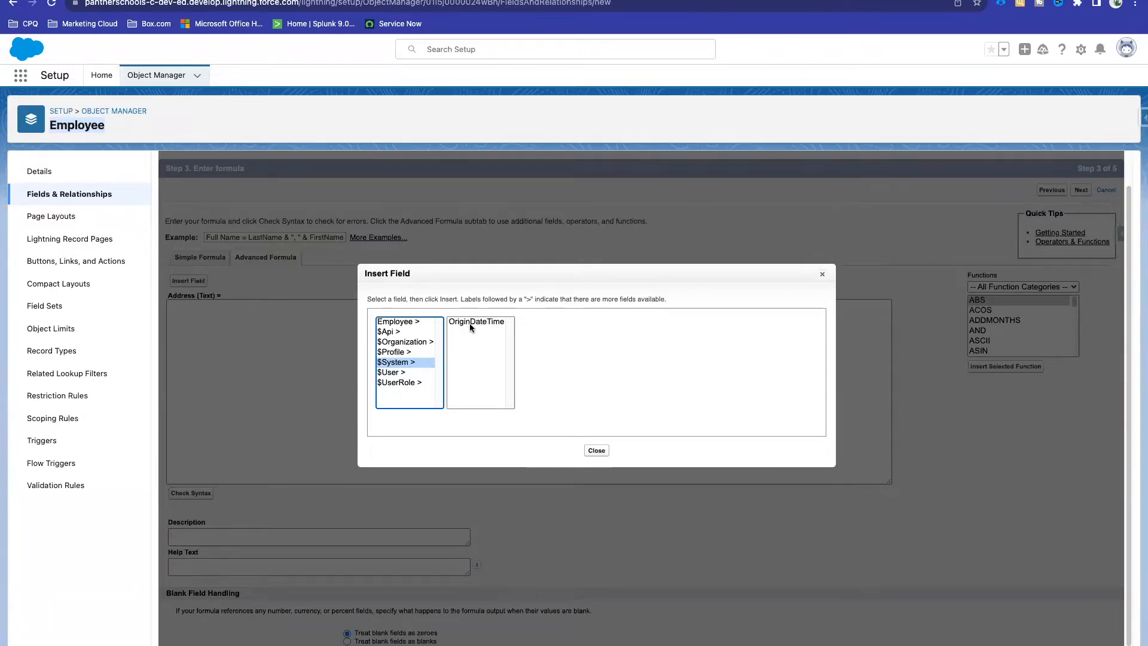
{"action": "left_click", "coordinate": [404, 343]}
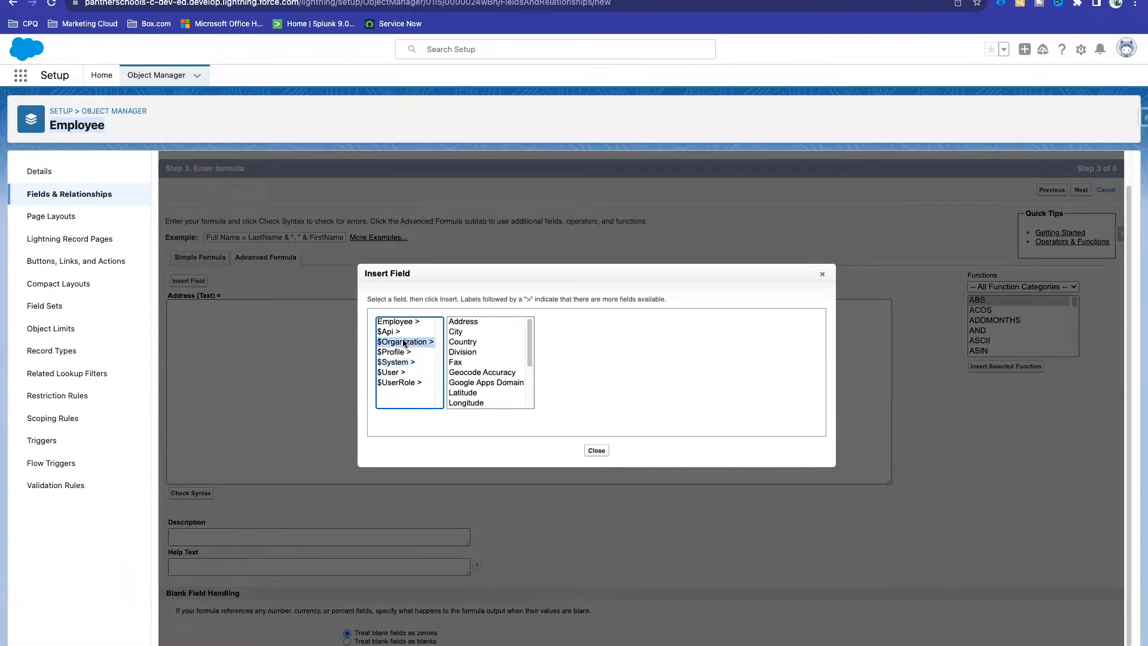
{"action": "scroll", "coordinate": [486, 361], "scroll_direction": "down", "scroll_amount": 3}
{"action": "scroll", "coordinate": [486, 362], "scroll_direction": "up", "scroll_amount": 3}
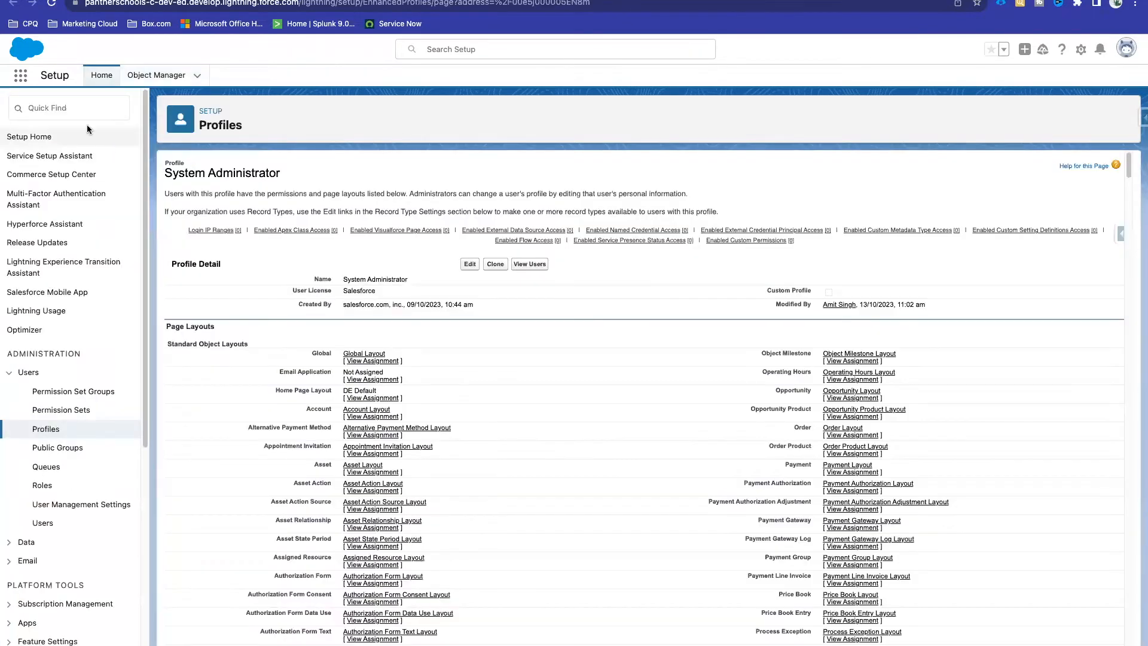
Step: Find Company Information via Quick Find 'compan' and review the organization name and primary contact
{"action": "left_click", "coordinate": [71, 109]}
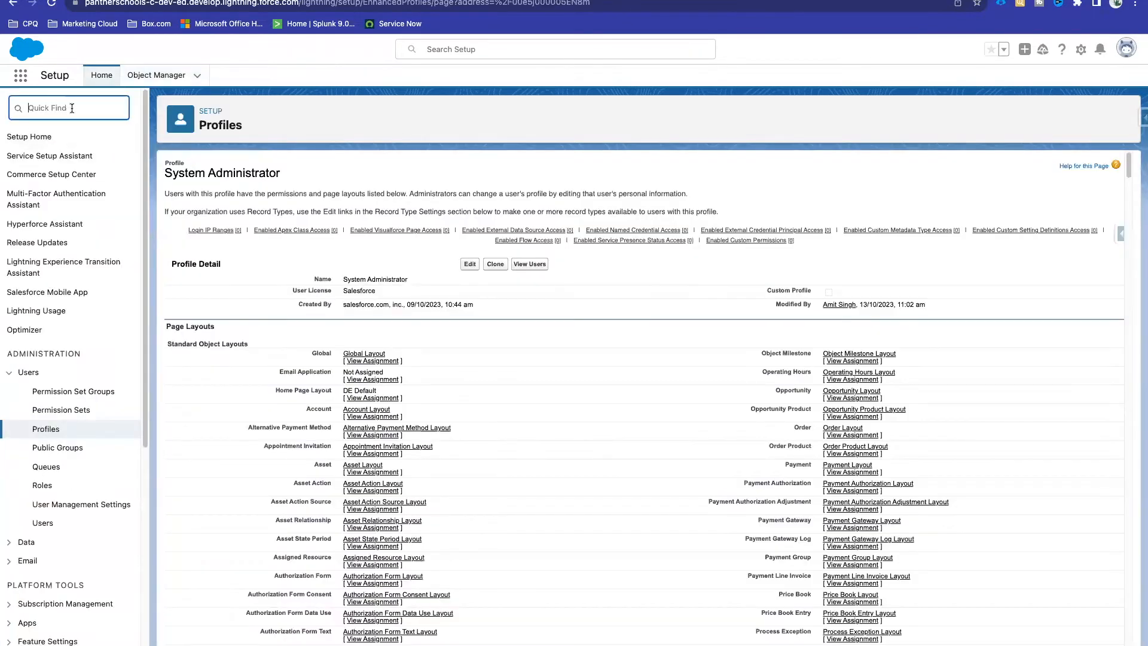
{"action": "type", "text": "com"}
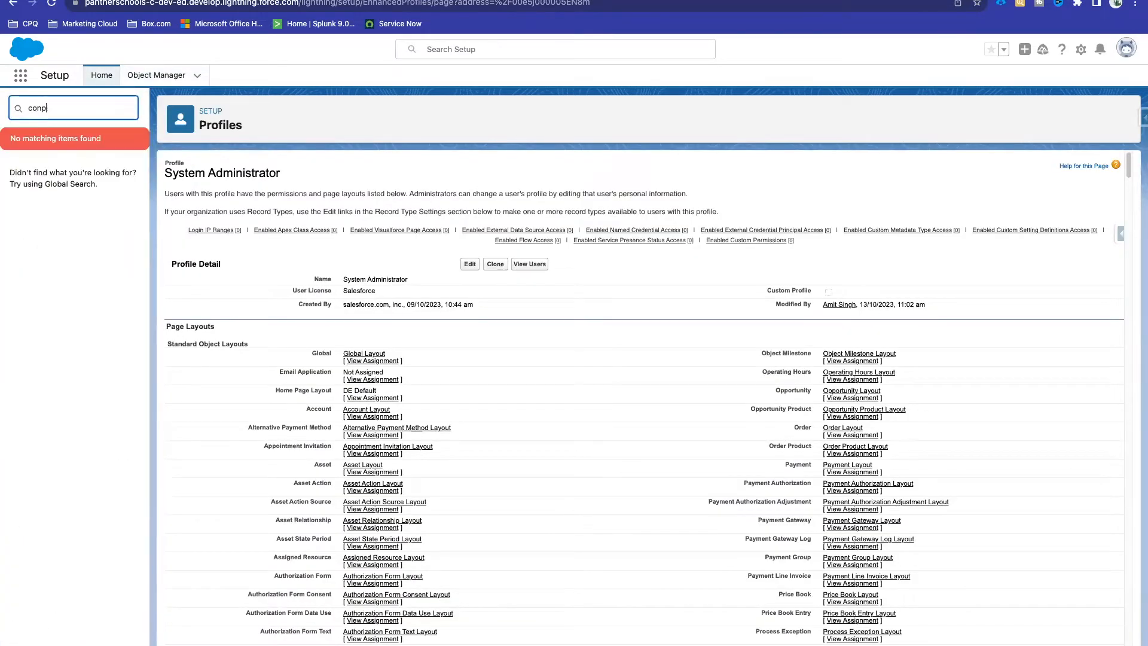
{"action": "type", "text": "pan"}
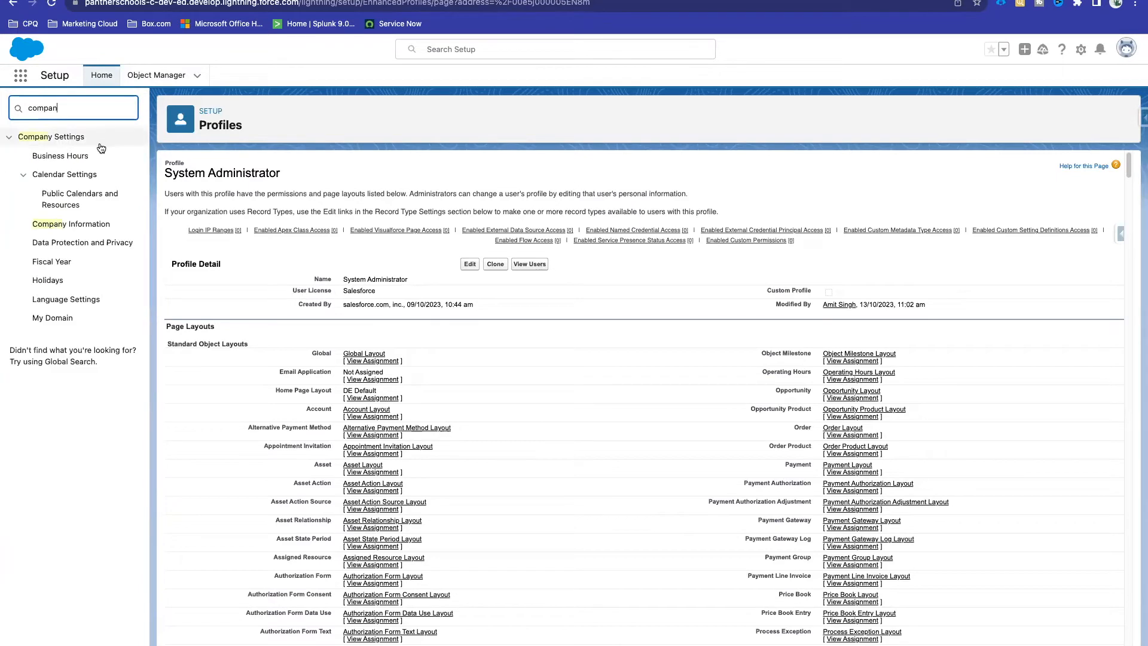
{"action": "left_click", "coordinate": [71, 226]}
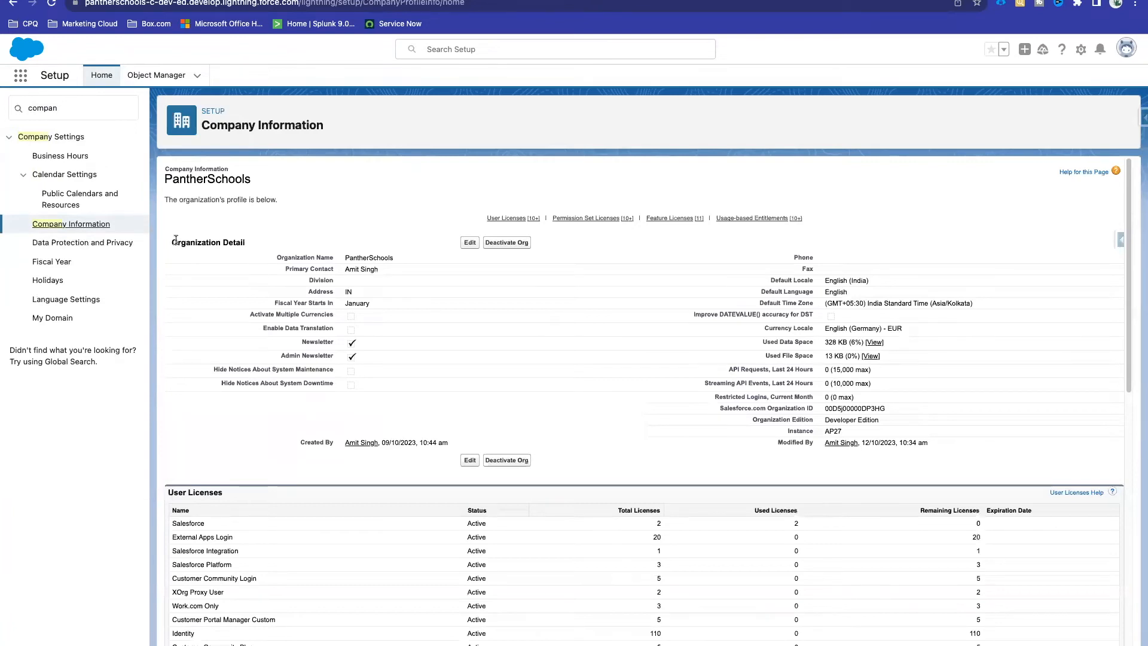
{"action": "left_click_drag", "start_coordinate": [174, 241], "coordinate": [247, 241]}
{"action": "left_click", "coordinate": [303, 248]}
{"action": "double_click", "coordinate": [364, 256]}
{"action": "triple_click", "coordinate": [375, 269]}
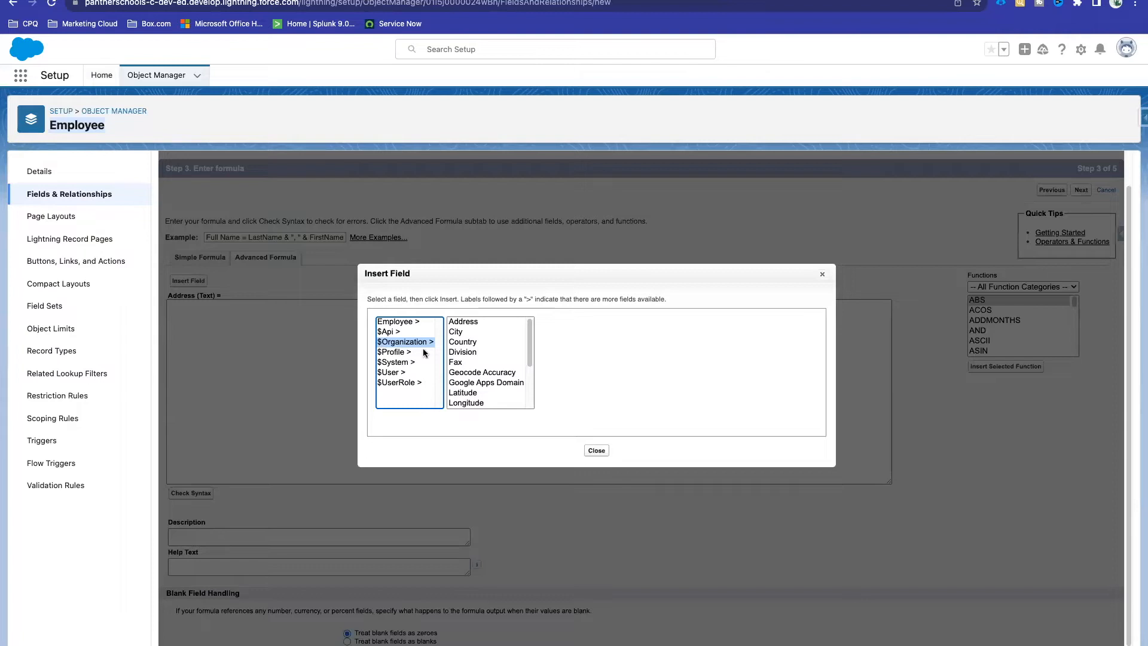
Step: Browse Insert Field through $Api to list the Employee object's fields
{"action": "scroll", "coordinate": [486, 384], "scroll_direction": "down", "scroll_amount": 3}
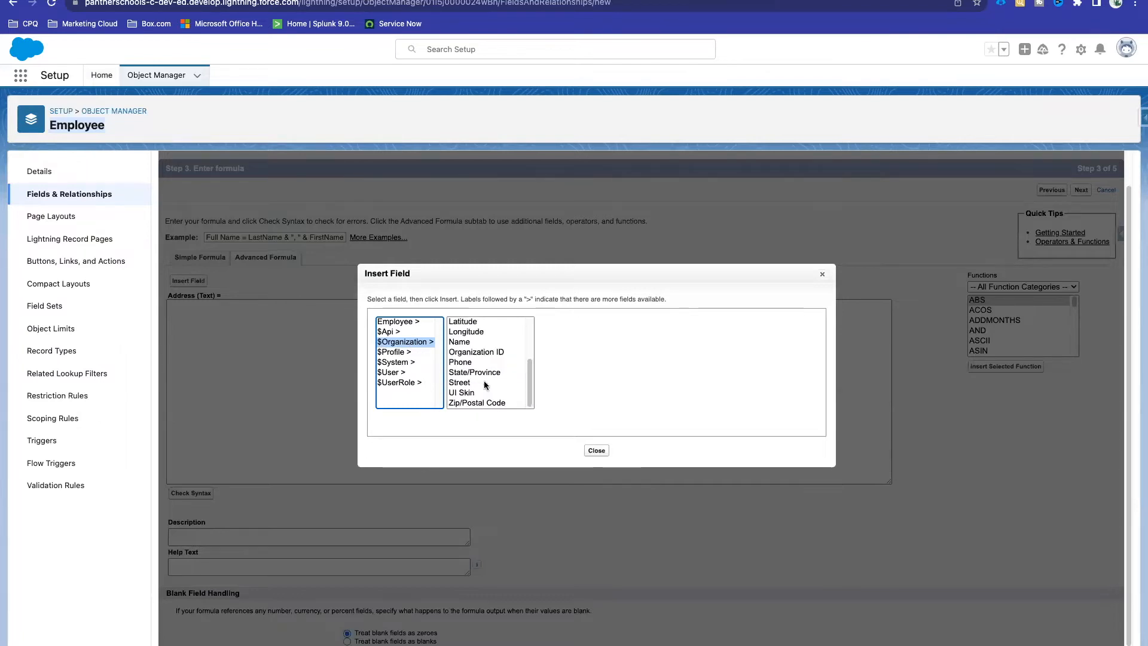
{"action": "scroll", "coordinate": [485, 384], "scroll_direction": "up", "scroll_amount": 3}
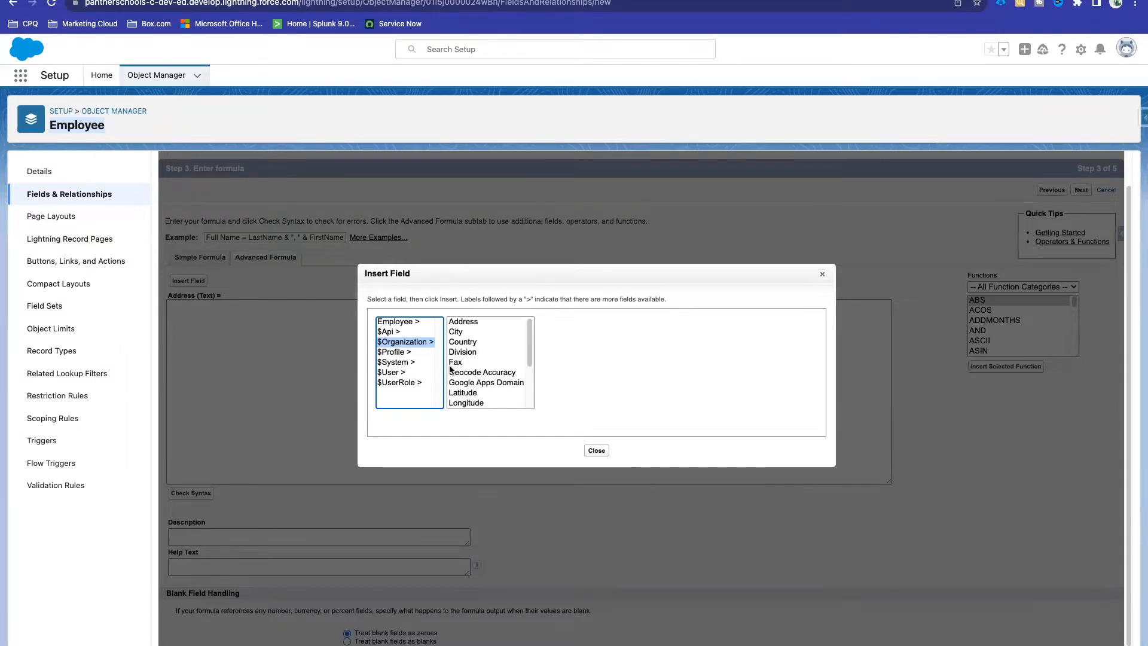
{"action": "left_click", "coordinate": [395, 332]}
{"action": "scroll", "coordinate": [508, 363], "scroll_direction": "down", "scroll_amount": 15}
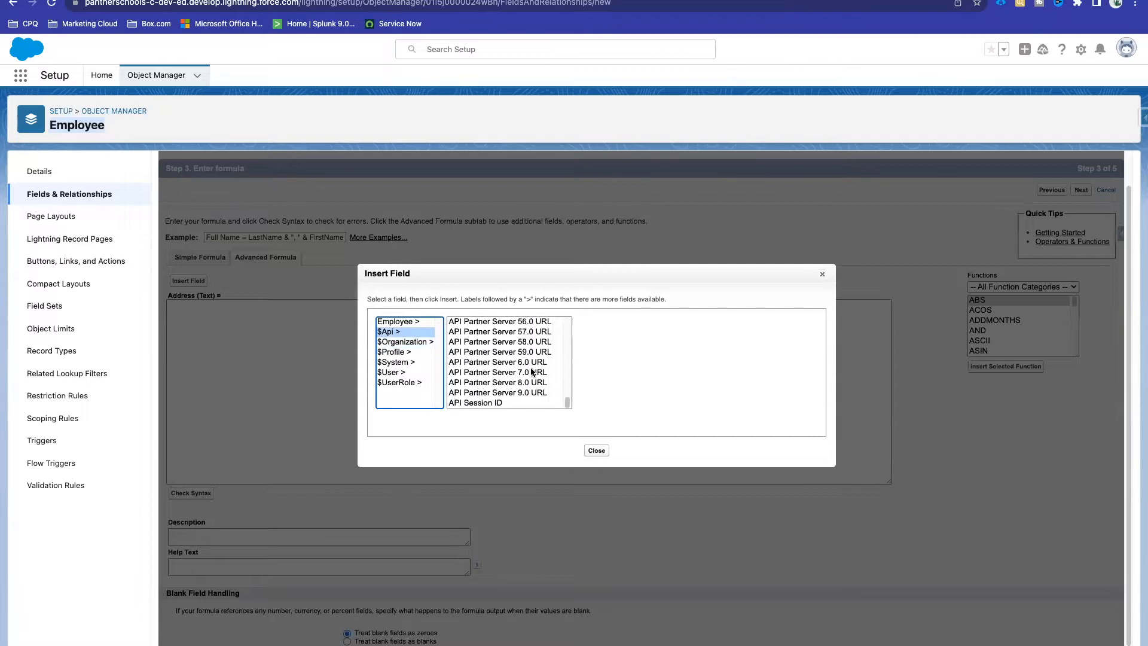
{"action": "scroll", "coordinate": [531, 373], "scroll_direction": "up", "scroll_amount": 15}
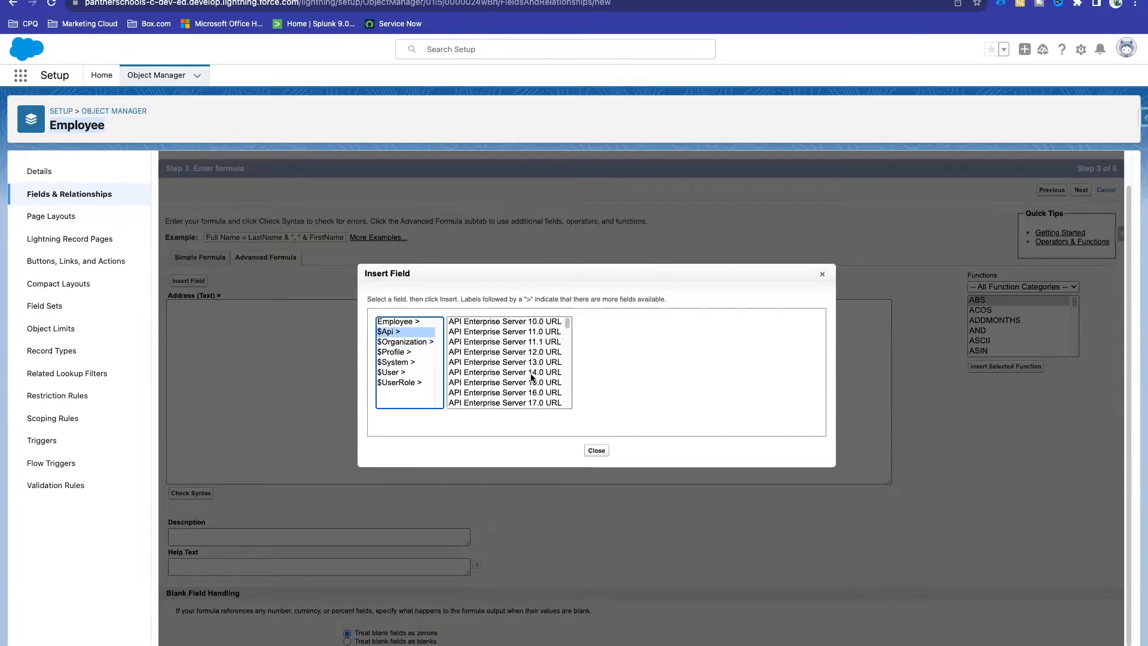
{"action": "scroll", "coordinate": [531, 376], "scroll_direction": "down", "scroll_amount": 10}
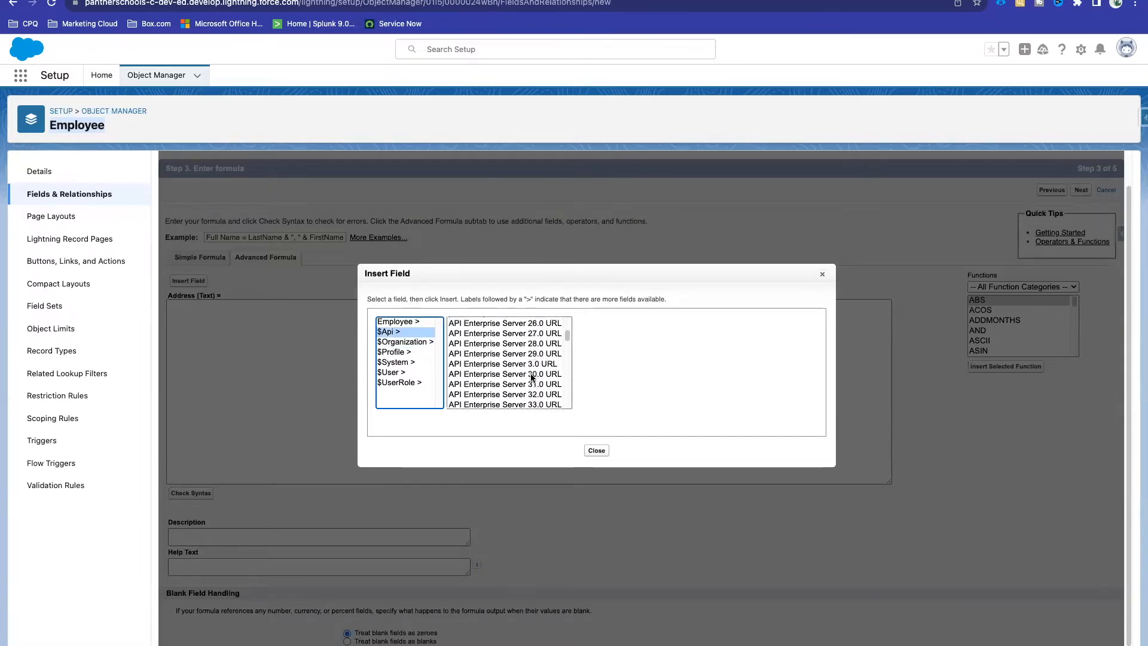
{"action": "left_click", "coordinate": [397, 323]}
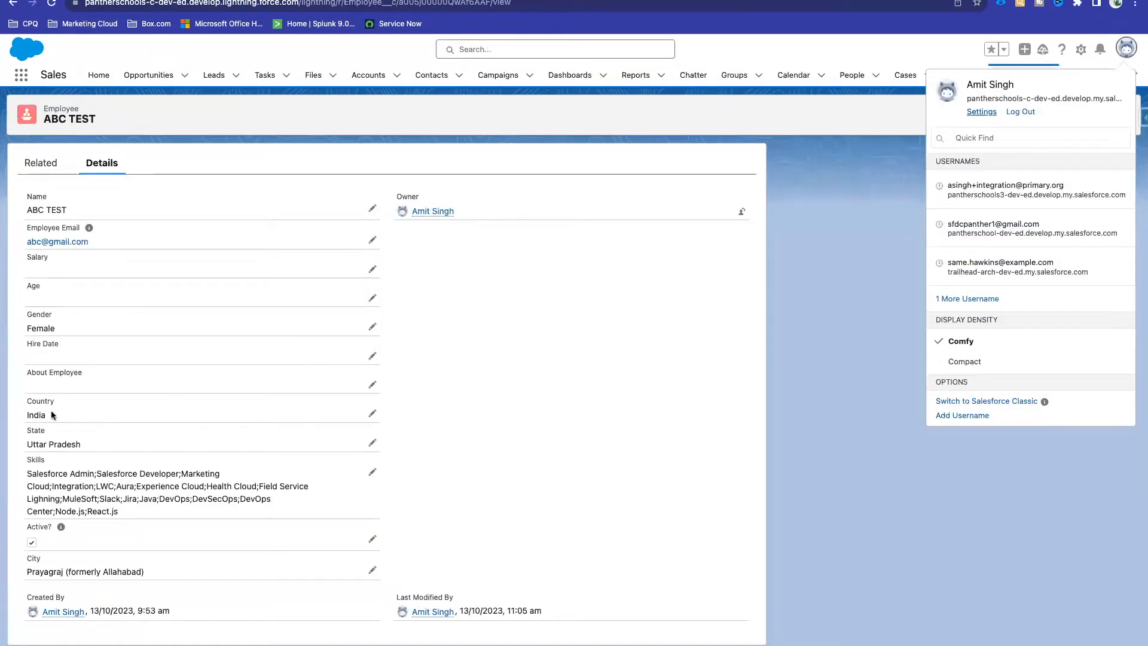
{"action": "left_click", "coordinate": [28, 560]}
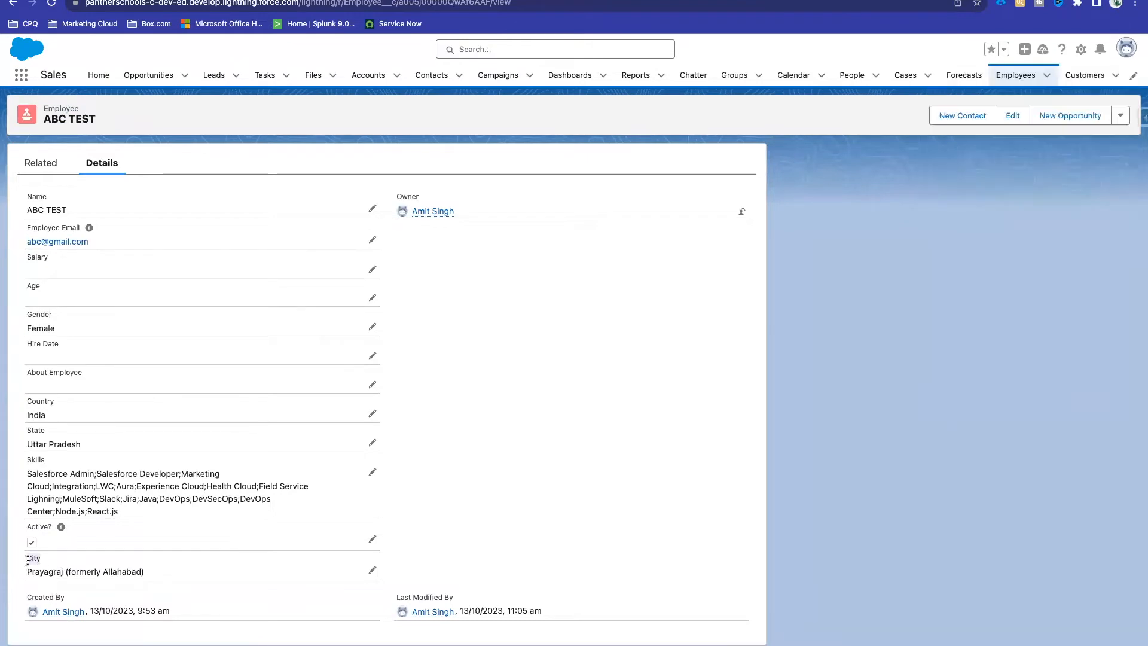
{"action": "left_click_drag", "start_coordinate": [84, 443], "coordinate": [25, 419]}
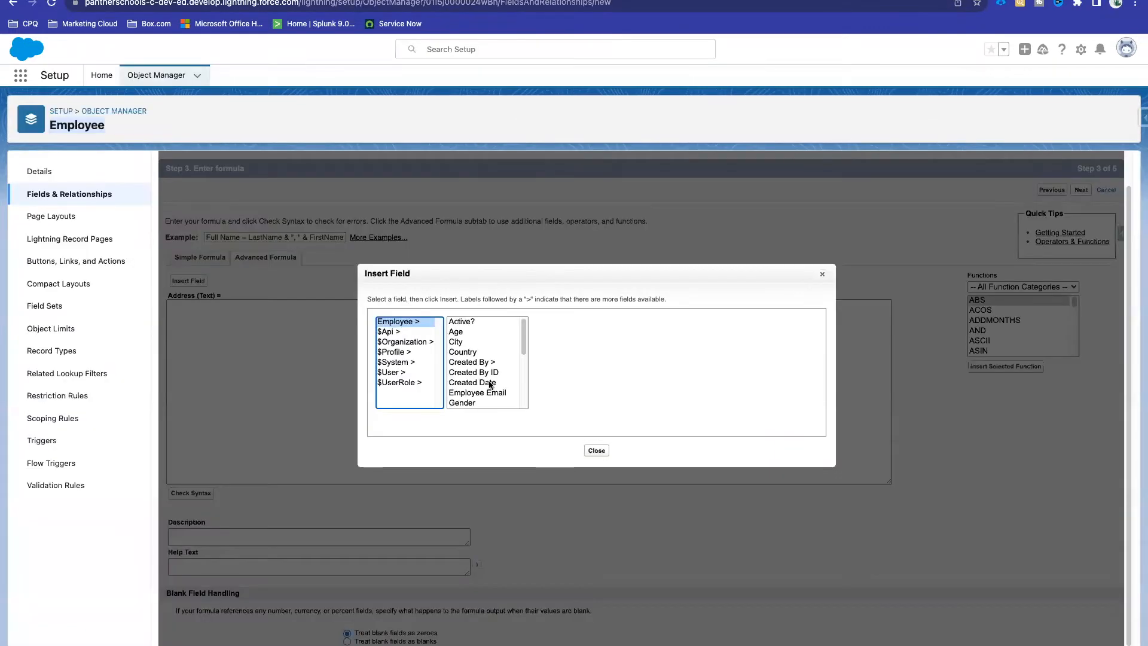
Step: Choose the Employee City picklist field and insert City__c into the Address formula
{"action": "scroll", "coordinate": [489, 358], "scroll_direction": "down", "scroll_amount": 5}
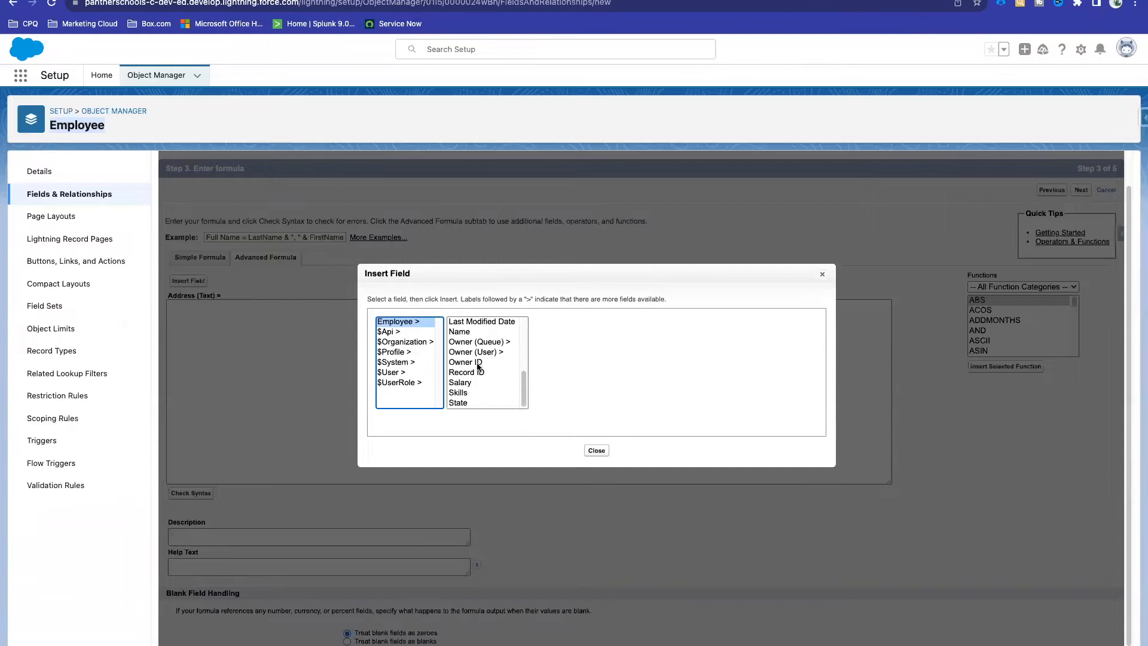
{"action": "scroll", "coordinate": [478, 366], "scroll_direction": "up", "scroll_amount": 5}
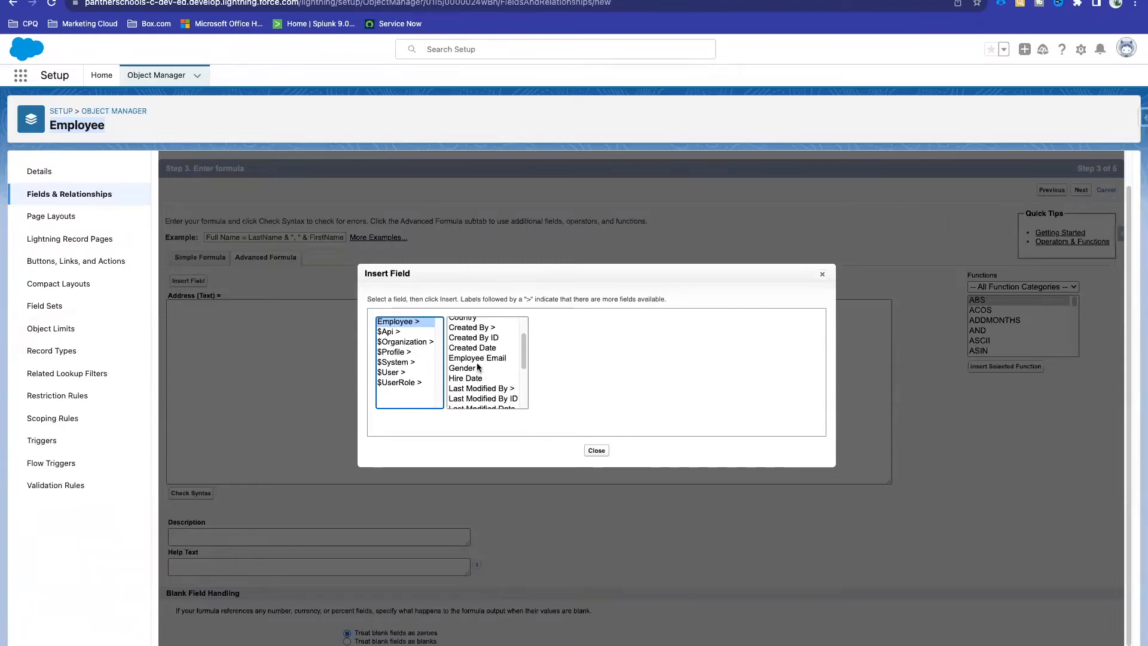
{"action": "left_click", "coordinate": [459, 339]}
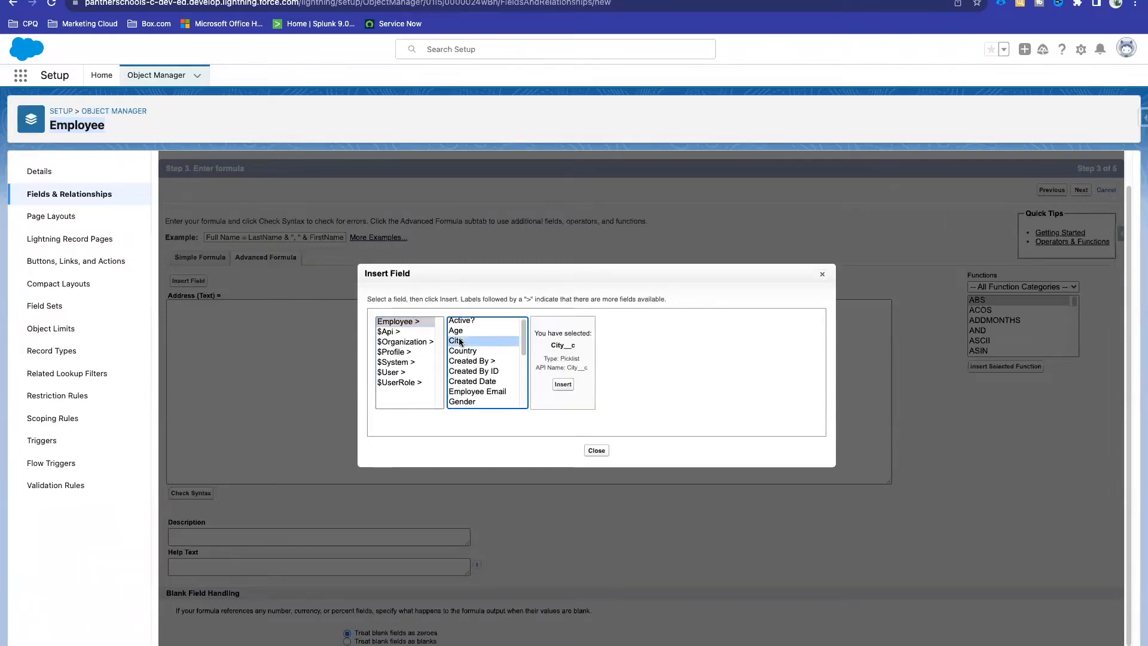
{"action": "left_click_drag", "start_coordinate": [550, 345], "coordinate": [594, 348]}
{"action": "double_click", "coordinate": [569, 358]}
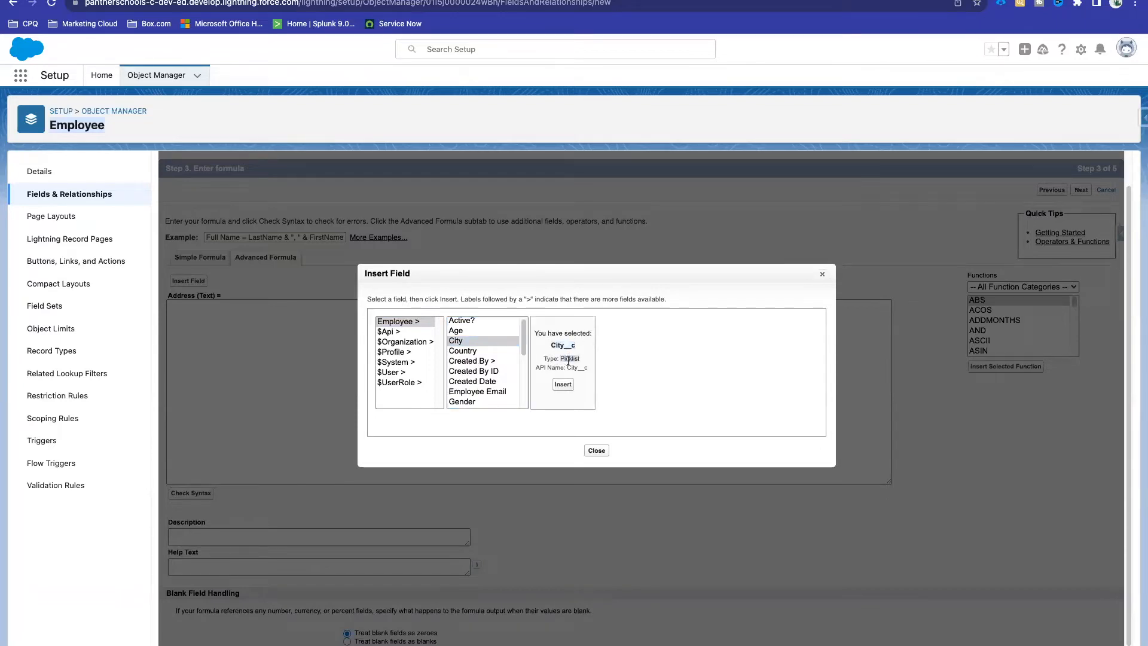
{"action": "left_click_drag", "start_coordinate": [564, 367], "coordinate": [535, 368]}
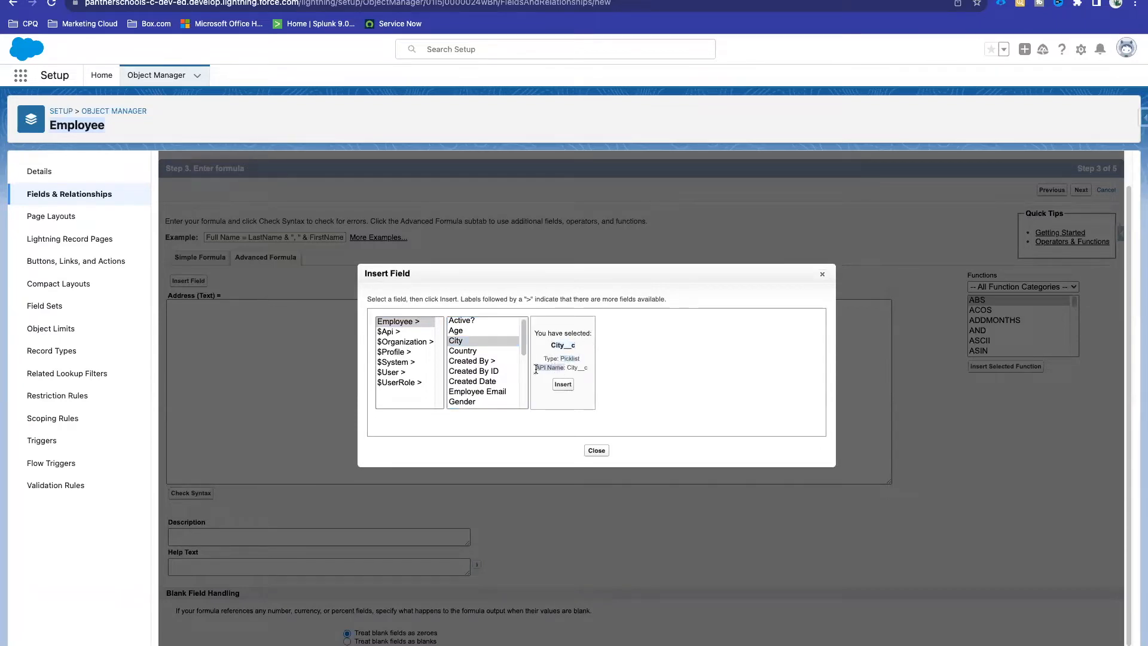
{"action": "left_click", "coordinate": [562, 383]}
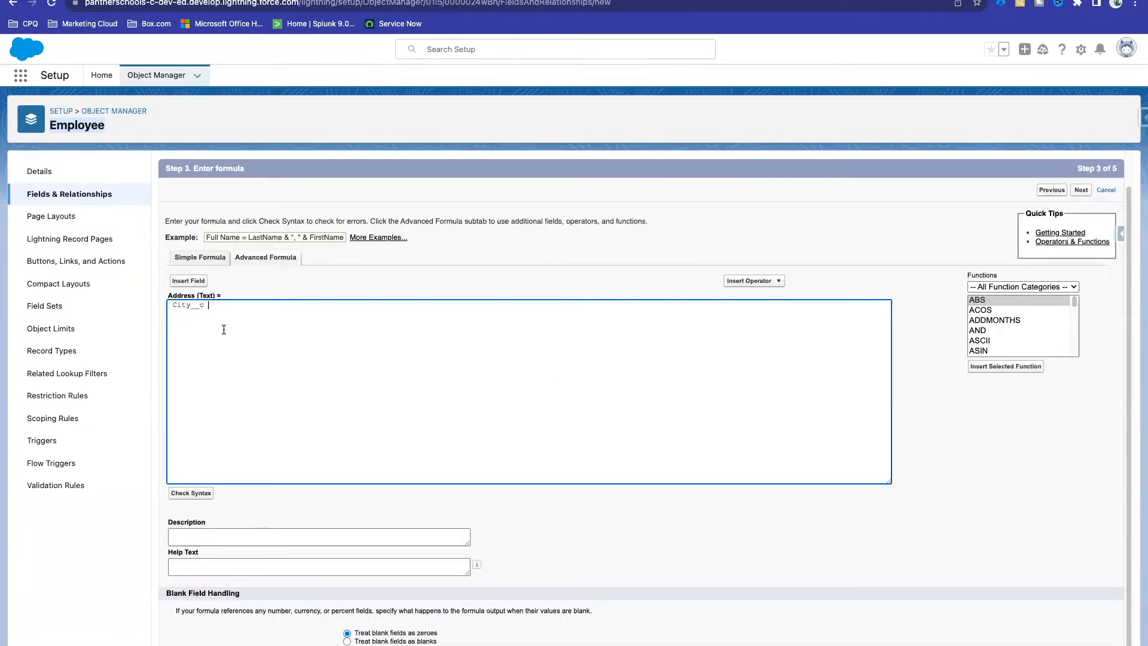
{"action": "left_click_drag", "start_coordinate": [230, 308], "coordinate": [160, 306]}
{"action": "left_click", "coordinate": [215, 307]}
{"action": "left_click_drag", "start_coordinate": [216, 307], "coordinate": [160, 304]}
{"action": "left_click", "coordinate": [222, 304]}
Step: Run Check Syntax on the City__c-only Address formula
{"action": "left_click_drag", "start_coordinate": [222, 305], "coordinate": [164, 307]}
{"action": "left_click", "coordinate": [311, 285]}
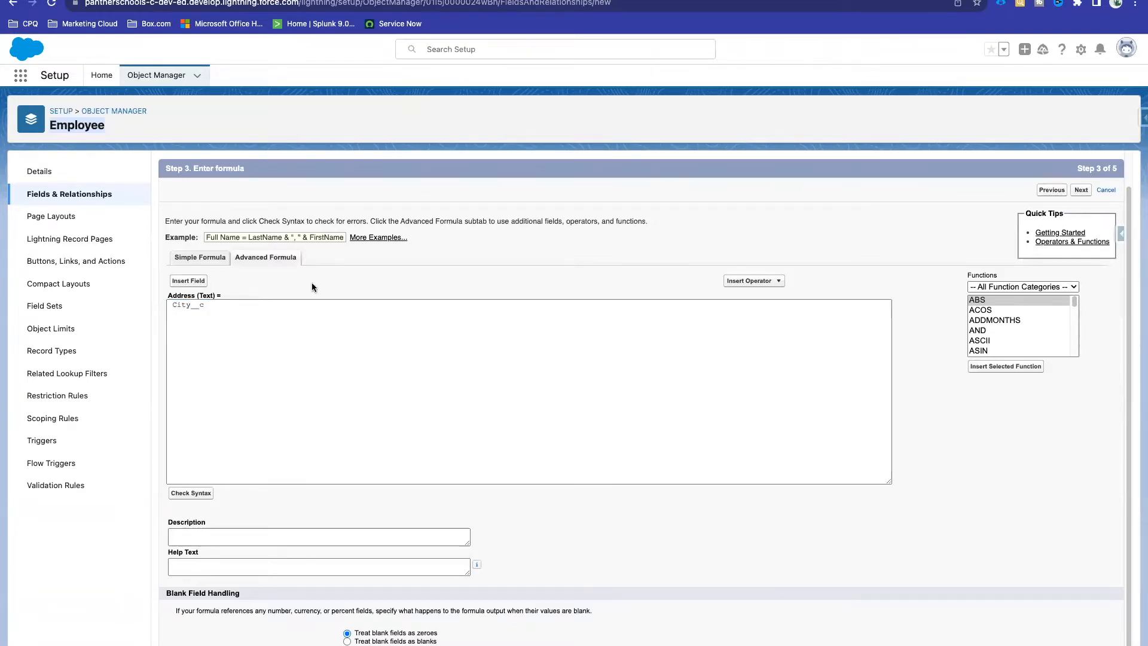
{"action": "left_click", "coordinate": [190, 494]}
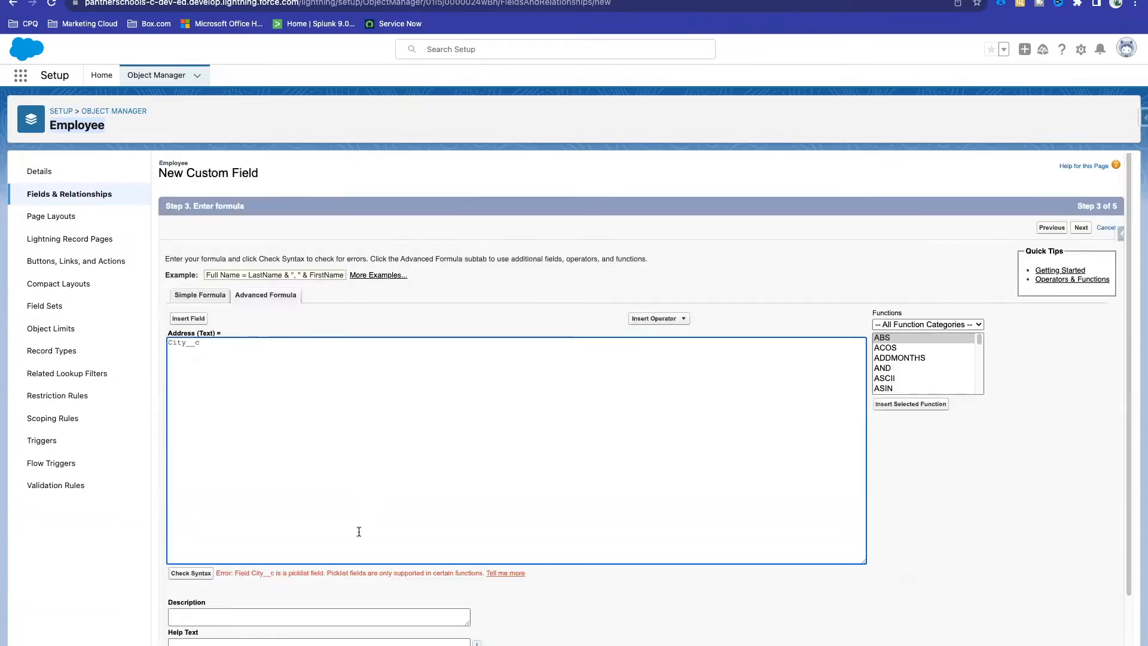
{"action": "scroll", "coordinate": [291, 565], "scroll_direction": "down", "scroll_amount": 3}
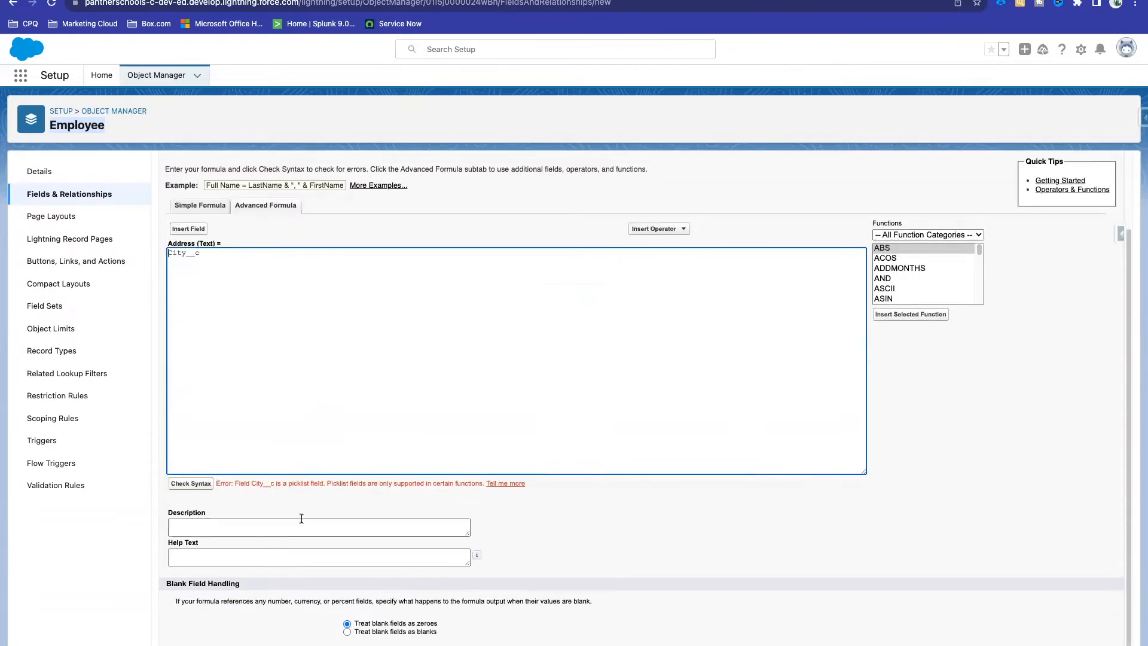
{"action": "scroll", "coordinate": [301, 518], "scroll_direction": "up", "scroll_amount": 5}
{"action": "scroll", "coordinate": [301, 518], "scroll_direction": "down", "scroll_amount": 2}
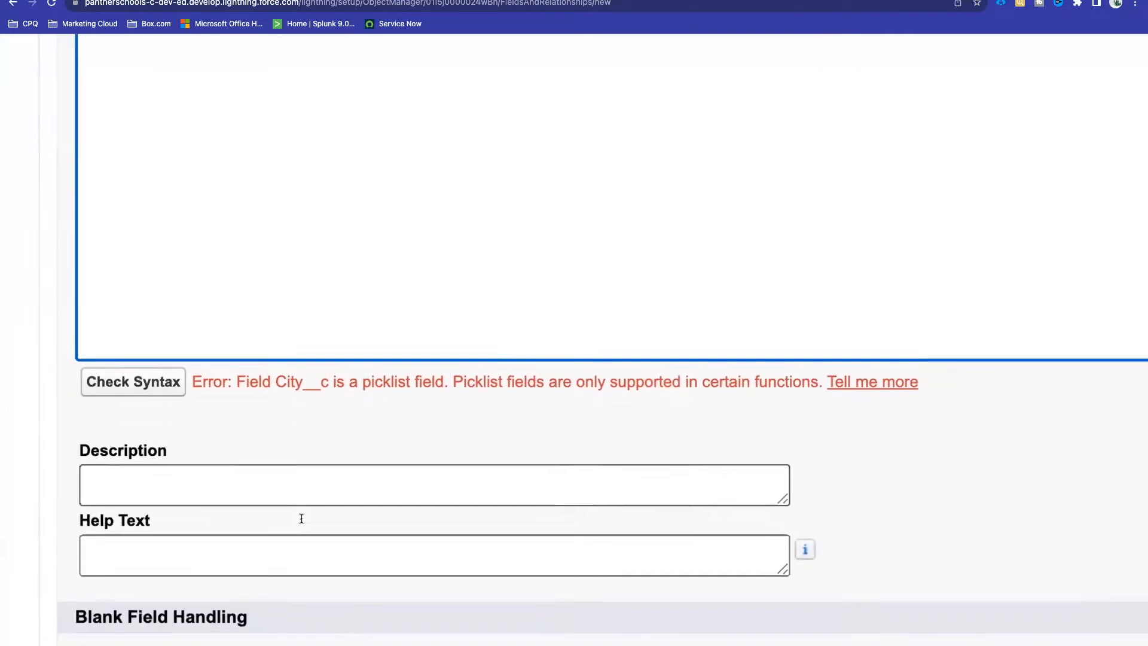
Step: Review the error that picklist City__c is only supported in certain functions
{"action": "double_click", "coordinate": [214, 342]}
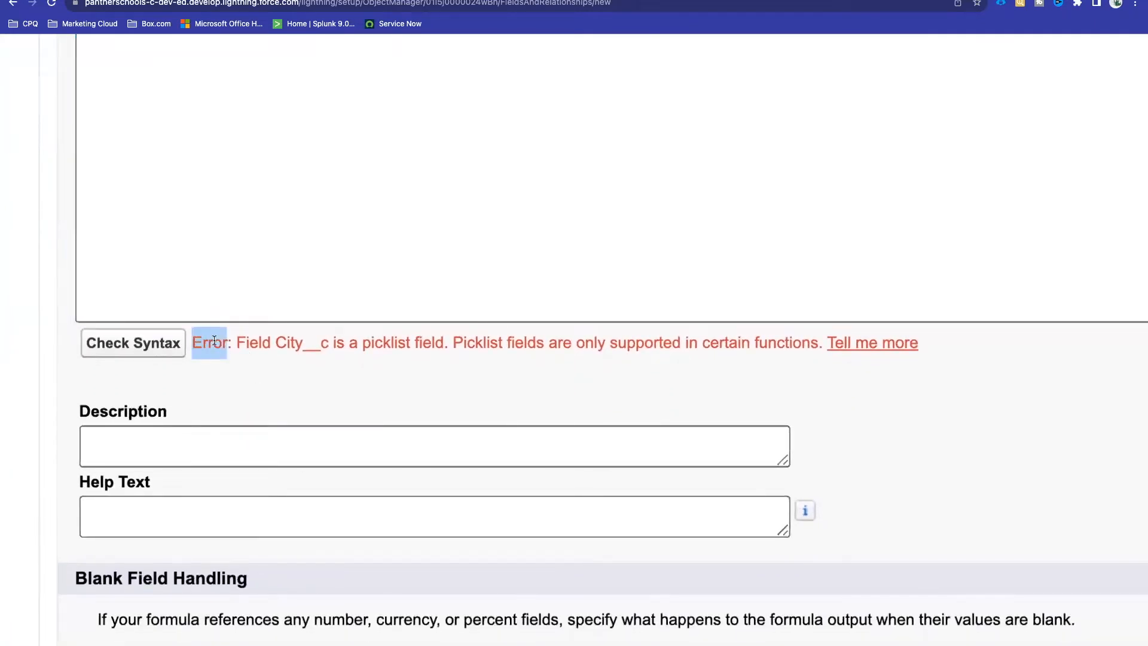
{"action": "double_click", "coordinate": [294, 343]}
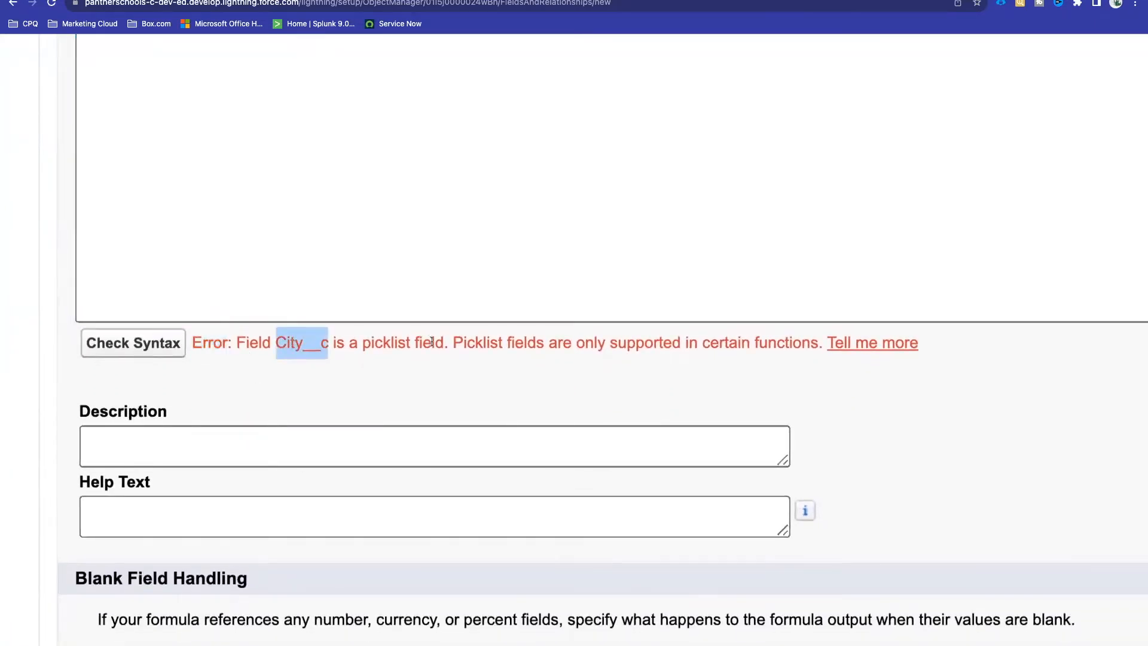
{"action": "left_click_drag", "start_coordinate": [443, 343], "coordinate": [323, 342]}
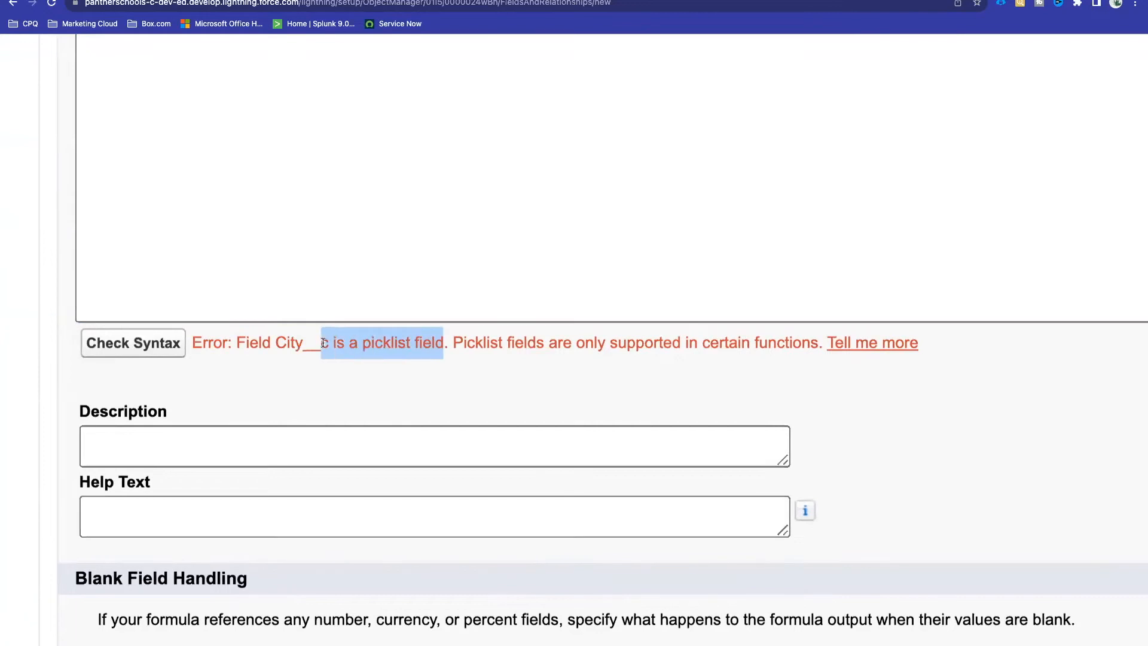
{"action": "left_click", "coordinate": [505, 340]}
{"action": "left_click_drag", "start_coordinate": [817, 343], "coordinate": [455, 344]}
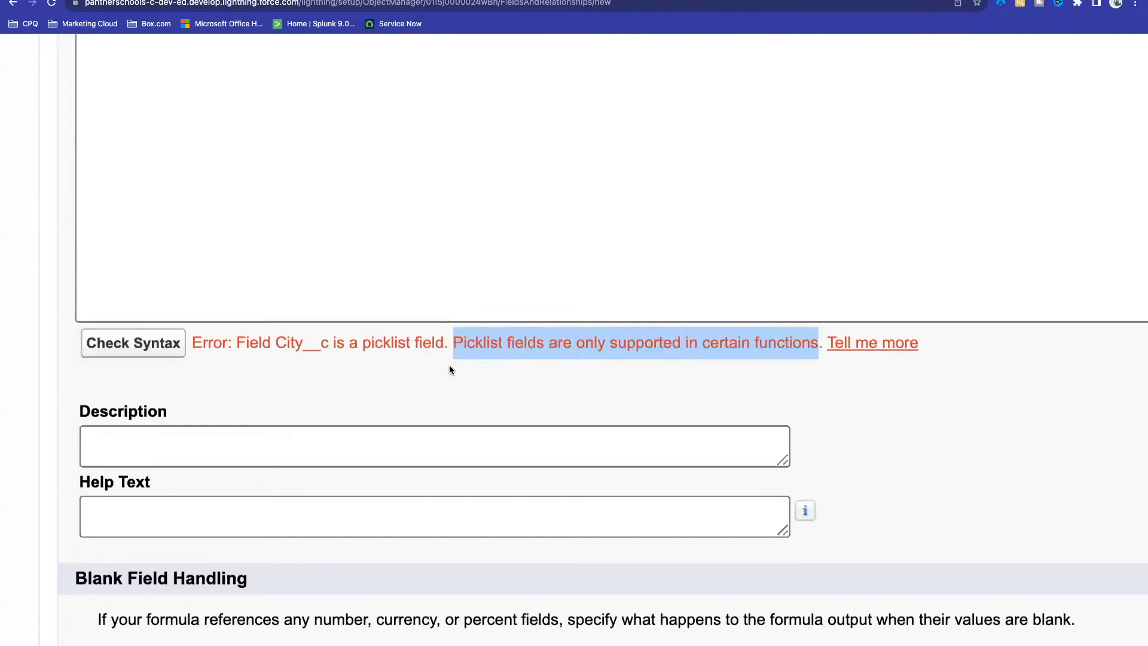
{"action": "left_click", "coordinate": [450, 369]}
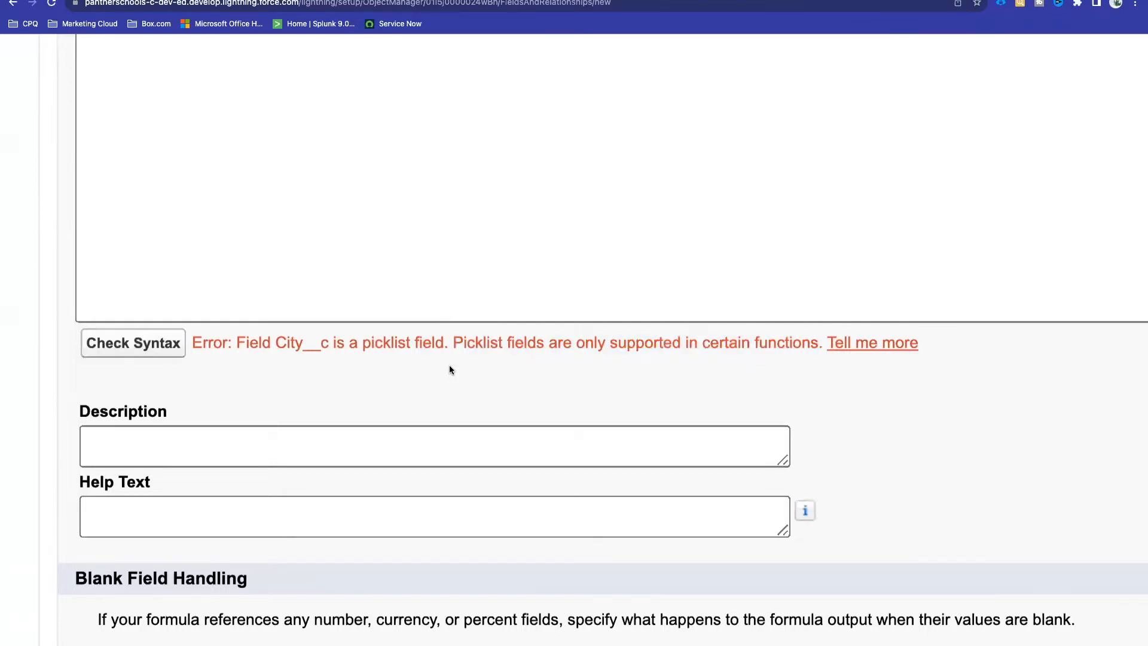
{"action": "key", "text": "super+minus"}
{"action": "key", "text": "super+minus"}
{"action": "key", "text": "super+minus"}
{"action": "key", "text": "super+minus"}
{"action": "key", "text": "super+minus"}
{"action": "key", "text": "super+minus"}
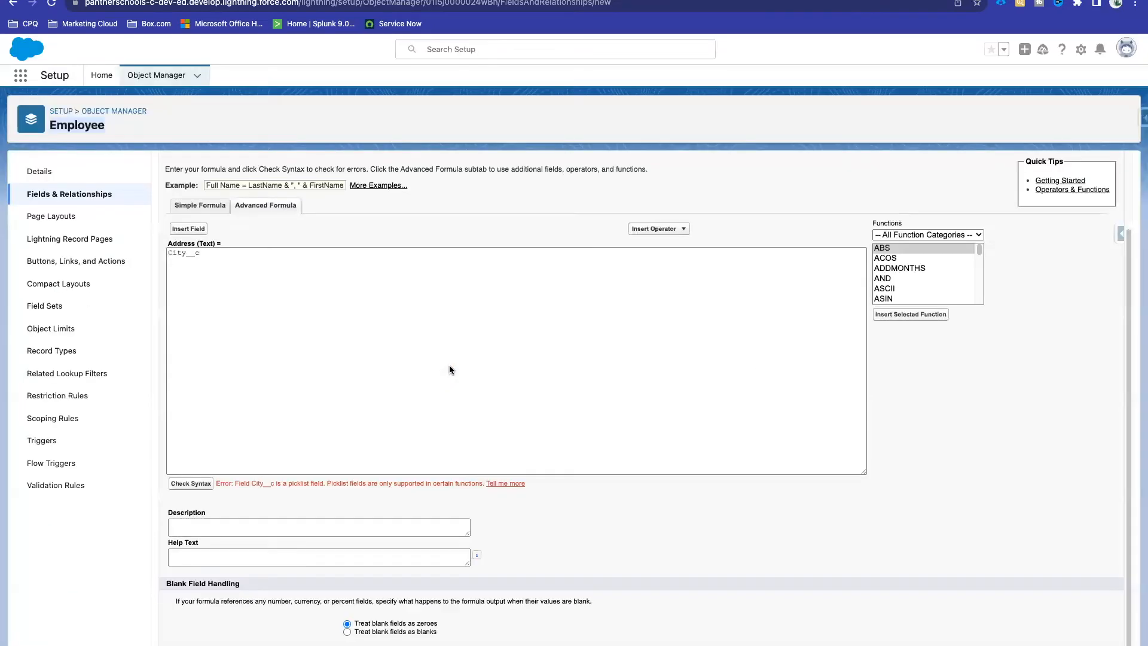
{"action": "left_click", "coordinate": [204, 253]}
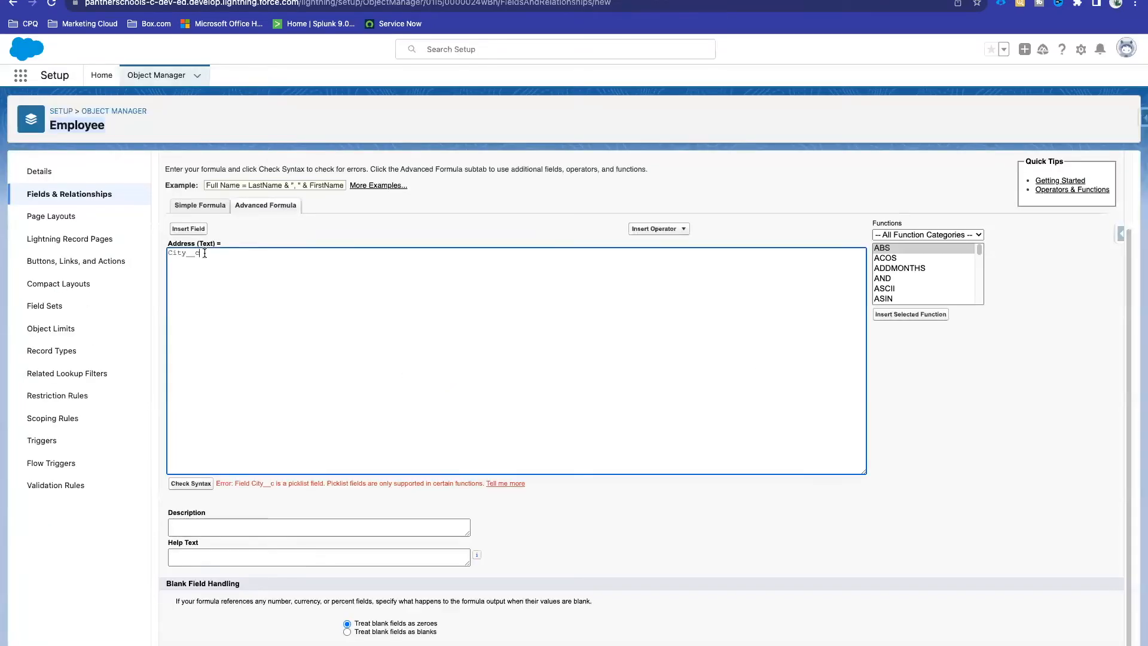
Step: Replace City__c with TEXT(City__c) in the formula box
{"action": "double_click", "coordinate": [180, 252]}
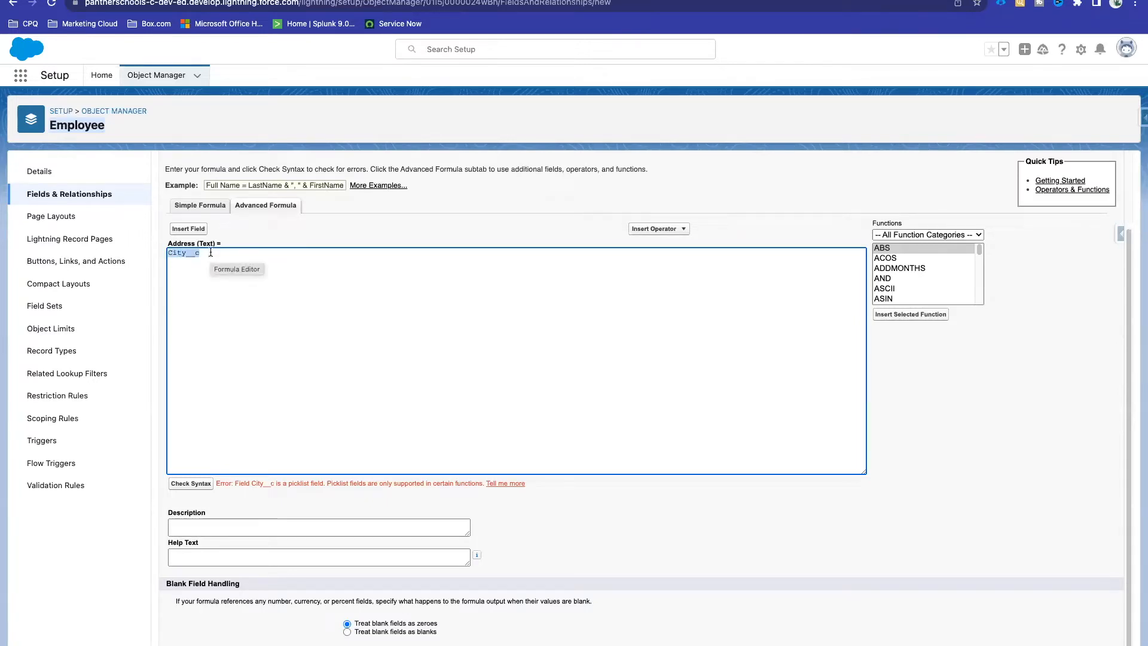
{"action": "left_click", "coordinate": [211, 252]}
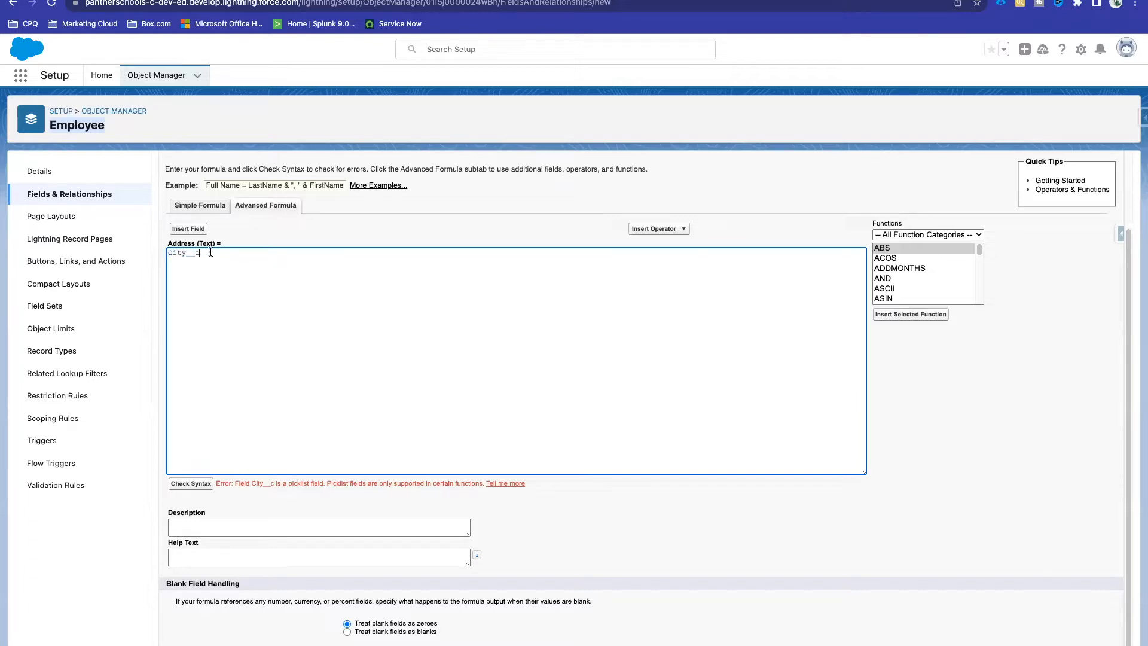
{"action": "double_click", "coordinate": [190, 253]}
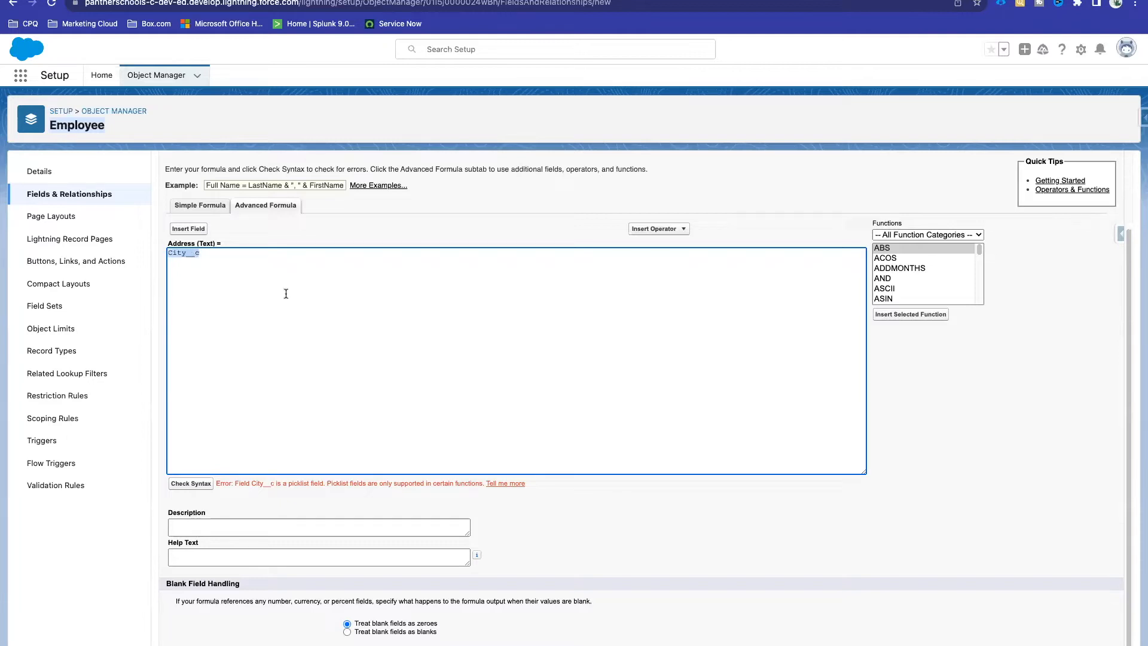
{"action": "key", "text": "BackSpace"}
{"action": "type", "text": "TEXT(City__c)"}
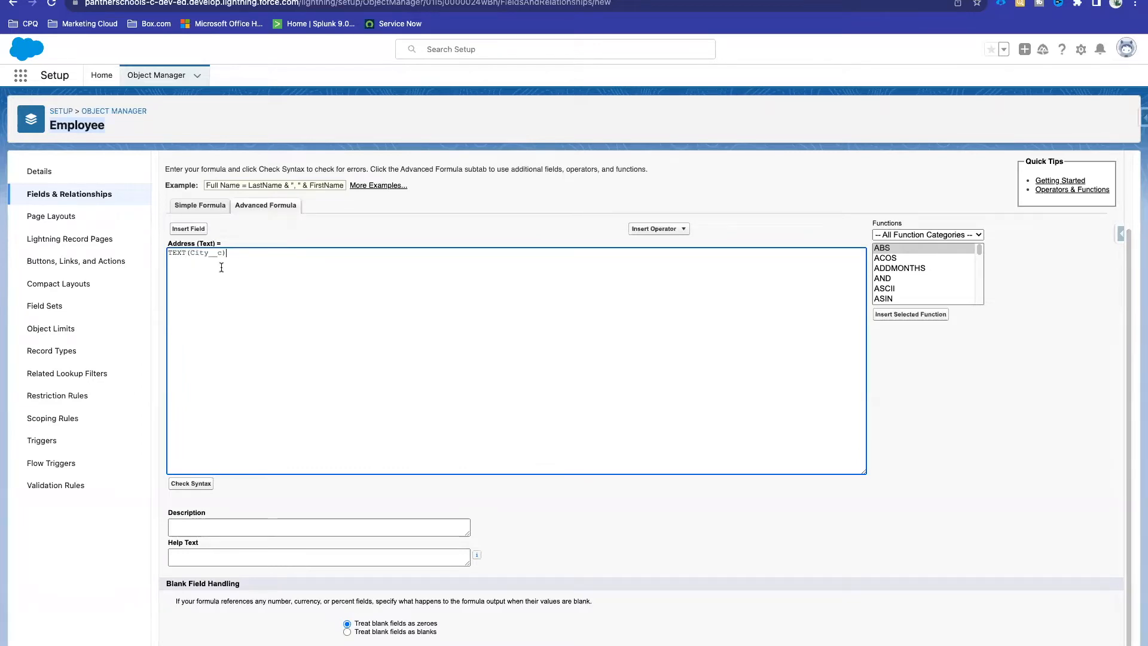
{"action": "left_click_drag", "start_coordinate": [177, 251], "coordinate": [207, 267]}
{"action": "left_click", "coordinate": [247, 291]}
Step: Check syntax of TEXT(City__c), confirming no errors at 224 characters
{"action": "key", "text": "super+plus"}
{"action": "key", "text": "super+plus"}
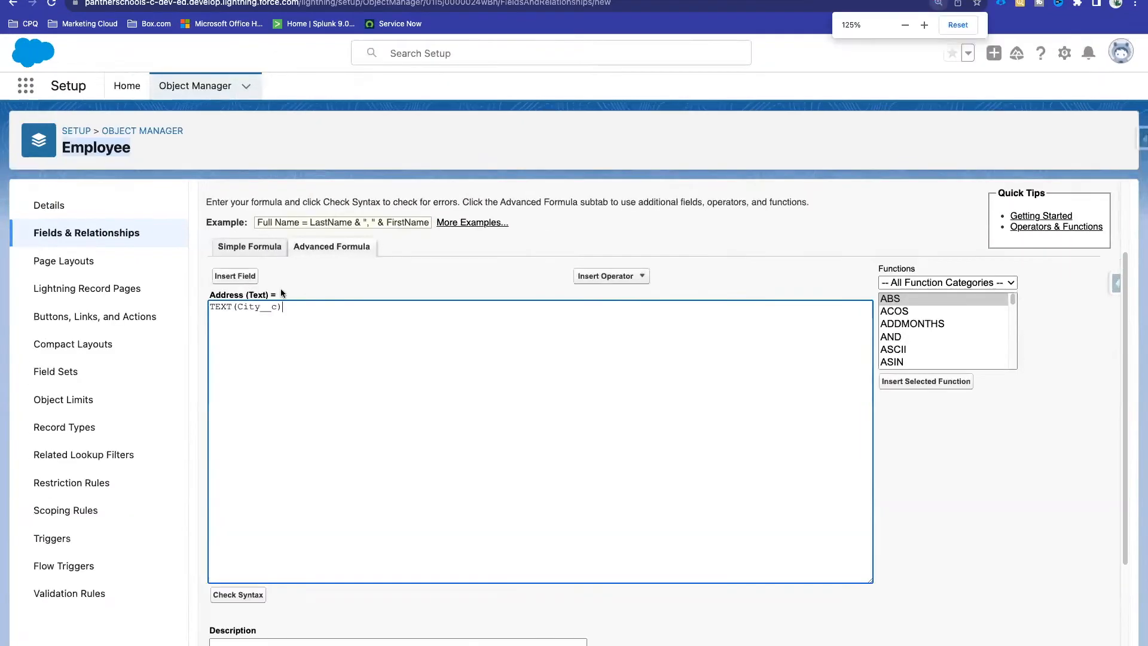
{"action": "scroll", "coordinate": [447, 274], "scroll_direction": "down", "scroll_amount": 2}
{"action": "left_click_drag", "start_coordinate": [305, 226], "coordinate": [185, 232]}
{"action": "left_click", "coordinate": [385, 193]}
{"action": "scroll", "coordinate": [377, 214], "scroll_direction": "up", "scroll_amount": 2}
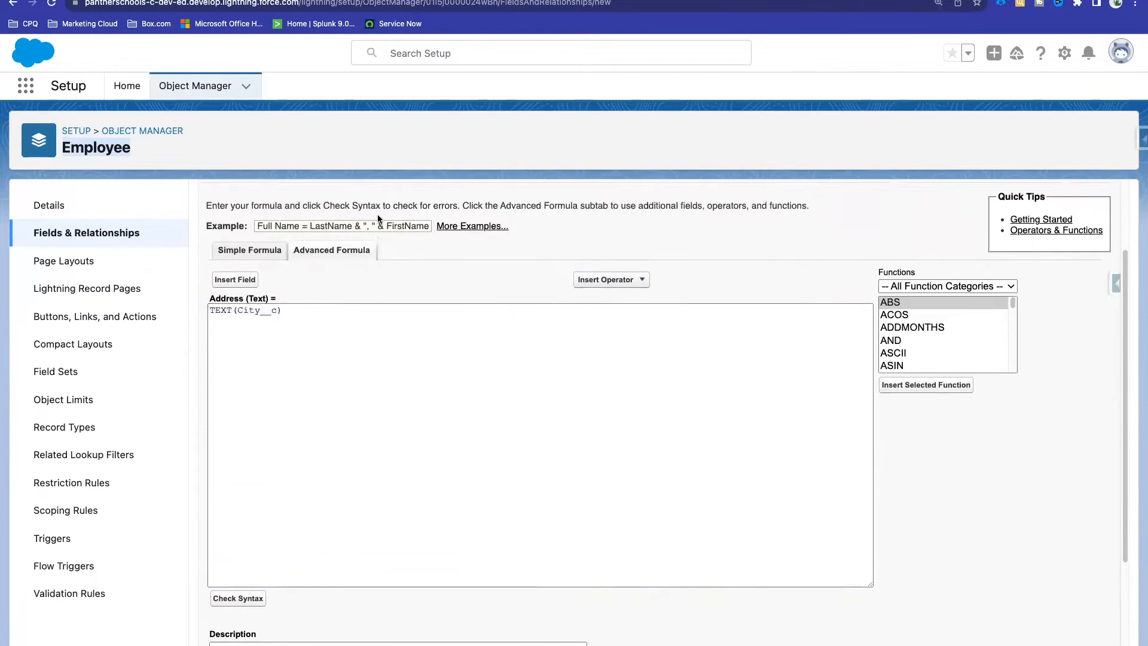
{"action": "left_click", "coordinate": [290, 361]}
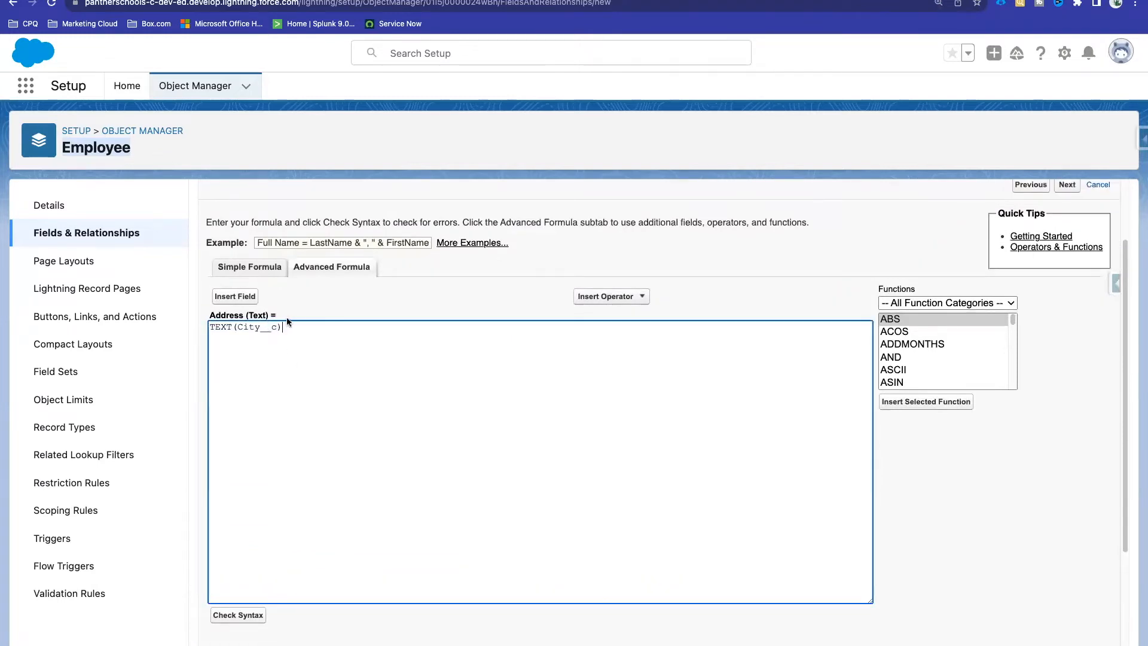
{"action": "scroll", "coordinate": [286, 317], "scroll_direction": "down", "scroll_amount": 1}
{"action": "double_click", "coordinate": [256, 282]}
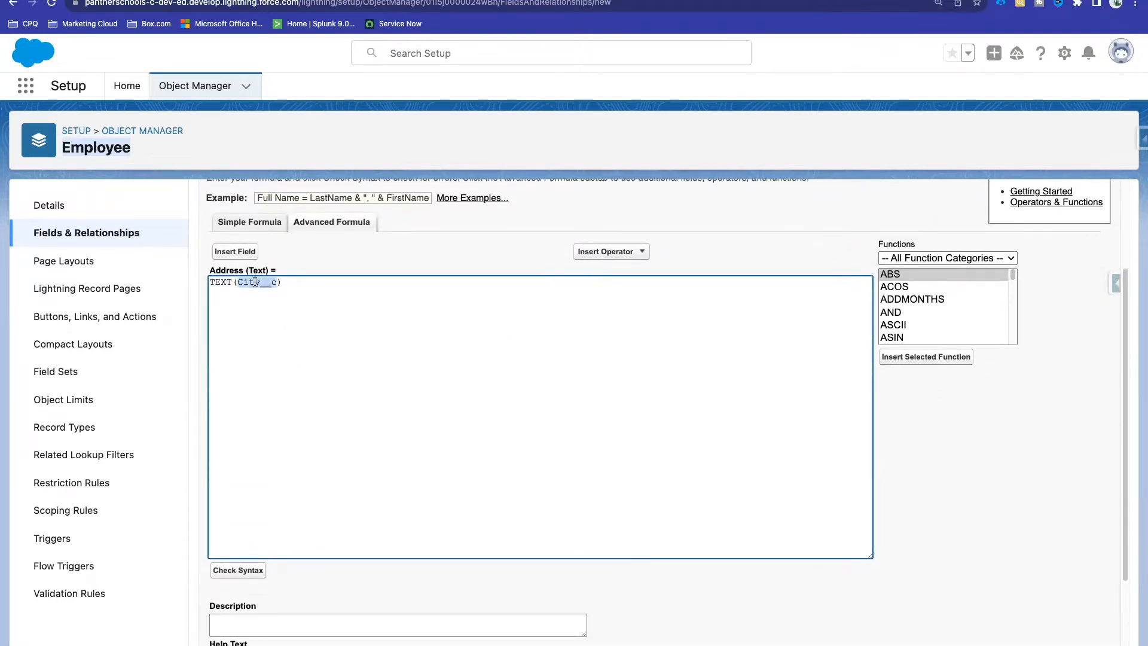
{"action": "scroll", "coordinate": [254, 282], "scroll_direction": "down", "scroll_amount": 1}
{"action": "left_click", "coordinate": [240, 516]}
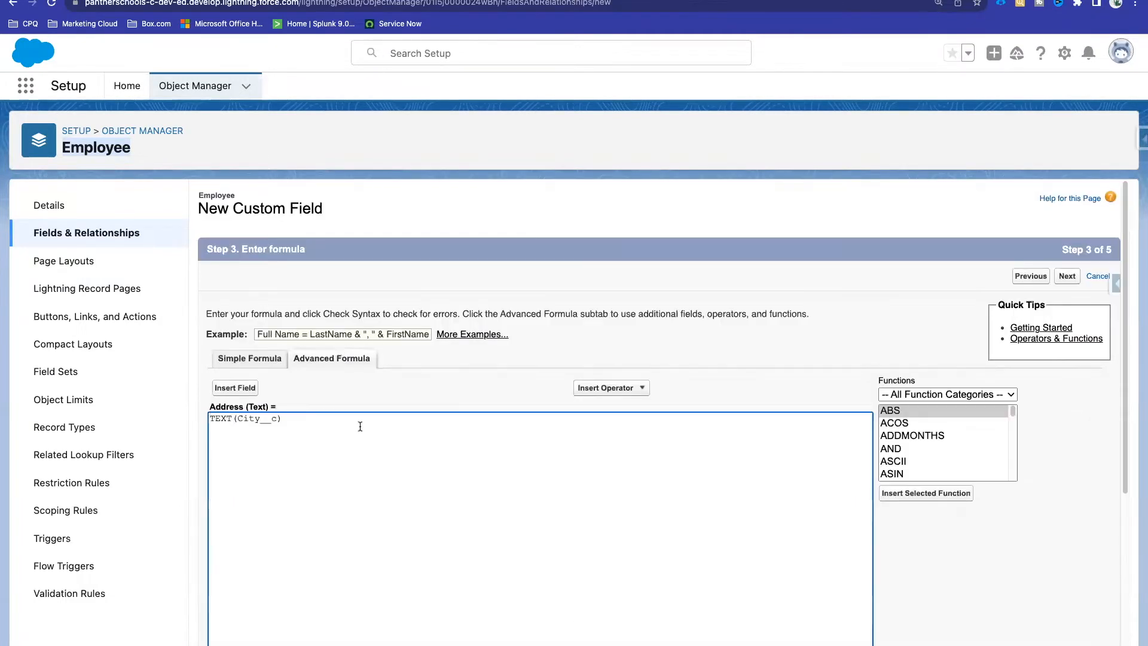
{"action": "scroll", "coordinate": [358, 425], "scroll_direction": "down", "scroll_amount": 3}
{"action": "scroll", "coordinate": [359, 427], "scroll_direction": "down", "scroll_amount": 1}
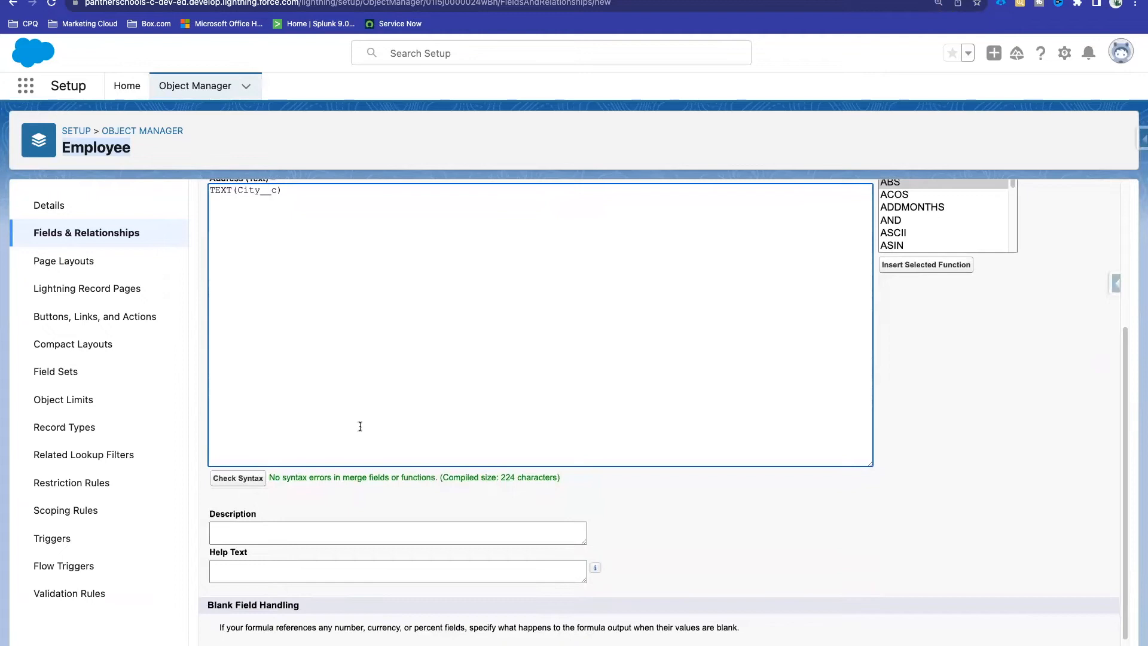
Step: Append +", "+ after TEXT(City__c) in the Address formula
{"action": "mouse_move", "coordinate": [270, 477]}
{"action": "left_mouse_down"}
{"action": "mouse_move", "coordinate": [633, 478]}
{"action": "mouse_move", "coordinate": [568, 495]}
{"action": "mouse_move", "coordinate": [570, 478]}
{"action": "mouse_move", "coordinate": [270, 481]}
{"action": "left_mouse_up"}
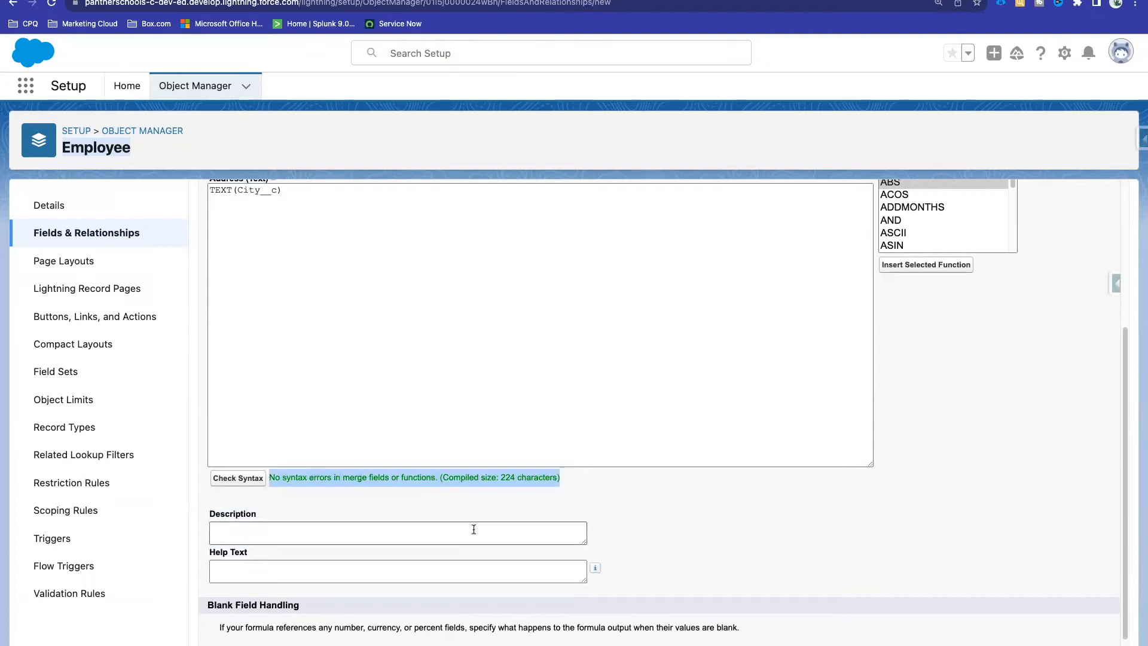
{"action": "scroll", "coordinate": [475, 529], "scroll_direction": "up", "scroll_amount": 1}
{"action": "left_click", "coordinate": [317, 272]}
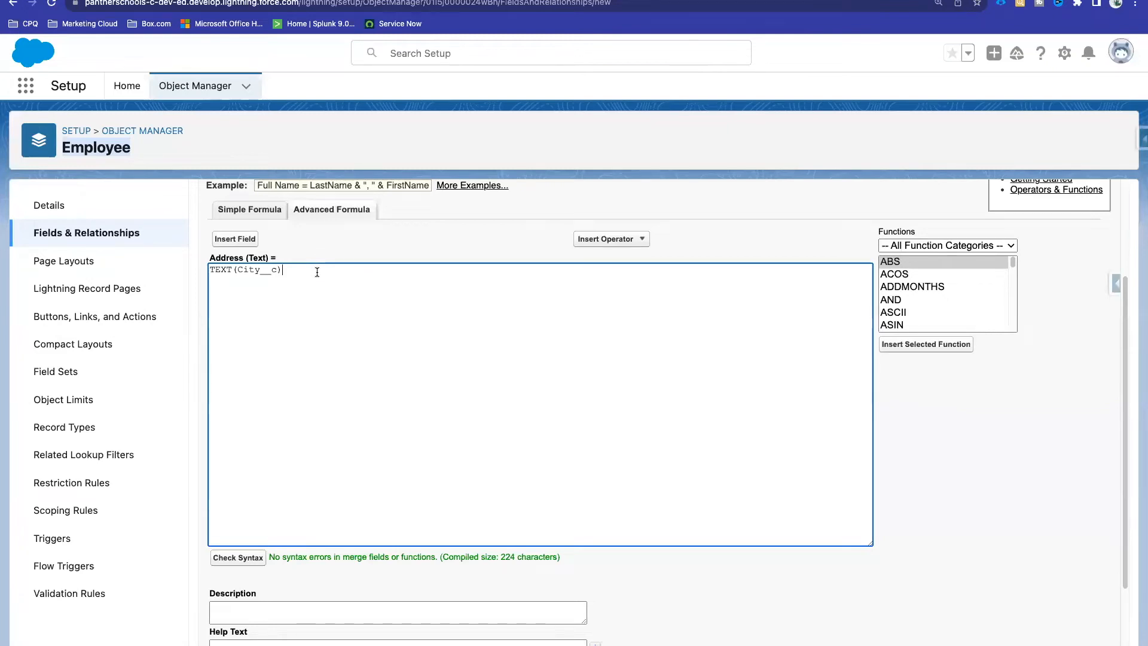
{"action": "type", "text": "+"}
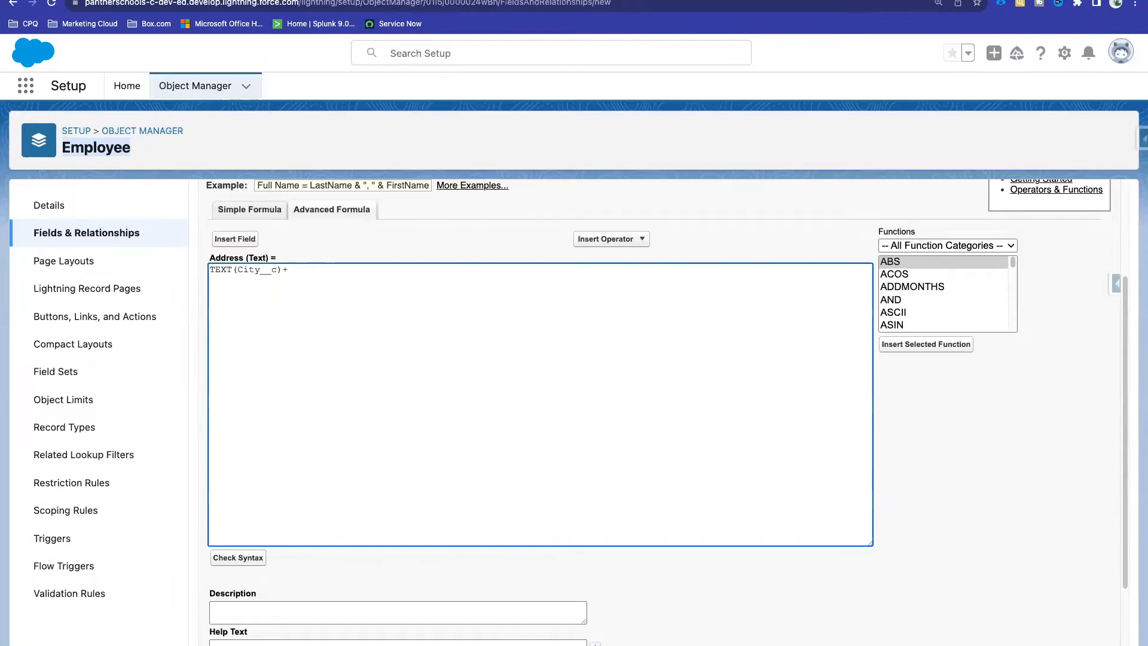
{"action": "type", "text": "\", \"+"}
Step: Compare the ABC TEST record's City value and State Uttar Pradesh
{"action": "left_click", "coordinate": [352, 0]}
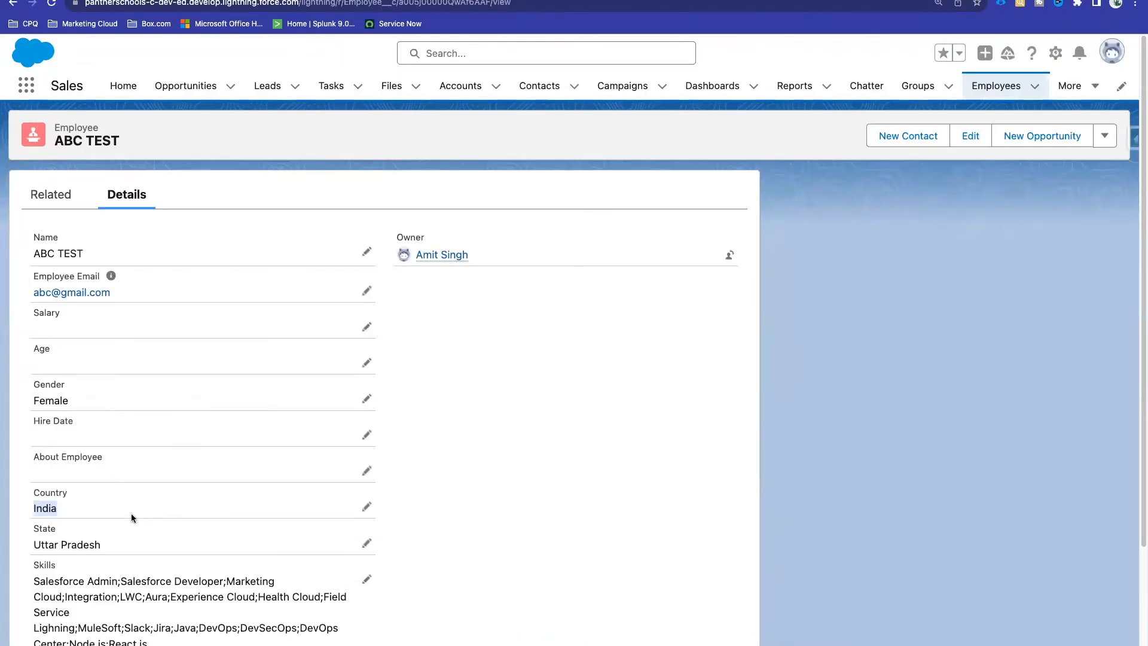
{"action": "scroll", "coordinate": [124, 531], "scroll_direction": "down", "scroll_amount": 3}
{"action": "left_click_drag", "start_coordinate": [181, 551], "coordinate": [31, 553]}
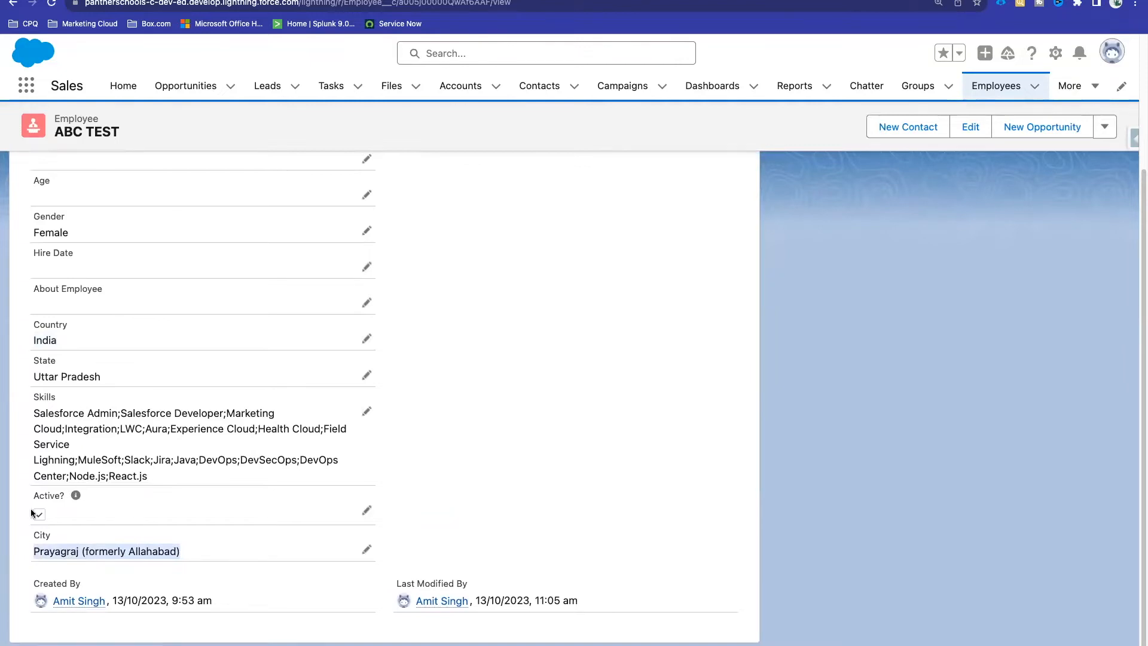
{"action": "left_click_drag", "start_coordinate": [114, 379], "coordinate": [30, 382]}
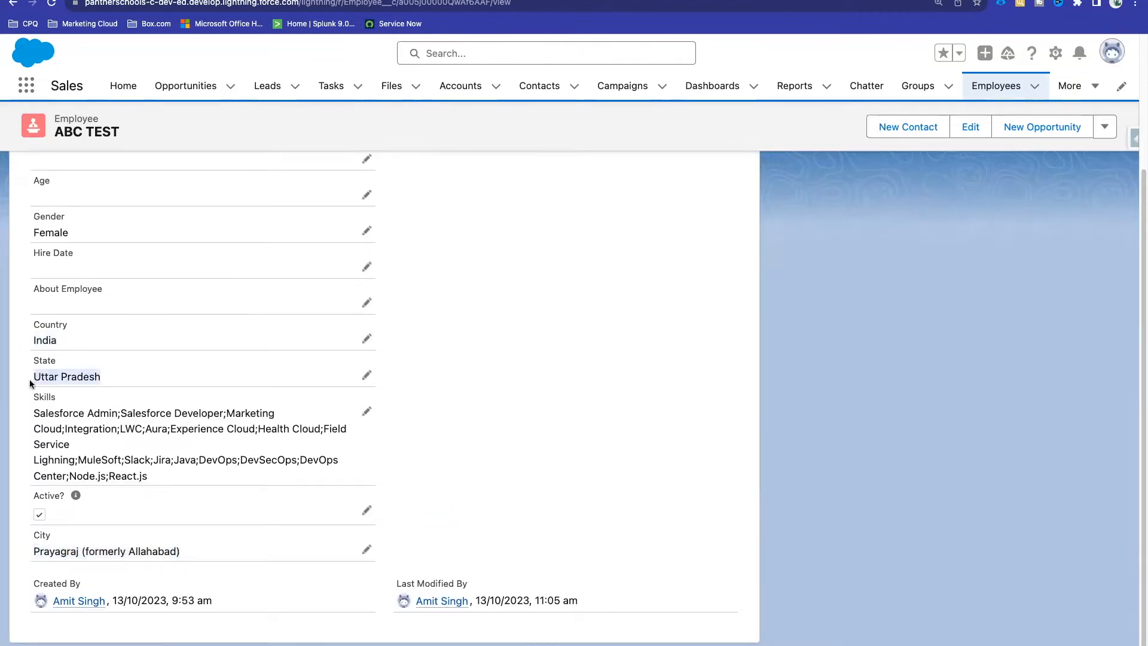
{"action": "left_click", "coordinate": [508, 1]}
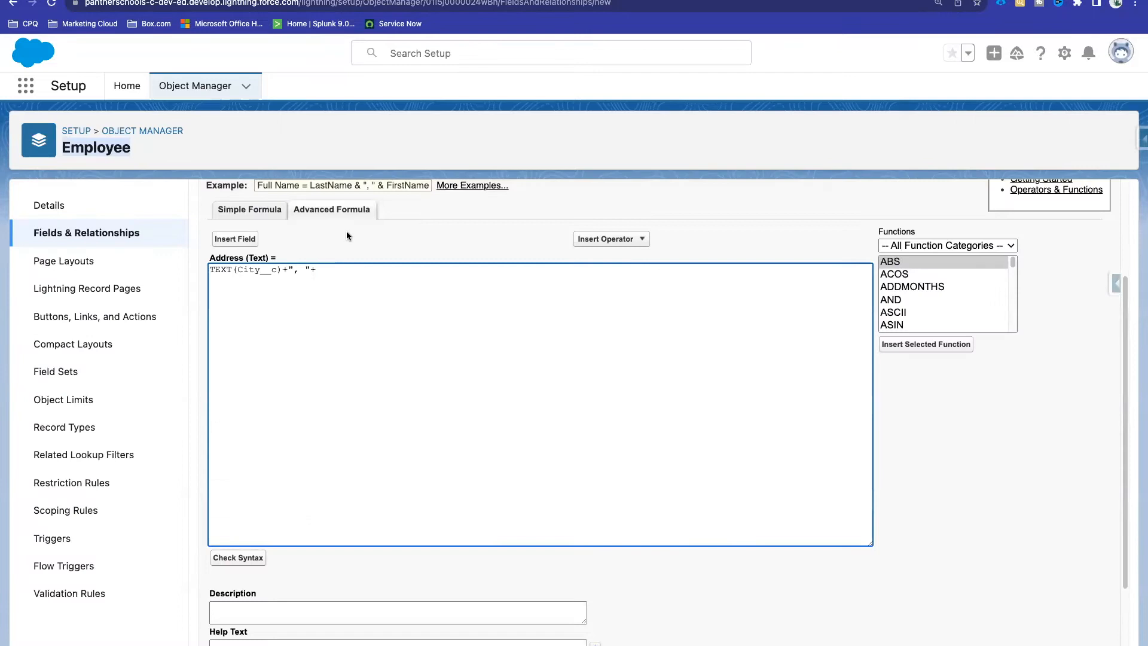
Step: Insert the Employee State field reference into the formula
{"action": "left_click", "coordinate": [241, 240]}
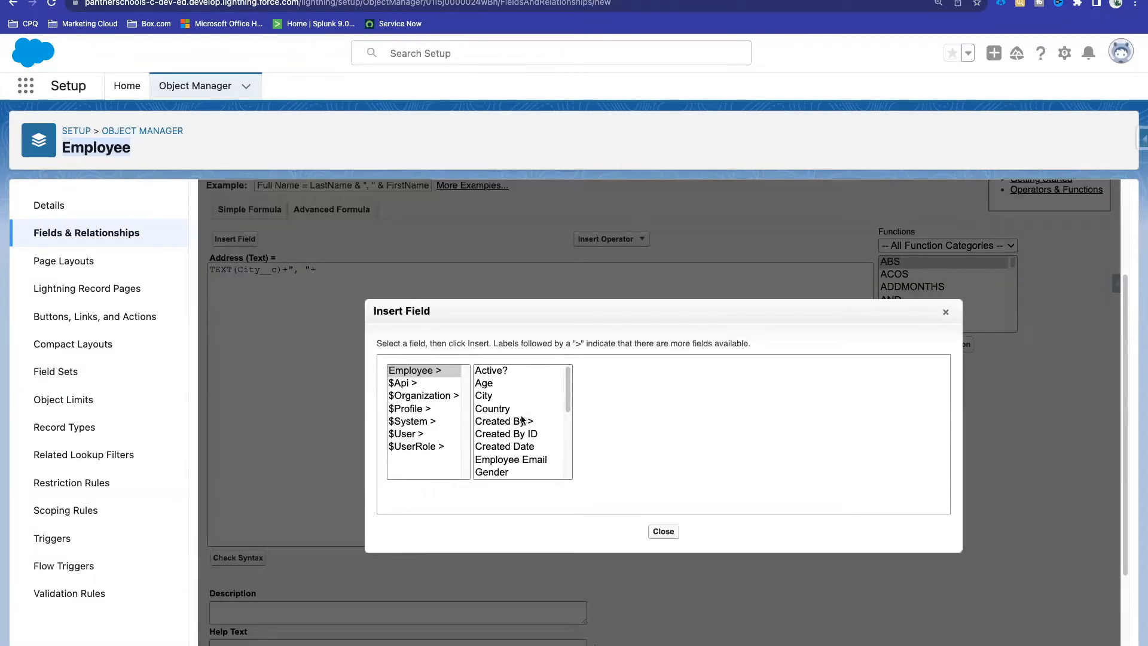
{"action": "scroll", "coordinate": [518, 446], "scroll_direction": "down", "scroll_amount": 5}
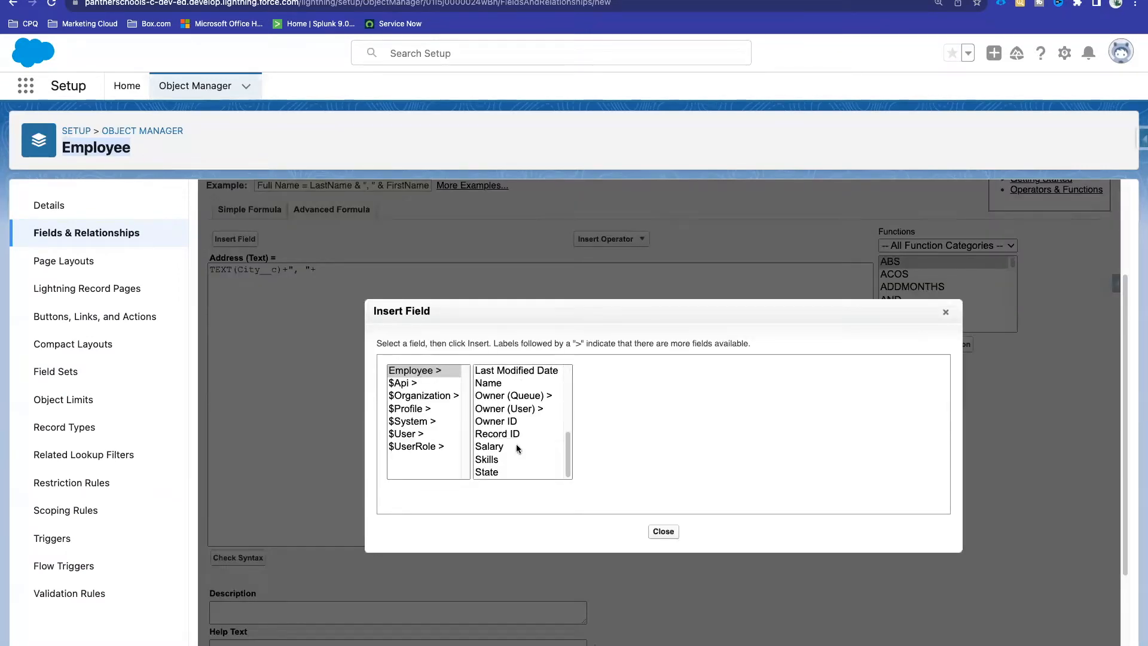
{"action": "left_click", "coordinate": [486, 471]}
{"action": "left_click", "coordinate": [622, 458]}
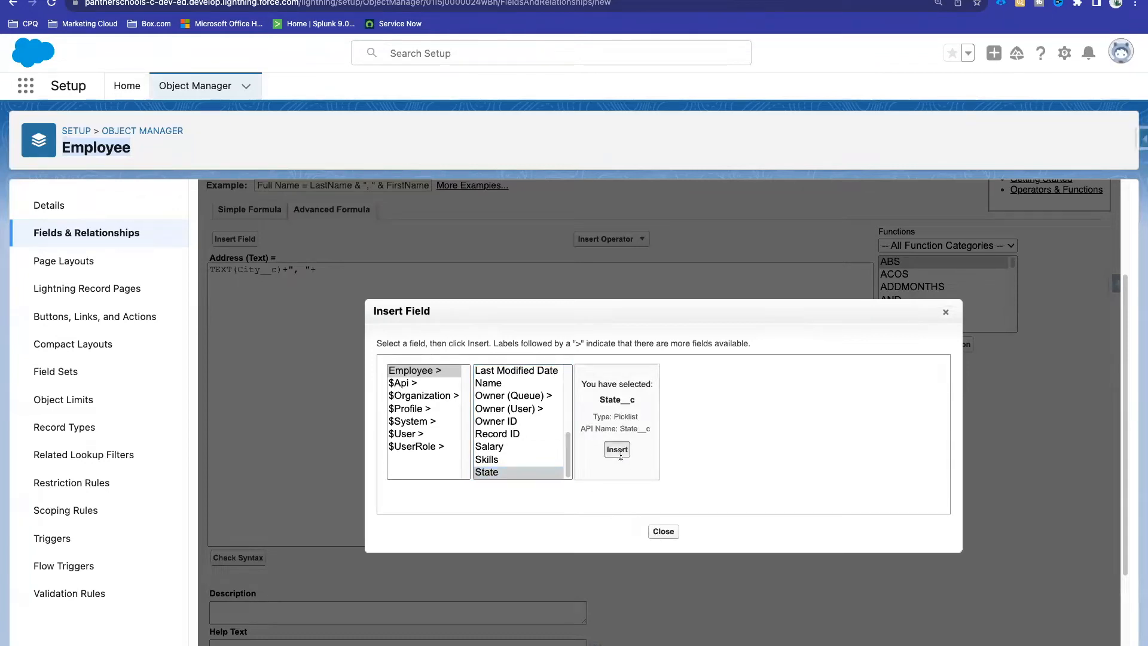
Step: Wrap it as TEXT(State__c), then append +", "+TEXT() for the country
{"action": "left_click", "coordinate": [333, 290]}
{"action": "left_click_drag", "start_coordinate": [323, 270], "coordinate": [366, 271]}
{"action": "key", "text": "ctrl+c"}
{"action": "key", "text": "BackSpace"}
{"action": "type", "text": "TEXT"}
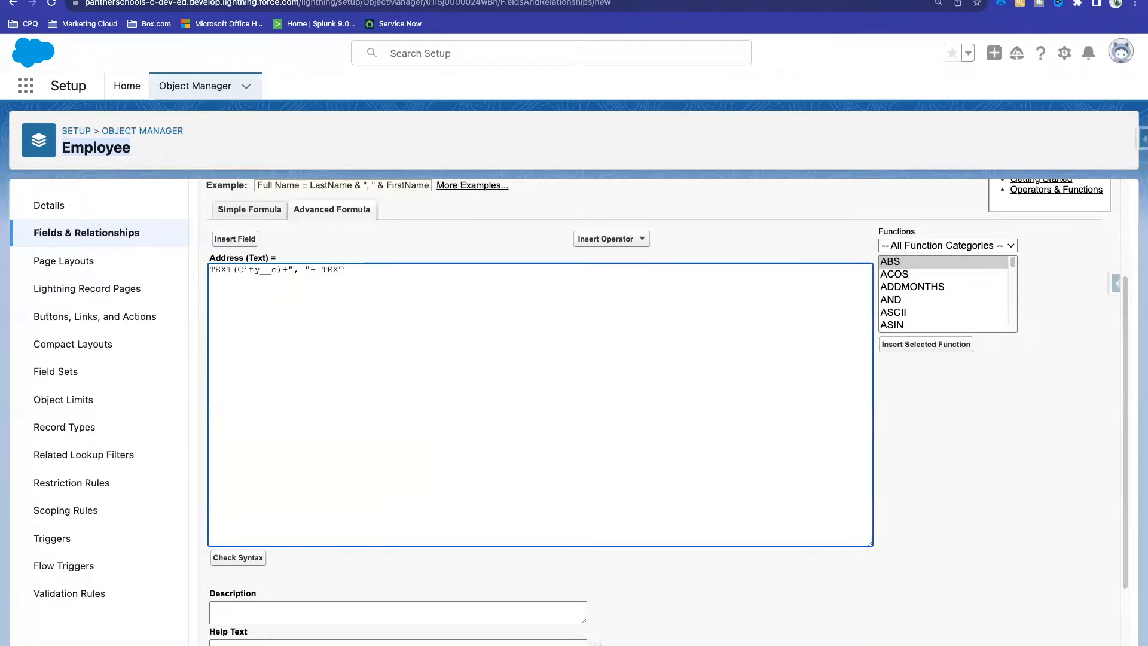
{"action": "type", "text": "("}
{"action": "key", "text": "ctrl+v"}
{"action": "type", "text": ") +"}
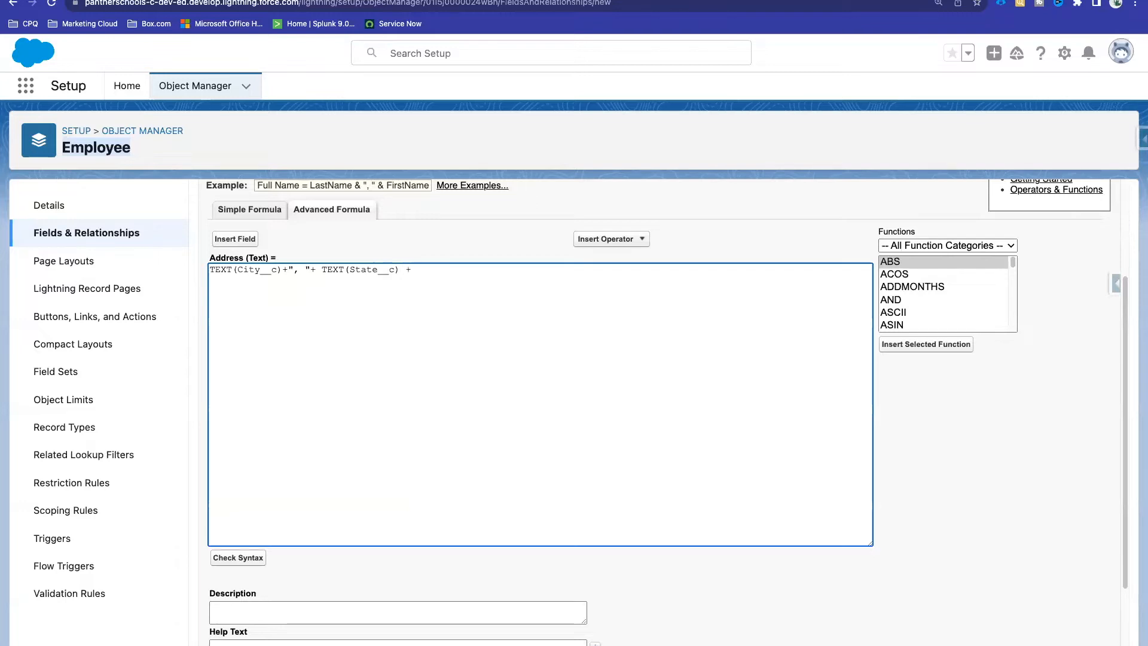
{"action": "type", "text": "\", \""}
{"action": "double_click", "coordinate": [421, 270]}
{"action": "left_click", "coordinate": [437, 271]}
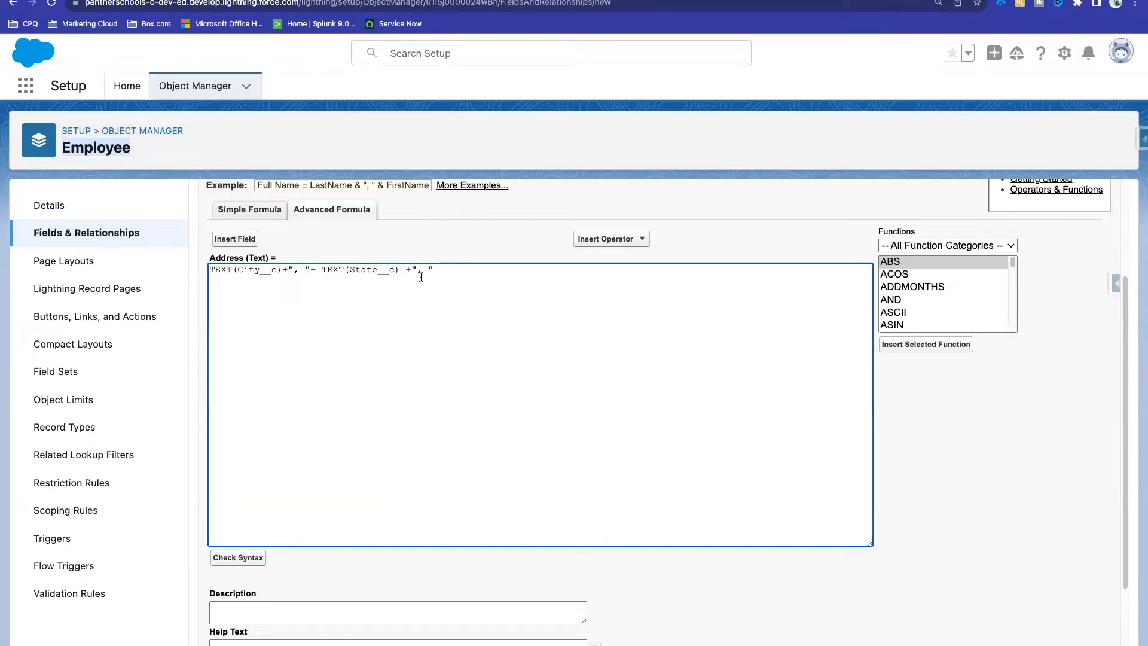
{"action": "type", "text": "+"}
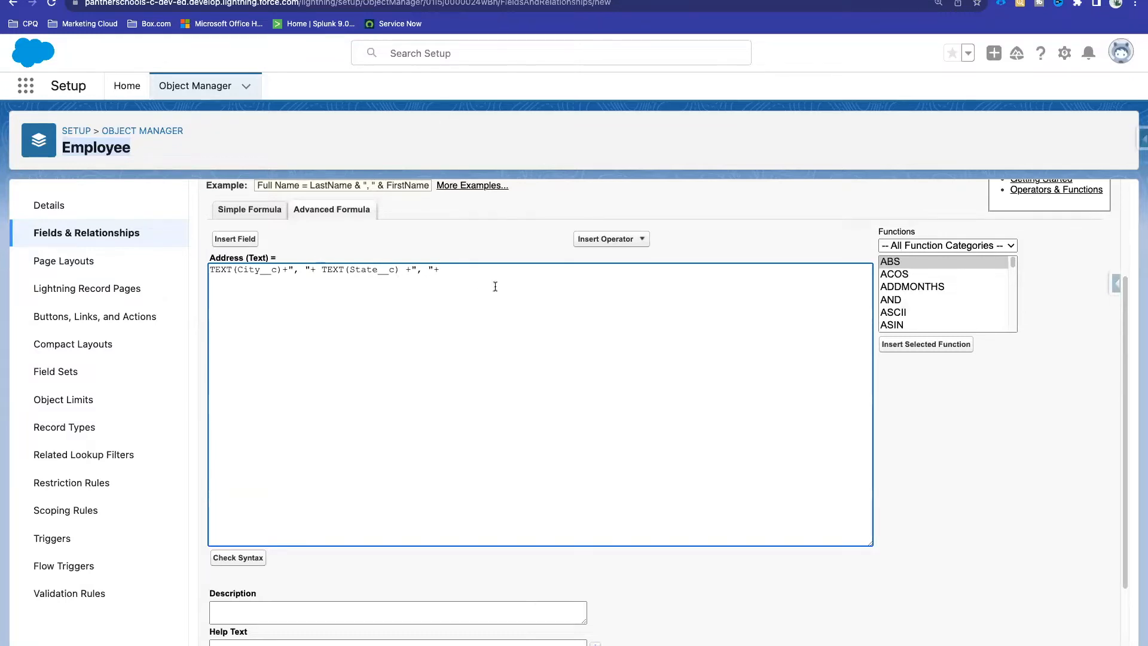
{"action": "type", "text": "TEXT()"}
Step: Insert the Employee Country field inside the empty TEXT( )
{"action": "left_click", "coordinate": [247, 240]}
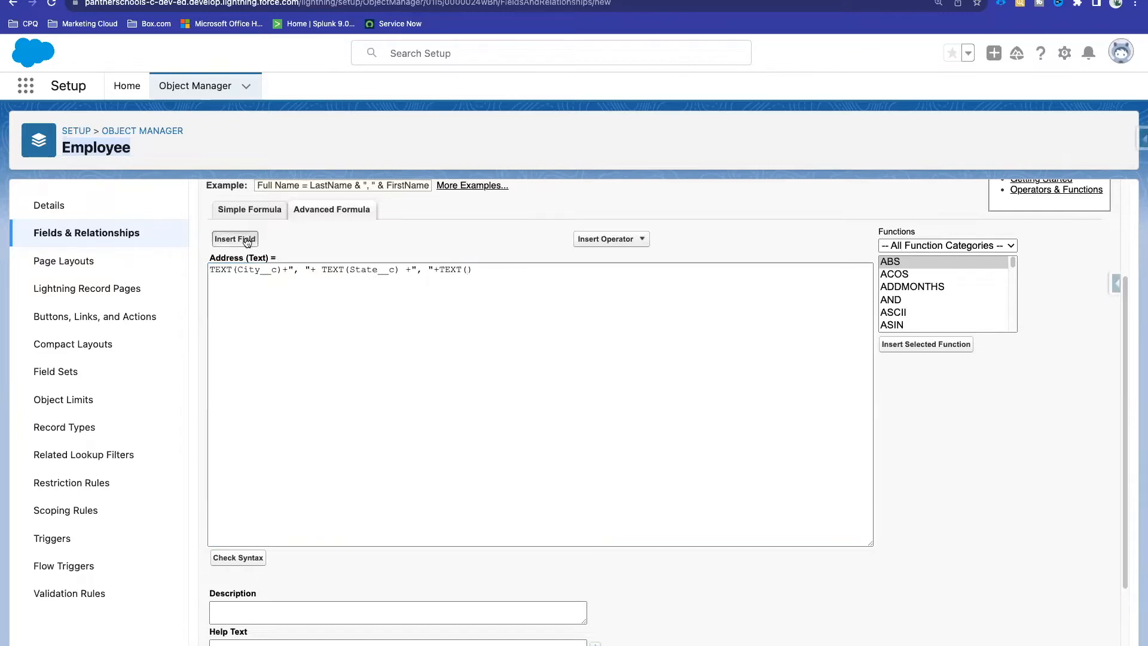
{"action": "scroll", "coordinate": [503, 412], "scroll_direction": "down", "scroll_amount": 1}
{"action": "scroll", "coordinate": [505, 408], "scroll_direction": "up", "scroll_amount": 1}
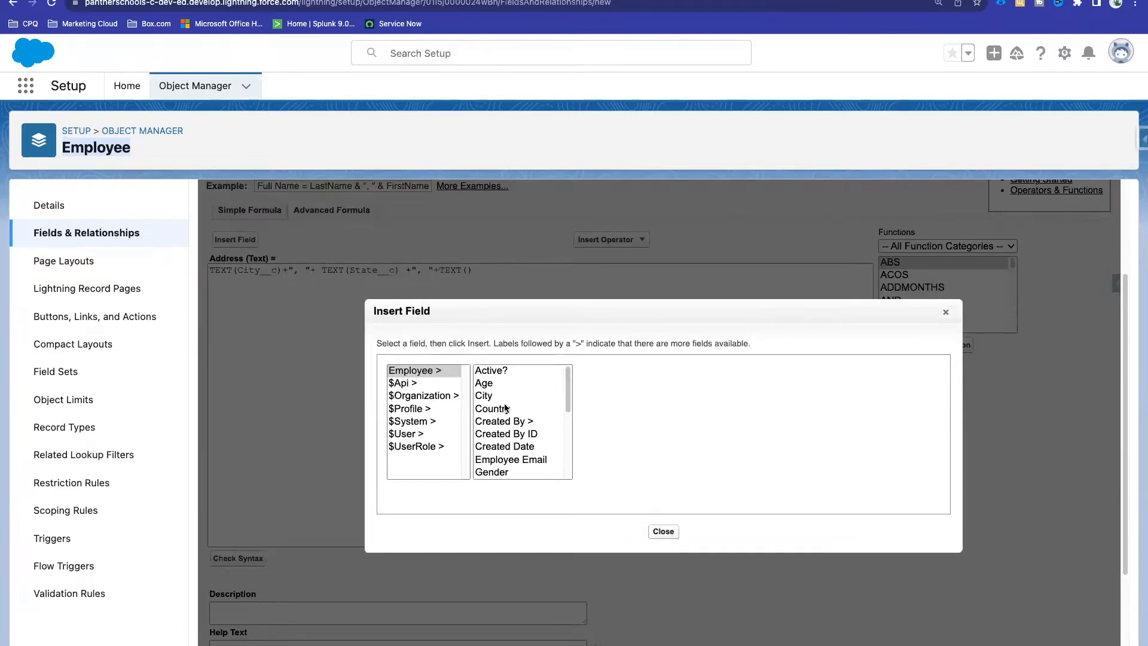
{"action": "left_click", "coordinate": [505, 408]}
{"action": "left_click", "coordinate": [622, 450]}
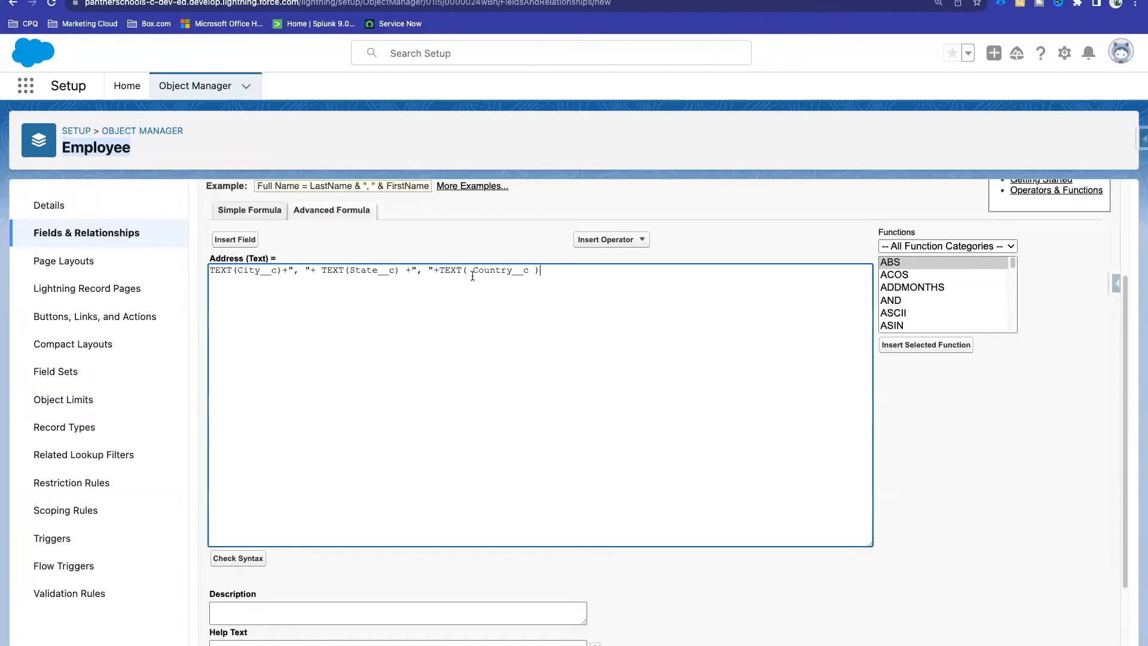
{"action": "left_click_drag", "start_coordinate": [439, 269], "coordinate": [566, 270]}
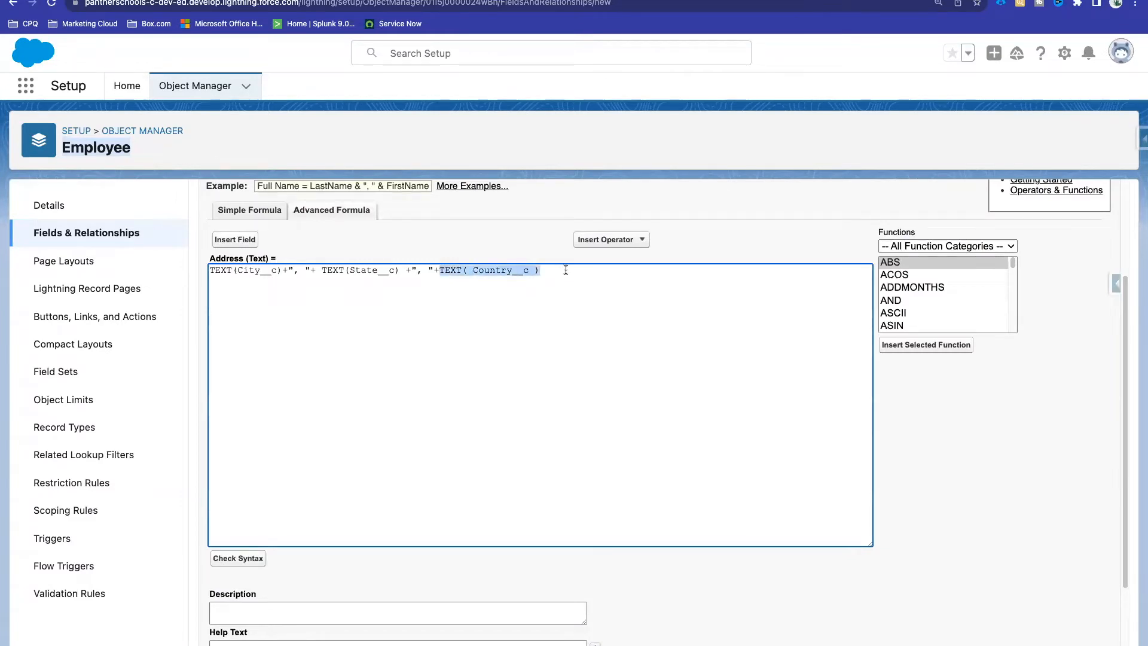
{"action": "left_click", "coordinate": [566, 270]}
Step: Check syntax of the full formula: no errors, 694 characters compiled
{"action": "scroll", "coordinate": [475, 240], "scroll_direction": "down", "scroll_amount": 1}
{"action": "left_click", "coordinate": [256, 516]}
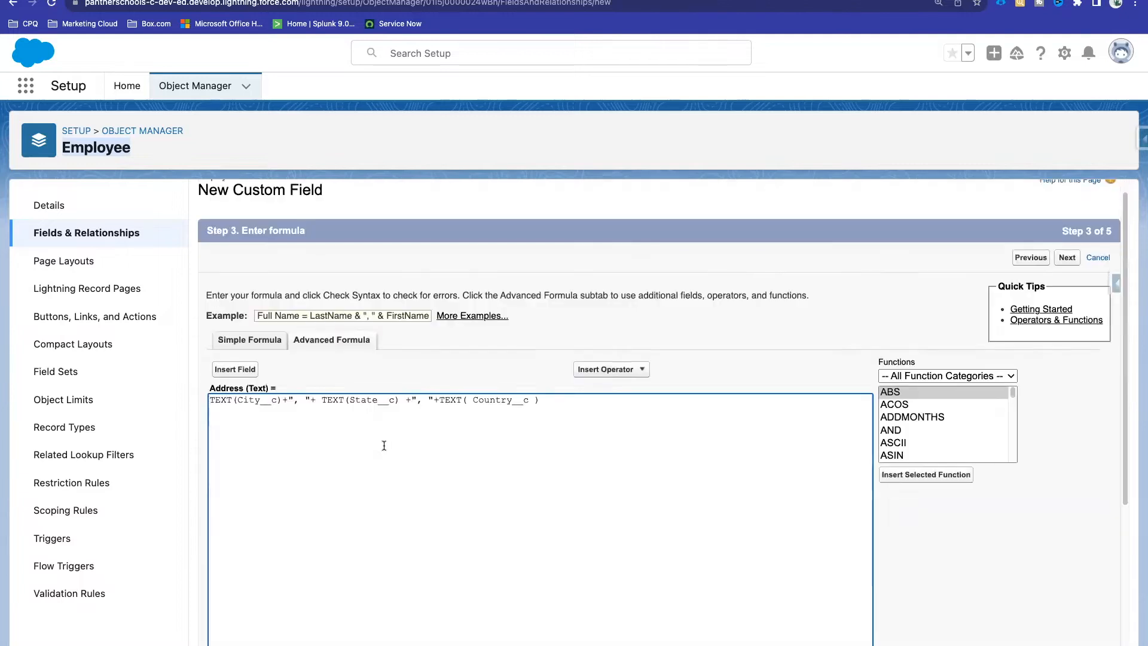
{"action": "scroll", "coordinate": [383, 446], "scroll_direction": "down", "scroll_amount": 4}
{"action": "left_click_drag", "start_coordinate": [569, 445], "coordinate": [270, 440]}
{"action": "left_click", "coordinate": [582, 478]}
{"action": "scroll", "coordinate": [583, 478], "scroll_direction": "up", "scroll_amount": 1}
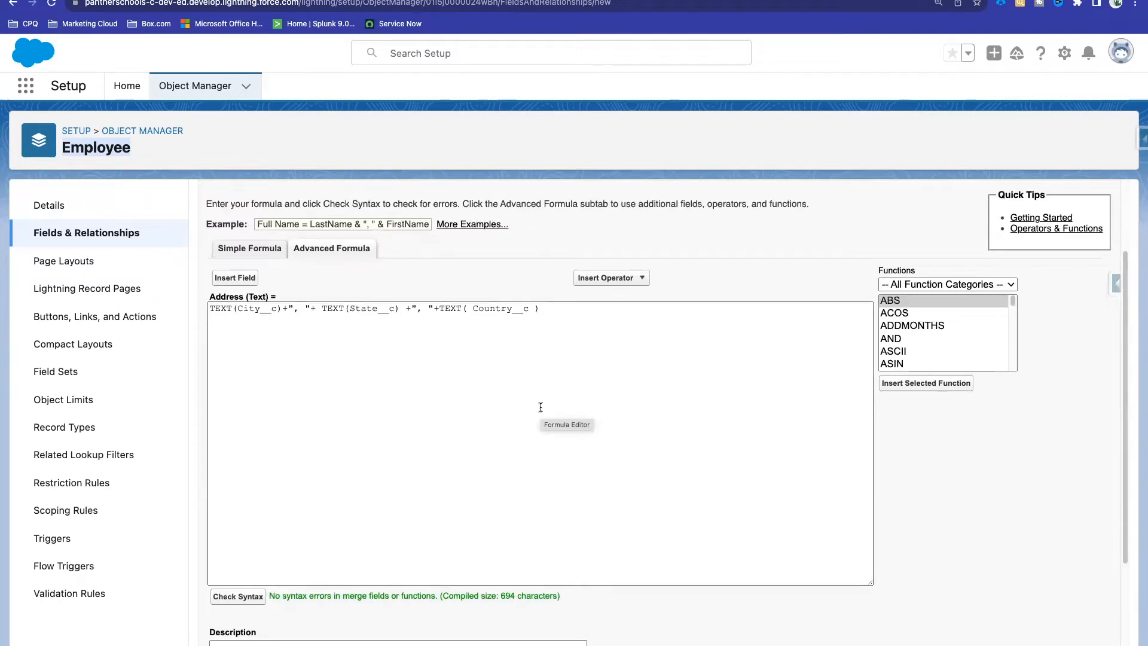
{"action": "double_click", "coordinate": [409, 308]}
{"action": "left_click", "coordinate": [426, 342]}
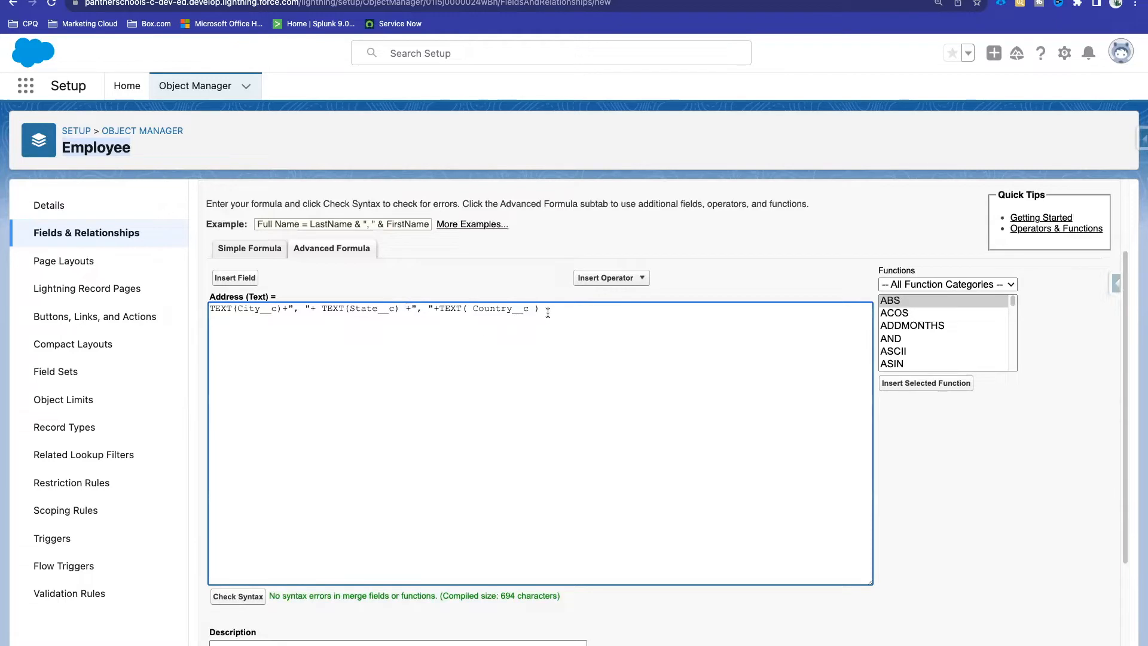
Step: Replace each of the four + operators in the formula with &
{"action": "left_click_drag", "start_coordinate": [548, 307], "coordinate": [205, 309]}
{"action": "key", "text": "super+c"}
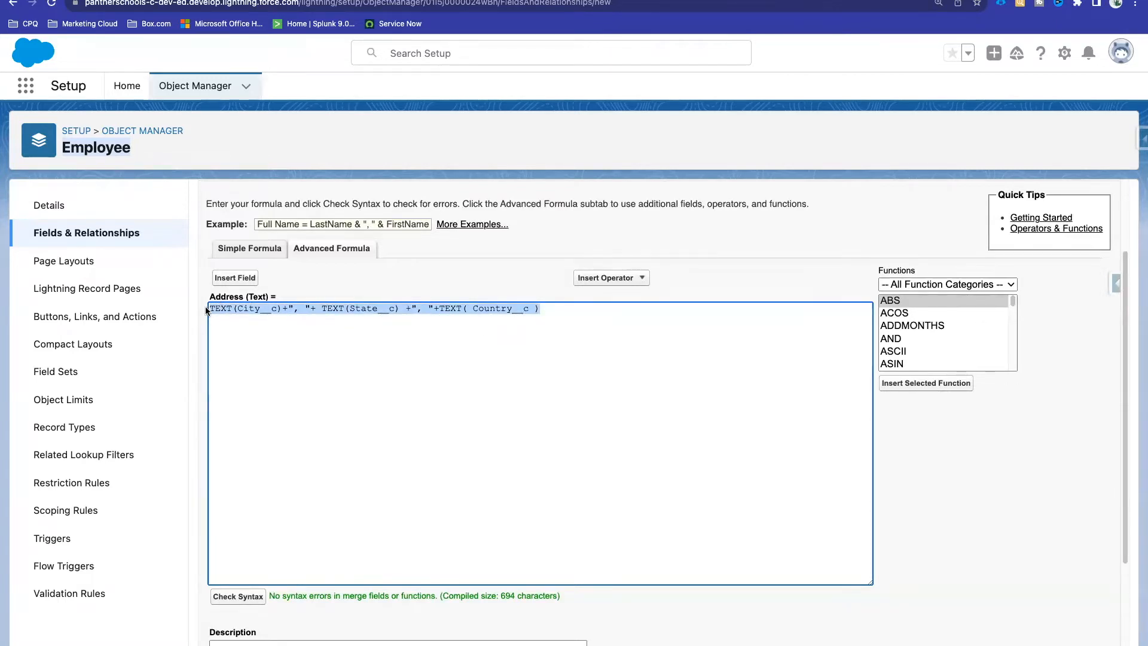
{"action": "double_click", "coordinate": [286, 308]}
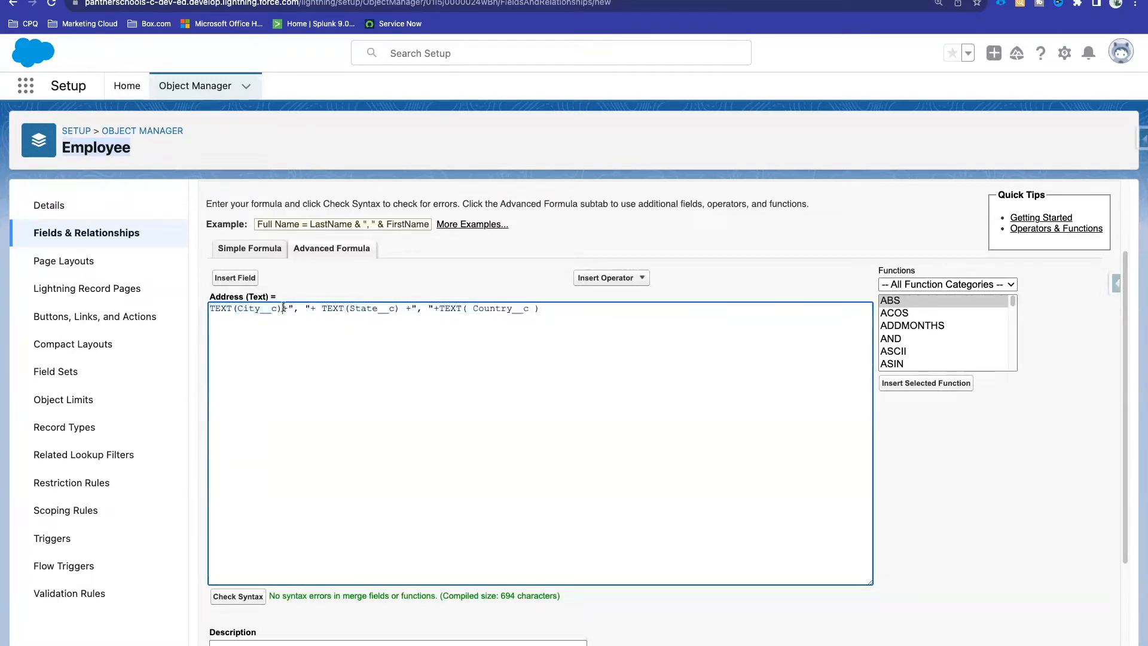
{"action": "key", "text": "BackSpace"}
{"action": "type", "text": "&"}
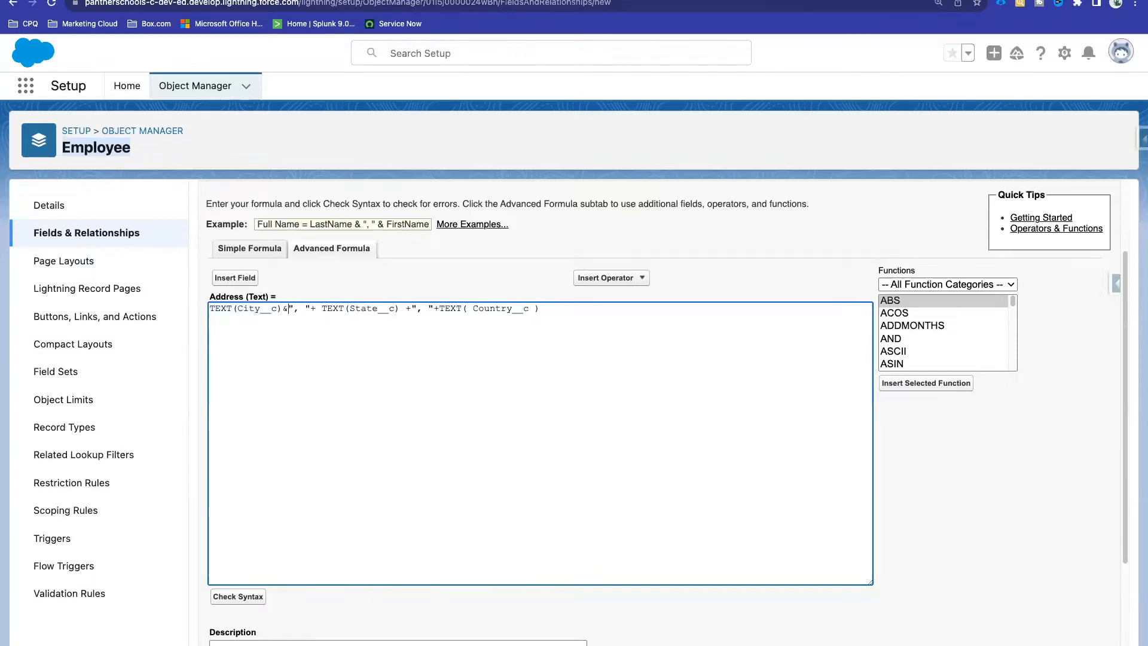
{"action": "left_click", "coordinate": [315, 309]}
{"action": "key", "text": "BackSpace"}
{"action": "type", "text": "&"}
{"action": "double_click", "coordinate": [411, 308]}
{"action": "key", "text": "BackSpace"}
{"action": "type", "text": "&"}
{"action": "double_click", "coordinate": [436, 308]}
{"action": "key", "text": "BackSpace"}
{"action": "type", "text": "&"}
Step: Recheck syntax of the & formula, still no errors, and select the whole line
{"action": "scroll", "coordinate": [456, 353], "scroll_direction": "down", "scroll_amount": 2}
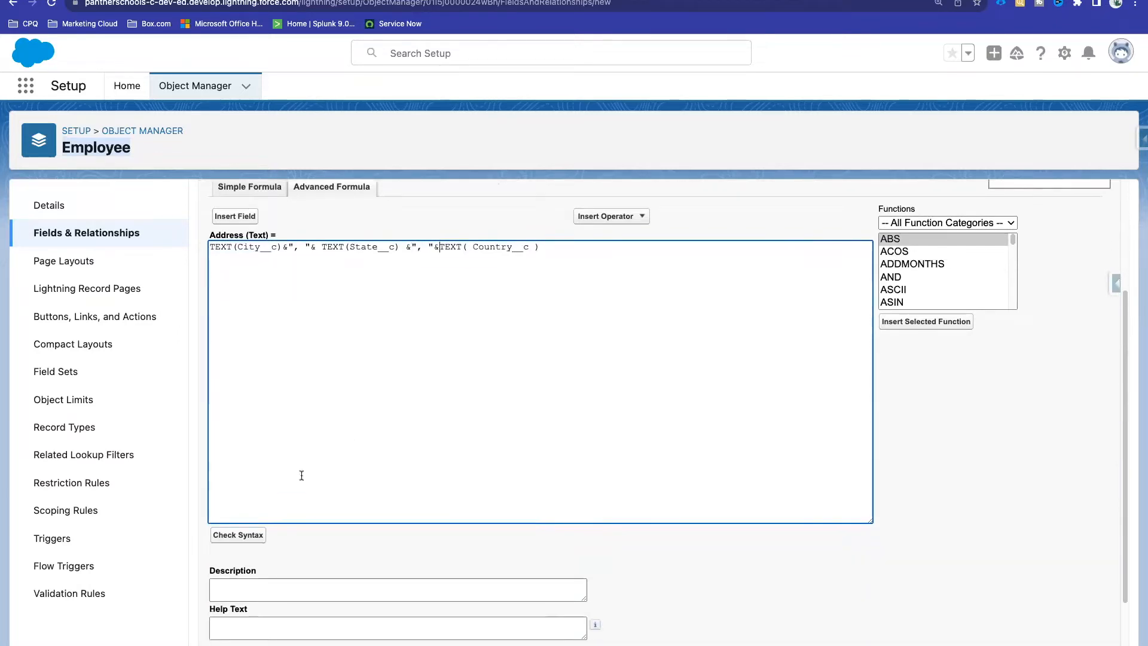
{"action": "left_click", "coordinate": [238, 535]}
{"action": "scroll", "coordinate": [355, 347], "scroll_direction": "down", "scroll_amount": 5}
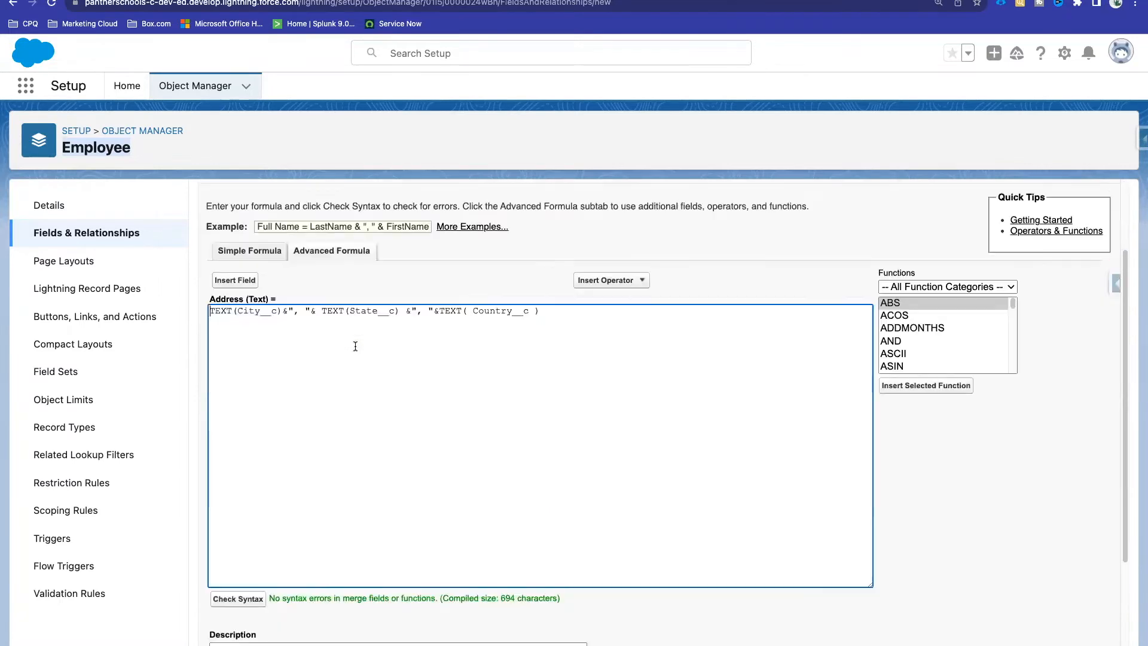
{"action": "left_click_drag", "start_coordinate": [578, 438], "coordinate": [291, 440]}
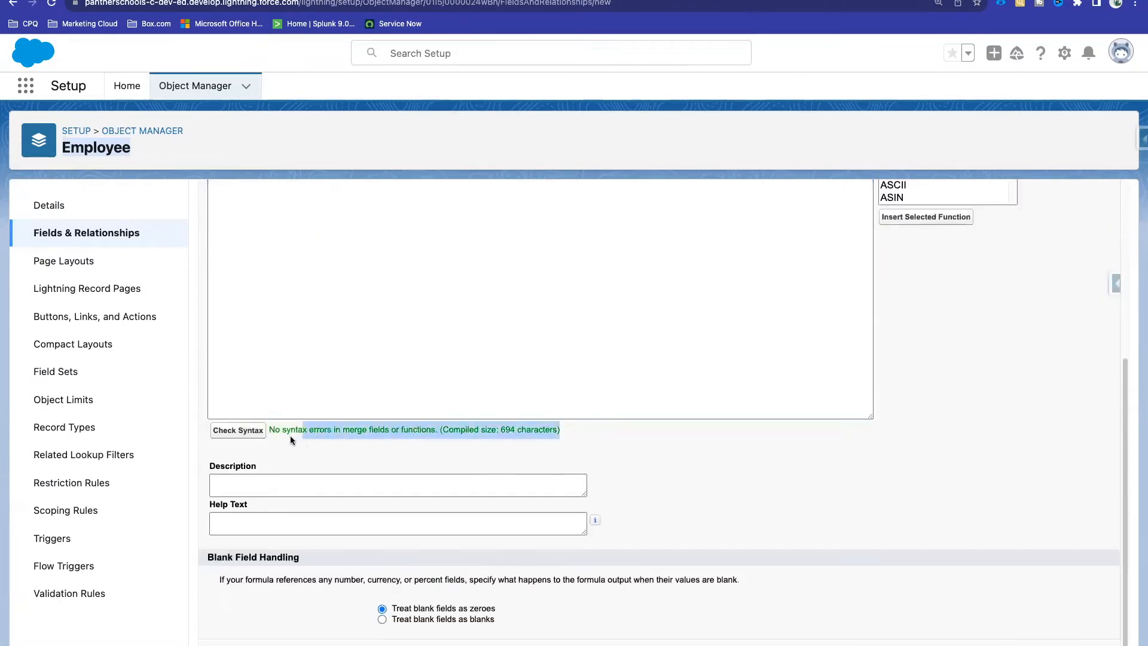
{"action": "left_click", "coordinate": [393, 246]}
{"action": "scroll", "coordinate": [393, 259], "scroll_direction": "up", "scroll_amount": 3}
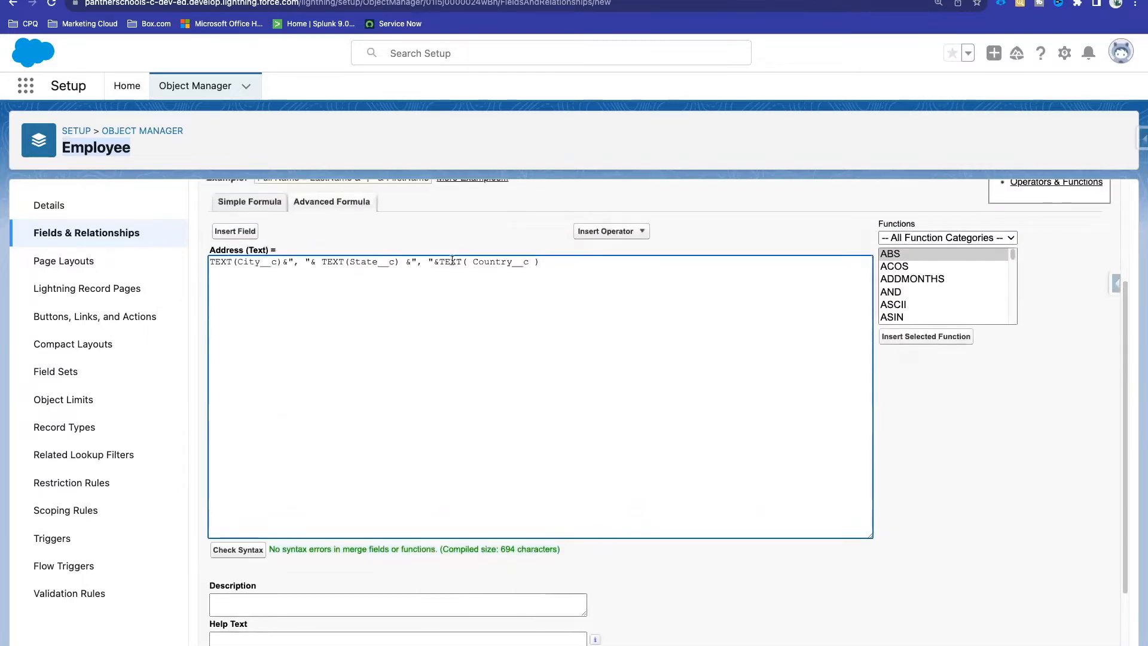
{"action": "left_click_drag", "start_coordinate": [541, 262], "coordinate": [180, 261]}
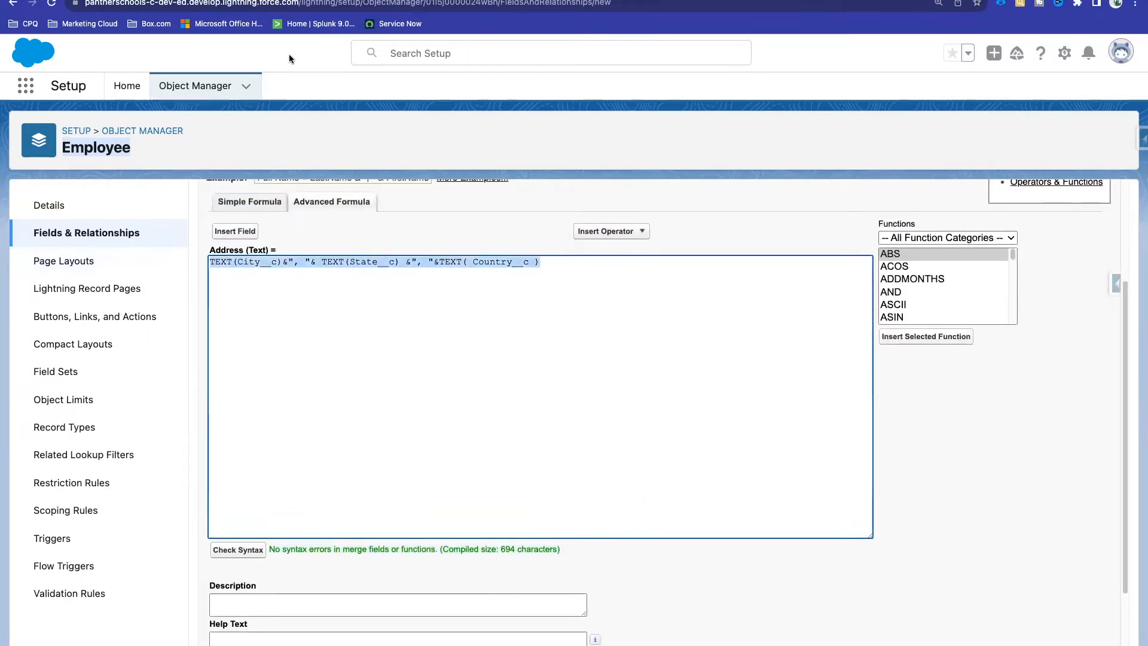
Step: Paste the + and & Address formulas as bullets under Formula Field in Salesforce Admin
{"action": "left_click", "coordinate": [225, 1]}
{"action": "left_click", "coordinate": [526, 316]}
{"action": "key", "text": "Return"}
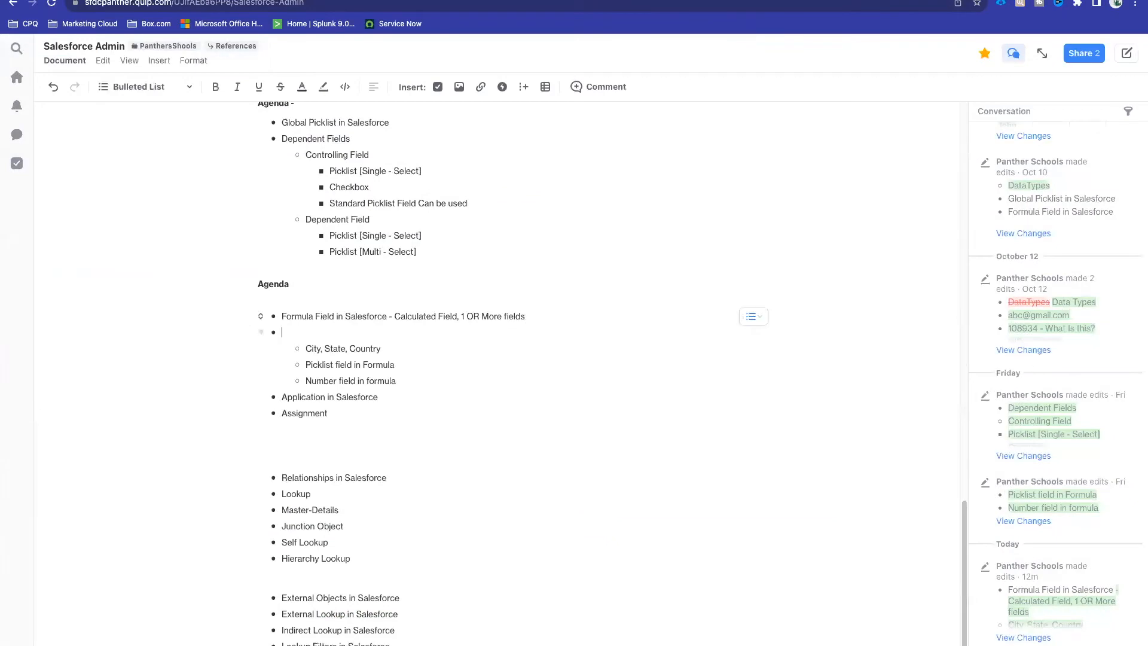
{"action": "key", "text": "super+v"}
{"action": "key", "text": "Return"}
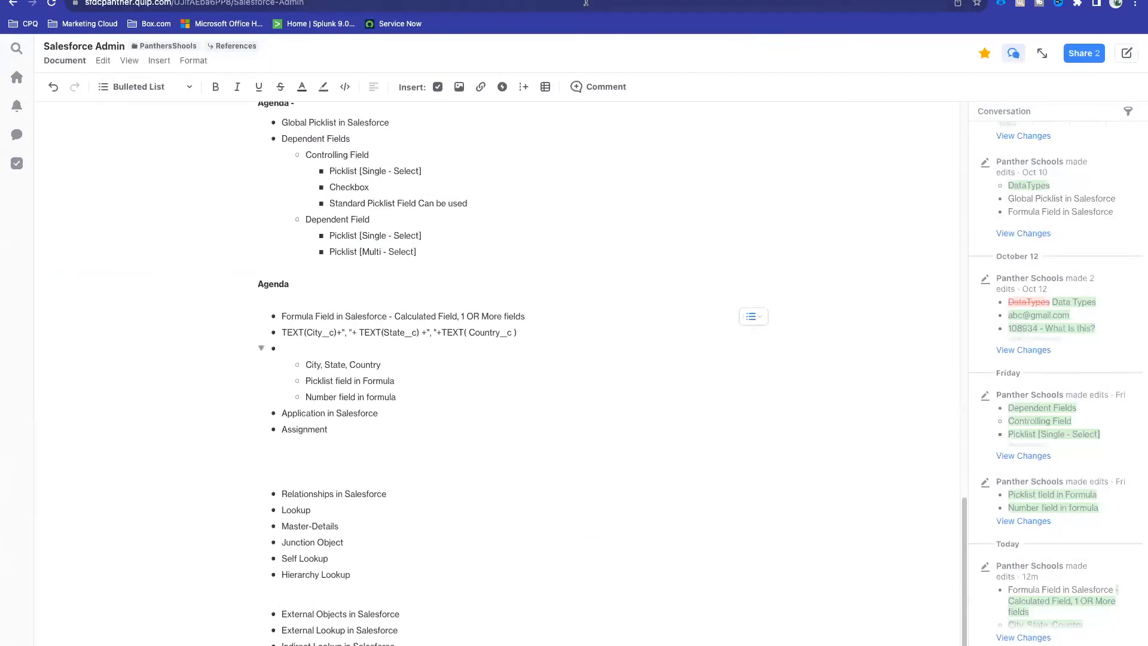
{"action": "left_click", "coordinate": [120, 1]}
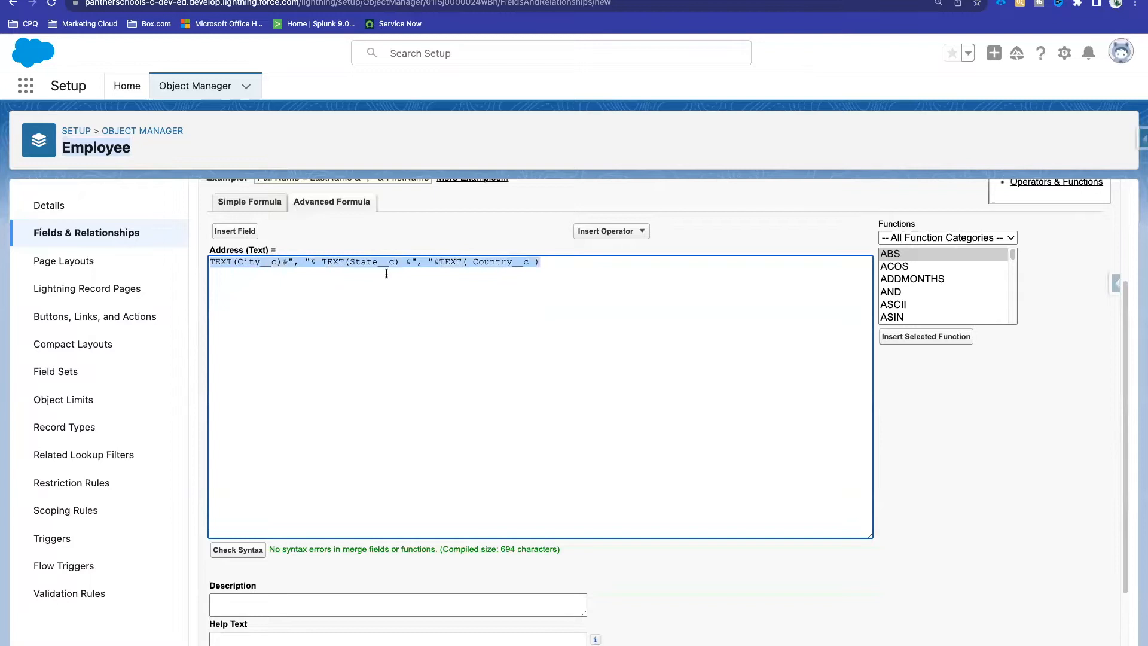
{"action": "key", "text": "super+c"}
{"action": "left_click", "coordinate": [188, 1]}
{"action": "key", "text": "super+v"}
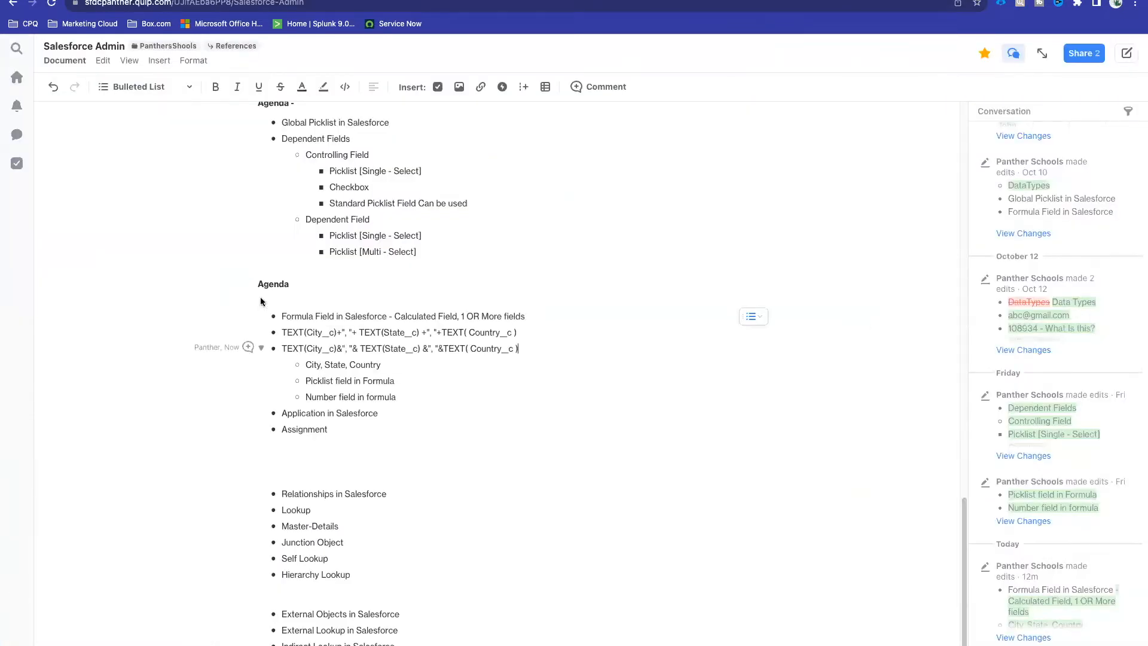
Step: Format both formula bullets as a Code Block
{"action": "left_click", "coordinate": [282, 333], "text": "shift"}
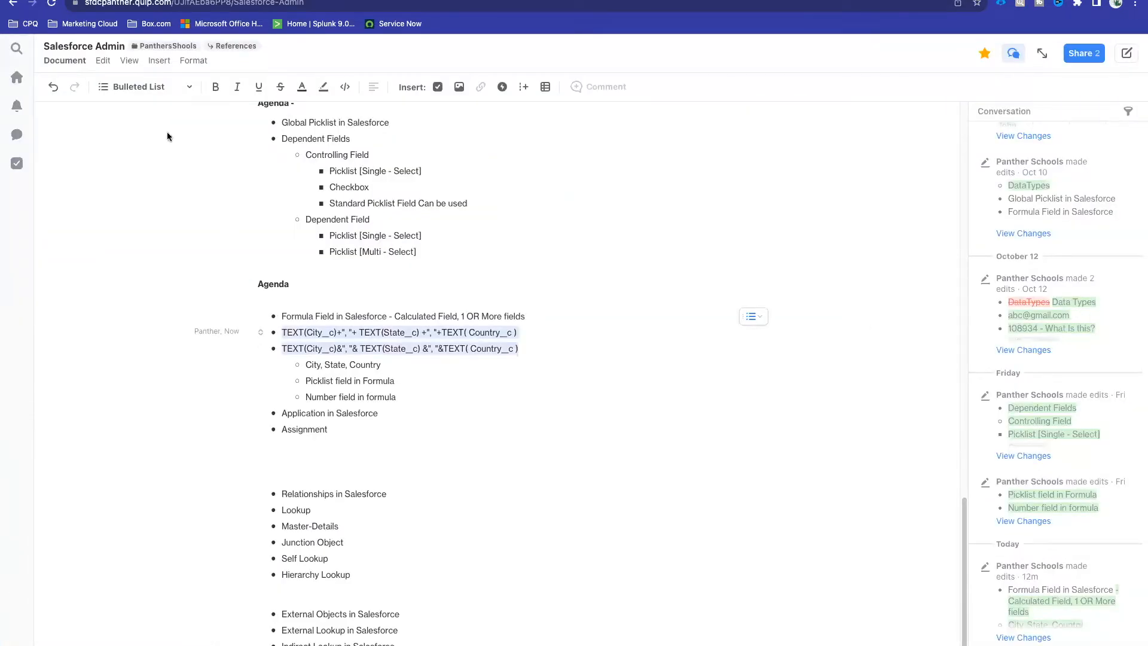
{"action": "left_click", "coordinate": [144, 87]}
{"action": "left_click", "coordinate": [140, 267]}
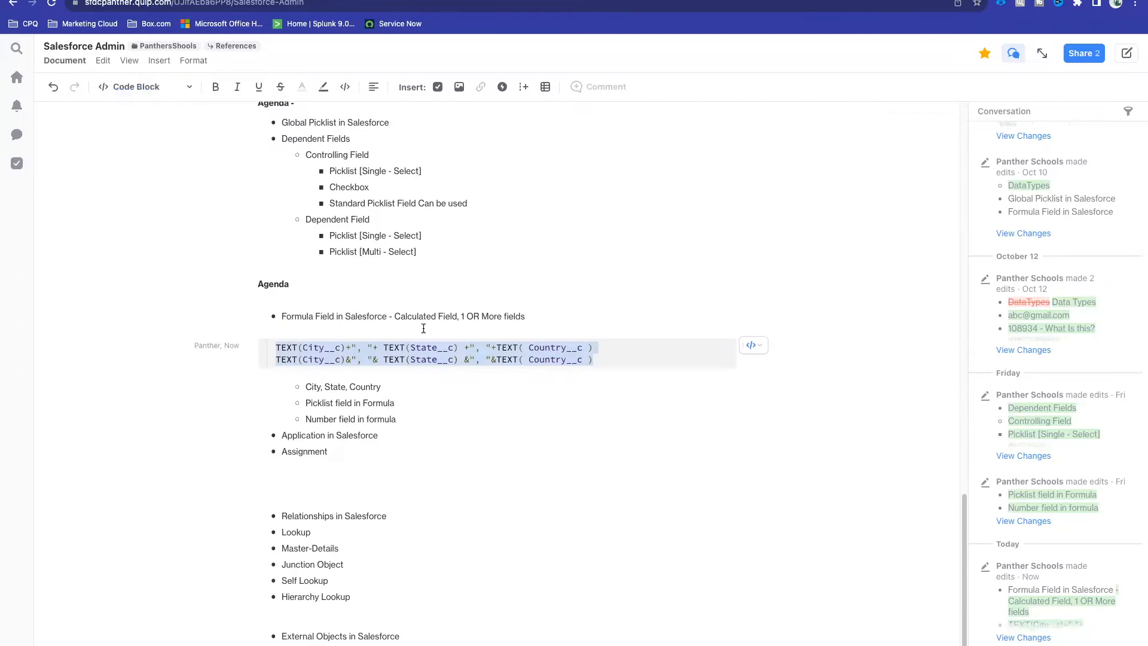
{"action": "left_click", "coordinate": [402, 322]}
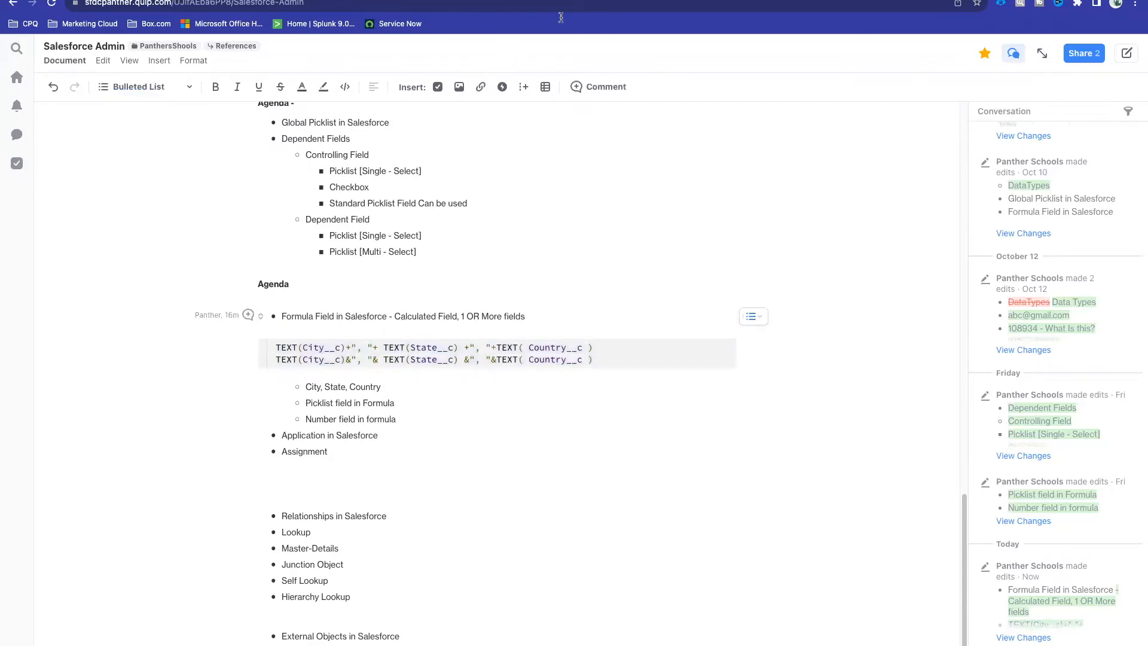
{"action": "key", "text": "ctrl+Tab"}
Step: Review the completed City, State, Country concatenation formula in the Address formula editor
{"action": "left_click", "coordinate": [509, 279]}
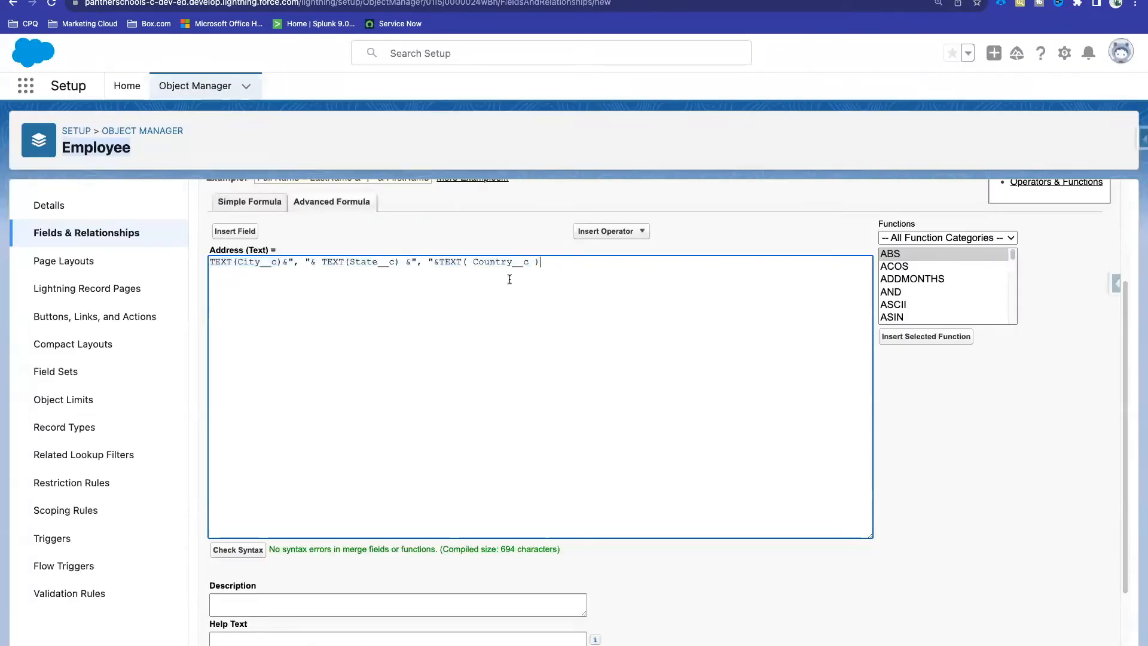
{"action": "left_click_drag", "start_coordinate": [540, 264], "coordinate": [209, 259]}
{"action": "left_click", "coordinate": [343, 296]}
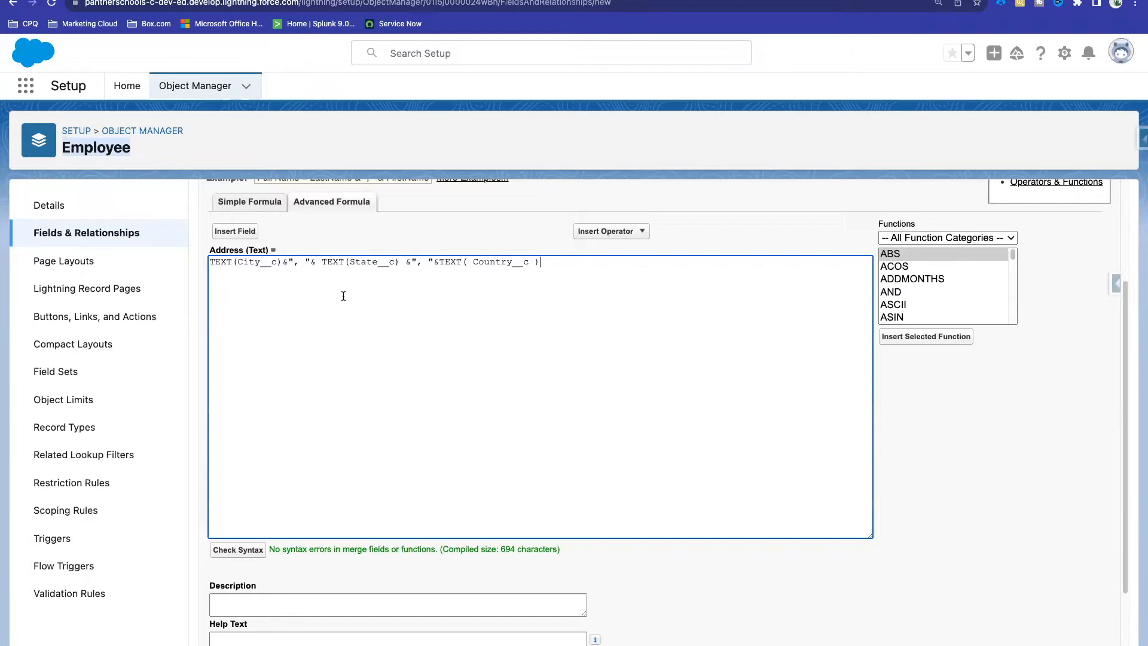
{"action": "scroll", "coordinate": [718, 247], "scroll_direction": "up", "scroll_amount": 3}
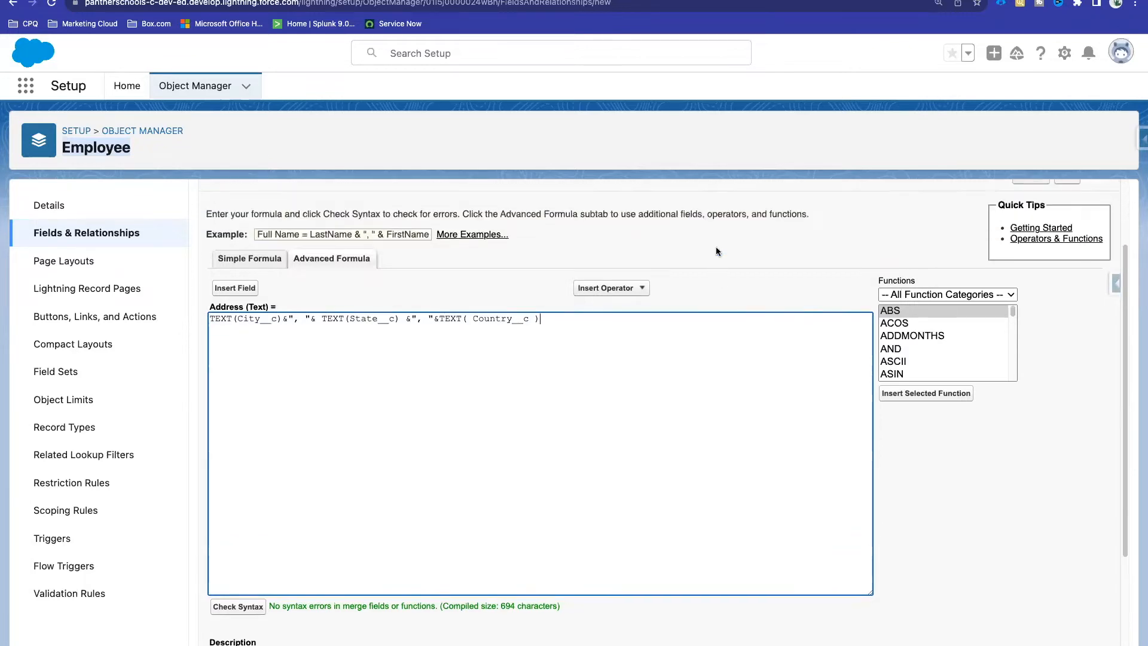
Step: Make Address visible to all profiles, keep it on Employee Layout, and save the field
{"action": "left_click", "coordinate": [1064, 246]}
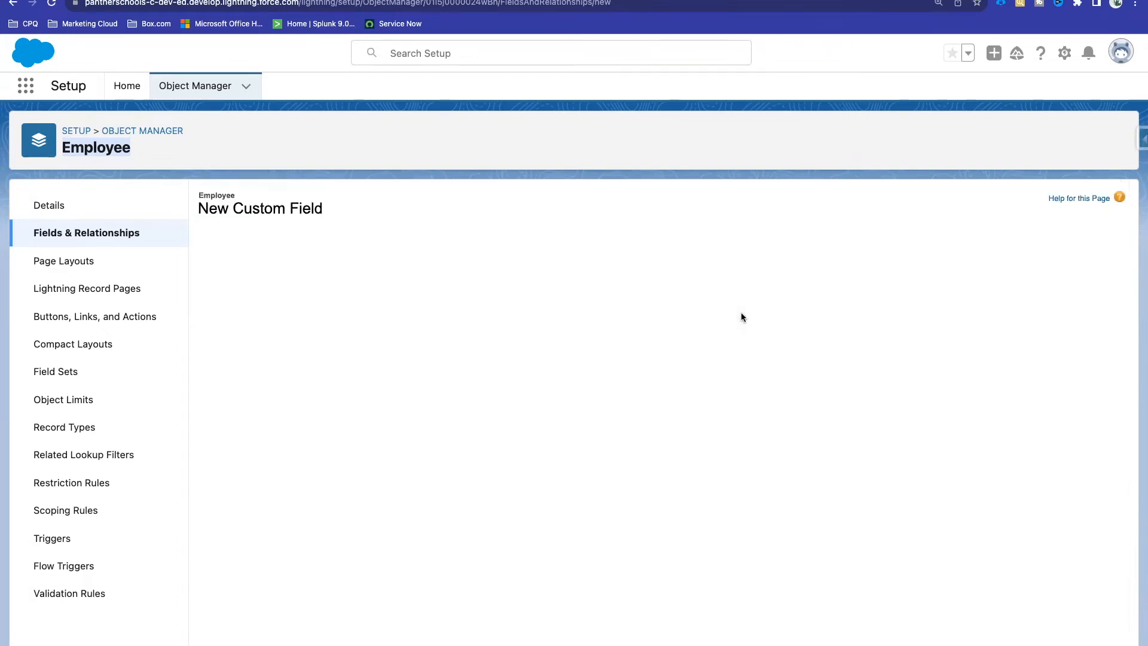
{"action": "left_click", "coordinate": [853, 405]}
{"action": "left_click", "coordinate": [1065, 277]}
{"action": "left_click", "coordinate": [1072, 277]}
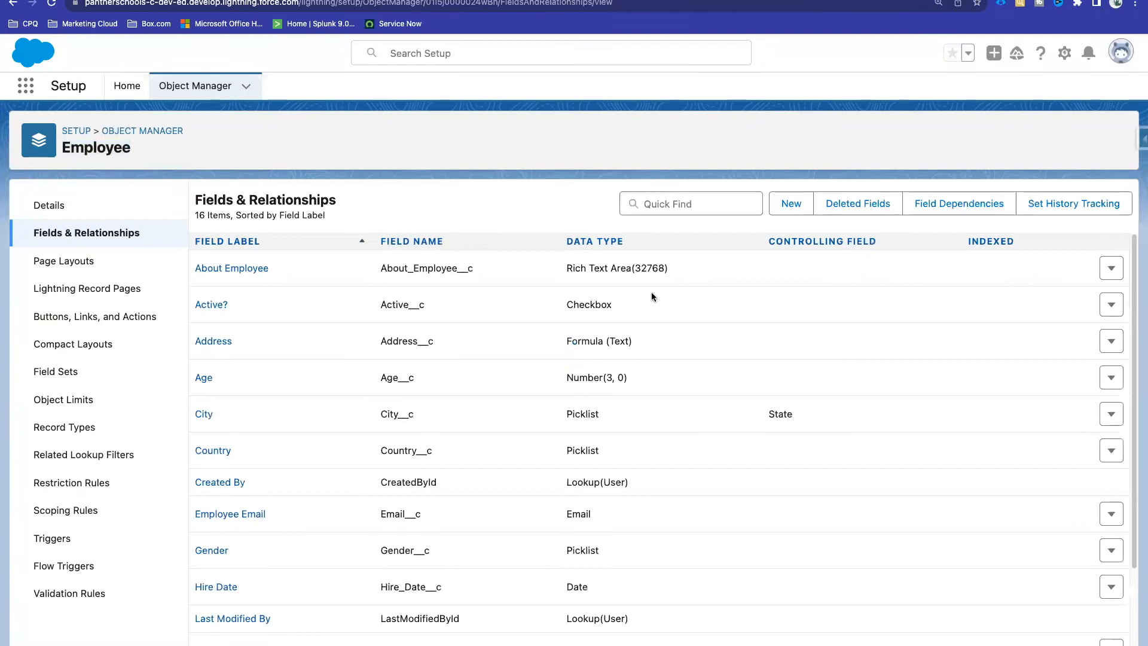
Step: Confirm Address is listed as a Formula (Text) Employee field, then return to the ABC TEST record
{"action": "scroll", "coordinate": [569, 325], "scroll_direction": "down", "scroll_amount": 3}
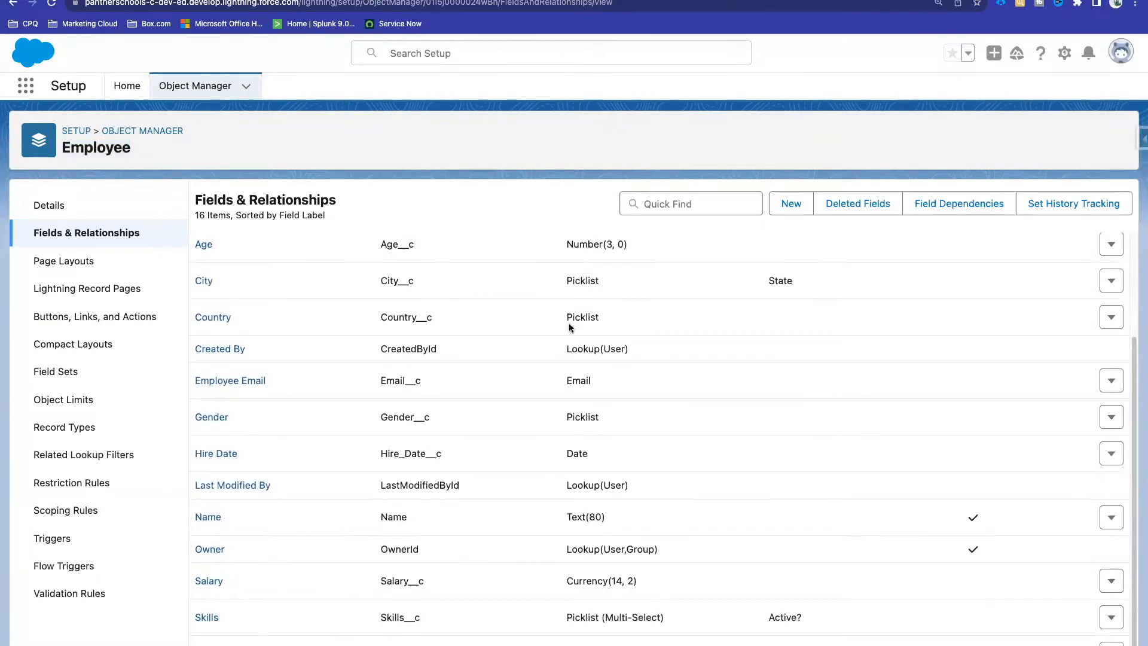
{"action": "scroll", "coordinate": [461, 438], "scroll_direction": "up", "scroll_amount": 3}
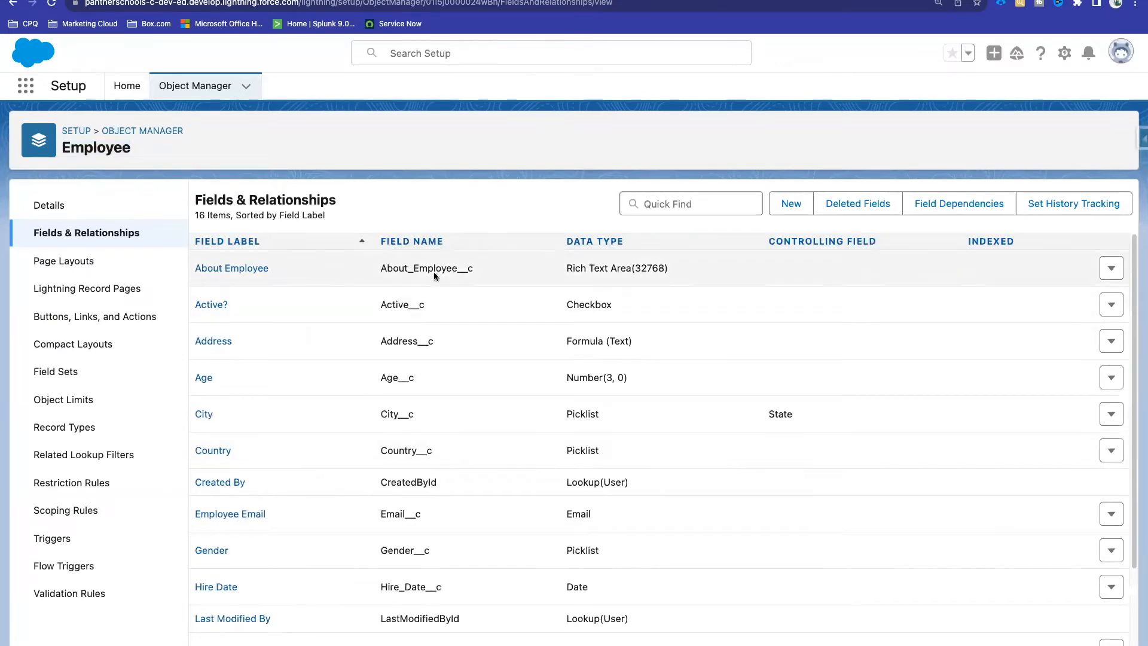
{"action": "double_click", "coordinate": [572, 340]}
{"action": "left_click", "coordinate": [616, 340]}
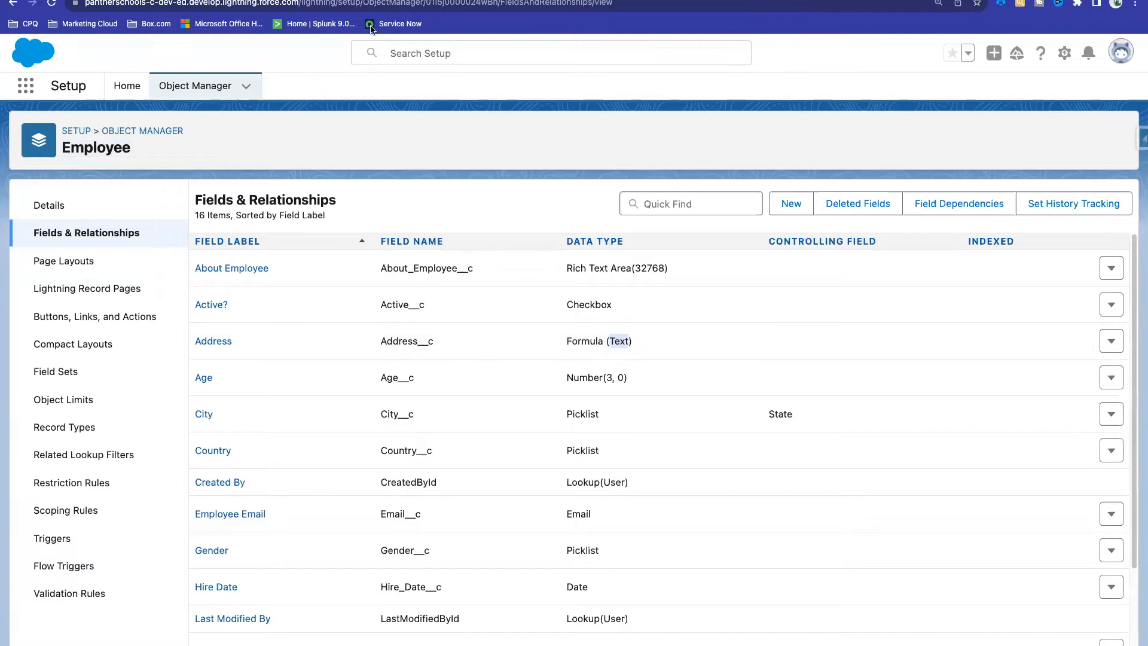
{"action": "left_click", "coordinate": [340, 1]}
Step: Reload ABC TEST and verify Address shows Prayagraj (formerly Allahabad), Uttar Pradesh, India
{"action": "left_click", "coordinate": [52, 4]}
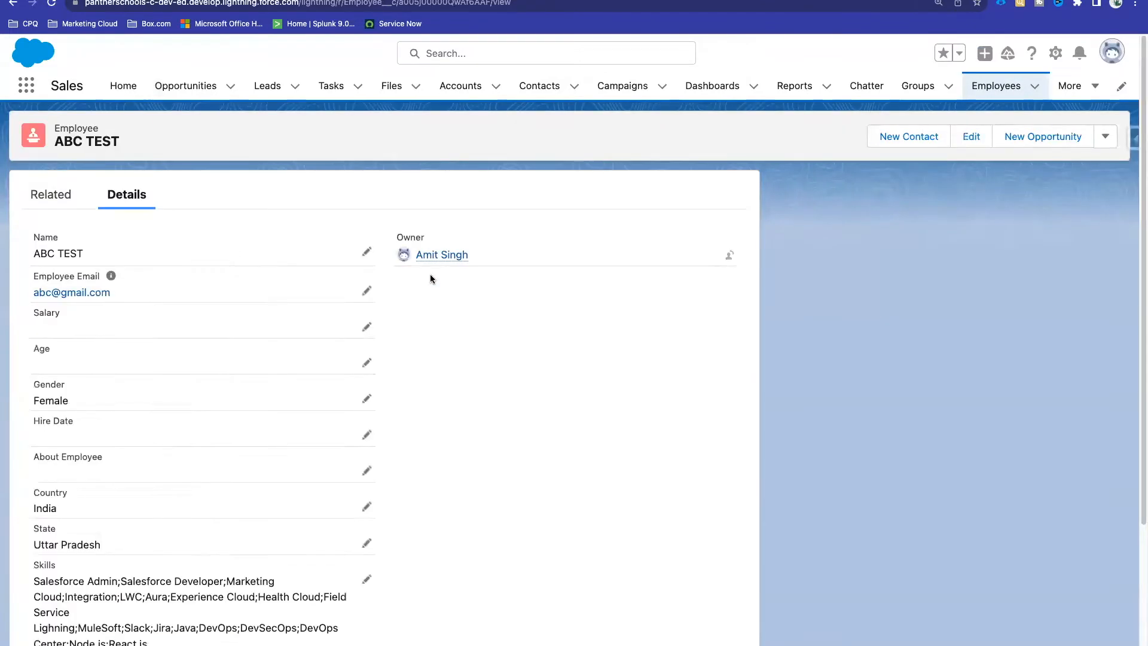
{"action": "scroll", "coordinate": [430, 277], "scroll_direction": "down", "scroll_amount": 5}
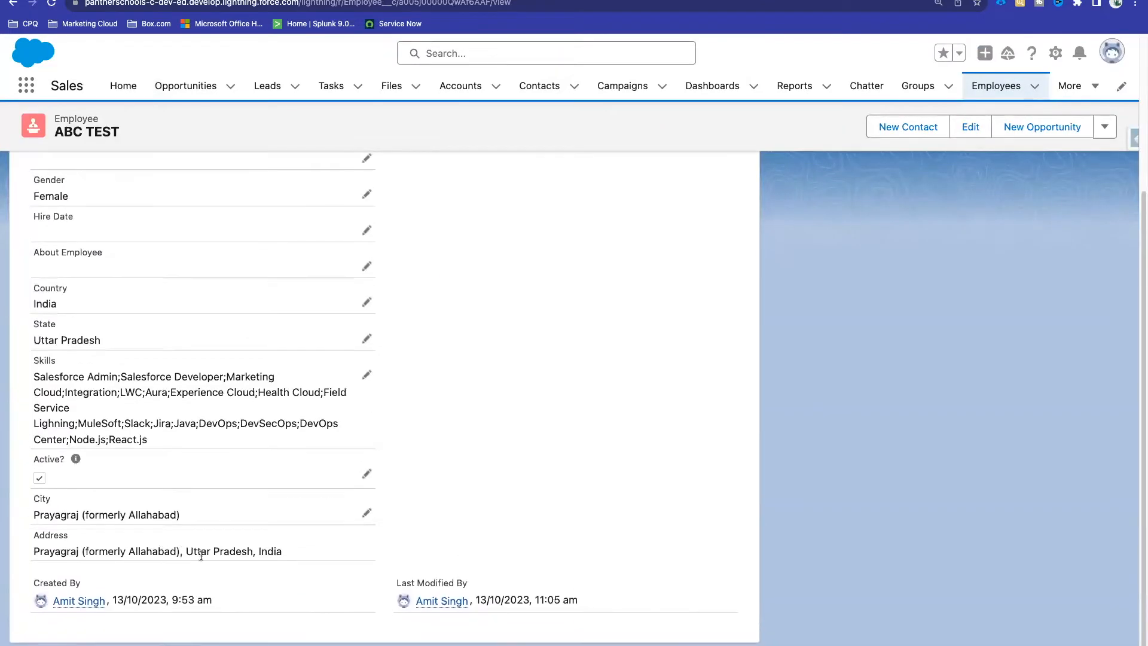
{"action": "left_click_drag", "start_coordinate": [296, 552], "coordinate": [33, 551]}
{"action": "left_click", "coordinate": [418, 543]}
{"action": "scroll", "coordinate": [566, 247], "scroll_direction": "up", "scroll_amount": 3}
Step: Edit ABC TEST and note that the Address value is calculated upon save
{"action": "left_click", "coordinate": [975, 130]}
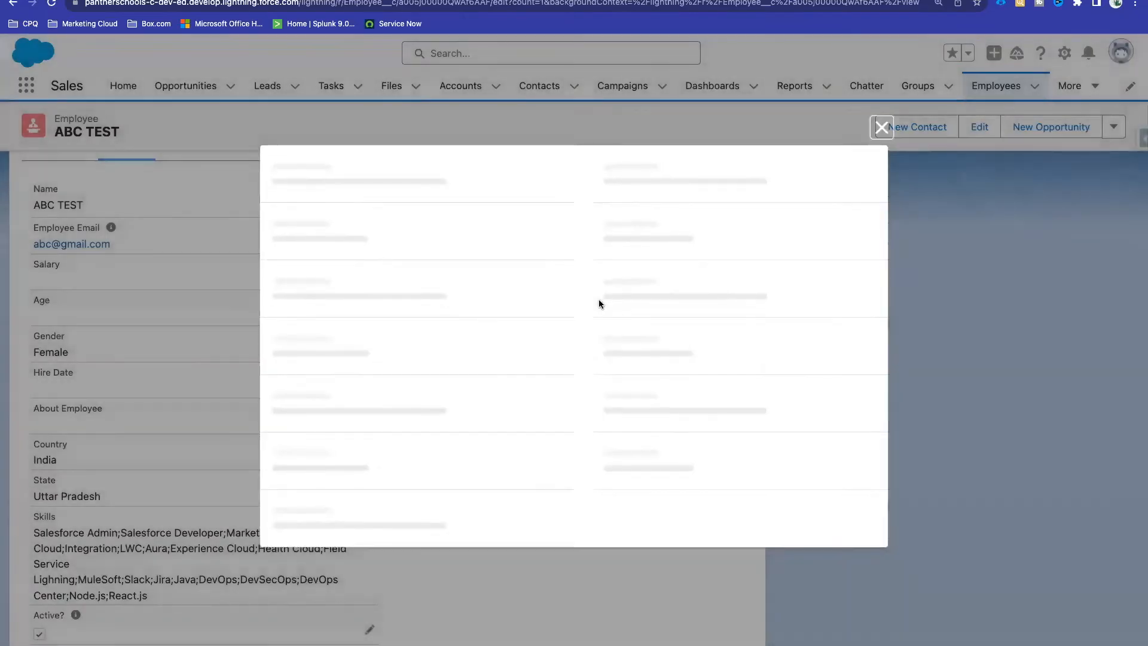
{"action": "scroll", "coordinate": [595, 346], "scroll_direction": "down", "scroll_amount": 10}
{"action": "left_click_drag", "start_coordinate": [537, 476], "coordinate": [283, 477]}
{"action": "left_click", "coordinate": [357, 495]}
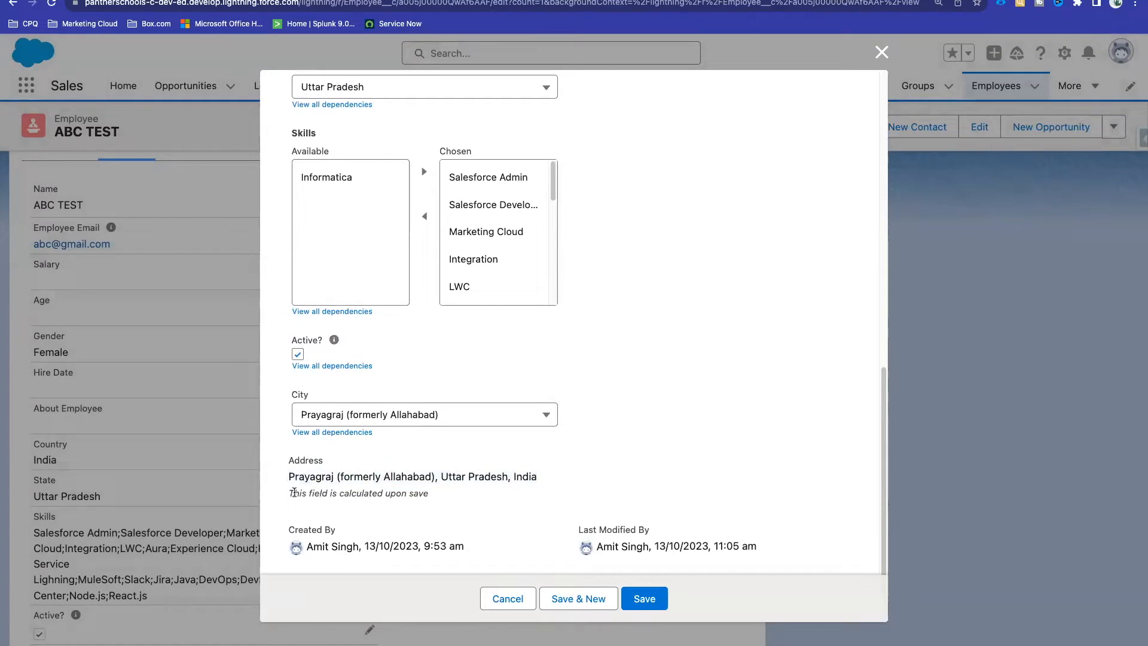
{"action": "left_click_drag", "start_coordinate": [385, 493], "coordinate": [426, 495]}
{"action": "left_click", "coordinate": [425, 495]}
Step: Change City to Gorakhpur and save the record
{"action": "left_click", "coordinate": [391, 422]}
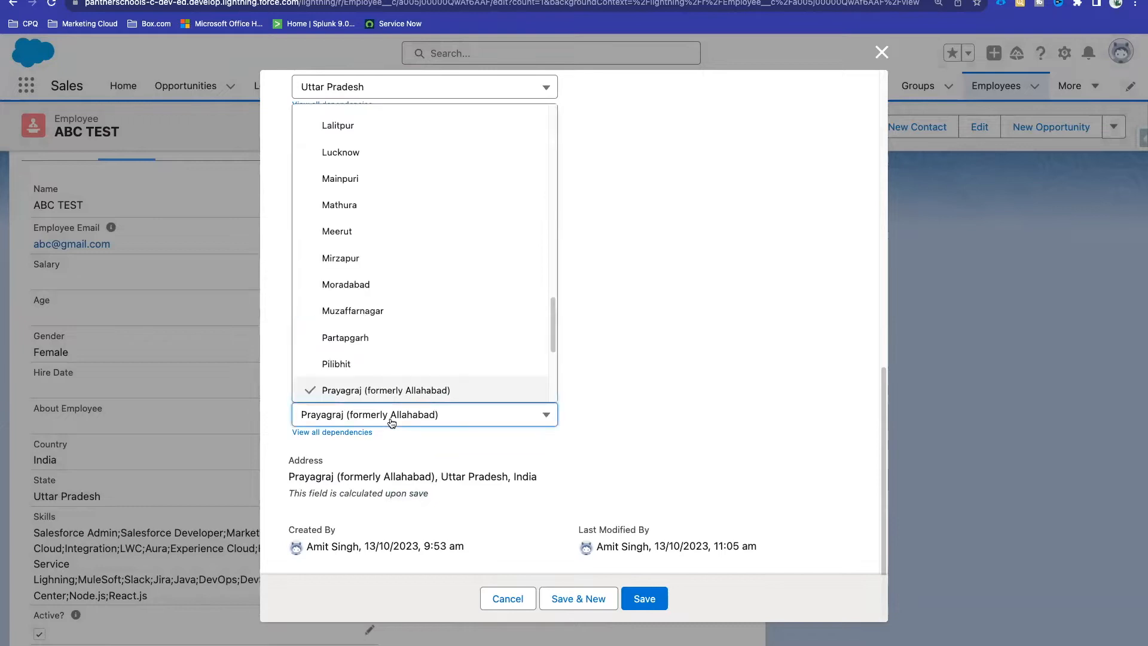
{"action": "scroll", "coordinate": [424, 367], "scroll_direction": "down", "scroll_amount": 5}
{"action": "scroll", "coordinate": [423, 367], "scroll_direction": "up", "scroll_amount": 10}
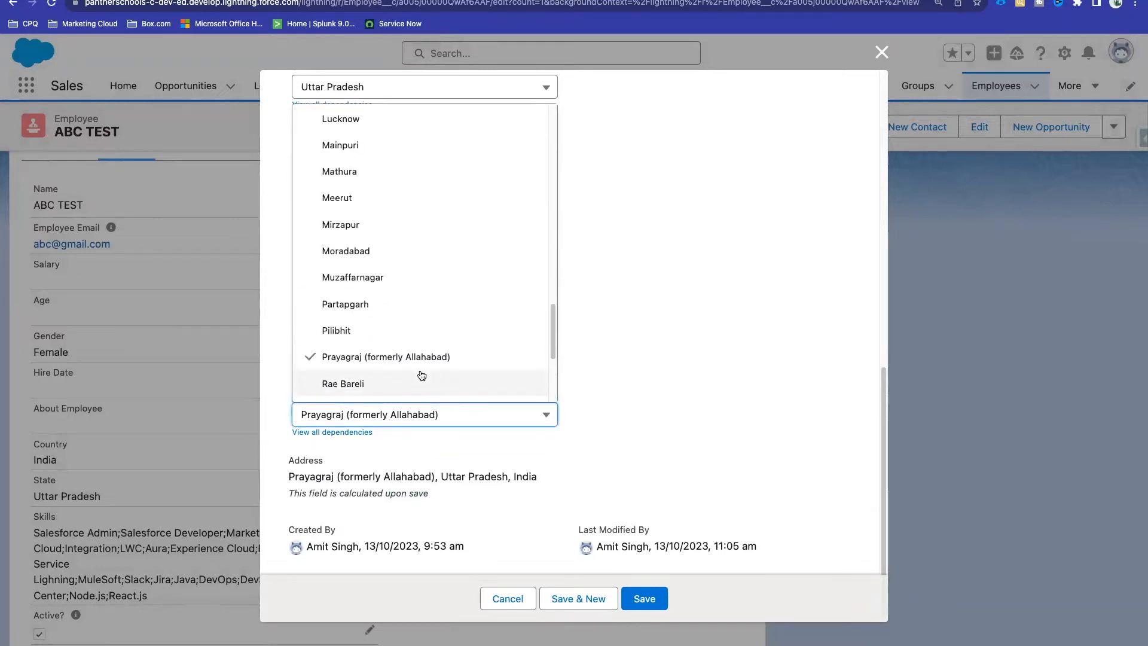
{"action": "left_click", "coordinate": [383, 207]}
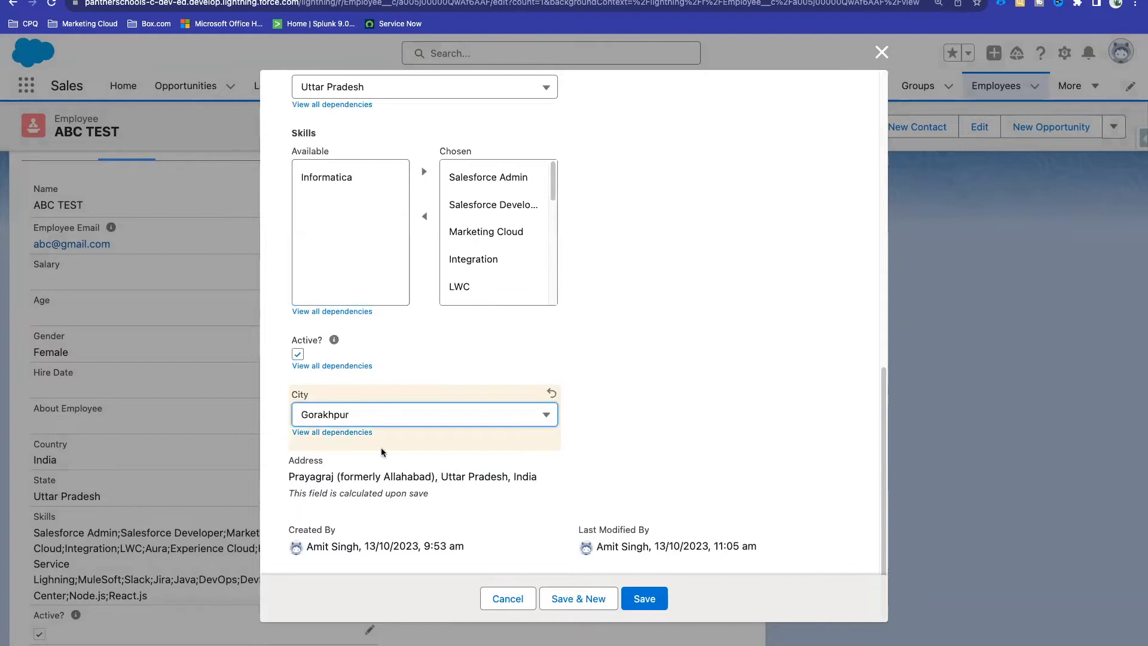
{"action": "left_click_drag", "start_coordinate": [286, 476], "coordinate": [564, 475]}
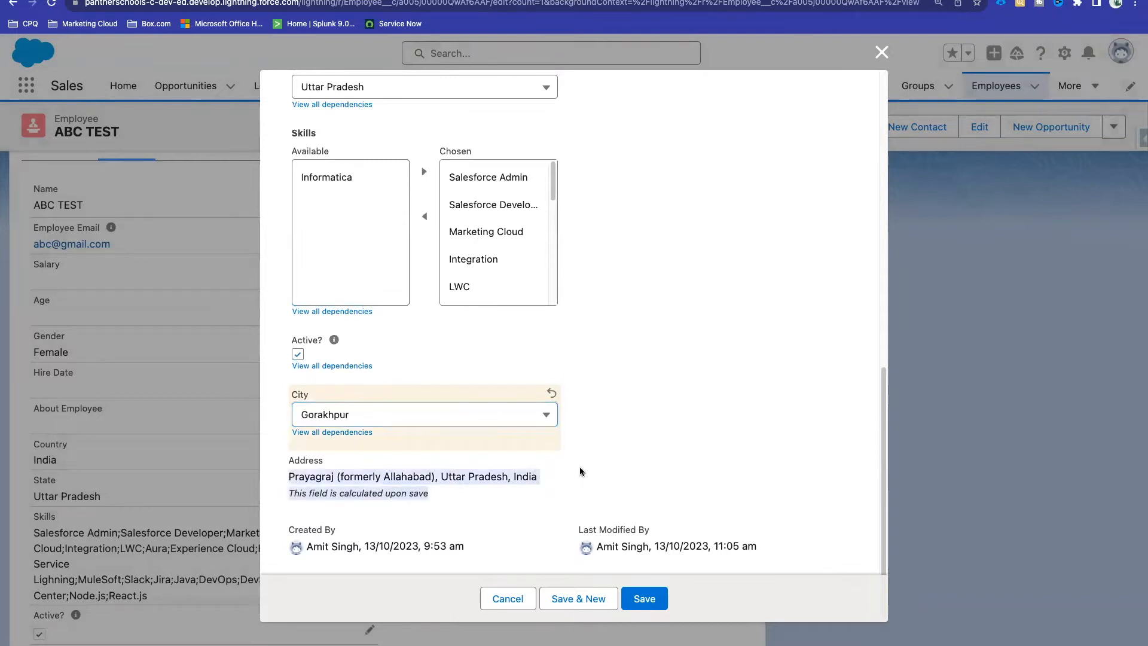
{"action": "left_click", "coordinate": [525, 473]}
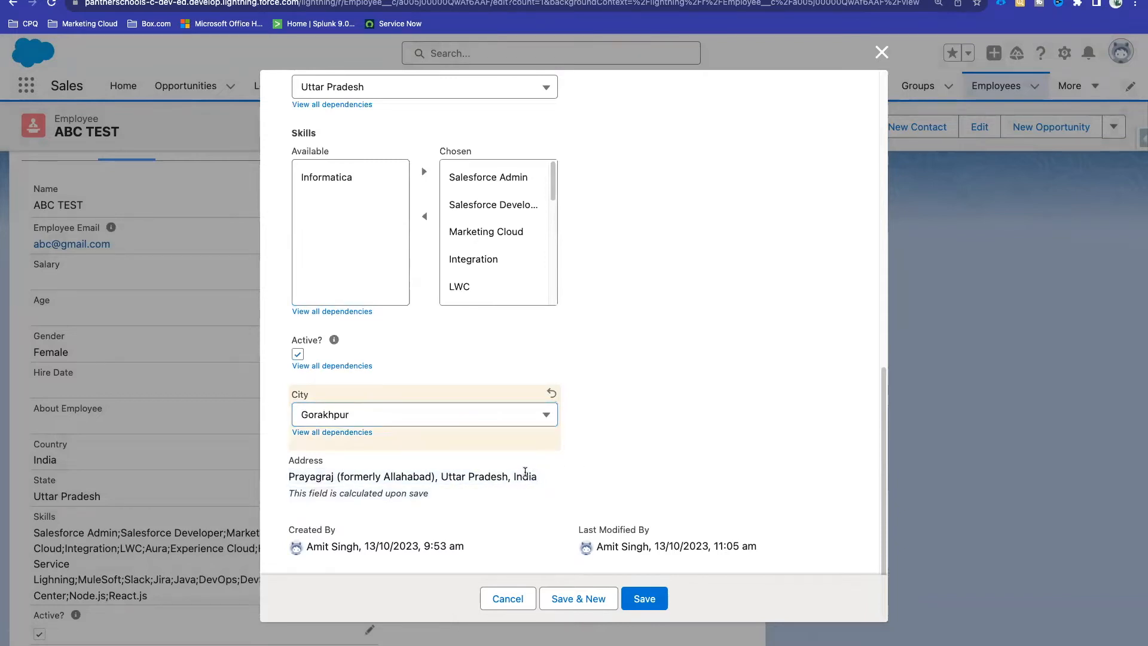
{"action": "left_click", "coordinate": [639, 600]}
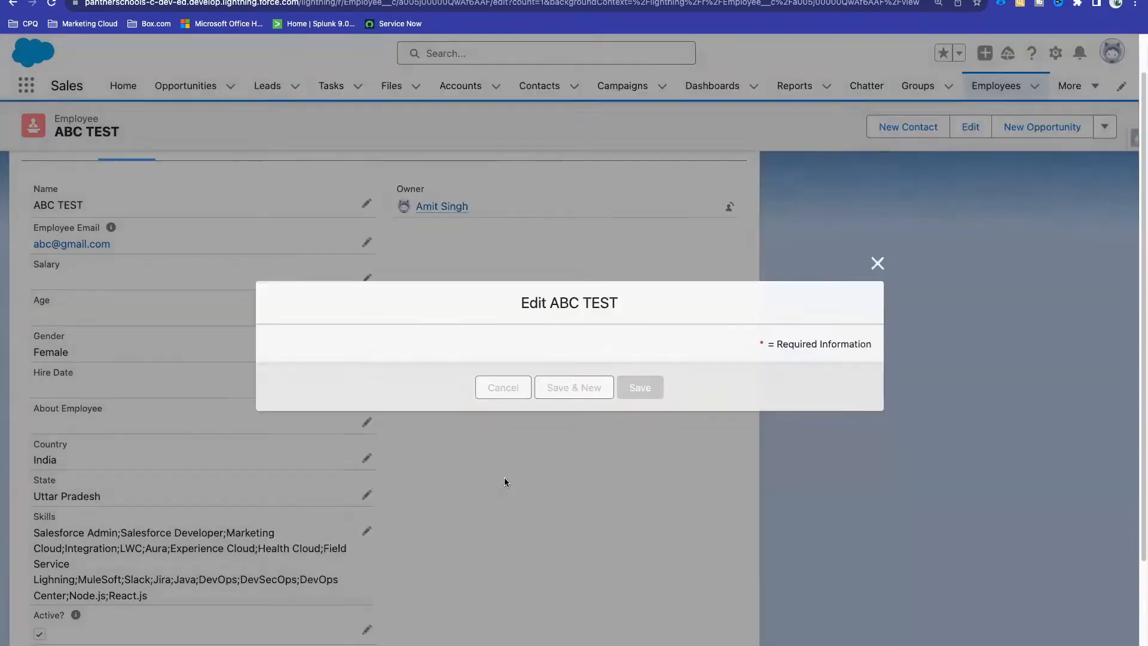
Step: Verify Address now reads Gorakhpur, Uttar Pradesh, India, then go to the Employees list
{"action": "scroll", "coordinate": [173, 545], "scroll_direction": "down", "scroll_amount": 3}
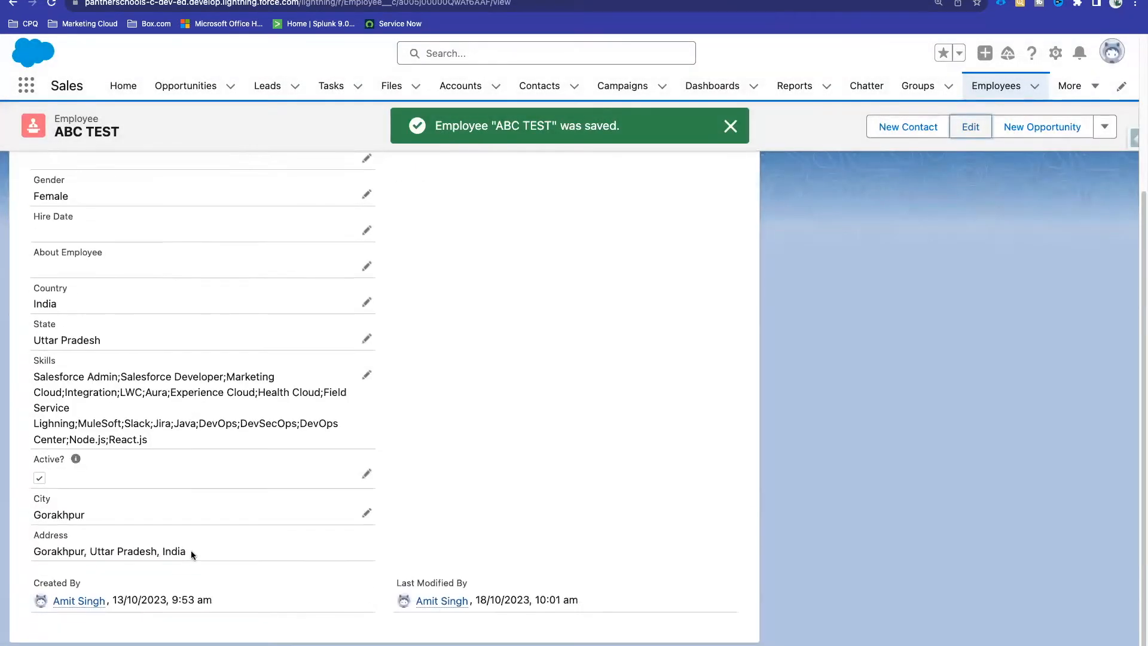
{"action": "left_click_drag", "start_coordinate": [191, 551], "coordinate": [36, 554]}
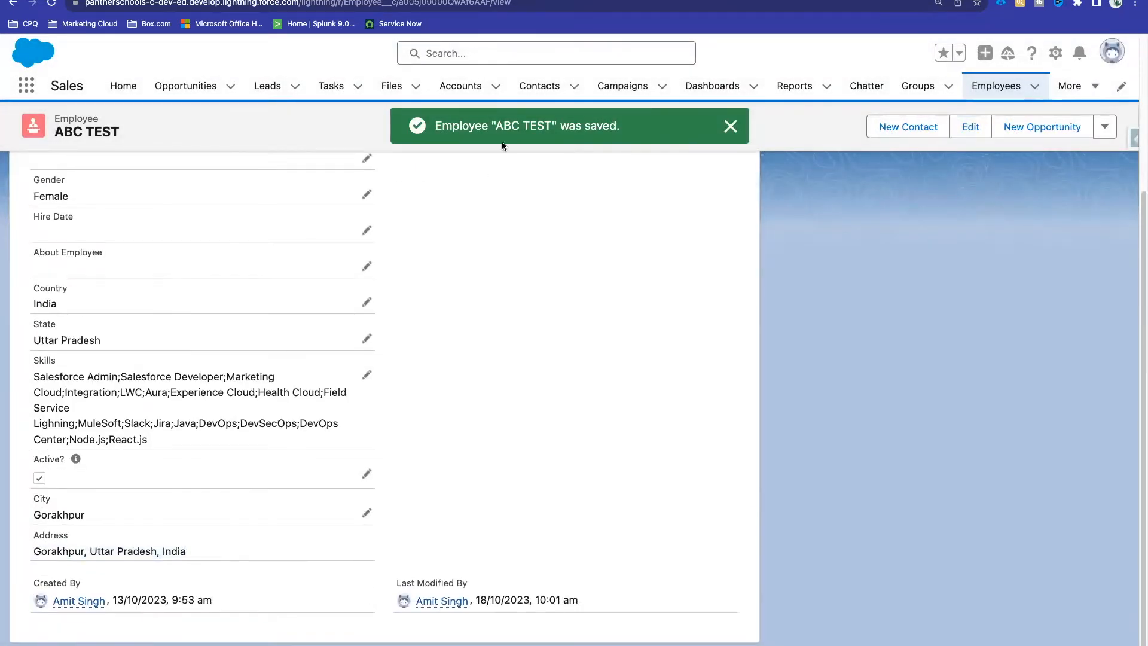
{"action": "scroll", "coordinate": [626, 149], "scroll_direction": "up", "scroll_amount": 5}
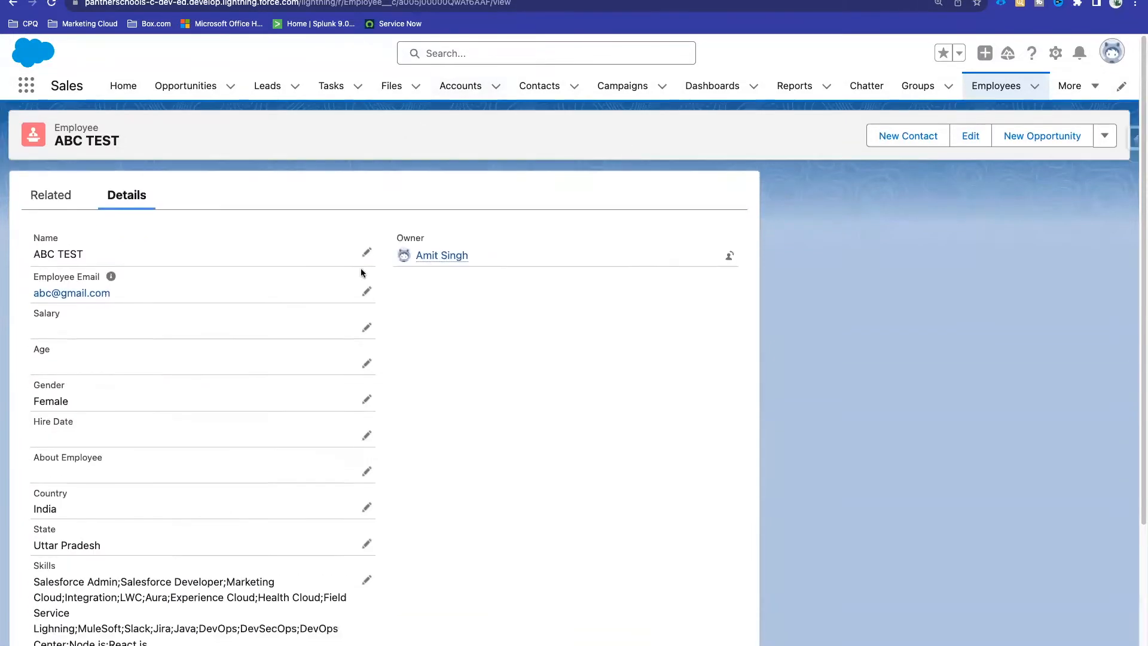
{"action": "left_click", "coordinate": [996, 86]}
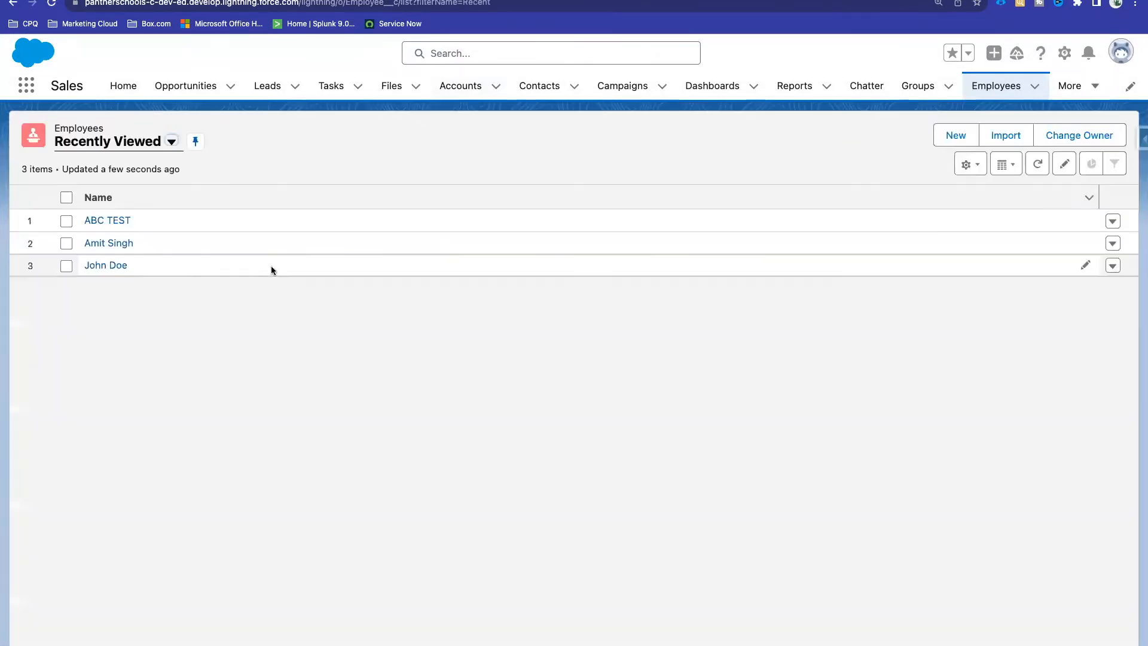
Step: Open the other recently viewed employee and view its comma-only Address
{"action": "left_click", "coordinate": [102, 264]}
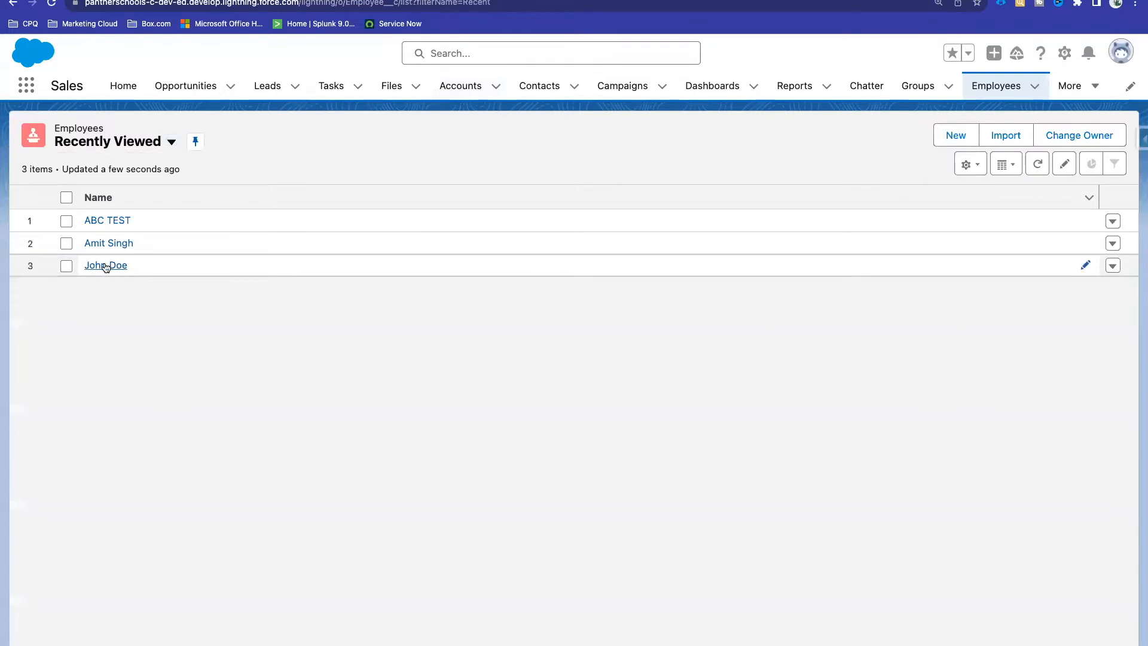
{"action": "scroll", "coordinate": [281, 300], "scroll_direction": "down", "scroll_amount": 10}
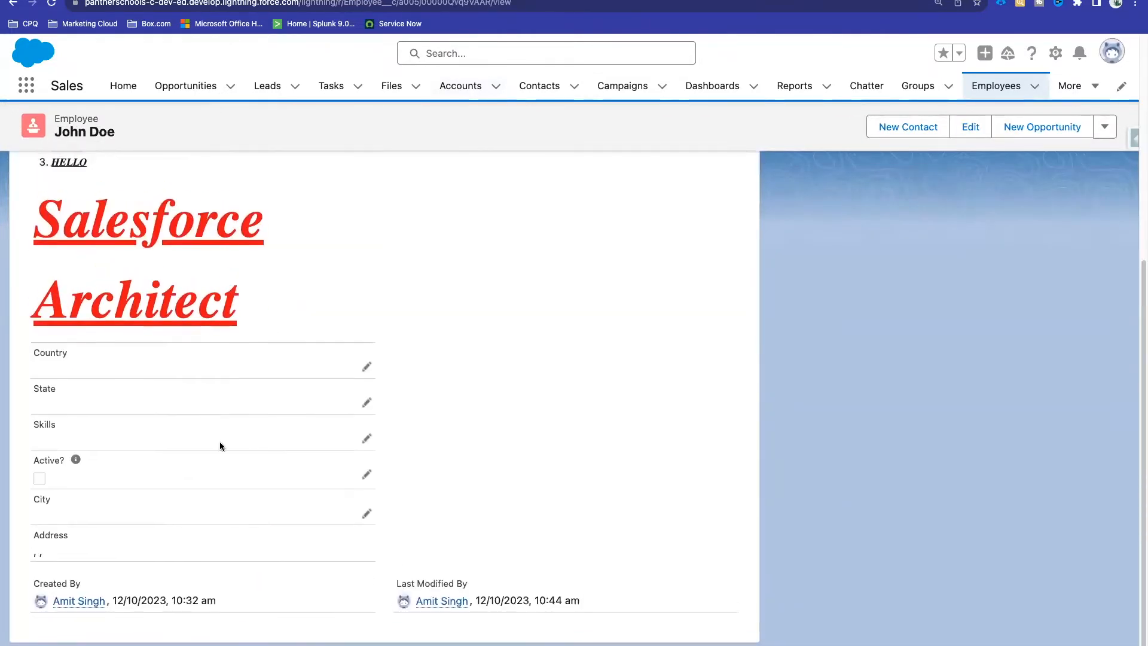
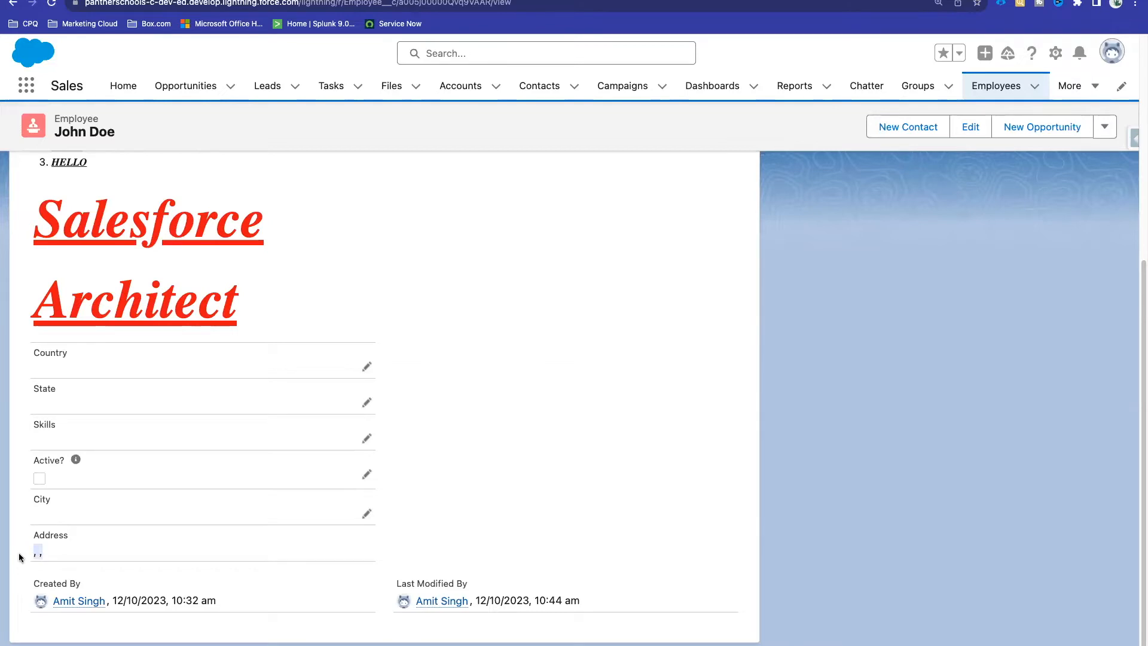
Step: Try setting the employee record's Country to India, then cancel the edit without saving
{"action": "left_click", "coordinate": [46, 555]}
{"action": "left_click_drag", "start_coordinate": [22, 555], "coordinate": [13, 555]}
{"action": "left_click", "coordinate": [368, 518]}
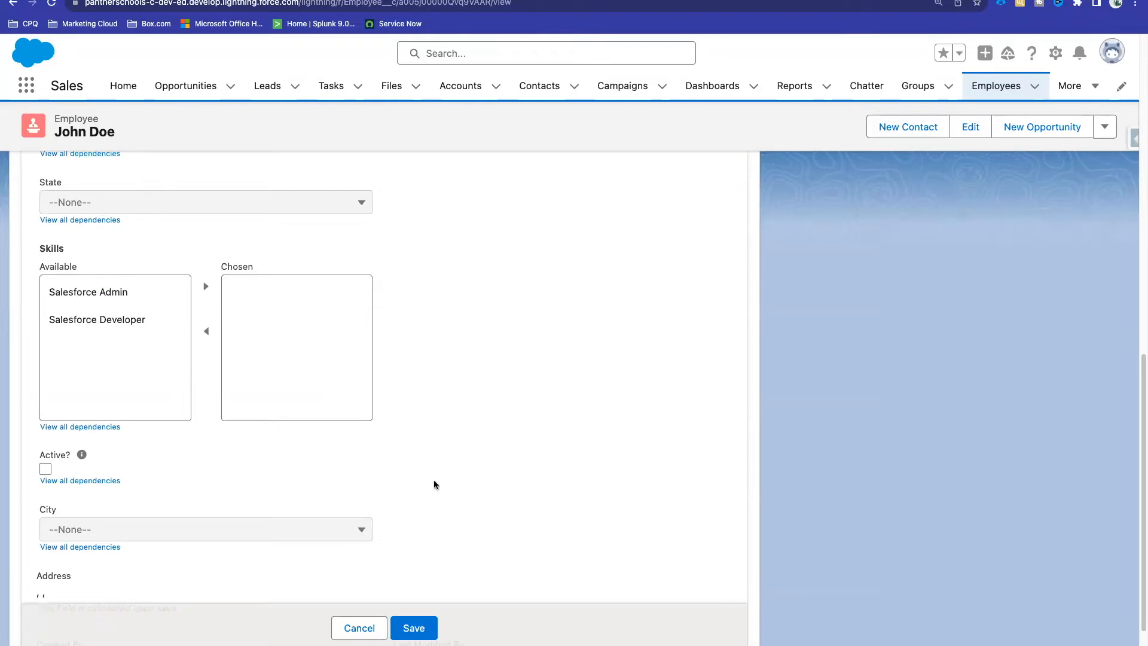
{"action": "scroll", "coordinate": [434, 484], "scroll_direction": "down", "scroll_amount": 4}
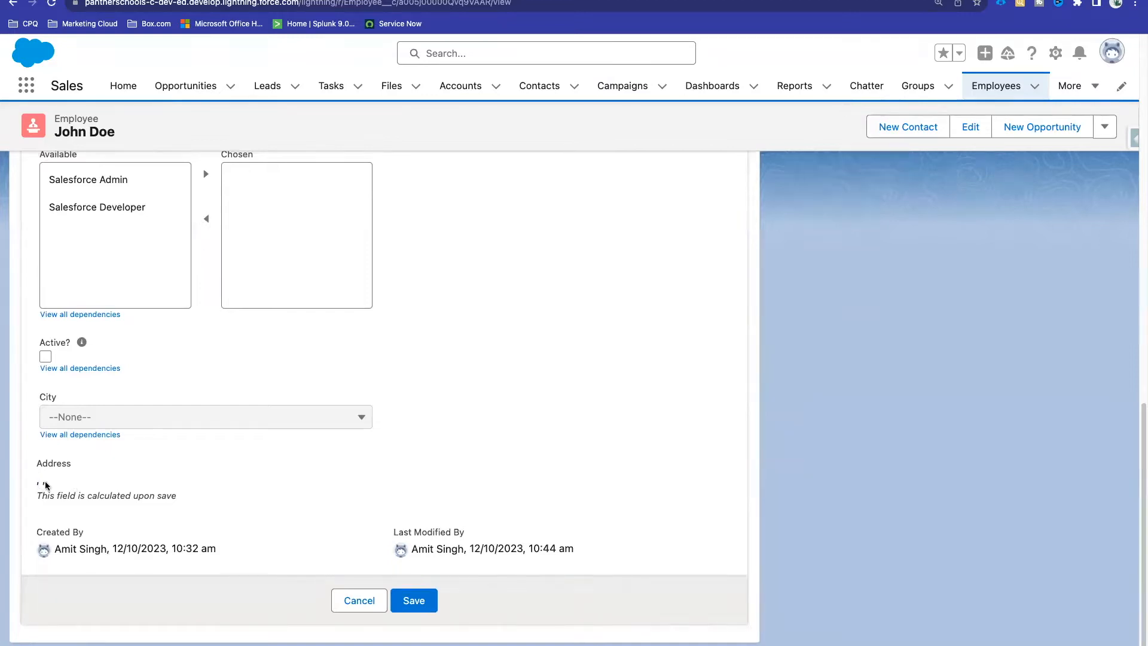
{"action": "scroll", "coordinate": [63, 321], "scroll_direction": "up", "scroll_amount": 3}
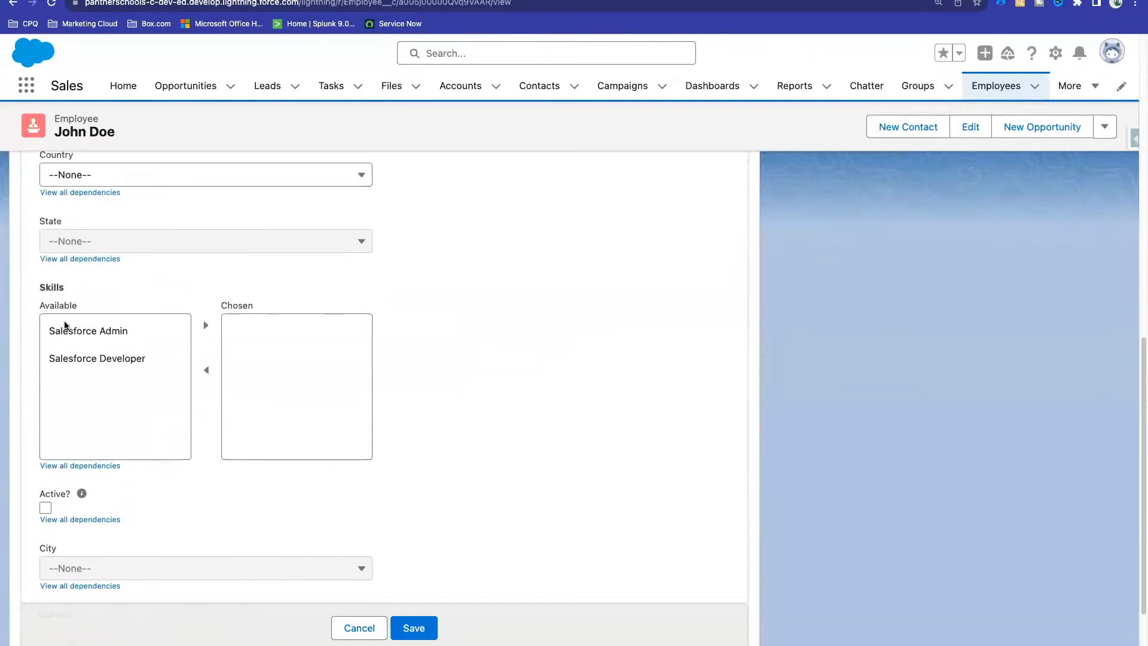
{"action": "scroll", "coordinate": [68, 238], "scroll_direction": "down", "scroll_amount": 2}
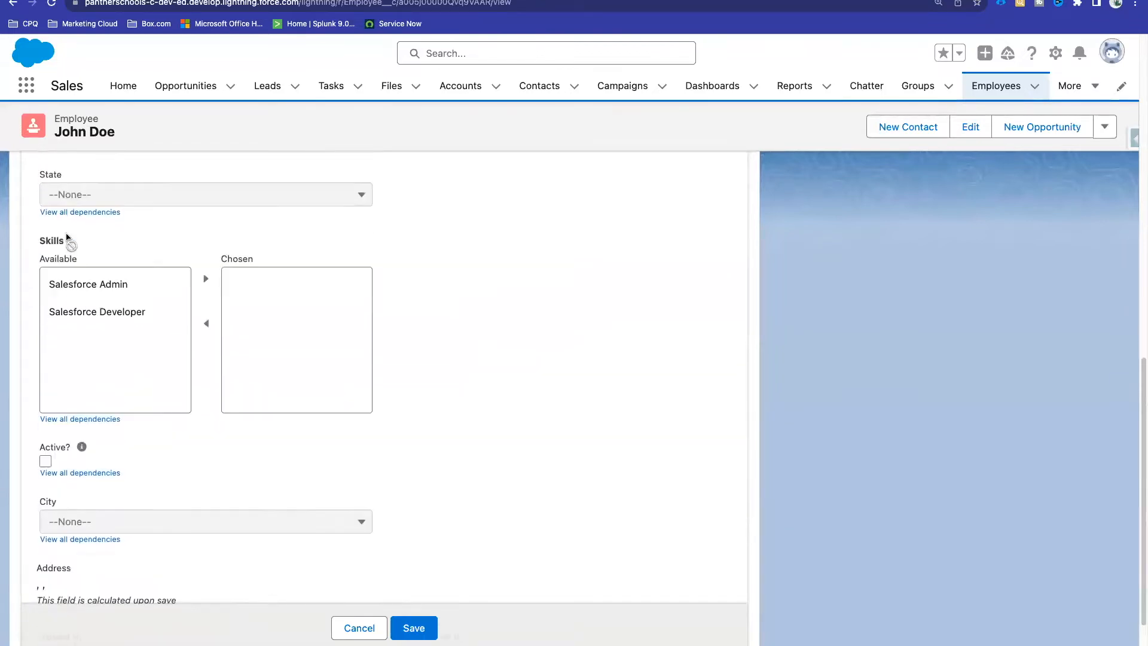
{"action": "scroll", "coordinate": [67, 238], "scroll_direction": "down", "scroll_amount": 2}
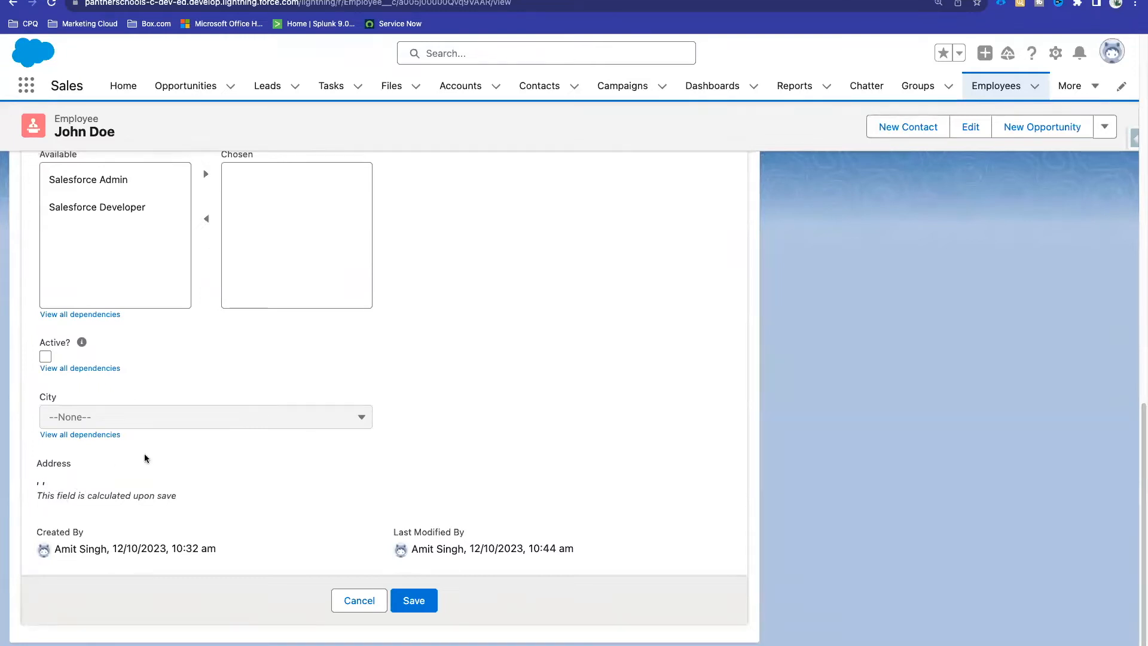
{"action": "scroll", "coordinate": [145, 458], "scroll_direction": "up", "scroll_amount": 4}
{"action": "left_click", "coordinate": [119, 217]}
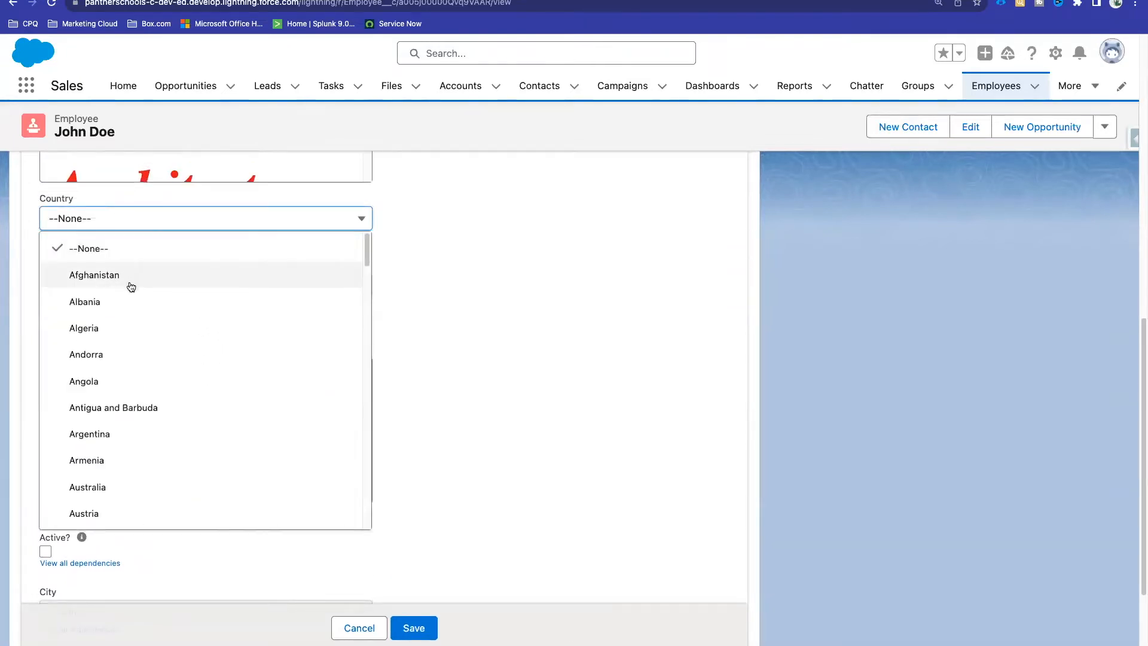
{"action": "scroll", "coordinate": [149, 356], "scroll_direction": "down", "scroll_amount": 15}
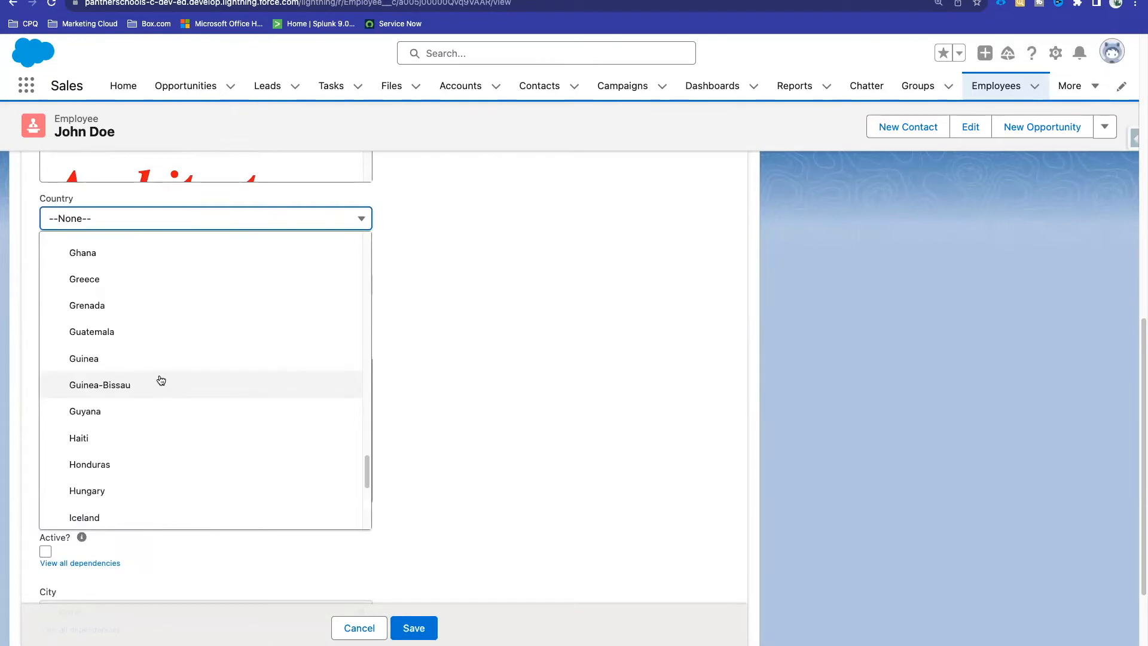
{"action": "scroll", "coordinate": [144, 310], "scroll_direction": "down", "scroll_amount": 3}
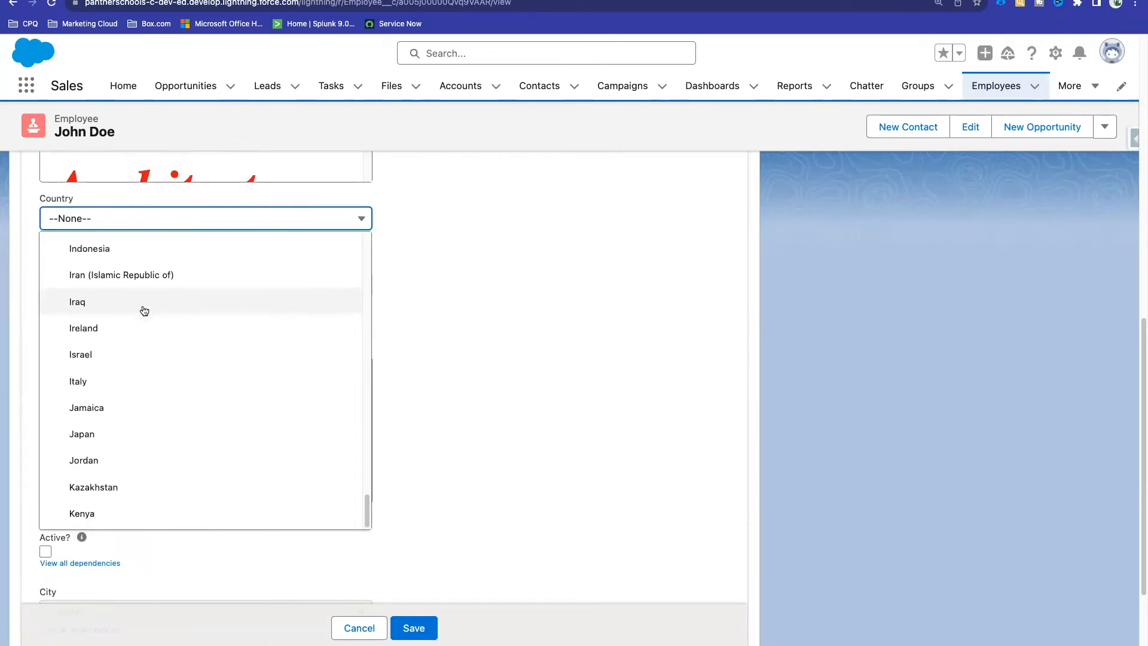
{"action": "scroll", "coordinate": [132, 404], "scroll_direction": "down", "scroll_amount": 2}
{"action": "scroll", "coordinate": [132, 405], "scroll_direction": "up", "scroll_amount": 6}
{"action": "left_click", "coordinate": [92, 356]}
{"action": "scroll", "coordinate": [456, 322], "scroll_direction": "down", "scroll_amount": 3}
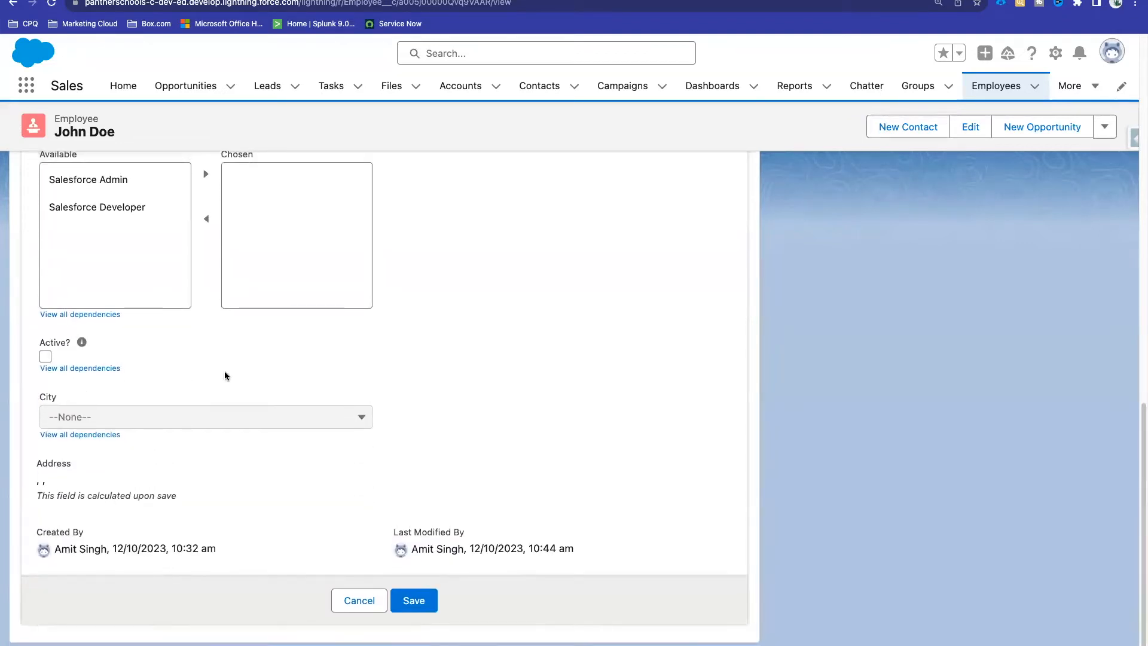
{"action": "scroll", "coordinate": [224, 375], "scroll_direction": "up", "scroll_amount": 2}
{"action": "scroll", "coordinate": [225, 375], "scroll_direction": "down", "scroll_amount": 2}
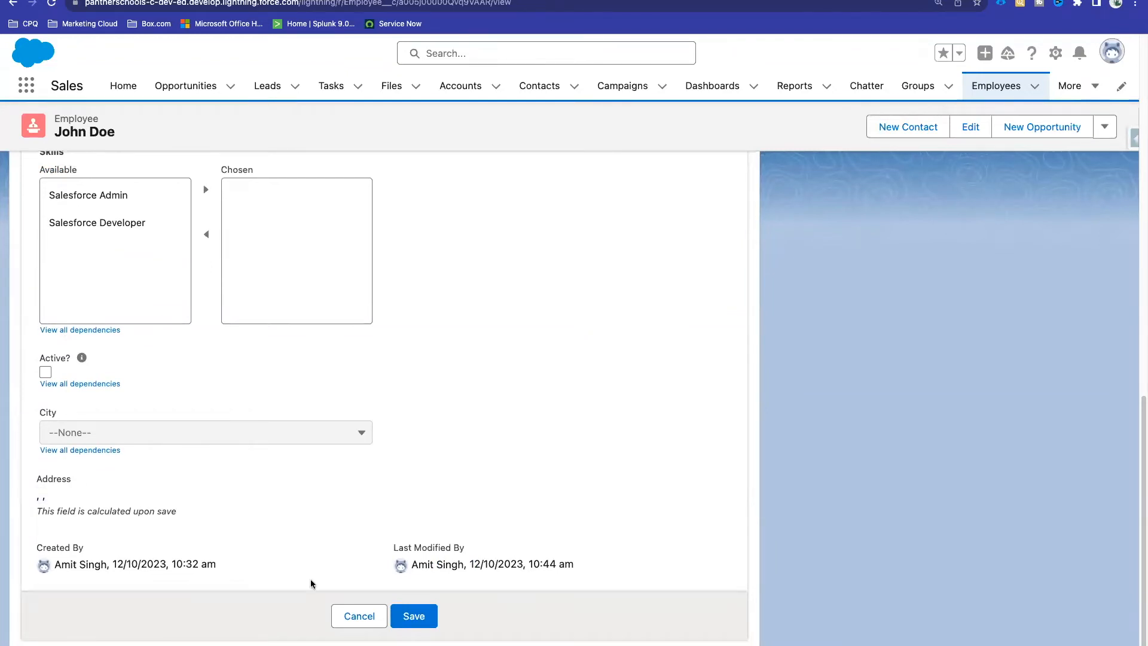
{"action": "left_click", "coordinate": [344, 616]}
{"action": "scroll", "coordinate": [439, 468], "scroll_direction": "up", "scroll_amount": 6}
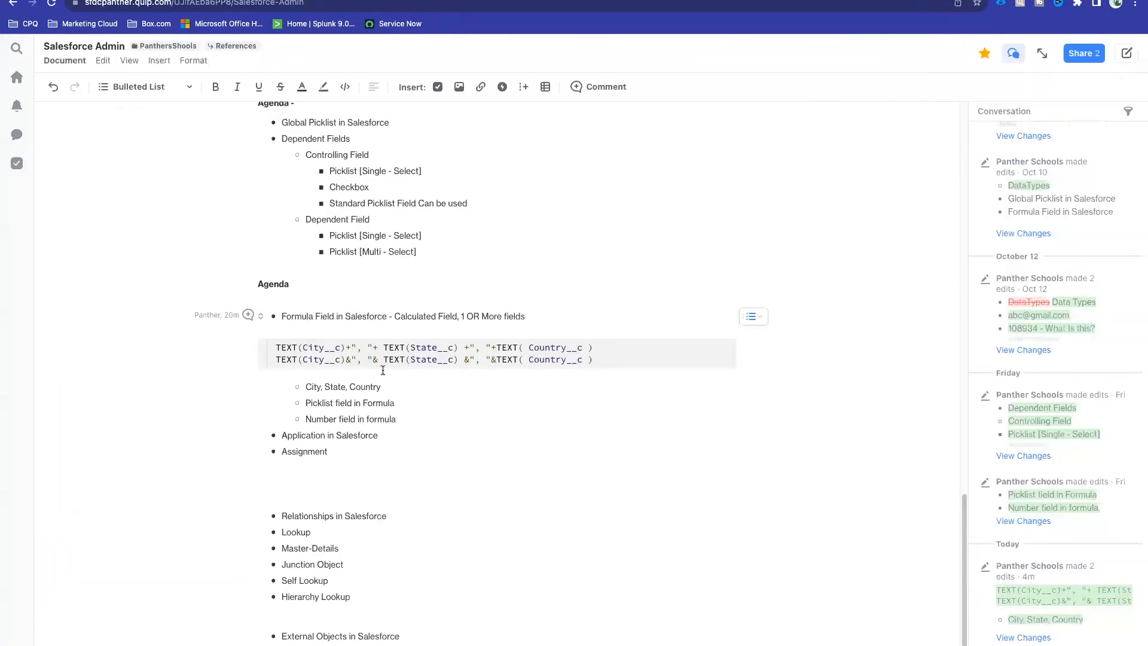
Step: In the Quip code block, write the City check IF(TEXT(City__c) NOT NULL
{"action": "left_click", "coordinate": [611, 361]}
{"action": "key", "text": "Return"}
{"action": "key", "text": "Return"}
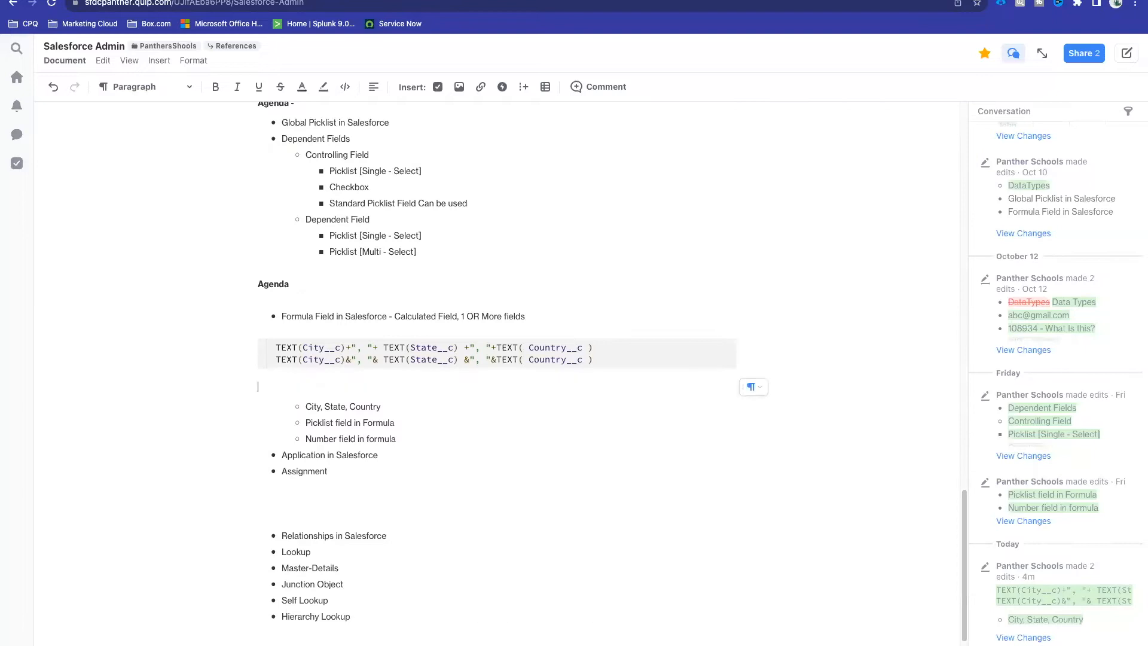
{"action": "key", "text": "BackSpace"}
{"action": "key", "text": "Return"}
{"action": "key", "text": "Return"}
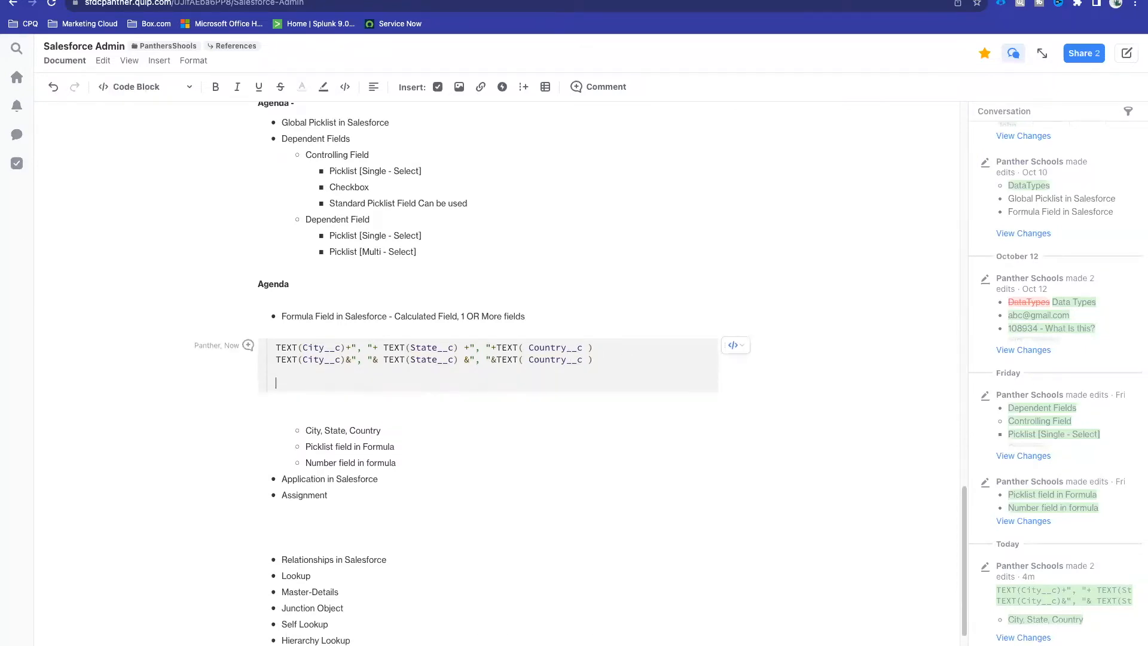
{"action": "key", "text": "Return"}
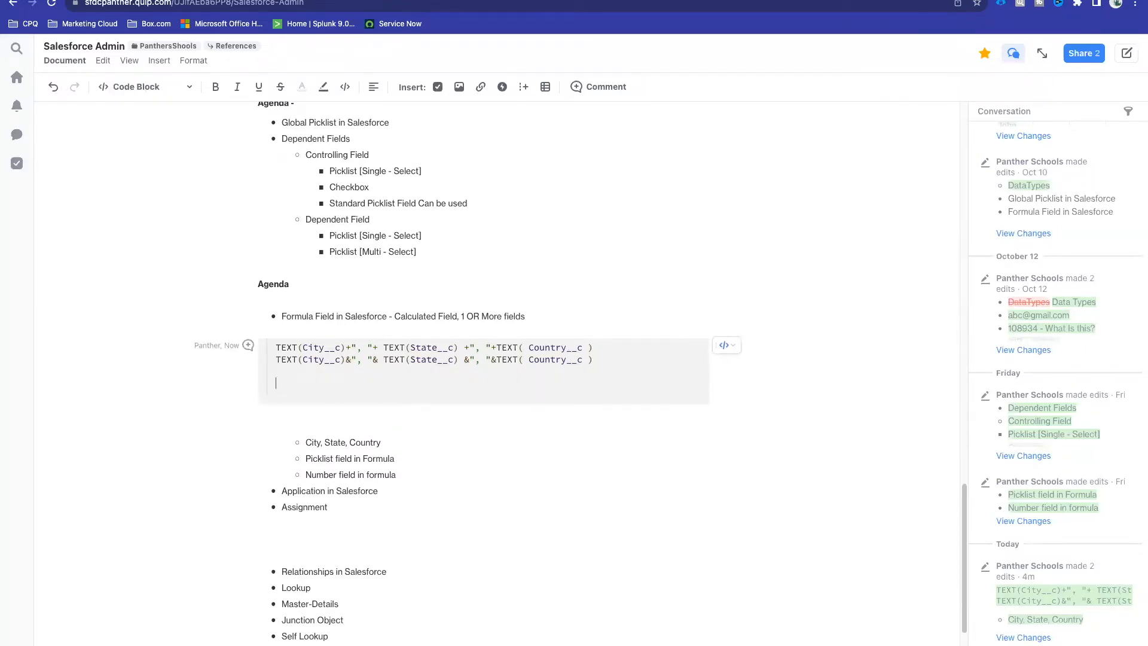
{"action": "type", "text": "IF("}
{"action": "left_click_drag", "start_coordinate": [275, 344], "coordinate": [345, 344]}
{"action": "key", "text": "ctrl+c"}
{"action": "left_click", "coordinate": [297, 383]}
{"action": "key", "text": "ctrl+v"}
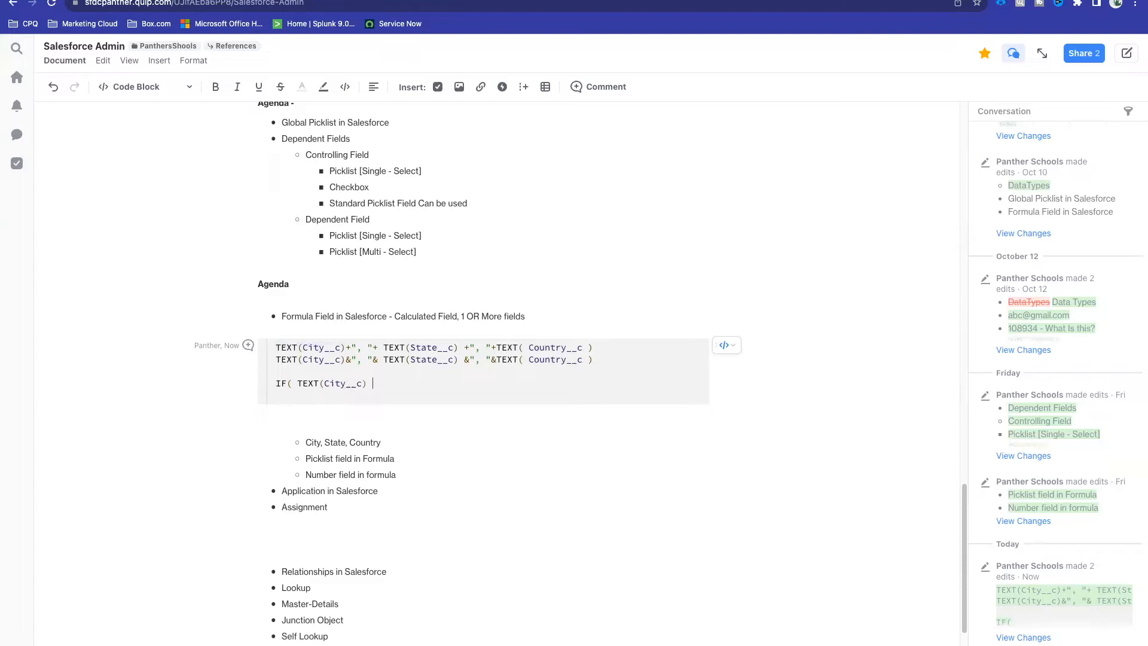
{"action": "type", "text": "NOT NULL"}
Step: Below the City check, add TEXT(City__c) followed by the comma separator
{"action": "key", "text": "Return"}
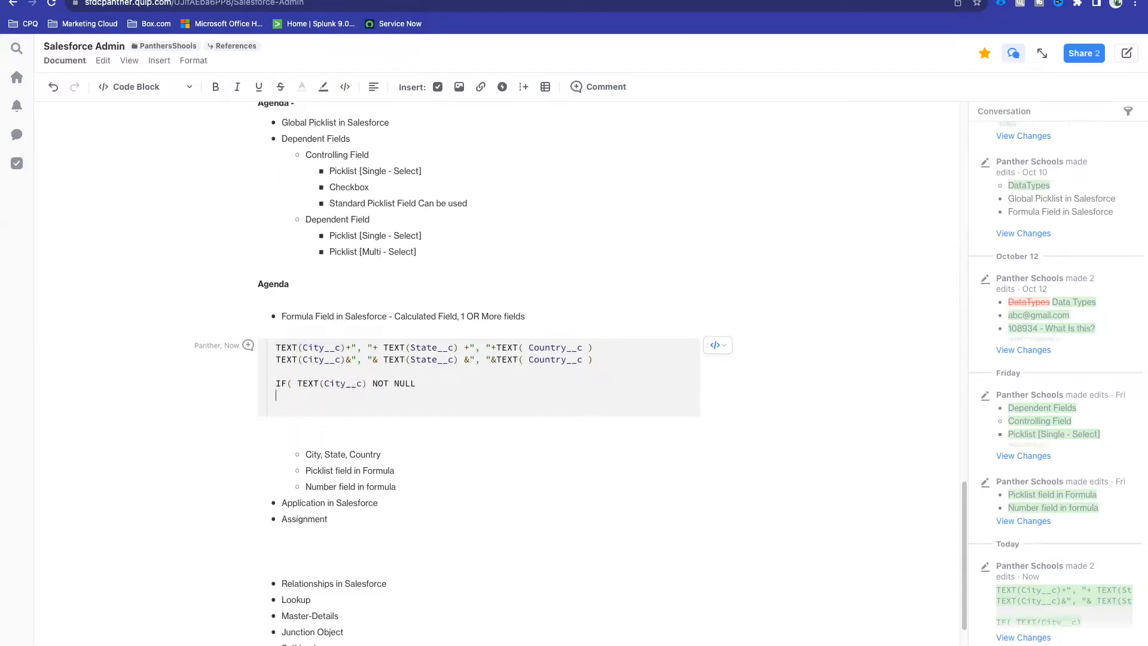
{"action": "key", "text": "ctrl+v"}
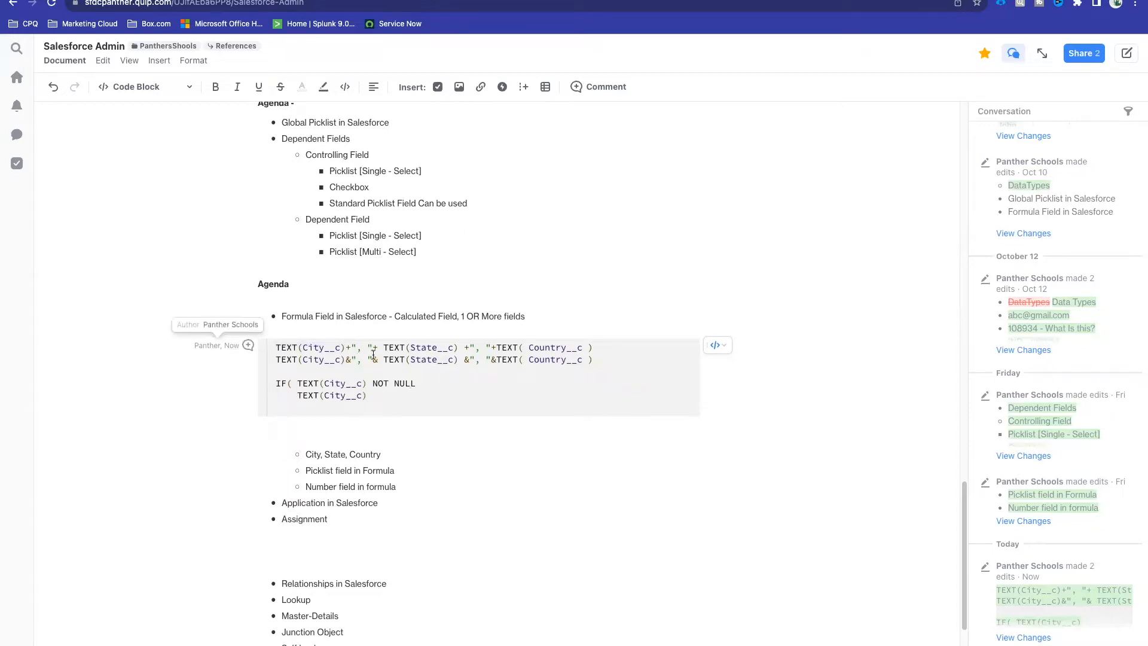
{"action": "left_click_drag", "start_coordinate": [362, 344], "coordinate": [379, 344]}
{"action": "key", "text": "ctrl+c"}
{"action": "left_click", "coordinate": [368, 395]}
{"action": "key", "text": "ctrl+v"}
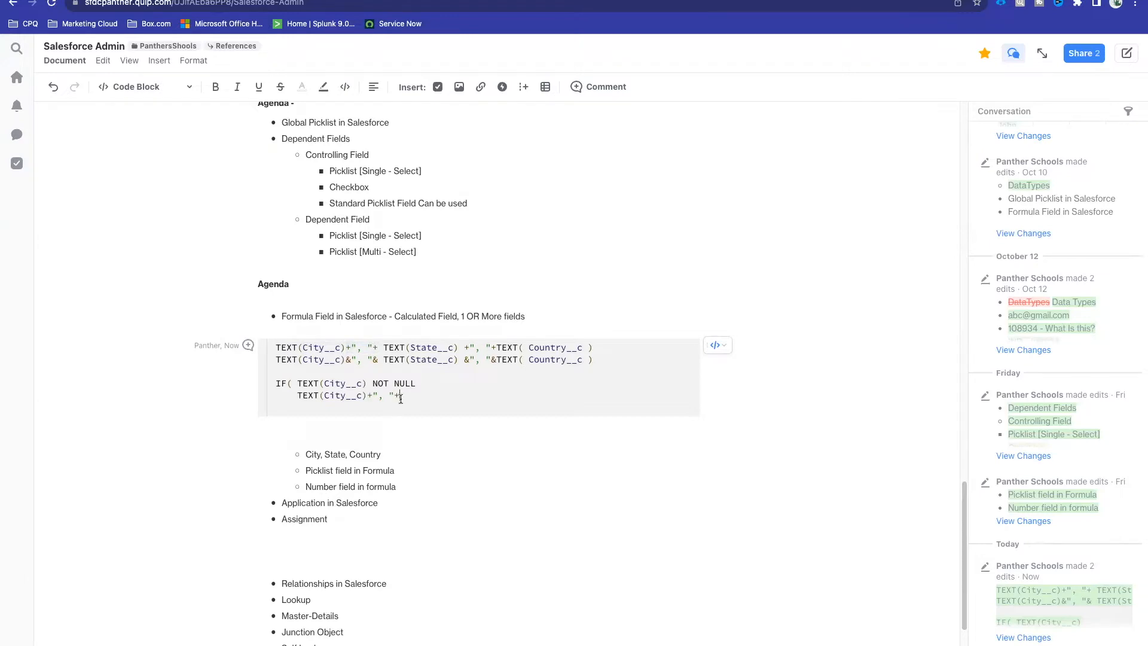
{"action": "key", "text": "Return"}
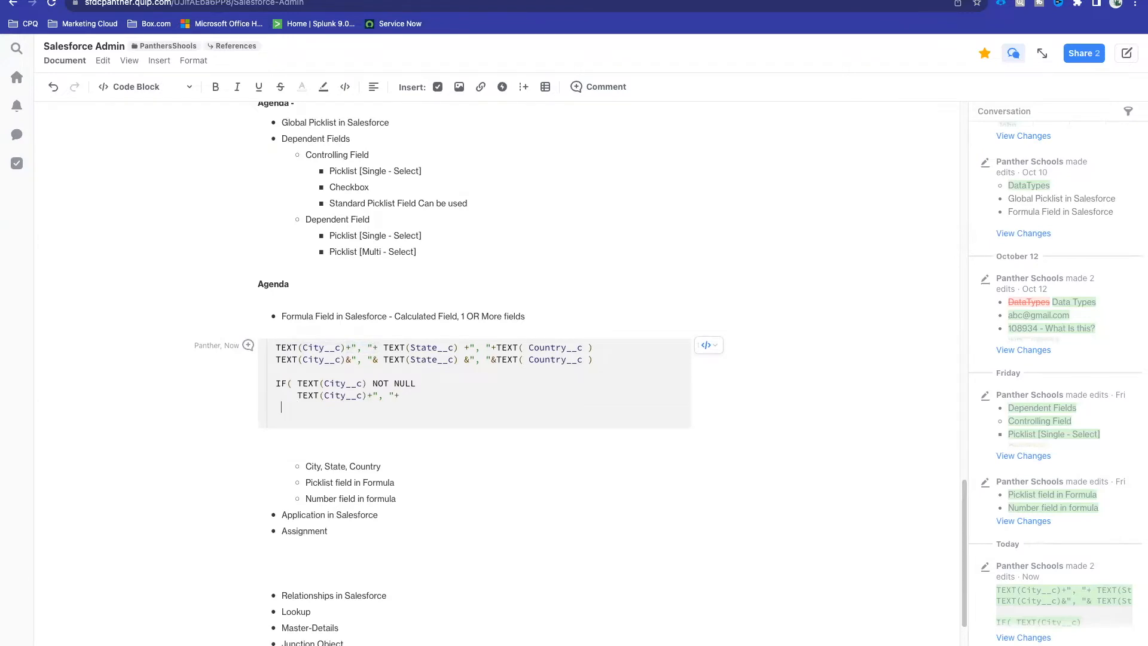
Step: Add the State check IF(TEXT(State__c) NOT NULL with TEXT(State__c) and its separator below
{"action": "type", "text": "IF"}
{"action": "left_click_drag", "start_coordinate": [384, 347], "coordinate": [459, 345]}
{"action": "left_click", "coordinate": [311, 405]}
{"action": "type", "text": "("}
{"action": "key", "text": "ctrl+v"}
{"action": "type", "text": "NOT NUL"}
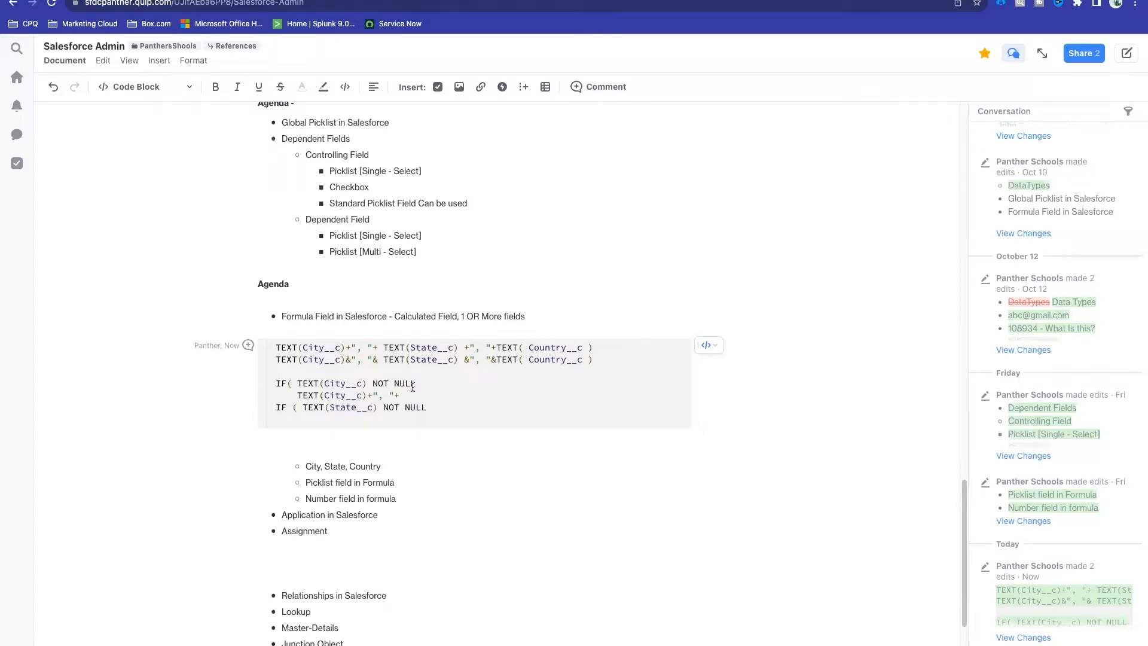
{"action": "left_click_drag", "start_coordinate": [381, 345], "coordinate": [493, 345]}
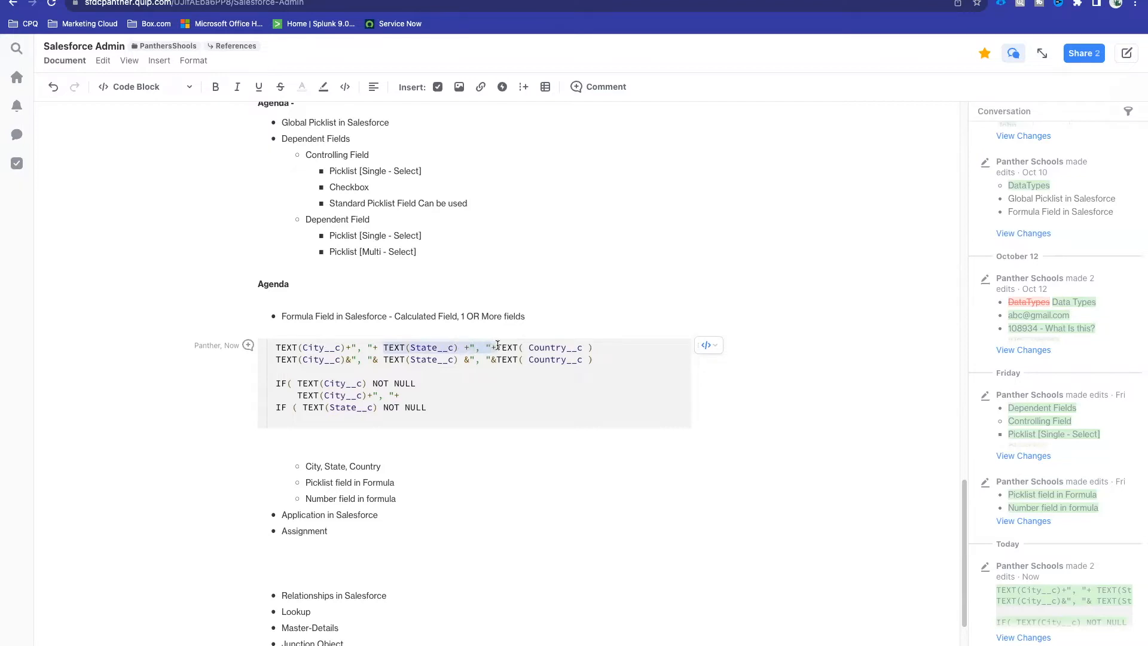
{"action": "left_click", "coordinate": [443, 408]}
{"action": "key", "text": "Return"}
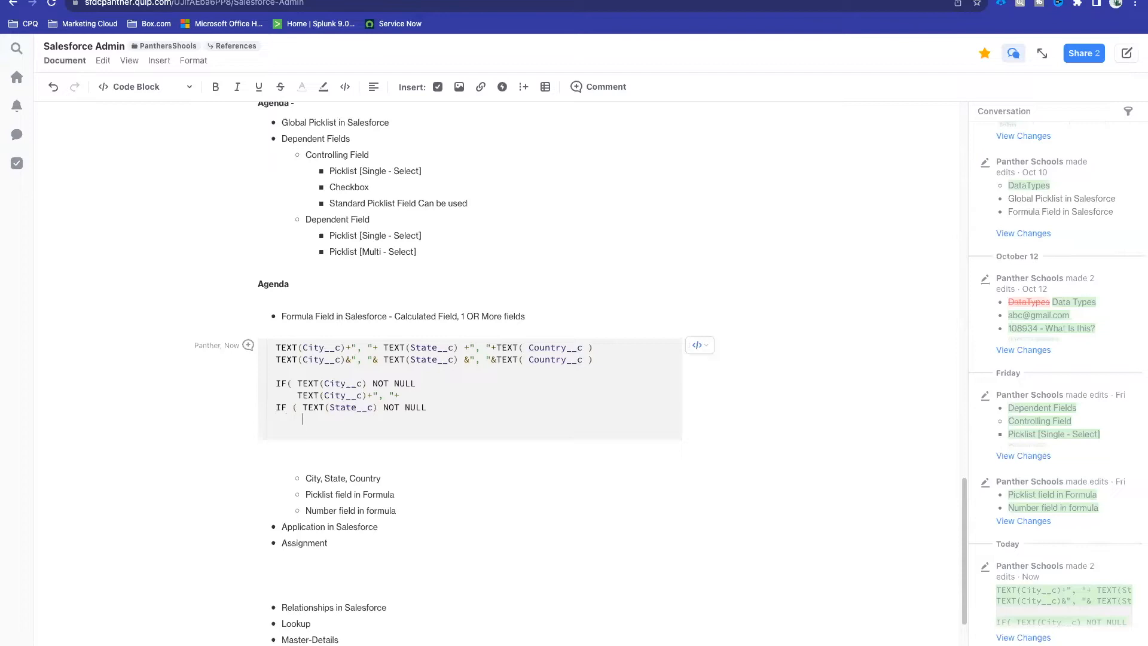
{"action": "key", "text": "ctrl+v"}
{"action": "key", "text": "Return"}
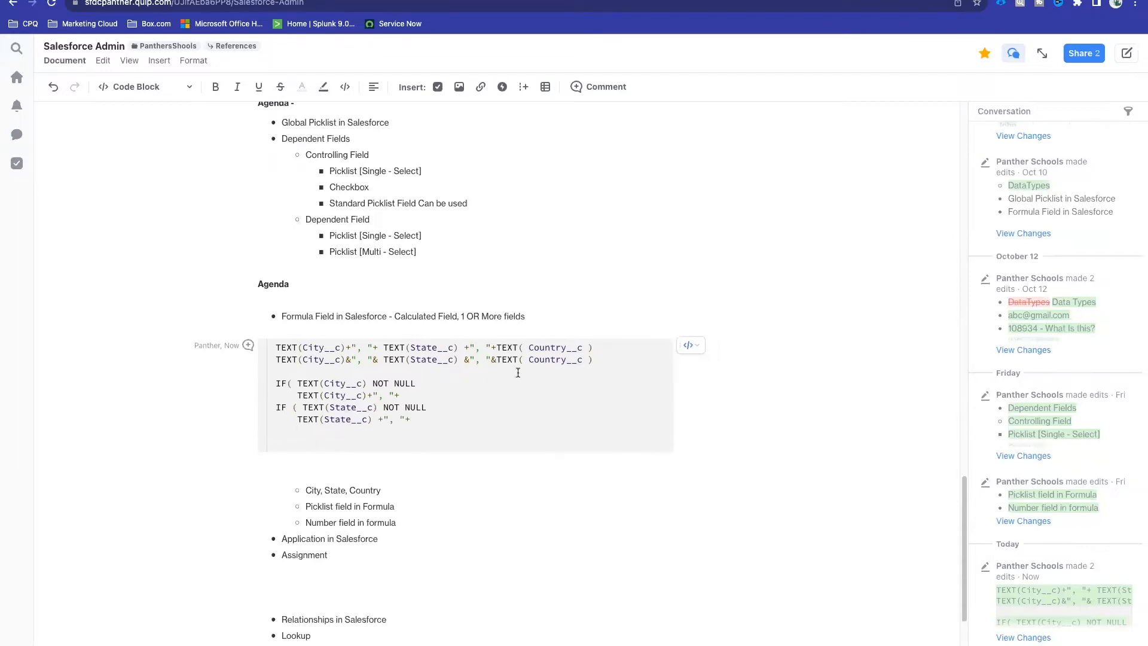
Step: Add the Country check IF(TEXT( Country__c ) NOT NULL with TEXT( Country__c ) indented below
{"action": "left_click_drag", "start_coordinate": [498, 347], "coordinate": [597, 346]}
{"action": "left_click", "coordinate": [420, 417]}
{"action": "left_click", "coordinate": [310, 431]}
{"action": "key", "text": "Return"}
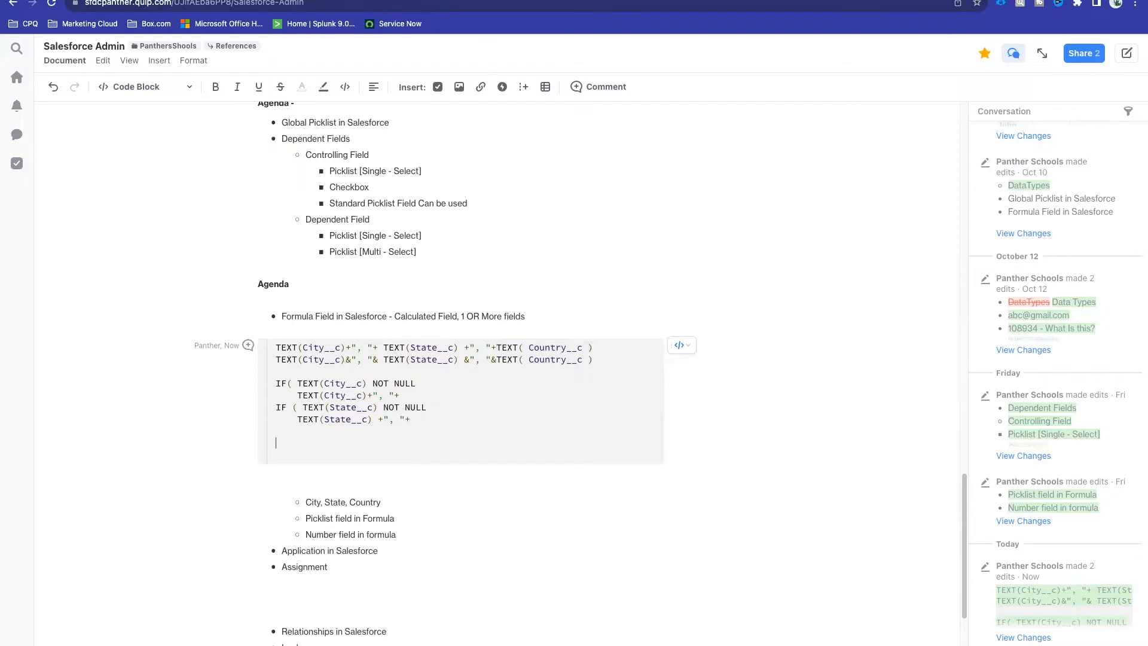
{"action": "type", "text": "IF("}
{"action": "key", "text": "ctrl+v"}
{"action": "type", "text": "NOT NUL"}
{"action": "key", "text": "BackSpace"}
{"action": "key", "text": "BackSpace"}
{"action": "key", "text": "BackSpace"}
{"action": "type", "text": "NULL"}
{"action": "key", "text": "Return"}
{"action": "key", "text": "Tab"}
{"action": "key", "text": "ctrl+v"}
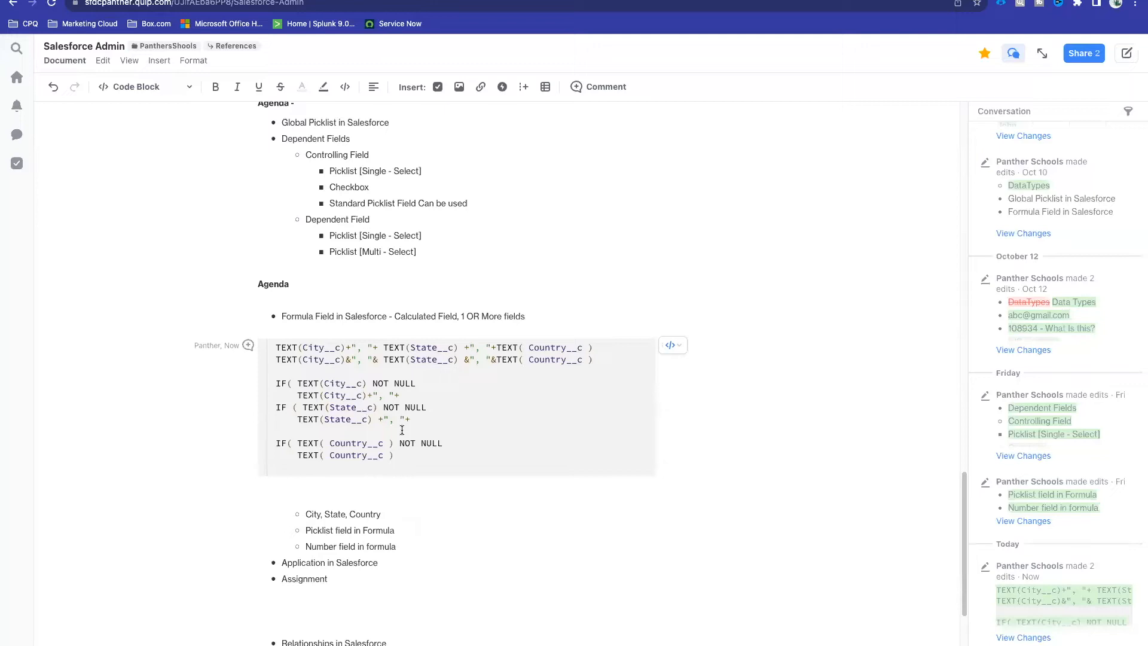
{"action": "left_click_drag", "start_coordinate": [402, 454], "coordinate": [270, 375]}
{"action": "left_click", "coordinate": [323, 387]}
{"action": "left_click_drag", "start_coordinate": [406, 454], "coordinate": [271, 389]}
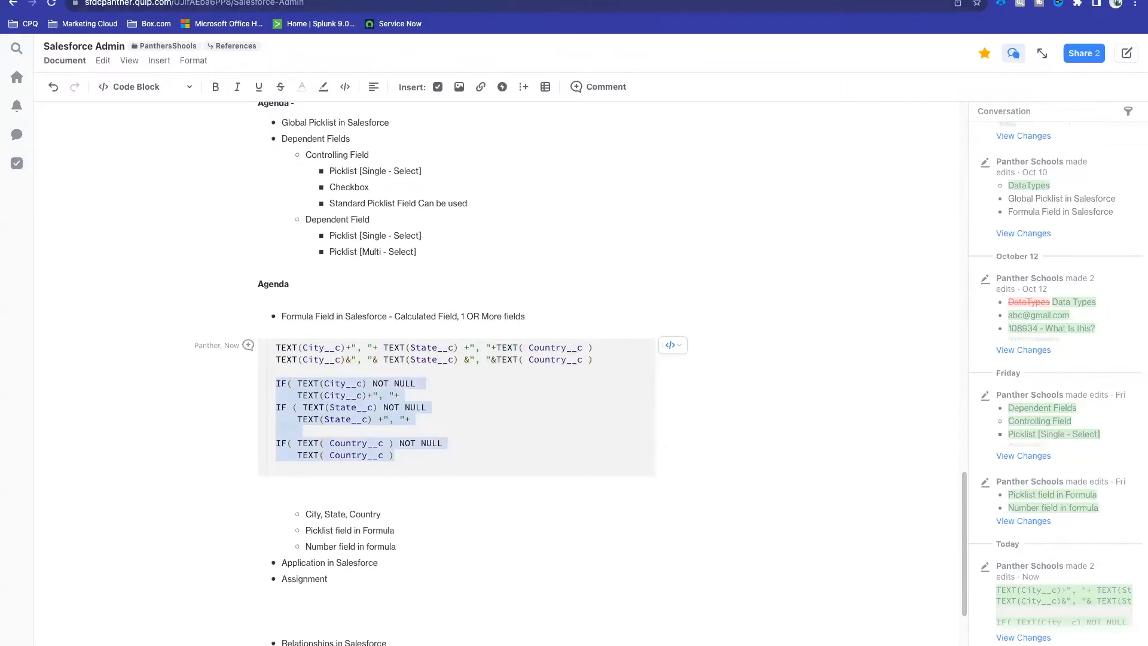
Step: Back in Salesforce, open the Employee object's Address formula field for editing
{"action": "left_click", "coordinate": [490, 1]}
{"action": "left_click_drag", "start_coordinate": [455, 340], "coordinate": [365, 339]}
{"action": "left_click", "coordinate": [1111, 341]}
{"action": "left_click", "coordinate": [1076, 374]}
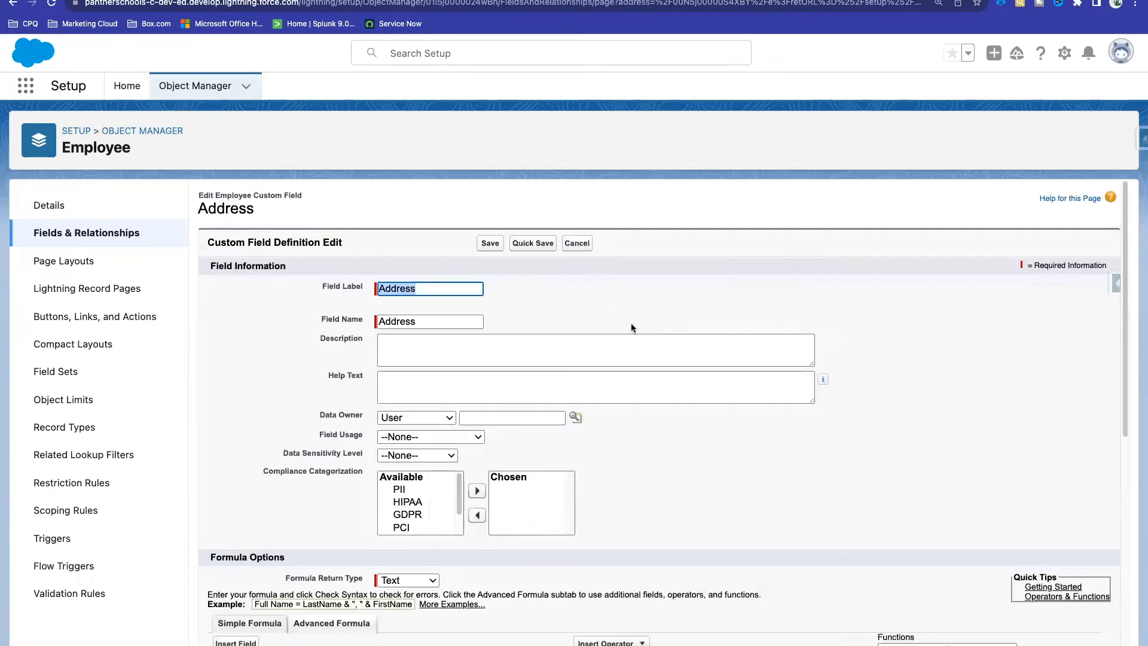
{"action": "scroll", "coordinate": [630, 322], "scroll_direction": "down", "scroll_amount": 7}
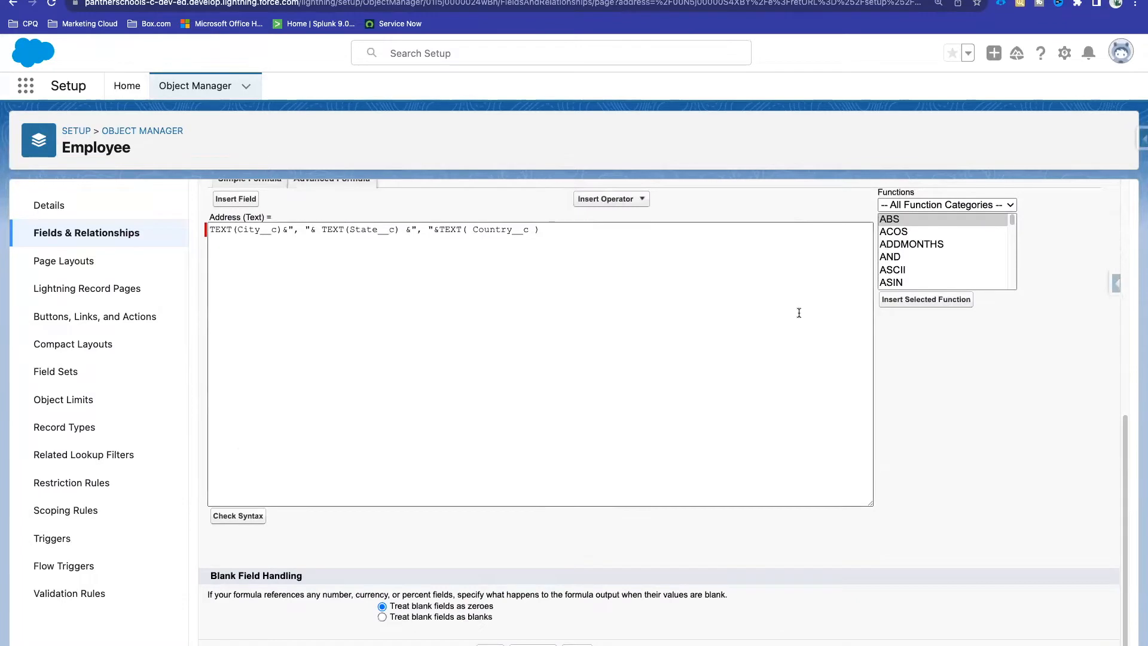
{"action": "scroll", "coordinate": [798, 313], "scroll_direction": "up", "scroll_amount": 1}
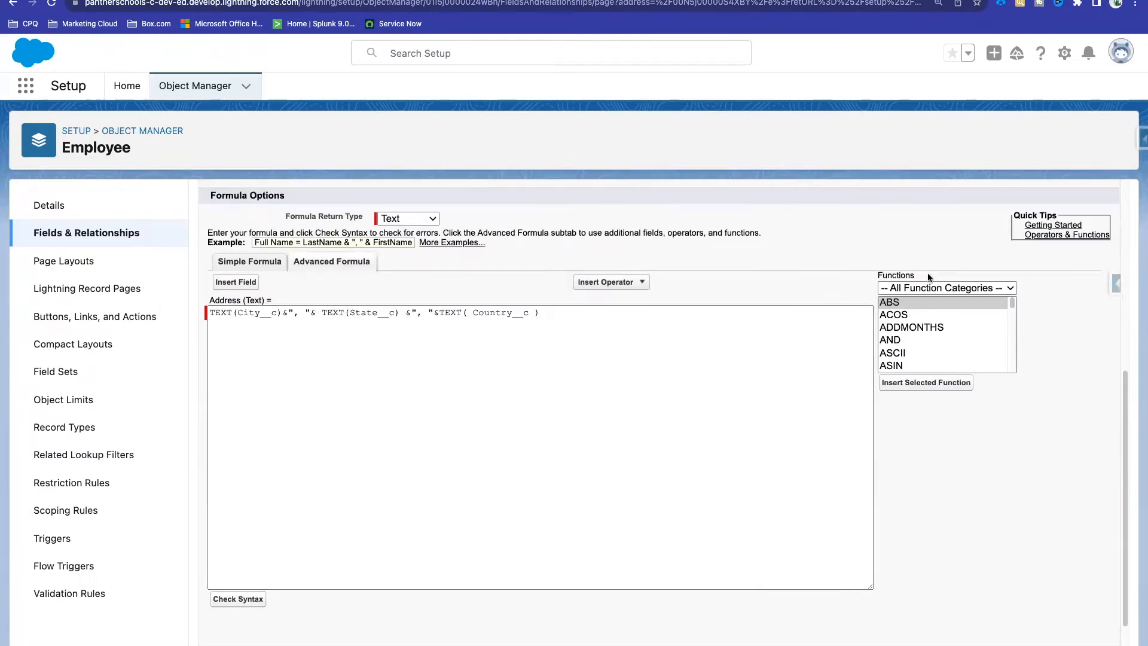
{"action": "double_click", "coordinate": [910, 274]}
{"action": "scroll", "coordinate": [949, 332], "scroll_direction": "down", "scroll_amount": 10}
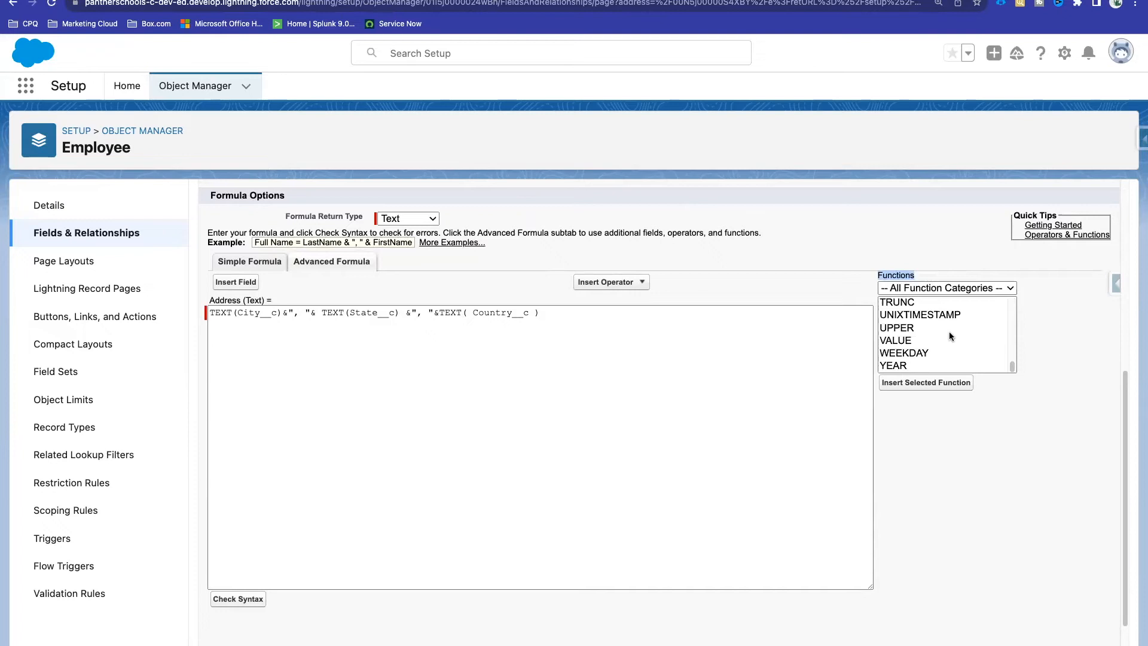
{"action": "left_click", "coordinate": [923, 270]}
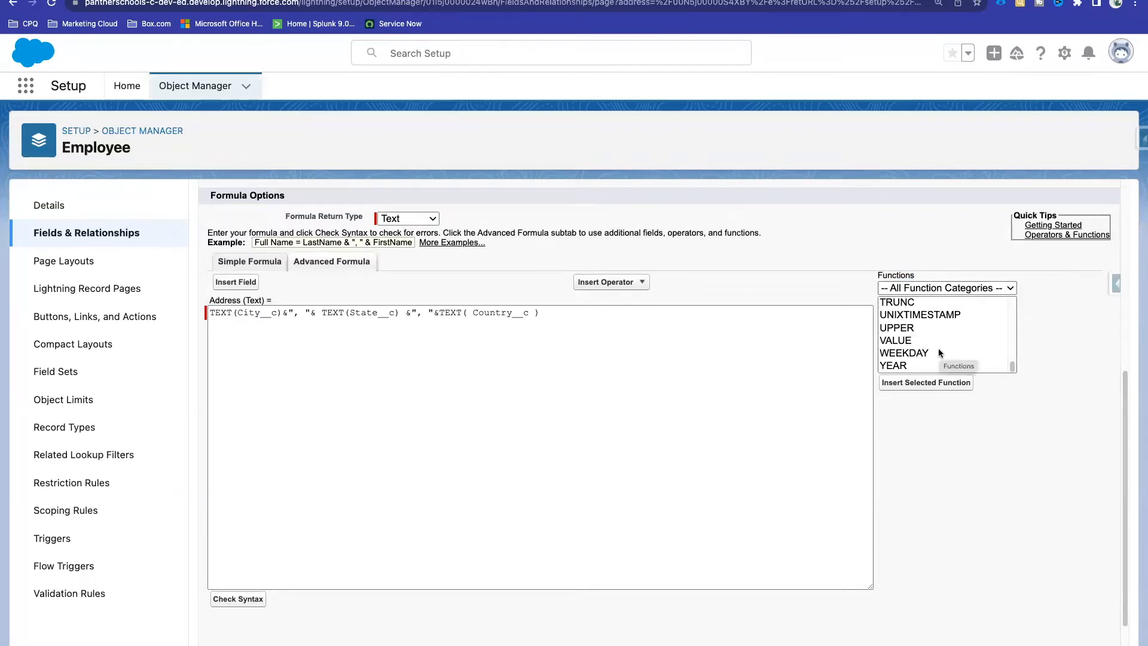
{"action": "scroll", "coordinate": [939, 351], "scroll_direction": "down", "scroll_amount": 2}
{"action": "scroll", "coordinate": [938, 351], "scroll_direction": "up", "scroll_amount": 3}
{"action": "scroll", "coordinate": [928, 380], "scroll_direction": "up", "scroll_amount": 15}
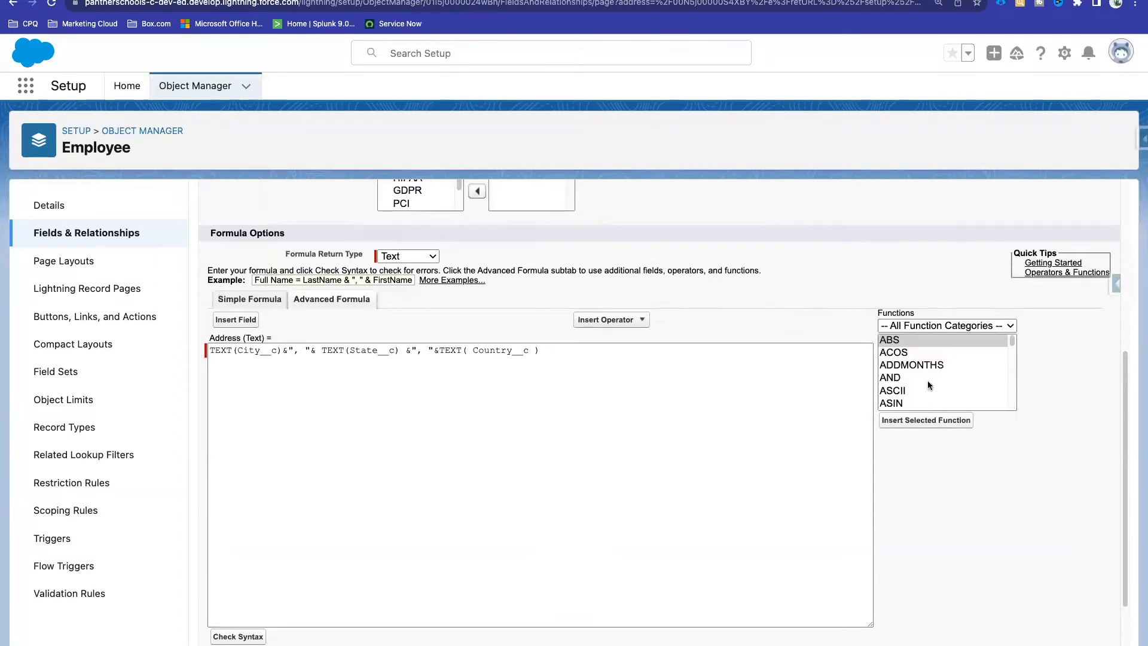
Step: Browse the Text functions in the formula editor, then switch to Advanced functions
{"action": "left_click", "coordinate": [960, 327]}
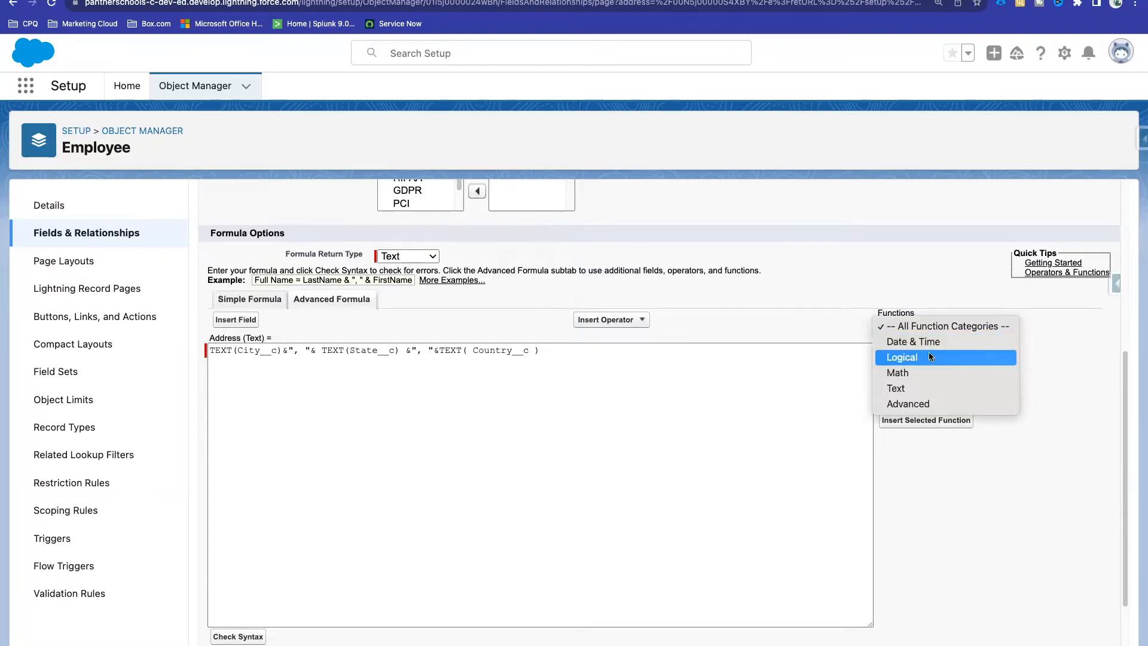
{"action": "left_click", "coordinate": [918, 386]}
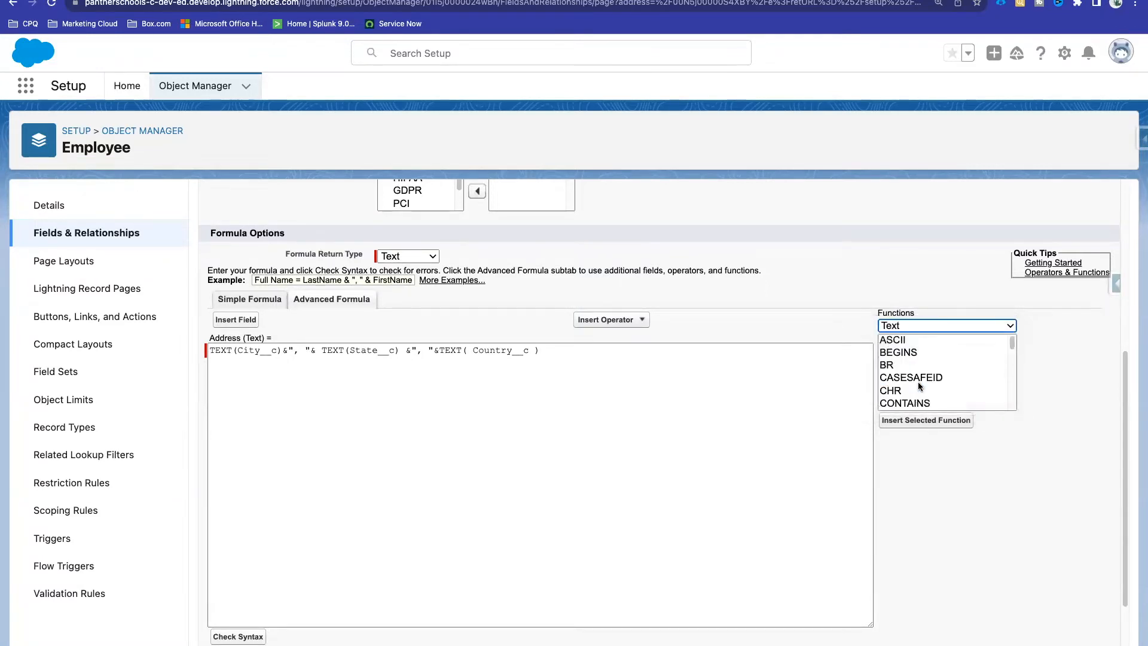
{"action": "scroll", "coordinate": [918, 386], "scroll_direction": "down", "scroll_amount": 10}
{"action": "scroll", "coordinate": [917, 385], "scroll_direction": "up", "scroll_amount": 10}
{"action": "scroll", "coordinate": [917, 385], "scroll_direction": "down", "scroll_amount": 10}
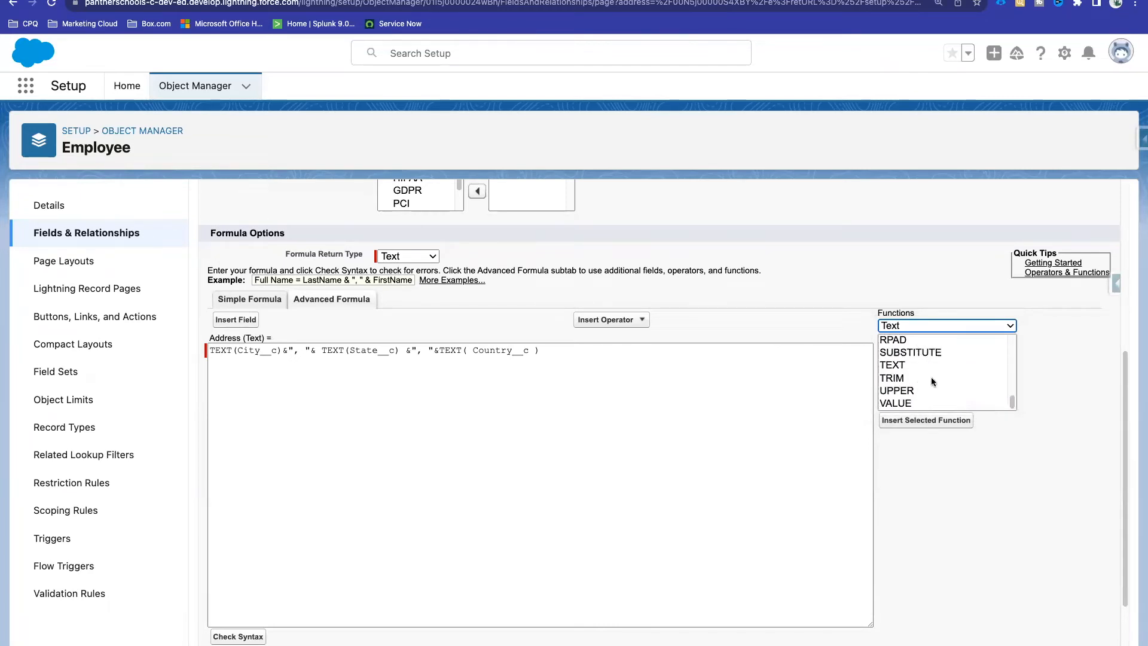
{"action": "scroll", "coordinate": [938, 383], "scroll_direction": "up", "scroll_amount": 10}
{"action": "left_click", "coordinate": [916, 328]}
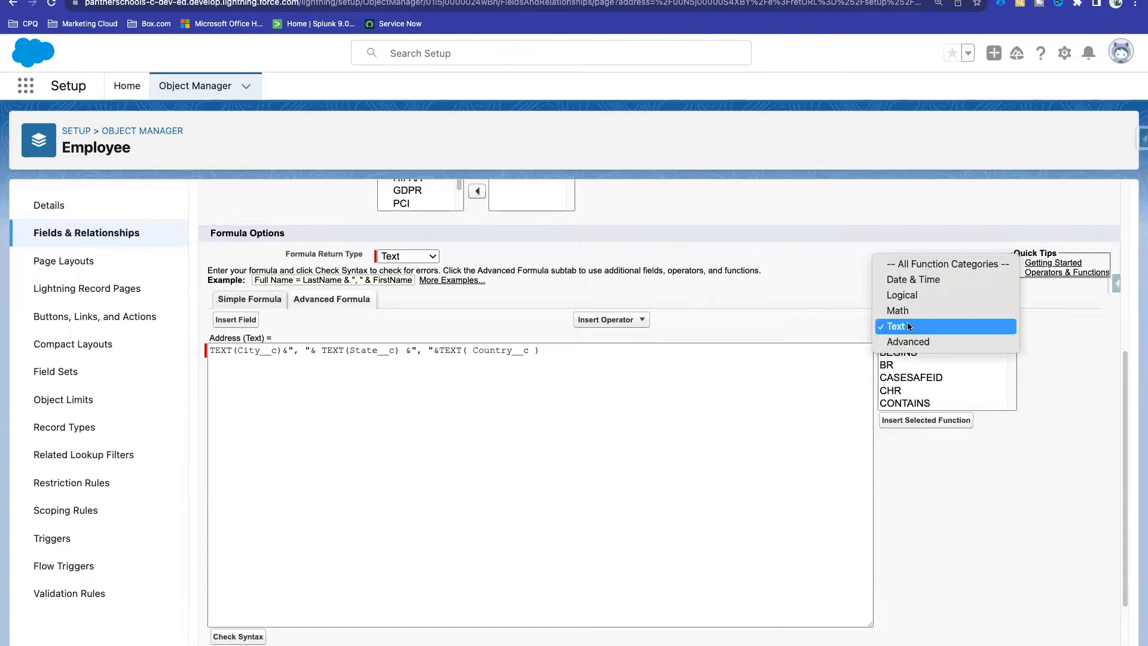
{"action": "left_click", "coordinate": [908, 342]}
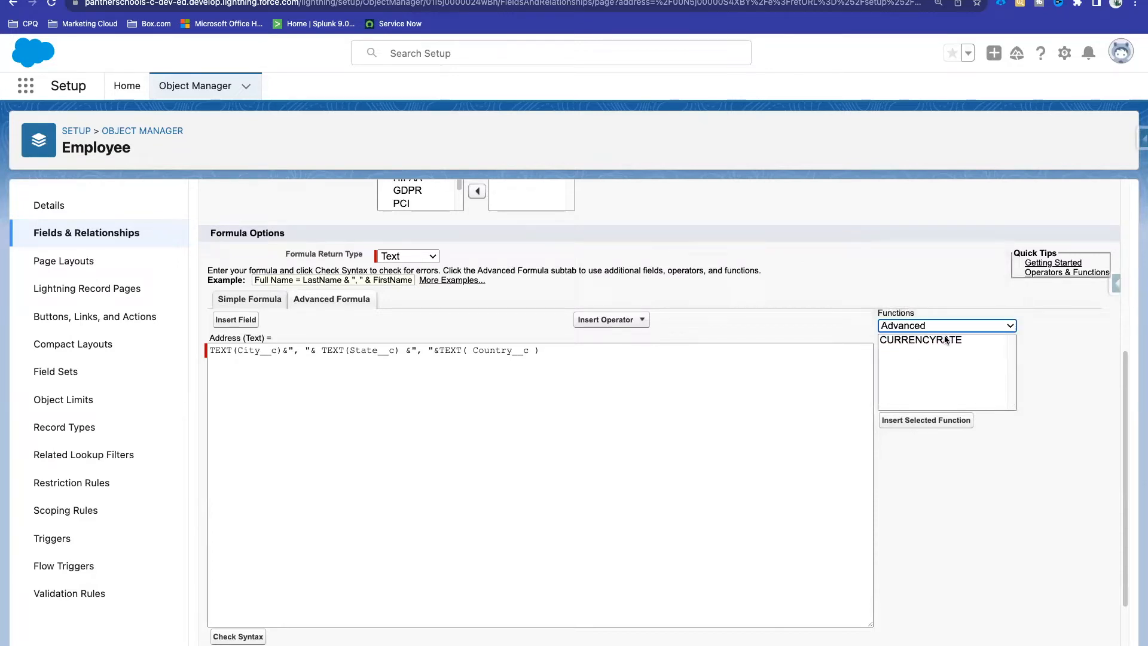
Step: Filter the function list to Math functions and scroll through them
{"action": "left_click", "coordinate": [929, 328]}
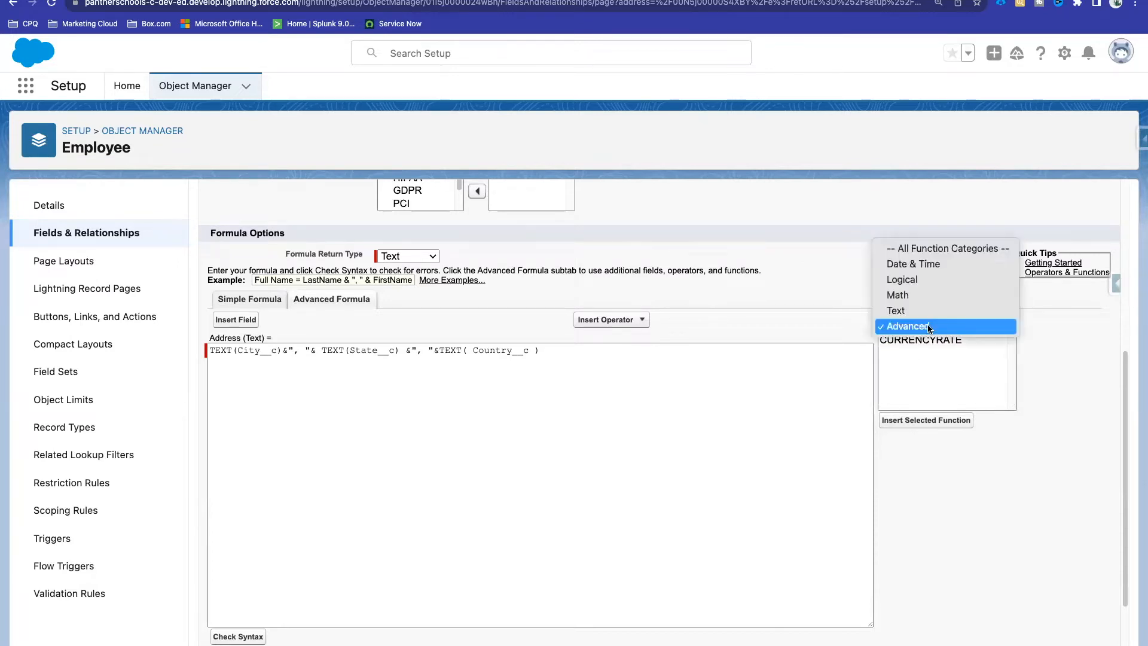
{"action": "left_click", "coordinate": [910, 292]}
{"action": "scroll", "coordinate": [924, 339], "scroll_direction": "down", "scroll_amount": 5}
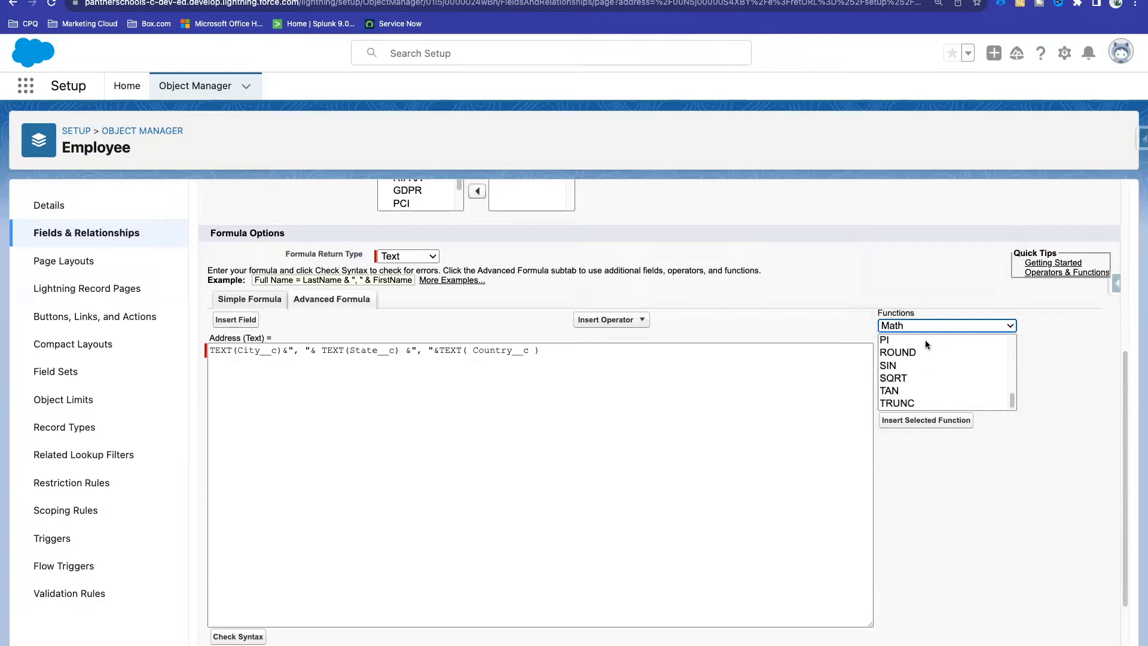
{"action": "scroll", "coordinate": [925, 345], "scroll_direction": "up", "scroll_amount": 5}
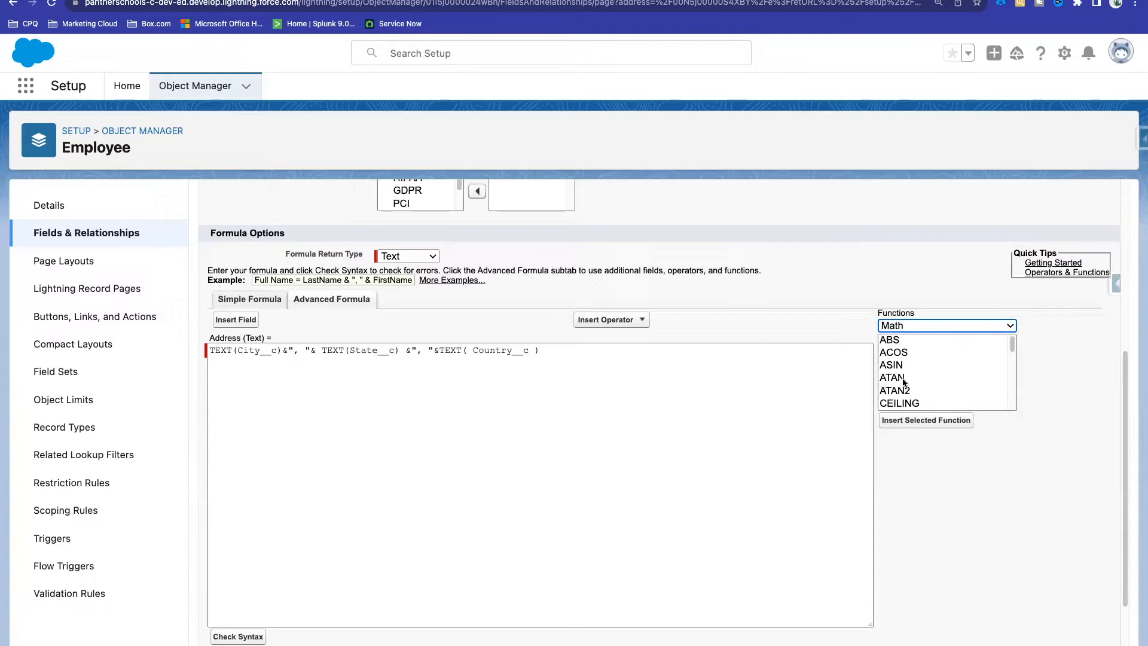
{"action": "scroll", "coordinate": [927, 377], "scroll_direction": "down", "scroll_amount": 2}
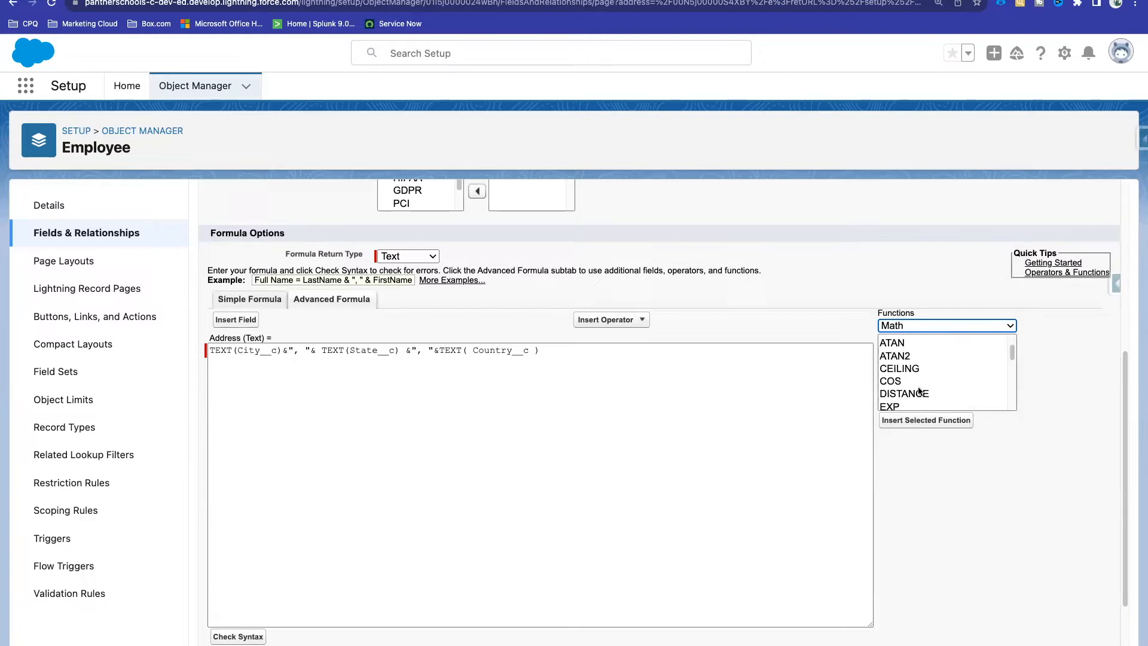
{"action": "scroll", "coordinate": [918, 390], "scroll_direction": "down", "scroll_amount": 2}
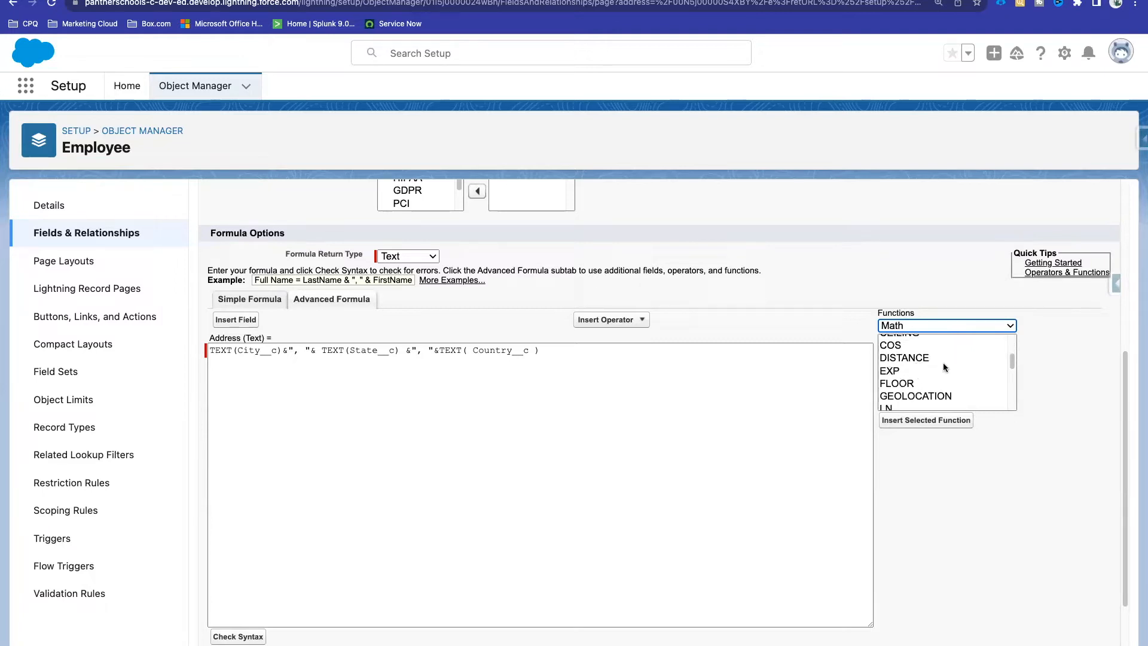
{"action": "scroll", "coordinate": [925, 385], "scroll_direction": "down", "scroll_amount": 2}
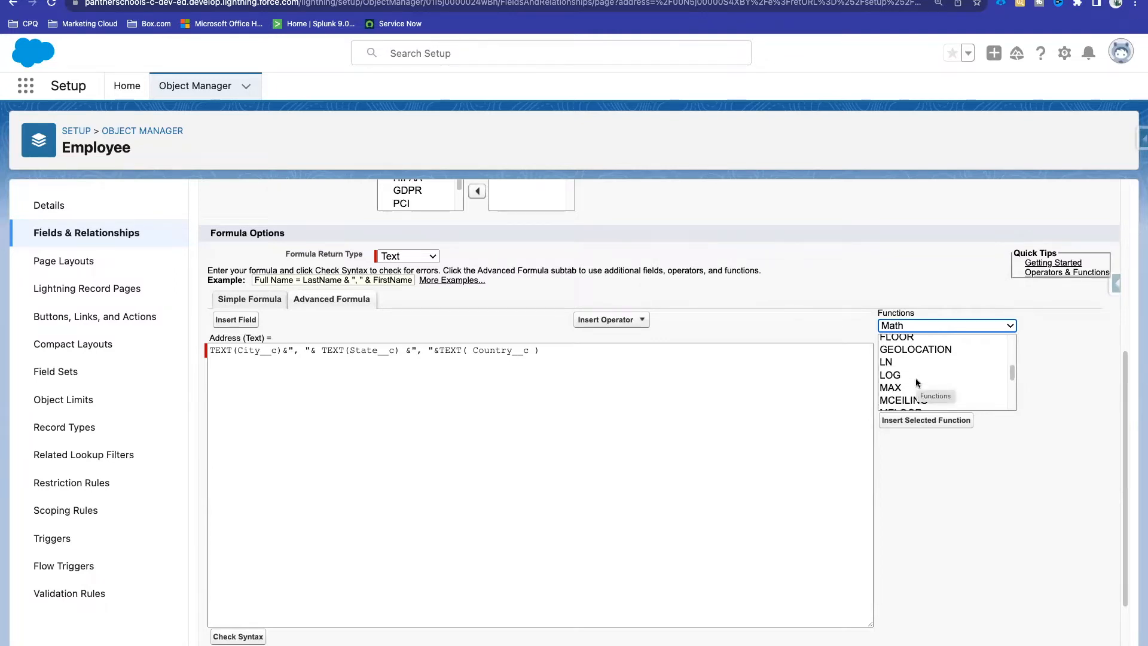
{"action": "scroll", "coordinate": [916, 378], "scroll_direction": "down", "scroll_amount": 2}
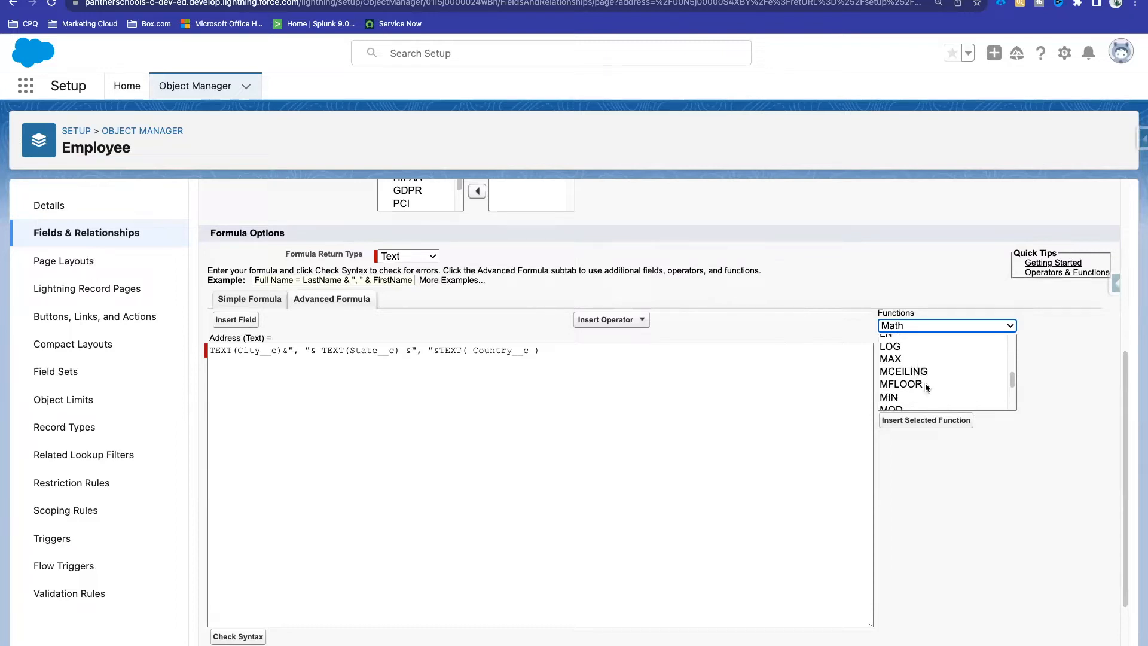
{"action": "scroll", "coordinate": [925, 383], "scroll_direction": "down", "scroll_amount": 4}
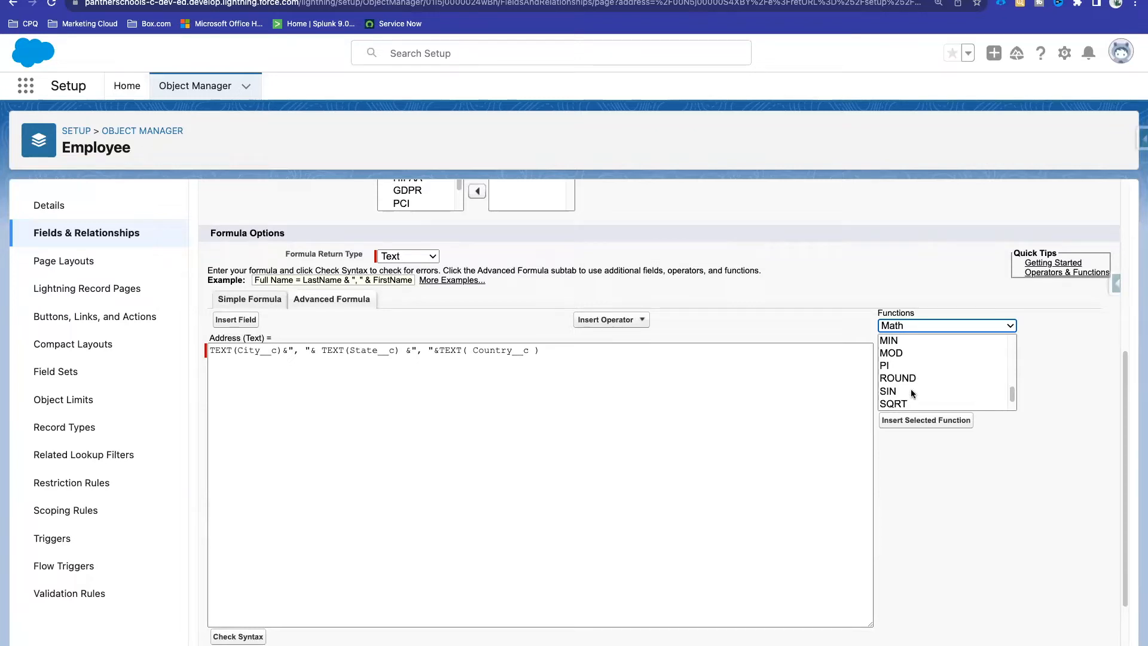
{"action": "scroll", "coordinate": [913, 387], "scroll_direction": "down", "scroll_amount": 2}
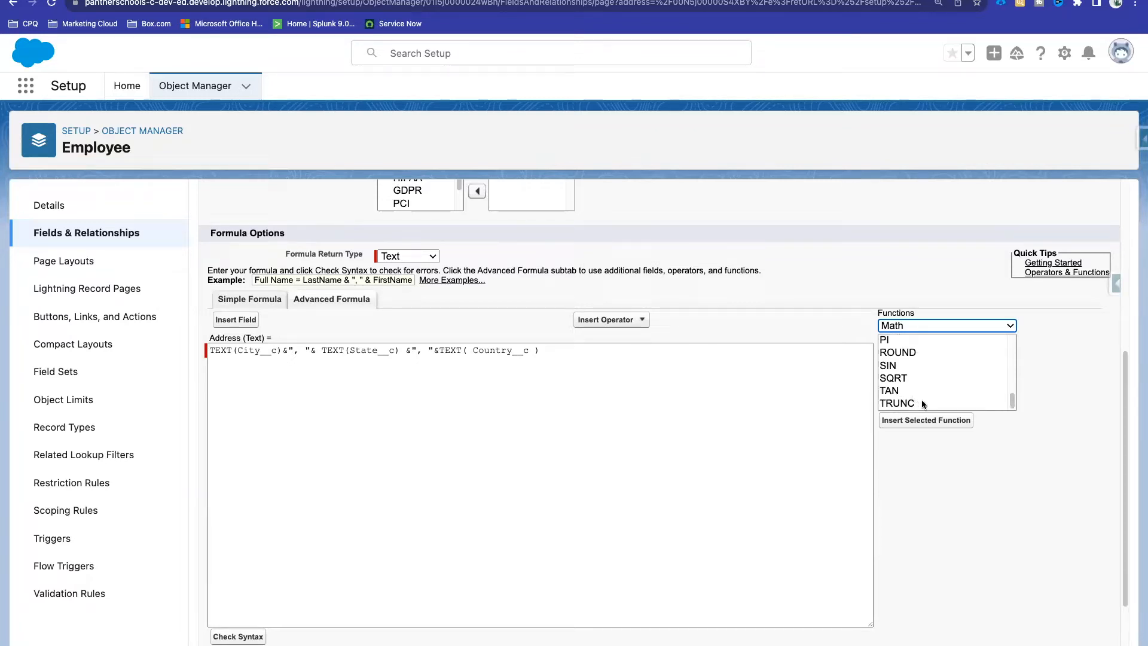
{"action": "left_click", "coordinate": [912, 326]}
Step: Filter the function list to Logical and return to the top, showing AND, CASE, IF, ISBLANK, ISNULL
{"action": "left_click", "coordinate": [906, 311]}
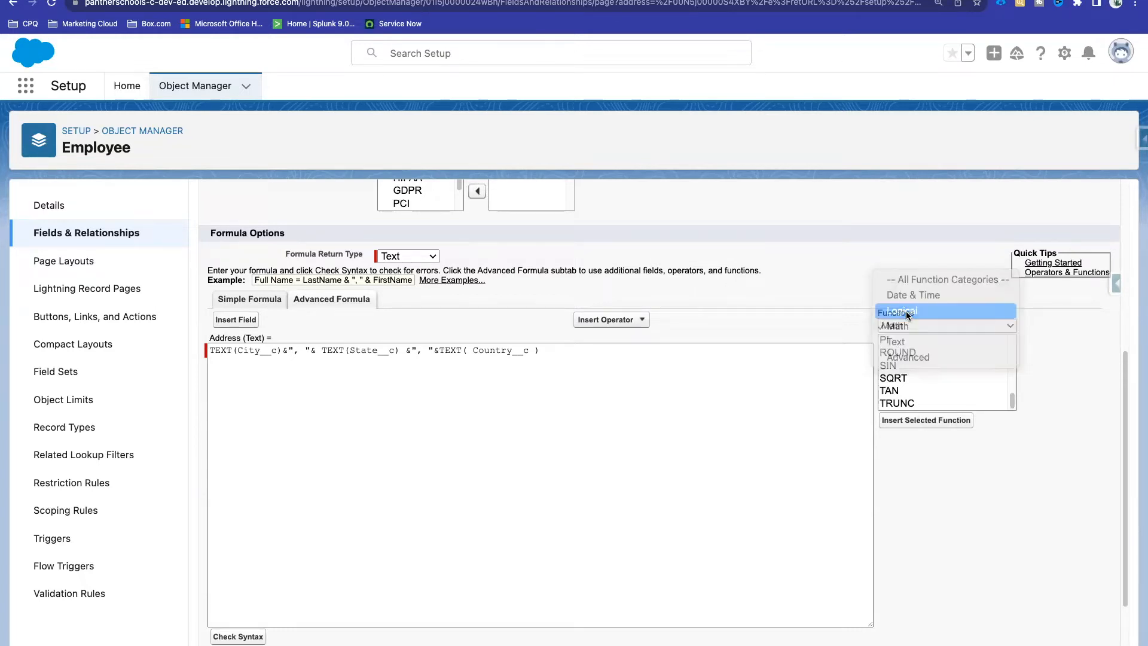
{"action": "scroll", "coordinate": [923, 344], "scroll_direction": "down", "scroll_amount": 5}
{"action": "scroll", "coordinate": [923, 344], "scroll_direction": "up", "scroll_amount": 4}
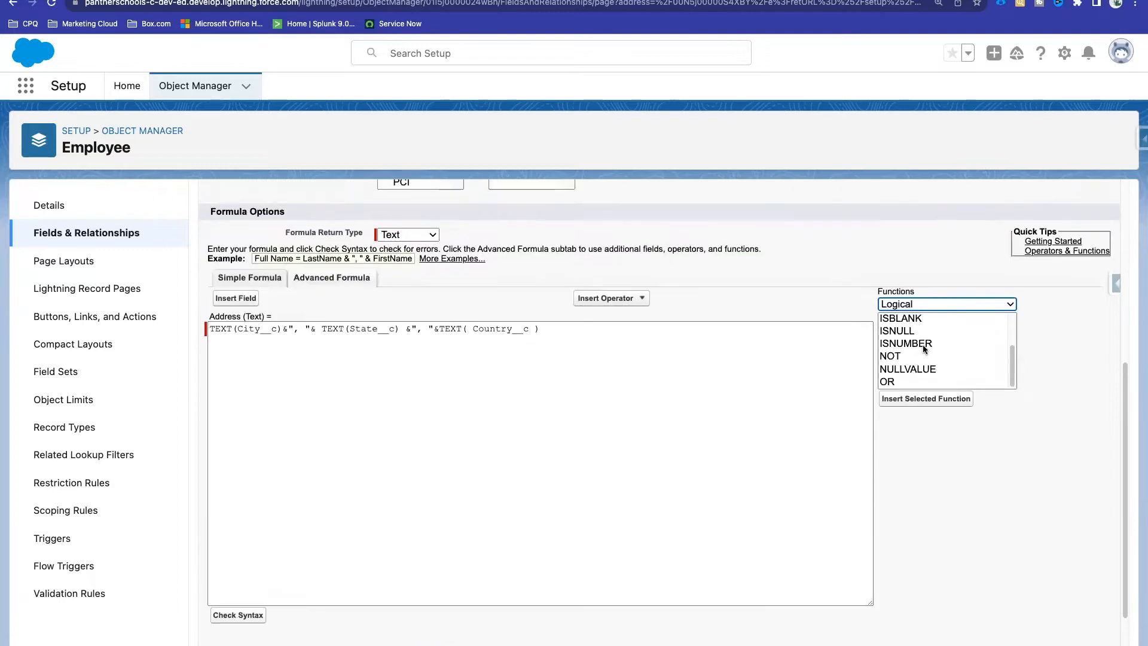
{"action": "scroll", "coordinate": [960, 353], "scroll_direction": "up", "scroll_amount": 2}
{"action": "scroll", "coordinate": [960, 353], "scroll_direction": "down", "scroll_amount": 3}
{"action": "scroll", "coordinate": [961, 352], "scroll_direction": "up", "scroll_amount": 3}
{"action": "left_click", "coordinate": [963, 455]}
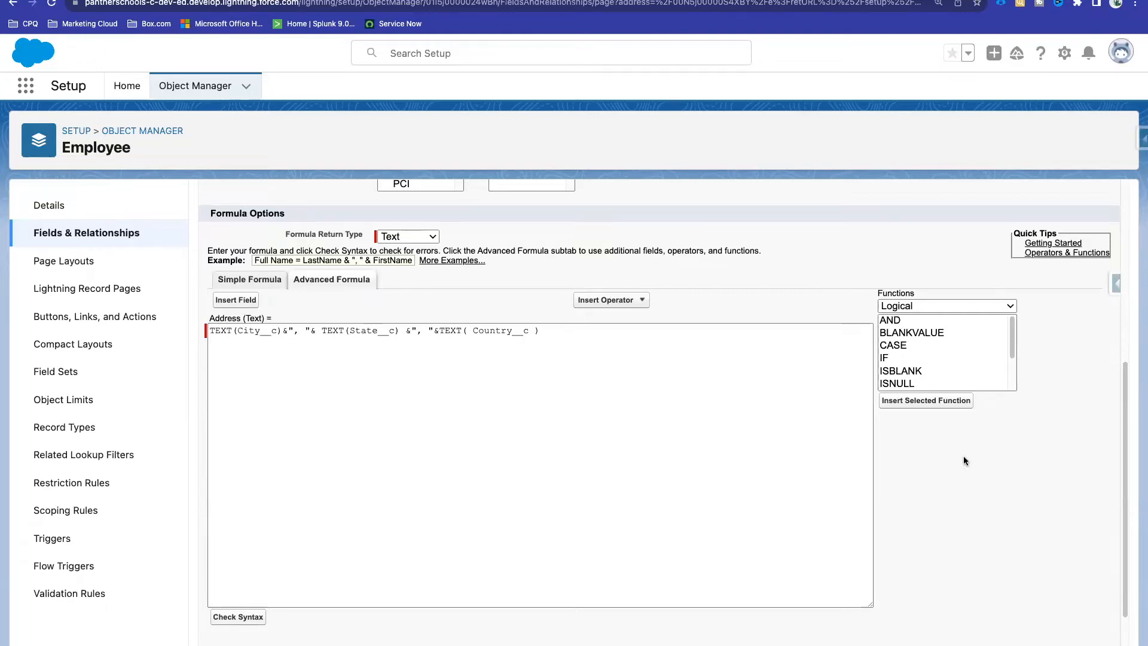
Step: Select and delete the entire old Address formula, then type IF in its place
{"action": "left_click", "coordinate": [546, 340]}
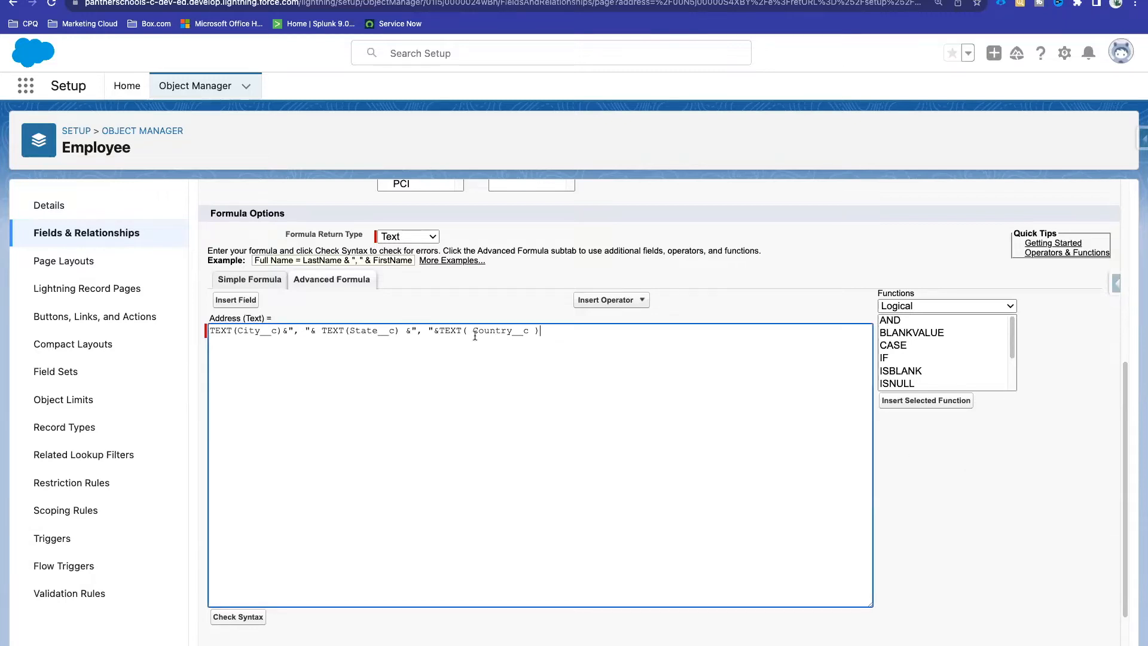
{"action": "key", "text": "super+a"}
{"action": "key", "text": "BackSpace"}
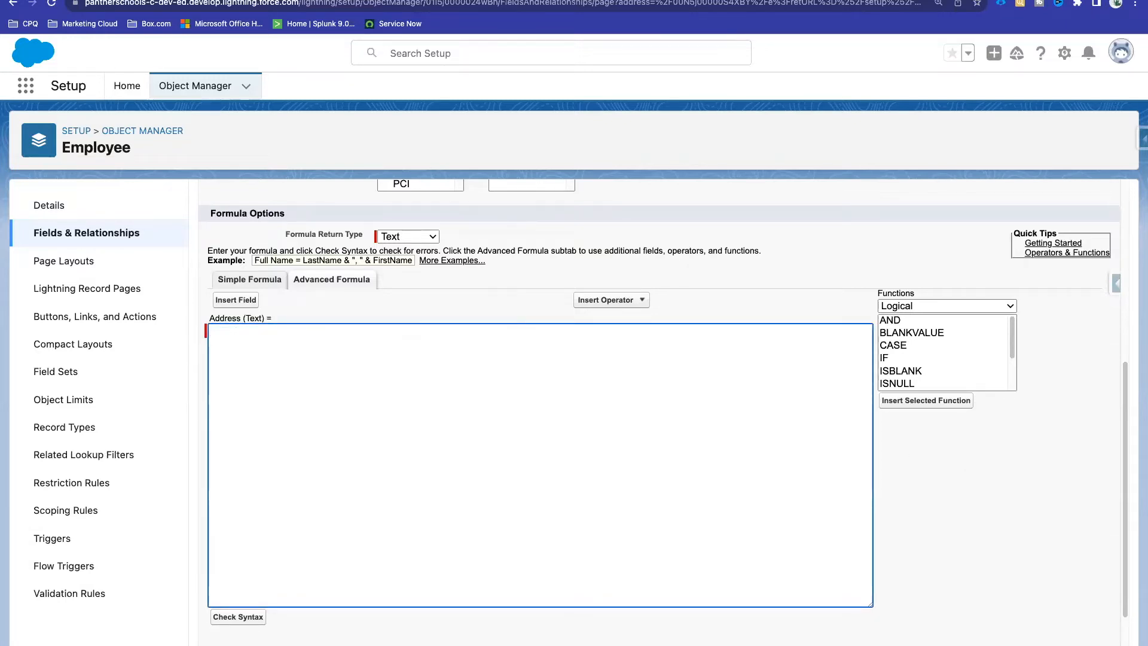
{"action": "type", "text": "IF"}
{"action": "scroll", "coordinate": [899, 373], "scroll_direction": "down", "scroll_amount": 2}
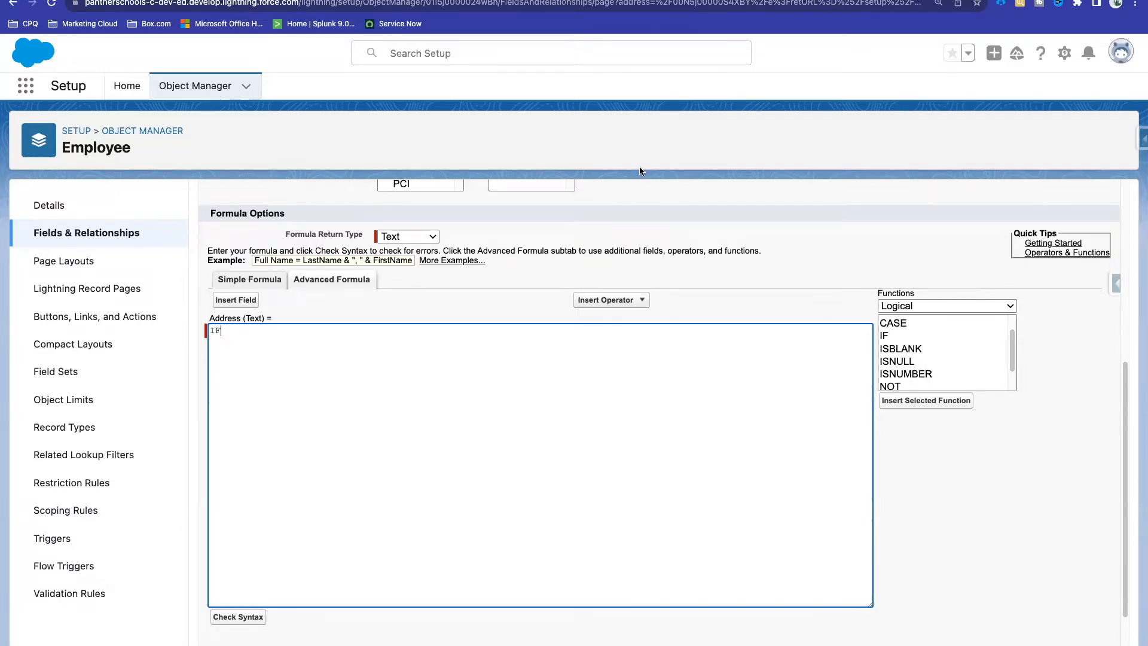
Step: In Quip, add a note line reading null - ISNULL() below the code block
{"action": "left_click", "coordinate": [232, 1]}
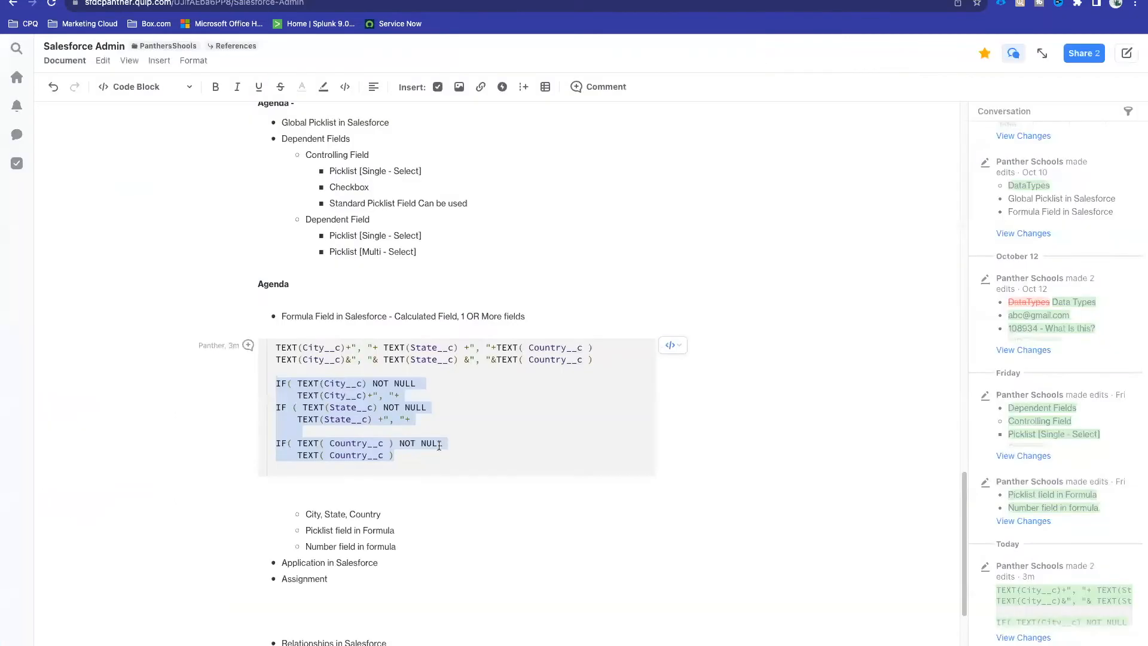
{"action": "left_click", "coordinate": [411, 458]}
{"action": "key", "text": "Return"}
{"action": "key", "text": "Return"}
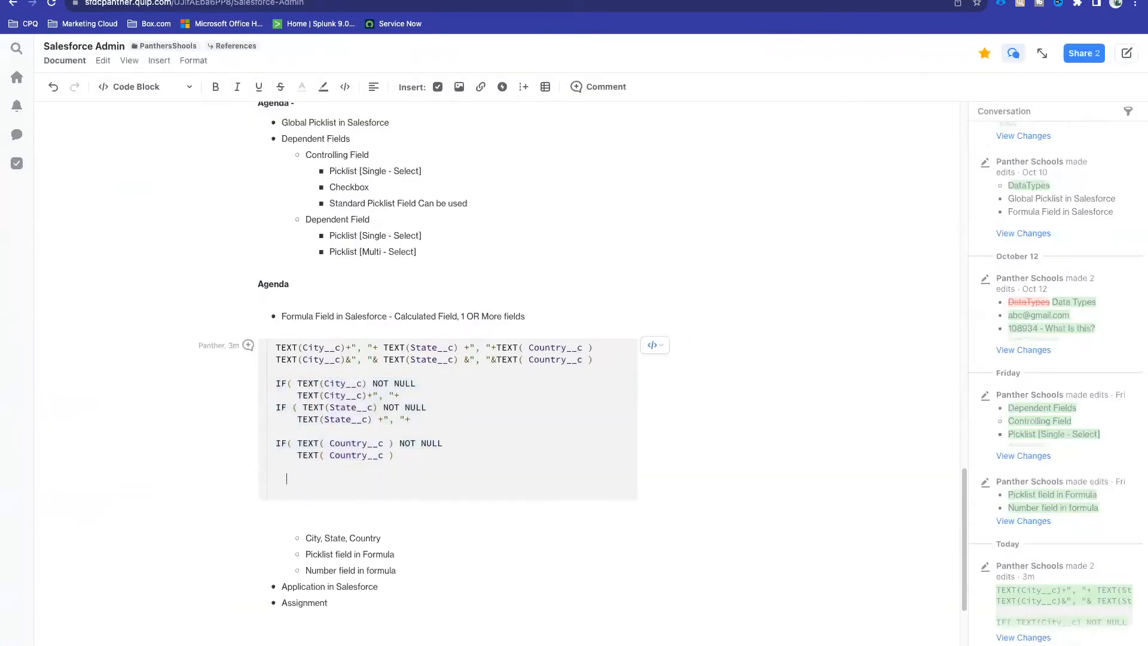
{"action": "key", "text": "Return"}
{"action": "type", "text": "null"}
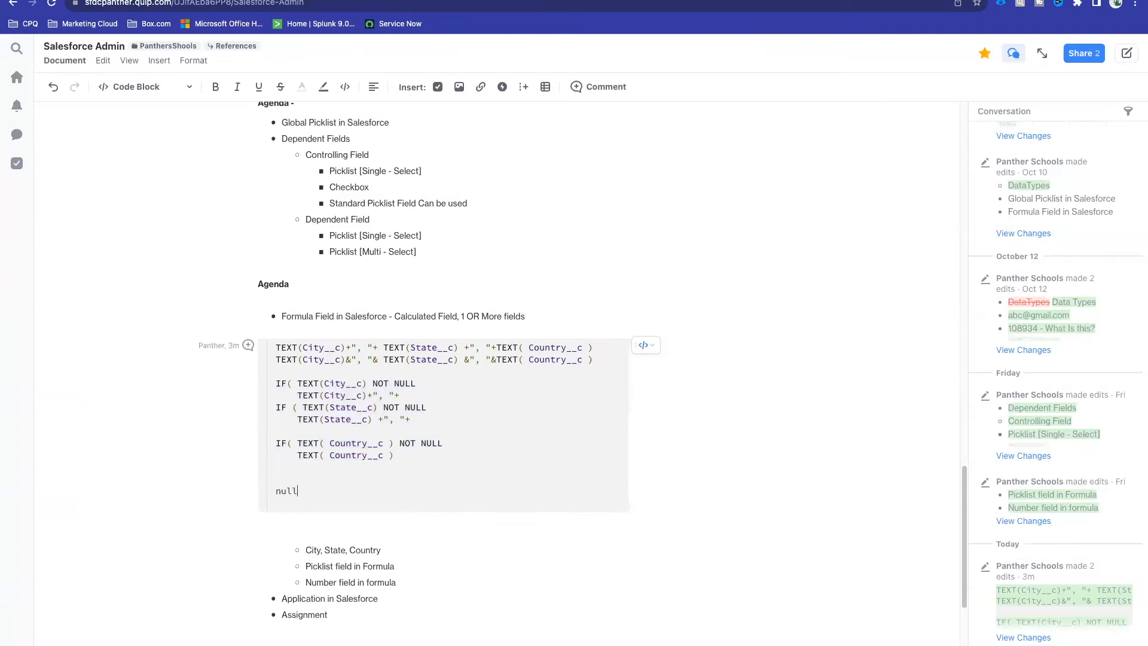
{"action": "key", "text": "Return"}
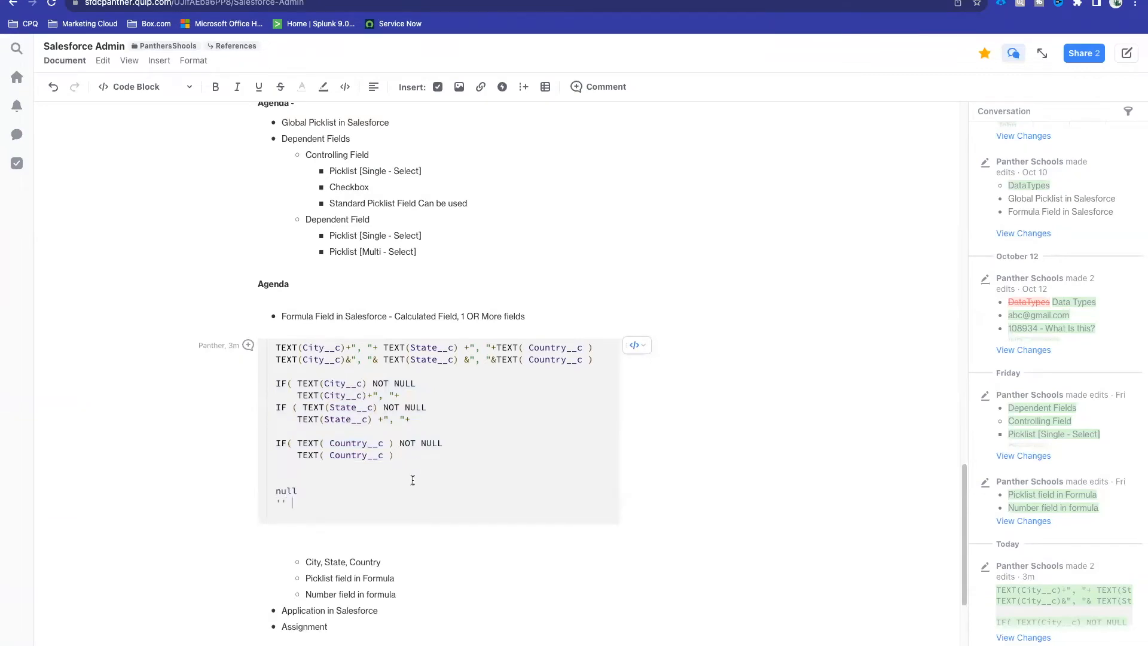
{"action": "left_click", "coordinate": [299, 490]}
{"action": "type", "text": "- ISNULL()"}
{"action": "double_click", "coordinate": [287, 490]}
{"action": "left_click", "coordinate": [294, 490]}
{"action": "left_click", "coordinate": [381, 494]}
Step: Complete the notes as null - ISNULL() - TRUE and '' - ISBLANK() - TRUE, fixing typos
{"action": "type", "text": "- TR"}
{"action": "type", "text": "YE"}
{"action": "key", "text": "BackSpace"}
{"action": "key", "text": "BackSpace"}
{"action": "type", "text": "UEISBLKA"}
{"action": "key", "text": "BackSpace"}
{"action": "key", "text": "BackSpace"}
{"action": "type", "text": "ANK();"}
{"action": "double_click", "coordinate": [281, 491]}
{"action": "double_click", "coordinate": [282, 504]}
{"action": "double_click", "coordinate": [291, 491]}
{"action": "double_click", "coordinate": [292, 491]}
{"action": "double_click", "coordinate": [281, 504]}
{"action": "left_click", "coordinate": [379, 500]}
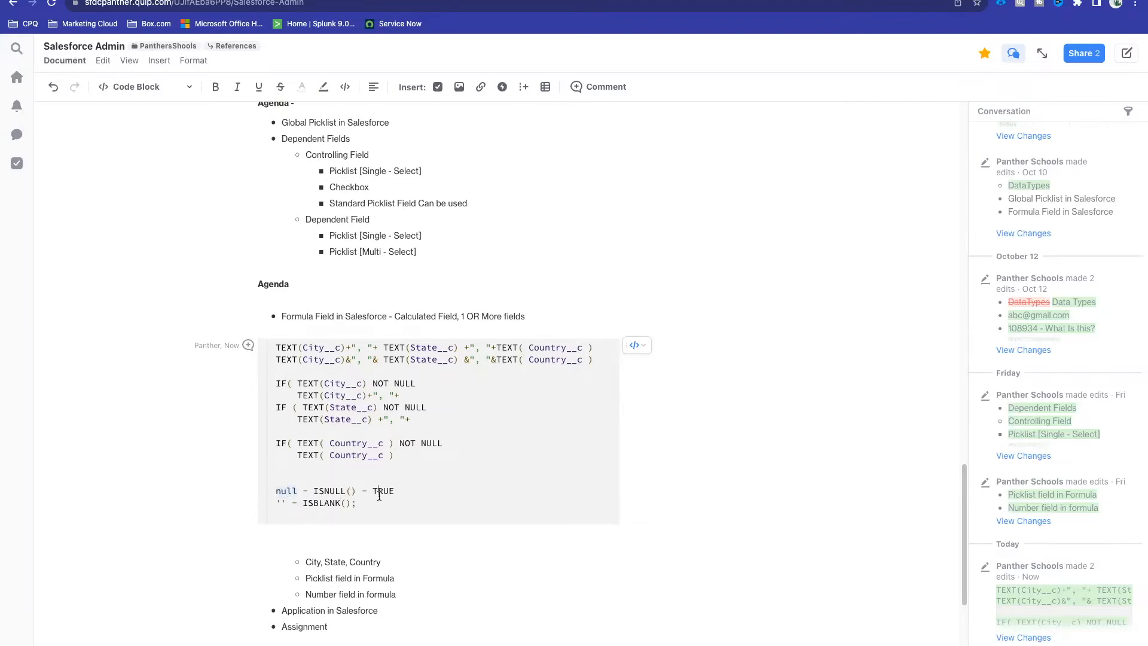
{"action": "key", "text": "BackSpace"}
{"action": "type", "text": "- TRUE"}
{"action": "double_click", "coordinate": [291, 491]}
{"action": "left_click", "coordinate": [293, 491]}
{"action": "left_click_drag", "start_coordinate": [294, 490], "coordinate": [275, 506]}
Step: Remove the inserted ISBLANK(expression) and the IF text so the Address formula box is empty
{"action": "left_click", "coordinate": [418, 1]}
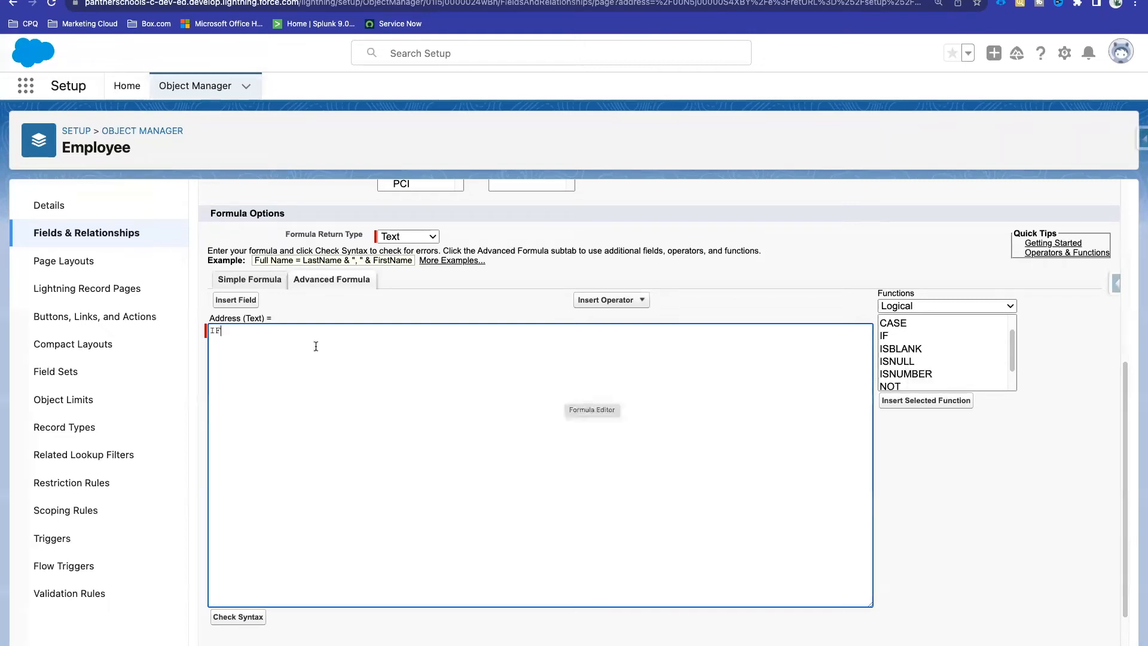
{"action": "type", "text": "()"}
{"action": "key", "text": "Left"}
{"action": "key", "text": "Left"}
{"action": "double_click", "coordinate": [909, 352]}
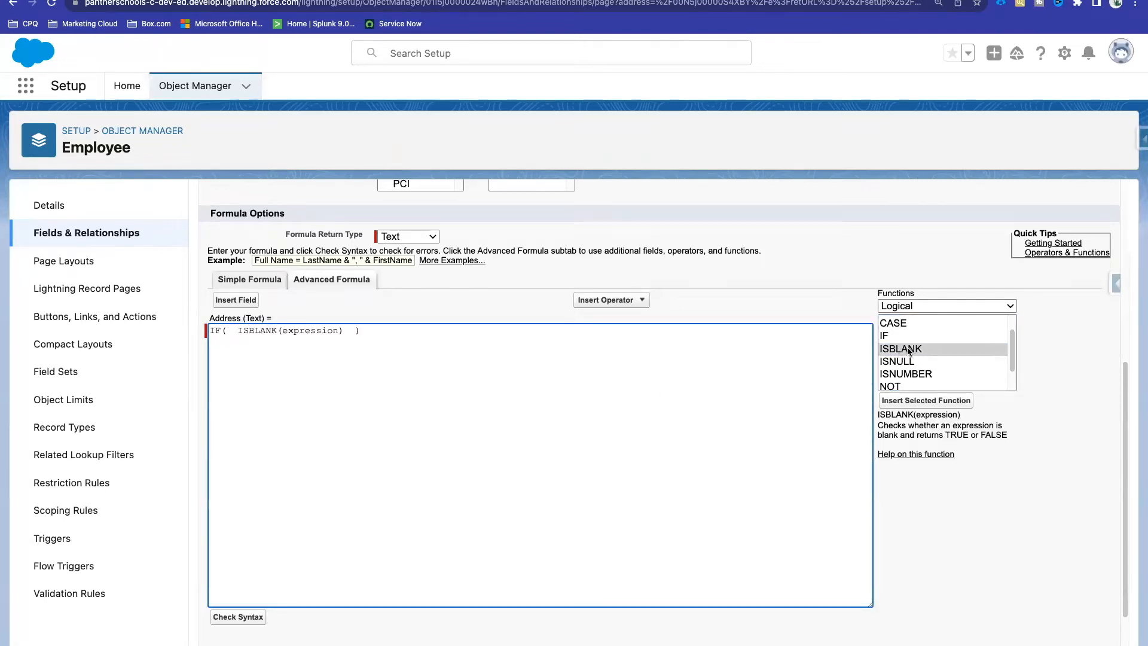
{"action": "left_click_drag", "start_coordinate": [344, 330], "coordinate": [173, 339]}
{"action": "key", "text": "BackSpace"}
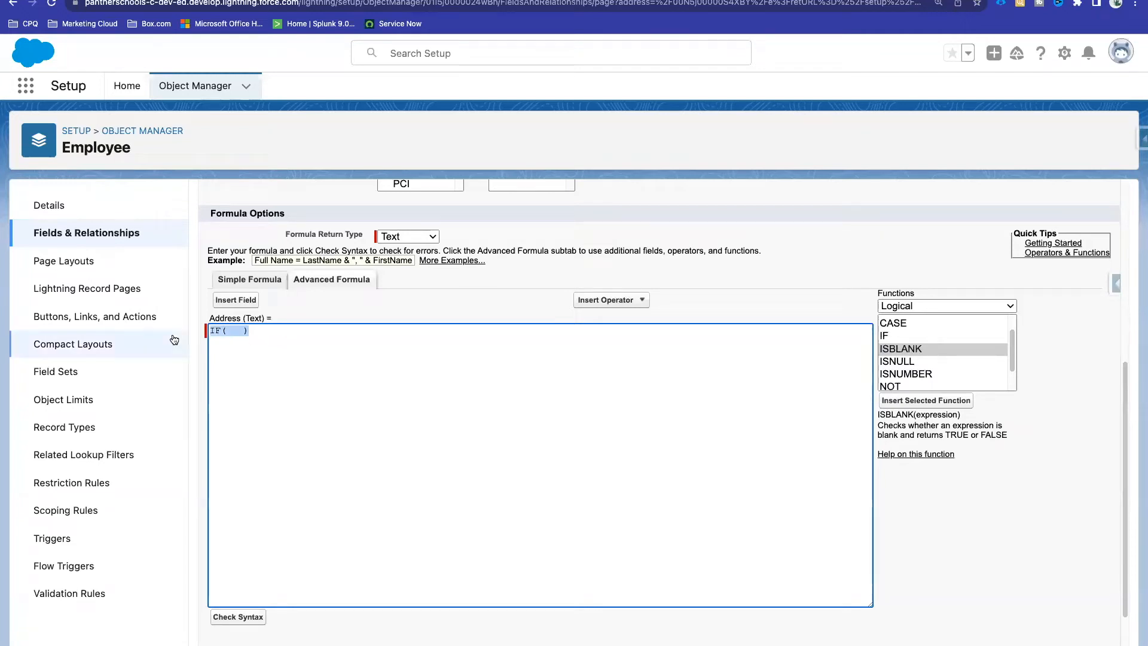
{"action": "type", "text": "IF"}
{"action": "key", "text": "BackSpace"}
{"action": "key", "text": "BackSpace"}
{"action": "left_click", "coordinate": [907, 336]}
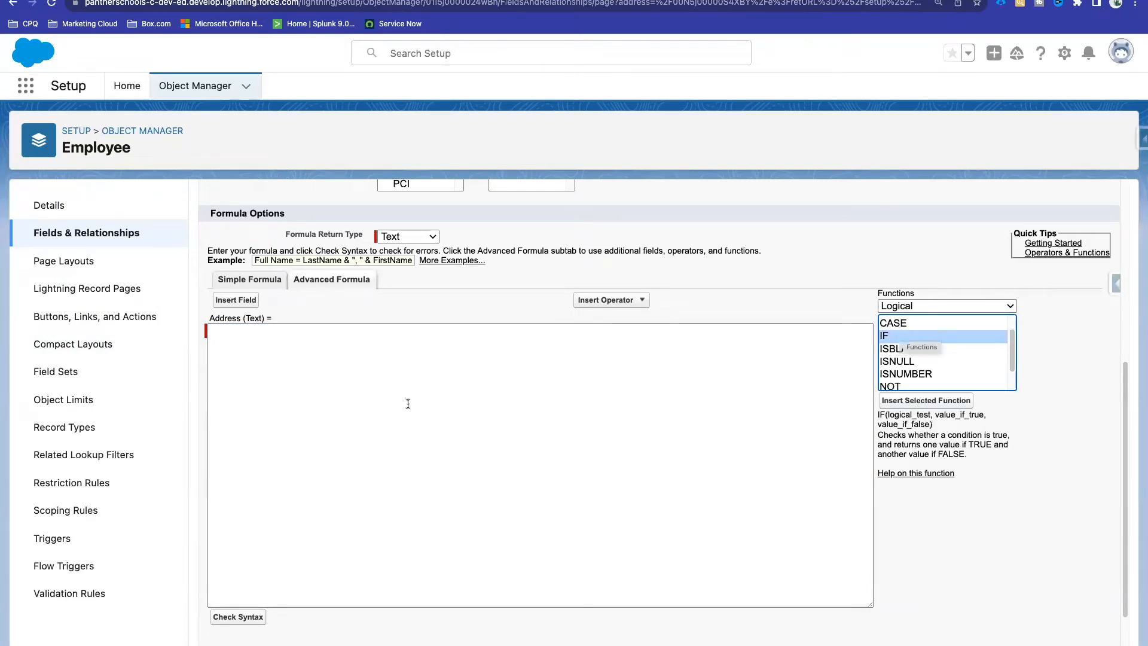
Step: Insert the IF(logical_test, value_if_true, value_if_false) template and select its logical_test placeholder for replacement
{"action": "left_click", "coordinate": [241, 333]}
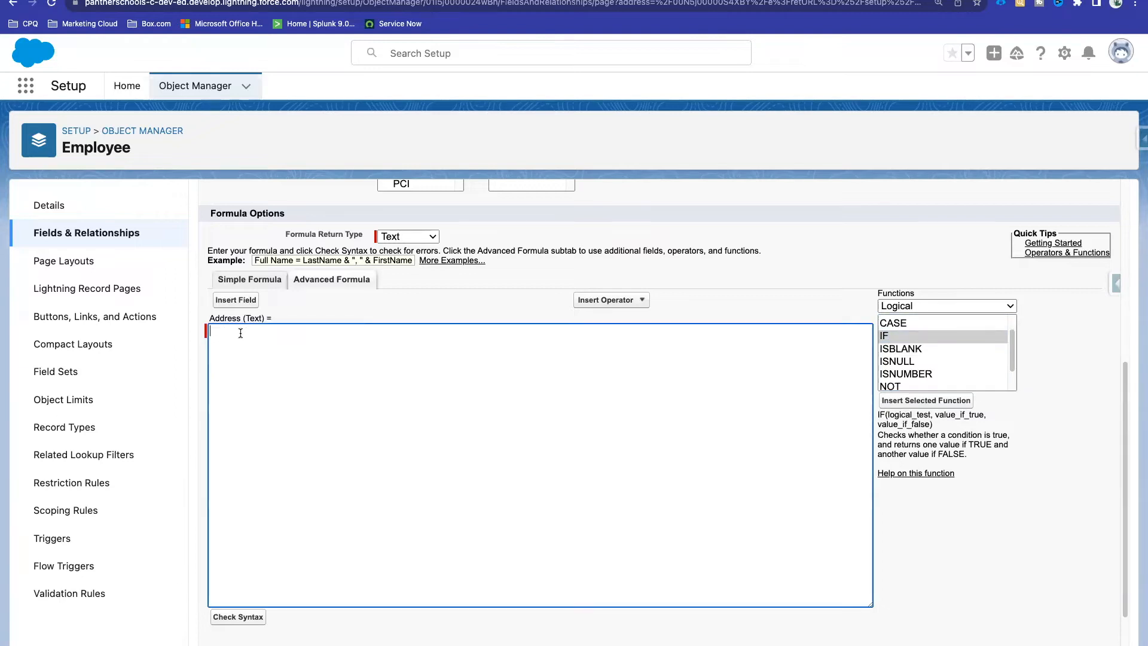
{"action": "left_click", "coordinate": [934, 404]}
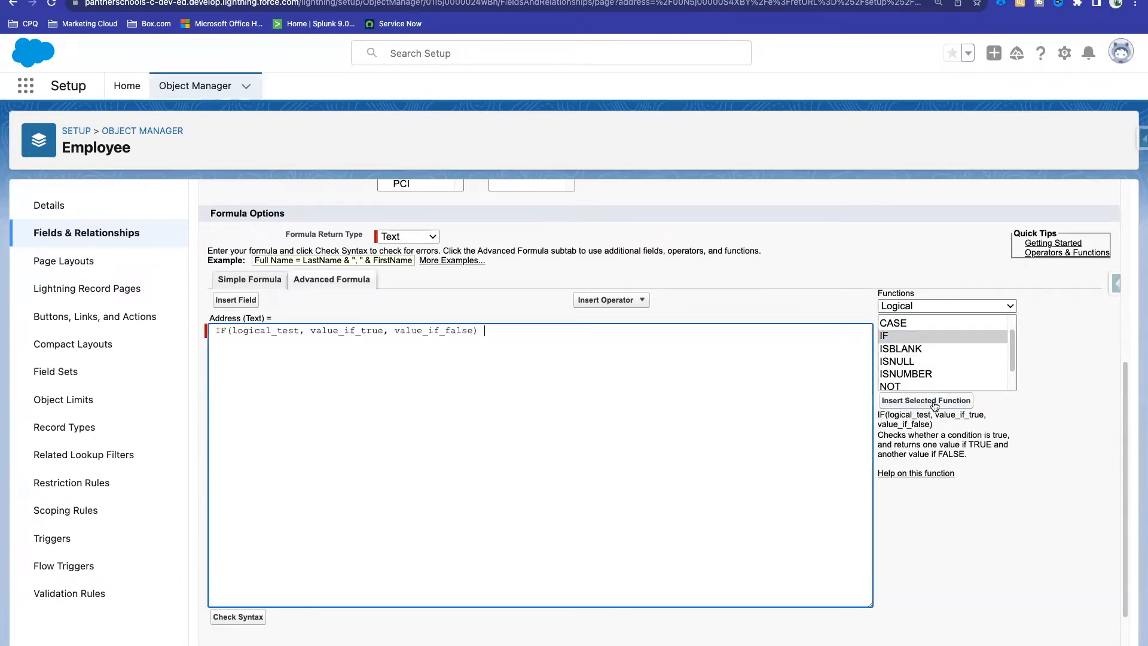
{"action": "left_click_drag", "start_coordinate": [487, 333], "coordinate": [200, 330]}
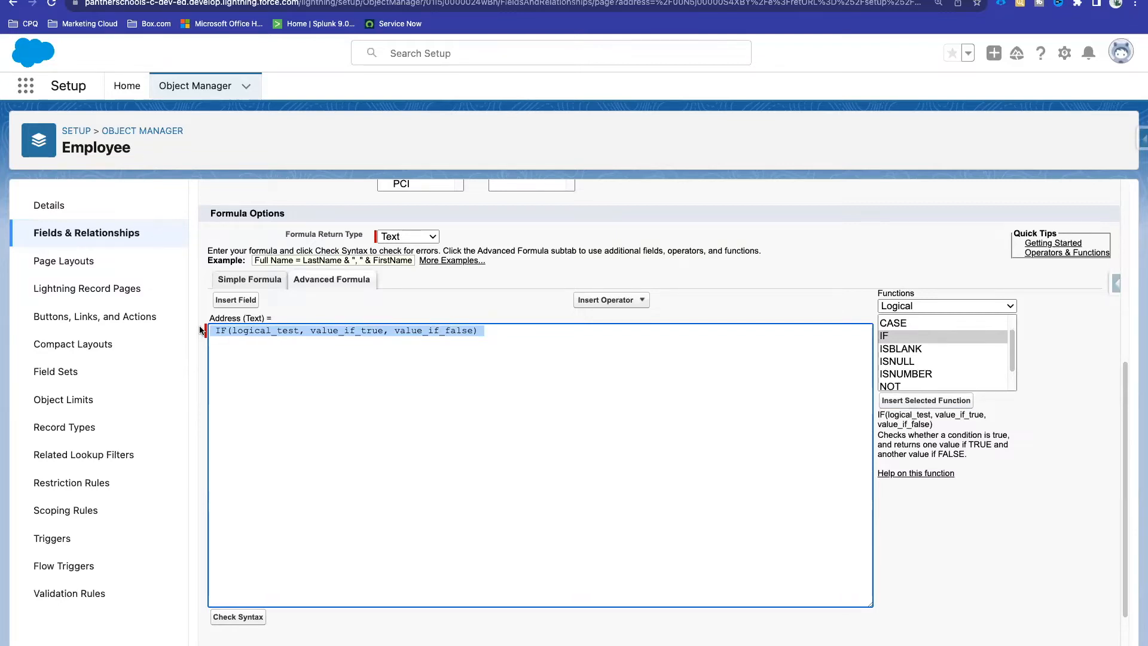
{"action": "double_click", "coordinate": [266, 330]}
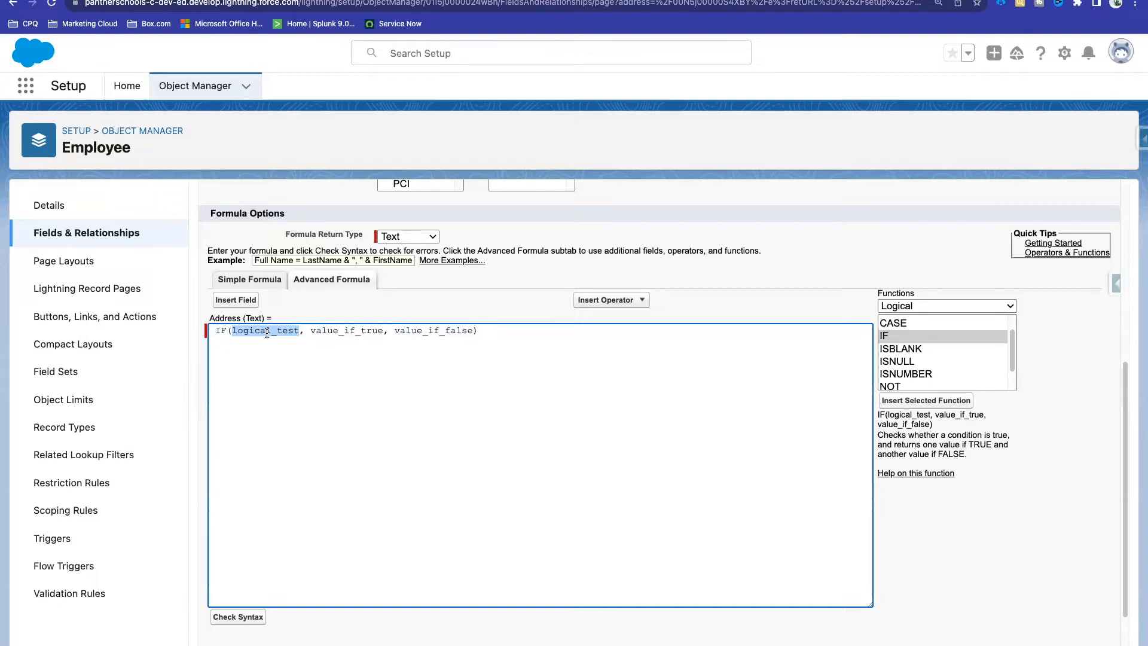
{"action": "double_click", "coordinate": [345, 331]}
{"action": "left_click", "coordinate": [279, 331]}
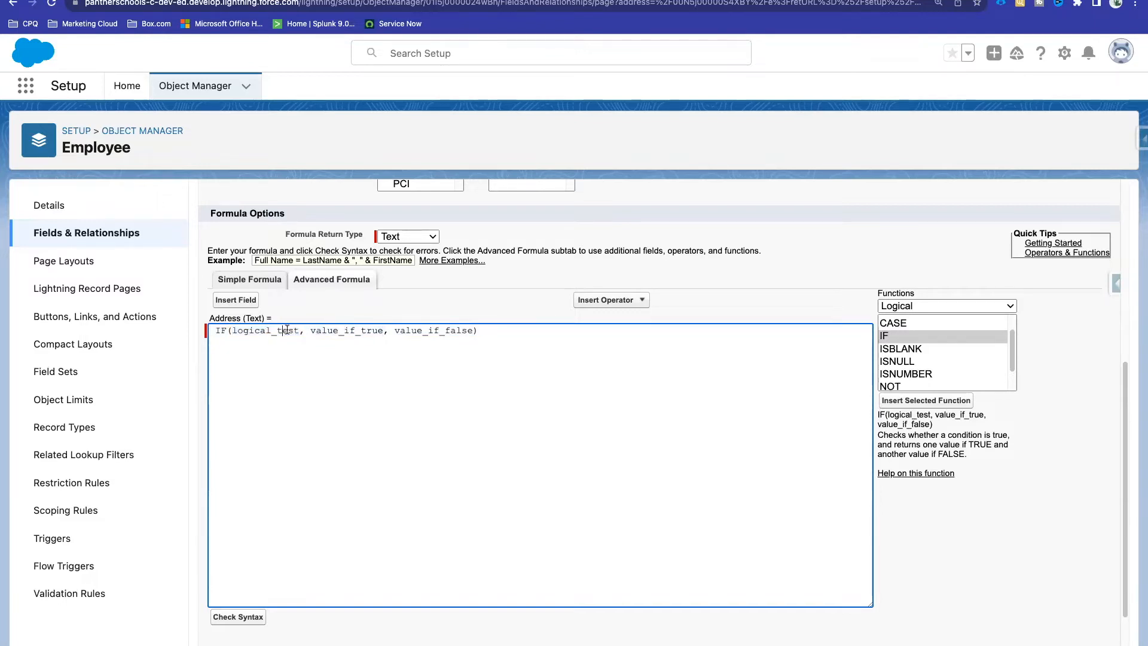
{"action": "left_click_drag", "start_coordinate": [299, 331], "coordinate": [232, 331]}
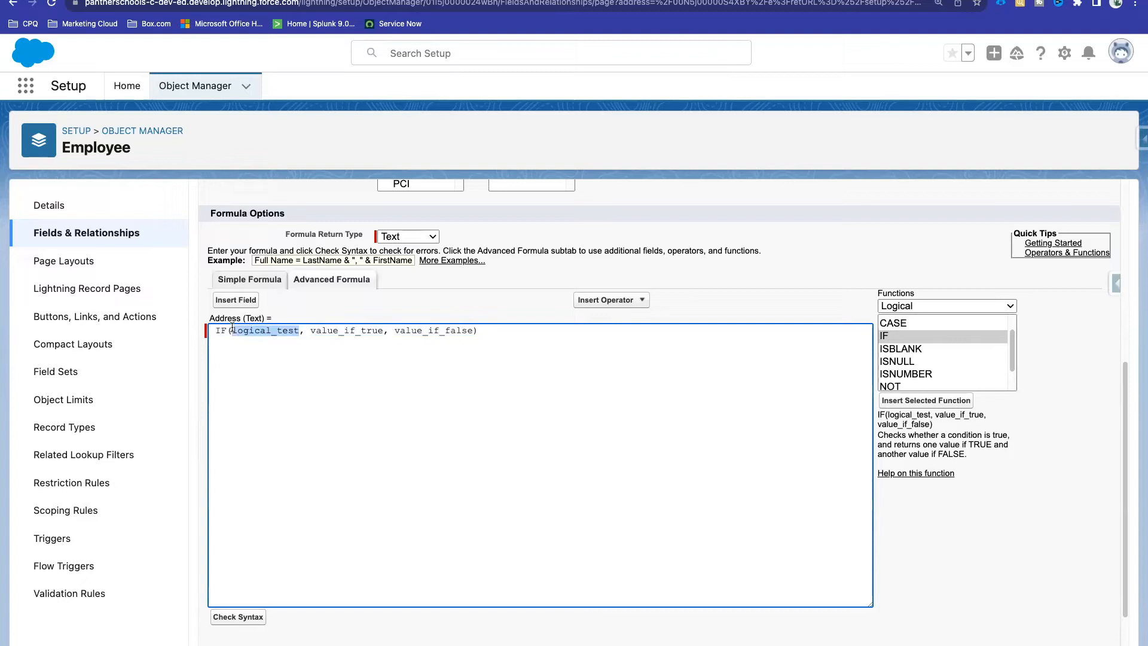
{"action": "double_click", "coordinate": [357, 330]}
{"action": "double_click", "coordinate": [422, 326]}
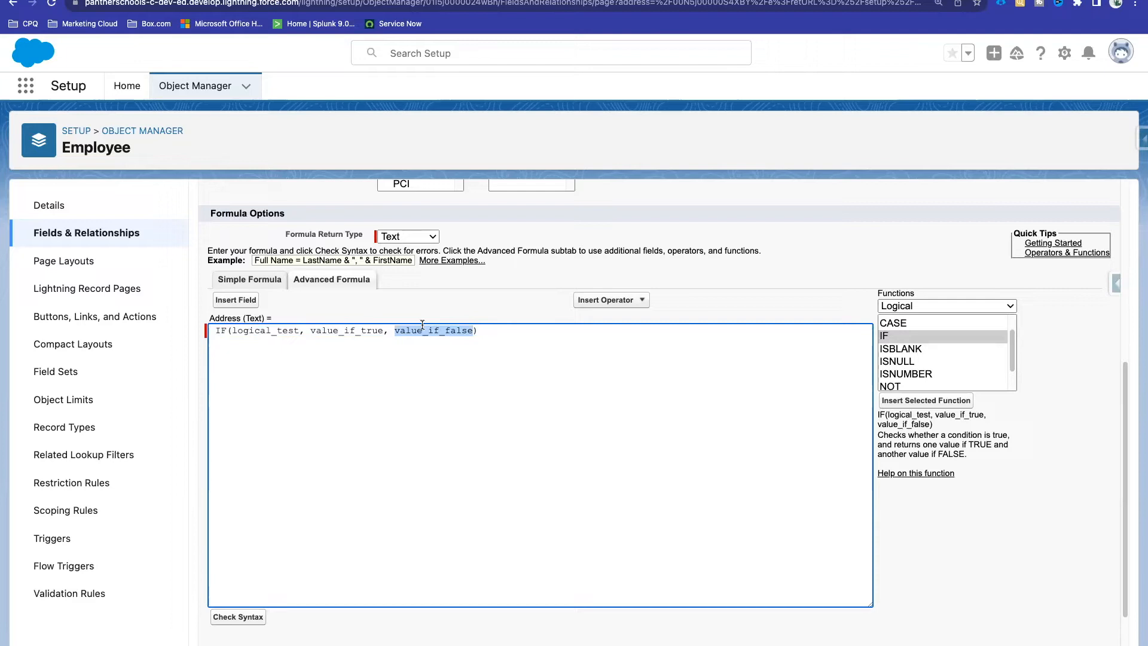
{"action": "left_click", "coordinate": [423, 339]}
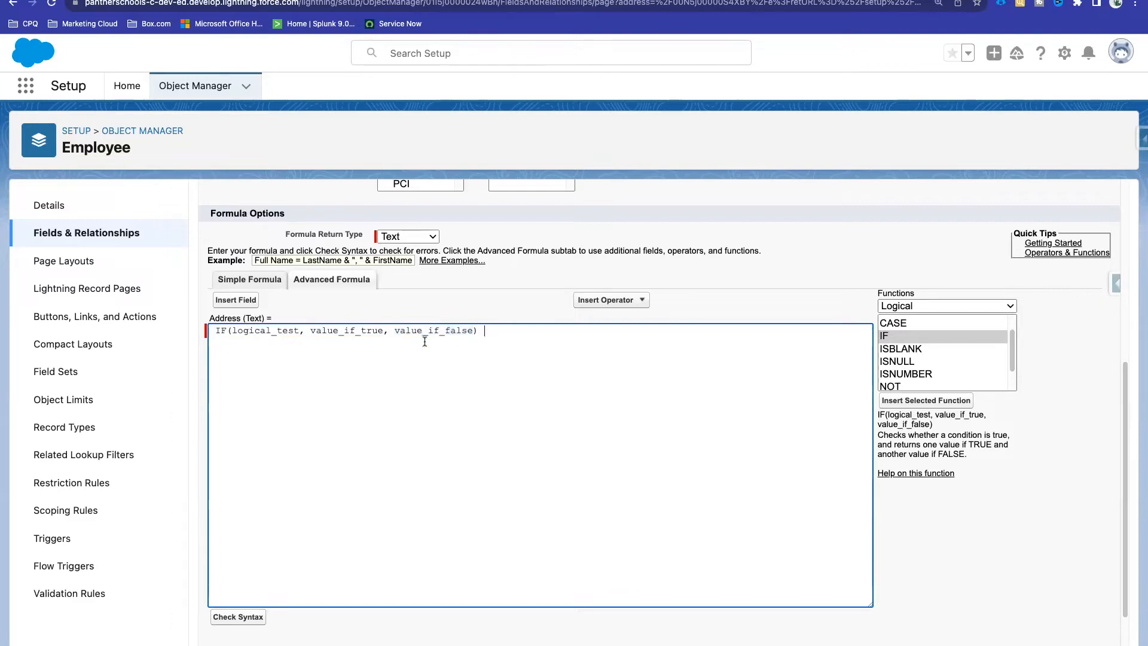
{"action": "double_click", "coordinate": [279, 333]}
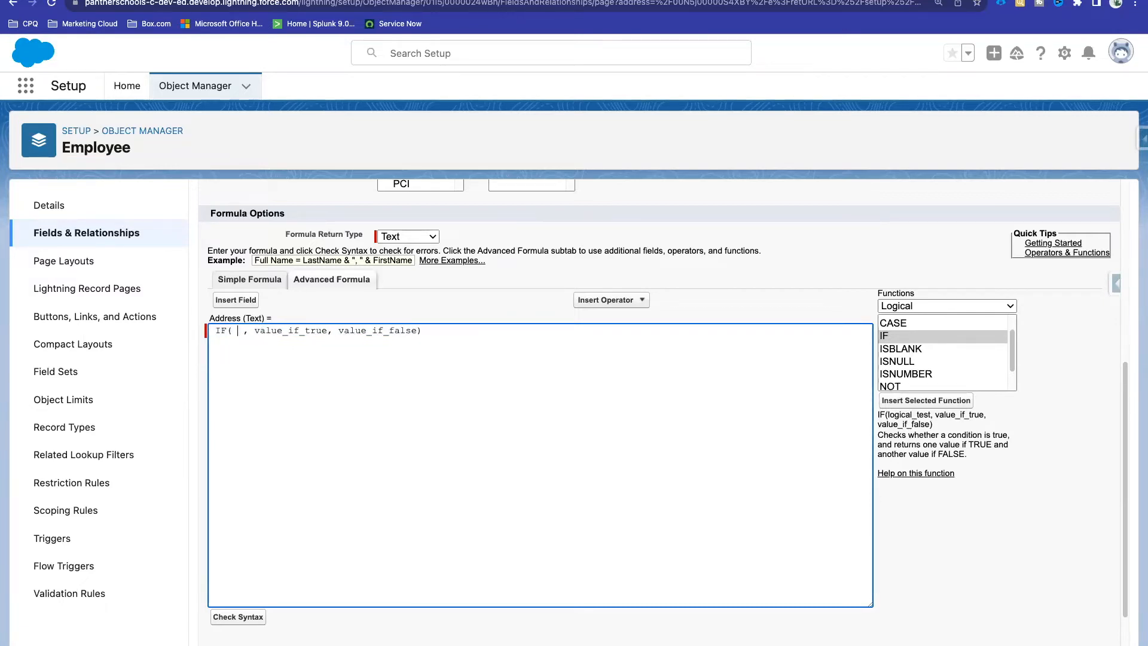
Step: Make the IF condition ISBLANK( TEXT( ) ), taking TEXT from the Text function category
{"action": "double_click", "coordinate": [894, 352]}
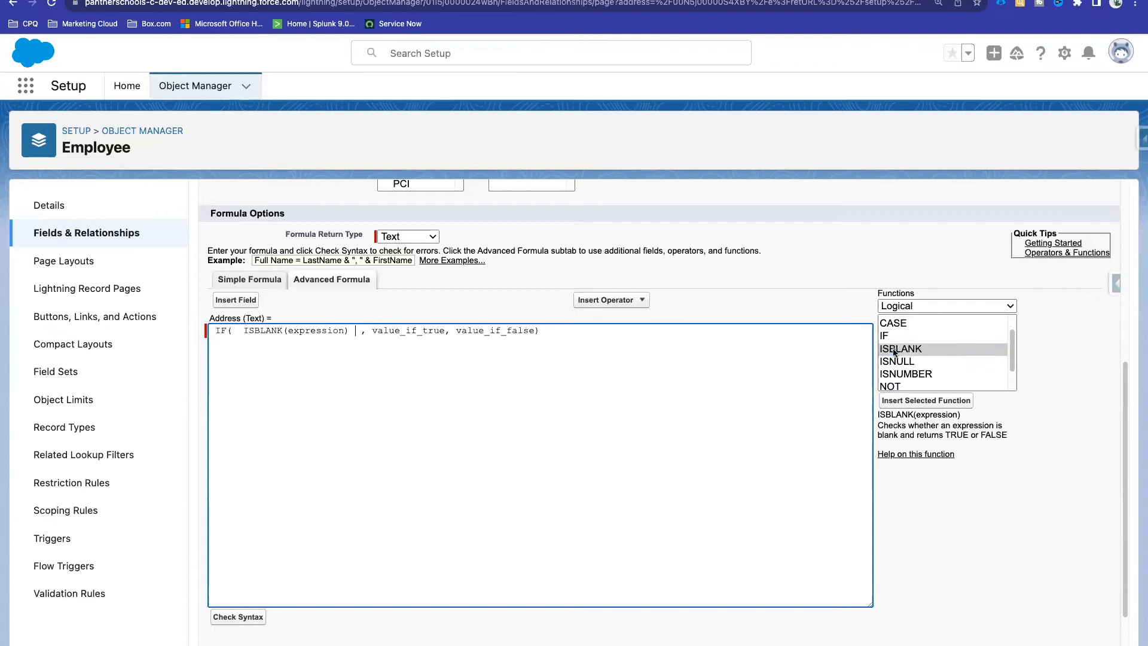
{"action": "double_click", "coordinate": [321, 330]}
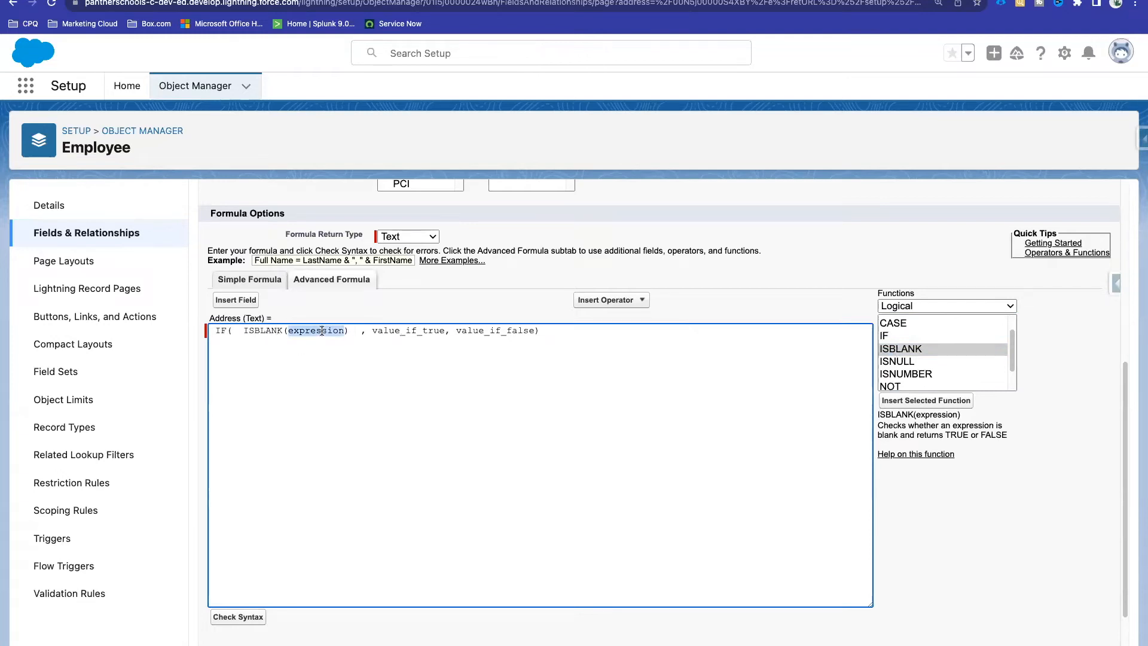
{"action": "key", "text": "BackSpace"}
{"action": "type", "text": "ISBLANK(  "}
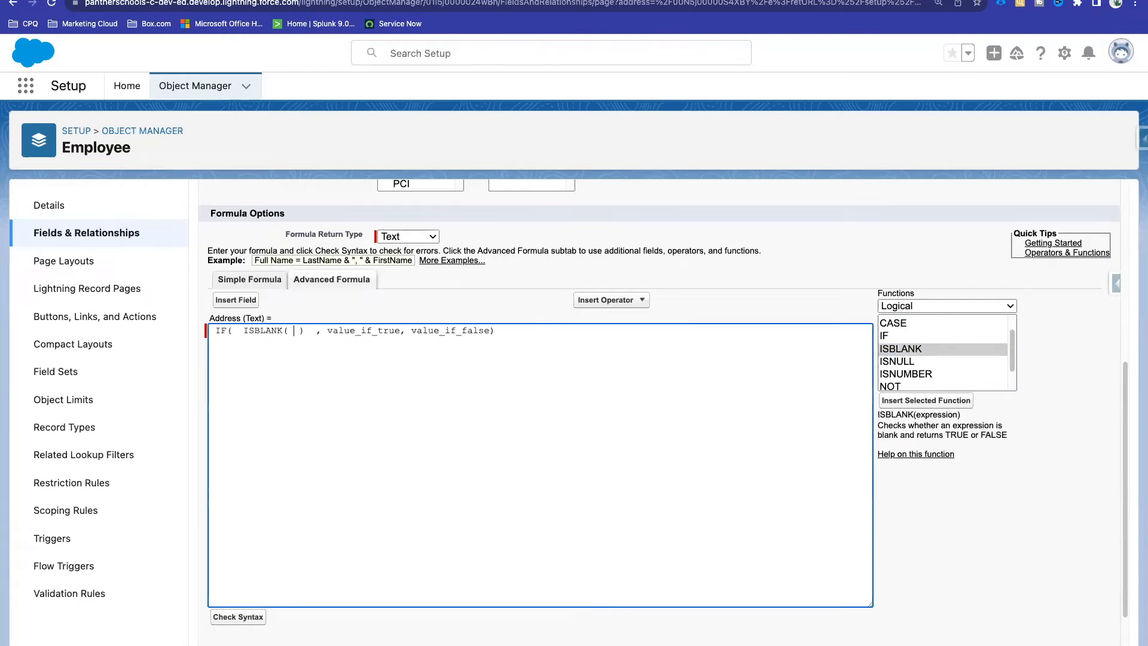
{"action": "type", "text": "TEXT("}
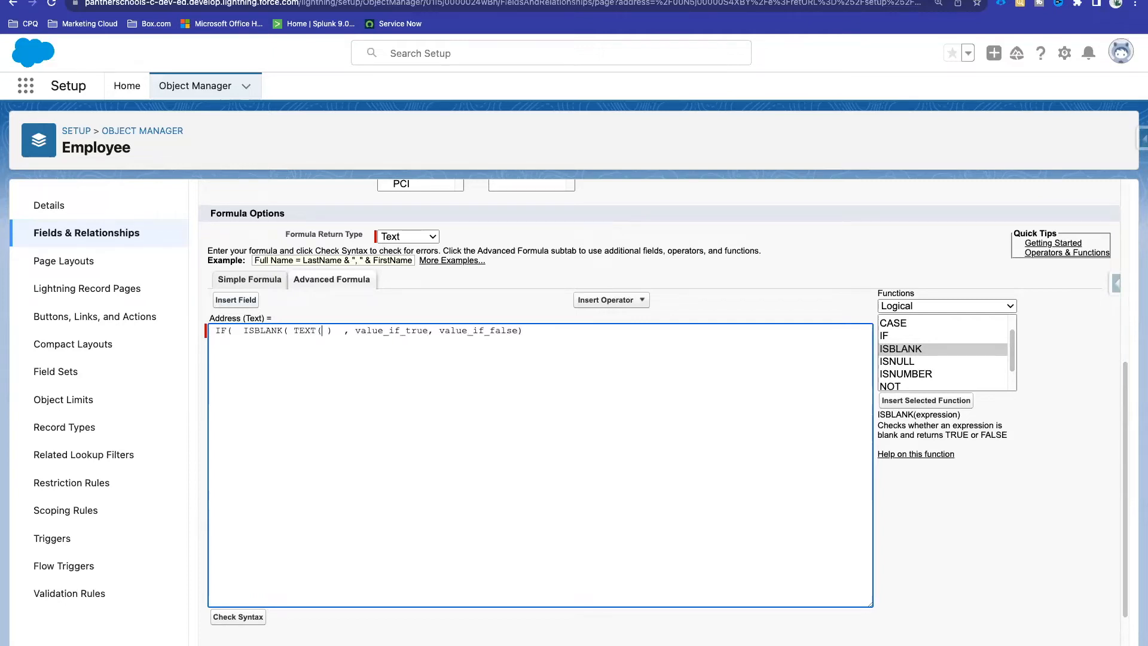
{"action": "type", "text": " )"}
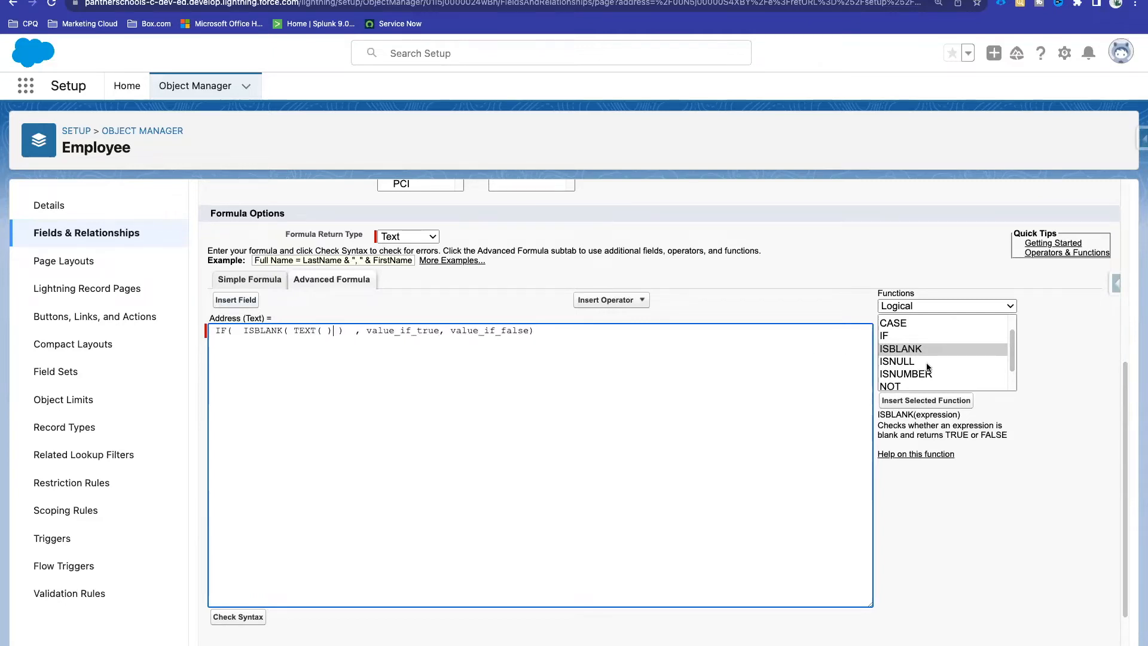
{"action": "scroll", "coordinate": [926, 345], "scroll_direction": "down", "scroll_amount": 1}
{"action": "left_click", "coordinate": [915, 306]}
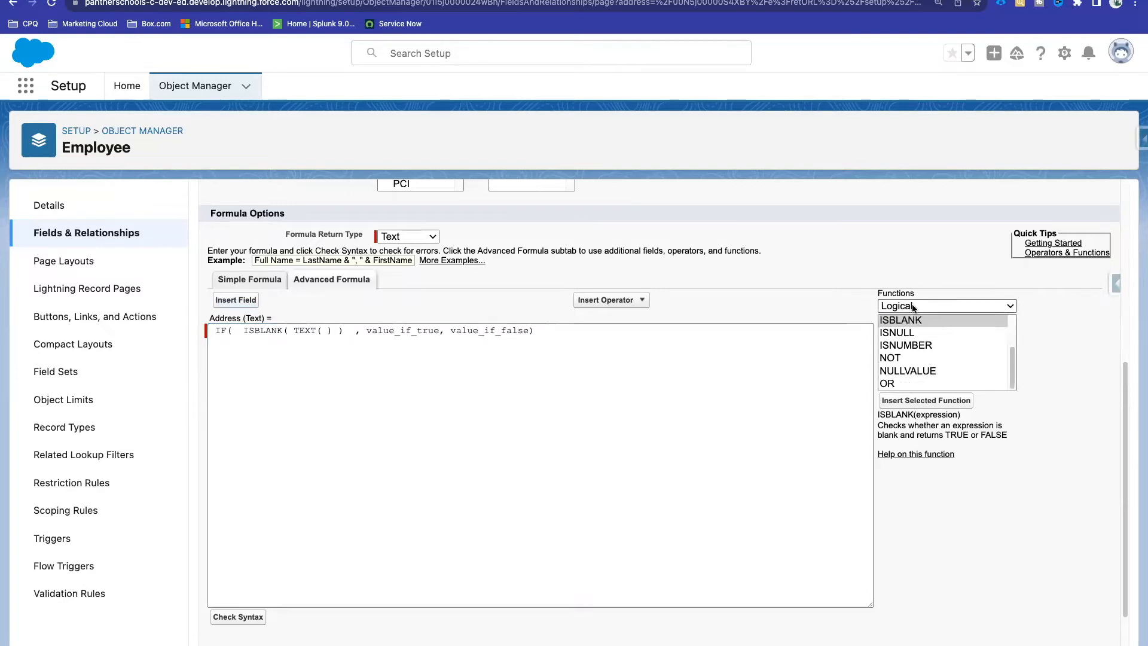
{"action": "left_click", "coordinate": [919, 338]}
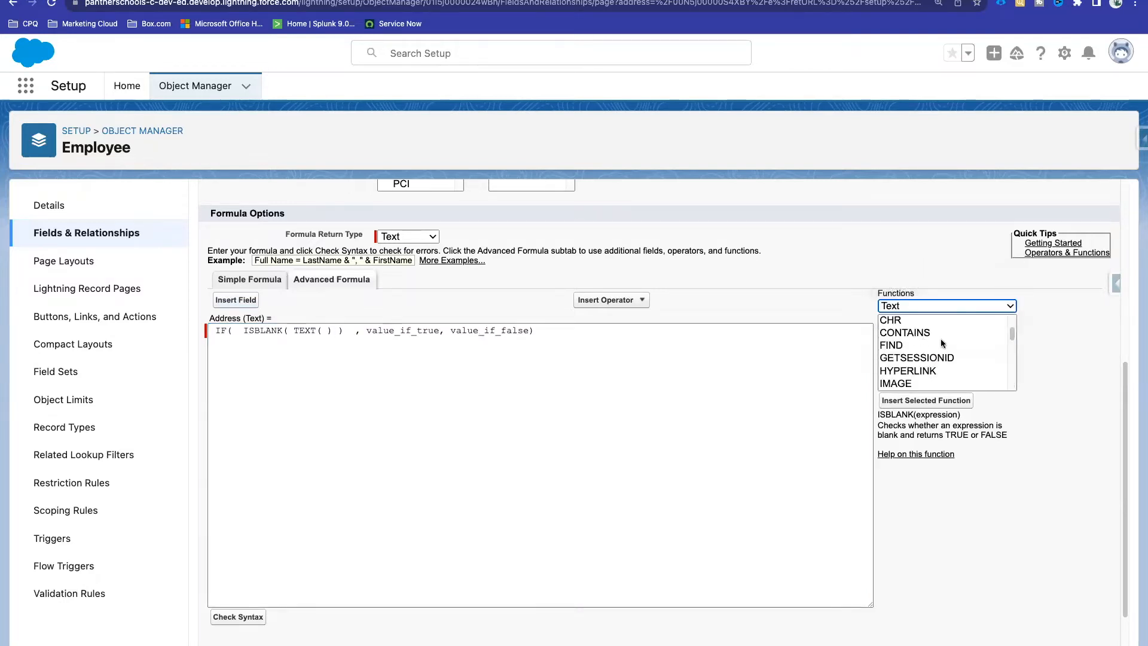
{"action": "scroll", "coordinate": [941, 338], "scroll_direction": "down", "scroll_amount": 5}
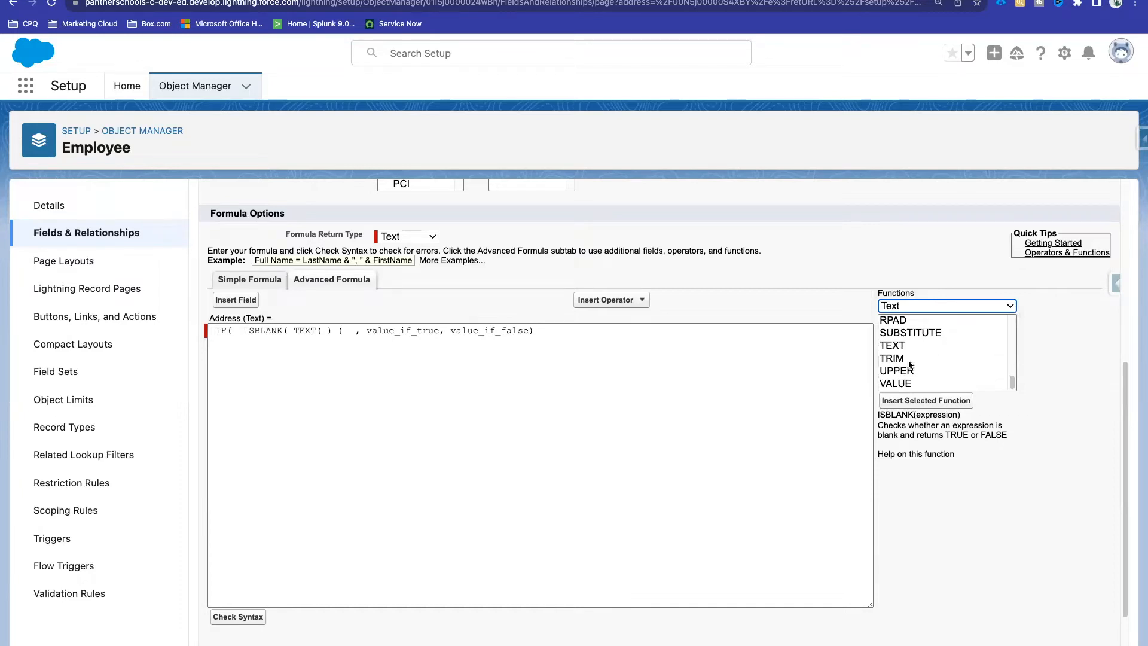
{"action": "left_click", "coordinate": [909, 345]}
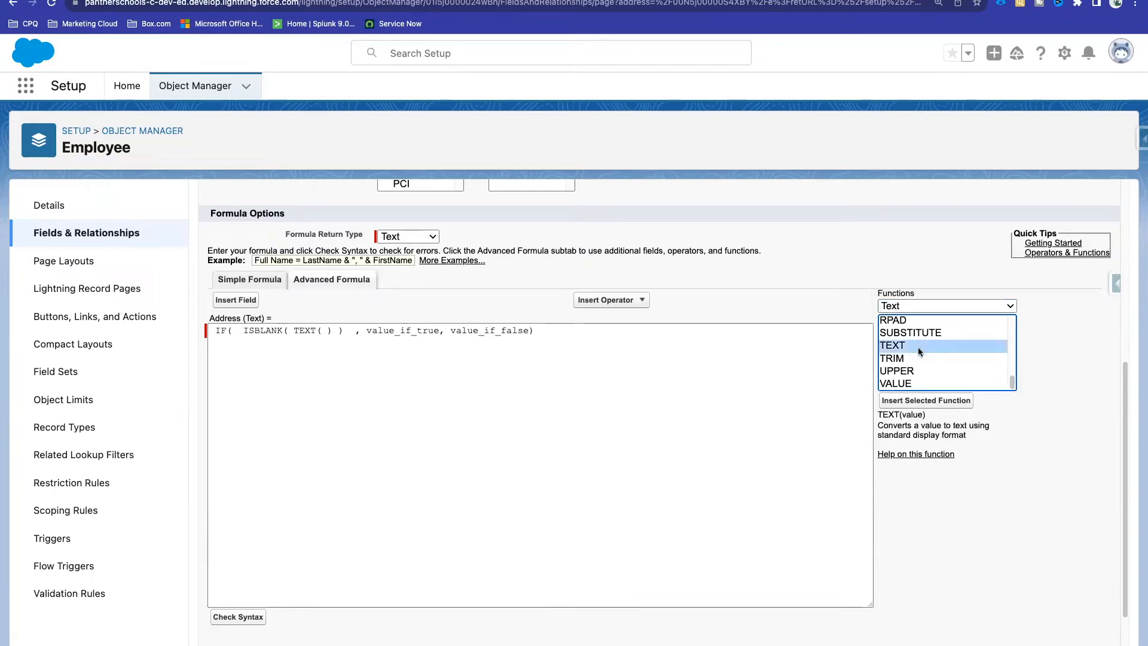
Step: Put City__c inside TEXT so the condition reads ISBLANK( TEXT( City__c ) )
{"action": "left_click", "coordinate": [324, 332]}
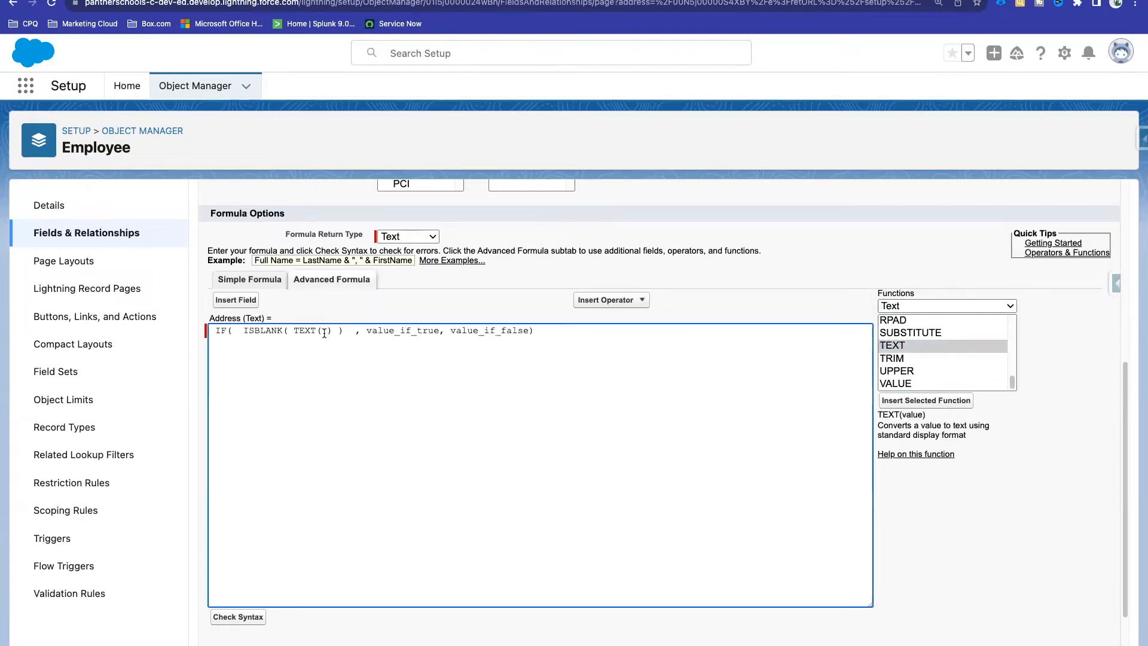
{"action": "type", "text": "City__c"}
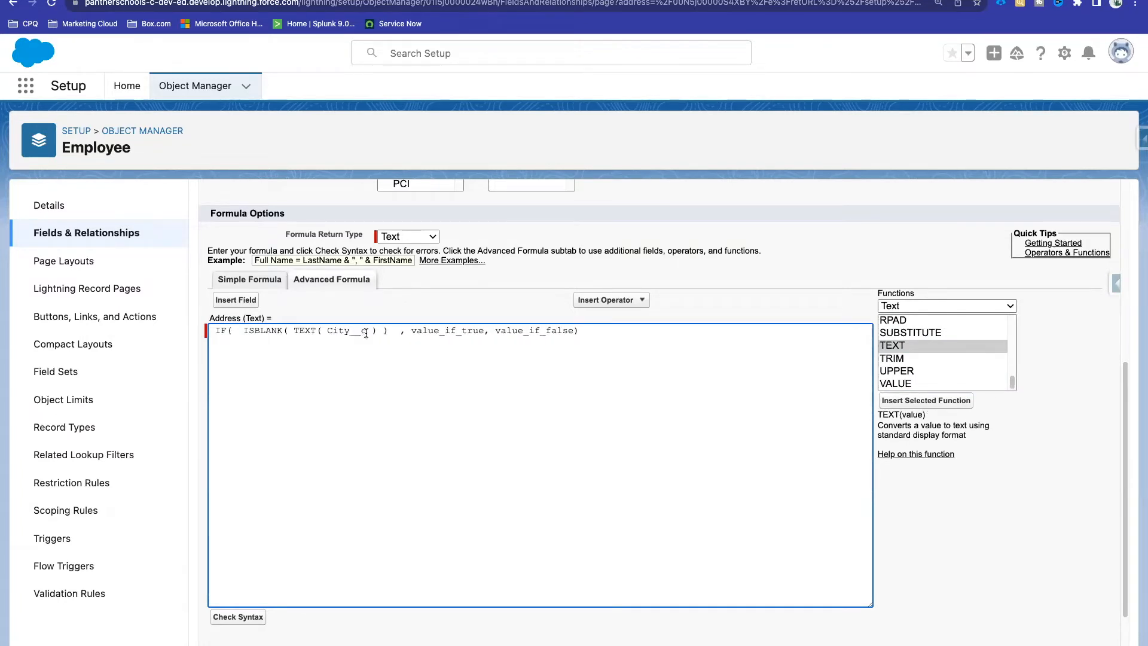
{"action": "left_click_drag", "start_coordinate": [366, 332], "coordinate": [327, 333]}
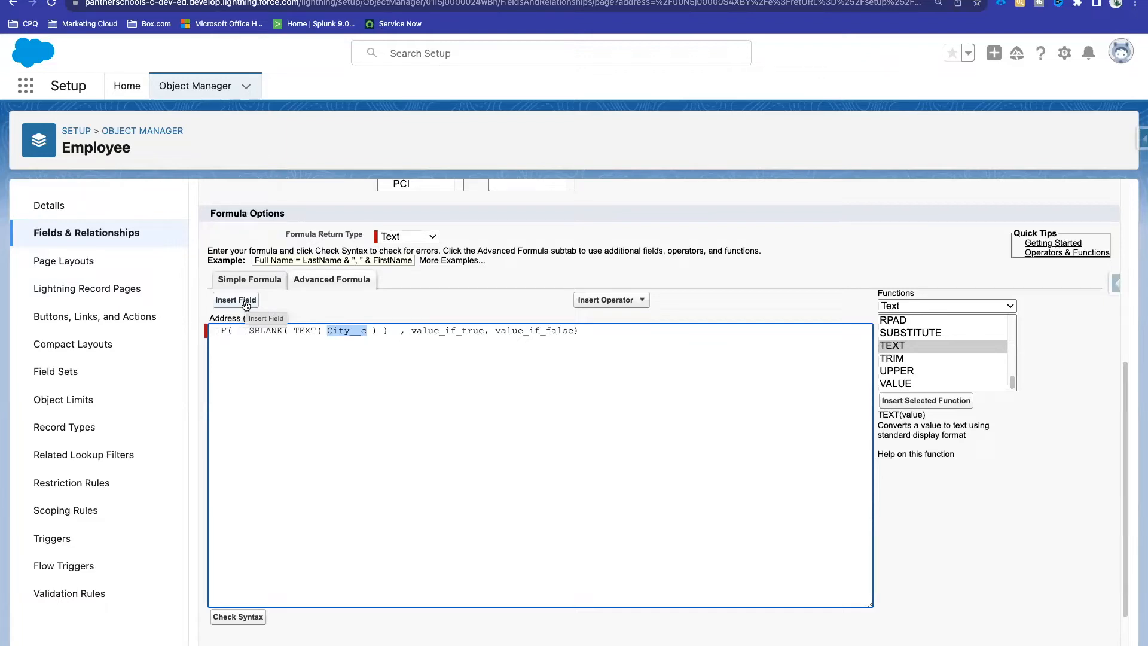
{"action": "left_click", "coordinate": [345, 339]}
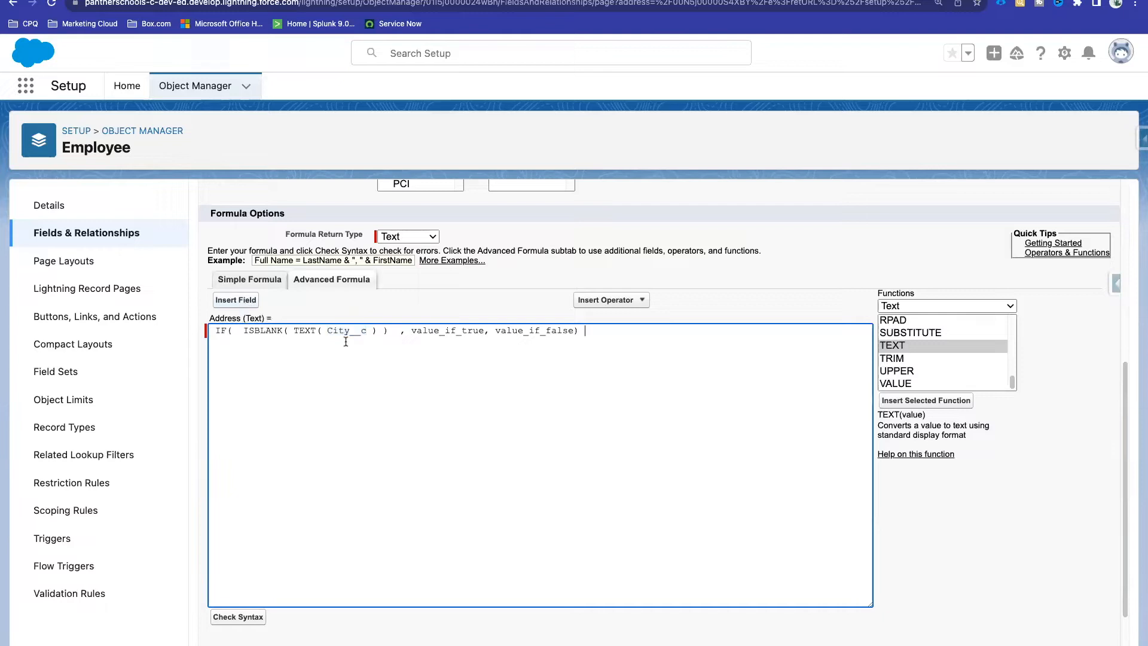
{"action": "left_click_drag", "start_coordinate": [389, 330], "coordinate": [245, 333]}
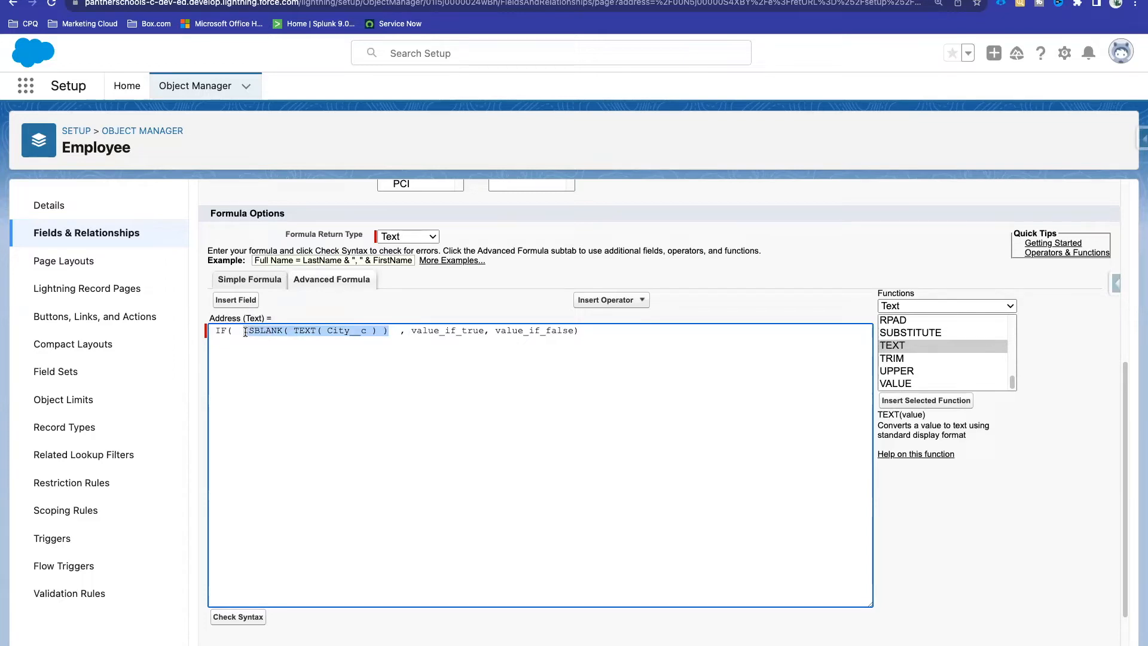
{"action": "left_click", "coordinate": [323, 344]}
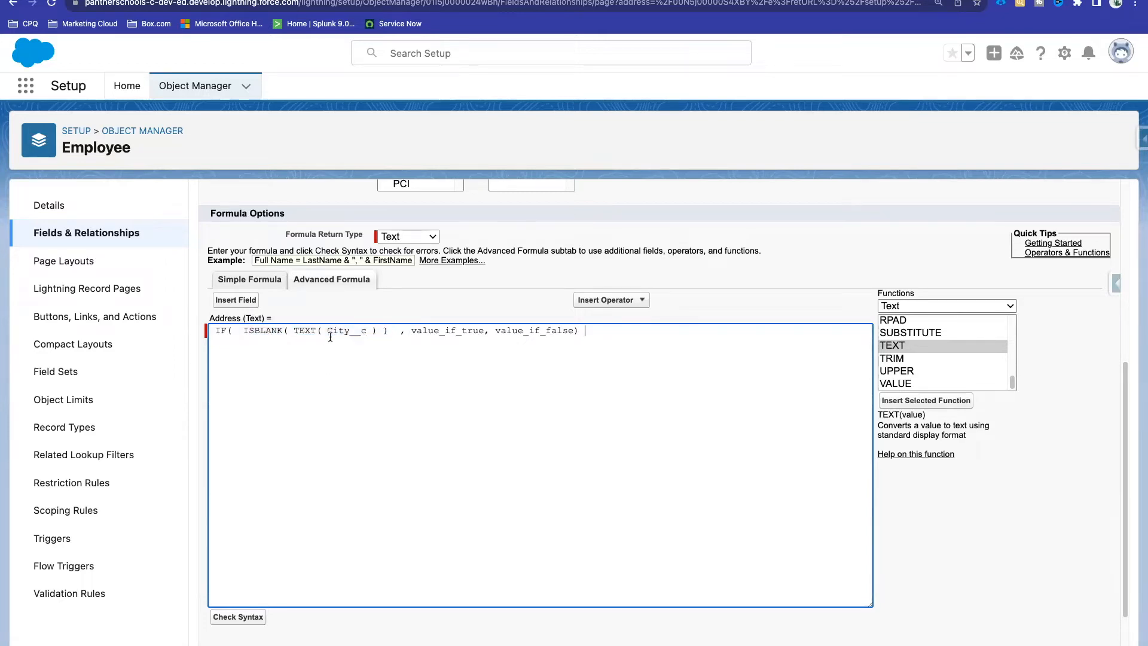
Step: Replace value_if_true with '' so a blank City returns nothing
{"action": "double_click", "coordinate": [455, 331]}
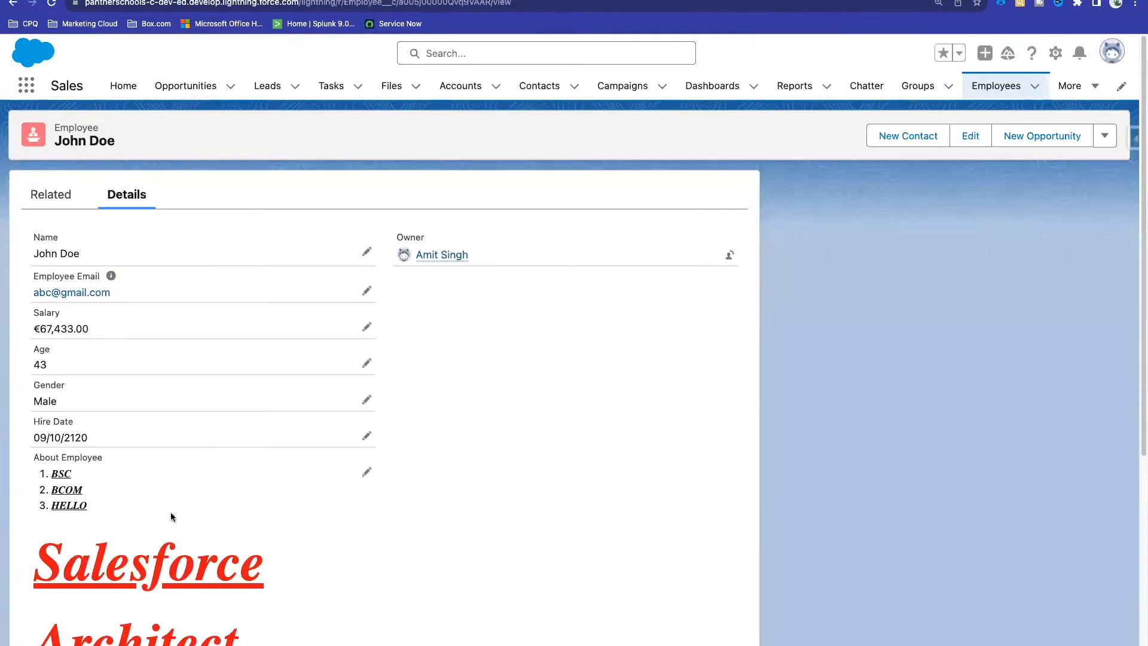
{"action": "scroll", "coordinate": [171, 511], "scroll_direction": "down", "scroll_amount": 6}
{"action": "scroll", "coordinate": [351, 534], "scroll_direction": "up", "scroll_amount": 1}
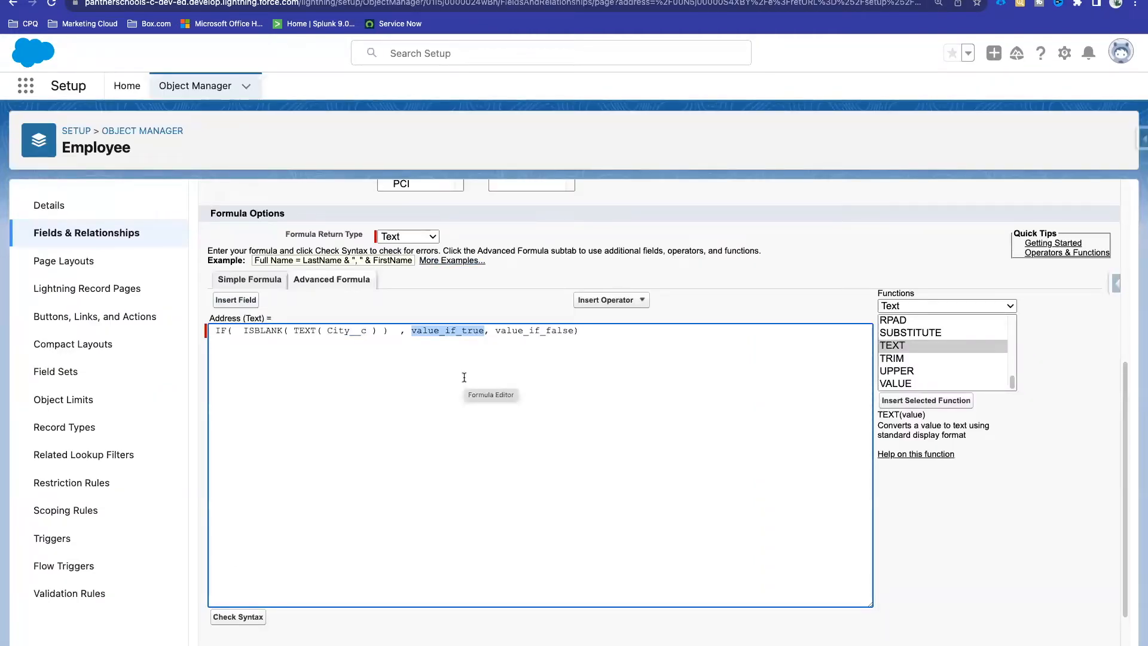
{"action": "type", "text": "'"}
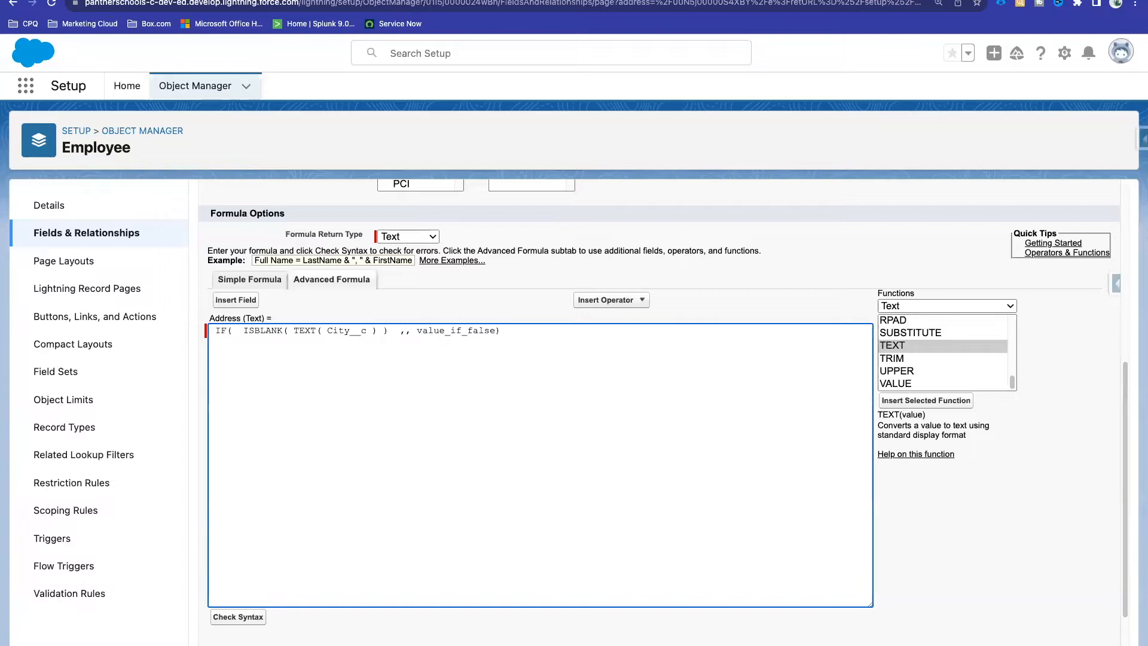
{"action": "type", "text": "'"}
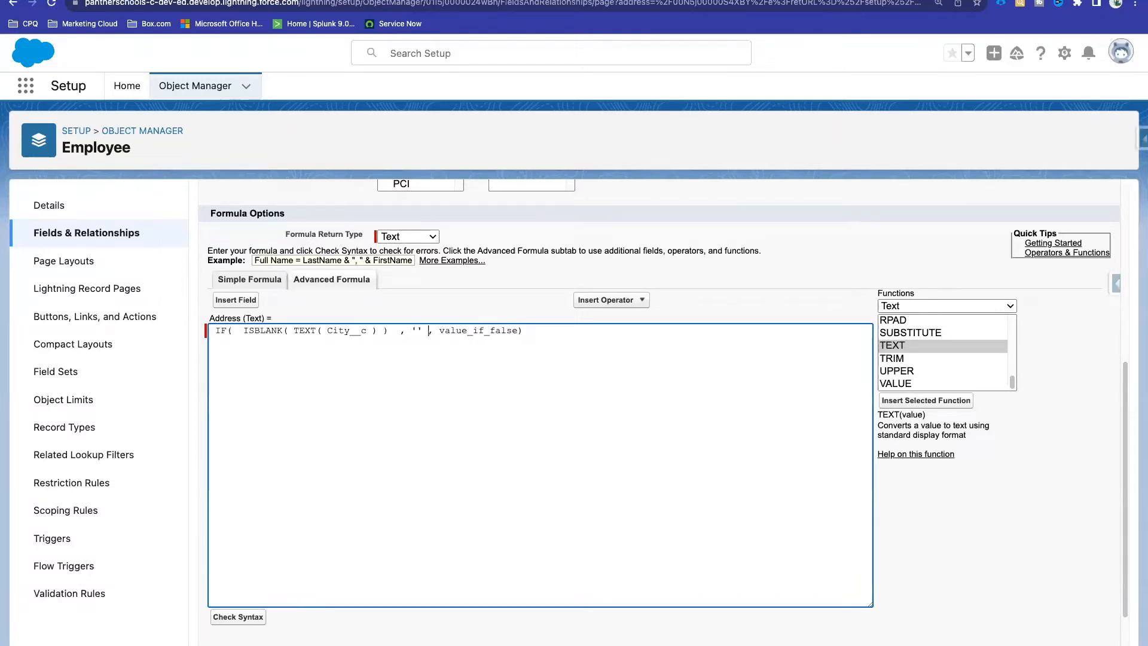
Step: Use TEXT( City__c ) as value_if_false, append &", ", and check the syntax
{"action": "left_click", "coordinate": [379, 332]}
{"action": "left_click_drag", "start_coordinate": [341, 332], "coordinate": [292, 333]}
{"action": "key", "text": "ctrl+c"}
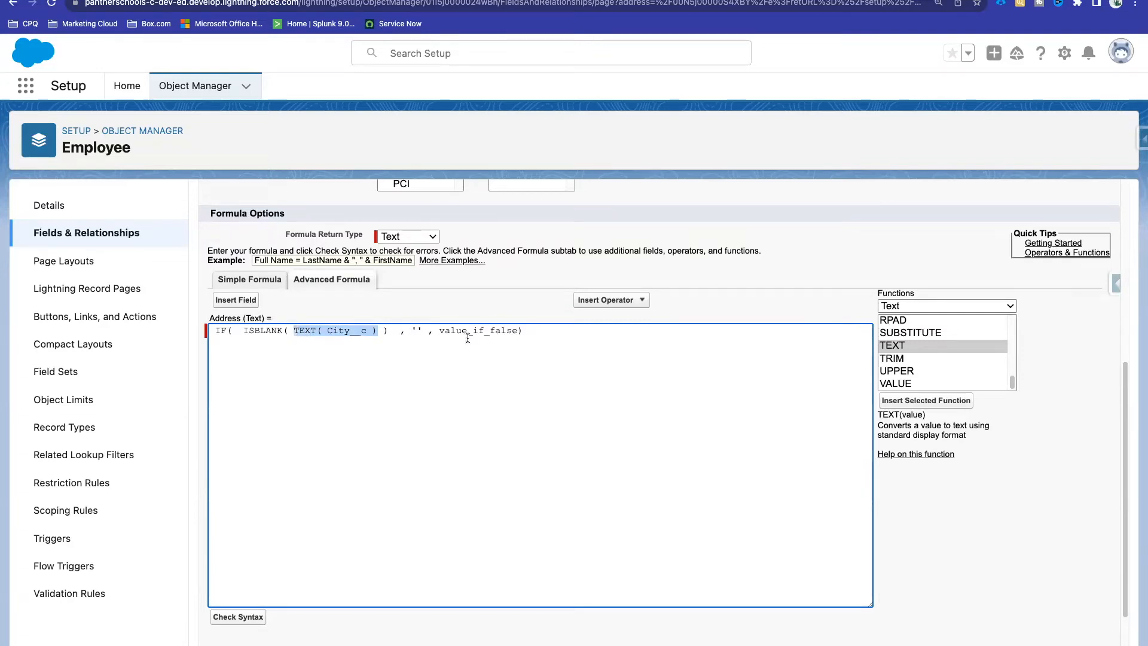
{"action": "double_click", "coordinate": [467, 331]}
{"action": "key", "text": "ctrl+v"}
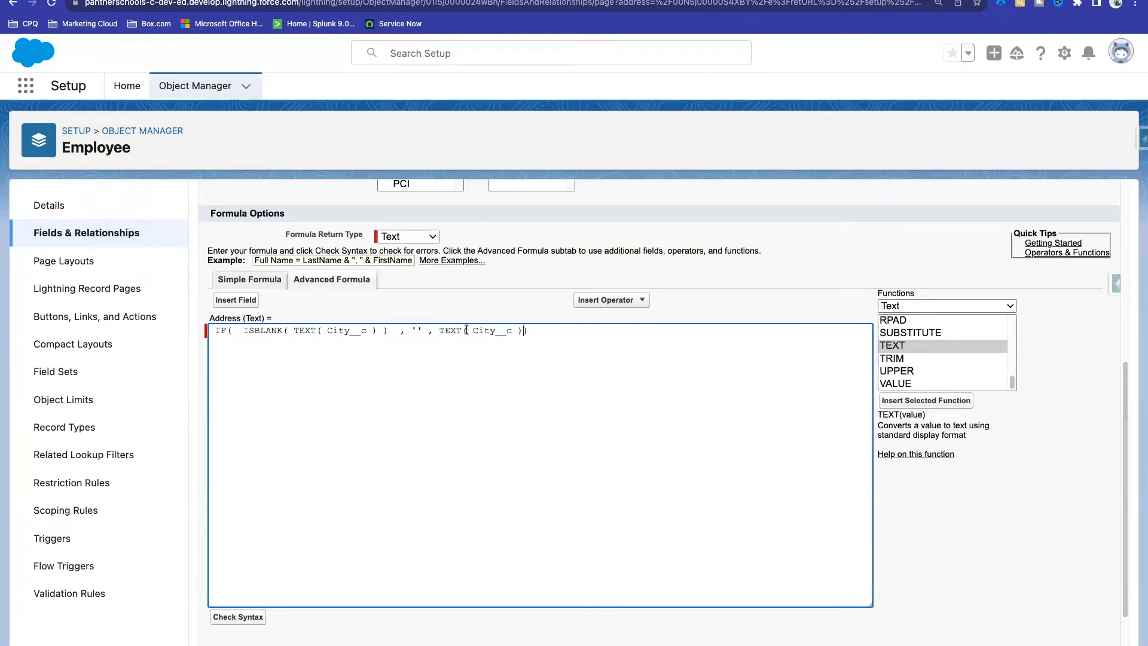
{"action": "type", "text": "+"}
{"action": "key", "text": "BackSpace"}
{"action": "type", "text": "&"}
{"action": "type", "text": "\"\""}
{"action": "type", "text": ","}
{"action": "left_click", "coordinate": [568, 377]}
{"action": "left_click", "coordinate": [242, 616]}
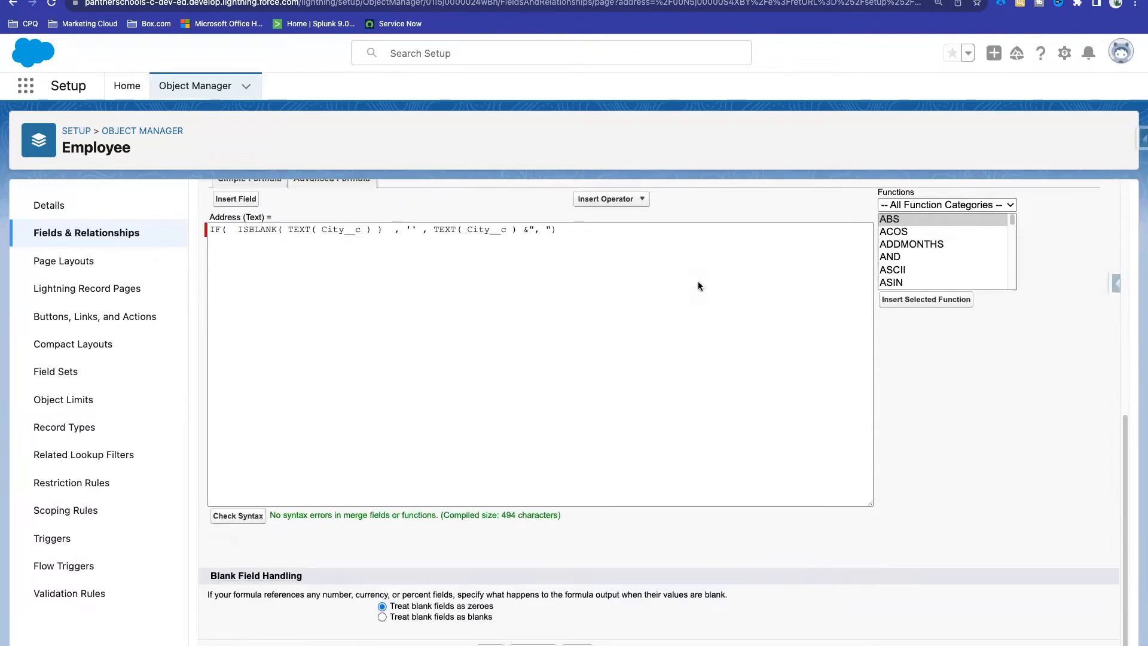
Step: Append & and a copy of the city IF expression to the end of the formula
{"action": "scroll", "coordinate": [698, 286], "scroll_direction": "up", "scroll_amount": 1}
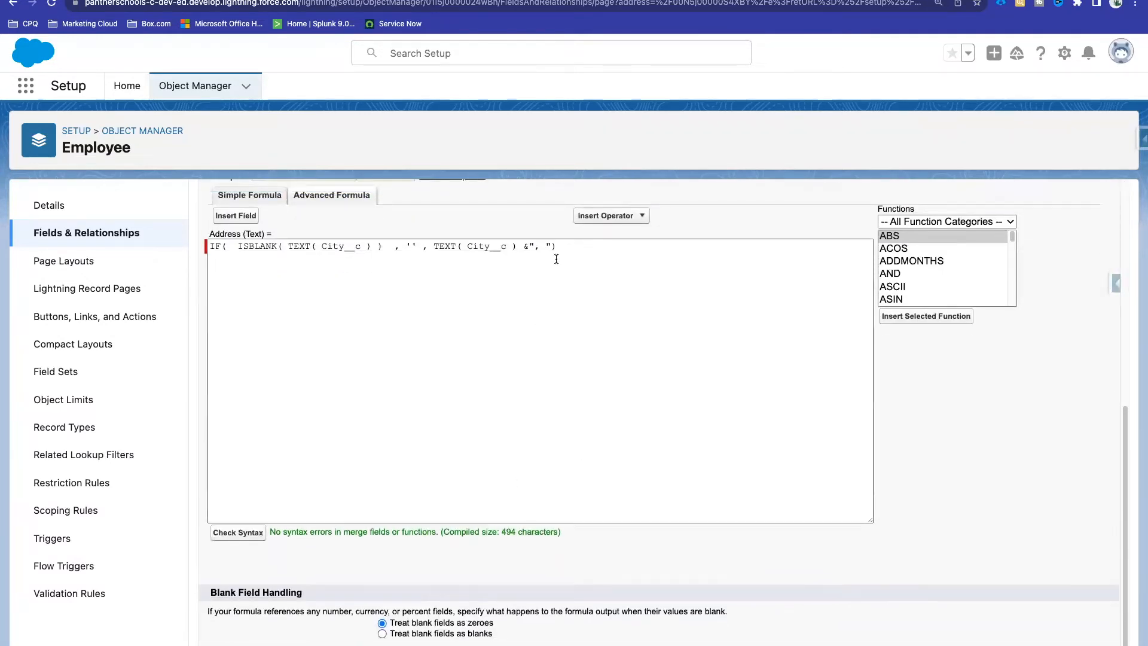
{"action": "left_click_drag", "start_coordinate": [571, 247], "coordinate": [204, 254]}
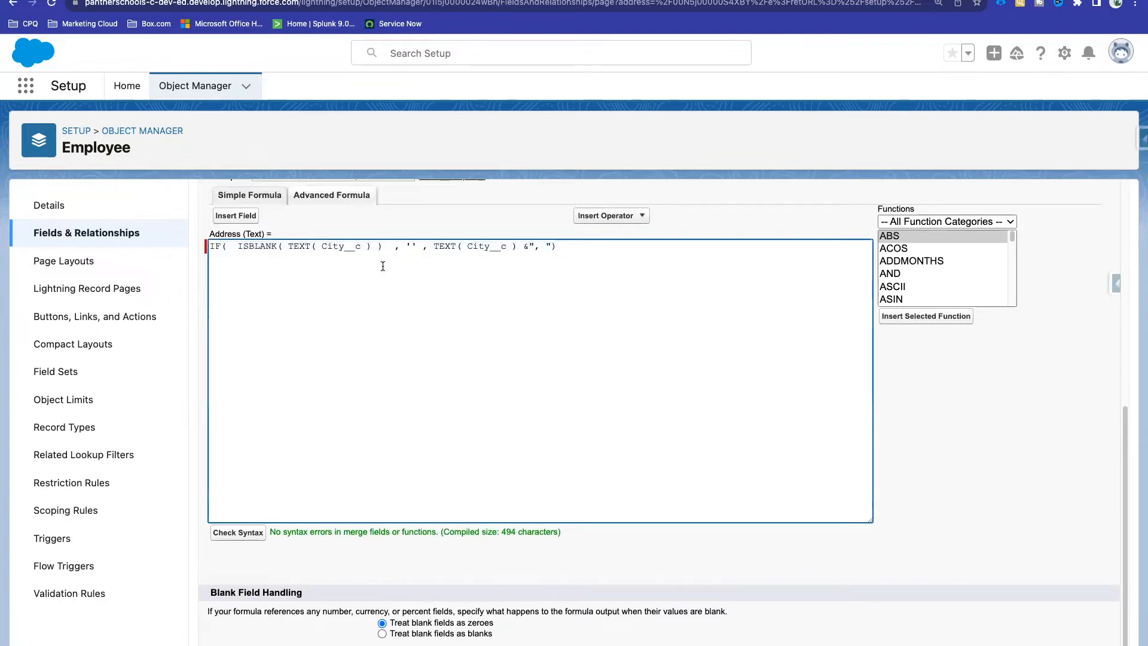
{"action": "left_click_drag", "start_coordinate": [575, 246], "coordinate": [211, 247]}
{"action": "left_click", "coordinate": [346, 263]}
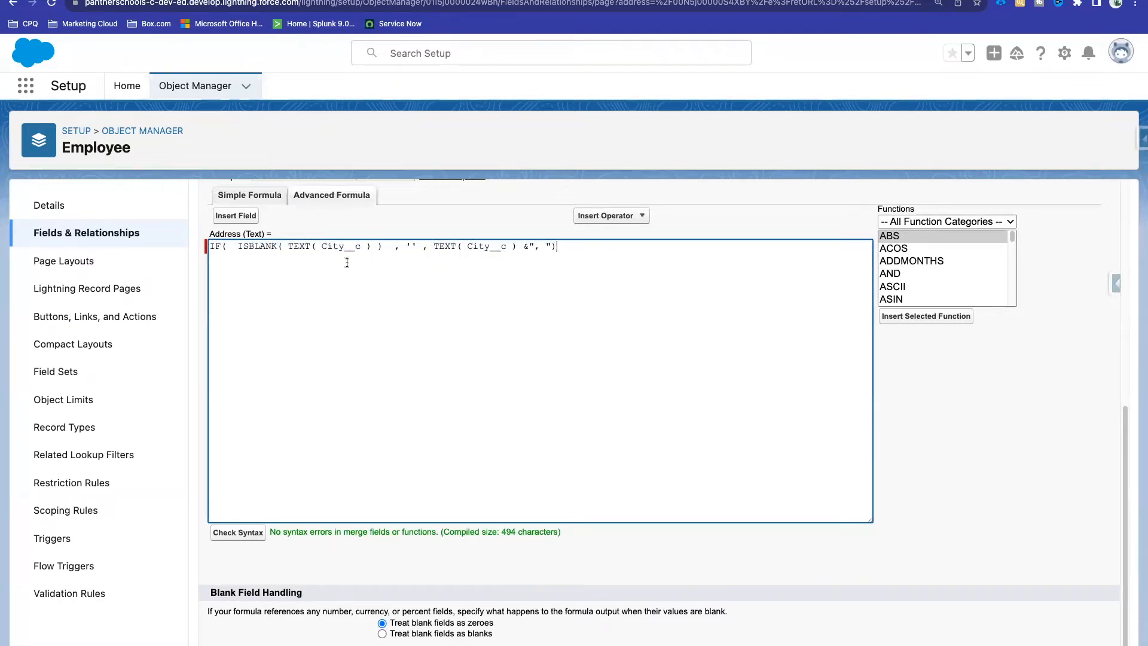
{"action": "type", "text": "+"}
{"action": "key", "text": "BackSpace"}
{"action": "type", "text": "&"}
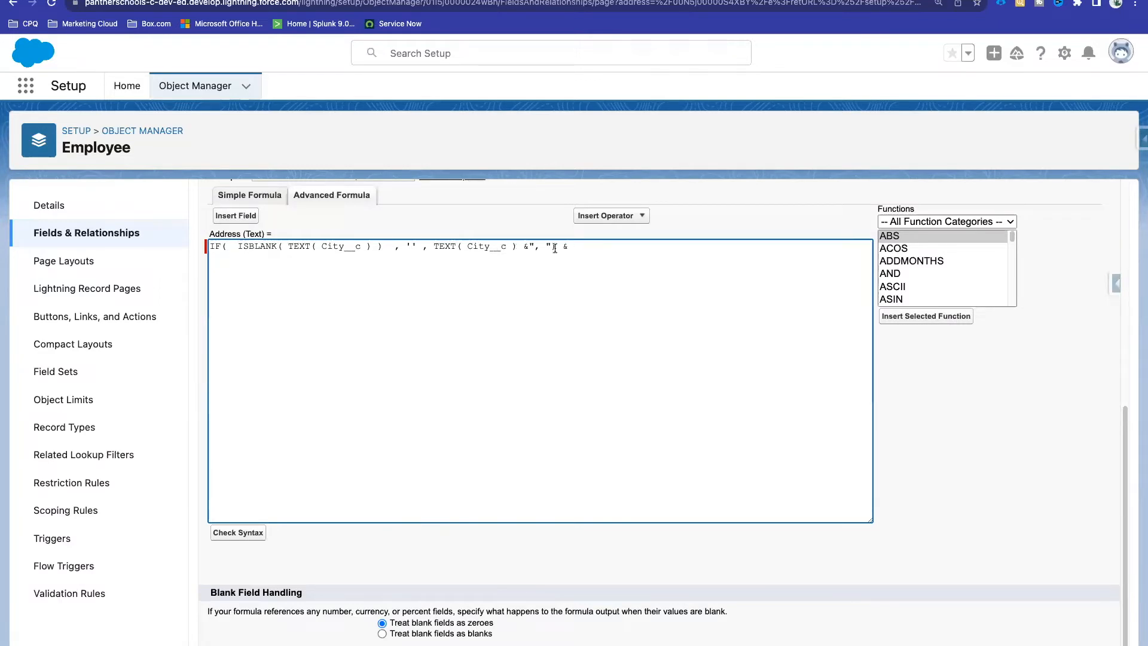
{"action": "left_click_drag", "start_coordinate": [555, 247], "coordinate": [210, 246]}
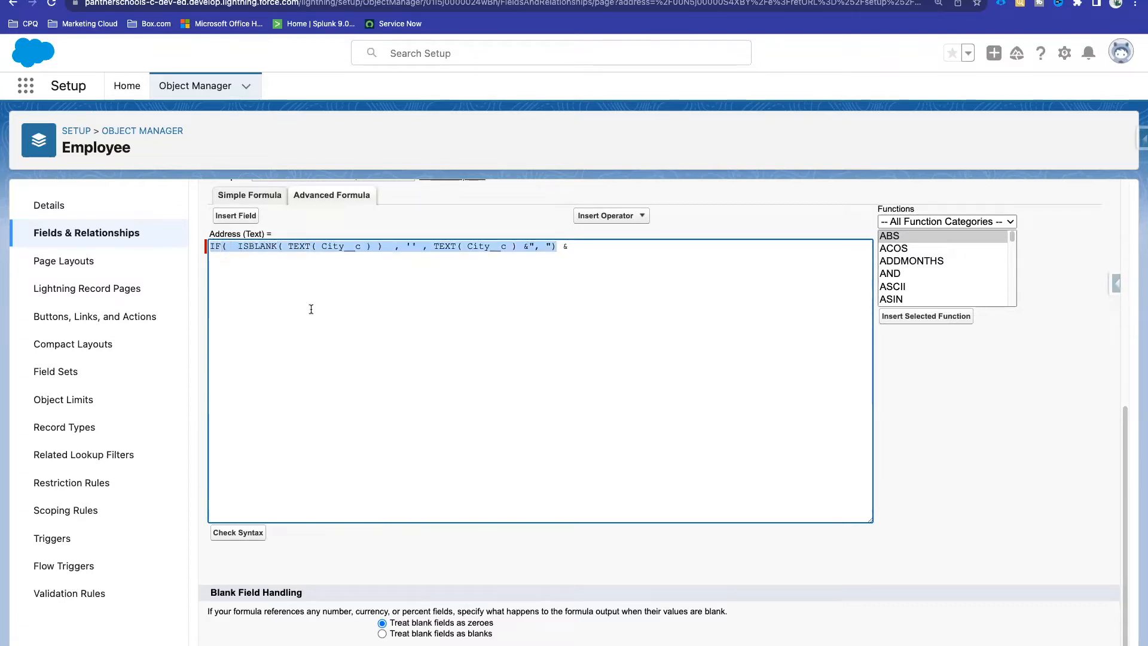
{"action": "left_click", "coordinate": [579, 245]}
{"action": "key", "text": "ctrl+v"}
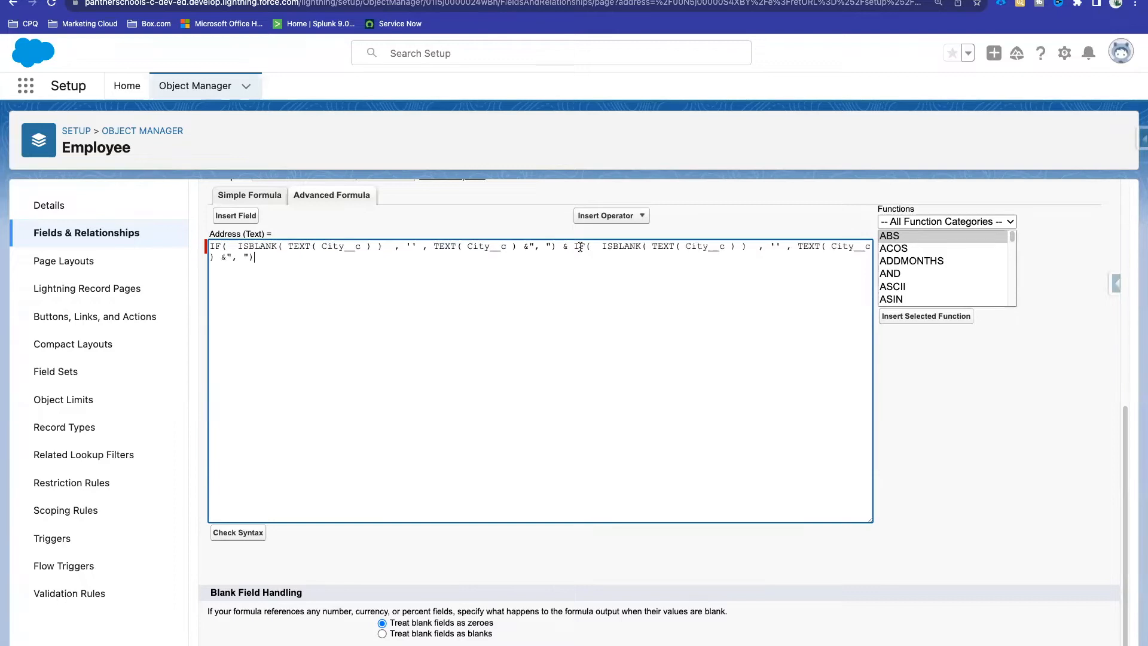
Step: Change both City__c references in the copied IF to State__c and pass the syntax check
{"action": "double_click", "coordinate": [704, 247]}
{"action": "type", "text": "State__c"}
{"action": "double_click", "coordinate": [715, 246]}
{"action": "double_click", "coordinate": [228, 256]}
{"action": "key", "text": "ctrl+v"}
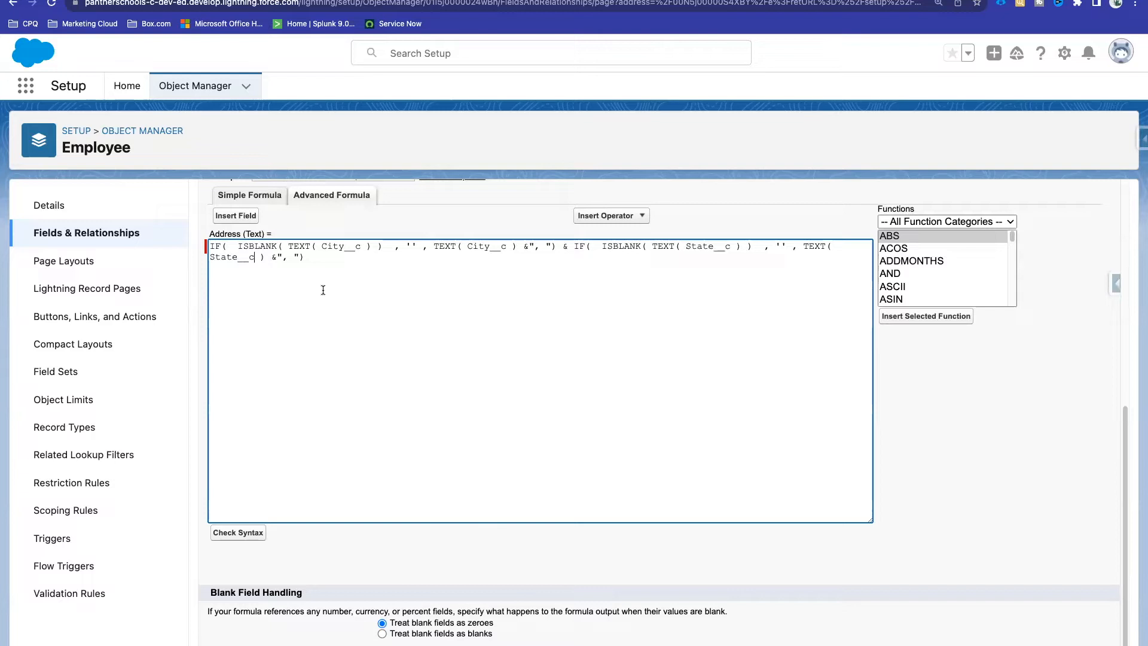
{"action": "left_click", "coordinate": [237, 536]}
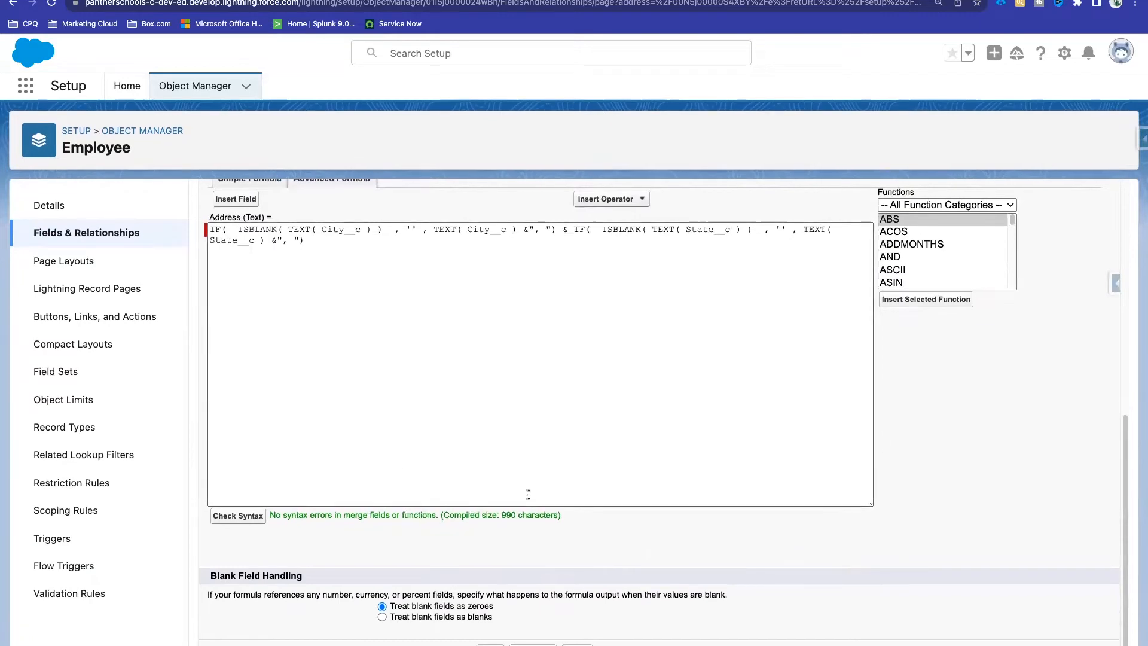
{"action": "left_click_drag", "start_coordinate": [561, 514], "coordinate": [272, 516]}
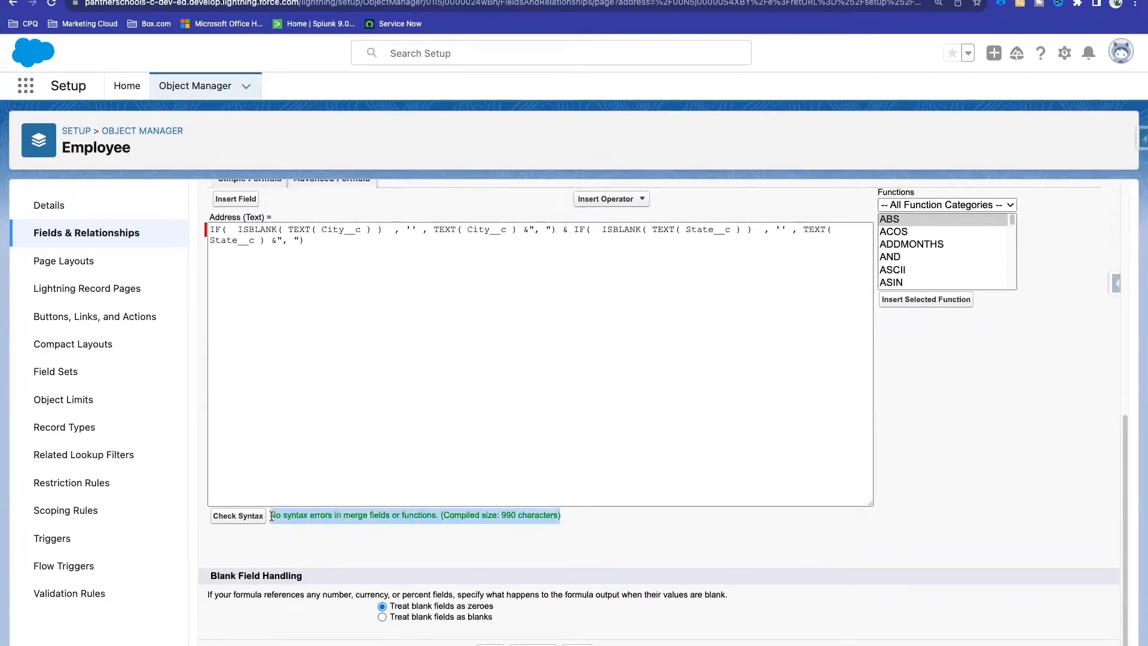
Step: Append & TEXT( Cuntry ) to the formula and run the syntax check
{"action": "left_click", "coordinate": [296, 291]}
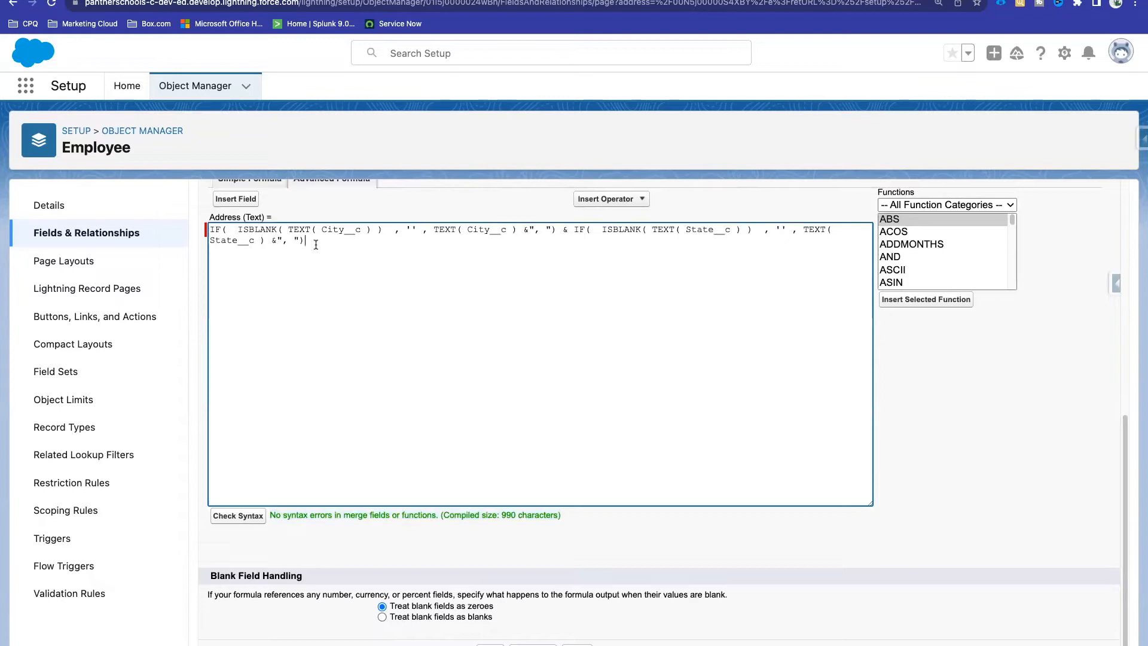
{"action": "type", "text": "&"}
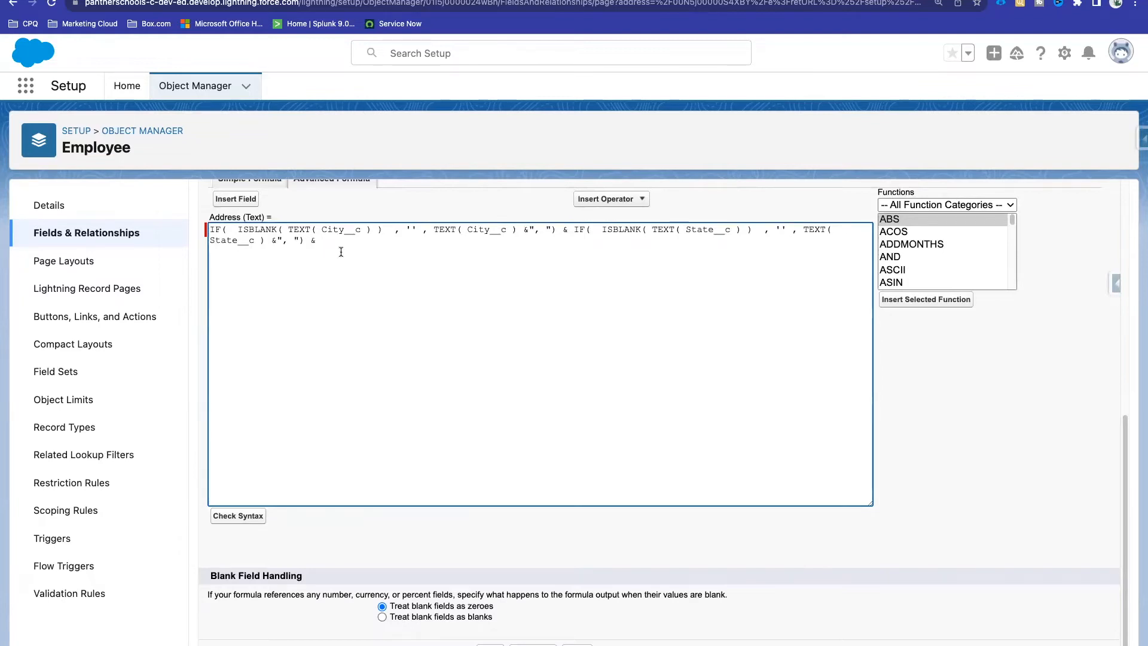
{"action": "scroll", "coordinate": [360, 261], "scroll_direction": "up", "scroll_amount": 2}
{"action": "type", "text": "TEXT( Cu"}
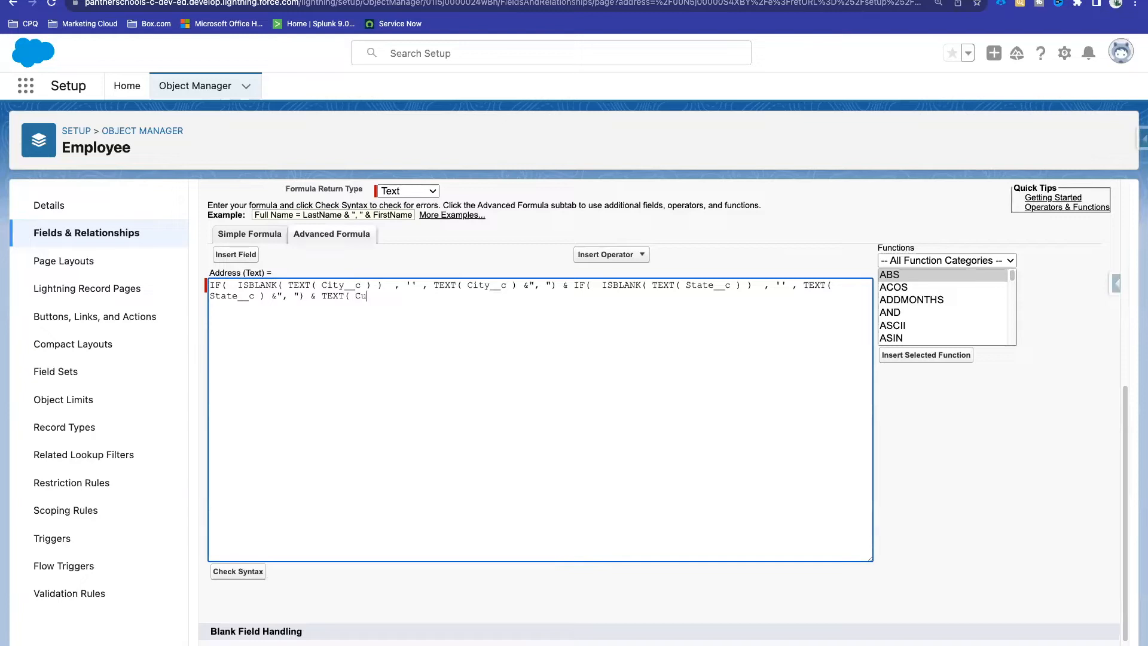
{"action": "type", "text": "ntry )"}
{"action": "scroll", "coordinate": [406, 320], "scroll_direction": "down", "scroll_amount": 1}
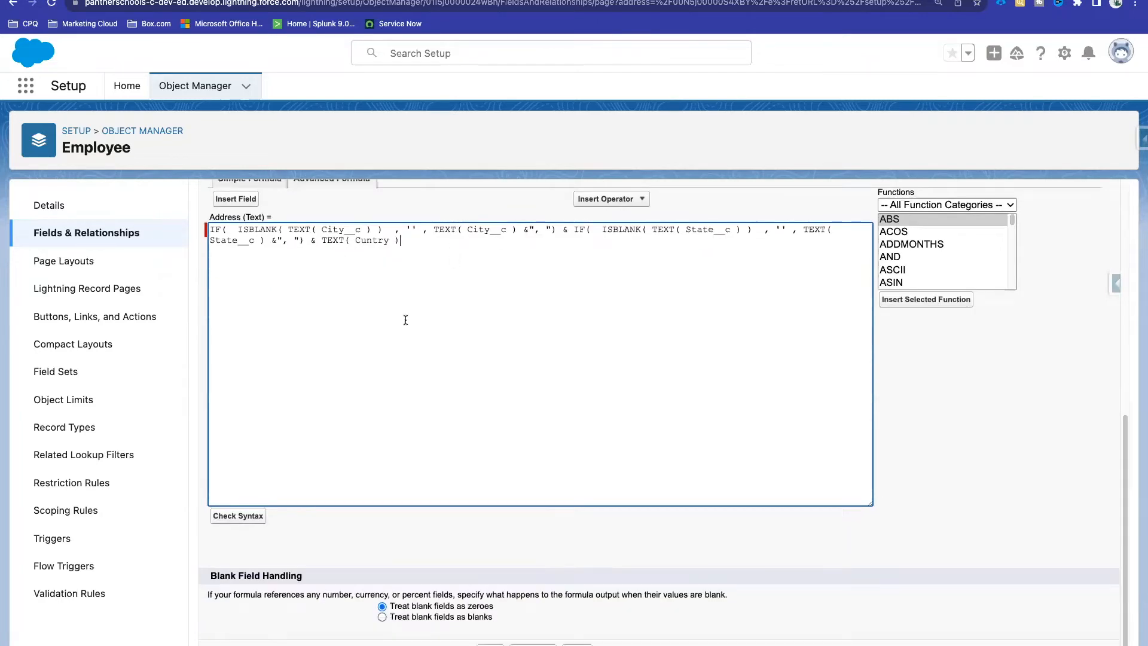
{"action": "left_click", "coordinate": [242, 513]}
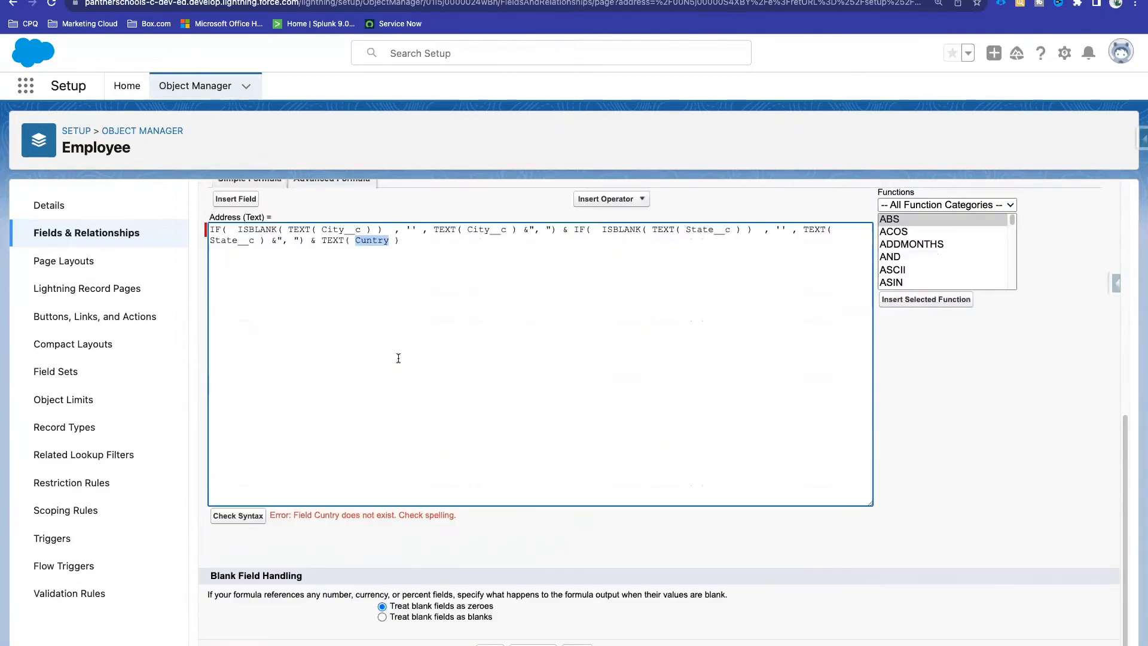
Step: Correct the field name to Country__c and recheck until the formula passes syntax
{"action": "left_click", "coordinate": [387, 238]}
{"action": "left_click_drag", "start_coordinate": [315, 515], "coordinate": [458, 514]}
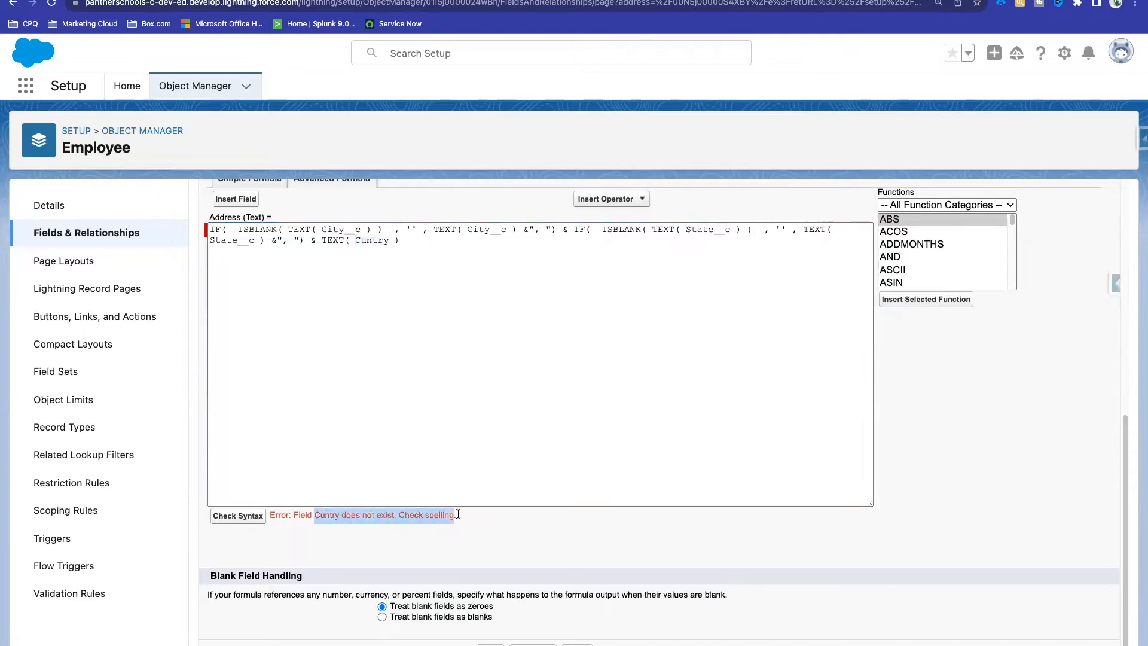
{"action": "left_click", "coordinate": [390, 239]}
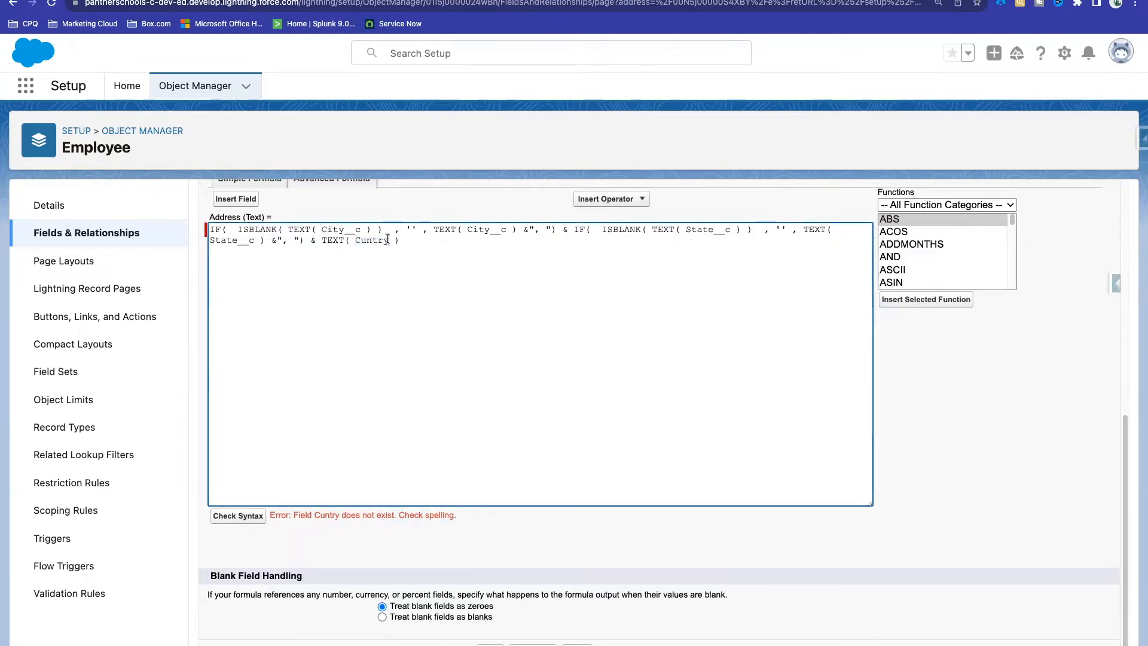
{"action": "type", "text": "__c"}
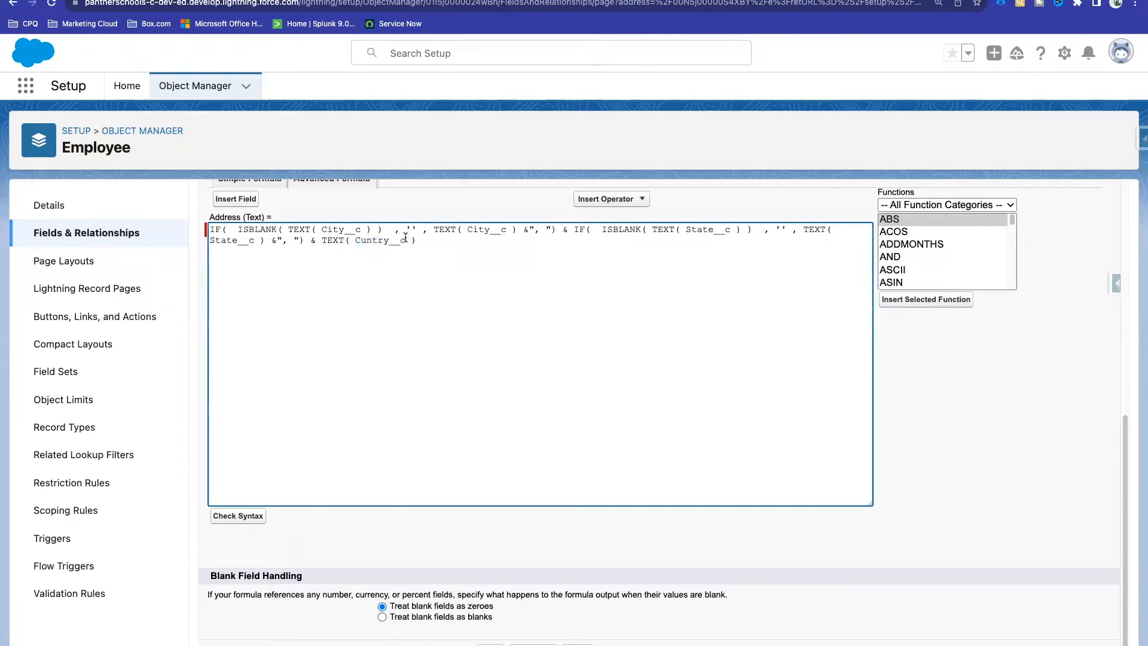
{"action": "double_click", "coordinate": [379, 239]}
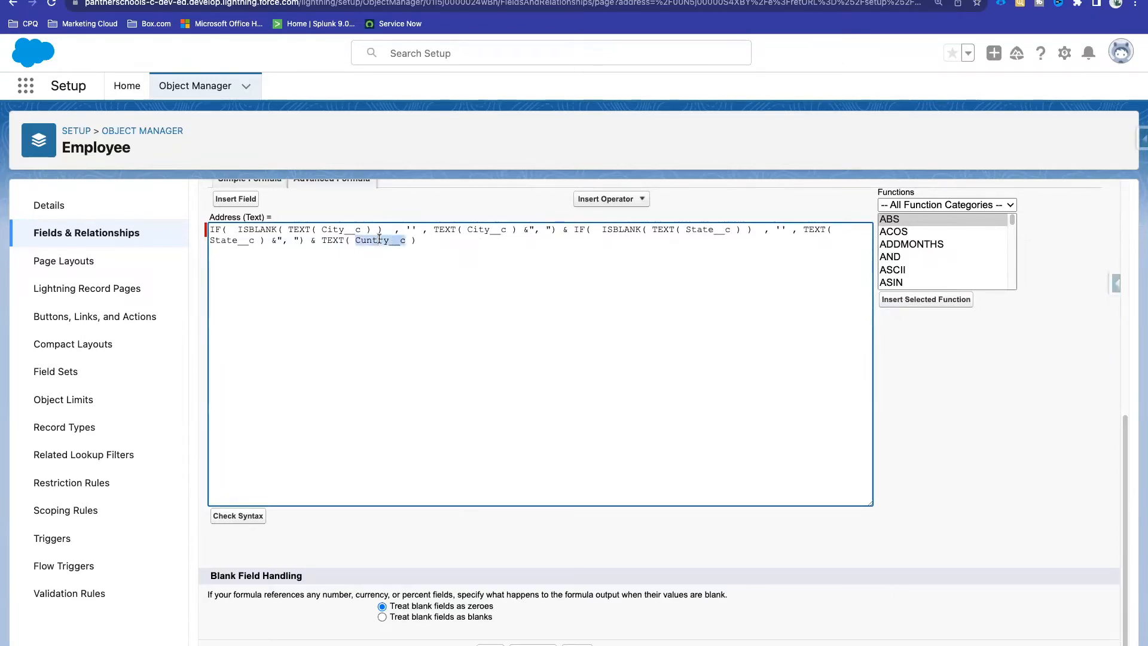
{"action": "left_click", "coordinate": [251, 514]}
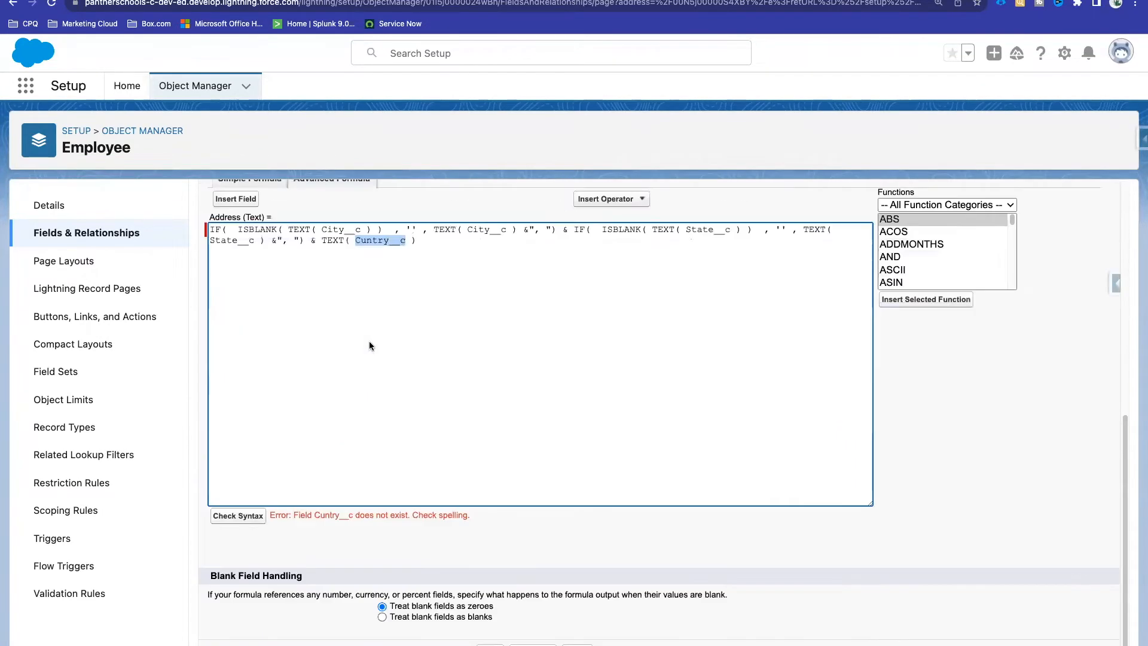
{"action": "scroll", "coordinate": [383, 372], "scroll_direction": "up", "scroll_amount": 3}
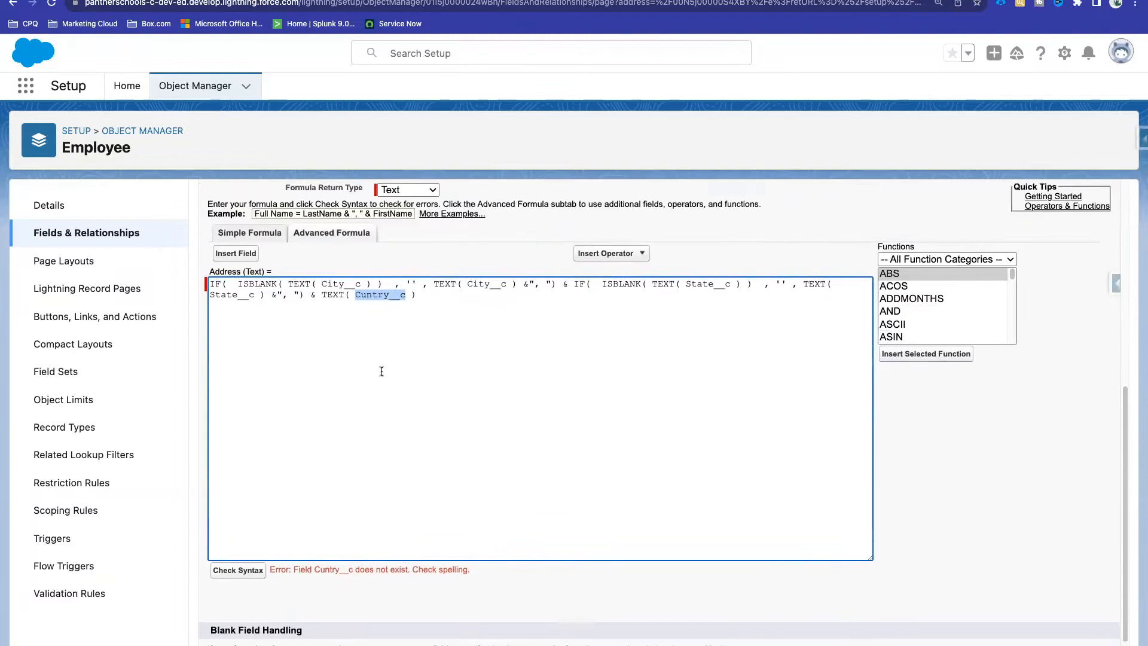
{"action": "left_click", "coordinate": [359, 324]}
{"action": "type", "text": "o"}
{"action": "left_click", "coordinate": [238, 600]}
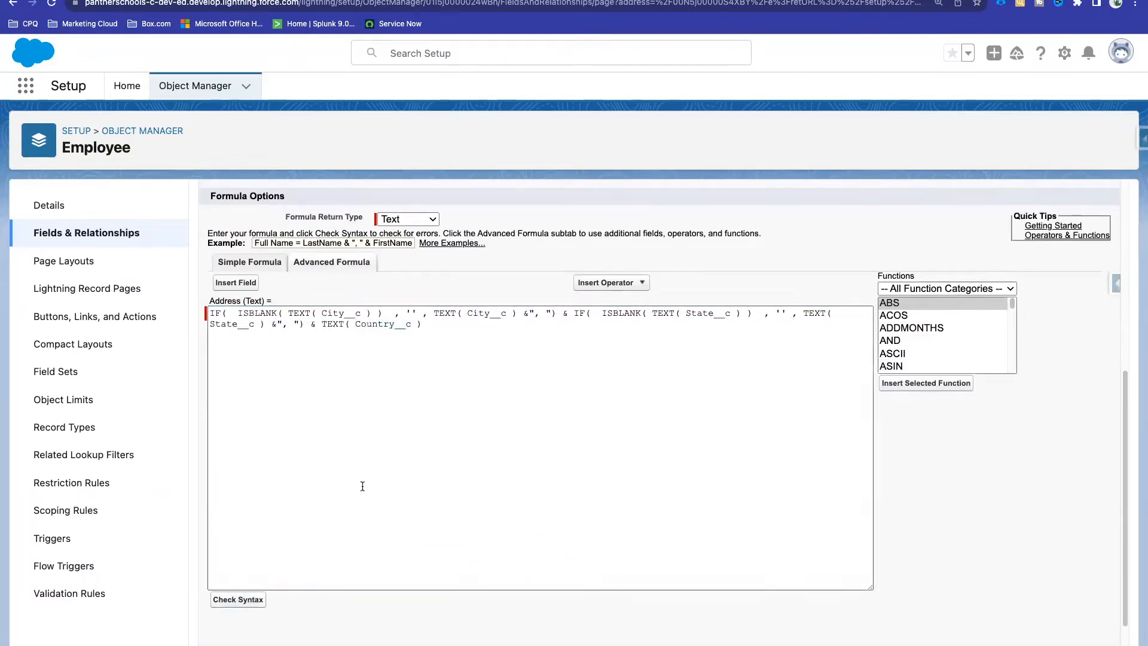
{"action": "scroll", "coordinate": [362, 486], "scroll_direction": "down", "scroll_amount": 1}
Step: Quick Save the Address formula field, then reload the employee record
{"action": "left_click_drag", "start_coordinate": [587, 514], "coordinate": [276, 515]}
{"action": "scroll", "coordinate": [617, 302], "scroll_direction": "up", "scroll_amount": 10}
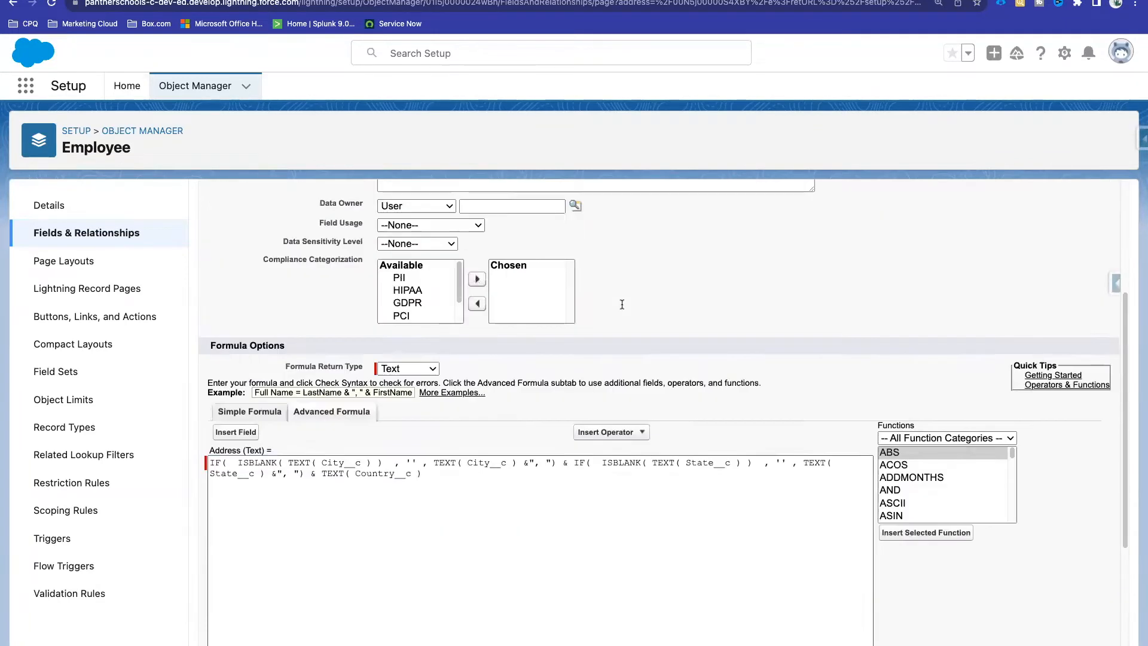
{"action": "left_click", "coordinate": [485, 244]}
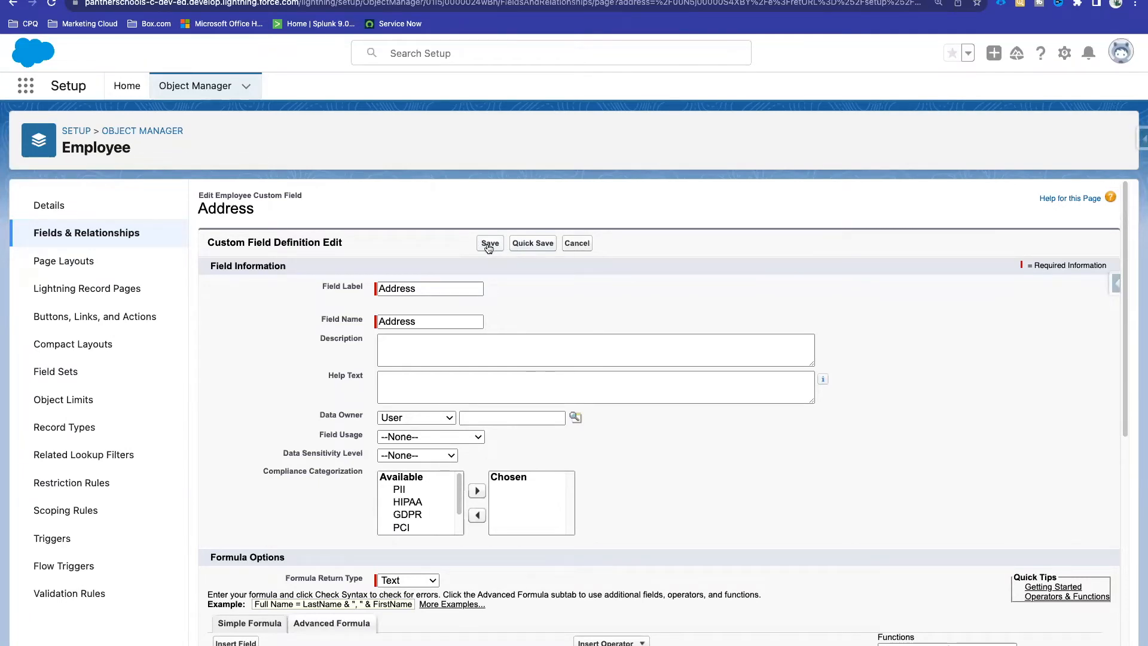
{"action": "left_click", "coordinate": [541, 245]}
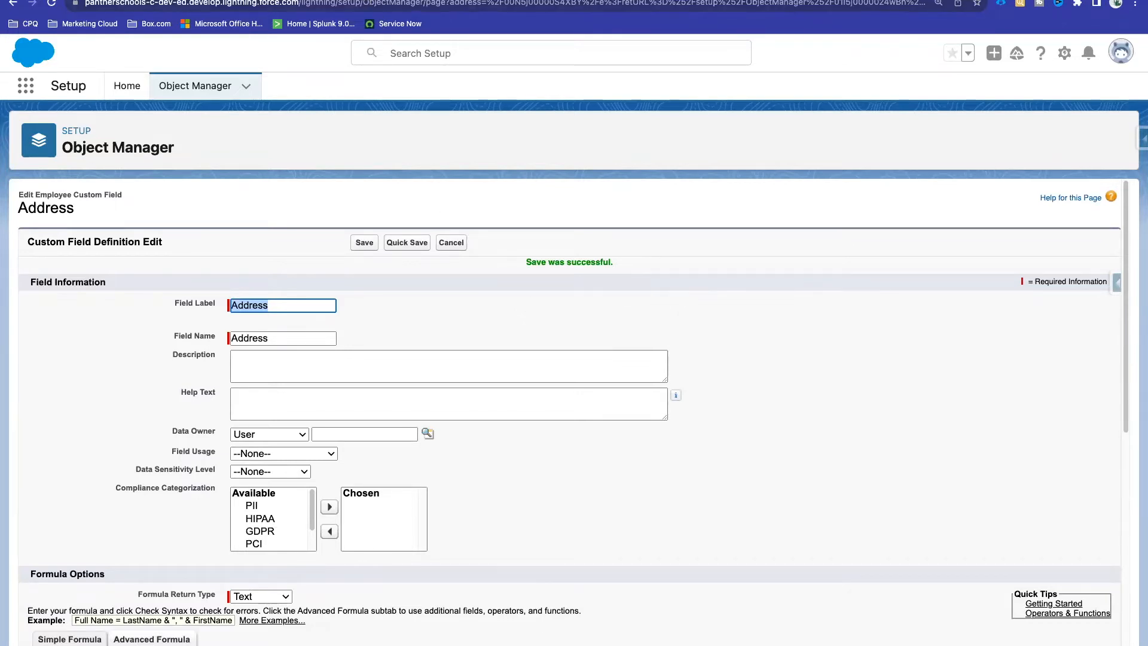
{"action": "left_click", "coordinate": [150, 0]}
{"action": "left_click", "coordinate": [52, 3]}
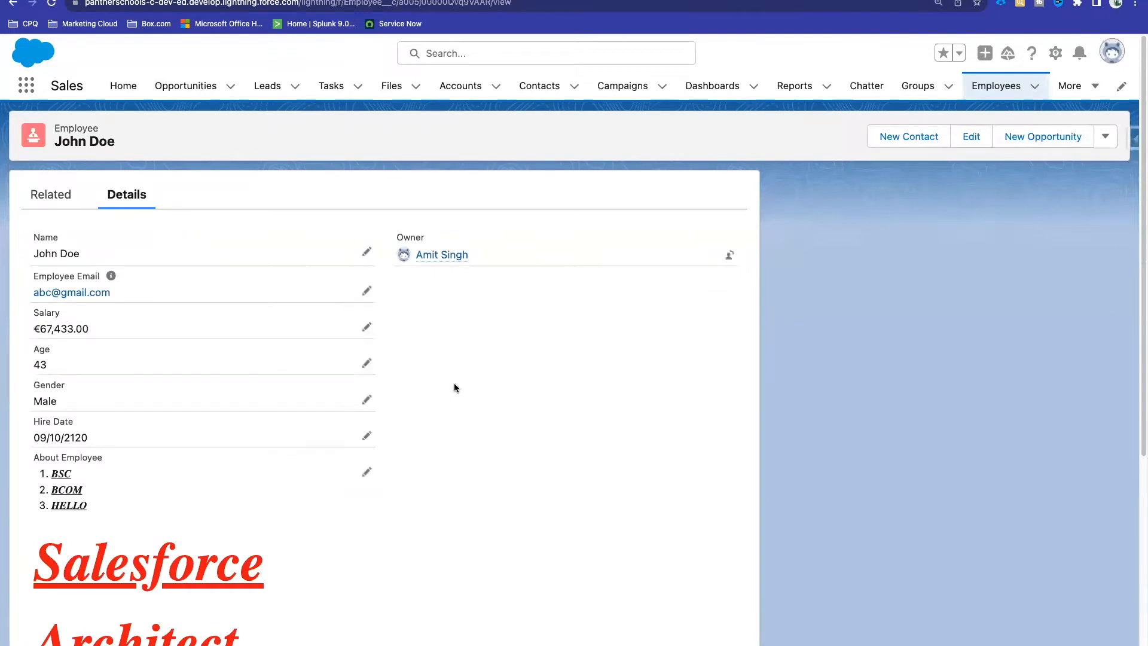
Step: Edit the employee's location fields and set Country to India
{"action": "scroll", "coordinate": [453, 383], "scroll_direction": "down", "scroll_amount": 6}
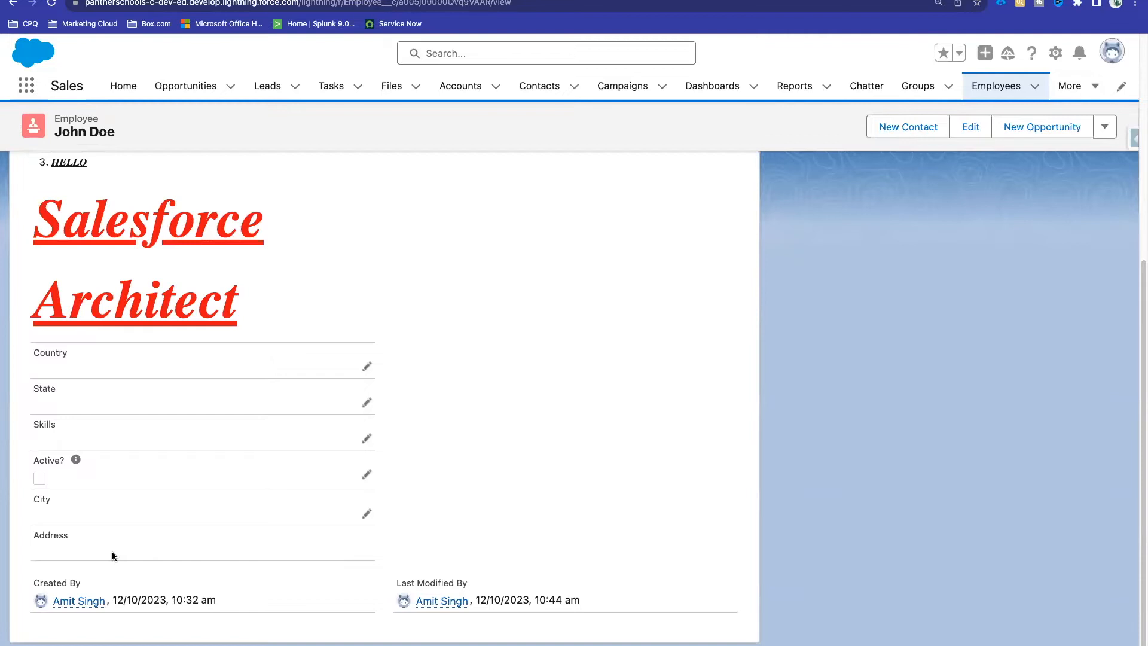
{"action": "left_click", "coordinate": [365, 514]}
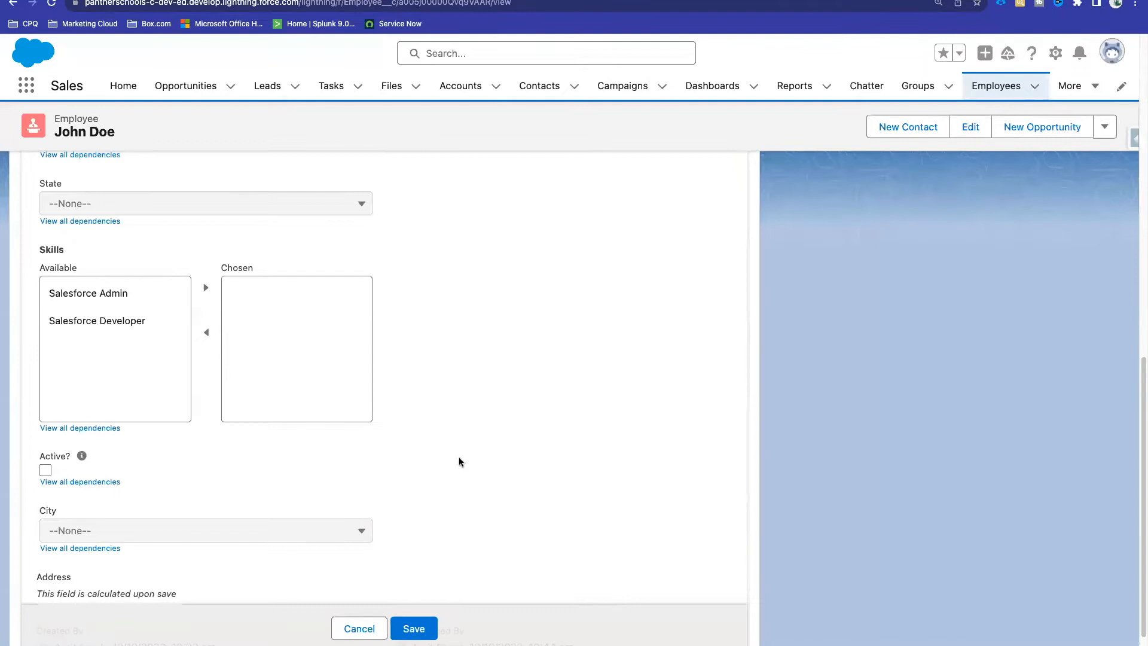
{"action": "scroll", "coordinate": [459, 461], "scroll_direction": "down", "scroll_amount": 2}
{"action": "scroll", "coordinate": [460, 462], "scroll_direction": "up", "scroll_amount": 2}
{"action": "scroll", "coordinate": [460, 462], "scroll_direction": "down", "scroll_amount": 1}
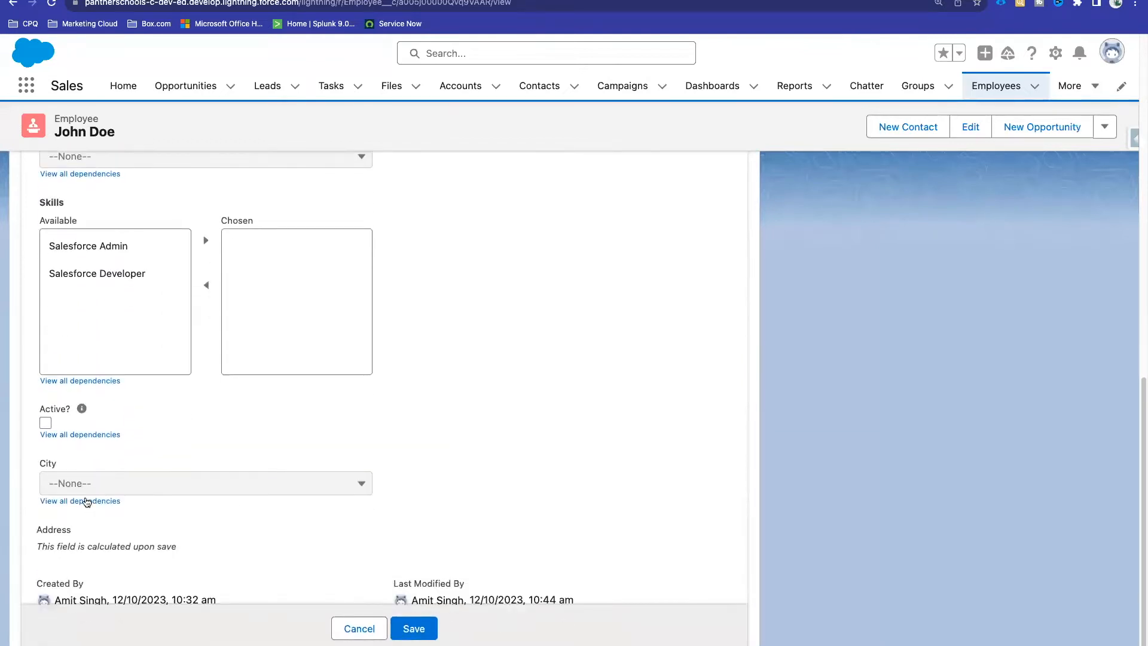
{"action": "scroll", "coordinate": [81, 481], "scroll_direction": "up", "scroll_amount": 2}
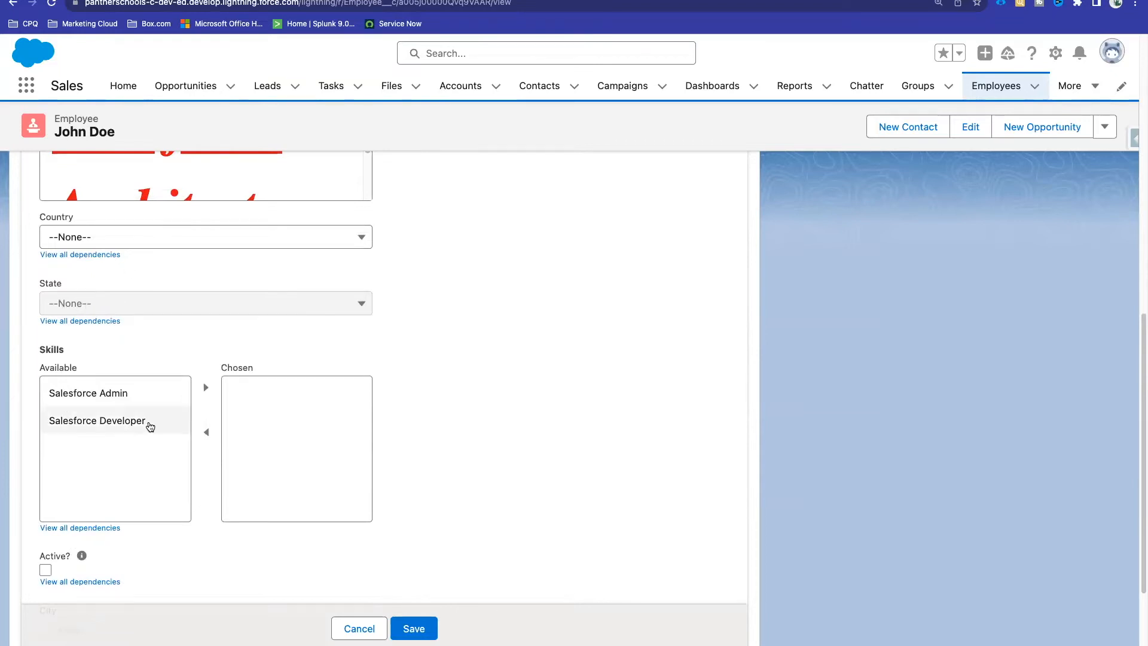
{"action": "left_click", "coordinate": [145, 242]}
{"action": "scroll", "coordinate": [154, 365], "scroll_direction": "down", "scroll_amount": 15}
{"action": "scroll", "coordinate": [156, 376], "scroll_direction": "down", "scroll_amount": 10}
{"action": "scroll", "coordinate": [155, 376], "scroll_direction": "down", "scroll_amount": 8}
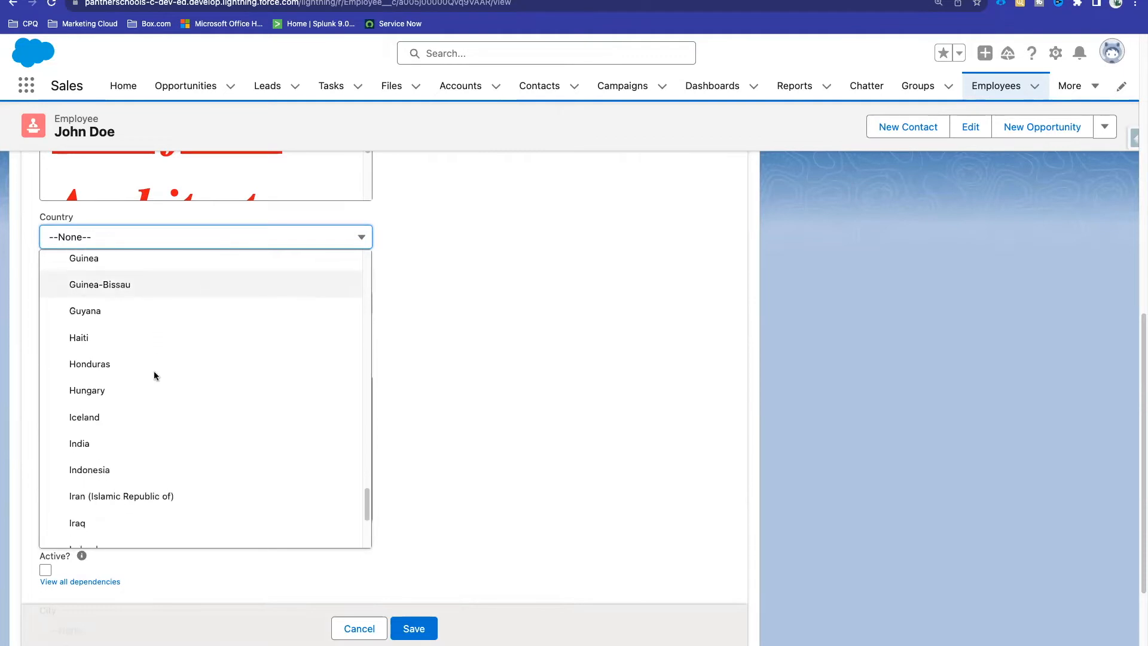
{"action": "left_click", "coordinate": [89, 443]}
Step: Set State to Uttar Pradesh and save the employee record
{"action": "left_click", "coordinate": [141, 307]}
{"action": "scroll", "coordinate": [147, 472], "scroll_direction": "down", "scroll_amount": 6}
{"action": "left_click", "coordinate": [174, 545]}
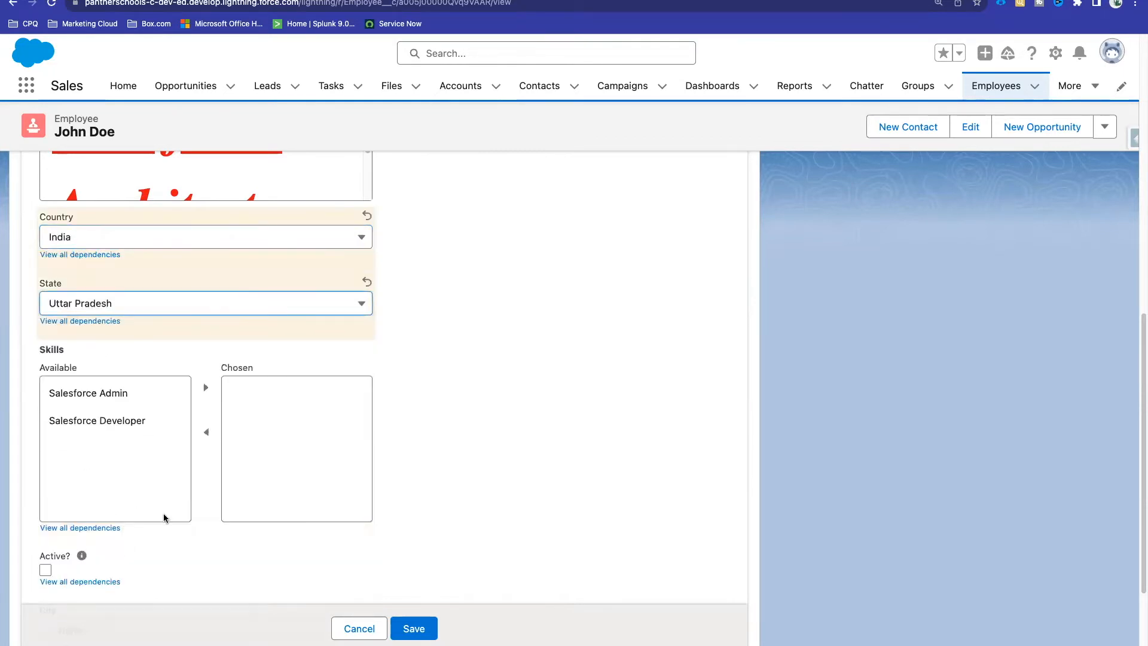
{"action": "scroll", "coordinate": [392, 411], "scroll_direction": "down", "scroll_amount": 3}
{"action": "scroll", "coordinate": [329, 410], "scroll_direction": "up", "scroll_amount": 5}
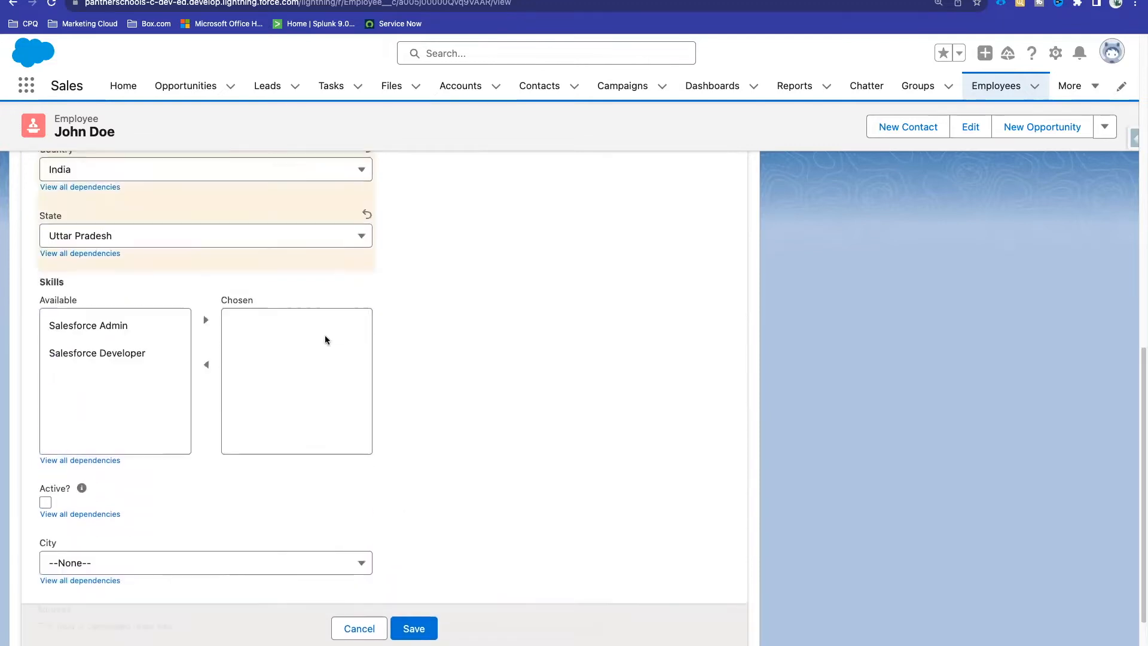
{"action": "scroll", "coordinate": [185, 358], "scroll_direction": "down", "scroll_amount": 5}
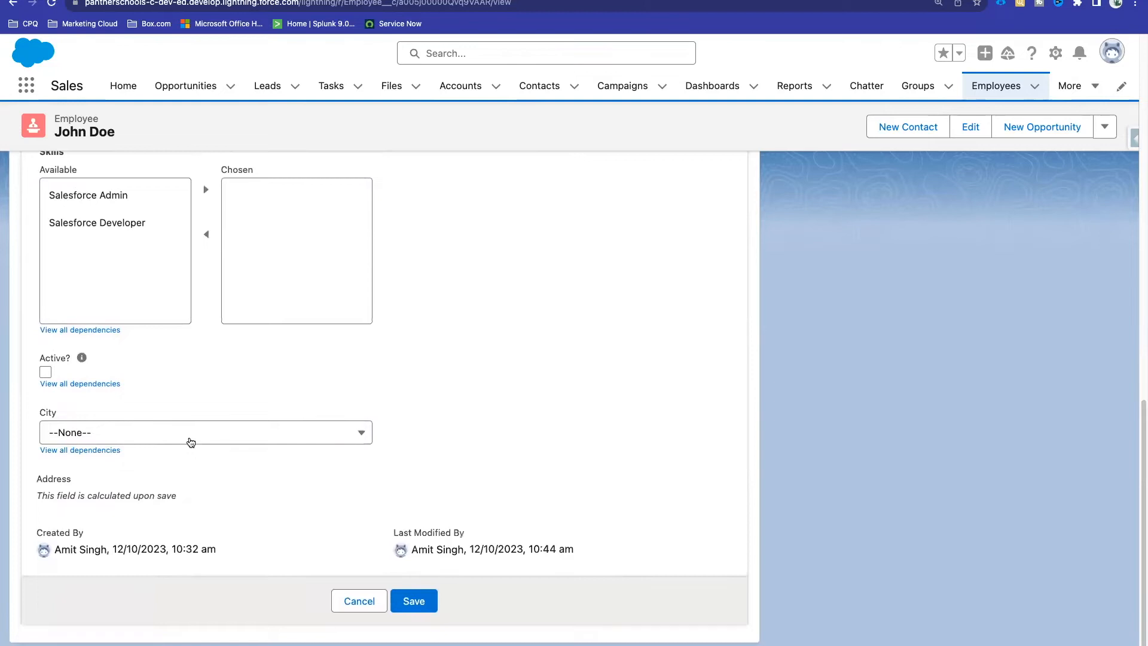
{"action": "left_click", "coordinate": [420, 605]}
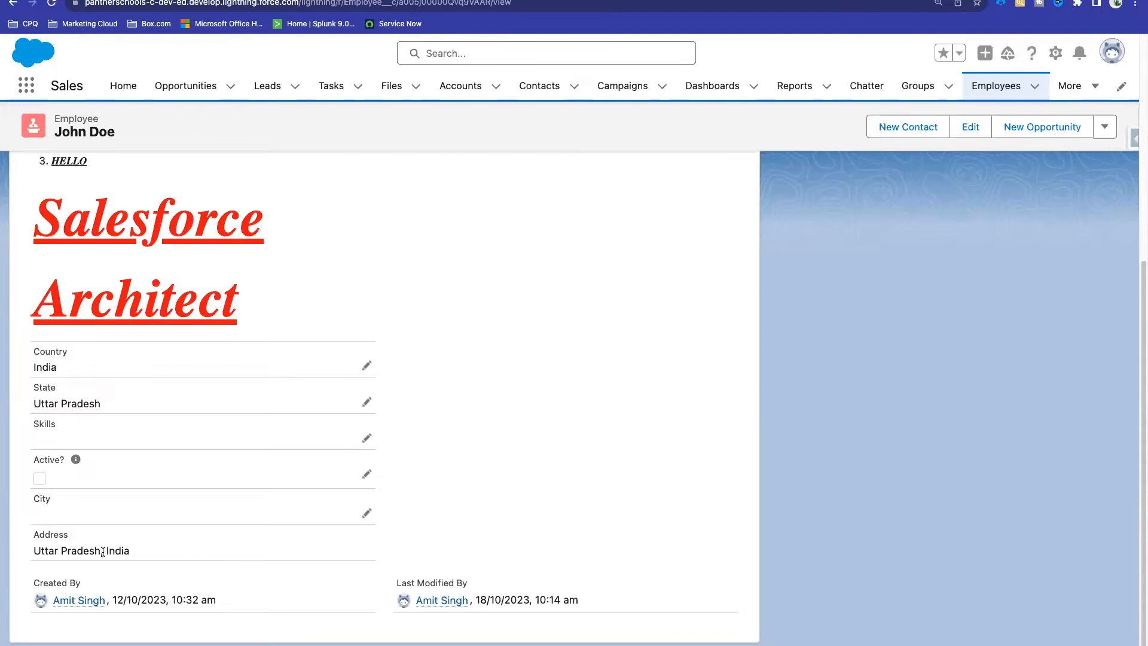
Step: Set City to Allahabad (now Prayagraj), save, and review the resulting three-part Address value
{"action": "left_click", "coordinate": [365, 516]}
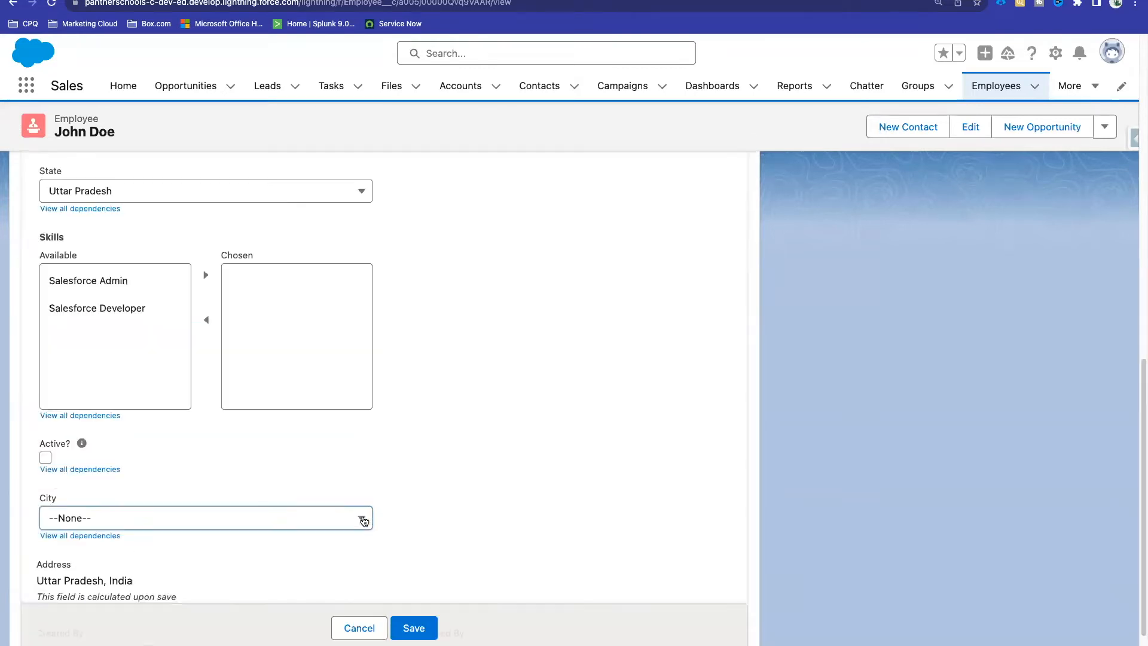
{"action": "scroll", "coordinate": [414, 495], "scroll_direction": "down", "scroll_amount": 3}
{"action": "left_click", "coordinate": [136, 414]}
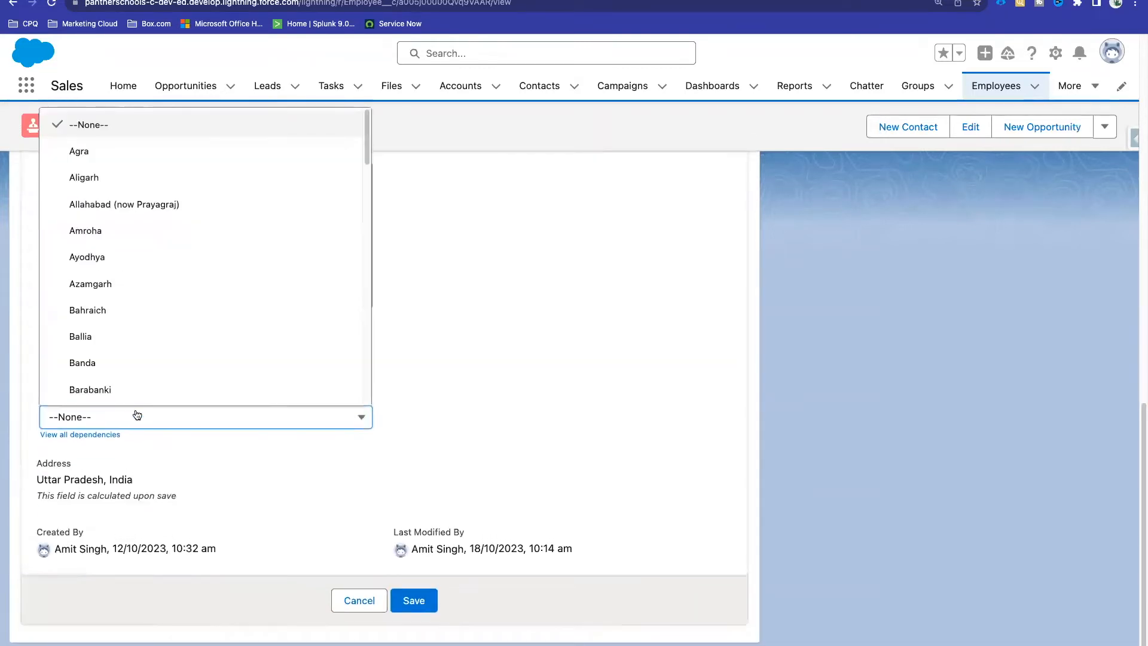
{"action": "left_click", "coordinate": [144, 205]}
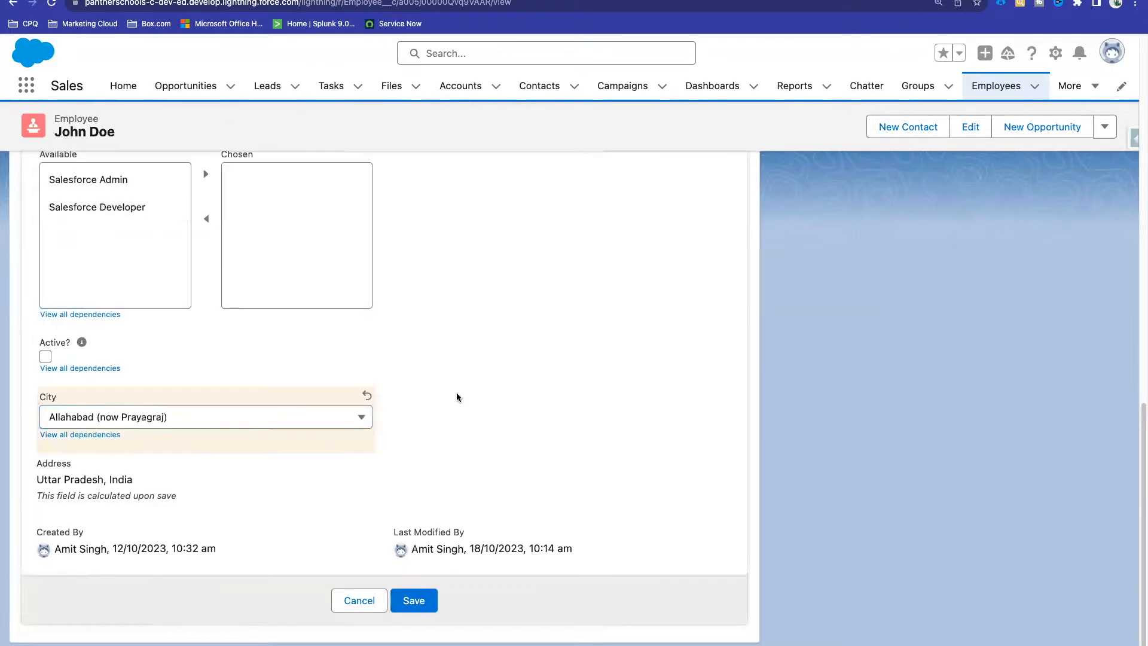
{"action": "left_click", "coordinate": [415, 599]}
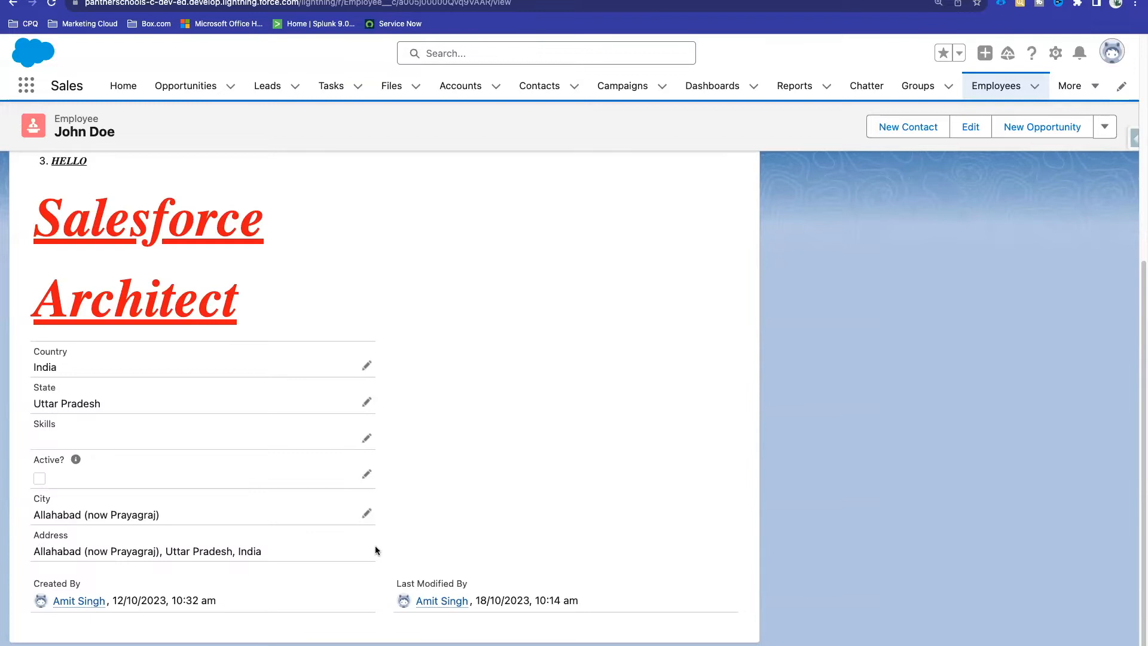
{"action": "left_click_drag", "start_coordinate": [273, 550], "coordinate": [32, 551]}
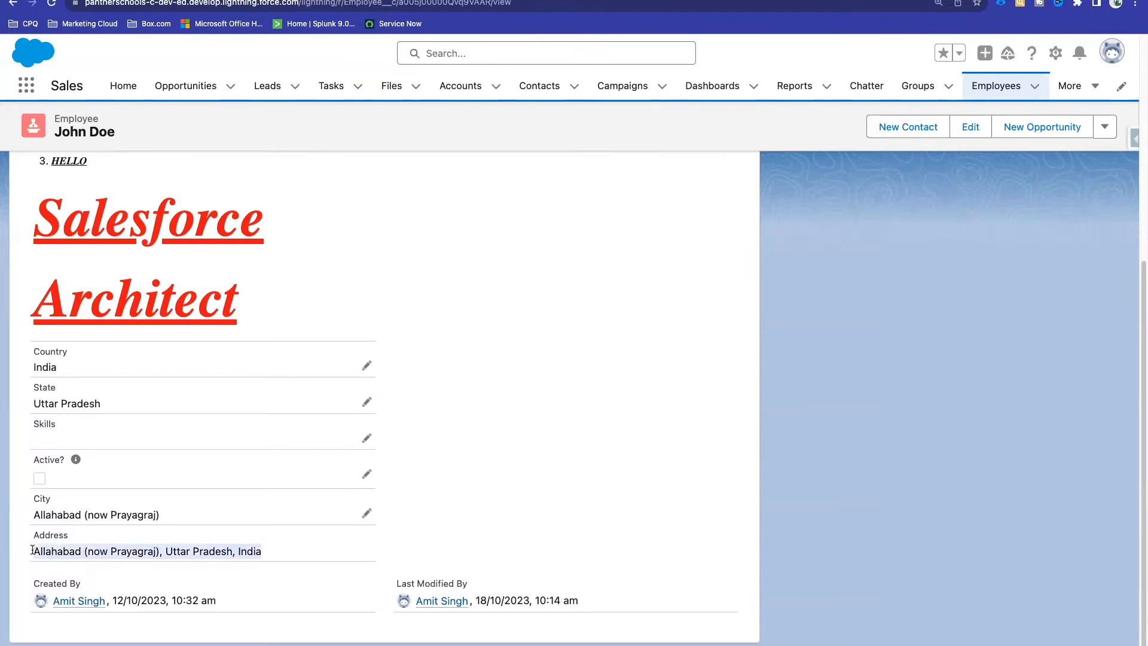
{"action": "left_click", "coordinate": [570, 486]}
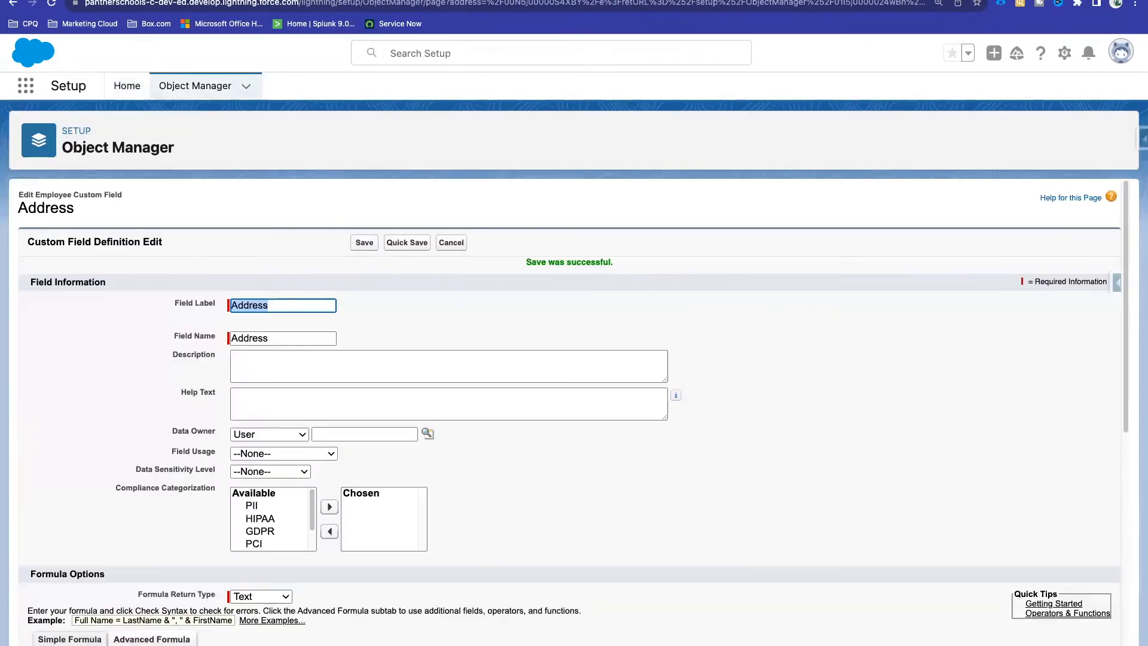
Step: Review the Address formula's parts, highlighting IF, ISBLANK, TEXT and the & joining the IF blocks
{"action": "left_click", "coordinate": [493, 303]}
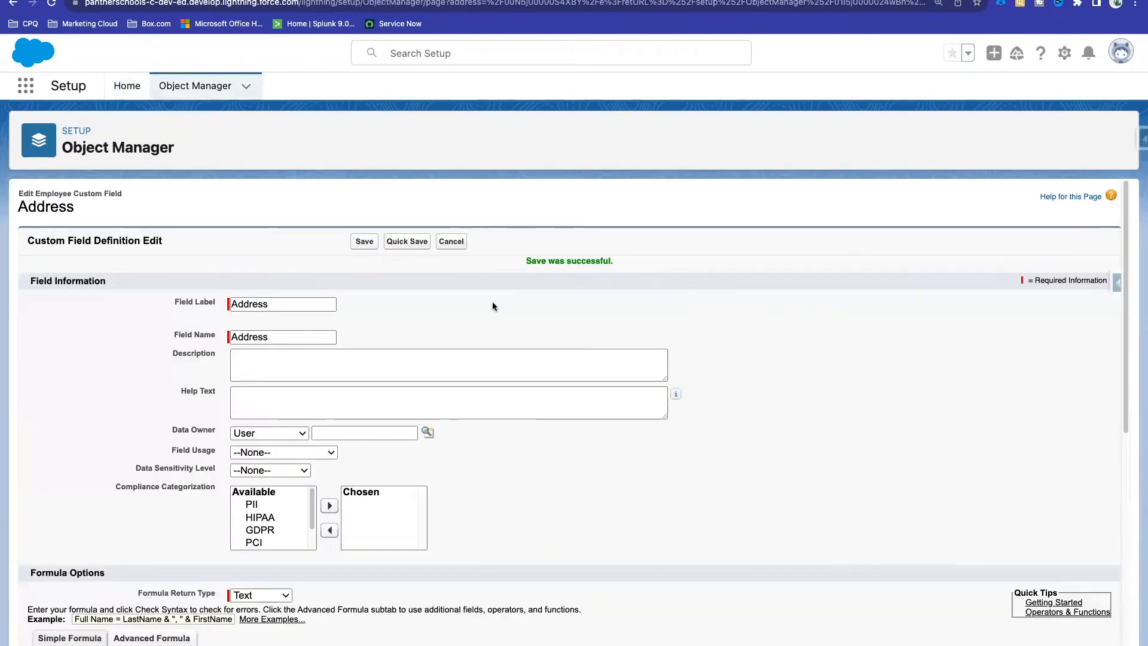
{"action": "scroll", "coordinate": [493, 302], "scroll_direction": "down", "scroll_amount": 10}
{"action": "scroll", "coordinate": [493, 306], "scroll_direction": "up", "scroll_amount": 2}
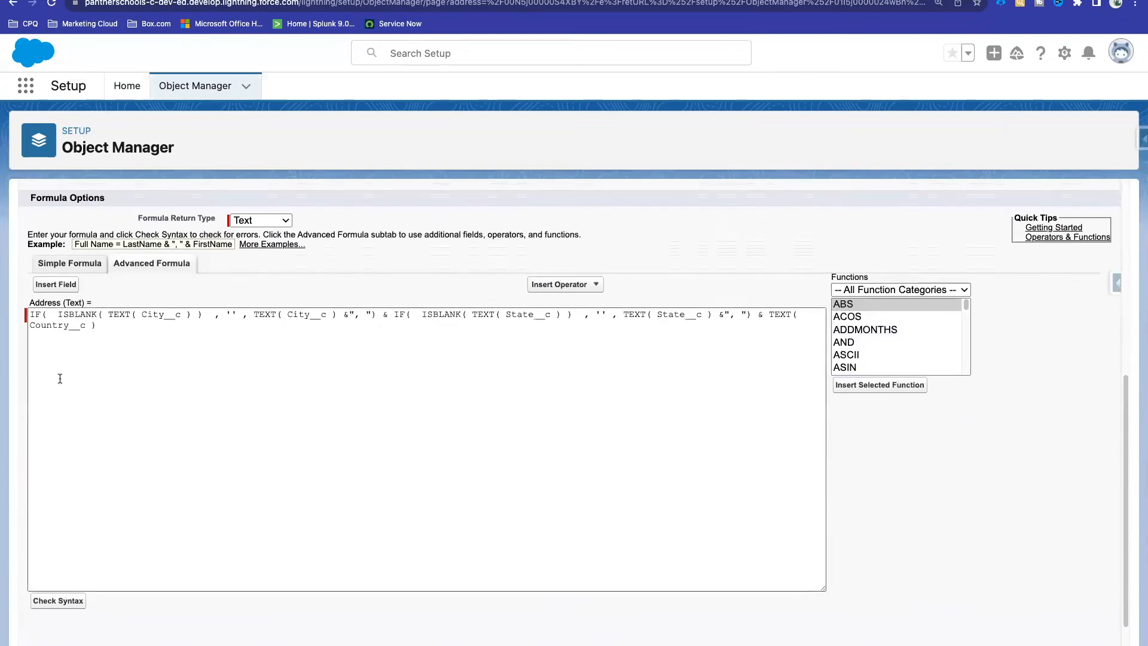
{"action": "left_click_drag", "start_coordinate": [97, 327], "coordinate": [27, 313]}
{"action": "left_click", "coordinate": [26, 314]}
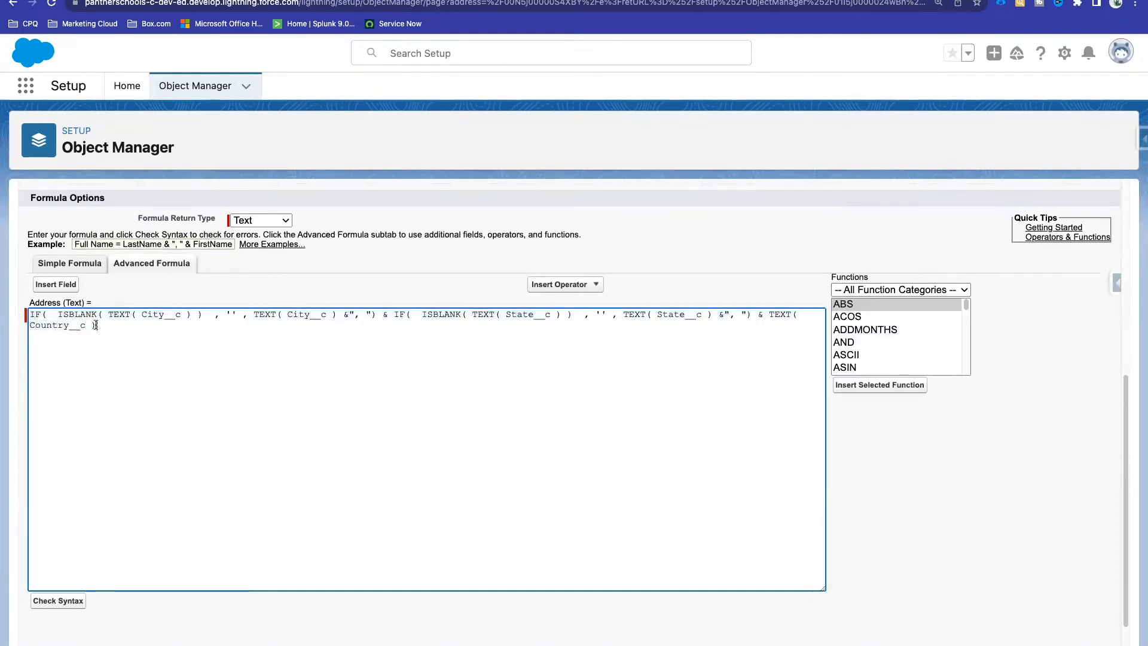
{"action": "double_click", "coordinate": [35, 316]}
{"action": "double_click", "coordinate": [72, 316]}
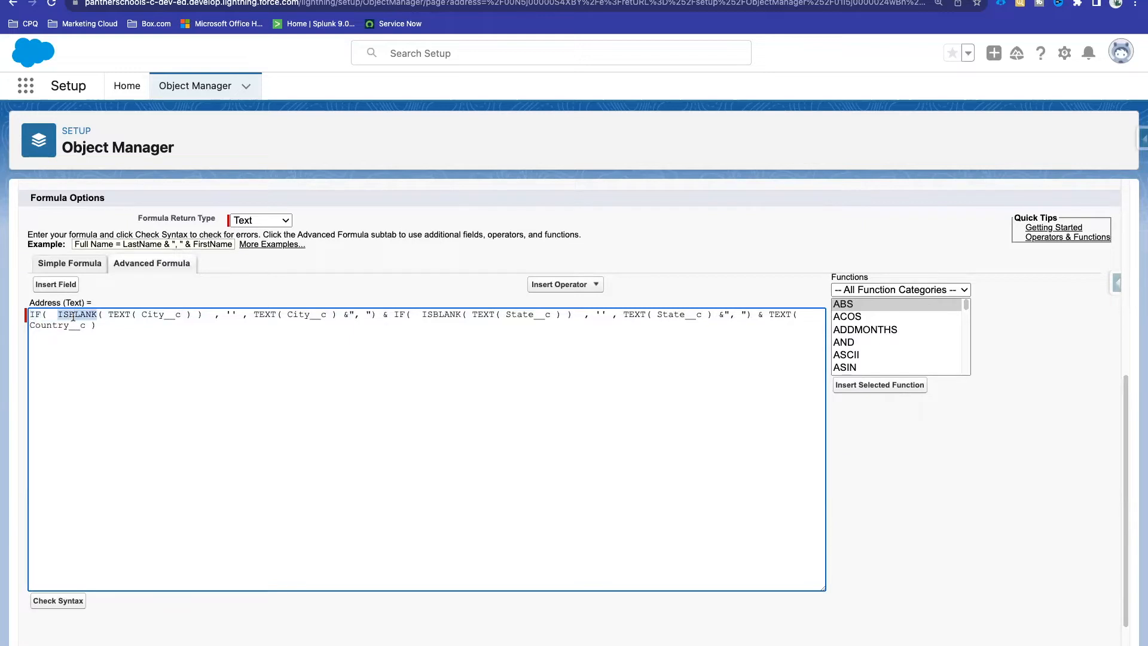
{"action": "double_click", "coordinate": [123, 315]}
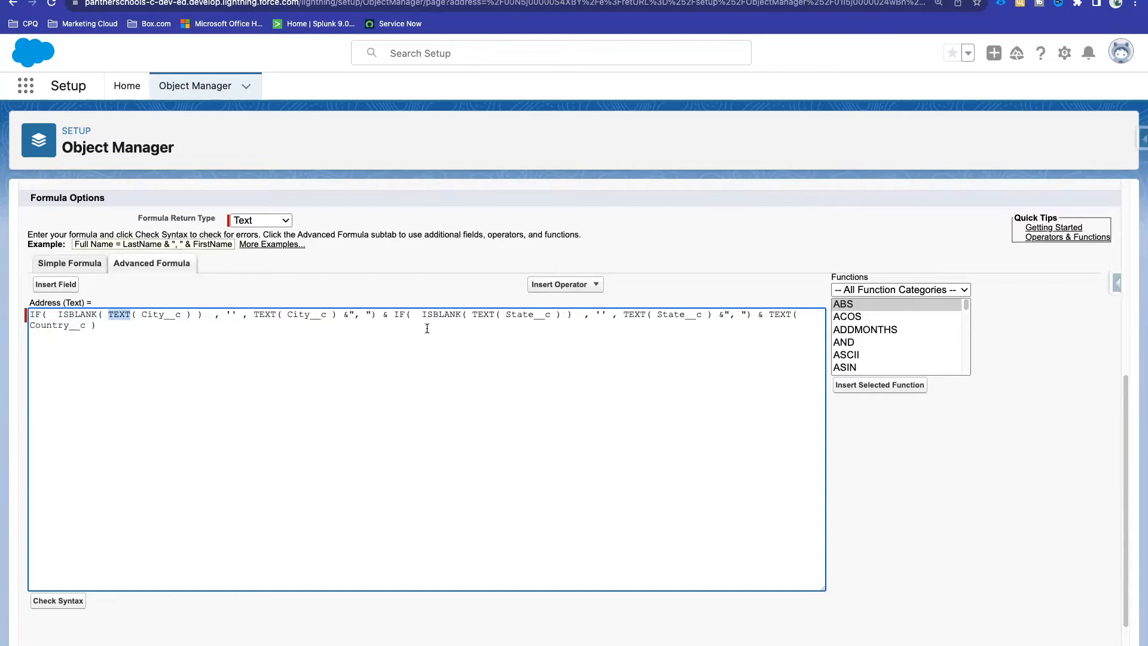
{"action": "double_click", "coordinate": [384, 315]}
{"action": "left_click", "coordinate": [379, 296]}
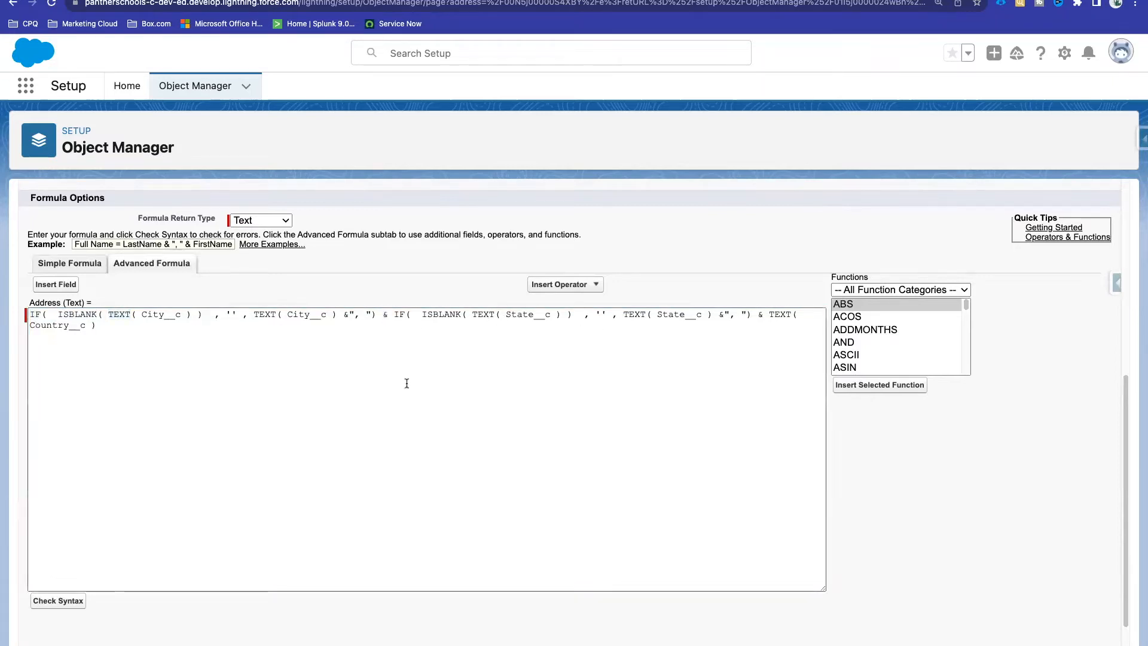
{"action": "left_click", "coordinate": [383, 315]}
{"action": "double_click", "coordinate": [382, 317]}
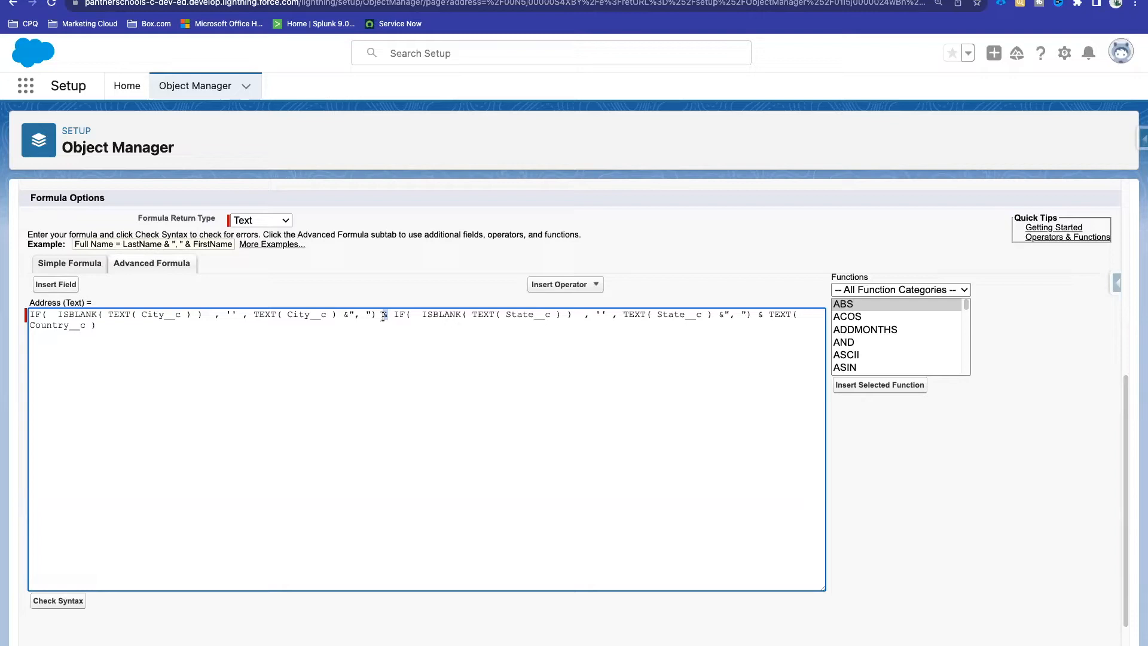
Step: Look over TEXT( City__c ) in the formula, then save the Address field unchanged
{"action": "left_click", "coordinate": [340, 317]}
{"action": "left_click_drag", "start_coordinate": [253, 315], "coordinate": [341, 314]}
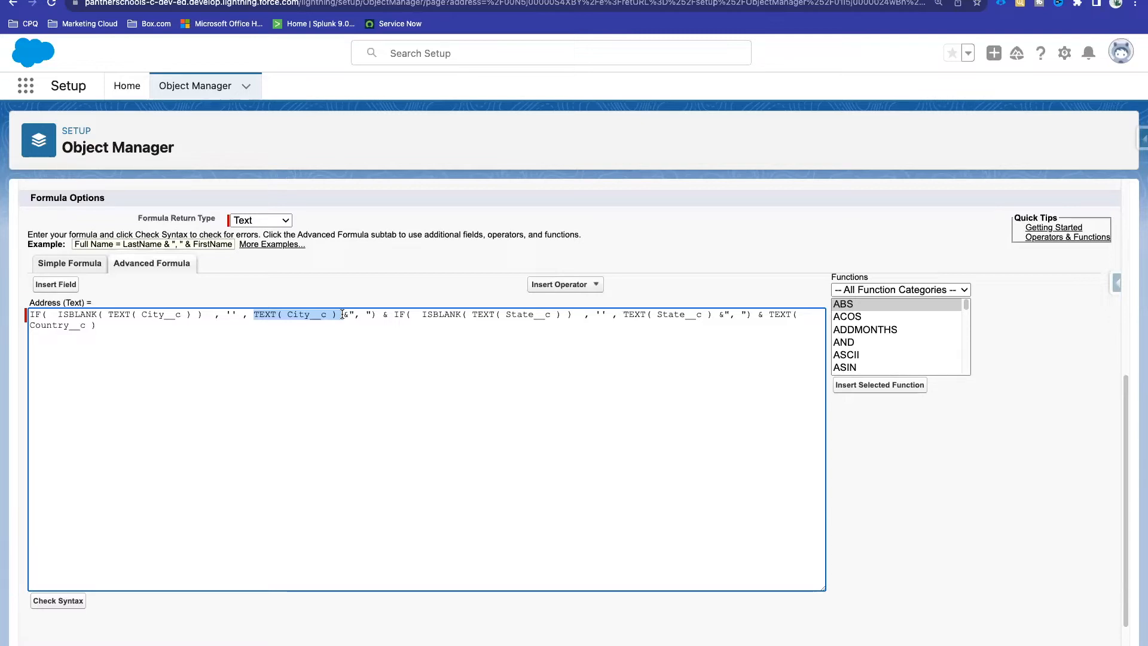
{"action": "double_click", "coordinate": [256, 314]}
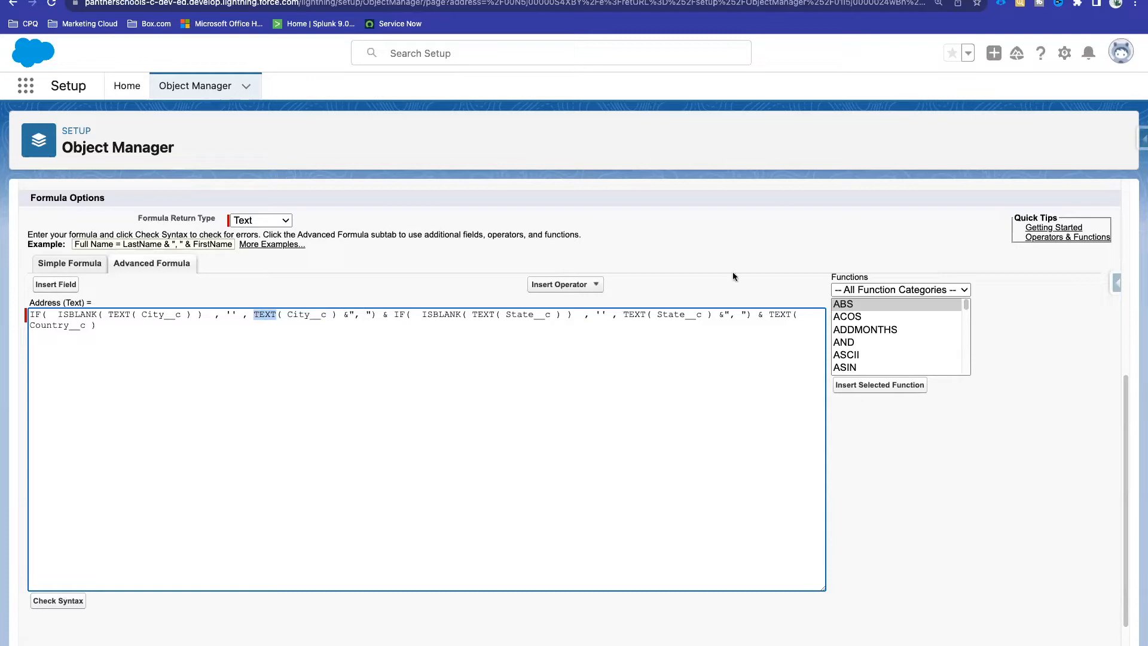
{"action": "scroll", "coordinate": [766, 517], "scroll_direction": "down", "scroll_amount": 3}
{"action": "left_click", "coordinate": [362, 644]}
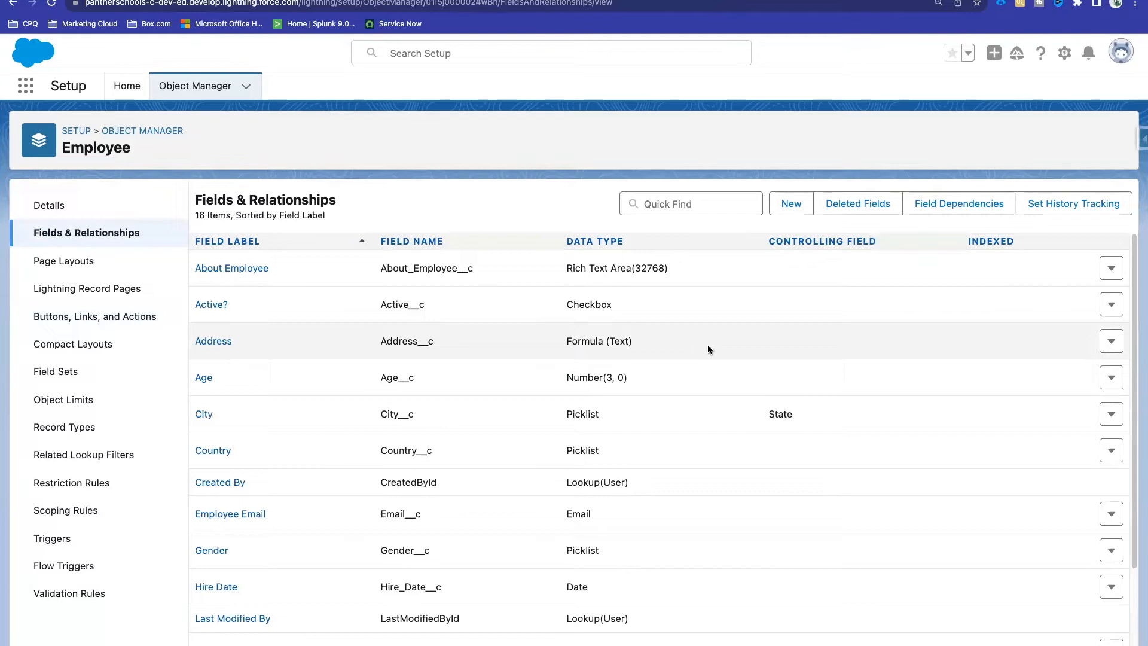
{"action": "scroll", "coordinate": [526, 453], "scroll_direction": "down", "scroll_amount": 3}
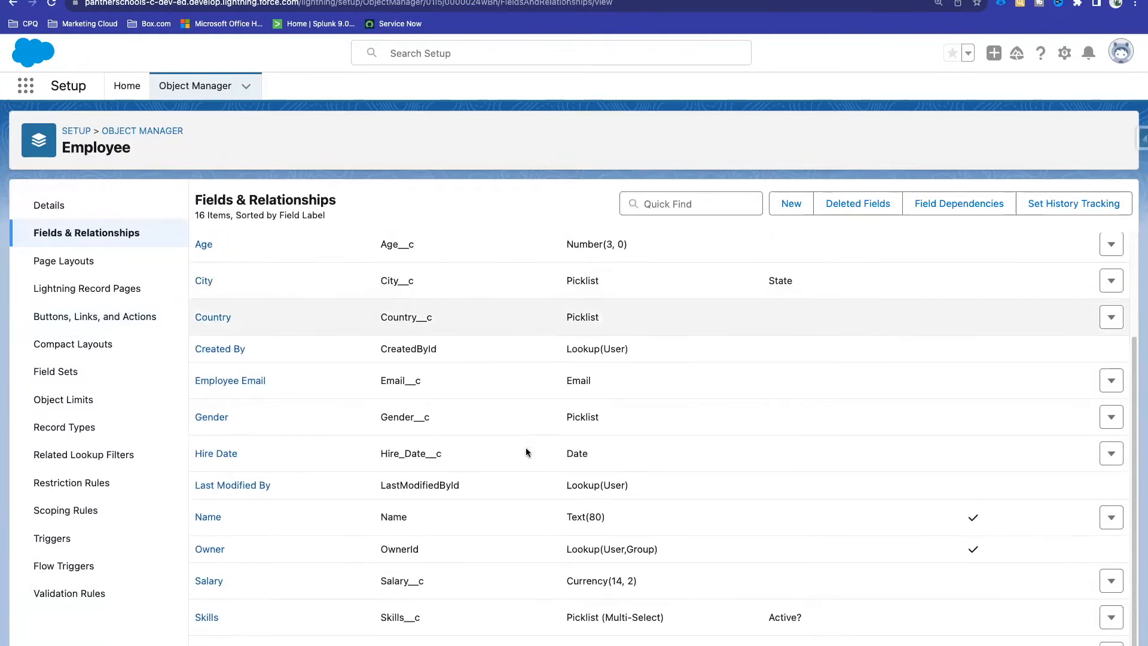
{"action": "scroll", "coordinate": [526, 452], "scroll_direction": "up", "scroll_amount": 3}
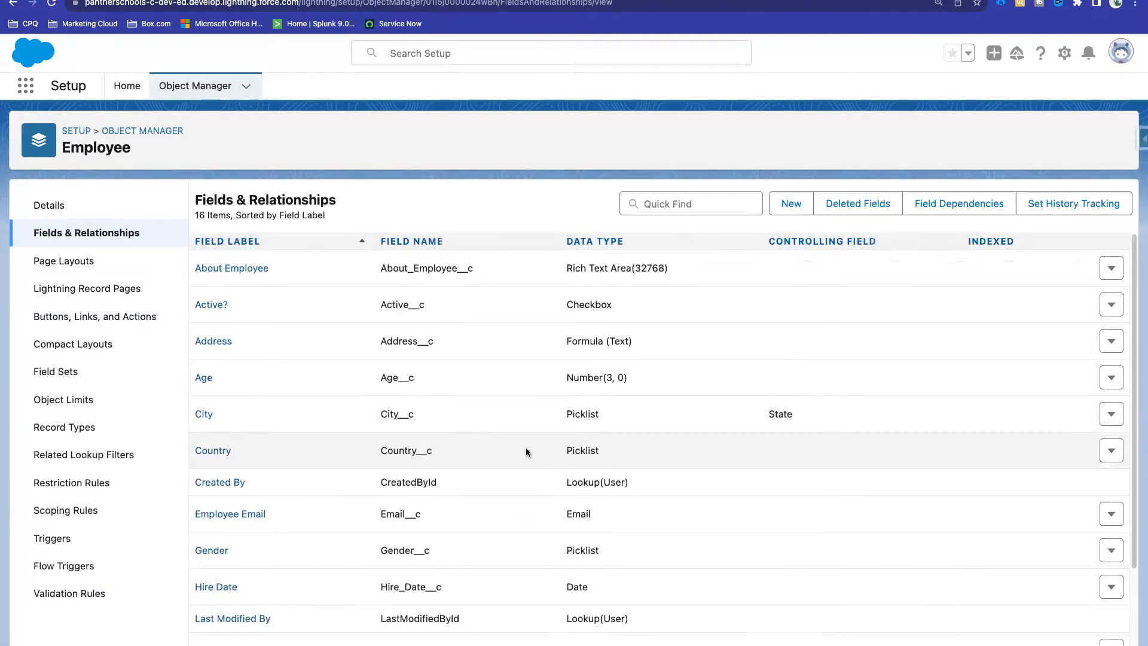
{"action": "scroll", "coordinate": [449, 412], "scroll_direction": "down", "scroll_amount": 3}
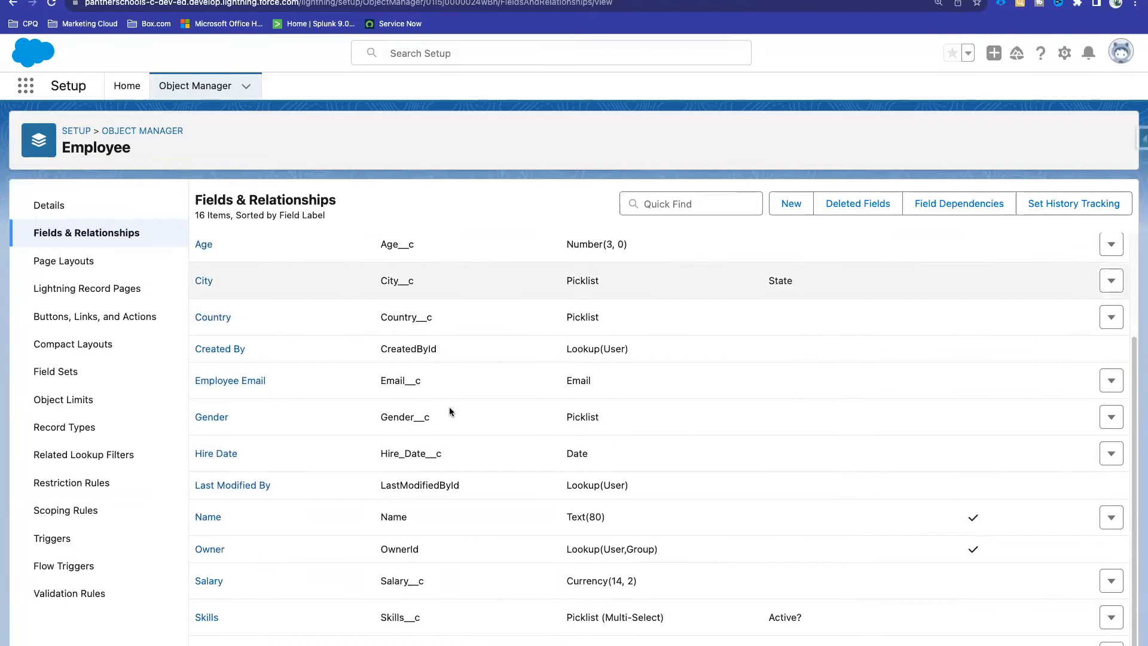
{"action": "double_click", "coordinate": [391, 584]}
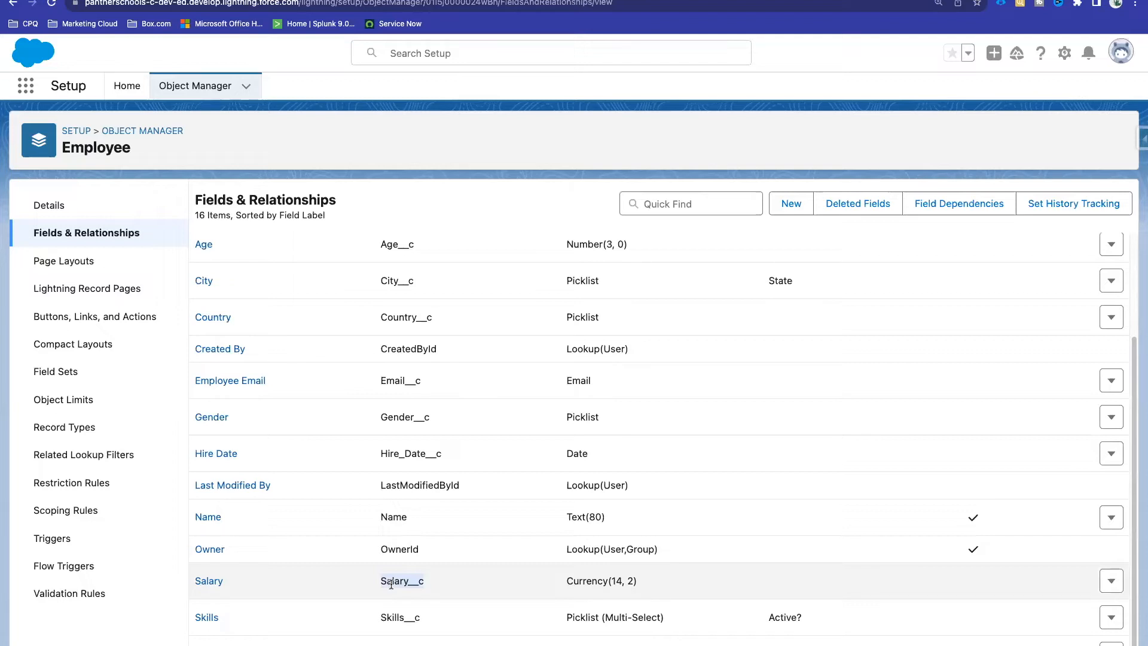
{"action": "left_click", "coordinate": [391, 584]}
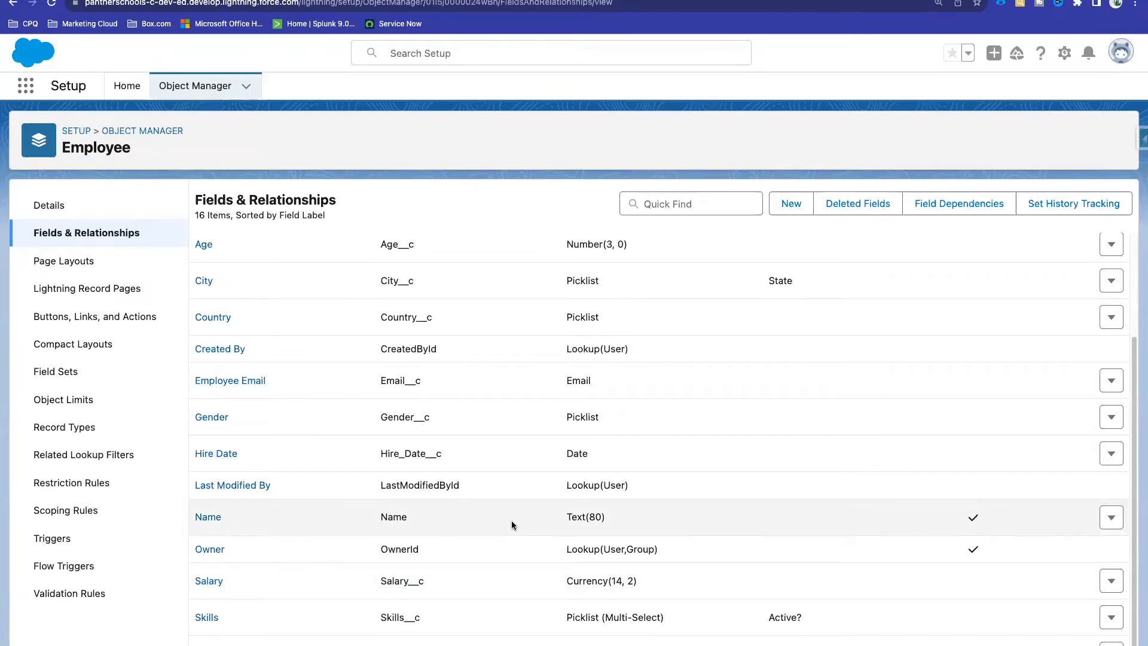
{"action": "left_click", "coordinate": [356, 1]}
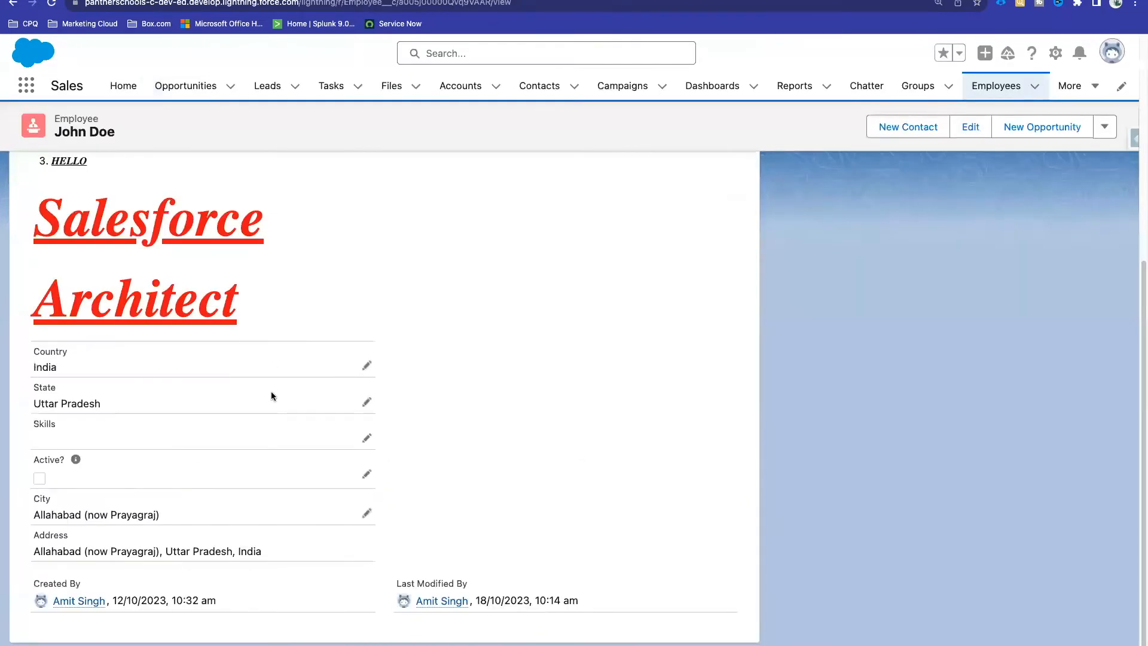
{"action": "scroll", "coordinate": [271, 392], "scroll_direction": "up", "scroll_amount": 6}
{"action": "left_click_drag", "start_coordinate": [91, 329], "coordinate": [40, 329]}
{"action": "left_click", "coordinate": [400, 352]}
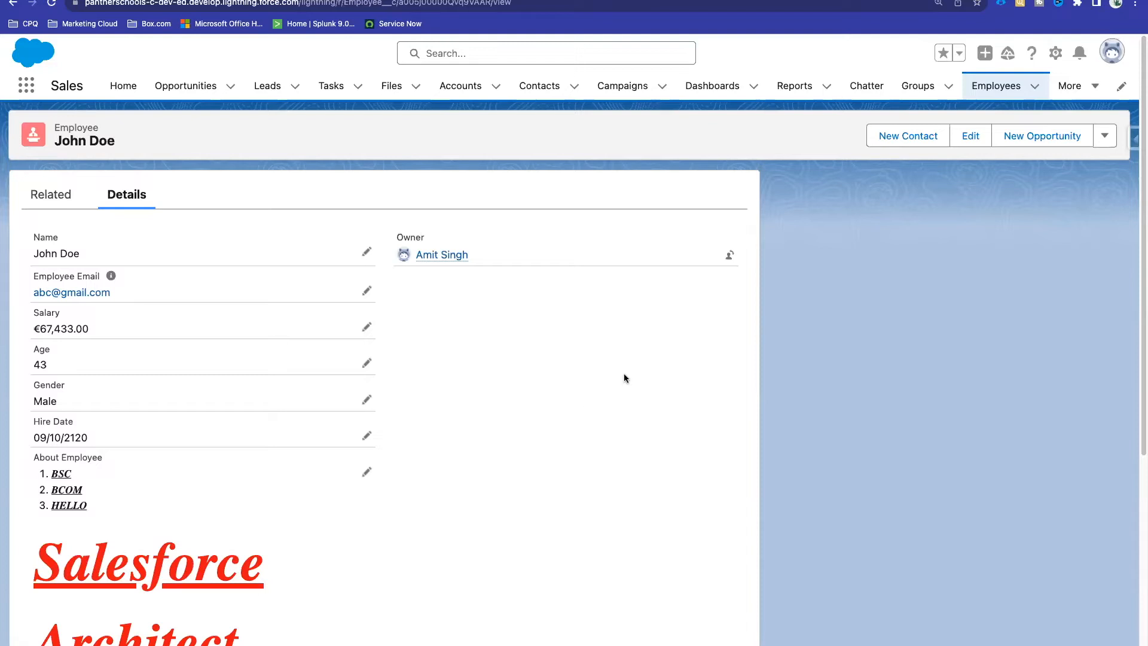
Step: Begin a new Formula-type custom field on Employee and advance to the output-type step
{"action": "left_click", "coordinate": [430, 1]}
{"action": "left_click", "coordinate": [783, 203]}
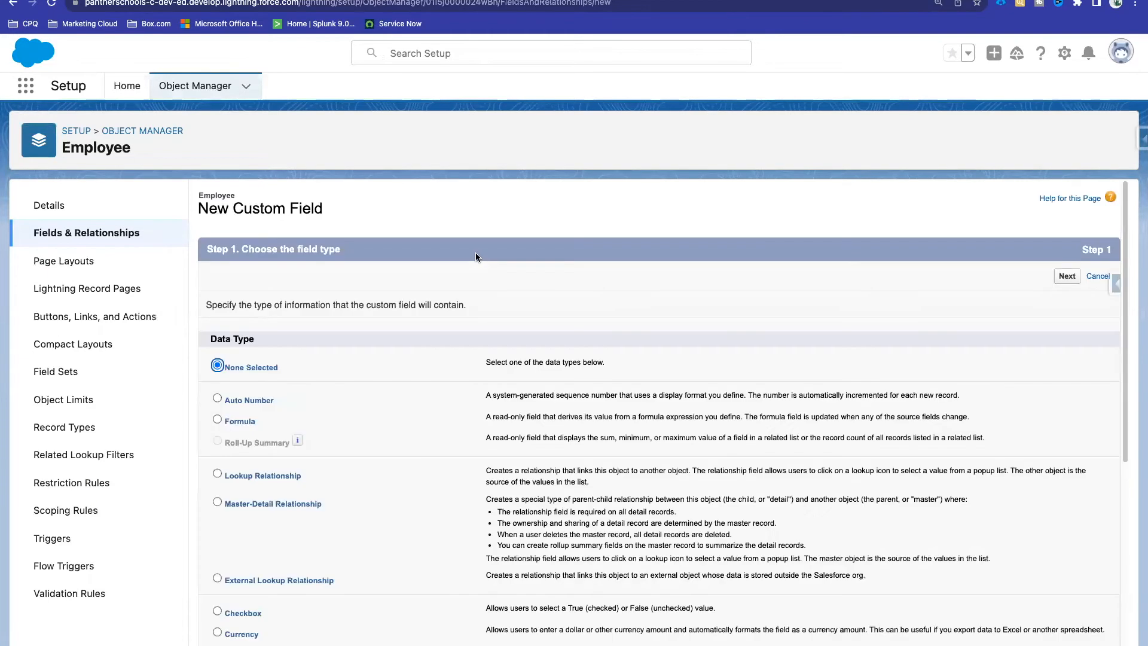
{"action": "scroll", "coordinate": [418, 390], "scroll_direction": "down", "scroll_amount": 1}
{"action": "left_click", "coordinate": [239, 396]}
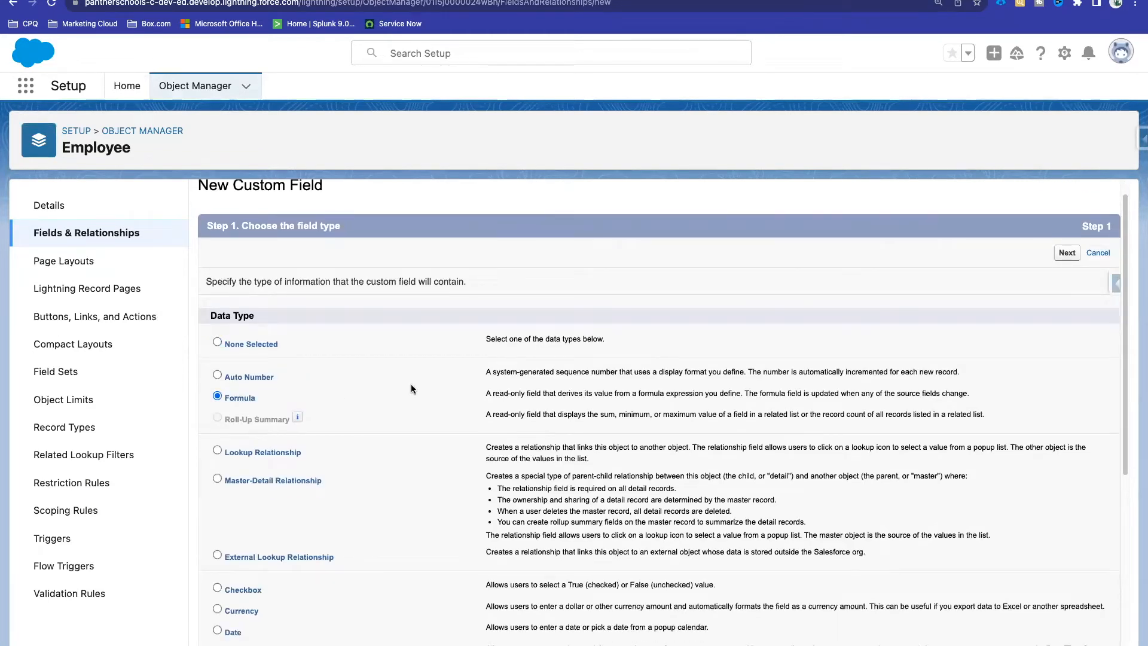
{"action": "left_click", "coordinate": [1067, 252]}
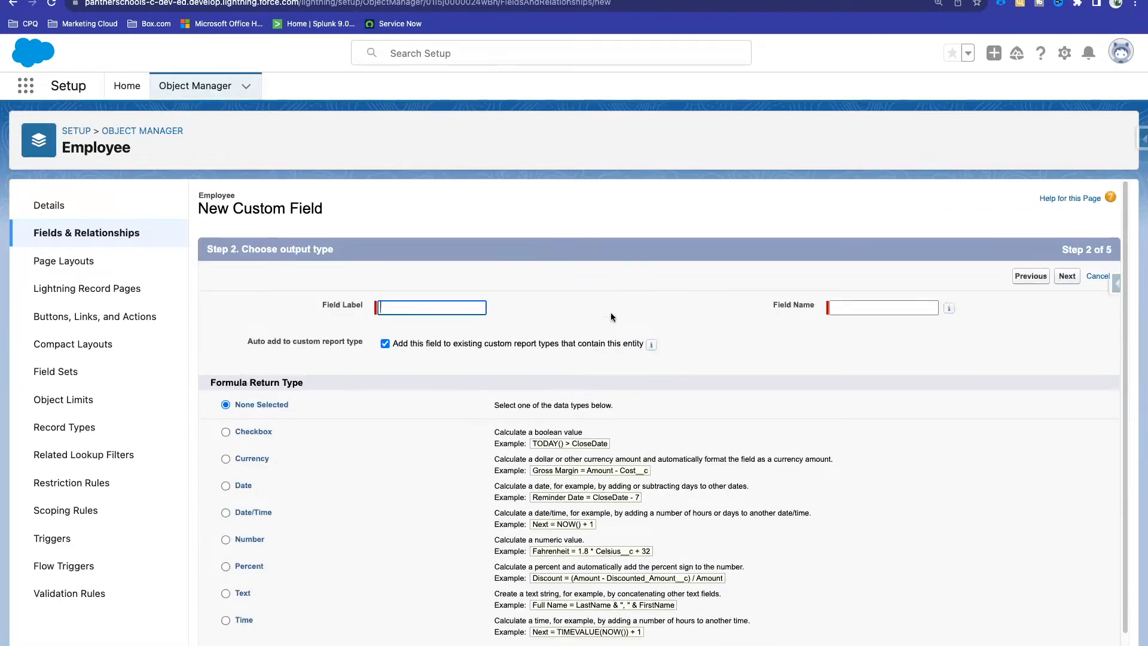
Step: Label the formula field 'Final Salary' (name Final_Salary) with a Currency return type and 2 decimals
{"action": "scroll", "coordinate": [630, 278], "scroll_direction": "down", "scroll_amount": 1}
{"action": "left_click", "coordinate": [405, 277]}
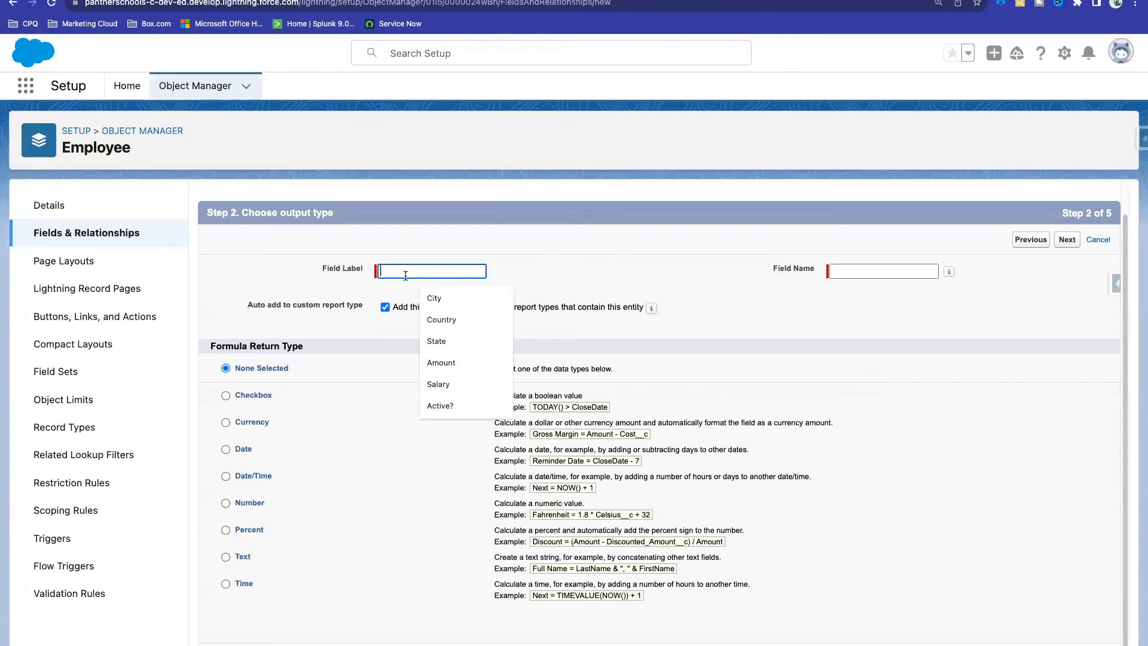
{"action": "type", "text": "Final "}
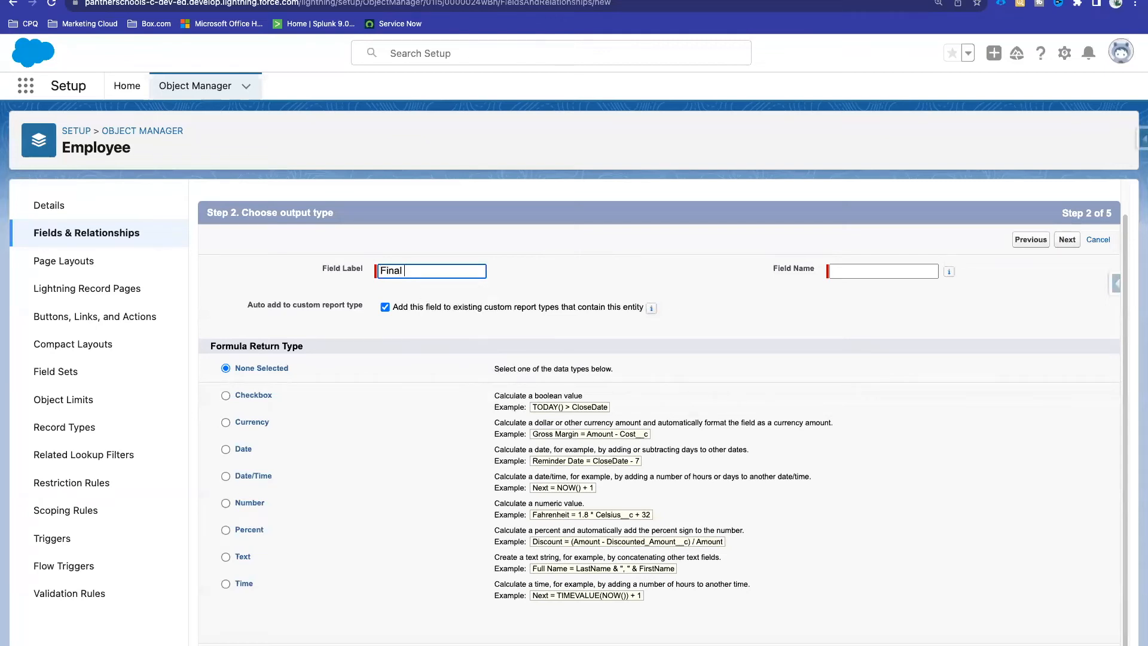
{"action": "type", "text": "Salary"}
{"action": "left_click_drag", "start_coordinate": [445, 270], "coordinate": [348, 273]}
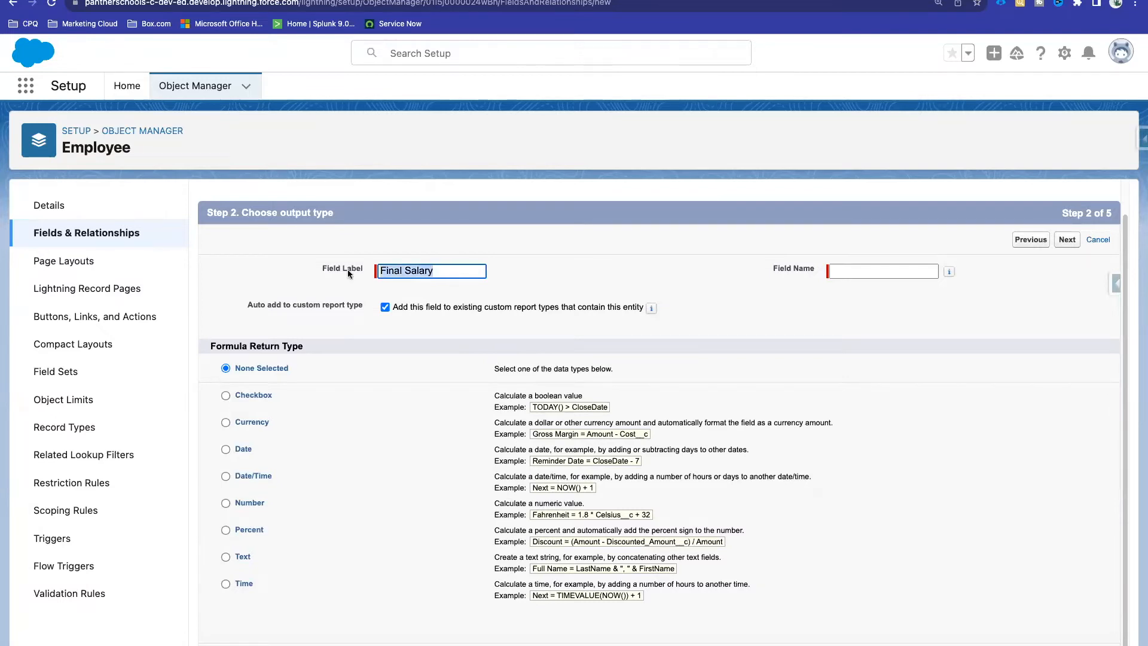
{"action": "left_click", "coordinate": [593, 240]}
{"action": "scroll", "coordinate": [400, 385], "scroll_direction": "down", "scroll_amount": 1}
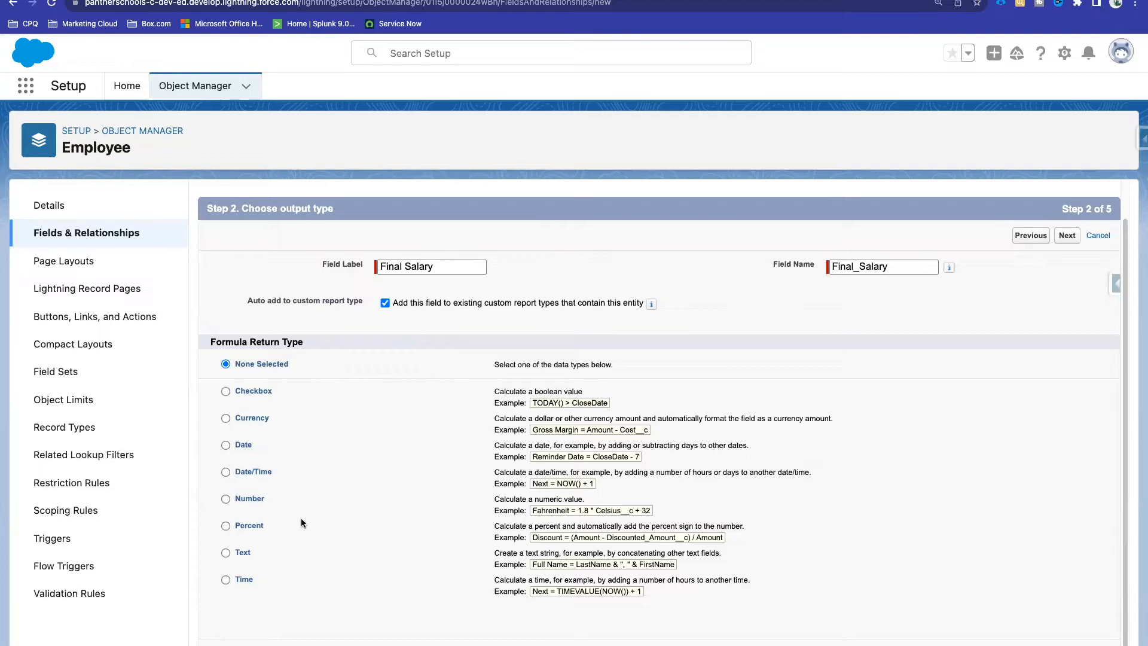
{"action": "left_click", "coordinate": [251, 418]}
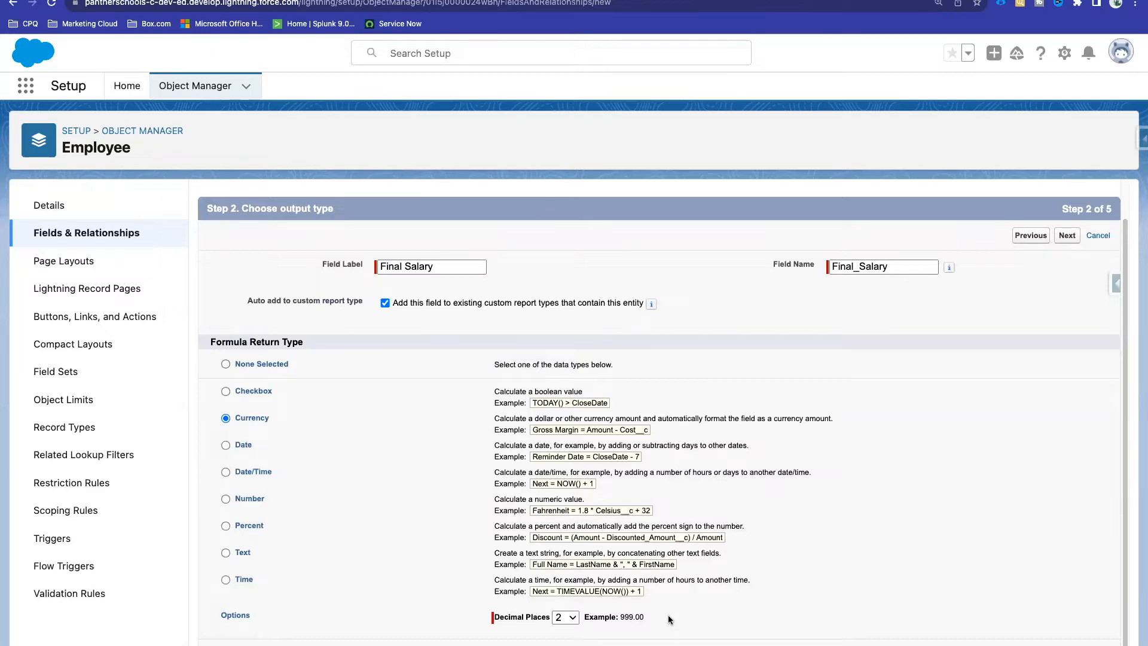
{"action": "left_click_drag", "start_coordinate": [619, 616], "coordinate": [666, 617]}
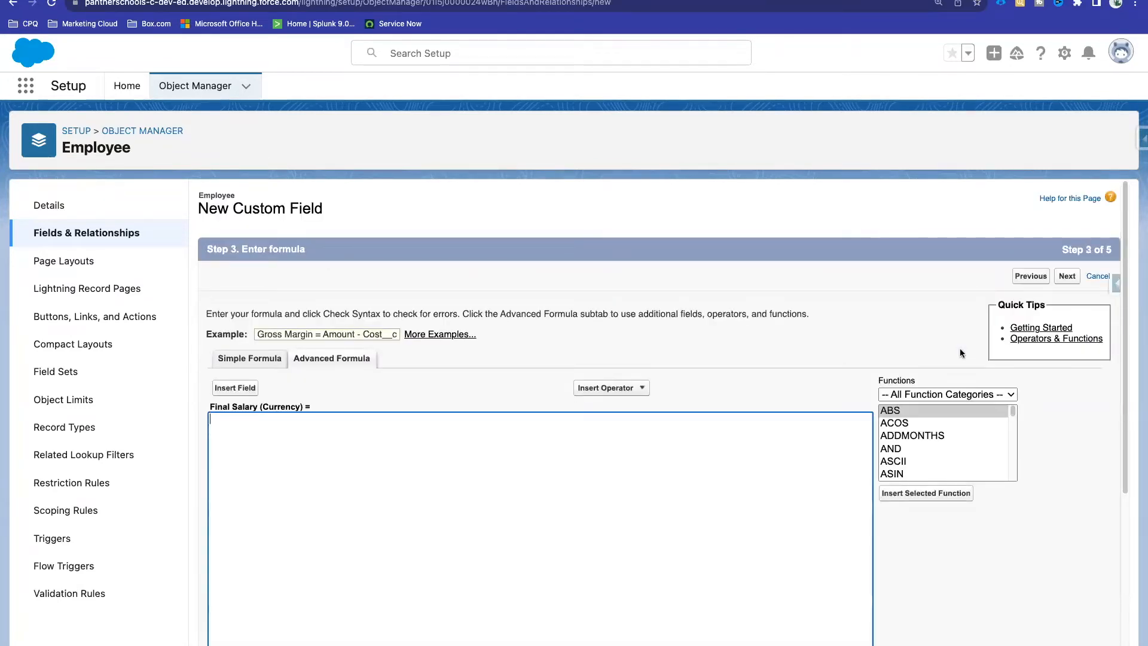
Step: Scroll the wizard to view the empty Final Salary formula editor
{"action": "scroll", "coordinate": [515, 341], "scroll_direction": "down", "scroll_amount": 5}
{"action": "scroll", "coordinate": [335, 266], "scroll_direction": "up", "scroll_amount": 3}
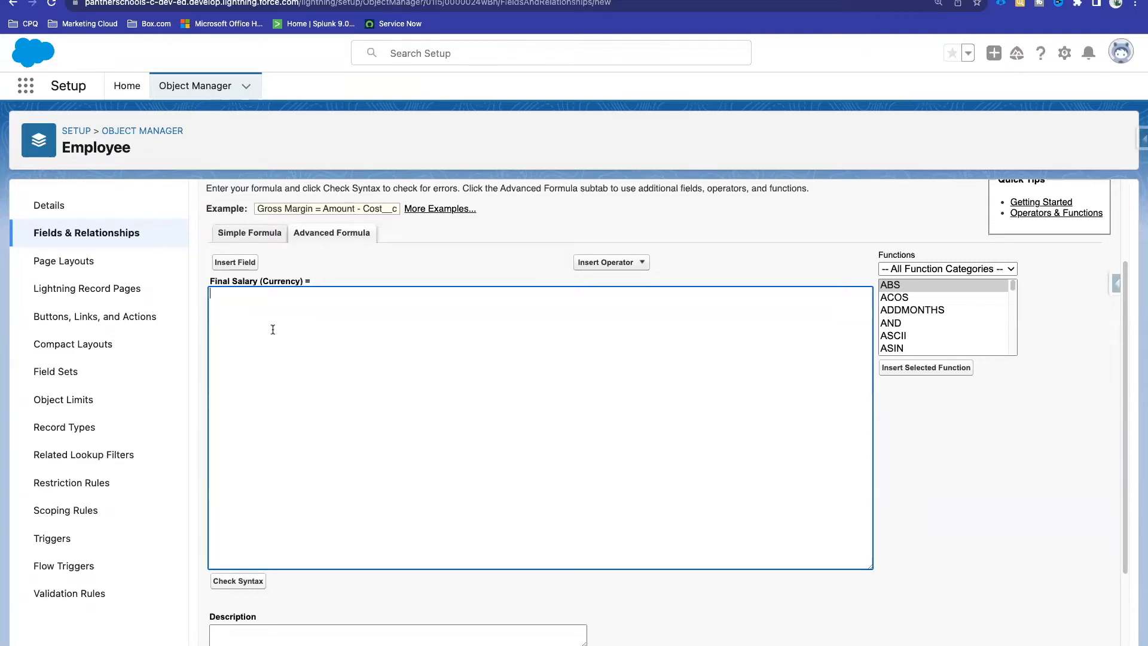
Step: Insert the Employee Salary field and append * 12/100, forming Salary__c * 12/100
{"action": "left_click", "coordinate": [238, 266]}
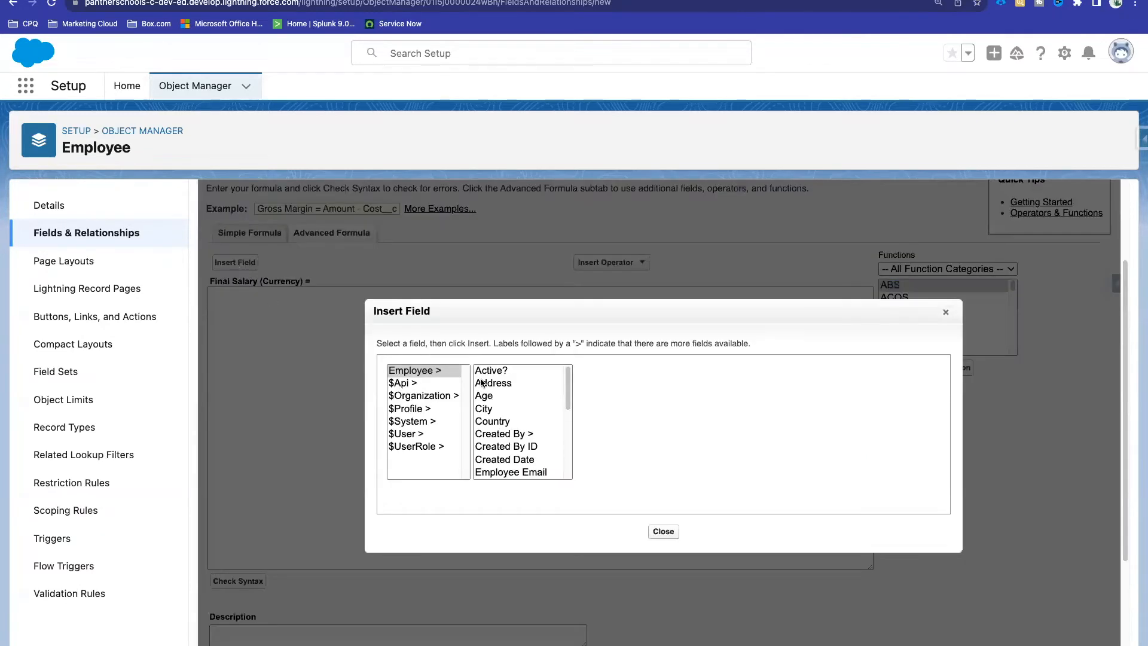
{"action": "left_click", "coordinate": [662, 530]}
{"action": "left_click", "coordinate": [235, 265]}
{"action": "scroll", "coordinate": [506, 409], "scroll_direction": "down", "scroll_amount": 5}
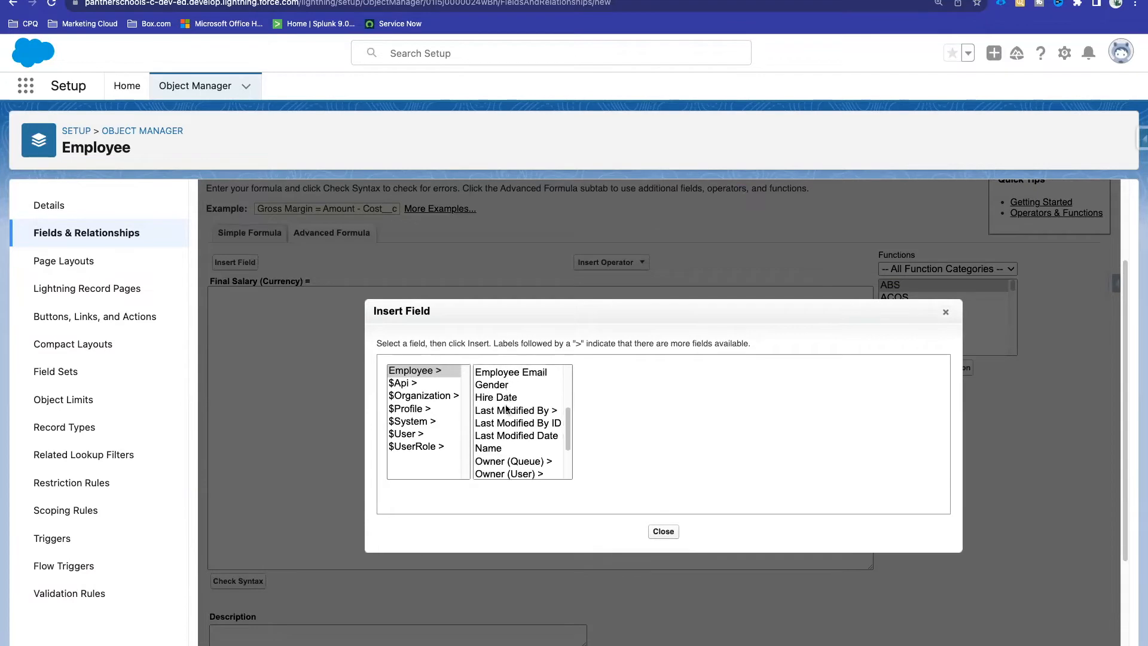
{"action": "scroll", "coordinate": [506, 409], "scroll_direction": "down", "scroll_amount": 2}
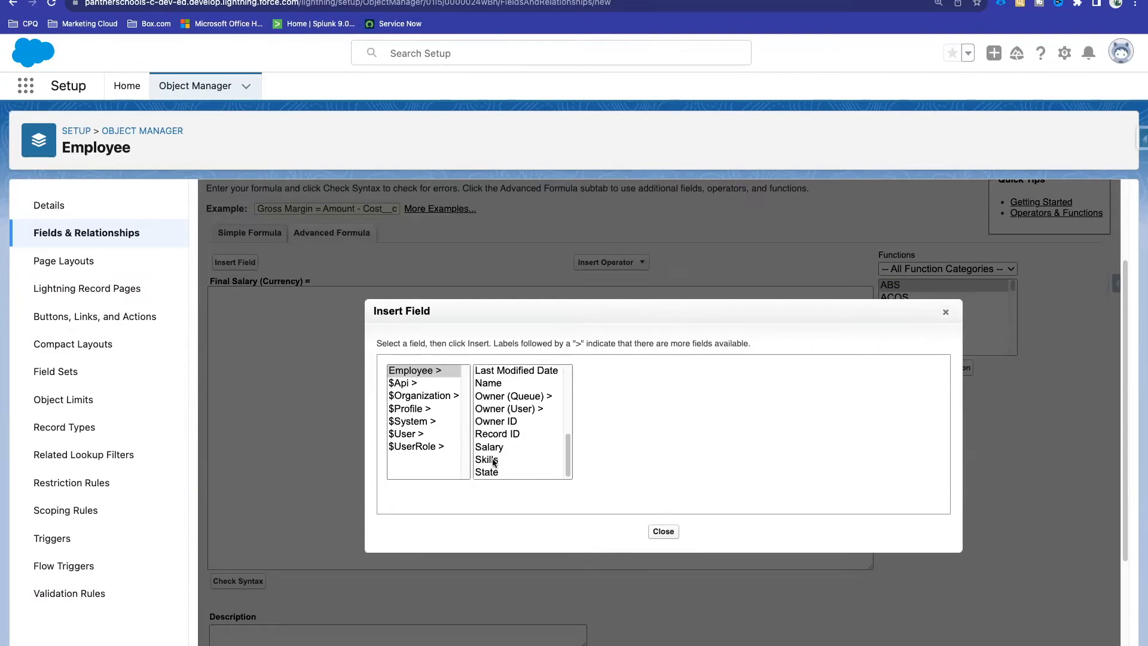
{"action": "left_click", "coordinate": [488, 448]}
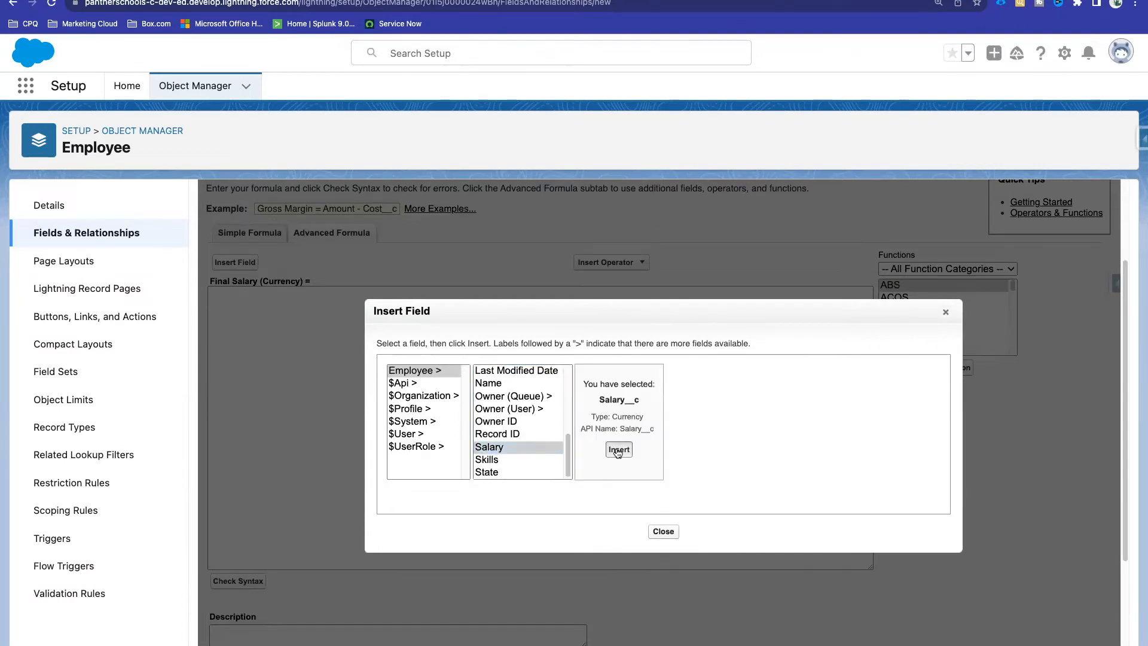
{"action": "left_click", "coordinate": [614, 455]}
{"action": "type", "text": "*"}
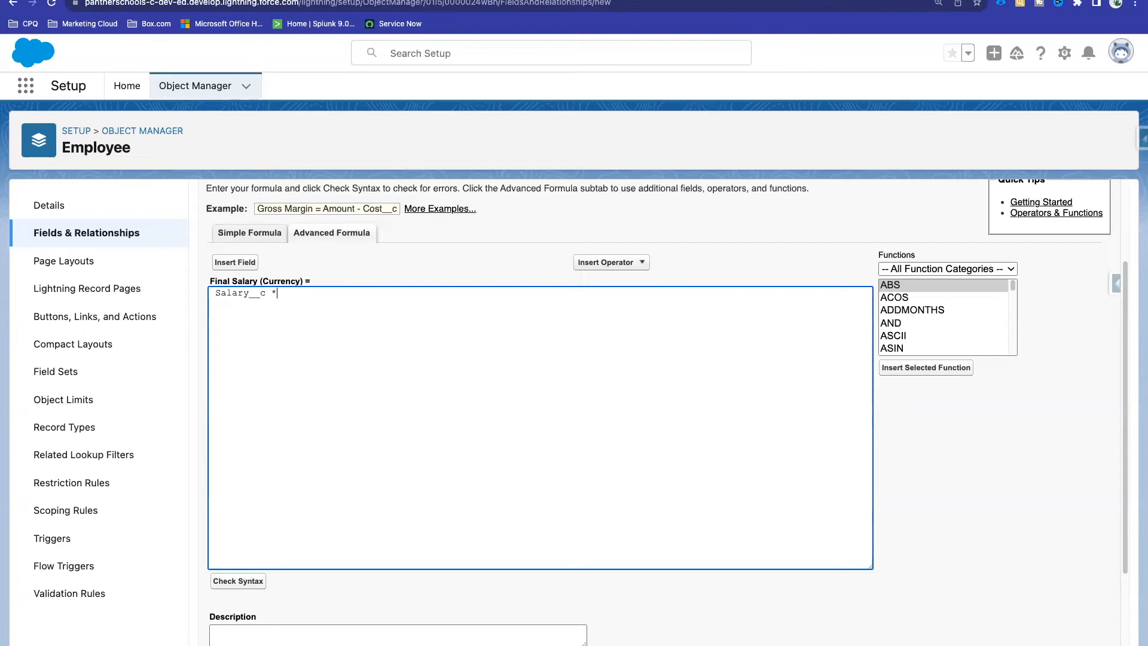
{"action": "type", "text": " 12/100"}
{"action": "left_click", "coordinate": [922, 270]}
{"action": "left_click", "coordinate": [300, 293]}
{"action": "left_click_drag", "start_coordinate": [299, 293], "coordinate": [293, 292]}
Step: Filter the function list to the Math category and browse the available functions
{"action": "left_click", "coordinate": [923, 270]}
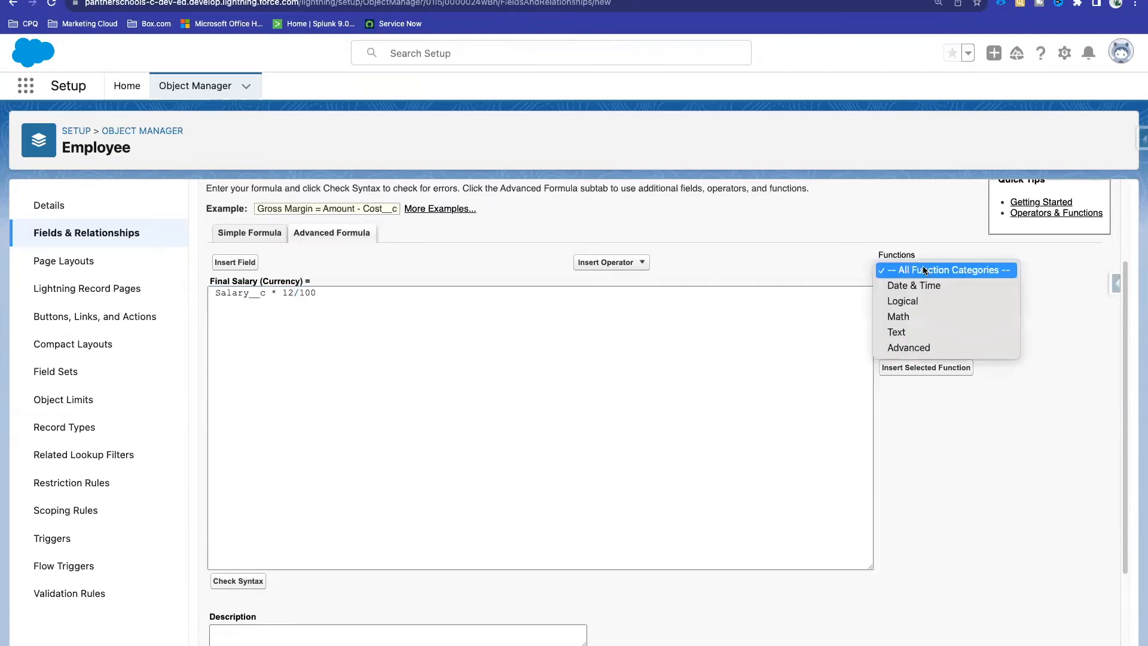
{"action": "left_click", "coordinate": [923, 317]}
{"action": "scroll", "coordinate": [956, 320], "scroll_direction": "down", "scroll_amount": 1}
{"action": "scroll", "coordinate": [956, 320], "scroll_direction": "up", "scroll_amount": 1}
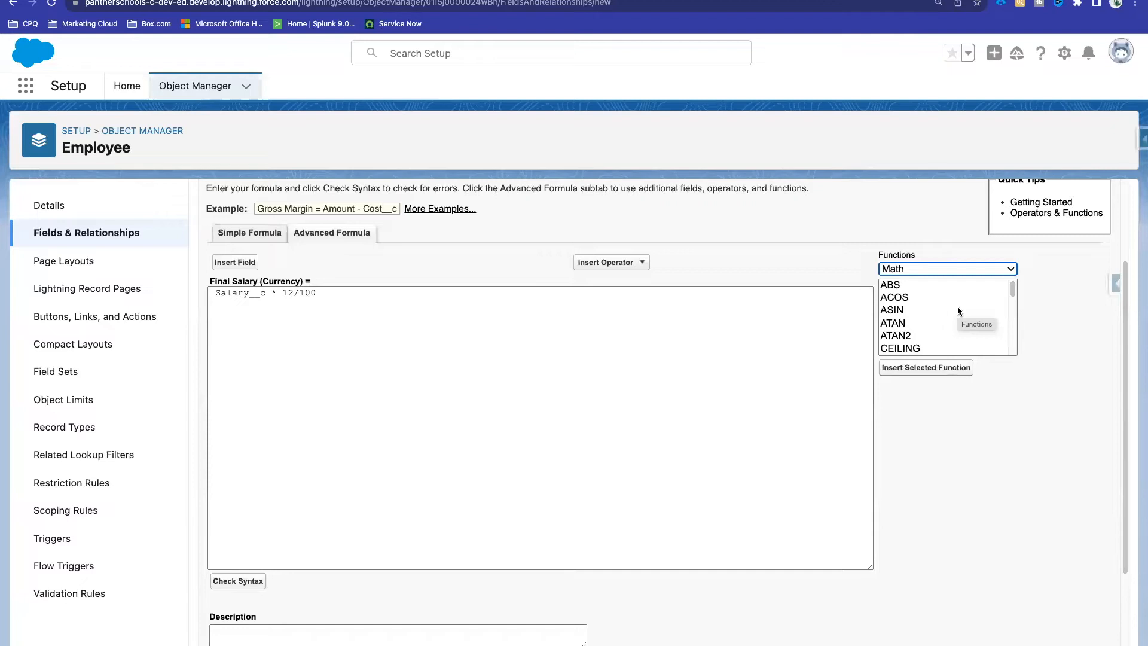
{"action": "scroll", "coordinate": [957, 308], "scroll_direction": "down", "scroll_amount": 3}
{"action": "scroll", "coordinate": [957, 310], "scroll_direction": "down", "scroll_amount": 3}
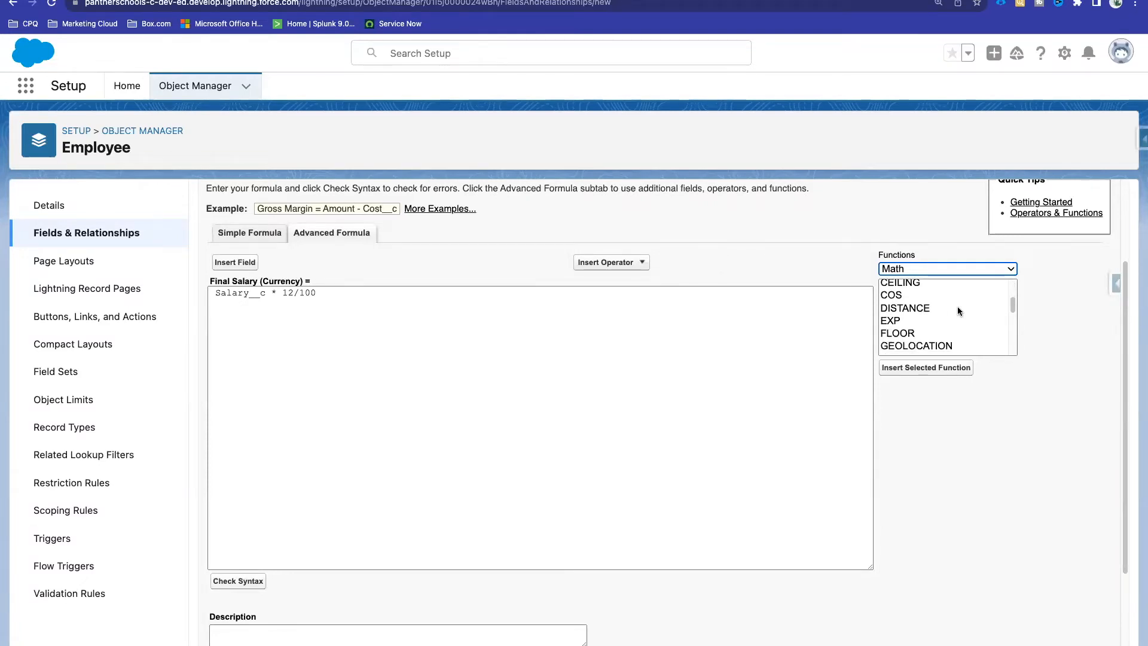
{"action": "scroll", "coordinate": [957, 310], "scroll_direction": "down", "scroll_amount": 3}
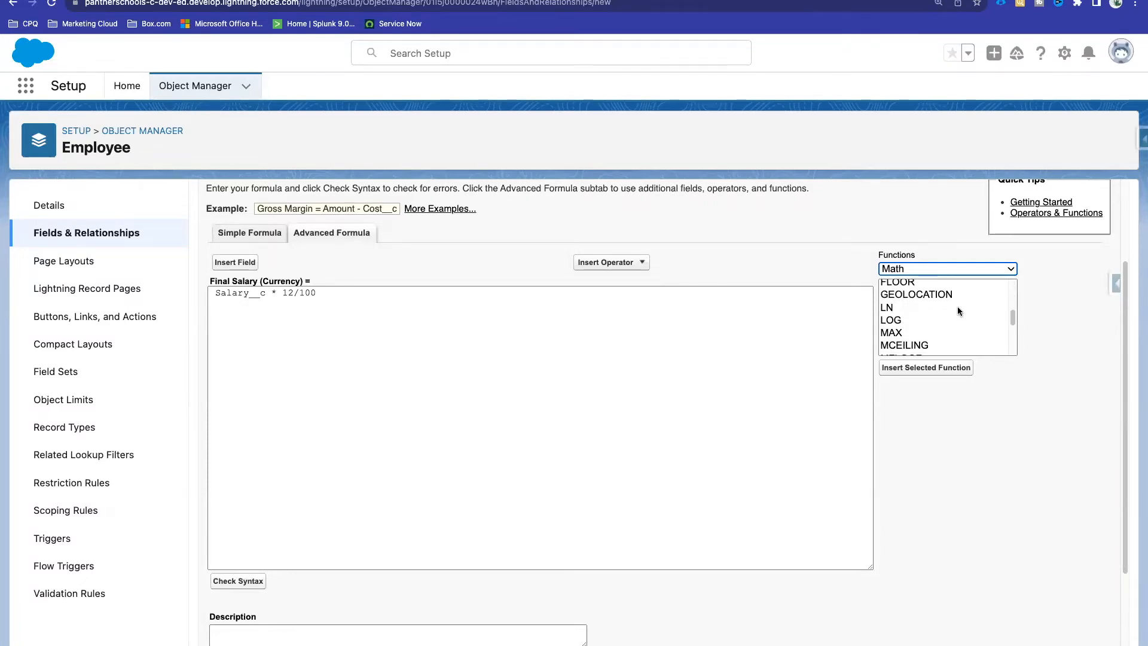
{"action": "scroll", "coordinate": [957, 310], "scroll_direction": "down", "scroll_amount": 3}
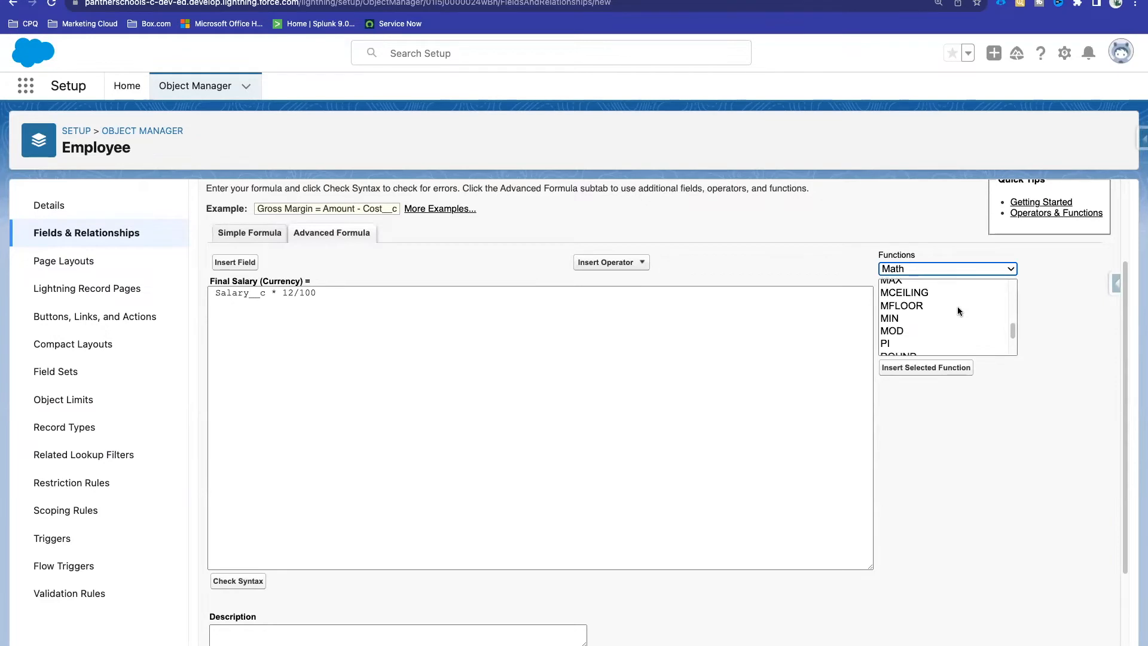
{"action": "scroll", "coordinate": [957, 311], "scroll_direction": "down", "scroll_amount": 2}
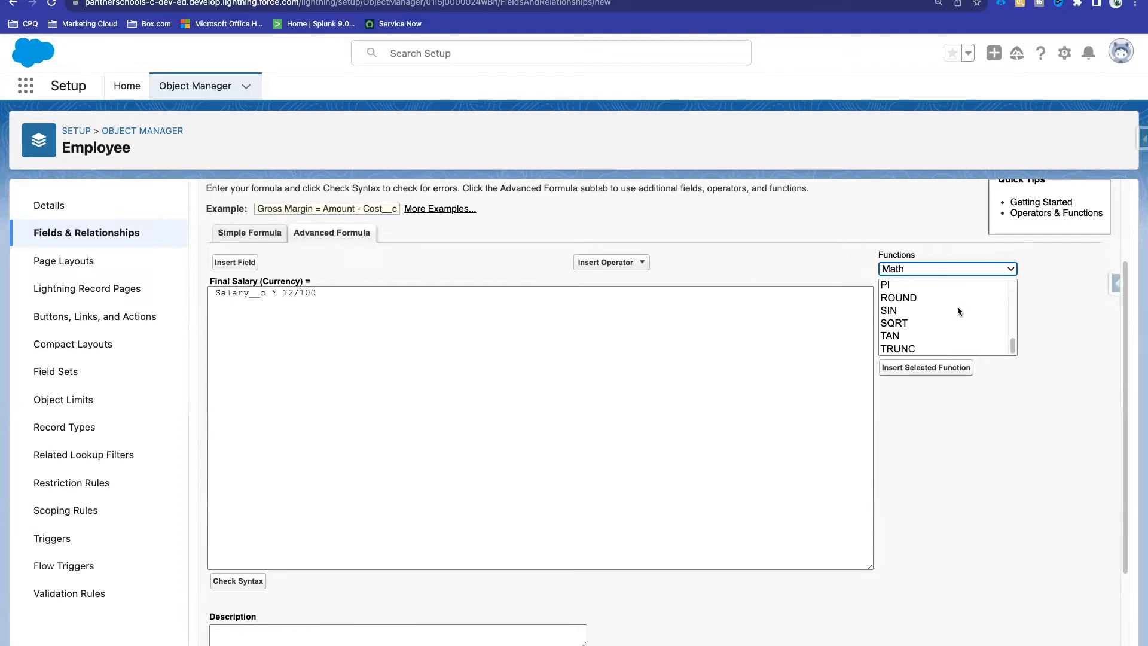
{"action": "scroll", "coordinate": [957, 306], "scroll_direction": "up", "scroll_amount": 6}
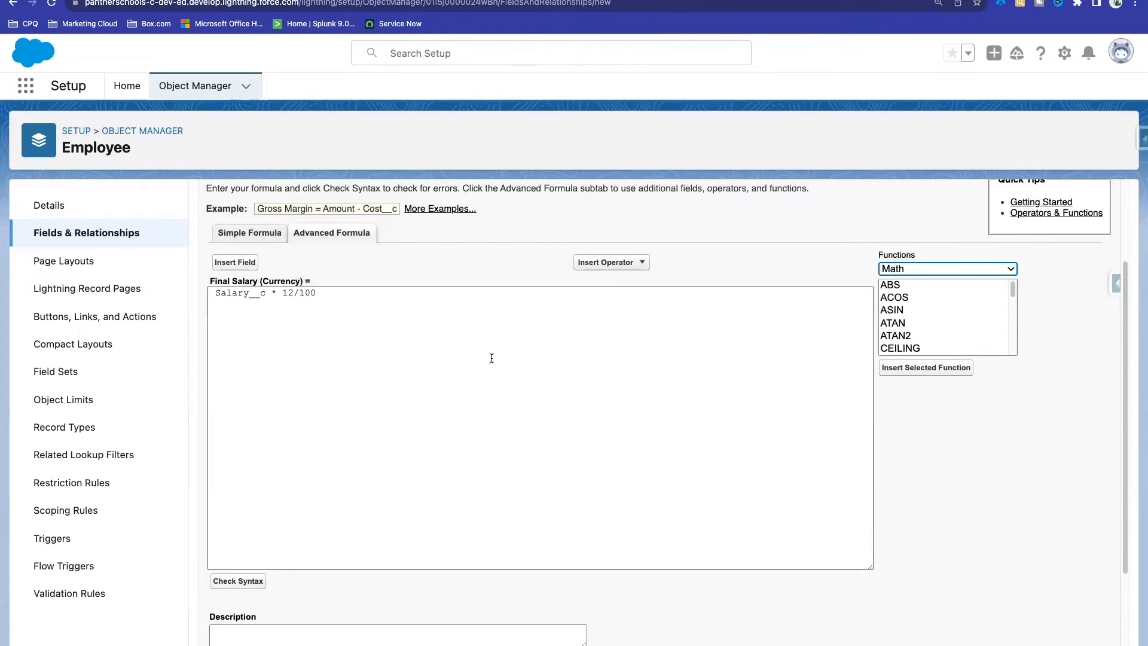
Step: Delete the leading space before Salary__c so the formula reads Salary__c * 12/100
{"action": "left_click", "coordinate": [295, 297]}
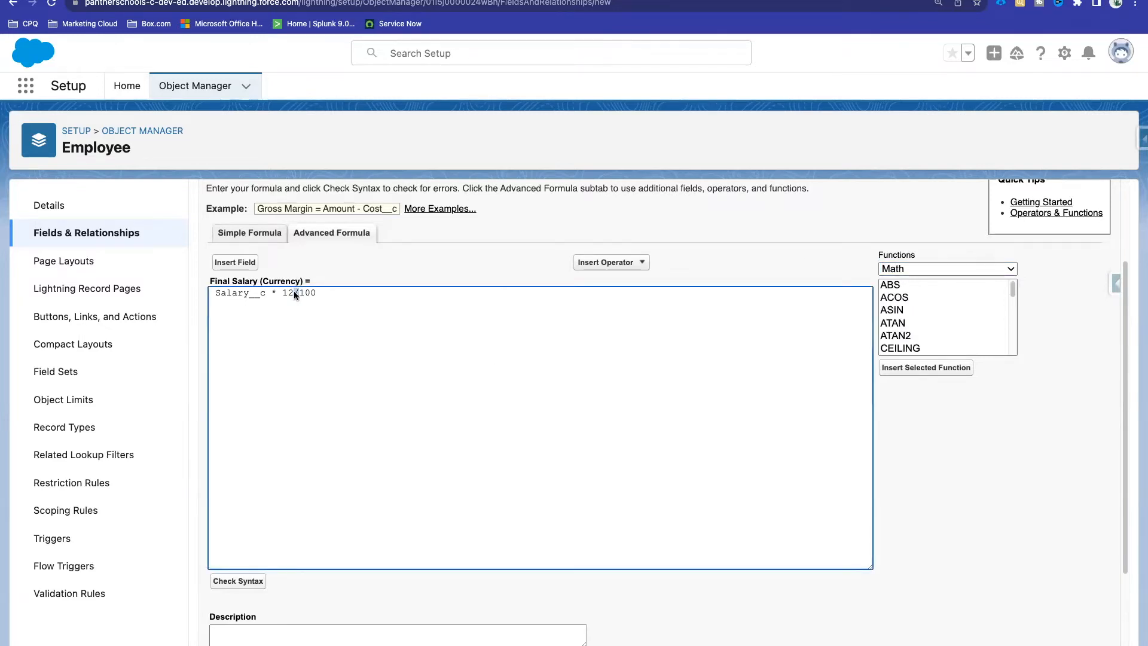
{"action": "left_click", "coordinate": [340, 299]}
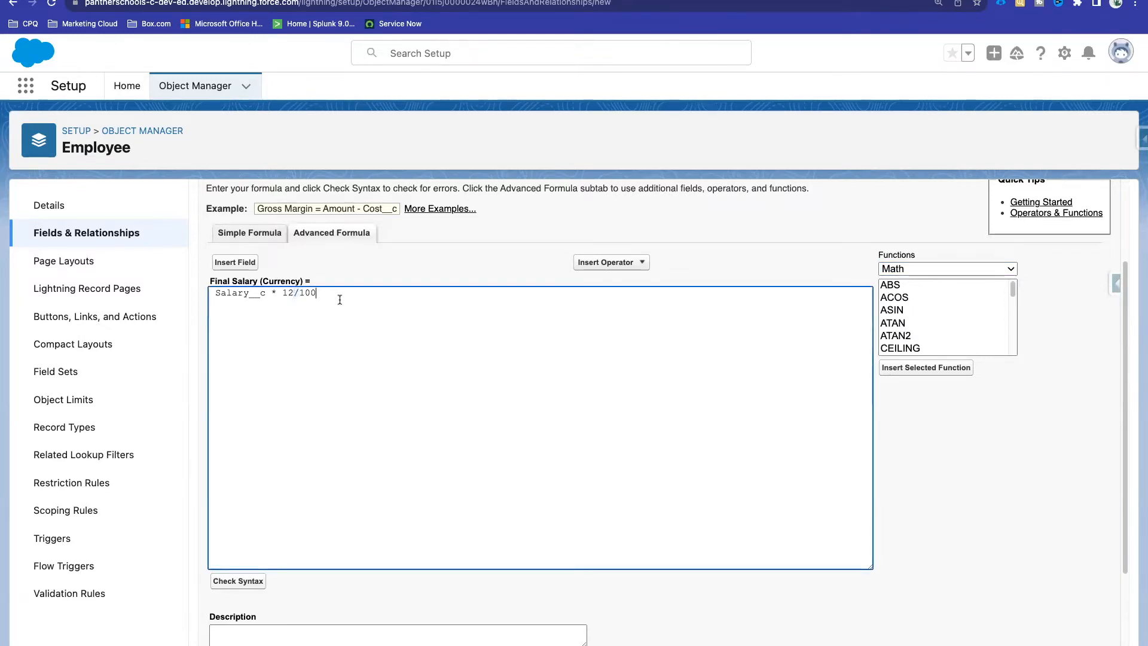
{"action": "left_click", "coordinate": [616, 264]}
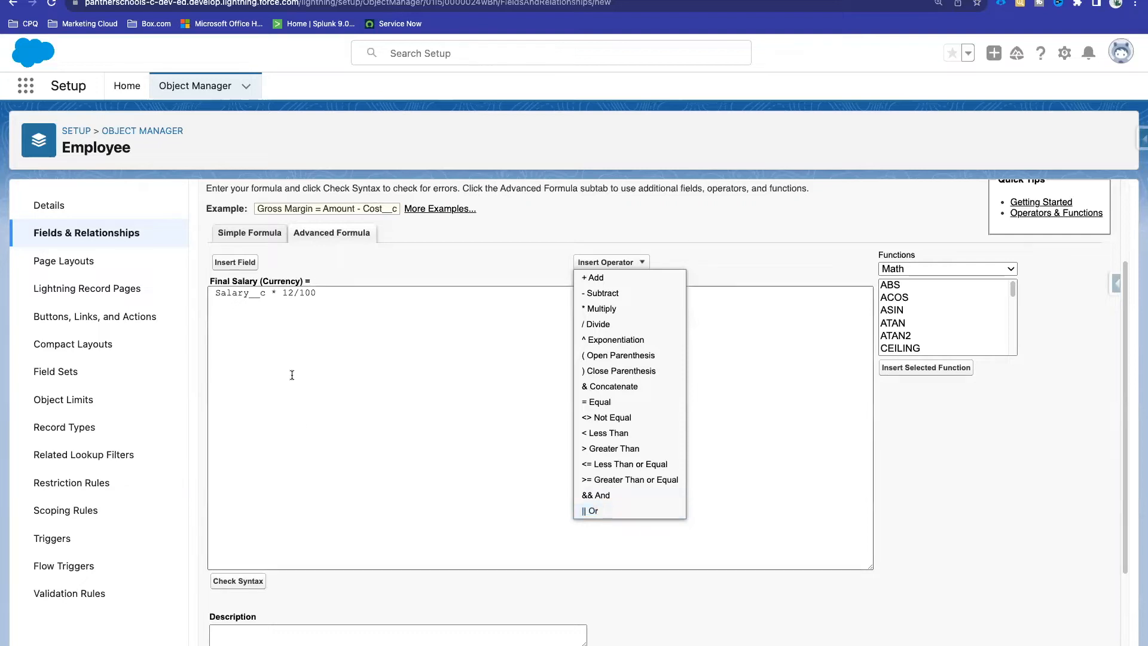
{"action": "left_click", "coordinate": [306, 294]}
{"action": "left_click_drag", "start_coordinate": [328, 291], "coordinate": [215, 293]}
{"action": "left_click", "coordinate": [215, 293]}
{"action": "key", "text": "BackSpace"}
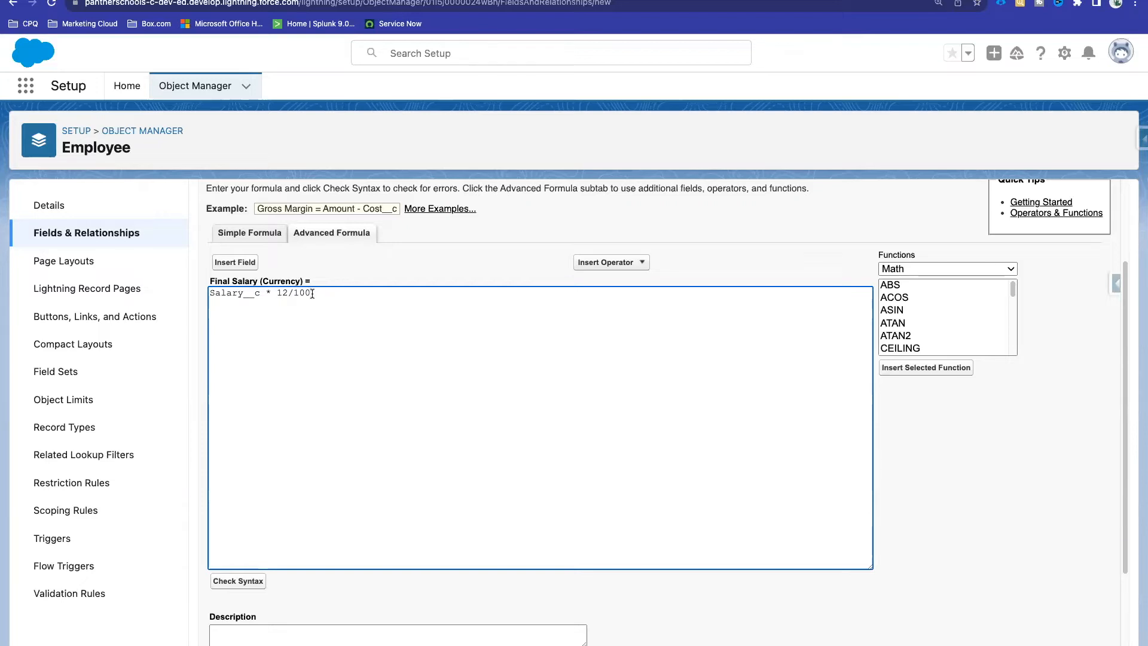
{"action": "left_click_drag", "start_coordinate": [313, 294], "coordinate": [200, 295]}
{"action": "left_click", "coordinate": [354, 294]}
{"action": "scroll", "coordinate": [449, 256], "scroll_direction": "down", "scroll_amount": 2}
{"action": "scroll", "coordinate": [449, 255], "scroll_direction": "up", "scroll_amount": 5}
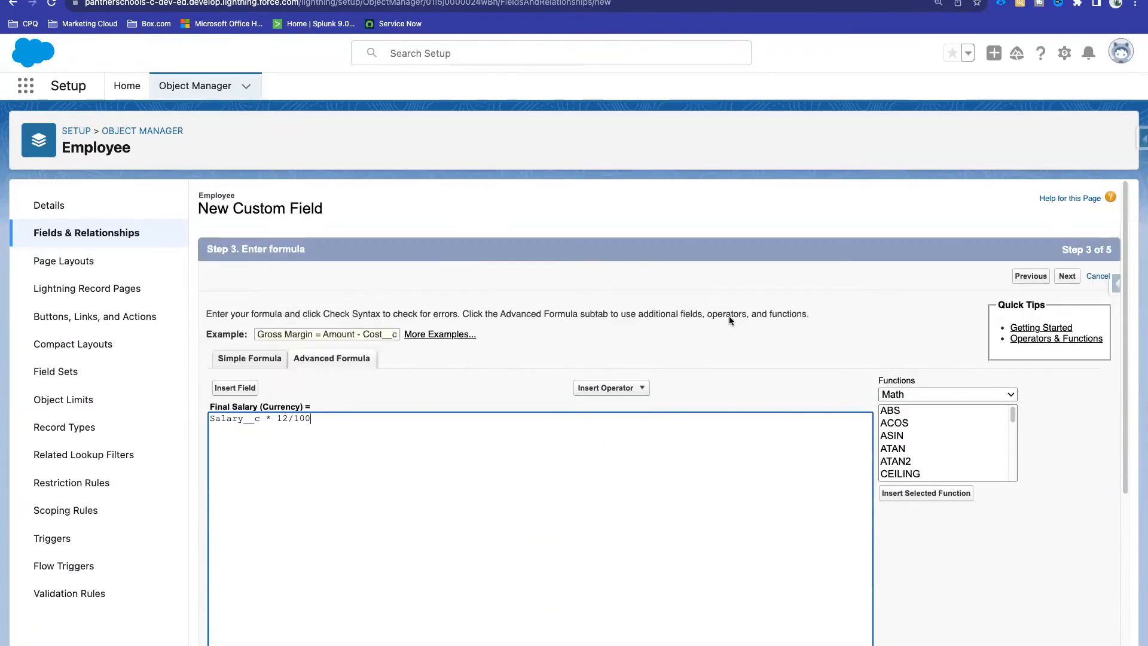
Step: Make Final Salary visible to every profile and save the new field
{"action": "left_click", "coordinate": [1067, 276]}
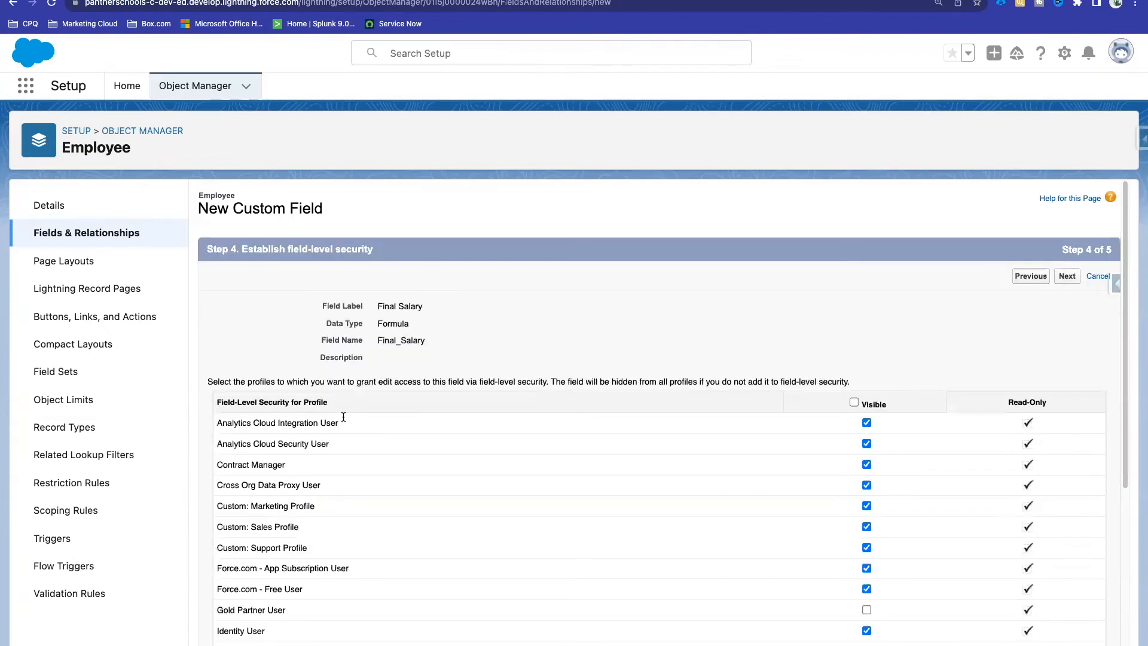
{"action": "left_click", "coordinate": [854, 402]}
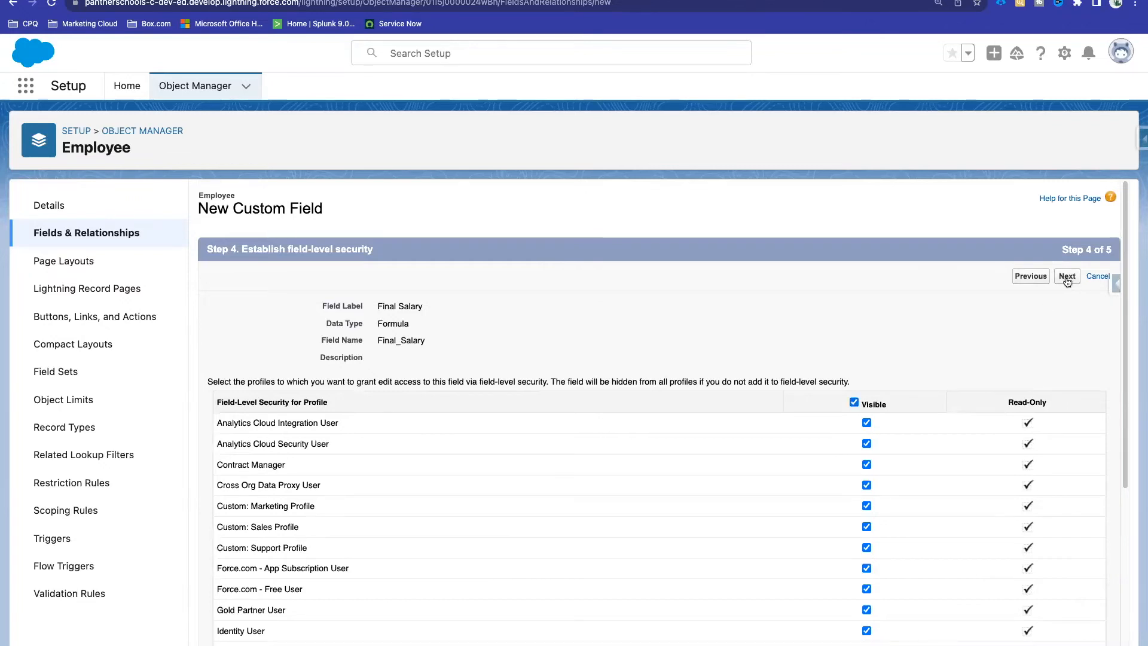
{"action": "left_click", "coordinate": [1067, 277]}
{"action": "left_click", "coordinate": [1073, 276]}
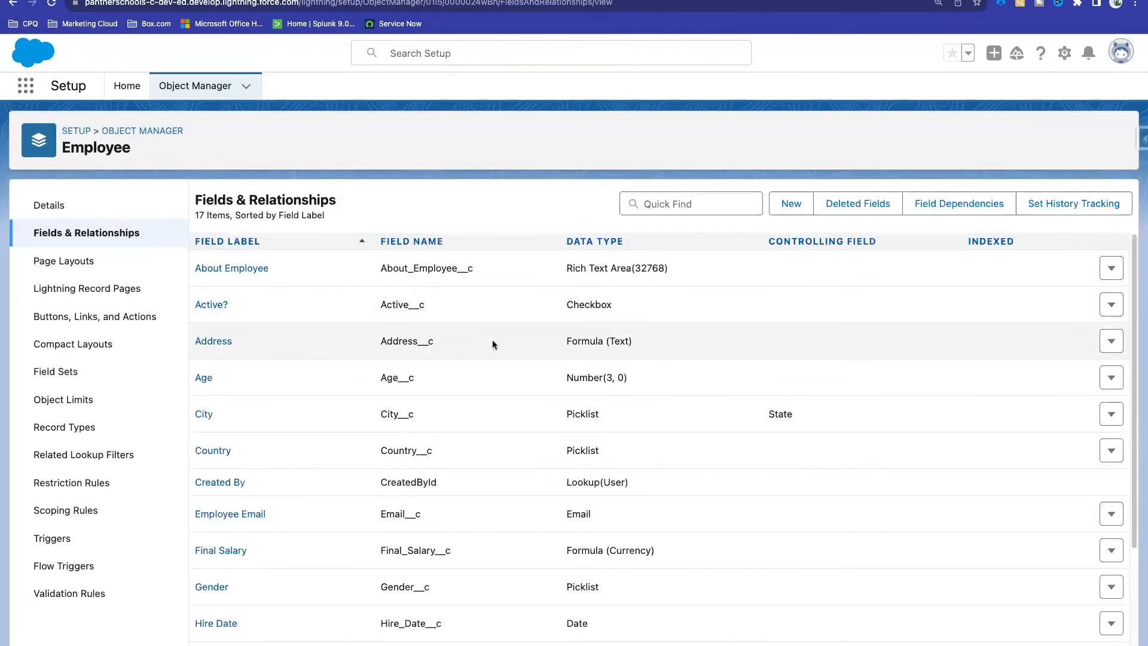
Step: Review the saved Final Salary definition showing Salary__c * 12/100, then return to the employee record
{"action": "scroll", "coordinate": [478, 346], "scroll_direction": "down", "scroll_amount": 3}
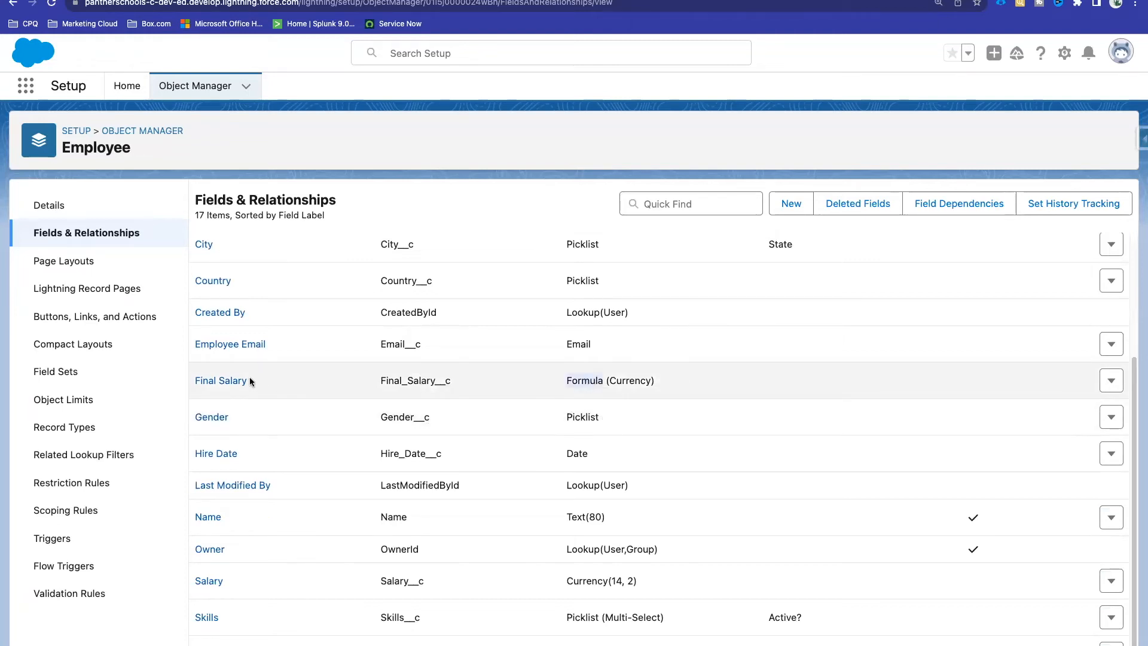
{"action": "left_click", "coordinate": [220, 382]}
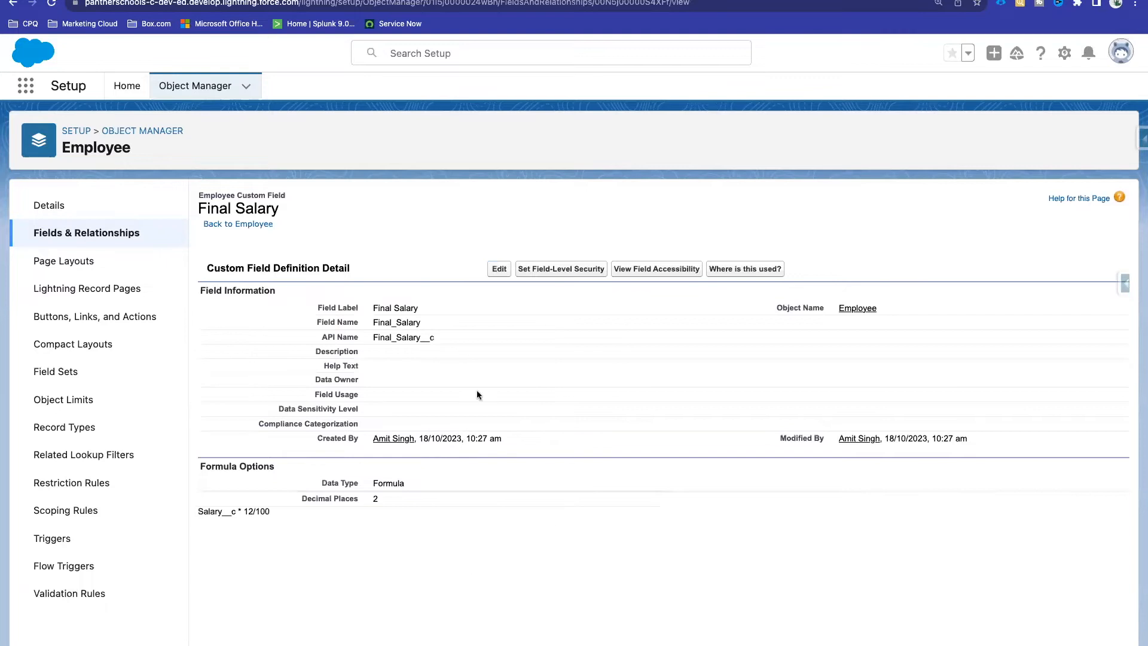
{"action": "left_click_drag", "start_coordinate": [267, 505], "coordinate": [198, 510]}
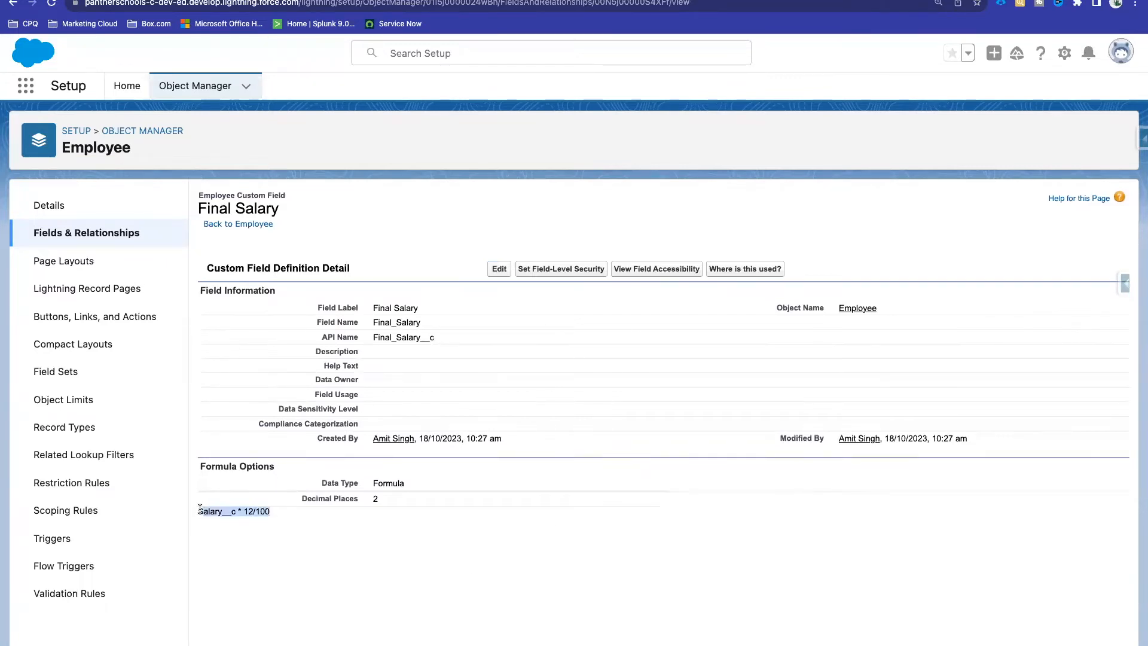
{"action": "left_click", "coordinate": [356, 230]}
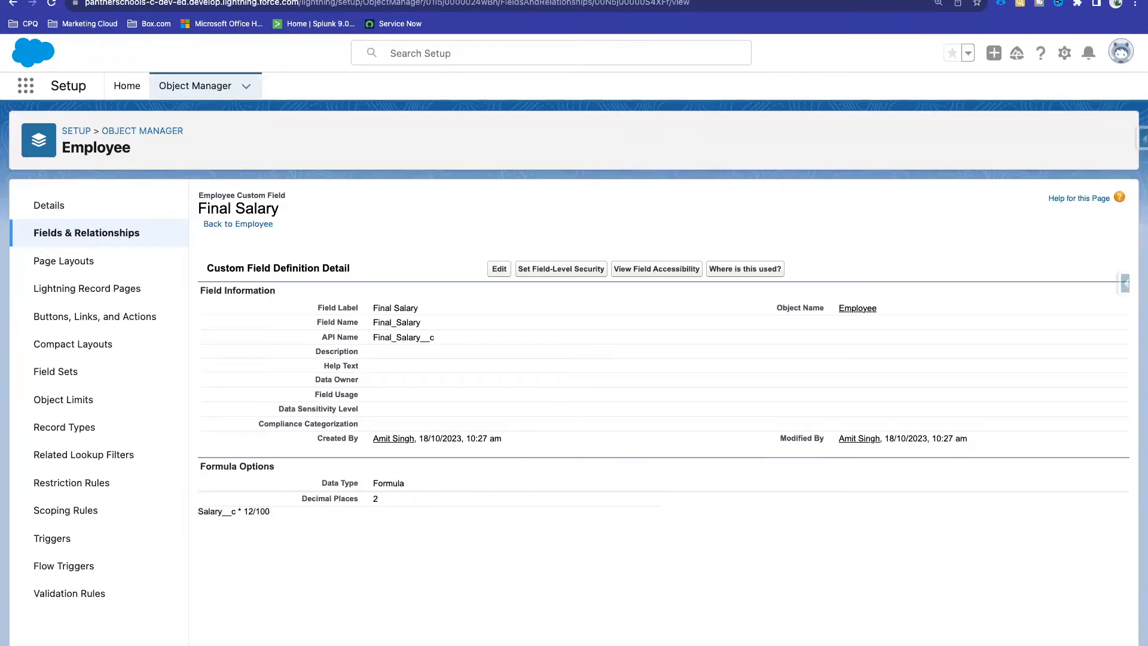
{"action": "left_click", "coordinate": [348, 1]}
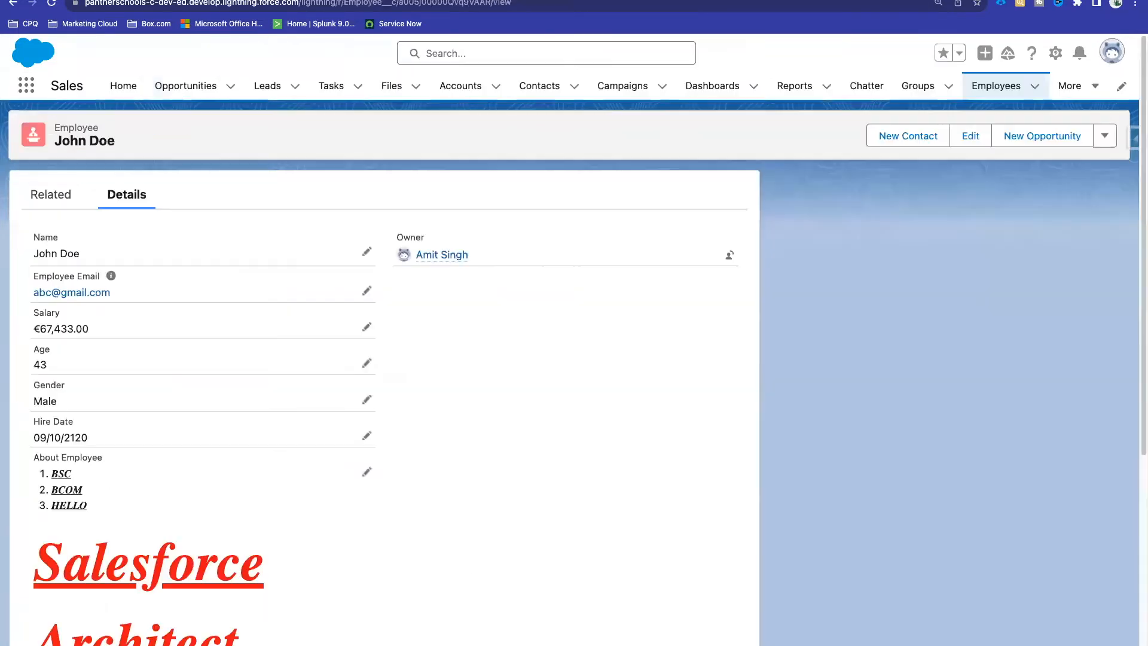
Step: Reload the employee record and compare Final Salary €8,091.96 with Salary €67,433.00
{"action": "left_click", "coordinate": [50, 4]}
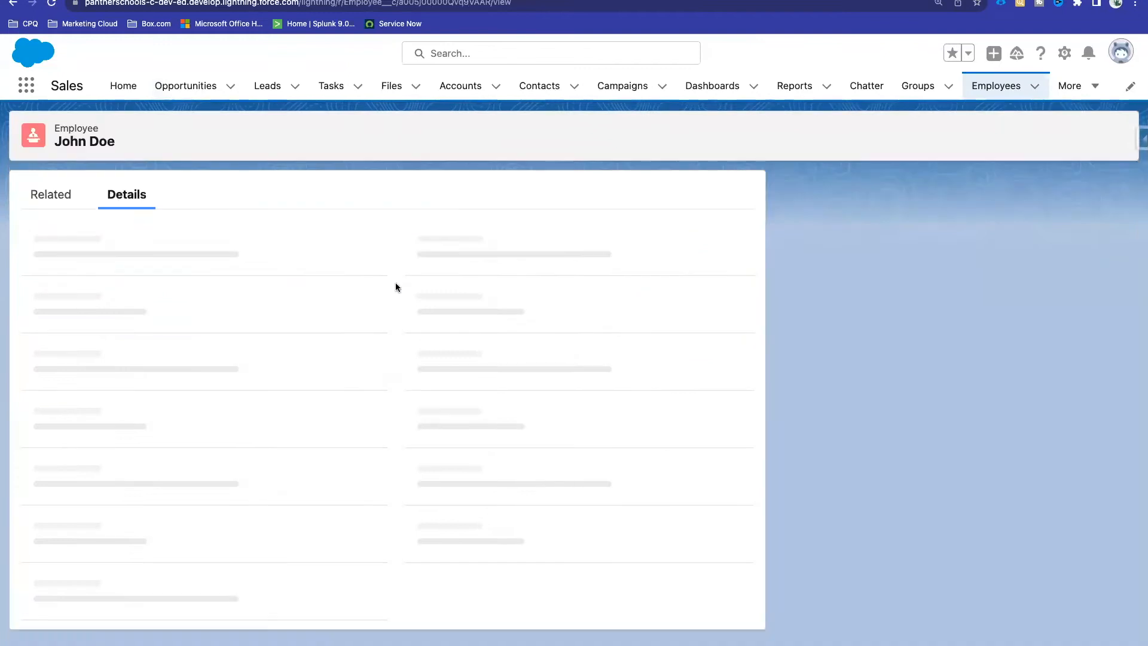
{"action": "scroll", "coordinate": [353, 399], "scroll_direction": "down", "scroll_amount": 6}
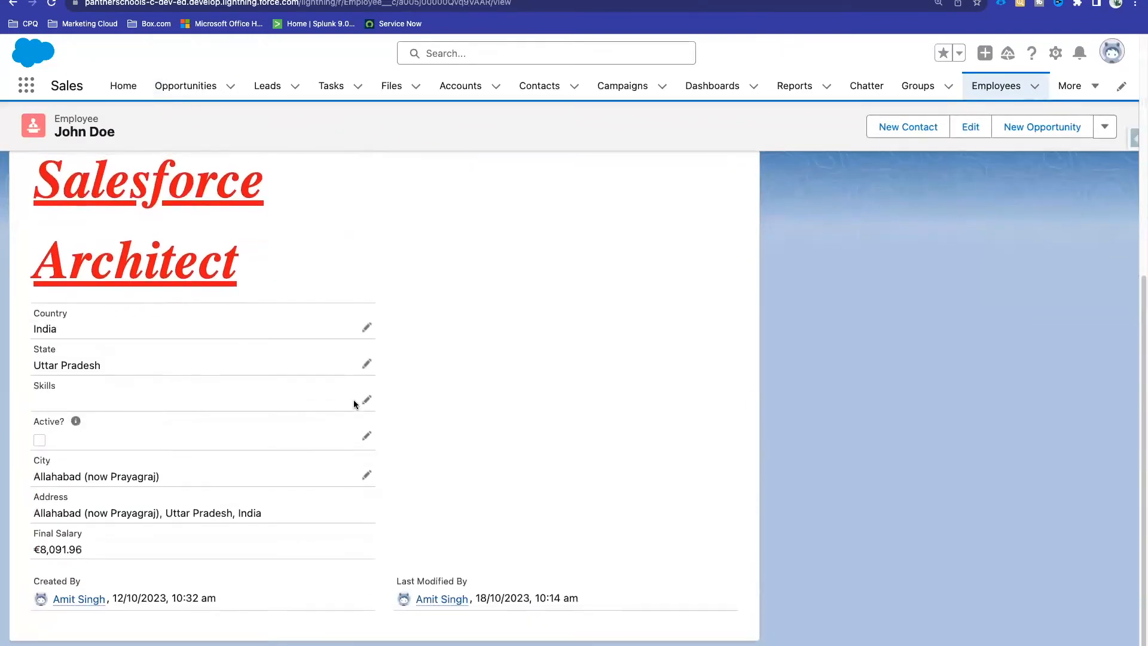
{"action": "left_click_drag", "start_coordinate": [42, 551], "coordinate": [64, 551]}
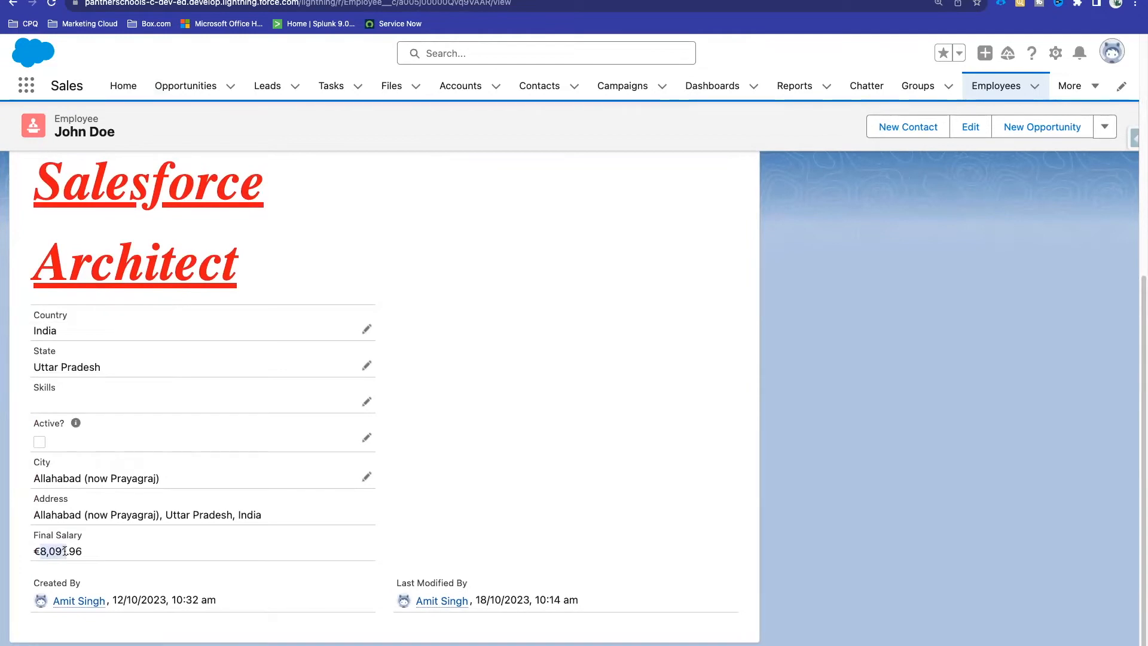
{"action": "scroll", "coordinate": [376, 397], "scroll_direction": "up", "scroll_amount": 6}
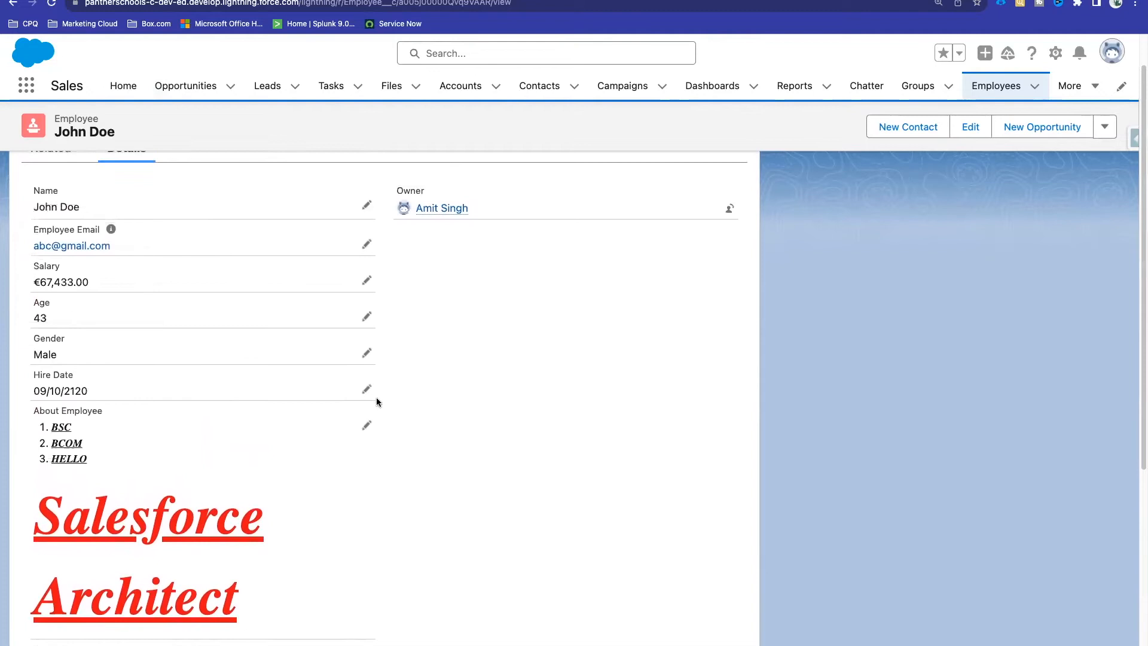
{"action": "left_click_drag", "start_coordinate": [40, 328], "coordinate": [73, 328]}
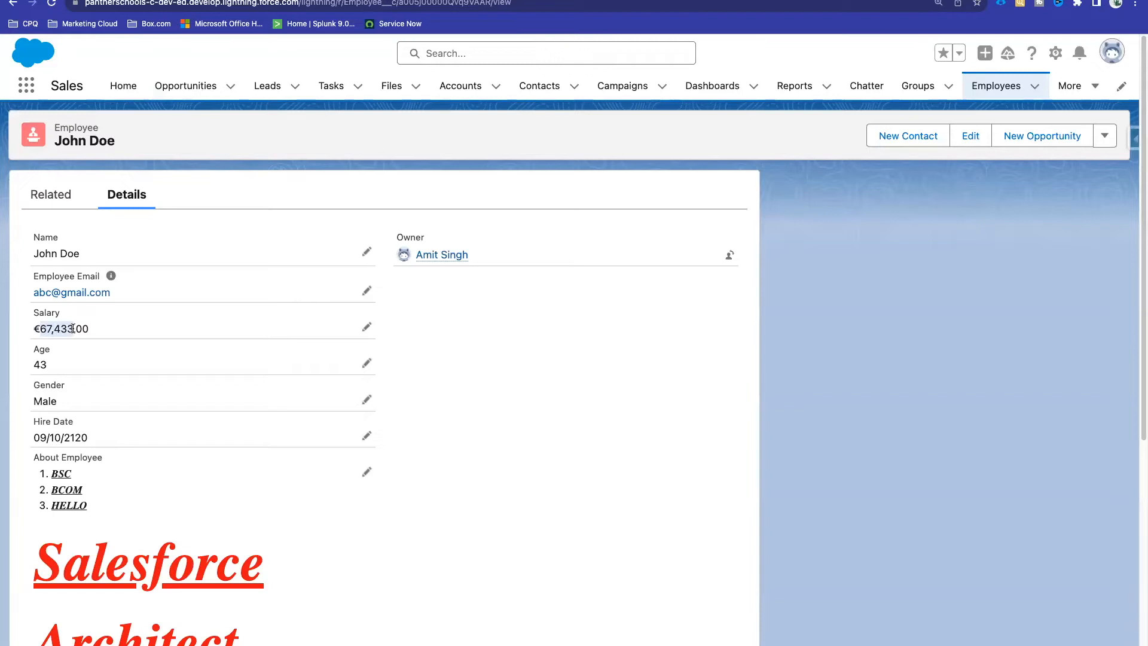
Step: Copy the 67,433 salary into a new Chrome tab's address bar and remove the comma
{"action": "key", "text": "super+c"}
{"action": "key", "text": "super+t"}
{"action": "key", "text": "super+v"}
{"action": "key", "text": "Left"}
{"action": "key", "text": "Left"}
{"action": "key", "text": "Left"}
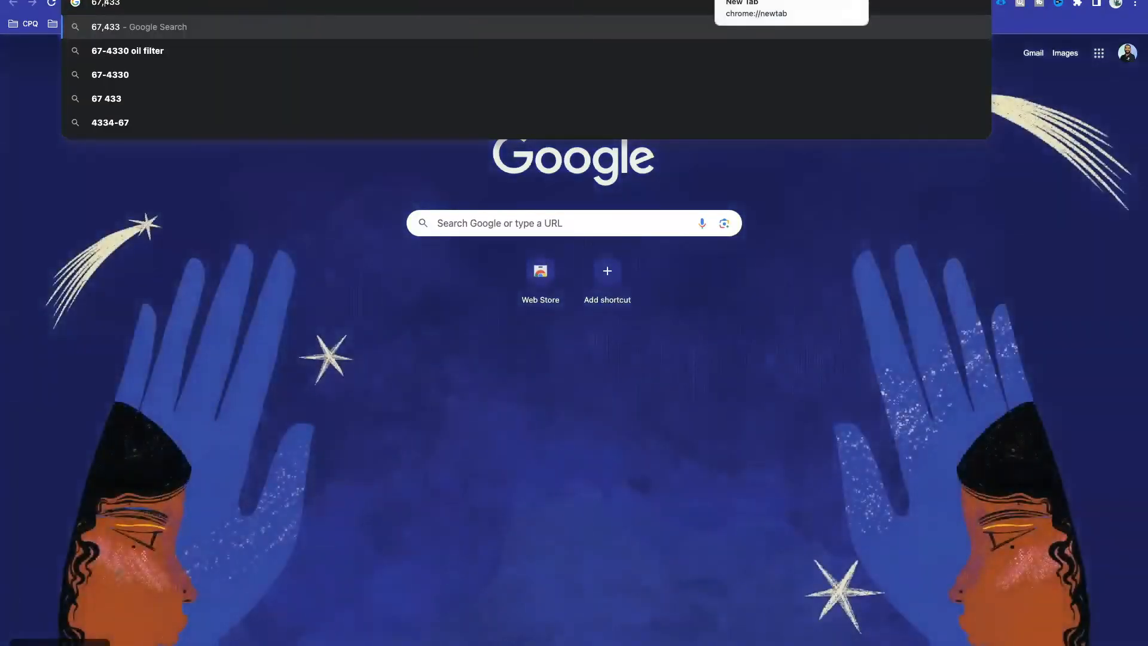
{"action": "key", "text": "BackSpace"}
{"action": "key", "text": "Right"}
{"action": "key", "text": "Right"}
Step: Calculate 67433*12/100 to confirm 8091.96, then return to Salesforce
{"action": "type", "text": "/12"}
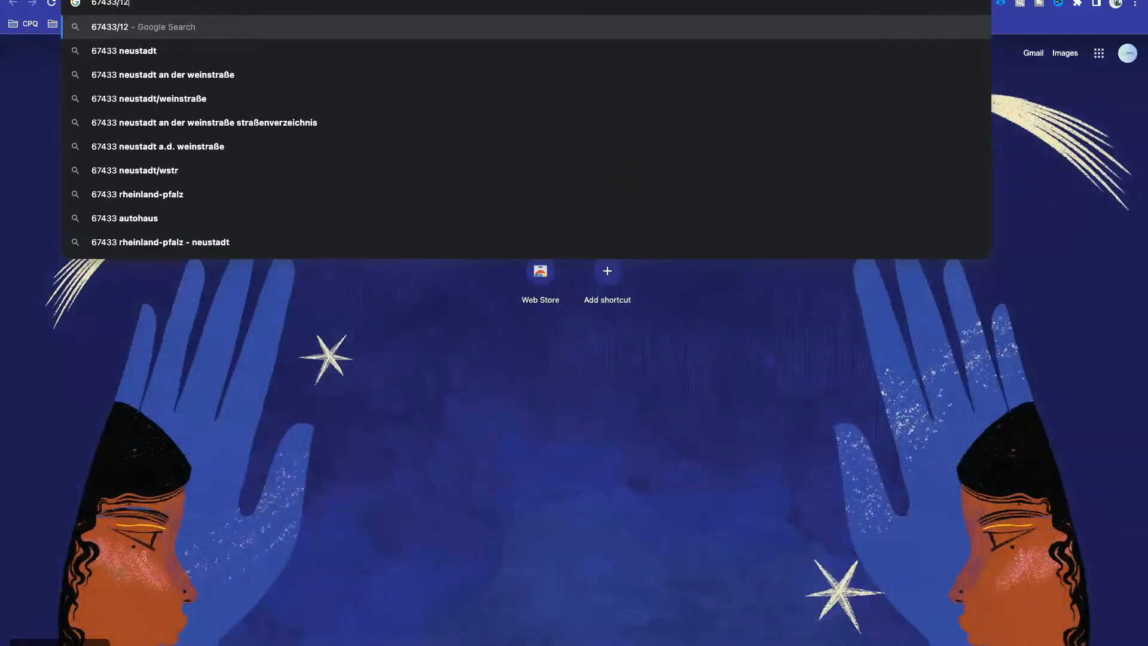
{"action": "key", "text": "BackSpace"}
{"action": "key", "text": "BackSpace"}
{"action": "key", "text": "BackSpace"}
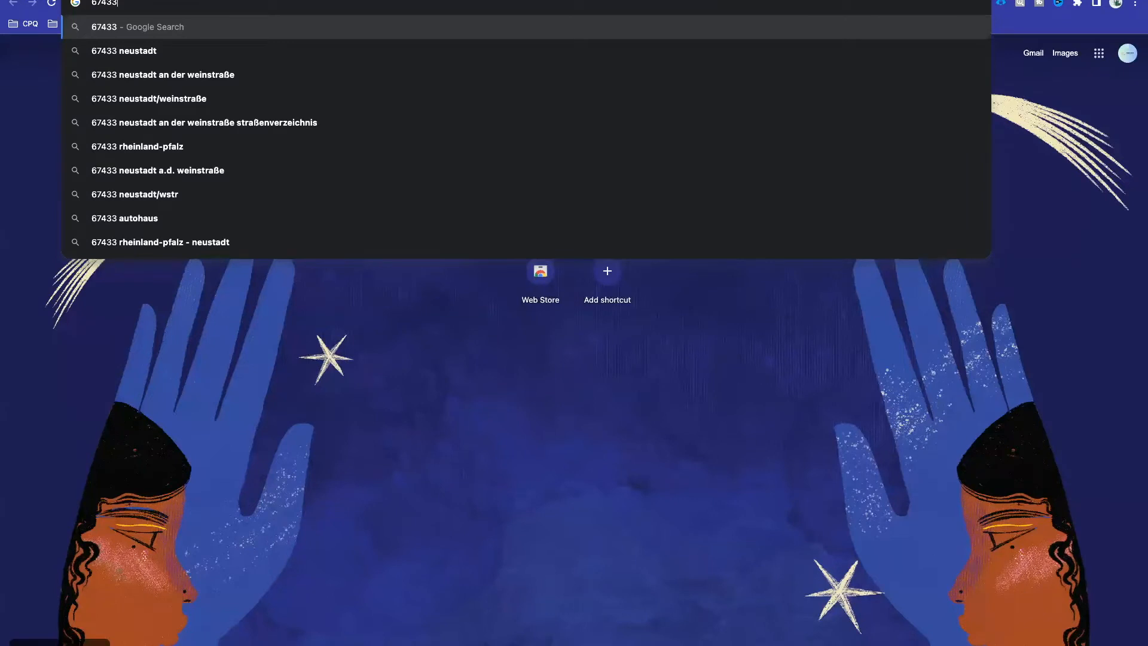
{"action": "type", "text": "*12"}
{"action": "key", "text": "Down"}
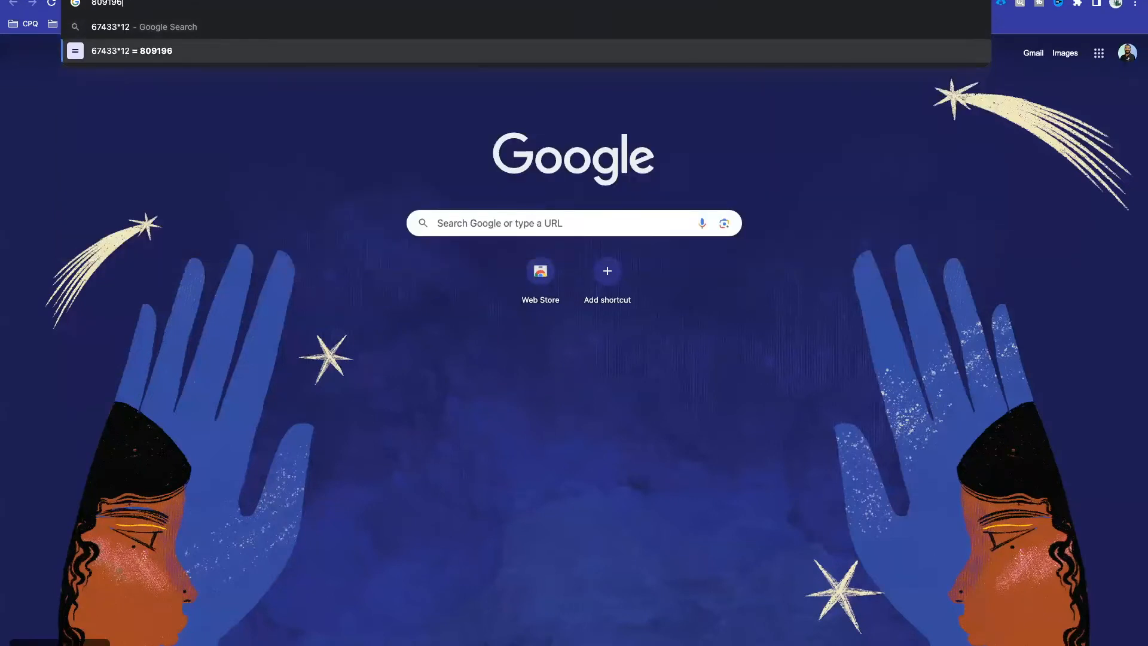
{"action": "type", "text": "/100"}
{"action": "key", "text": "Down"}
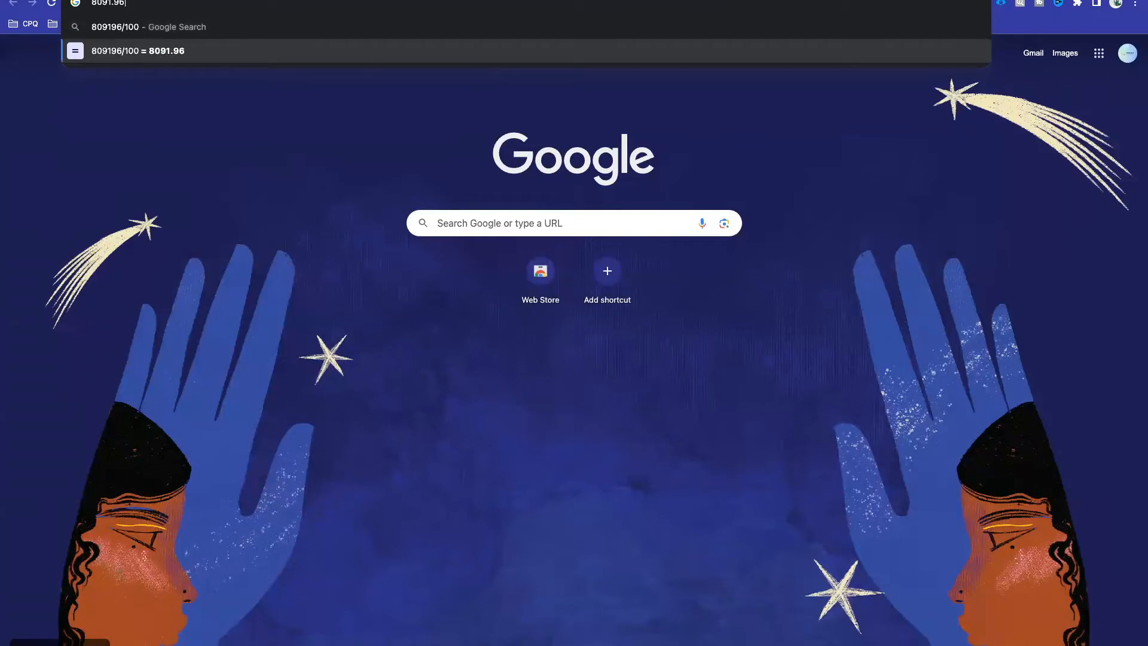
{"action": "left_click", "coordinate": [376, 1]}
{"action": "scroll", "coordinate": [260, 382], "scroll_direction": "down", "scroll_amount": 6}
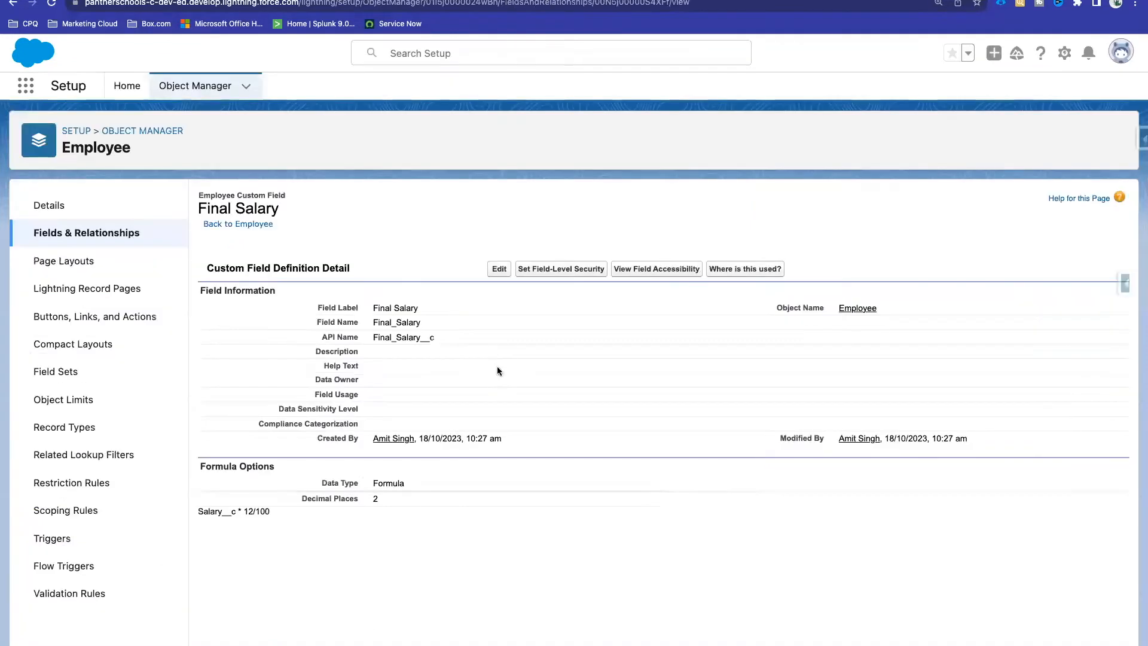
{"action": "left_click_drag", "start_coordinate": [274, 514], "coordinate": [197, 516]}
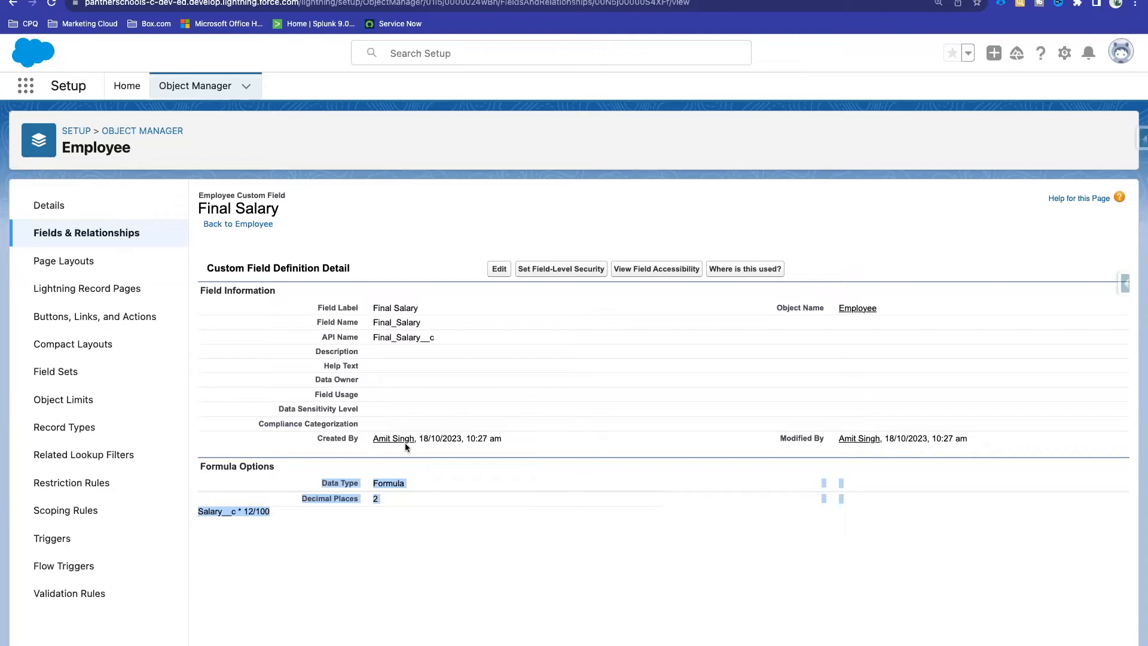
{"action": "left_click", "coordinate": [489, 415]}
Step: Edit the Final Salary formula to read Salary__c - Salary__c * 12/100
{"action": "left_click", "coordinate": [500, 271]}
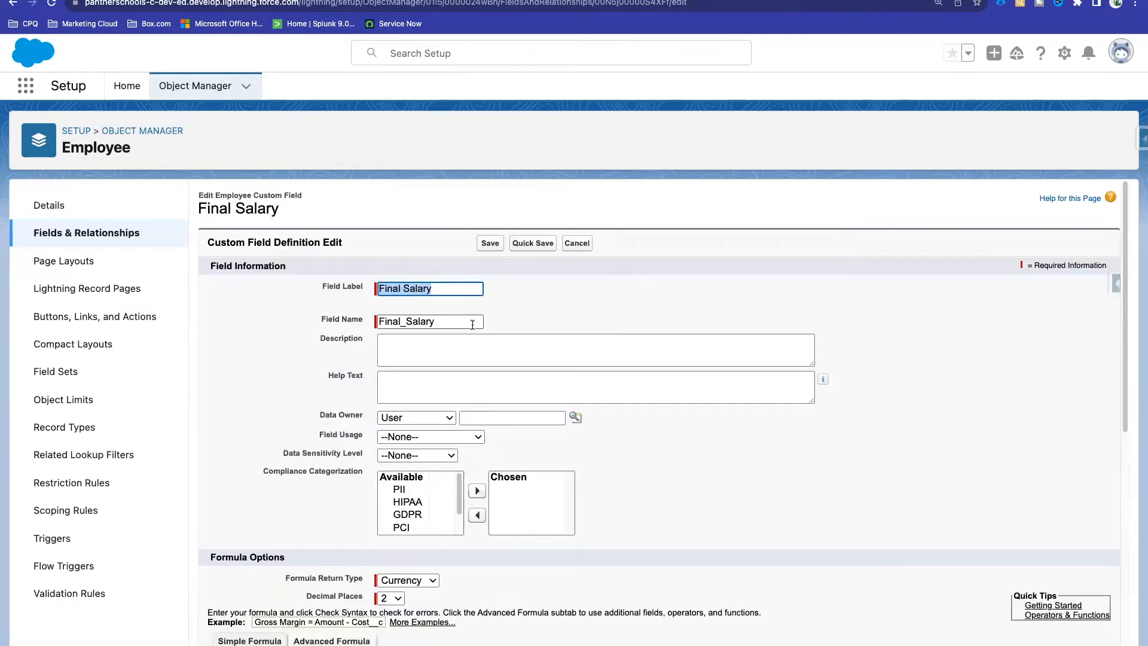
{"action": "scroll", "coordinate": [472, 324], "scroll_direction": "down", "scroll_amount": 10}
{"action": "left_click", "coordinate": [324, 224]}
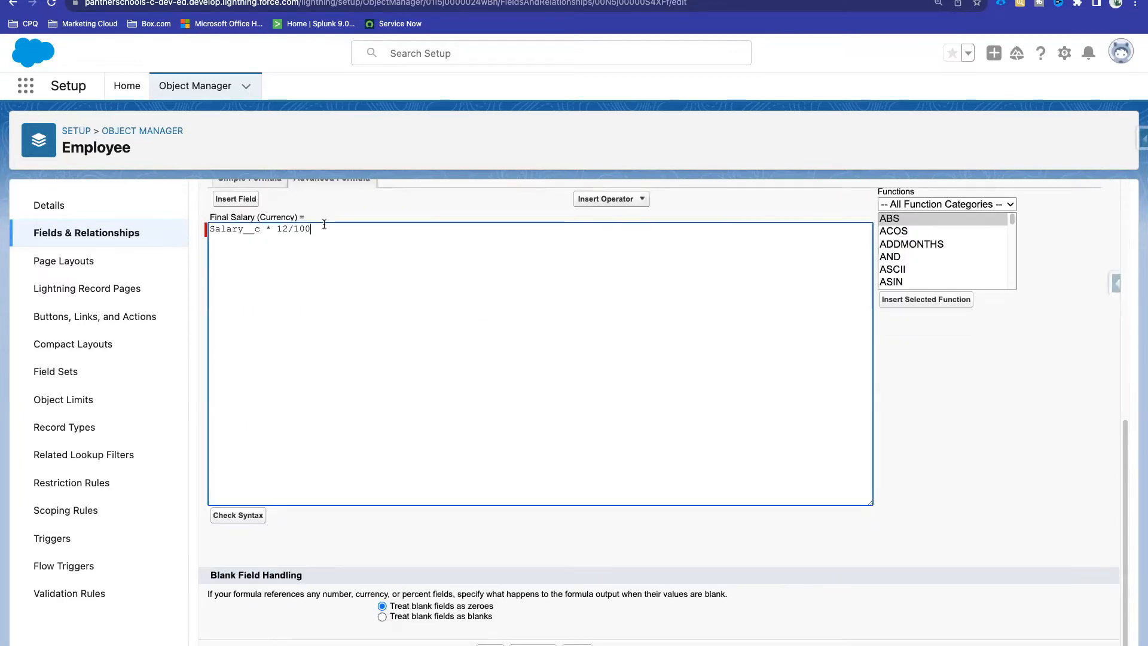
{"action": "type", "text": "-"}
{"action": "scroll", "coordinate": [239, 274], "scroll_direction": "up", "scroll_amount": 1}
{"action": "key", "text": "BackSpace"}
{"action": "key", "text": "BackSpace"}
{"action": "key", "text": "BackSpace"}
{"action": "double_click", "coordinate": [244, 271]}
{"action": "key", "text": "ctrl+c"}
{"action": "key", "text": "Left"}
{"action": "key", "text": "ctrl+v"}
{"action": "type", "text": "-"}
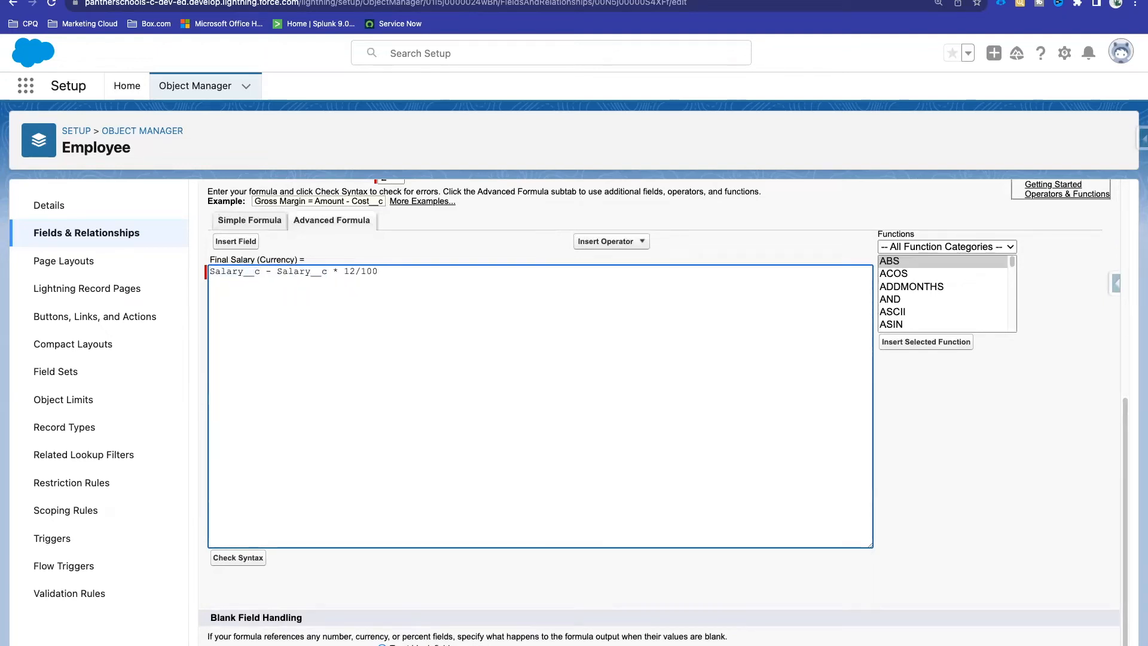
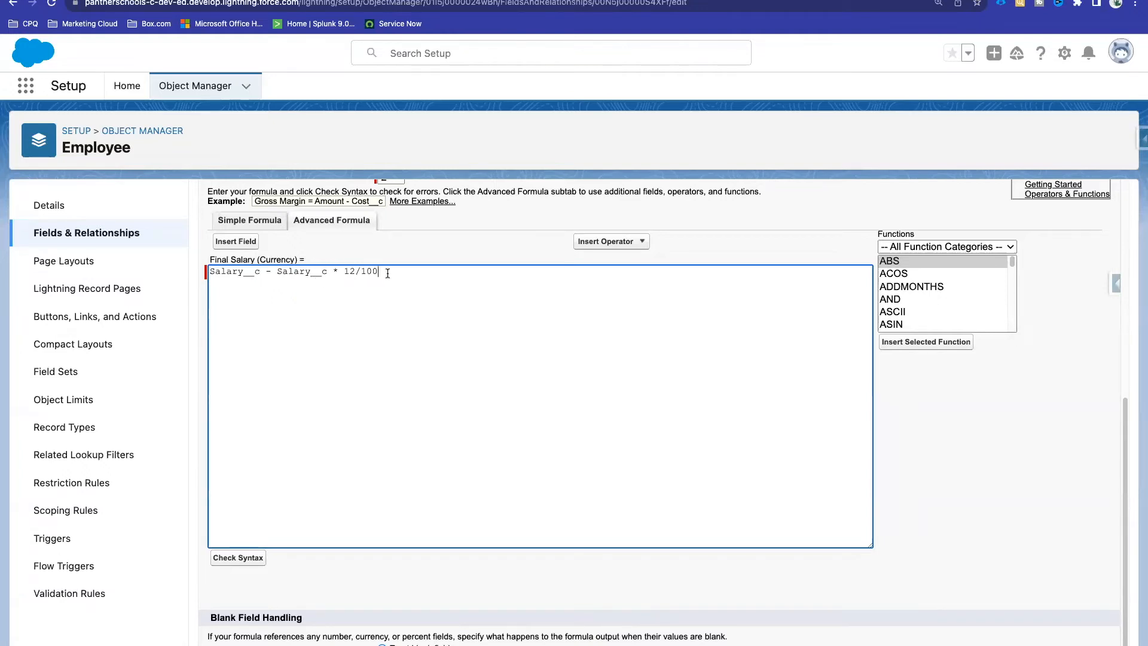
Step: Wrap Salary__c * 12/100 in parentheses in the Final Salary formula
{"action": "left_click_drag", "start_coordinate": [277, 270], "coordinate": [376, 267]}
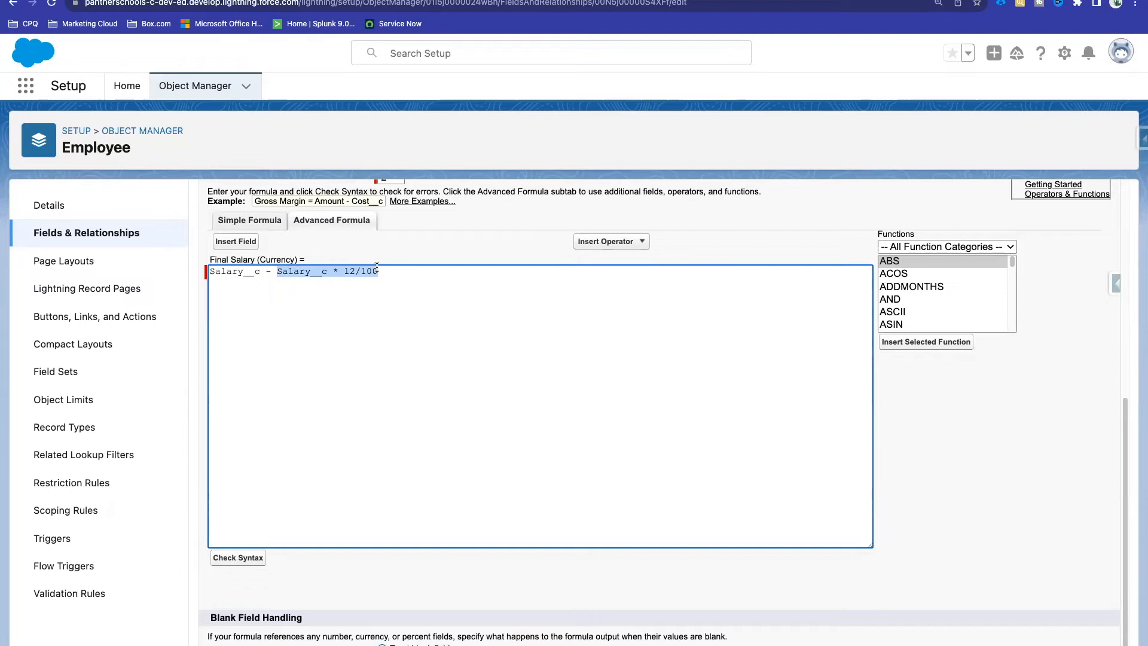
{"action": "left_click", "coordinate": [377, 269]}
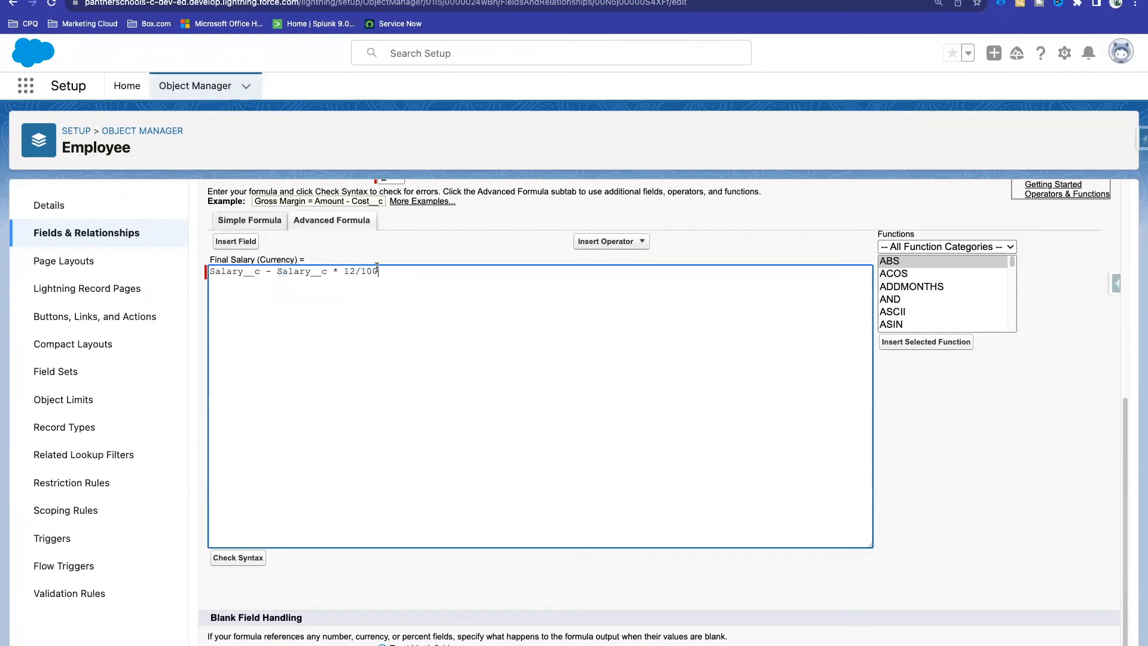
{"action": "type", "text": ")"}
{"action": "left_click", "coordinate": [278, 272]}
{"action": "type", "text": "("}
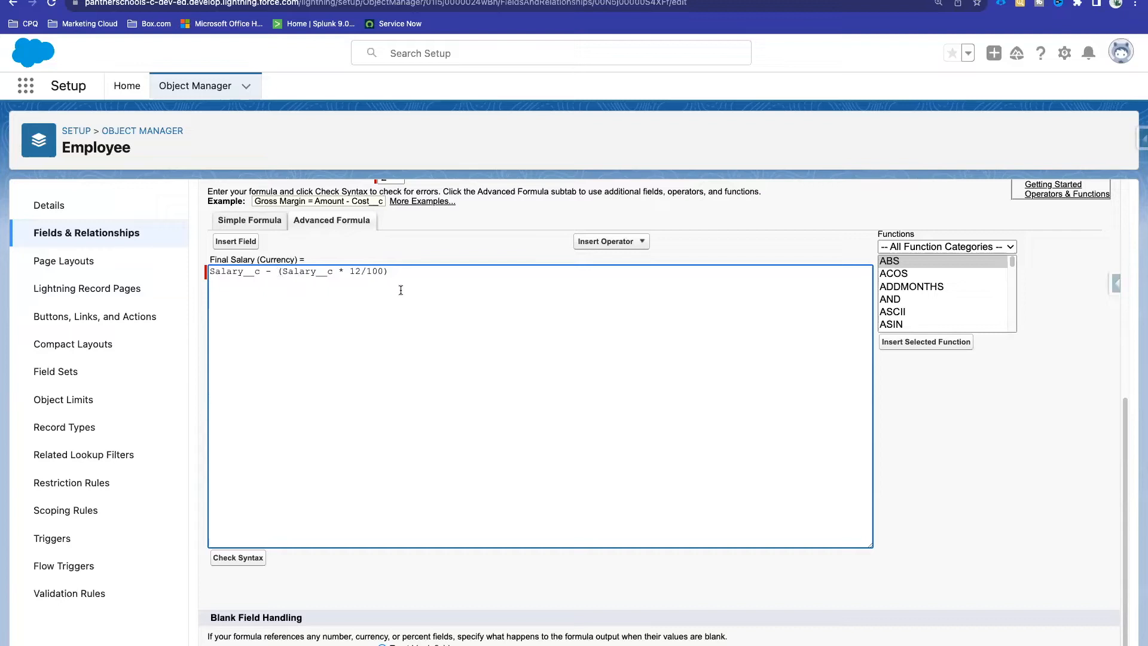
{"action": "left_click_drag", "start_coordinate": [281, 272], "coordinate": [380, 273]}
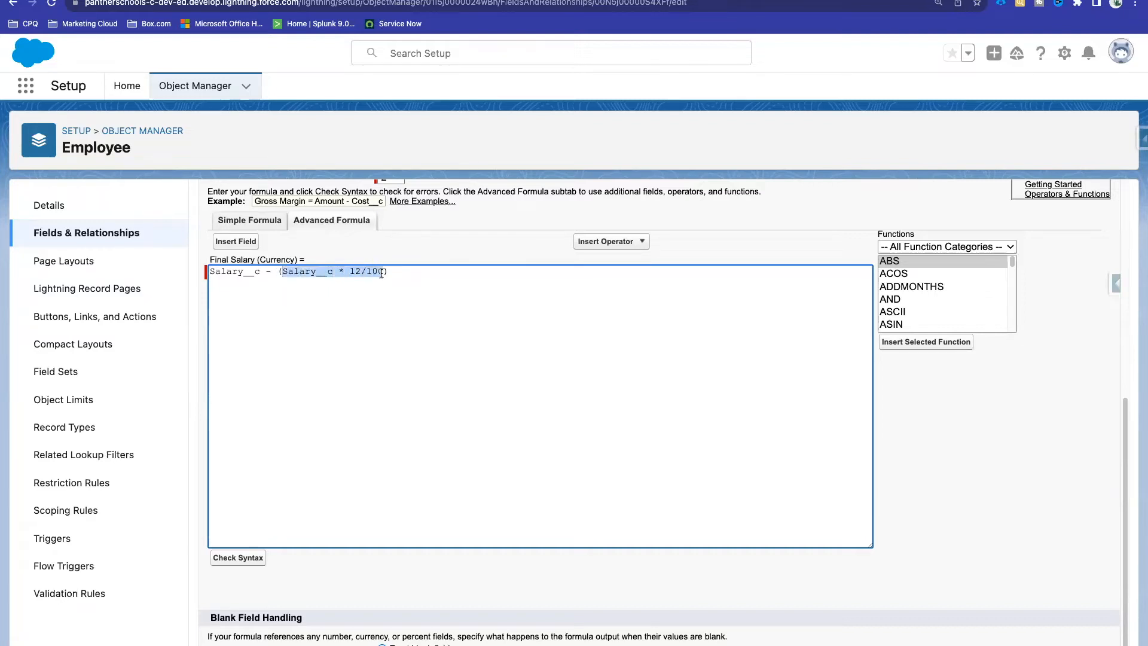
{"action": "left_click", "coordinate": [382, 272]}
{"action": "left_click_drag", "start_coordinate": [391, 272], "coordinate": [212, 270]}
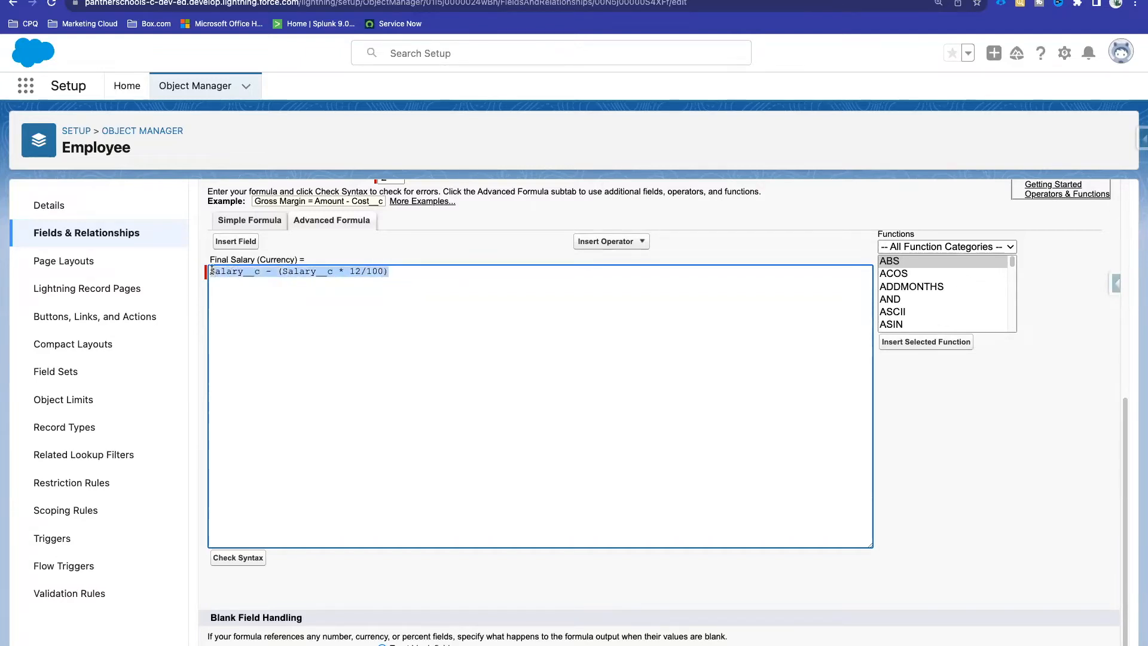
{"action": "left_click", "coordinate": [280, 303]}
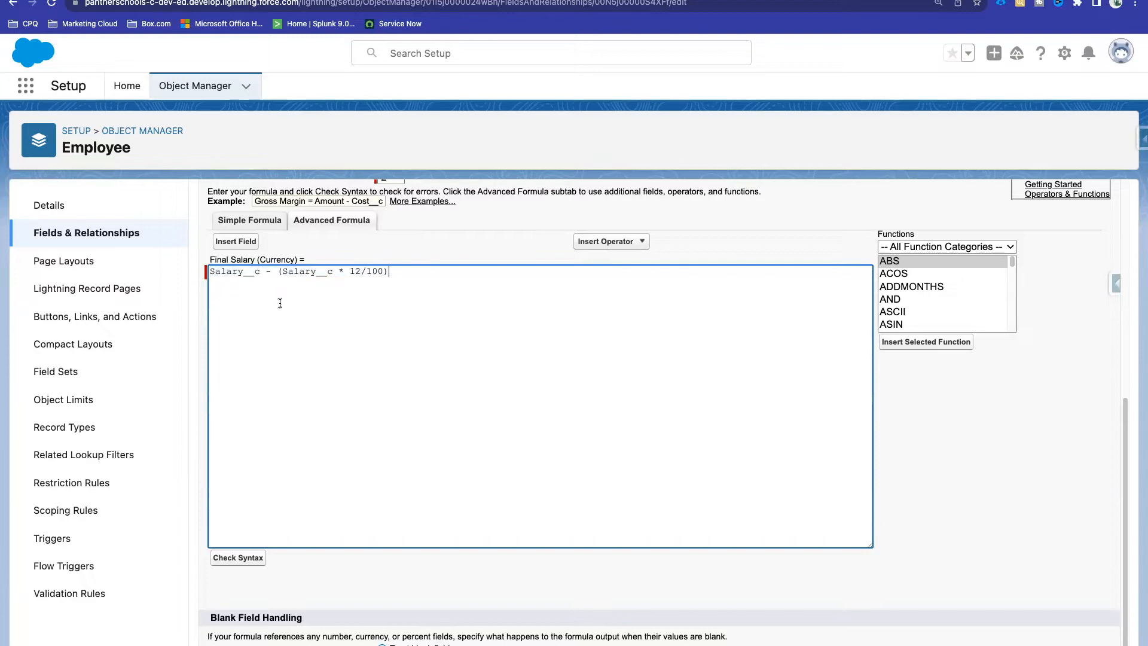
{"action": "scroll", "coordinate": [520, 436], "scroll_direction": "up", "scroll_amount": 5}
{"action": "scroll", "coordinate": [488, 299], "scroll_direction": "up", "scroll_amount": 3}
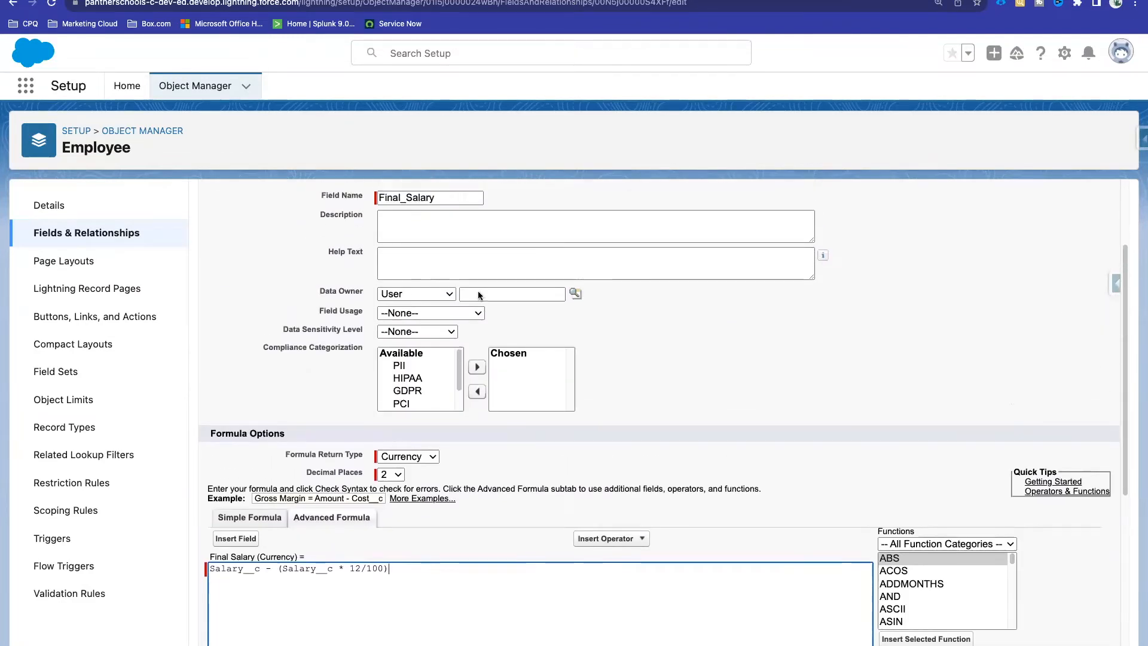
Step: Quick-save the Final Salary field and confirm 'Save was successful'
{"action": "left_click", "coordinate": [526, 243]}
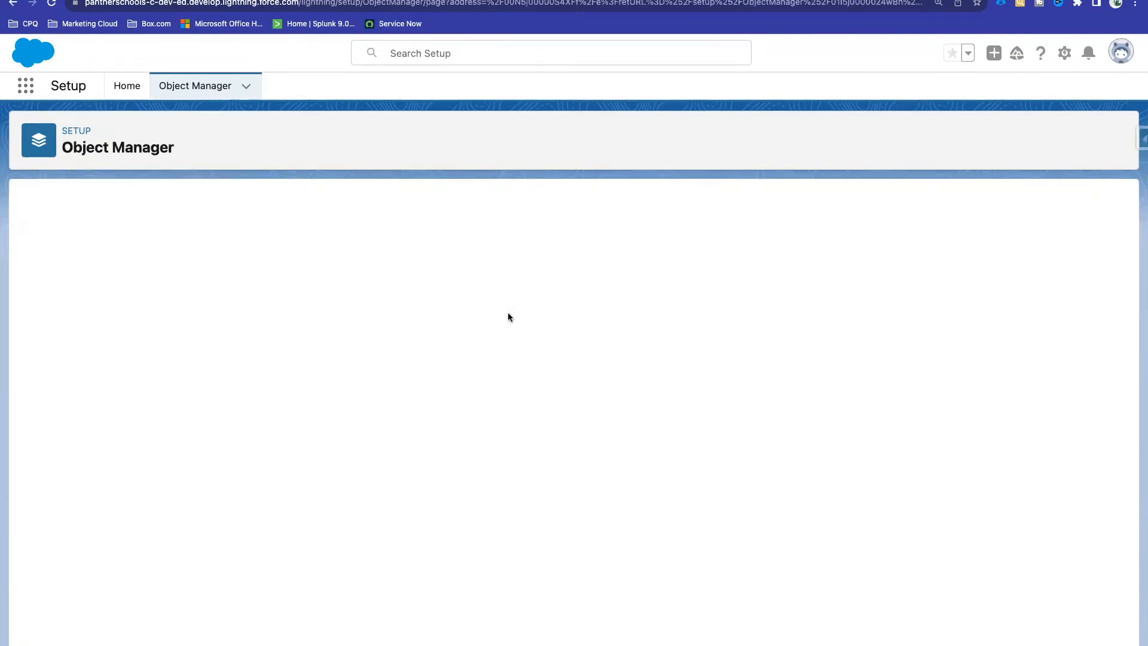
{"action": "scroll", "coordinate": [444, 371], "scroll_direction": "down", "scroll_amount": 8}
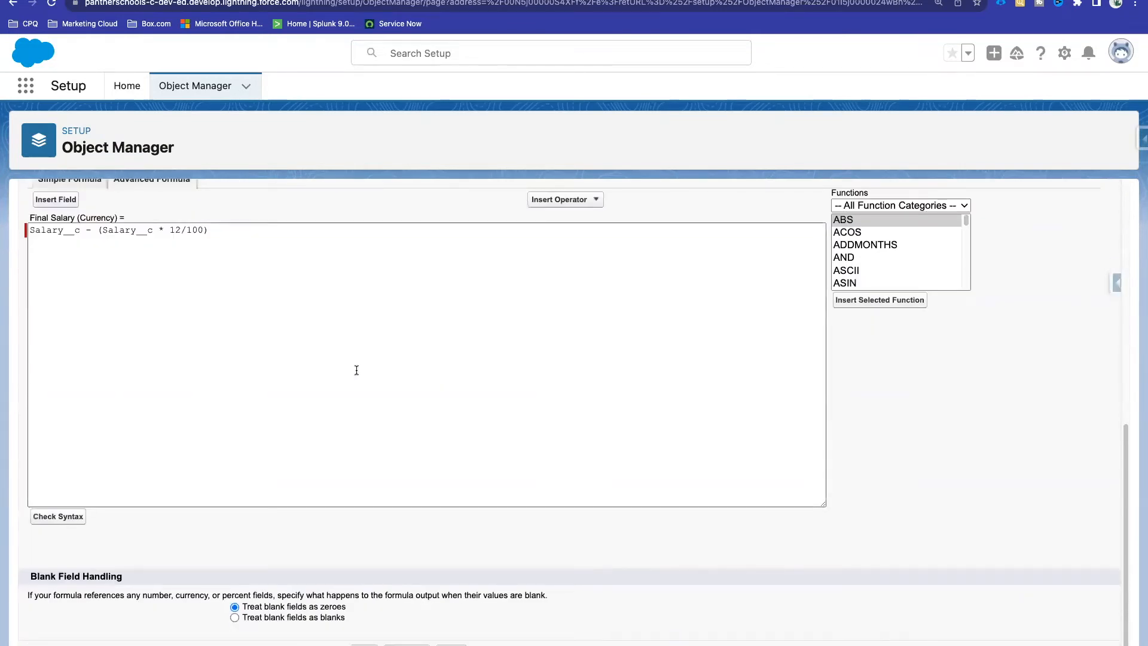
{"action": "scroll", "coordinate": [441, 311], "scroll_direction": "up", "scroll_amount": 7}
{"action": "scroll", "coordinate": [437, 257], "scroll_direction": "down", "scroll_amount": 4}
{"action": "scroll", "coordinate": [437, 262], "scroll_direction": "down", "scroll_amount": 3}
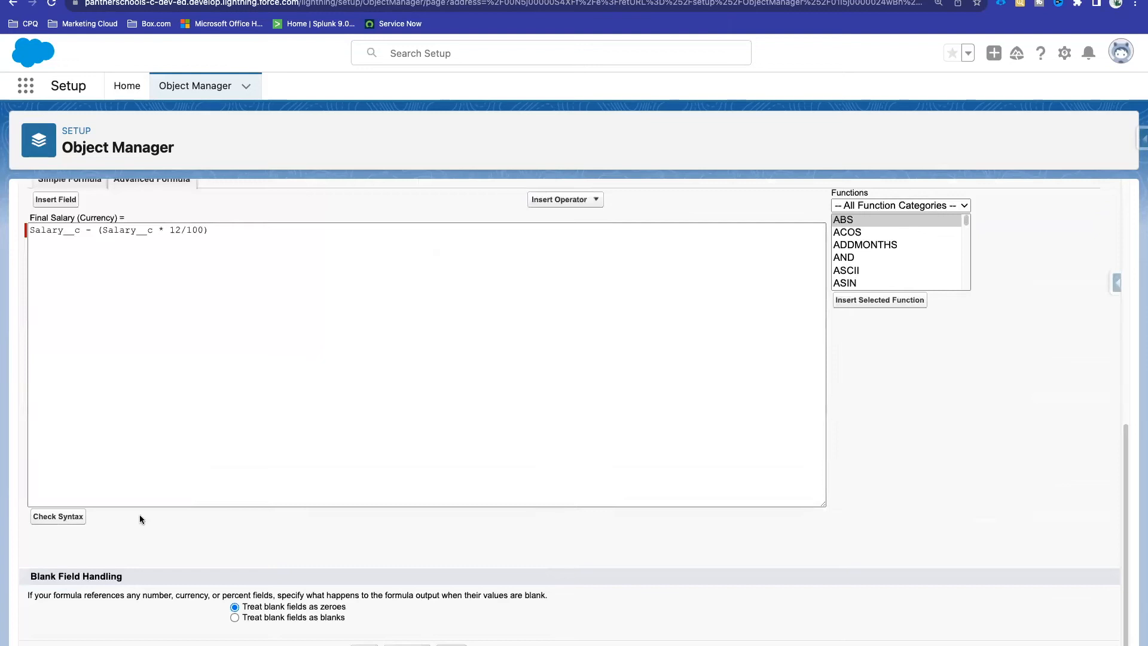
{"action": "left_click_drag", "start_coordinate": [226, 231], "coordinate": [26, 230]}
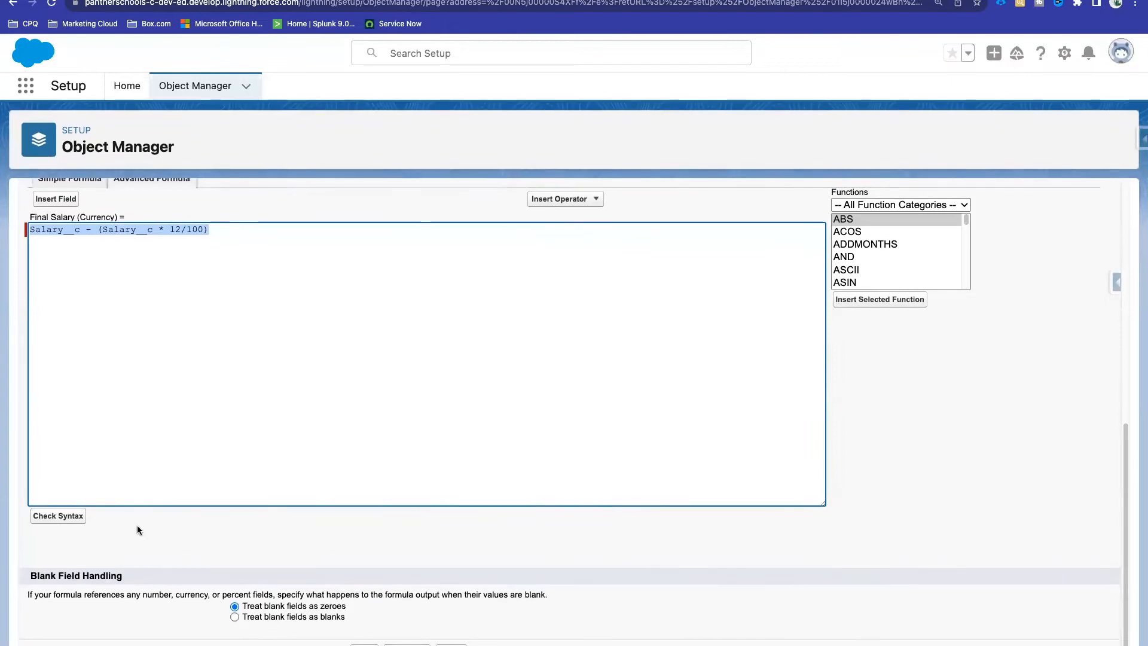
{"action": "scroll", "coordinate": [277, 556], "scroll_direction": "up", "scroll_amount": 3}
{"action": "scroll", "coordinate": [277, 556], "scroll_direction": "down", "scroll_amount": 1}
{"action": "scroll", "coordinate": [278, 556], "scroll_direction": "left", "scroll_amount": 2}
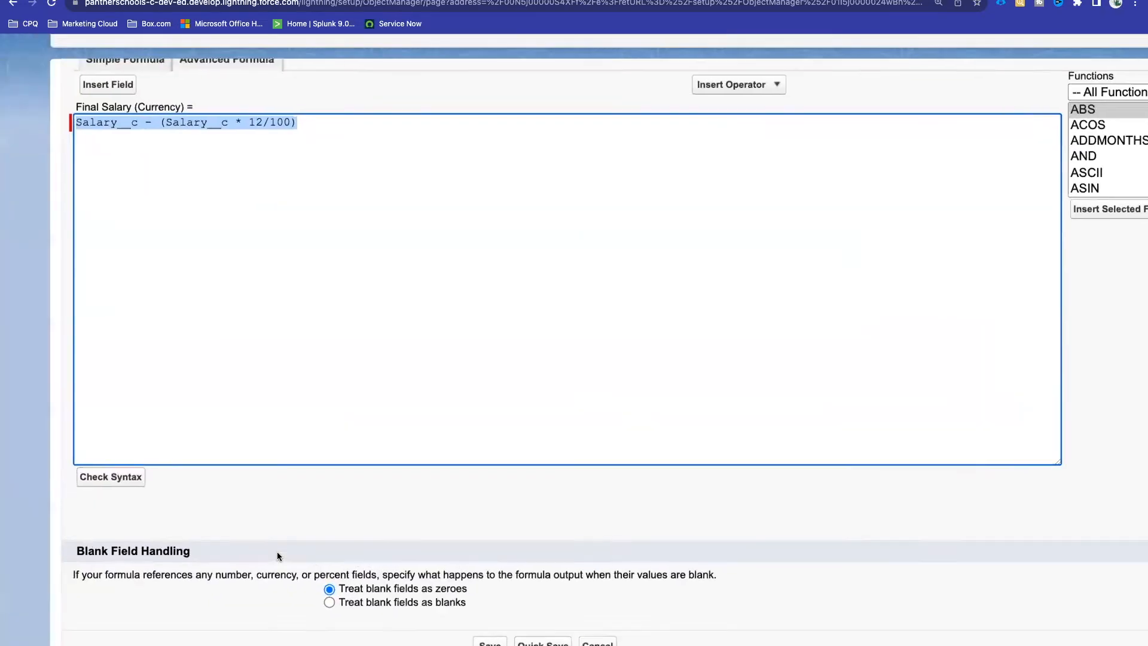
Step: Review the Blank Field Handling explanation for number and currency fields
{"action": "triple_click", "coordinate": [65, 550]}
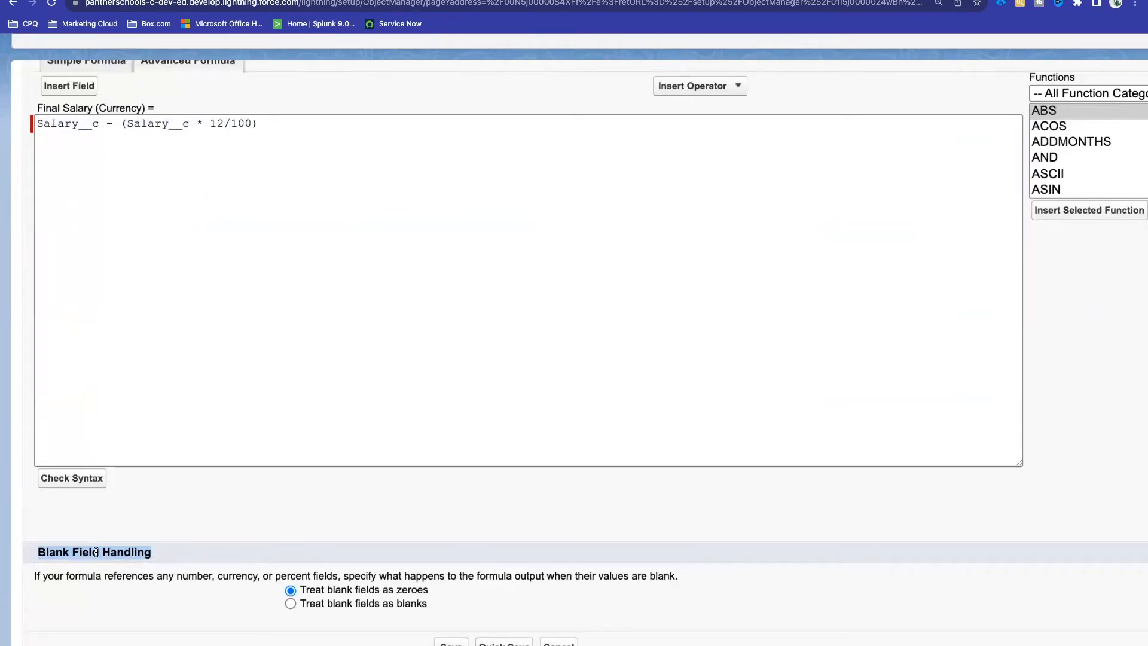
{"action": "left_click", "coordinate": [37, 573]}
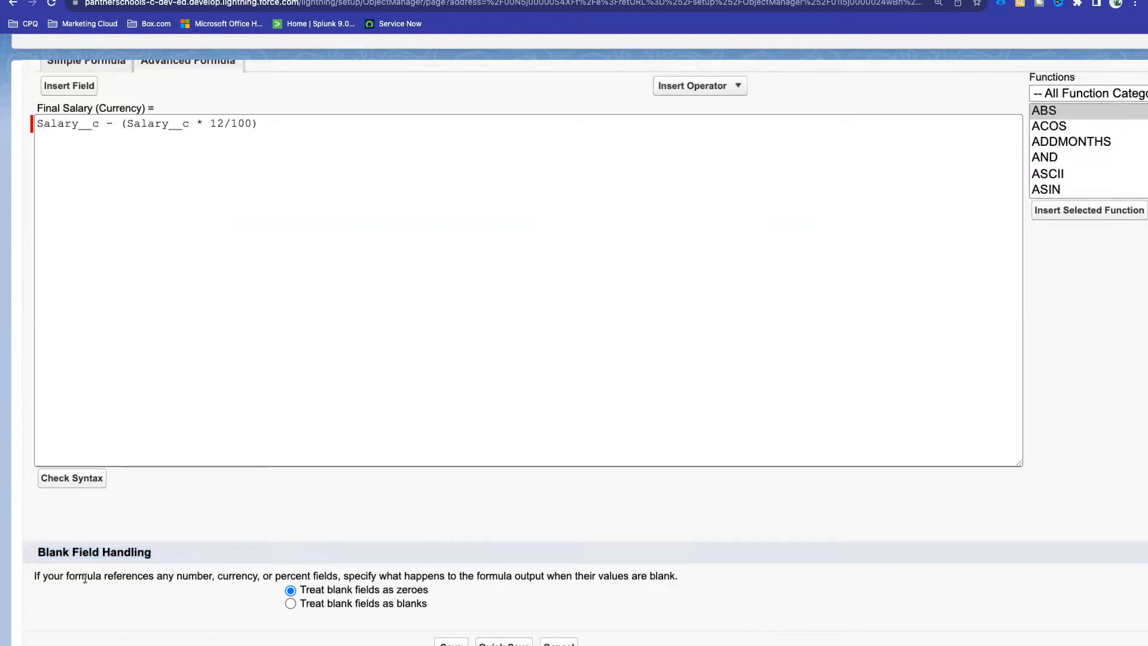
{"action": "double_click", "coordinate": [195, 577]}
{"action": "left_click_drag", "start_coordinate": [345, 576], "coordinate": [513, 579]}
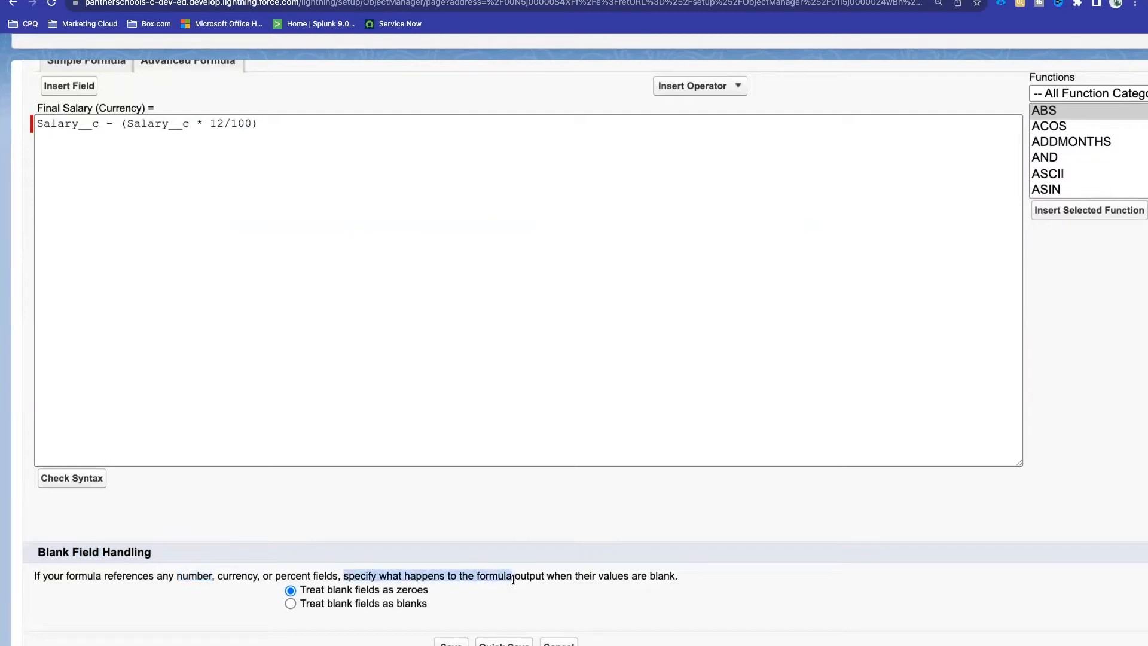
{"action": "left_click_drag", "start_coordinate": [681, 575], "coordinate": [512, 575]}
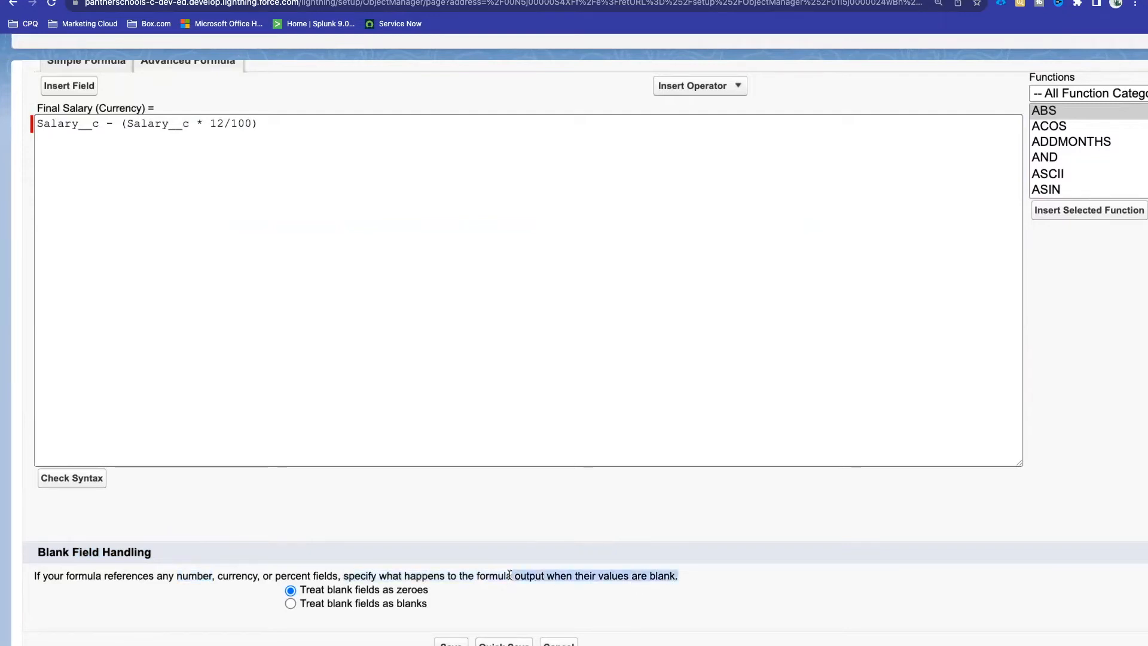
{"action": "left_click", "coordinate": [511, 575]}
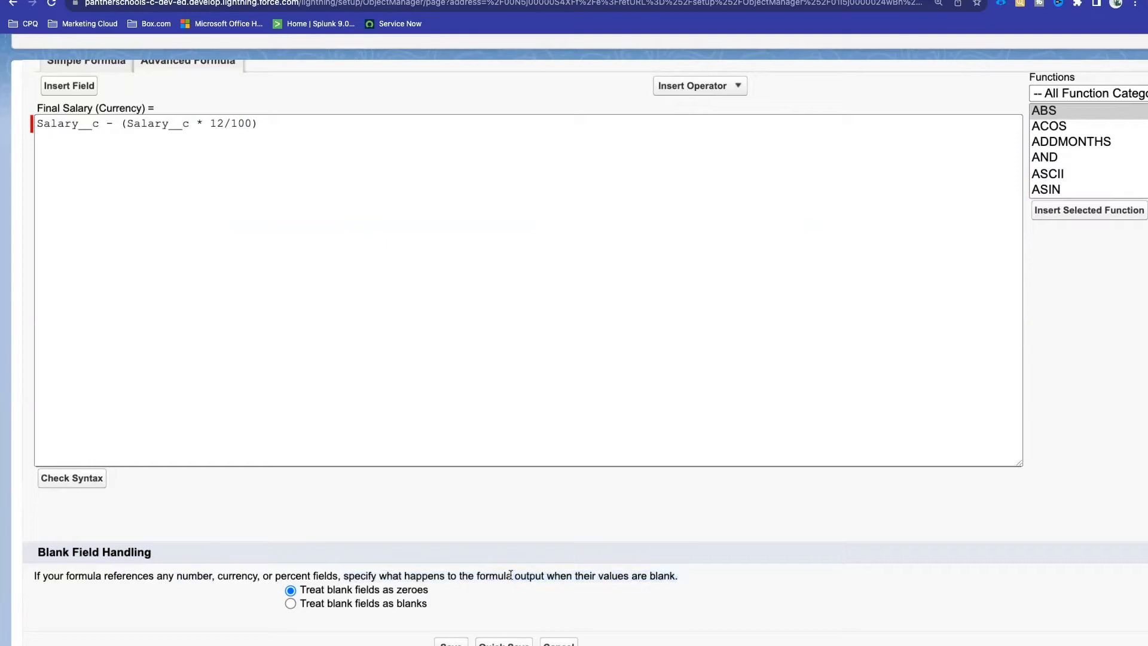
{"action": "double_click", "coordinate": [236, 576]}
{"action": "double_click", "coordinate": [196, 576]}
{"action": "double_click", "coordinate": [323, 575]}
{"action": "left_click", "coordinate": [690, 577]}
{"action": "left_click_drag", "start_coordinate": [690, 577], "coordinate": [481, 570]}
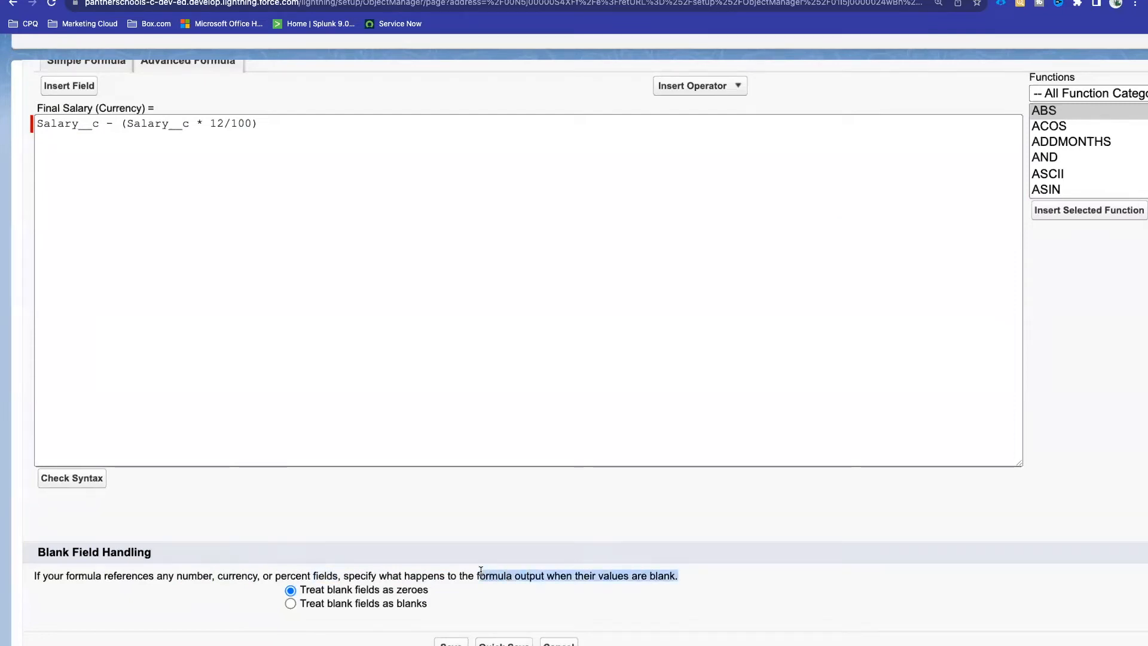
{"action": "left_click", "coordinate": [328, 633]}
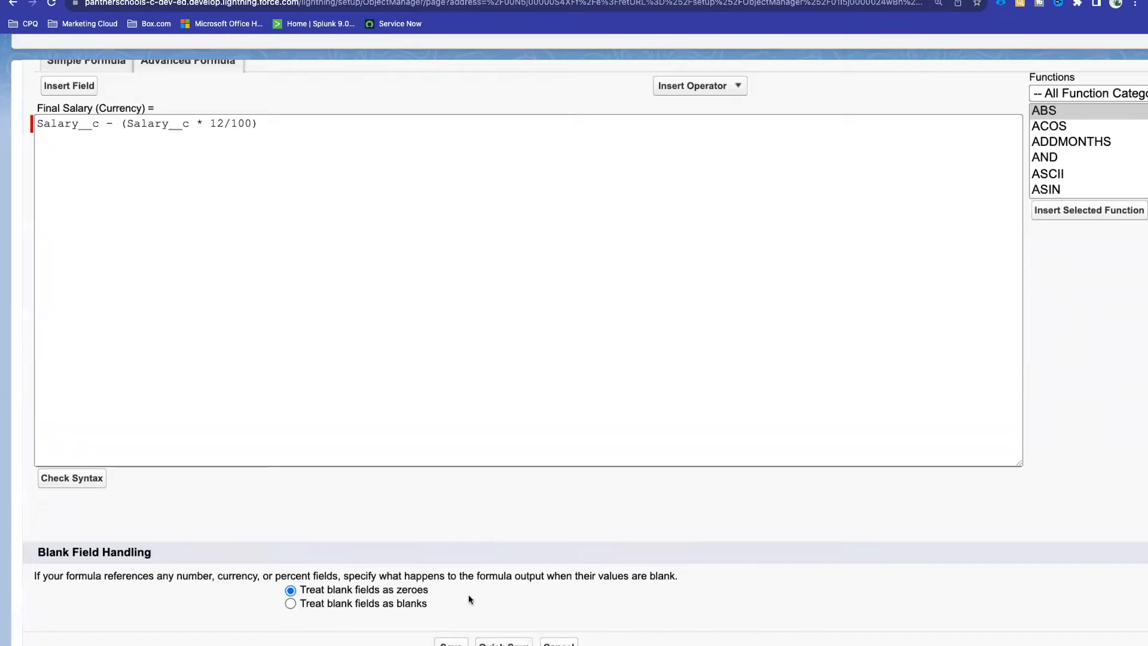
{"action": "scroll", "coordinate": [496, 601], "scroll_direction": "up", "scroll_amount": 10}
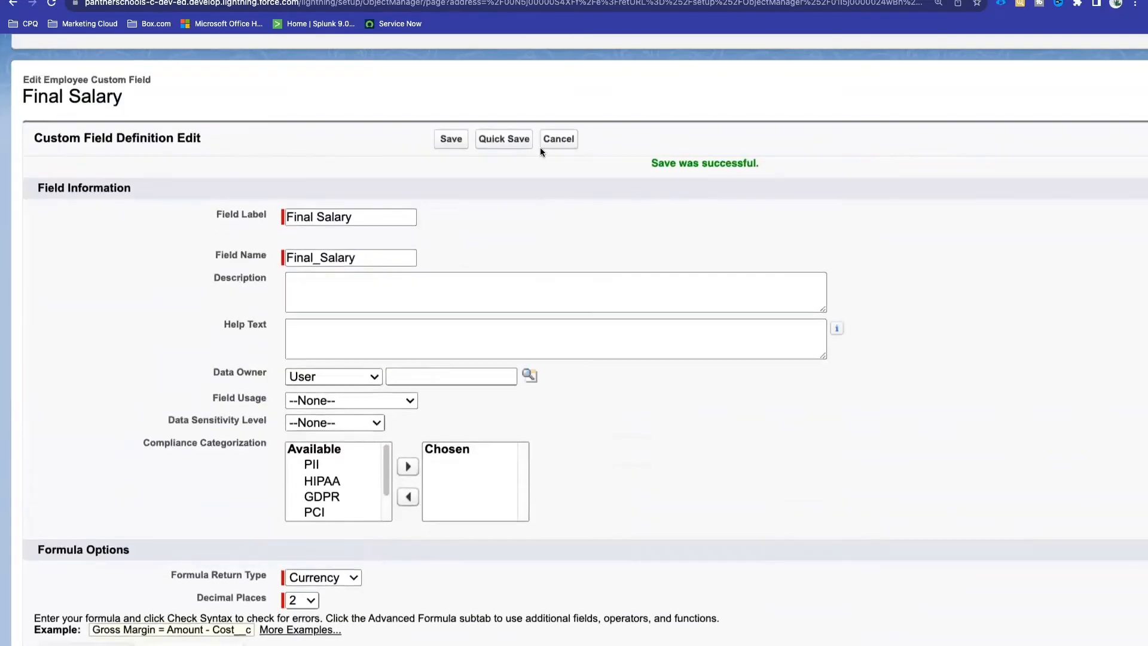
Step: Reload John Doe's record and check the recalculated Final Salary value
{"action": "left_click", "coordinate": [323, 0]}
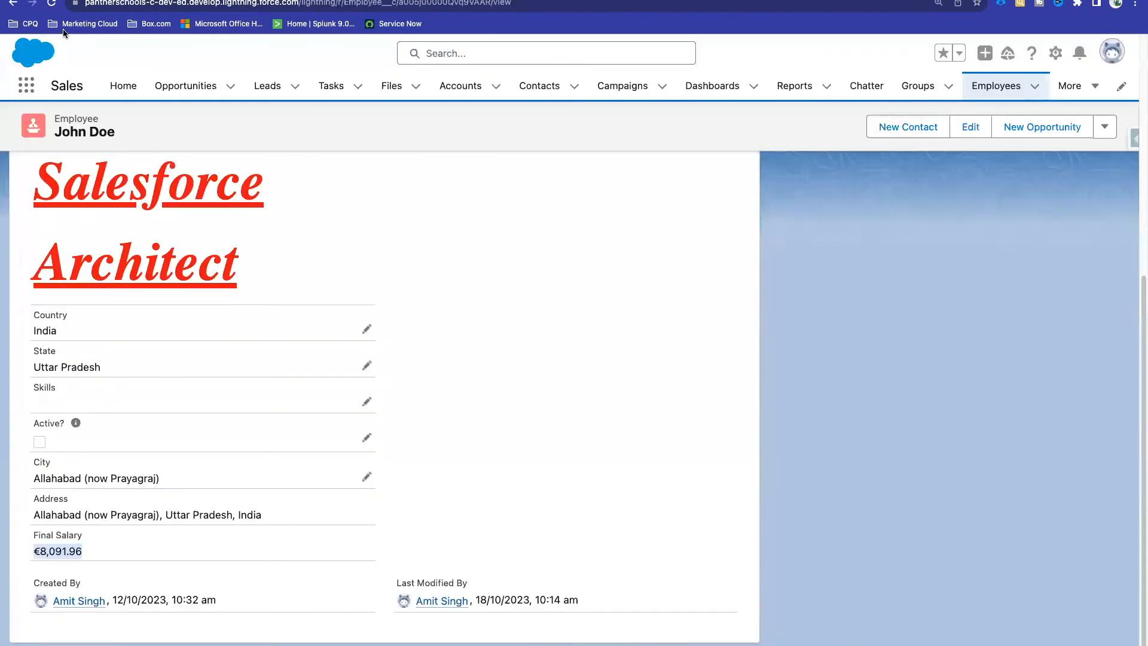
{"action": "left_click", "coordinate": [49, 3]}
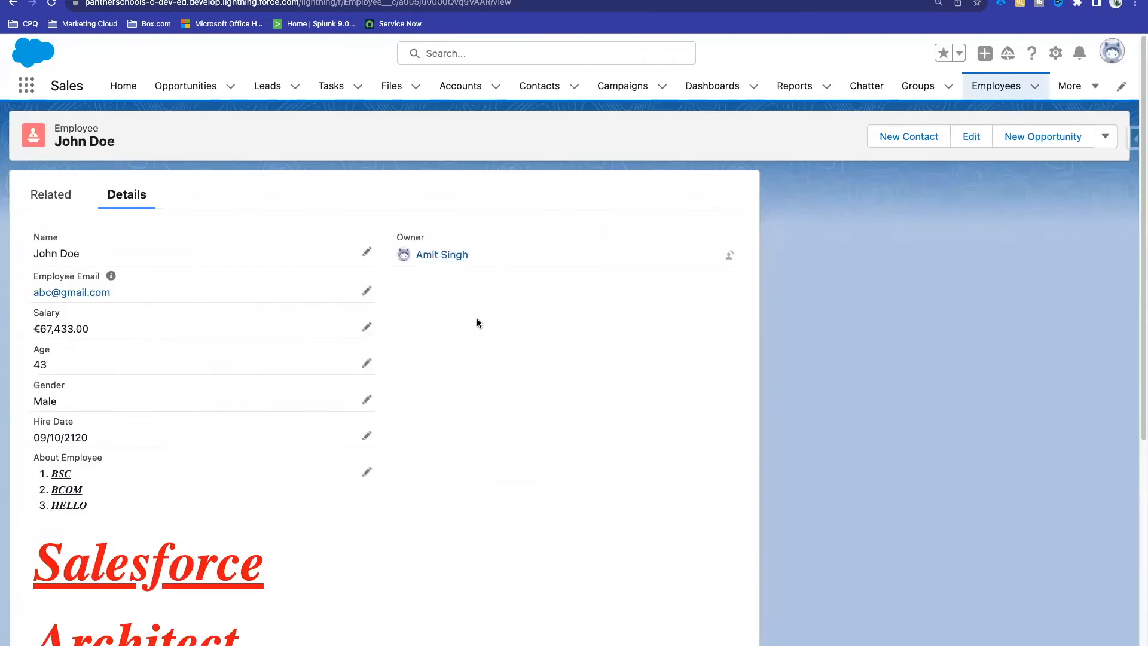
{"action": "scroll", "coordinate": [477, 314], "scroll_direction": "down", "scroll_amount": 5}
{"action": "scroll", "coordinate": [476, 313], "scroll_direction": "down", "scroll_amount": 2}
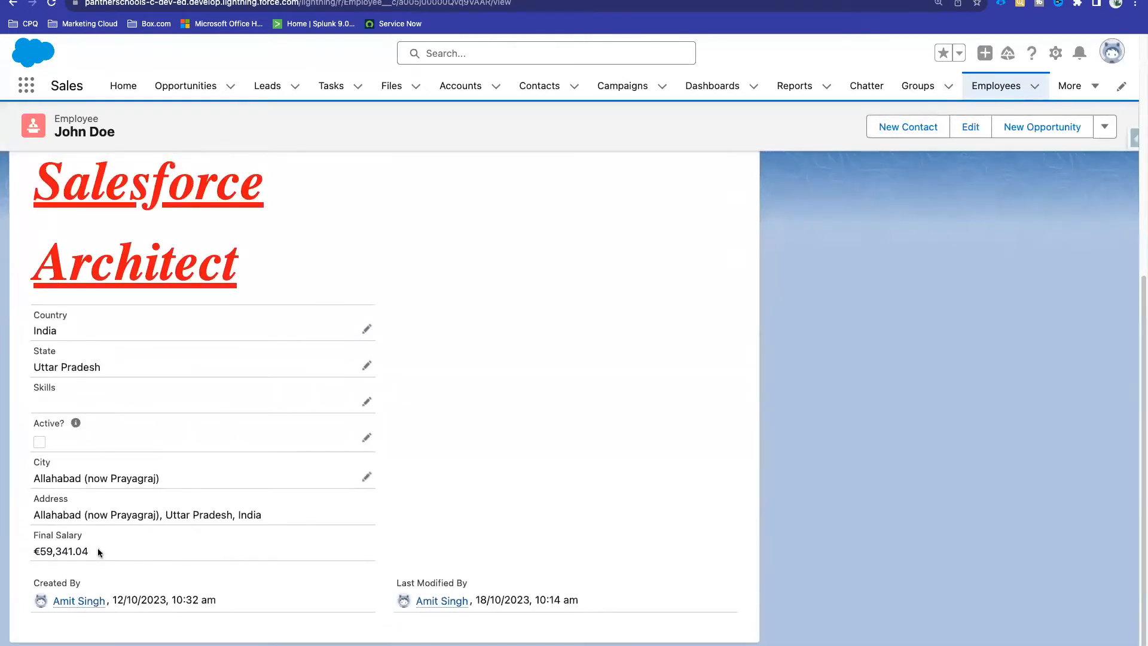
{"action": "left_click", "coordinate": [112, 558]}
{"action": "left_click_drag", "start_coordinate": [111, 558], "coordinate": [38, 547]}
{"action": "left_click", "coordinate": [38, 548]}
Step: Confirm the formula treats blank fields as zeroes, then return to John Doe's record
{"action": "left_click", "coordinate": [495, 1]}
{"action": "scroll", "coordinate": [451, 363], "scroll_direction": "down", "scroll_amount": 1}
{"action": "scroll", "coordinate": [451, 362], "scroll_direction": "down", "scroll_amount": 10}
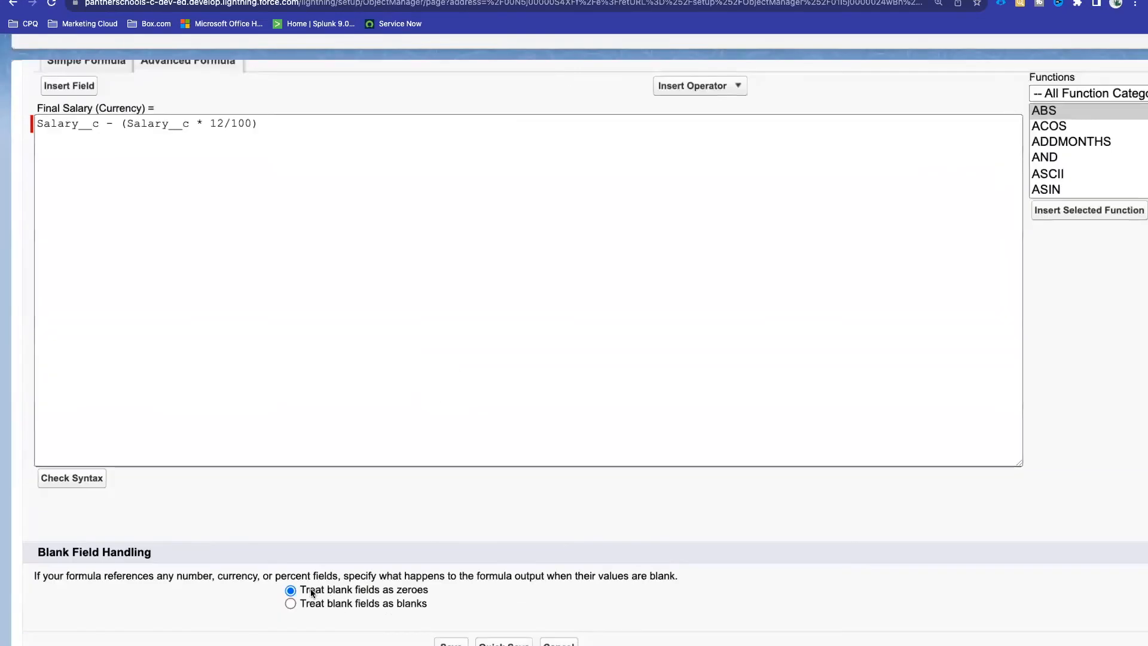
{"action": "left_click_drag", "start_coordinate": [301, 592], "coordinate": [431, 595]}
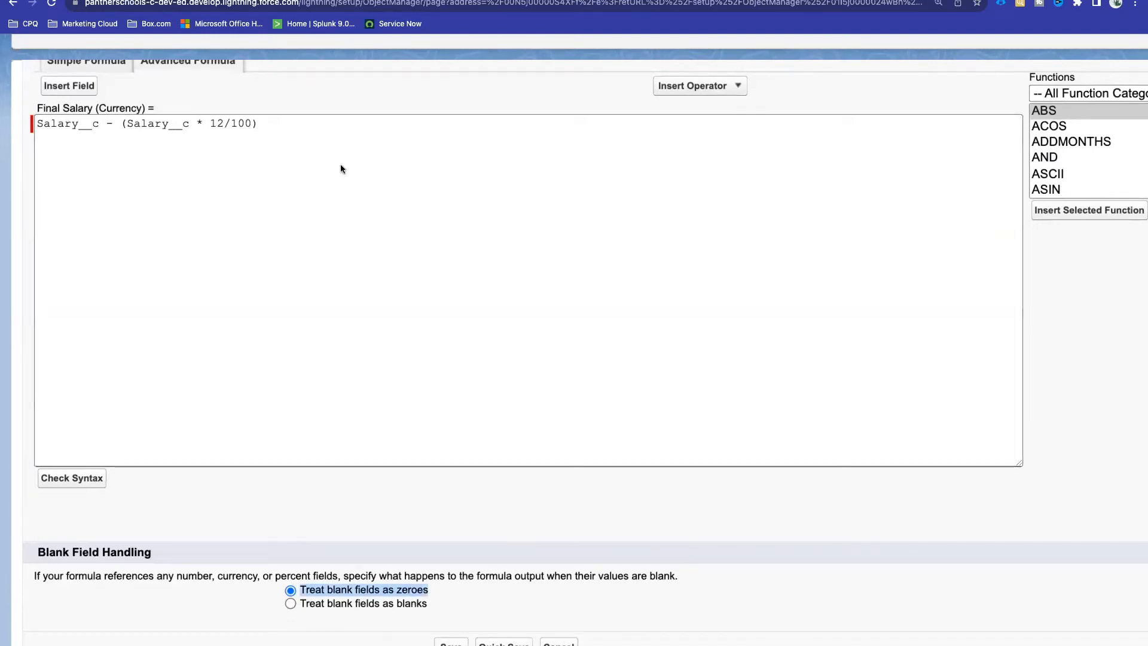
{"action": "left_click", "coordinate": [355, 1]}
{"action": "scroll", "coordinate": [332, 356], "scroll_direction": "up", "scroll_amount": 6}
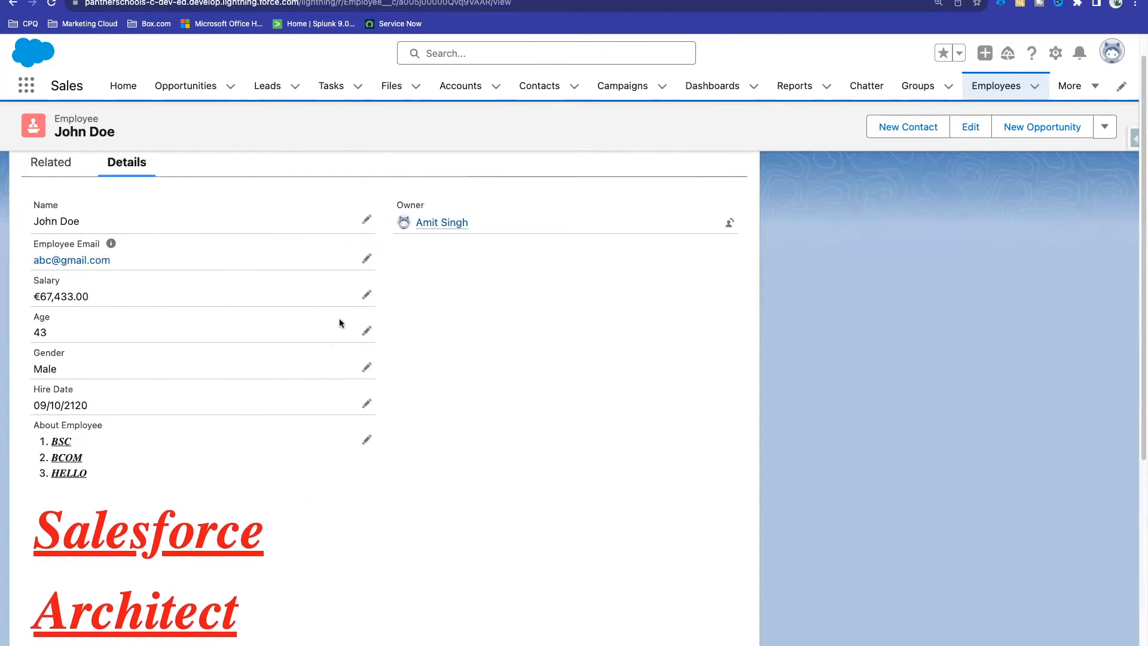
Step: Clear John Doe's Salary and save, leaving Final Salary at €0.00
{"action": "left_click", "coordinate": [366, 295]}
{"action": "double_click", "coordinate": [105, 313]}
{"action": "key", "text": "BackSpace"}
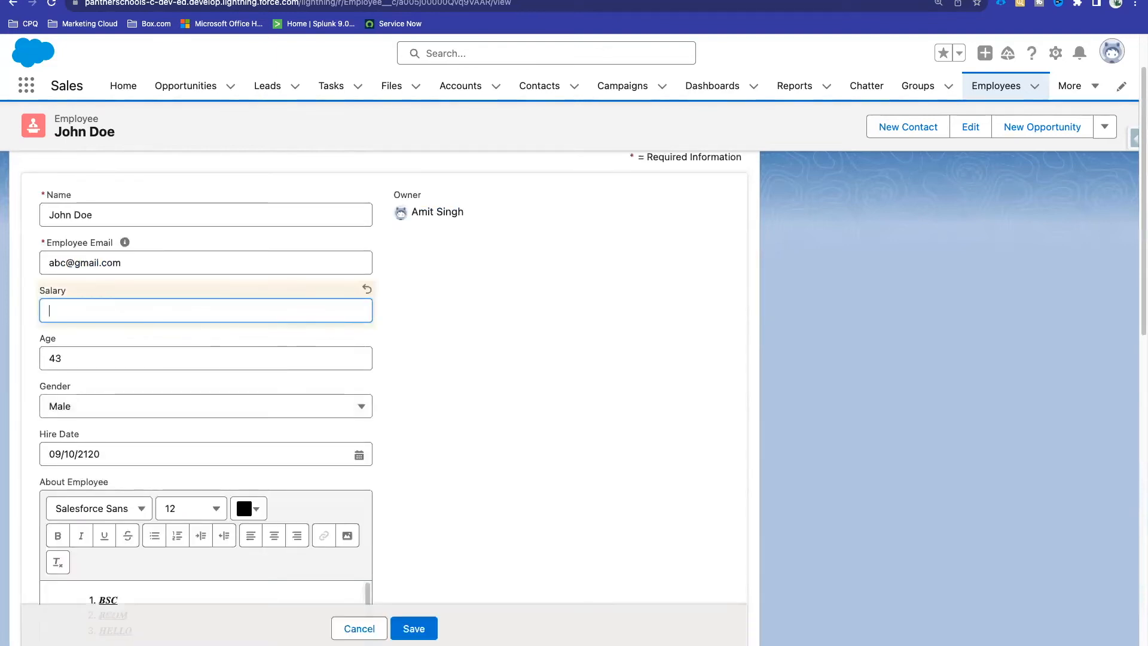
{"action": "left_click", "coordinate": [404, 629]}
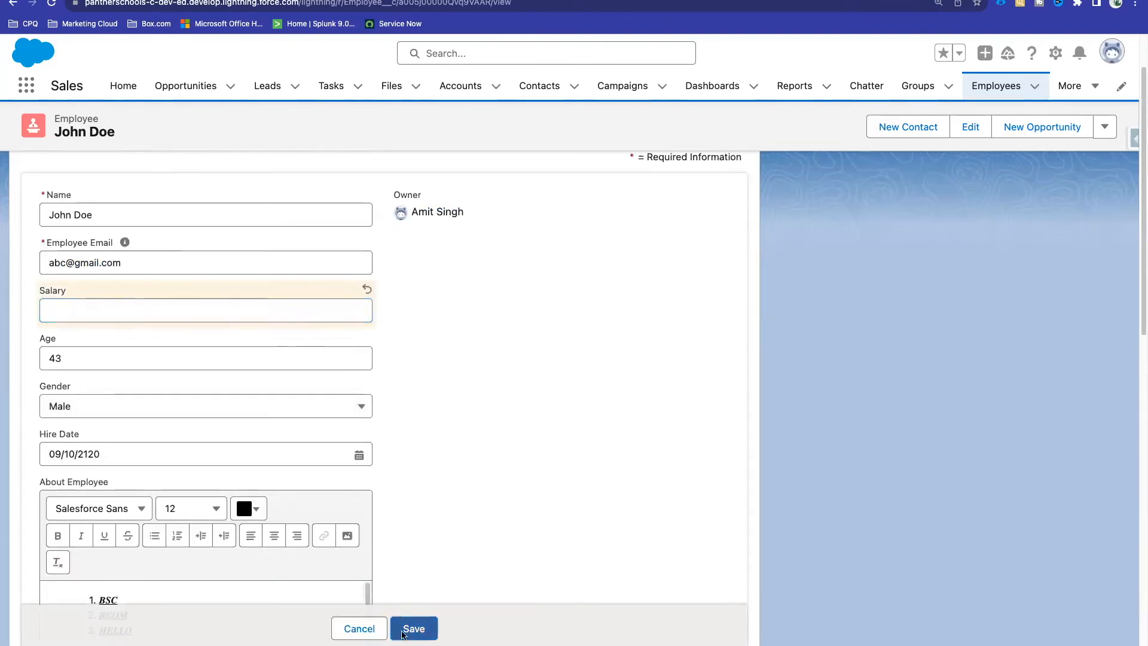
{"action": "scroll", "coordinate": [470, 352], "scroll_direction": "down", "scroll_amount": 5}
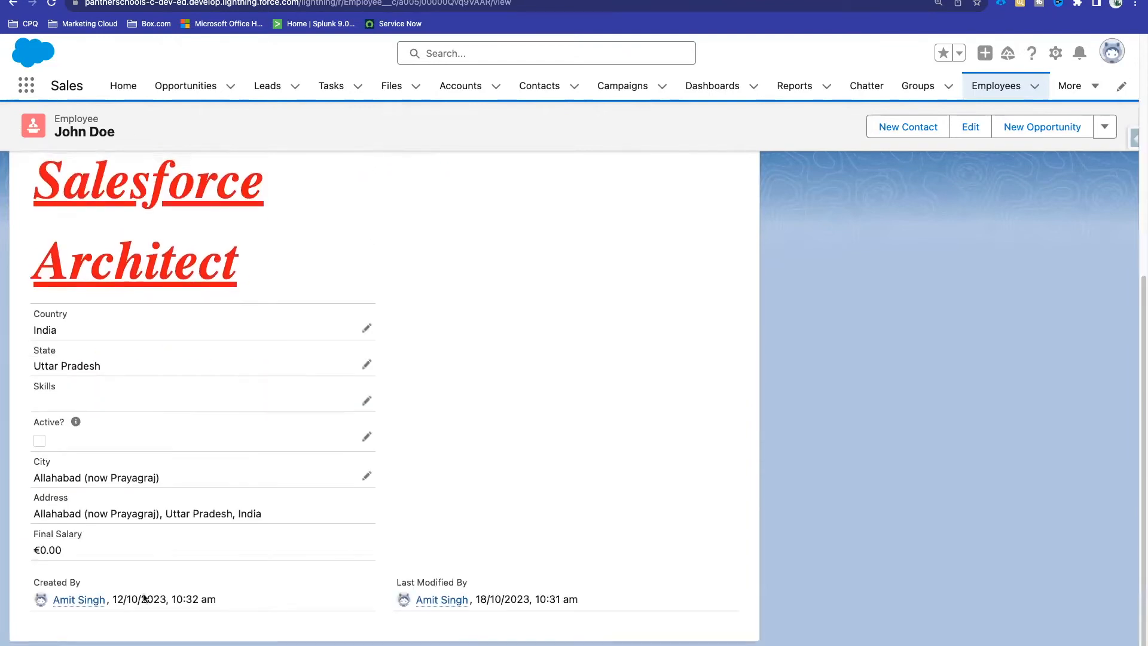
{"action": "double_click", "coordinate": [33, 550]}
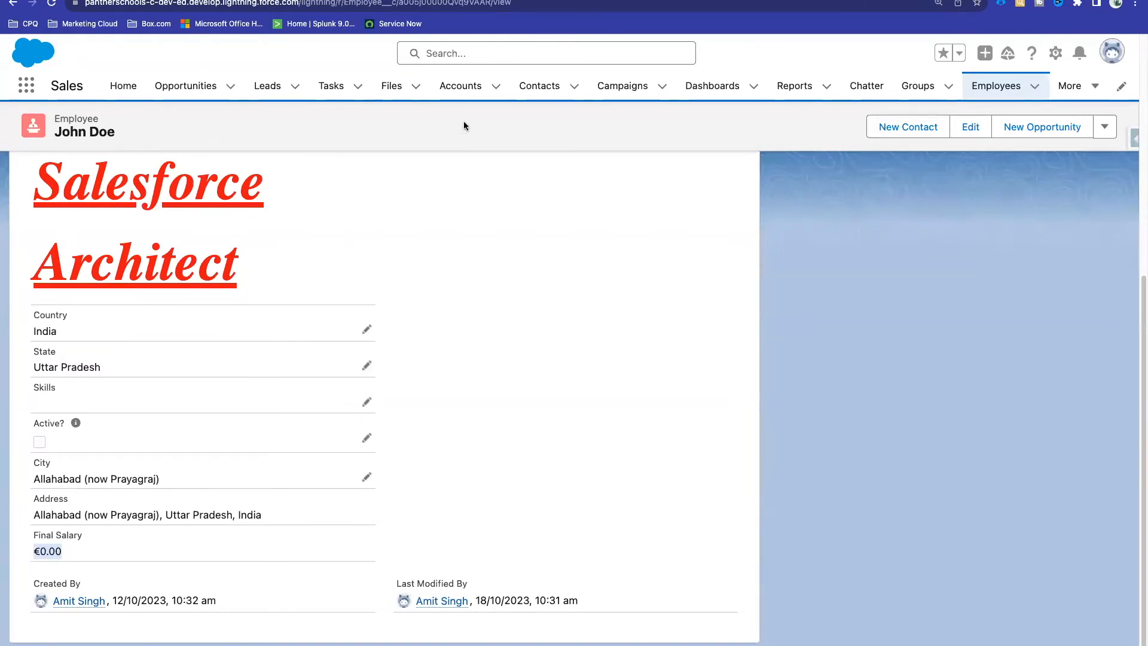
Step: Set the Final Salary formula to 'Treat blank fields as blanks' and save it
{"action": "left_click", "coordinate": [486, 0]}
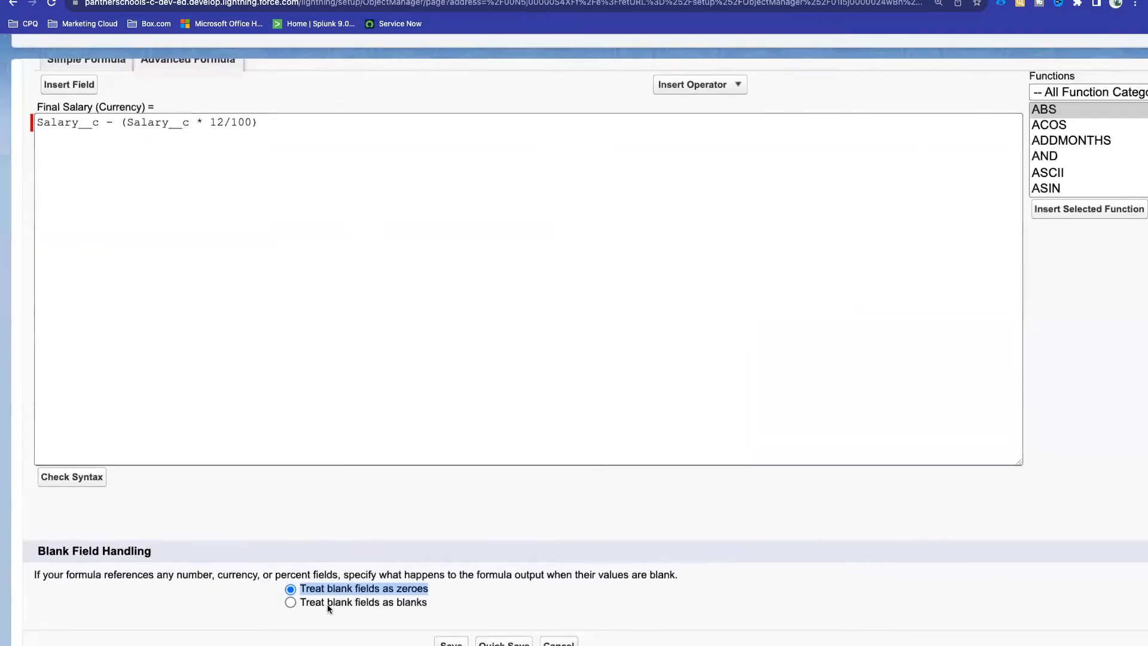
{"action": "left_click", "coordinate": [318, 594]}
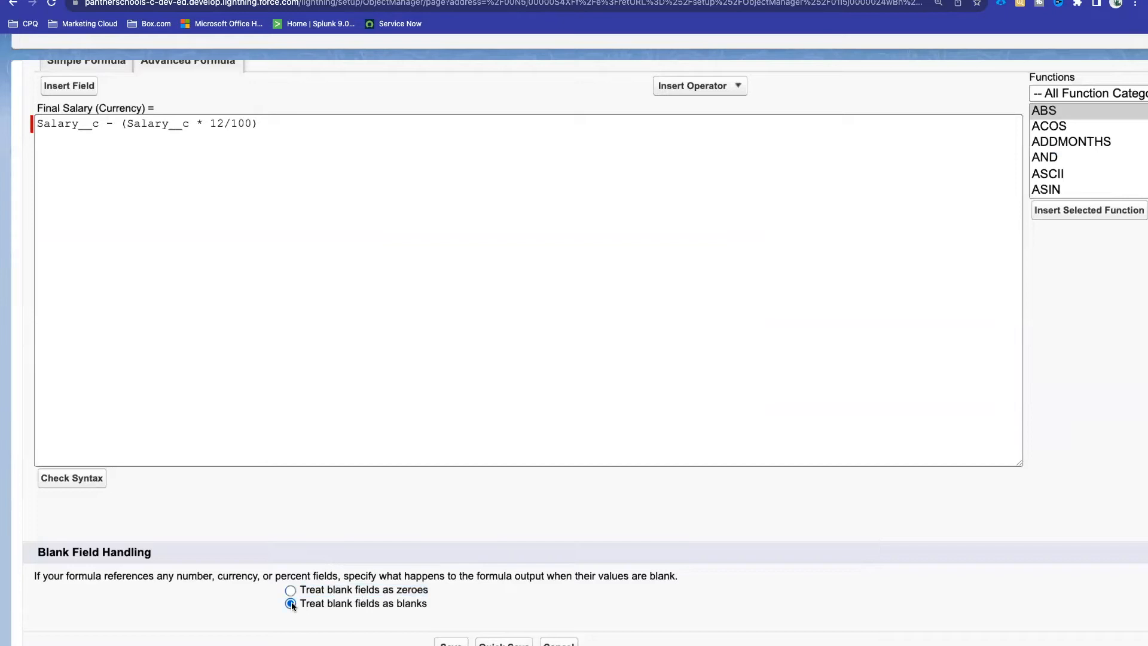
{"action": "left_click_drag", "start_coordinate": [428, 602], "coordinate": [297, 602]}
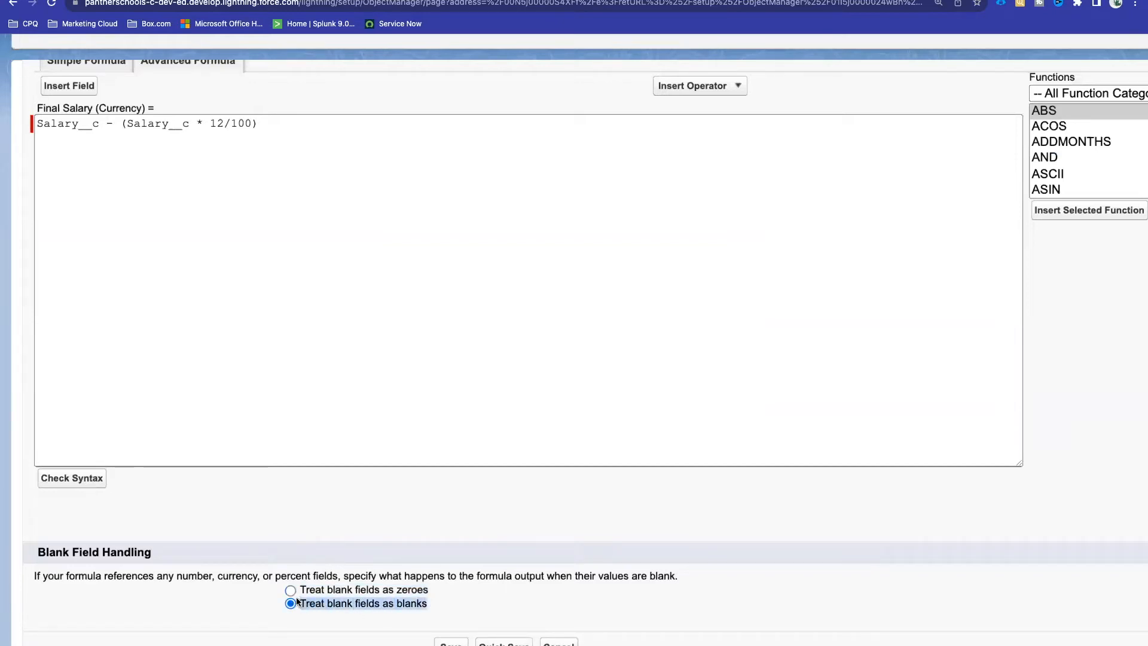
{"action": "left_click", "coordinate": [450, 643]}
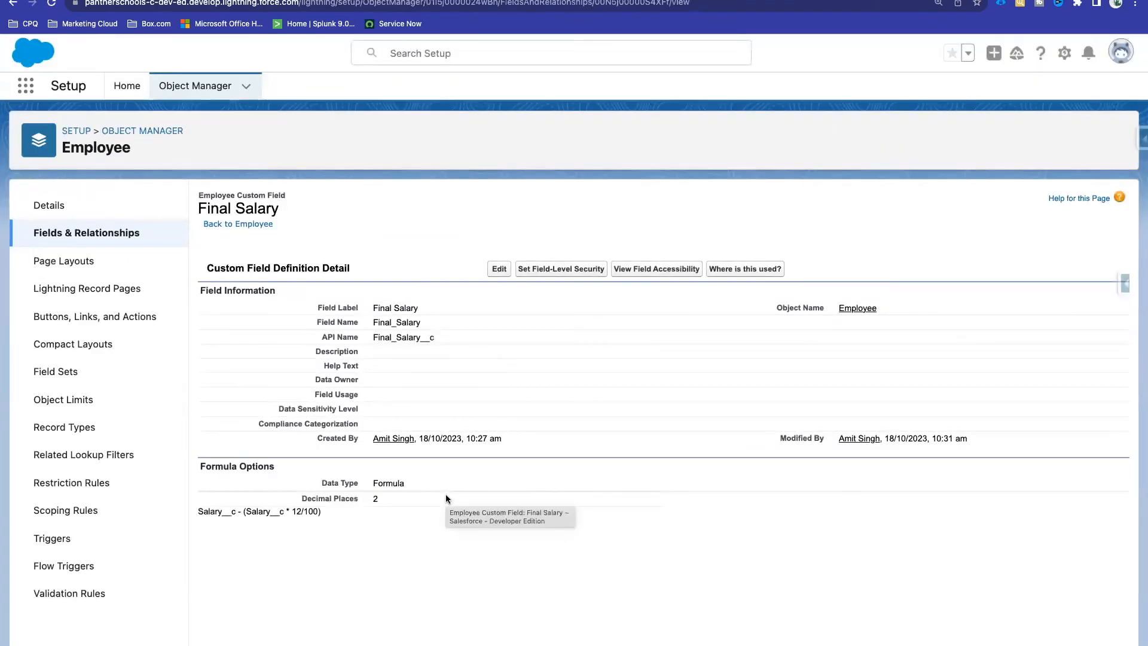
{"action": "left_click_drag", "start_coordinate": [329, 513], "coordinate": [216, 453]}
{"action": "left_click", "coordinate": [436, 370]}
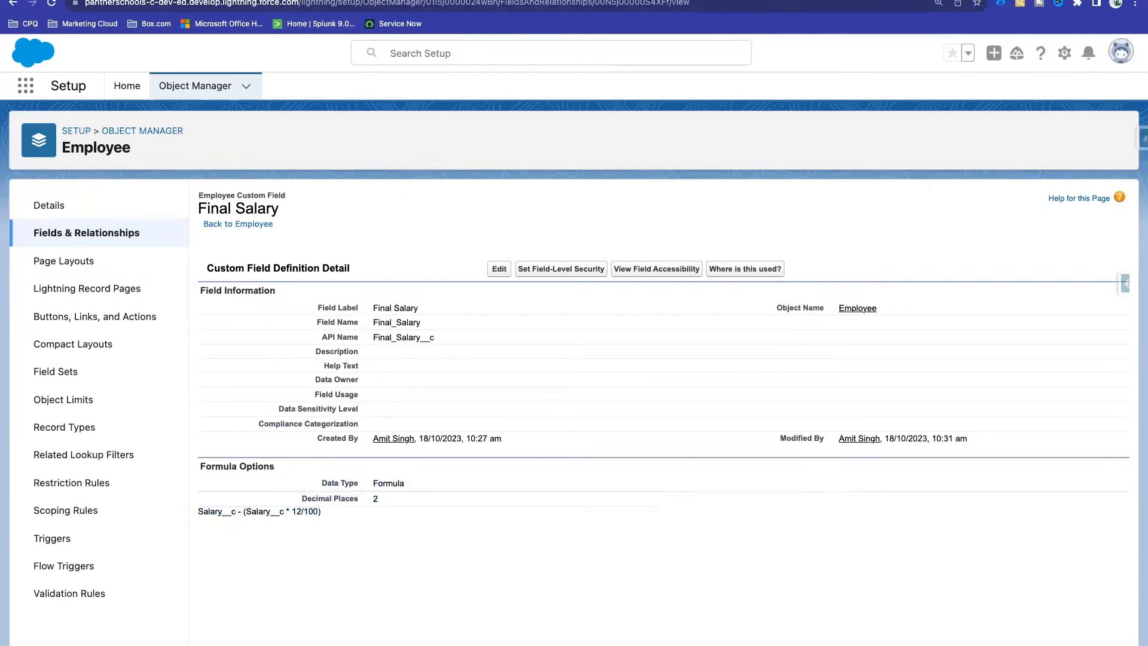
Step: Reload John Doe's record to see Final Salary now blank
{"action": "left_click", "coordinate": [114, 0]}
{"action": "left_click", "coordinate": [51, 4]}
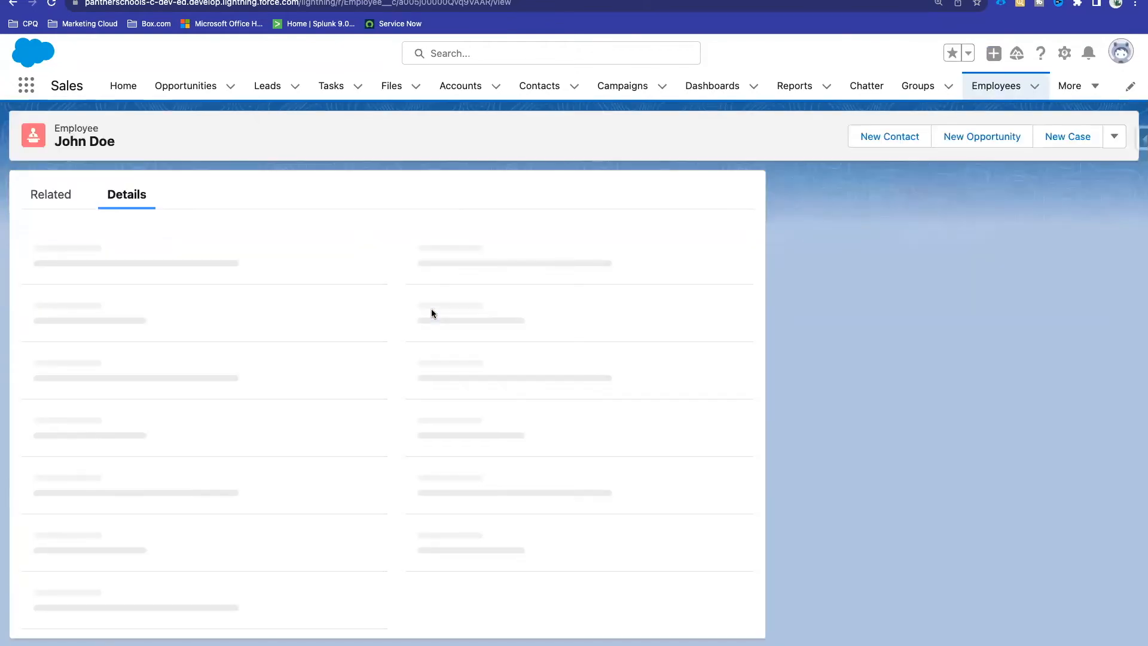
{"action": "scroll", "coordinate": [432, 309], "scroll_direction": "down", "scroll_amount": 6}
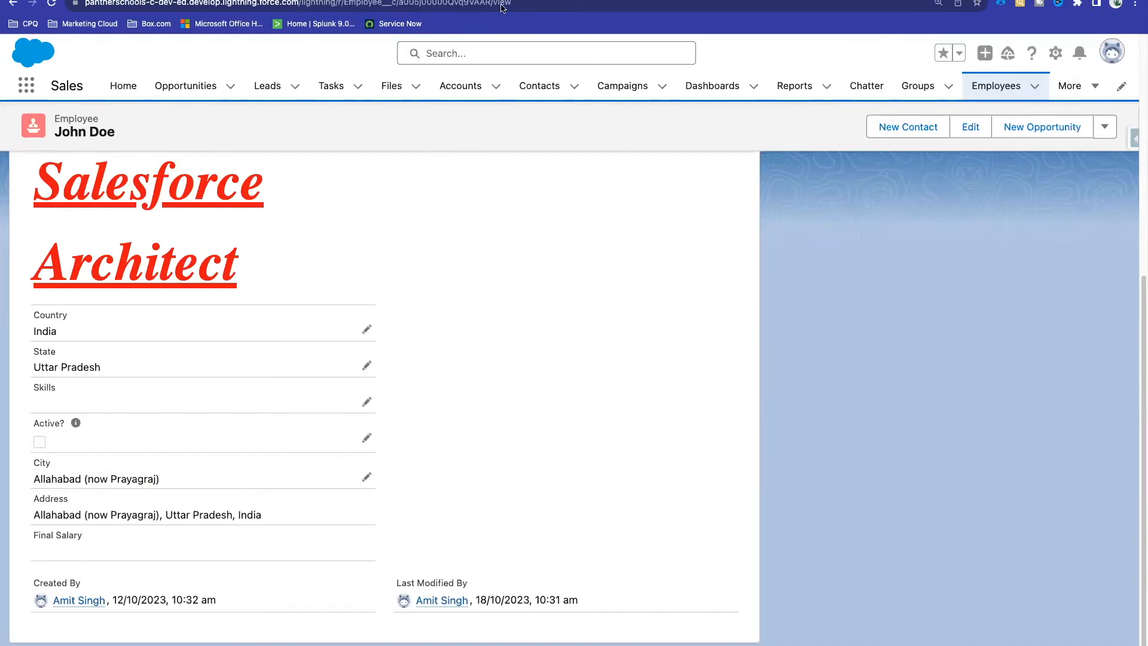
Step: Set the Final Salary formula back to 'Treat blank fields as zeroes' and save
{"action": "left_click", "coordinate": [239, 0]}
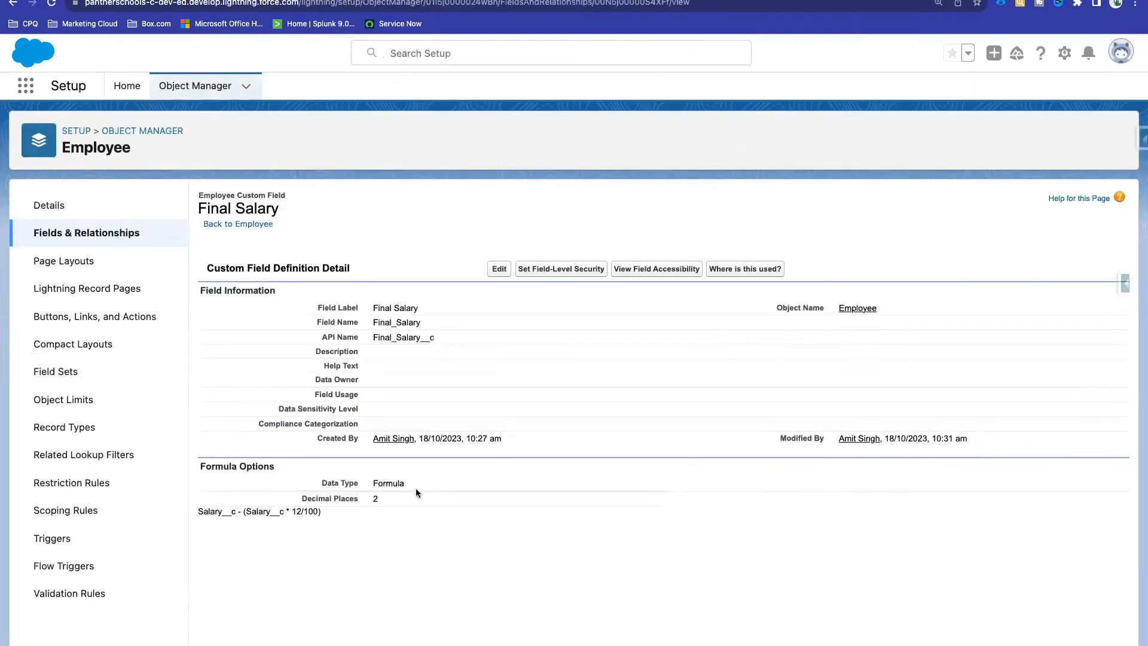
{"action": "left_click", "coordinate": [495, 270]}
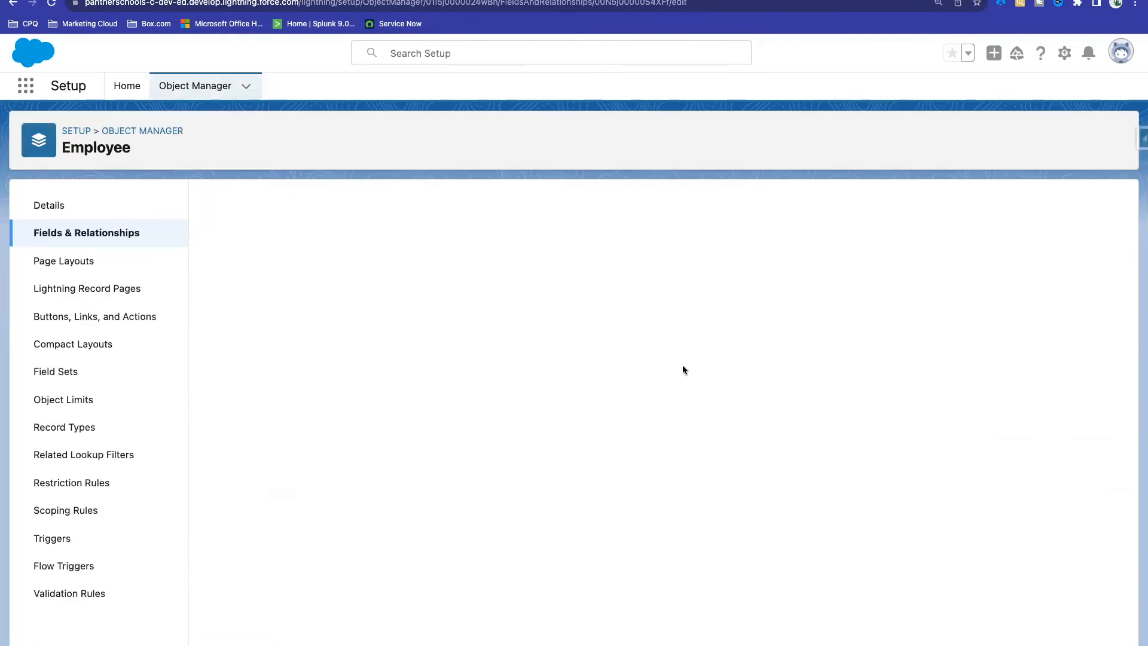
{"action": "scroll", "coordinate": [682, 366], "scroll_direction": "down", "scroll_amount": 8}
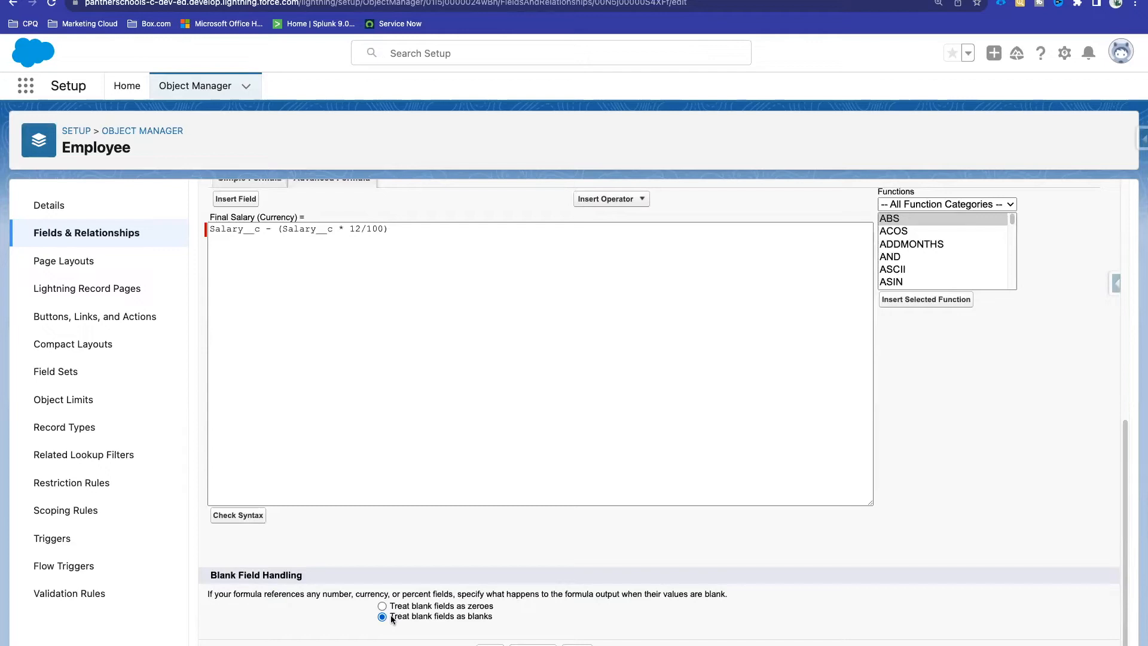
{"action": "left_click", "coordinate": [382, 606]}
{"action": "left_click_drag", "start_coordinate": [396, 609], "coordinate": [497, 611]}
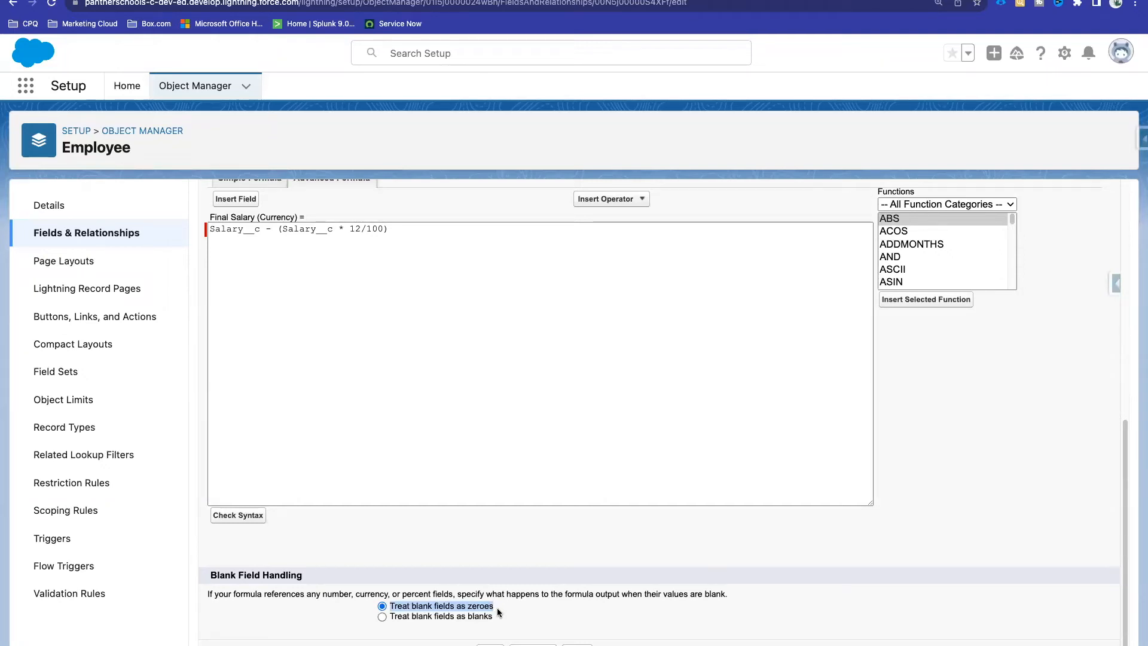
{"action": "left_click", "coordinate": [491, 643]}
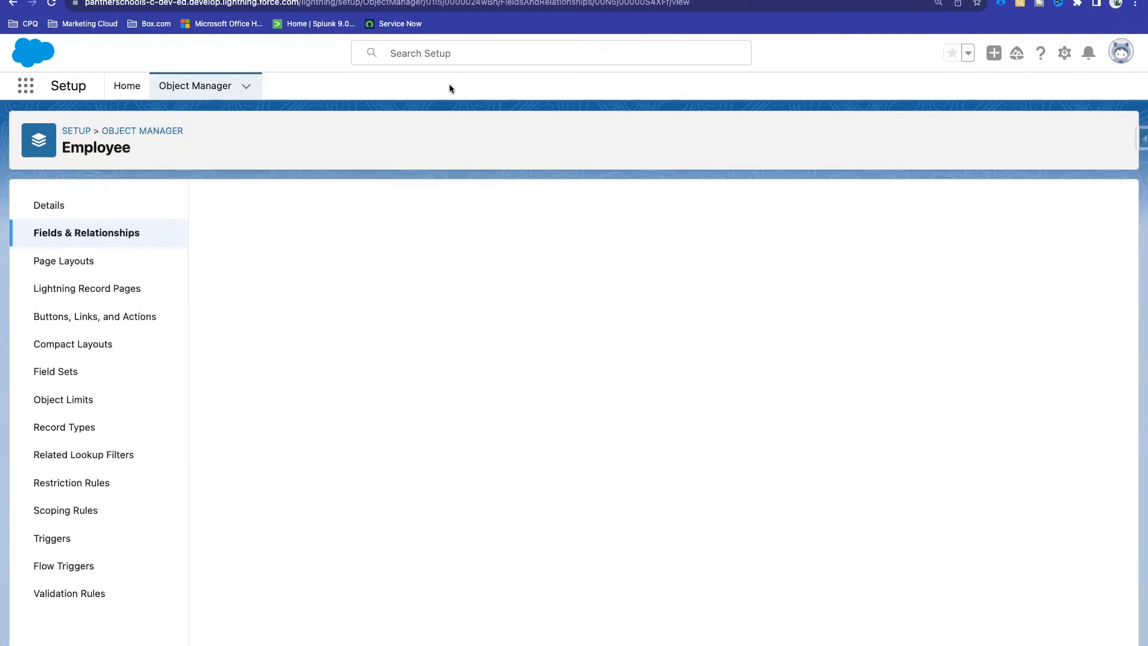
Step: Reload John Doe's record to confirm Final Salary shows €0.00
{"action": "left_click", "coordinate": [245, 1]}
{"action": "left_click", "coordinate": [51, 5]}
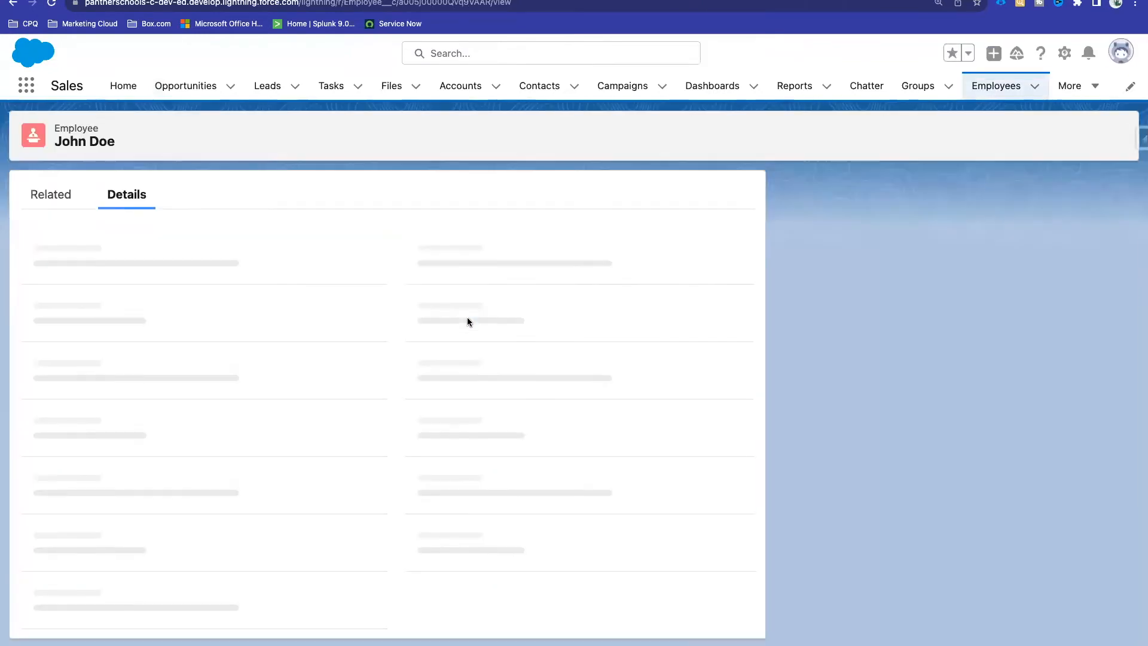
{"action": "scroll", "coordinate": [467, 317], "scroll_direction": "down", "scroll_amount": 8}
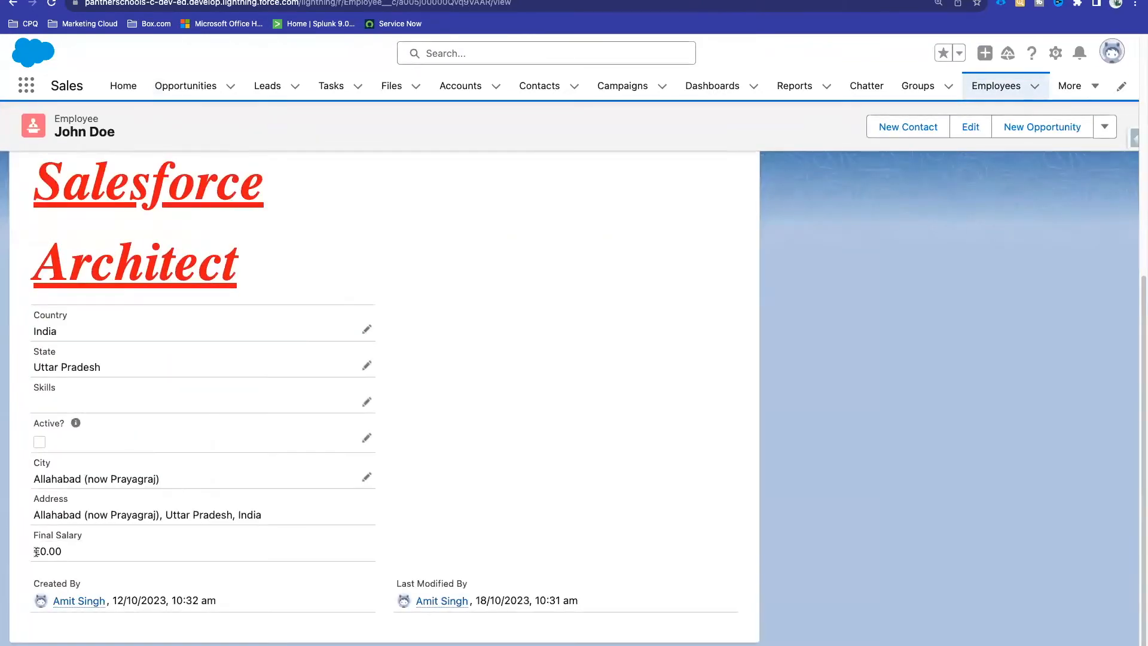
{"action": "left_click", "coordinate": [472, 491]}
{"action": "double_click", "coordinate": [71, 550]}
{"action": "left_click", "coordinate": [114, 551]}
Step: Review the fixed 12 percent rate in the formula and the Final Salary label
{"action": "left_click", "coordinate": [513, 1]}
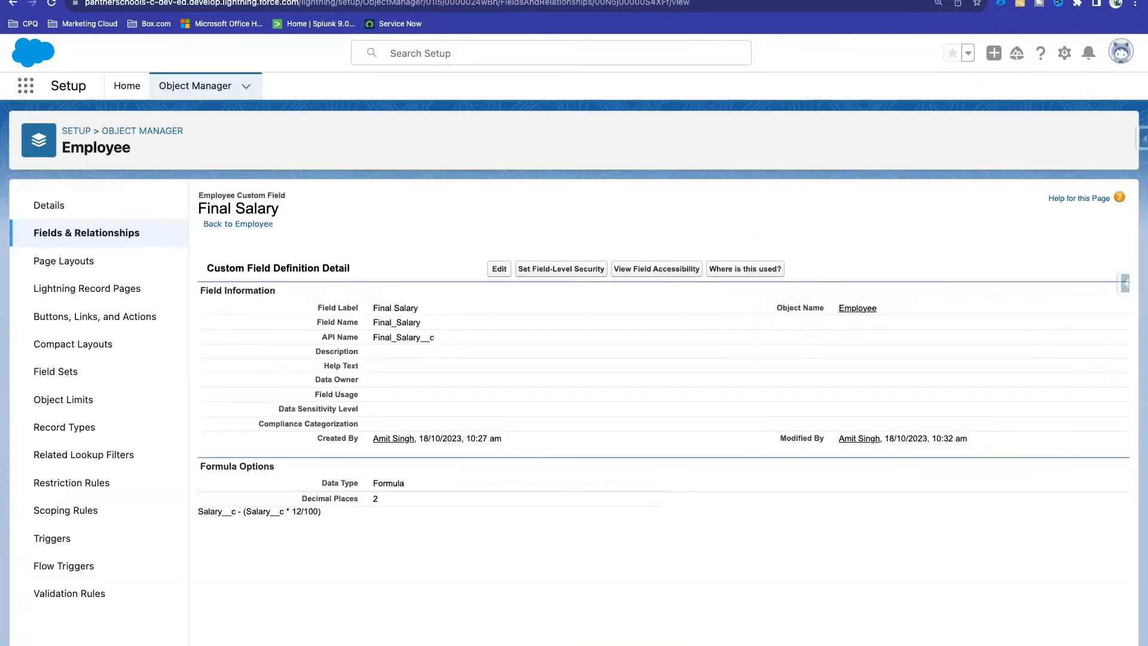
{"action": "double_click", "coordinate": [297, 510]}
{"action": "left_click", "coordinate": [95, 233]}
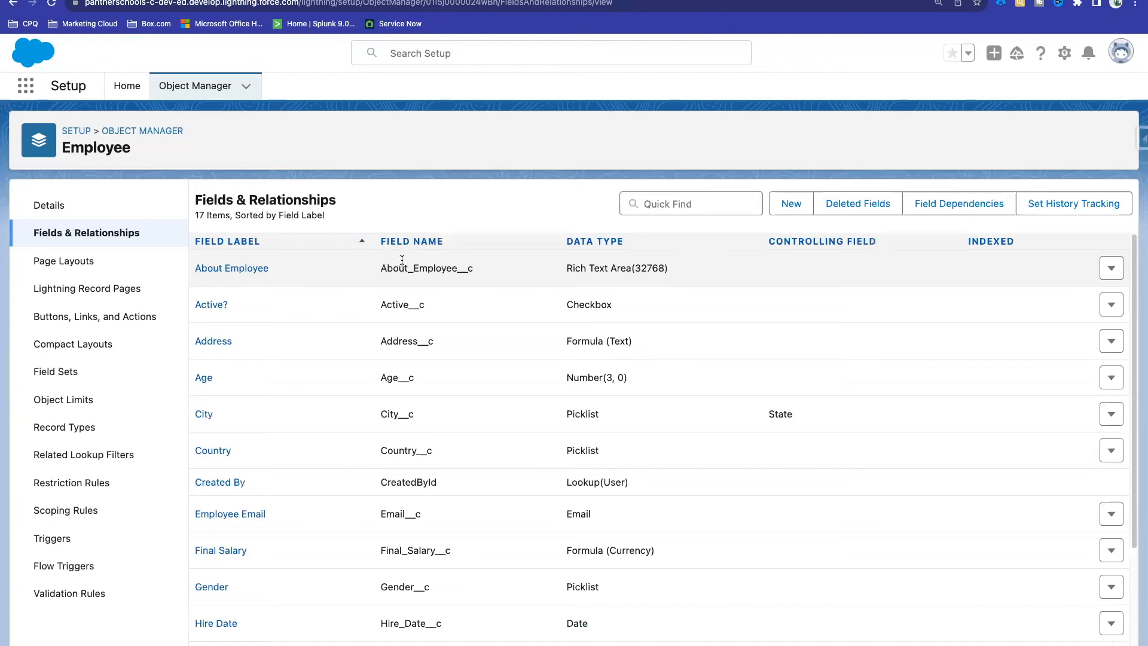
{"action": "left_click", "coordinate": [427, 1]}
{"action": "scroll", "coordinate": [338, 330], "scroll_direction": "up", "scroll_amount": 1}
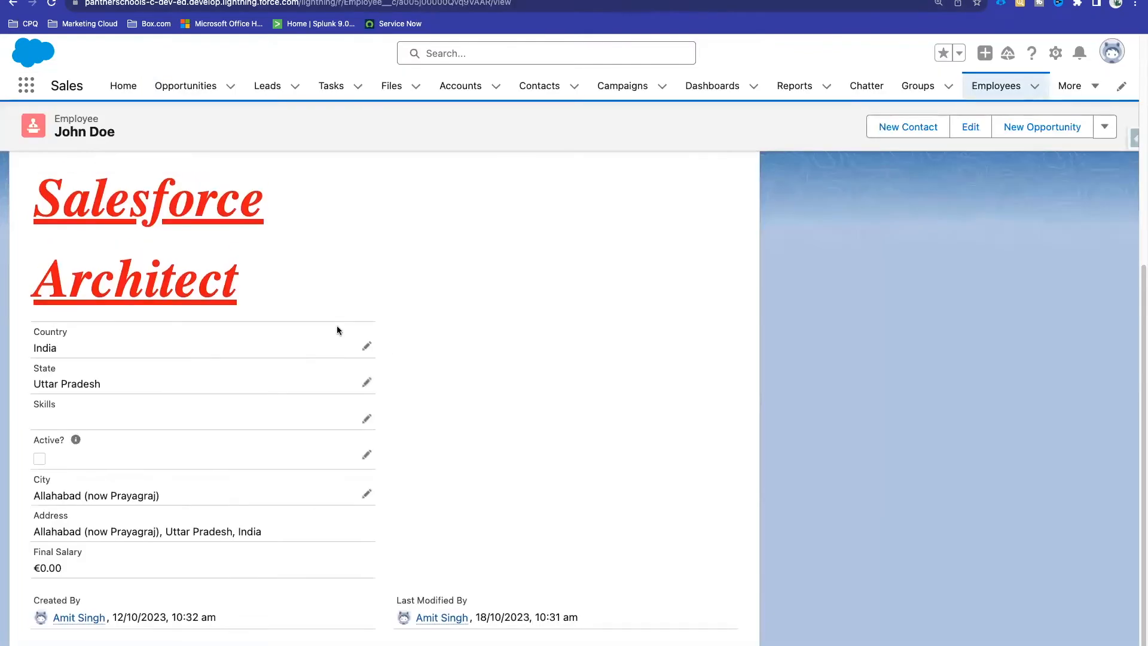
{"action": "scroll", "coordinate": [337, 330], "scroll_direction": "up", "scroll_amount": 2}
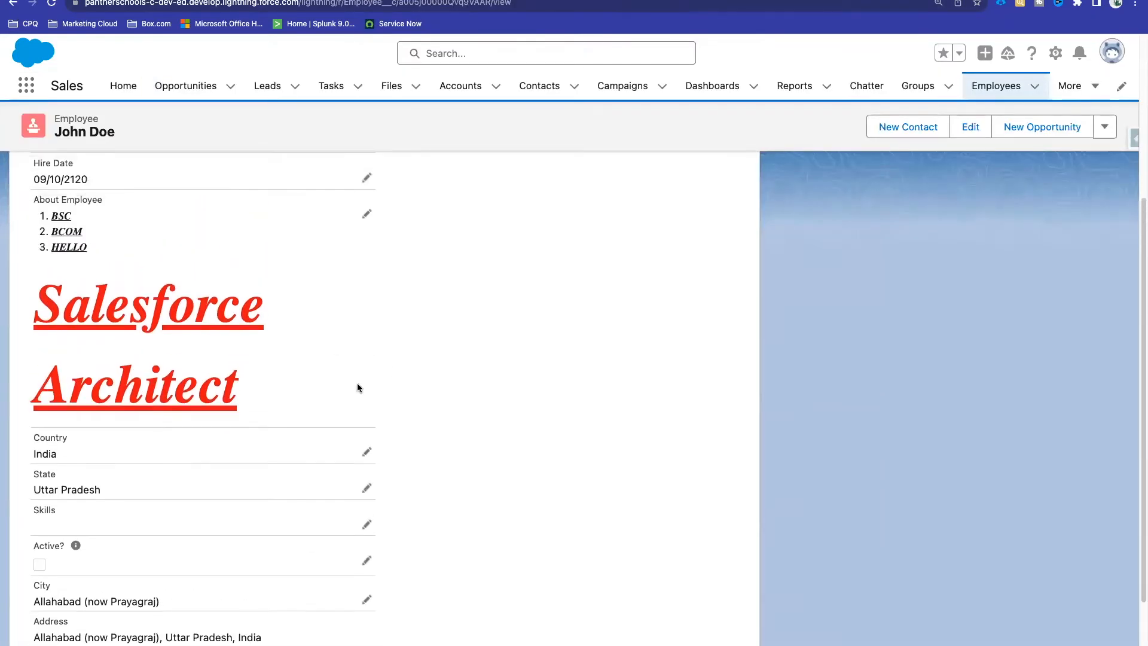
{"action": "scroll", "coordinate": [434, 465], "scroll_direction": "down", "scroll_amount": 2}
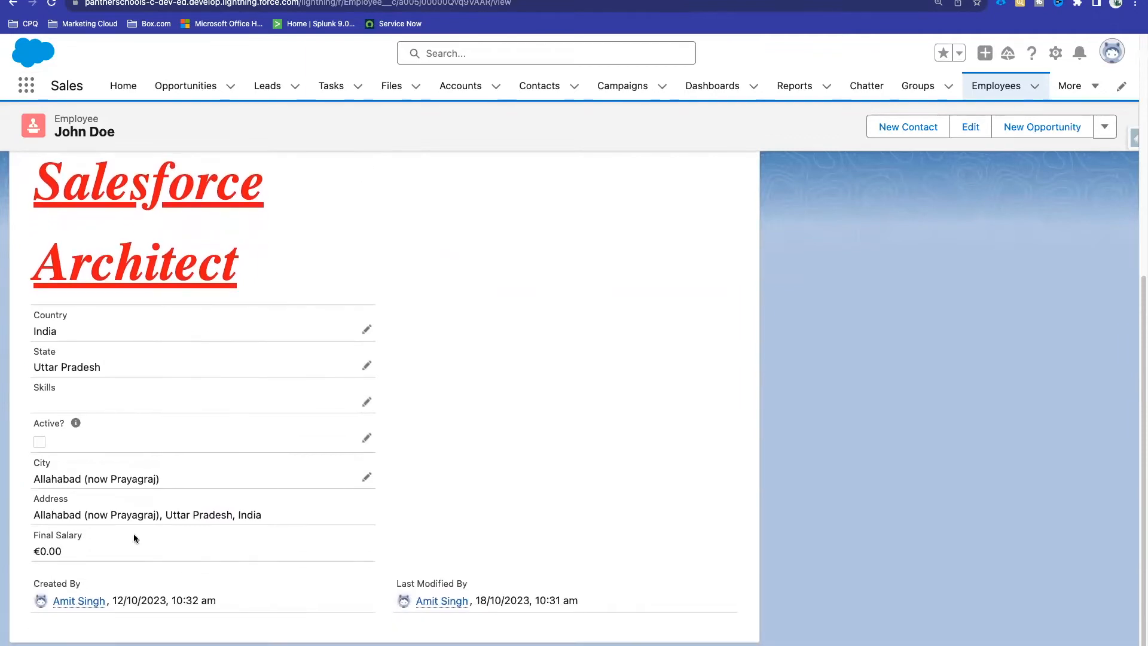
{"action": "left_click_drag", "start_coordinate": [80, 540], "coordinate": [35, 535]}
{"action": "left_click", "coordinate": [482, 480]}
Step: Start a new Employee custom field with the Percent data type
{"action": "left_click", "coordinate": [527, 0]}
{"action": "left_click", "coordinate": [791, 203]}
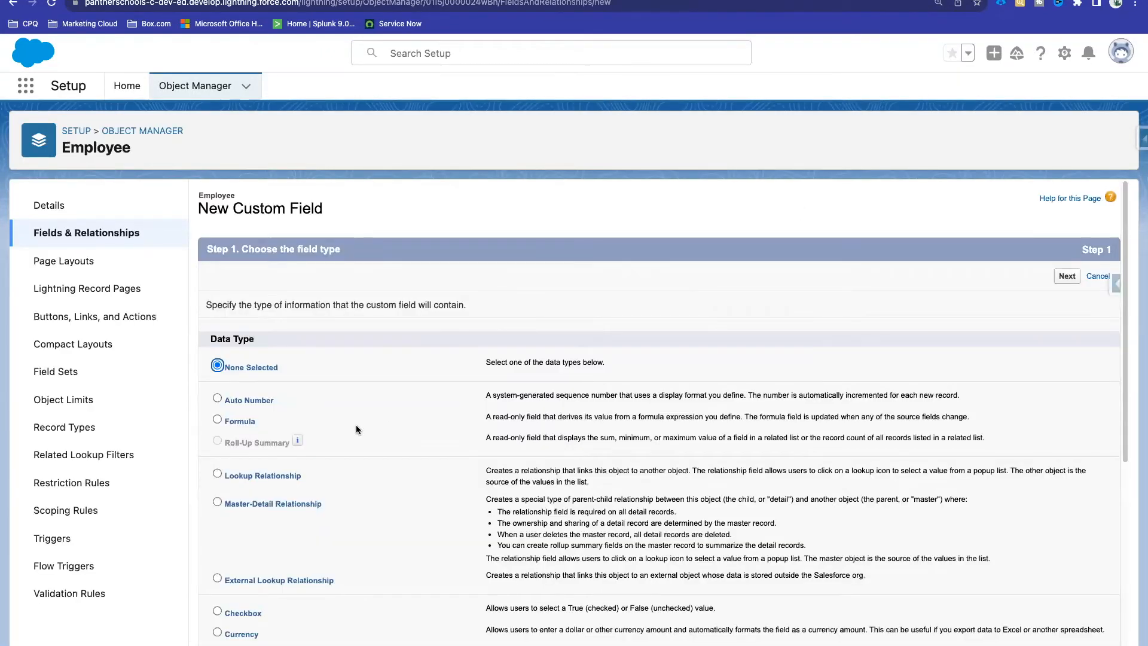
{"action": "scroll", "coordinate": [357, 427], "scroll_direction": "down", "scroll_amount": 5}
{"action": "scroll", "coordinate": [357, 430], "scroll_direction": "down", "scroll_amount": 2}
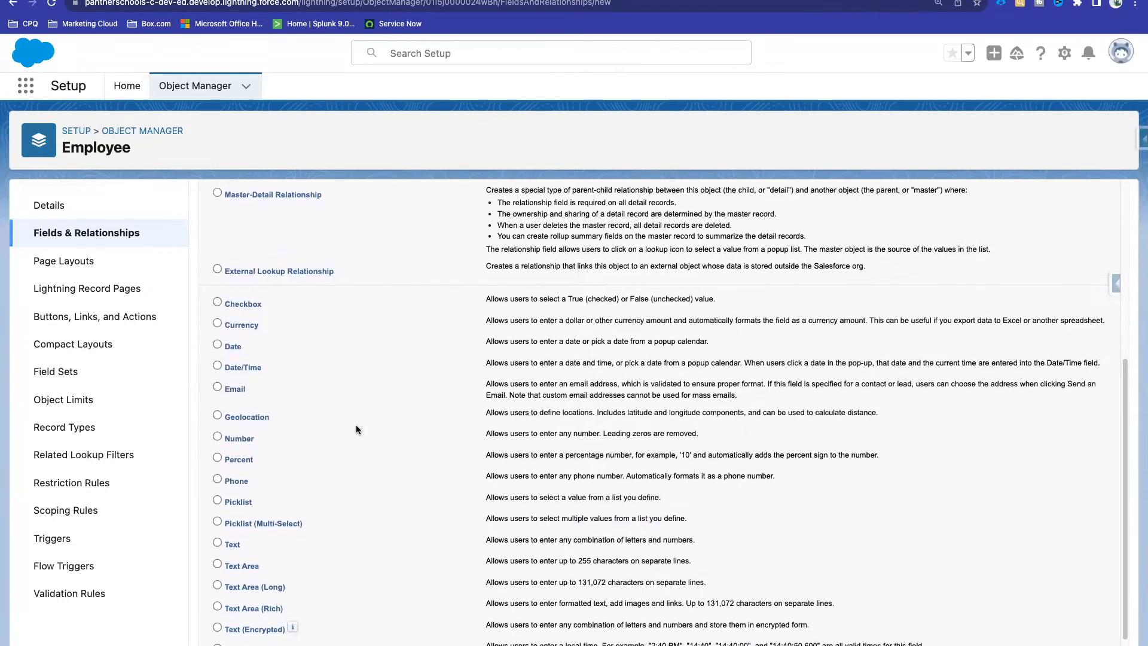
{"action": "scroll", "coordinate": [357, 429], "scroll_direction": "down", "scroll_amount": 1}
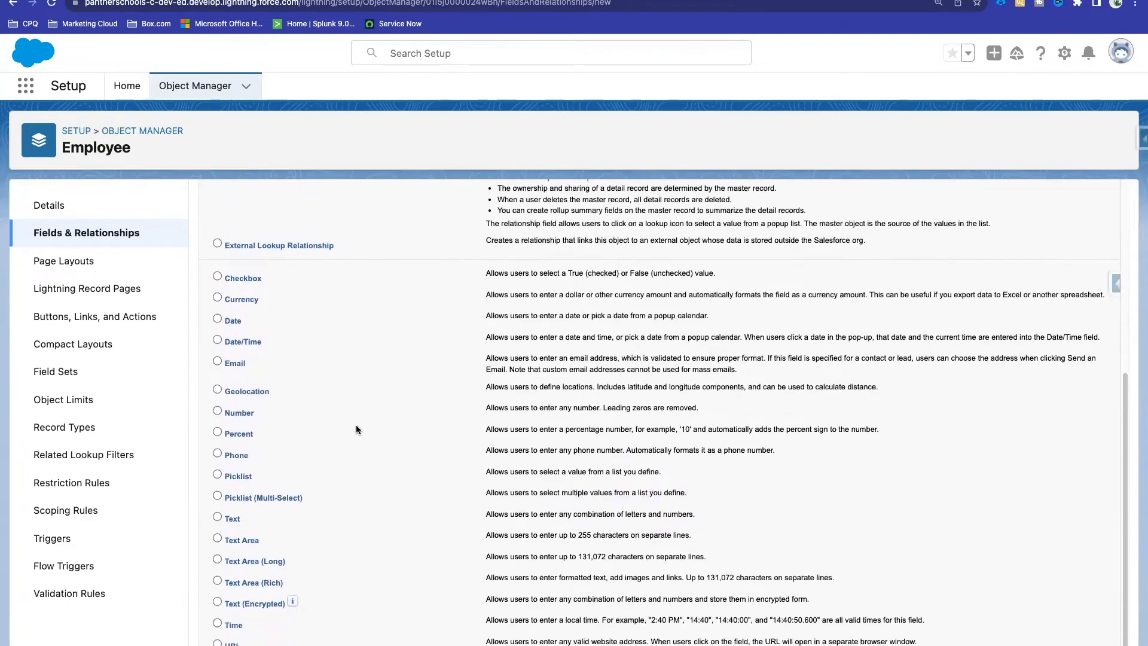
{"action": "left_click", "coordinate": [217, 431]}
{"action": "left_click_drag", "start_coordinate": [224, 434], "coordinate": [253, 434]}
{"action": "scroll", "coordinate": [713, 423], "scroll_direction": "up", "scroll_amount": 1}
{"action": "scroll", "coordinate": [713, 423], "scroll_direction": "up", "scroll_amount": 5}
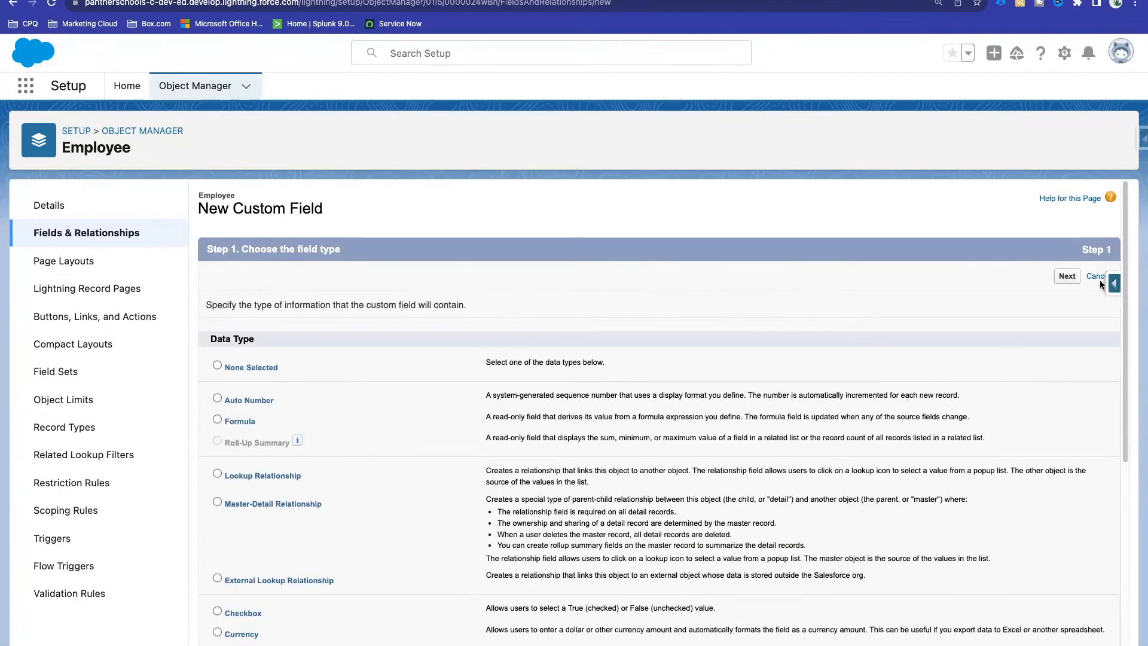
{"action": "key", "text": "Return"}
Step: Label the field 'PF %' and set its length to 2
{"action": "left_click", "coordinate": [422, 305]}
{"action": "type", "text": "PF "}
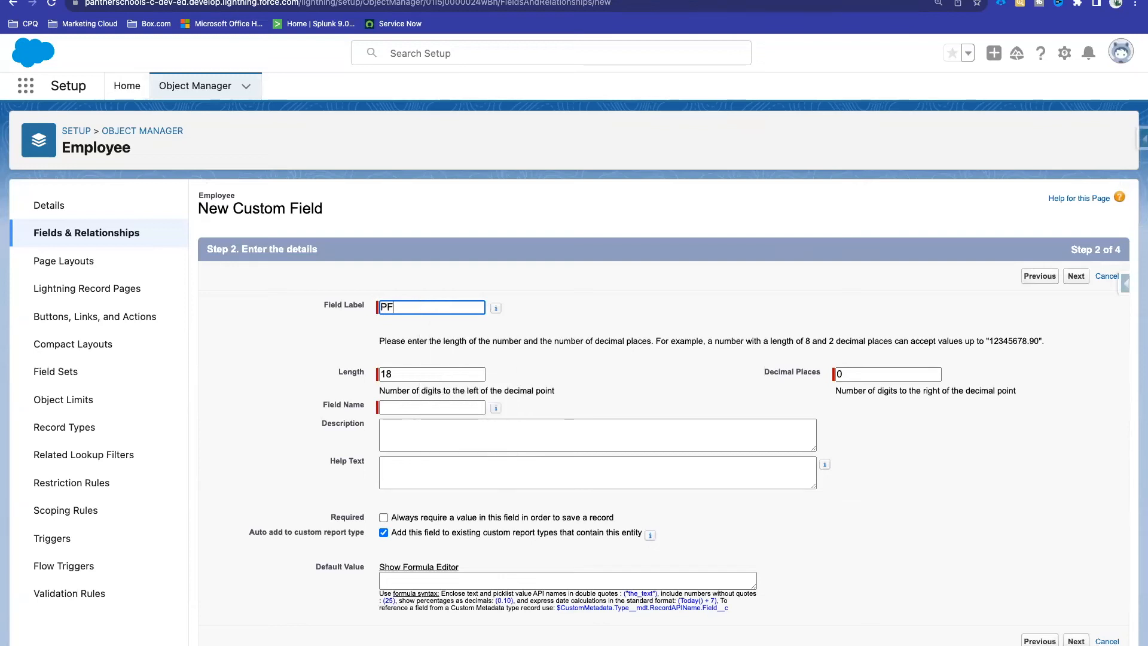
{"action": "type", "text": "%"}
{"action": "left_click", "coordinate": [557, 320]}
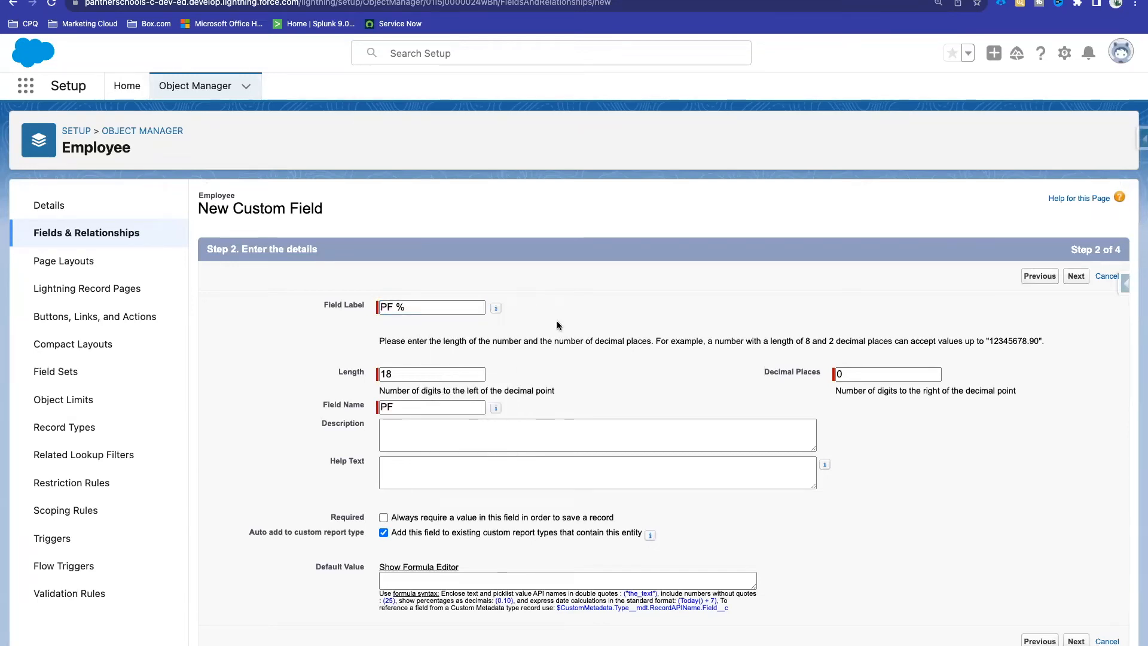
{"action": "double_click", "coordinate": [404, 373]}
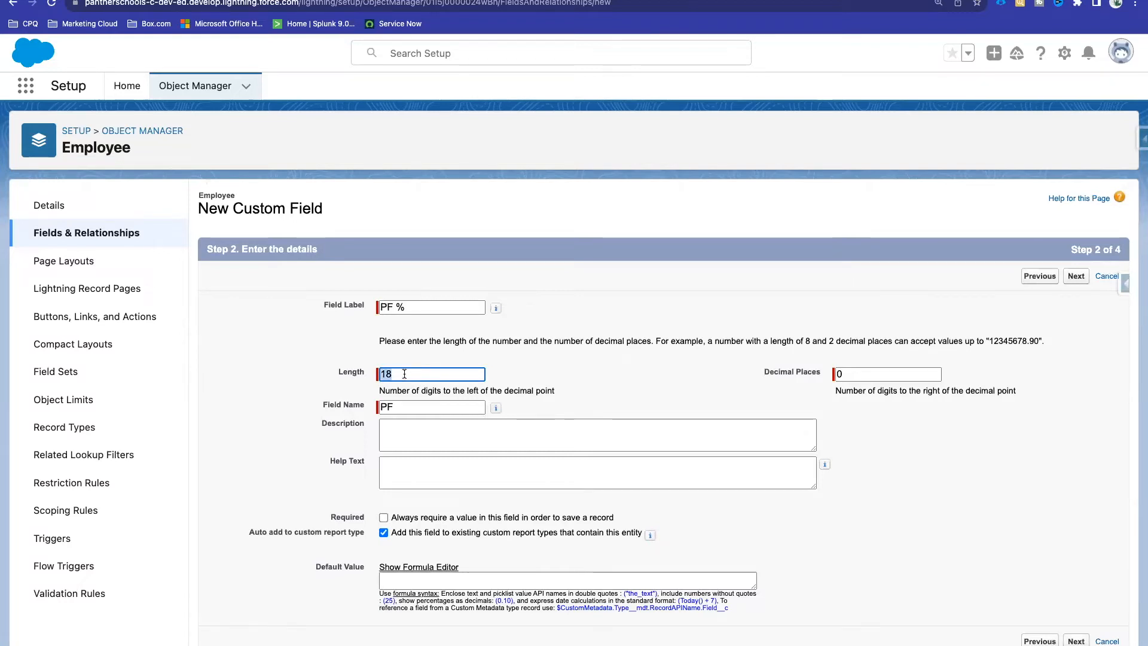
{"action": "type", "text": "2"}
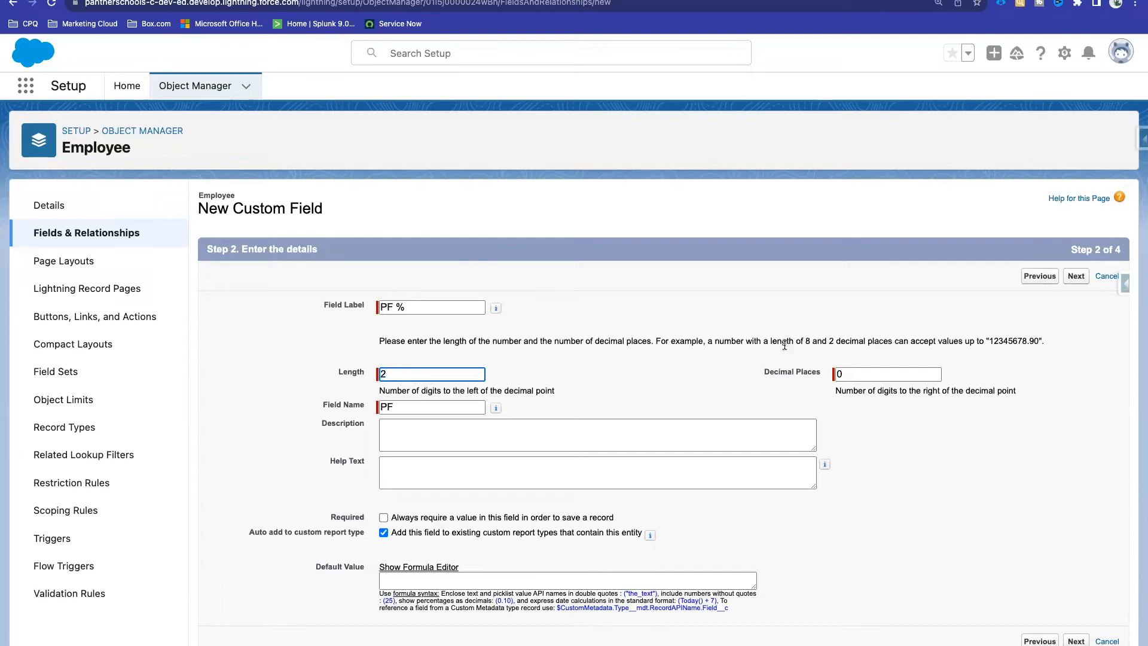
{"action": "left_click", "coordinate": [788, 371]}
{"action": "left_click", "coordinate": [390, 371]}
{"action": "double_click", "coordinate": [386, 373]}
Step: Set 2 decimal places and proceed through field-level security to save it
{"action": "left_click", "coordinate": [817, 376]}
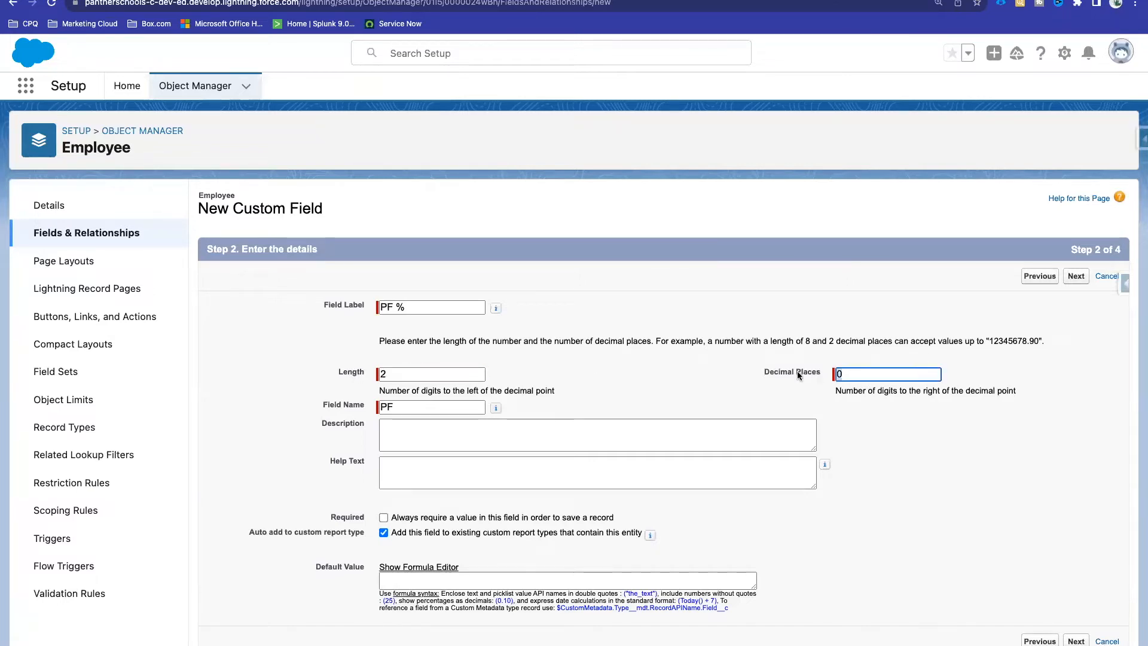
{"action": "left_click", "coordinate": [861, 363]}
{"action": "left_click", "coordinate": [846, 378]}
{"action": "key", "text": "BackSpace"}
{"action": "type", "text": "2"}
{"action": "left_click", "coordinate": [819, 401]}
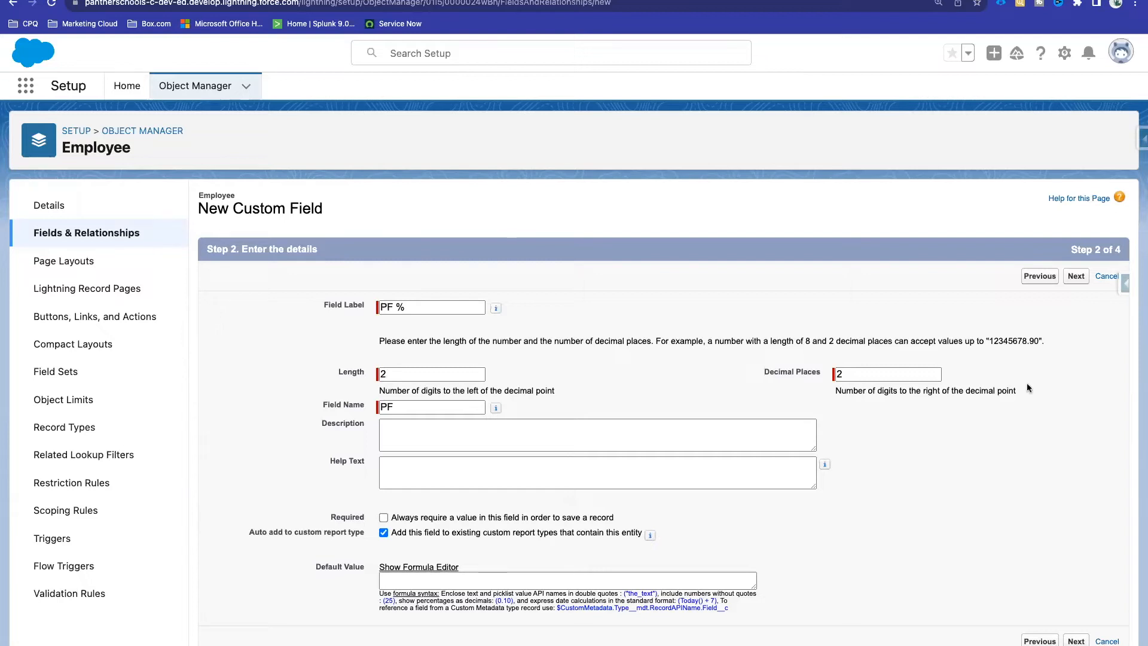
{"action": "left_click", "coordinate": [1076, 277]}
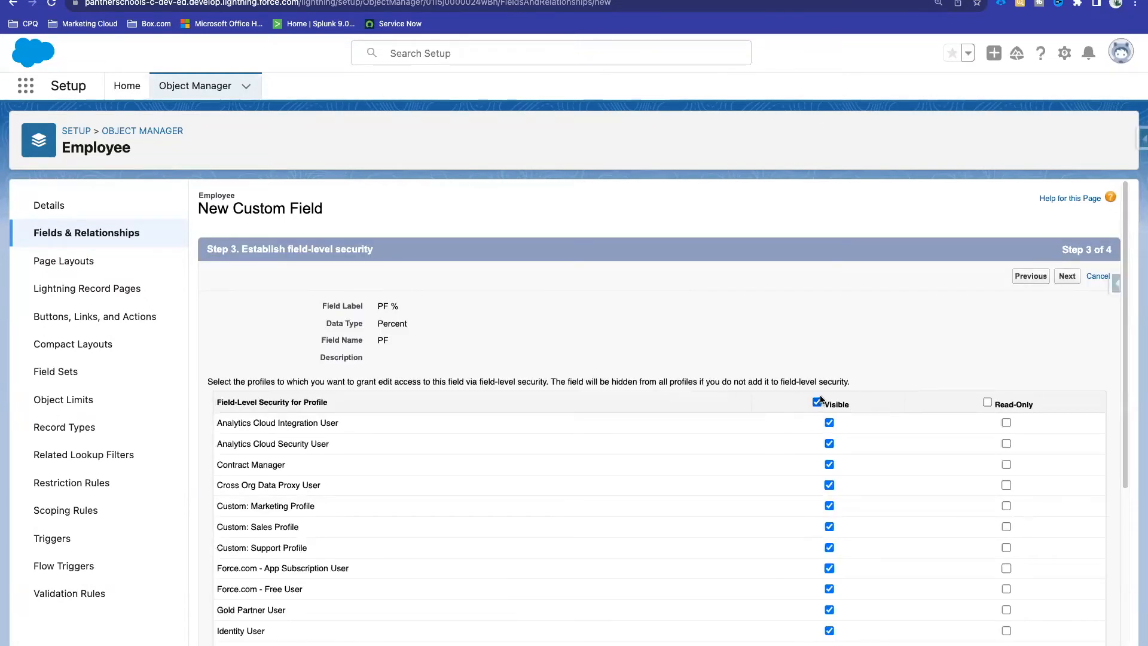
{"action": "left_click", "coordinate": [1066, 276]}
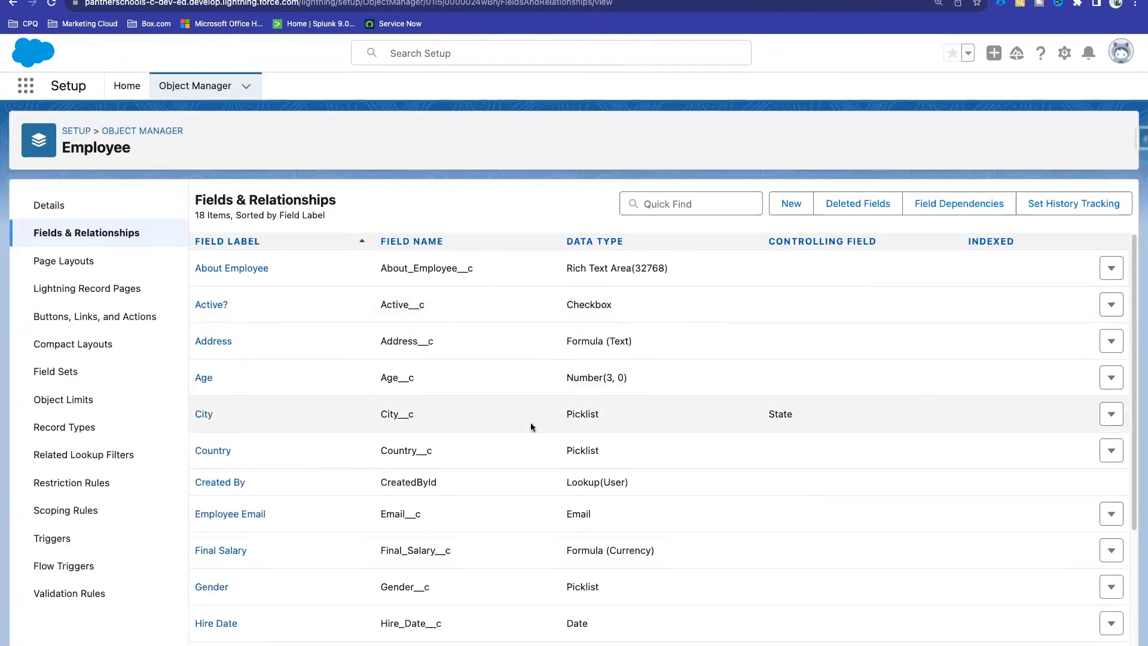
Step: Note the PF__c API name and check PF % is empty on John Doe's record
{"action": "scroll", "coordinate": [530, 422], "scroll_direction": "down", "scroll_amount": 3}
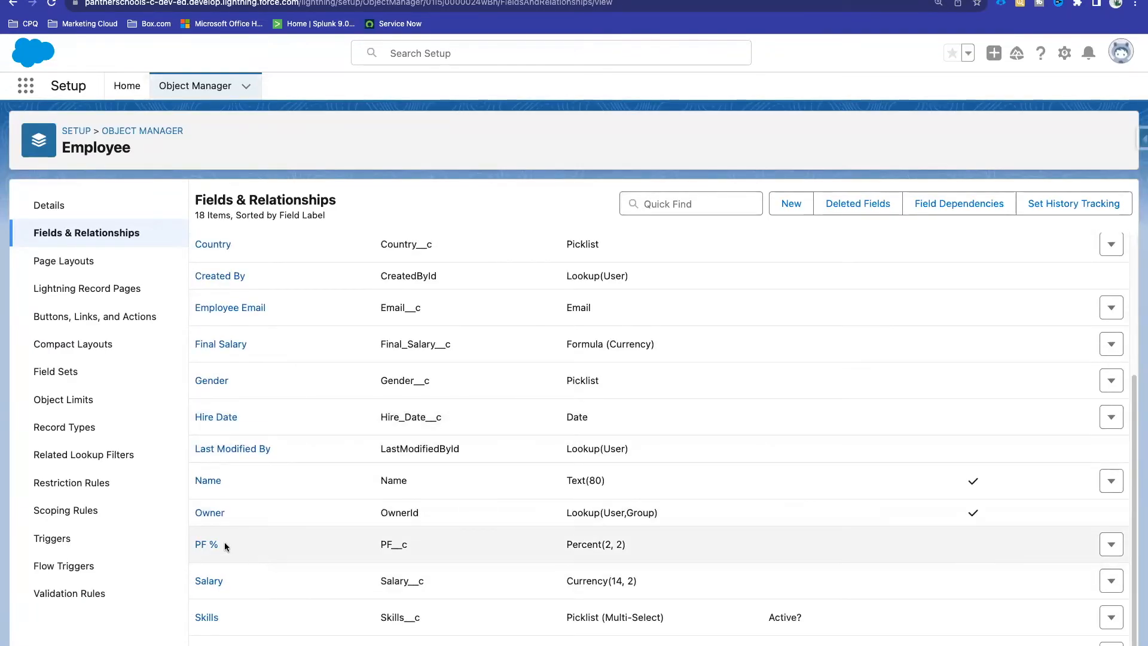
{"action": "left_click_drag", "start_coordinate": [224, 542], "coordinate": [114, 540]}
{"action": "double_click", "coordinate": [392, 543]}
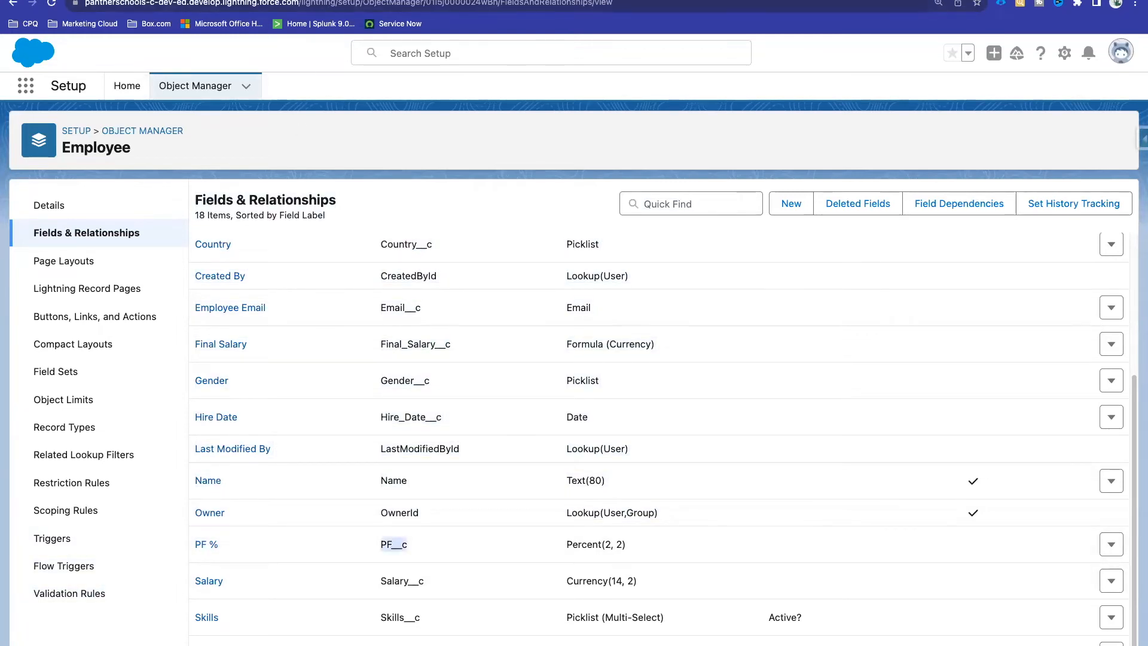
{"action": "left_click", "coordinate": [321, 1]}
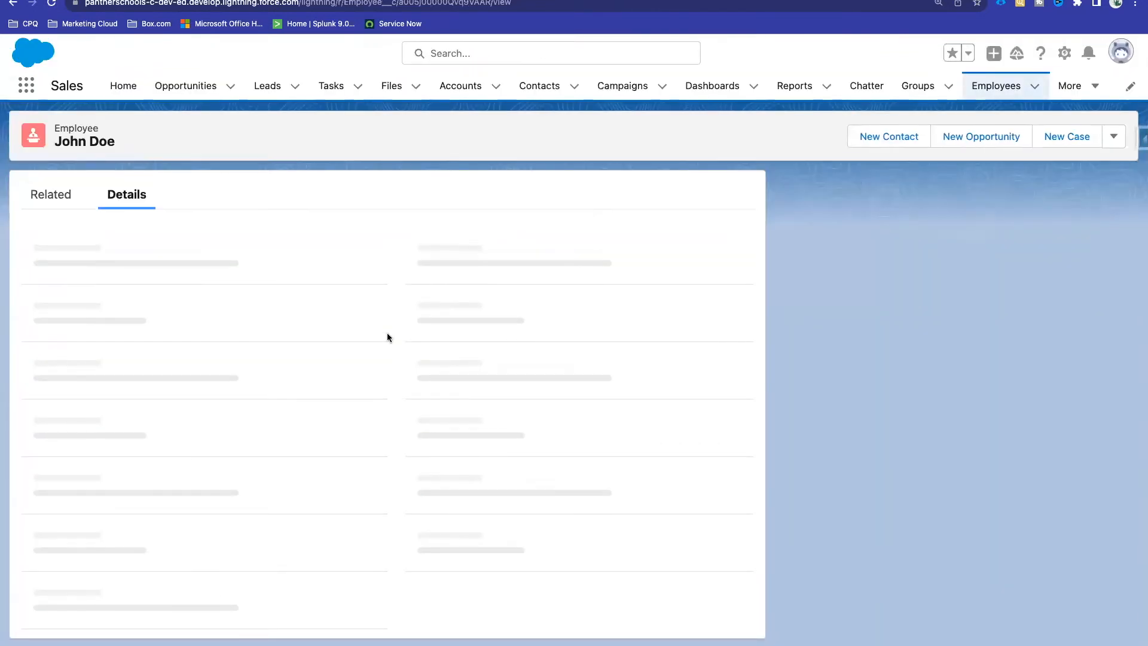
{"action": "scroll", "coordinate": [388, 337], "scroll_direction": "down", "scroll_amount": 7}
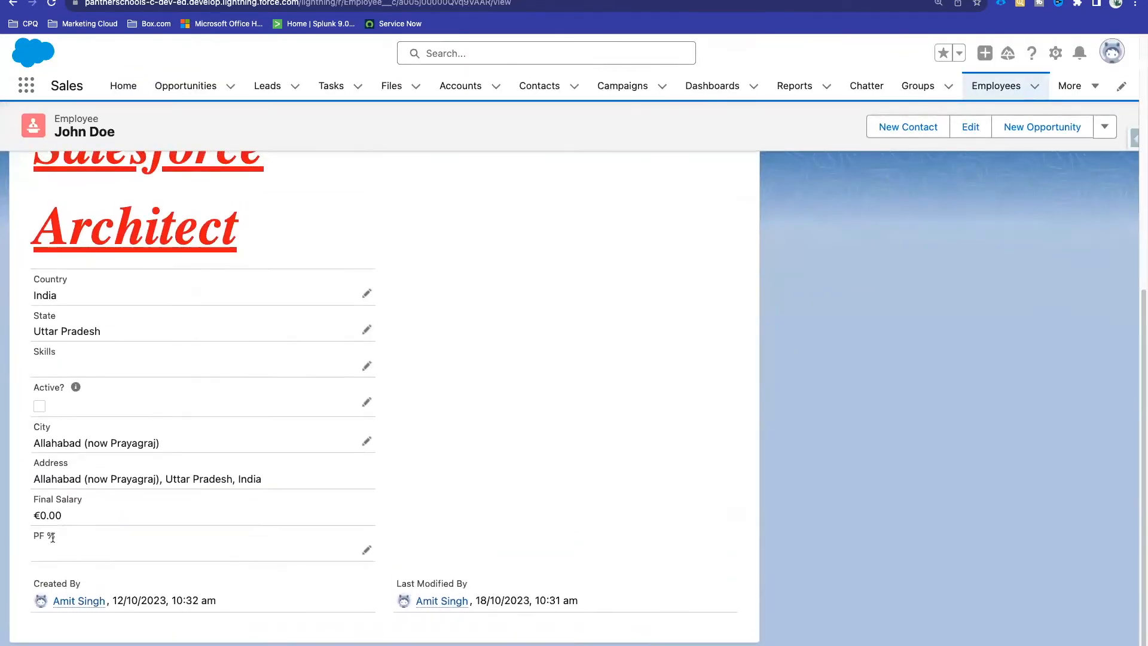
{"action": "left_click", "coordinate": [458, 516]}
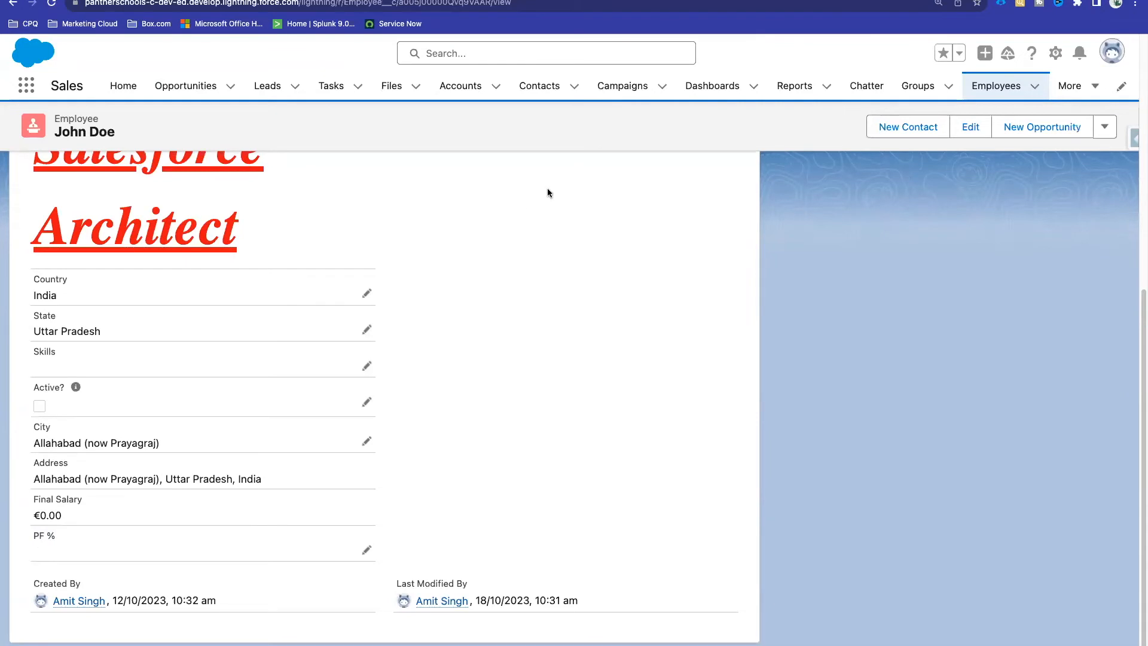
Step: Open the Final Salary field's details from the Employee fields list
{"action": "left_click", "coordinate": [508, 0]}
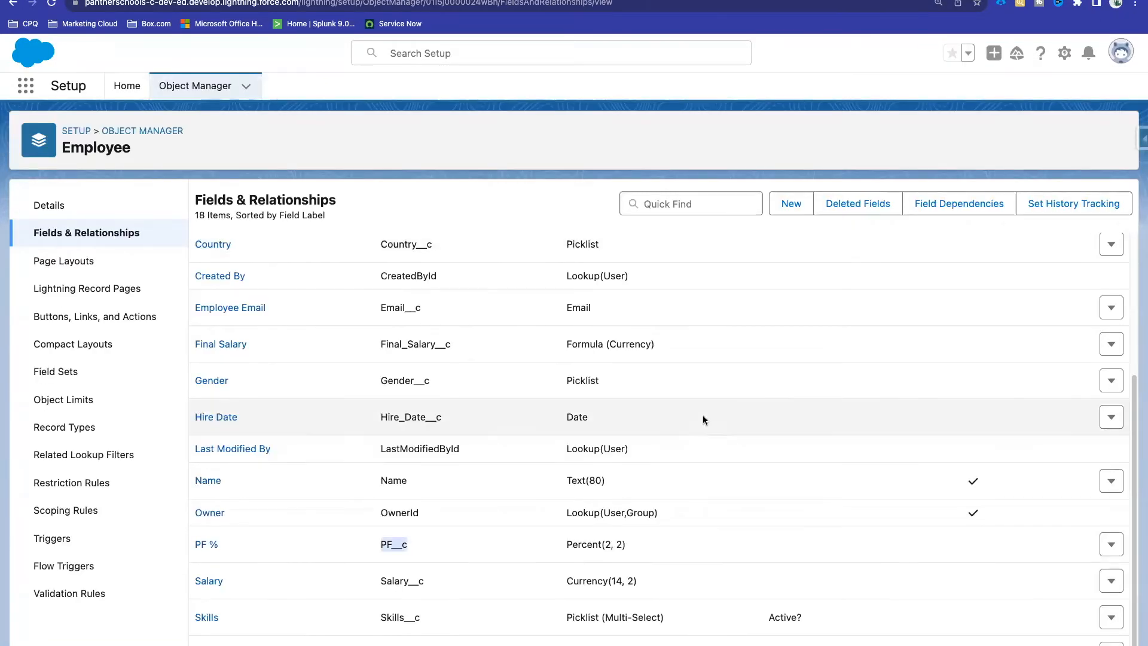
{"action": "scroll", "coordinate": [512, 339], "scroll_direction": "up", "scroll_amount": 4}
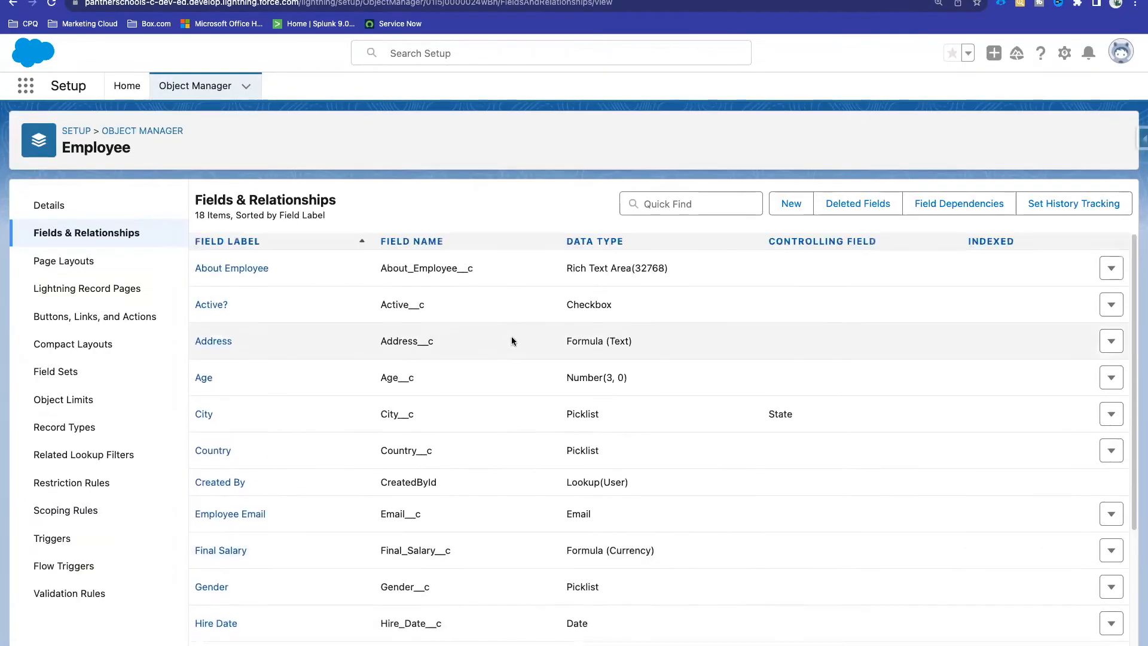
{"action": "left_click_drag", "start_coordinate": [475, 555], "coordinate": [225, 548]}
{"action": "left_click", "coordinate": [225, 548]}
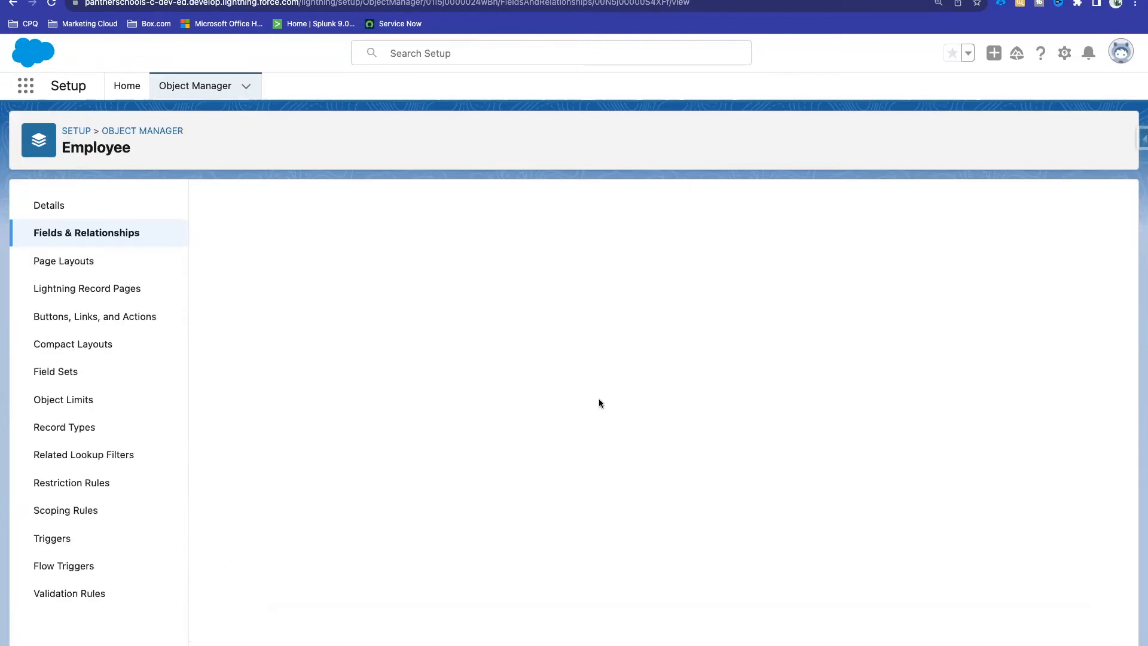
Step: Edit the Final Salary formula and delete the fixed 12
{"action": "left_click", "coordinate": [499, 268]}
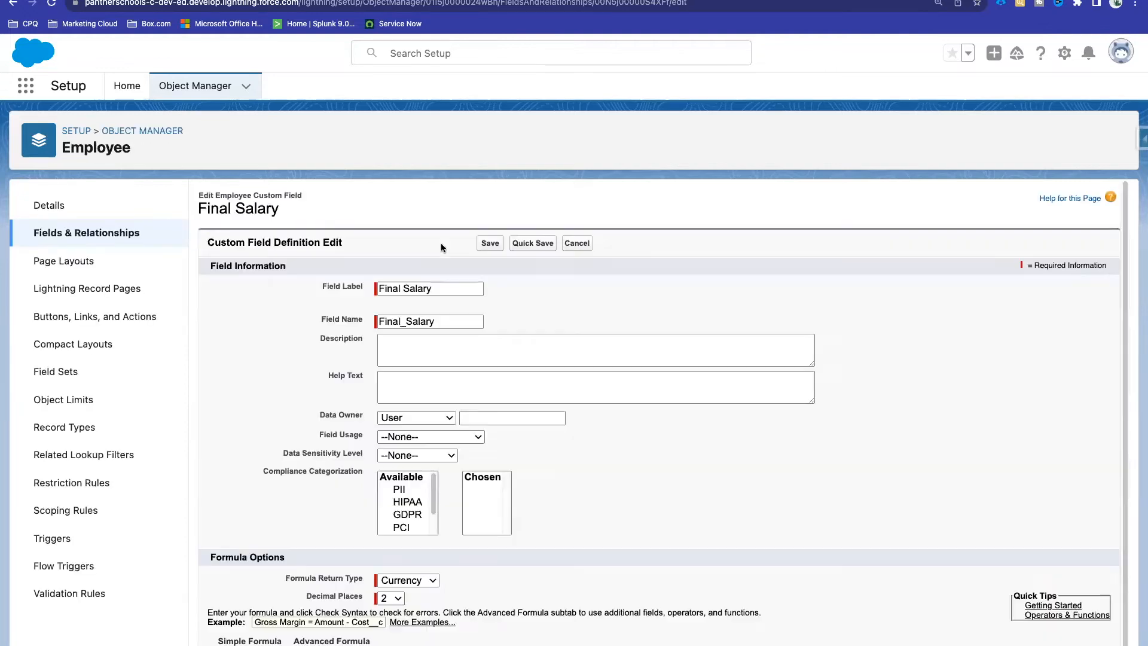
{"action": "scroll", "coordinate": [441, 246], "scroll_direction": "down", "scroll_amount": 6}
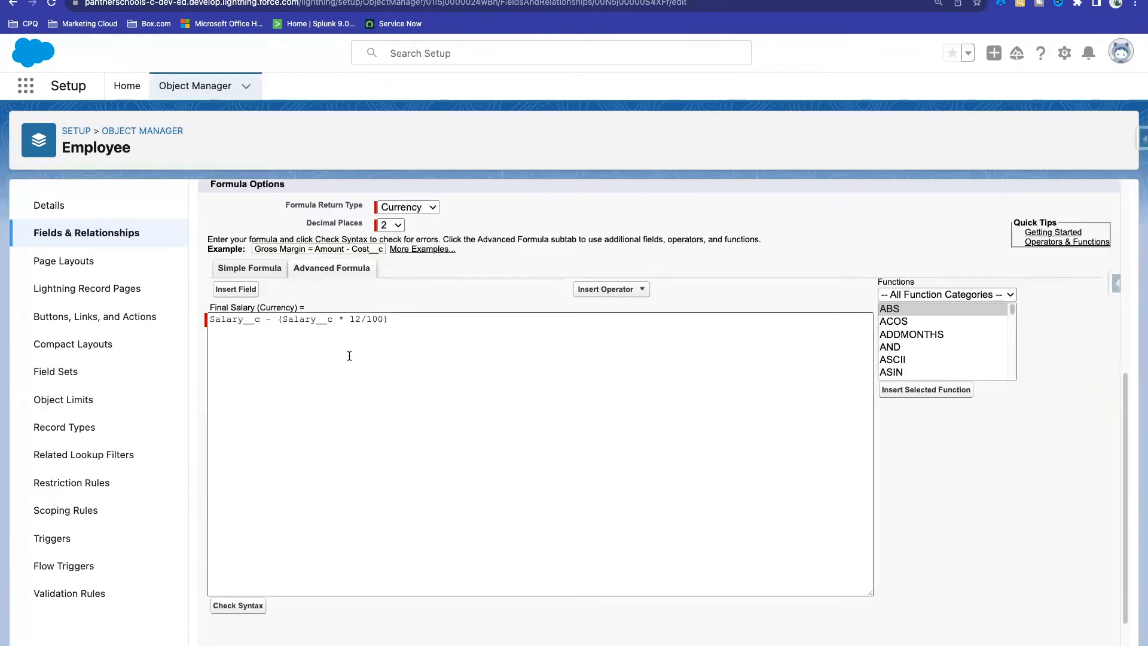
{"action": "double_click", "coordinate": [357, 319]}
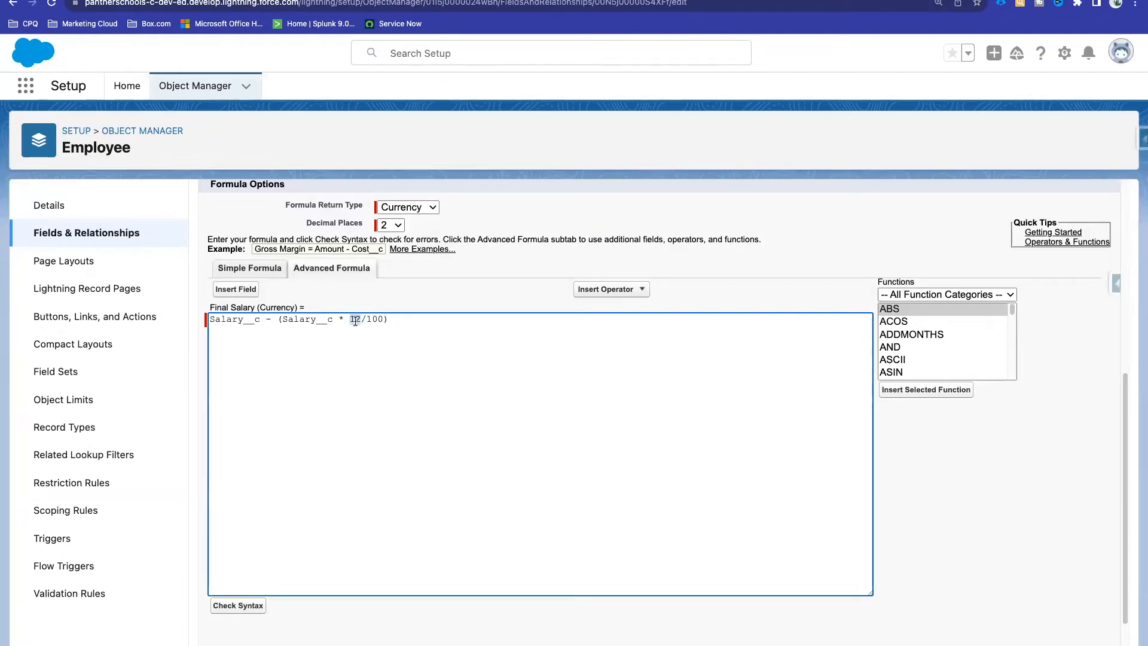
{"action": "key", "text": "BackSpace"}
{"action": "key", "text": "BackSpace"}
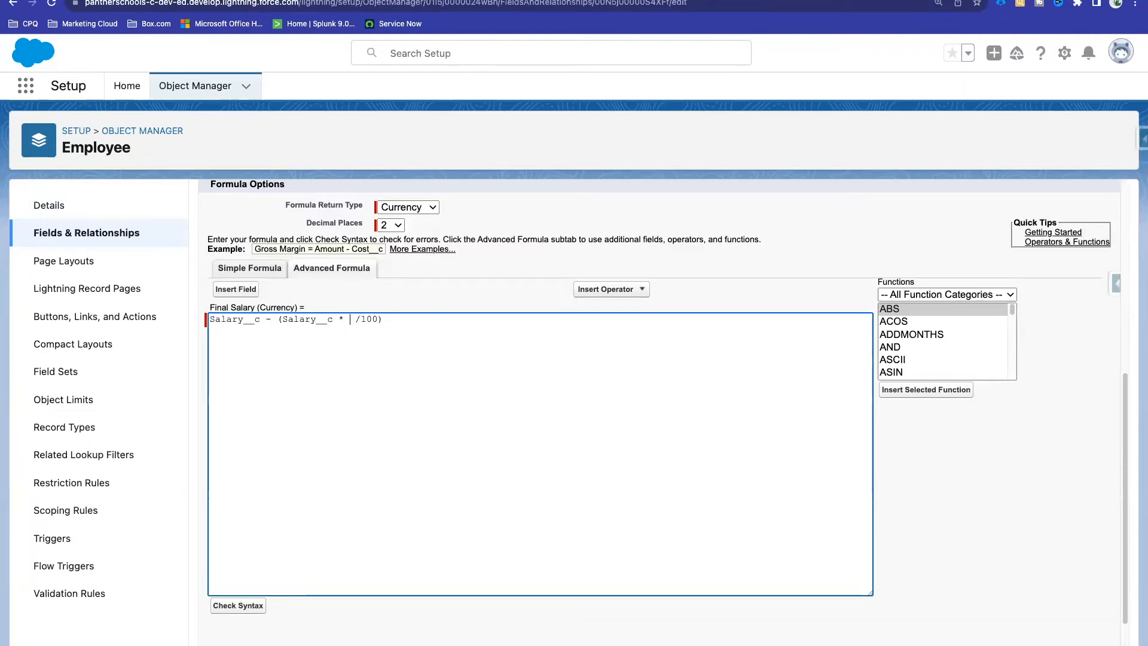
Step: Insert the PF__c field in its place, trim extra spaces, and quick-save
{"action": "left_click", "coordinate": [235, 289]}
{"action": "scroll", "coordinate": [516, 428], "scroll_direction": "down", "scroll_amount": 3}
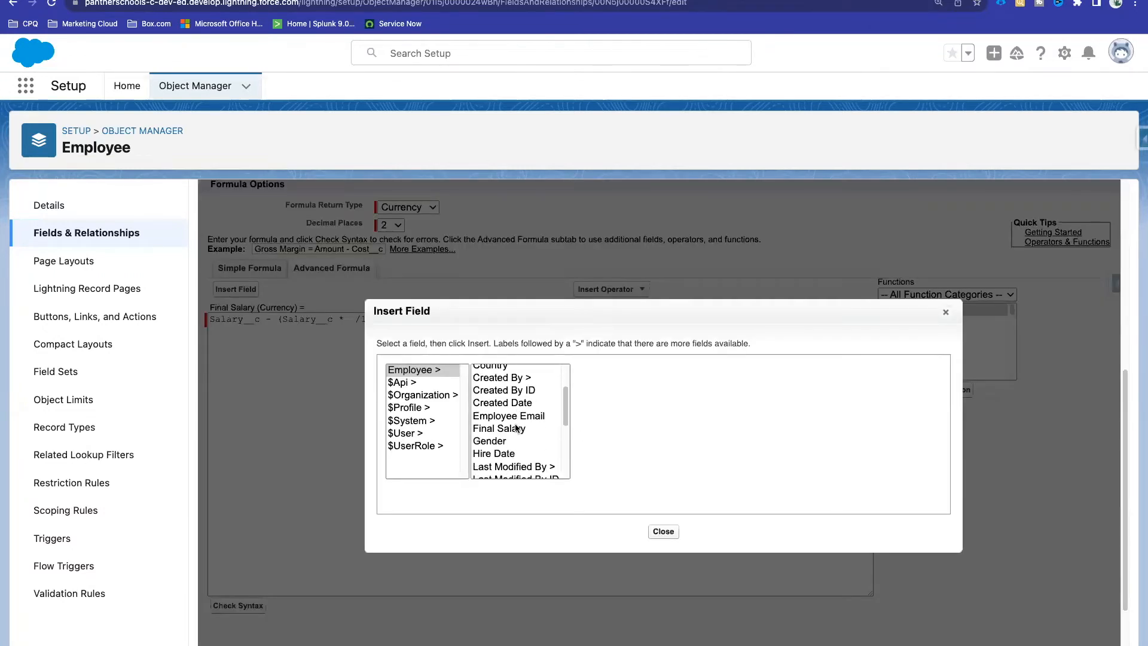
{"action": "scroll", "coordinate": [516, 428], "scroll_direction": "down", "scroll_amount": 4}
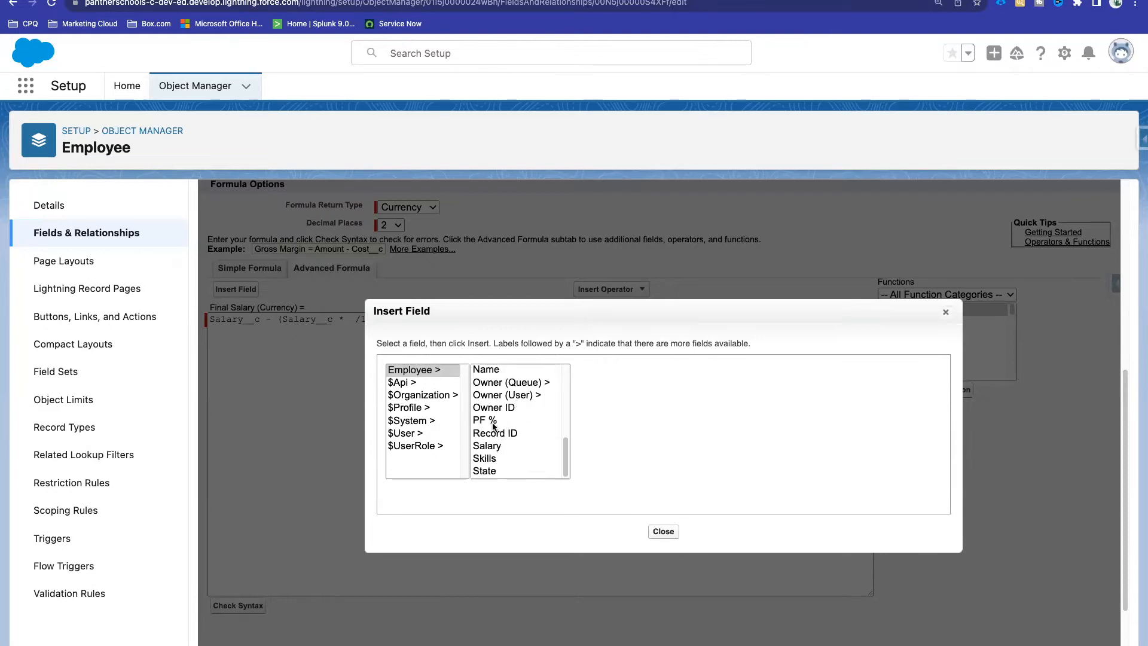
{"action": "left_click", "coordinate": [499, 422]}
{"action": "left_click", "coordinate": [611, 447]}
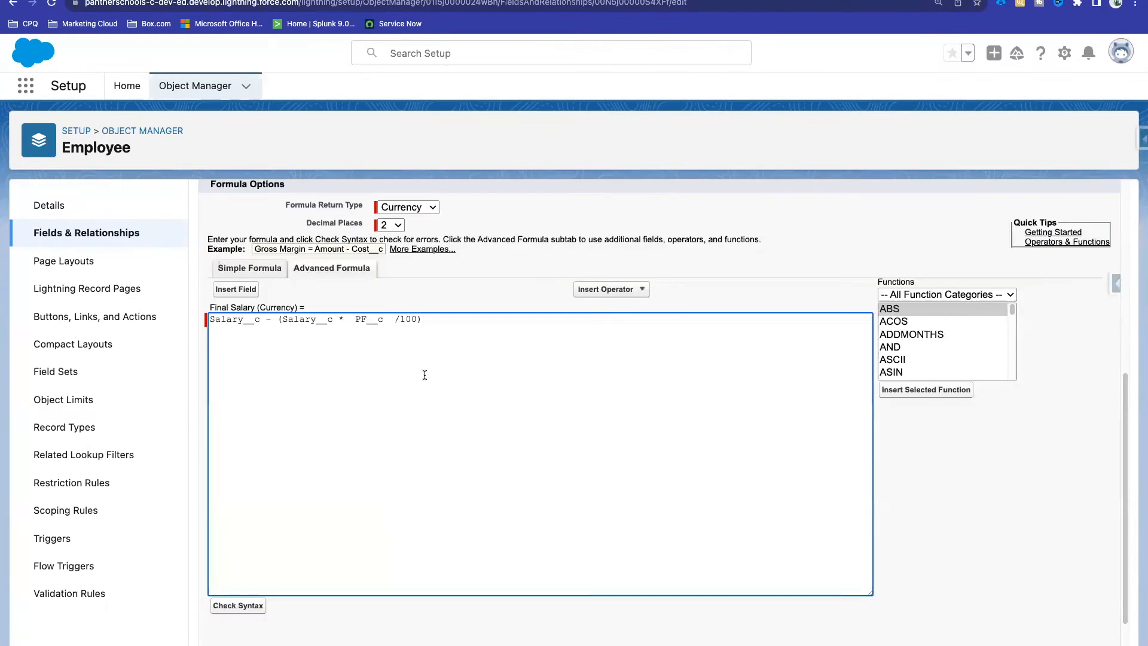
{"action": "key", "text": "Delete"}
{"action": "key", "text": "BackSpace"}
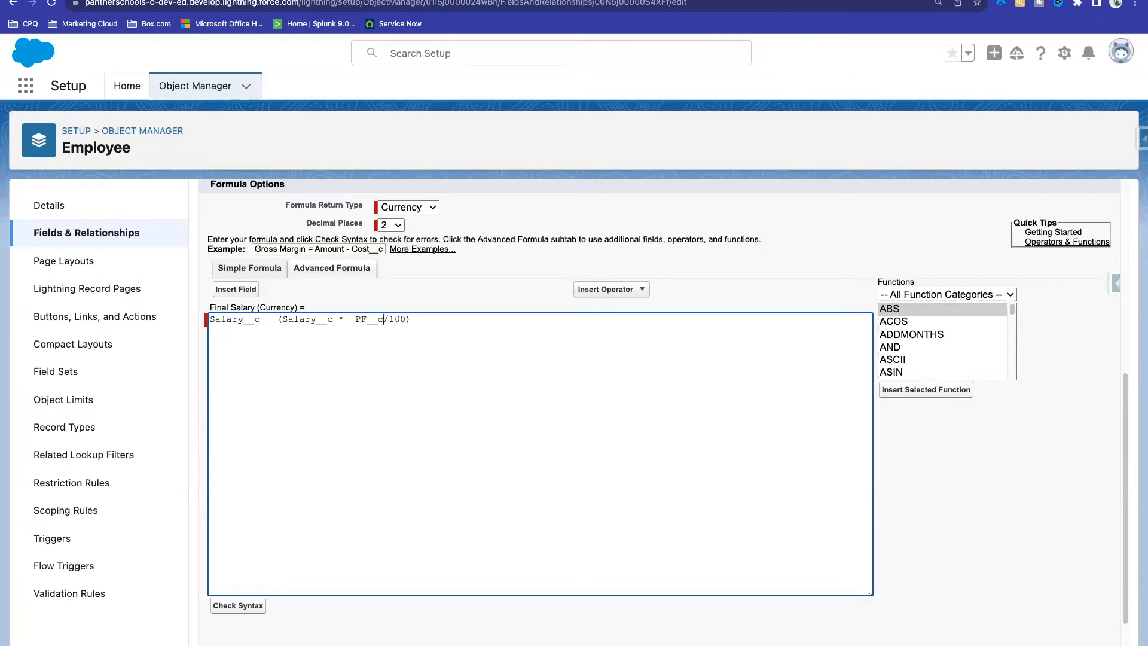
{"action": "scroll", "coordinate": [479, 267], "scroll_direction": "up", "scroll_amount": 6}
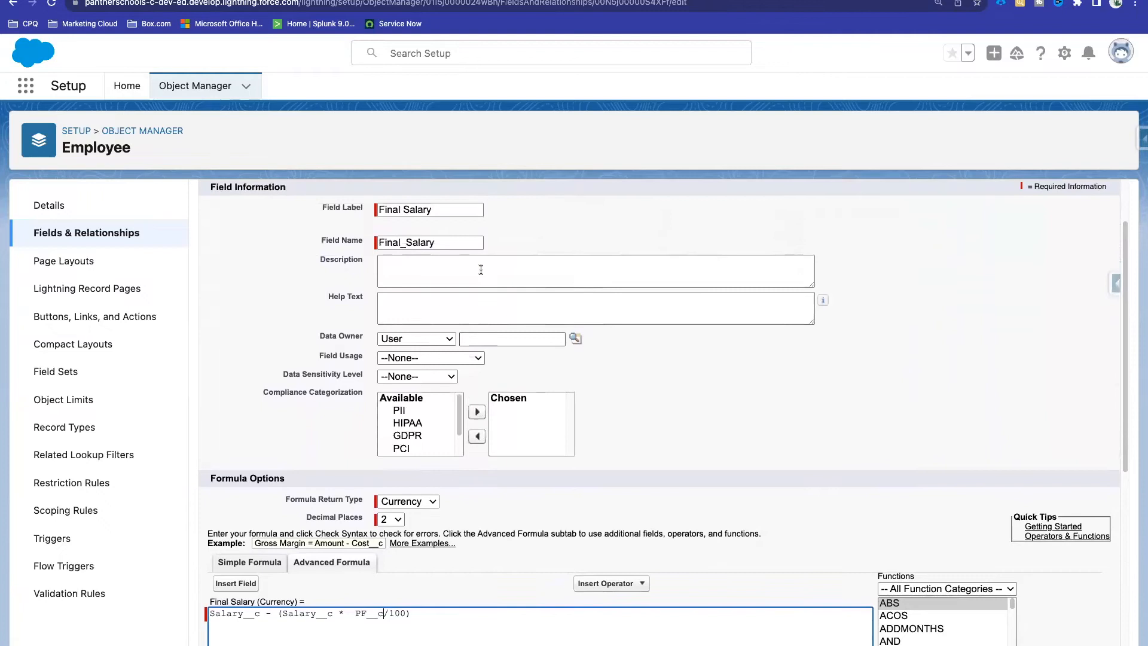
{"action": "left_click", "coordinate": [526, 242]}
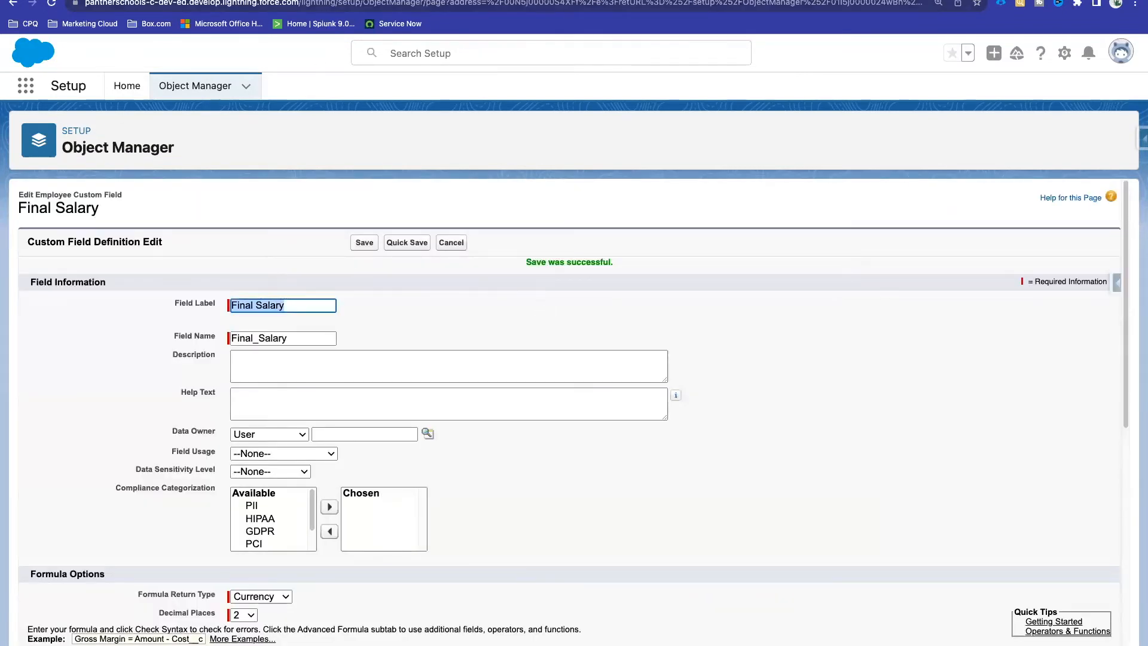
Step: Change John Doe's Salary to 656,767 and save the record
{"action": "left_click", "coordinate": [318, 1]}
{"action": "left_click_drag", "start_coordinate": [56, 536], "coordinate": [36, 534]}
{"action": "scroll", "coordinate": [385, 346], "scroll_direction": "up", "scroll_amount": 4}
{"action": "scroll", "coordinate": [368, 223], "scroll_direction": "up", "scroll_amount": 1}
{"action": "left_click", "coordinate": [366, 211]}
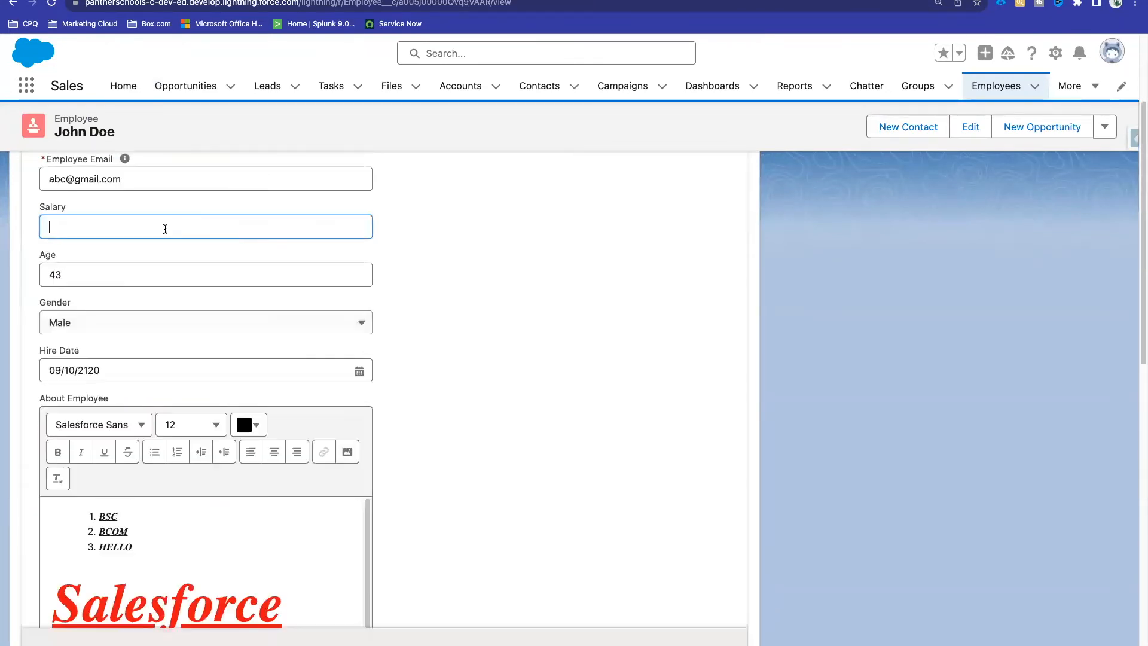
{"action": "type", "text": "6,56,767"}
{"action": "left_click", "coordinate": [507, 405]}
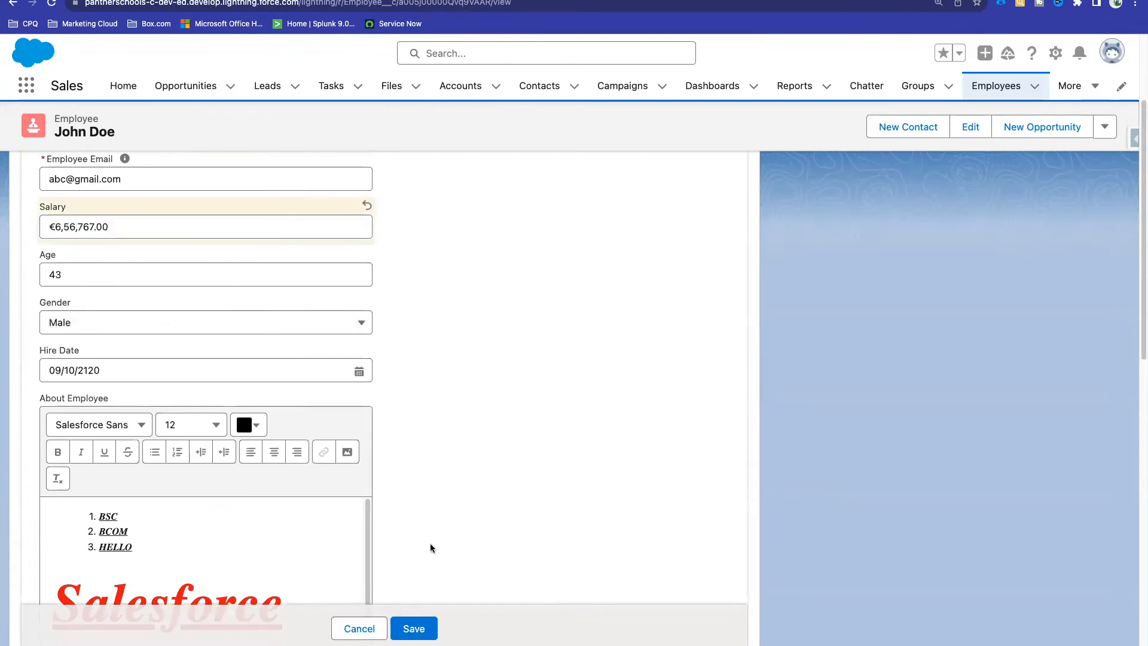
{"action": "left_click", "coordinate": [414, 628]}
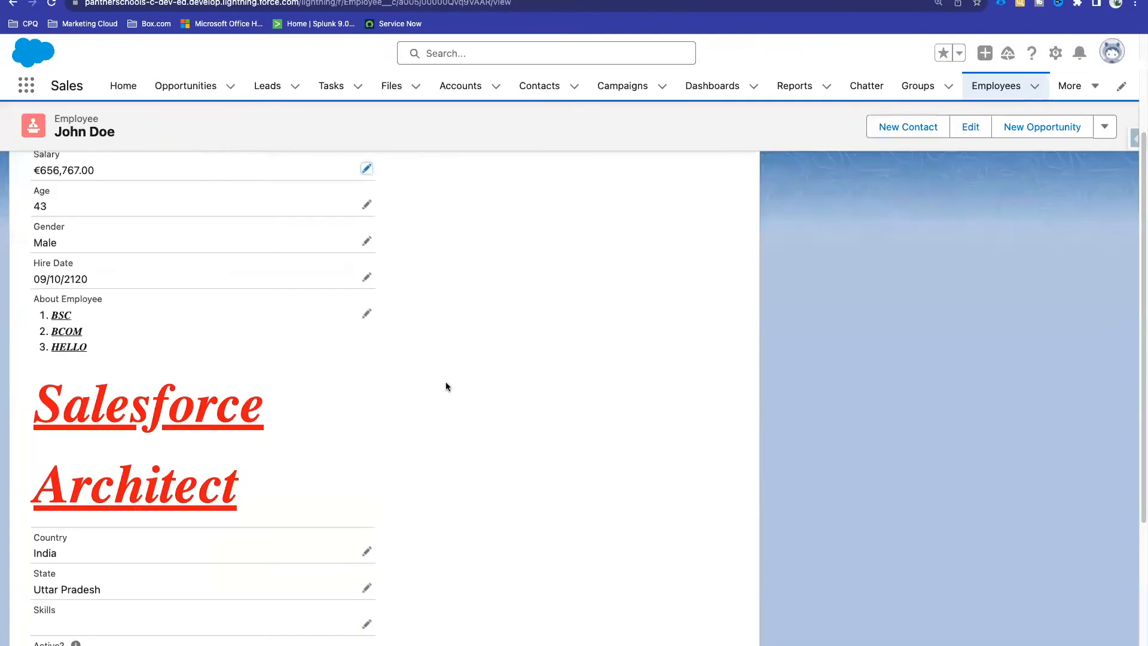
Step: Compare the Salary and Final Salary values, then reload the employee record
{"action": "scroll", "coordinate": [446, 381], "scroll_direction": "down", "scroll_amount": 5}
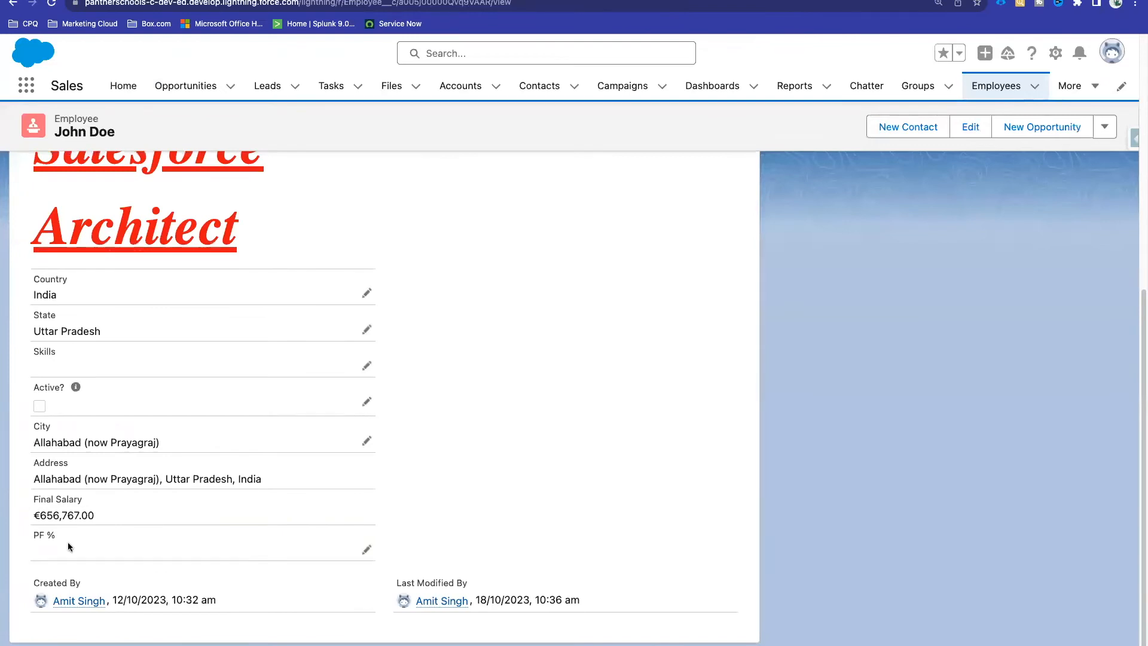
{"action": "left_click_drag", "start_coordinate": [91, 514], "coordinate": [34, 514]}
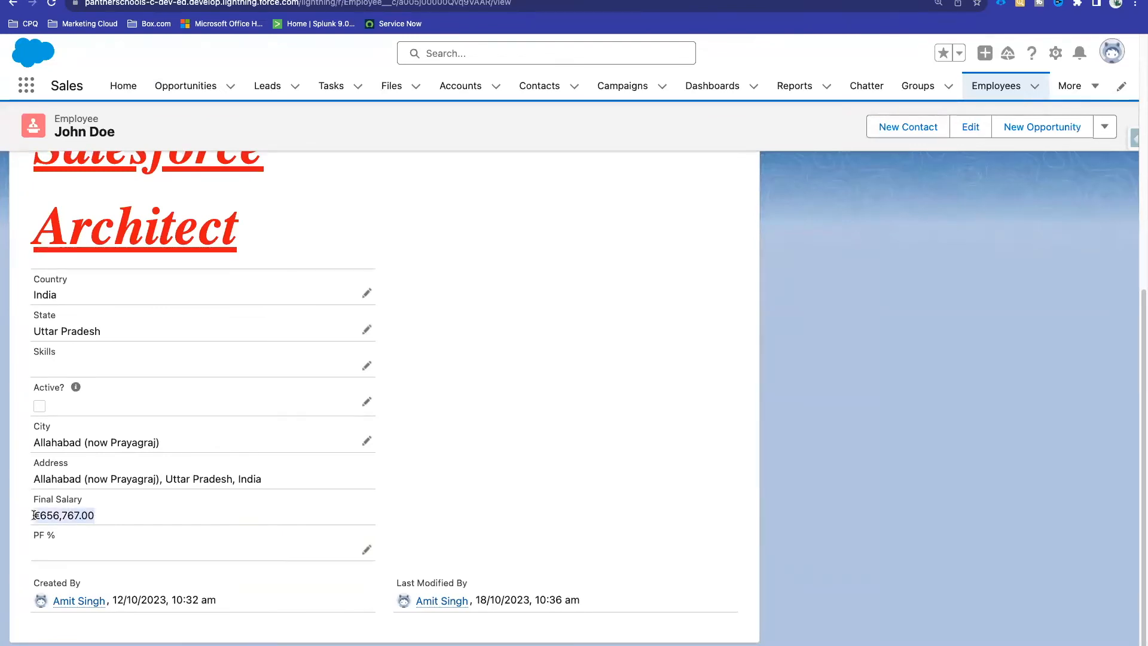
{"action": "scroll", "coordinate": [33, 513], "scroll_direction": "up", "scroll_amount": 7}
{"action": "left_click_drag", "start_coordinate": [94, 326], "coordinate": [40, 326]}
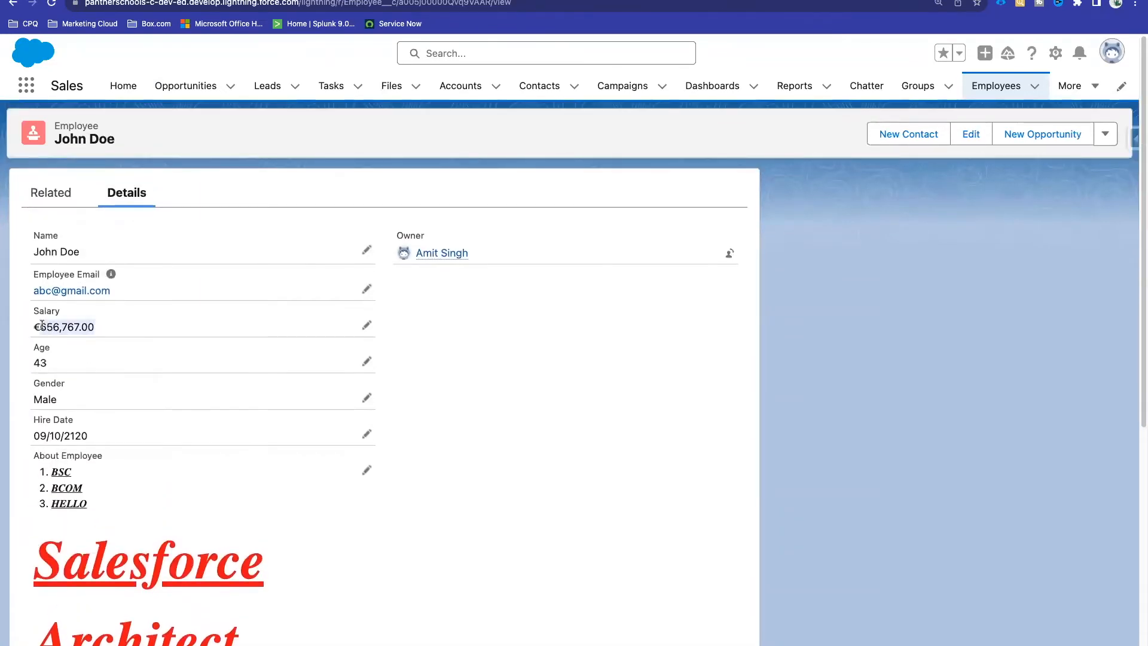
{"action": "scroll", "coordinate": [41, 325], "scroll_direction": "down", "scroll_amount": 7}
{"action": "left_click_drag", "start_coordinate": [103, 512], "coordinate": [47, 512]}
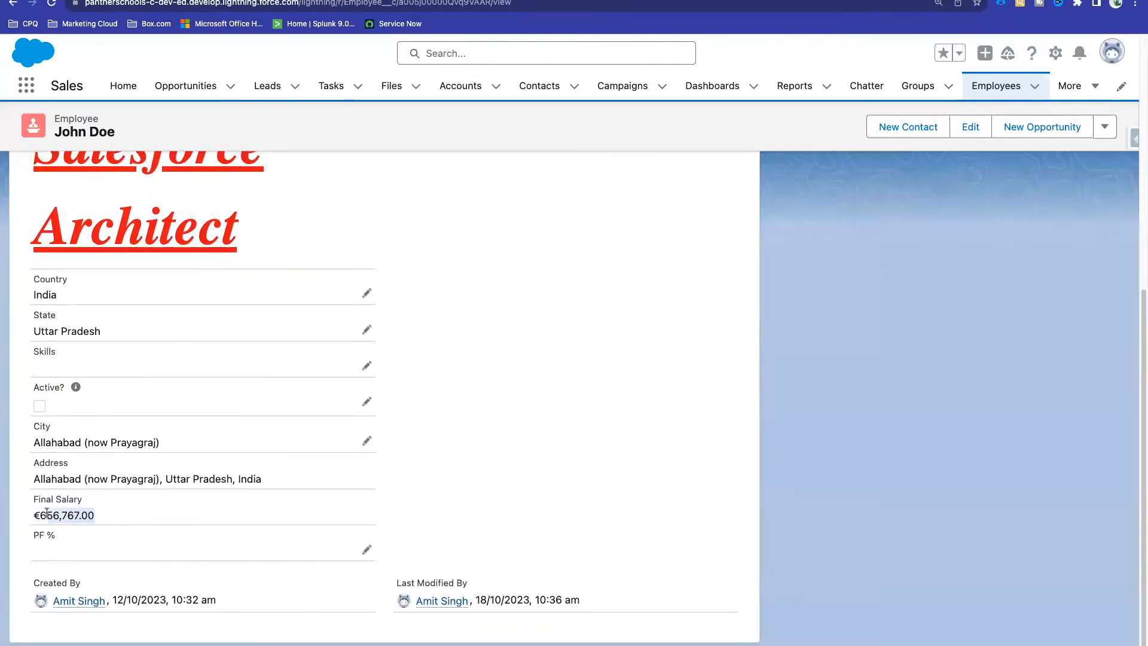
{"action": "left_click", "coordinate": [51, 3]}
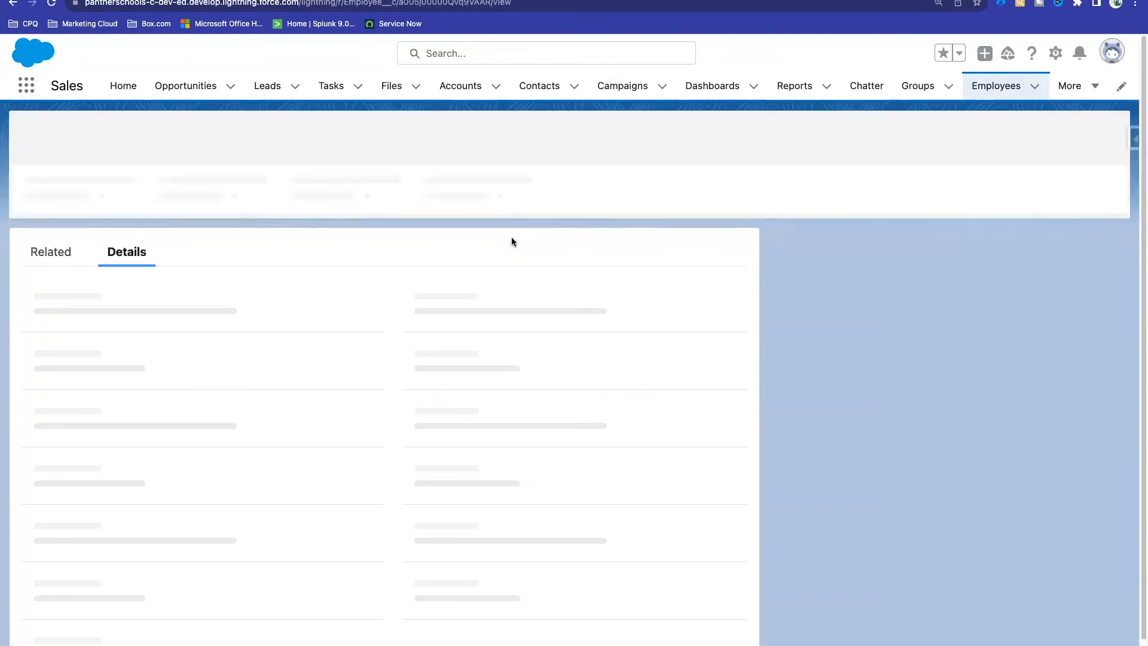
{"action": "scroll", "coordinate": [406, 390], "scroll_direction": "down", "scroll_amount": 7}
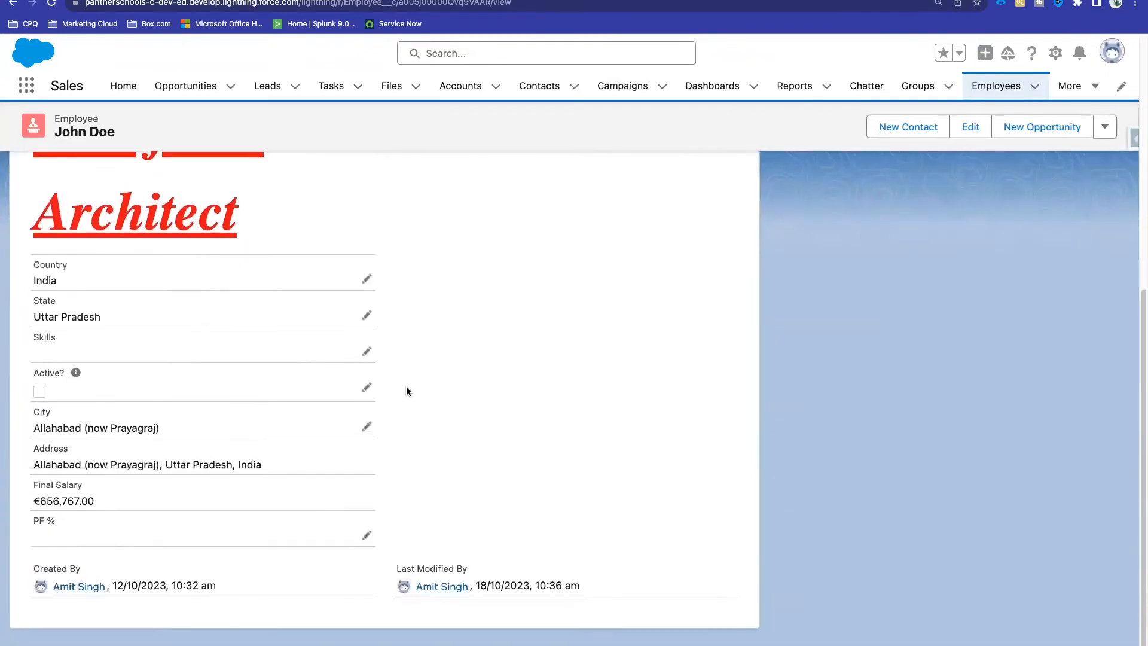
Step: Set PF % to 10 and save, then compare Final Salary against Salary
{"action": "left_click", "coordinate": [367, 549]}
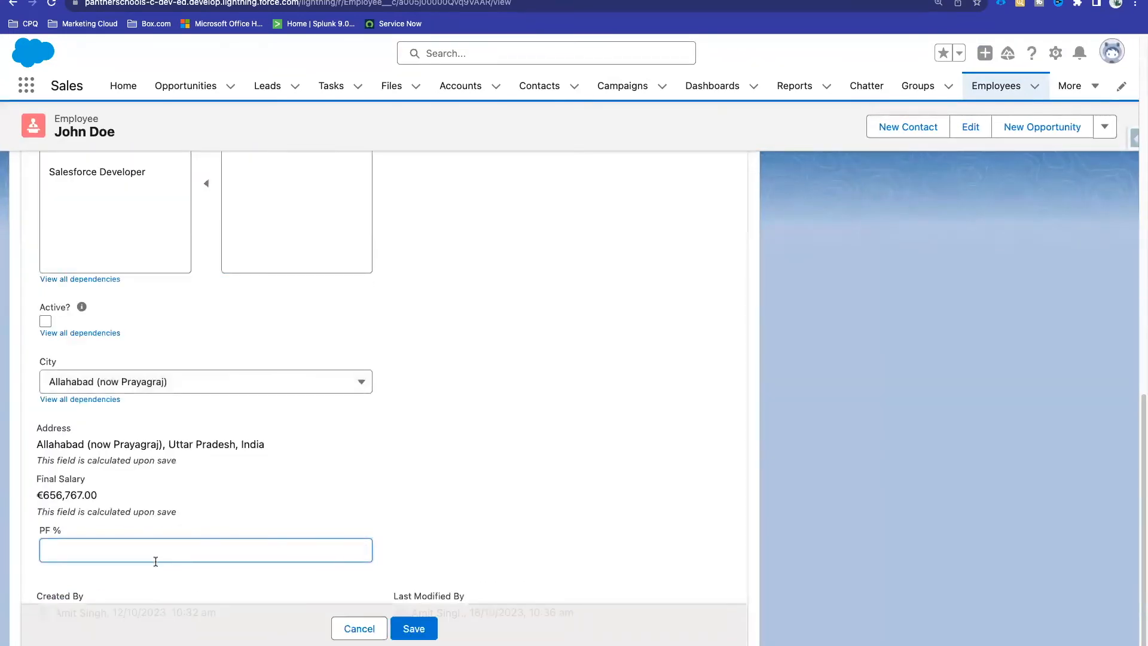
{"action": "type", "text": "10"}
{"action": "left_click", "coordinate": [428, 507]}
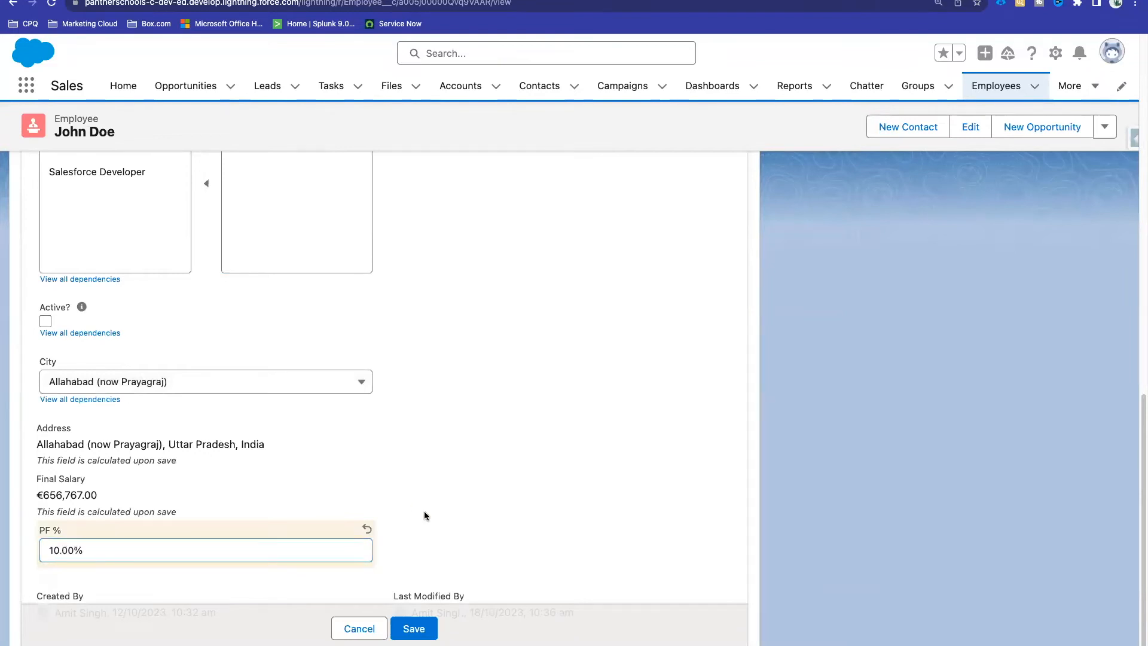
{"action": "left_click", "coordinate": [419, 626]}
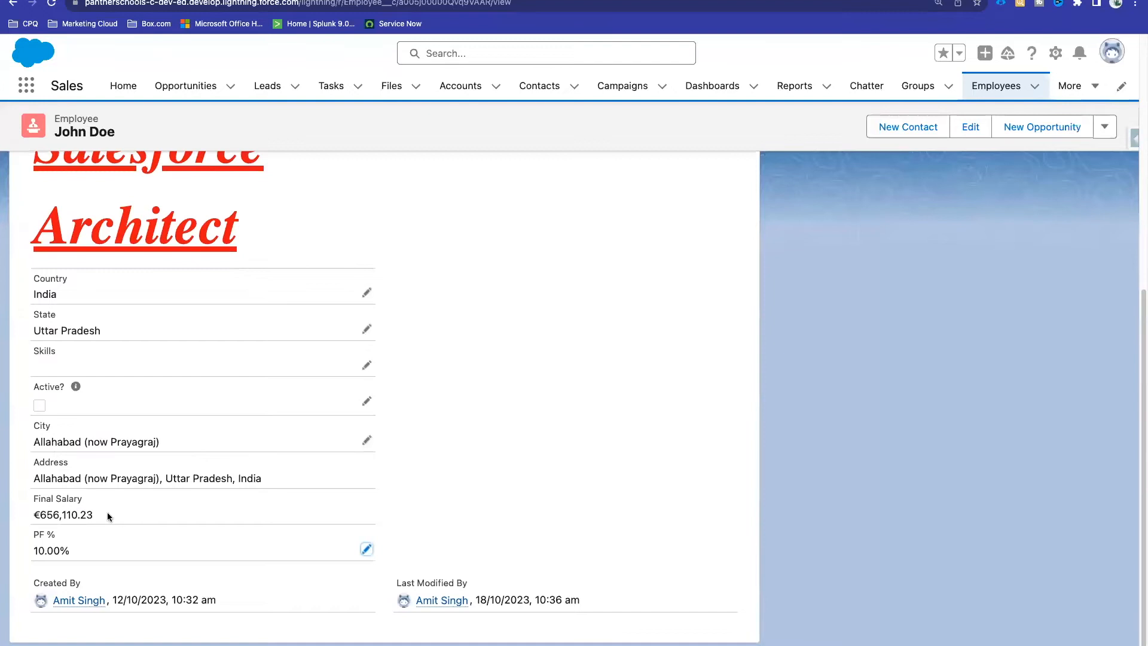
{"action": "left_click_drag", "start_coordinate": [93, 515], "coordinate": [41, 515]}
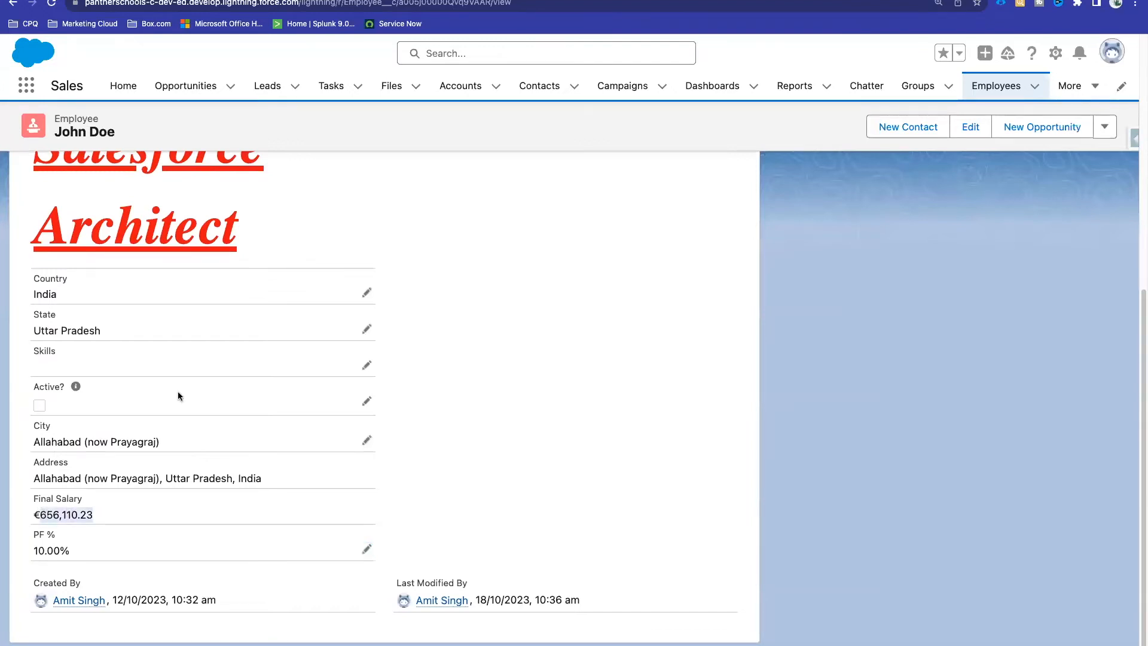
{"action": "scroll", "coordinate": [178, 395], "scroll_direction": "up", "scroll_amount": 10}
{"action": "left_click_drag", "start_coordinate": [99, 329], "coordinate": [43, 329]}
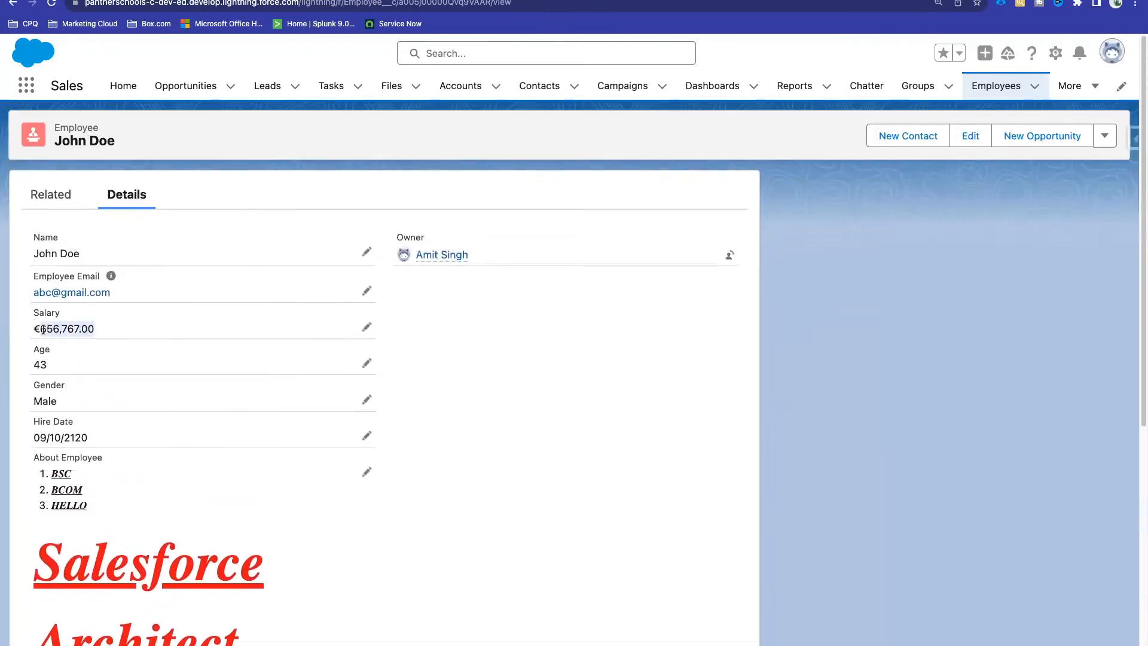
{"action": "scroll", "coordinate": [336, 335], "scroll_direction": "down", "scroll_amount": 7}
Step: Reload the record and confirm Final Salary now reads €656,110.23
{"action": "right_click", "coordinate": [480, 296]}
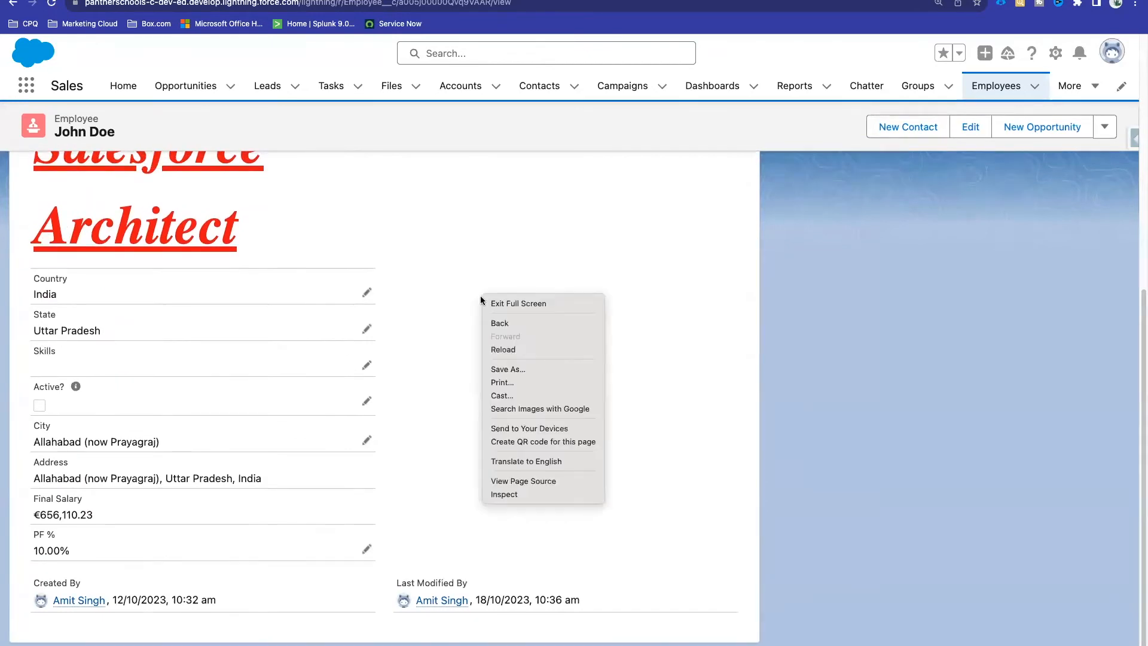
{"action": "left_click", "coordinate": [514, 349]}
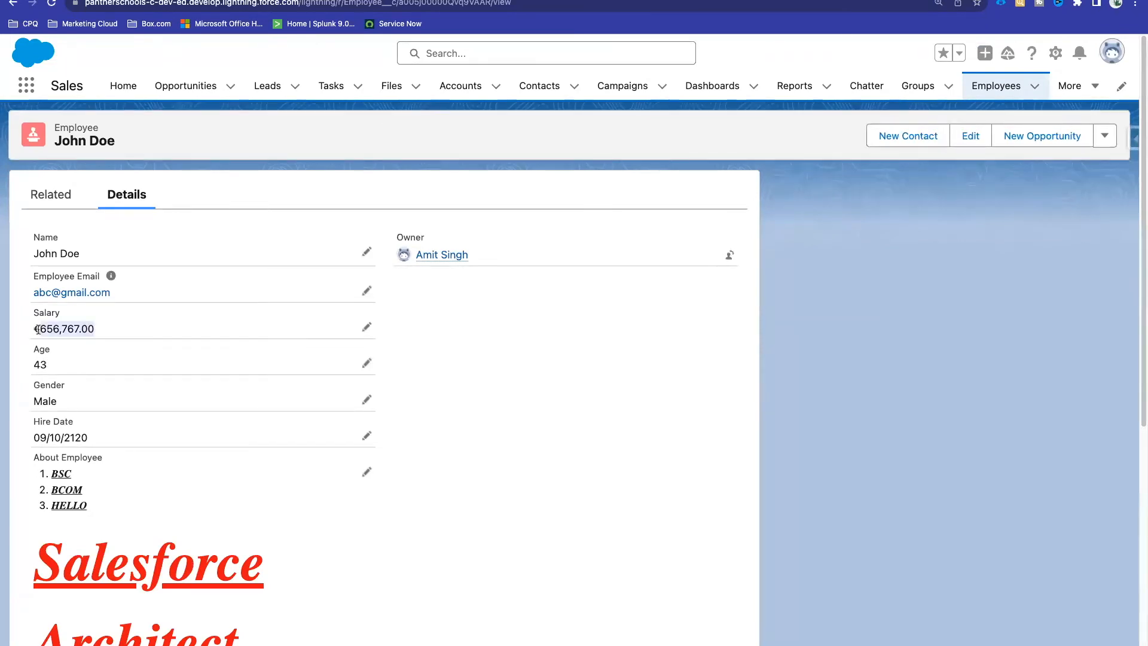
{"action": "scroll", "coordinate": [39, 329], "scroll_direction": "down", "scroll_amount": 7}
{"action": "scroll", "coordinate": [38, 330], "scroll_direction": "down", "scroll_amount": 1}
{"action": "left_click_drag", "start_coordinate": [99, 511], "coordinate": [41, 511]}
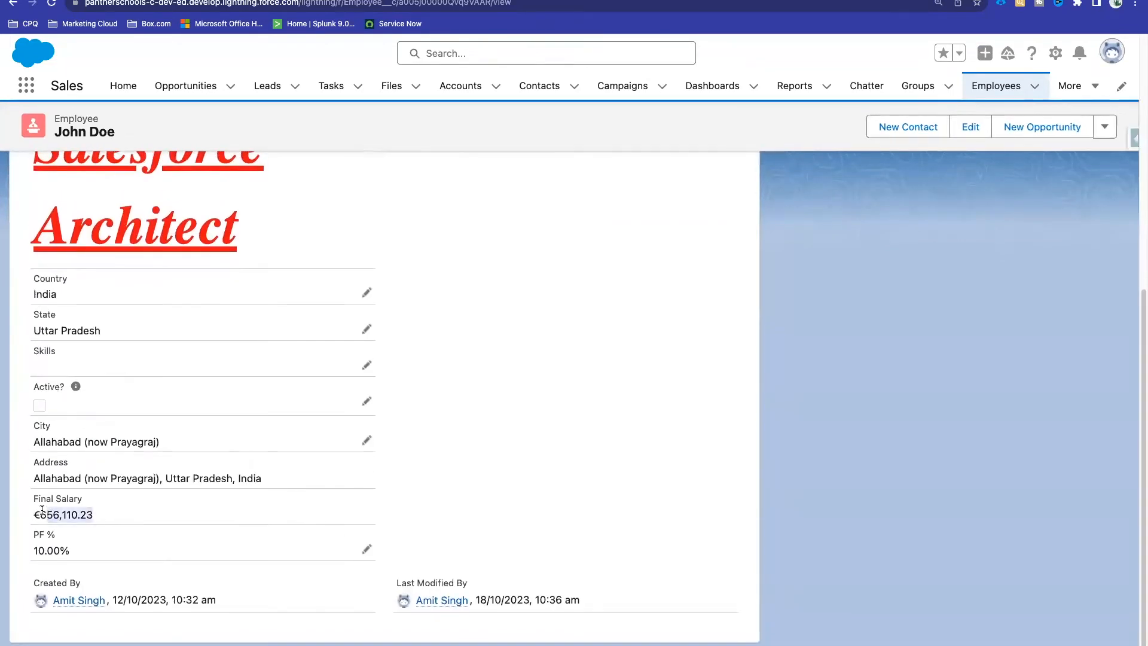
{"action": "scroll", "coordinate": [42, 509], "scroll_direction": "up", "scroll_amount": 1}
{"action": "scroll", "coordinate": [41, 509], "scroll_direction": "up", "scroll_amount": 7}
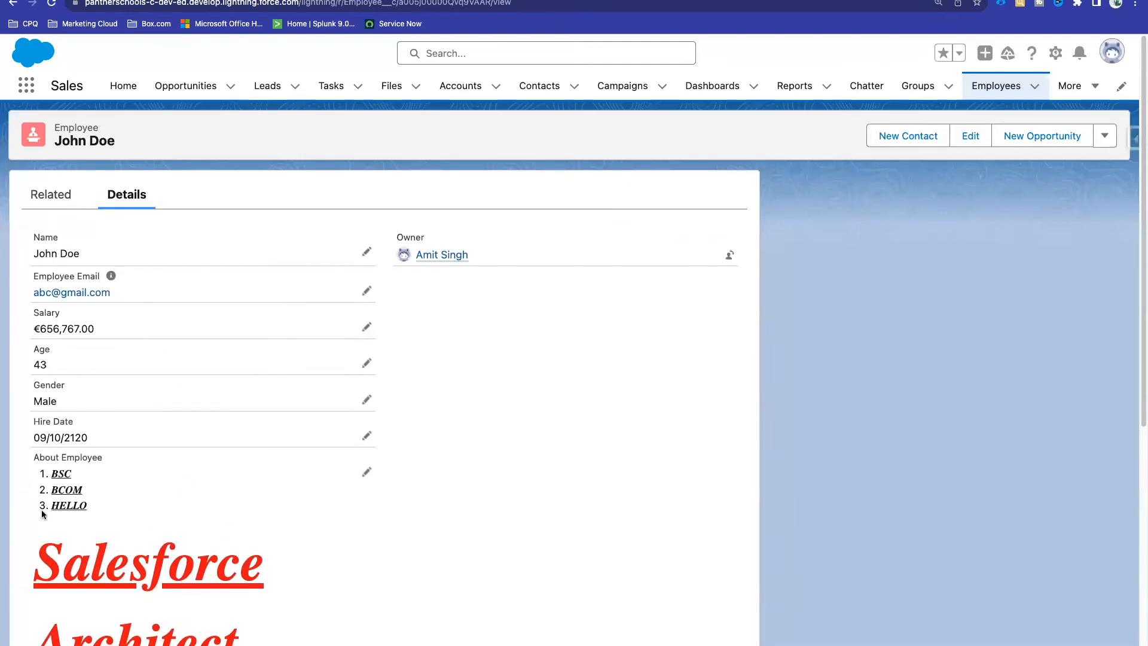
{"action": "scroll", "coordinate": [146, 349], "scroll_direction": "down", "scroll_amount": 7}
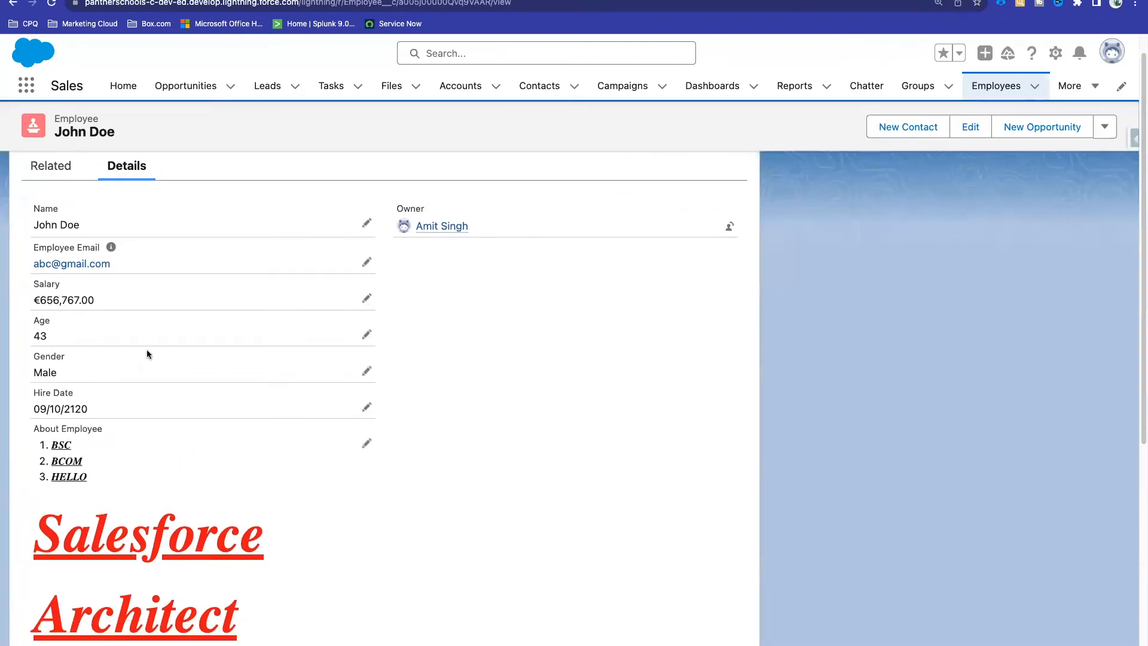
{"action": "left_click", "coordinate": [61, 515]}
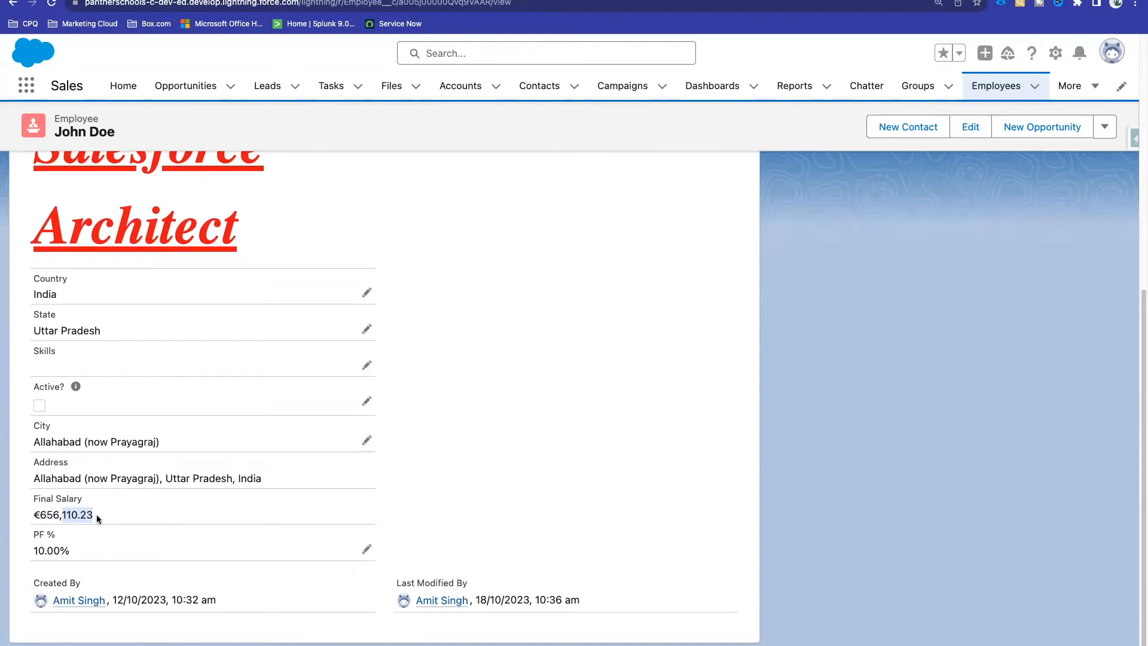
{"action": "left_click_drag", "start_coordinate": [107, 512], "coordinate": [31, 518]}
{"action": "left_click", "coordinate": [81, 514]}
{"action": "mouse_move", "coordinate": [40, 516]}
{"action": "left_mouse_down"}
{"action": "mouse_move", "coordinate": [76, 516]}
{"action": "mouse_move", "coordinate": [57, 522]}
{"action": "left_mouse_up"}
{"action": "left_click", "coordinate": [80, 520]}
{"action": "scroll", "coordinate": [333, 317], "scroll_direction": "up", "scroll_amount": 7}
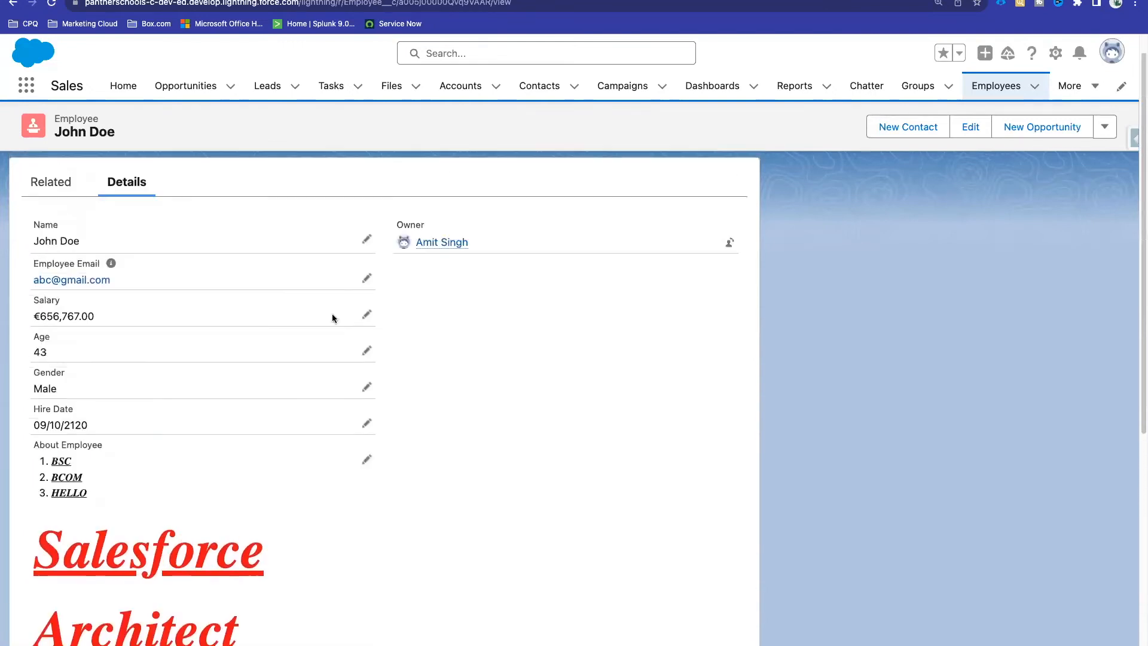
Step: Delete '/100' and the extra space so the formula reads Salary__c - (Salary__c * PF__c)
{"action": "left_click", "coordinate": [335, 1]}
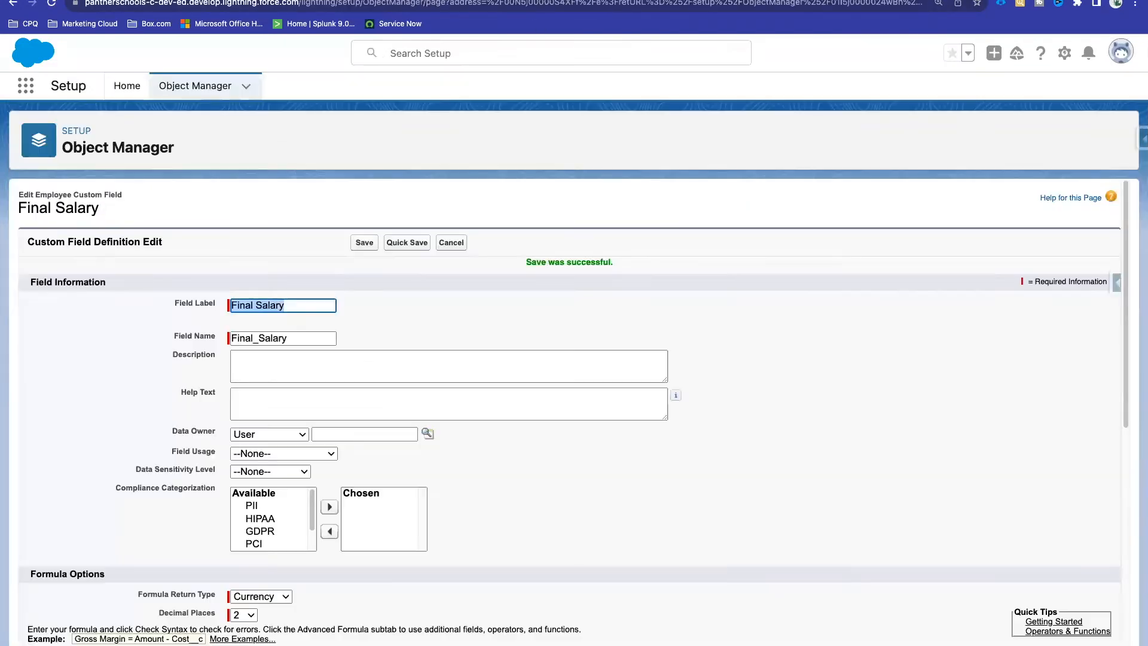
{"action": "scroll", "coordinate": [413, 380], "scroll_direction": "down", "scroll_amount": 8}
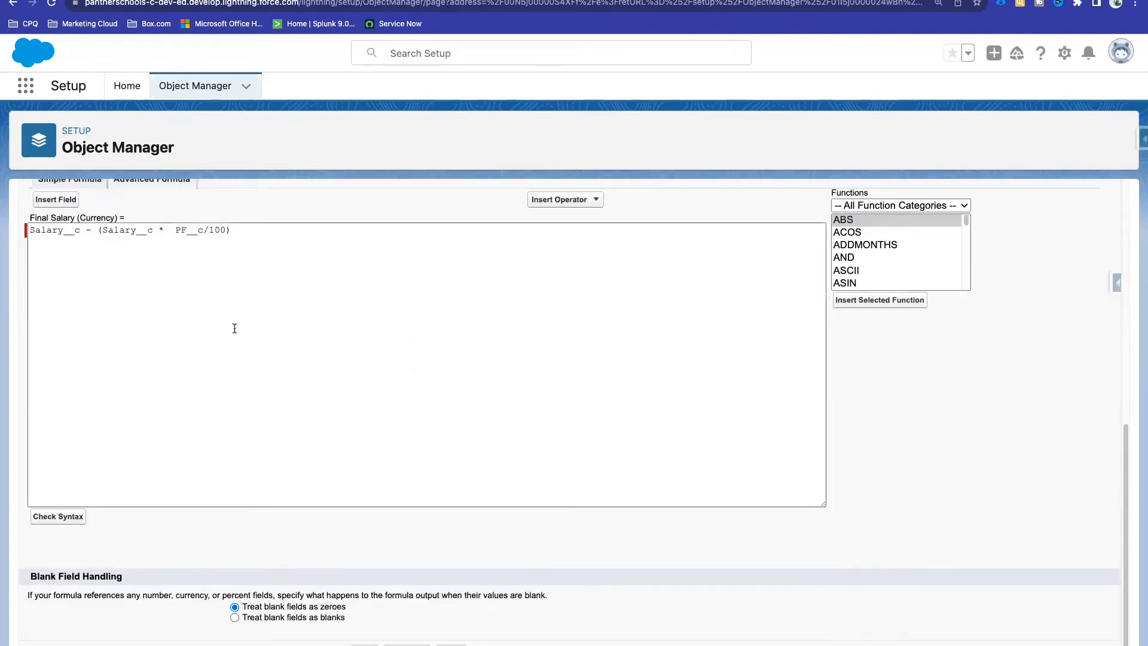
{"action": "double_click", "coordinate": [187, 230]}
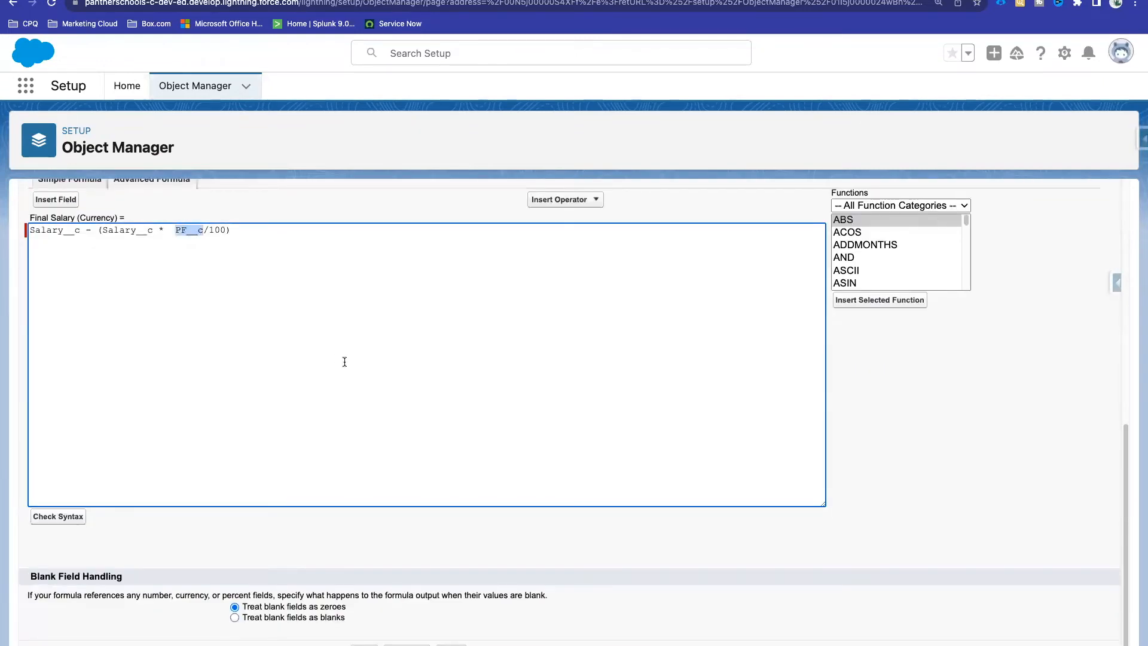
{"action": "scroll", "coordinate": [344, 362], "scroll_direction": "up", "scroll_amount": 3}
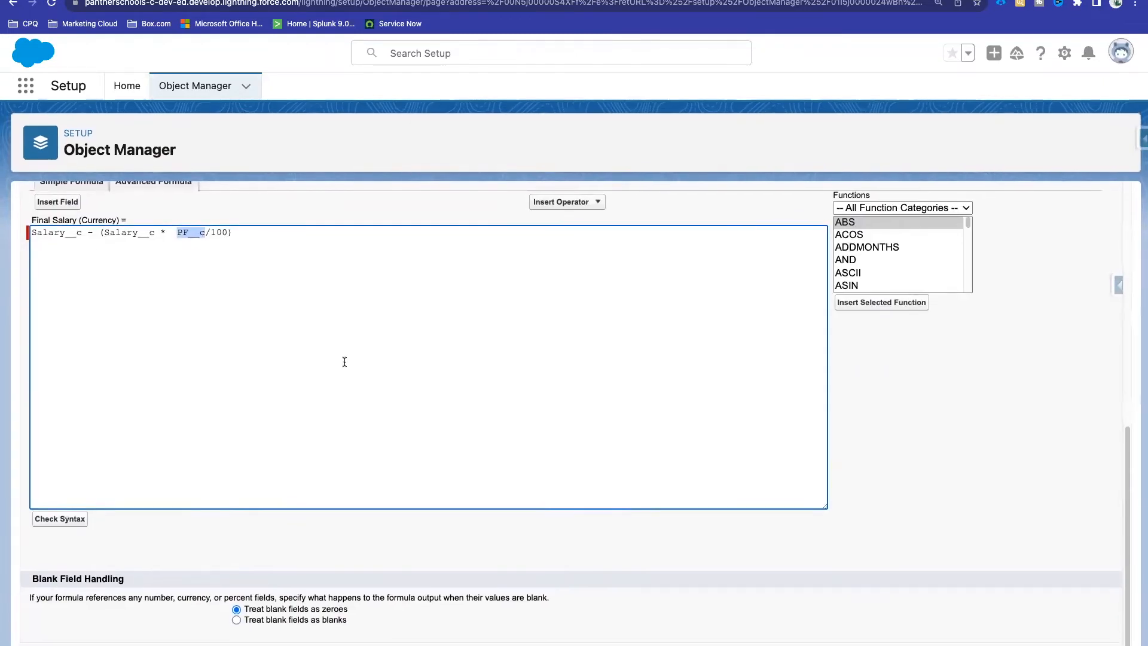
{"action": "scroll", "coordinate": [344, 362], "scroll_direction": "up", "scroll_amount": 1}
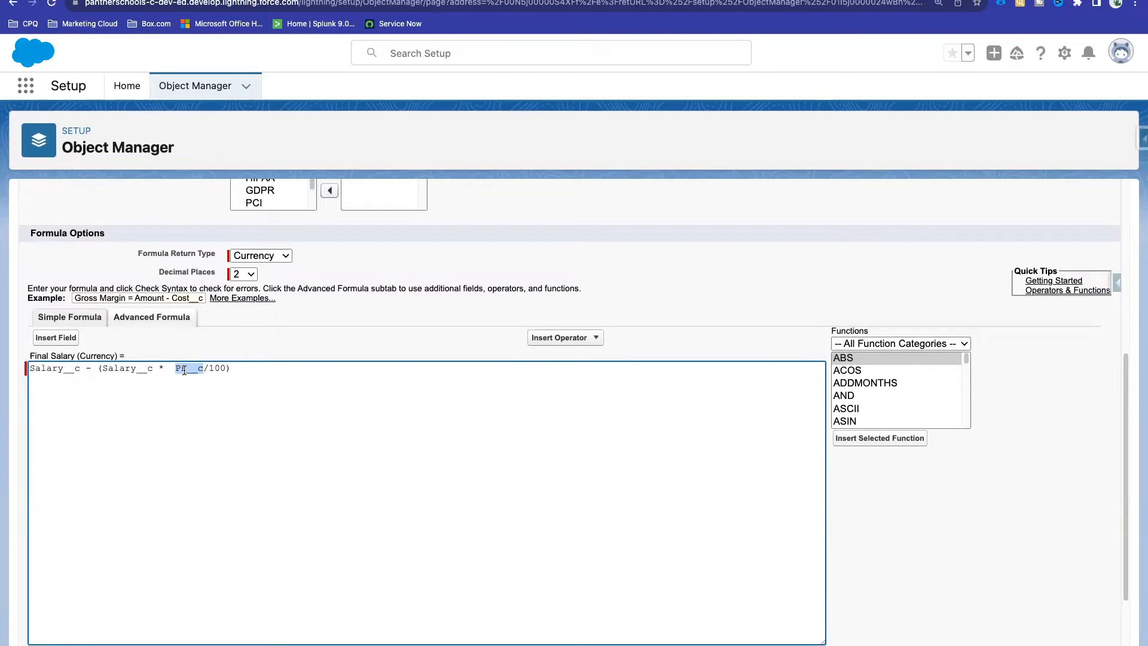
{"action": "double_click", "coordinate": [217, 369]}
{"action": "key", "text": "BackSpace"}
{"action": "key", "text": "BackSpace"}
{"action": "left_click", "coordinate": [175, 368]}
{"action": "key", "text": "BackSpace"}
{"action": "left_click", "coordinate": [331, 3]}
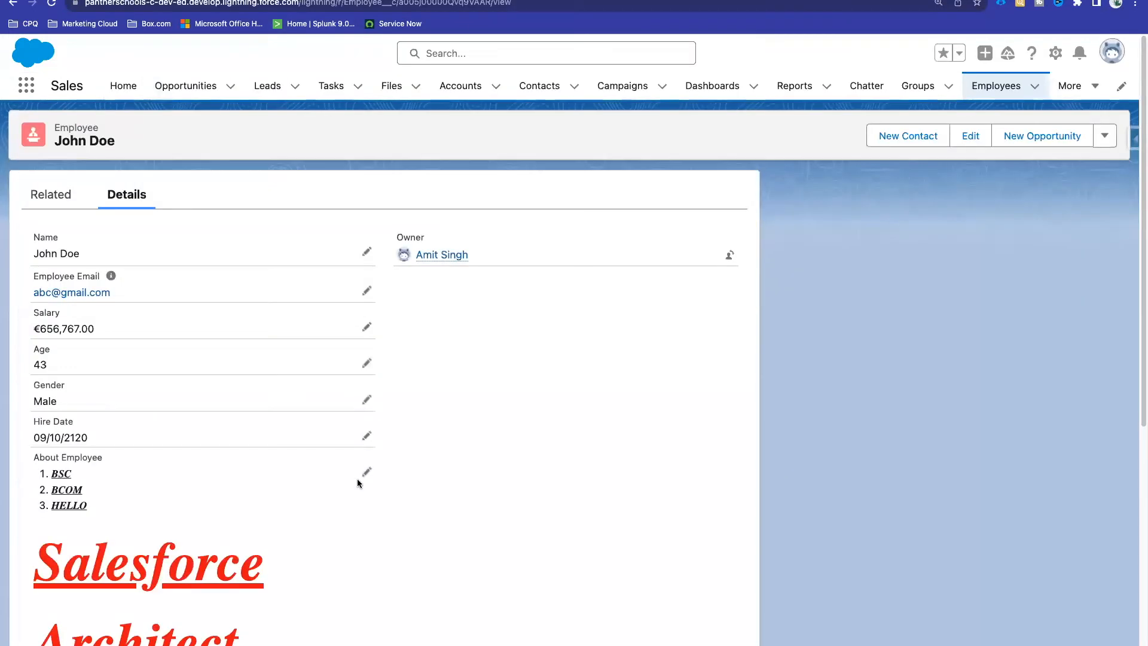
Step: Inline-edit the record to inspect the raw PF % value, then cancel without changes
{"action": "left_click", "coordinate": [366, 472]}
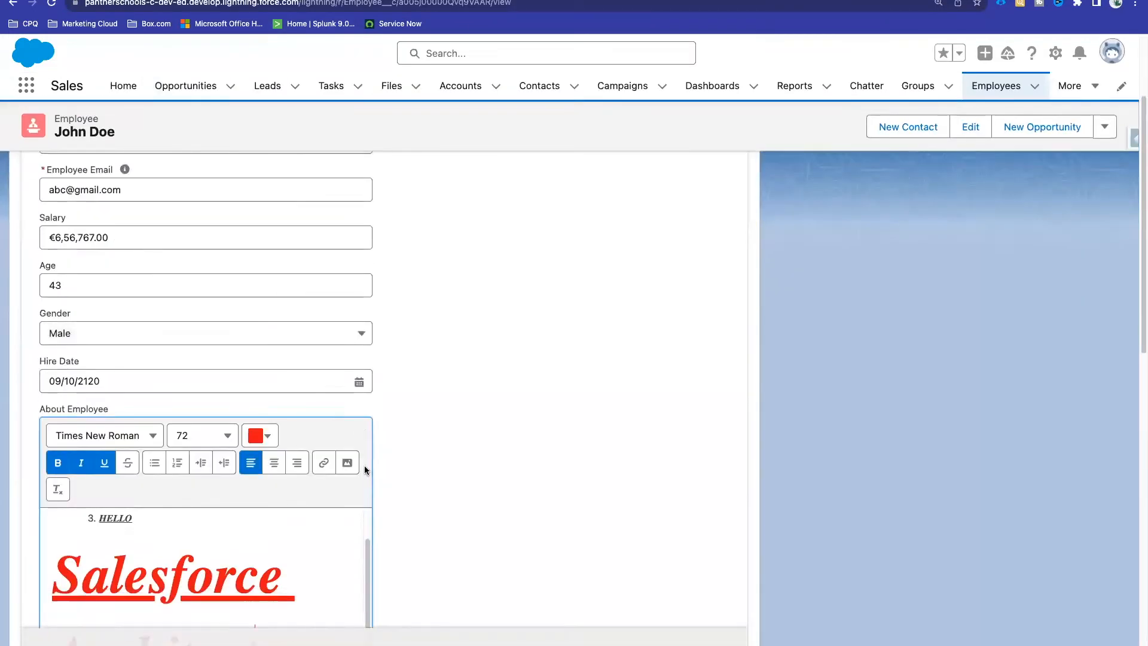
{"action": "scroll", "coordinate": [155, 521], "scroll_direction": "down", "scroll_amount": 10}
{"action": "left_click", "coordinate": [93, 494]}
{"action": "left_click", "coordinate": [97, 477]}
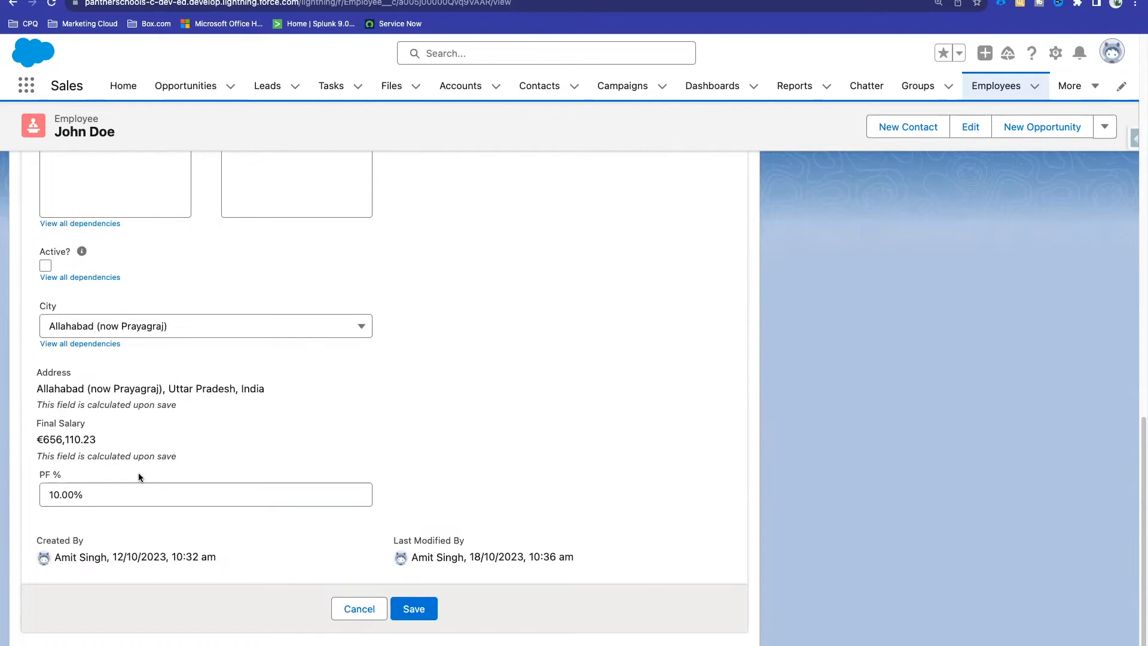
{"action": "left_click", "coordinate": [344, 610]}
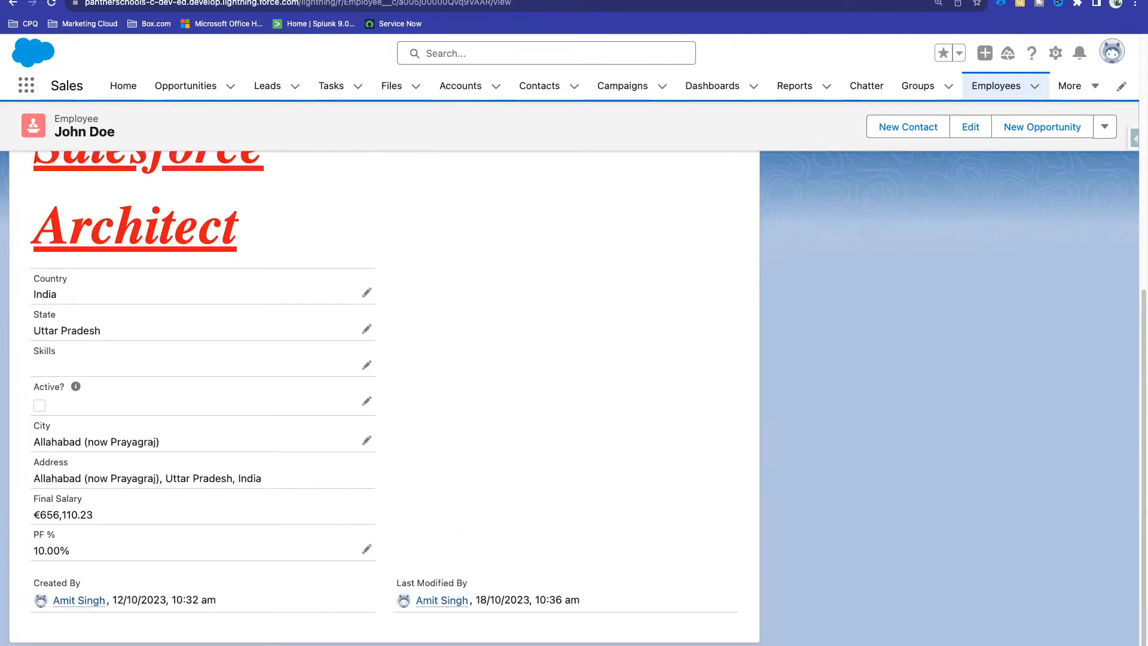
{"action": "left_click", "coordinate": [482, 0]}
{"action": "left_click_drag", "start_coordinate": [170, 368], "coordinate": [196, 370]}
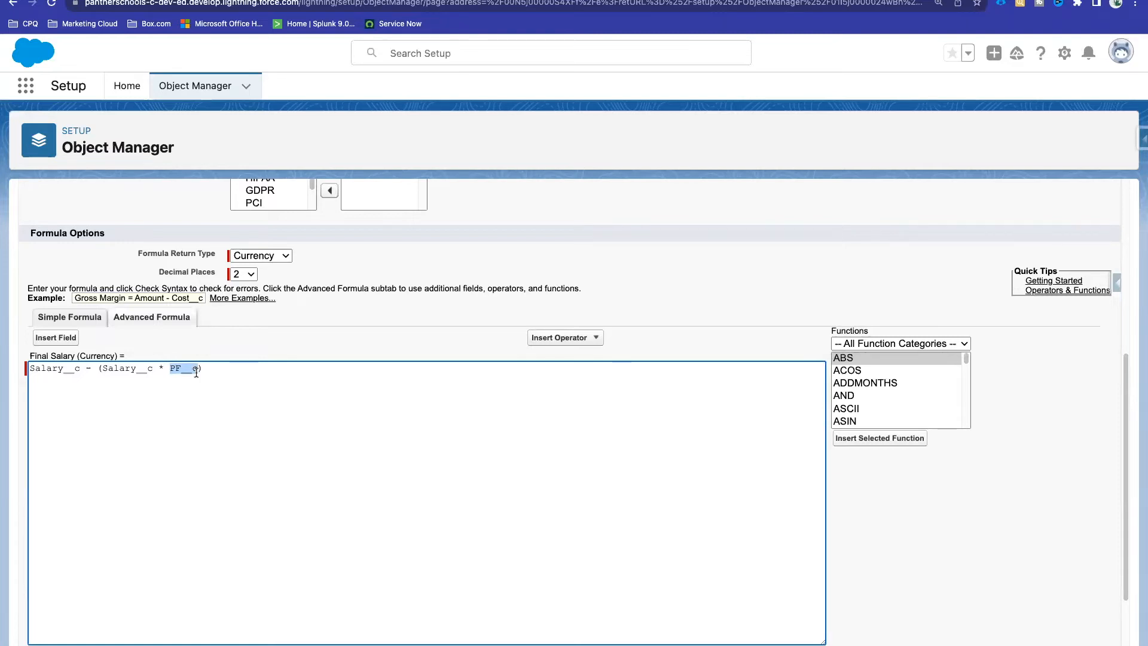
Step: Try appending '// 0.1' to the Final Salary formula, then delete it again
{"action": "left_click", "coordinate": [197, 372]}
{"action": "left_click_drag", "start_coordinate": [198, 371], "coordinate": [171, 371]}
{"action": "left_click", "coordinate": [220, 370]}
{"action": "type", "text": "//"}
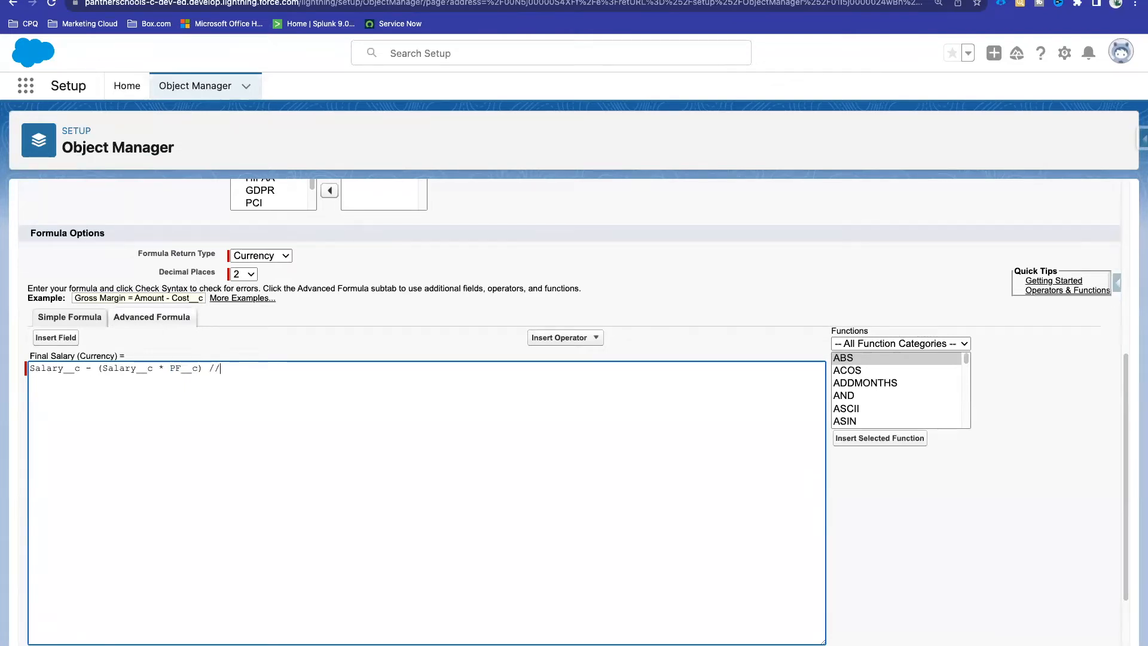
{"action": "type", "text": " 0.1"}
{"action": "mouse_move", "coordinate": [226, 369]}
{"action": "left_mouse_down"}
{"action": "mouse_move", "coordinate": [243, 370]}
{"action": "mouse_move", "coordinate": [212, 370]}
{"action": "left_mouse_up"}
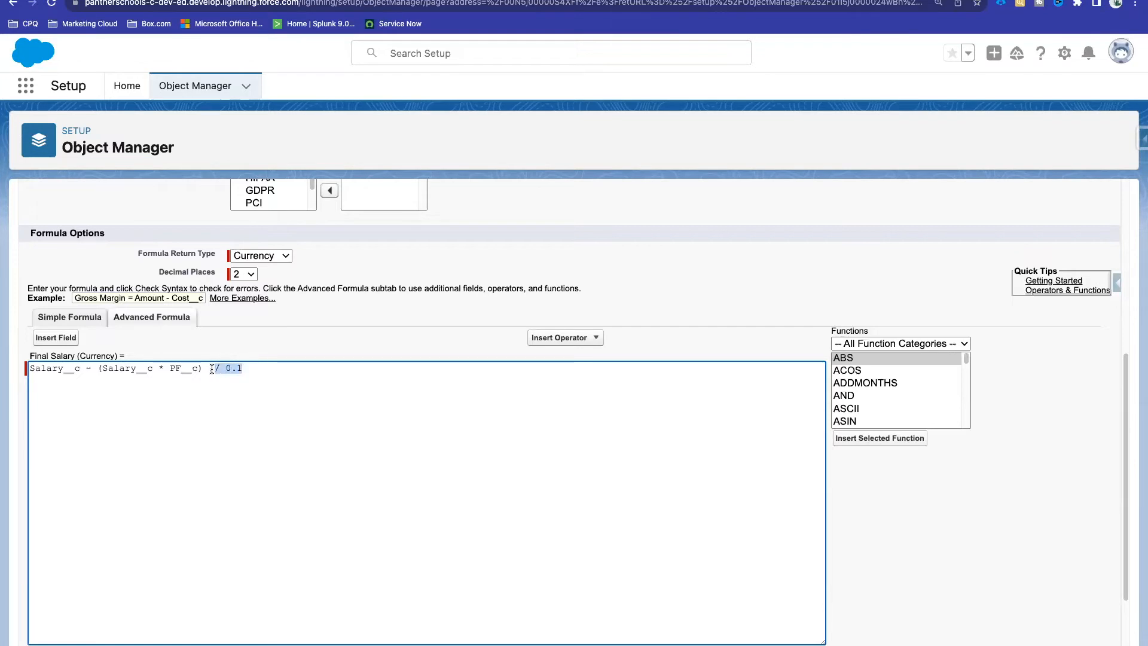
{"action": "double_click", "coordinate": [128, 368]}
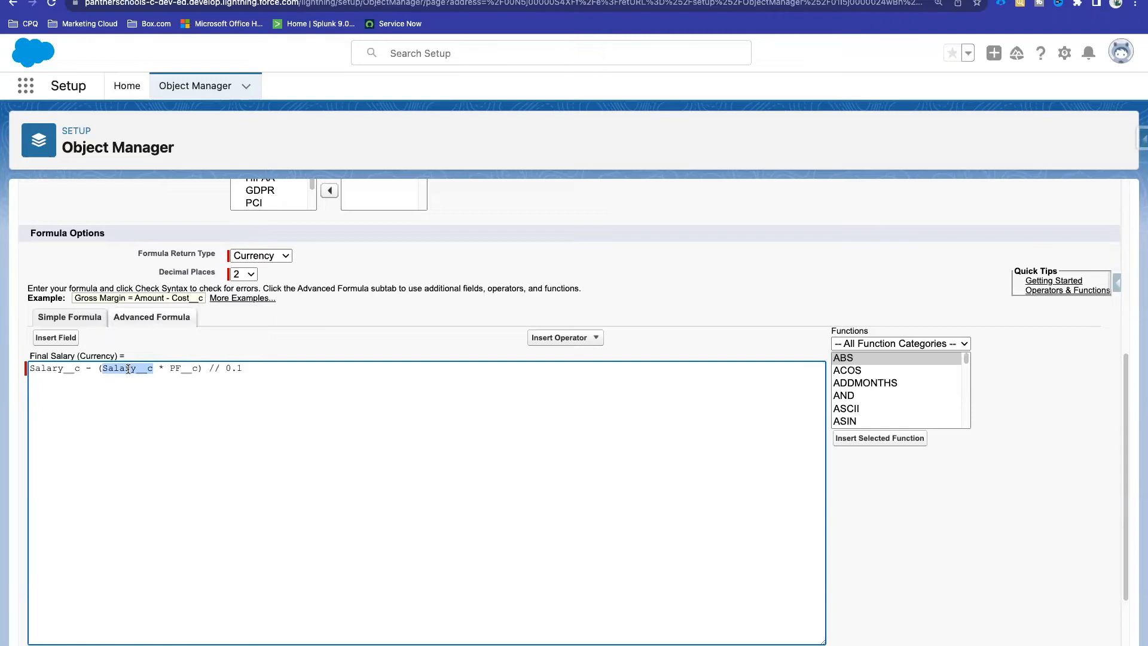
{"action": "left_click_drag", "start_coordinate": [206, 369], "coordinate": [290, 369]}
{"action": "key", "text": "BackSpace"}
Step: Check the formula syntax and save the Final Salary field
{"action": "scroll", "coordinate": [177, 482], "scroll_direction": "down", "scroll_amount": 2}
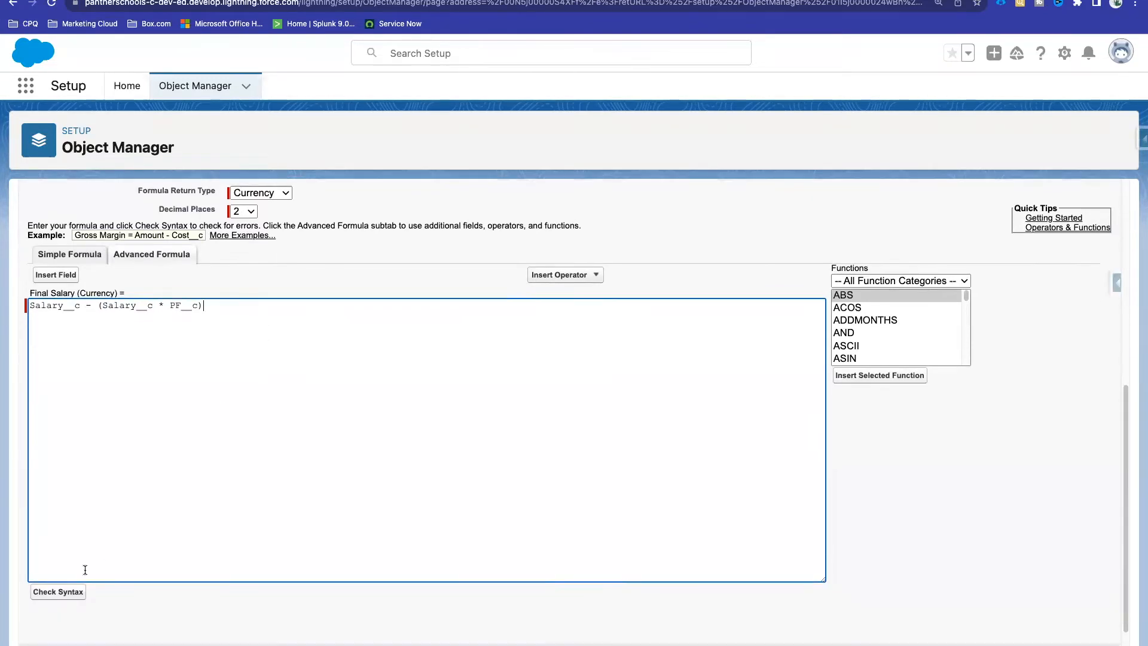
{"action": "left_click", "coordinate": [70, 591]}
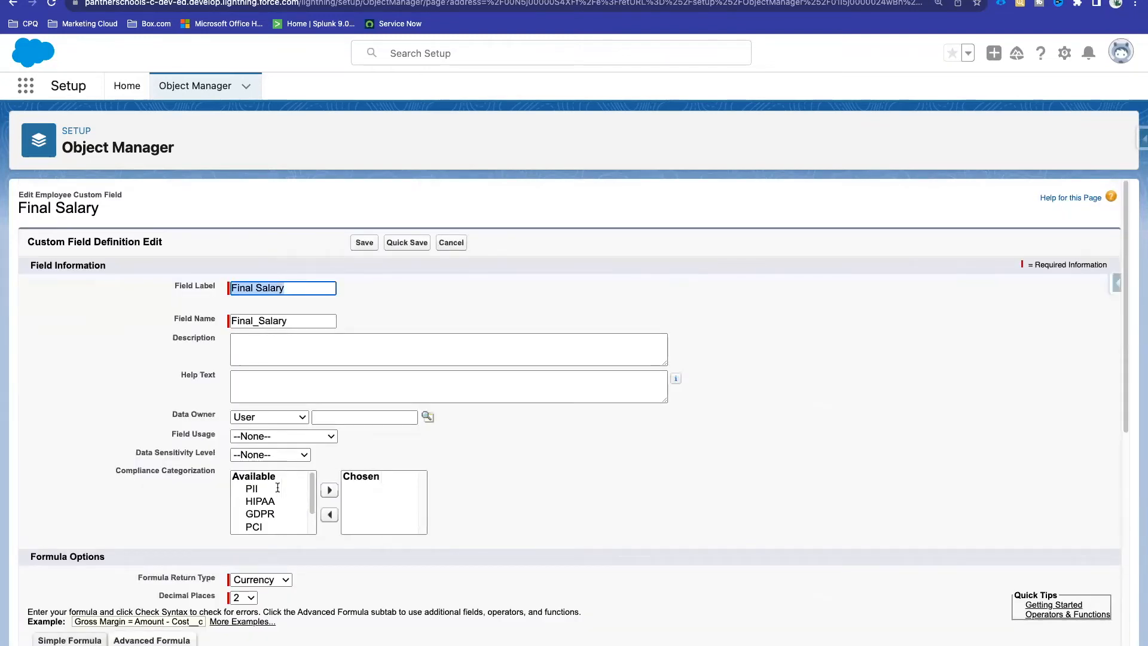
{"action": "scroll", "coordinate": [277, 487], "scroll_direction": "down", "scroll_amount": 2}
{"action": "scroll", "coordinate": [278, 488], "scroll_direction": "down", "scroll_amount": 10}
{"action": "scroll", "coordinate": [278, 487], "scroll_direction": "up", "scroll_amount": 10}
{"action": "left_click", "coordinate": [359, 247]}
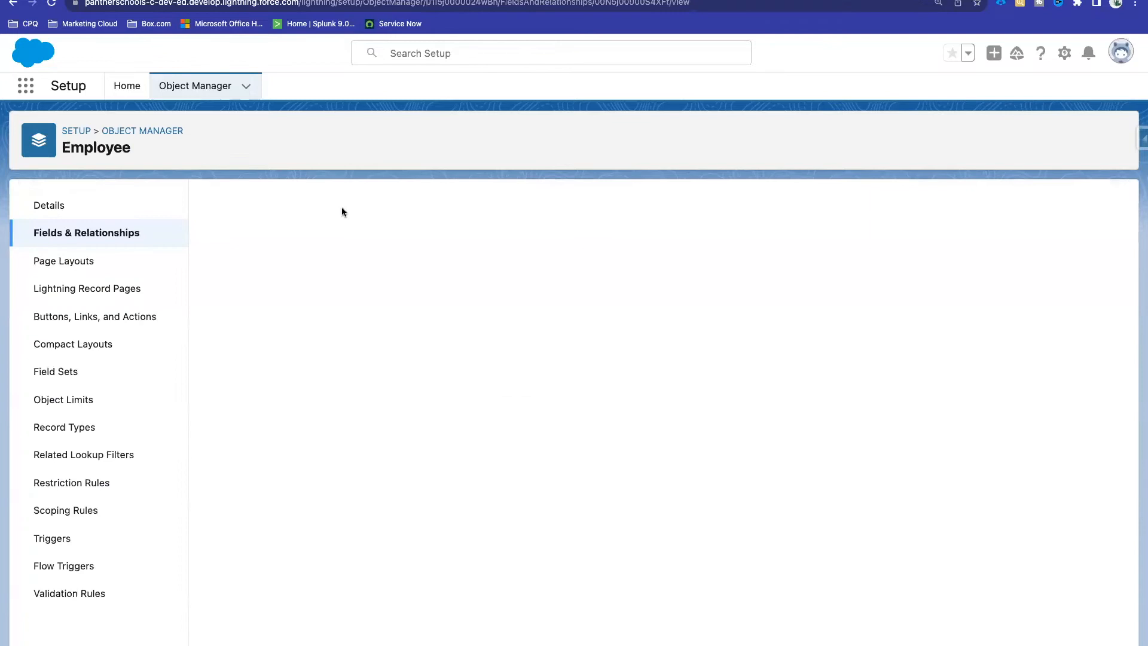
Step: Reload the employee record and check Final Salary now shows €591,090.30
{"action": "left_click", "coordinate": [326, 1]}
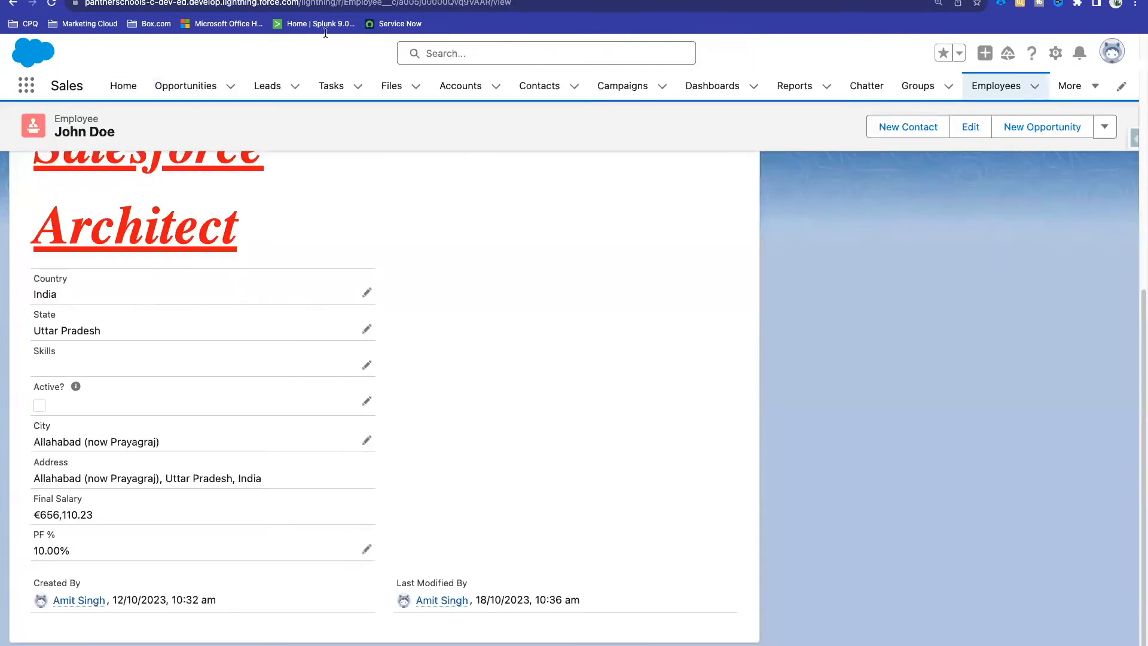
{"action": "left_click", "coordinate": [52, 3]}
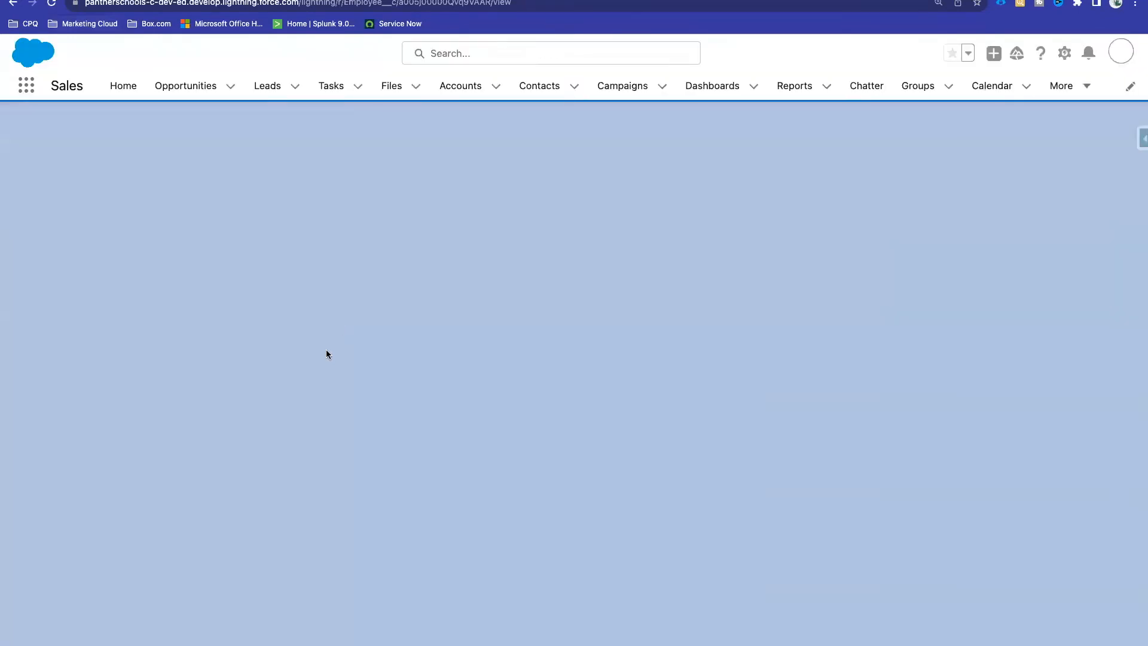
{"action": "scroll", "coordinate": [325, 349], "scroll_direction": "down", "scroll_amount": 7}
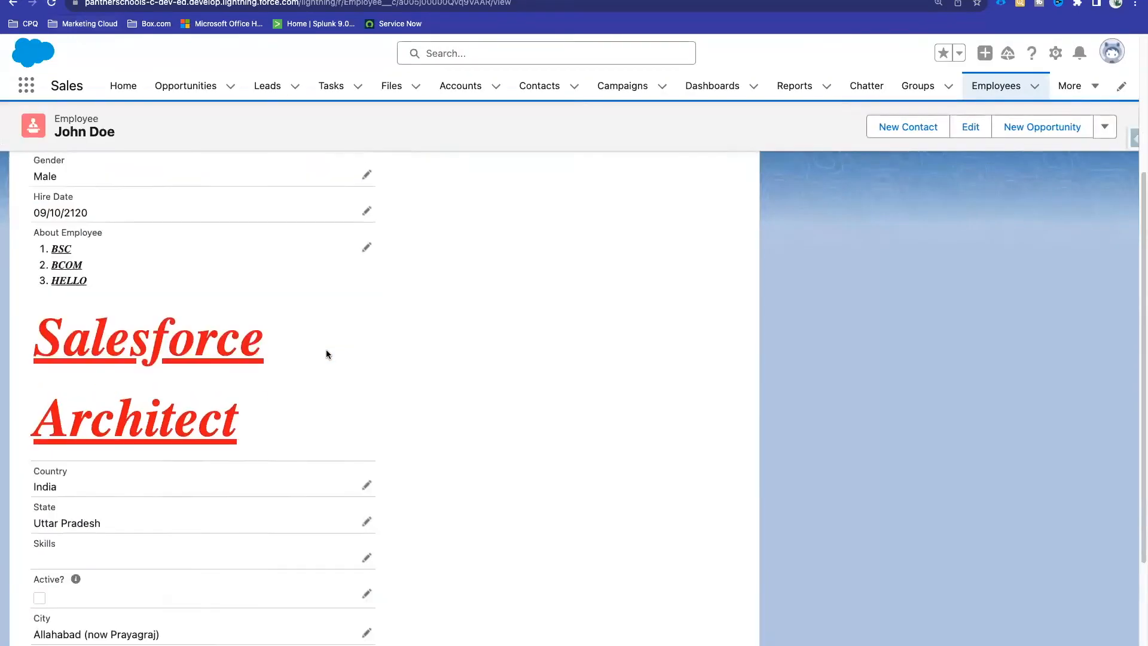
{"action": "left_click_drag", "start_coordinate": [101, 513], "coordinate": [40, 514]}
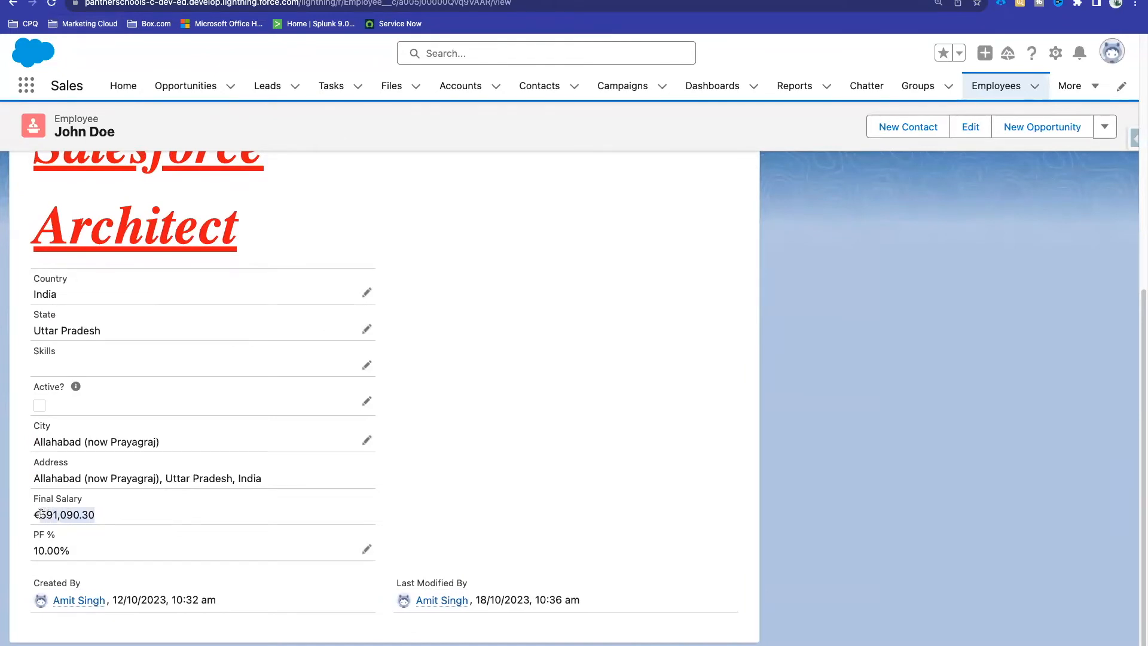
{"action": "left_click", "coordinate": [57, 514]}
Step: Open inline editing and select the Salary value 656767
{"action": "scroll", "coordinate": [68, 401], "scroll_direction": "up", "scroll_amount": 5}
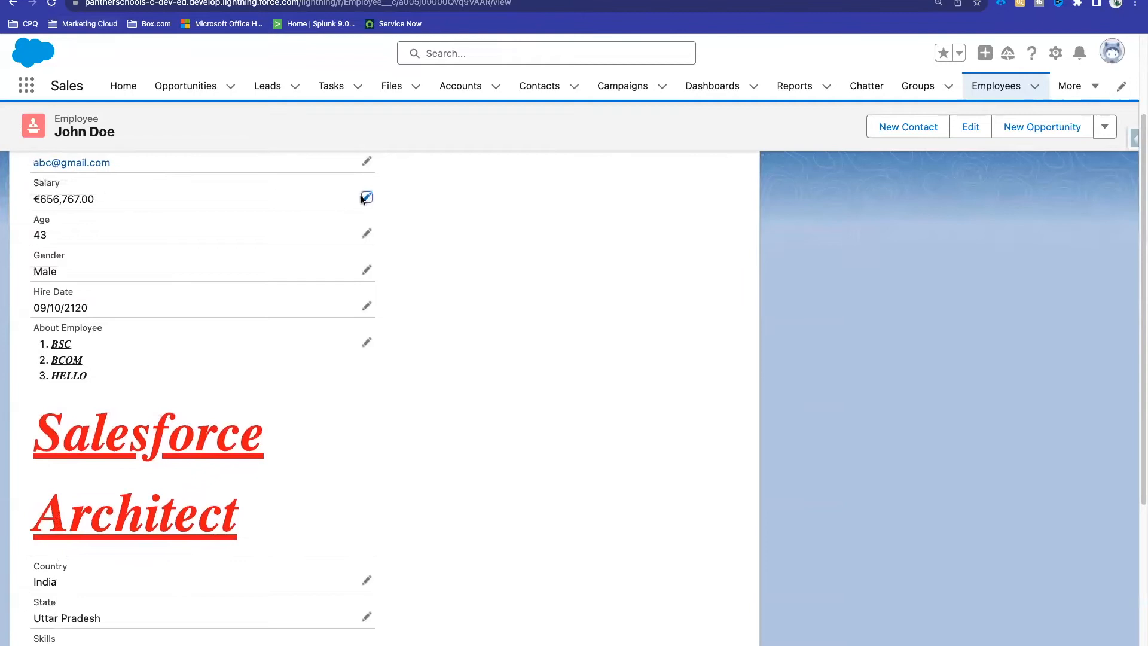
{"action": "left_click", "coordinate": [366, 197]}
{"action": "left_click_drag", "start_coordinate": [90, 212], "coordinate": [28, 216]}
{"action": "key", "text": "super+c"}
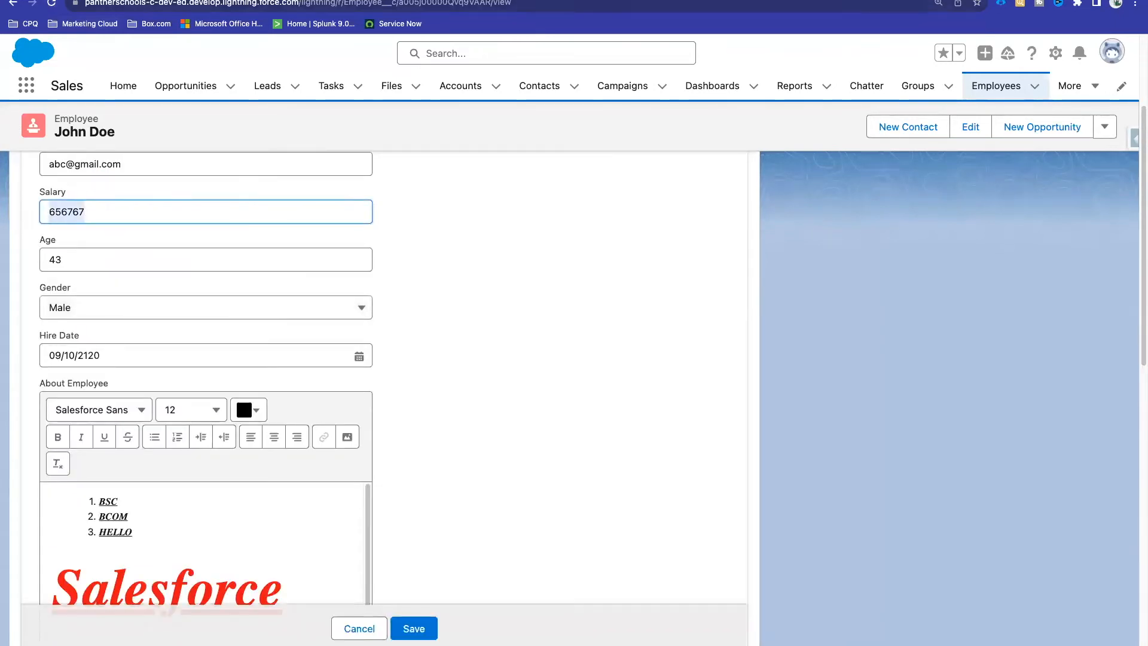
Step: Calculate 10% of 656767 (65676.7) in a new tab's address bar and subtract it from 656767
{"action": "key", "text": "super+t"}
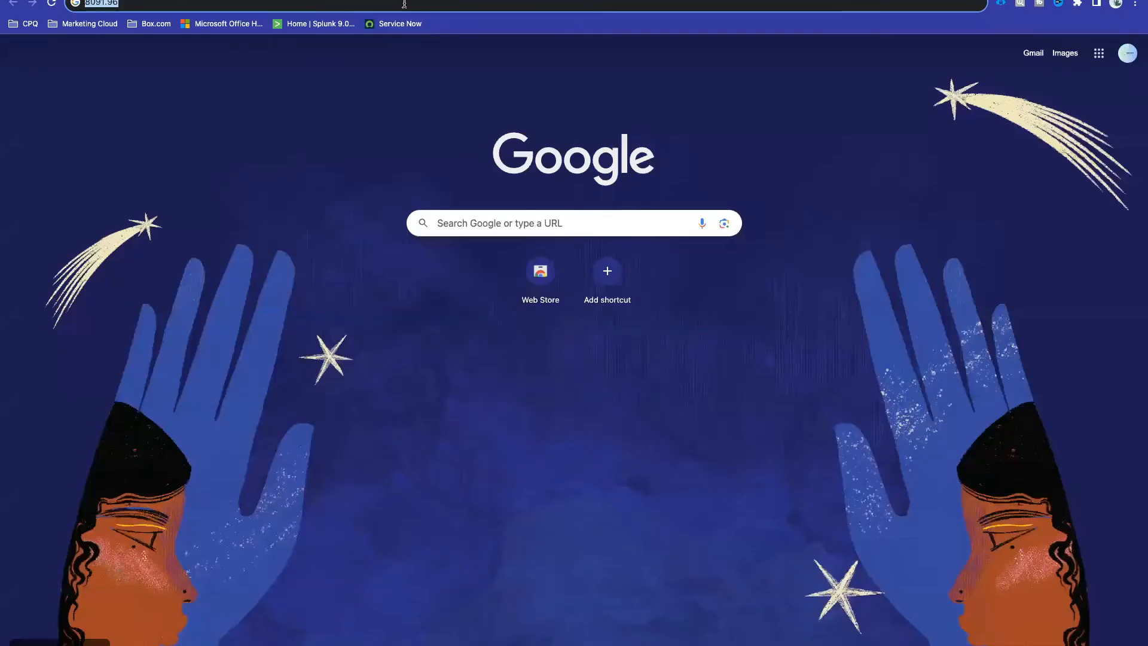
{"action": "key", "text": "super+v"}
{"action": "type", "text": "*10"}
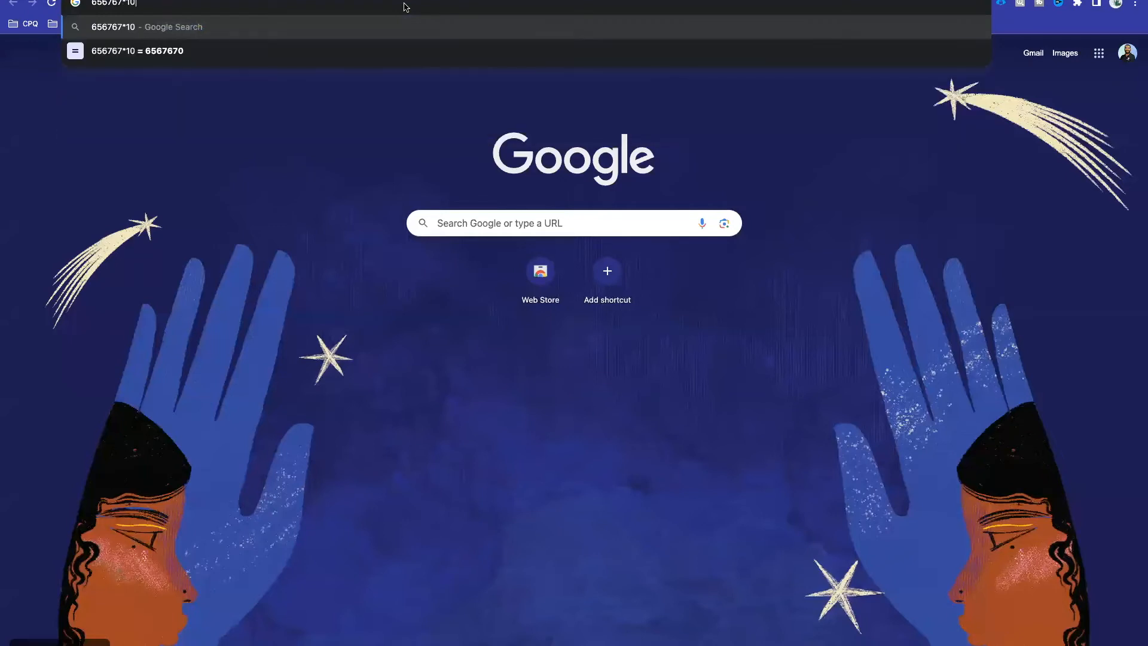
{"action": "key", "text": "Down"}
{"action": "type", "text": "/100"}
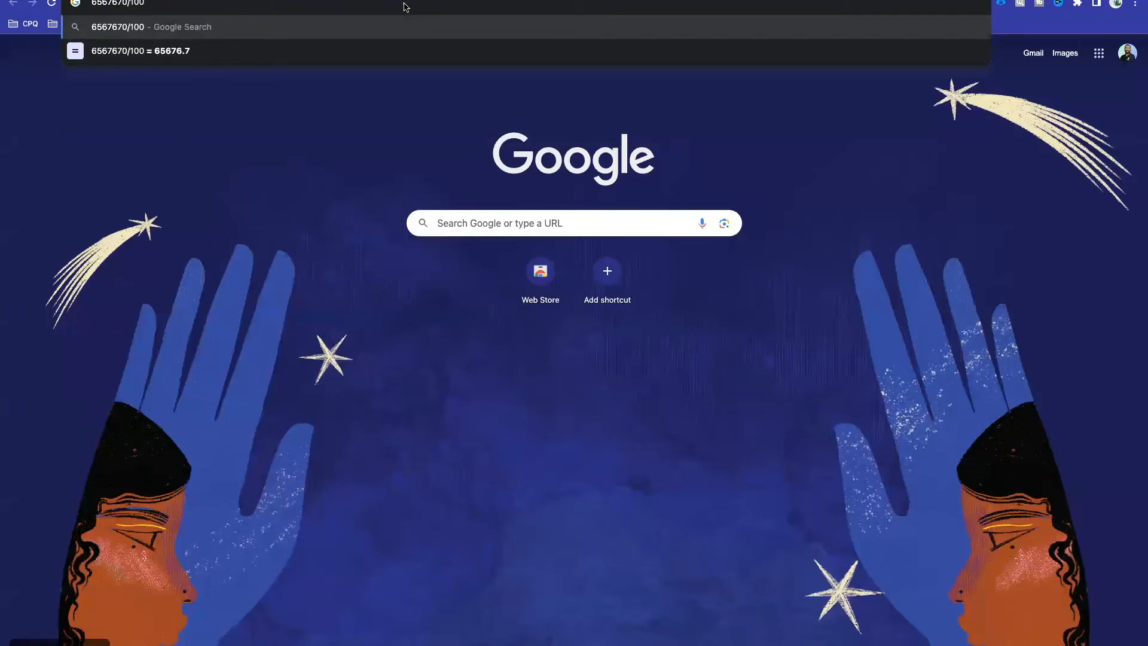
{"action": "key", "text": "BackSpace"}
{"action": "type", "text": "0"}
{"action": "key", "text": "Down"}
{"action": "type", "text": "- 656767"}
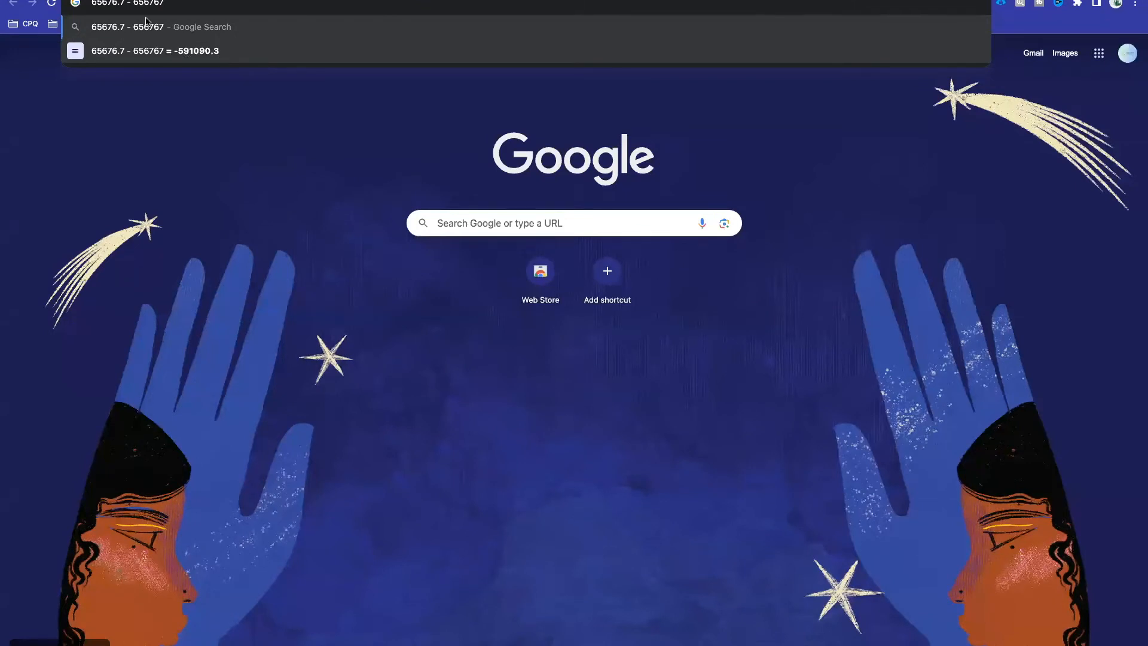
{"action": "left_click_drag", "start_coordinate": [134, 4], "coordinate": [182, 5]}
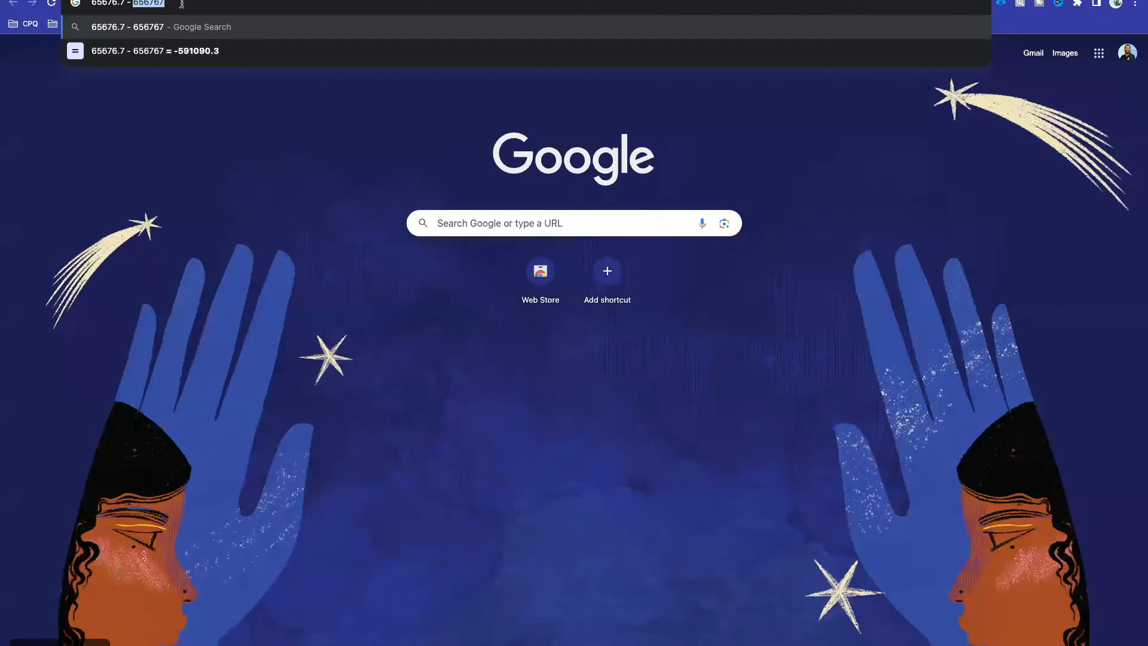
Step: Cancel the employee record's edit form and recheck Final Salary €591,090.30
{"action": "left_click", "coordinate": [472, 1]}
{"action": "scroll", "coordinate": [303, 447], "scroll_direction": "down", "scroll_amount": 10}
{"action": "left_click", "coordinate": [361, 600]}
{"action": "scroll", "coordinate": [110, 539], "scroll_direction": "down", "scroll_amount": 7}
{"action": "left_click_drag", "start_coordinate": [94, 517], "coordinate": [34, 516]}
{"action": "left_click", "coordinate": [505, 478]}
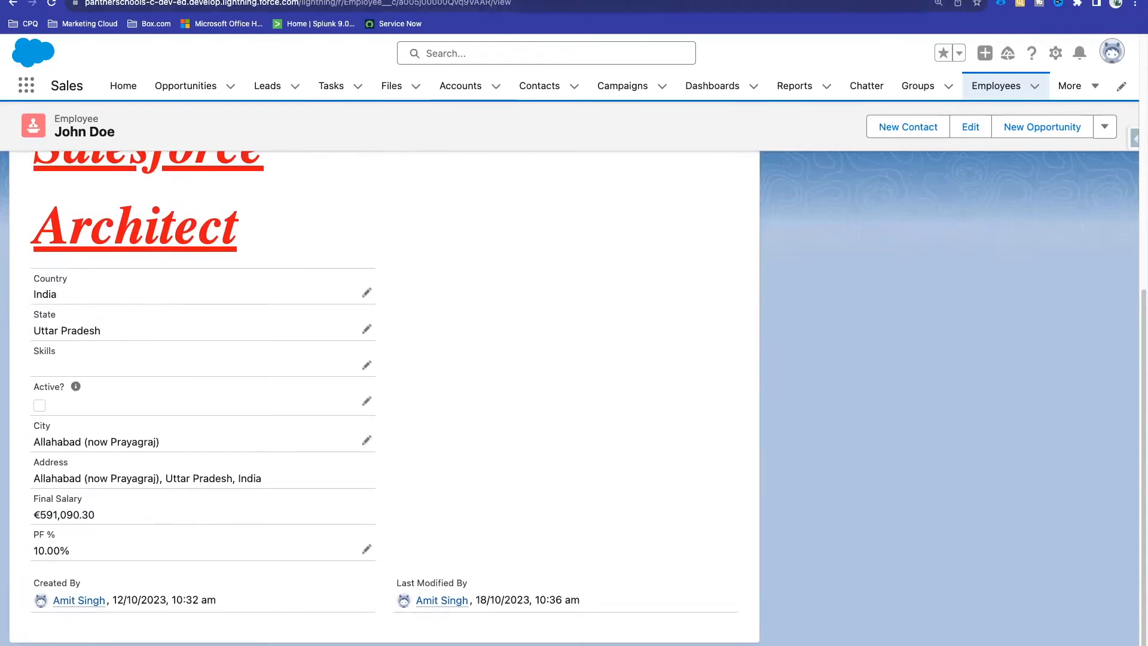
Step: Open the Final Salary field definition in Setup and click Edit
{"action": "left_click", "coordinate": [251, 0]}
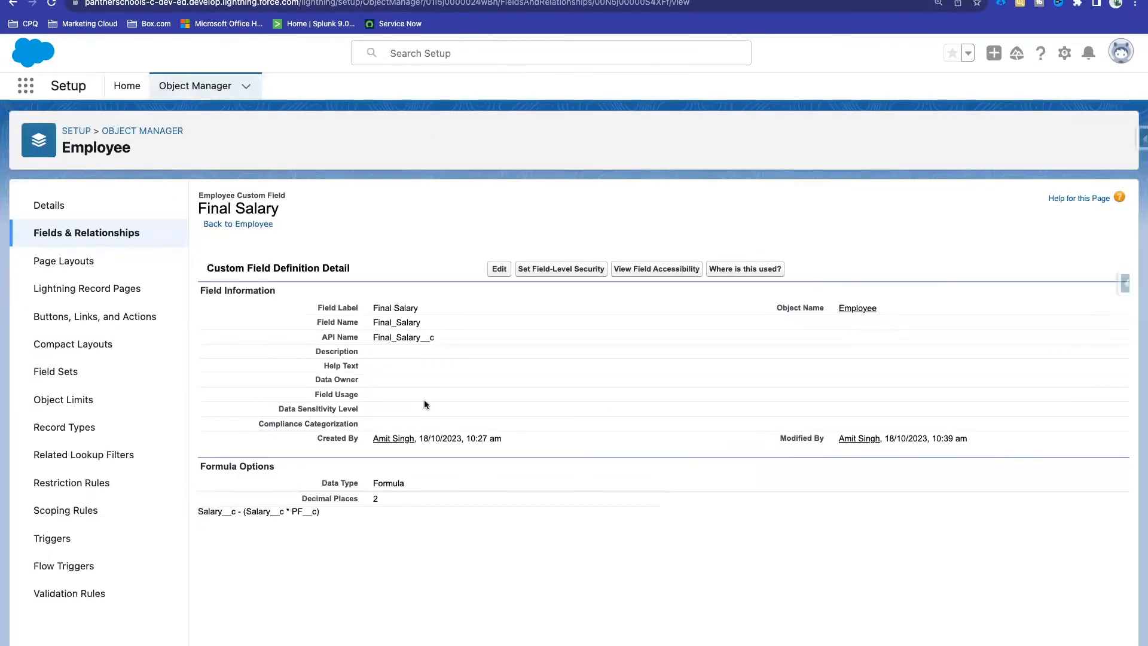
{"action": "double_click", "coordinate": [308, 510]}
{"action": "left_click", "coordinate": [499, 269]}
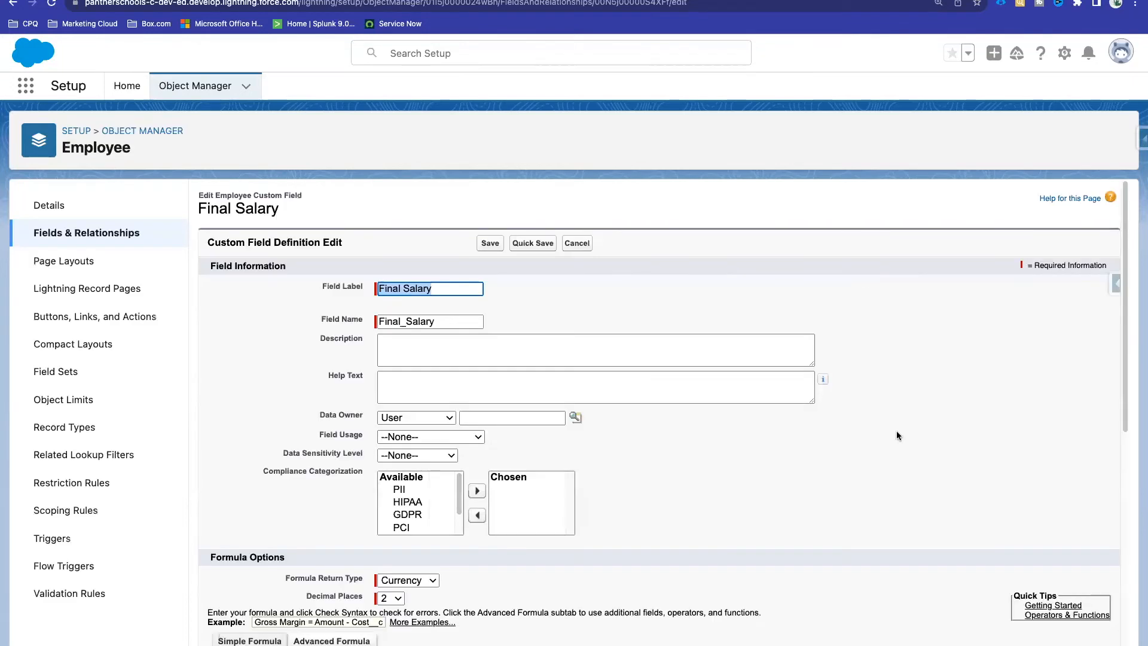
Step: Select ADDMONTHS in the formula function list and open its online help
{"action": "scroll", "coordinate": [895, 430], "scroll_direction": "down", "scroll_amount": 10}
{"action": "scroll", "coordinate": [1031, 269], "scroll_direction": "up", "scroll_amount": 1}
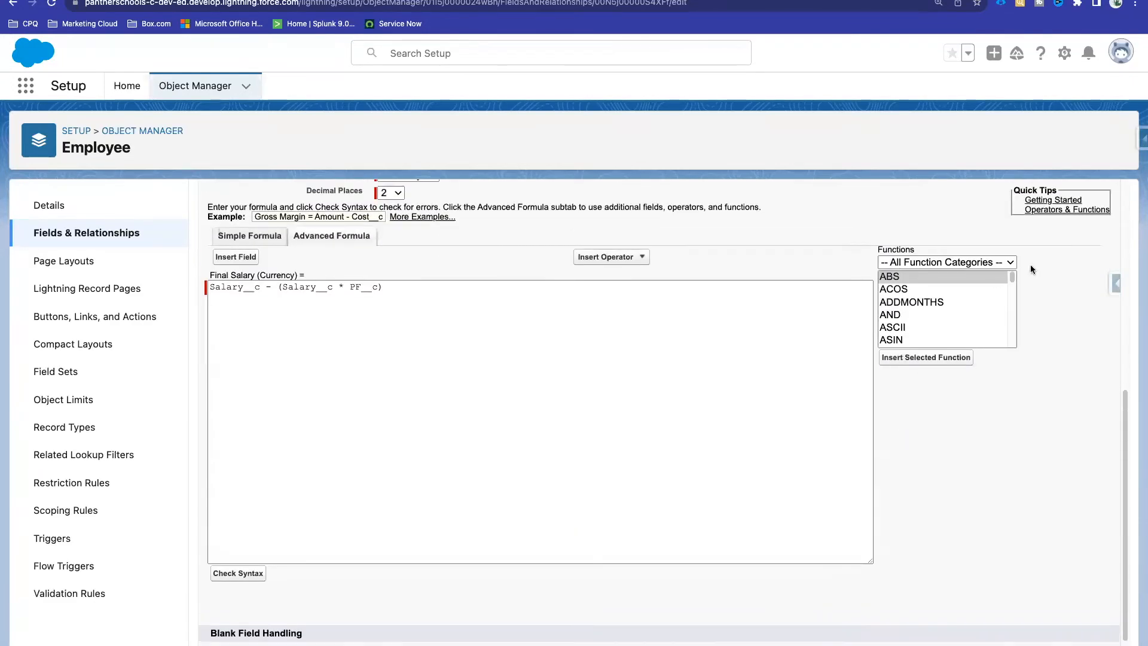
{"action": "left_click", "coordinate": [942, 262]}
{"action": "left_click", "coordinate": [941, 262]}
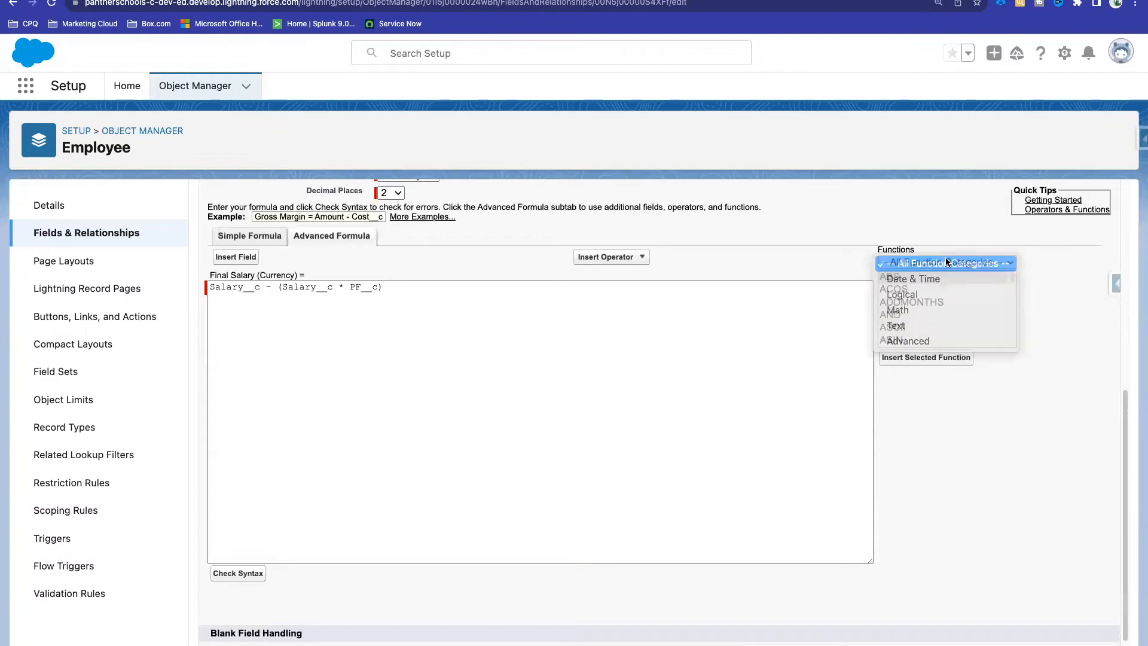
{"action": "scroll", "coordinate": [928, 291], "scroll_direction": "down", "scroll_amount": 2}
{"action": "scroll", "coordinate": [928, 291], "scroll_direction": "up", "scroll_amount": 2}
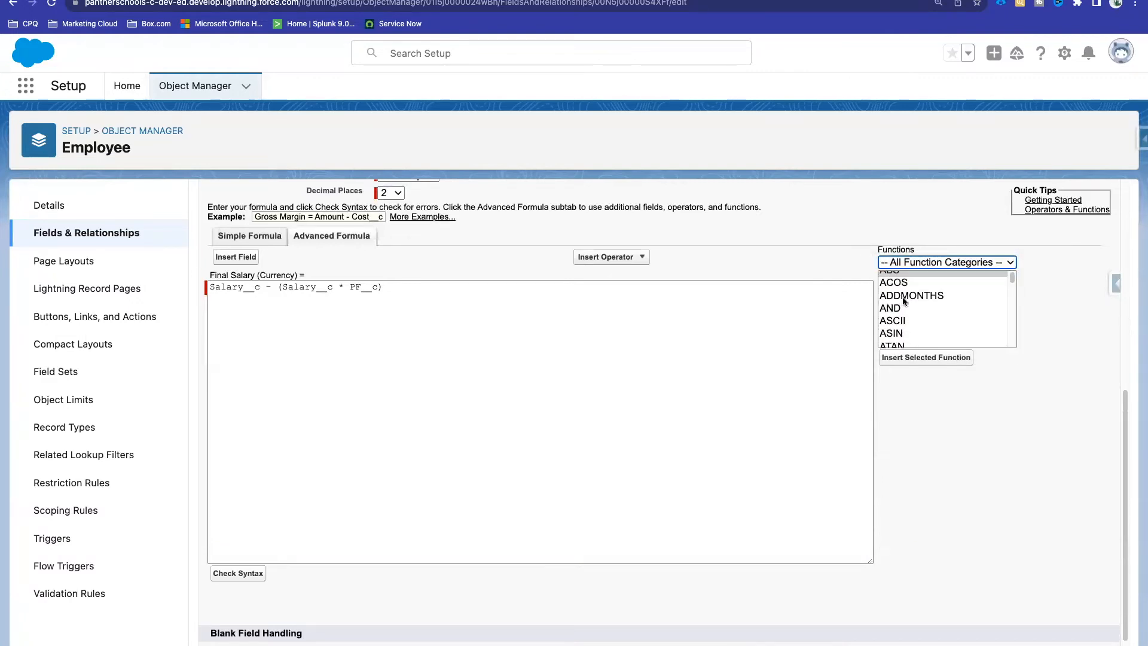
{"action": "left_click", "coordinate": [903, 301]}
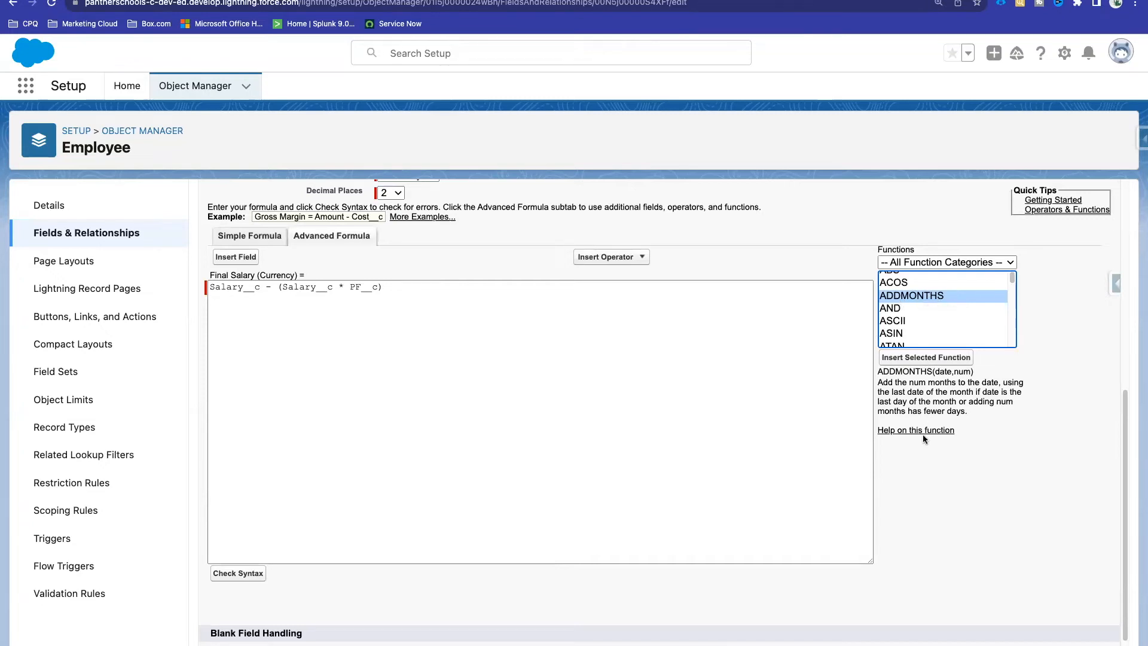
{"action": "left_click", "coordinate": [896, 431]}
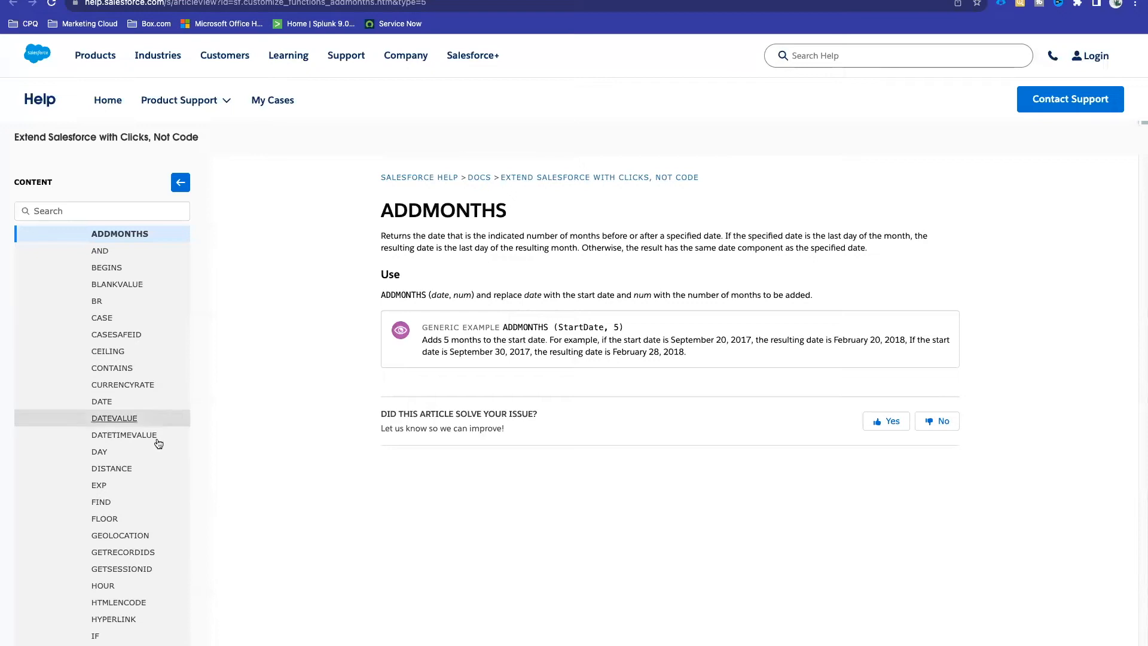
Step: Read the IMAGE function article covering image_url, alternate_text, height and width
{"action": "scroll", "coordinate": [155, 454], "scroll_direction": "down", "scroll_amount": 3}
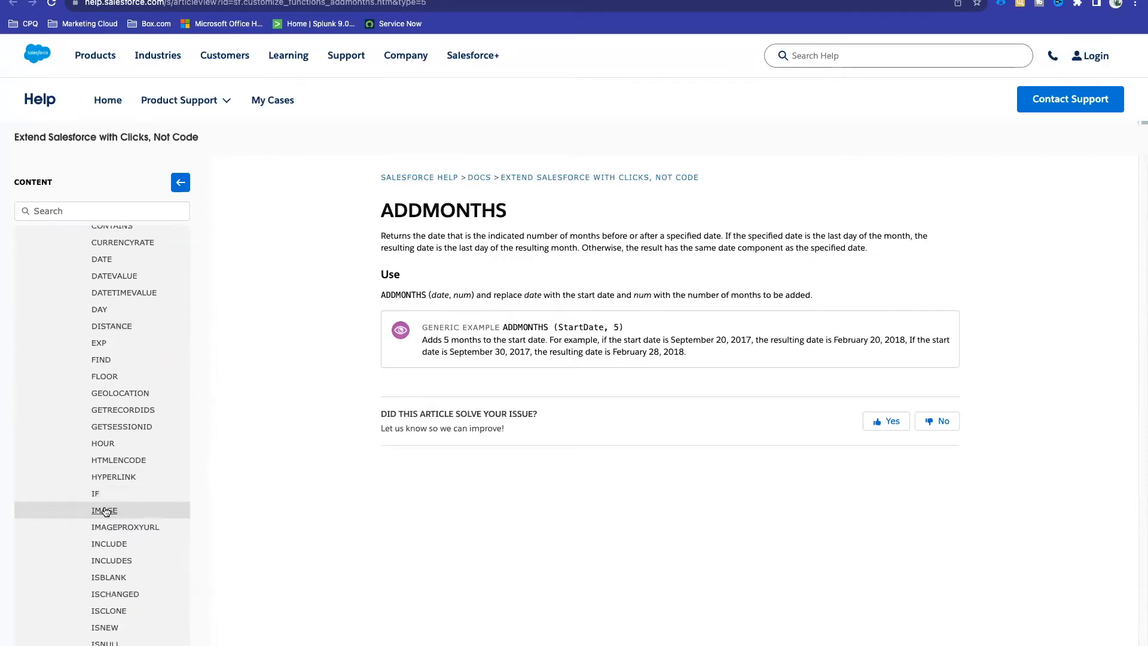
{"action": "left_click", "coordinate": [104, 510]}
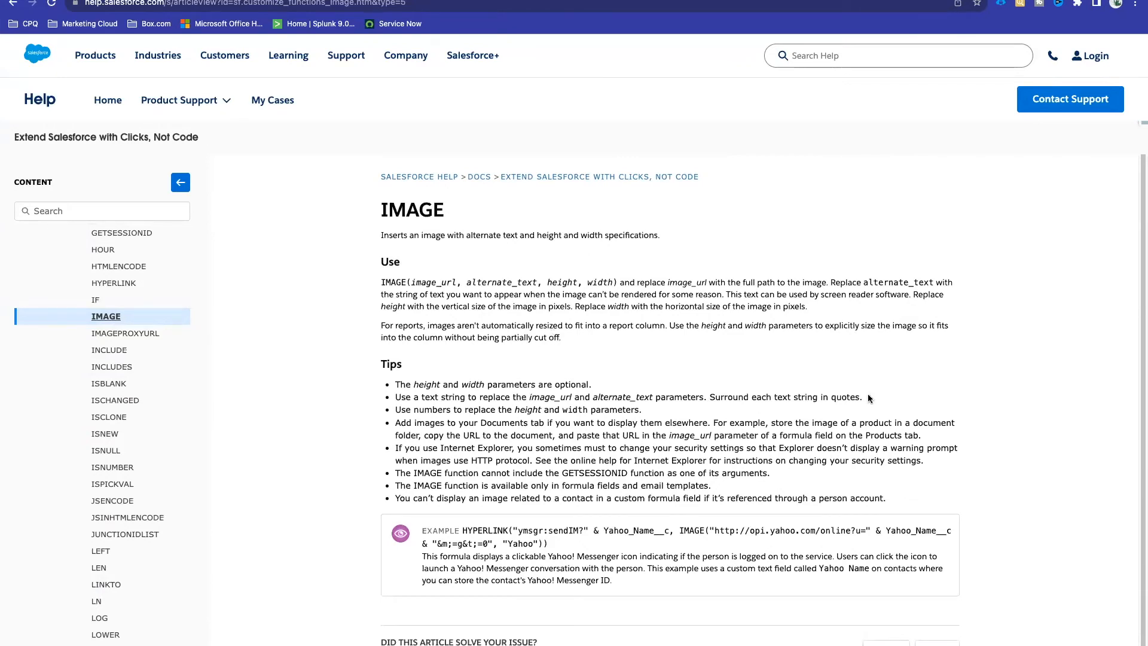
{"action": "scroll", "coordinate": [867, 393], "scroll_direction": "down", "scroll_amount": 5}
{"action": "scroll", "coordinate": [837, 402], "scroll_direction": "up", "scroll_amount": 3}
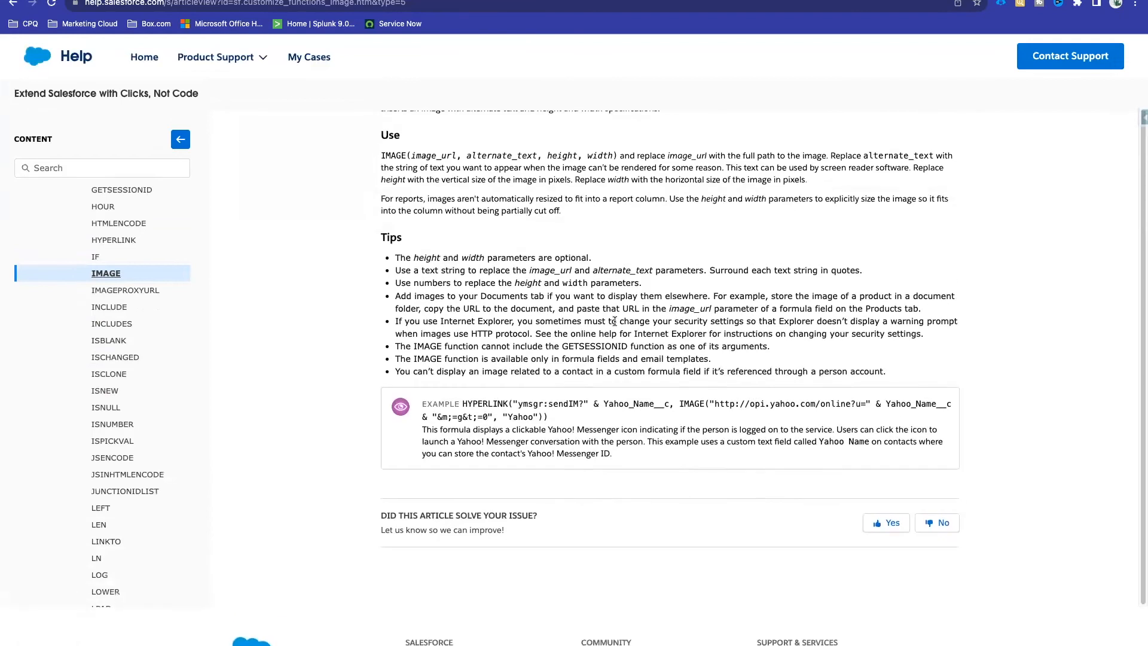
{"action": "scroll", "coordinate": [837, 402], "scroll_direction": "up", "scroll_amount": 3}
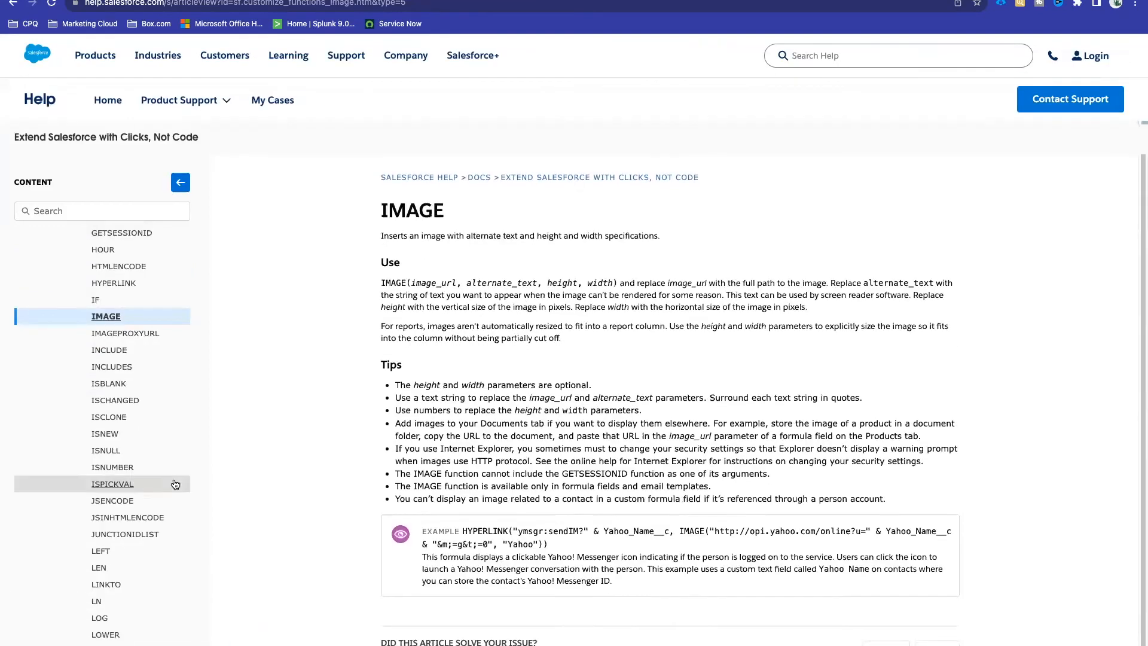
{"action": "scroll", "coordinate": [149, 482], "scroll_direction": "down", "scroll_amount": 8}
{"action": "scroll", "coordinate": [150, 481], "scroll_direction": "down", "scroll_amount": 4}
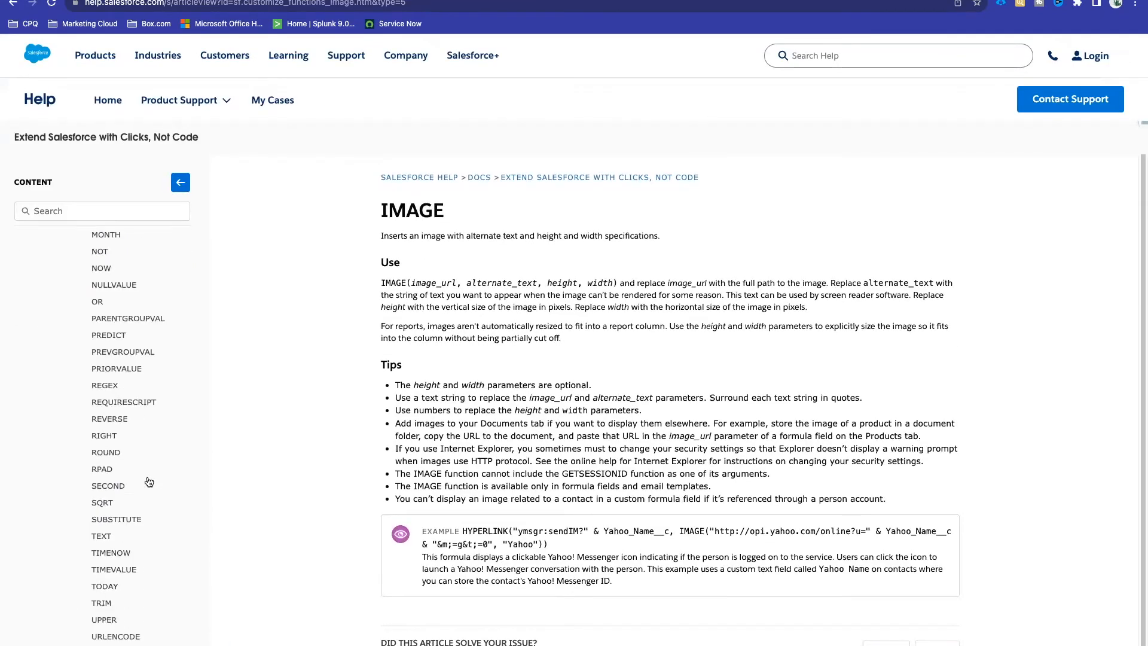
{"action": "scroll", "coordinate": [149, 482], "scroll_direction": "down", "scroll_amount": 2}
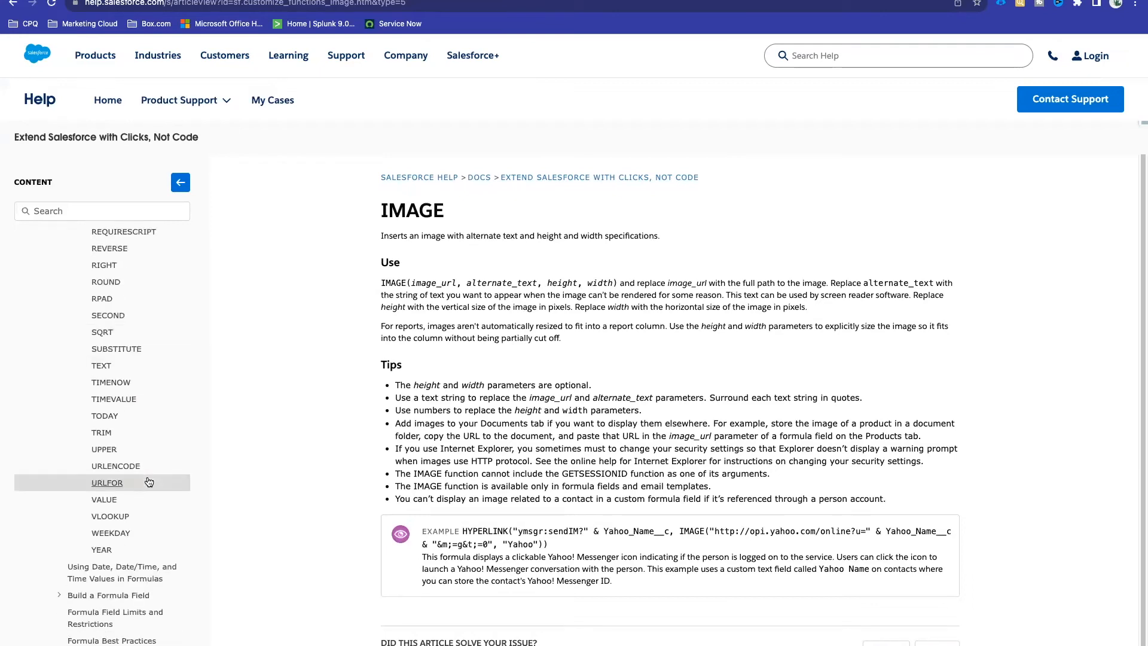
{"action": "scroll", "coordinate": [149, 482], "scroll_direction": "up", "scroll_amount": 4}
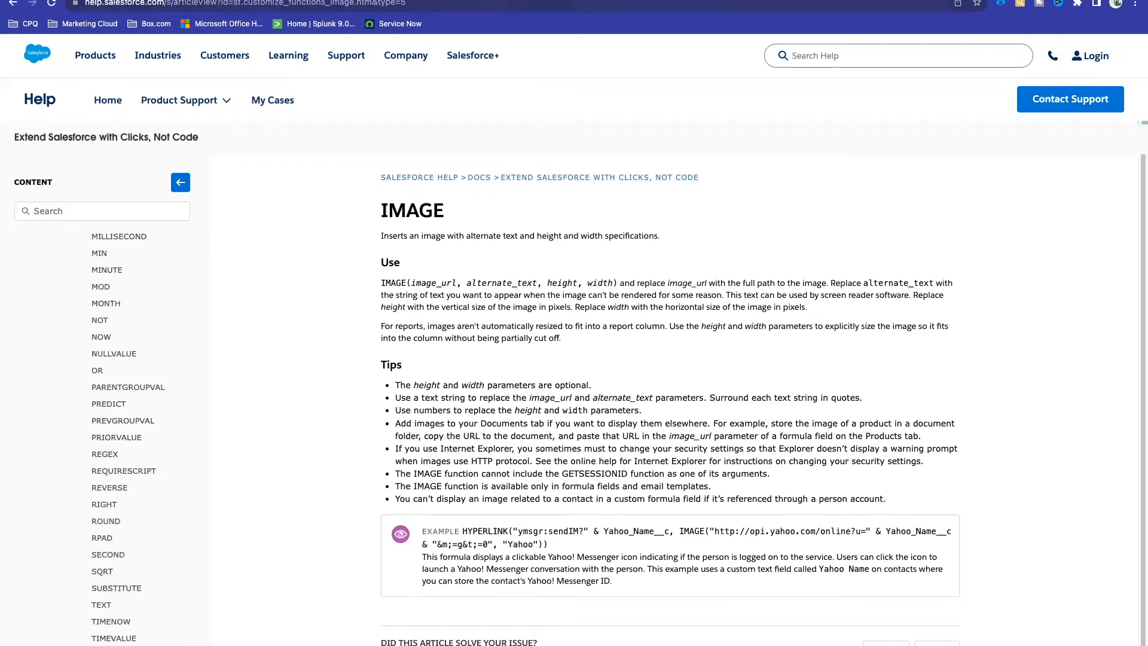
{"action": "left_click", "coordinate": [472, 0]}
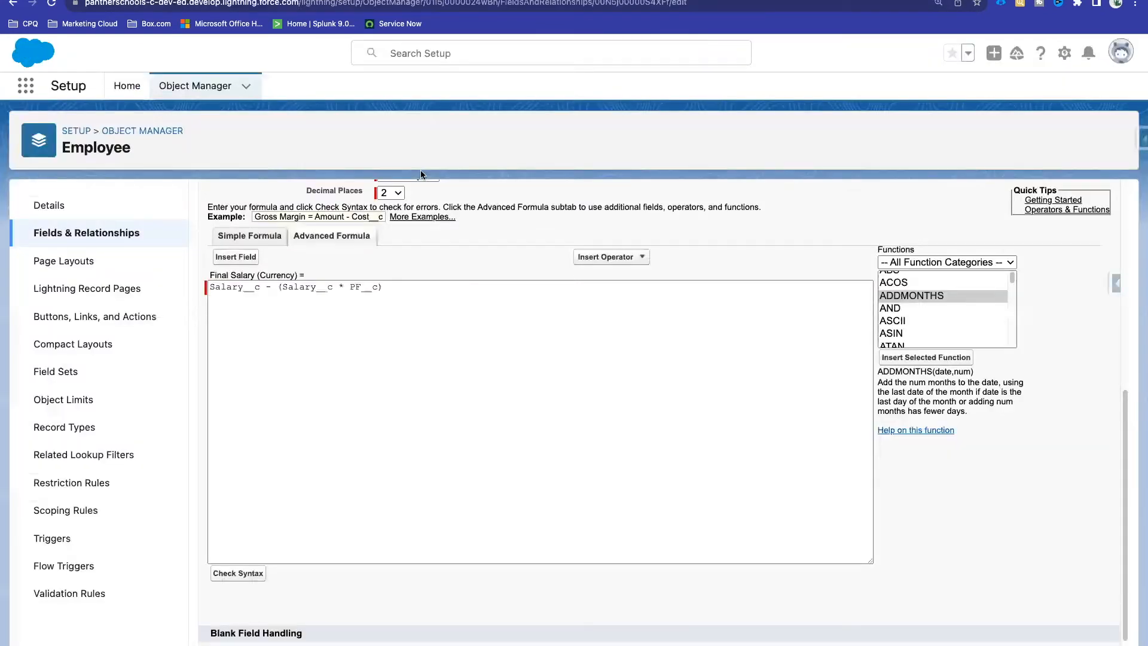
Step: Go to the Employee object's Fields & Relationships list and start a new custom field
{"action": "left_click", "coordinate": [83, 236]}
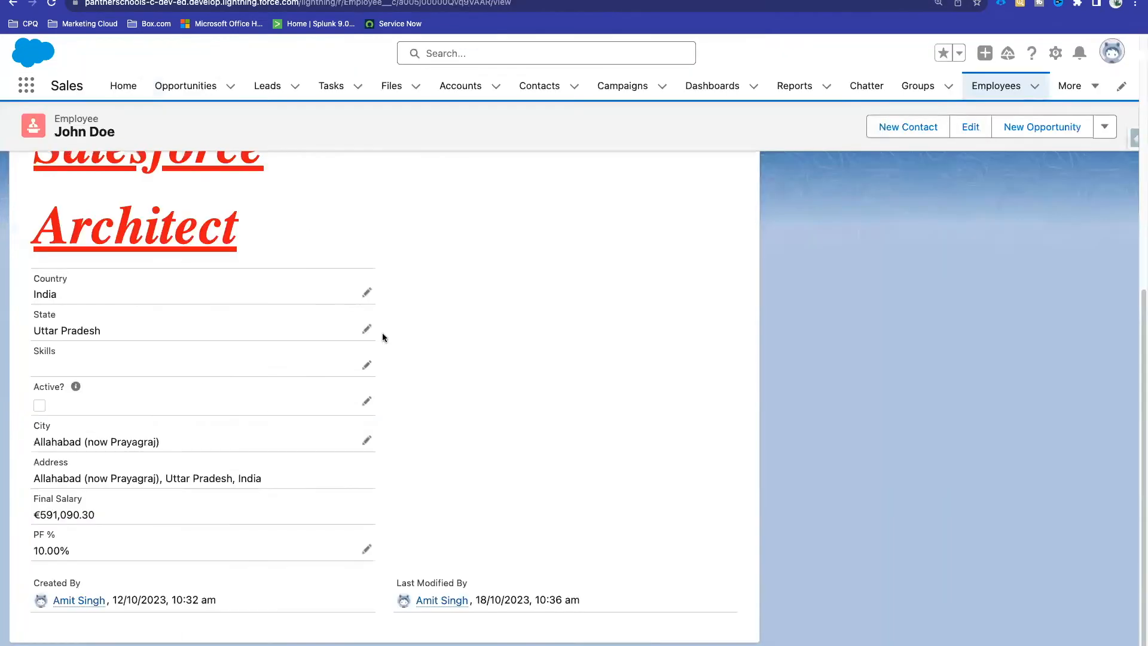
{"action": "scroll", "coordinate": [382, 333], "scroll_direction": "up", "scroll_amount": 10}
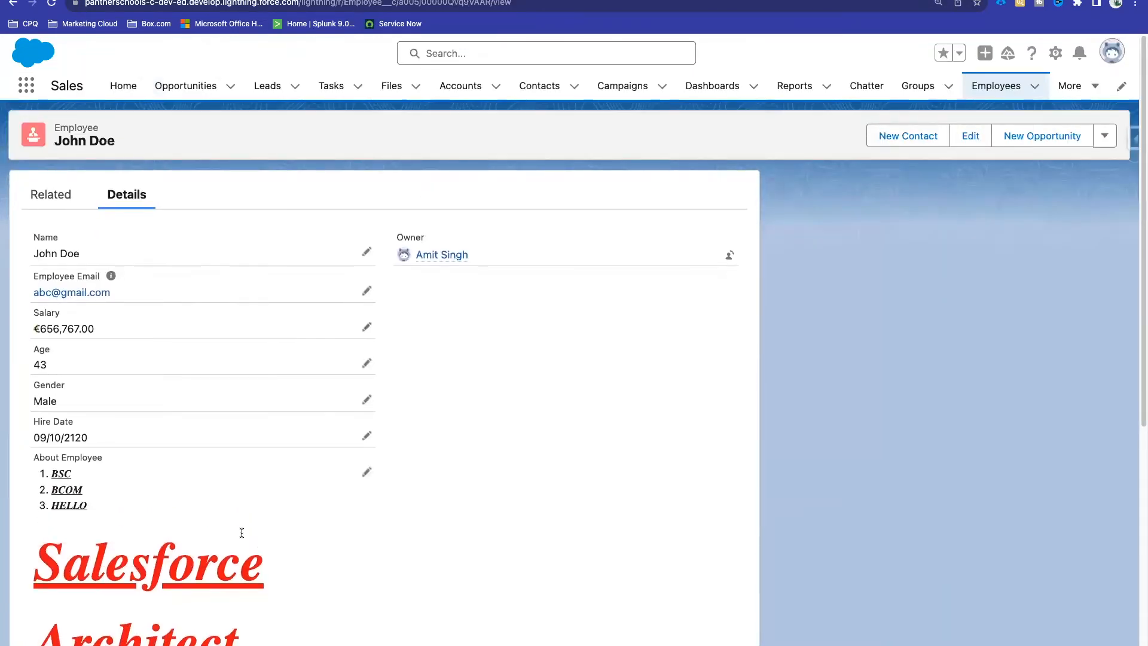
{"action": "scroll", "coordinate": [436, 393], "scroll_direction": "down", "scroll_amount": 5}
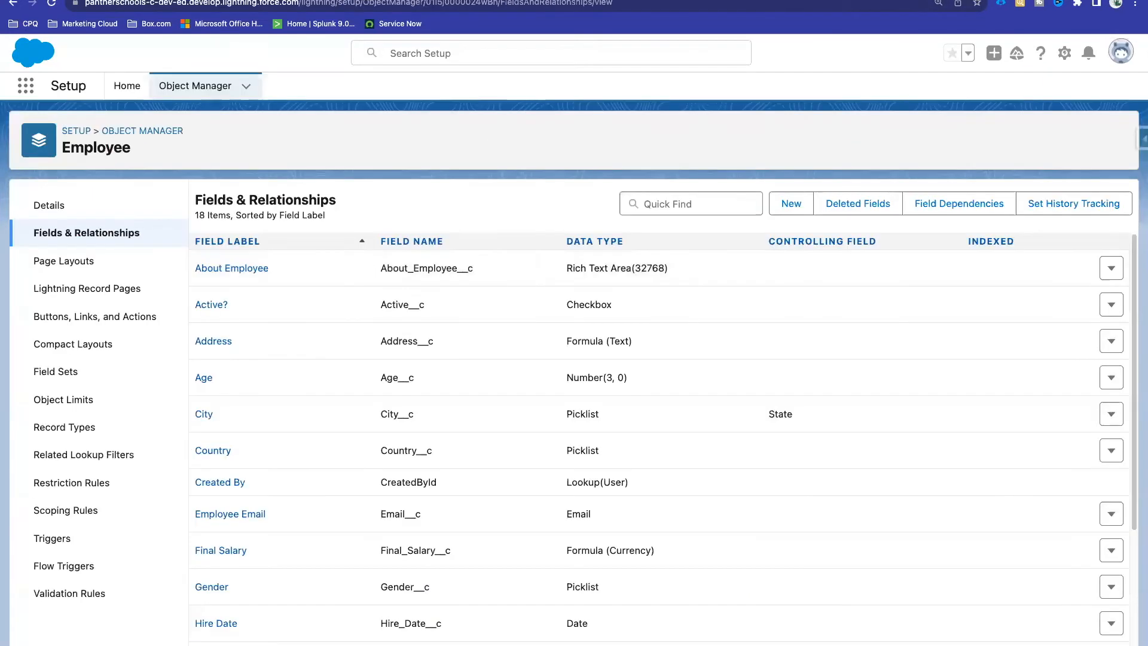
{"action": "left_click", "coordinate": [791, 203]}
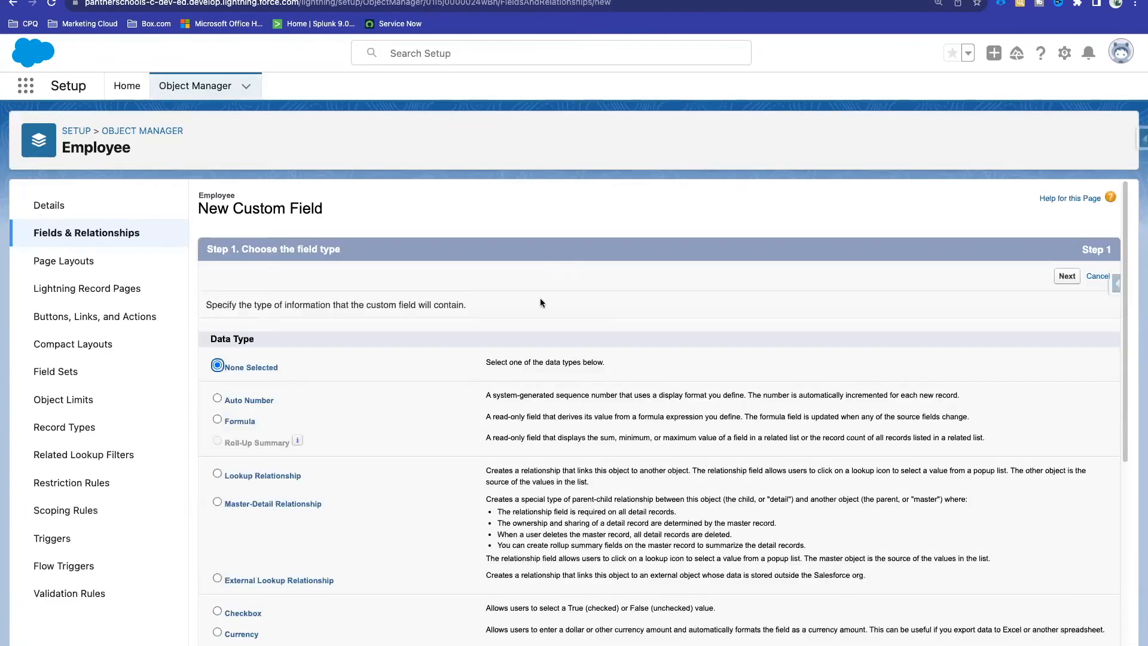
Step: Create a Formula field labelled 'Profile Picture', with its field name auto-filled, that returns Text
{"action": "left_click", "coordinate": [228, 425]}
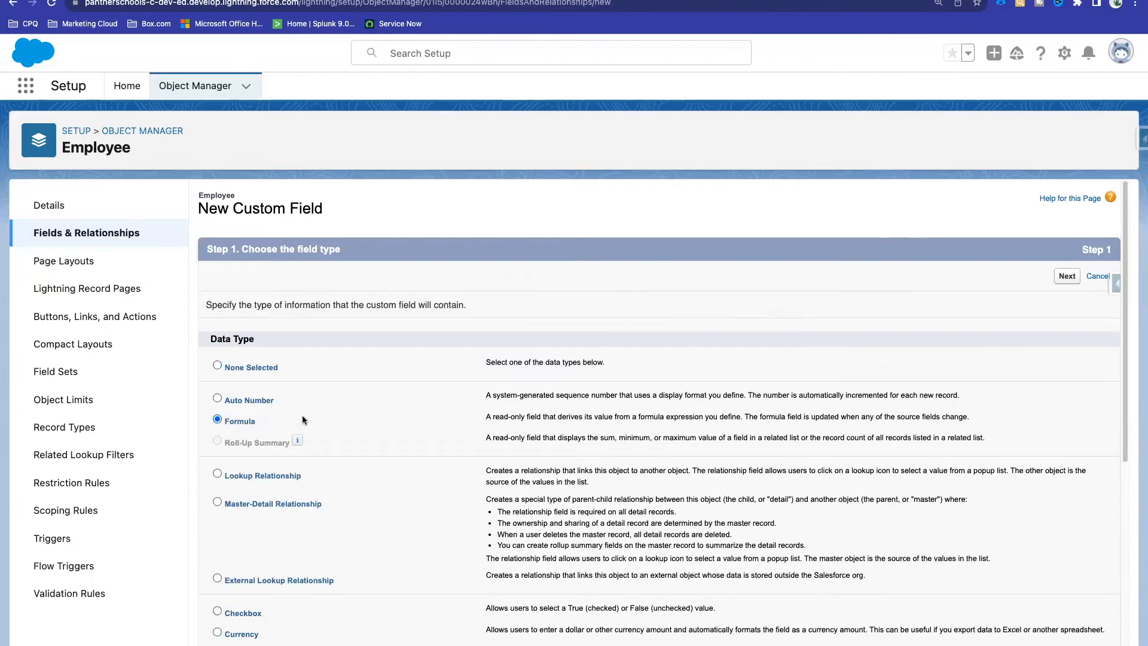
{"action": "left_click", "coordinate": [1067, 277]}
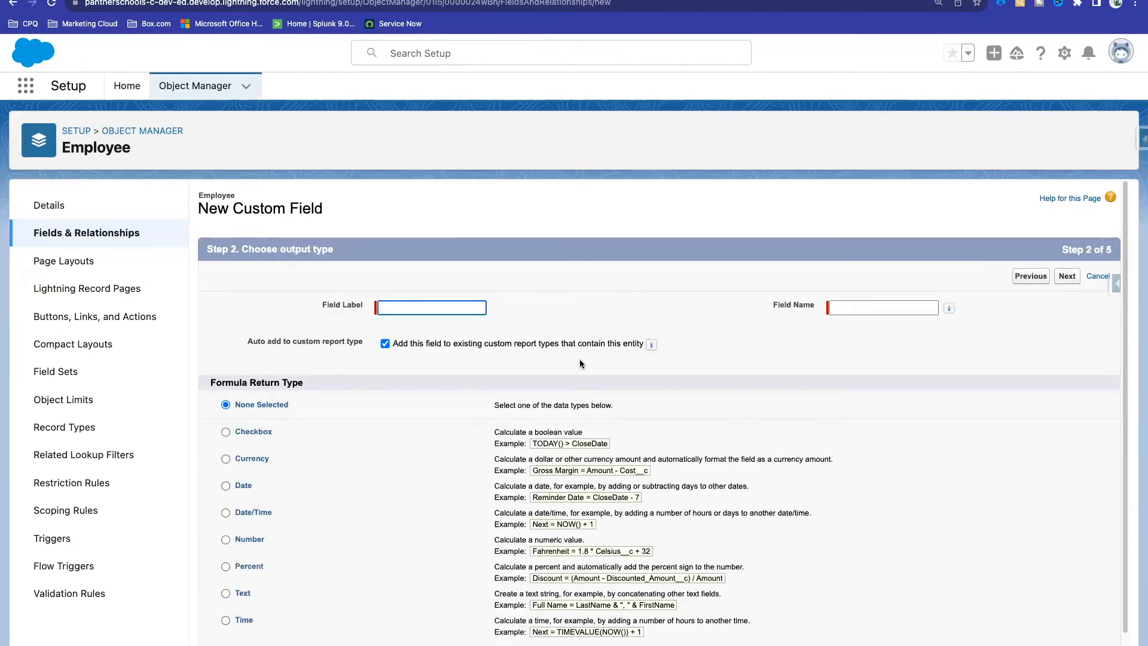
{"action": "scroll", "coordinate": [580, 359], "scroll_direction": "down", "scroll_amount": 1}
{"action": "type", "text": "Profile Picture"}
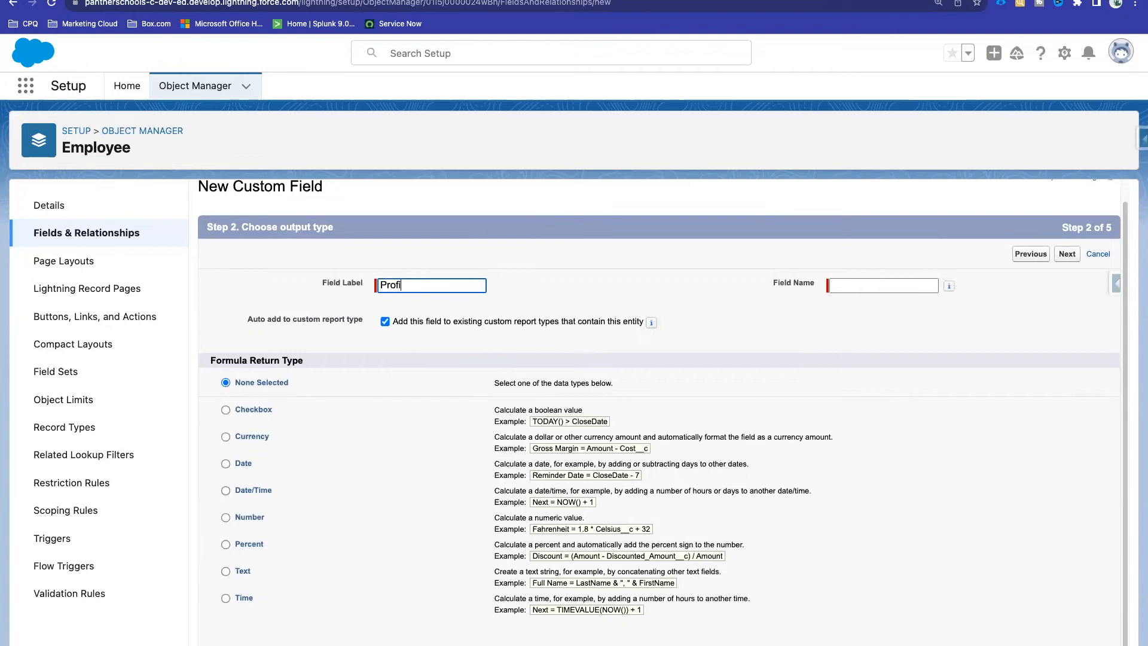
{"action": "left_click", "coordinate": [607, 273]}
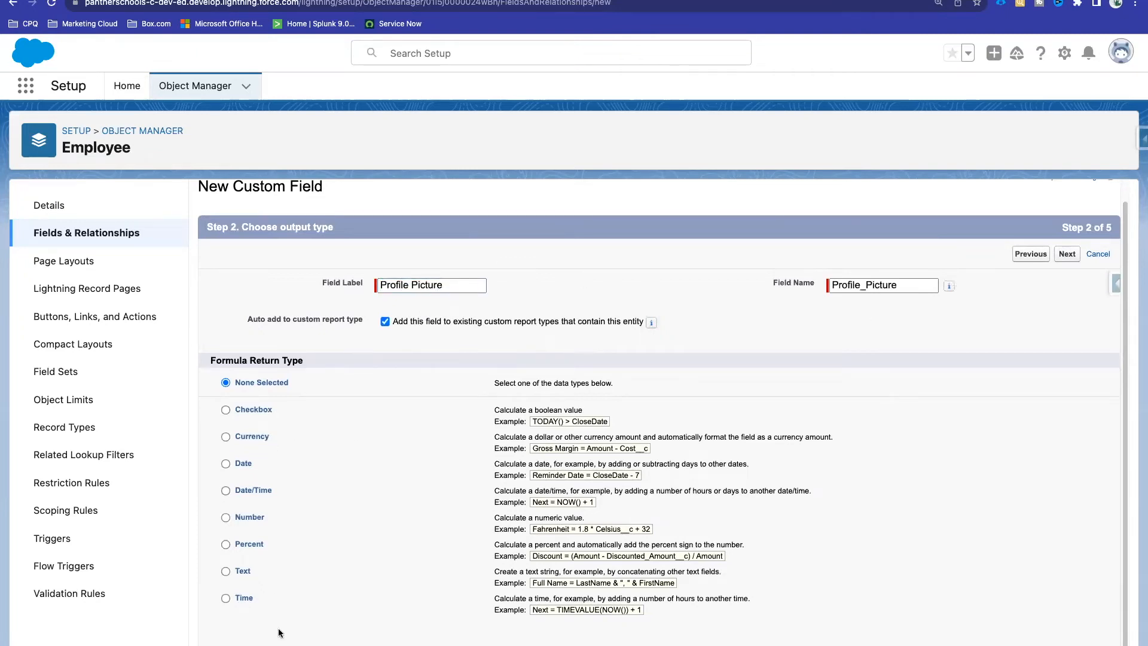
{"action": "scroll", "coordinate": [279, 633], "scroll_direction": "down", "scroll_amount": 1}
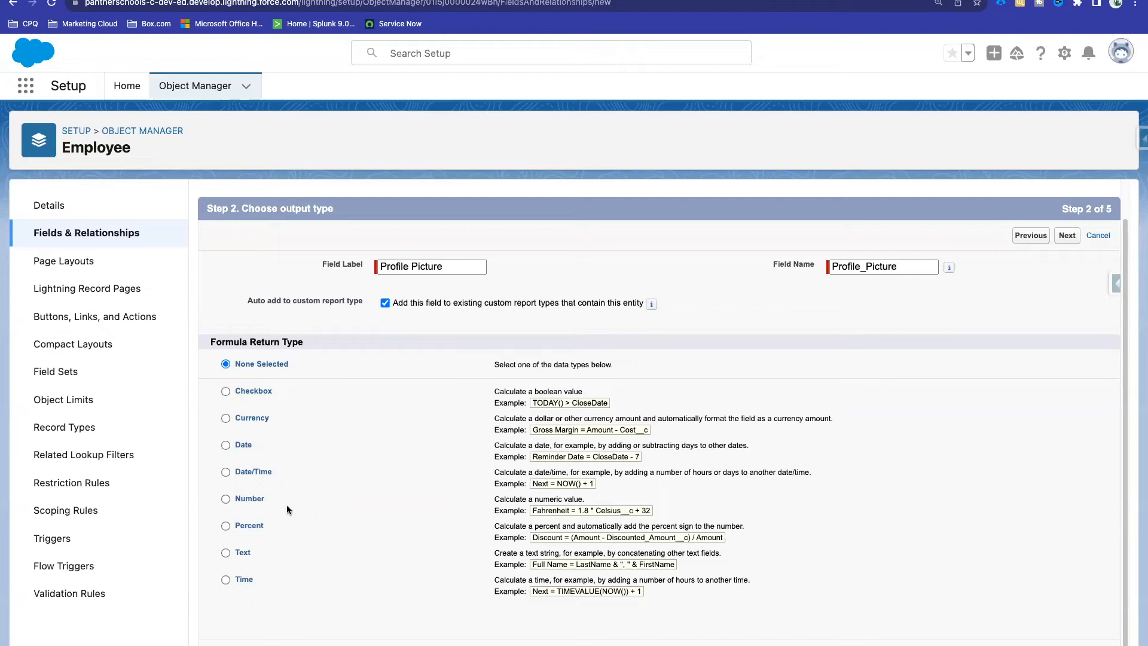
{"action": "left_click", "coordinate": [245, 553]}
Step: Insert the IMAGE function into the Profile Picture formula from the Functions list
{"action": "left_click", "coordinate": [1067, 645]}
{"action": "scroll", "coordinate": [697, 405], "scroll_direction": "down", "scroll_amount": 2}
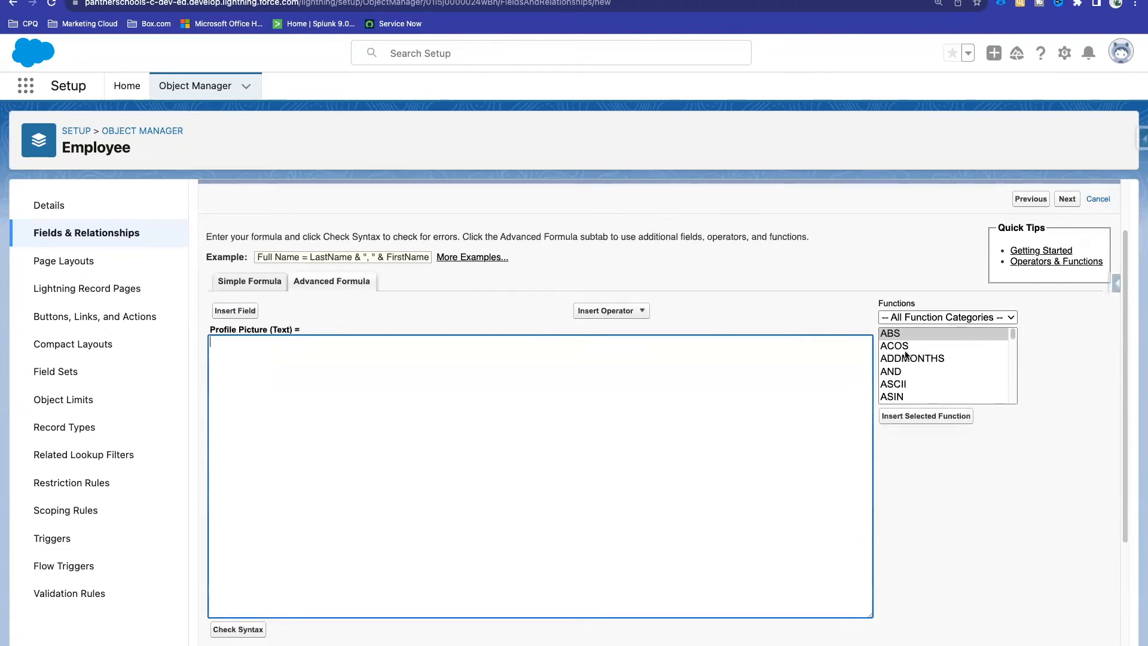
{"action": "scroll", "coordinate": [906, 355], "scroll_direction": "down", "scroll_amount": 4}
{"action": "scroll", "coordinate": [906, 355], "scroll_direction": "down", "scroll_amount": 6}
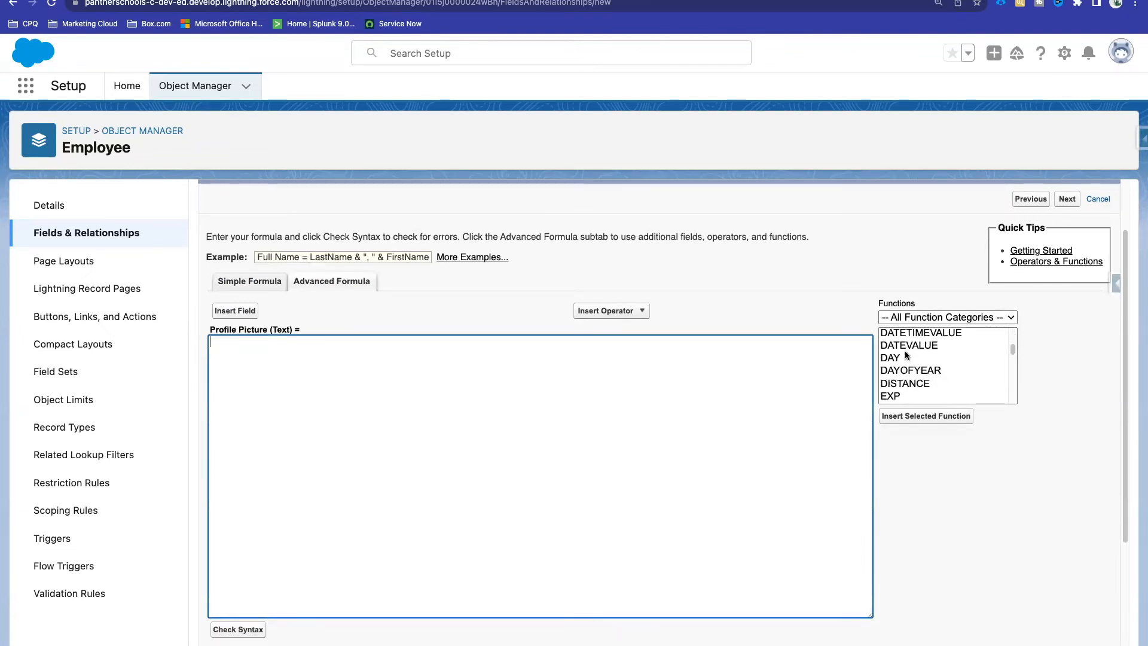
{"action": "scroll", "coordinate": [906, 354], "scroll_direction": "down", "scroll_amount": 3}
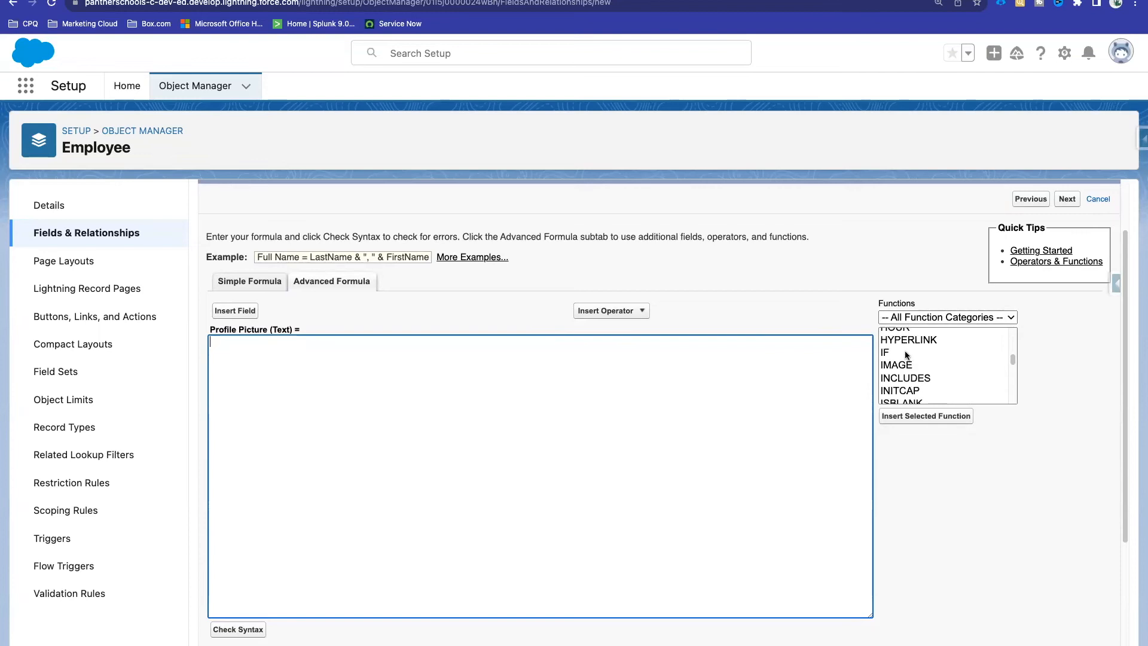
{"action": "left_click", "coordinate": [908, 366]}
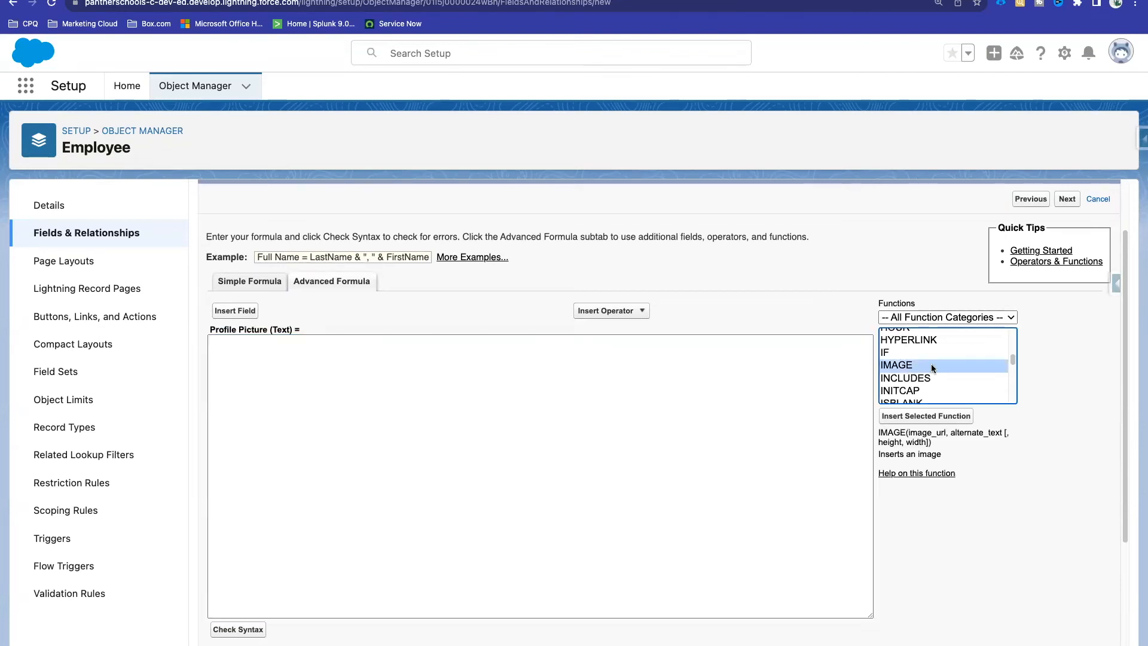
{"action": "double_click", "coordinate": [931, 364]}
Step: Replace the IMAGE placeholders with an empty URL '' and alt text 'Profile Picture'
{"action": "left_click_drag", "start_coordinate": [535, 350], "coordinate": [199, 346]}
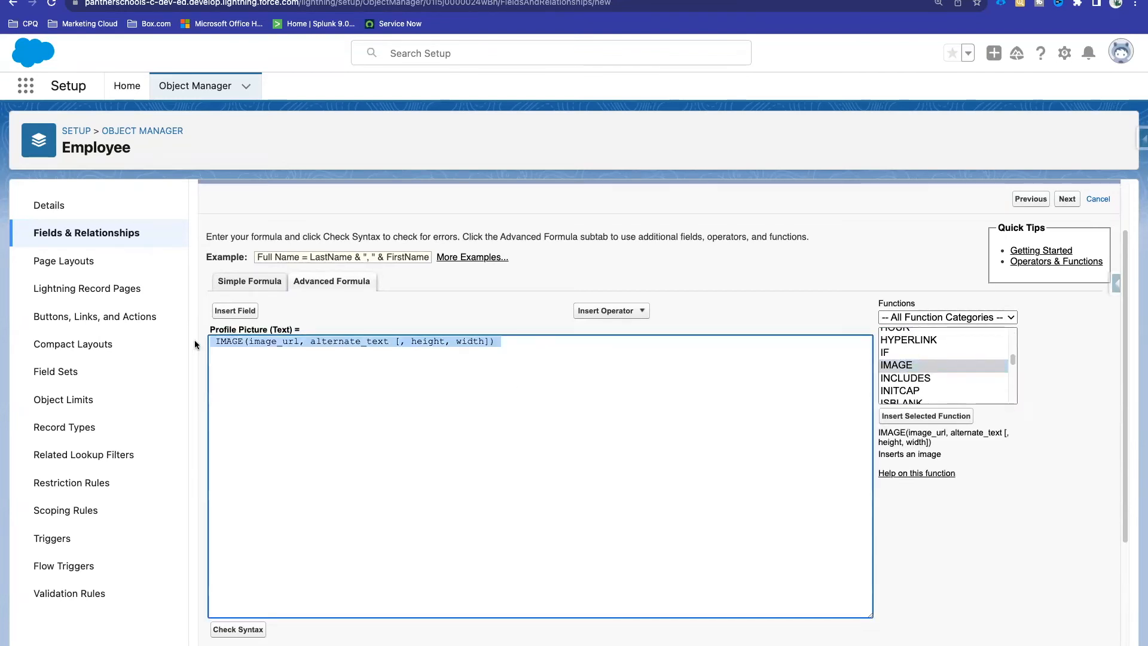
{"action": "left_click", "coordinate": [219, 342]}
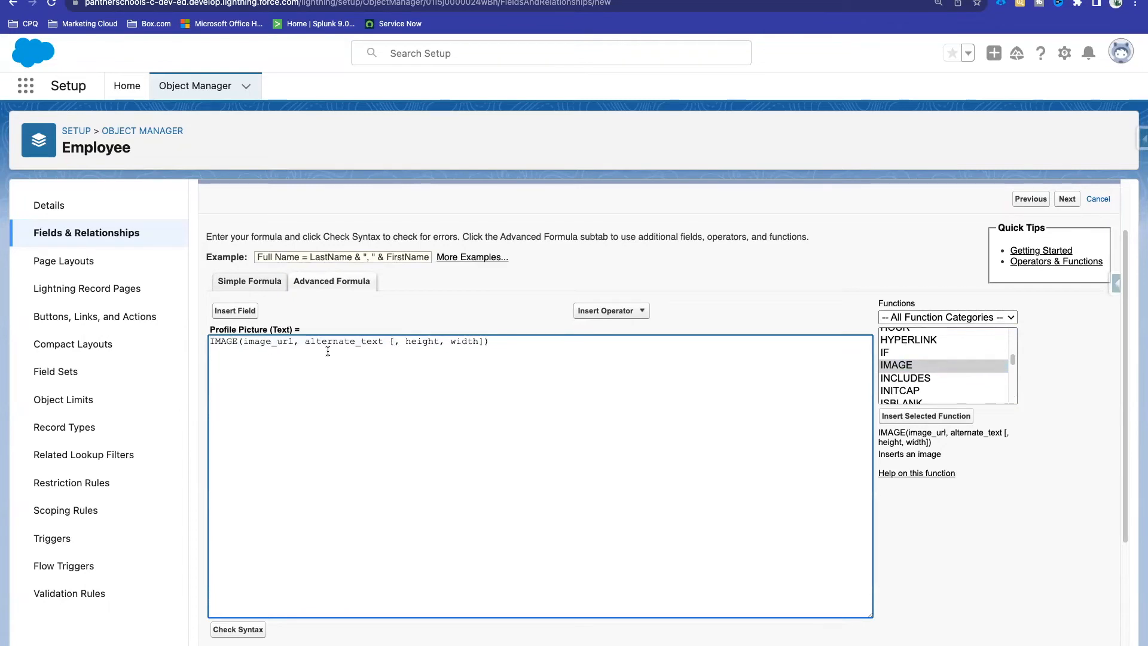
{"action": "key", "text": "super+a"}
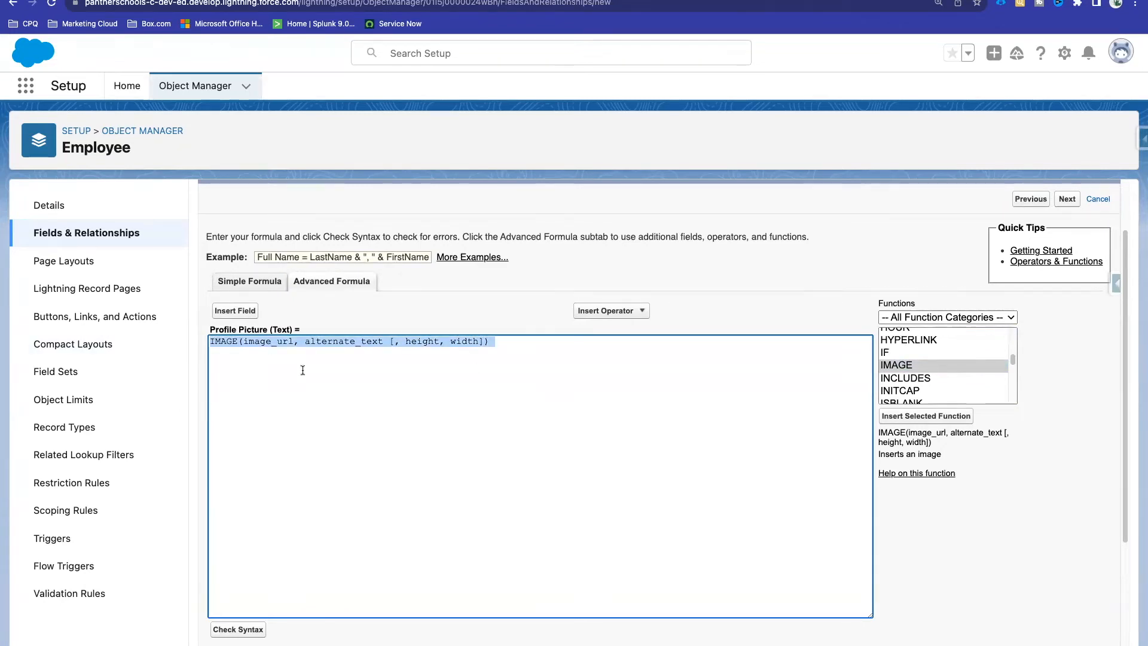
{"action": "left_click", "coordinate": [272, 345]}
{"action": "double_click", "coordinate": [272, 345]}
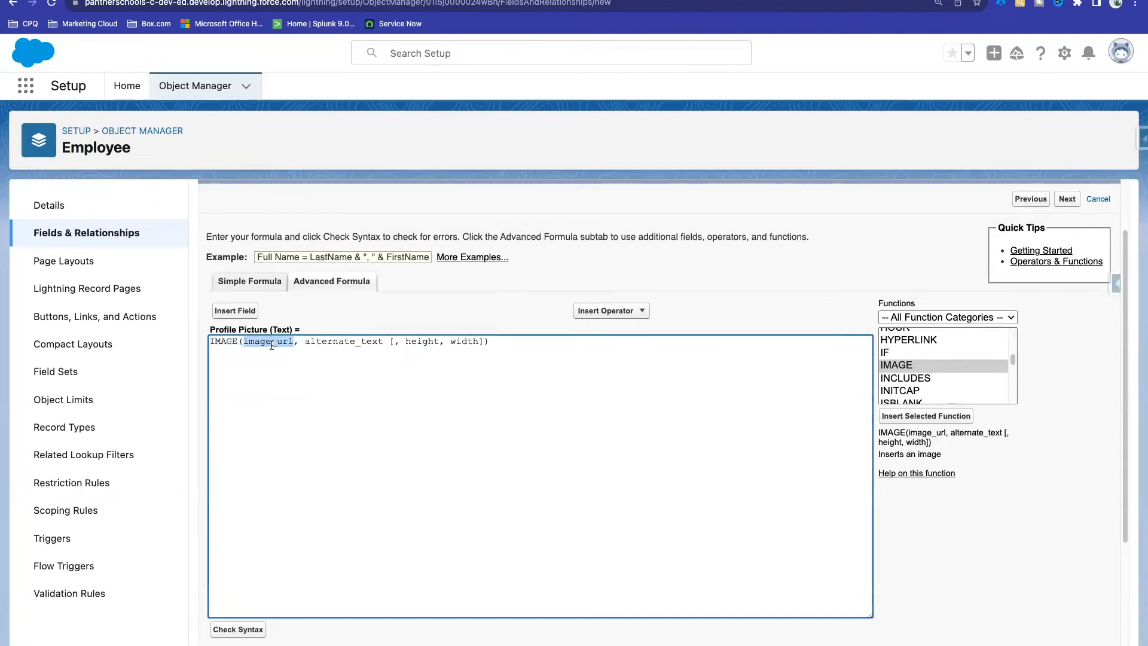
{"action": "key", "text": "BackSpace"}
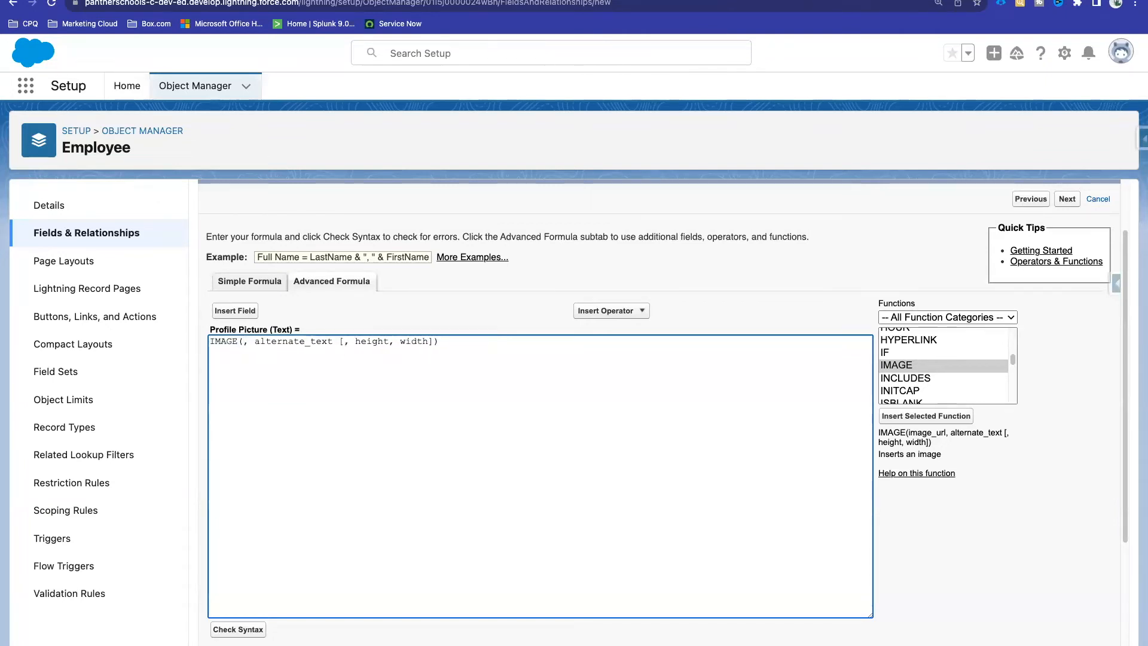
{"action": "type", "text": "''"}
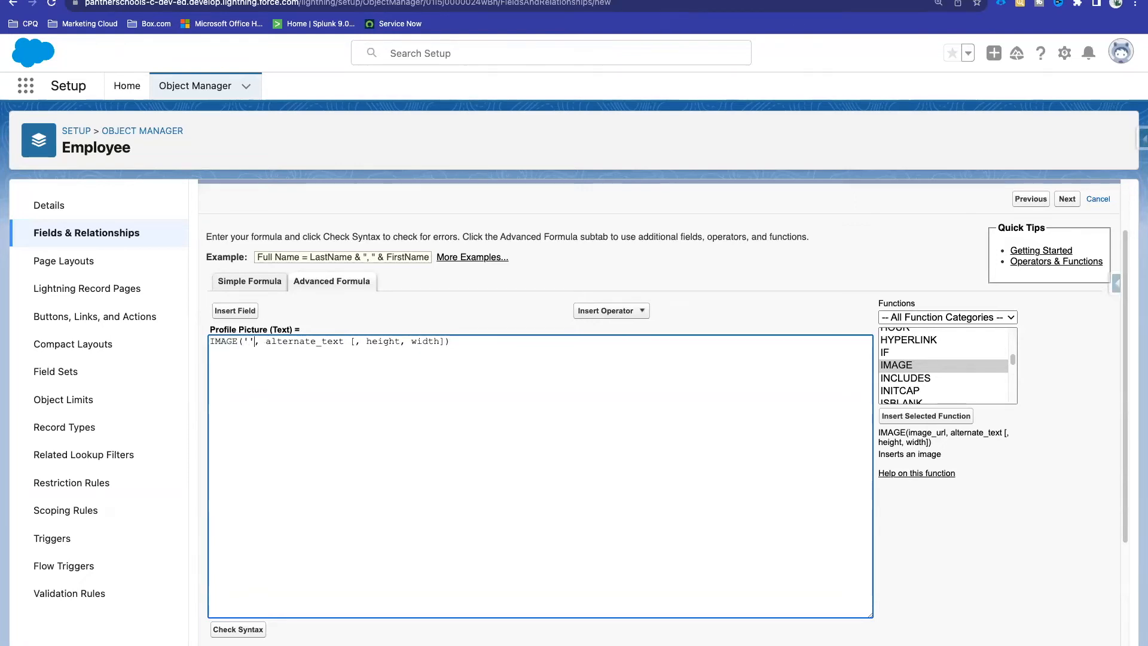
{"action": "left_click_drag", "start_coordinate": [266, 342], "coordinate": [353, 339]}
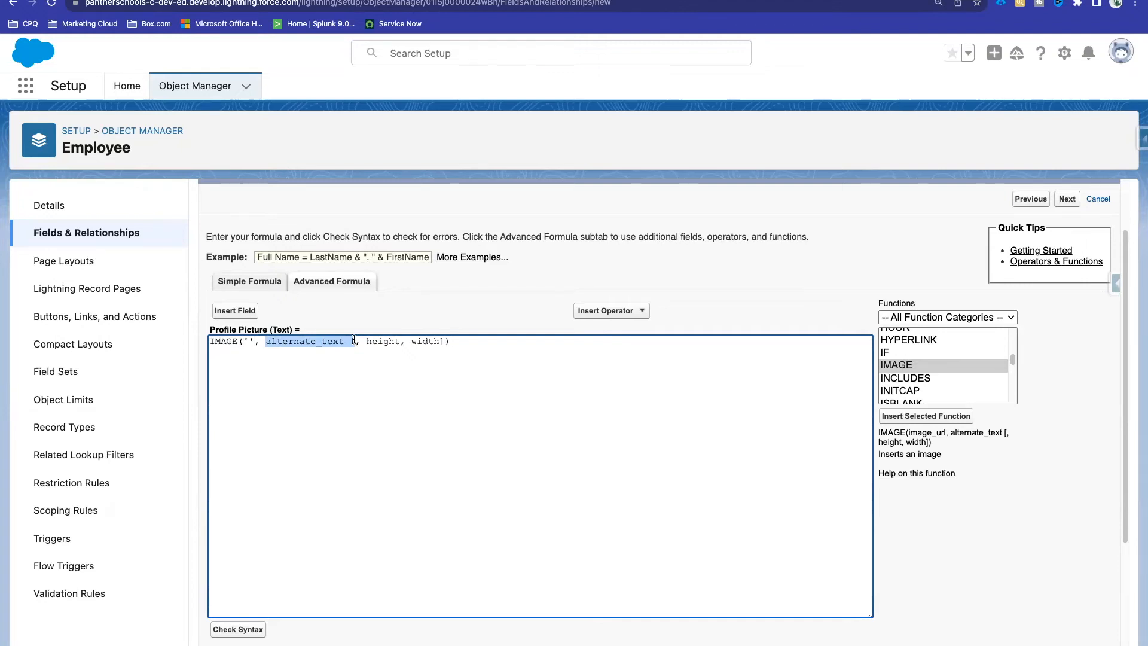
{"action": "type", "text": "', '"}
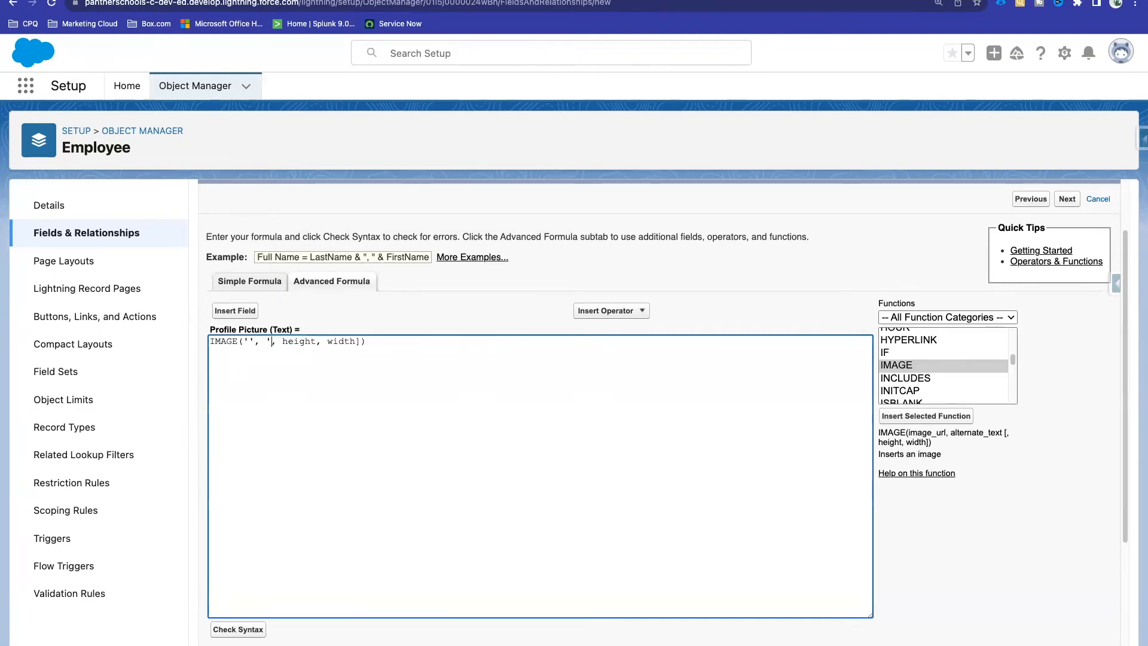
{"action": "type", "text": "Profile Pic"}
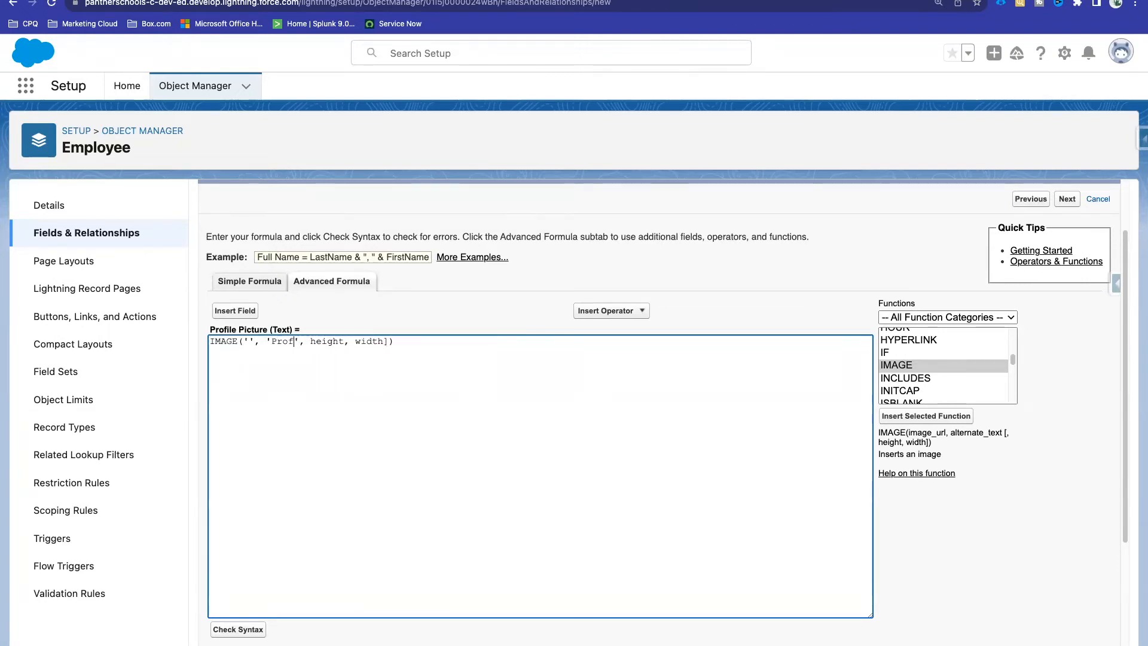
{"action": "type", "text": "ture"}
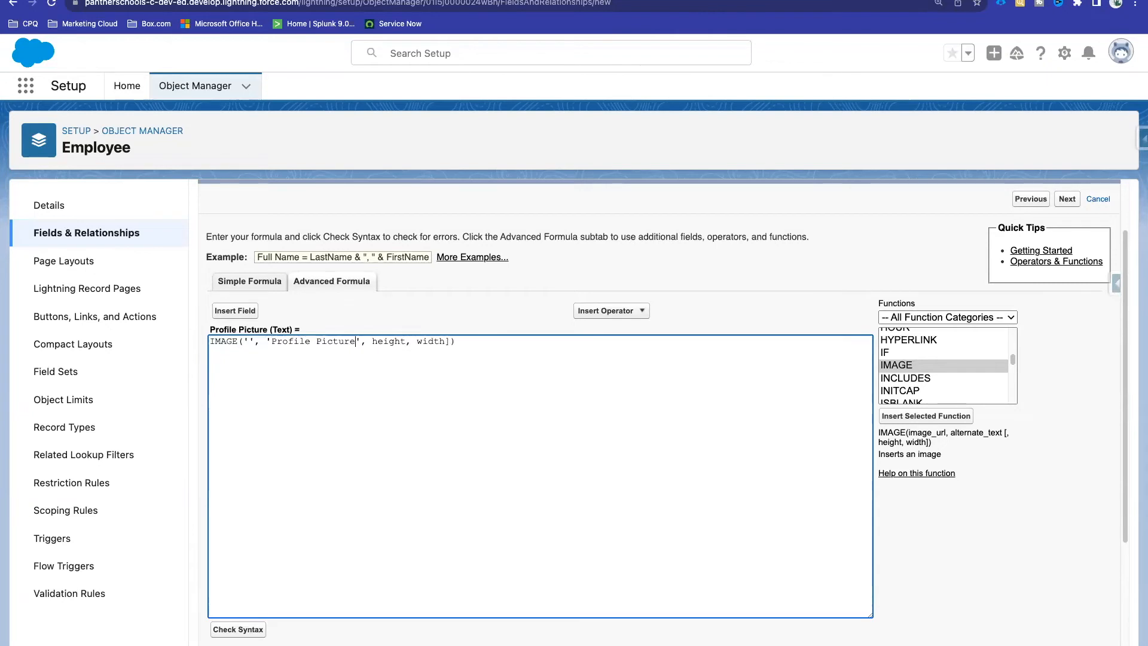
Step: Set the IMAGE height and width to 200 and 200, then check the syntax
{"action": "double_click", "coordinate": [379, 342]}
{"action": "type", "text": "200"}
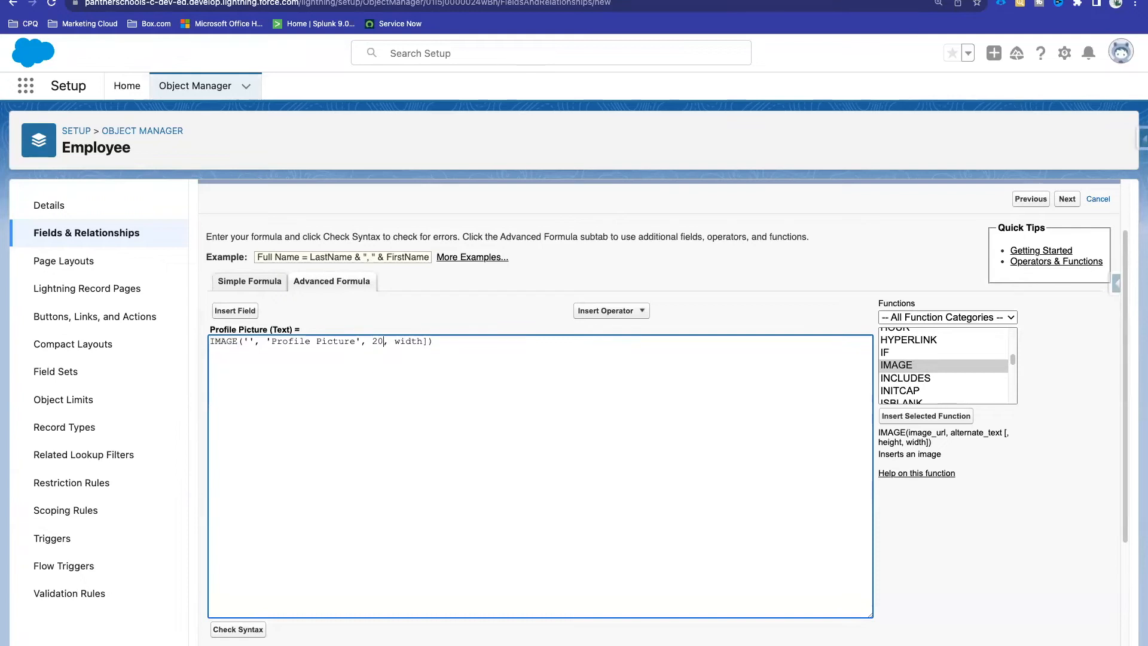
{"action": "double_click", "coordinate": [420, 342]}
{"action": "key", "text": "BackSpace"}
{"action": "key", "text": "BackSpace"}
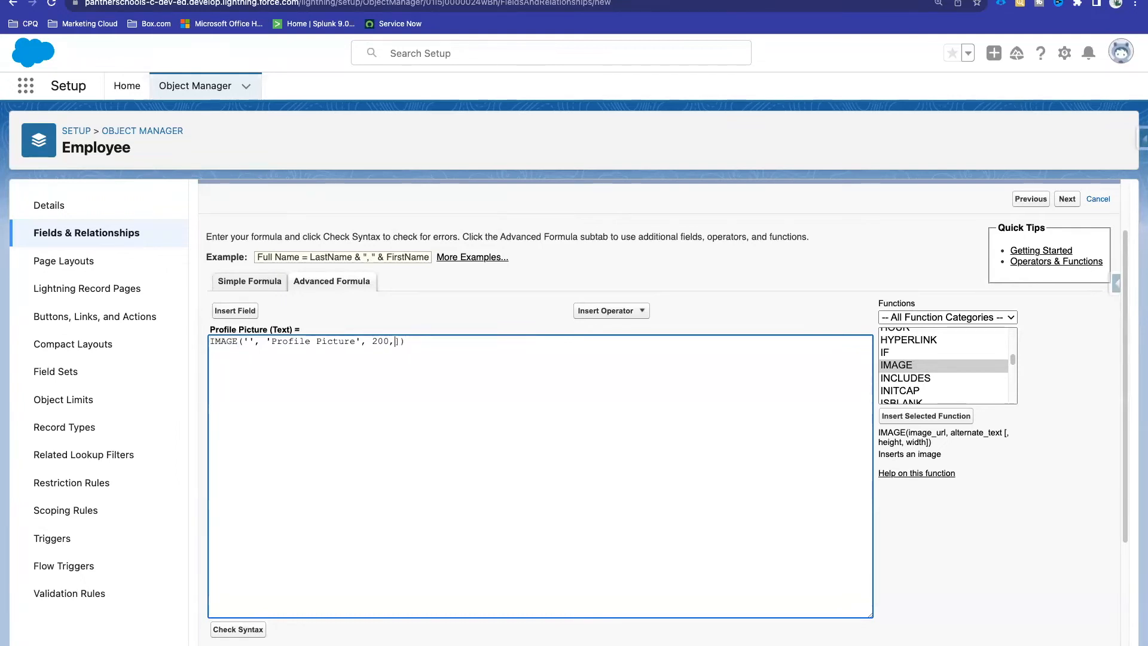
{"action": "type", "text": "200"}
{"action": "key", "text": "Left"}
{"action": "key", "text": "Left"}
{"action": "key", "text": "Left"}
{"action": "left_click", "coordinate": [242, 628]}
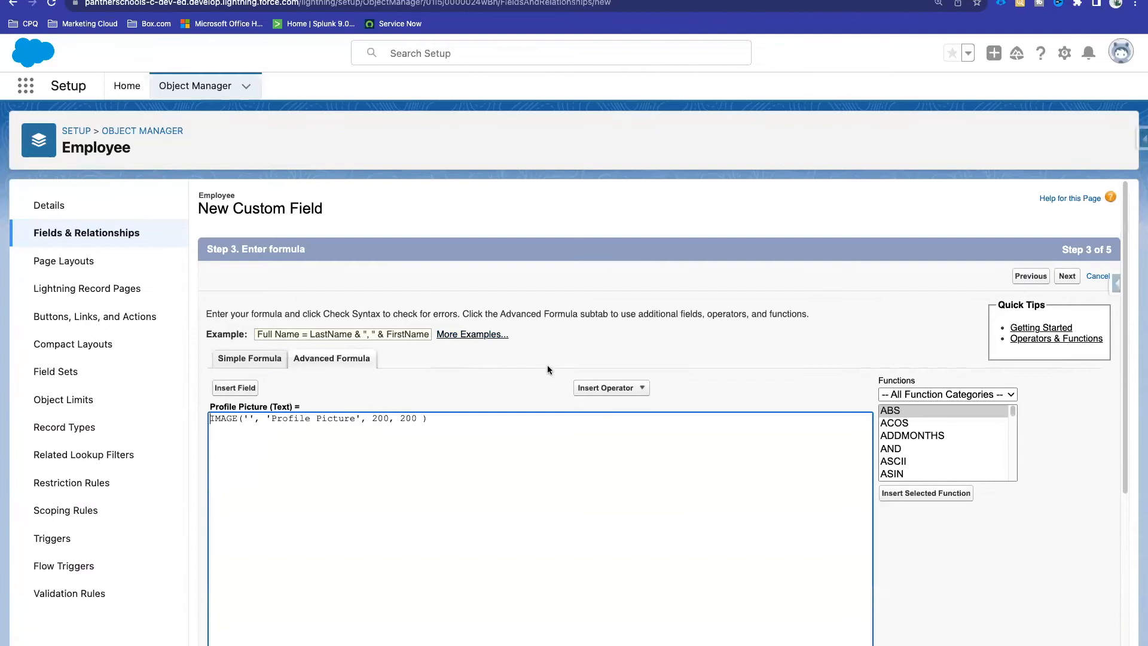
Step: Pass the syntax check, advance through the remaining steps, and save the Profile Picture field
{"action": "scroll", "coordinate": [388, 485], "scroll_direction": "up", "scroll_amount": 3}
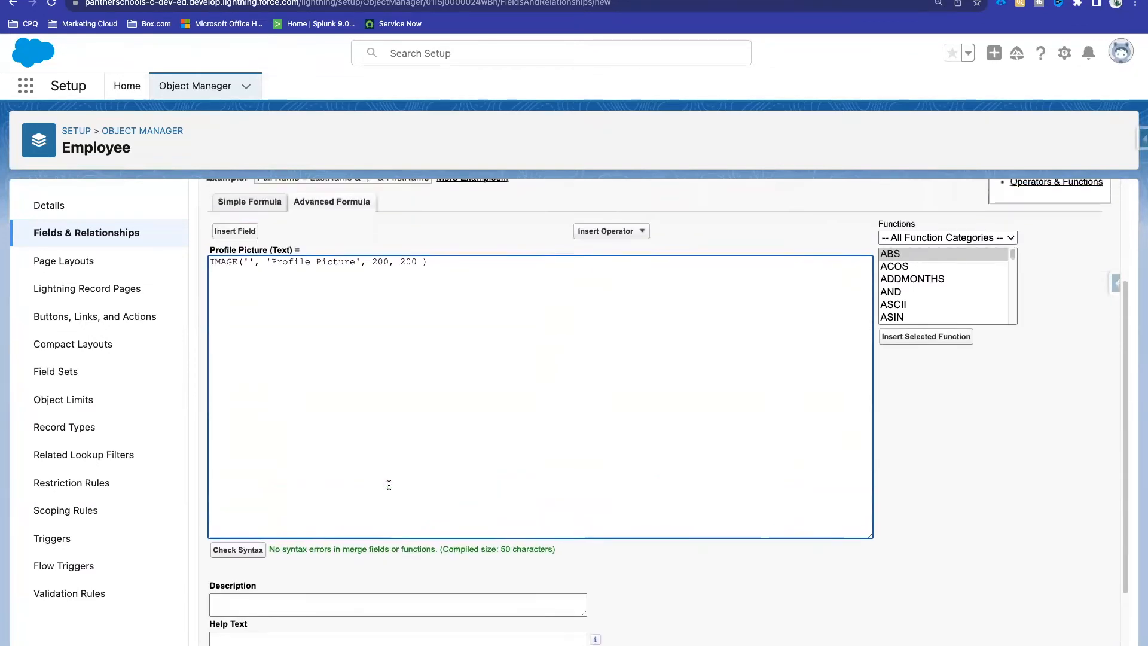
{"action": "scroll", "coordinate": [648, 341], "scroll_direction": "up", "scroll_amount": 3}
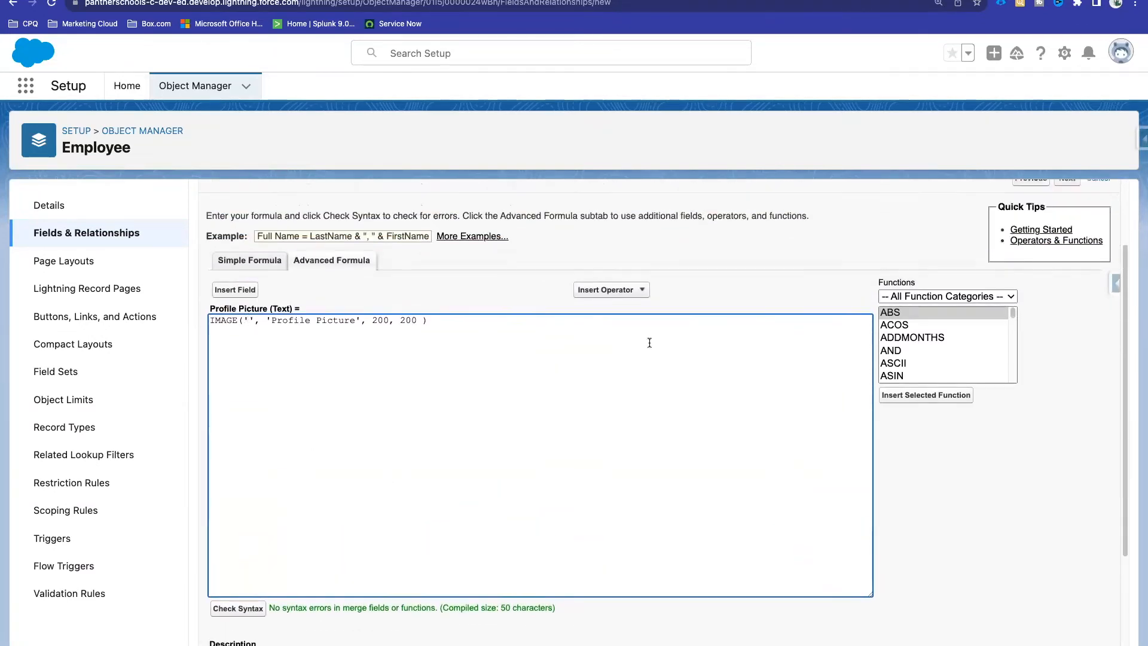
{"action": "left_click", "coordinate": [1069, 257]}
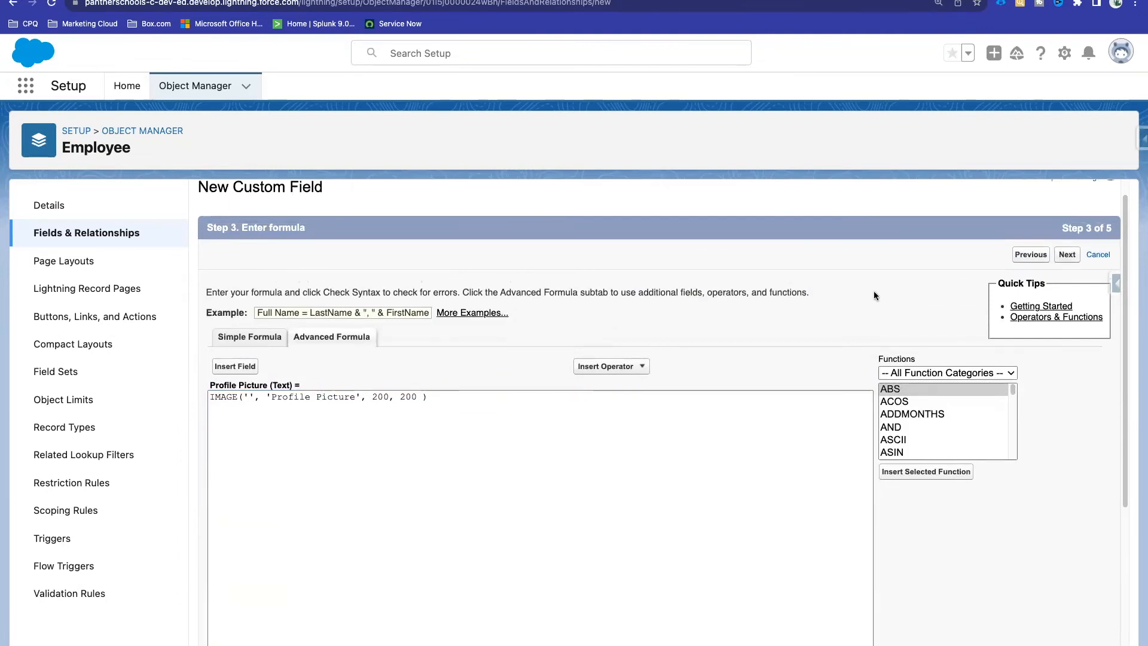
{"action": "left_click", "coordinate": [1066, 276]}
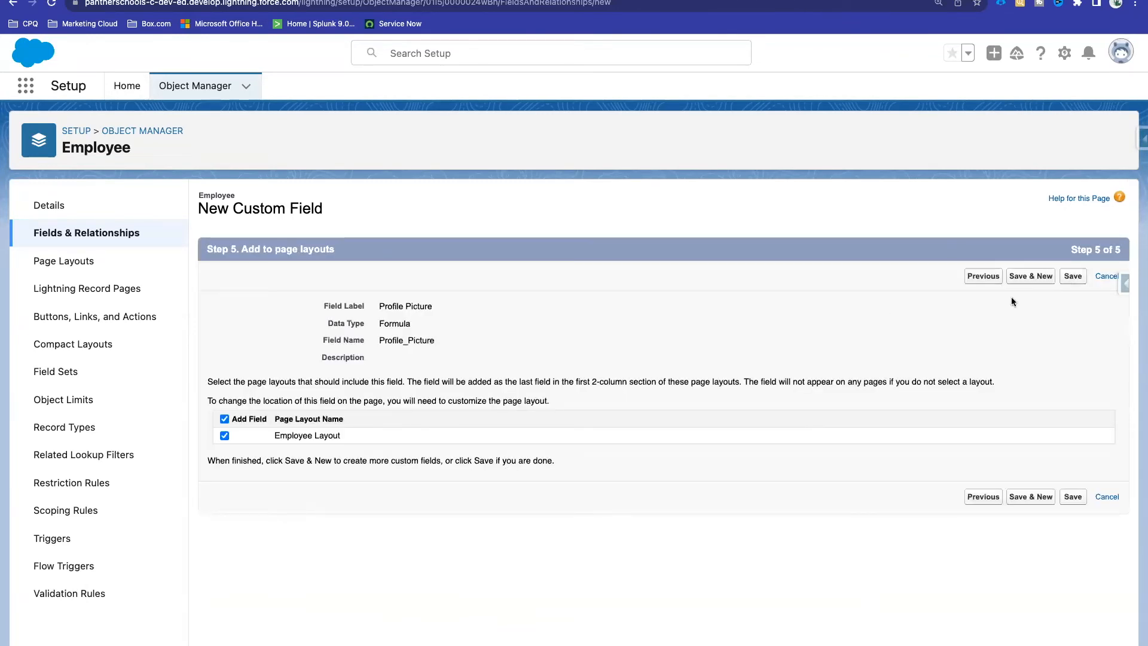
{"action": "left_click", "coordinate": [1072, 276]}
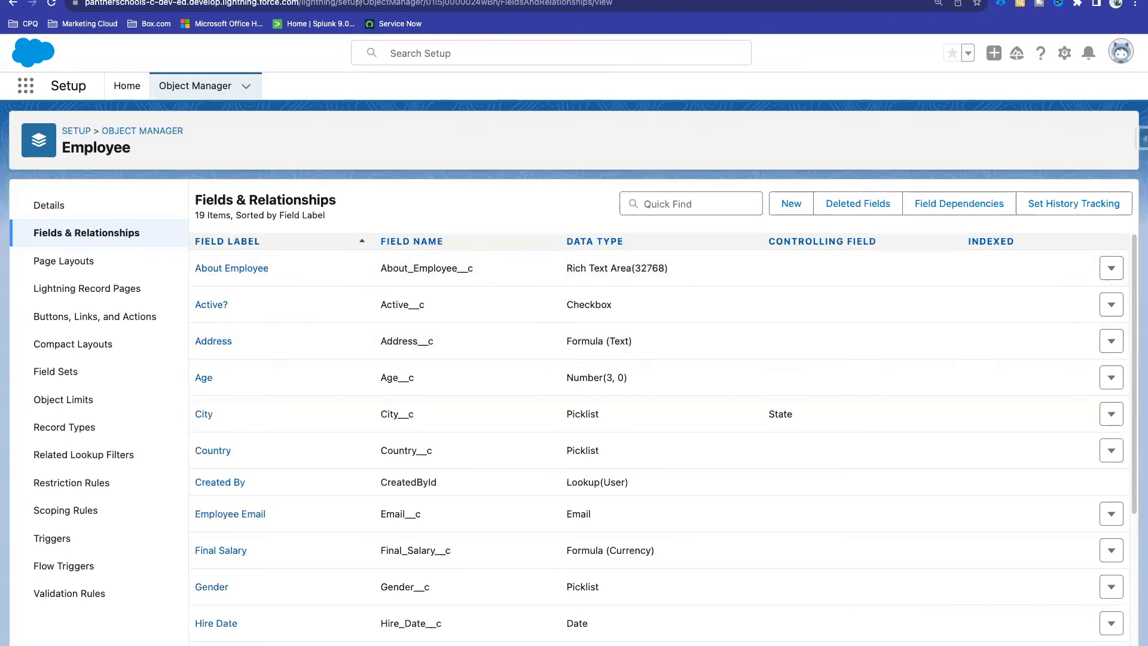
{"action": "key", "text": "ctrl+Tab"}
Step: Reload the employee's record and confirm Profile Picture shows only its 'Profile Picture' alt text
{"action": "left_click", "coordinate": [51, 4]}
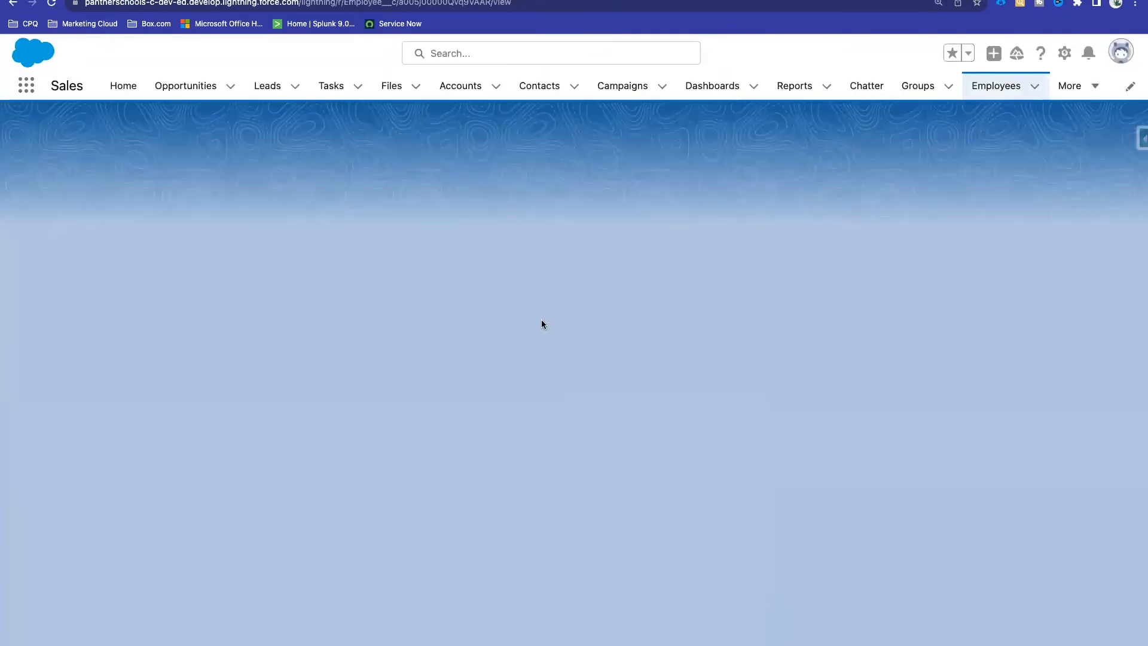
{"action": "scroll", "coordinate": [543, 323], "scroll_direction": "down", "scroll_amount": 8}
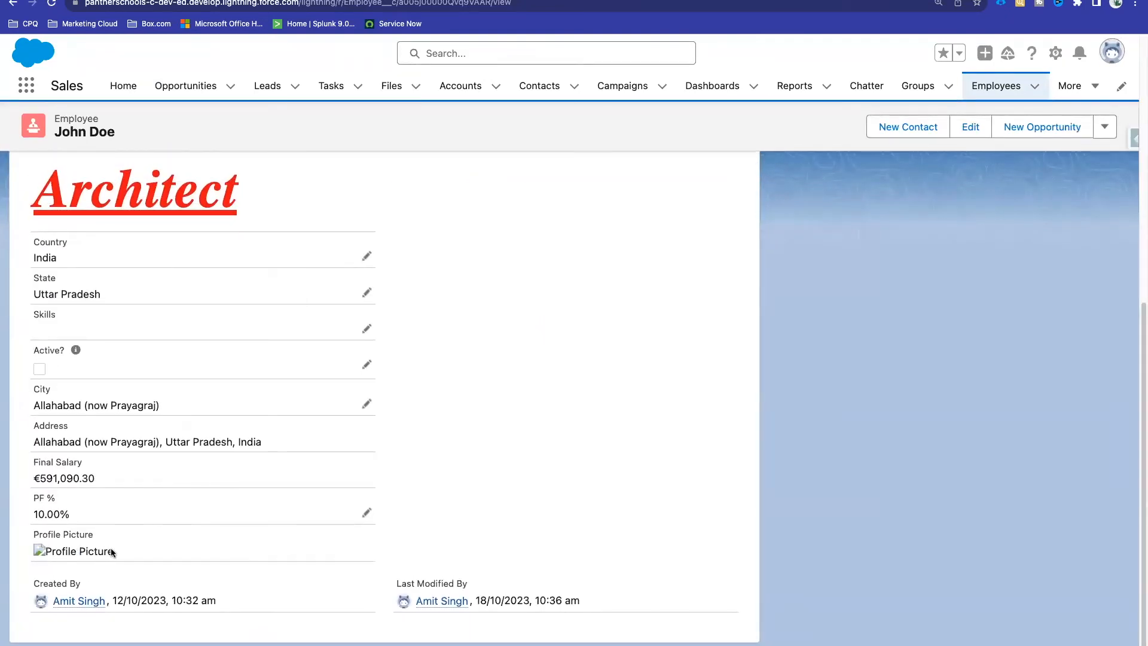
{"action": "left_click_drag", "start_coordinate": [112, 551], "coordinate": [44, 551]}
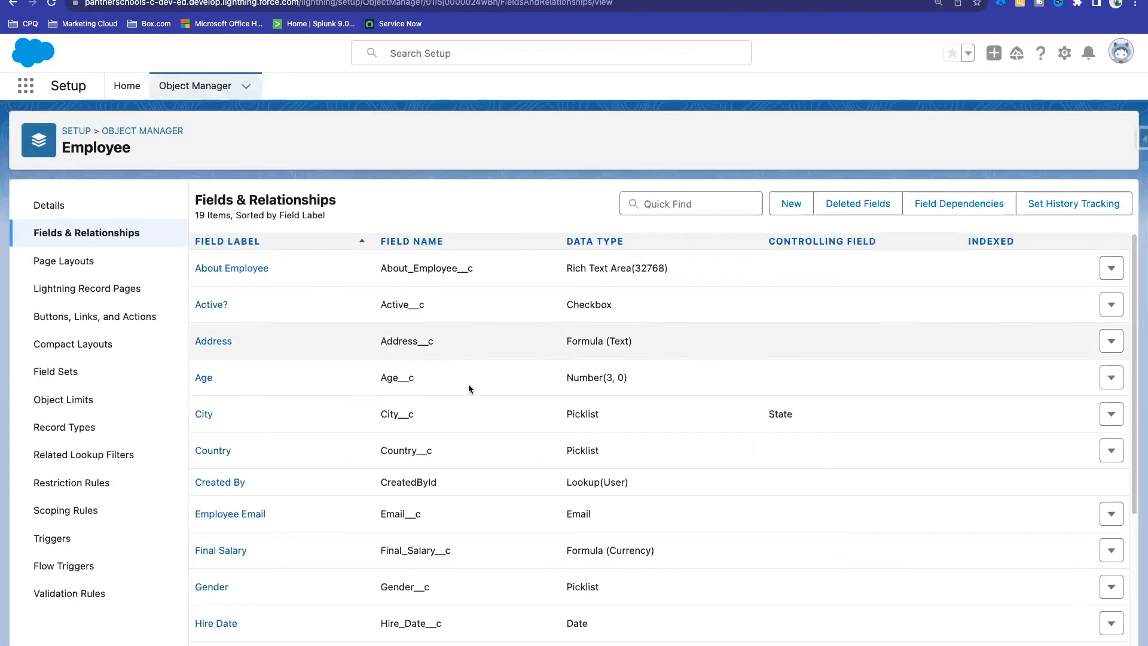
Step: Open the Profile Picture field's definition and locate the alt text in its formula
{"action": "scroll", "coordinate": [468, 384], "scroll_direction": "down", "scroll_amount": 5}
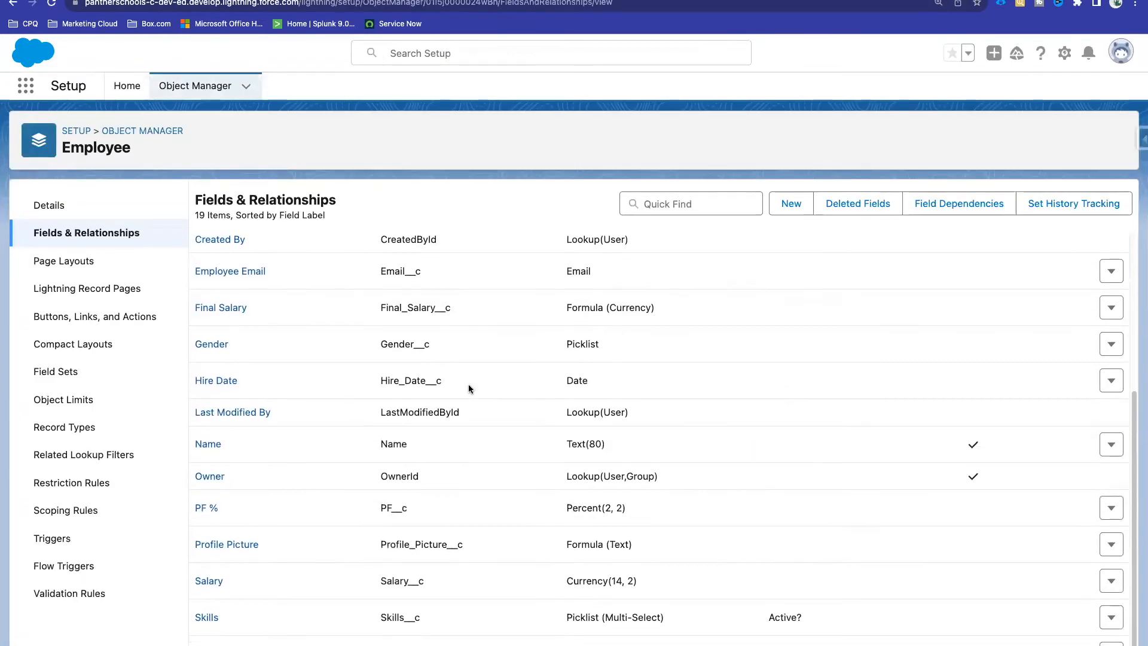
{"action": "left_click", "coordinate": [245, 544]}
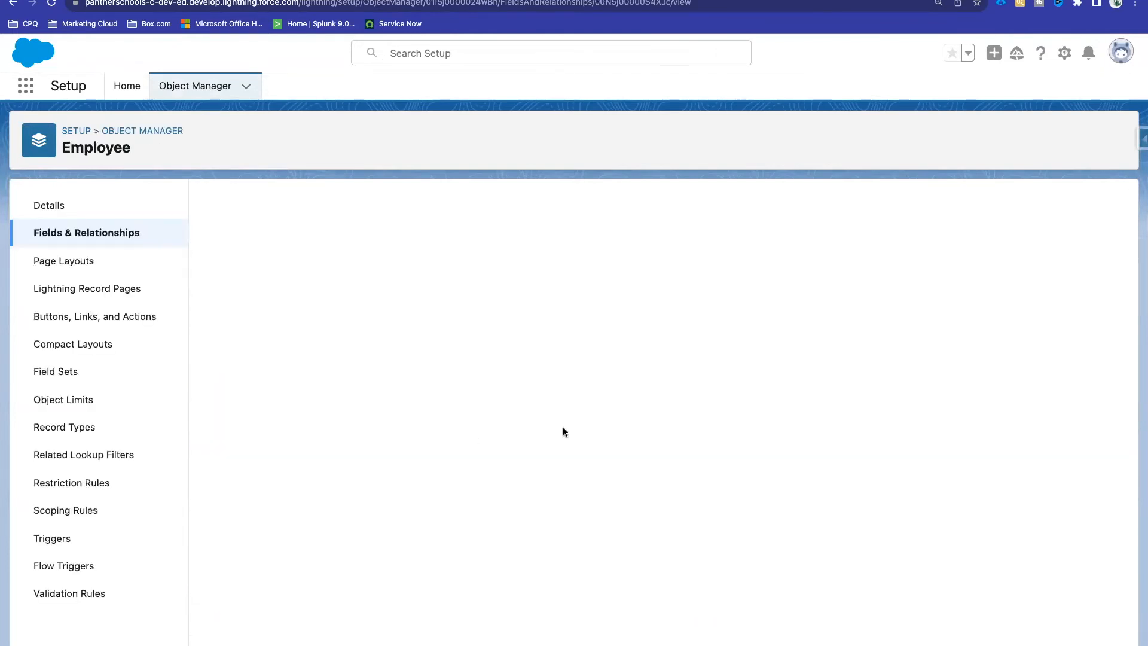
{"action": "left_click_drag", "start_coordinate": [241, 497], "coordinate": [288, 495]}
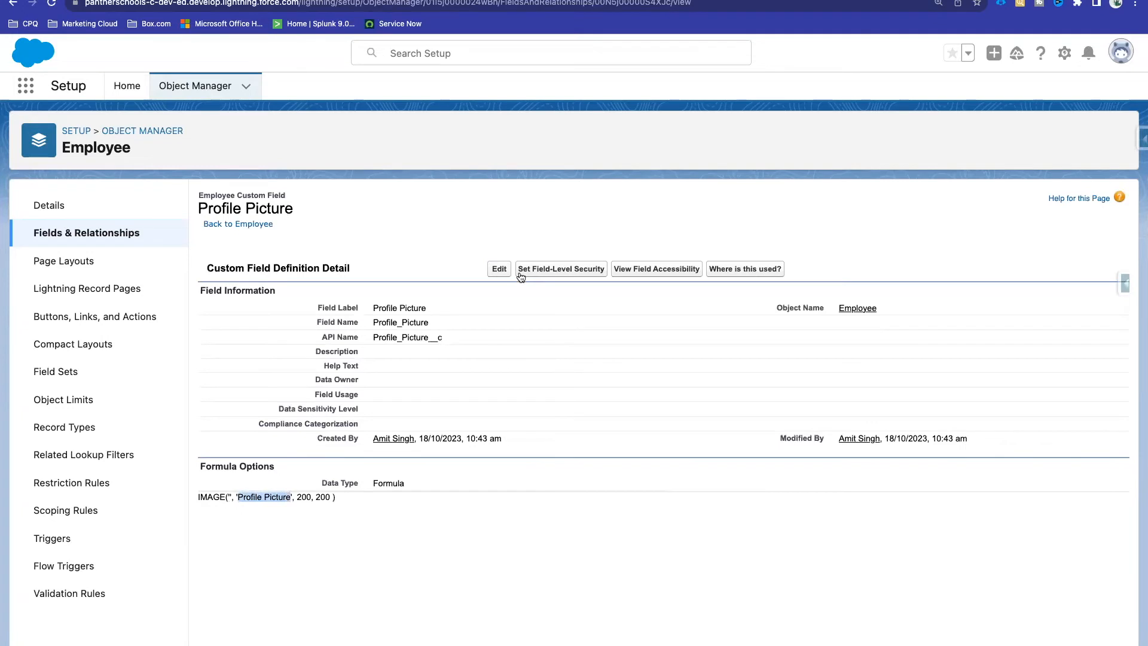
Step: Change the formula's alt text to 'Employee Profile Picture' and save the field
{"action": "left_click", "coordinate": [500, 269]}
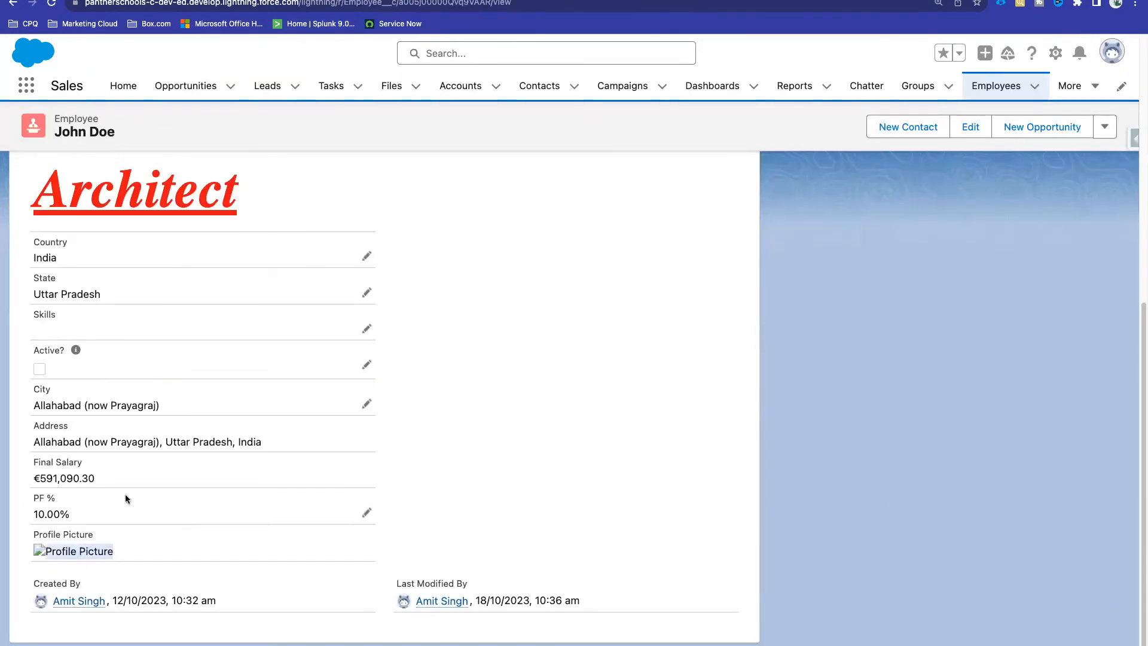
{"action": "left_click_drag", "start_coordinate": [92, 528], "coordinate": [27, 534]}
{"action": "left_click_drag", "start_coordinate": [111, 552], "coordinate": [45, 548]}
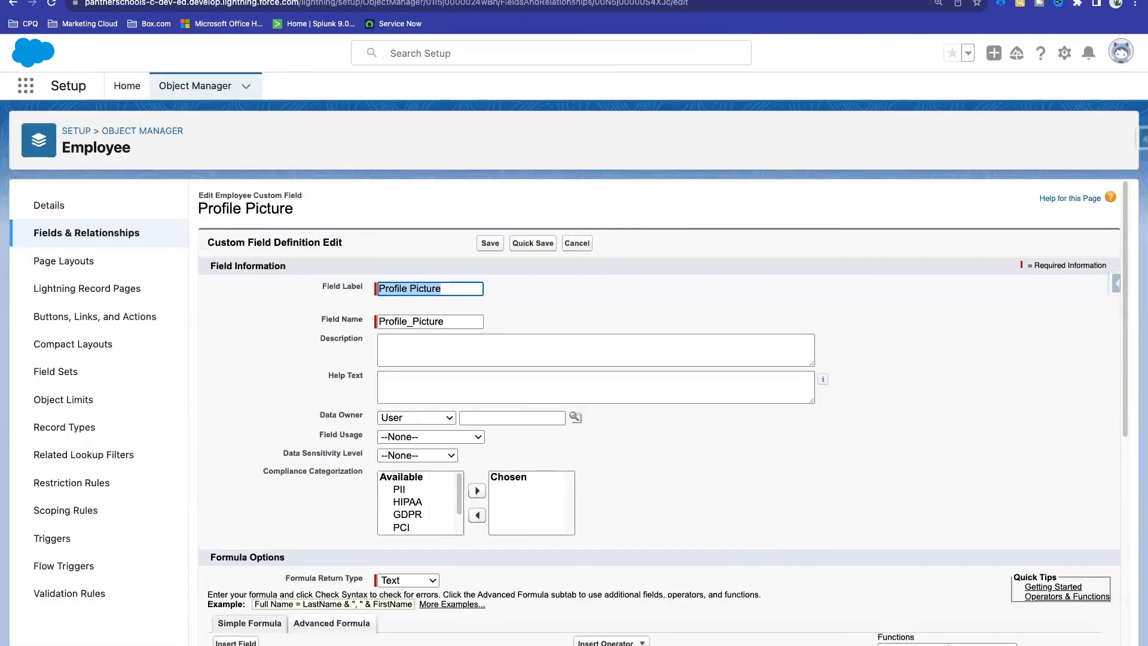
{"action": "scroll", "coordinate": [450, 537], "scroll_direction": "down", "scroll_amount": 2}
{"action": "scroll", "coordinate": [450, 537], "scroll_direction": "down", "scroll_amount": 1}
{"action": "left_click_drag", "start_coordinate": [272, 463], "coordinate": [335, 463]}
{"action": "double_click", "coordinate": [345, 463]}
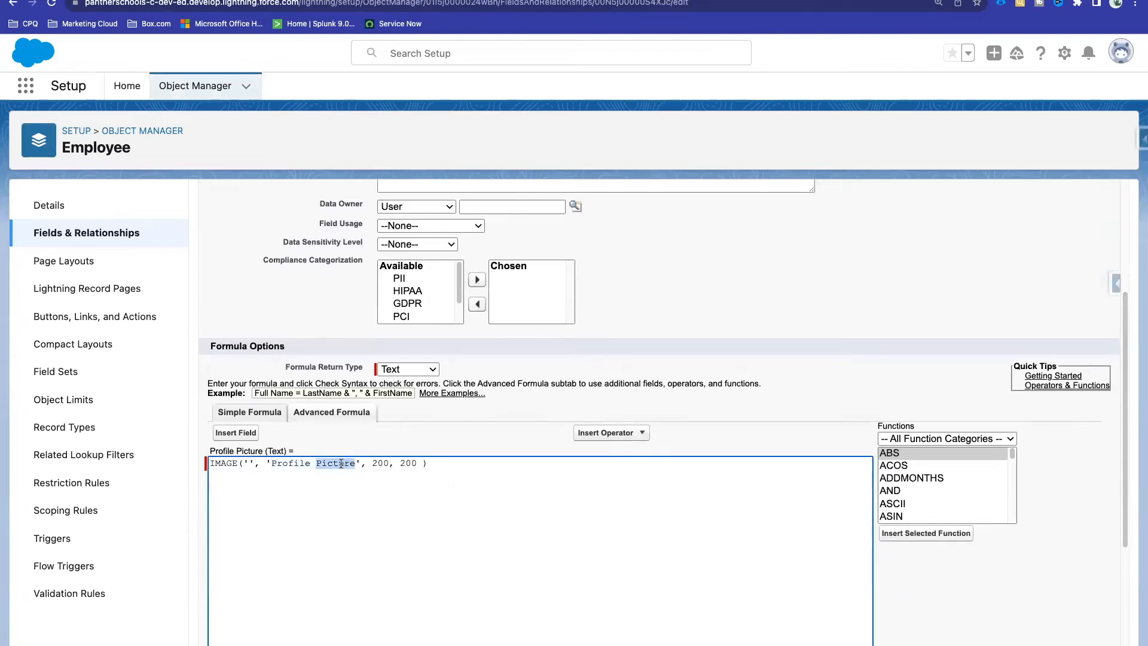
{"action": "double_click", "coordinate": [290, 463]}
{"action": "left_click", "coordinate": [272, 463]}
{"action": "type", "text": "Employee"}
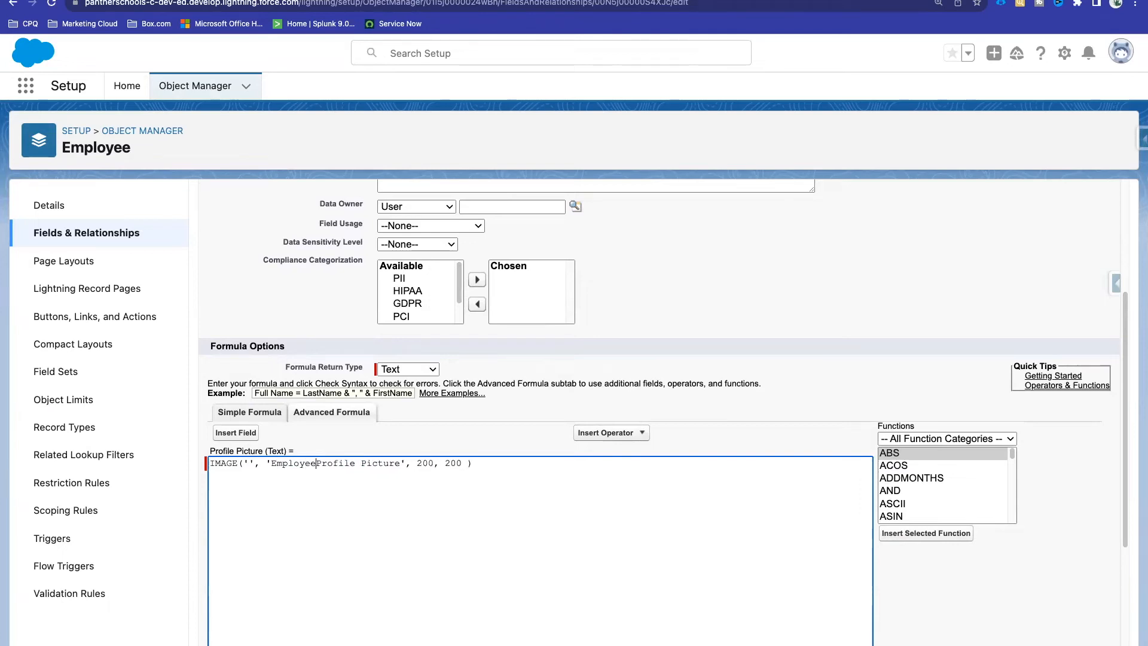
{"action": "scroll", "coordinate": [546, 375], "scroll_direction": "up", "scroll_amount": 3}
{"action": "left_click", "coordinate": [490, 232]}
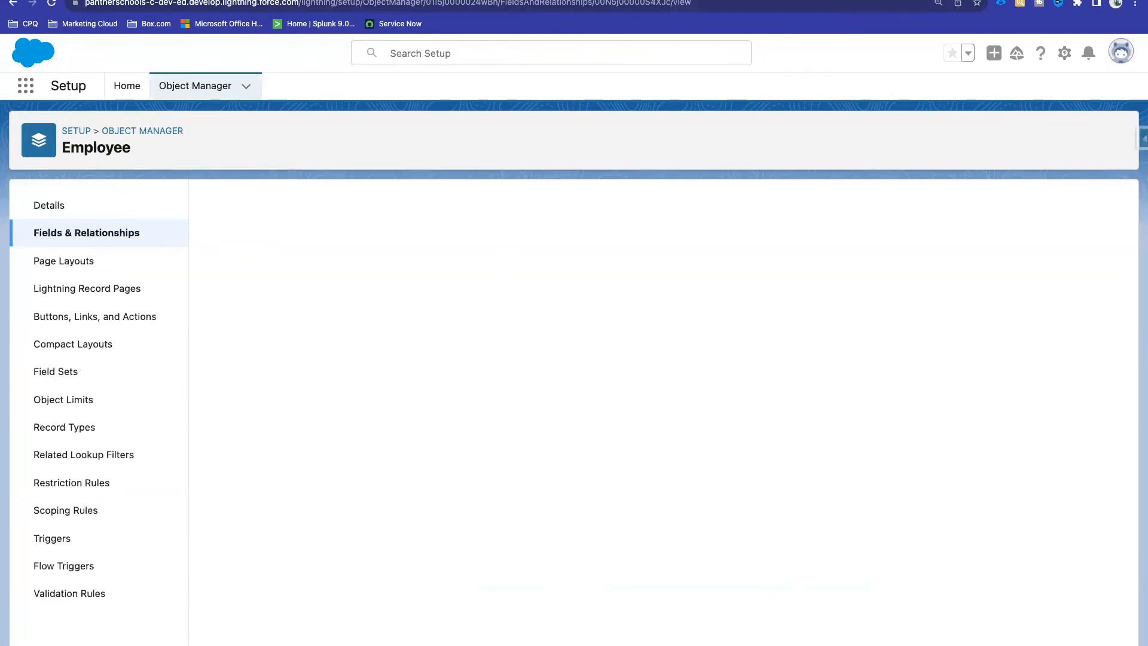
Step: Reload the employee's record to confirm it shows 'Employee Profile Picture', then return to Setup
{"action": "left_click", "coordinate": [359, 0]}
{"action": "left_click", "coordinate": [370, 3]}
{"action": "key", "text": "Return"}
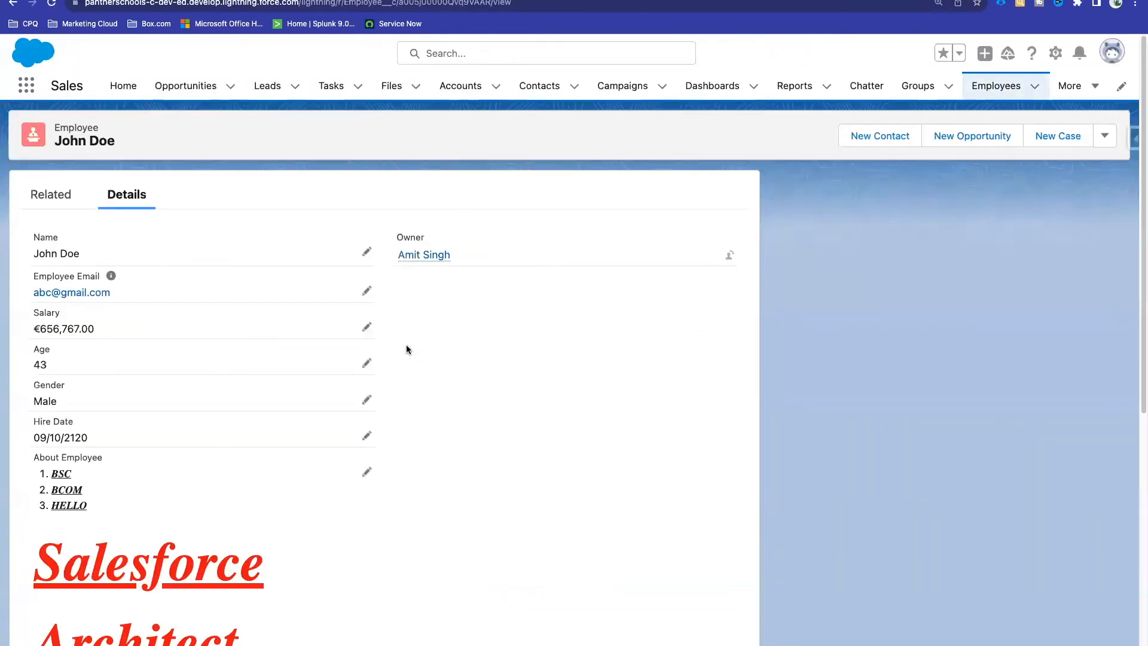
{"action": "scroll", "coordinate": [406, 350], "scroll_direction": "down", "scroll_amount": 7}
{"action": "left_click_drag", "start_coordinate": [166, 548], "coordinate": [48, 551]}
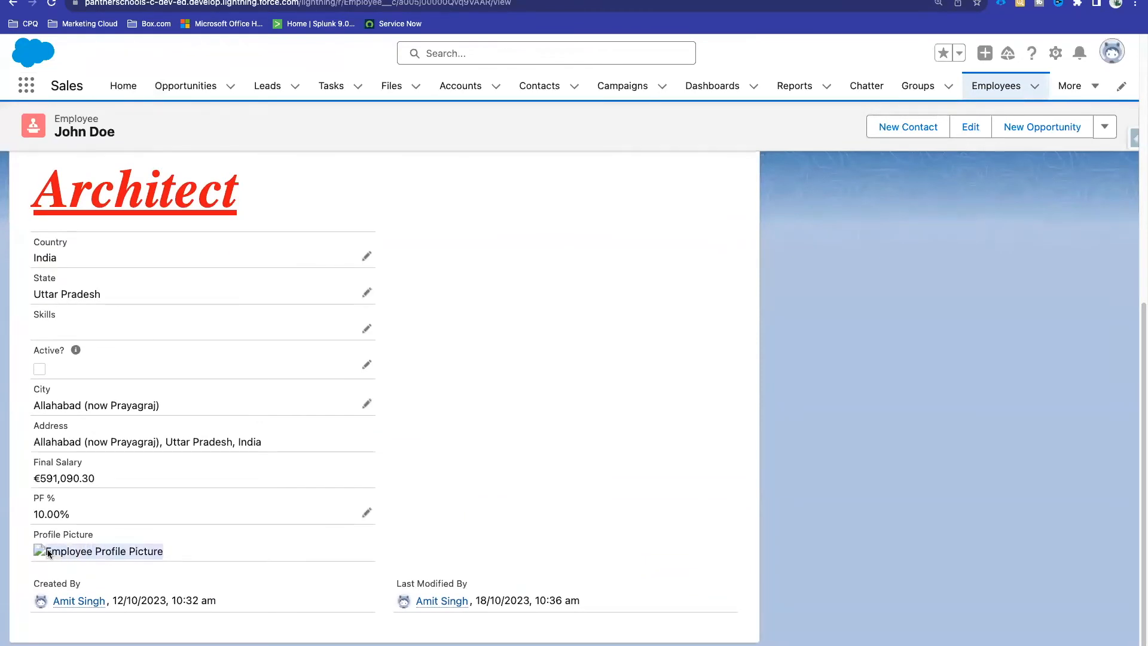
{"action": "left_click", "coordinate": [514, 0]}
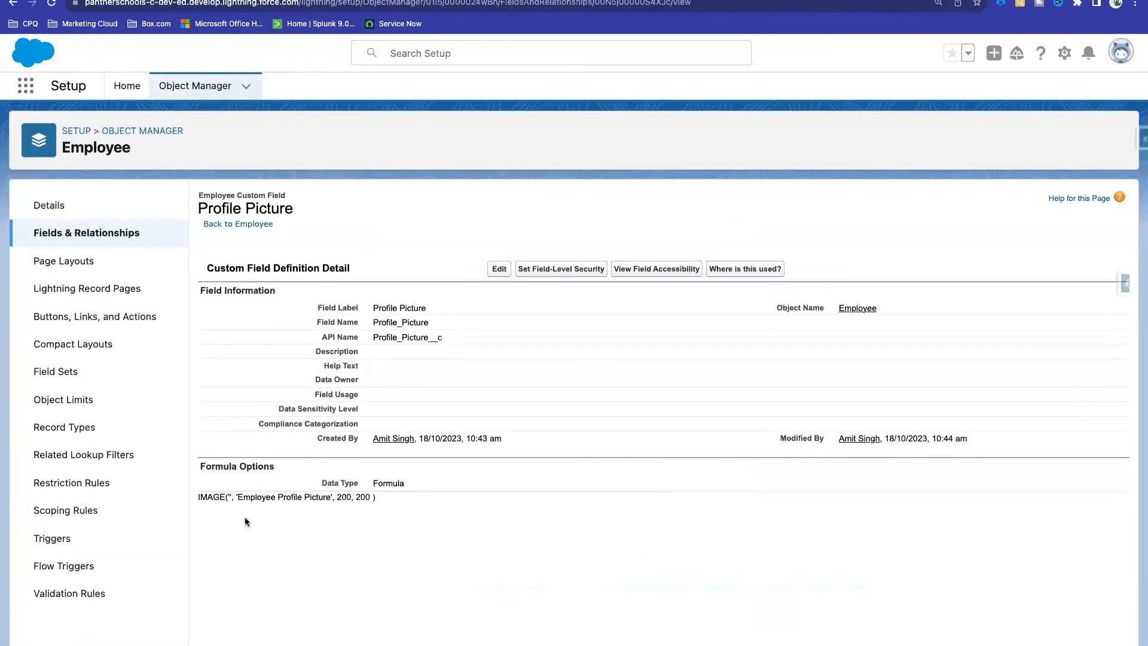
Step: Reopen the Profile Picture formula at its empty IMAGE URL quotes and open a new browser tab
{"action": "left_click", "coordinate": [498, 269]}
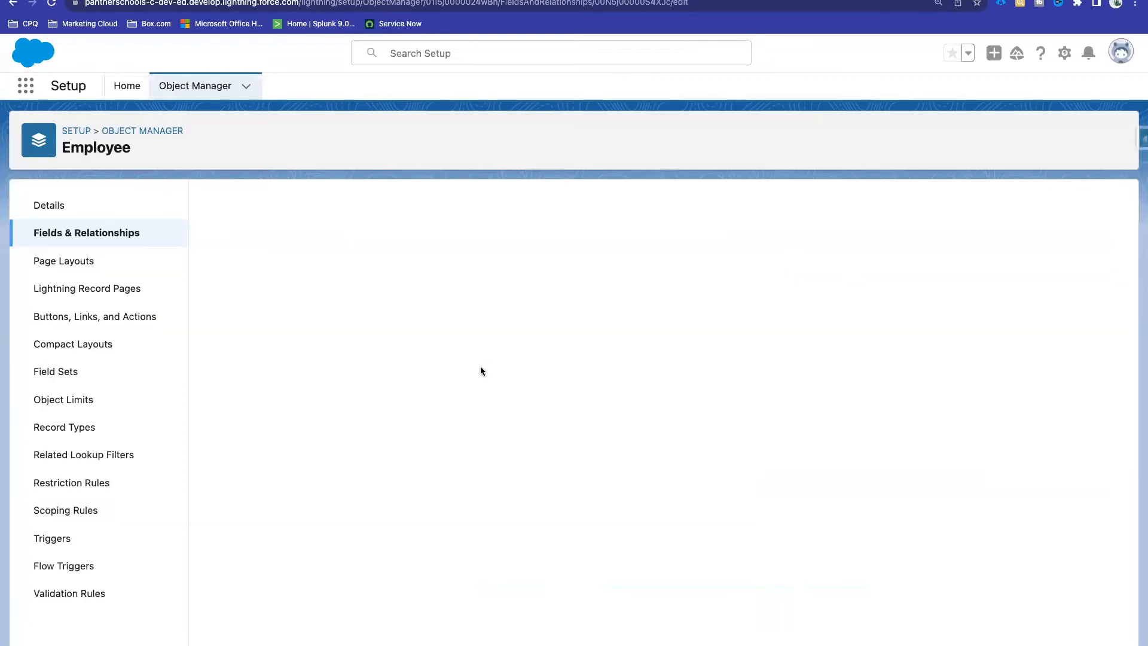
{"action": "scroll", "coordinate": [457, 416], "scroll_direction": "down", "scroll_amount": 10}
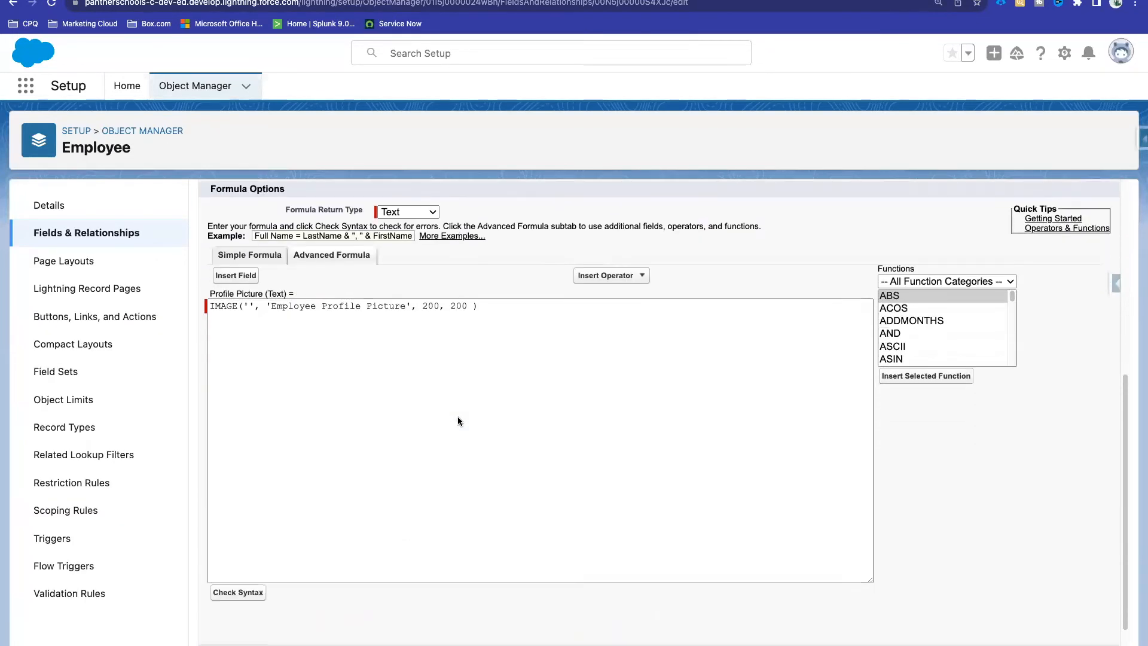
{"action": "left_click", "coordinate": [248, 270]}
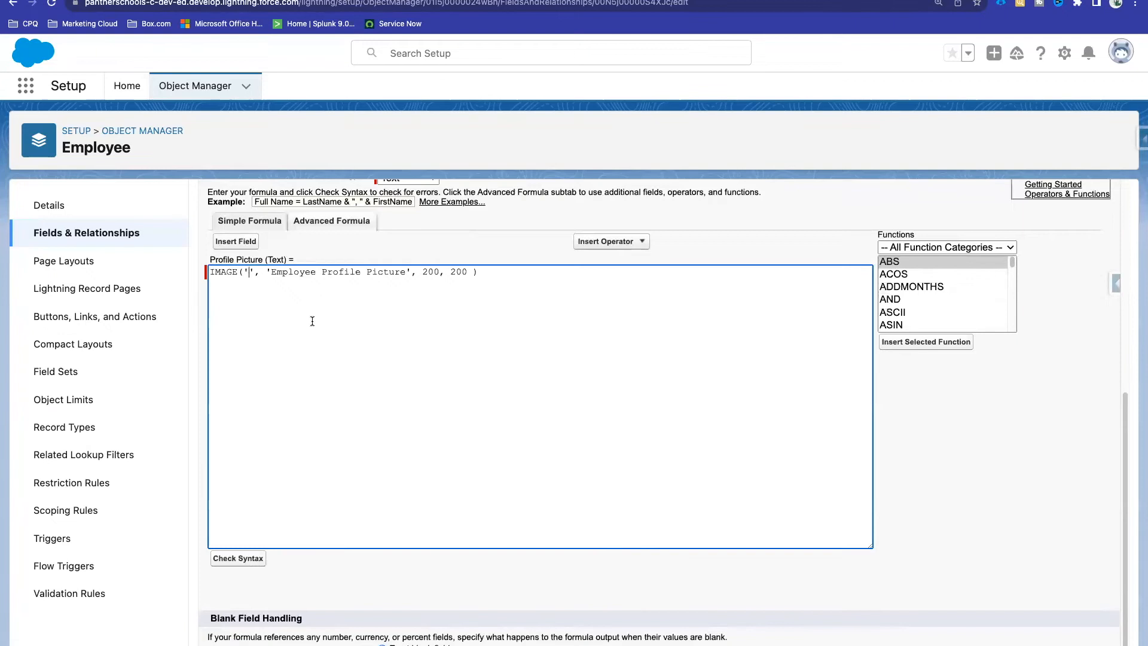
{"action": "left_click_drag", "start_coordinate": [255, 271], "coordinate": [244, 270]}
{"action": "left_click", "coordinate": [283, 303]}
{"action": "scroll", "coordinate": [299, 340], "scroll_direction": "up", "scroll_amount": 3}
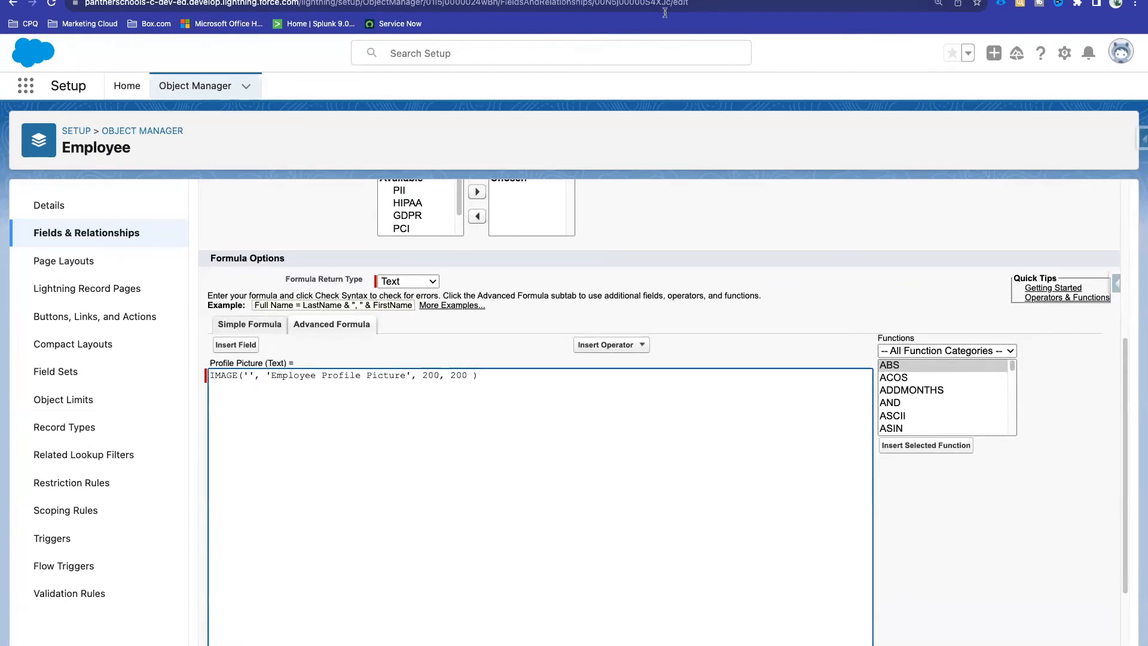
{"action": "right_click", "coordinate": [502, 0]}
{"action": "left_click", "coordinate": [526, 1]}
Step: Search Google Images for 'employee image samples klipart'
{"action": "type", "text": "em"}
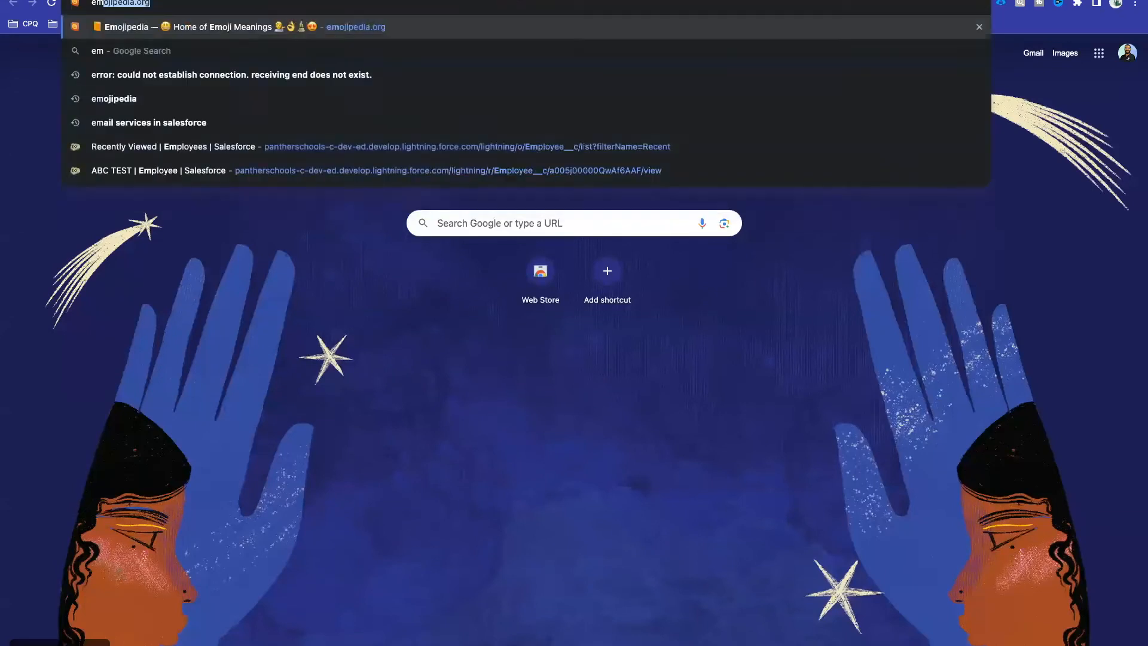
{"action": "type", "text": "ployee umage"}
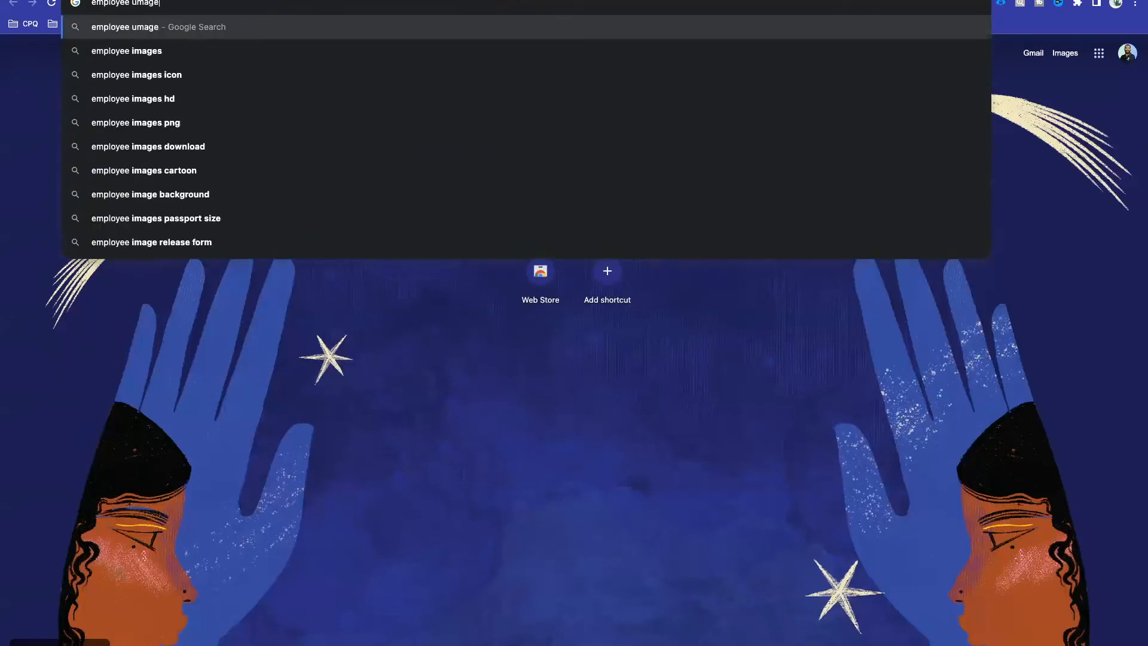
{"action": "key", "text": "BackSpace"}
{"action": "key", "text": "BackSpace"}
{"action": "key", "text": "BackSpace"}
{"action": "key", "text": "BackSpace"}
{"action": "key", "text": "BackSpace"}
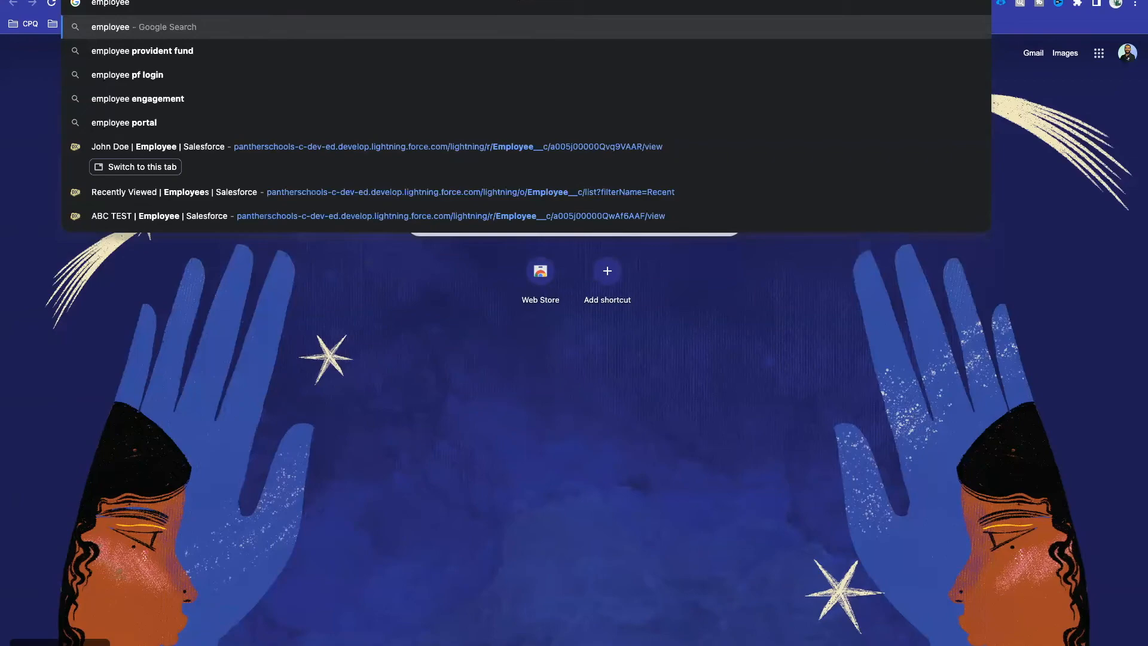
{"action": "type", "text": "image samples"}
{"action": "key", "text": "Return"}
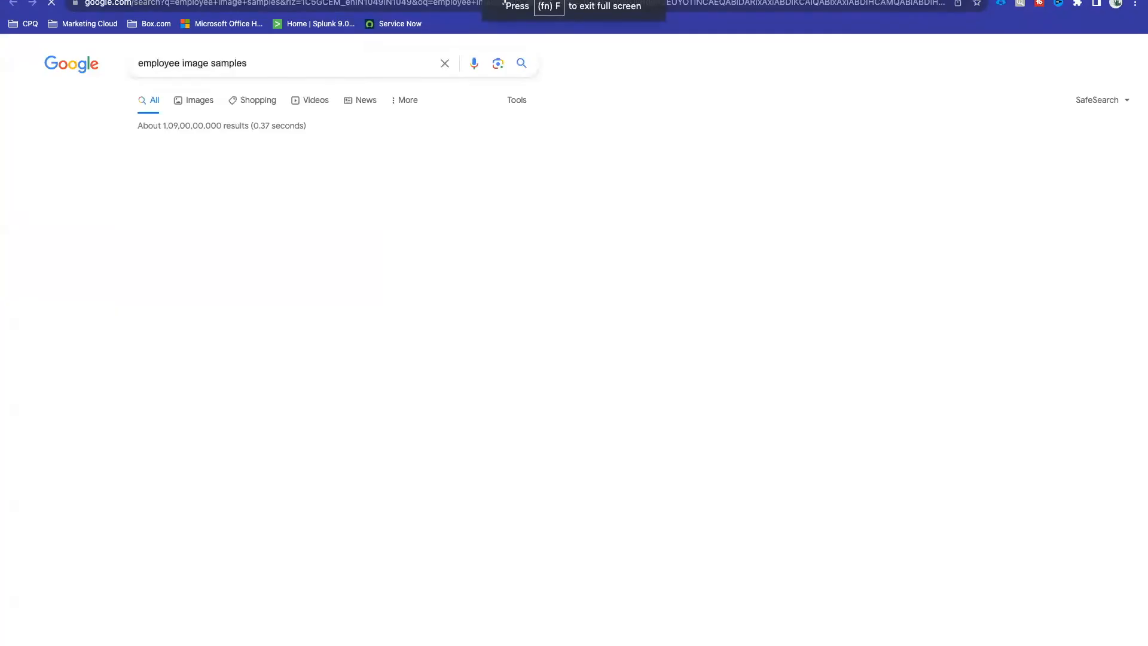
{"action": "left_click", "coordinate": [200, 101]}
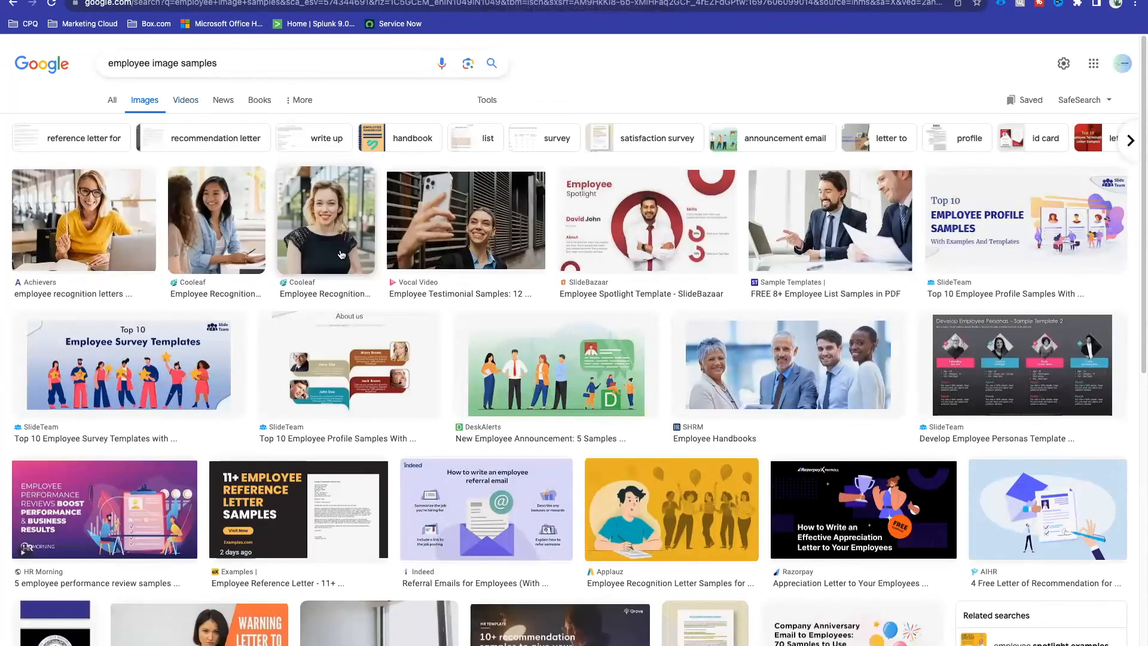
{"action": "scroll", "coordinate": [341, 255], "scroll_direction": "down", "scroll_amount": 8}
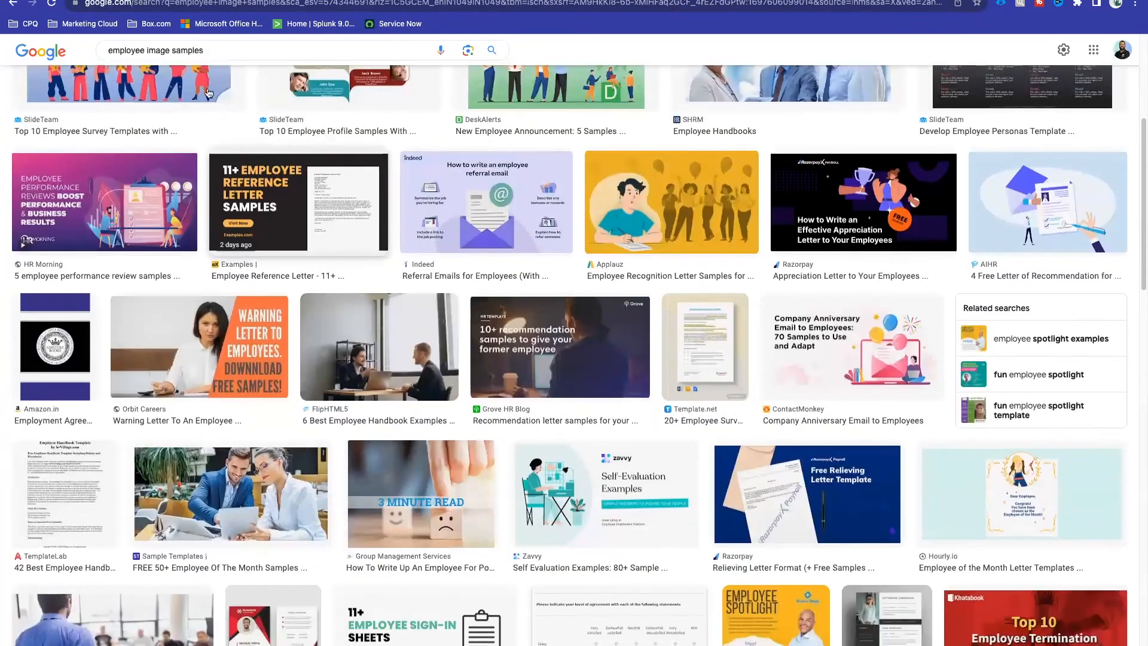
{"action": "scroll", "coordinate": [236, 58], "scroll_direction": "up", "scroll_amount": 3}
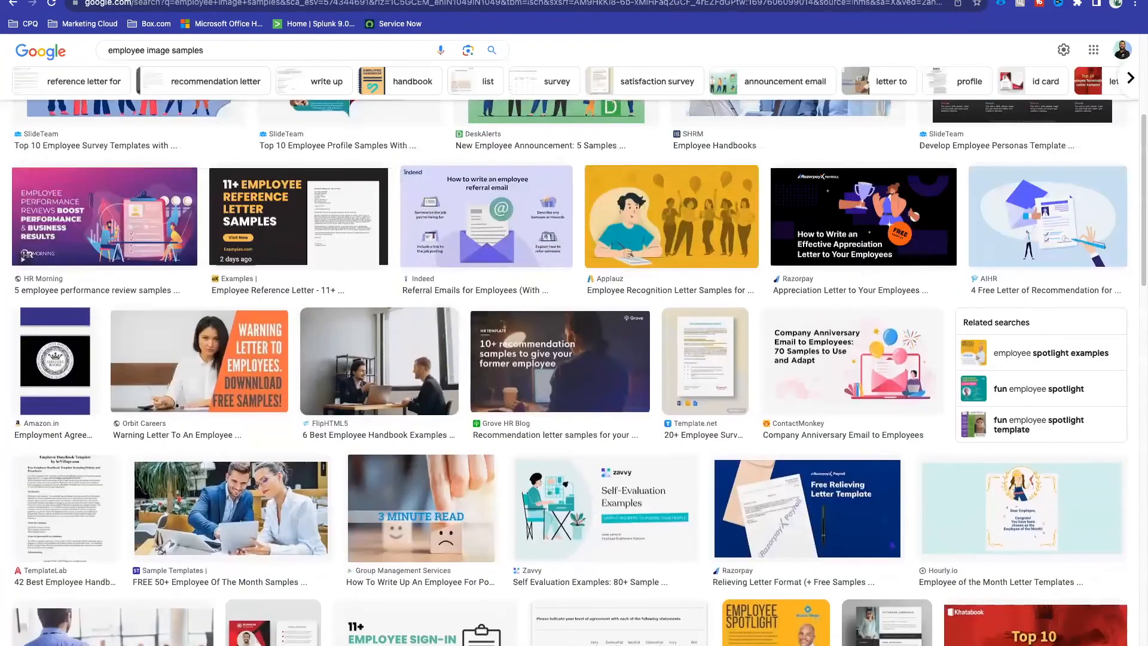
{"action": "scroll", "coordinate": [237, 58], "scroll_direction": "up", "scroll_amount": 5}
{"action": "left_click", "coordinate": [237, 63]}
{"action": "type", "text": "klipart"}
{"action": "key", "text": "Return"}
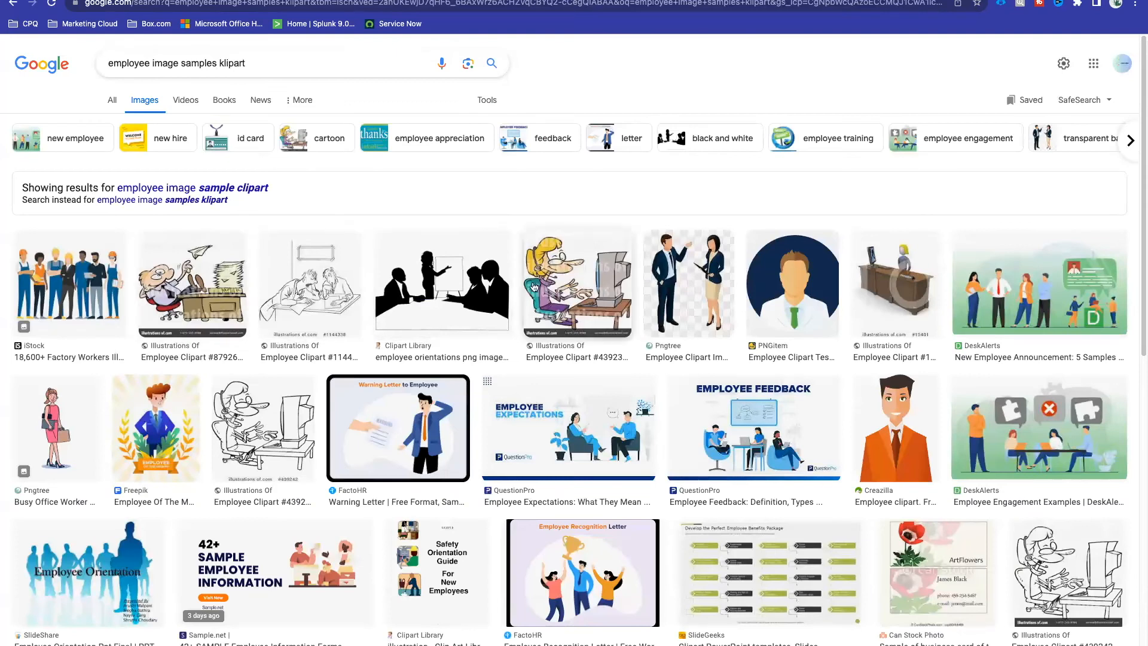
Step: Open the orange-suited man clipart full-size in its own tab and copy its address
{"action": "left_click", "coordinate": [900, 411]}
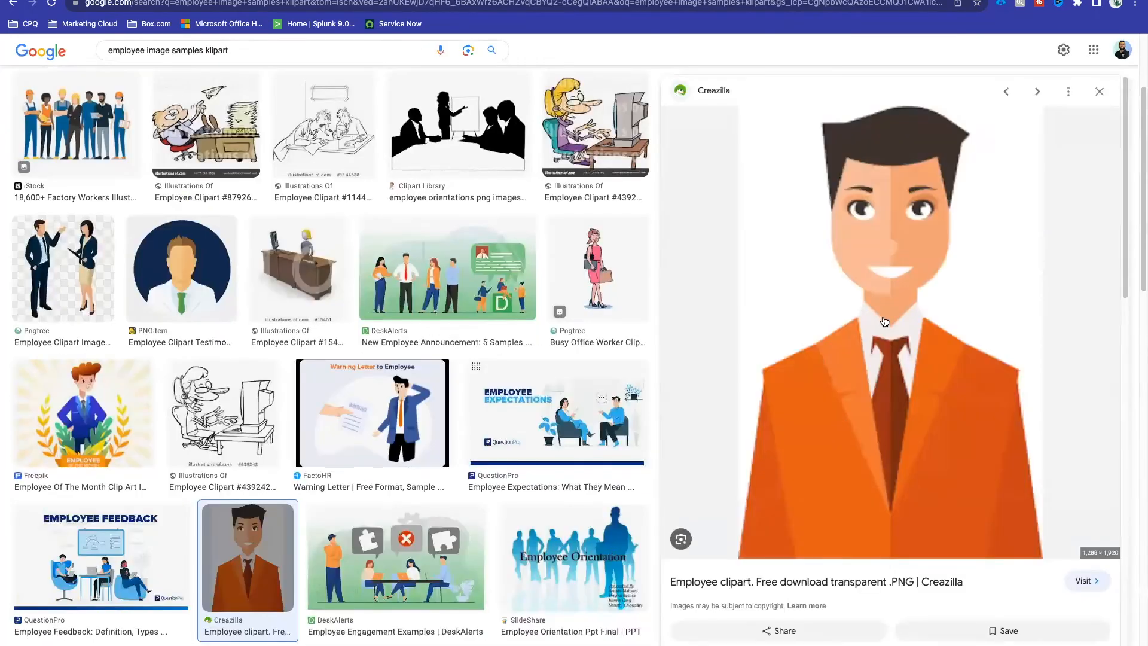
{"action": "right_click", "coordinate": [854, 222]}
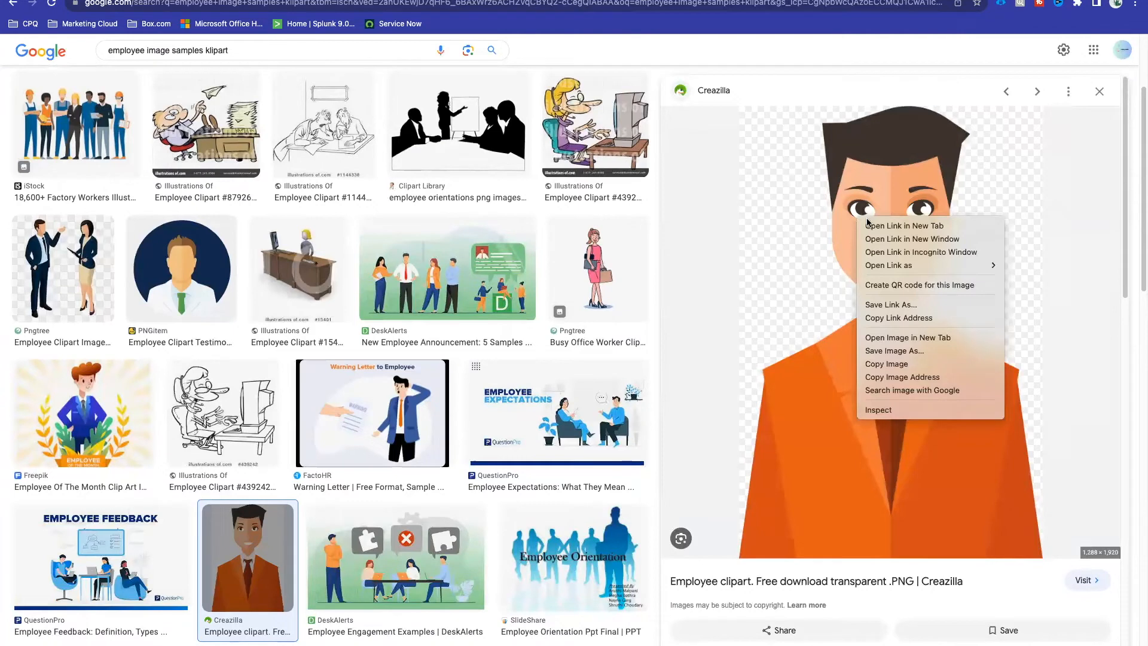
{"action": "left_click", "coordinate": [907, 337]}
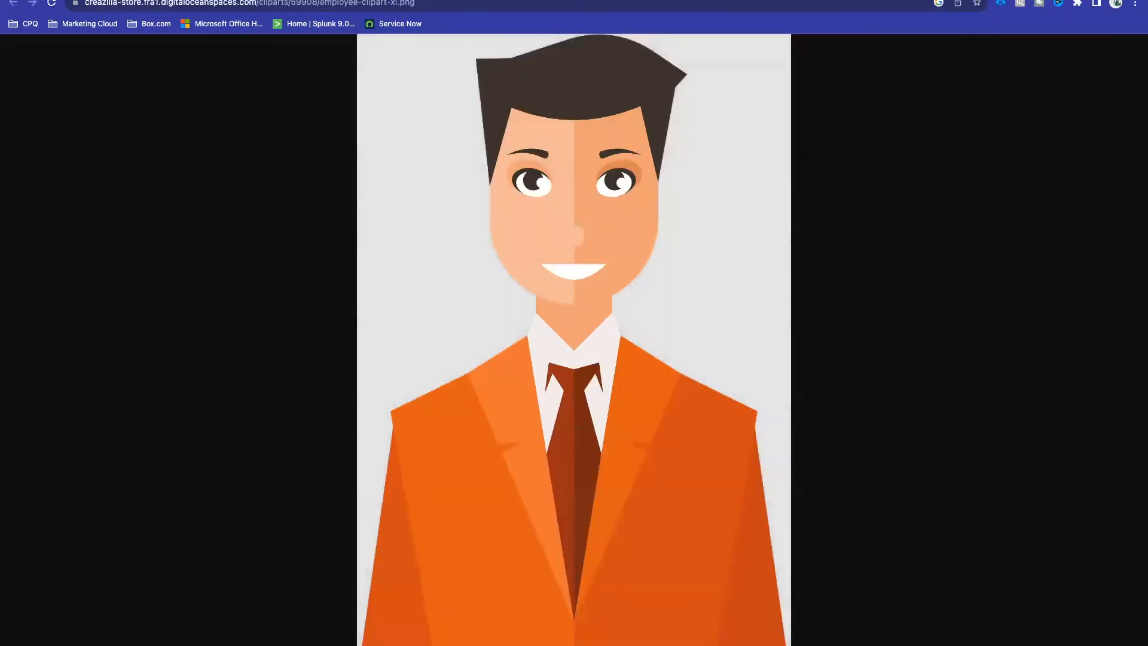
{"action": "left_click", "coordinate": [230, 2]}
{"action": "key", "text": "super+c"}
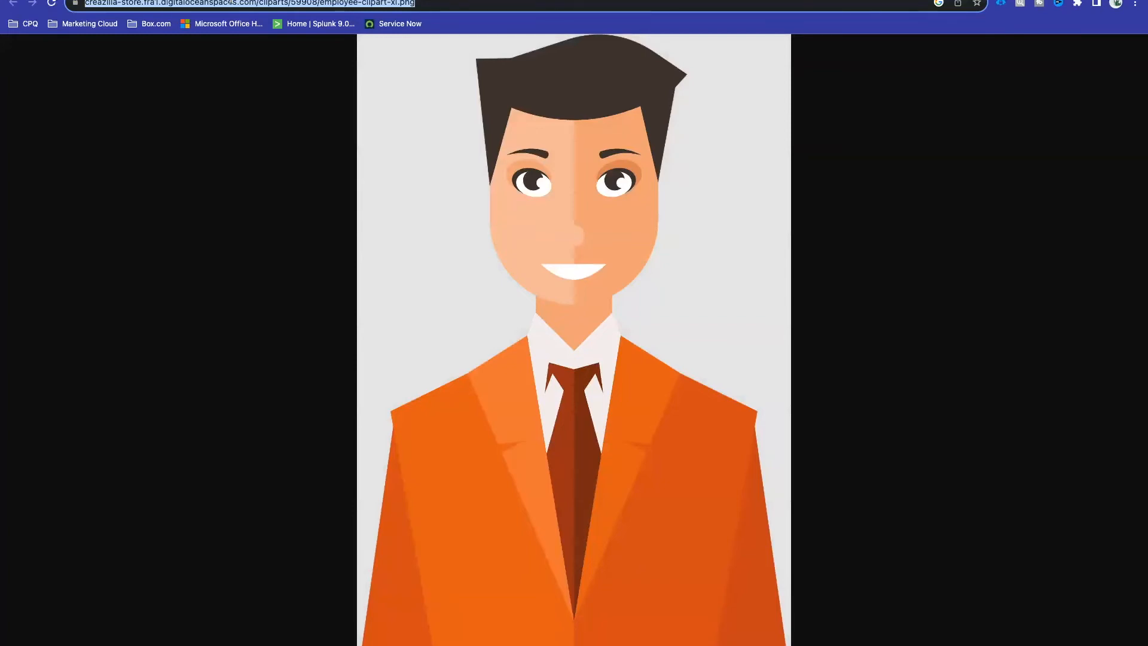
{"action": "key", "text": "ctrl+Left"}
Step: Paste the Creazilla employee-clipart-xl.png URL into IMAGE(''), save, and reload the employee record to see the clipart
{"action": "left_click", "coordinate": [478, 1]}
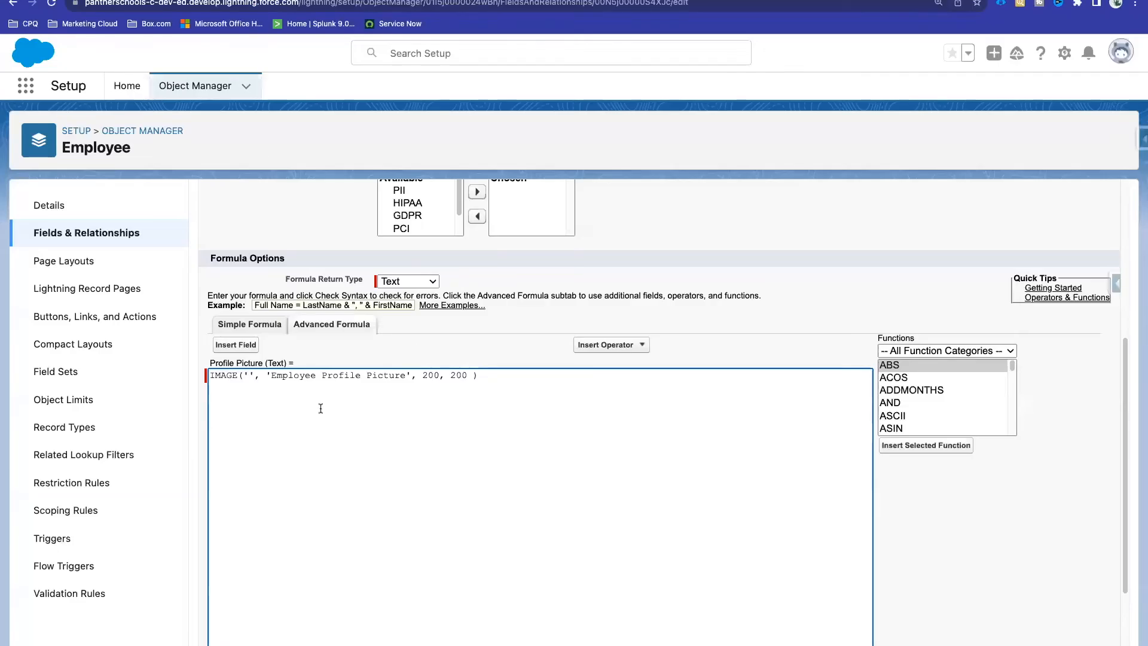
{"action": "key", "text": "super+v"}
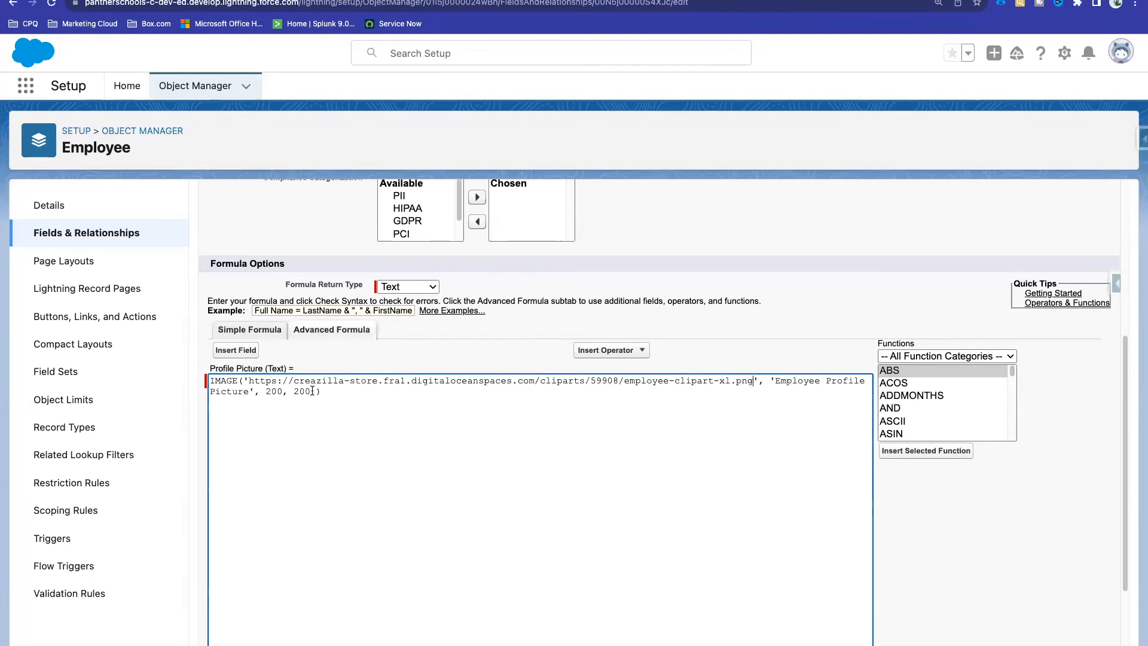
{"action": "scroll", "coordinate": [312, 390], "scroll_direction": "up", "scroll_amount": 5}
{"action": "left_click", "coordinate": [489, 244]}
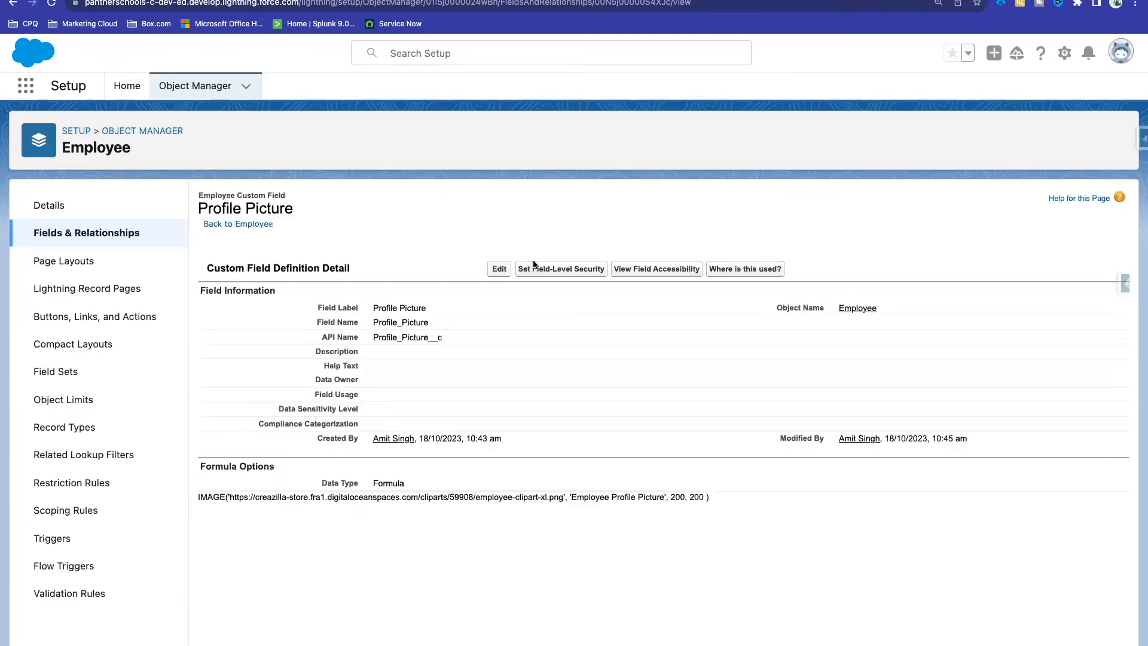
{"action": "left_click", "coordinate": [272, 0]}
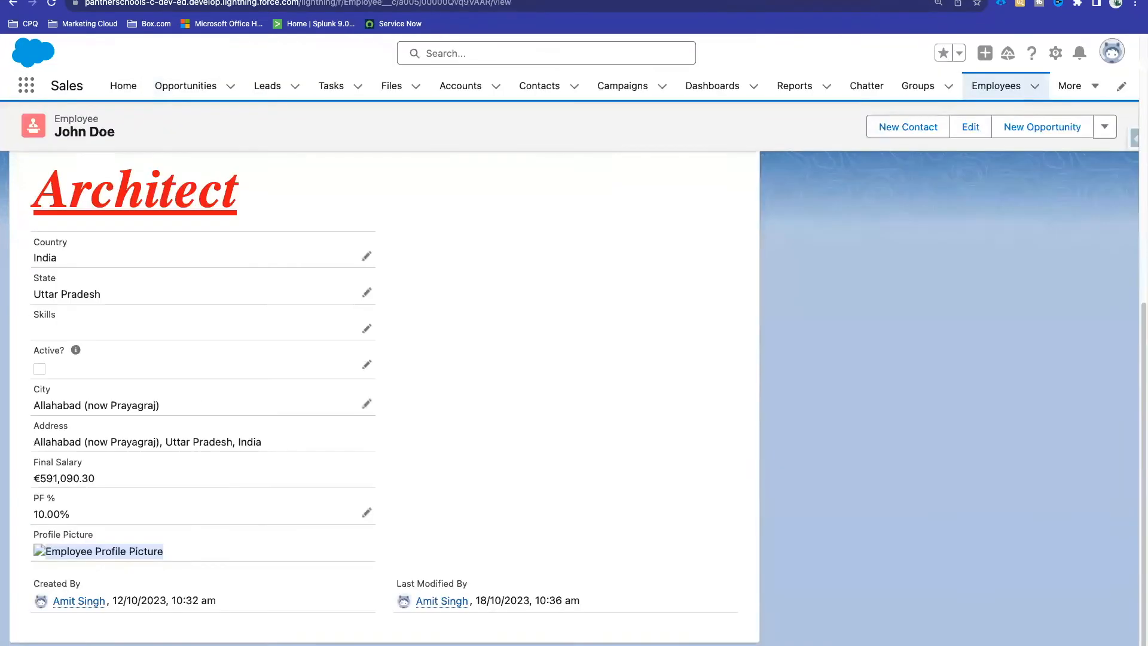
{"action": "left_click", "coordinate": [51, 3]}
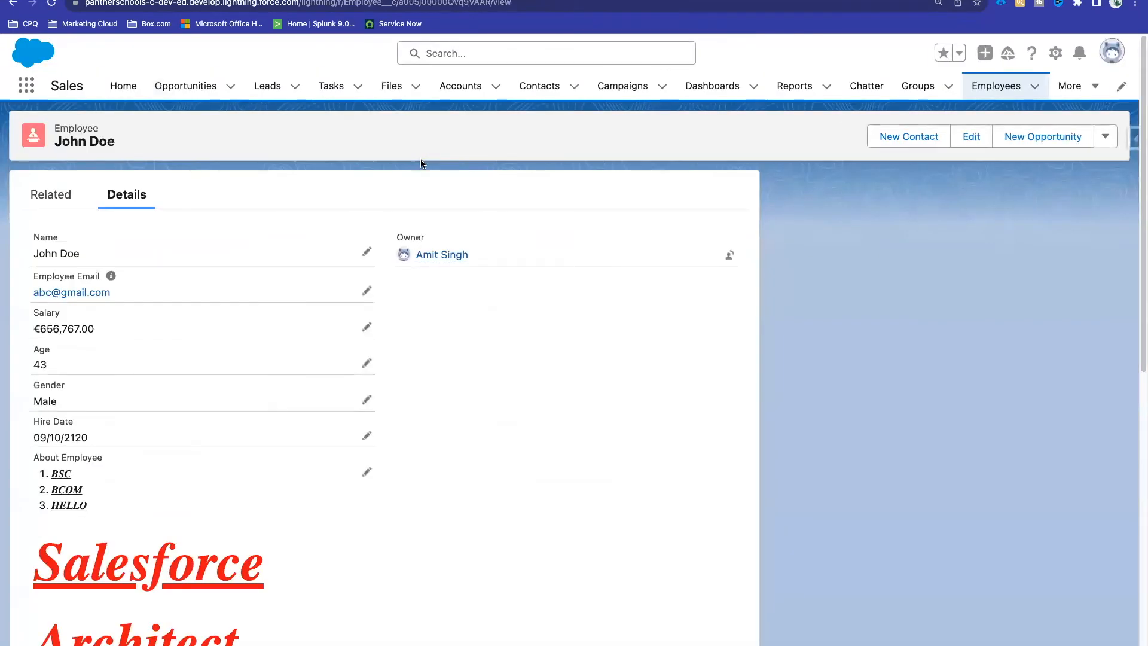
{"action": "scroll", "coordinate": [489, 353], "scroll_direction": "down", "scroll_amount": 10}
{"action": "scroll", "coordinate": [490, 352], "scroll_direction": "up", "scroll_amount": 1}
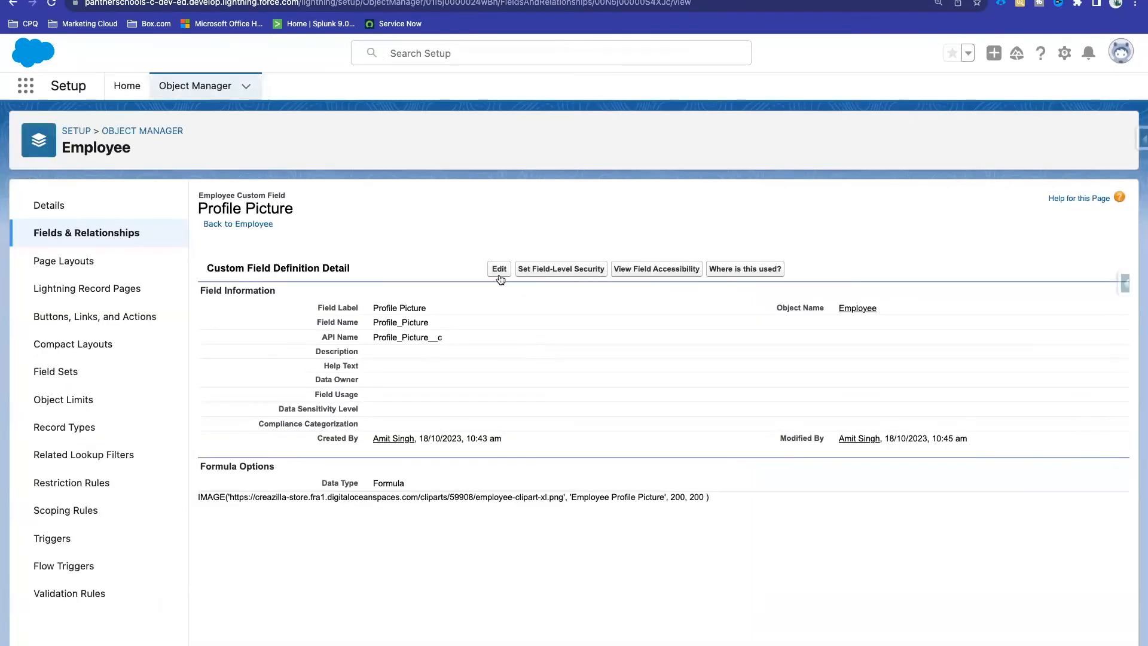
Step: Delete the ', 200, 200' size arguments from the IMAGE formula and confirm no syntax errors
{"action": "left_click", "coordinate": [499, 268]}
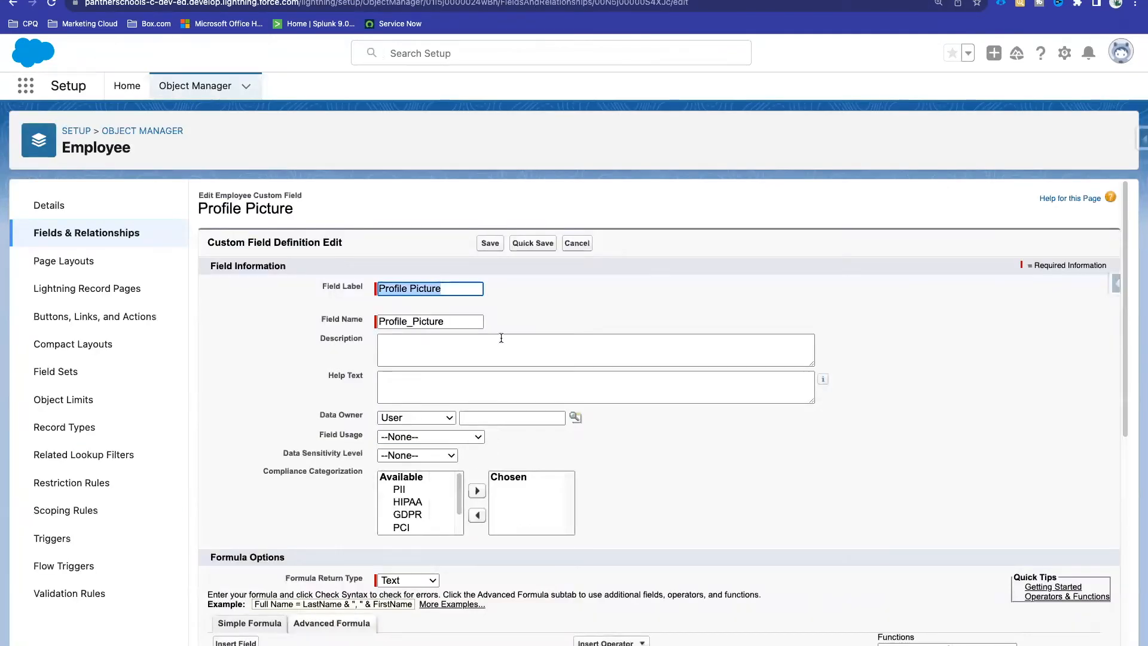
{"action": "scroll", "coordinate": [392, 340], "scroll_direction": "down", "scroll_amount": 10}
{"action": "scroll", "coordinate": [259, 332], "scroll_direction": "up", "scroll_amount": 3}
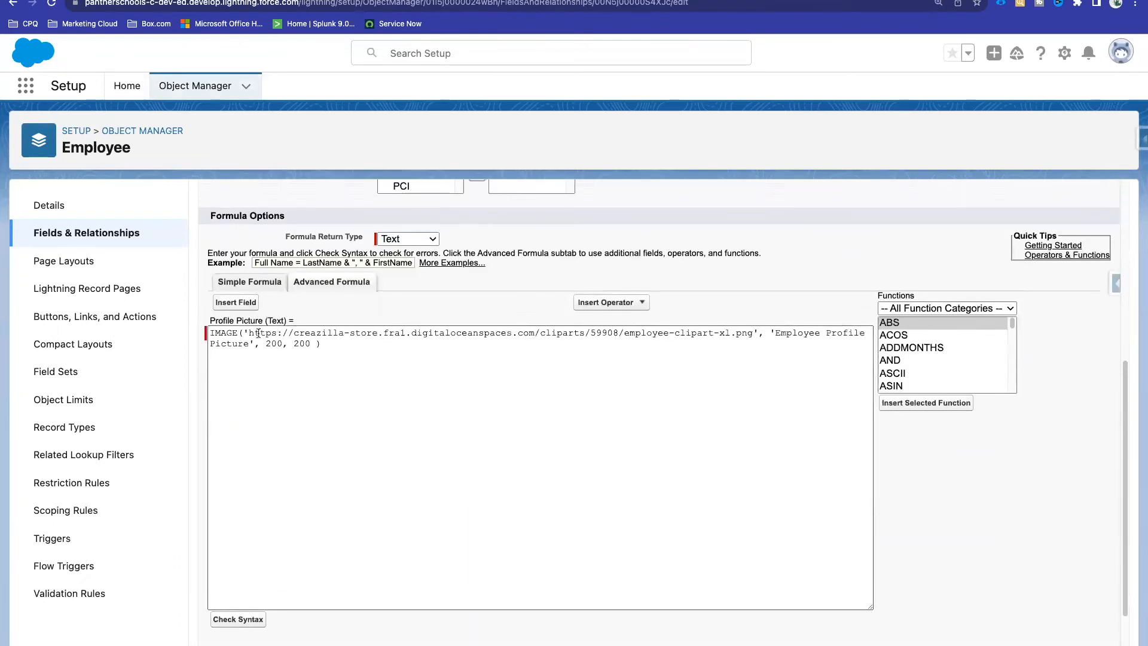
{"action": "left_click_drag", "start_coordinate": [250, 333], "coordinate": [752, 332]}
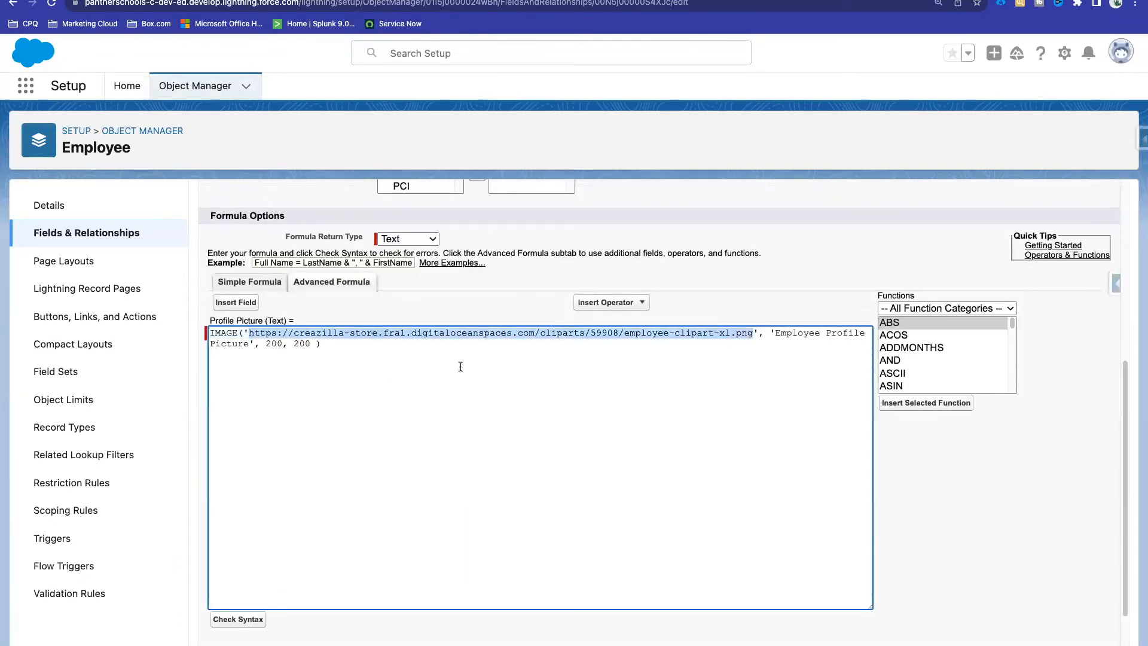
{"action": "left_click_drag", "start_coordinate": [315, 343], "coordinate": [266, 344]}
{"action": "key", "text": "BackSpace"}
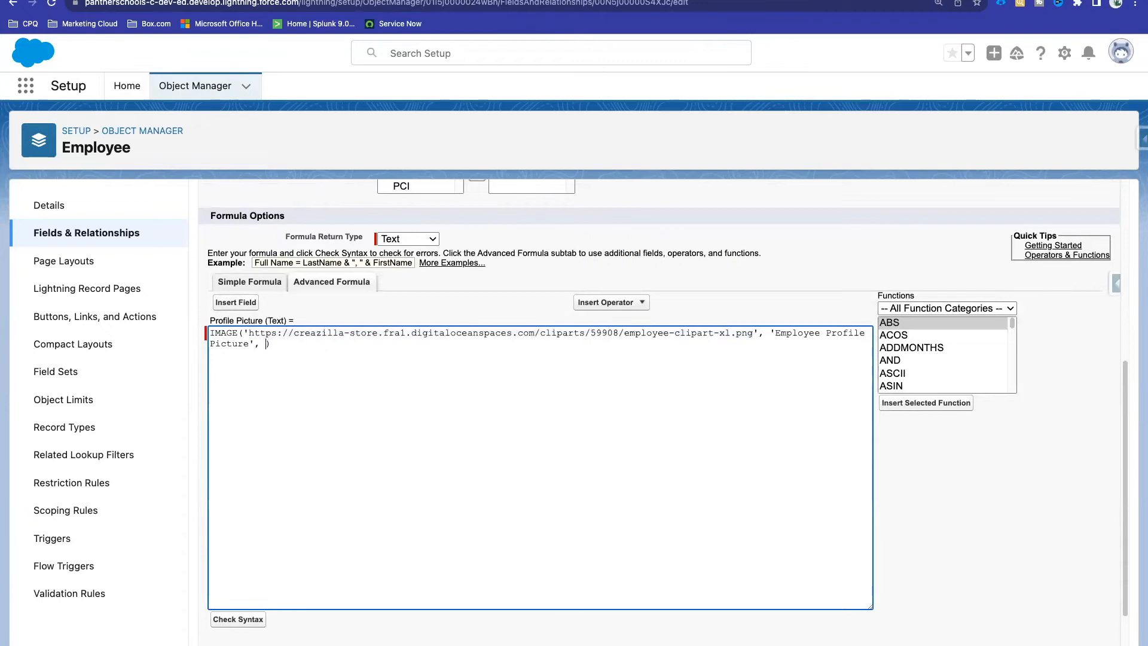
{"action": "left_click", "coordinate": [238, 619]}
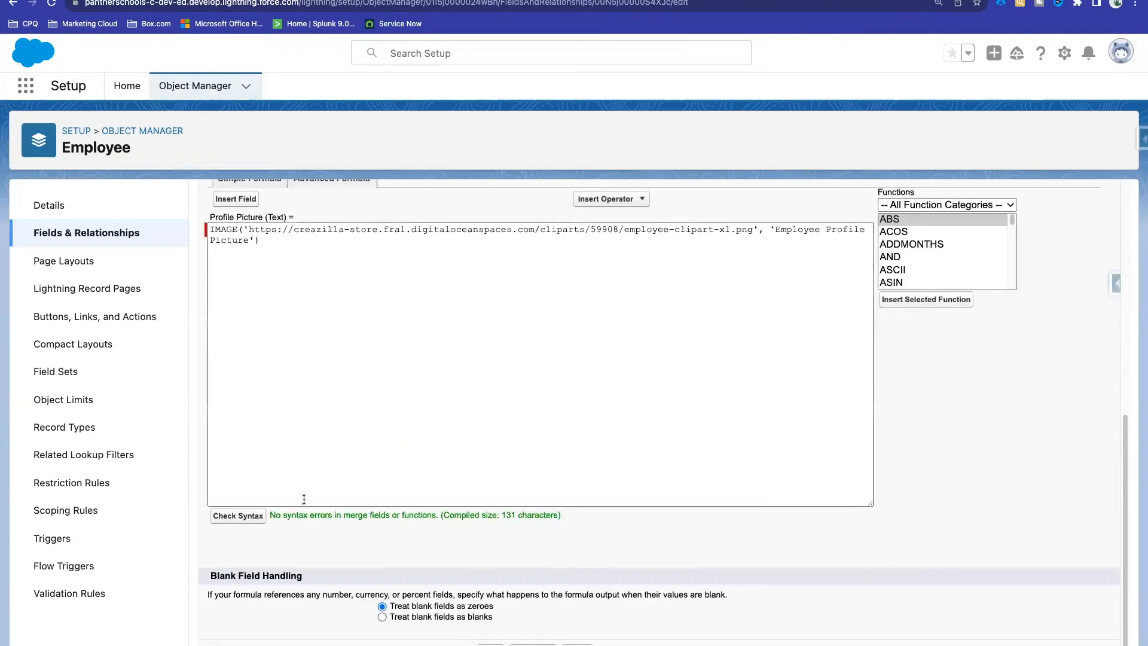
{"action": "left_click_drag", "start_coordinate": [269, 515], "coordinate": [605, 513]}
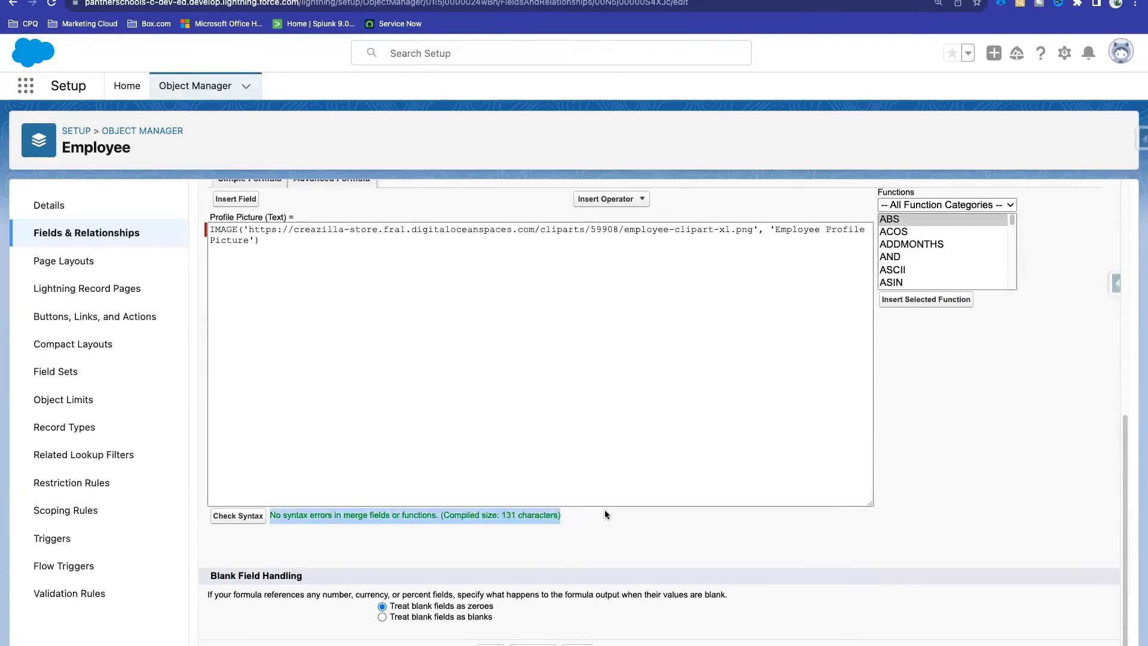
Step: Save the Profile Picture field and reload the employee's record
{"action": "left_click", "coordinate": [255, 245]}
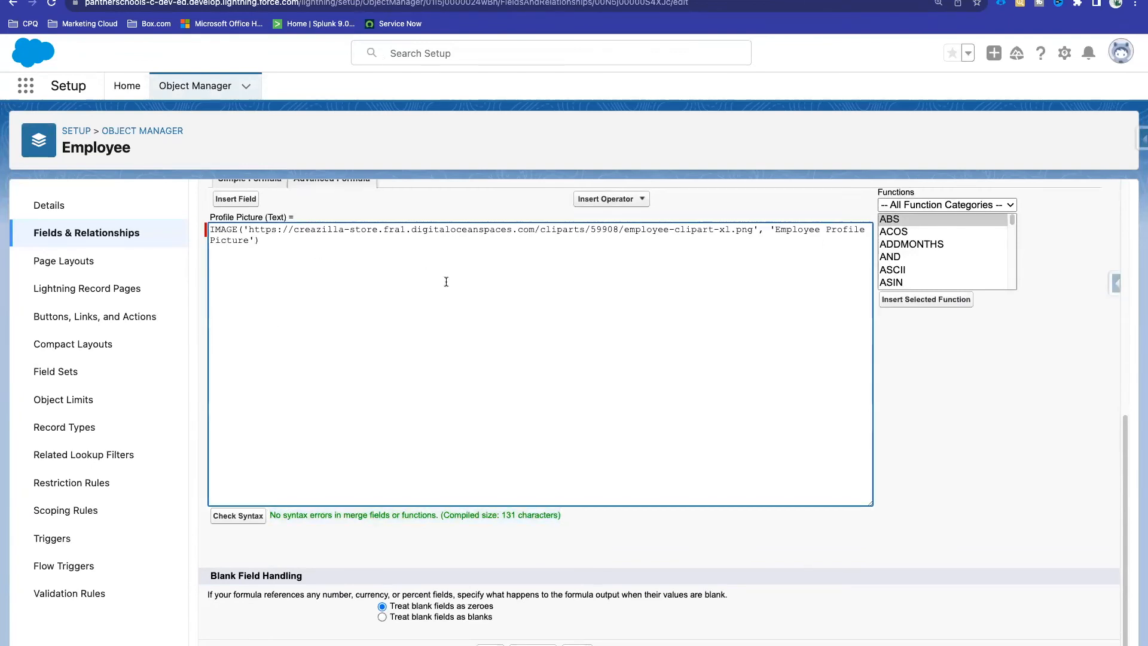
{"action": "scroll", "coordinate": [445, 281], "scroll_direction": "up", "scroll_amount": 10}
{"action": "left_click", "coordinate": [490, 218]}
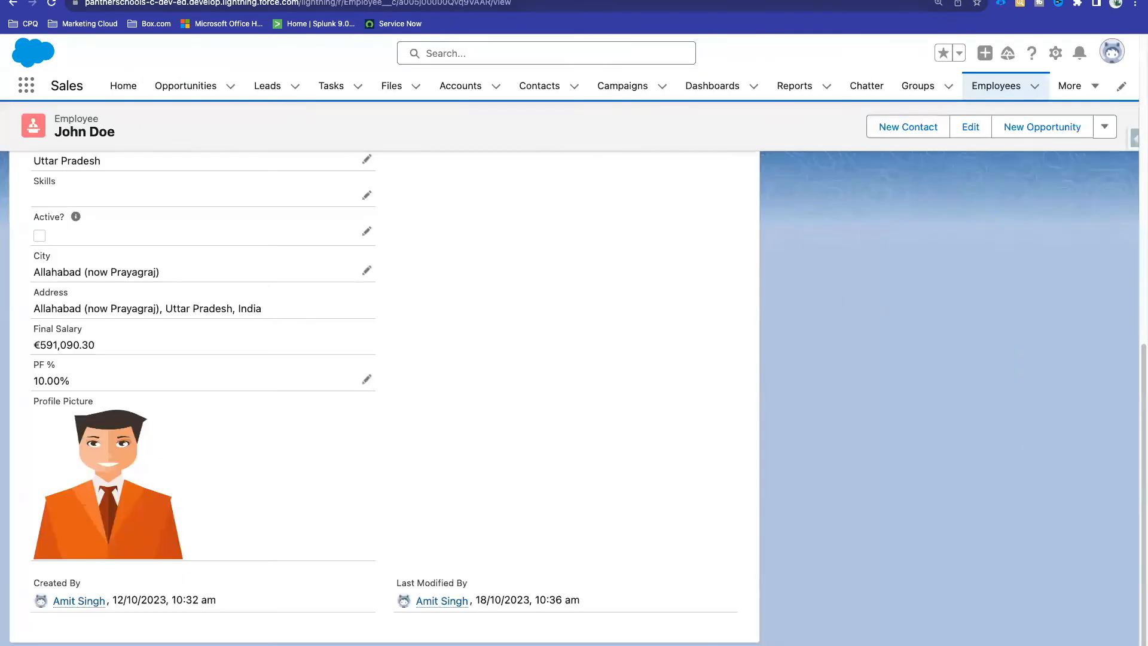
{"action": "left_click", "coordinate": [344, 3]}
{"action": "key", "text": "Return"}
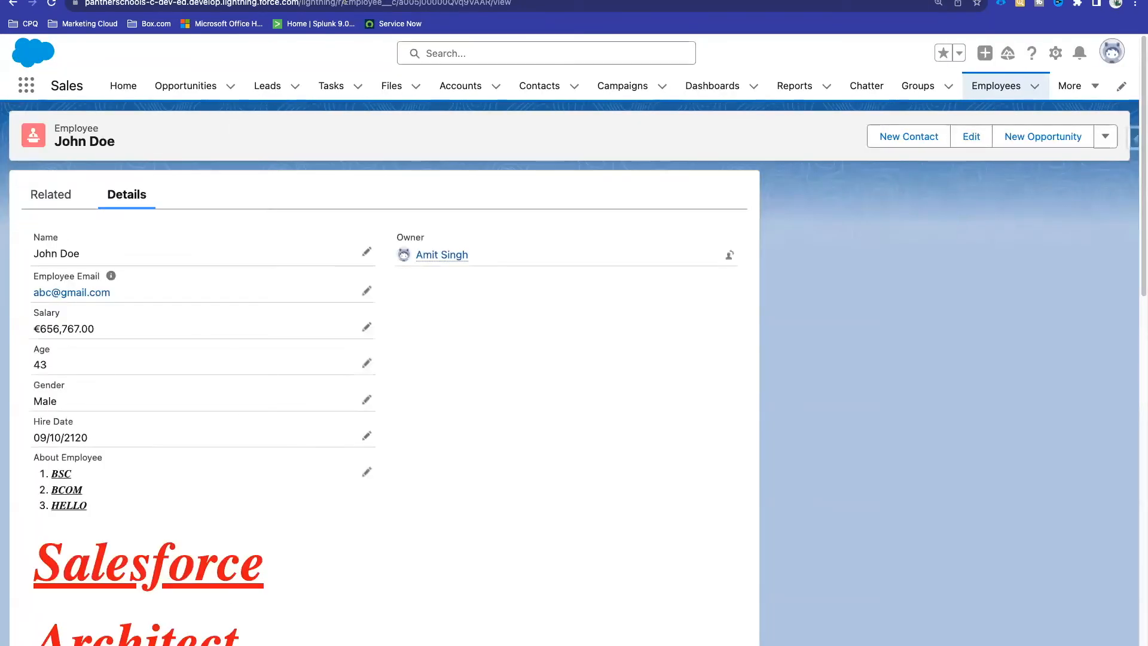
Step: Review the full-size clipart on the employee record, then open Cases from the More menu
{"action": "scroll", "coordinate": [464, 421], "scroll_direction": "down", "scroll_amount": 15}
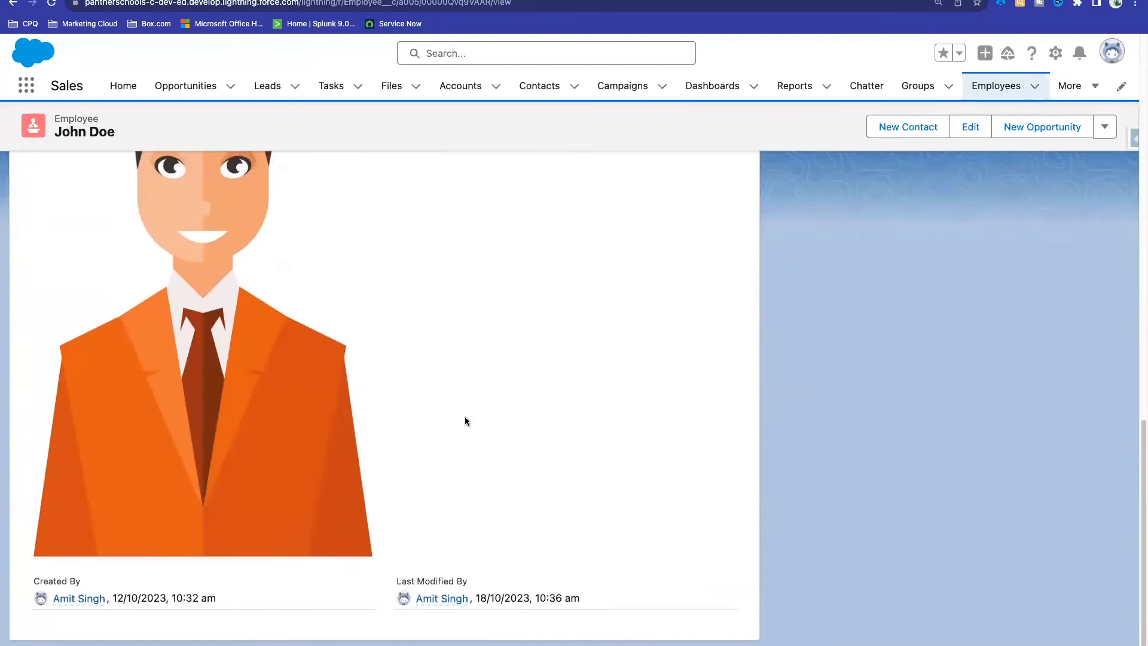
{"action": "scroll", "coordinate": [465, 421], "scroll_direction": "up", "scroll_amount": 2}
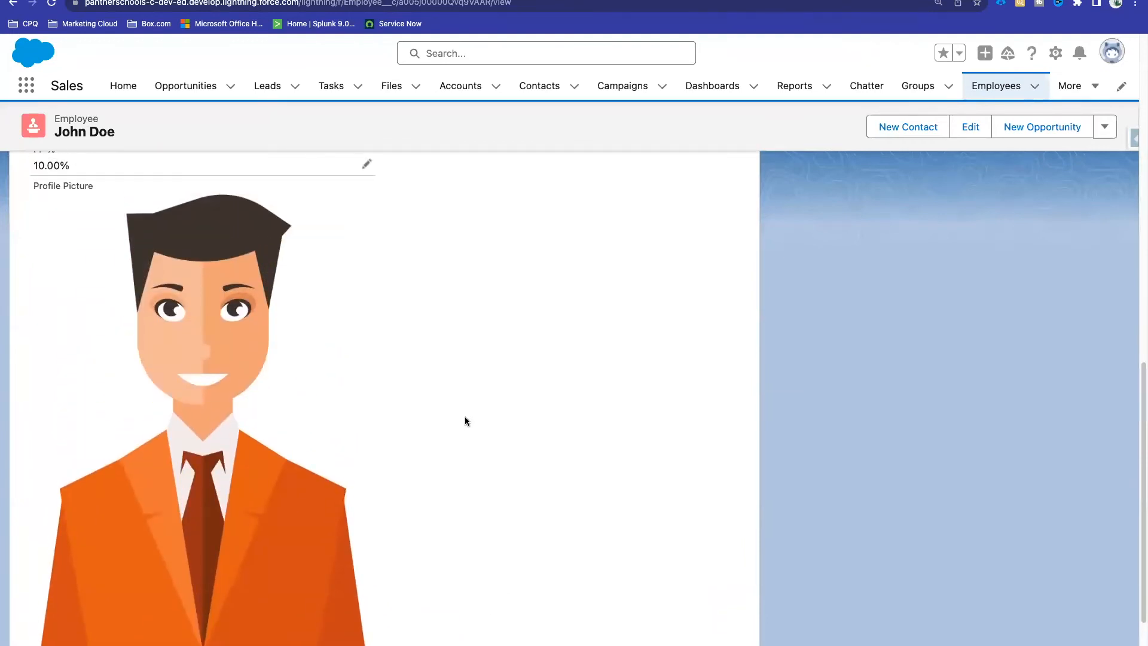
{"action": "scroll", "coordinate": [466, 421], "scroll_direction": "down", "scroll_amount": 3}
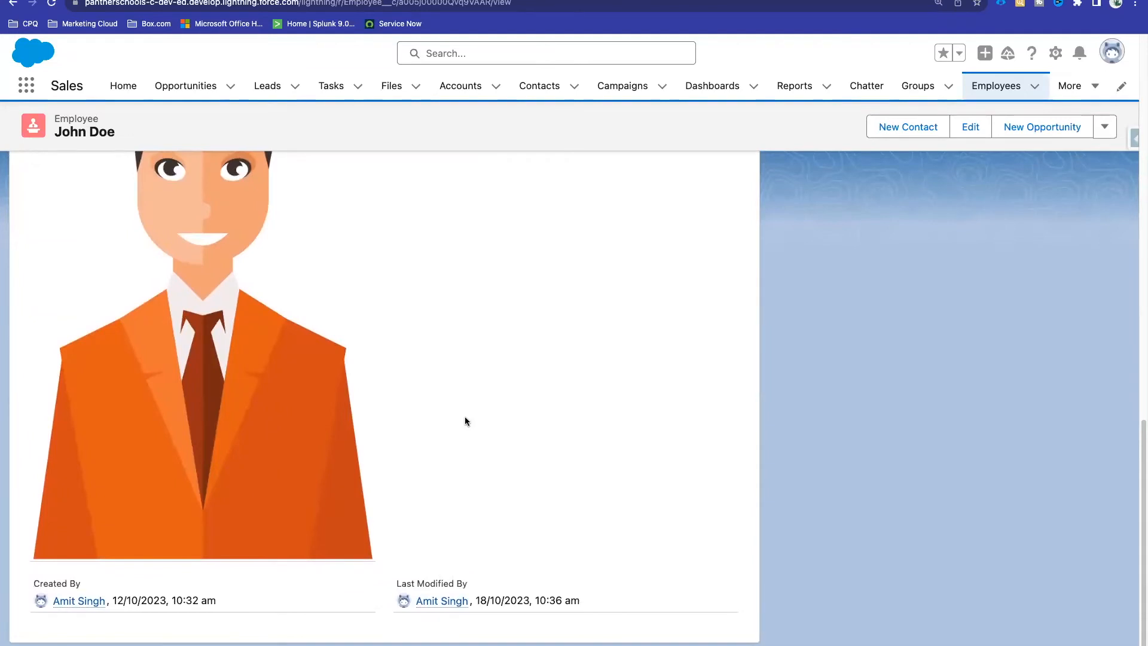
{"action": "scroll", "coordinate": [464, 421], "scroll_direction": "up", "scroll_amount": 6}
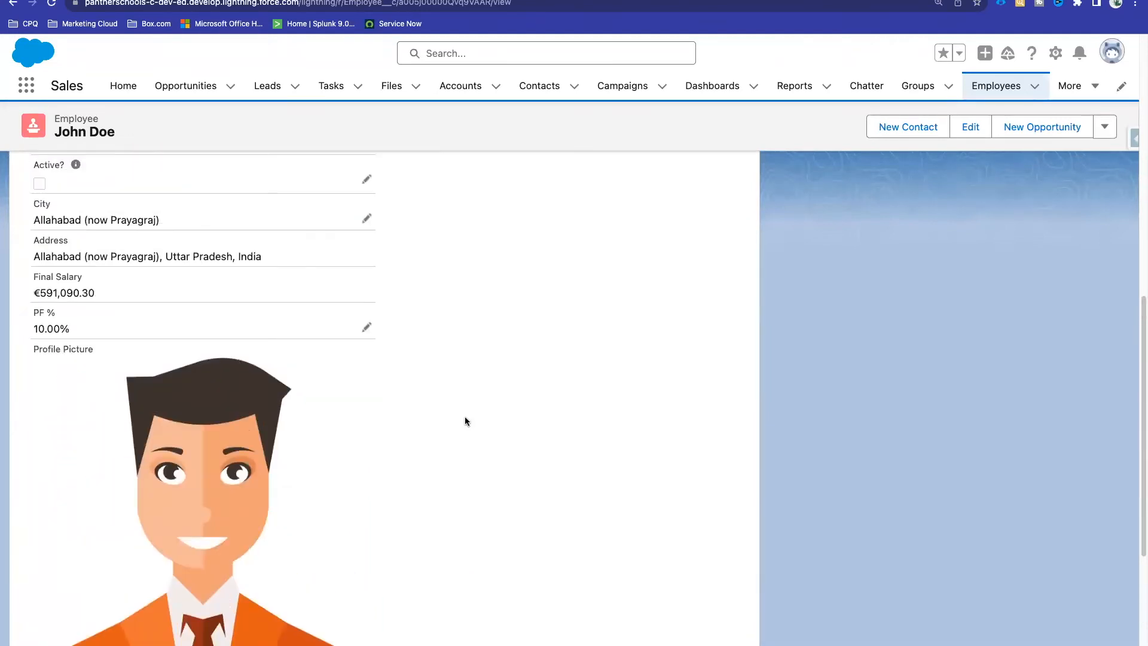
{"action": "scroll", "coordinate": [465, 420], "scroll_direction": "up", "scroll_amount": 5}
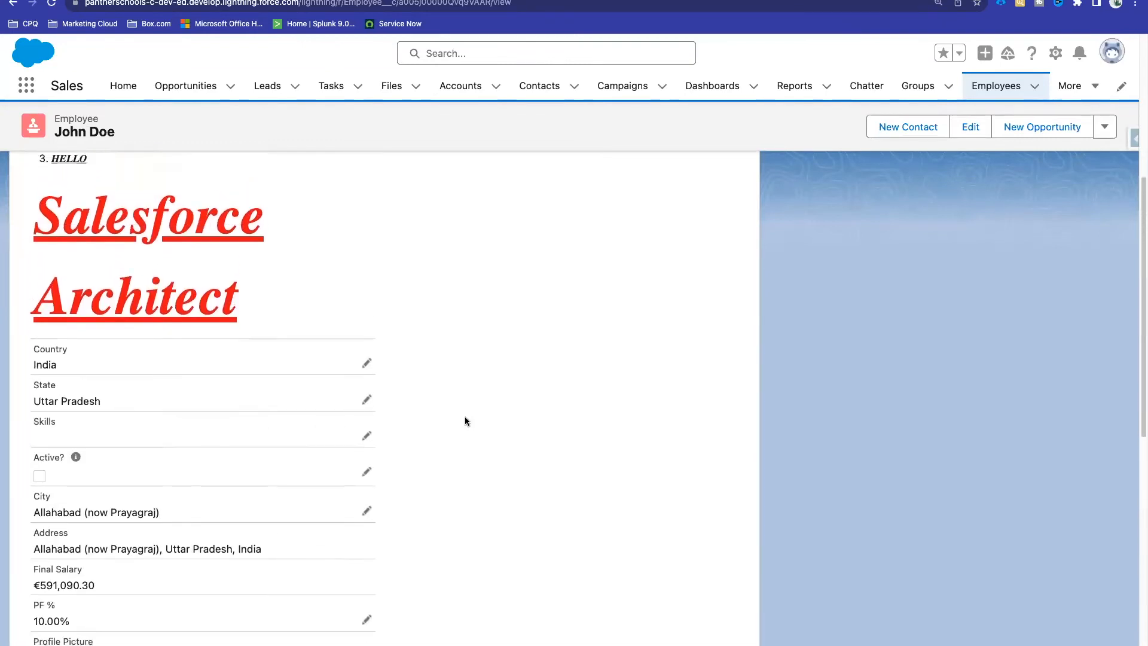
{"action": "scroll", "coordinate": [465, 416], "scroll_direction": "down", "scroll_amount": 10}
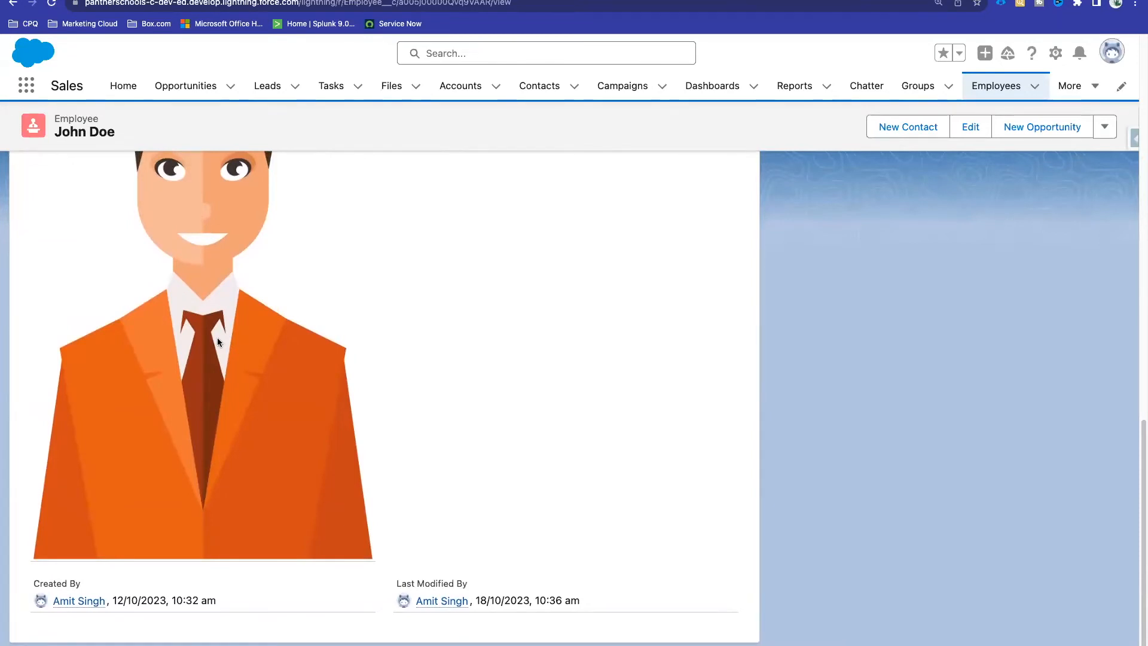
{"action": "scroll", "coordinate": [487, 326], "scroll_direction": "up", "scroll_amount": 10}
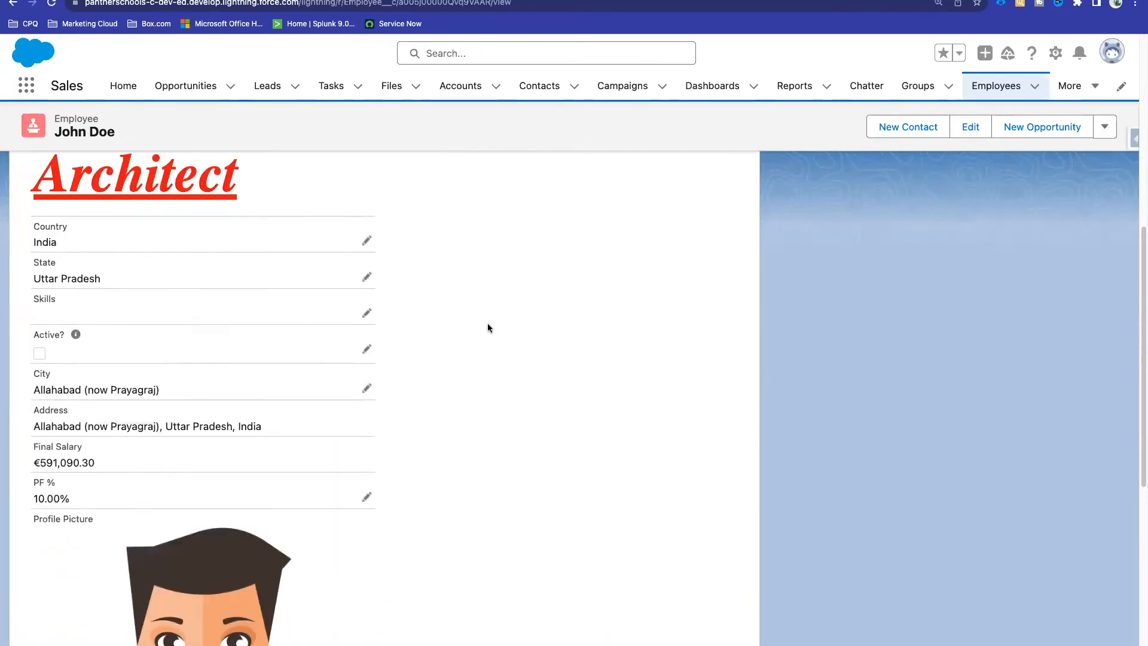
{"action": "left_click", "coordinate": [1070, 90]}
{"action": "left_click", "coordinate": [1062, 169]}
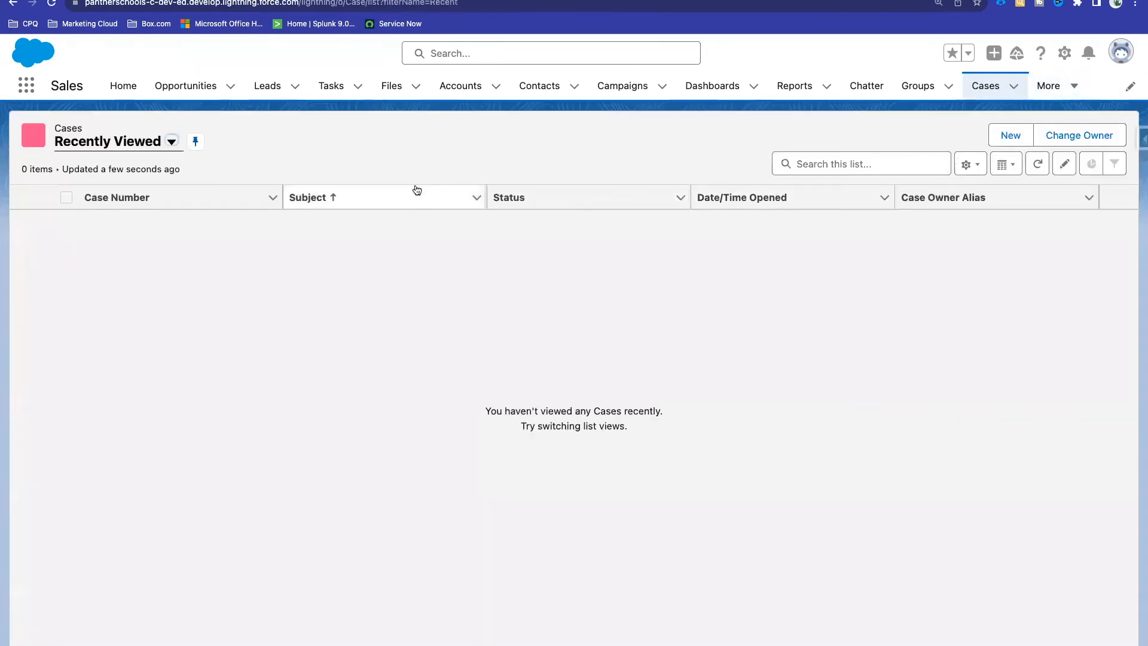
Step: Switch to the All Open Cases list view and set case 00001002's Priority to High
{"action": "left_click", "coordinate": [172, 142]}
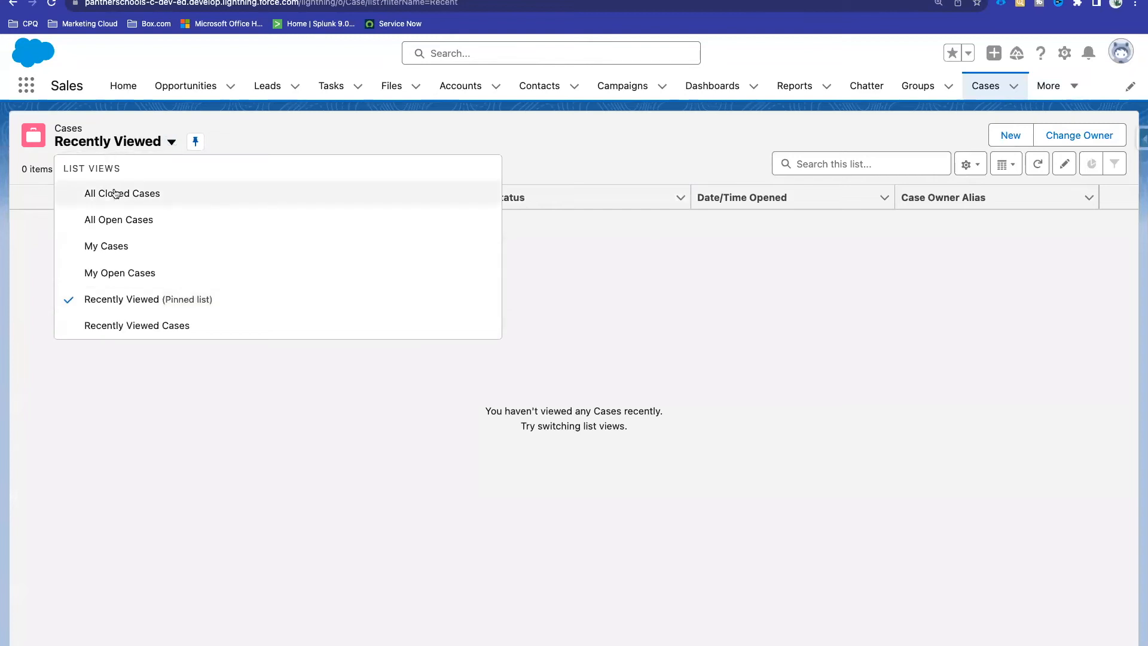
{"action": "left_click", "coordinate": [113, 220]}
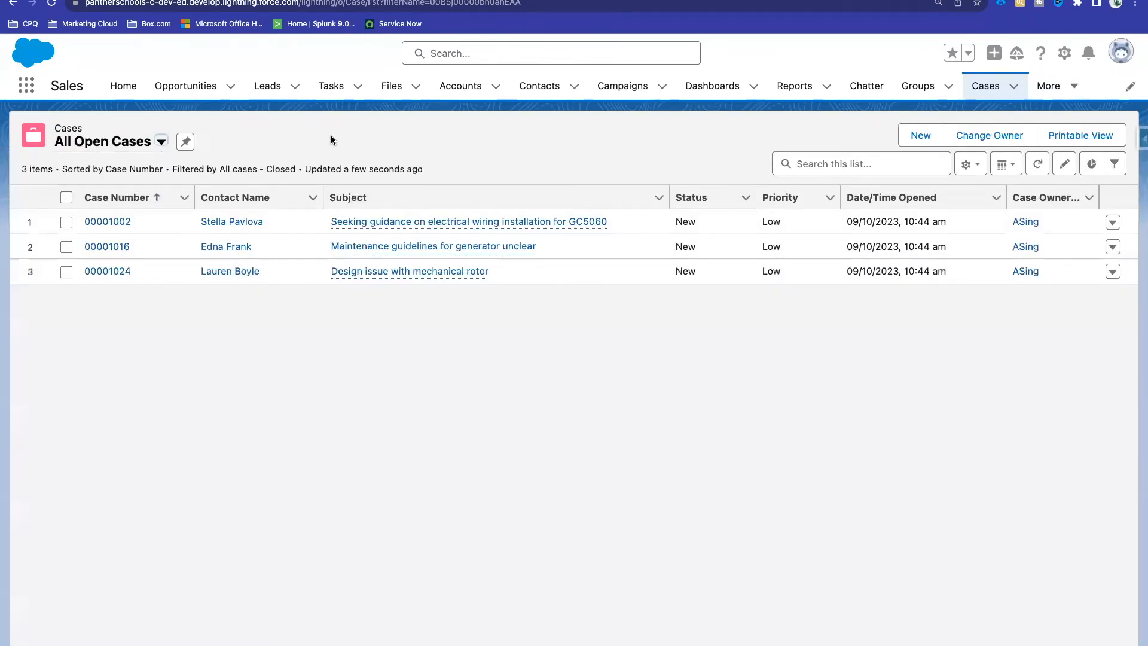
{"action": "left_click", "coordinate": [828, 222]}
{"action": "left_click", "coordinate": [808, 228]}
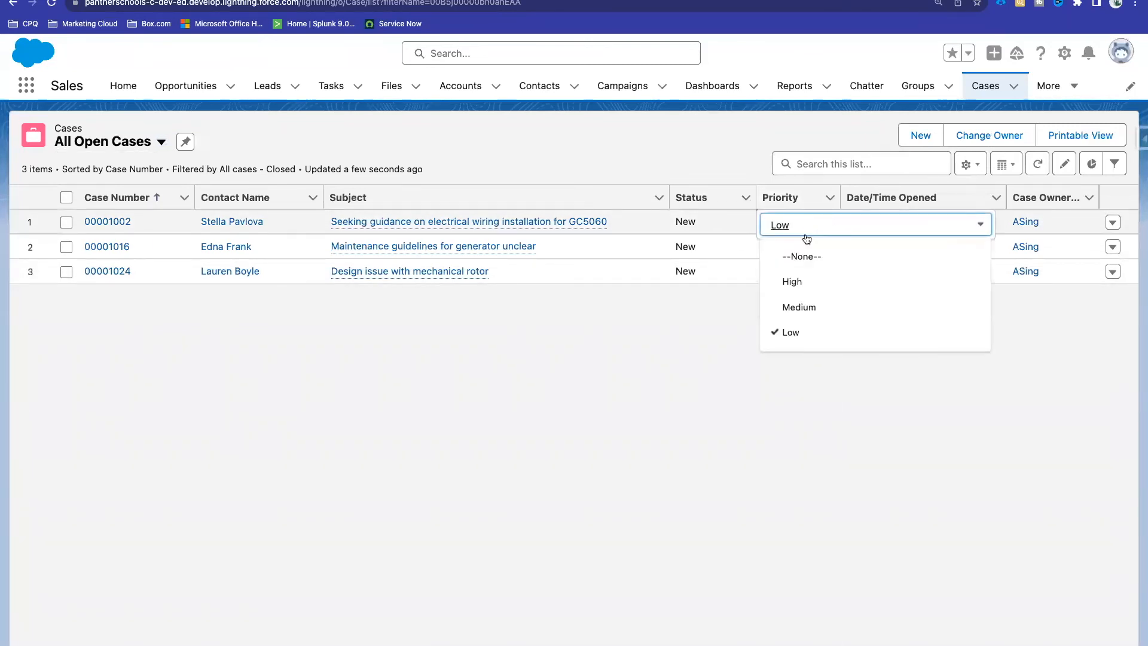
{"action": "left_click", "coordinate": [812, 288]}
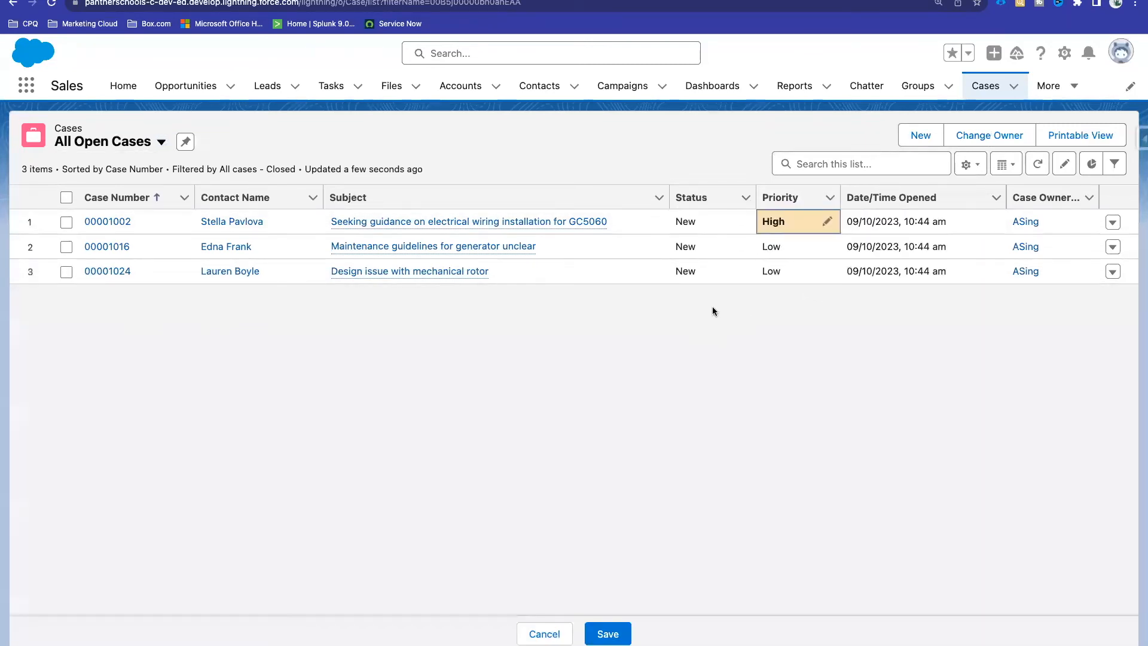
Step: Set case 00001016's Priority to Medium and save the inline edits
{"action": "left_click", "coordinate": [827, 247]}
{"action": "left_click", "coordinate": [783, 256]}
{"action": "left_click", "coordinate": [805, 330]}
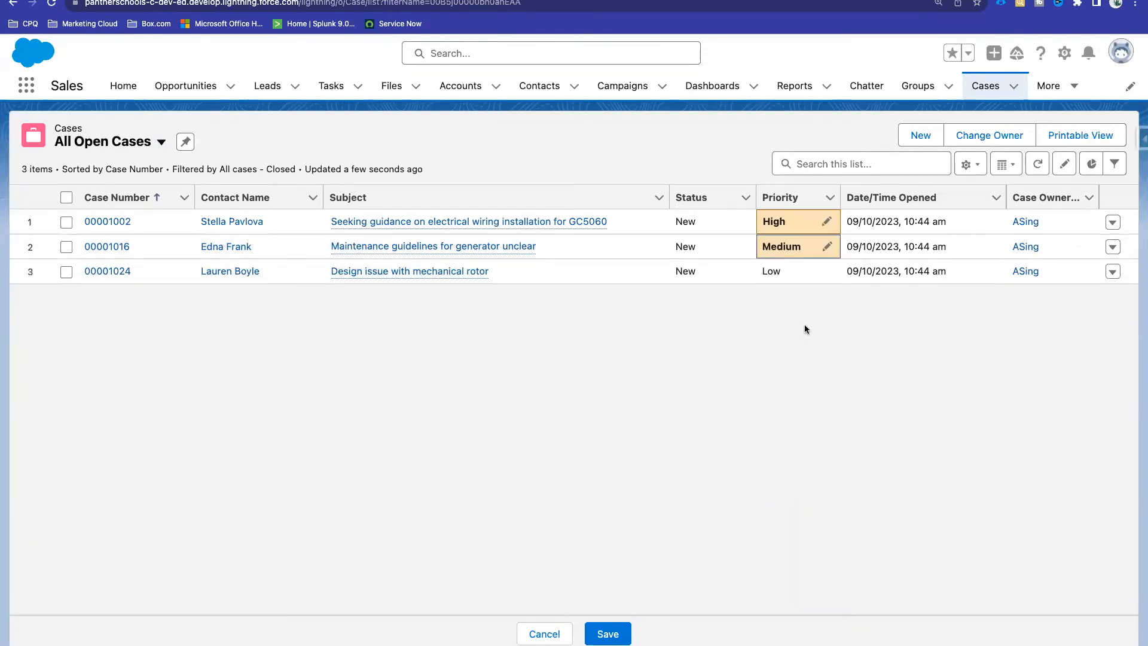
{"action": "left_click", "coordinate": [610, 625]}
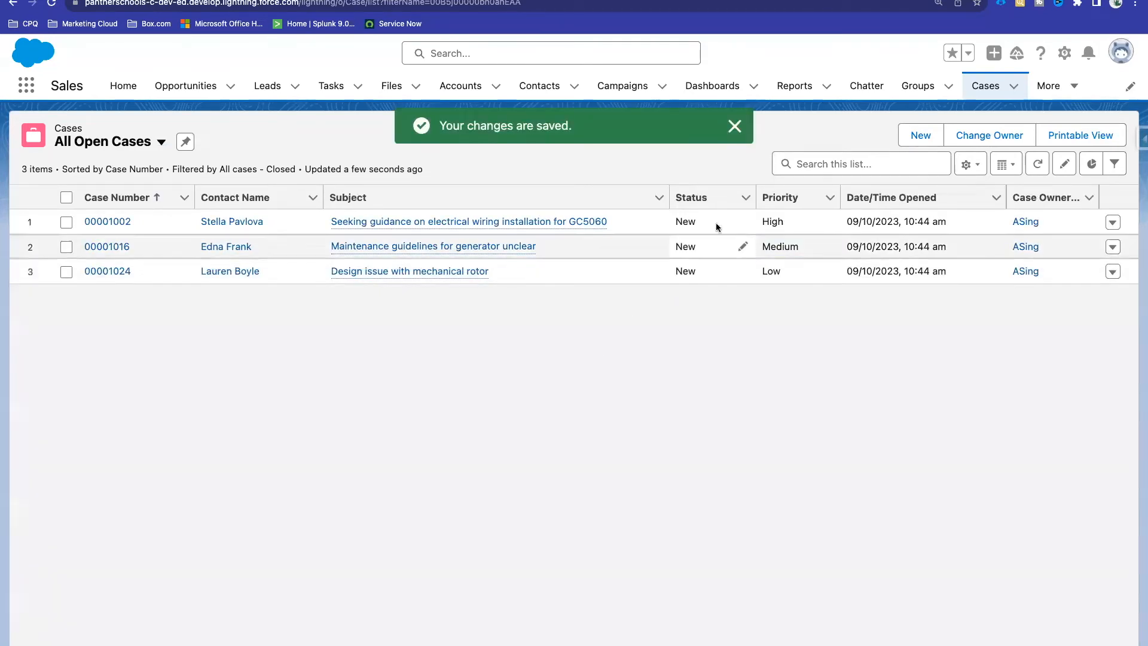
{"action": "left_click", "coordinate": [772, 223]}
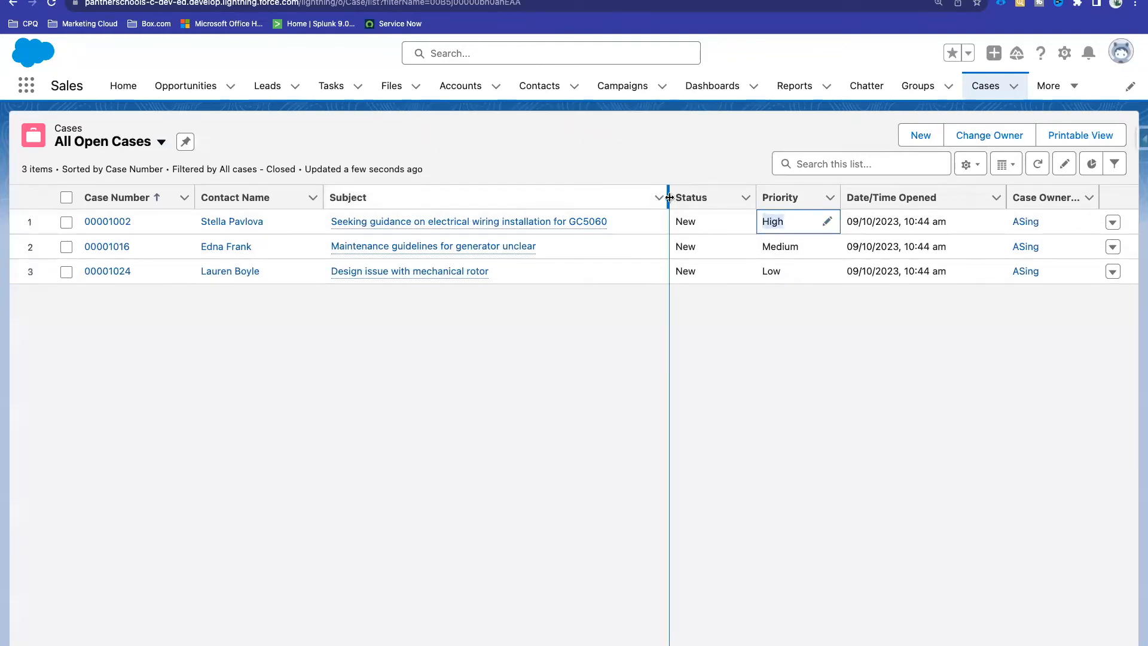
{"action": "left_click", "coordinate": [735, 311]}
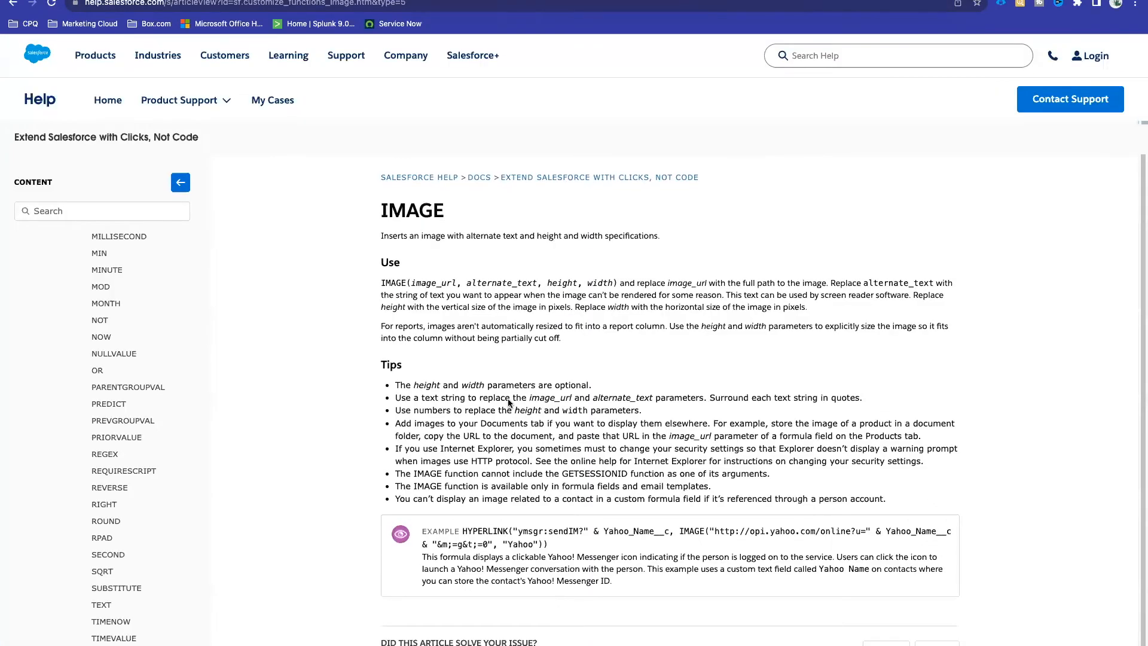
Step: Search Google for 'display image in salesforce formula fields' and skim the results
{"action": "left_click", "coordinate": [306, 6]}
{"action": "type", "text": "displ"}
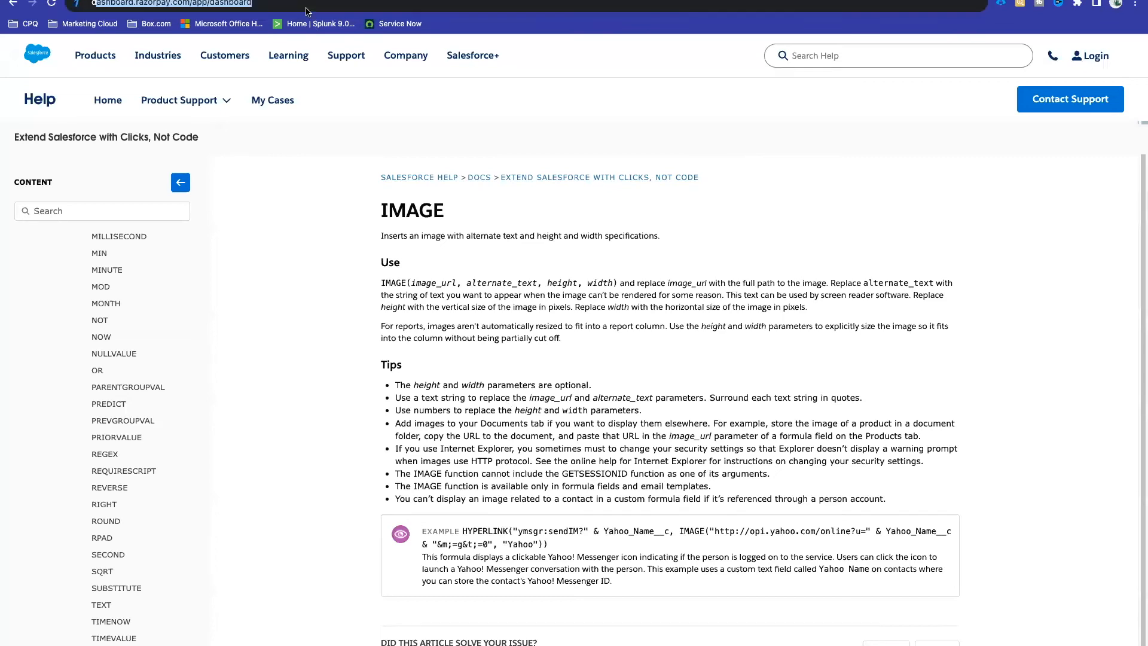
{"action": "type", "text": "ay i"}
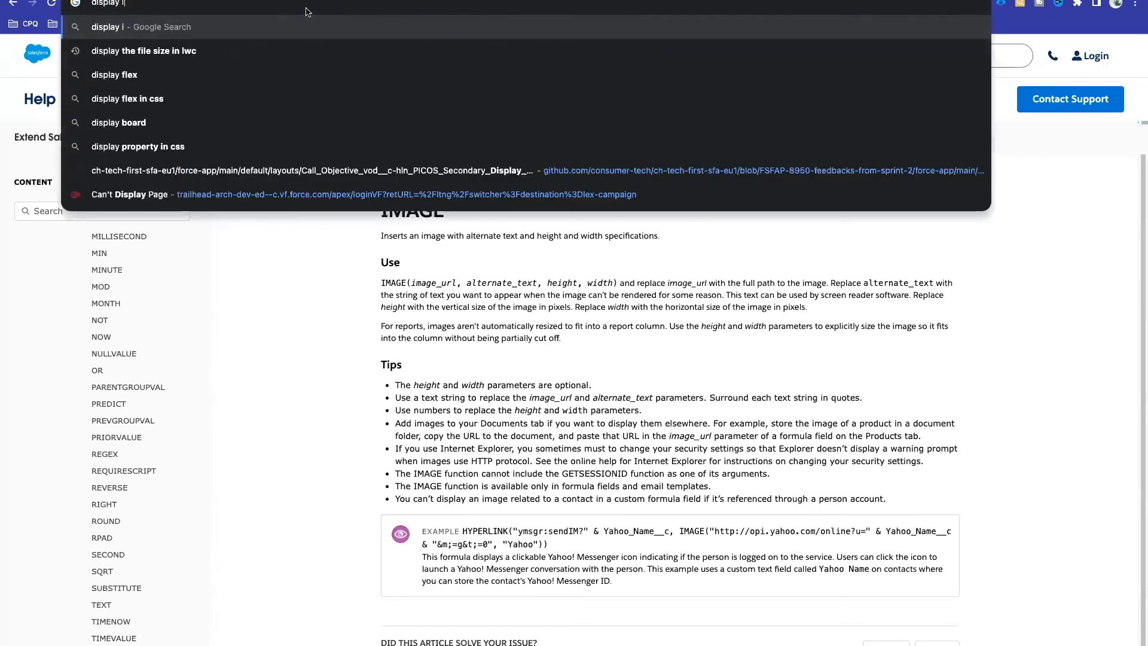
{"action": "type", "text": "mage in s"}
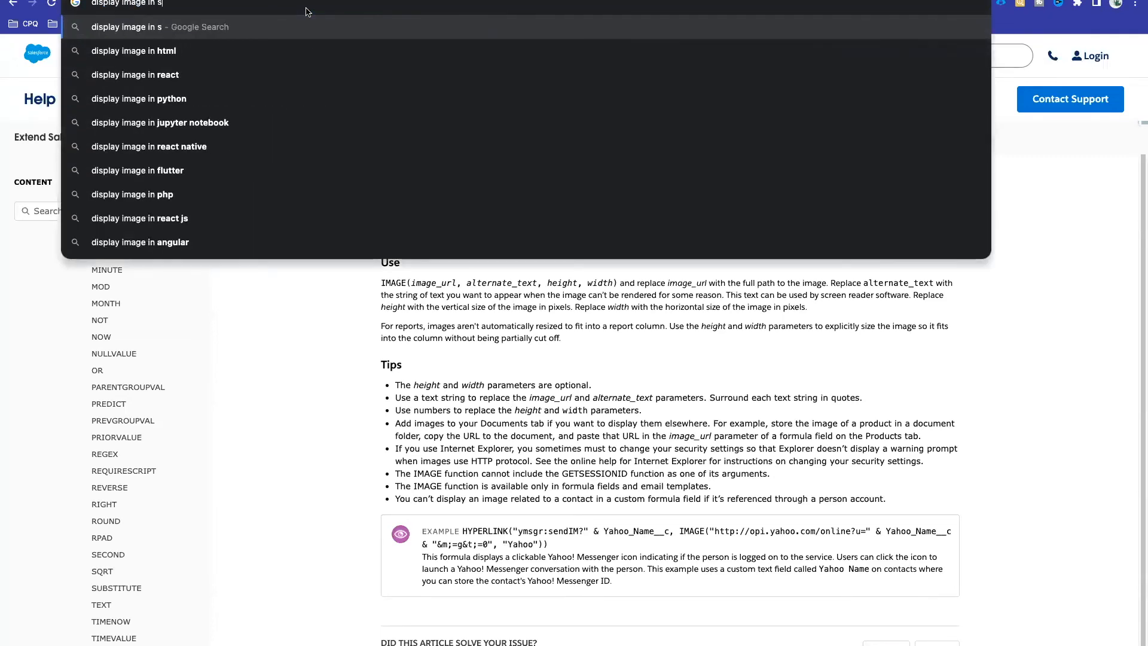
{"action": "type", "text": "alesforce formula"}
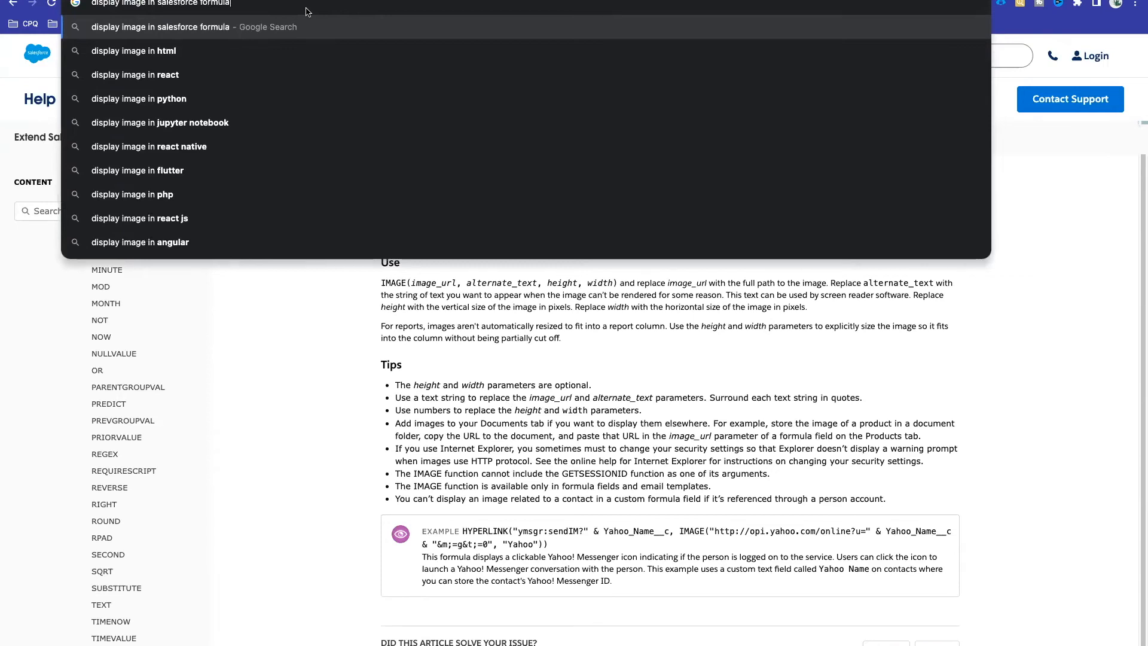
{"action": "type", "text": " fields"}
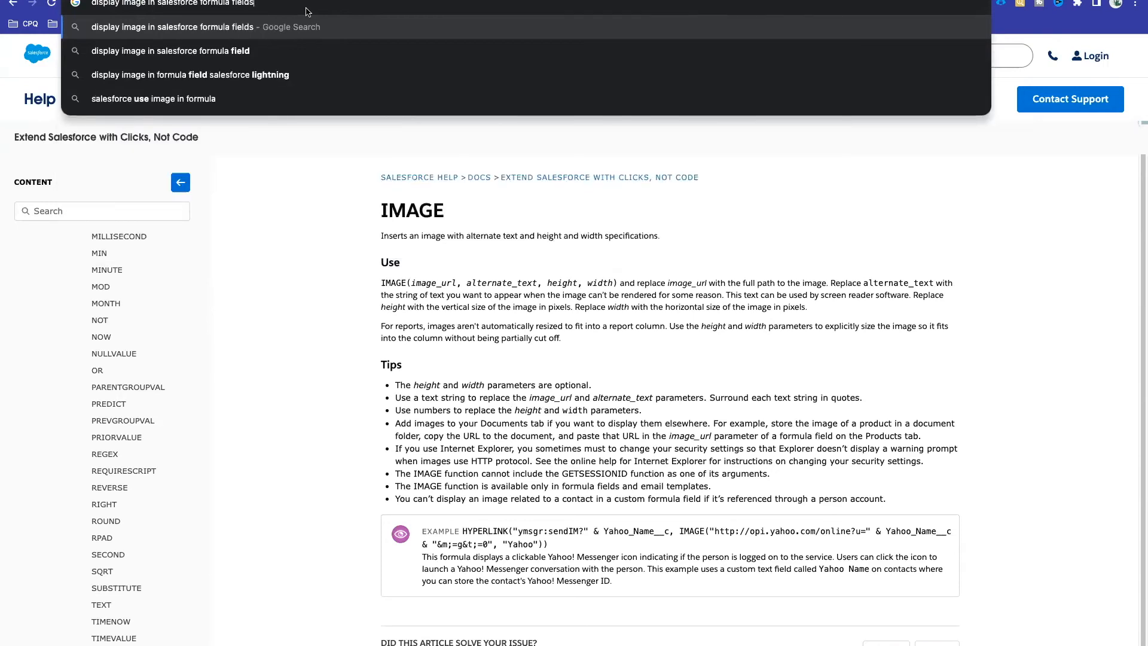
{"action": "key", "text": "Return"}
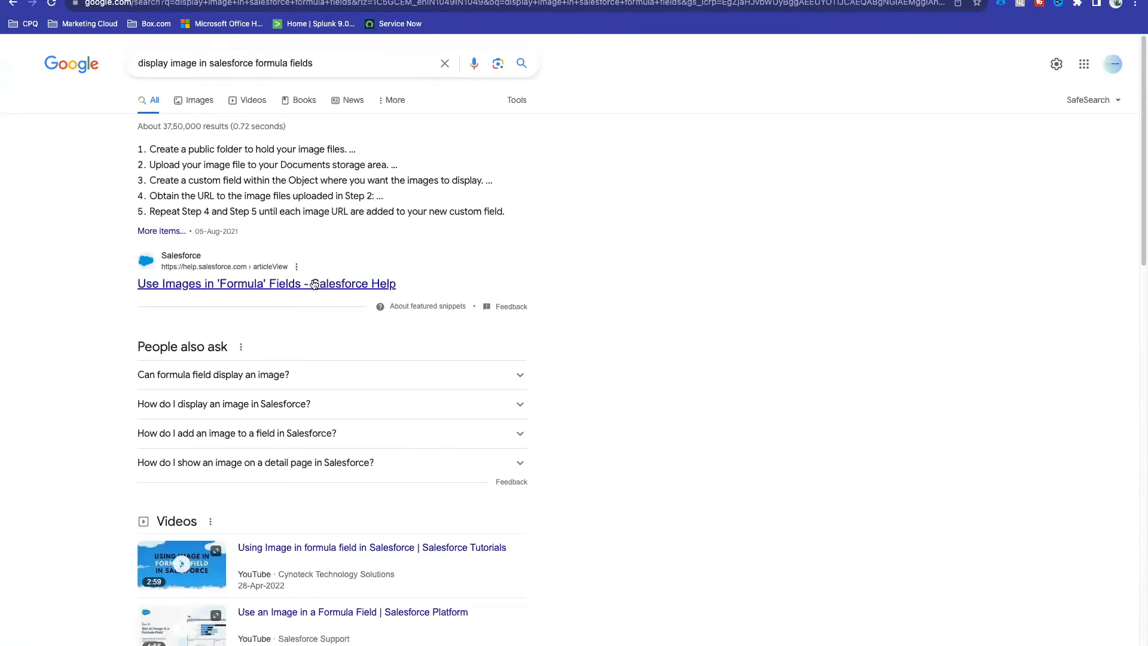
{"action": "scroll", "coordinate": [315, 284], "scroll_direction": "down", "scroll_amount": 7}
{"action": "scroll", "coordinate": [371, 446], "scroll_direction": "down", "scroll_amount": 1}
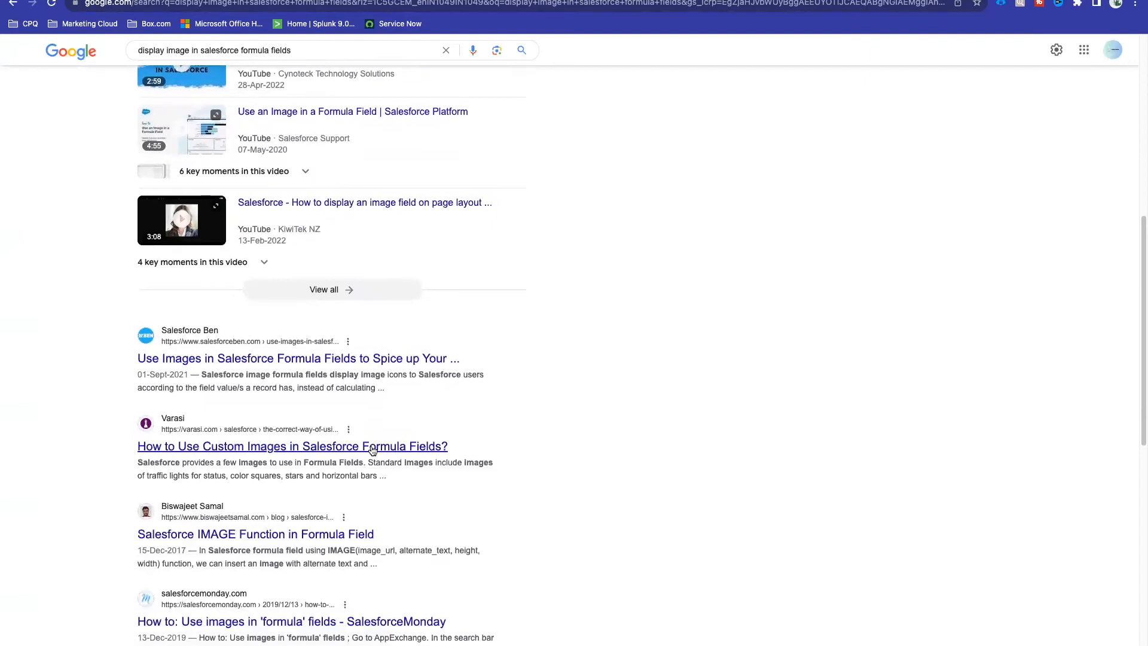
{"action": "scroll", "coordinate": [372, 449], "scroll_direction": "down", "scroll_amount": 1}
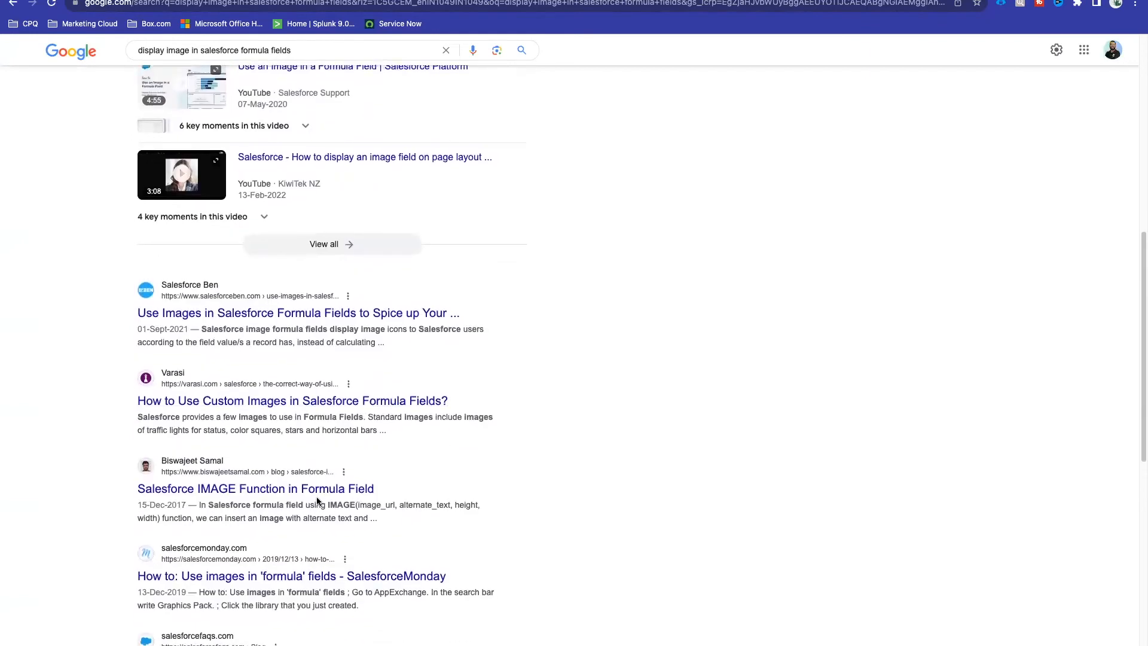
{"action": "scroll", "coordinate": [299, 526], "scroll_direction": "down", "scroll_amount": 3}
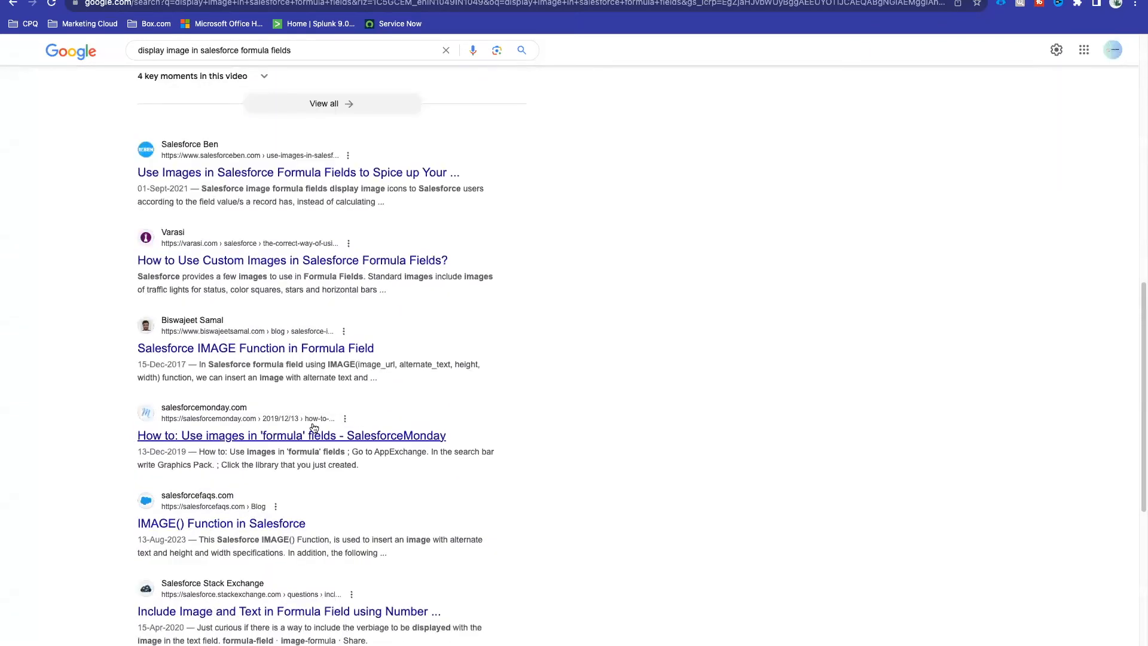
{"action": "scroll", "coordinate": [306, 442], "scroll_direction": "down", "scroll_amount": 3}
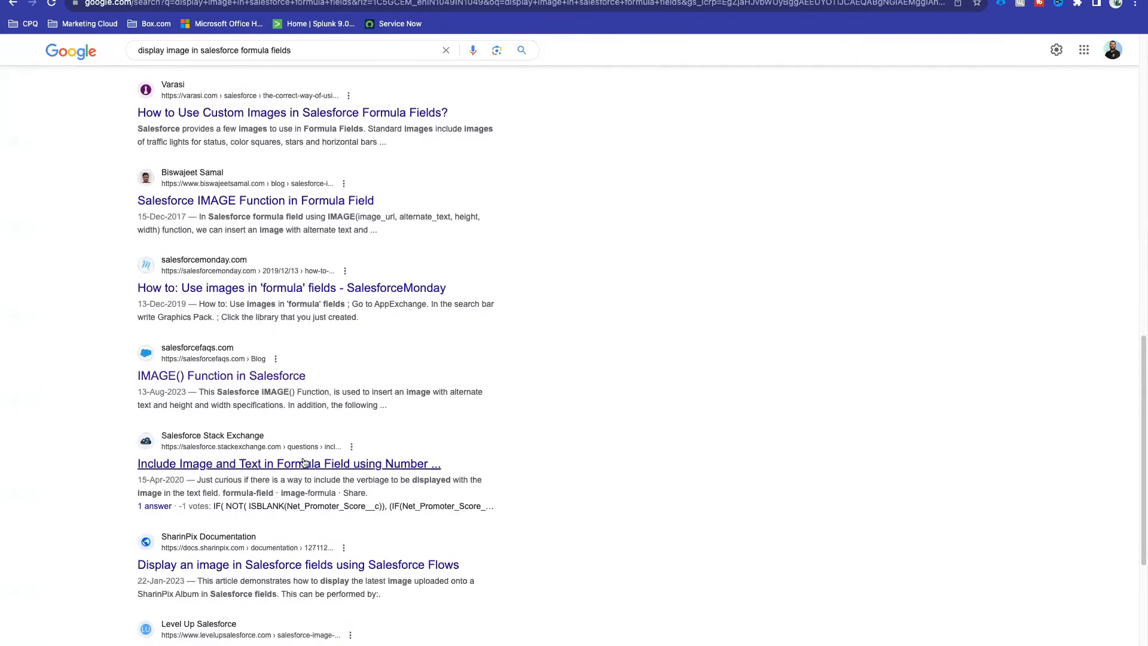
{"action": "scroll", "coordinate": [296, 458], "scroll_direction": "down", "scroll_amount": 2}
{"action": "scroll", "coordinate": [323, 460], "scroll_direction": "up", "scroll_amount": 4}
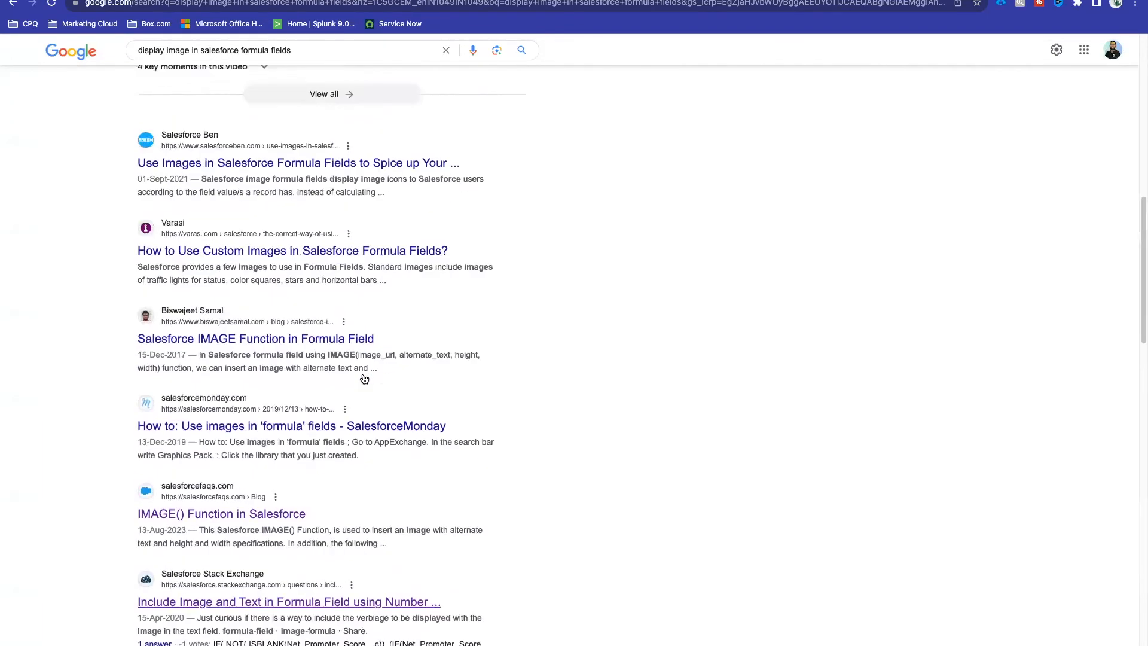
Step: Refine the query by appending 'for case + salesforce' and rerun the search
{"action": "left_click", "coordinate": [328, 57]}
{"action": "type", "text": "for cas"}
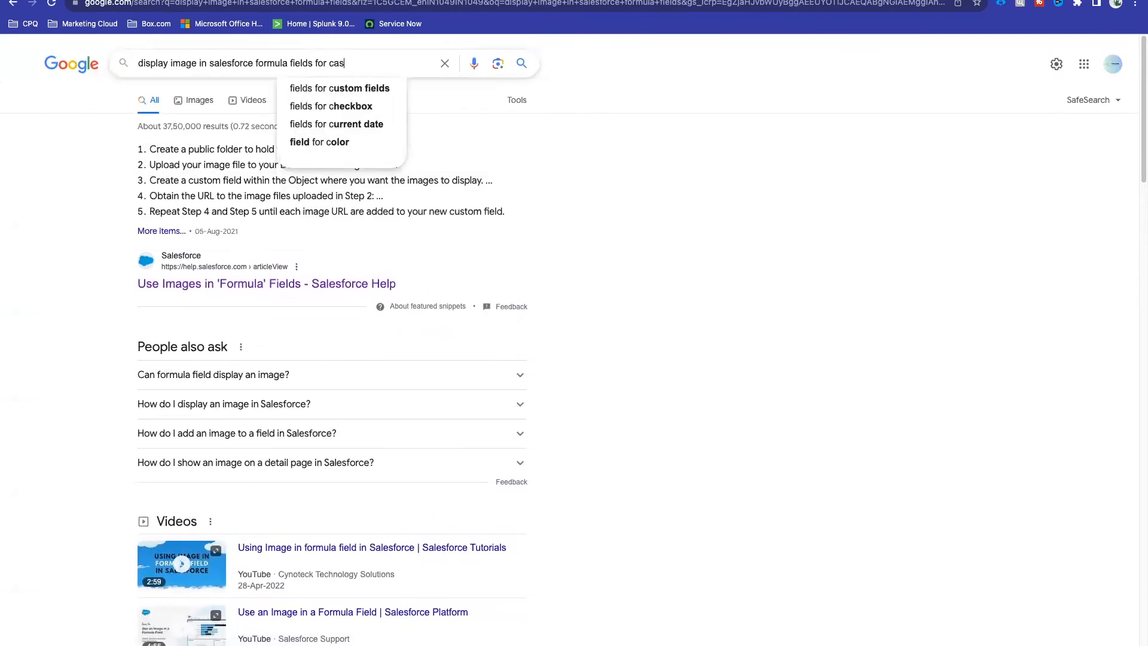
{"action": "type", "text": "e + sa"}
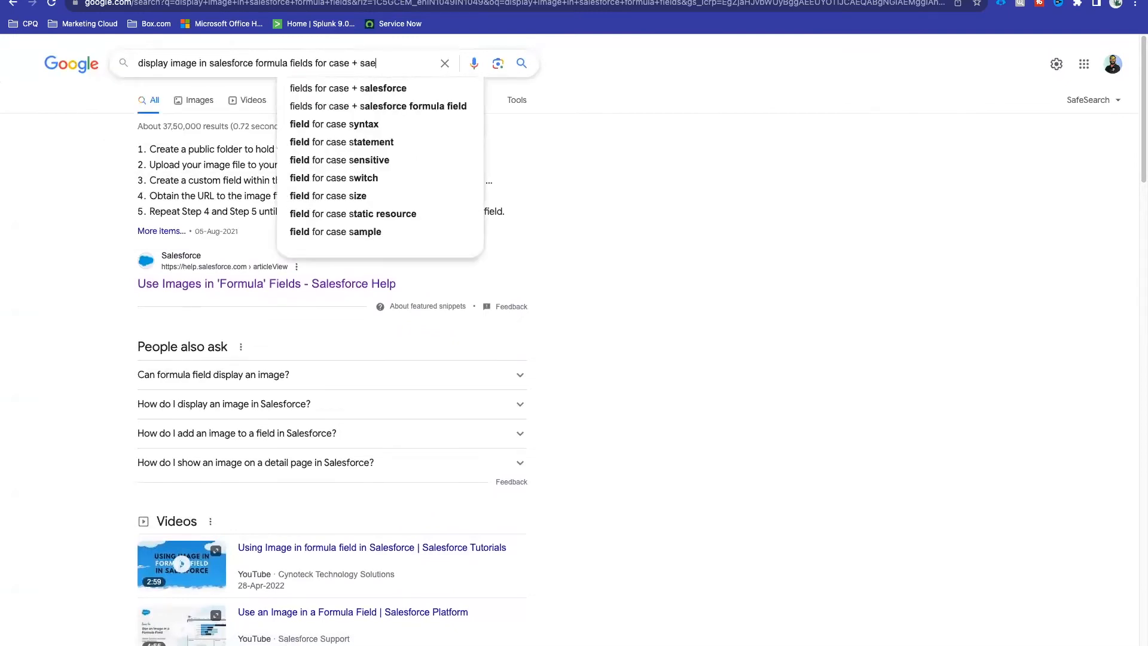
{"action": "type", "text": "lesforce"}
{"action": "key", "text": "Return"}
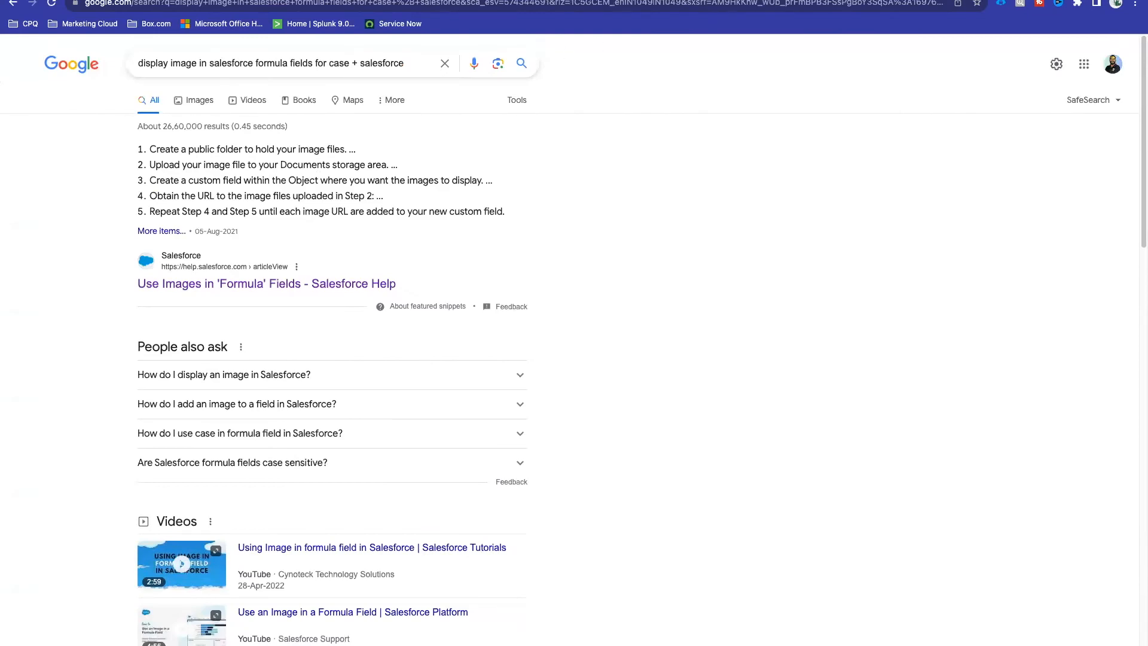
{"action": "left_click", "coordinate": [607, 0]}
Step: Scroll the help article down to its Example 1 and Example 2 IMAGE formulas
{"action": "scroll", "coordinate": [504, 328], "scroll_direction": "down", "scroll_amount": 5}
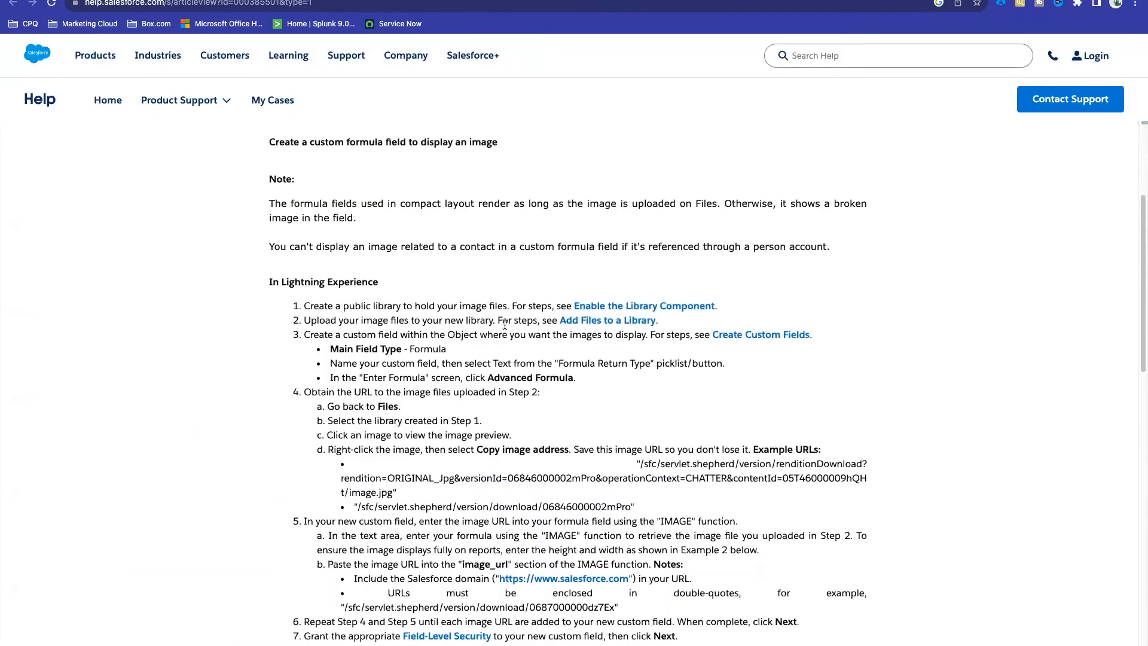
{"action": "scroll", "coordinate": [505, 325], "scroll_direction": "down", "scroll_amount": 10}
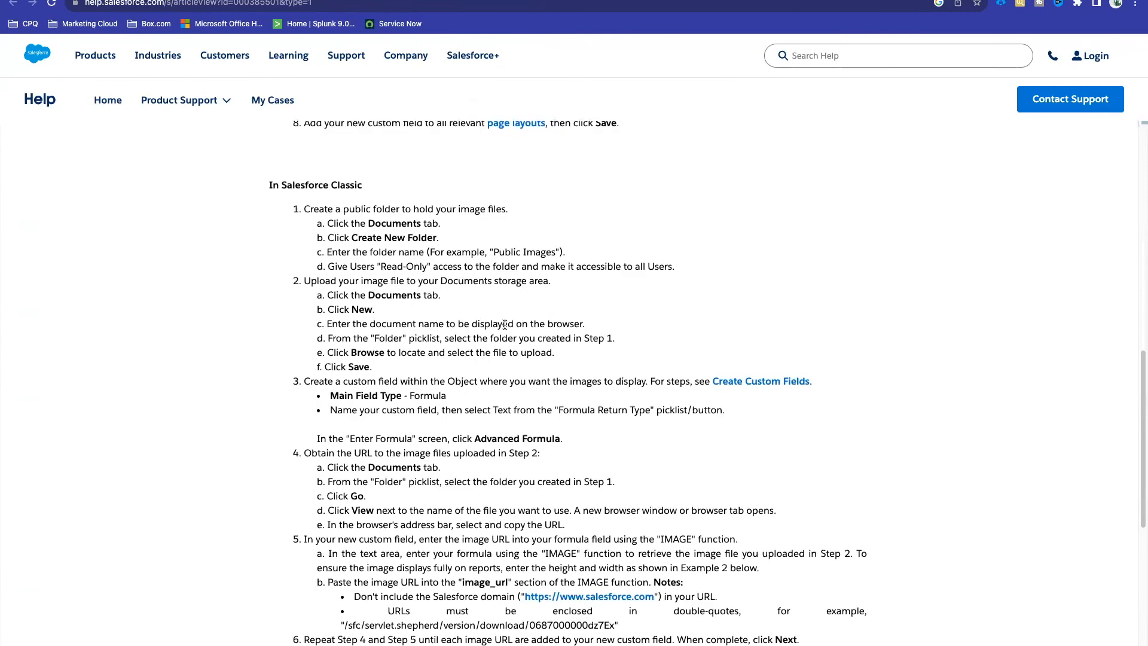
{"action": "scroll", "coordinate": [504, 325], "scroll_direction": "down", "scroll_amount": 5}
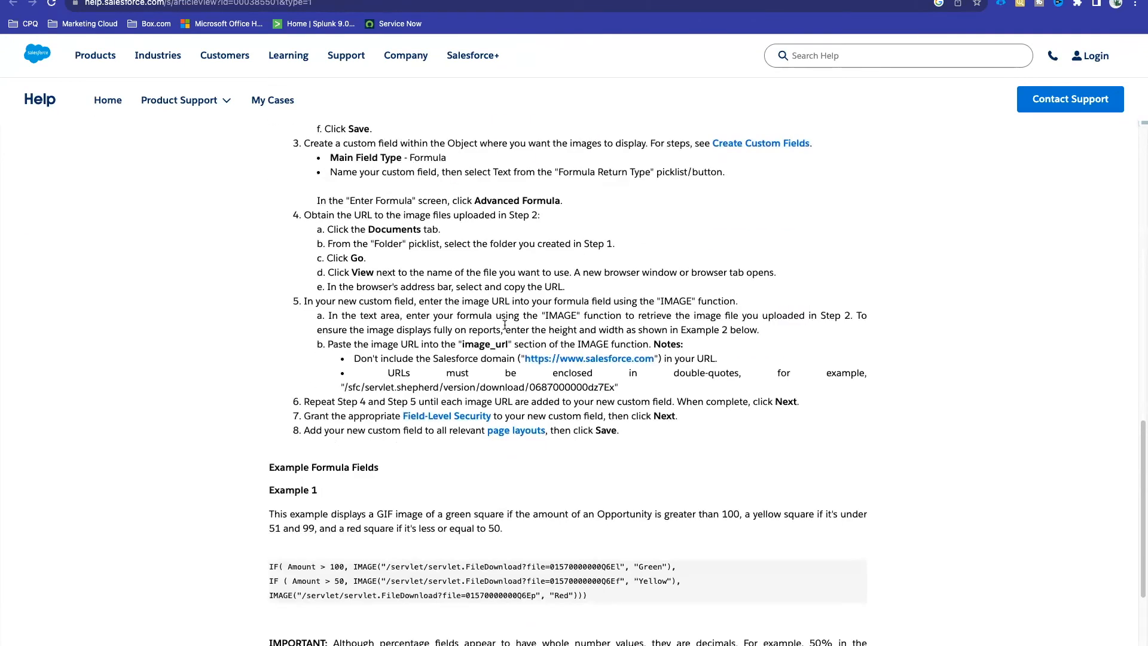
{"action": "scroll", "coordinate": [505, 325], "scroll_direction": "down", "scroll_amount": 3}
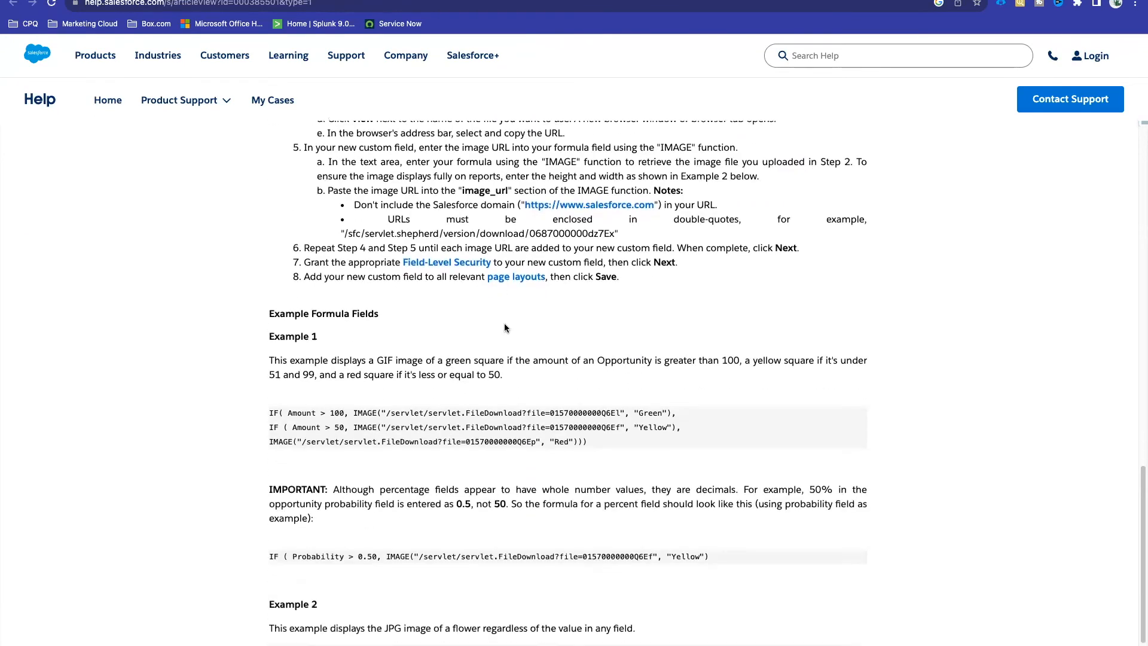
{"action": "scroll", "coordinate": [504, 328], "scroll_direction": "down", "scroll_amount": 3}
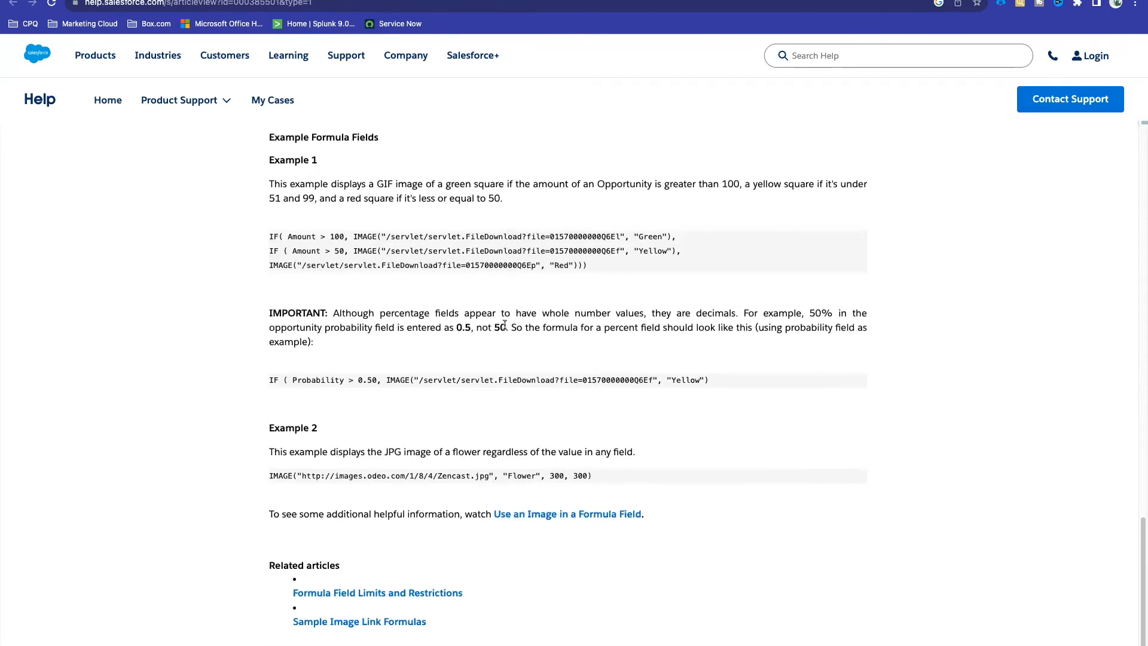
{"action": "scroll", "coordinate": [503, 325], "scroll_direction": "down", "scroll_amount": 2}
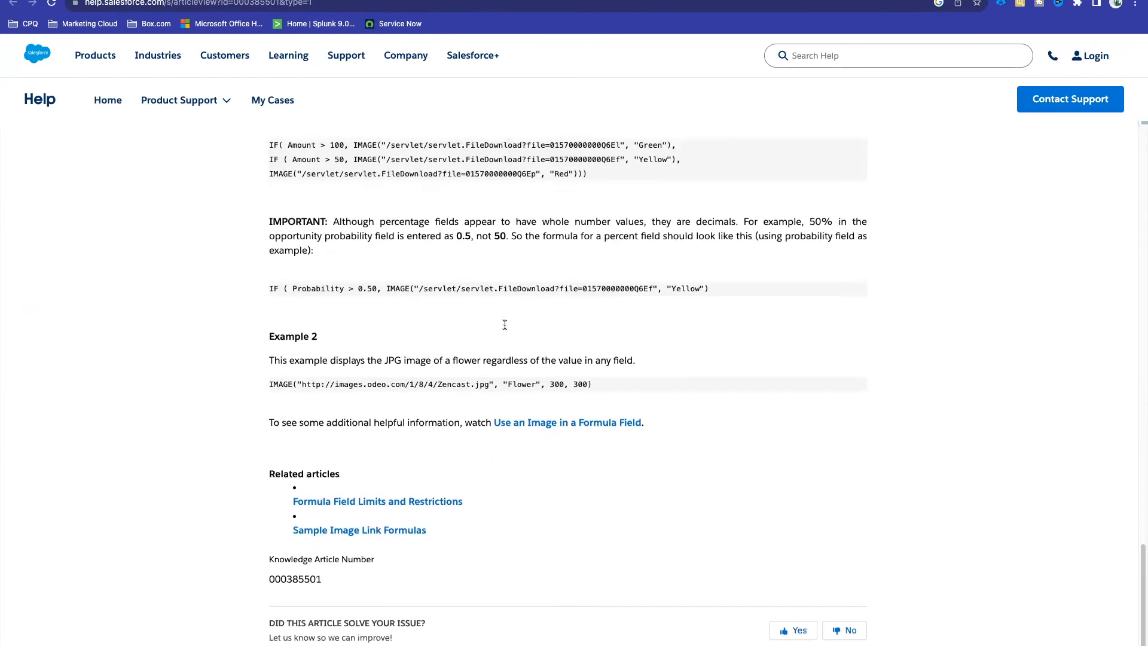
Step: Open the linked 'Use an Image in a Formula Field' video, pause it, and view its description
{"action": "left_click", "coordinate": [569, 422]}
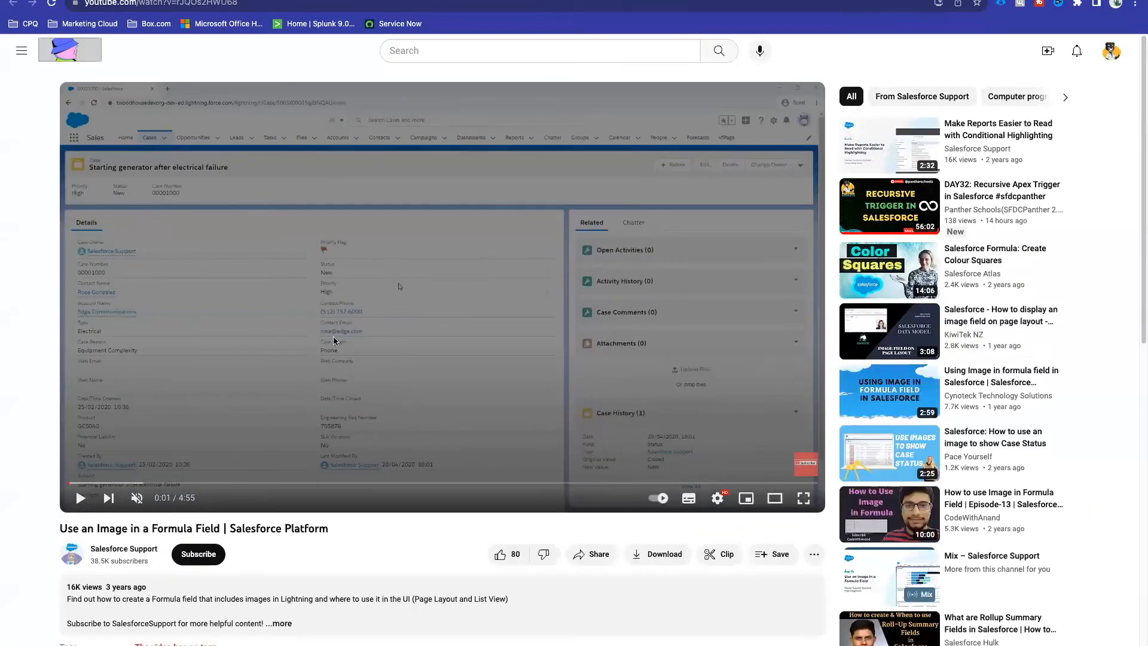
{"action": "left_click", "coordinate": [332, 336]}
{"action": "scroll", "coordinate": [333, 336], "scroll_direction": "down", "scroll_amount": 3}
{"action": "left_click", "coordinate": [313, 421]}
{"action": "scroll", "coordinate": [278, 457], "scroll_direction": "down", "scroll_amount": 3}
{"action": "scroll", "coordinate": [277, 457], "scroll_direction": "up", "scroll_amount": 4}
{"action": "scroll", "coordinate": [278, 462], "scroll_direction": "up", "scroll_amount": 1}
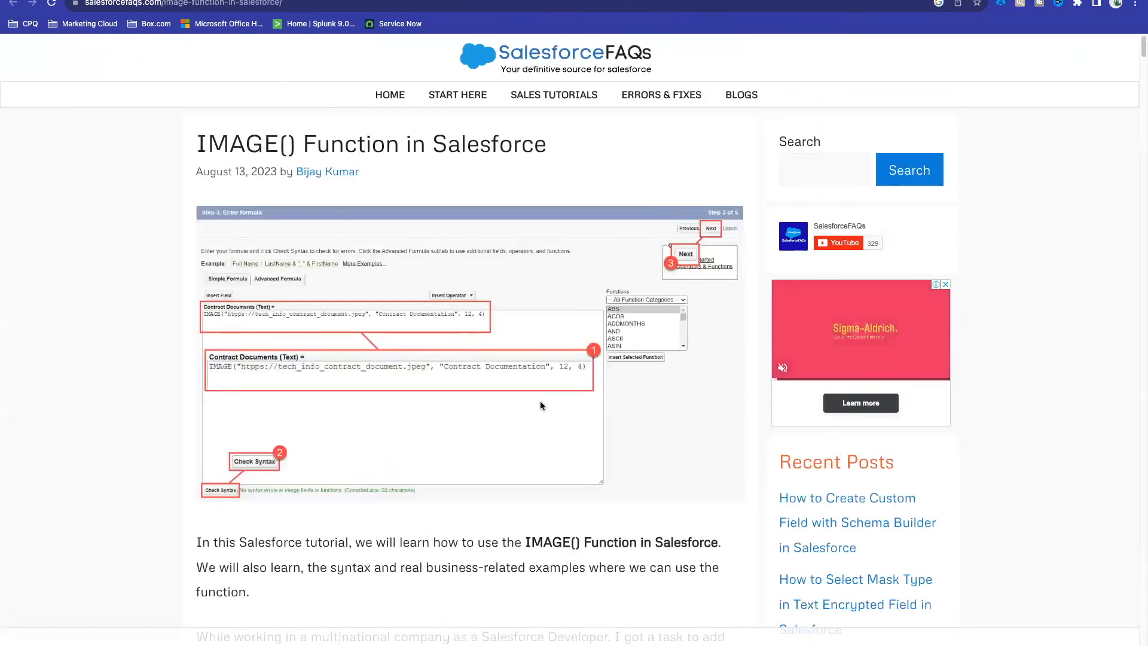
Step: Read through the SalesforceFAQs IMAGE() syntax and setup steps, then select the Help tab's address
{"action": "scroll", "coordinate": [541, 406], "scroll_direction": "down", "scroll_amount": 12}
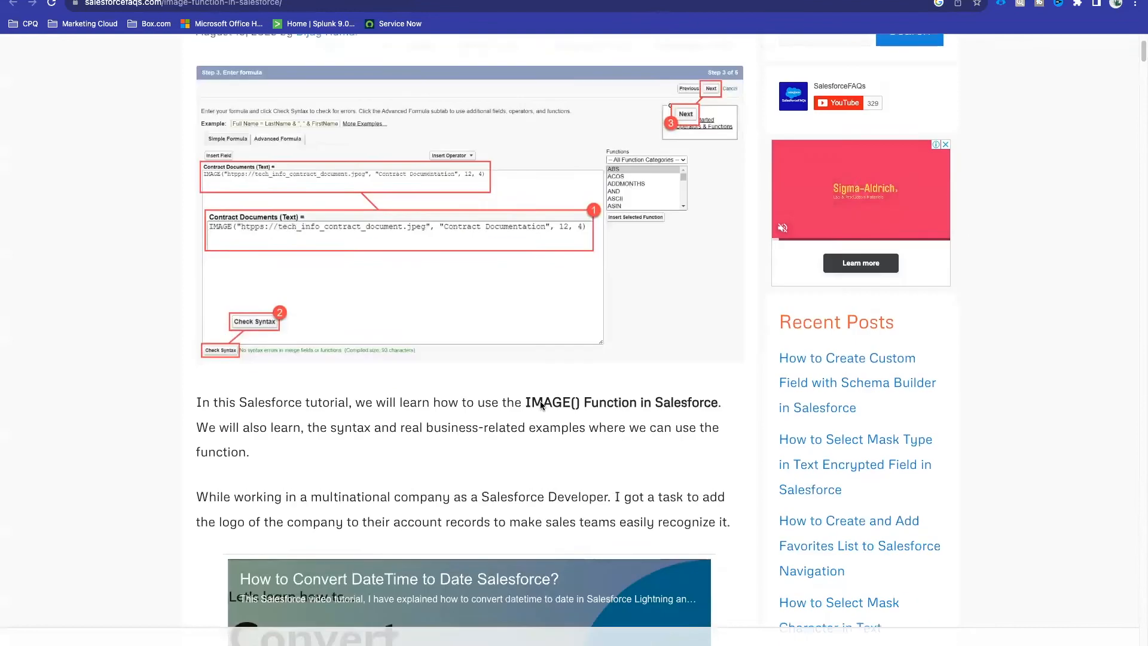
{"action": "scroll", "coordinate": [540, 401], "scroll_direction": "down", "scroll_amount": 8}
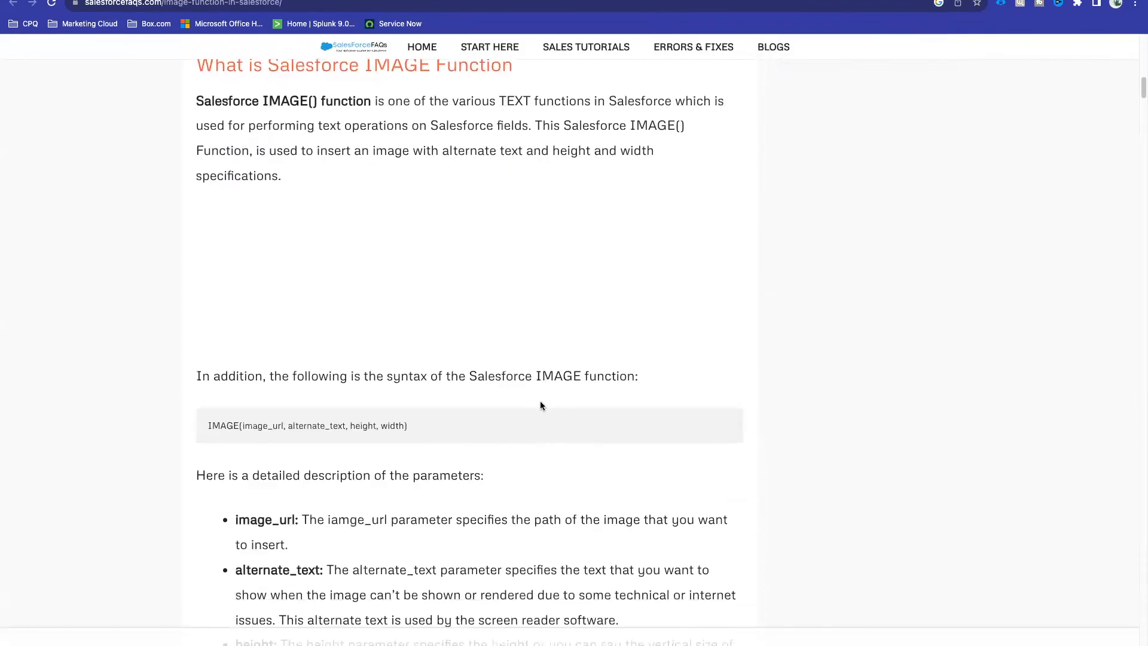
{"action": "scroll", "coordinate": [540, 400], "scroll_direction": "down", "scroll_amount": 15}
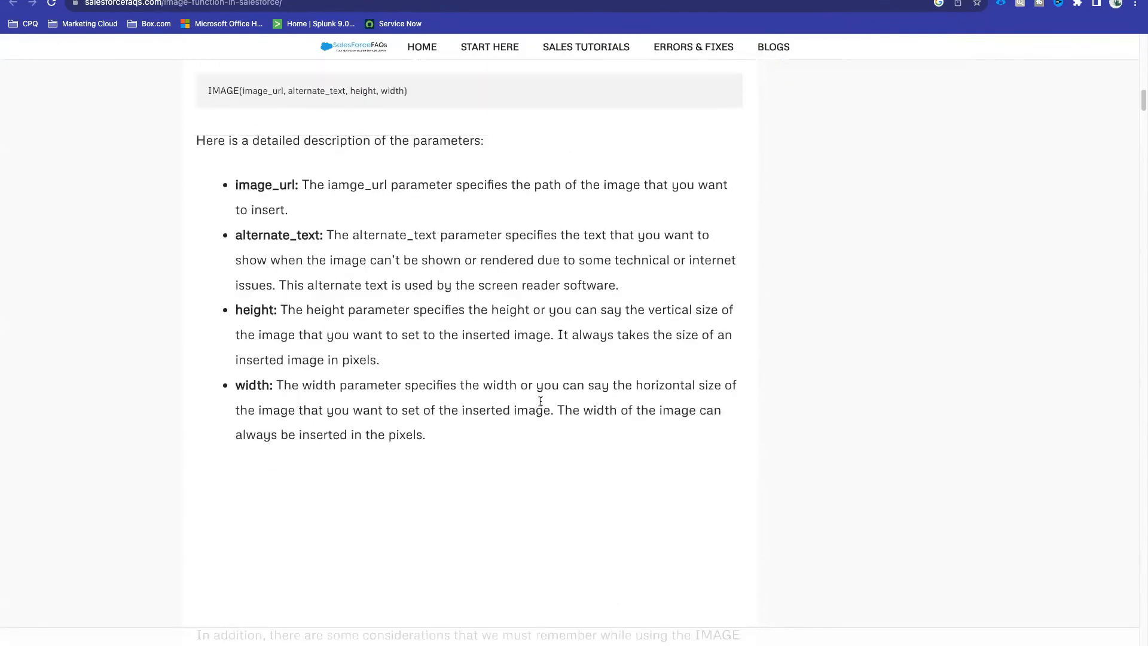
{"action": "scroll", "coordinate": [541, 405], "scroll_direction": "down", "scroll_amount": 20}
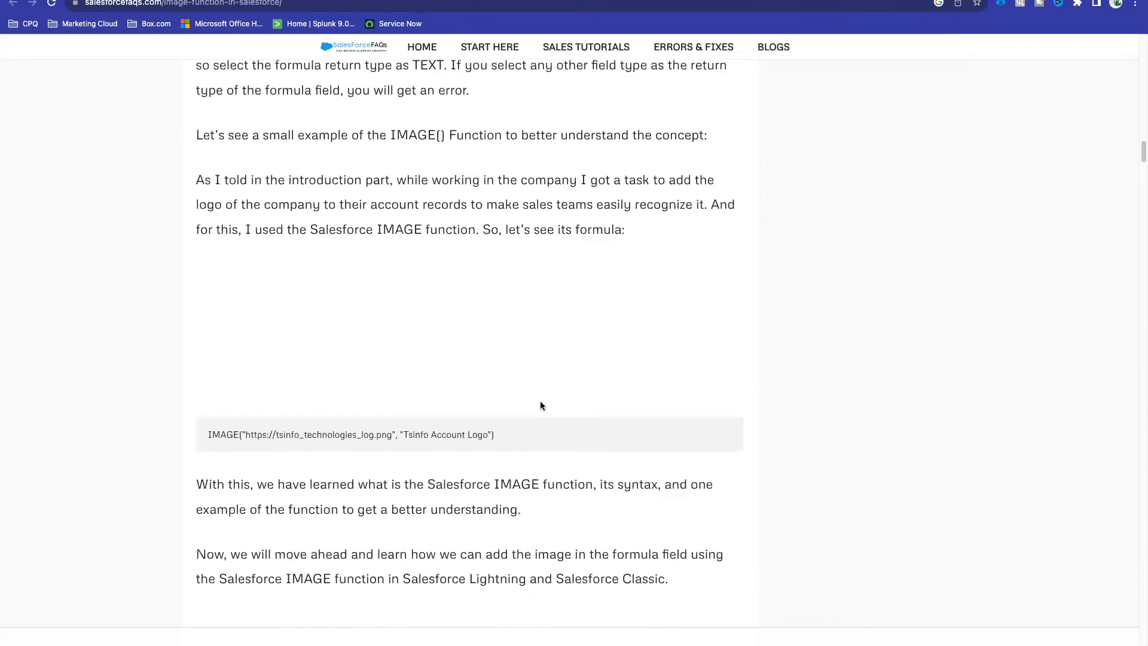
{"action": "scroll", "coordinate": [540, 405], "scroll_direction": "down", "scroll_amount": 8}
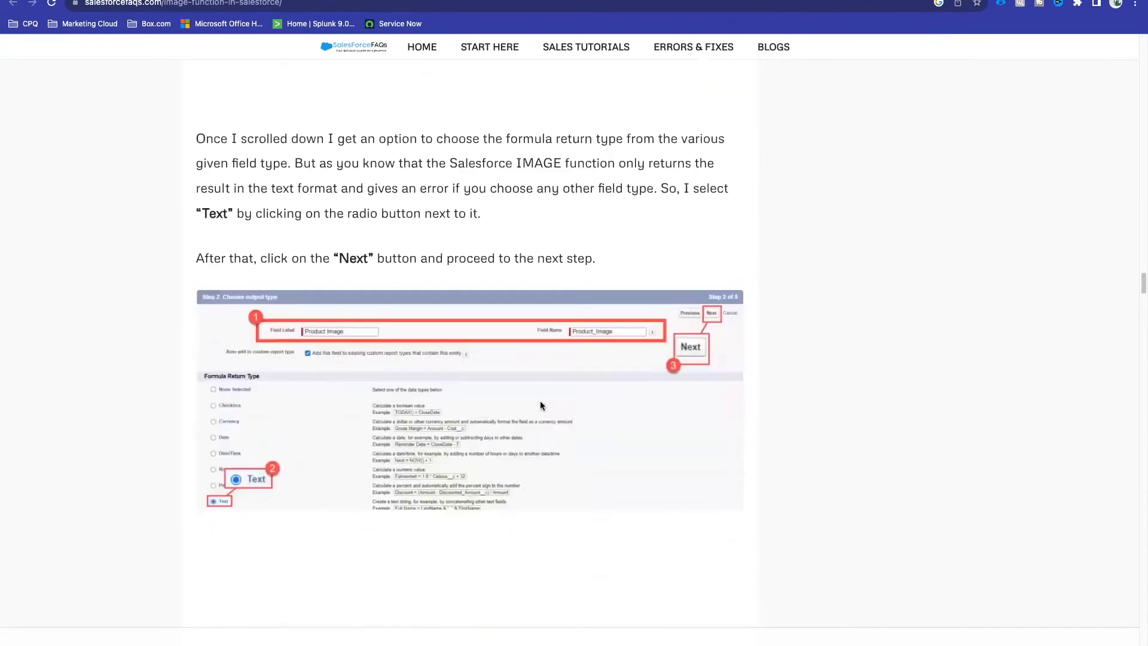
{"action": "scroll", "coordinate": [540, 405], "scroll_direction": "up", "scroll_amount": 20}
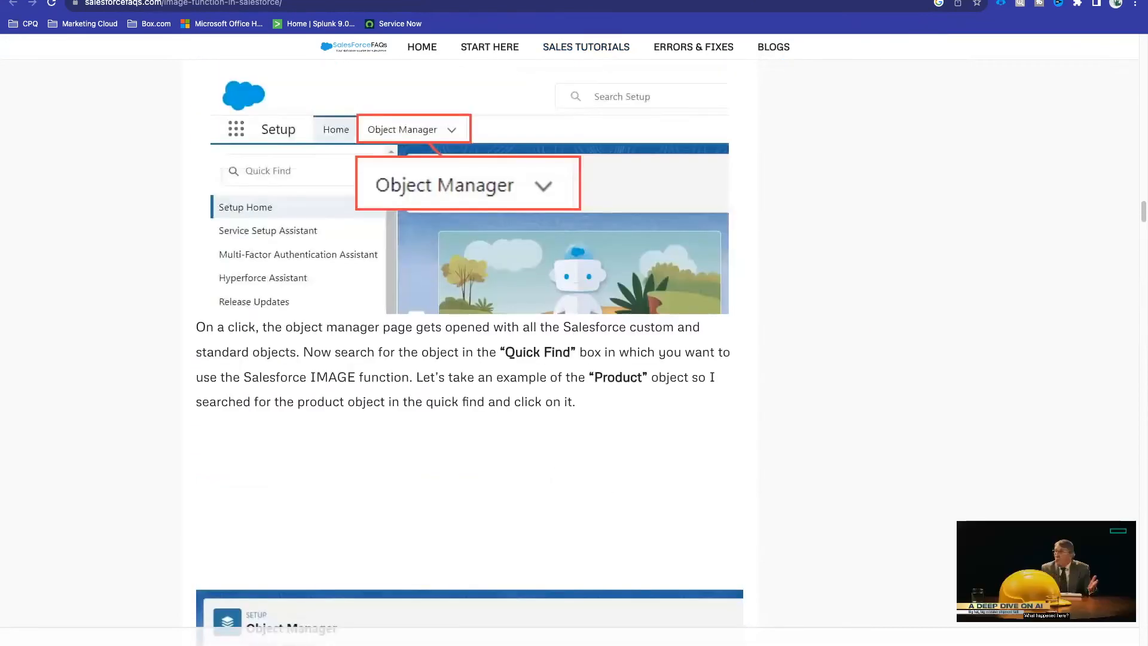
{"action": "left_click", "coordinate": [550, 0]}
{"action": "left_click", "coordinate": [507, 2]}
Step: Go to login.salesforce.com and enter a different account's username
{"action": "type", "text": "login"}
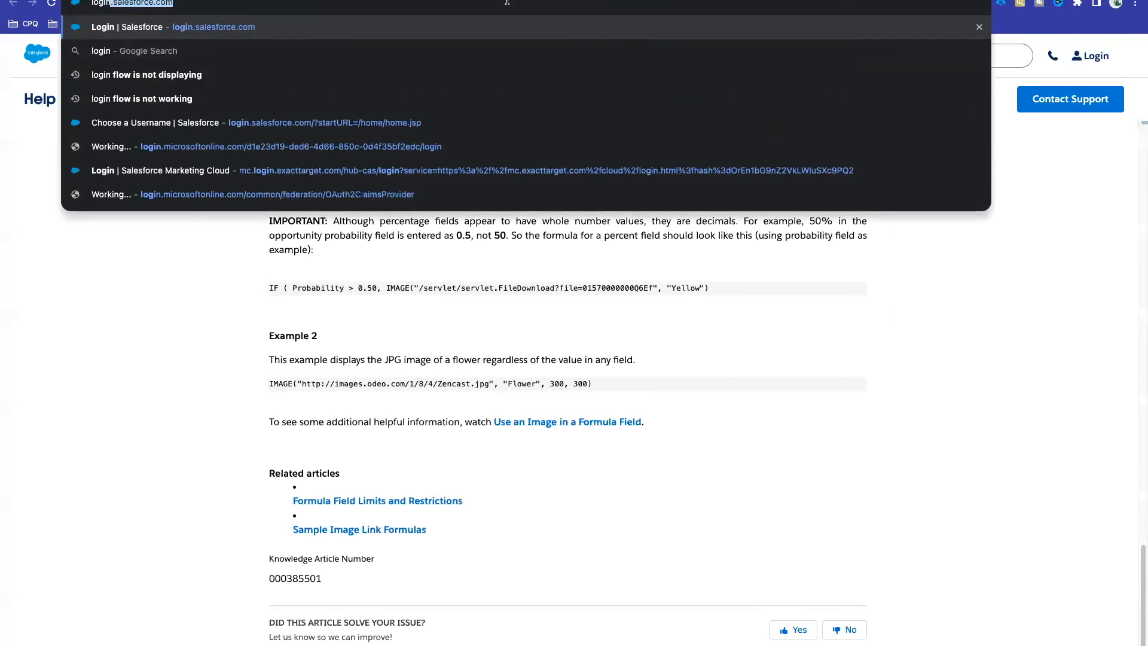
{"action": "key", "text": "Return"}
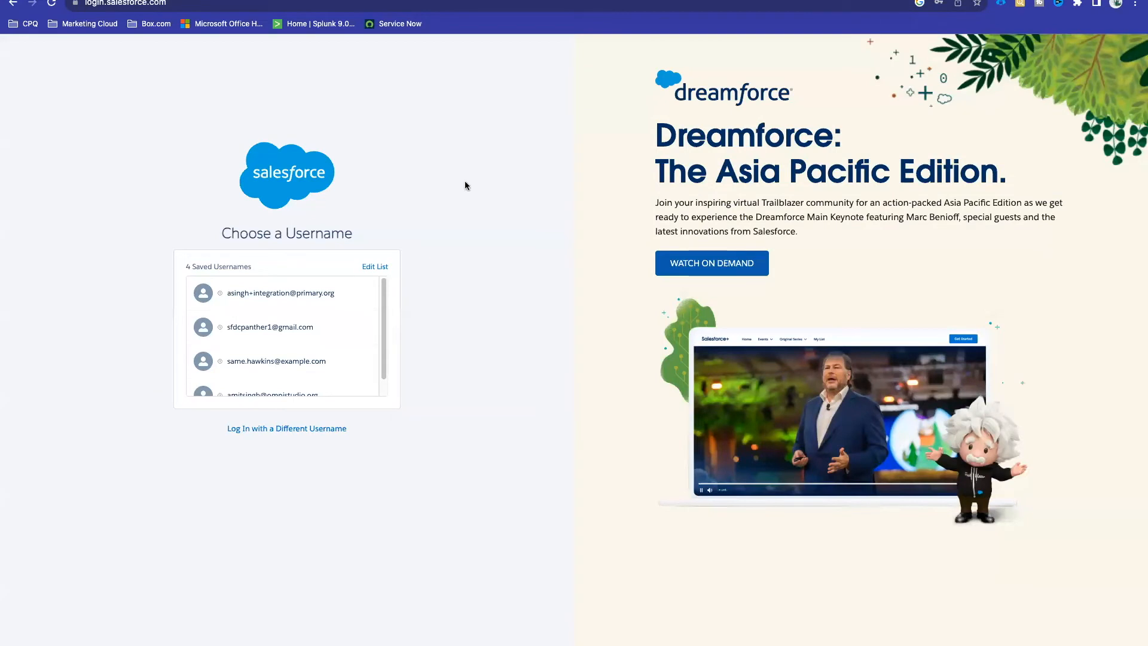
{"action": "left_click", "coordinate": [292, 430]}
{"action": "key", "text": "Return"}
Step: Clear the mistyped password, enter the account password again, and log in
{"action": "type", "text": "••"}
{"action": "key", "text": "BackSpace"}
{"action": "key", "text": "BackSpace"}
{"action": "type", "text": "•"}
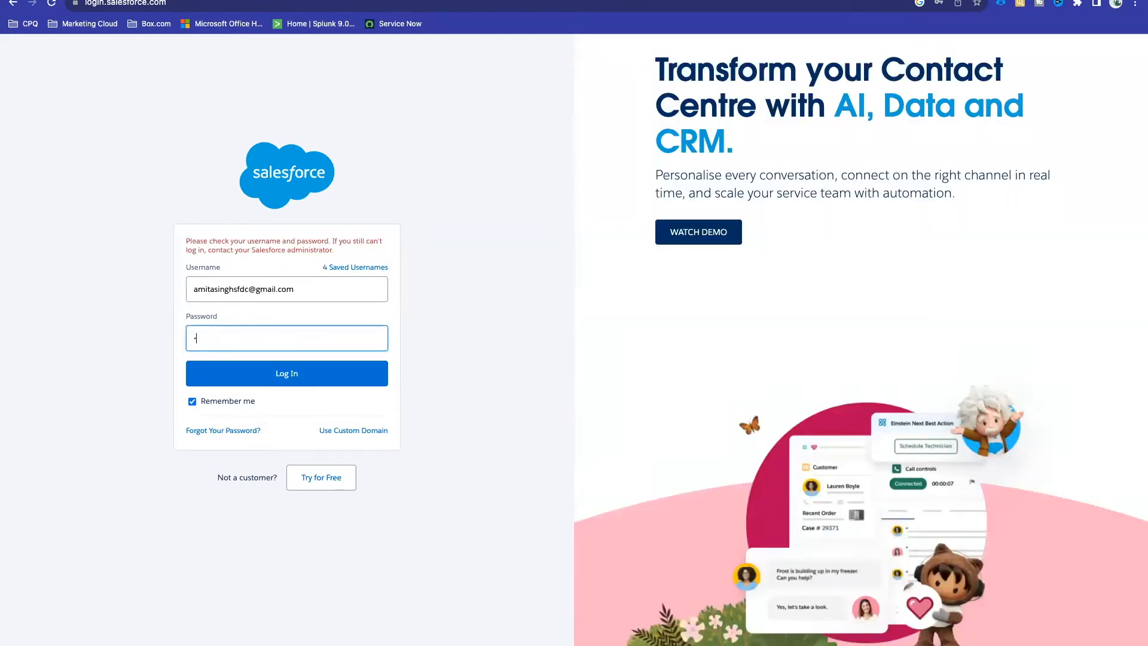
{"action": "key", "text": "super+a"}
{"action": "key", "text": "BackSpace"}
{"action": "type", "text": "•"}
{"action": "type", "text": "•••••••••••"}
{"action": "left_click", "coordinate": [335, 383]}
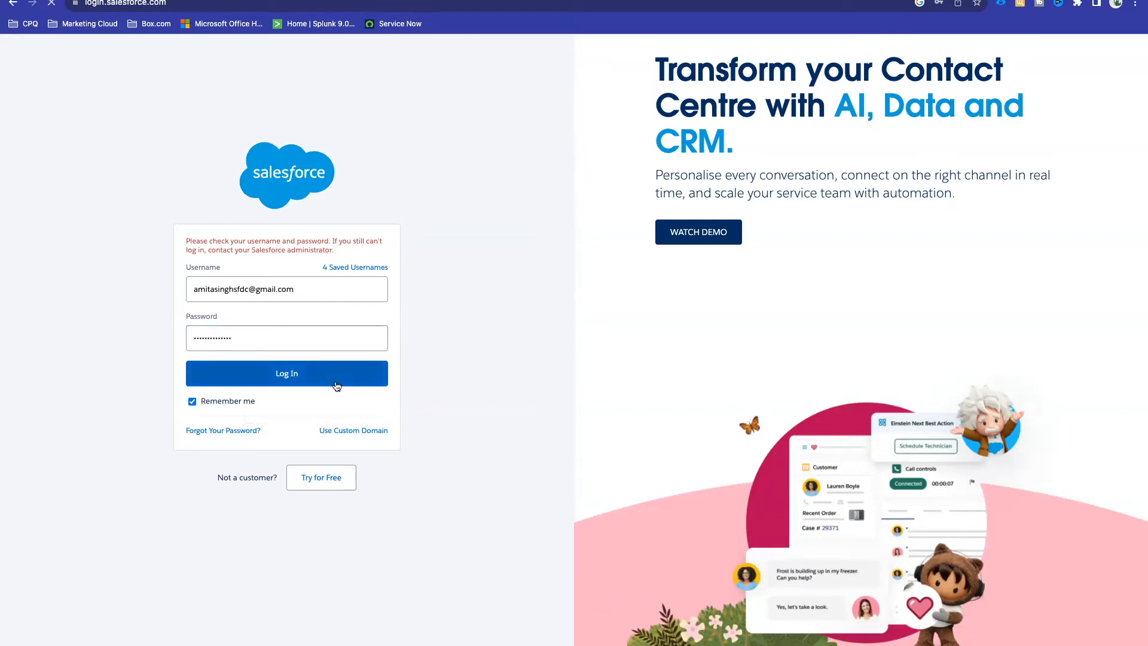
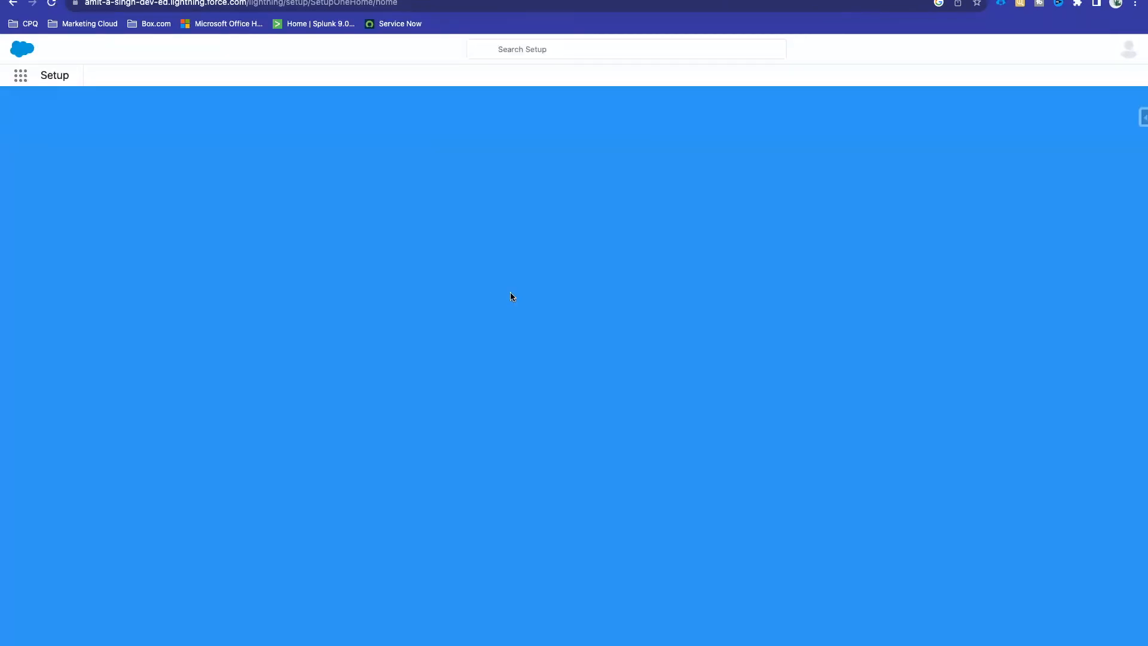
Step: Find Cases in the App Launcher, block the notification prompt, and show the All Open Cases list view
{"action": "left_click", "coordinate": [19, 81]}
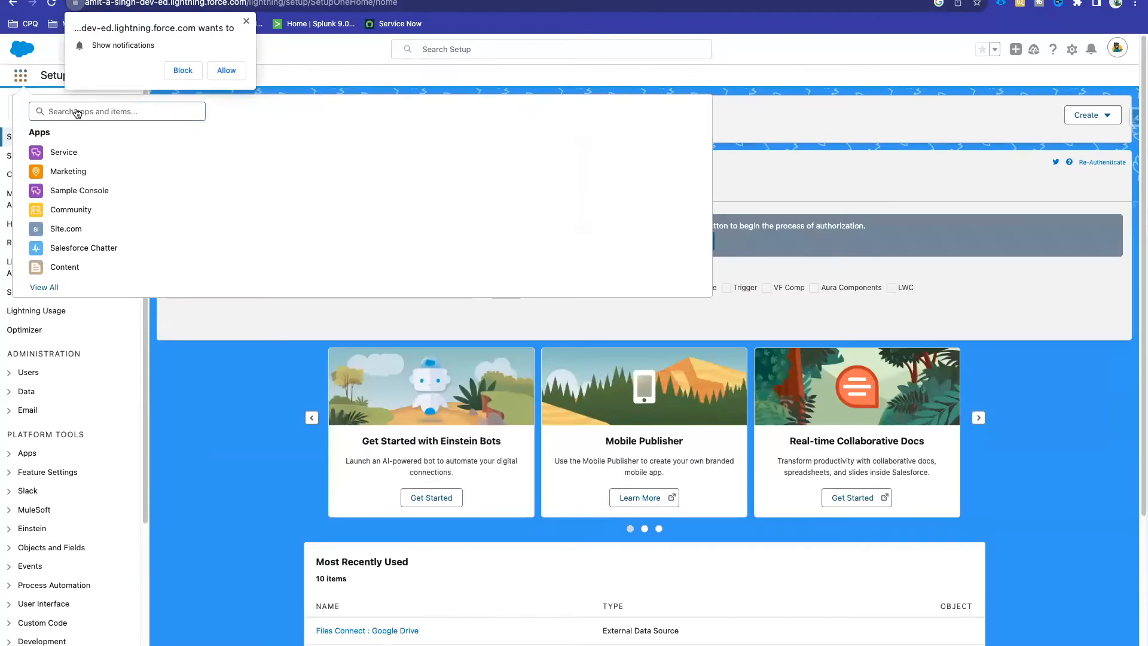
{"action": "left_click", "coordinate": [77, 111]}
{"action": "type", "text": "Cases"}
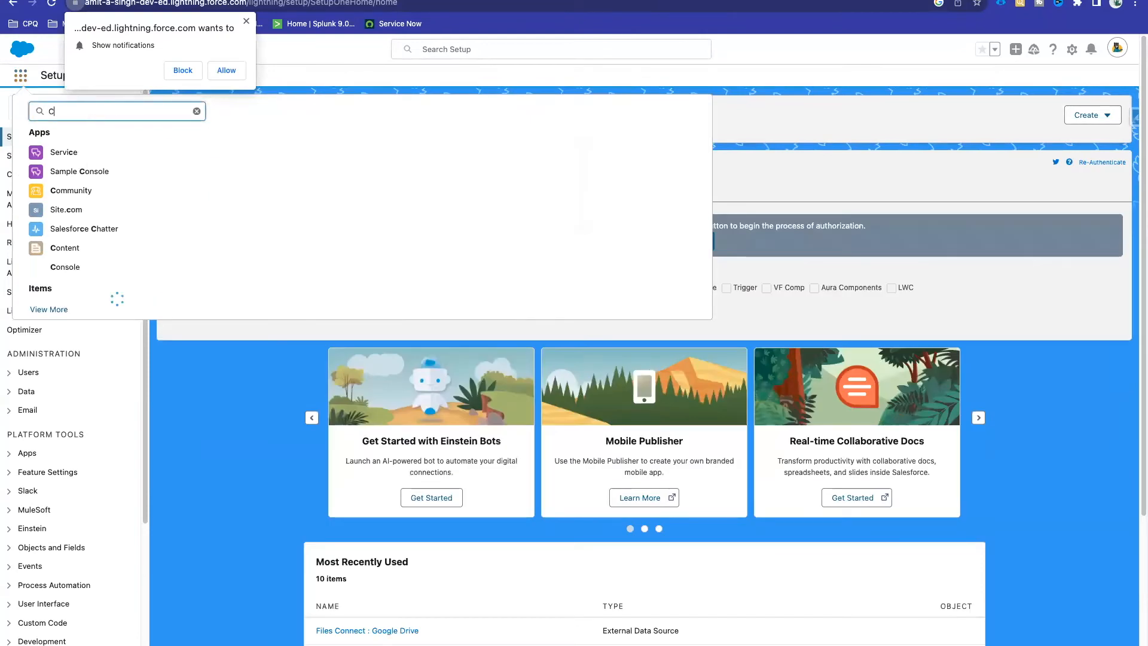
{"action": "left_click", "coordinate": [46, 181]}
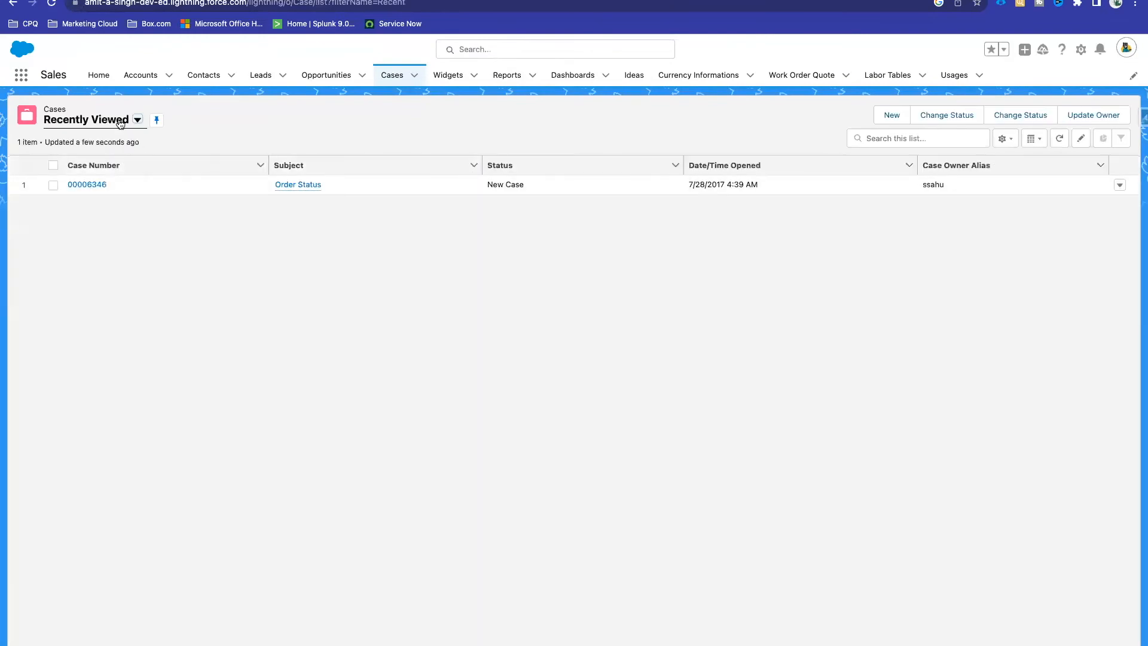
{"action": "left_click", "coordinate": [121, 121]}
{"action": "left_click", "coordinate": [194, 70]}
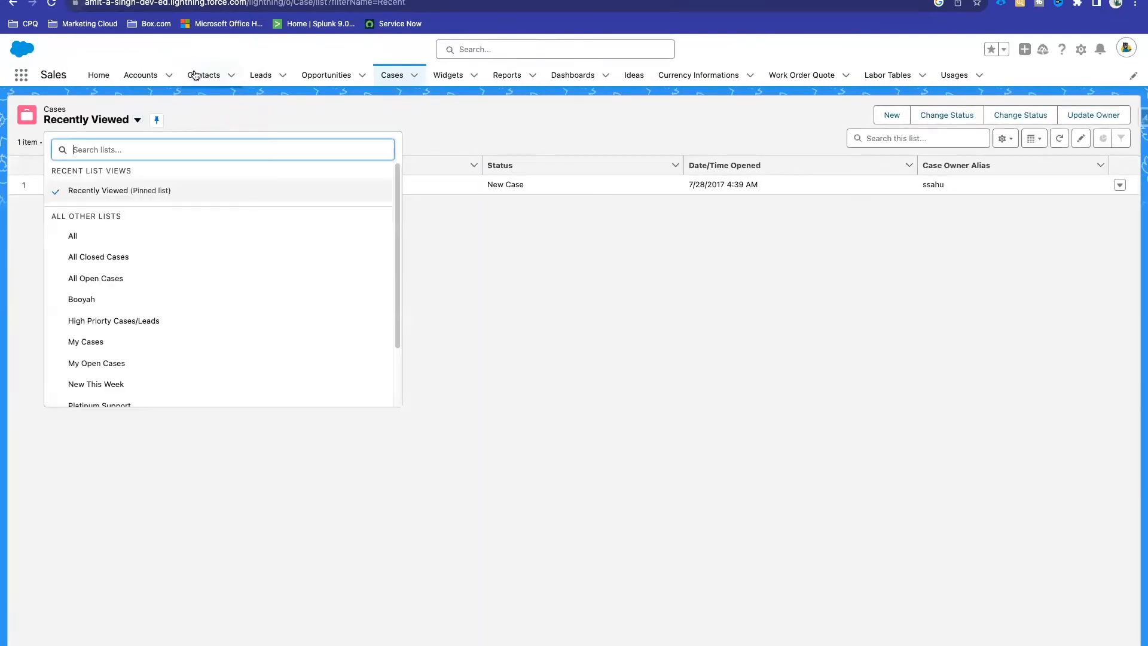
{"action": "left_click", "coordinate": [112, 278]}
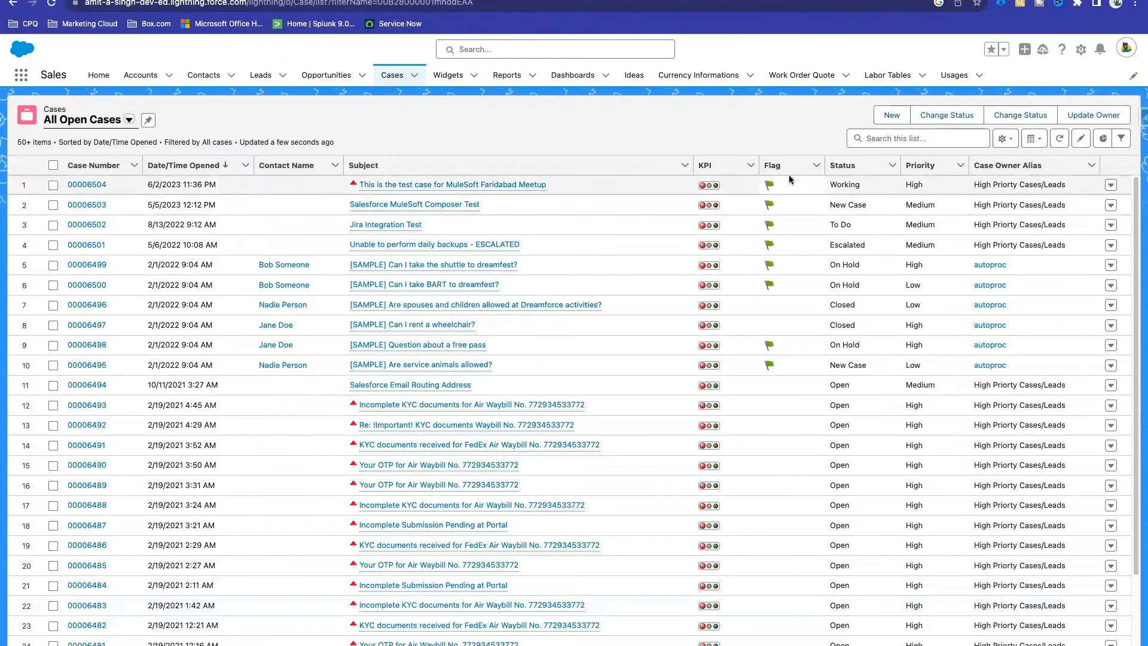
Step: Select the first case's Flag and KPI cells, then go to Setup from the gear menu
{"action": "left_click", "coordinate": [773, 184]}
{"action": "key", "text": "Left"}
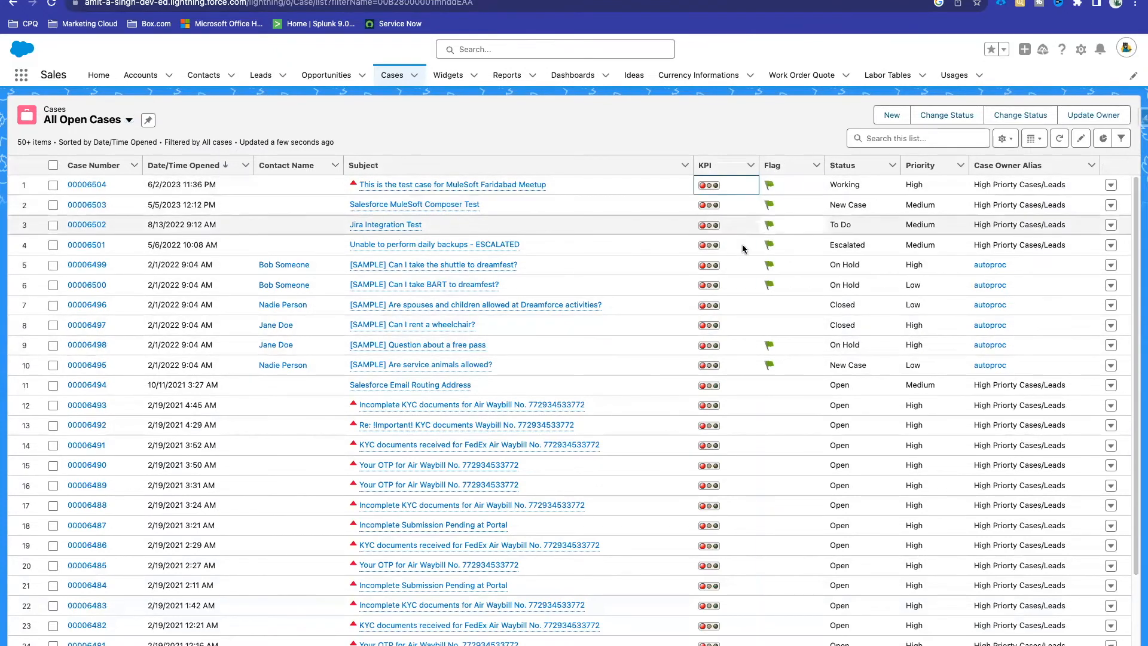
{"action": "left_click", "coordinate": [1081, 50]}
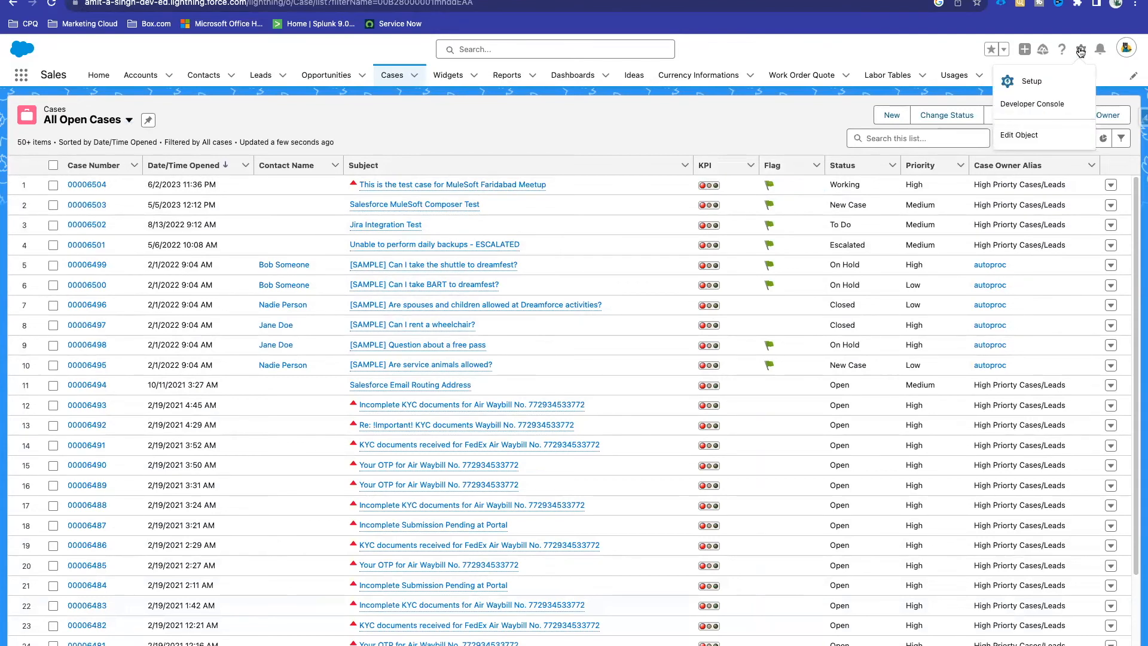
{"action": "left_click", "coordinate": [1032, 83]}
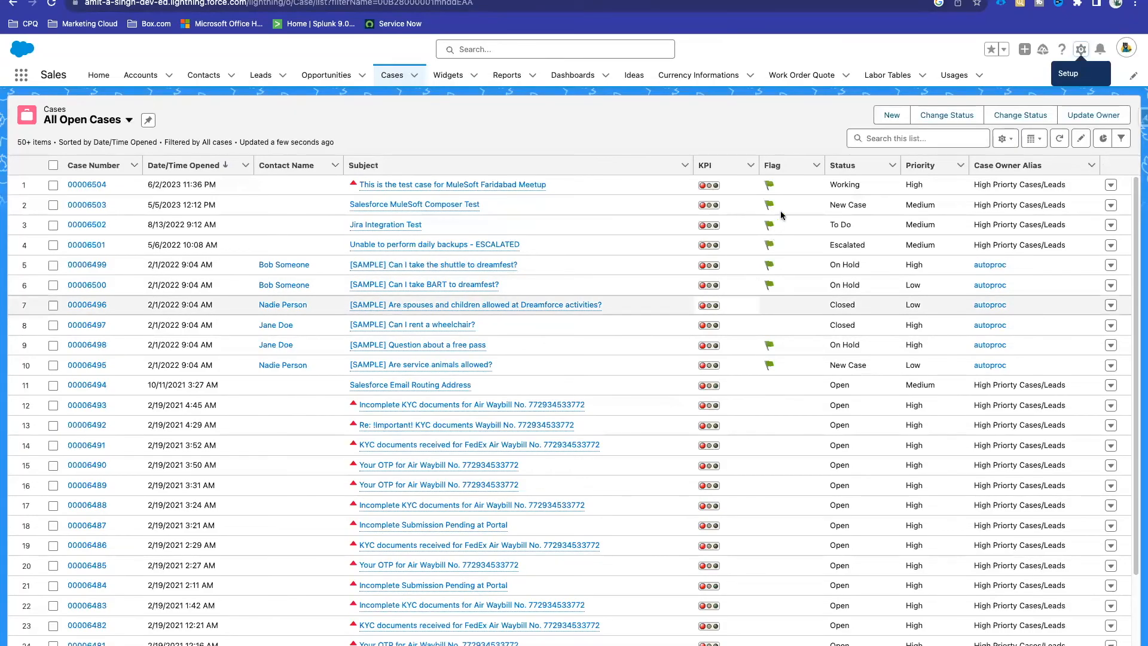
Step: Dismiss the Setup popup, find 'Case' in Object Manager, and view its Fields & Relationships
{"action": "left_click", "coordinate": [777, 187]}
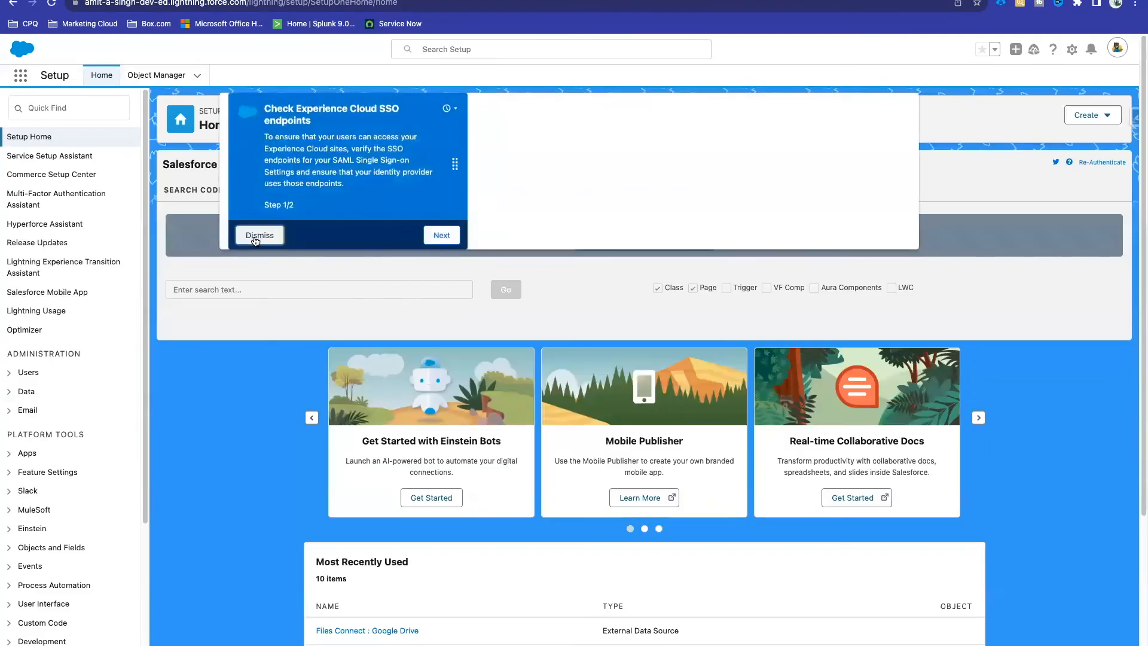
{"action": "left_click", "coordinate": [260, 233]}
{"action": "left_click", "coordinate": [156, 75]}
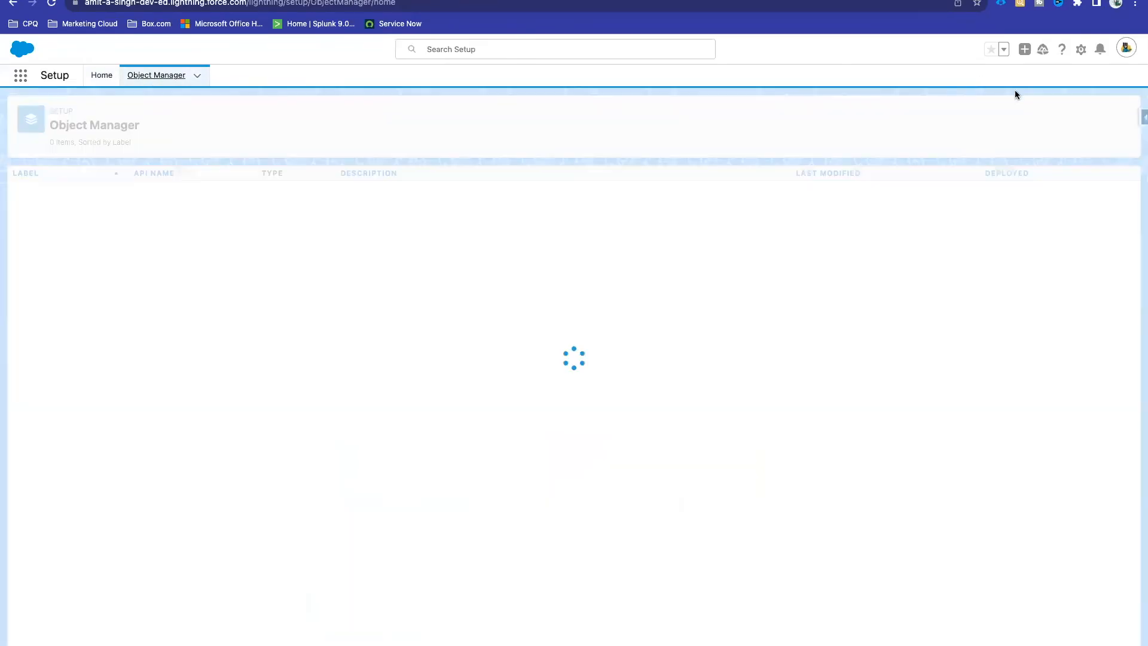
{"action": "left_click", "coordinate": [938, 115]}
{"action": "type", "text": "Case"}
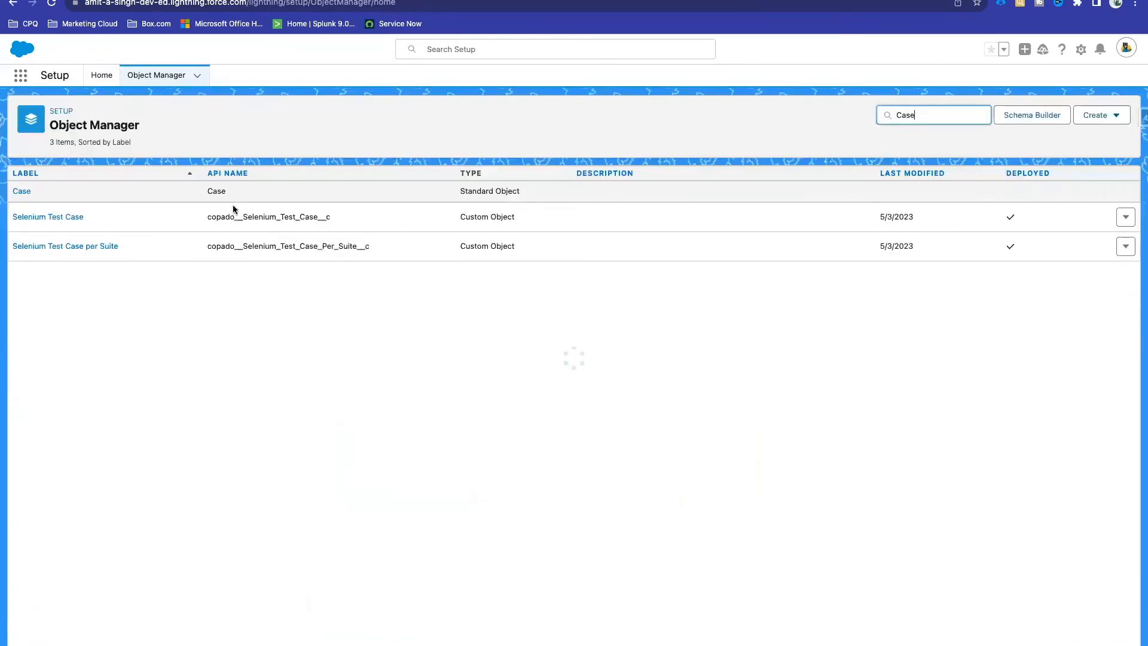
{"action": "left_click", "coordinate": [18, 195]}
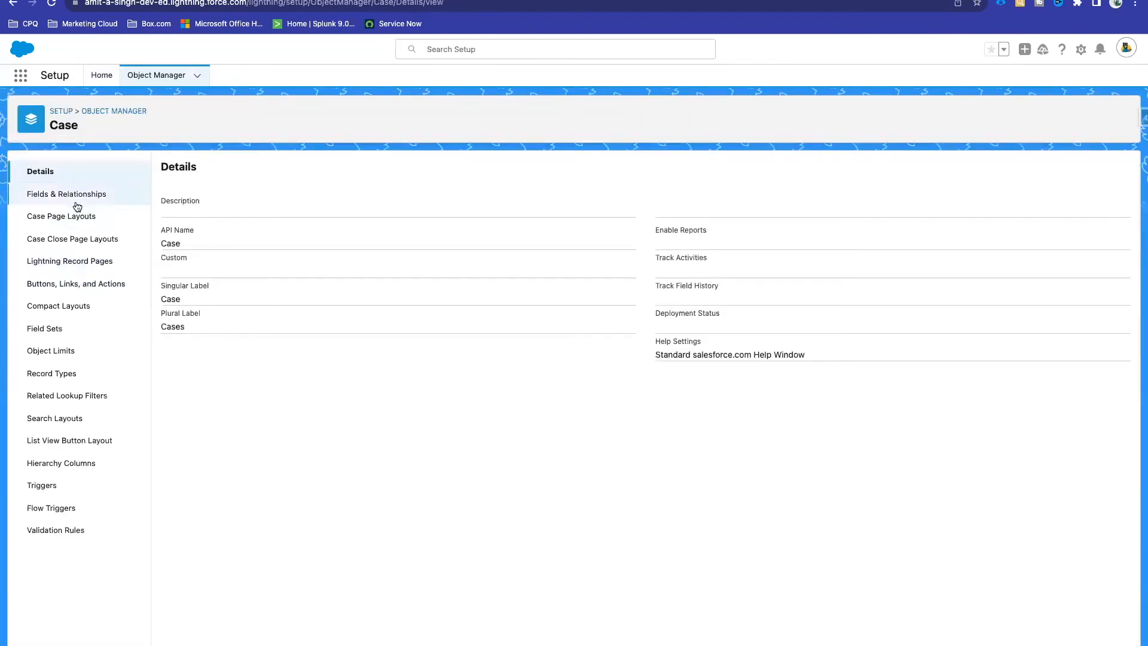
{"action": "left_click", "coordinate": [77, 201]}
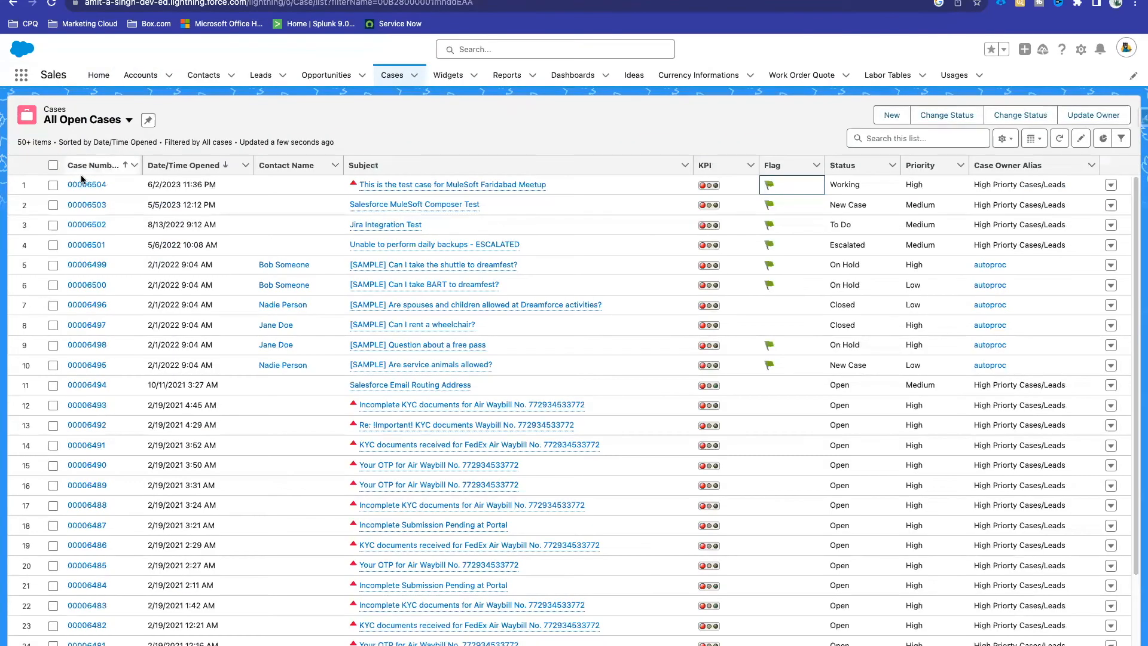
Step: View the 'This is the test case for MuleSoft Faridabad Meetup' case and inspect its Starts stars and KPI field
{"action": "left_click", "coordinate": [454, 191]}
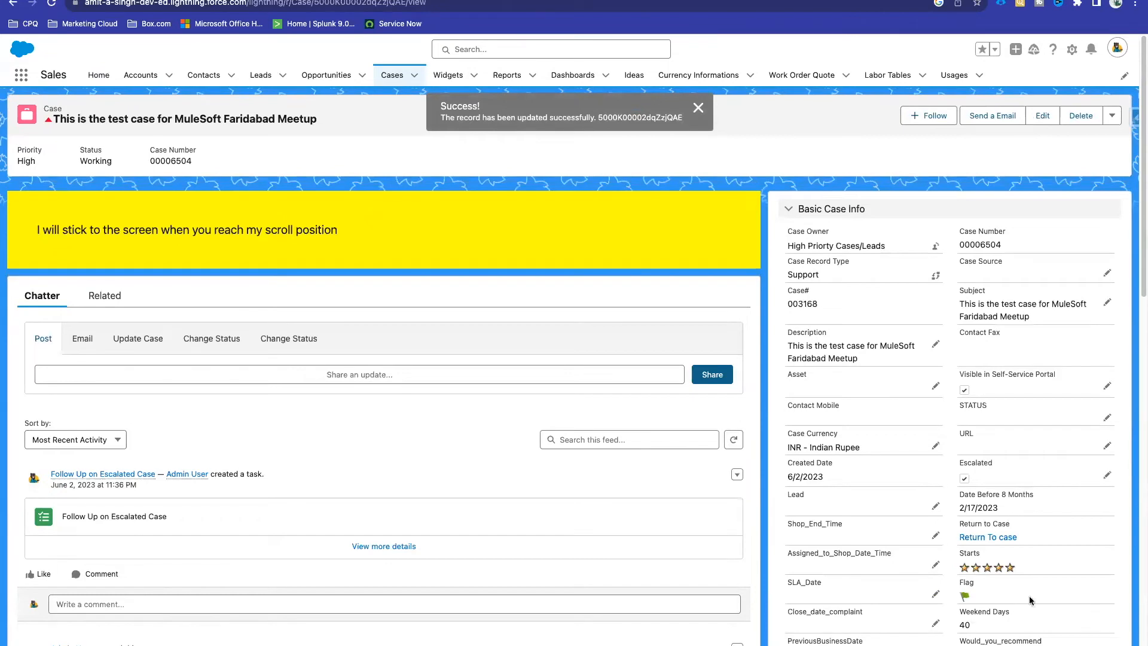
{"action": "scroll", "coordinate": [1028, 597], "scroll_direction": "down", "scroll_amount": 2}
{"action": "left_click_drag", "start_coordinate": [1020, 464], "coordinate": [964, 466]}
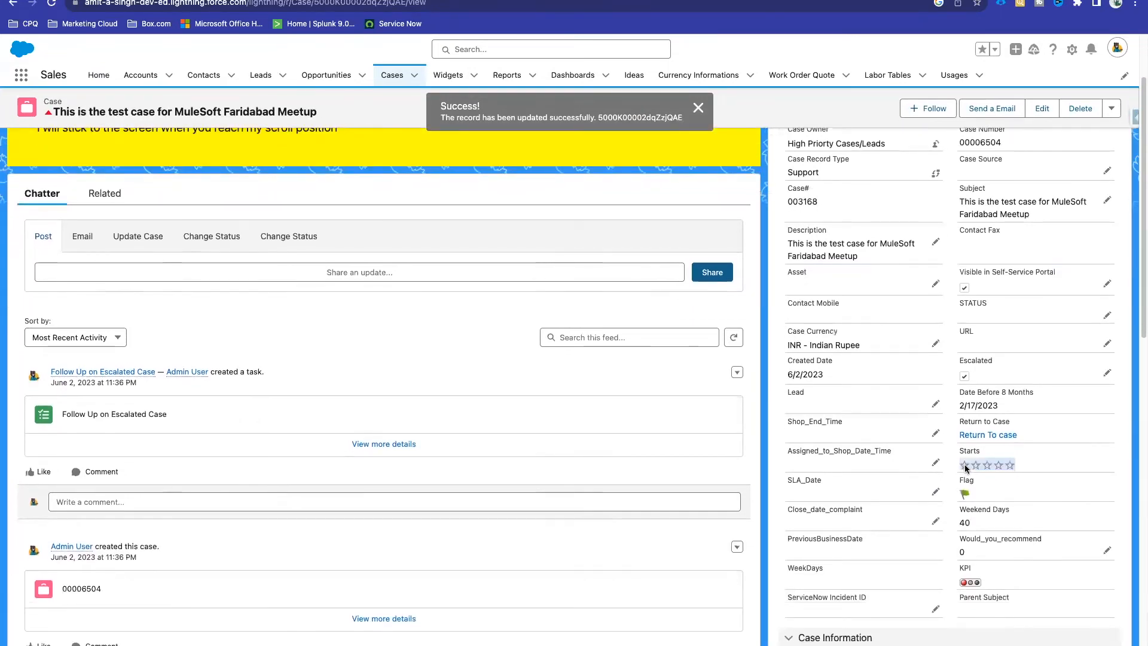
{"action": "left_click", "coordinate": [1019, 465]}
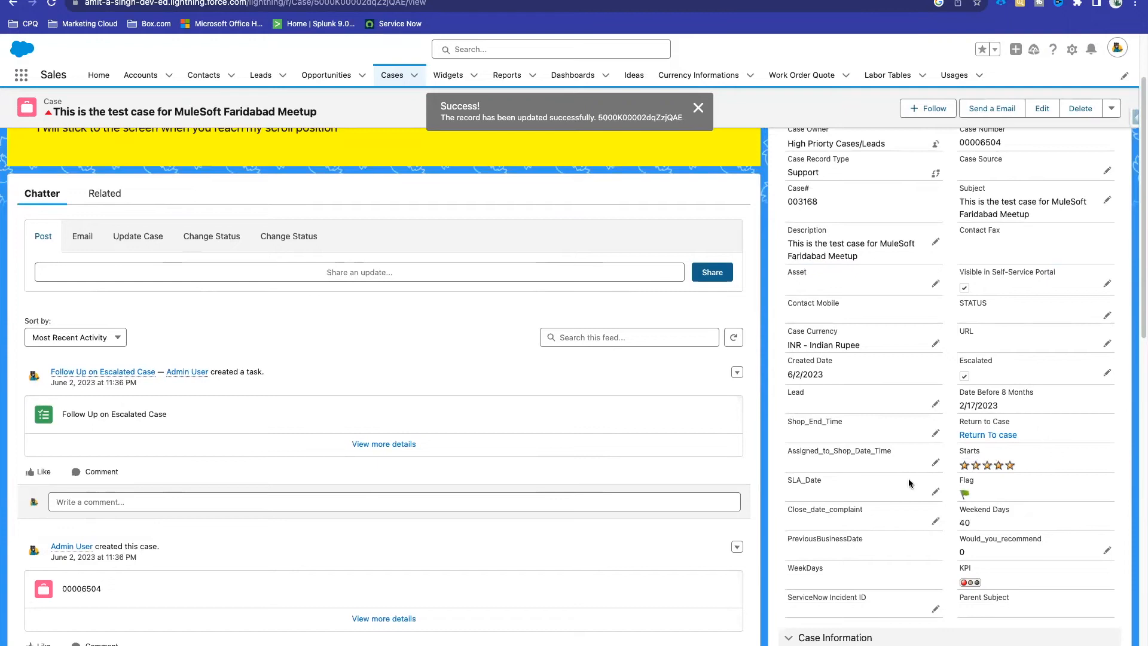
{"action": "scroll", "coordinate": [909, 483], "scroll_direction": "down", "scroll_amount": 8}
{"action": "scroll", "coordinate": [909, 478], "scroll_direction": "up", "scroll_amount": 8}
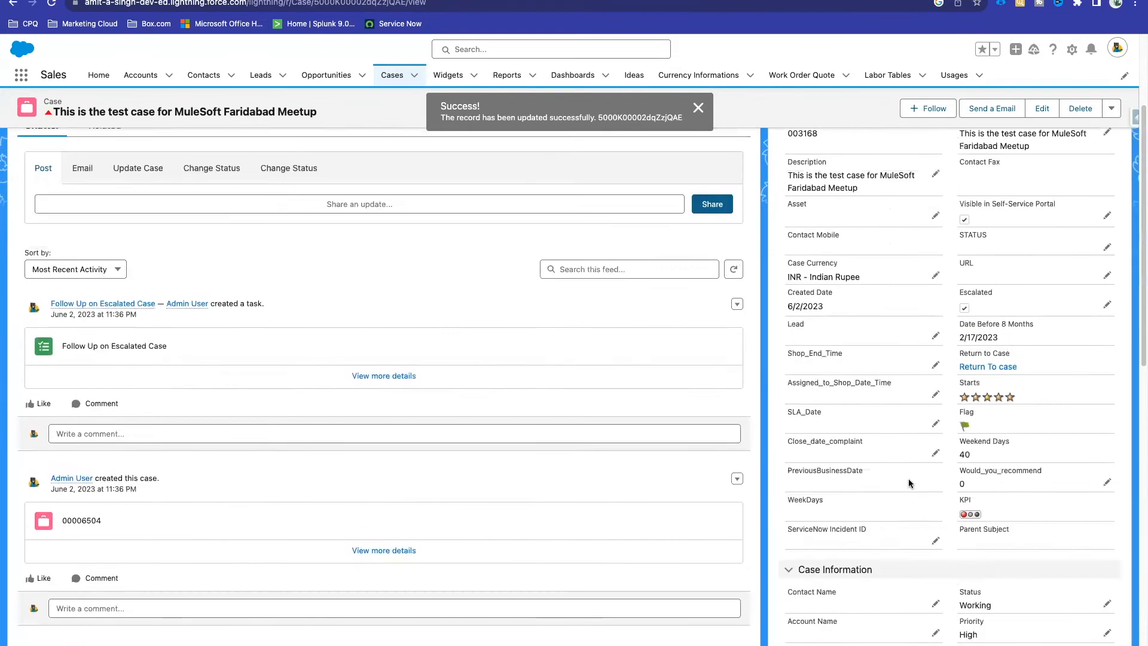
{"action": "left_click_drag", "start_coordinate": [1016, 503], "coordinate": [945, 507]}
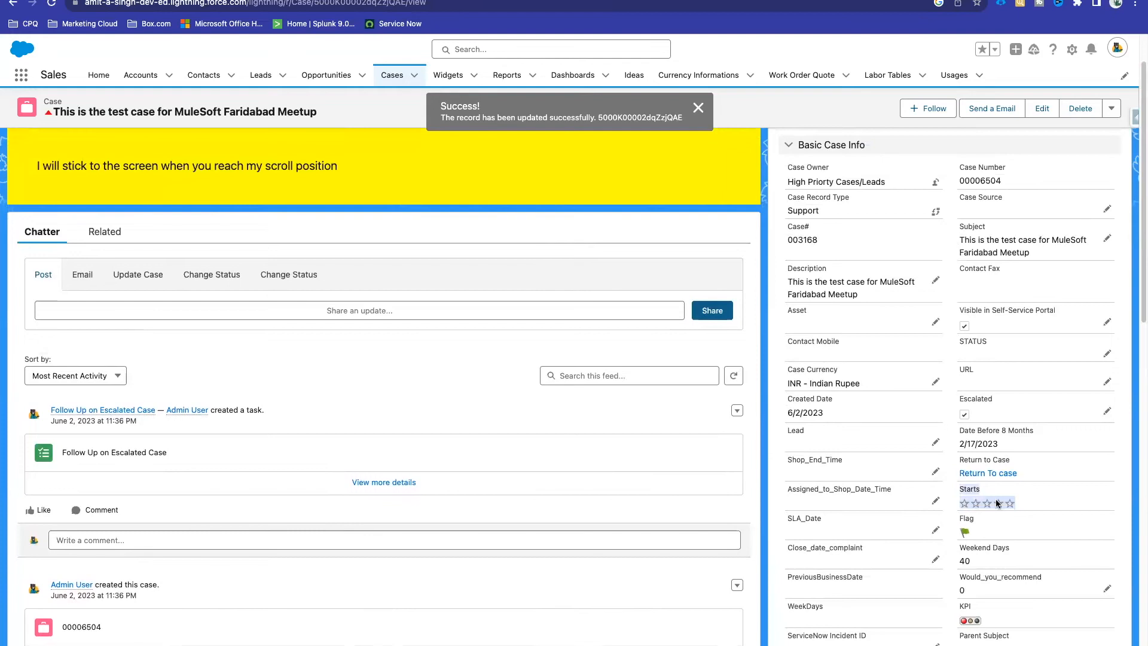
{"action": "left_click", "coordinate": [963, 503]}
{"action": "scroll", "coordinate": [930, 449], "scroll_direction": "up", "scroll_amount": 2}
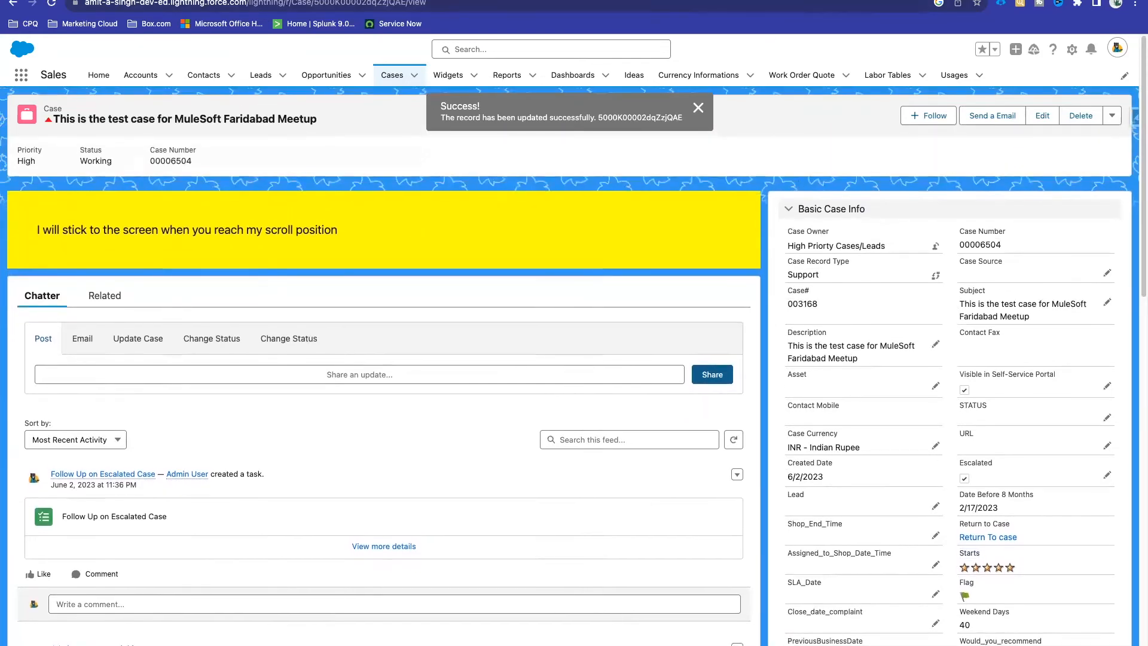
{"action": "left_click", "coordinate": [795, 1]}
Step: Filter the Case fields by 'KP', view the KPI field, and select its formula
{"action": "left_click", "coordinate": [756, 164]}
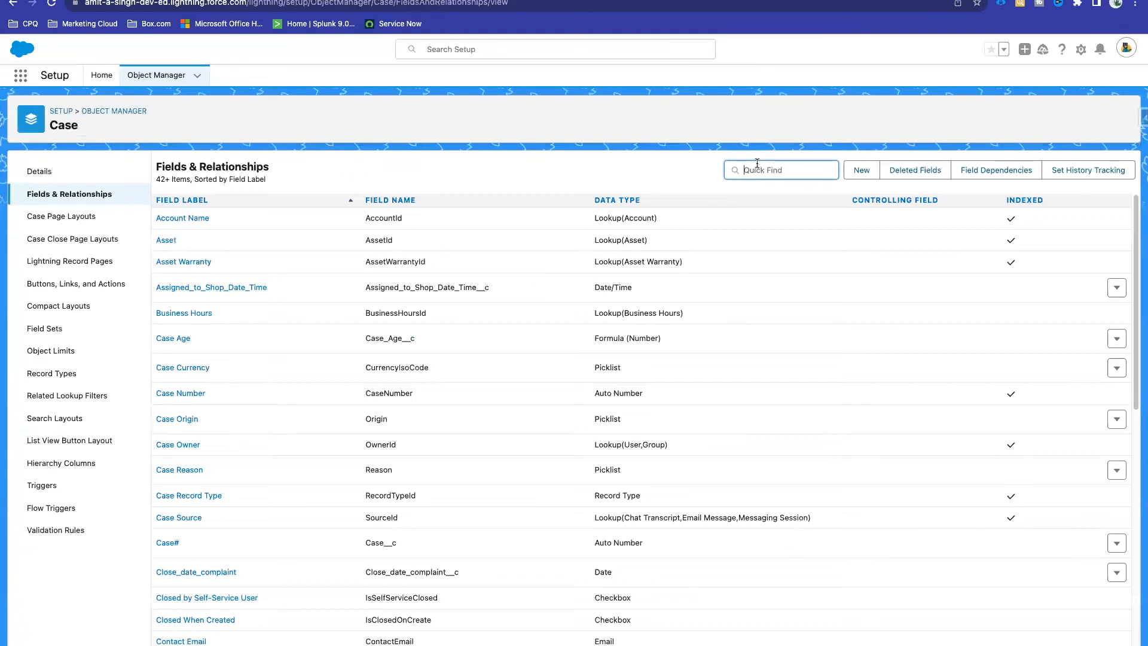
{"action": "type", "text": "KPI"}
{"action": "left_click", "coordinate": [159, 223]}
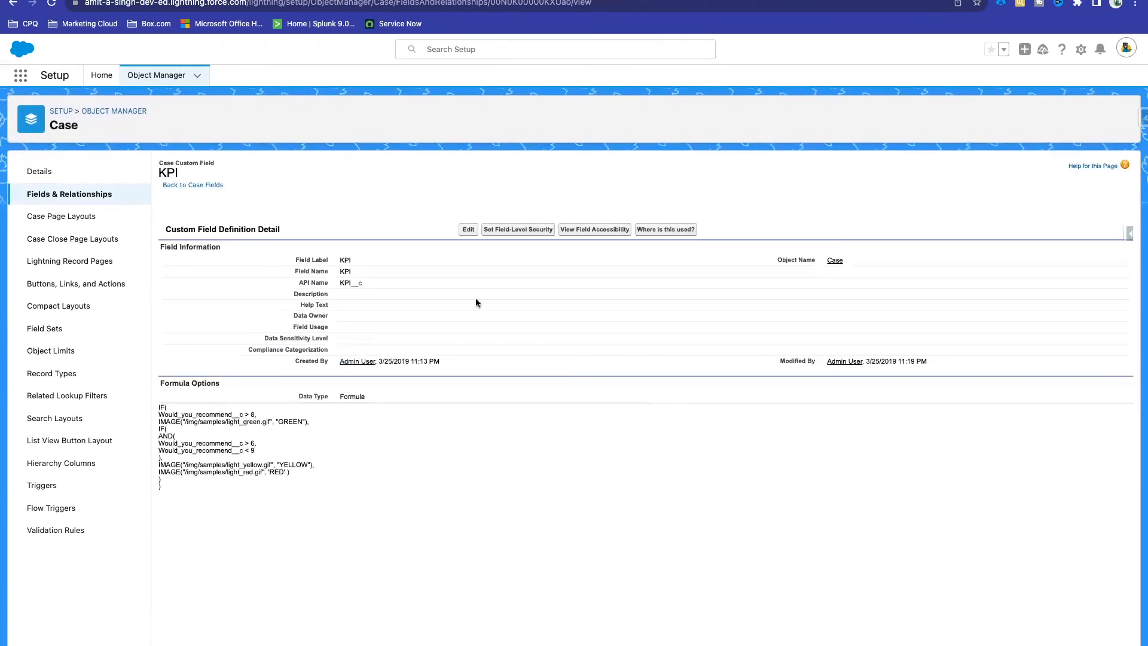
{"action": "mouse_move", "coordinate": [163, 485]}
{"action": "left_mouse_down"}
{"action": "mouse_move", "coordinate": [158, 407]}
{"action": "mouse_move", "coordinate": [172, 490]}
{"action": "left_mouse_up"}
{"action": "key", "text": "ctrl+c"}
{"action": "left_click", "coordinate": [158, 410]}
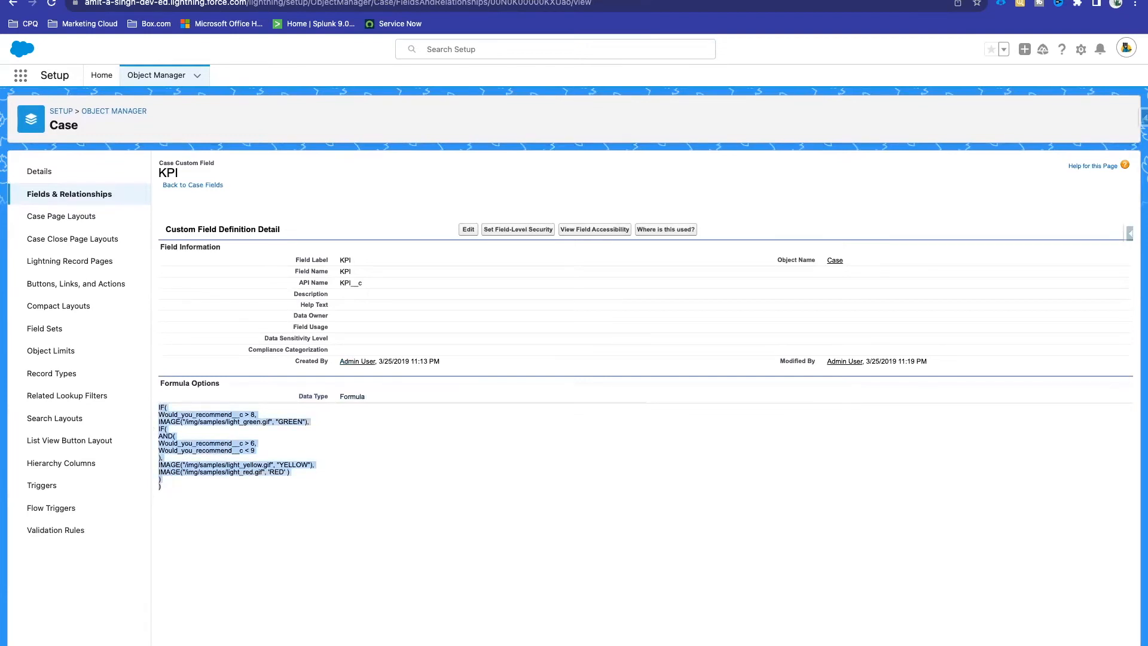
Step: Paste the KPI formula into the Quip notes code block between blank lines
{"action": "key", "text": "ctrl+Tab"}
{"action": "left_click", "coordinate": [405, 504]}
{"action": "key", "text": "Return"}
{"action": "key", "text": "Return"}
{"action": "key", "text": "ctrl+v"}
{"action": "key", "text": "Return"}
{"action": "key", "text": "Return"}
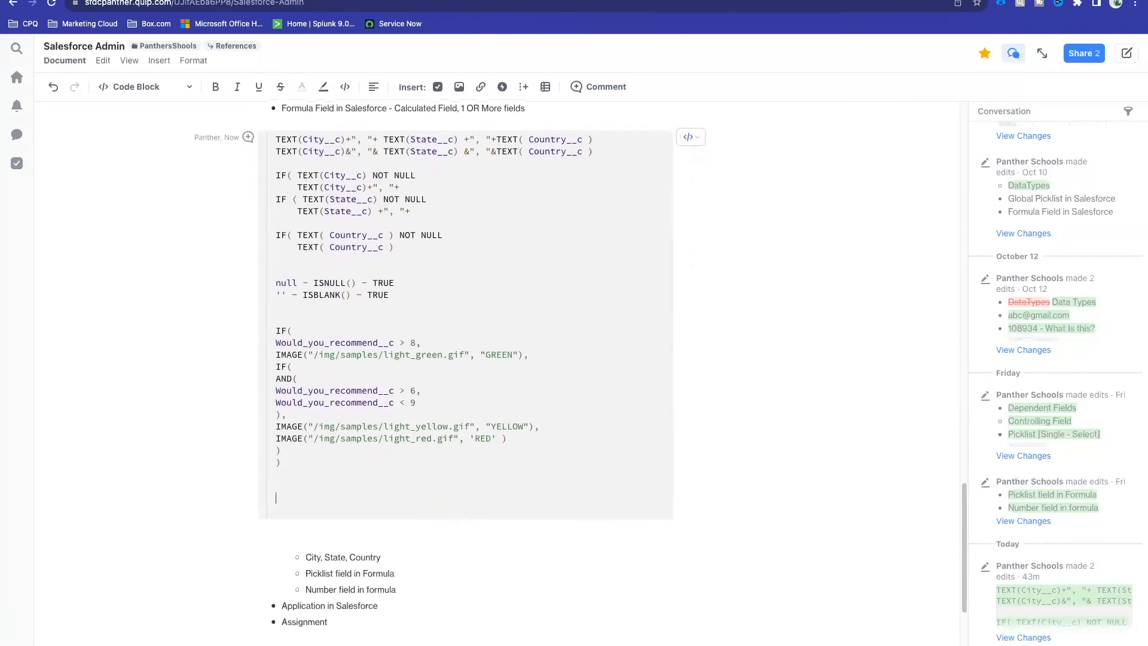
Step: Back in Setup, filter the Case fields list by 'Star'
{"action": "key", "text": "ctrl+shift+Tab"}
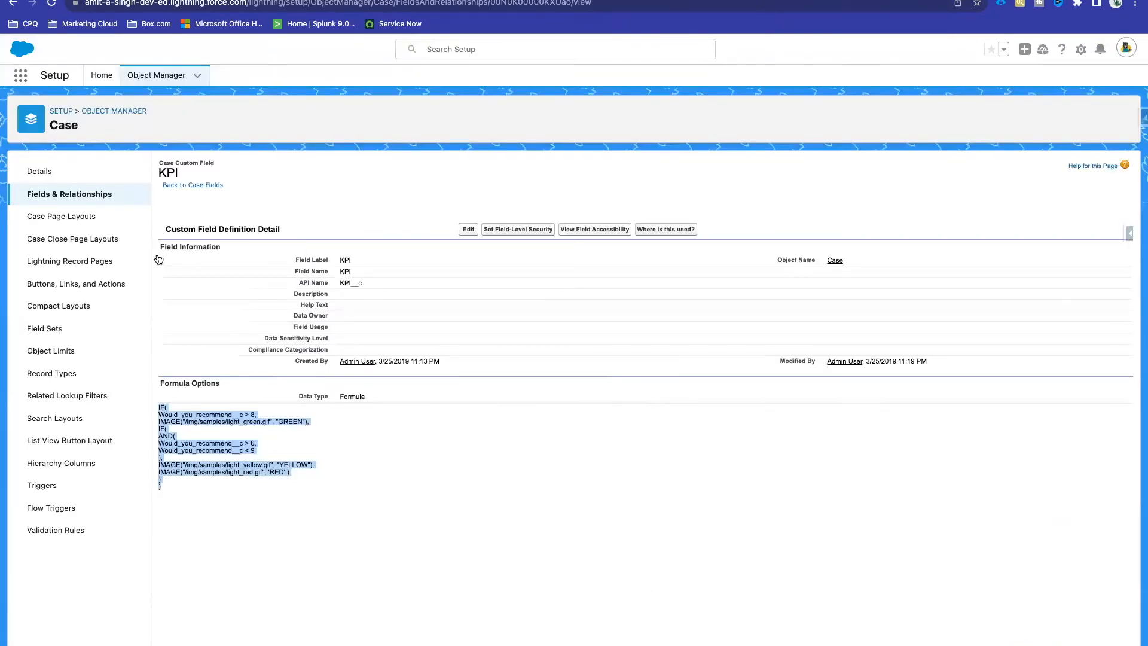
{"action": "left_click", "coordinate": [67, 198]}
{"action": "left_click", "coordinate": [777, 170]}
{"action": "type", "text": "Star"}
{"action": "key", "text": "BackSpace"}
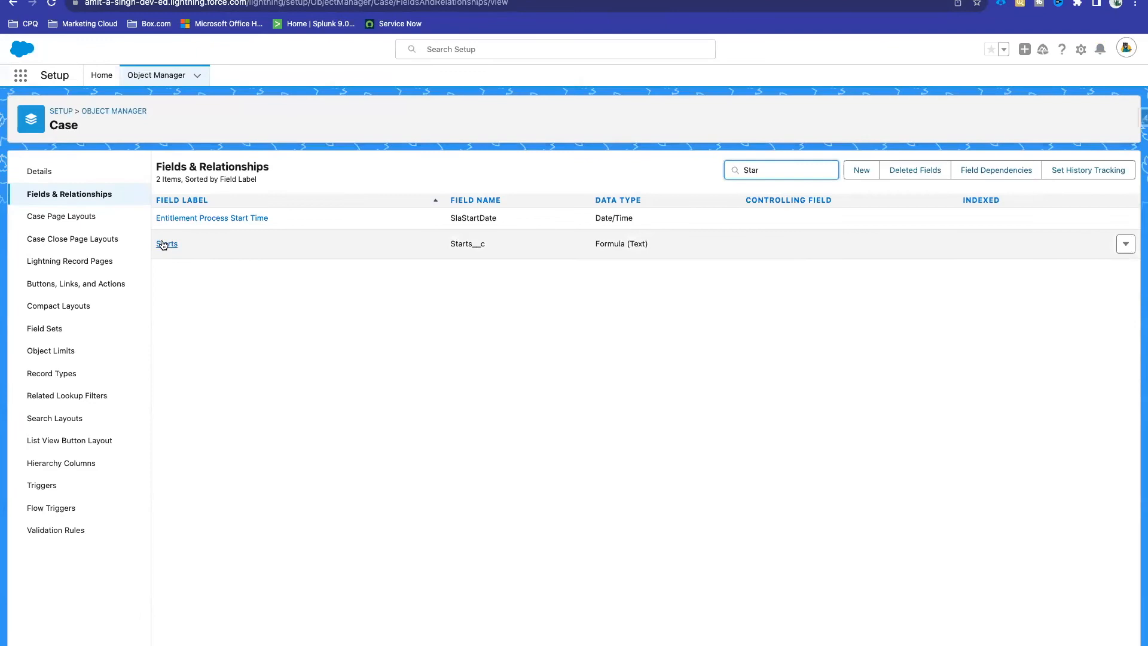
Step: View the Starts field and select its entire CASE formula
{"action": "left_click", "coordinate": [163, 244]}
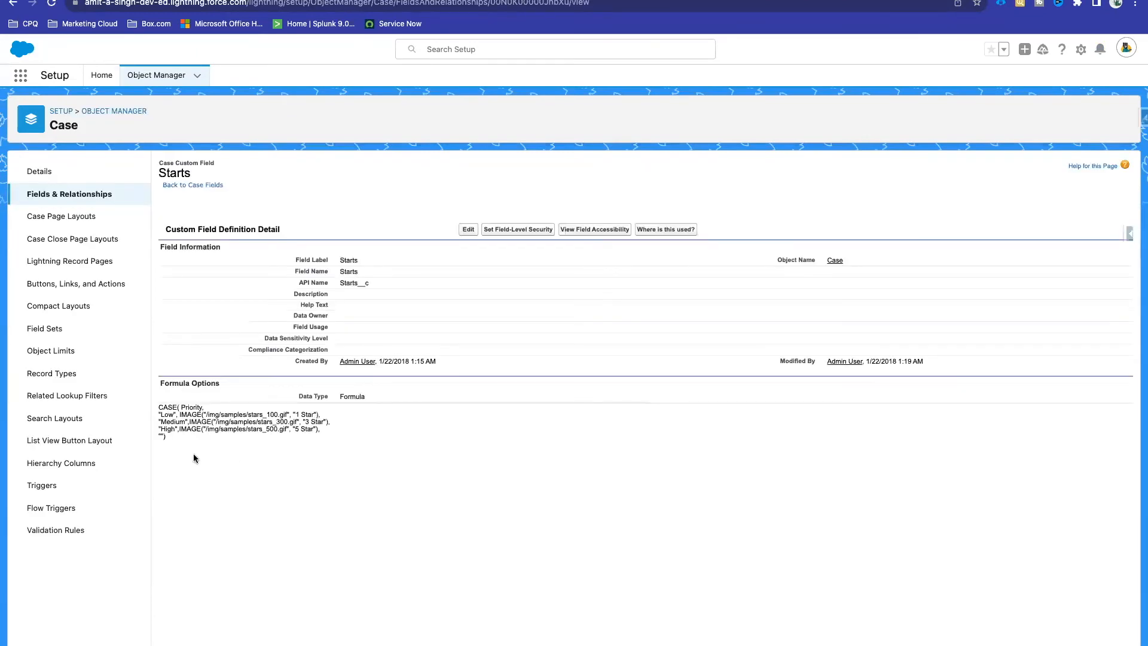
{"action": "mouse_move", "coordinate": [168, 438]}
{"action": "left_mouse_down"}
{"action": "mouse_move", "coordinate": [158, 412]}
{"action": "mouse_move", "coordinate": [169, 433]}
{"action": "left_mouse_up"}
{"action": "left_click", "coordinate": [159, 406]}
{"action": "left_click", "coordinate": [169, 438]}
{"action": "left_click", "coordinate": [175, 440]}
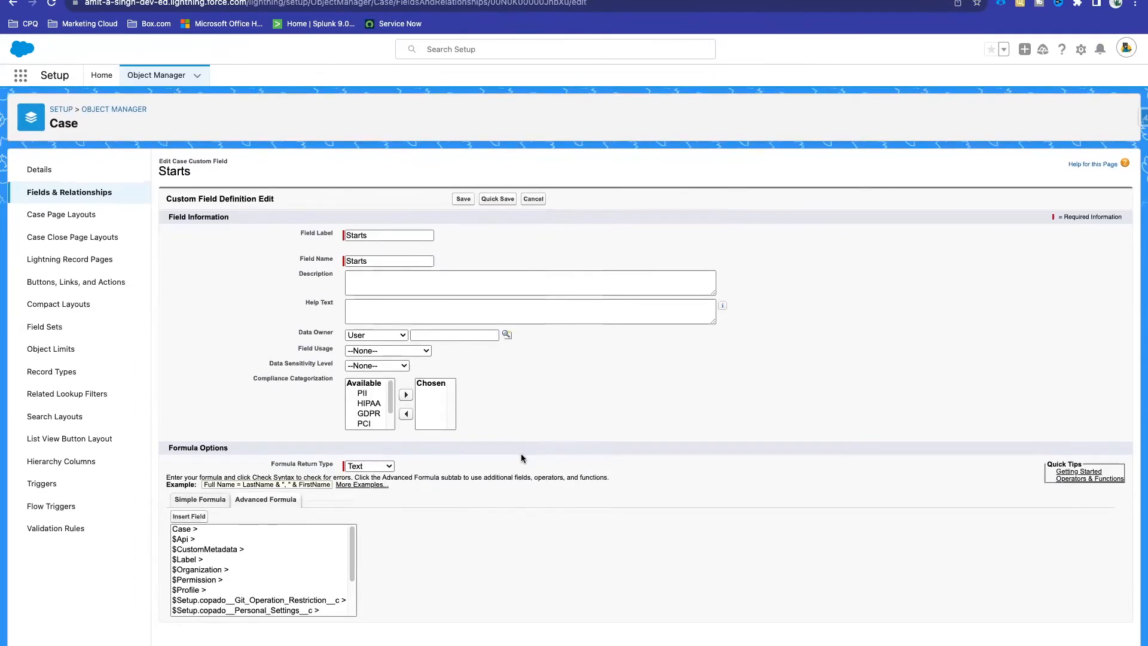
{"action": "scroll", "coordinate": [512, 397], "scroll_direction": "down", "scroll_amount": 3}
{"action": "left_click", "coordinate": [167, 501]}
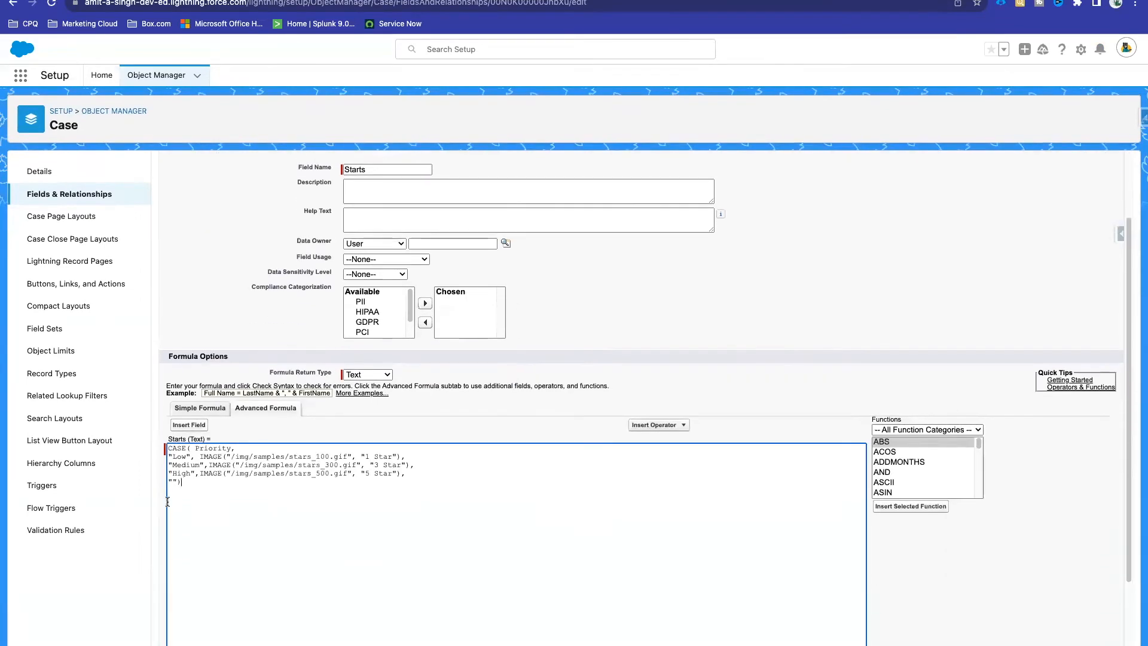
{"action": "key", "text": "ctrl+a"}
{"action": "key", "text": "ctrl+c"}
Step: Paste the Starts formula into the Quip notes, then filter the Case fields by 'Fl'
{"action": "left_click", "coordinate": [205, 1]}
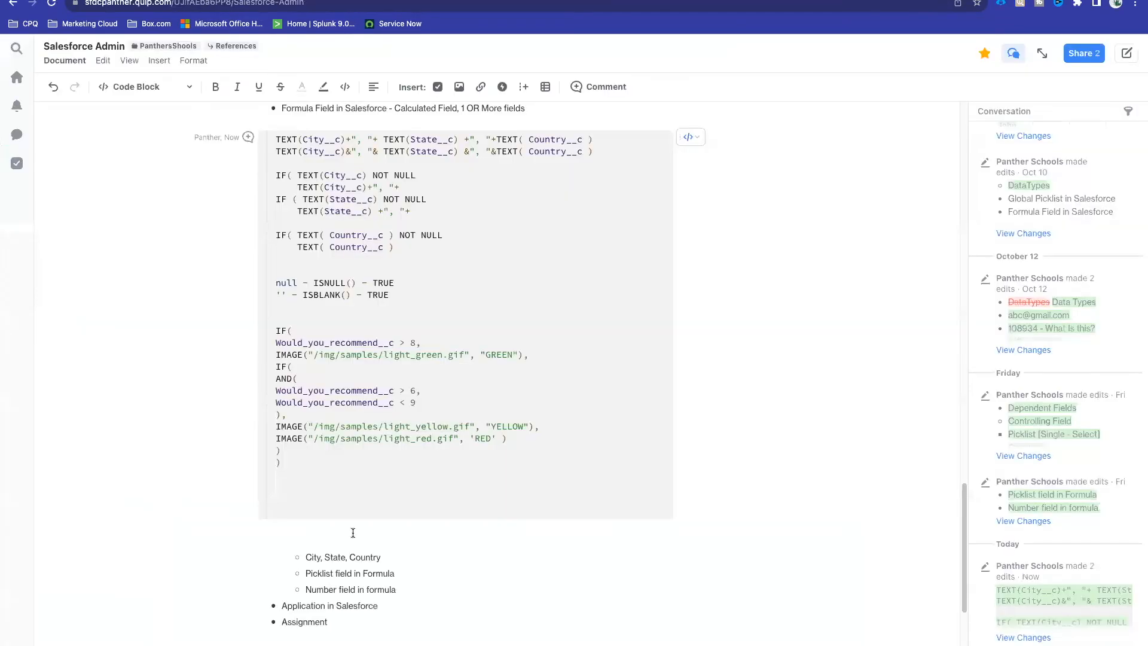
{"action": "key", "text": "ctrl+v"}
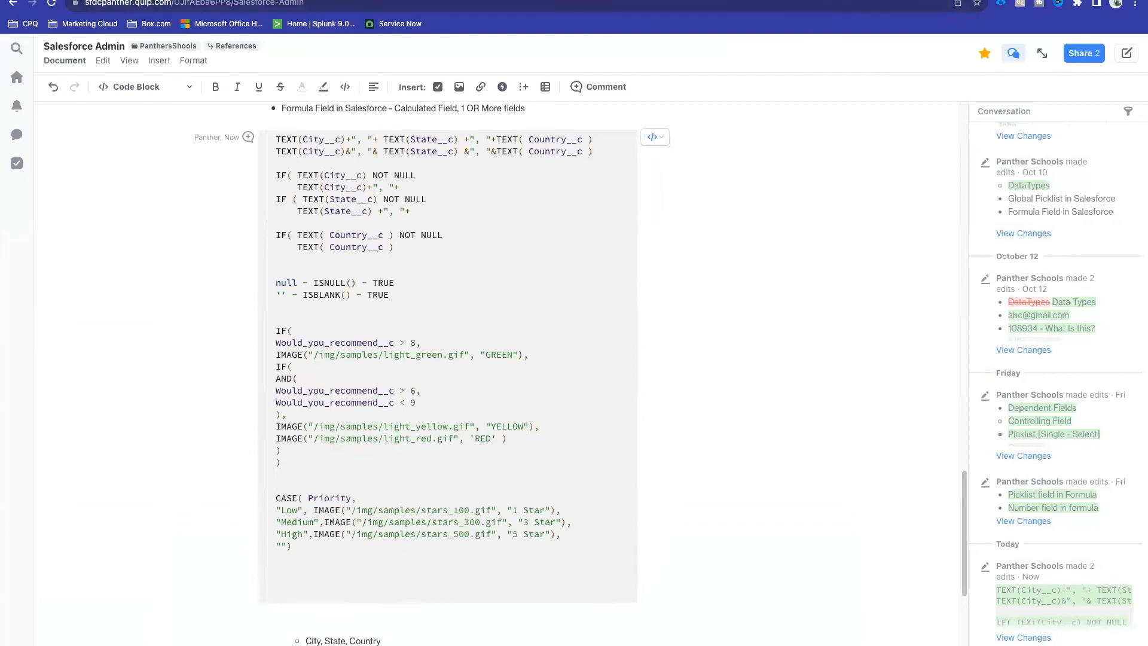
{"action": "left_click", "coordinate": [299, 1]}
{"action": "left_click", "coordinate": [94, 192]}
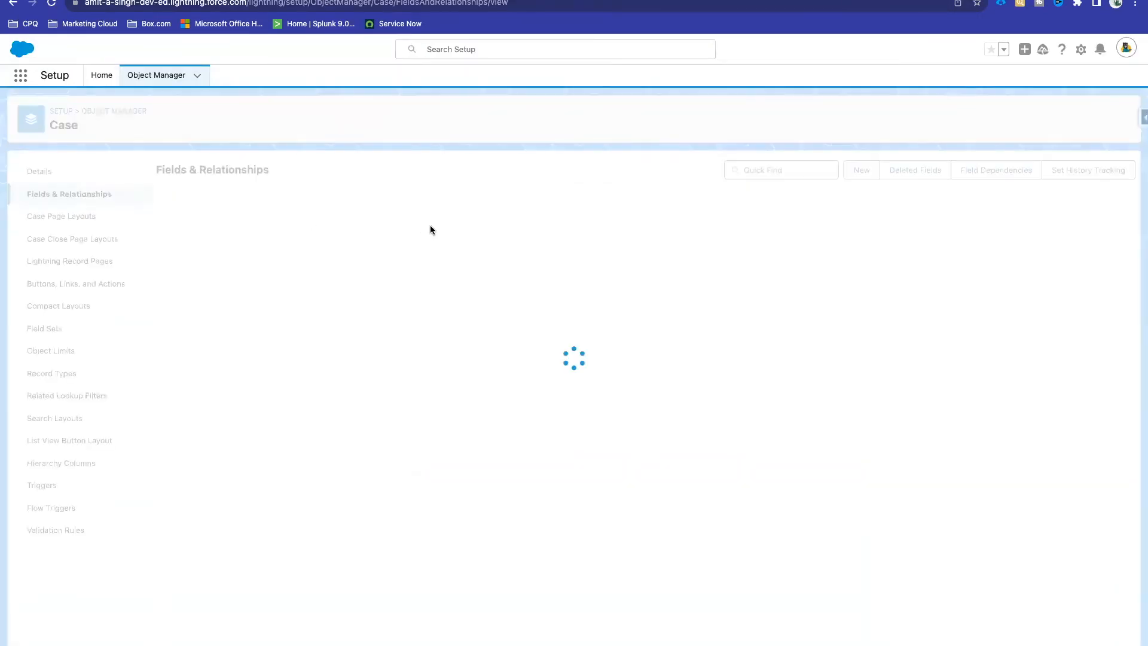
{"action": "type", "text": "Flag"}
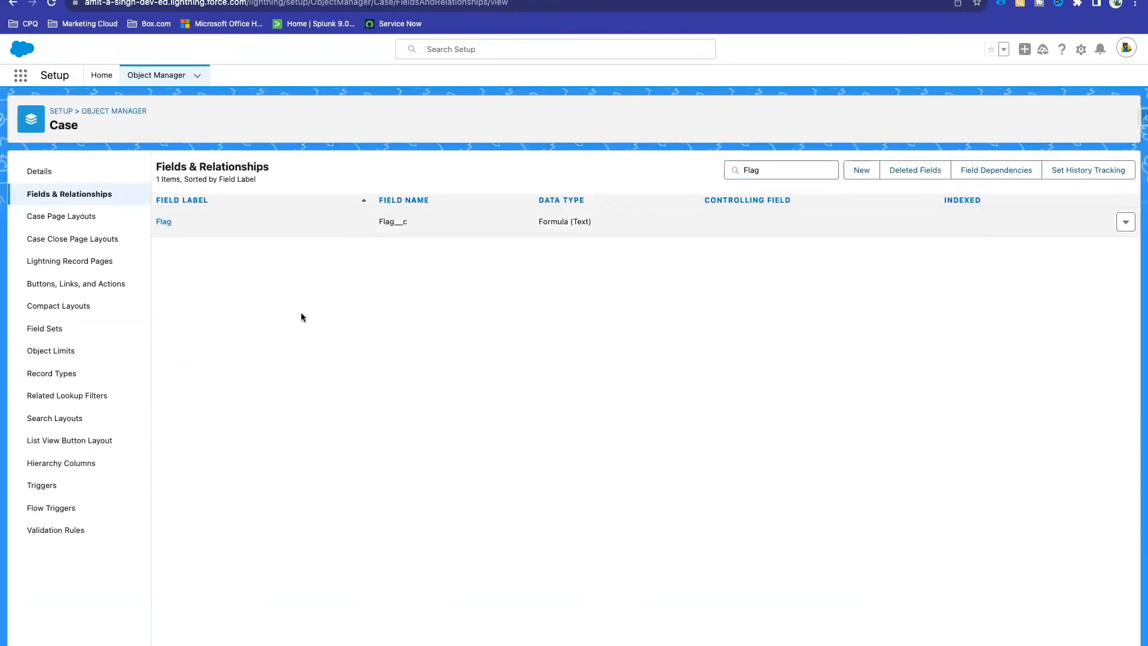
Step: Edit the Flag field and select its whole formula
{"action": "left_click", "coordinate": [162, 221]}
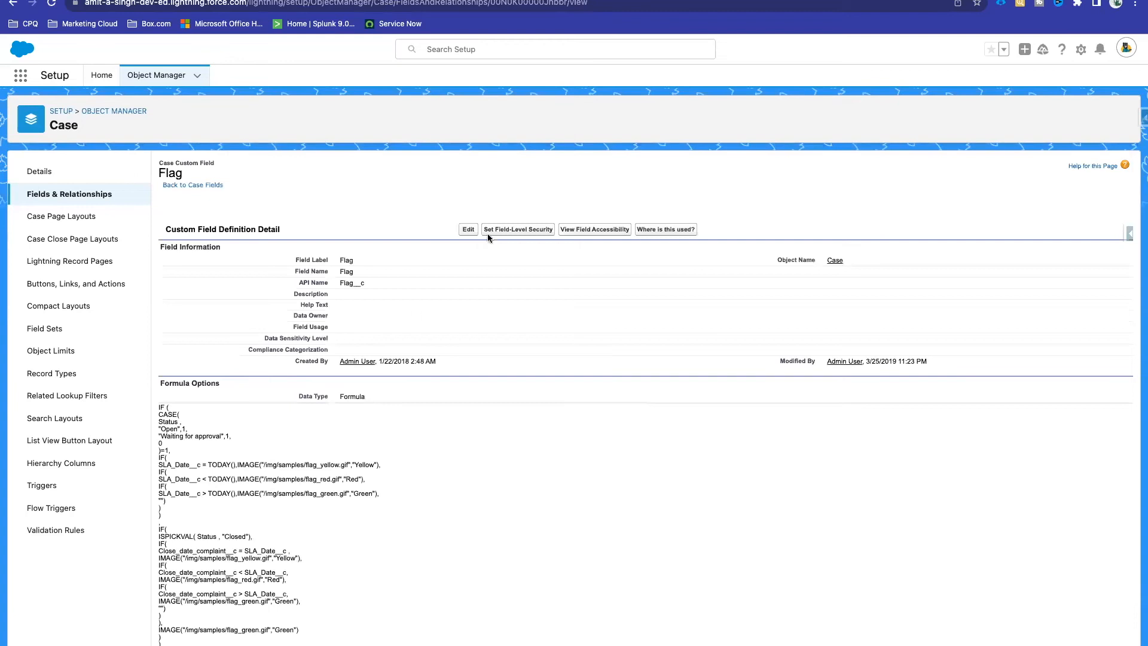
{"action": "left_click", "coordinate": [467, 229]}
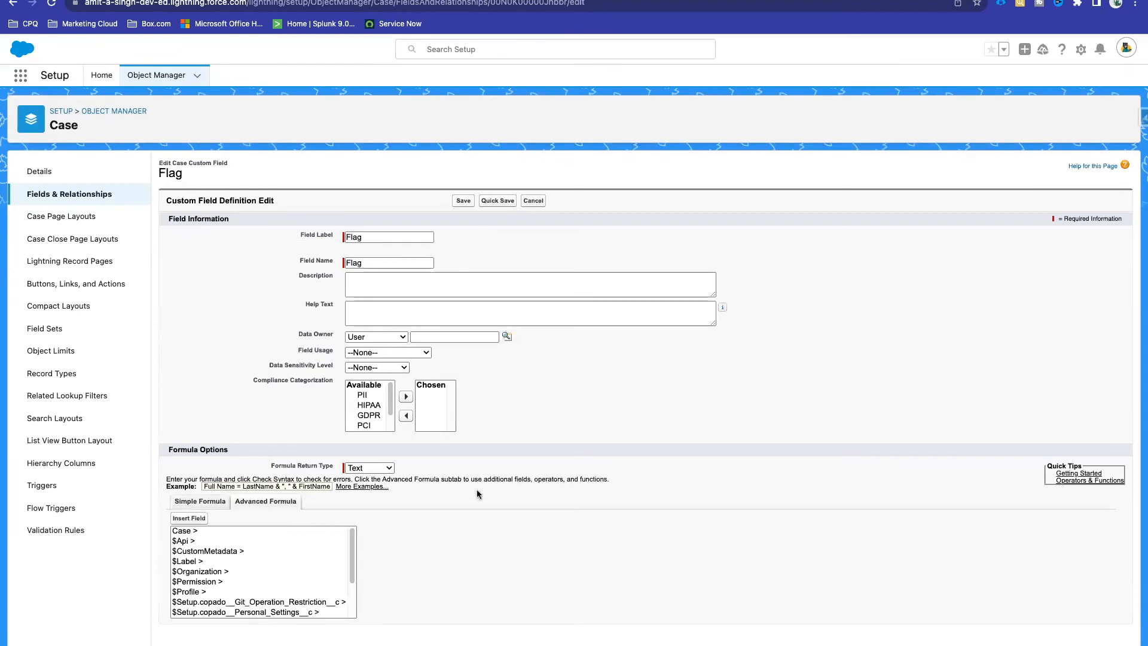
{"action": "scroll", "coordinate": [529, 391], "scroll_direction": "down", "scroll_amount": 3}
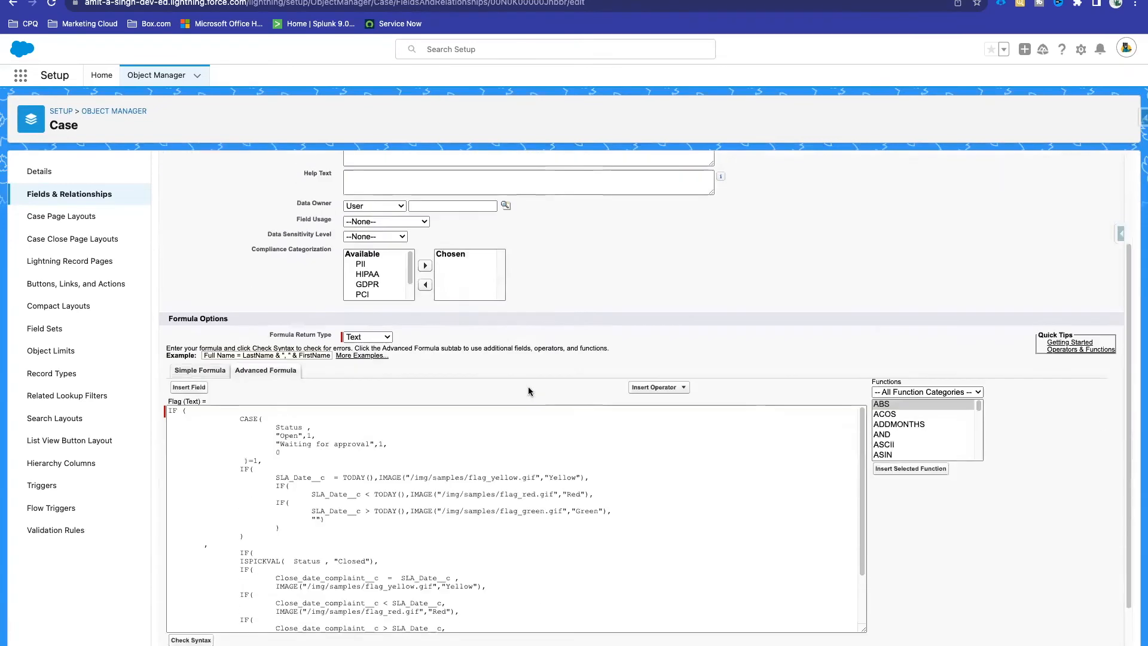
{"action": "left_click", "coordinate": [305, 525]}
{"action": "scroll", "coordinate": [305, 526], "scroll_direction": "down", "scroll_amount": 1}
{"action": "scroll", "coordinate": [305, 526], "scroll_direction": "down", "scroll_amount": 1}
{"action": "key", "text": "ctrl+a"}
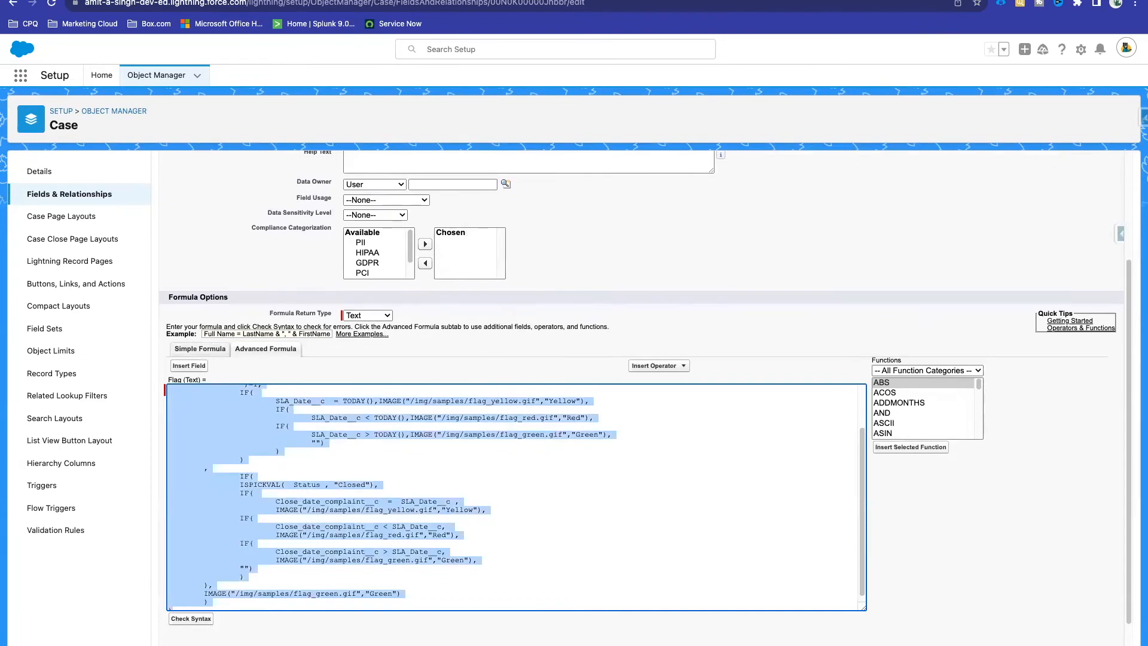
Step: Paste the Flag formula into the Quip notes and select the IF(Would_you_recommend__c...) traffic-light formula
{"action": "key", "text": "ctrl+Tab"}
{"action": "key", "text": "ctrl+v"}
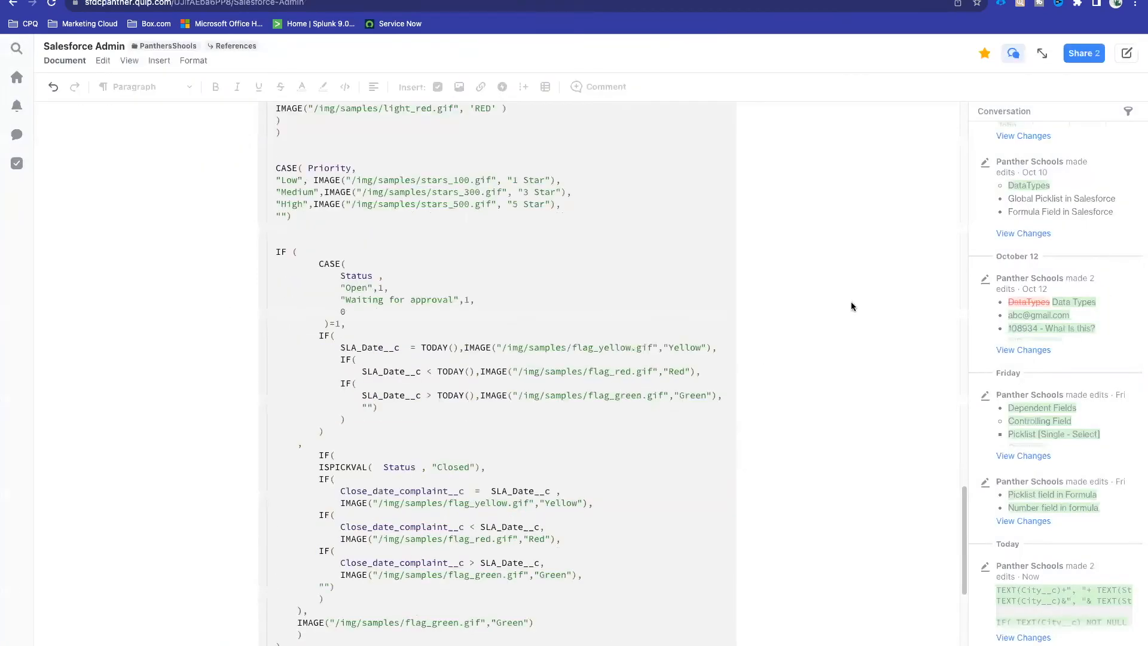
{"action": "scroll", "coordinate": [851, 301], "scroll_direction": "up", "scroll_amount": 4}
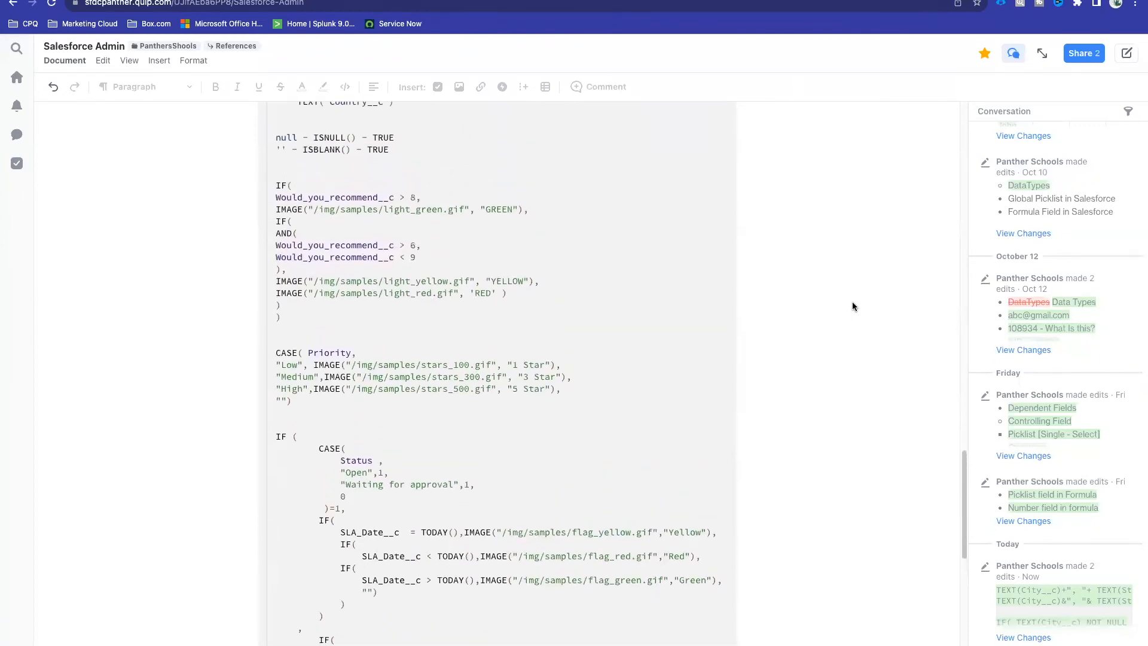
{"action": "left_click", "coordinate": [290, 351]}
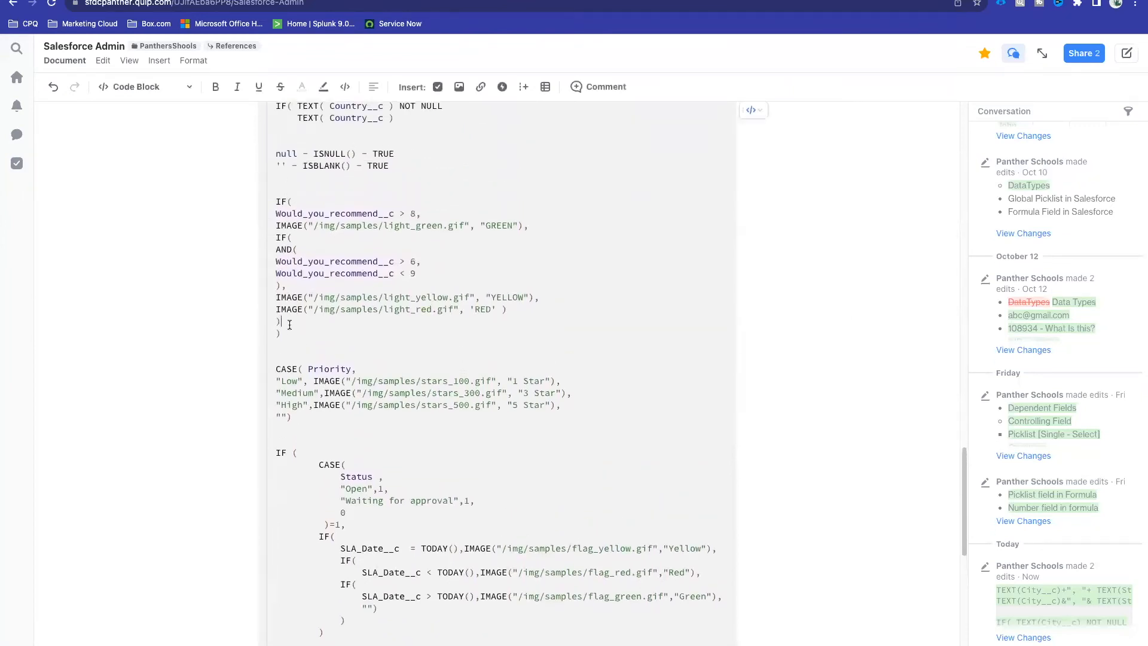
{"action": "left_click_drag", "start_coordinate": [286, 333], "coordinate": [272, 198]}
{"action": "key", "text": "super+c"}
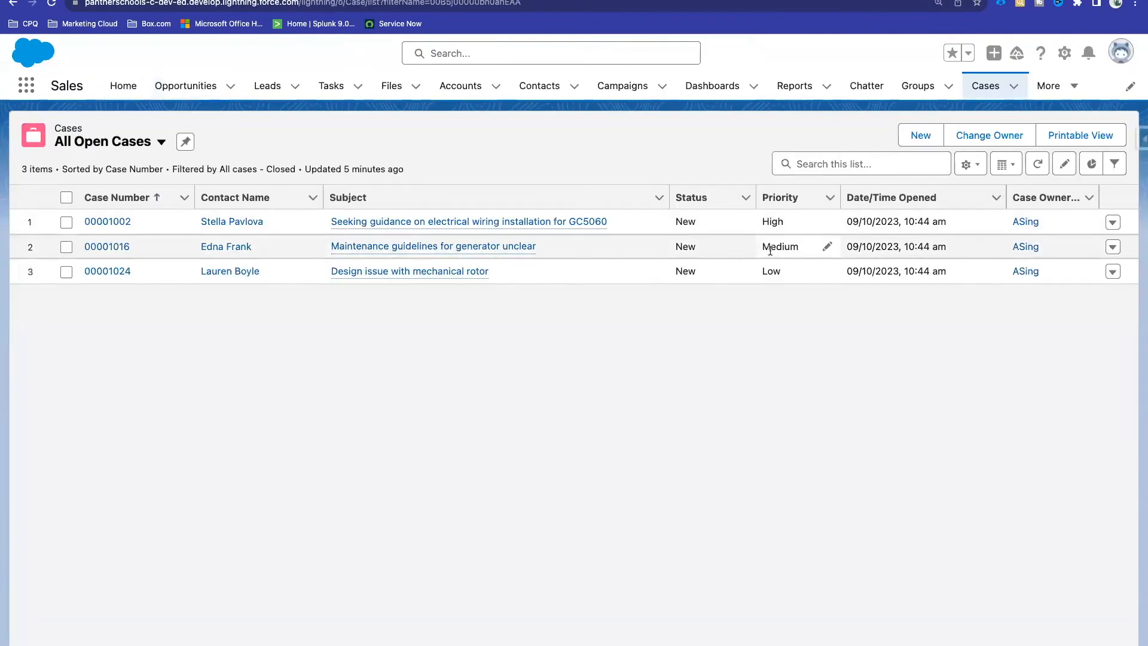
Step: Inspect the High, Medium and Low Priority values of the three open cases, then go to Object Manager
{"action": "left_click", "coordinate": [762, 223]}
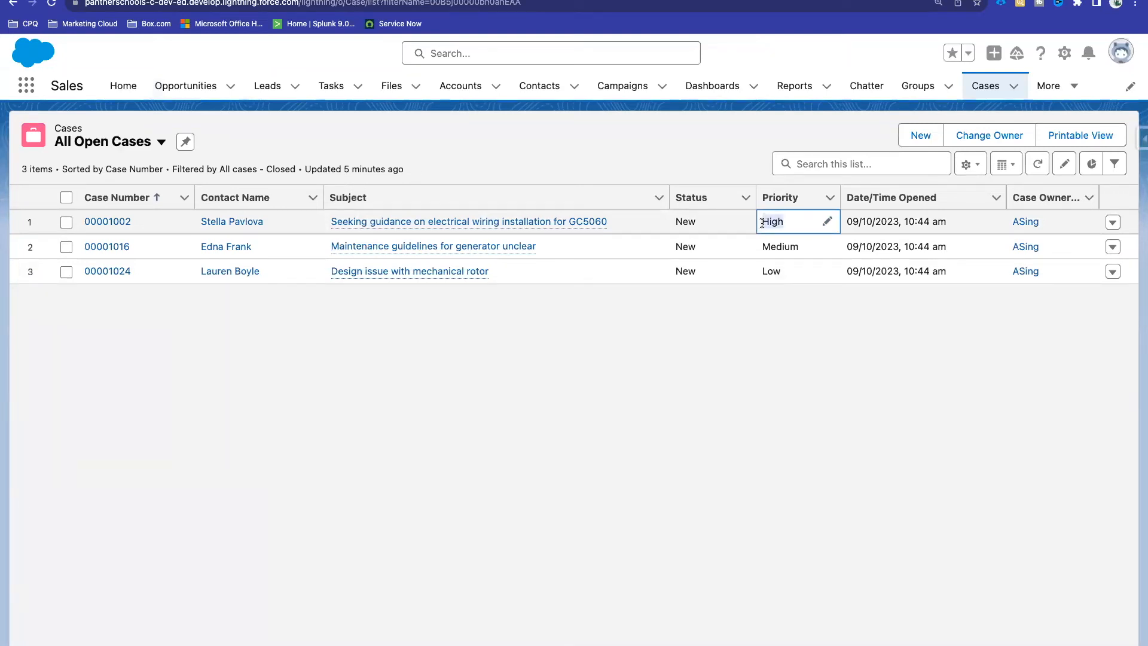
{"action": "left_click", "coordinate": [763, 246]}
{"action": "left_click", "coordinate": [760, 333]}
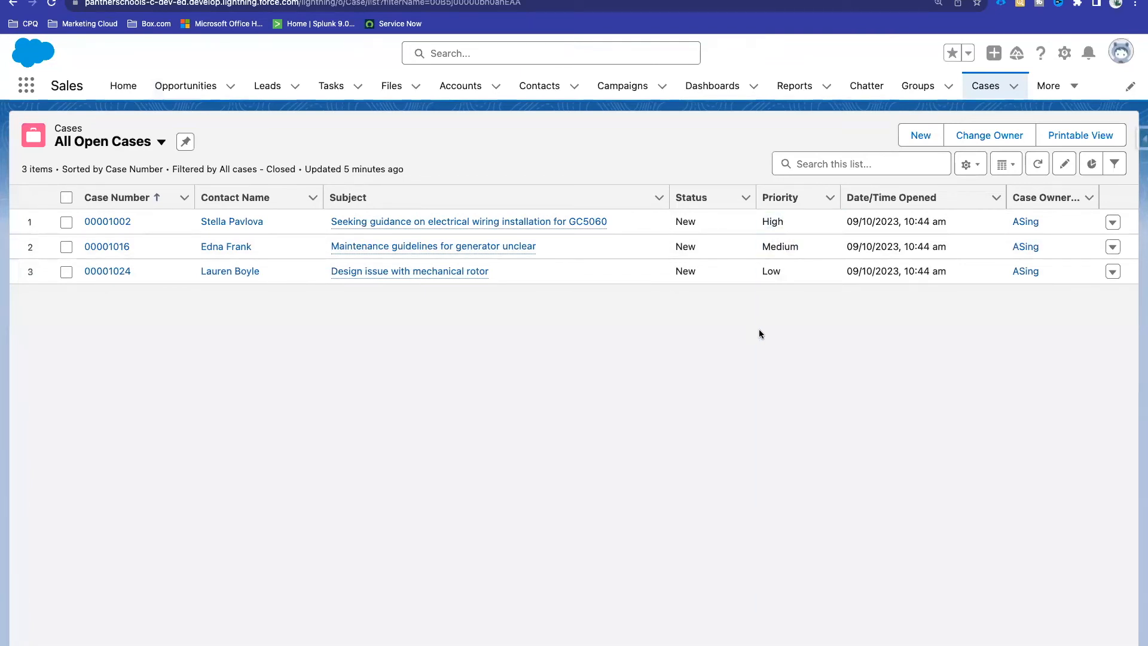
{"action": "left_click_drag", "start_coordinate": [785, 273], "coordinate": [758, 273]}
{"action": "left_click", "coordinate": [758, 271]}
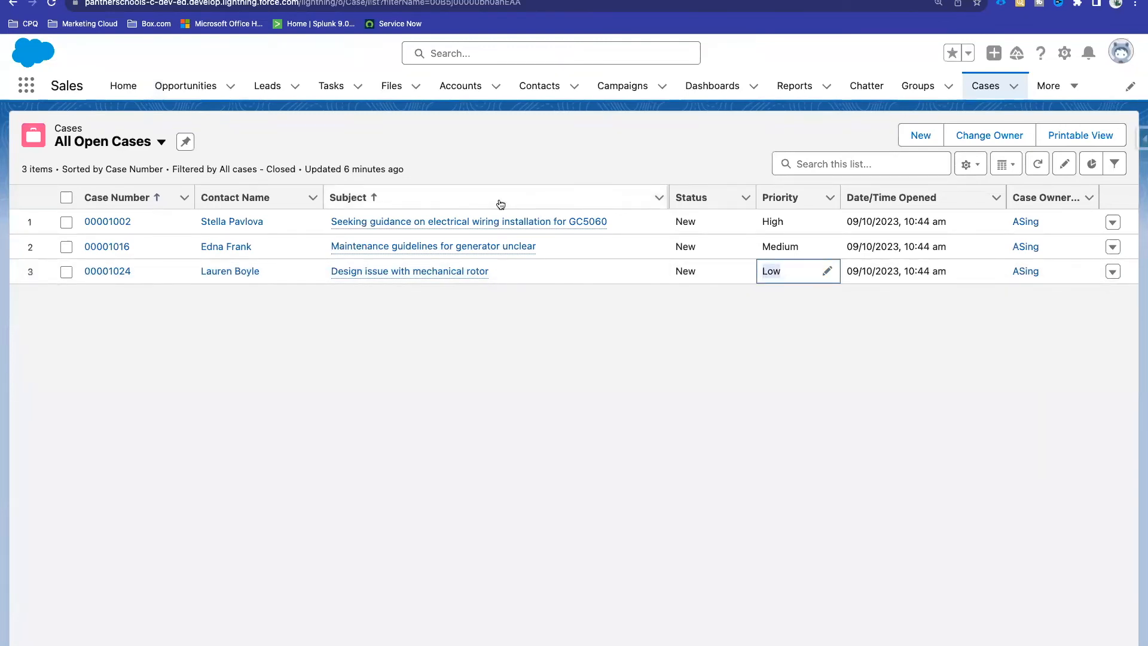
{"action": "left_click", "coordinate": [679, 376]}
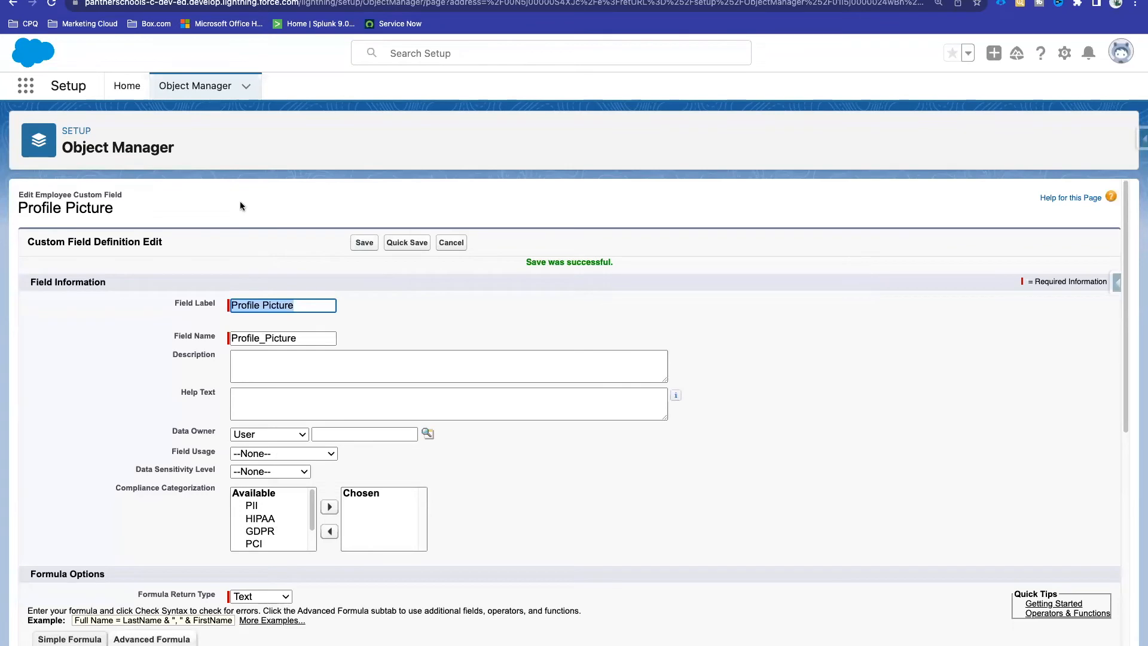
{"action": "left_click", "coordinate": [194, 86]}
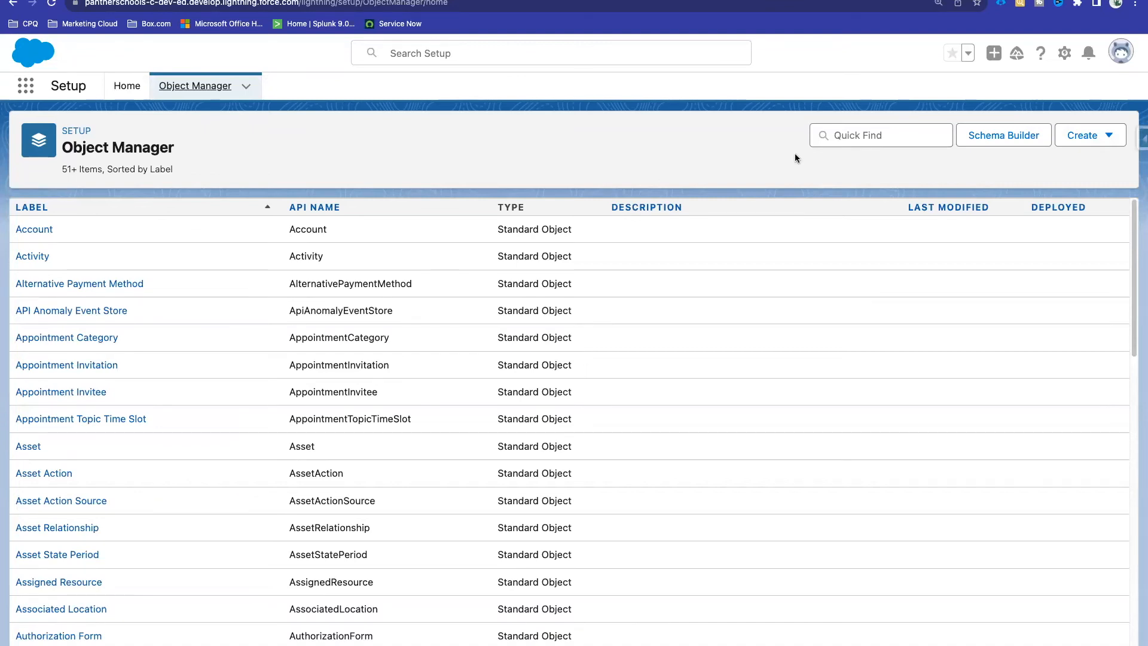
Step: Filter Object Manager by 'Case', view Case's Fields & Relationships, and start a new custom field
{"action": "left_click", "coordinate": [865, 135]}
{"action": "type", "text": "Case"}
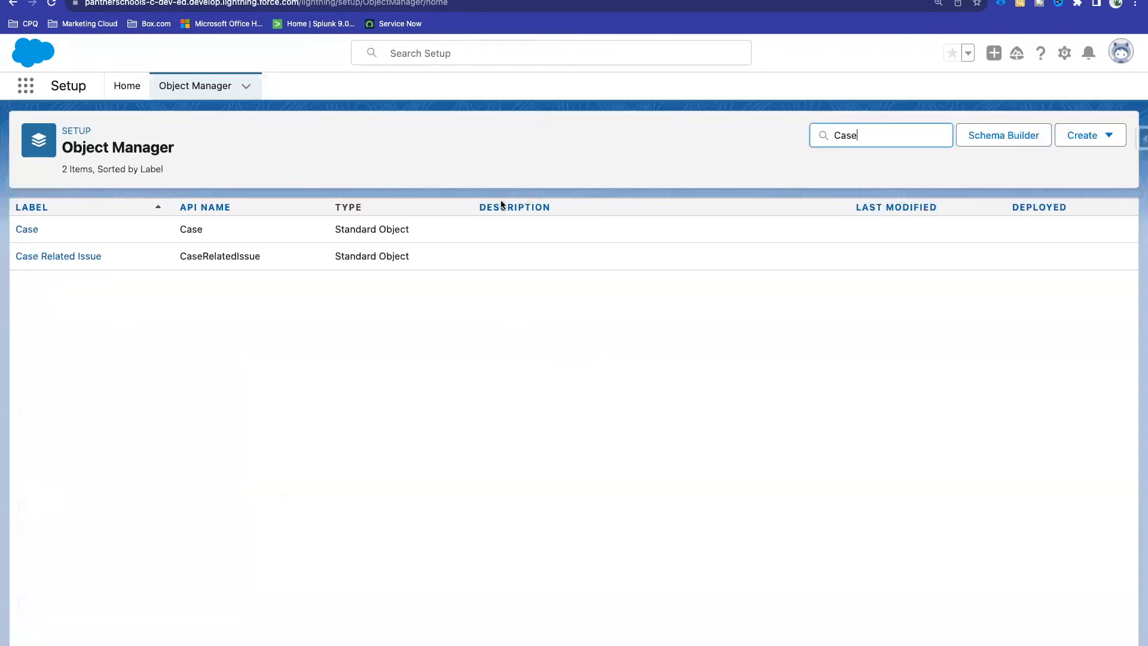
{"action": "left_click", "coordinate": [31, 231]}
{"action": "left_click", "coordinate": [103, 235]}
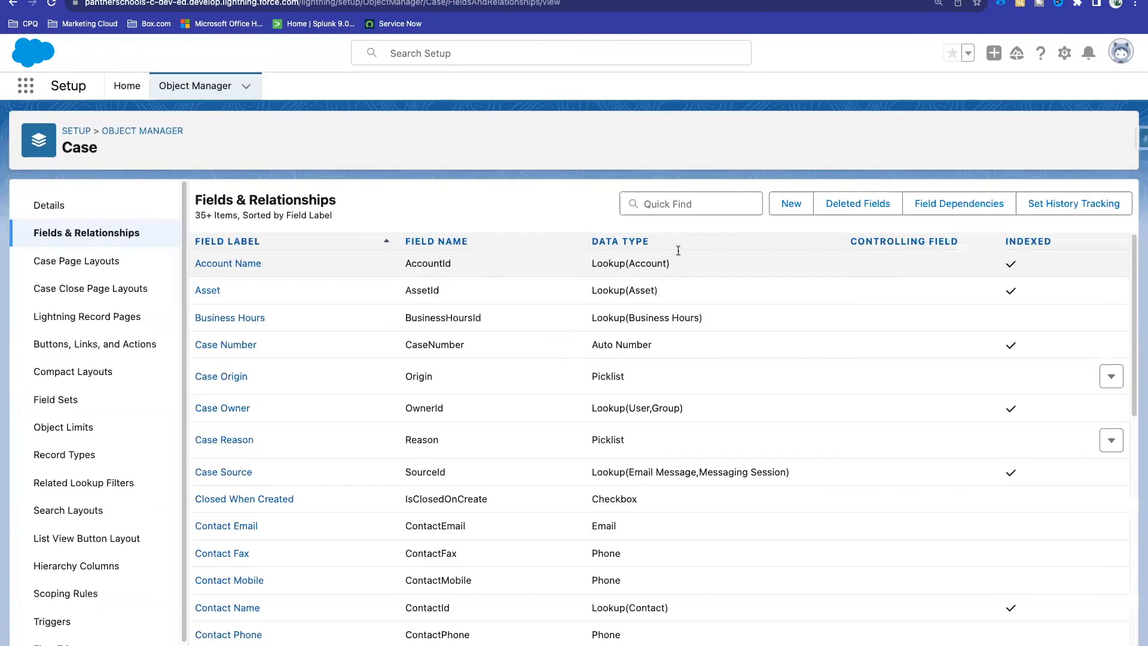
{"action": "left_click", "coordinate": [780, 206]}
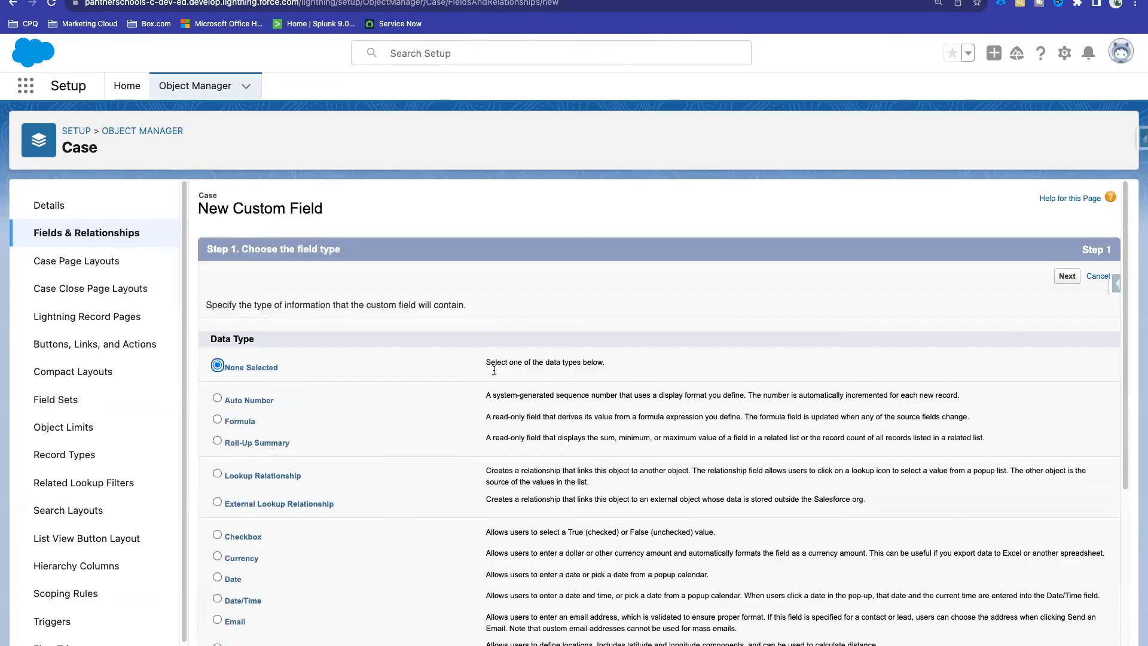
Step: Choose the Formula field type and enter the field label 'Priority' with Text return type
{"action": "left_click", "coordinate": [246, 420]}
{"action": "left_click", "coordinate": [1067, 276]}
{"action": "left_click", "coordinate": [428, 307]}
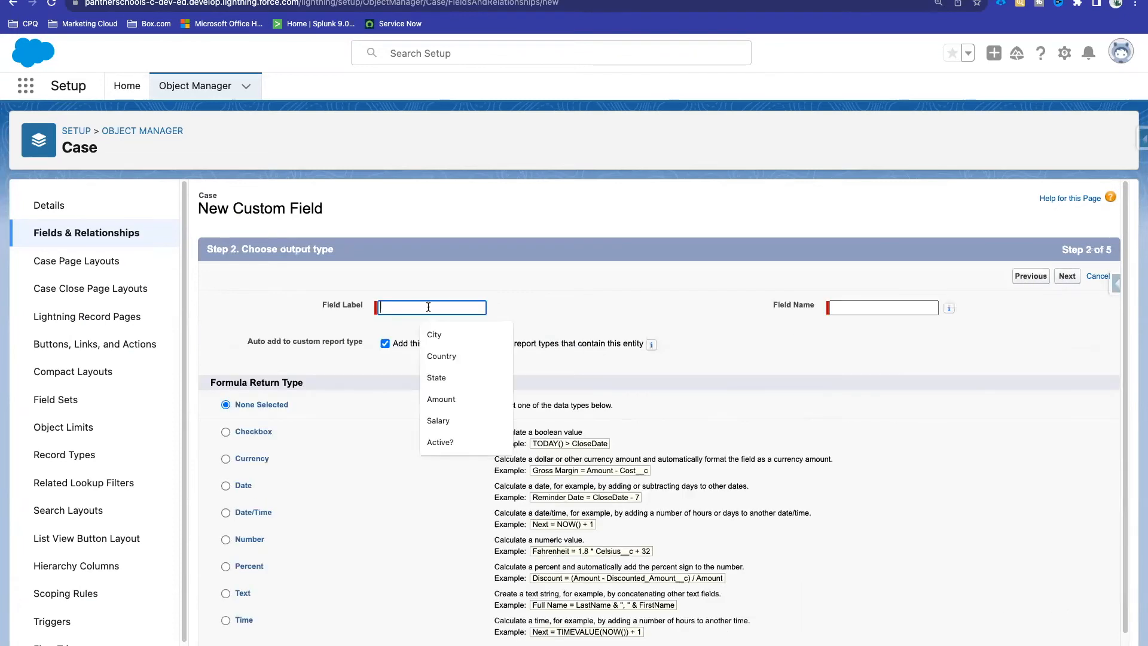
{"action": "type", "text": "Pri"}
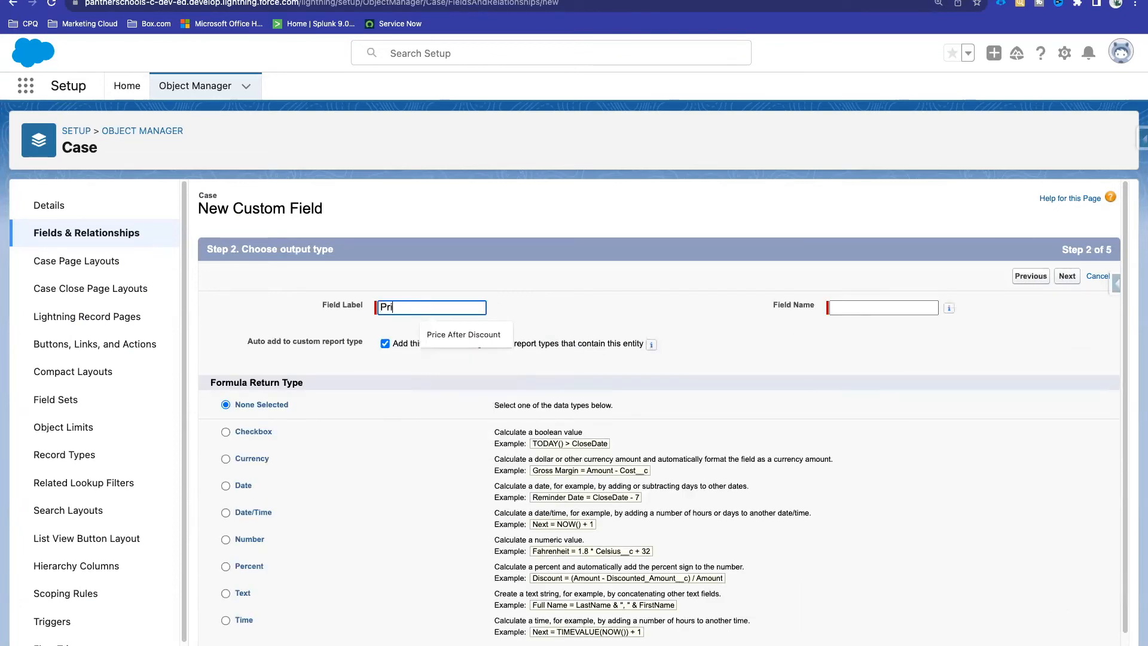
{"action": "type", "text": "ority"}
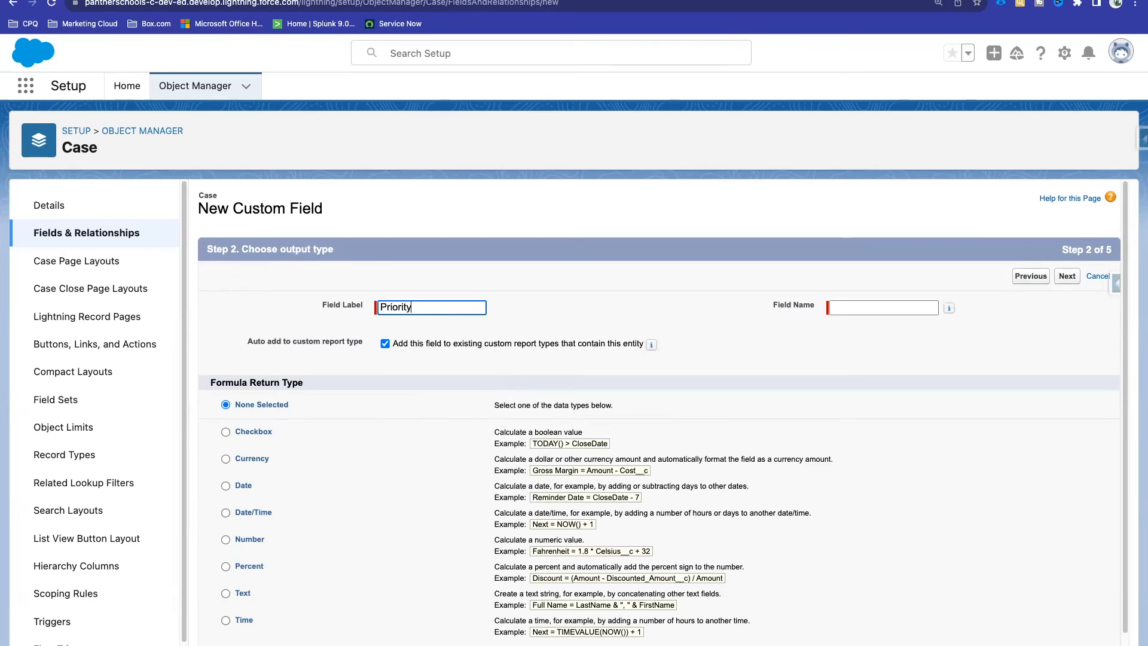
{"action": "left_click", "coordinate": [694, 306]}
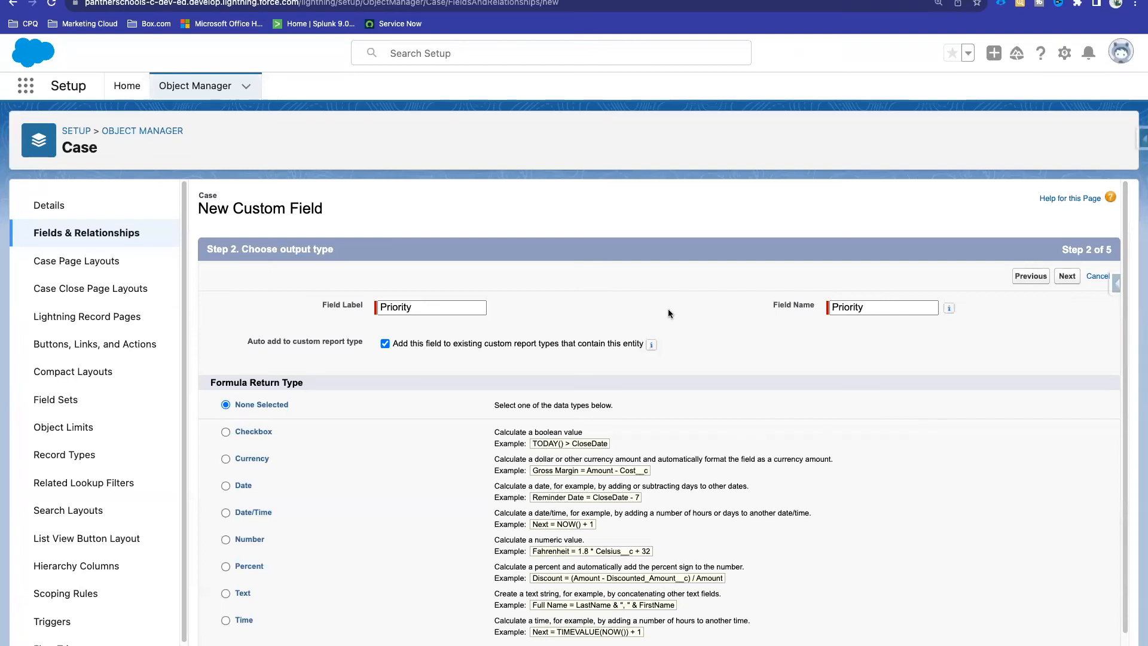
{"action": "scroll", "coordinate": [409, 482], "scroll_direction": "down", "scroll_amount": 2}
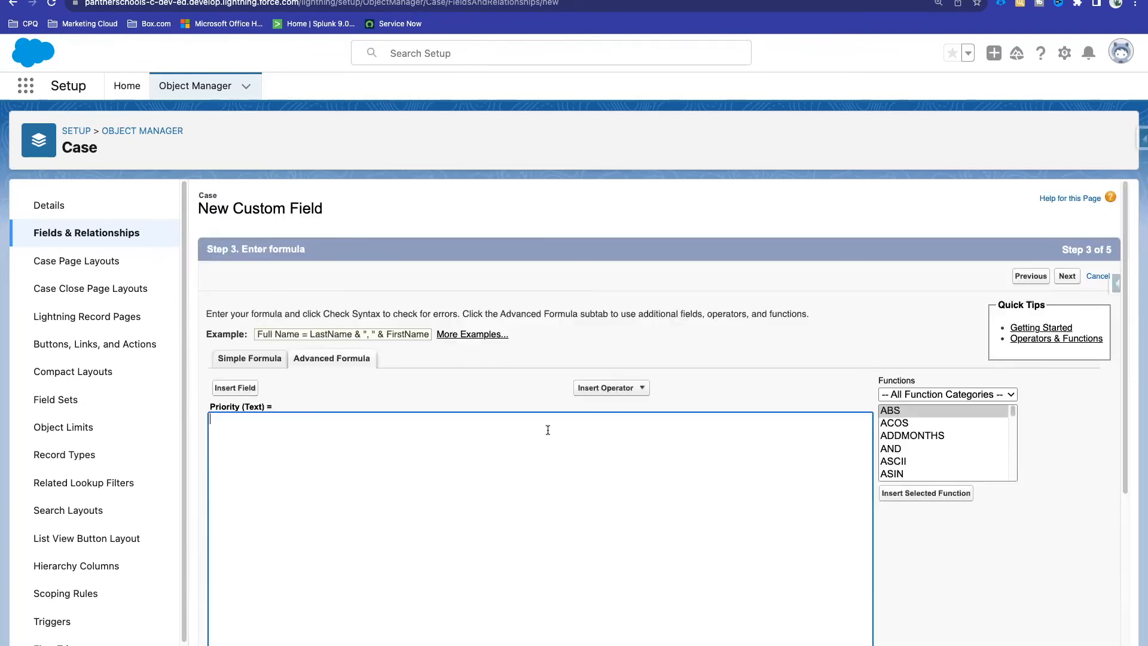
Step: Paste the traffic-light IF formula into the Priority formula editor and try indenting its inner lines
{"action": "scroll", "coordinate": [486, 370], "scroll_direction": "down", "scroll_amount": 2}
{"action": "scroll", "coordinate": [486, 370], "scroll_direction": "down", "scroll_amount": 3}
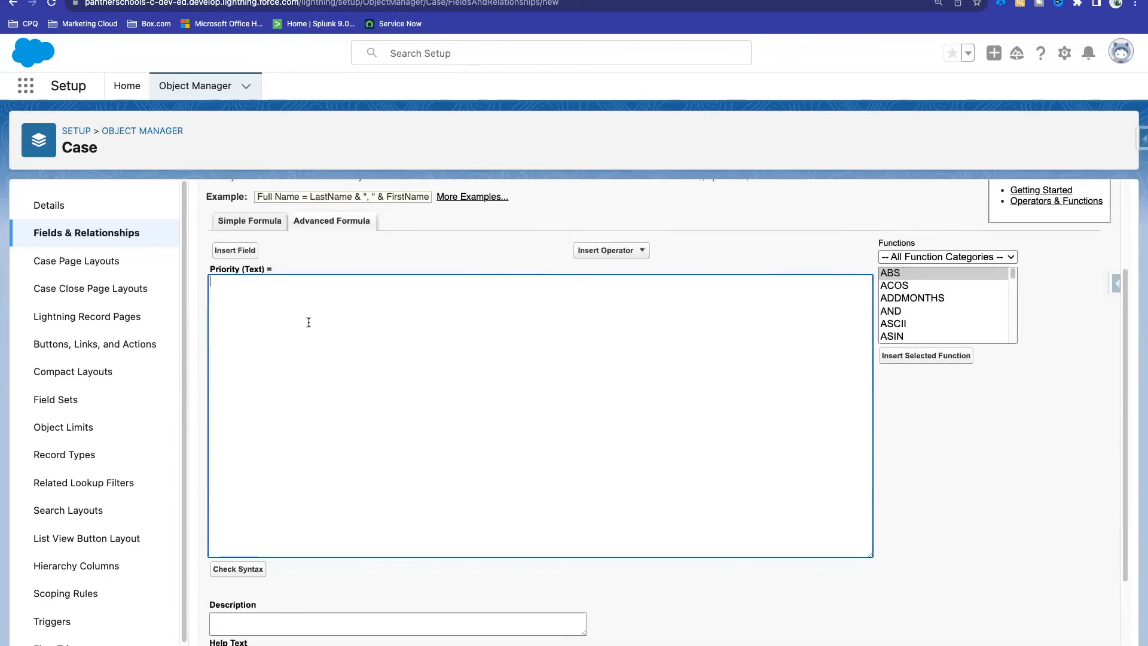
{"action": "key", "text": "super+v"}
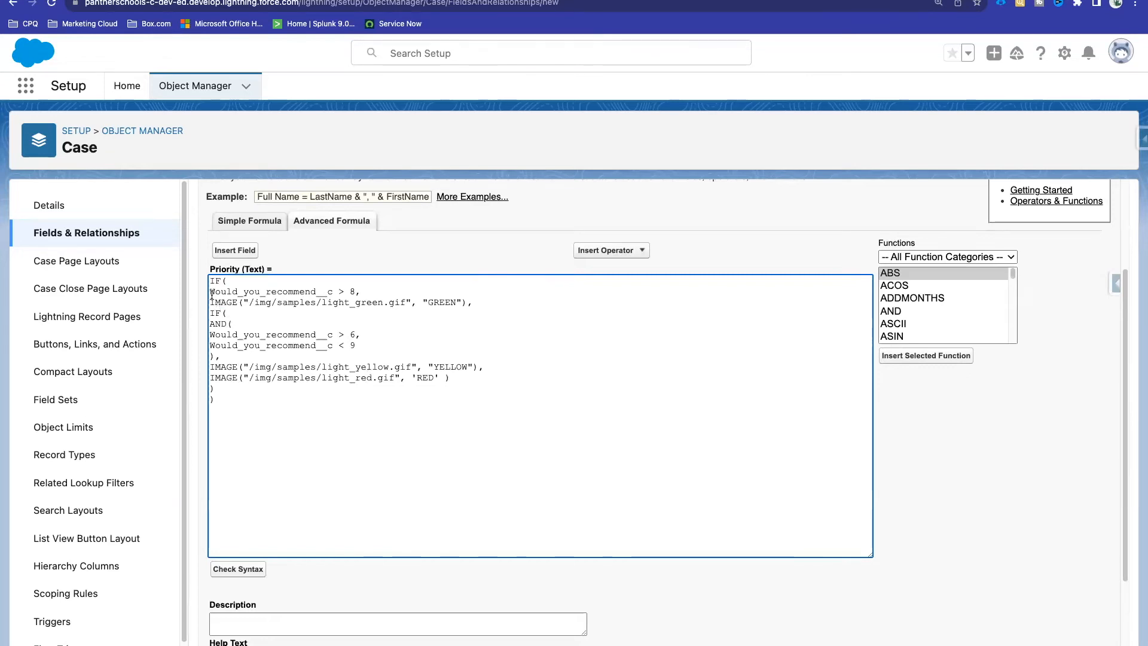
{"action": "left_click_drag", "start_coordinate": [210, 293], "coordinate": [229, 386]}
{"action": "key", "text": "Tab"}
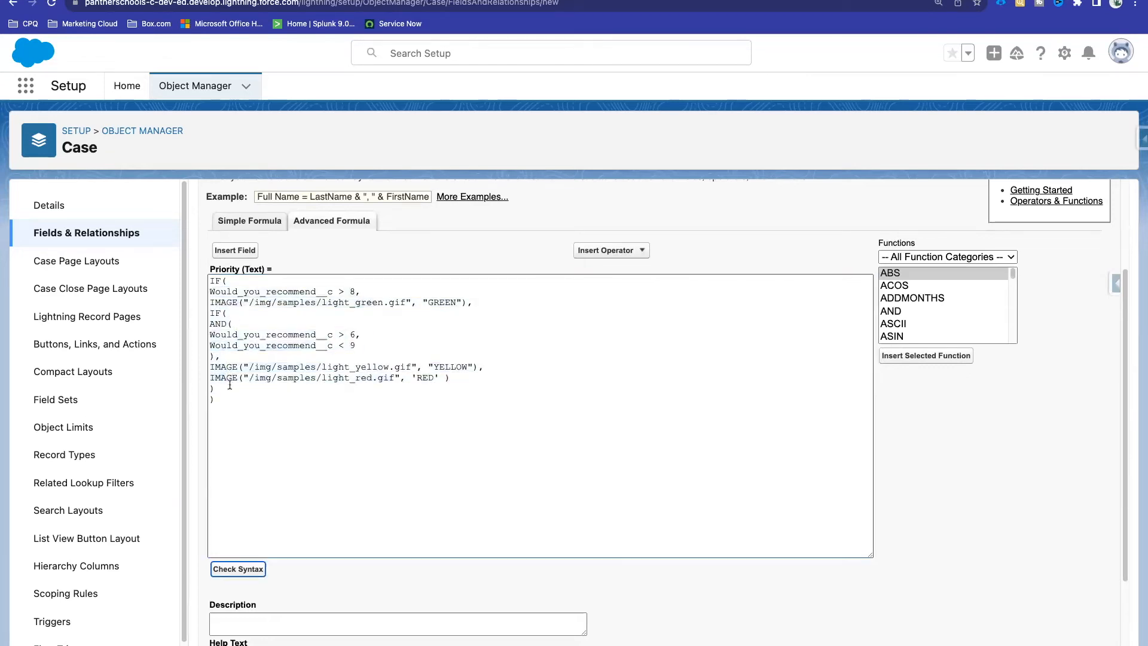
{"action": "left_click", "coordinate": [221, 391]}
{"action": "left_click_drag", "start_coordinate": [224, 400], "coordinate": [210, 280]}
{"action": "left_click", "coordinate": [247, 297]}
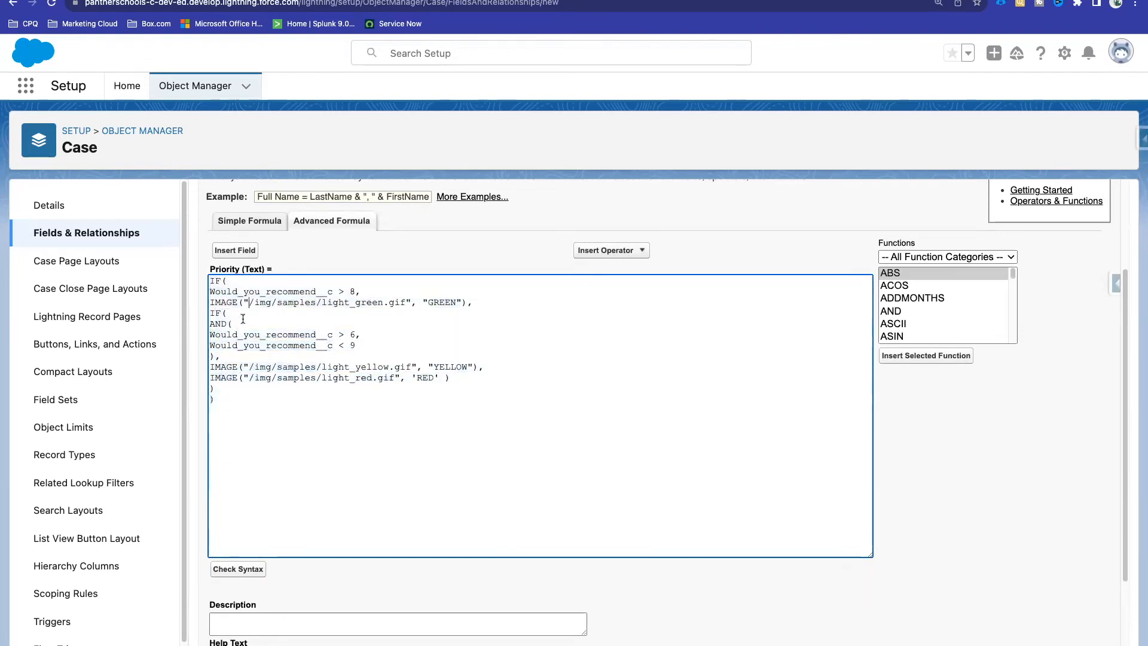
Step: Indent the nested IF, the AND conditions and the green, yellow and red IMAGE lines so they align
{"action": "left_click", "coordinate": [210, 291]}
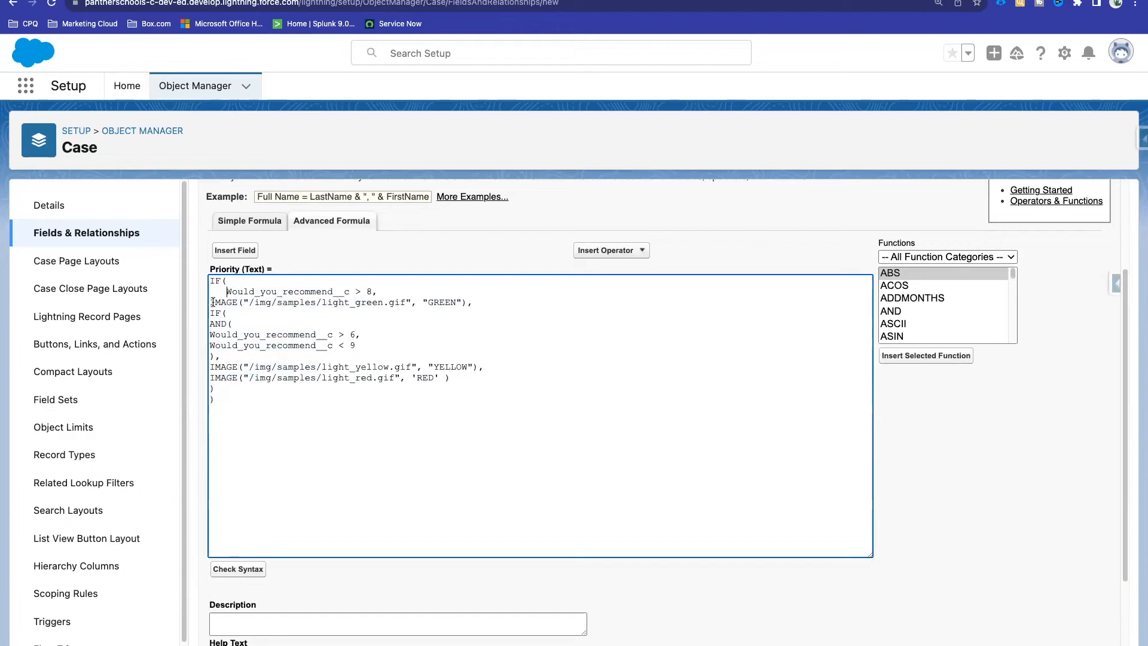
{"action": "left_click", "coordinate": [212, 302]}
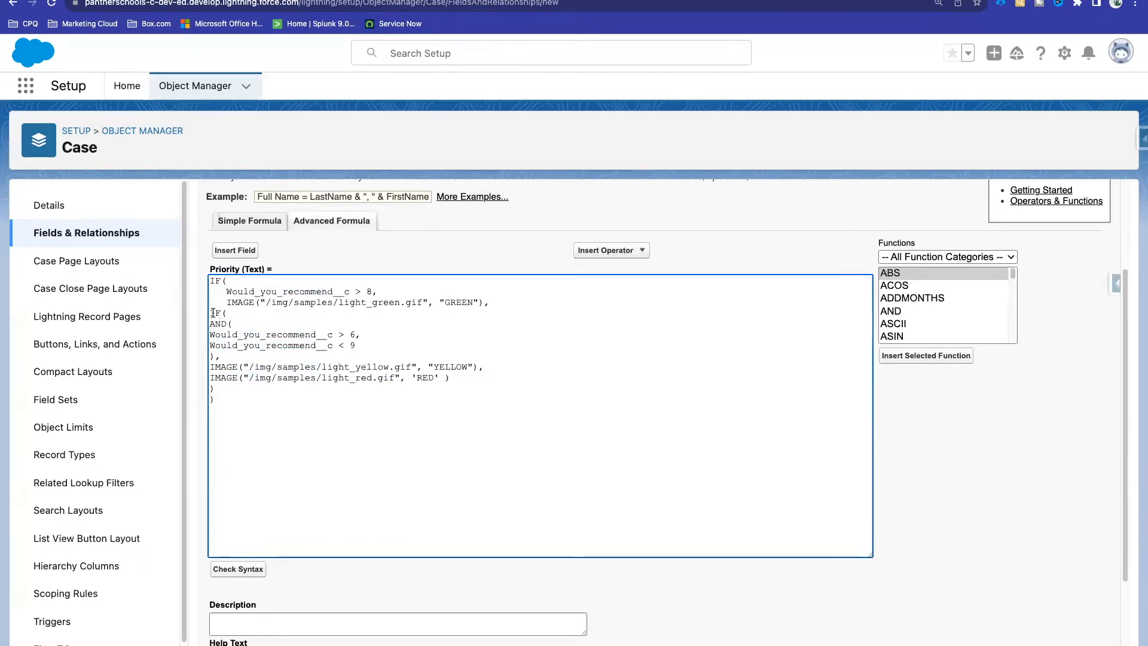
{"action": "left_click", "coordinate": [211, 313]}
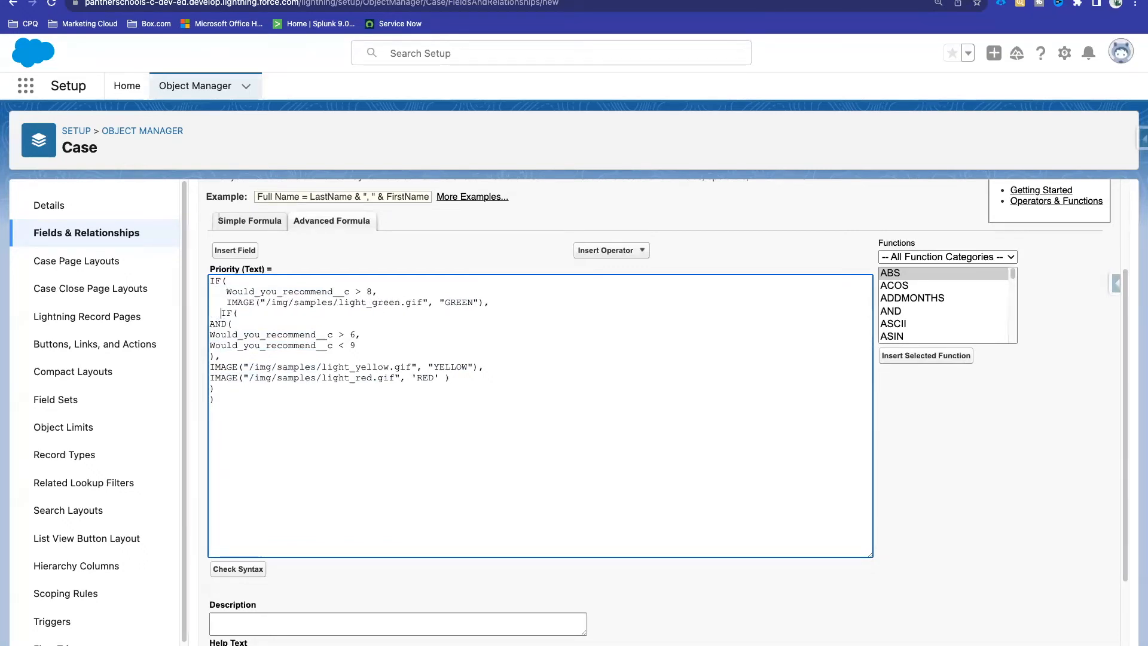
{"action": "left_click", "coordinate": [209, 335]}
{"action": "left_click", "coordinate": [211, 345]}
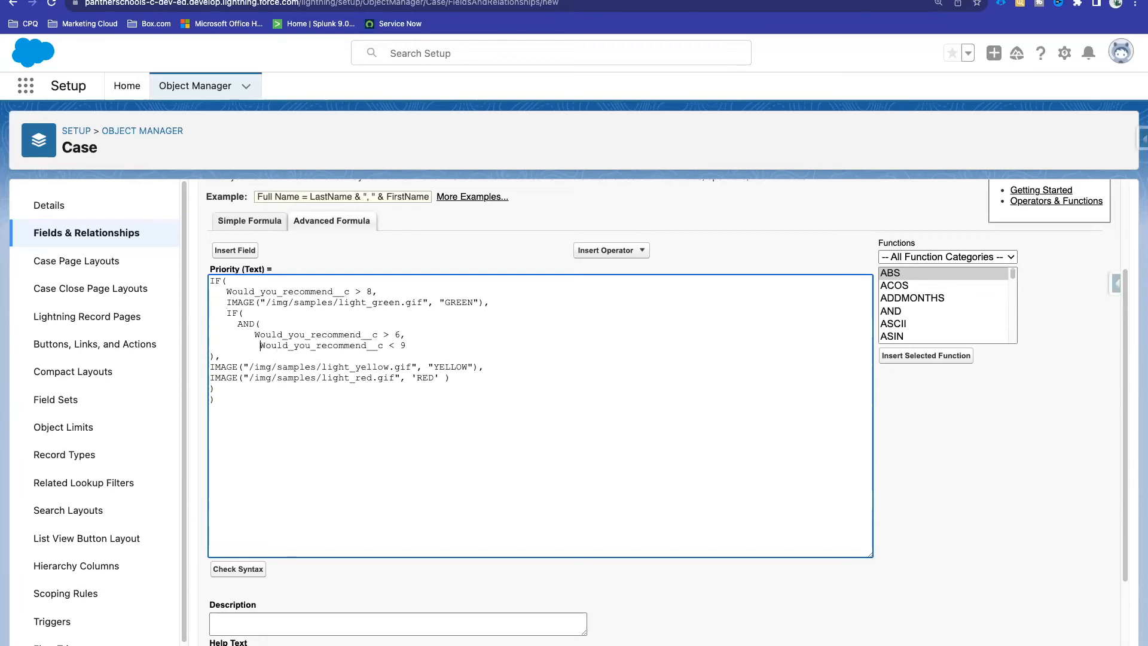
{"action": "key", "text": "BackSpace"}
{"action": "left_click", "coordinate": [210, 366]}
{"action": "left_click", "coordinate": [211, 377]}
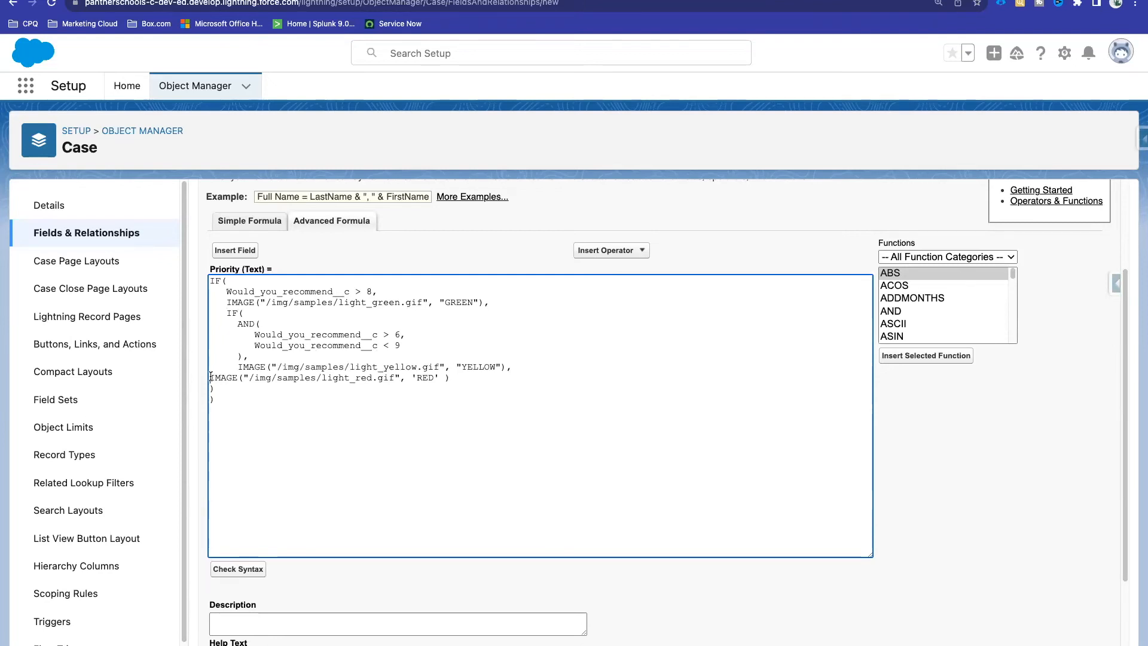
{"action": "left_click", "coordinate": [211, 388]}
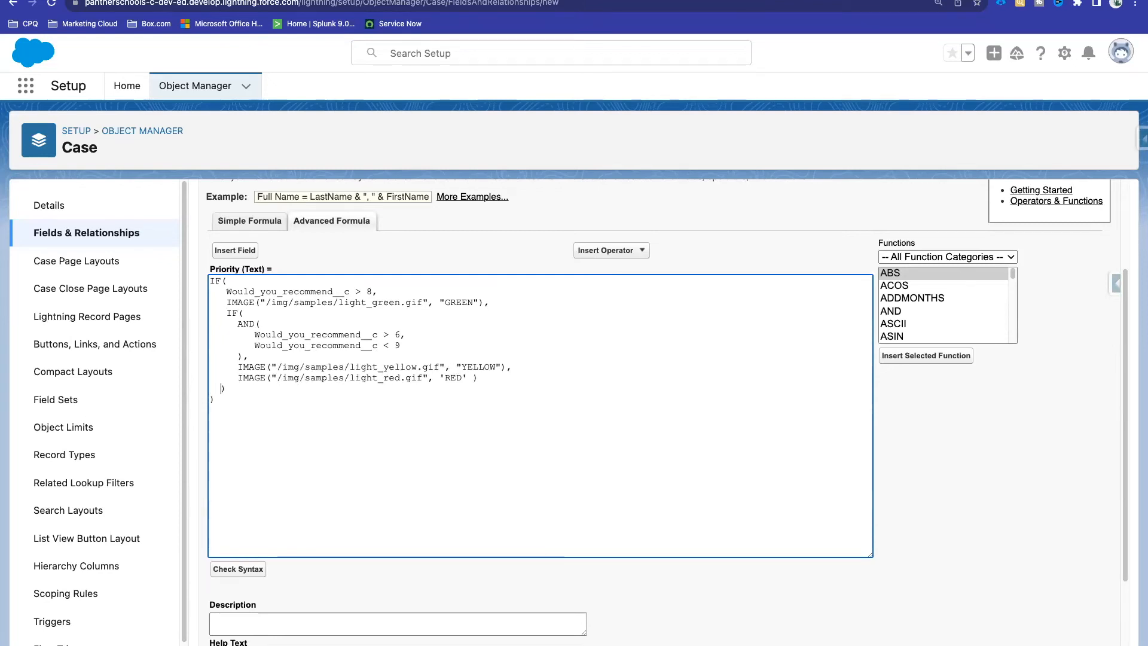
{"action": "left_click_drag", "start_coordinate": [245, 399], "coordinate": [210, 279]}
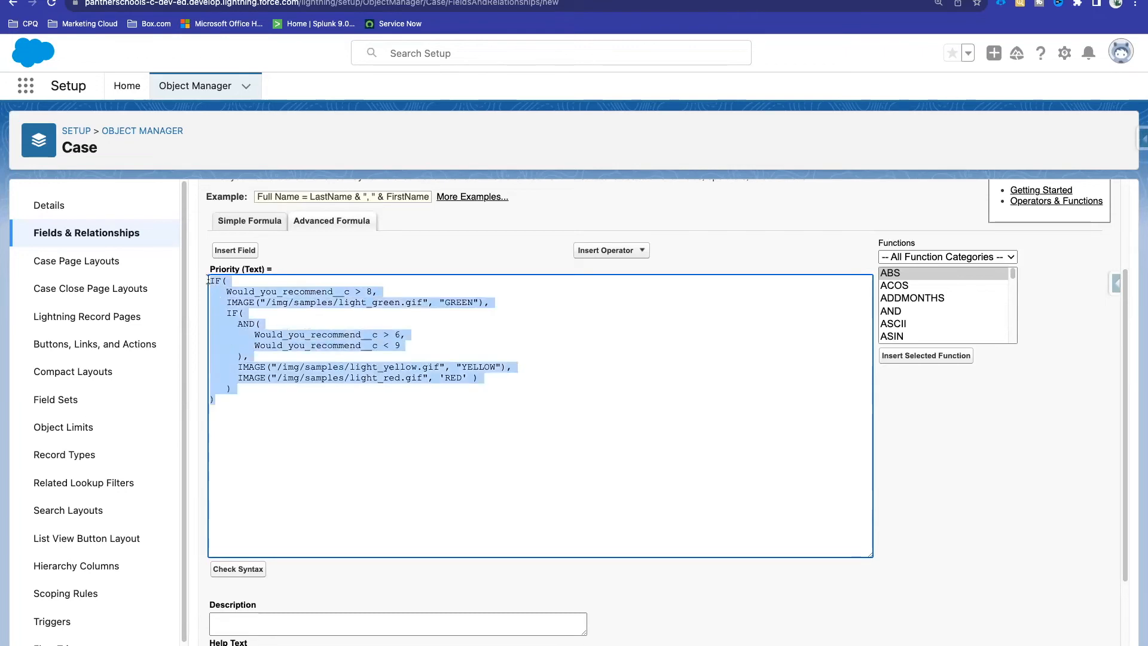
{"action": "left_click", "coordinate": [358, 252]}
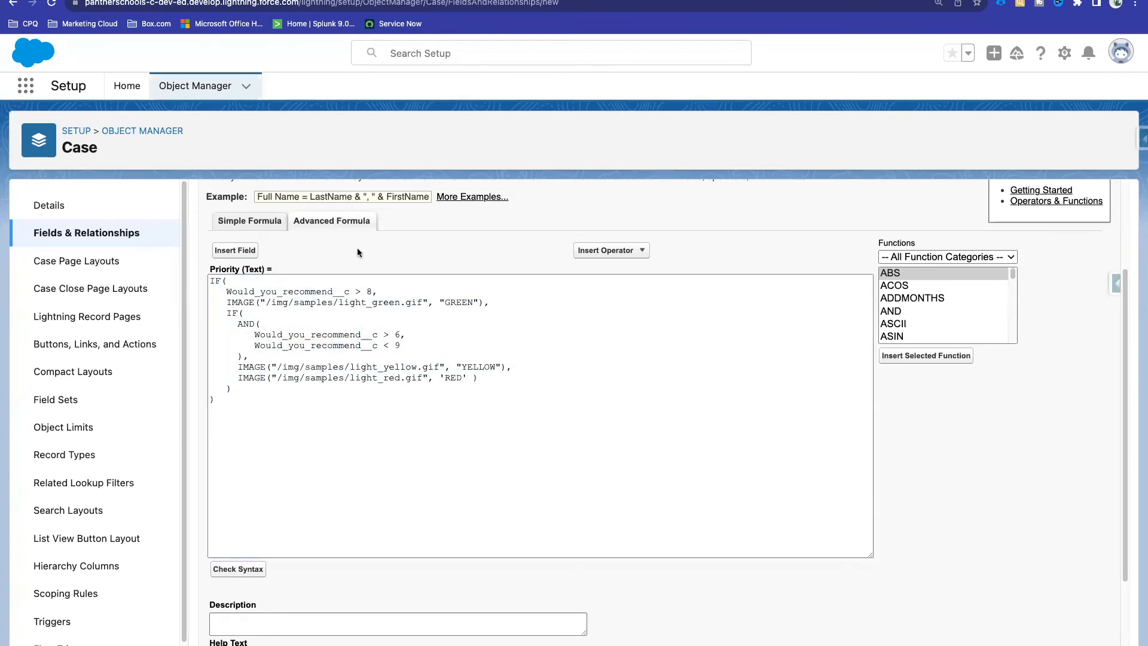
Step: Review the reformatted formula and select the green light image path
{"action": "scroll", "coordinate": [357, 253], "scroll_direction": "up", "scroll_amount": 3}
{"action": "scroll", "coordinate": [464, 342], "scroll_direction": "down", "scroll_amount": 1}
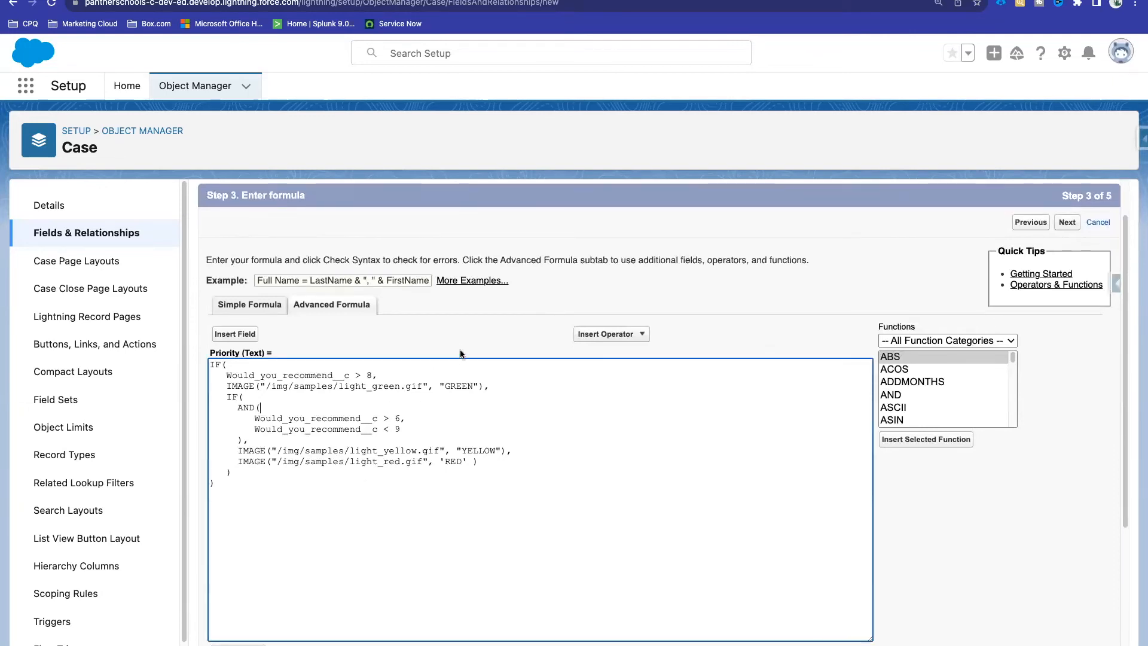
{"action": "left_click", "coordinate": [221, 478]}
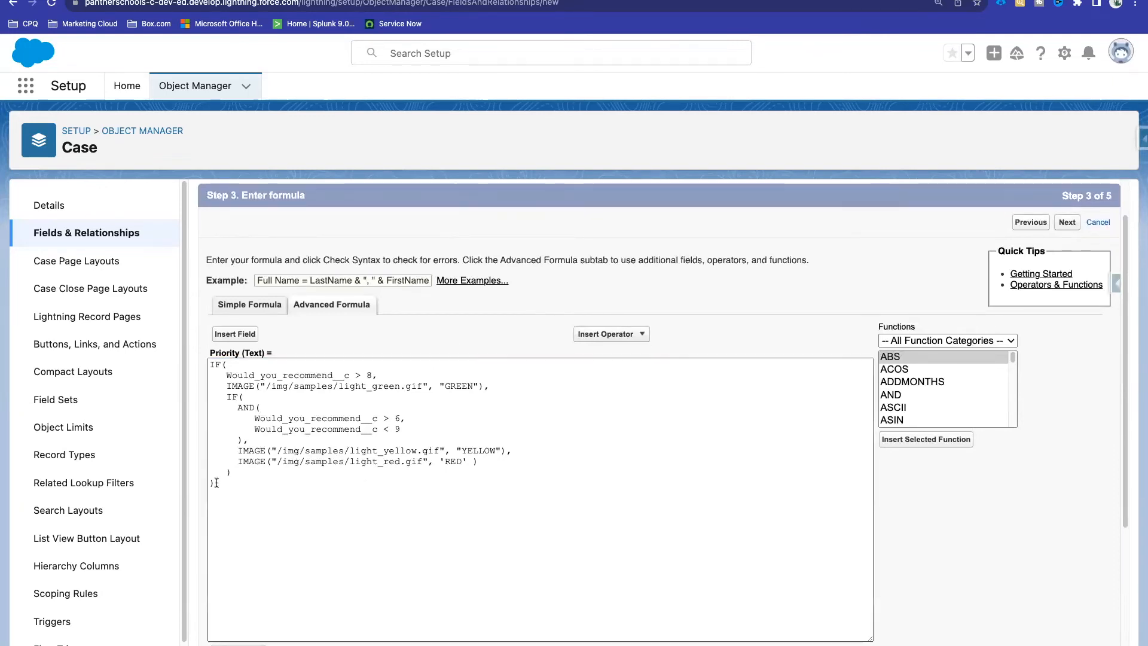
{"action": "left_click_drag", "start_coordinate": [222, 478], "coordinate": [200, 357]}
{"action": "left_click", "coordinate": [346, 333]}
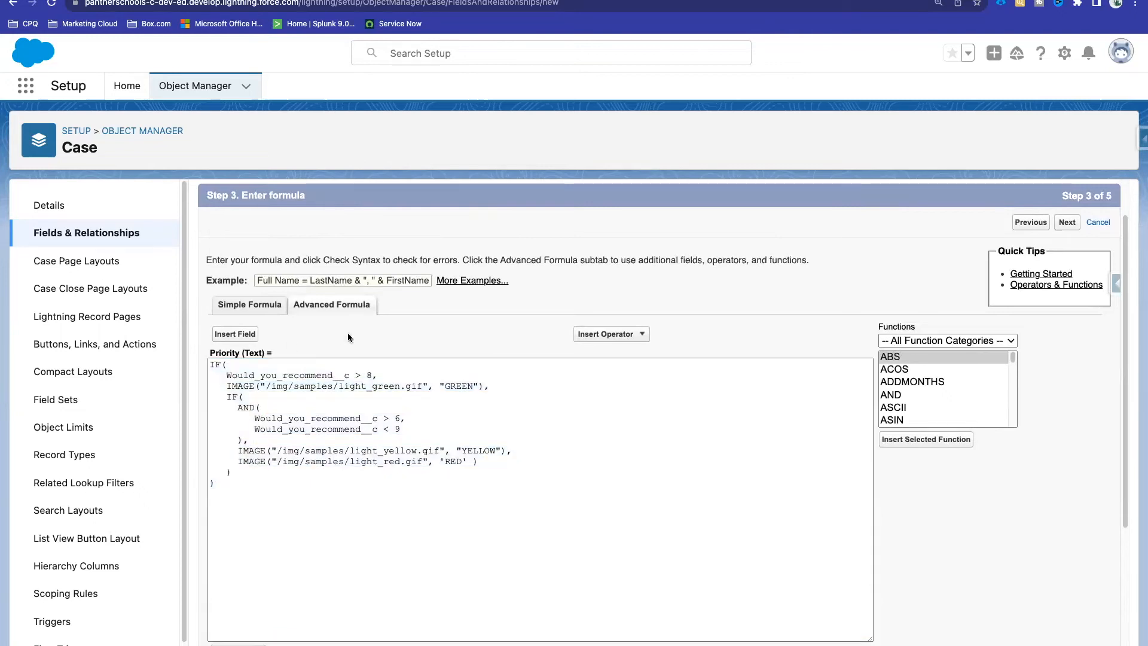
{"action": "left_click_drag", "start_coordinate": [267, 386], "coordinate": [422, 382]}
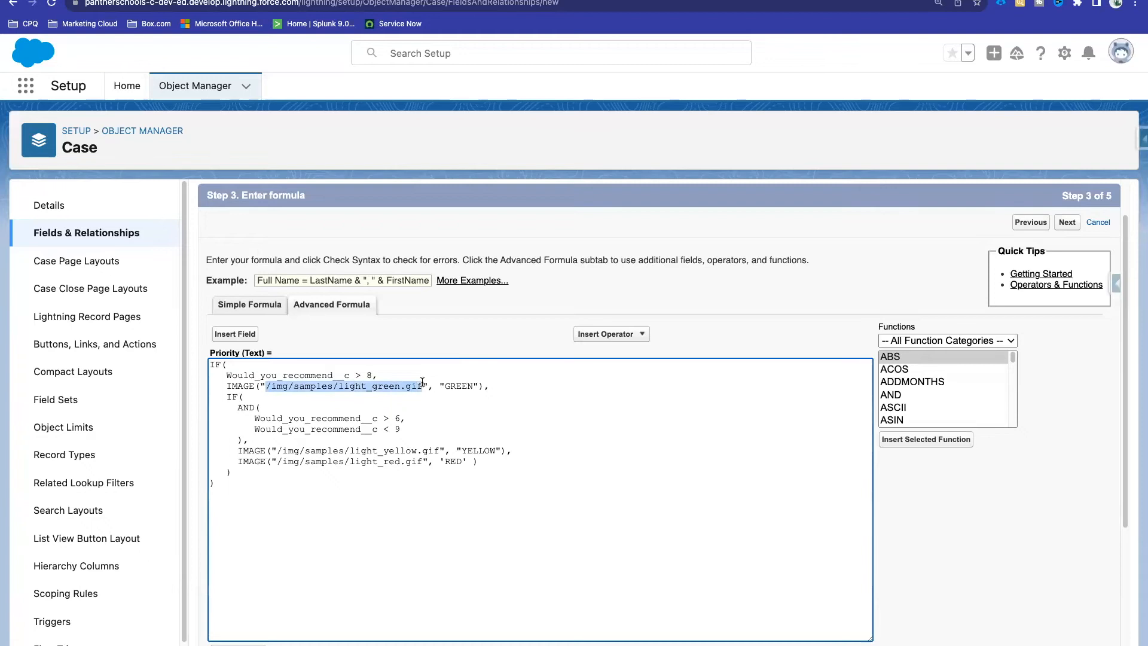
{"action": "left_click", "coordinate": [422, 381]}
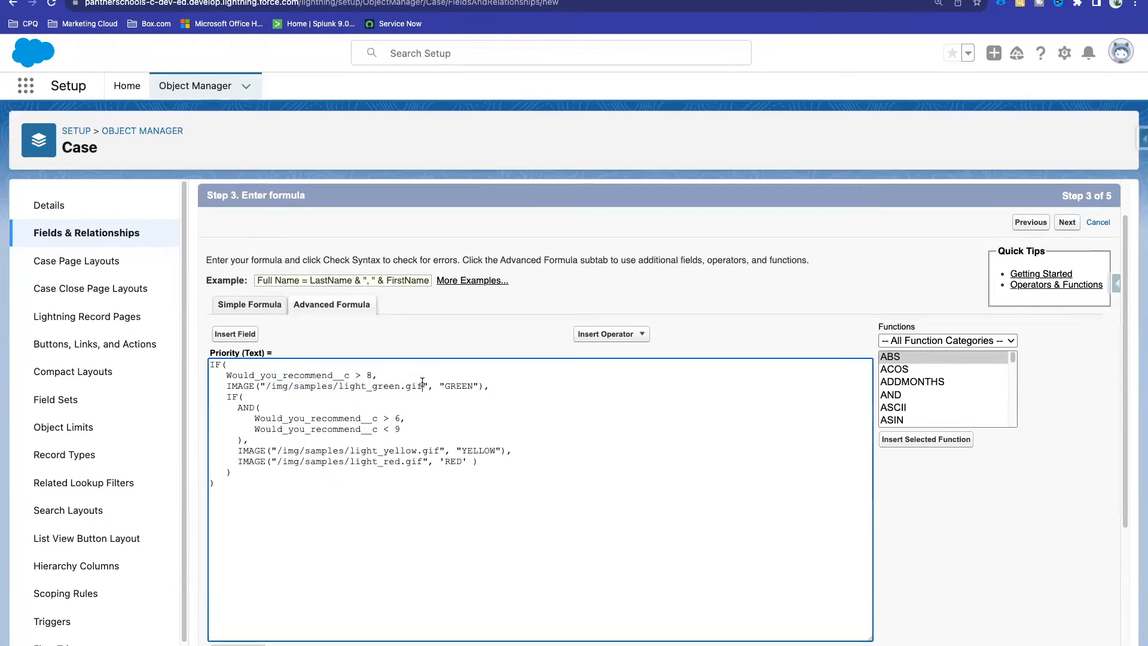
{"action": "left_click_drag", "start_coordinate": [422, 386], "coordinate": [268, 385]}
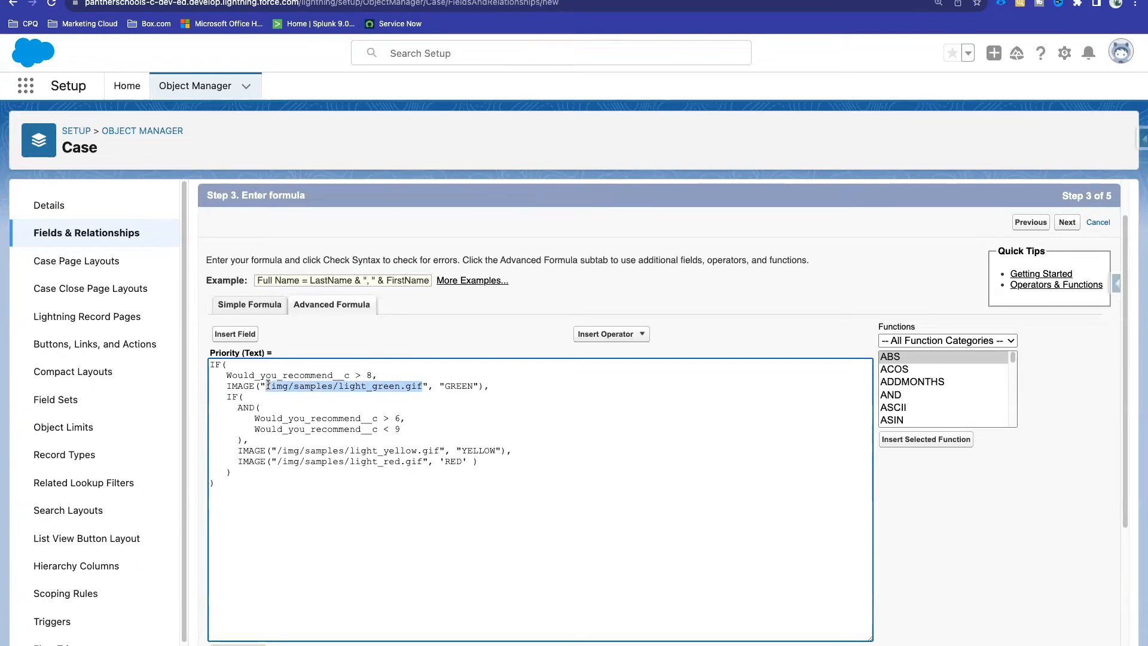
{"action": "left_click", "coordinate": [267, 385]}
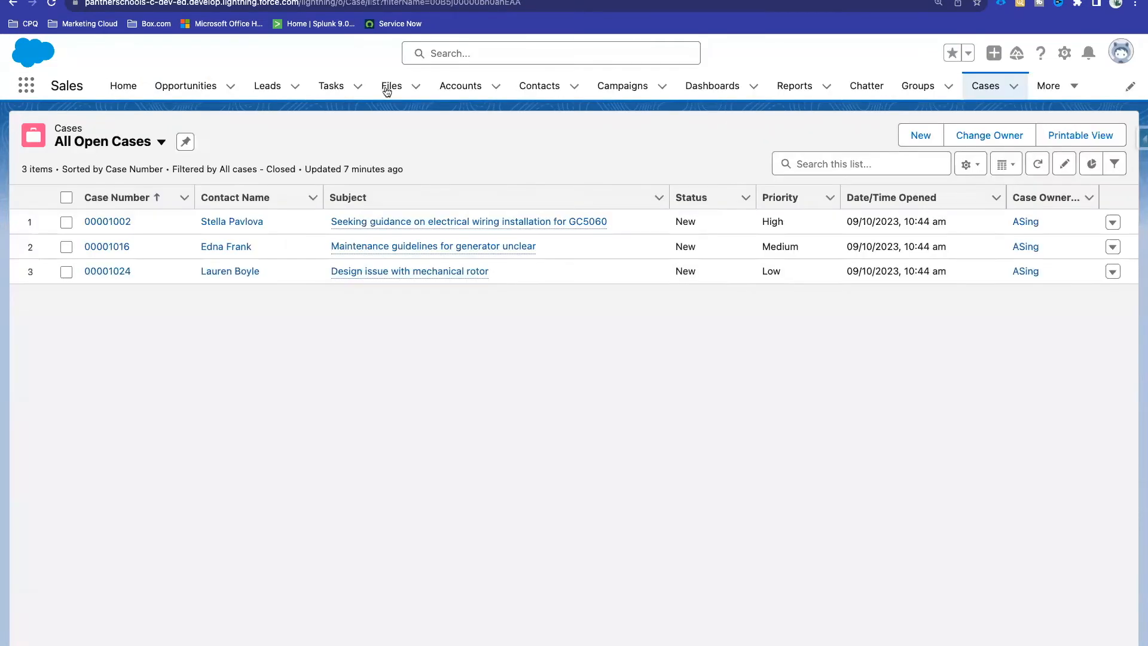
{"action": "left_click_drag", "start_coordinate": [786, 222], "coordinate": [762, 223]}
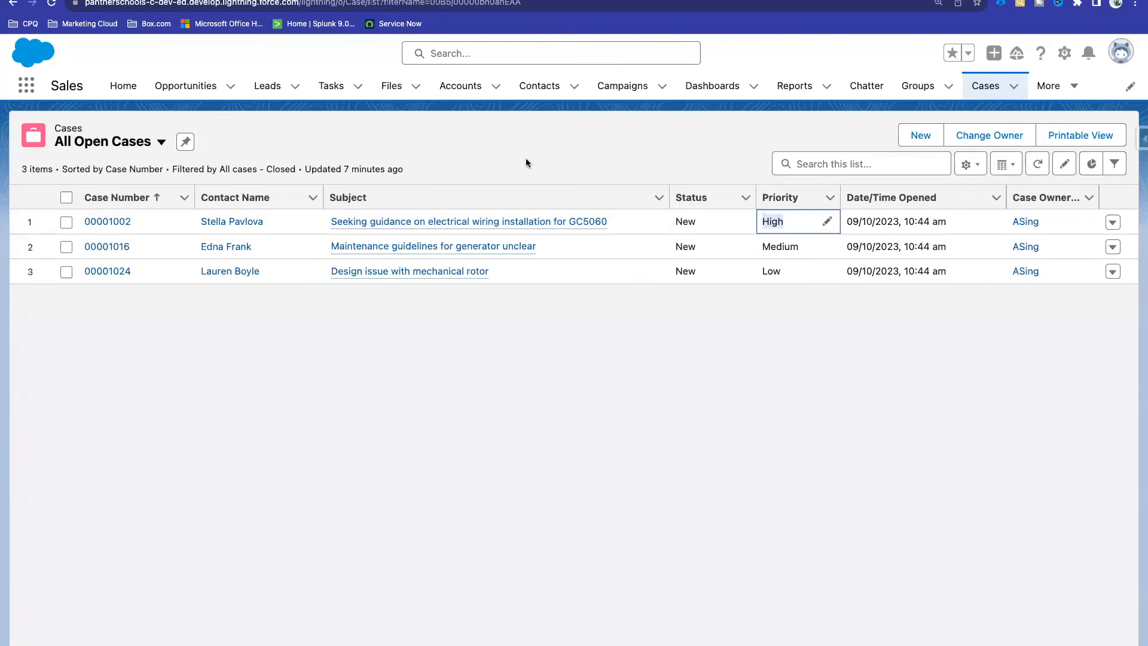
{"action": "left_click", "coordinate": [764, 270]}
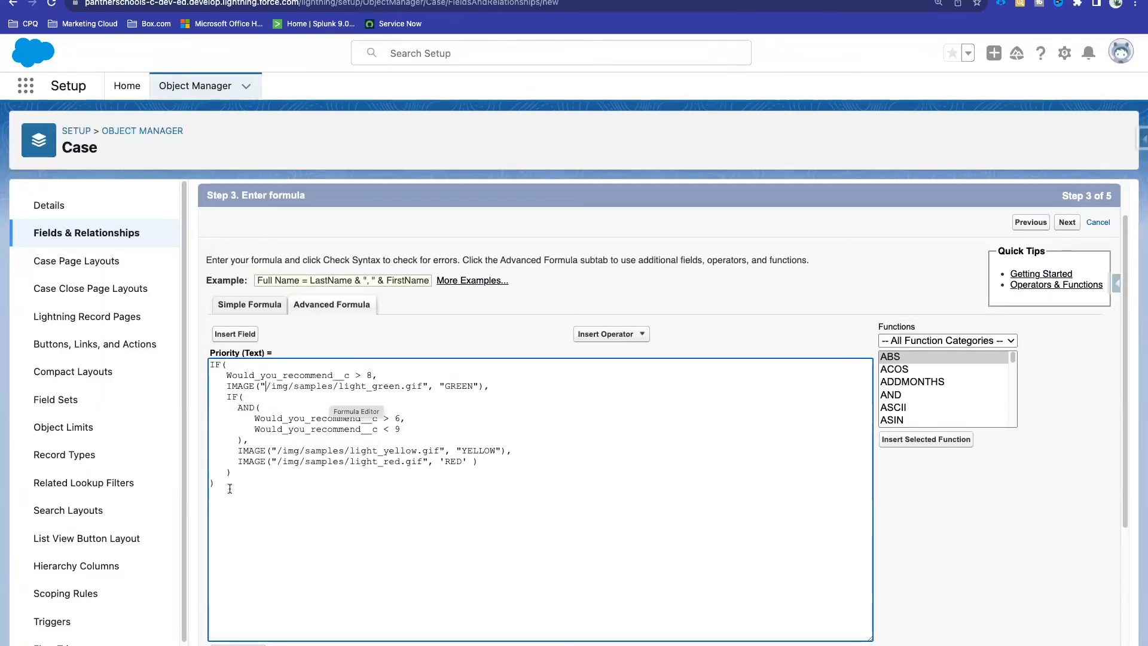
Step: Replace the 'Would_you_recommend__c > 8' condition with a started TEXT( call and bring up Insert Field
{"action": "left_click_drag", "start_coordinate": [229, 365], "coordinate": [211, 365]}
{"action": "left_click", "coordinate": [226, 376]}
{"action": "double_click", "coordinate": [463, 386]}
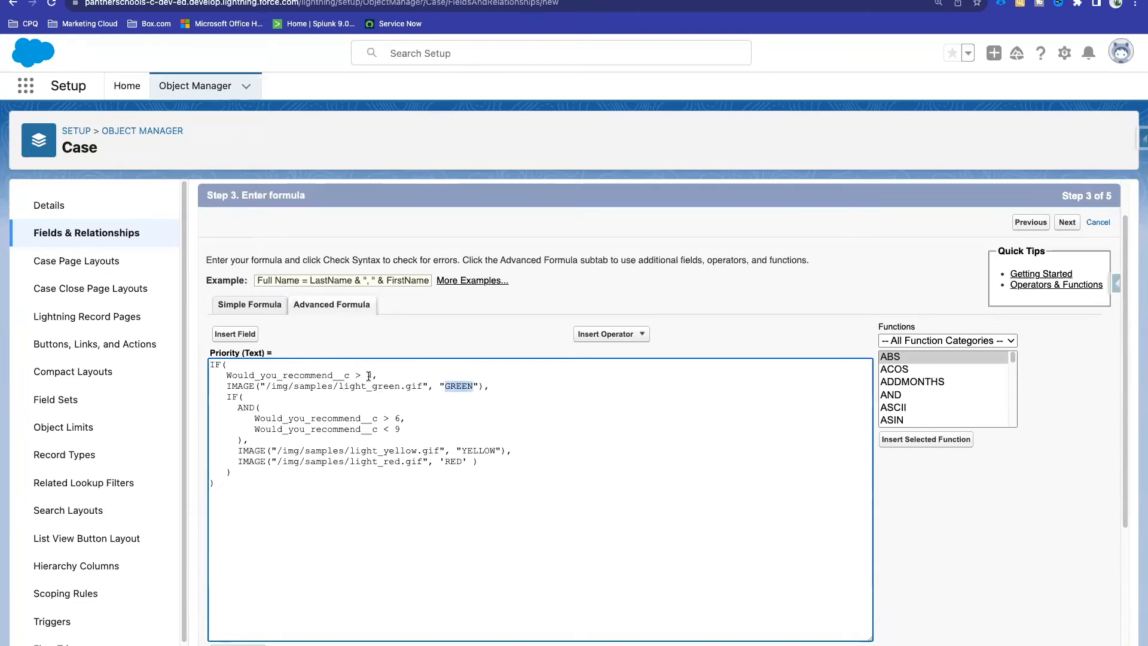
{"action": "left_click_drag", "start_coordinate": [374, 375], "coordinate": [226, 376]}
{"action": "type", "text": "W"}
{"action": "key", "text": "BackSpace"}
{"action": "type", "text": "TEXT(,"}
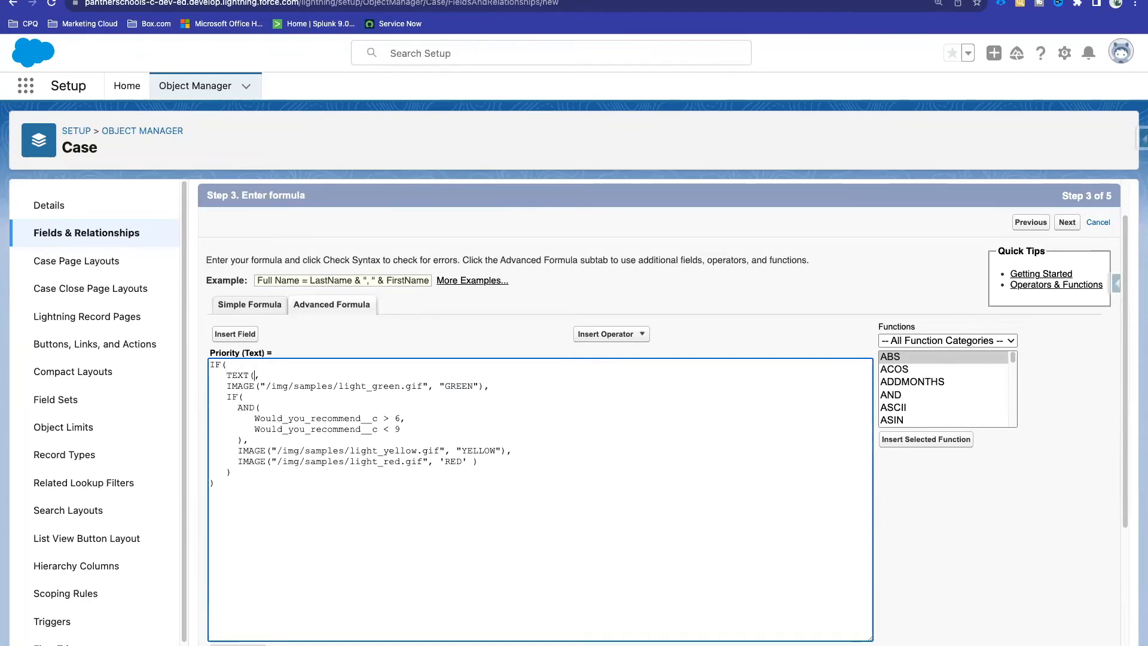
{"action": "left_click", "coordinate": [233, 334]}
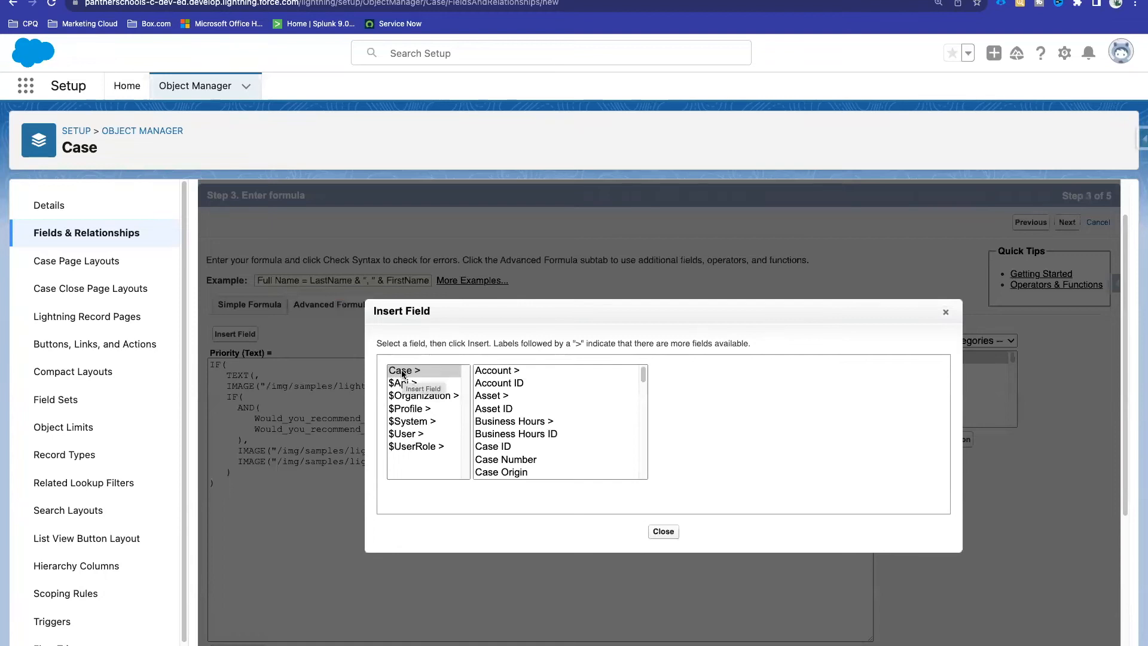
Step: Insert the Case Priority picklist field inside TEXT( so the condition reads TEXT( Priority
{"action": "scroll", "coordinate": [536, 406], "scroll_direction": "down", "scroll_amount": 5}
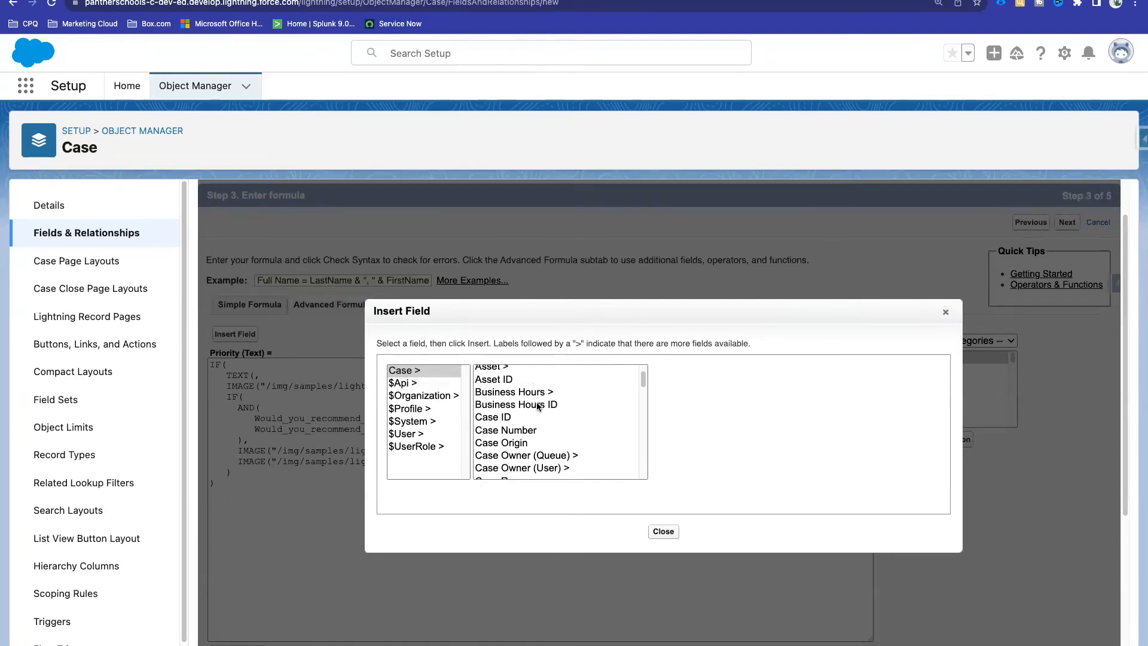
{"action": "scroll", "coordinate": [537, 406], "scroll_direction": "down", "scroll_amount": 5}
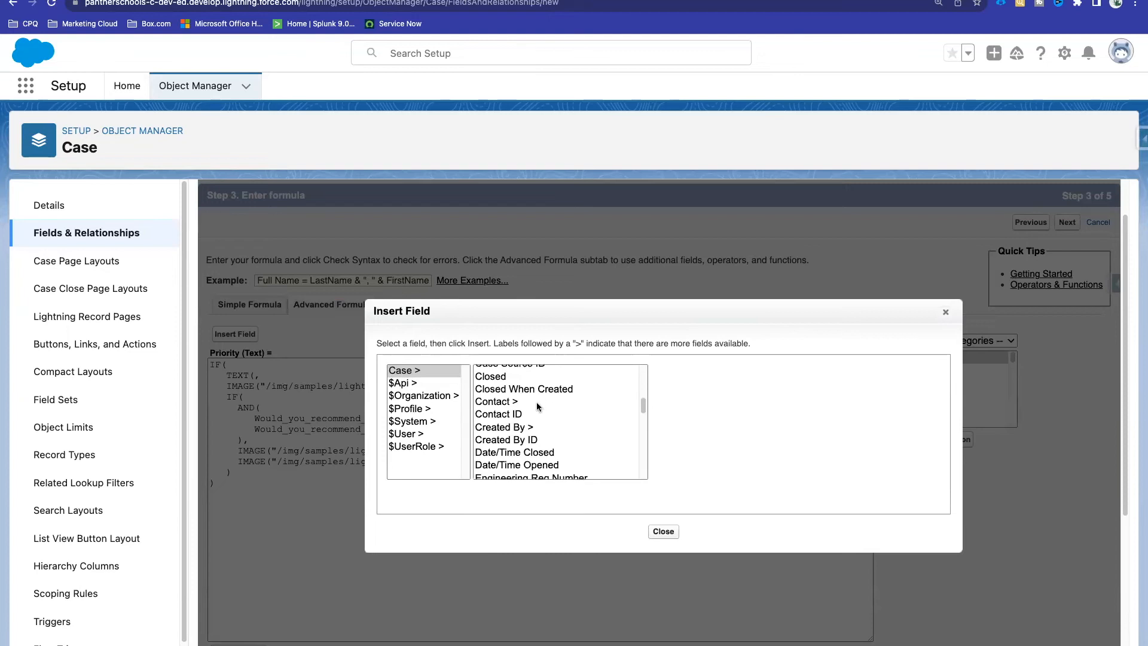
{"action": "scroll", "coordinate": [537, 406], "scroll_direction": "down", "scroll_amount": 5}
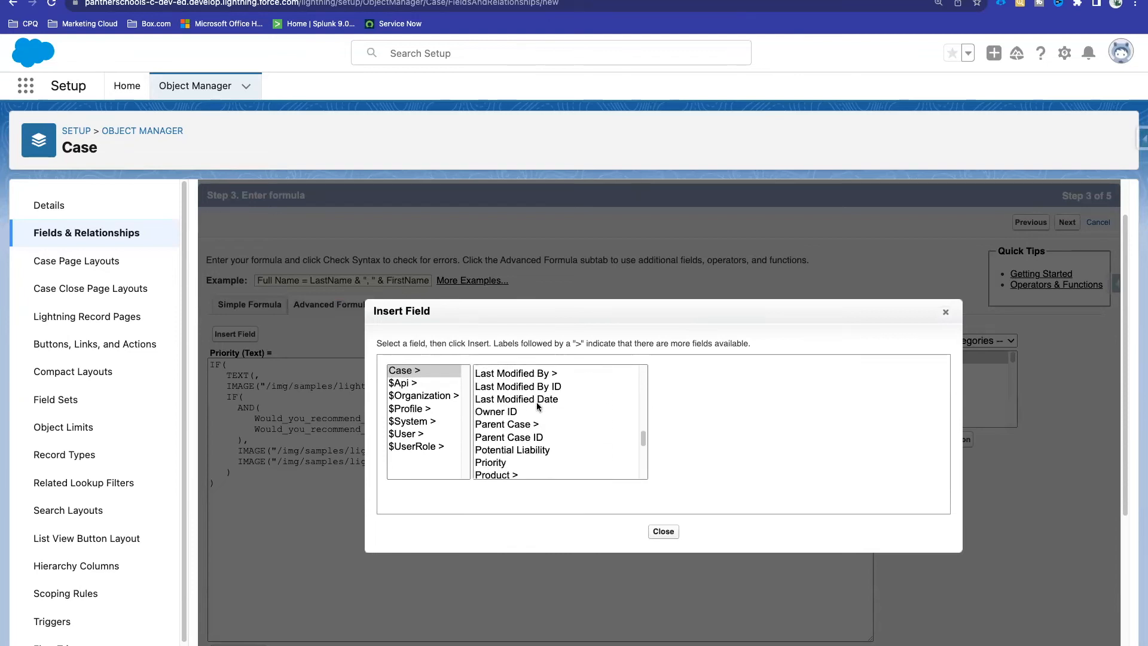
{"action": "left_click", "coordinate": [500, 429]}
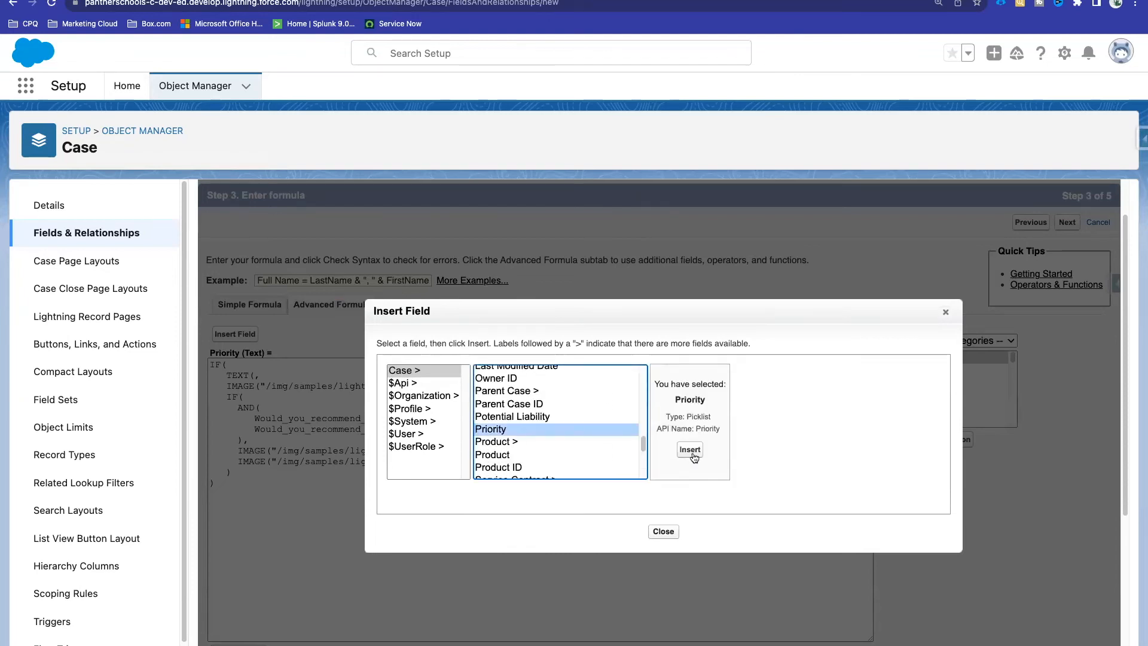
{"action": "double_click", "coordinate": [692, 416]}
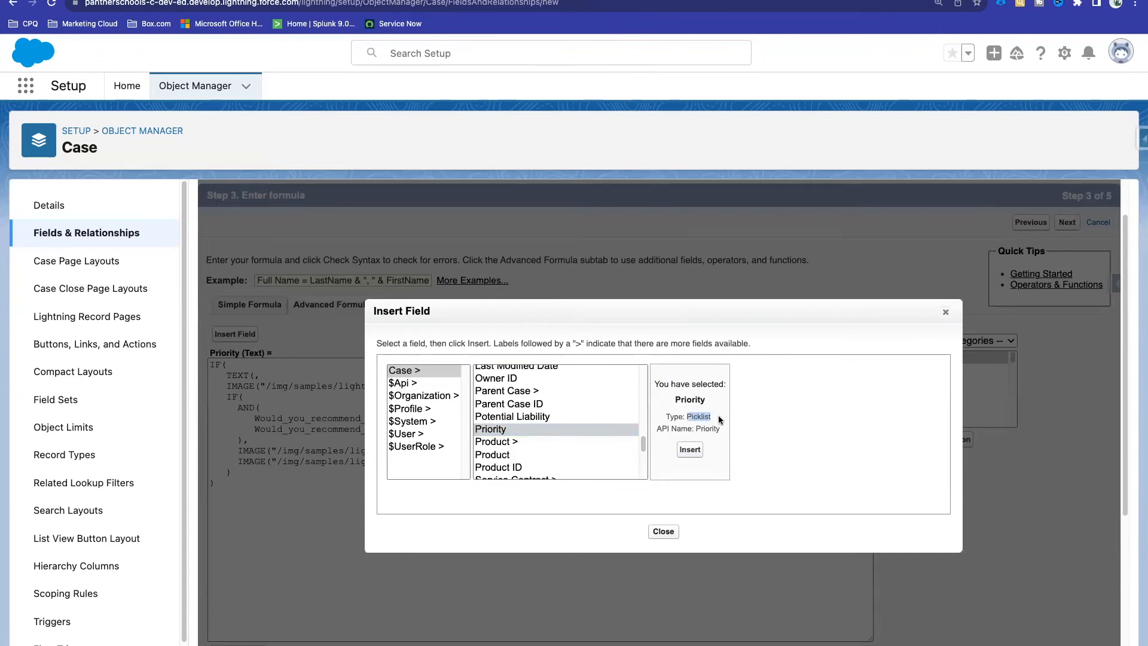
{"action": "left_click", "coordinate": [690, 449]}
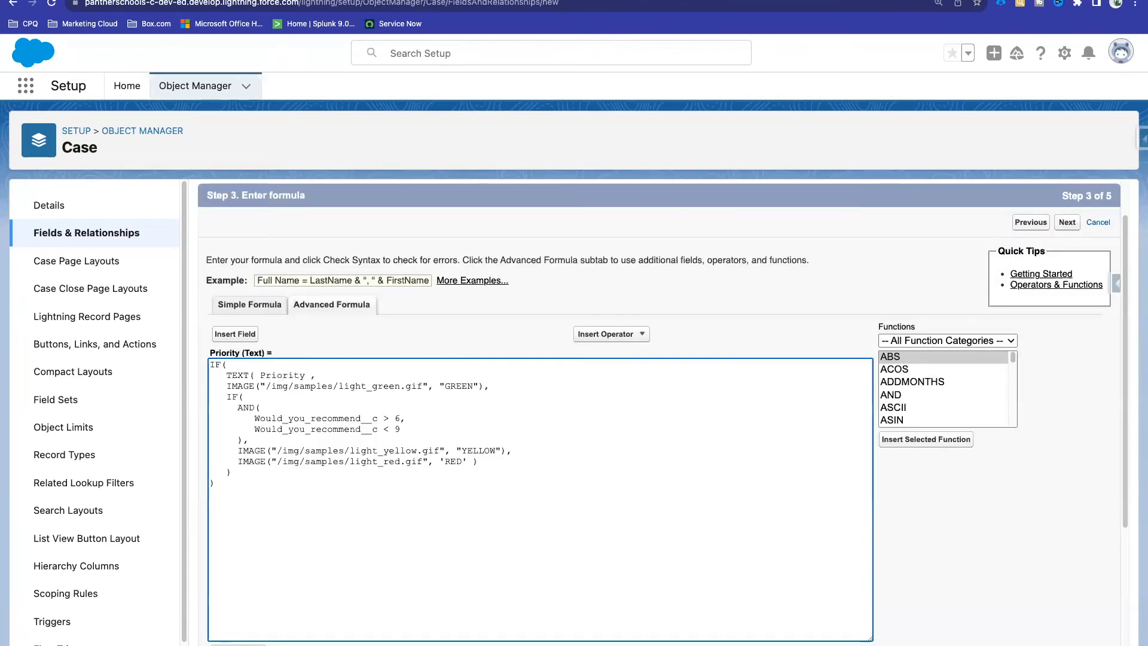
Step: Complete the first condition as TEXT( Priority ) == 'Low' and add a blank line below the formula
{"action": "type", "text": "="}
{"action": "type", "text": "= 'Low"}
{"action": "type", "text": " ''"}
{"action": "left_click_drag", "start_coordinate": [362, 375], "coordinate": [345, 372]}
{"action": "left_click", "coordinate": [228, 376]}
{"action": "left_click", "coordinate": [225, 482]}
{"action": "key", "text": "Return"}
Step: Insert a Logical IF template below as a reminder reading IF(logical_test(True/False), value_if_true, value_if_false)
{"action": "left_click", "coordinate": [919, 357]}
{"action": "left_click", "coordinate": [917, 340]}
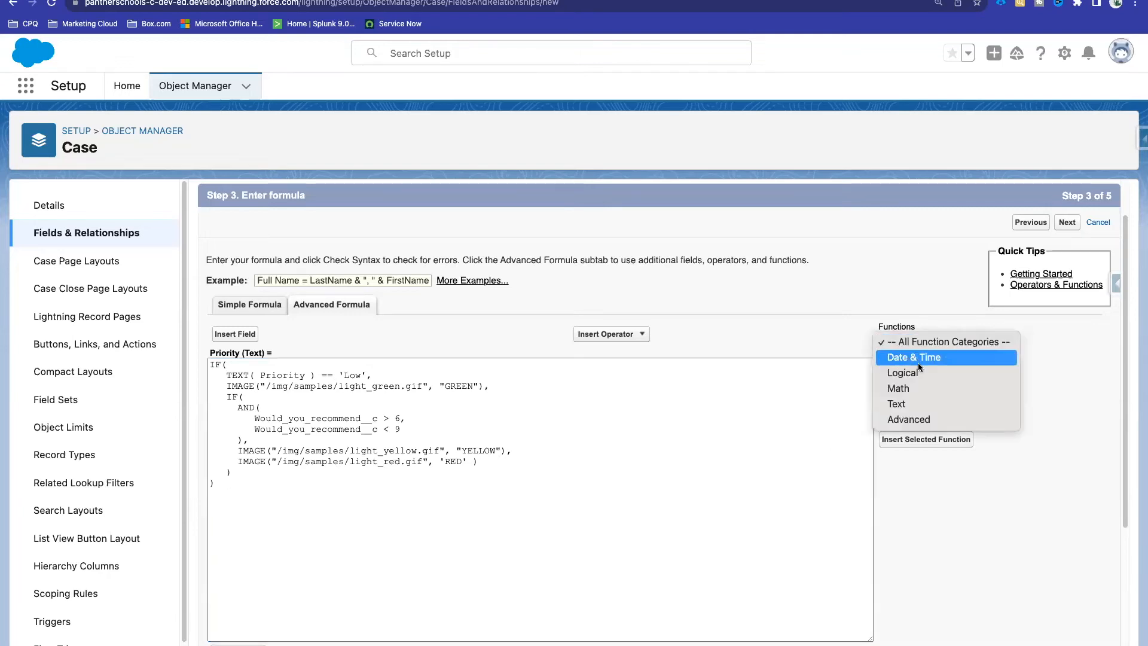
{"action": "left_click", "coordinate": [903, 372]}
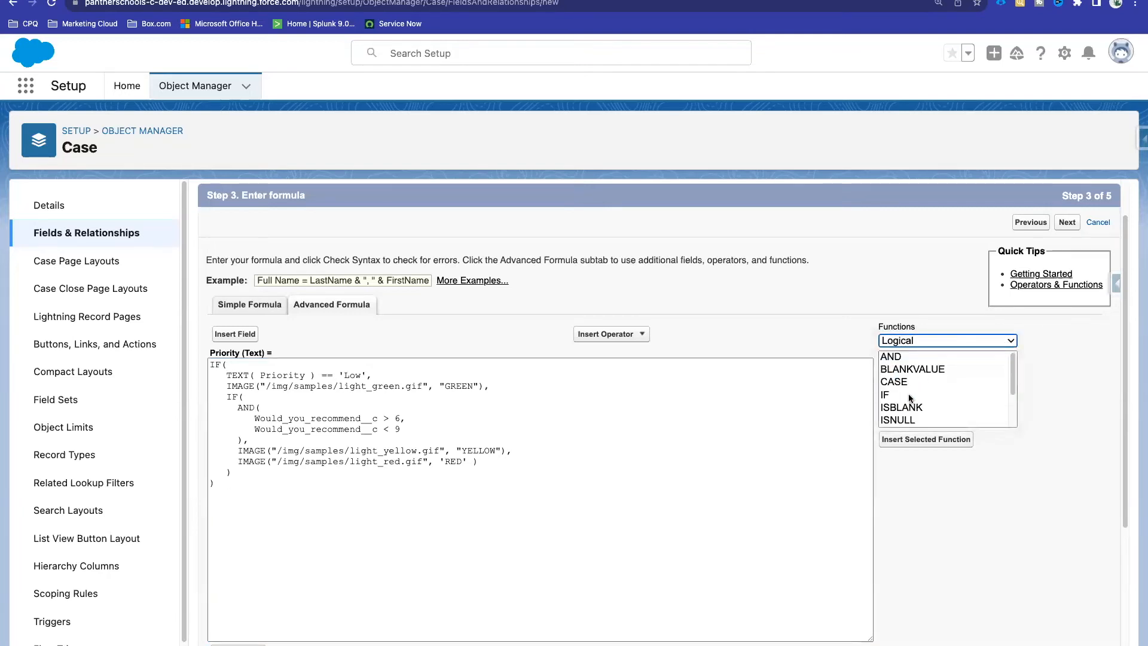
{"action": "double_click", "coordinate": [908, 395]}
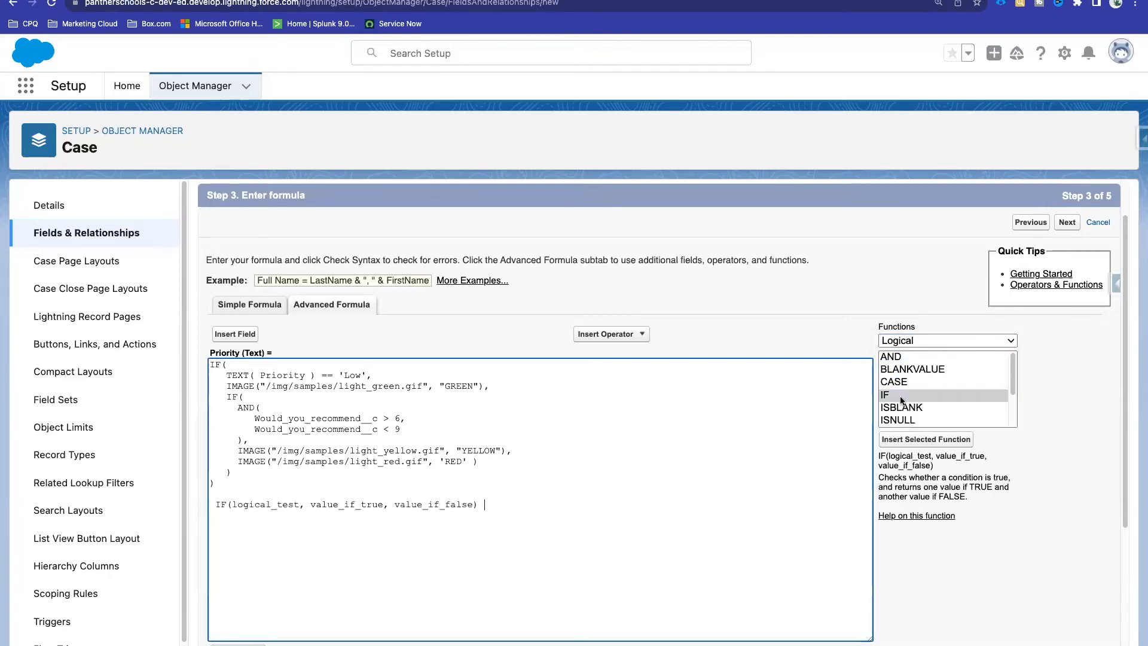
{"action": "double_click", "coordinate": [248, 505]}
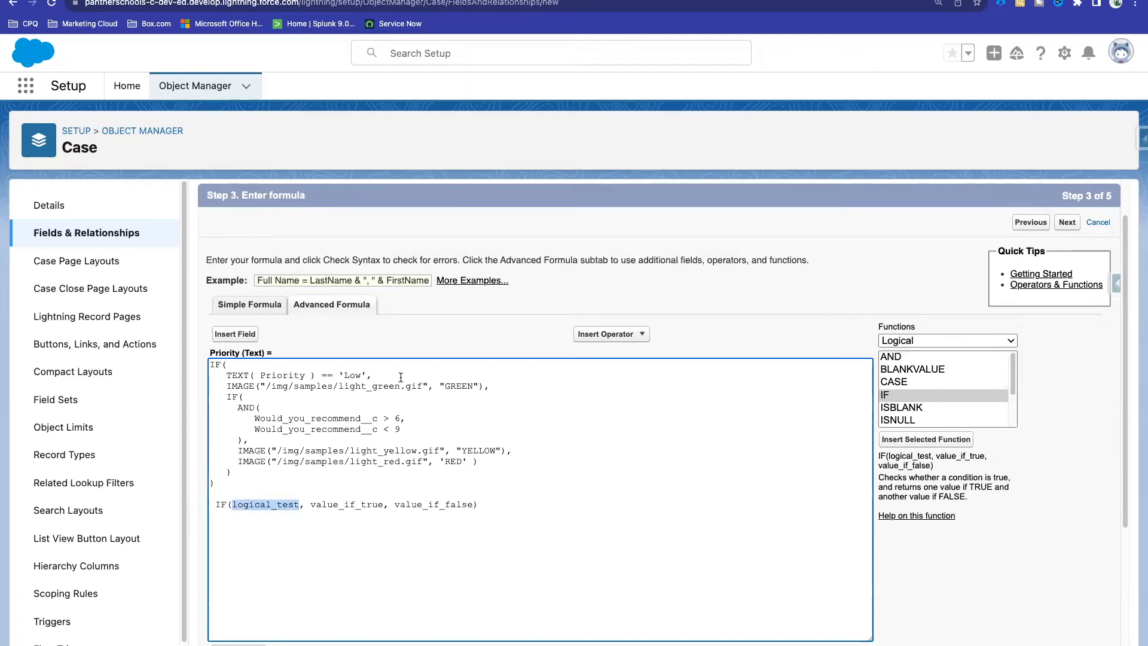
{"action": "left_click_drag", "start_coordinate": [374, 376], "coordinate": [226, 376]}
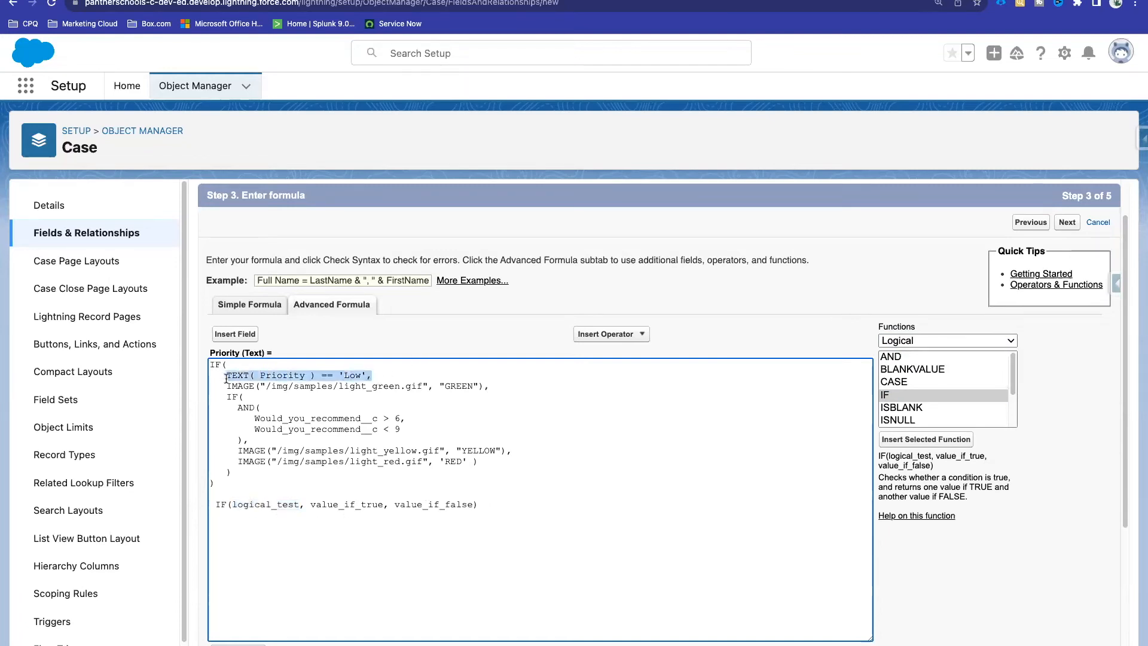
{"action": "left_click", "coordinate": [382, 372]}
{"action": "left_click", "coordinate": [299, 504]}
{"action": "type", "text": "()"}
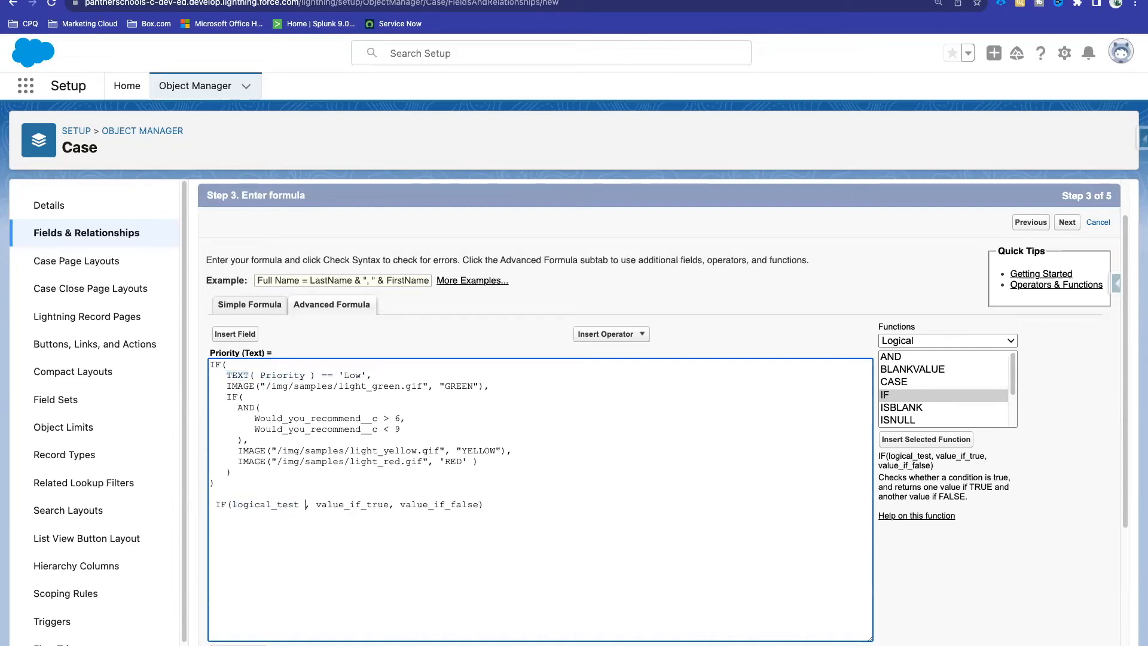
{"action": "type", "text": "True"}
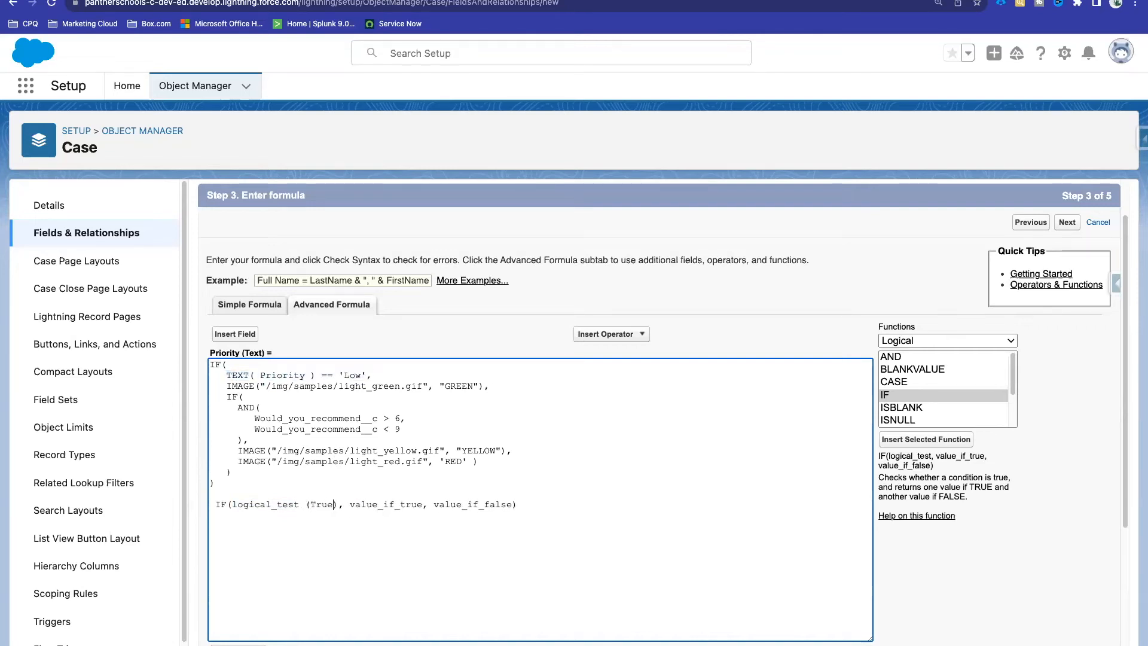
{"action": "type", "text": "/False"}
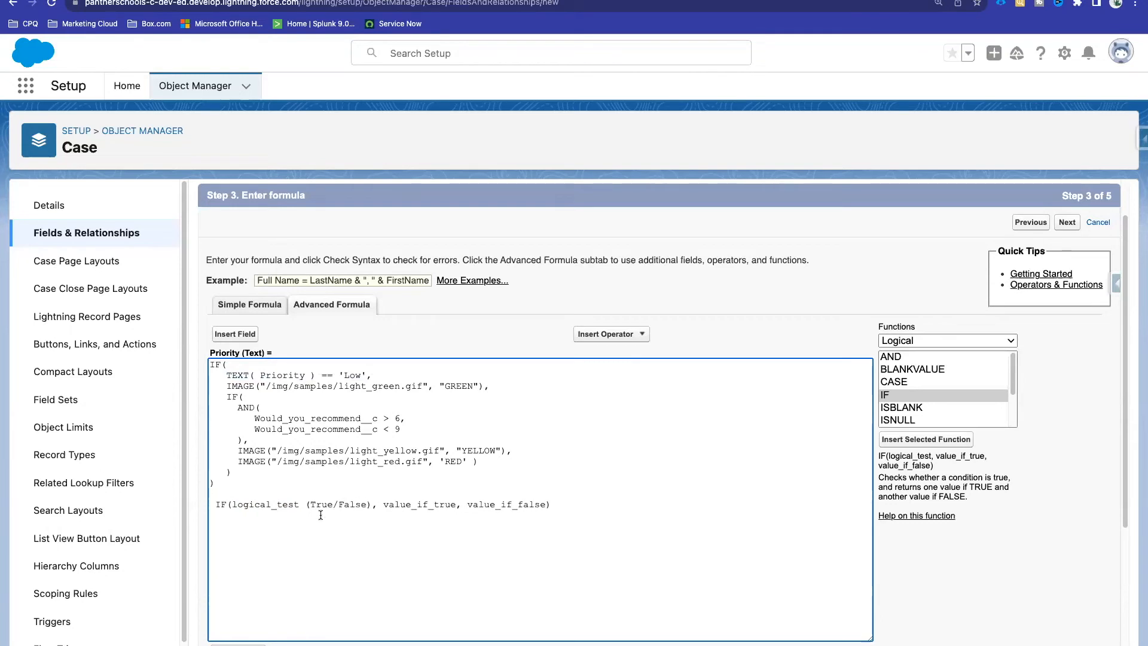
{"action": "left_click", "coordinate": [305, 504]}
{"action": "key", "text": "BackSpace"}
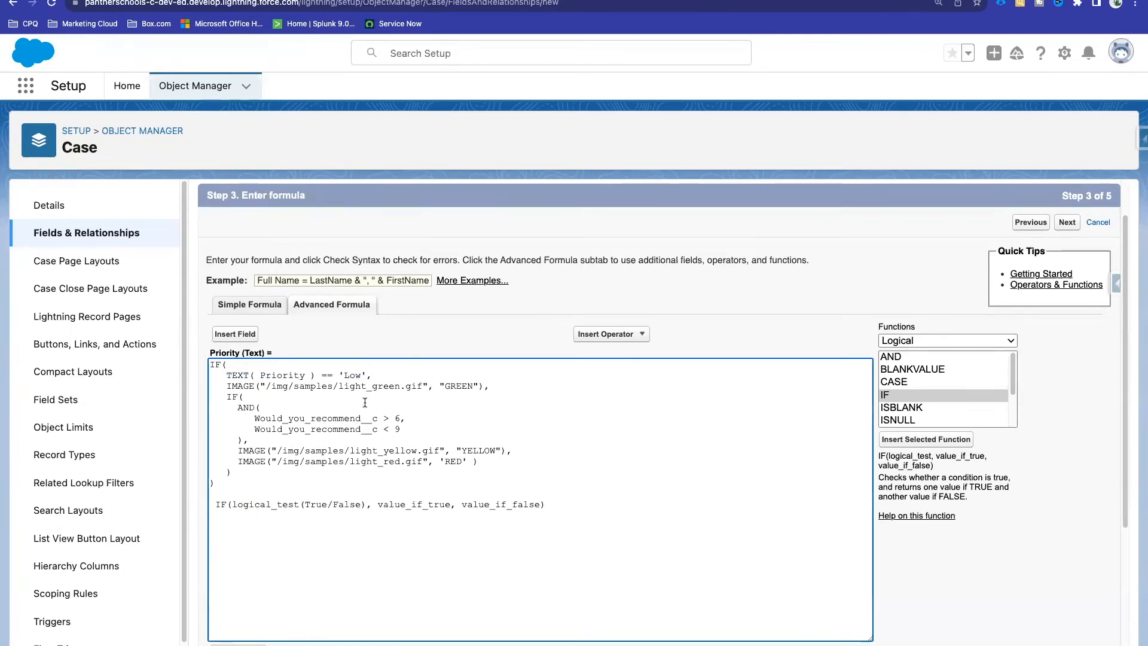
Step: Show how the 'Low' Priority condition maps to logical_test and the green image to value_if_true
{"action": "left_click_drag", "start_coordinate": [371, 375], "coordinate": [225, 375]}
{"action": "double_click", "coordinate": [292, 376]}
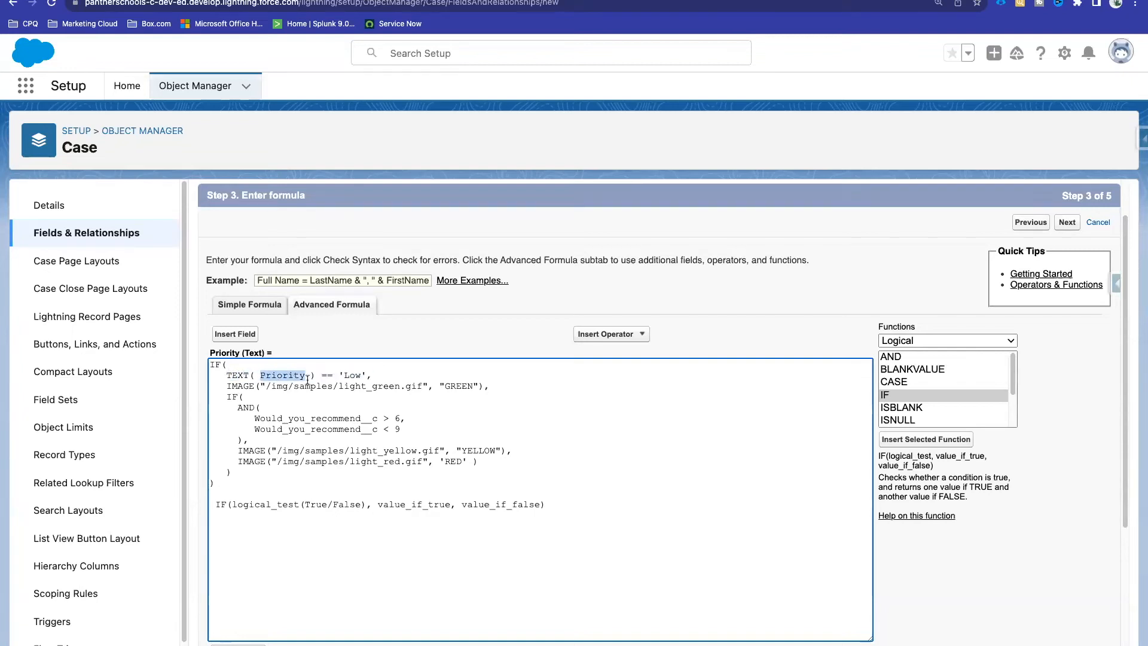
{"action": "left_click", "coordinate": [382, 374]}
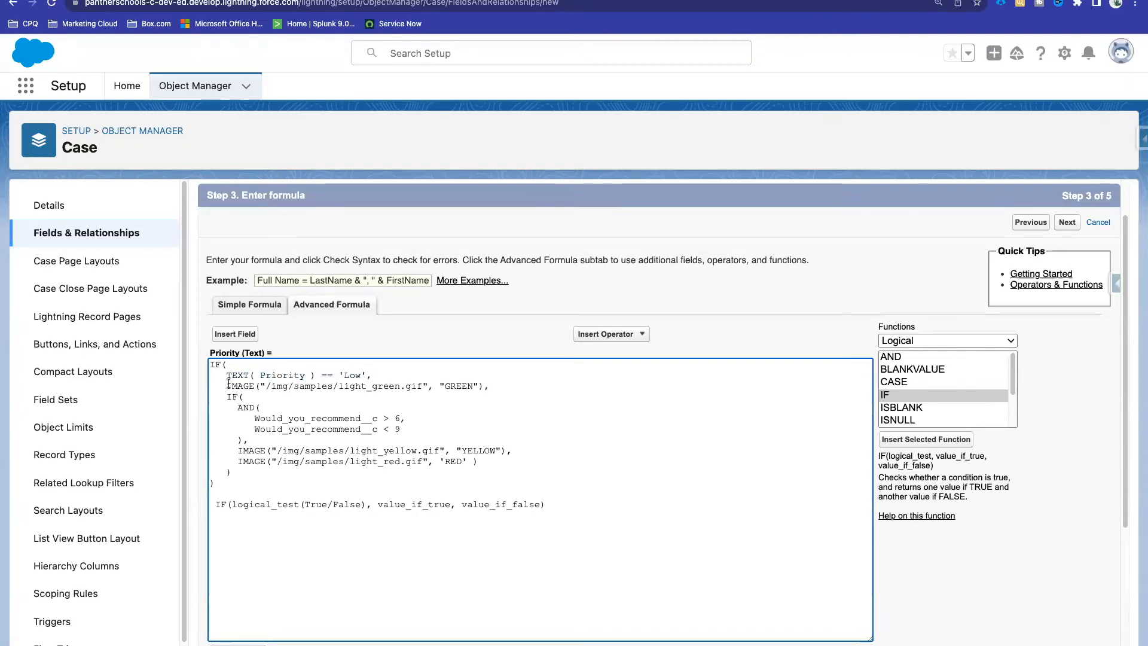
{"action": "mouse_move", "coordinate": [228, 384]}
{"action": "left_mouse_down"}
{"action": "mouse_move", "coordinate": [532, 385]}
{"action": "mouse_move", "coordinate": [233, 375]}
{"action": "mouse_move", "coordinate": [227, 385]}
{"action": "left_mouse_up"}
{"action": "double_click", "coordinate": [411, 505]}
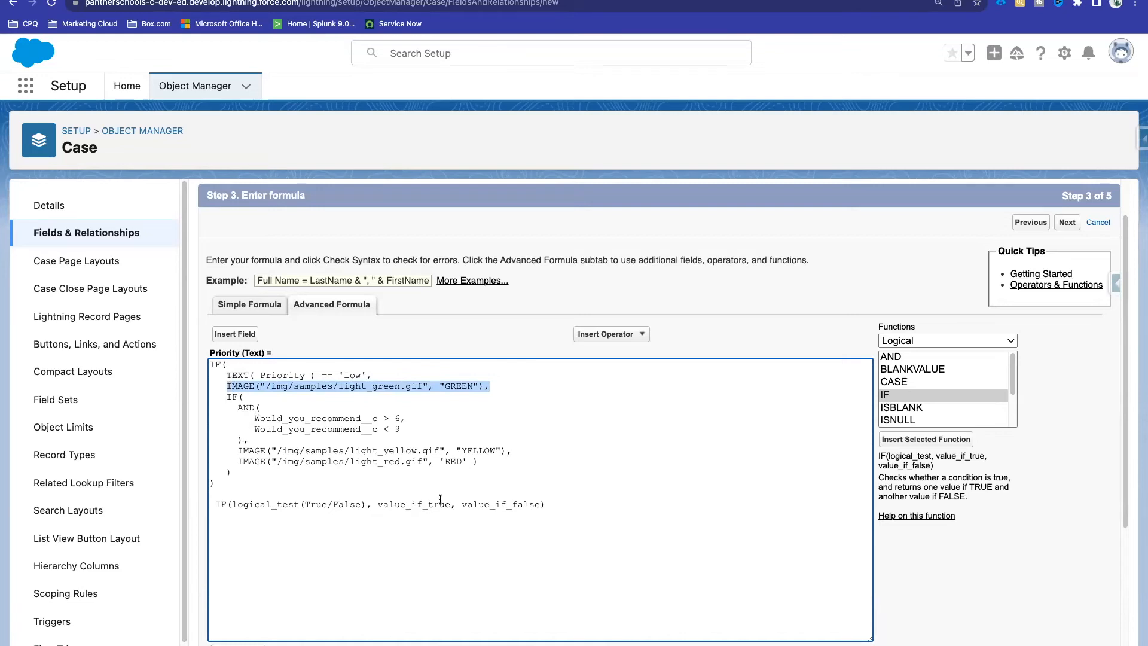
{"action": "left_click", "coordinate": [259, 390]}
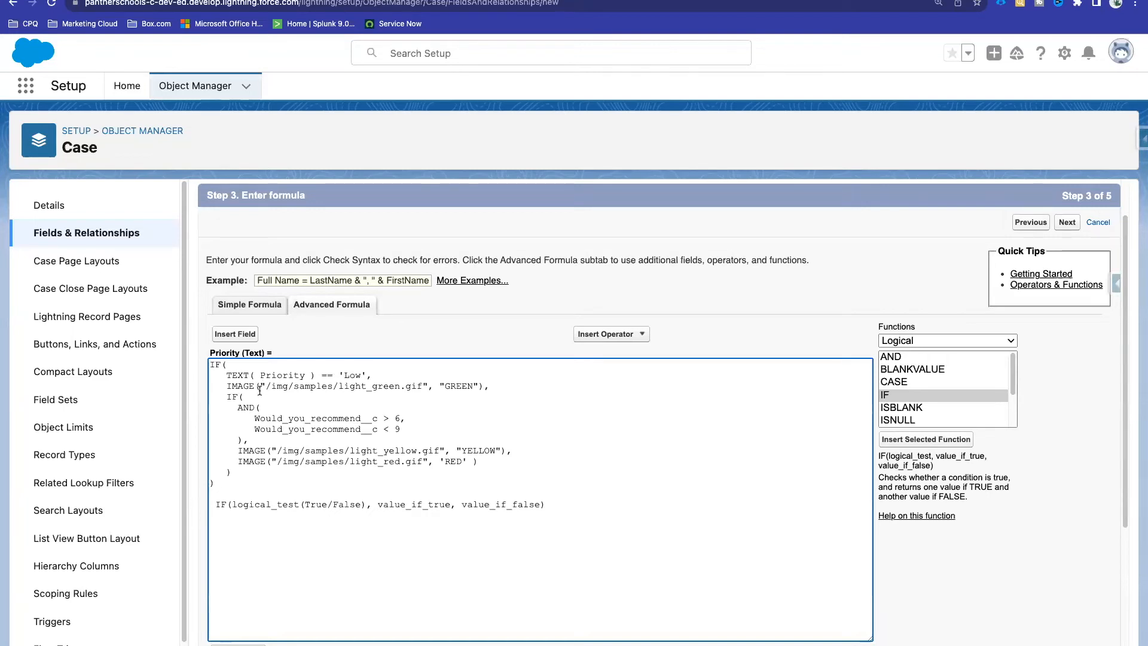
{"action": "left_click_drag", "start_coordinate": [227, 375], "coordinate": [370, 372]}
Step: Replace the AND block with the second condition TEXT( Priority ) == 'Medium' returning the yellow image
{"action": "left_click_drag", "start_coordinate": [242, 440], "coordinate": [238, 408]}
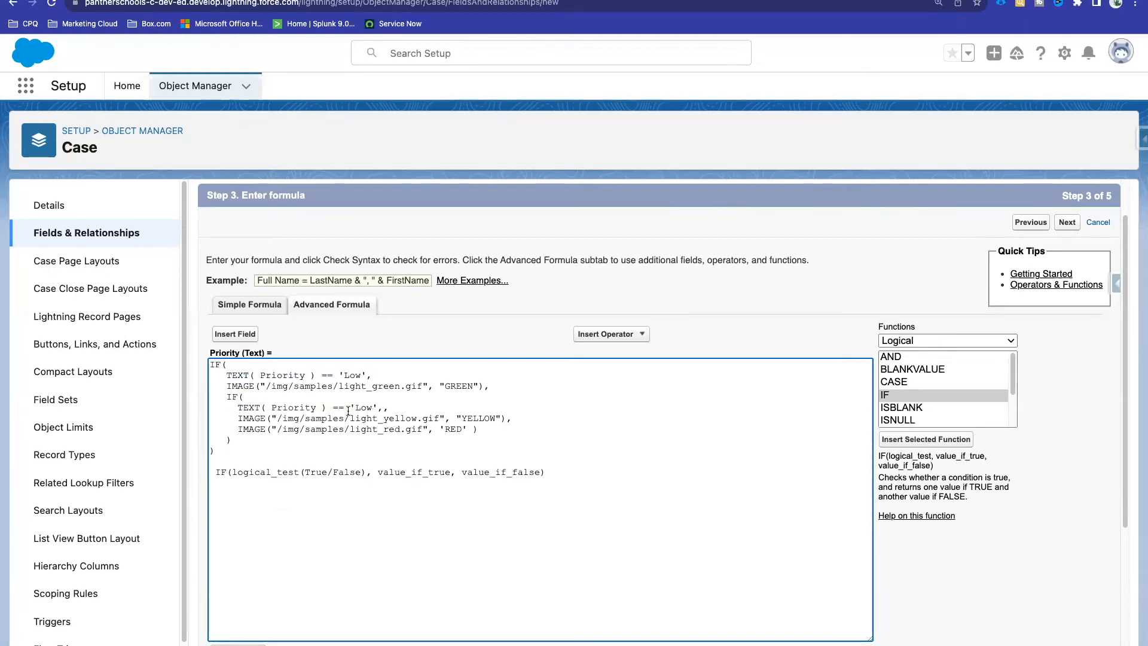
{"action": "double_click", "coordinate": [362, 406]}
{"action": "type", "text": "Medium"}
{"action": "key", "text": "BackSpace"}
{"action": "double_click", "coordinate": [481, 418]}
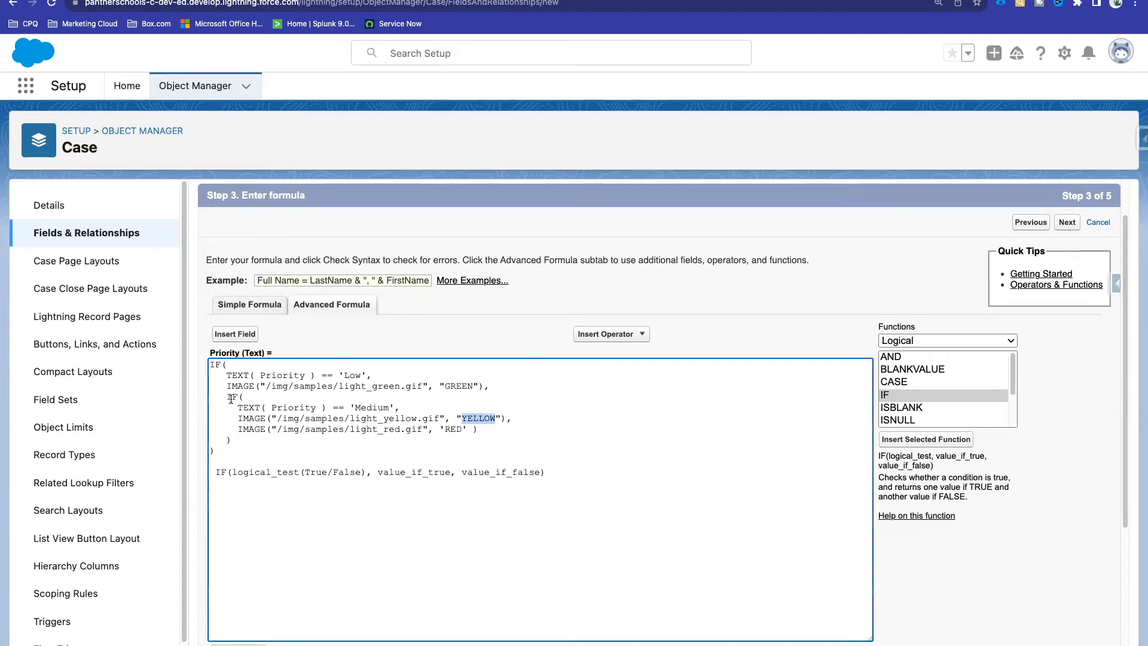
Step: Highlight the inner IF block and its IF( opening to explain the nesting
{"action": "left_click_drag", "start_coordinate": [227, 397], "coordinate": [236, 438]}
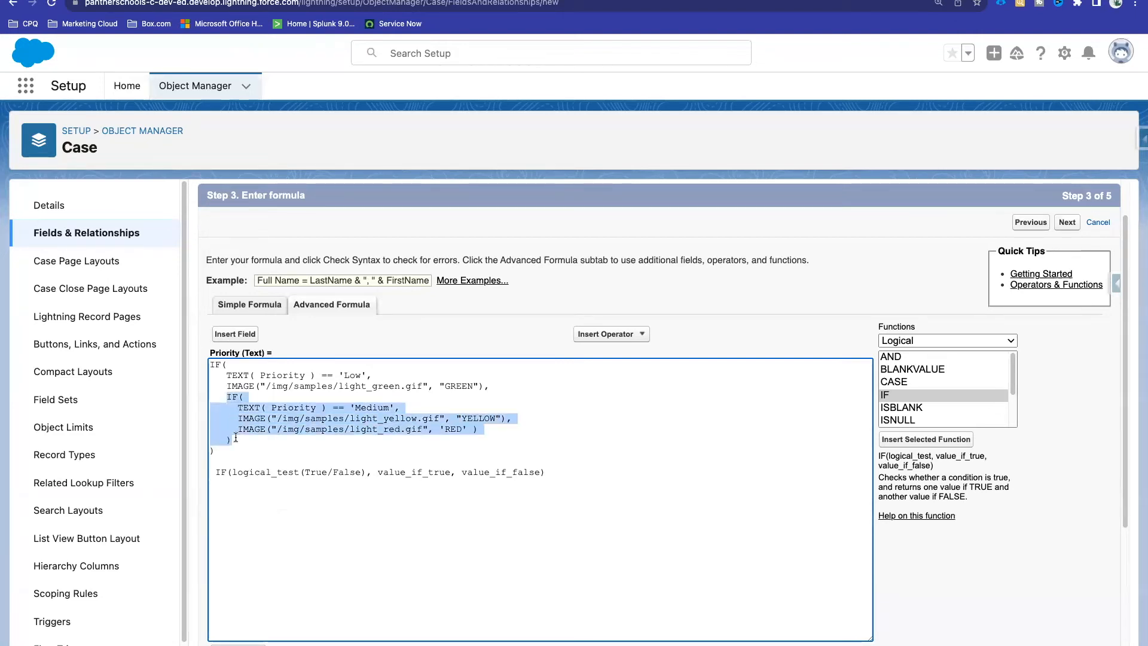
{"action": "left_click", "coordinate": [235, 437]}
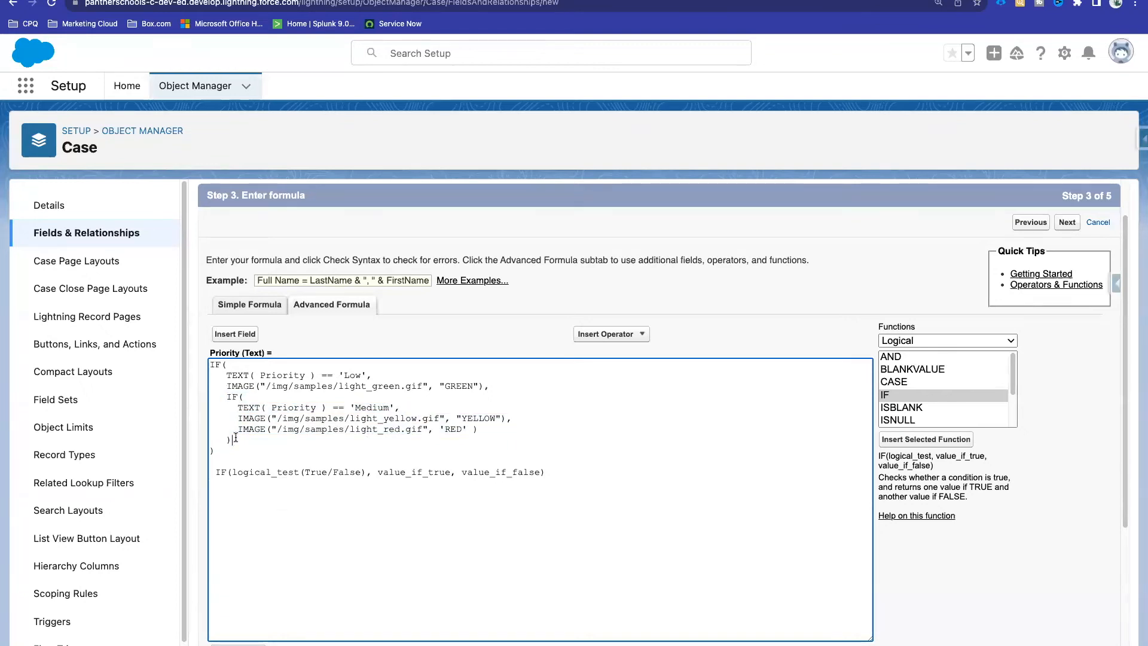
{"action": "mouse_move", "coordinate": [228, 397]}
{"action": "left_mouse_down"}
{"action": "mouse_move", "coordinate": [254, 396]}
{"action": "mouse_move", "coordinate": [232, 397]}
{"action": "mouse_move", "coordinate": [243, 396]}
{"action": "left_mouse_up"}
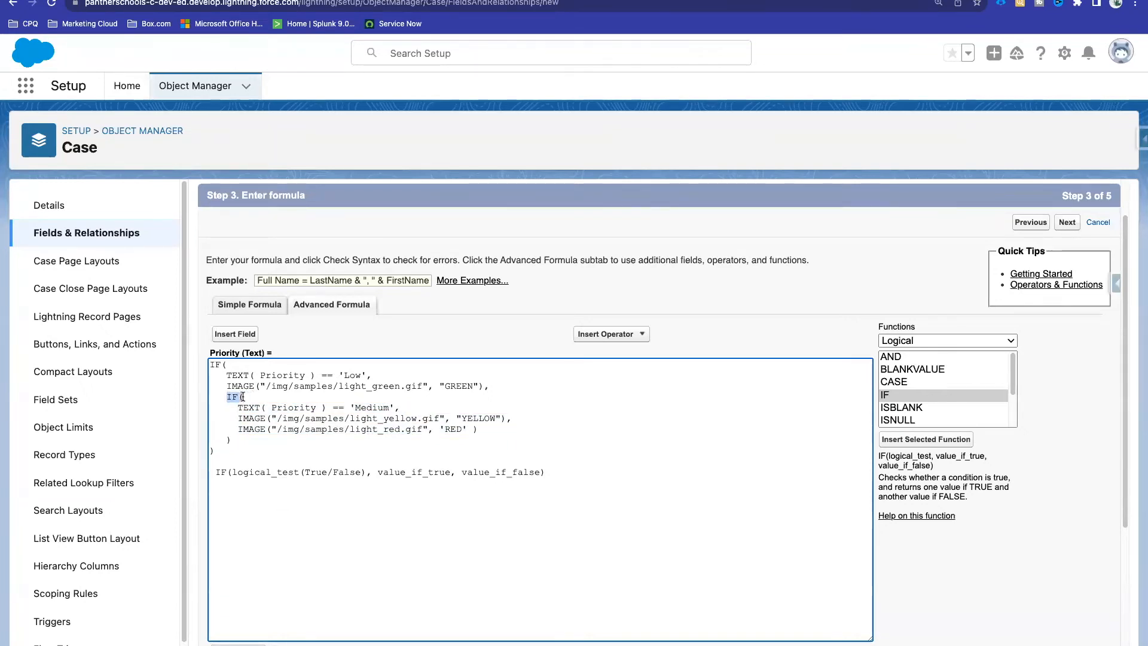
{"action": "left_click", "coordinate": [243, 397]}
{"action": "left_click", "coordinate": [230, 396], "text": "shift"}
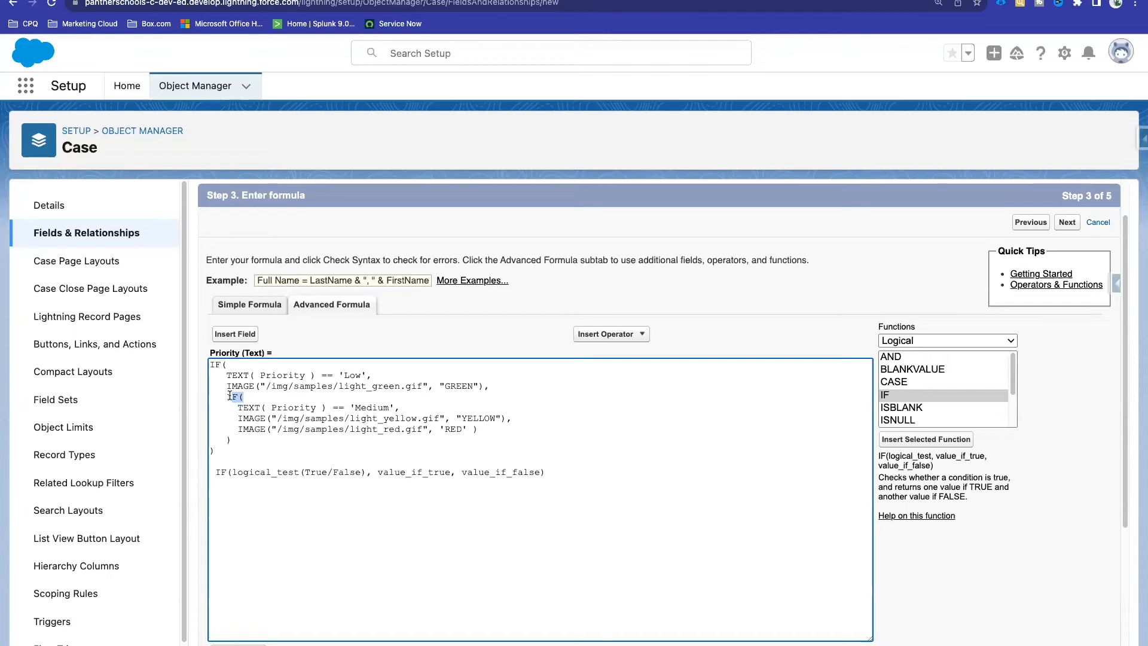
{"action": "left_click", "coordinate": [245, 398]}
{"action": "left_click_drag", "start_coordinate": [247, 398], "coordinate": [237, 420]}
{"action": "left_click", "coordinate": [259, 397]}
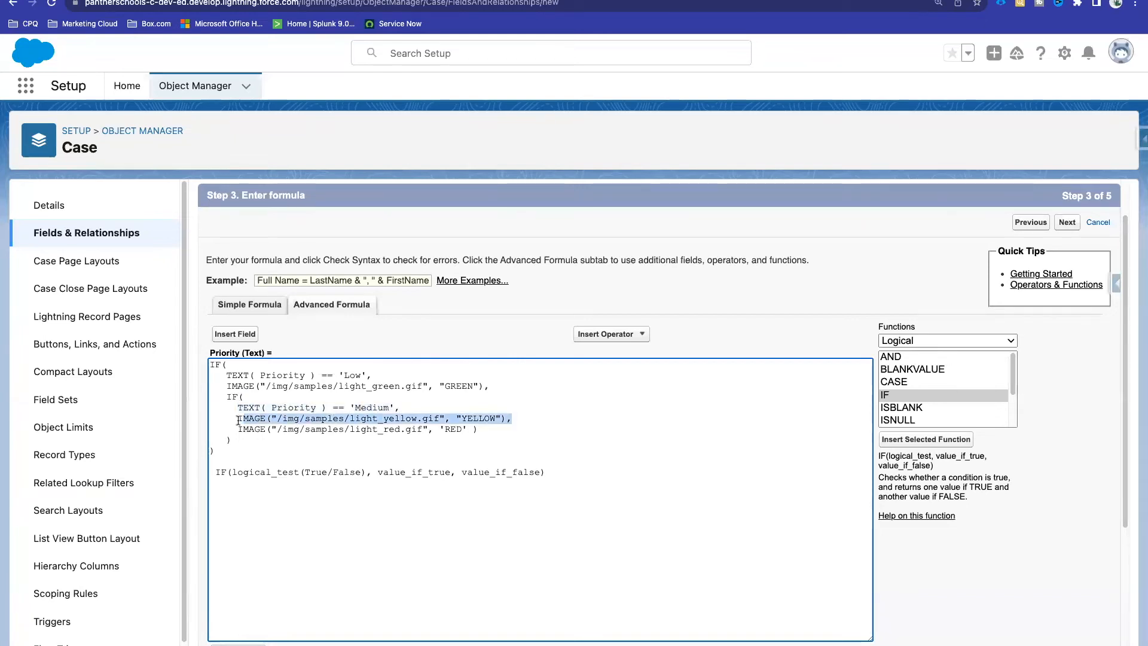
Step: Add a new nested IF( after the yellow image line and paste the Medium condition into it
{"action": "left_click", "coordinate": [517, 417]}
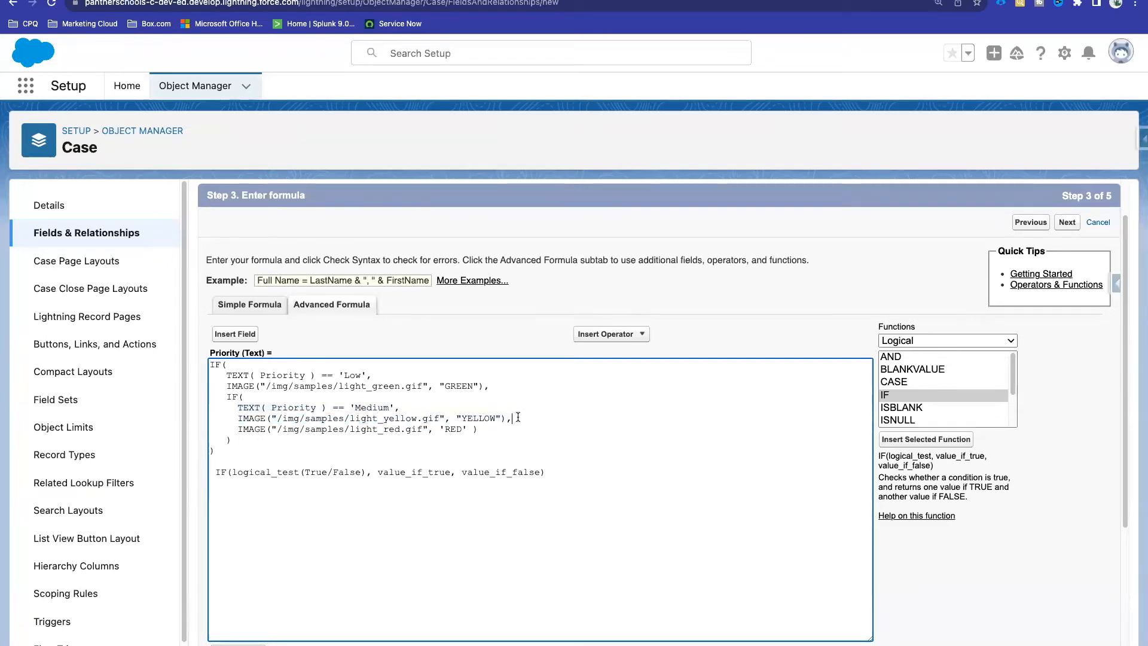
{"action": "key", "text": "Return"}
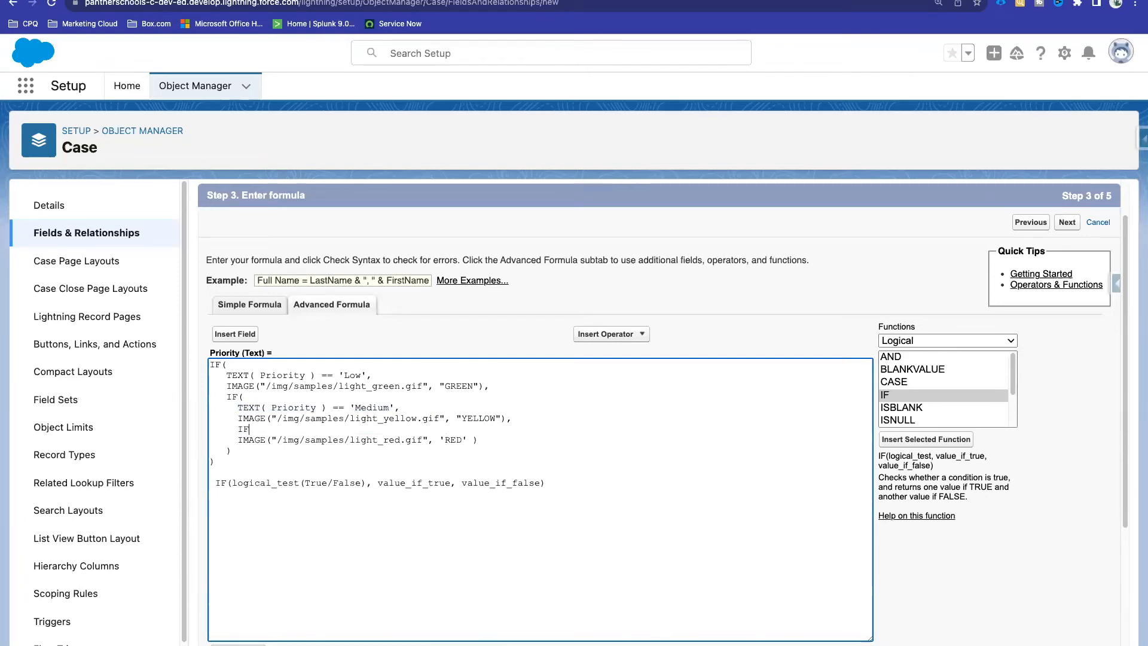
{"action": "type", "text": "IF("}
{"action": "key", "text": "Return"}
{"action": "key", "text": "Return"}
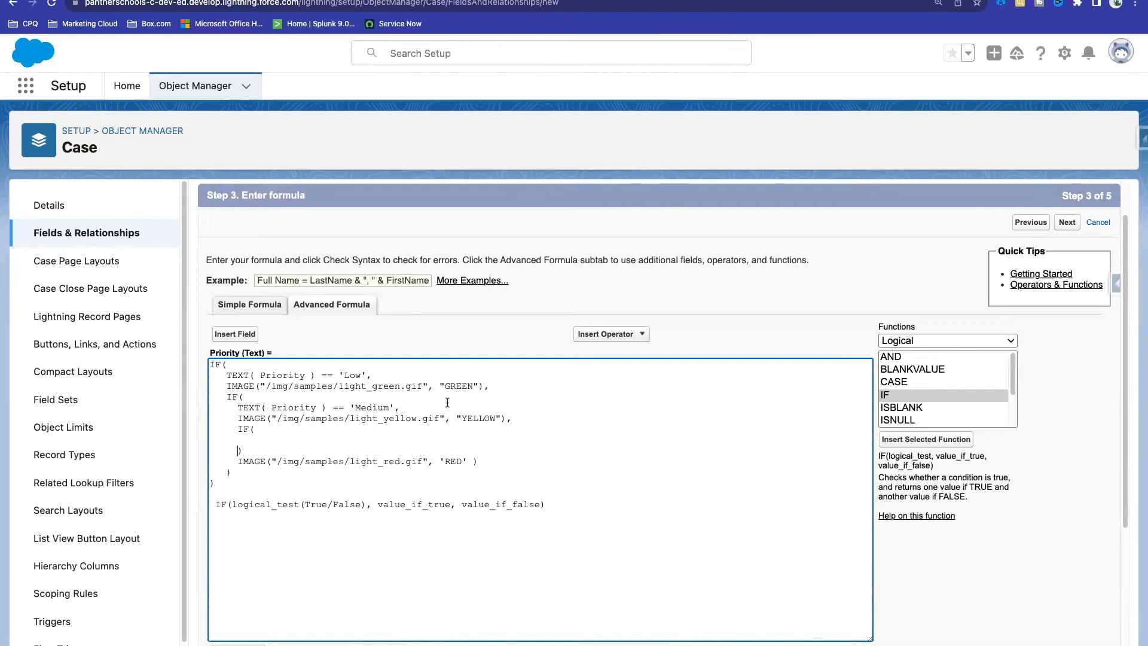
{"action": "left_click_drag", "start_coordinate": [237, 407], "coordinate": [411, 407]}
{"action": "key", "text": "super+c"}
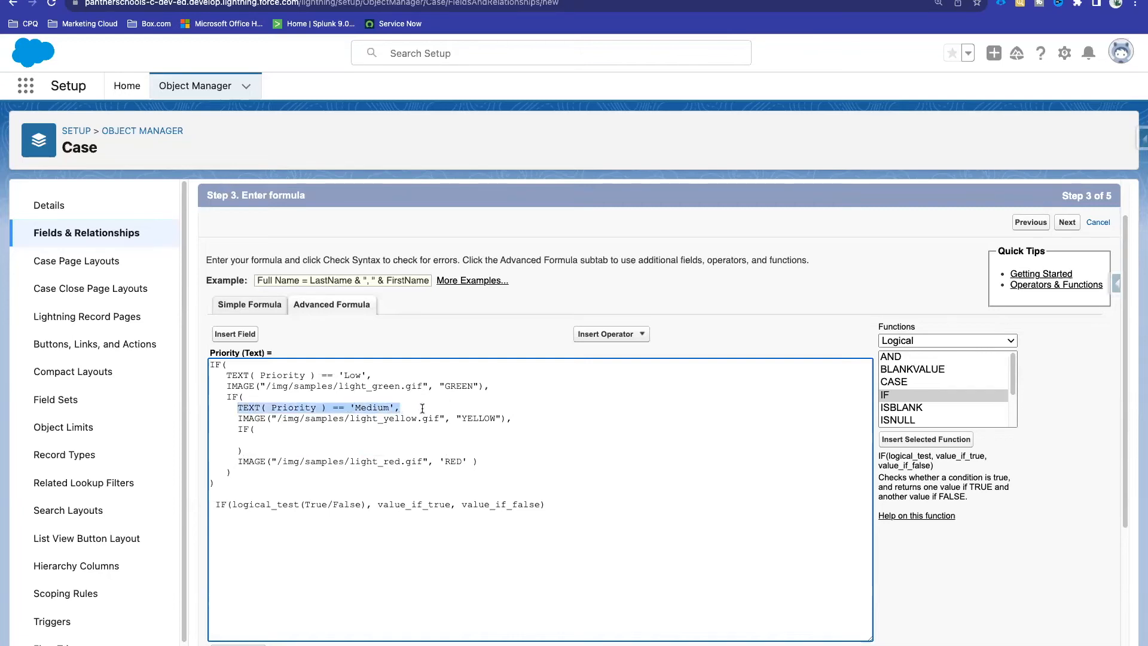
{"action": "left_click", "coordinate": [258, 438]}
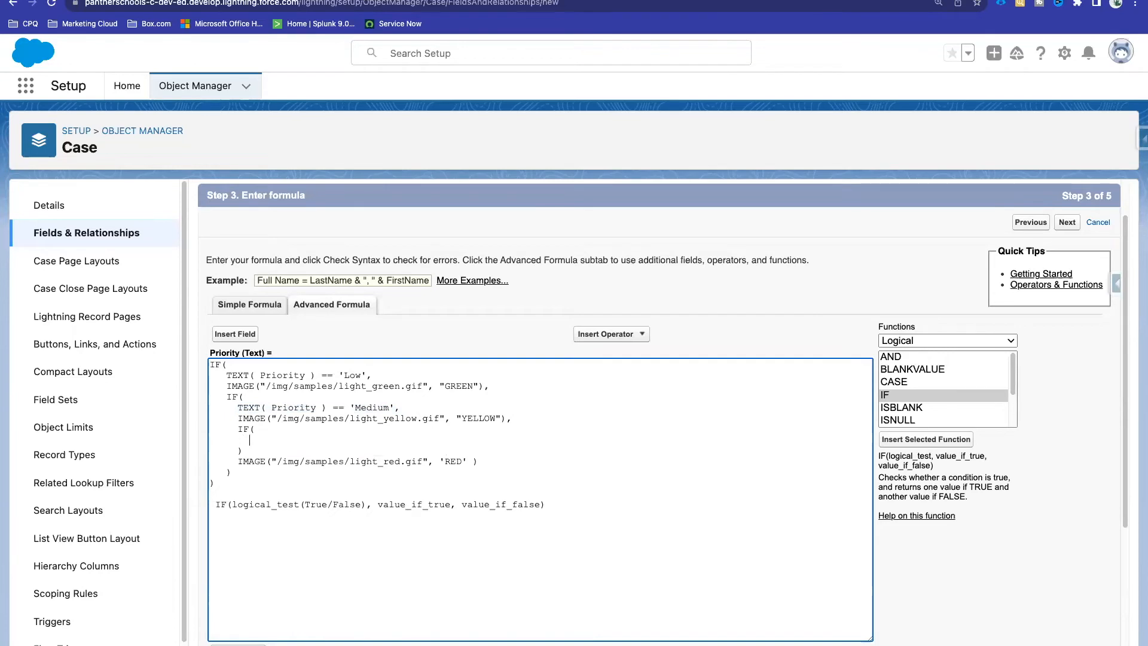
{"action": "key", "text": "super+v"}
Step: Change the copied condition to 'High', move the red image line under it, and add a line for the false value
{"action": "double_click", "coordinate": [388, 441]}
{"action": "type", "text": "High"}
{"action": "left_click", "coordinate": [236, 461]}
{"action": "left_click", "coordinate": [482, 461], "text": "shift"}
{"action": "key", "text": "super+x"}
{"action": "key", "text": "shift+Home"}
{"action": "key", "text": "BackSpace"}
{"action": "left_click", "coordinate": [409, 440]}
{"action": "key", "text": "Return"}
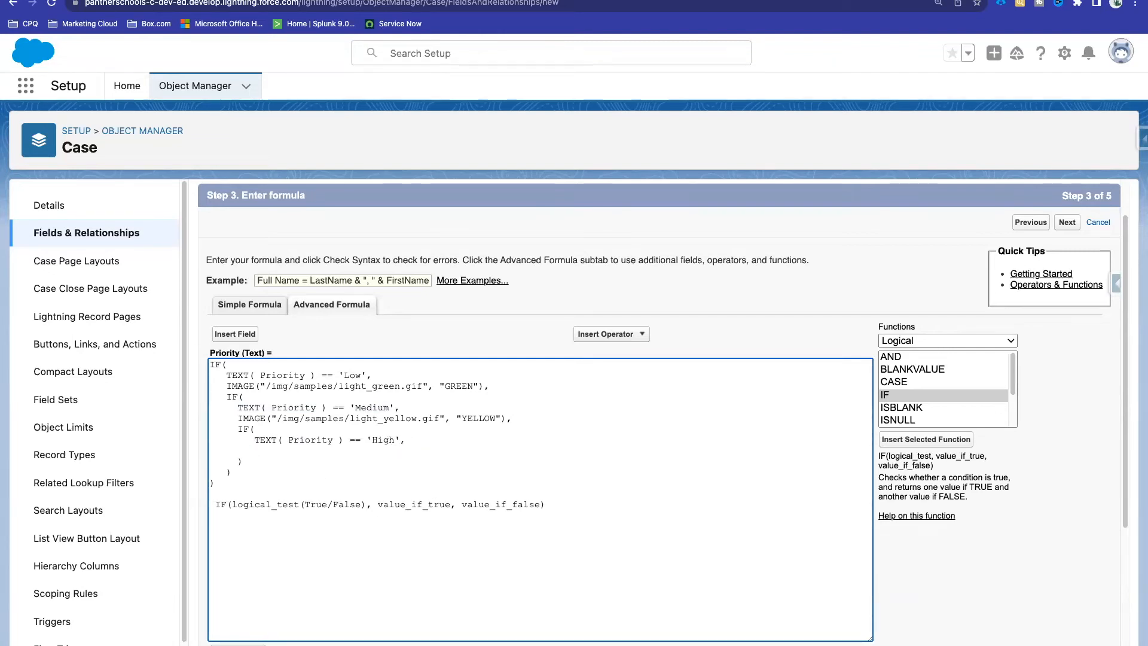
{"action": "key", "text": "super+v"}
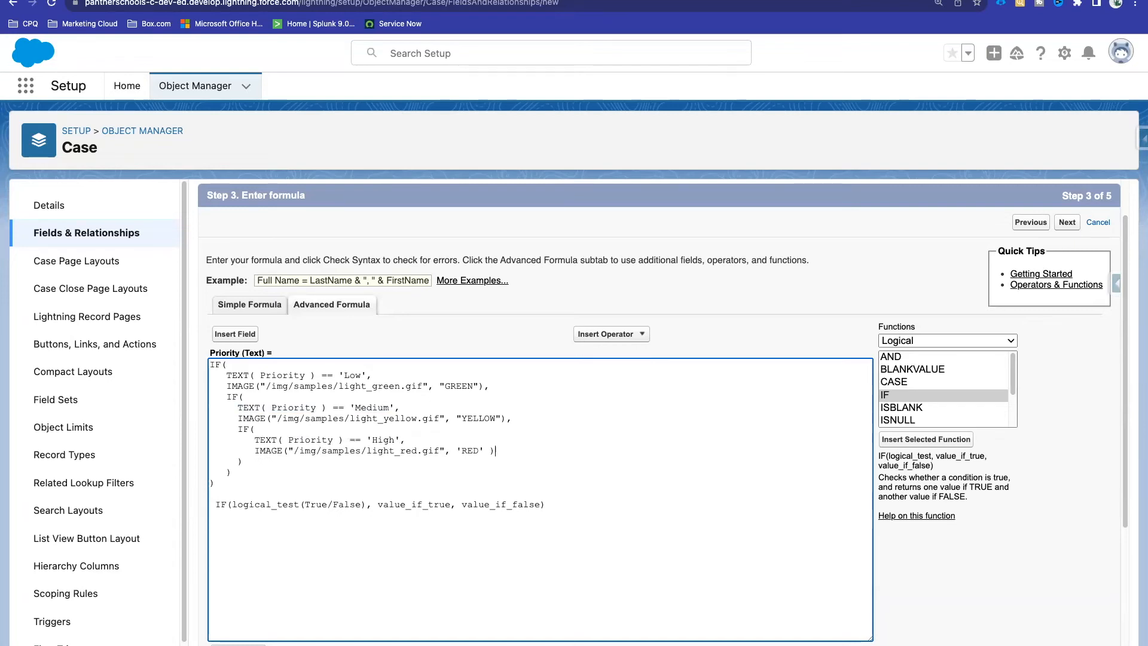
{"action": "key", "text": "Return"}
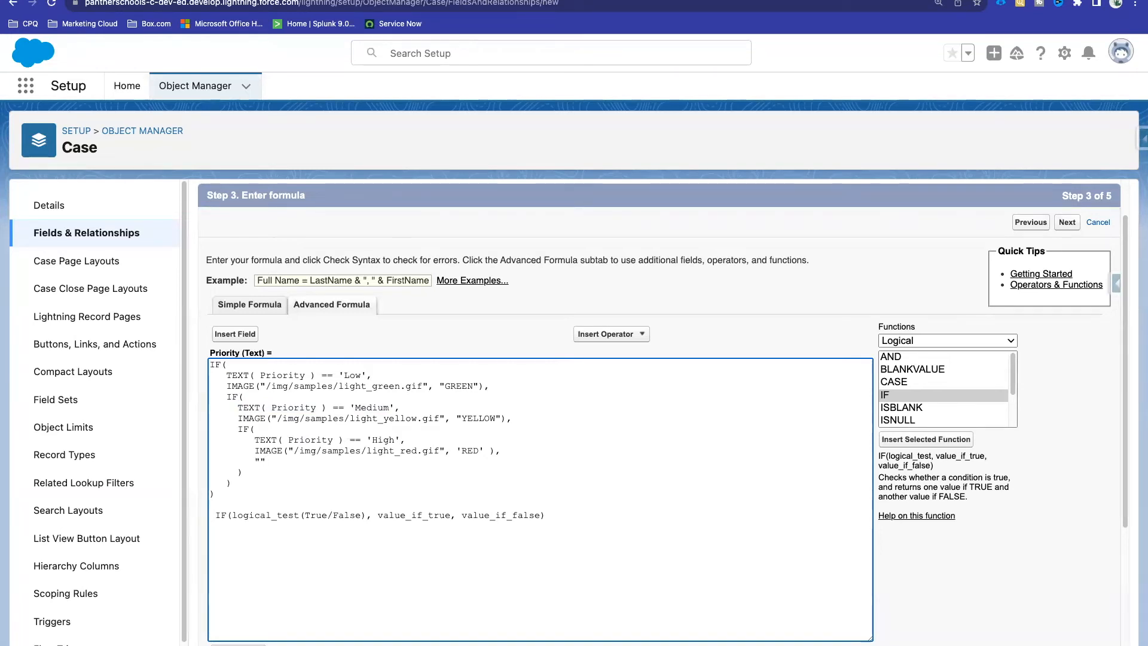
Step: Point out value_if_true and value_if_false in the reminder and the 'Low' condition they relate to
{"action": "double_click", "coordinate": [410, 517]}
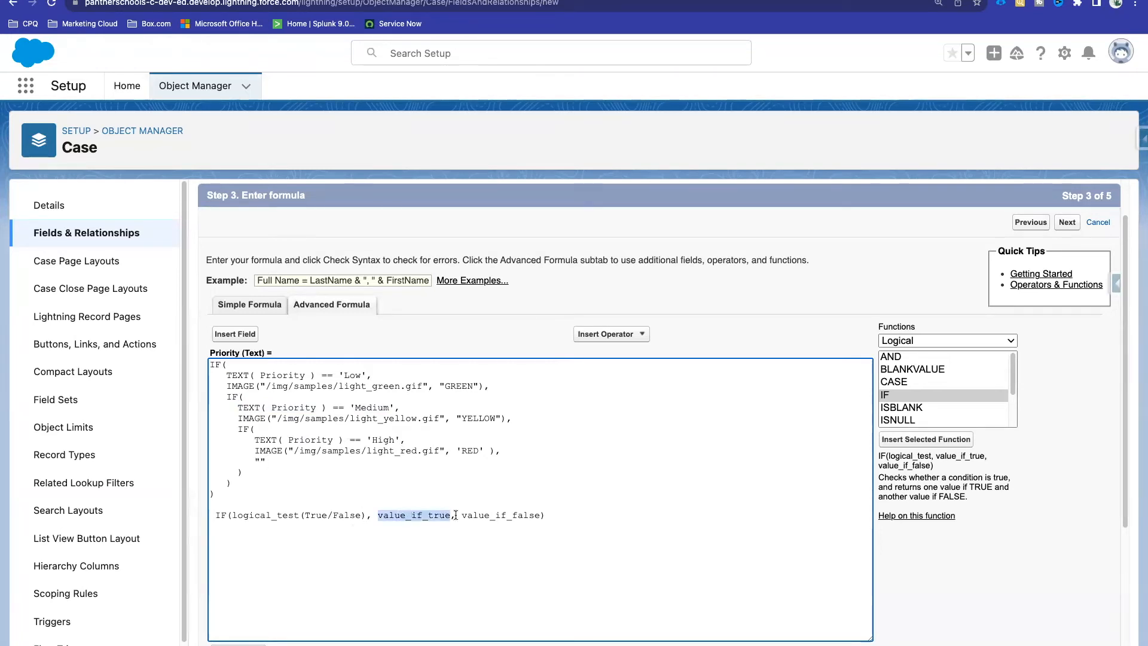
{"action": "double_click", "coordinate": [471, 515]}
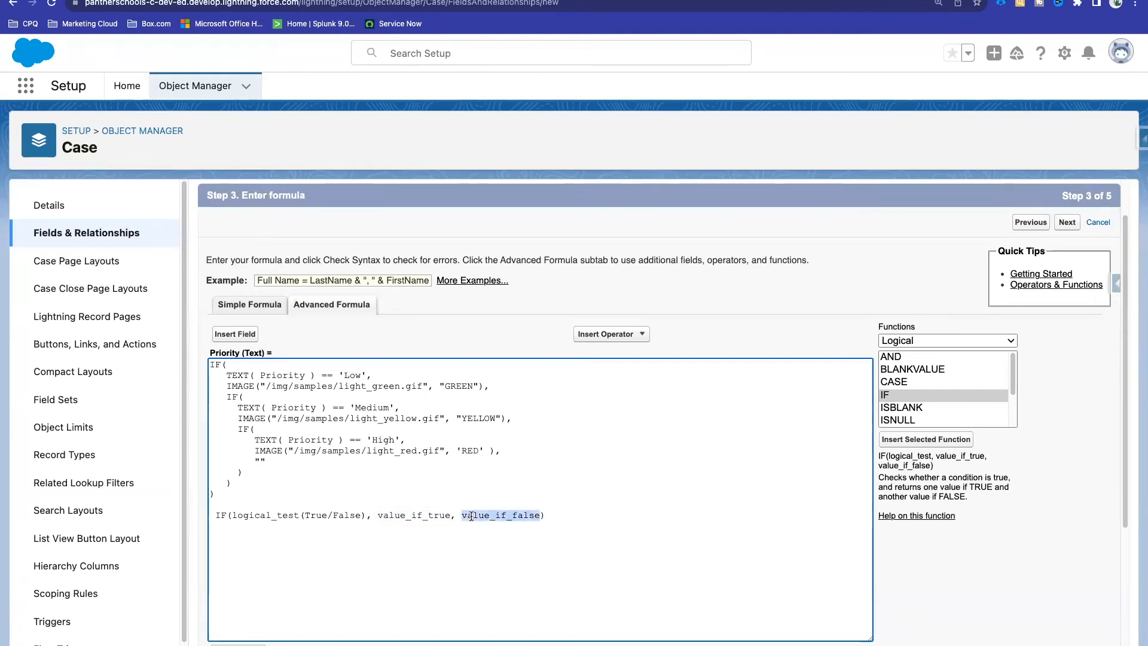
{"action": "left_click", "coordinate": [234, 364]}
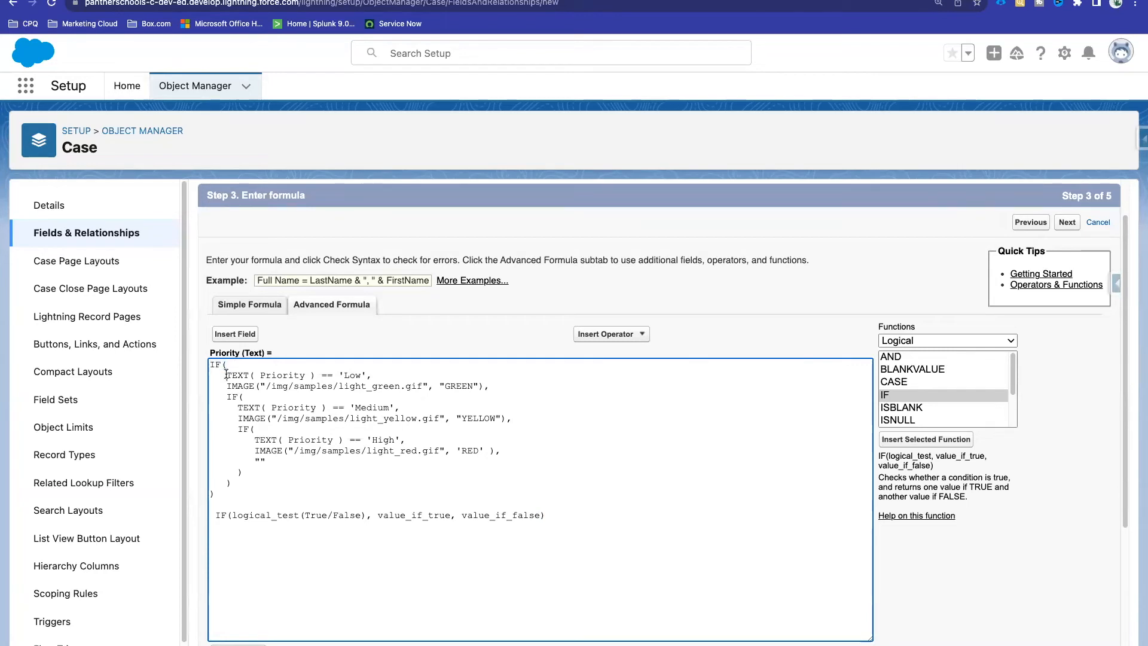
{"action": "left_click_drag", "start_coordinate": [226, 375], "coordinate": [373, 375]}
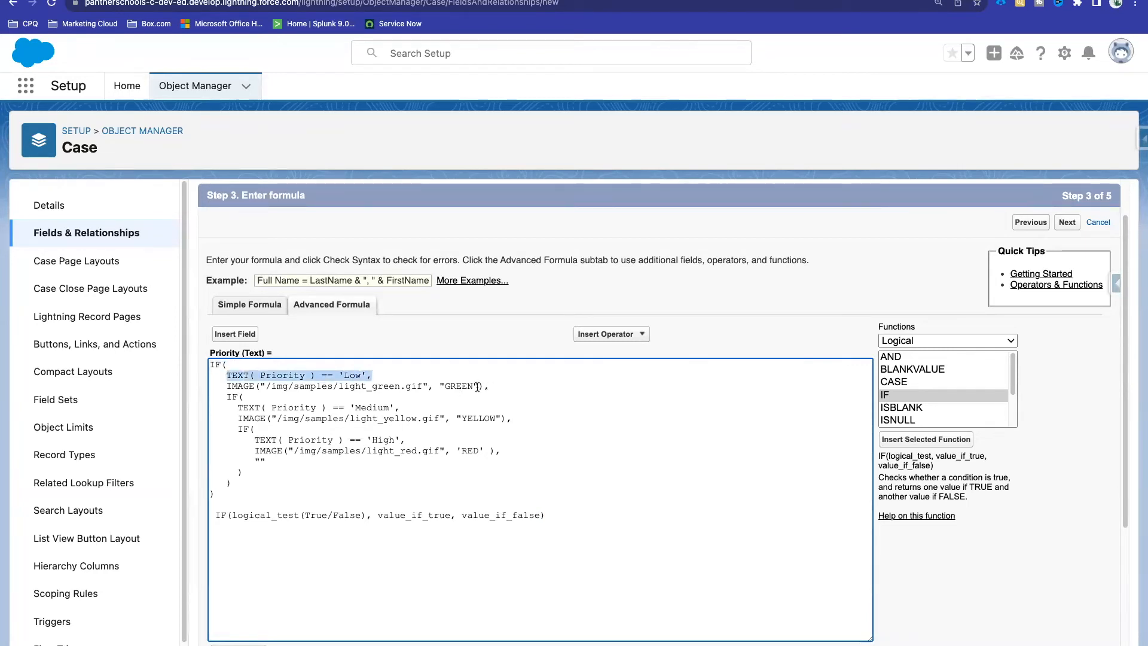
{"action": "left_click", "coordinate": [425, 375]}
Step: Add '// Condition' and '// Value if True' comments to the Low condition and green image lines
{"action": "type", "text": "// Condition"}
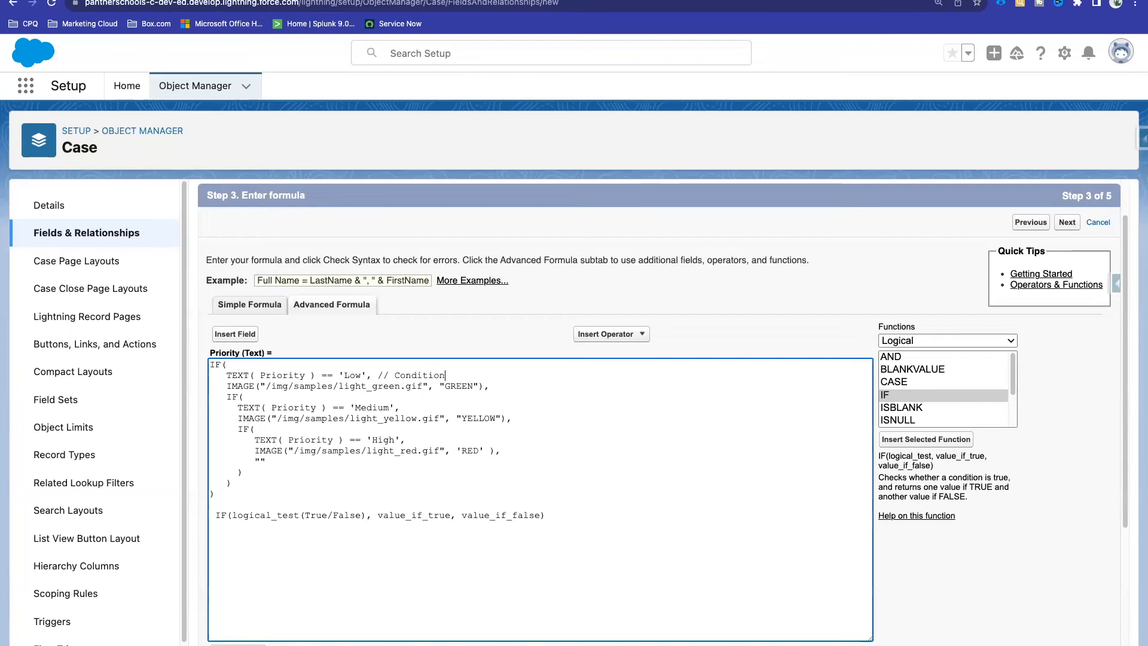
{"action": "left_click", "coordinate": [505, 383]}
{"action": "type", "text": "// T"}
{"action": "key", "text": "BackSpace"}
{"action": "type", "text": "Va;e if Tryue"}
{"action": "key", "text": "BackSpace"}
{"action": "key", "text": "BackSpace"}
{"action": "key", "text": "BackSpace"}
{"action": "type", "text": "ue"}
{"action": "left_click", "coordinate": [518, 385]}
{"action": "type", "text": "a"}
Step: Show the inner IF as the false result, then replace value_if_false in the reminder with IF
{"action": "left_click_drag", "start_coordinate": [585, 390], "coordinate": [509, 387]}
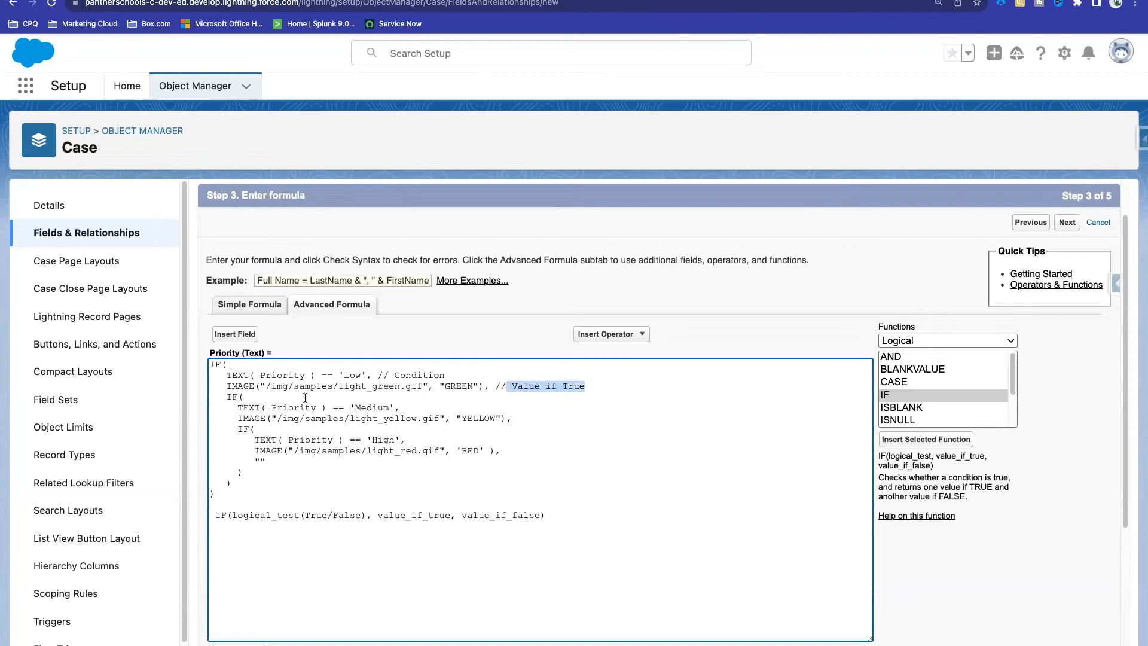
{"action": "left_click_drag", "start_coordinate": [227, 396], "coordinate": [240, 484]}
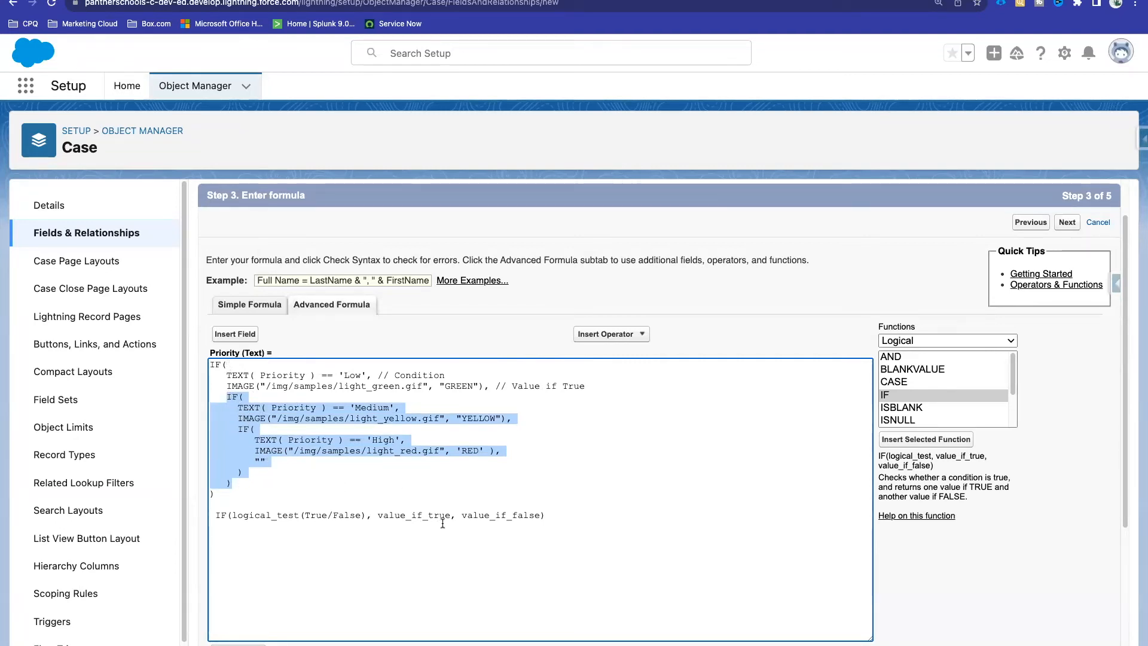
{"action": "double_click", "coordinate": [482, 517]}
{"action": "key", "text": "BackSpace"}
{"action": "type", "text": "IF"}
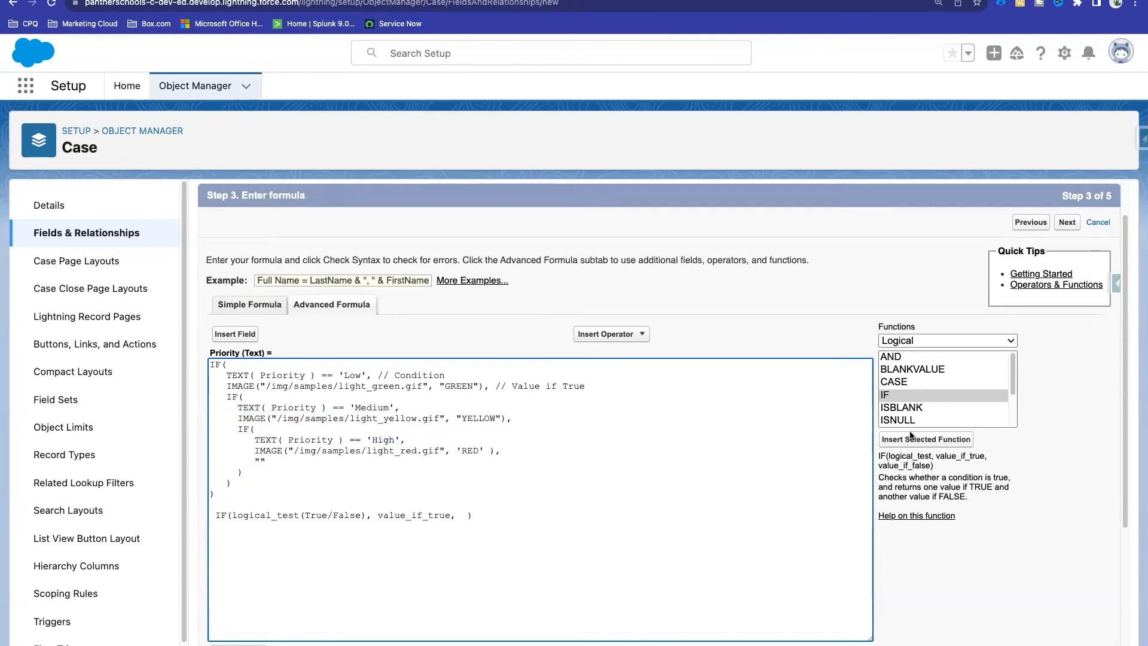
Step: Insert an IF template on the draft line and paste the 'Low' condition as its logical_test
{"action": "double_click", "coordinate": [891, 396]}
{"action": "left_click_drag", "start_coordinate": [730, 515], "coordinate": [466, 515]}
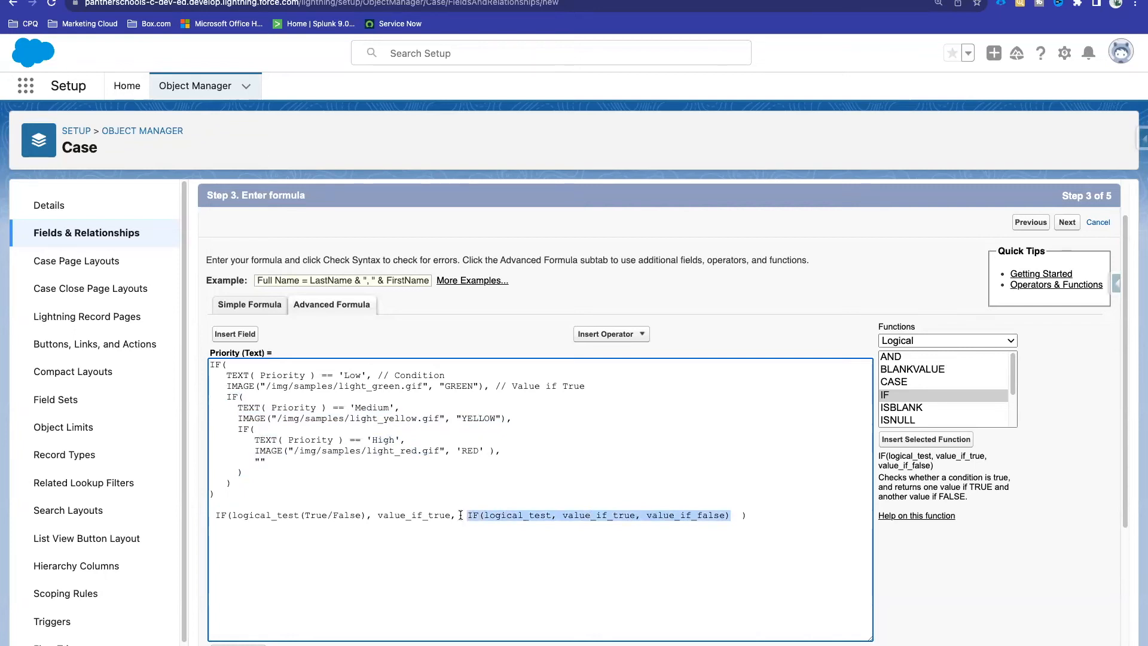
{"action": "left_click_drag", "start_coordinate": [372, 374], "coordinate": [228, 374]}
{"action": "key", "text": "super+c"}
{"action": "key", "text": "Delete"}
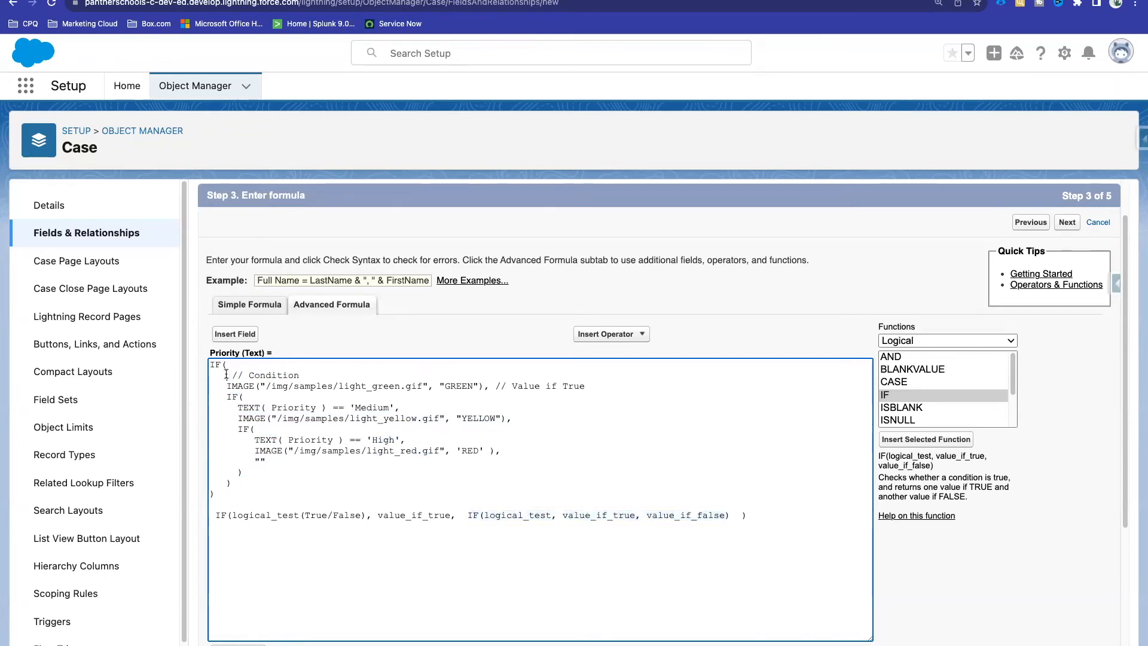
{"action": "key", "text": "ctrl+z"}
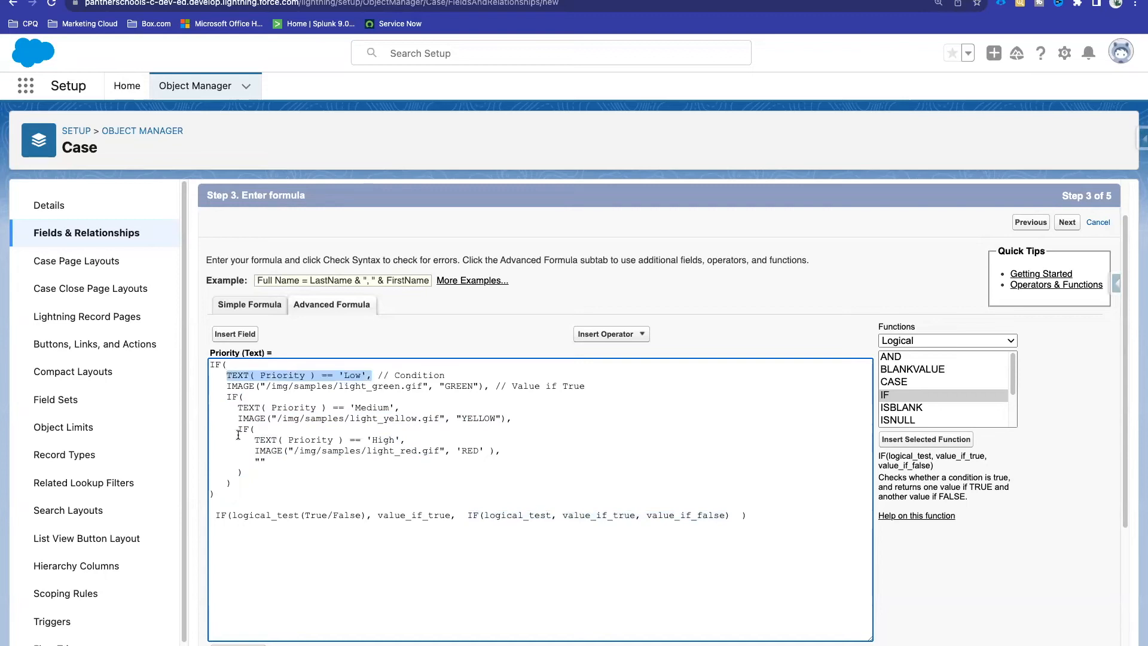
{"action": "left_click_drag", "start_coordinate": [366, 516], "coordinate": [234, 515]}
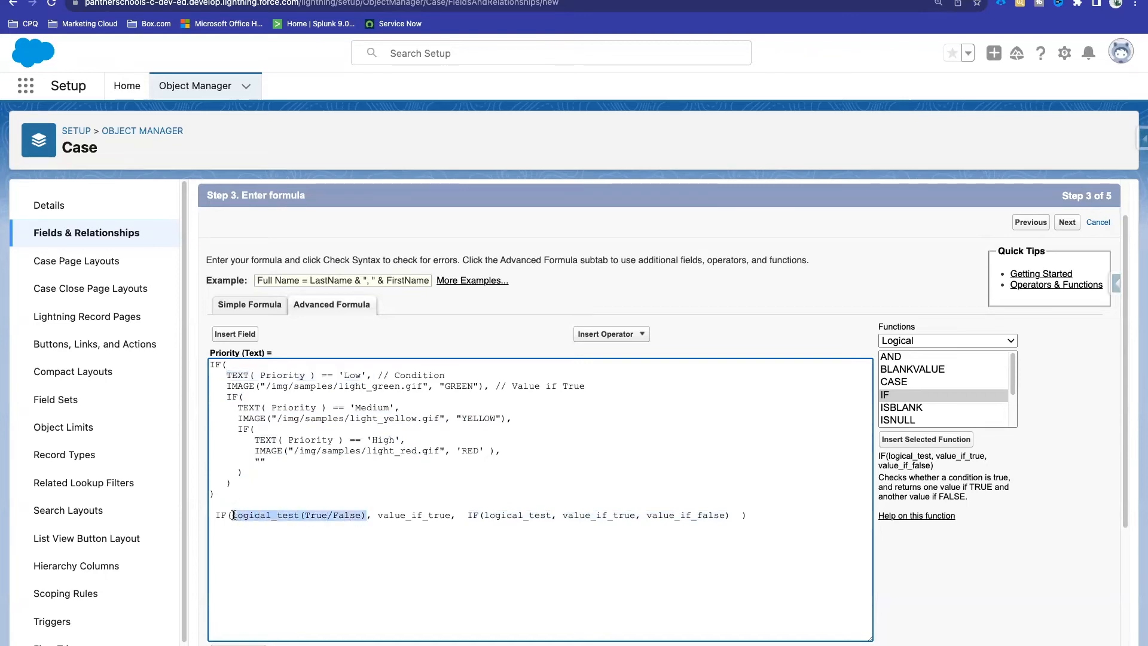
{"action": "key", "text": "super+v"}
{"action": "key", "text": "BackSpace"}
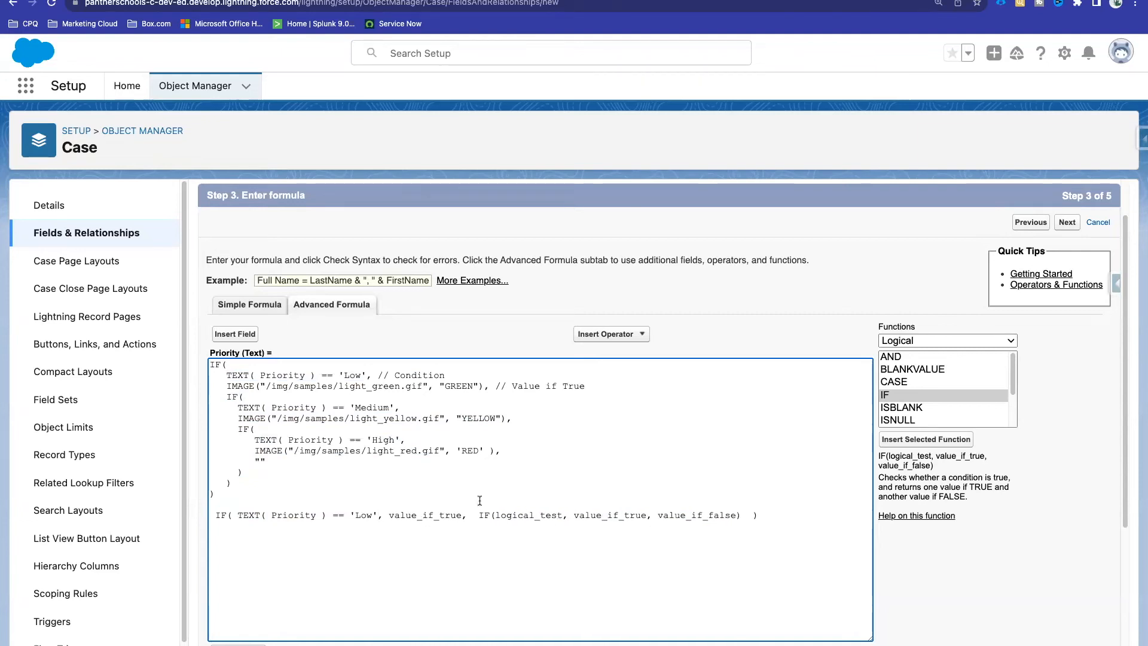
Step: Nest the 'Medium' condition and a further IF with the 'High' condition into the draft line
{"action": "left_click_drag", "start_coordinate": [479, 515], "coordinate": [741, 516]}
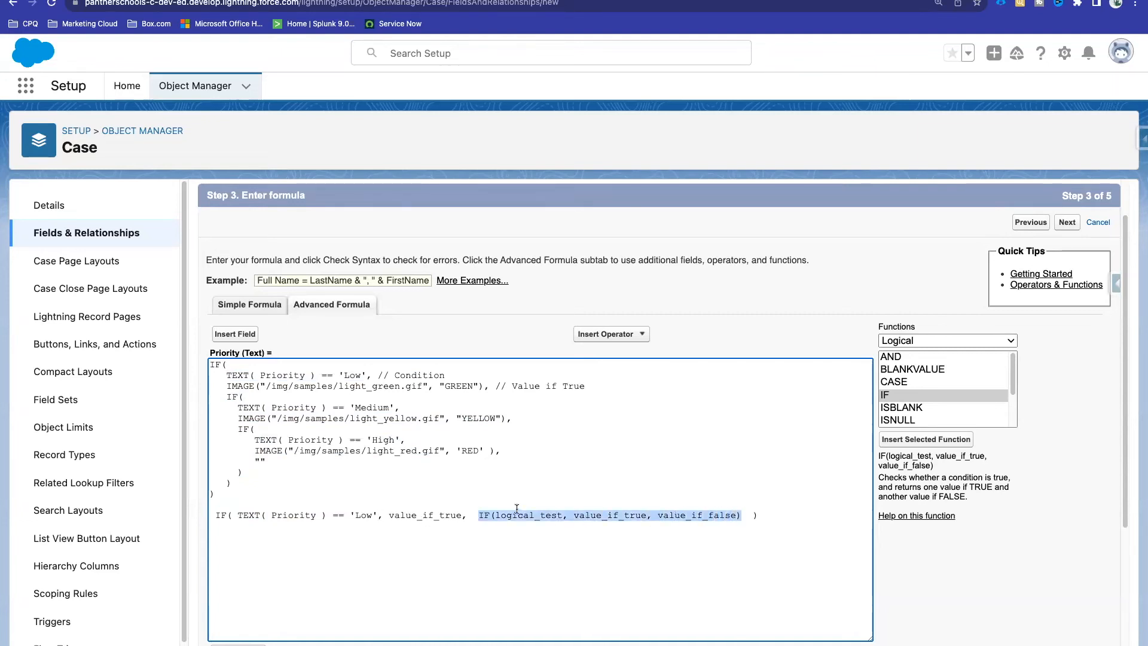
{"action": "left_click_drag", "start_coordinate": [411, 410], "coordinate": [233, 407]}
{"action": "key", "text": "ctrl+c"}
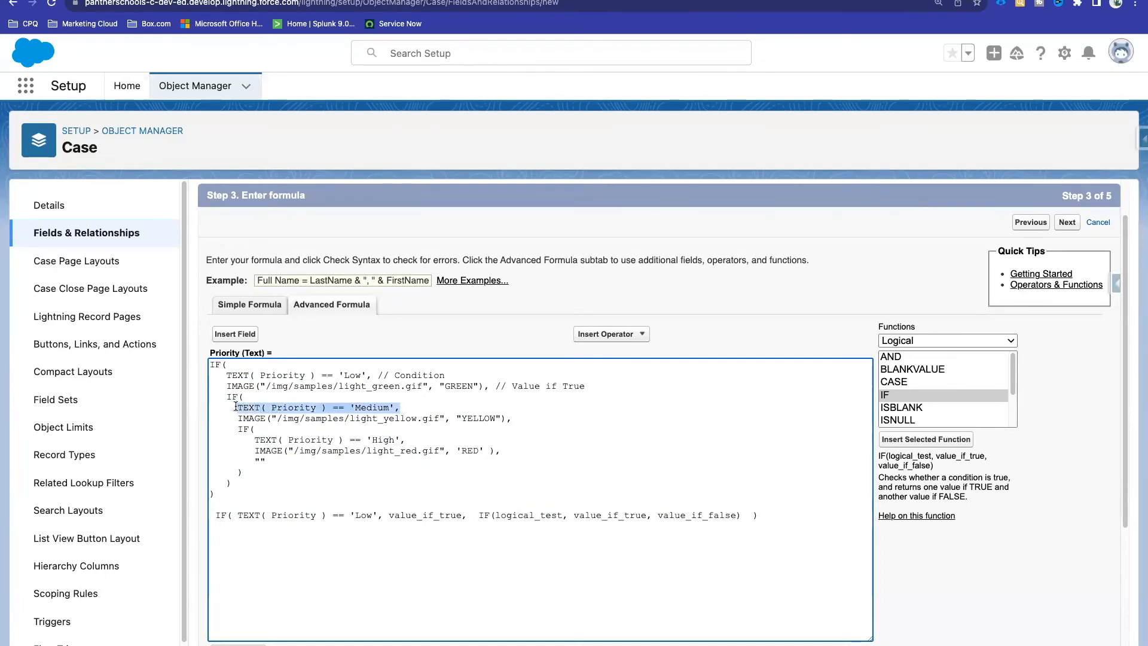
{"action": "double_click", "coordinate": [532, 515]}
{"action": "key", "text": "ctrl+v"}
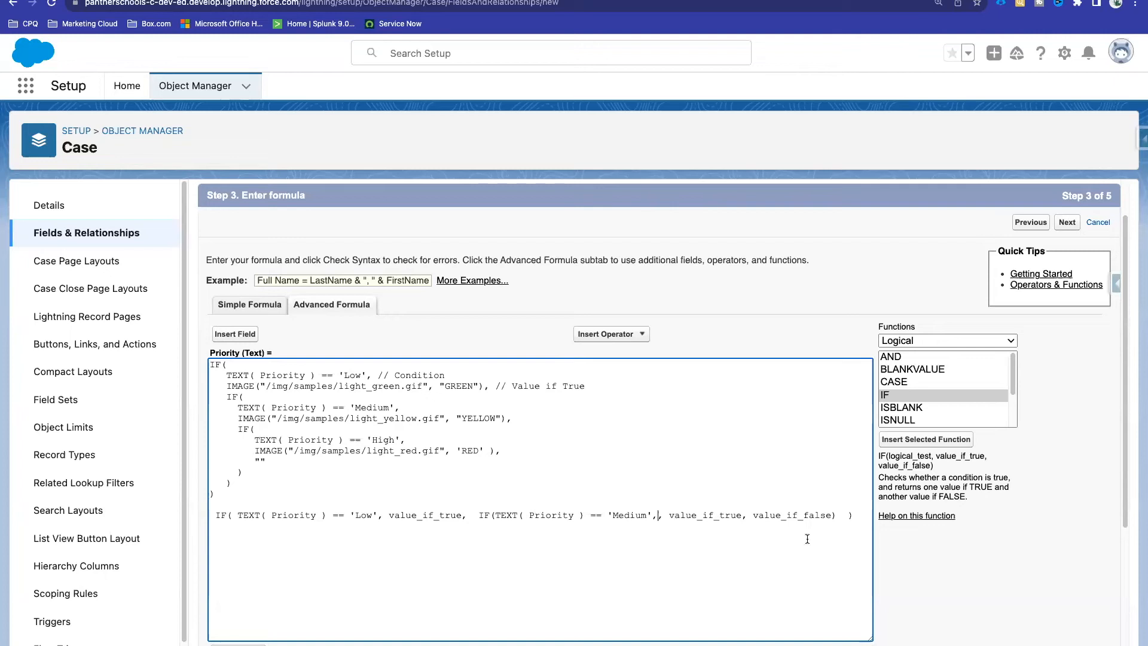
{"action": "double_click", "coordinate": [793, 516]}
{"action": "double_click", "coordinate": [913, 395]}
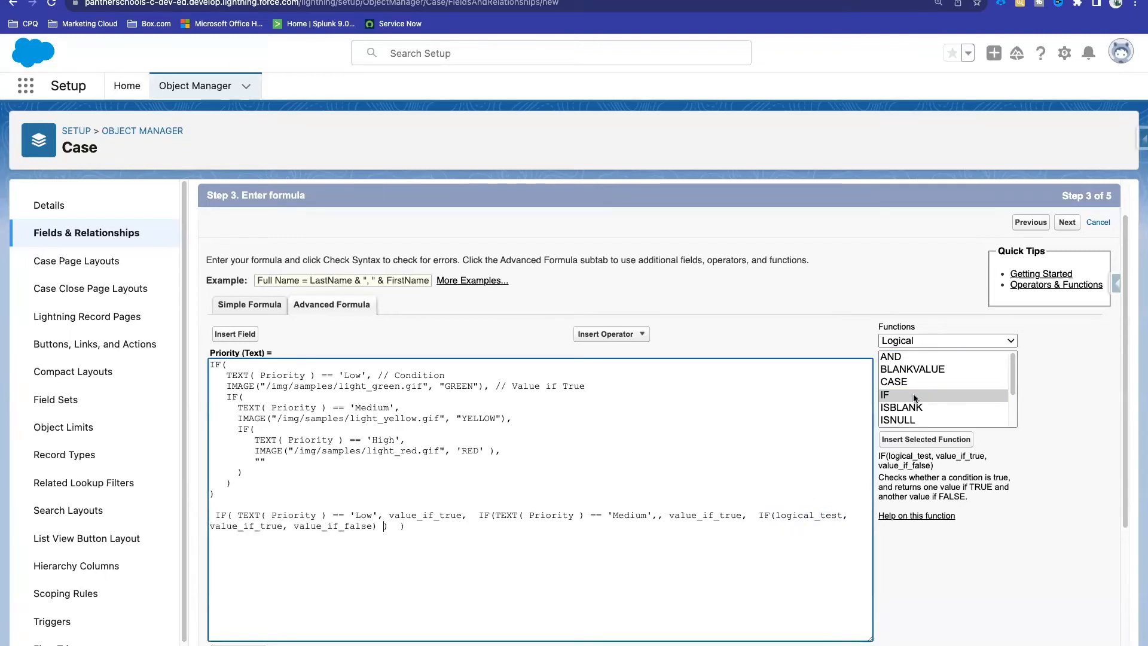
{"action": "left_click_drag", "start_coordinate": [255, 441], "coordinate": [405, 440]}
{"action": "key", "text": "ctrl+c"}
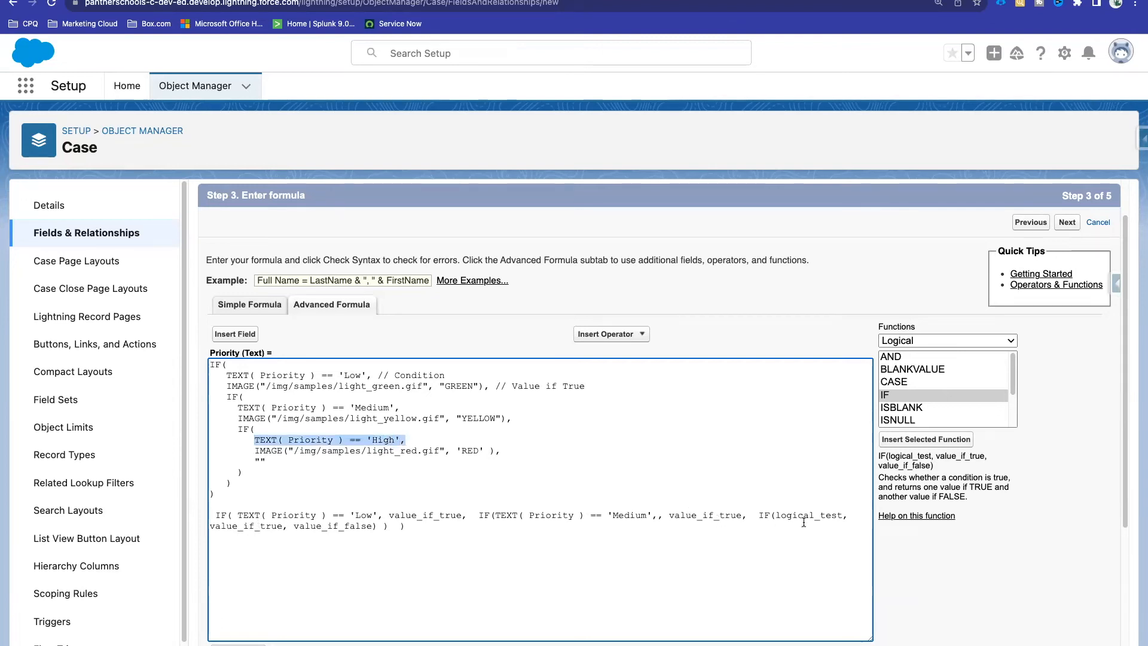
{"action": "double_click", "coordinate": [802, 515]}
{"action": "key", "text": "ctrl+v"}
{"action": "key", "text": "BackSpace"}
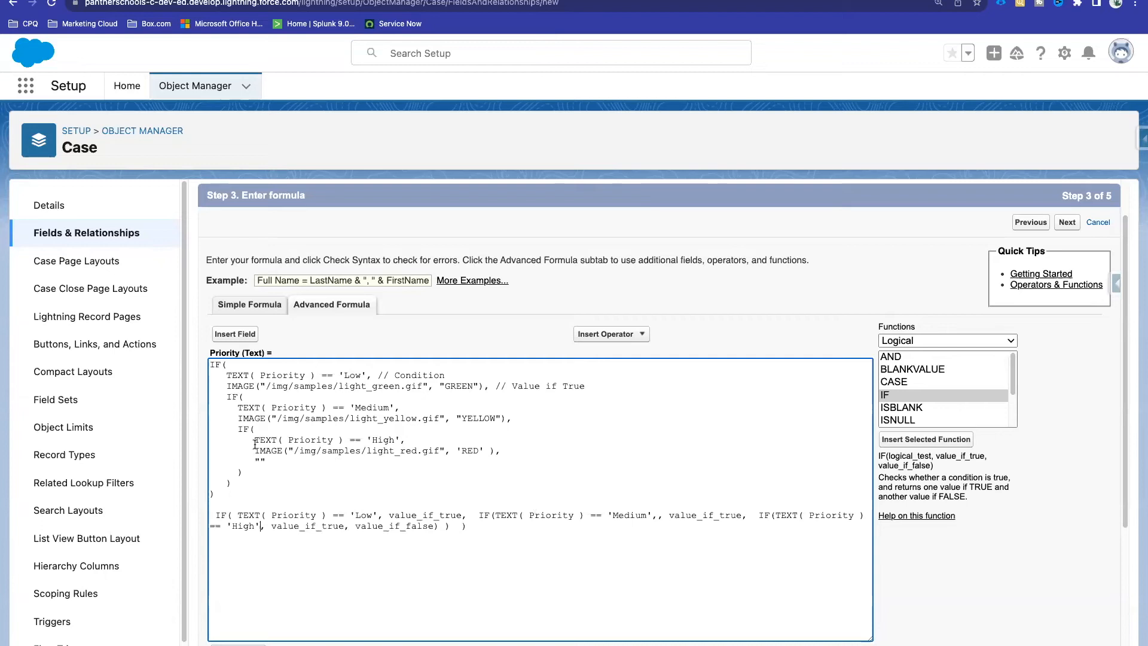
Step: Paste the red IMAGE line over the "" fallback and delete the one-line IF draft
{"action": "left_click_drag", "start_coordinate": [255, 450], "coordinate": [550, 448]}
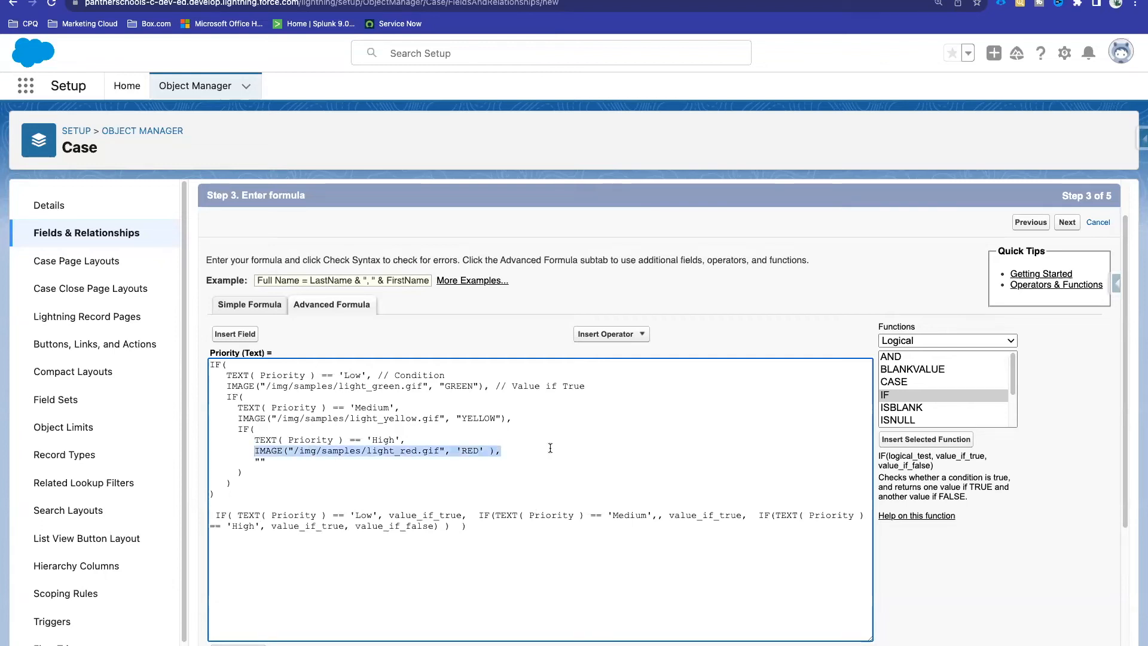
{"action": "left_click", "coordinate": [258, 461]}
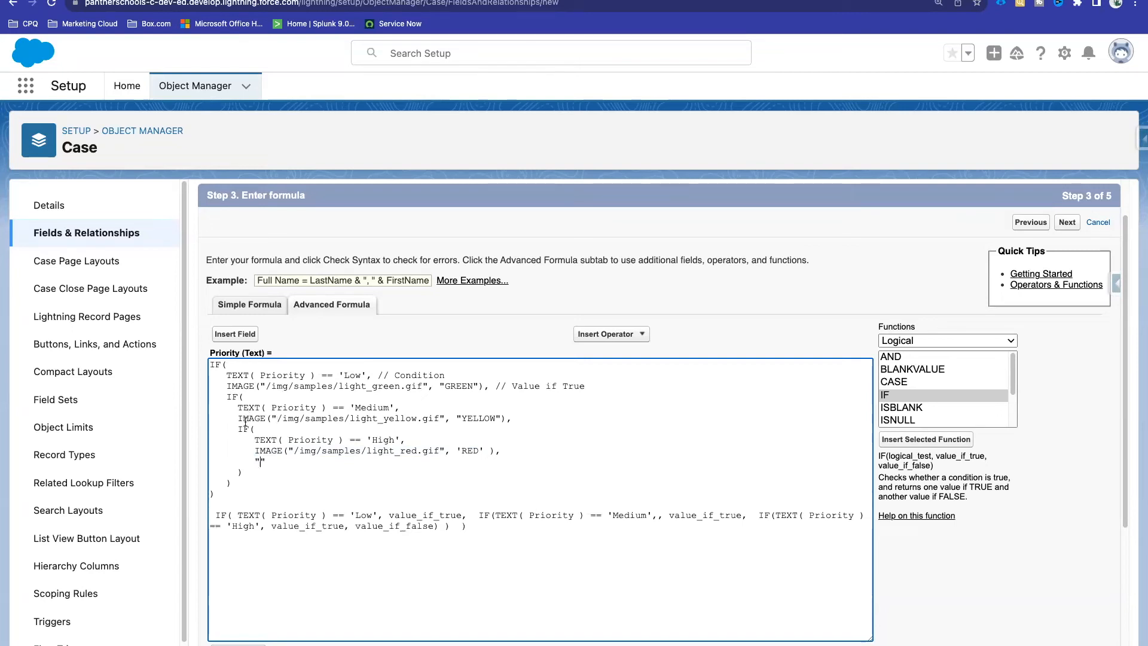
{"action": "left_click_drag", "start_coordinate": [255, 449], "coordinate": [532, 448]}
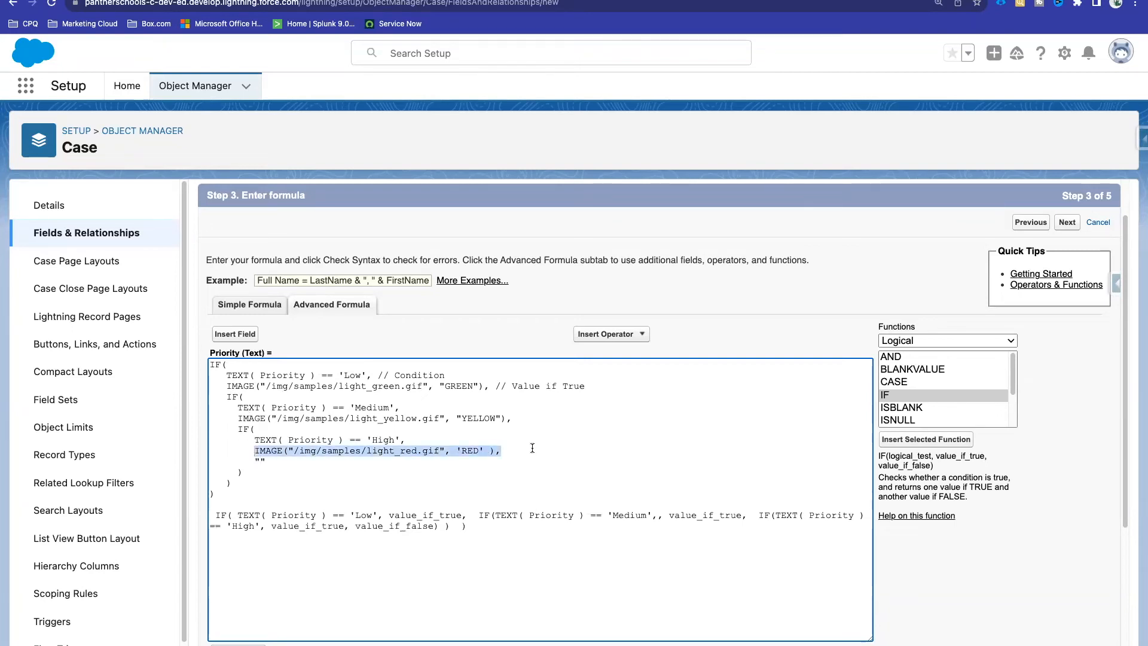
{"action": "double_click", "coordinate": [259, 461]}
{"action": "key", "text": "ctrl+v"}
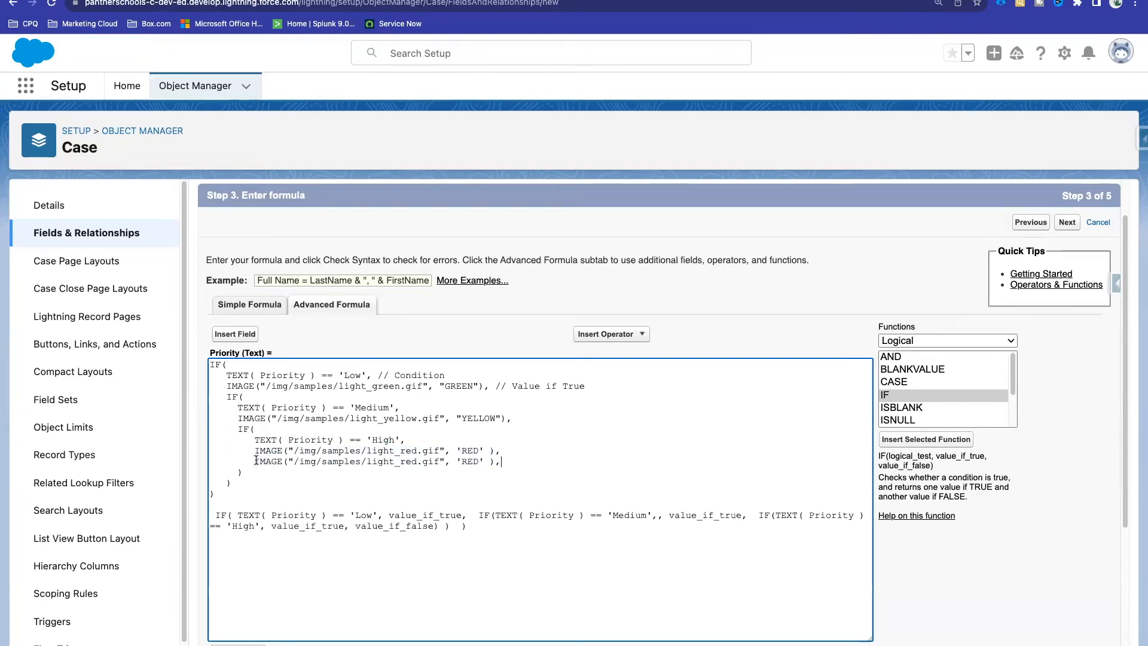
{"action": "key", "text": "BackSpace"}
{"action": "left_click_drag", "start_coordinate": [476, 527], "coordinate": [211, 511]}
{"action": "key", "text": "BackSpace"}
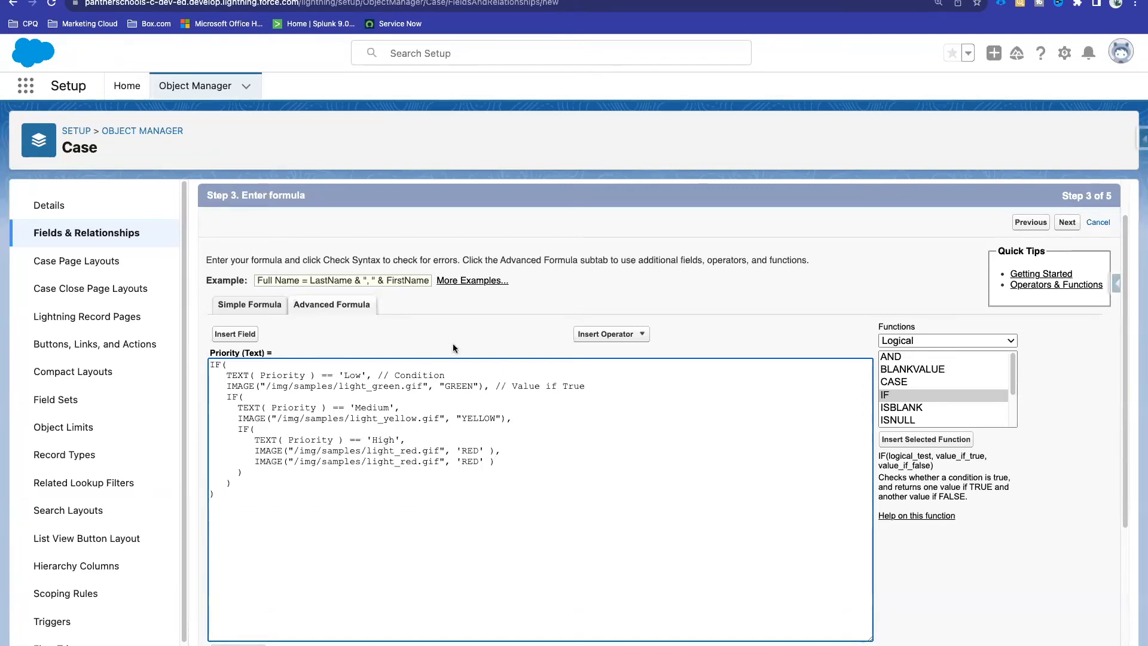
{"action": "scroll", "coordinate": [453, 348], "scroll_direction": "down", "scroll_amount": 3}
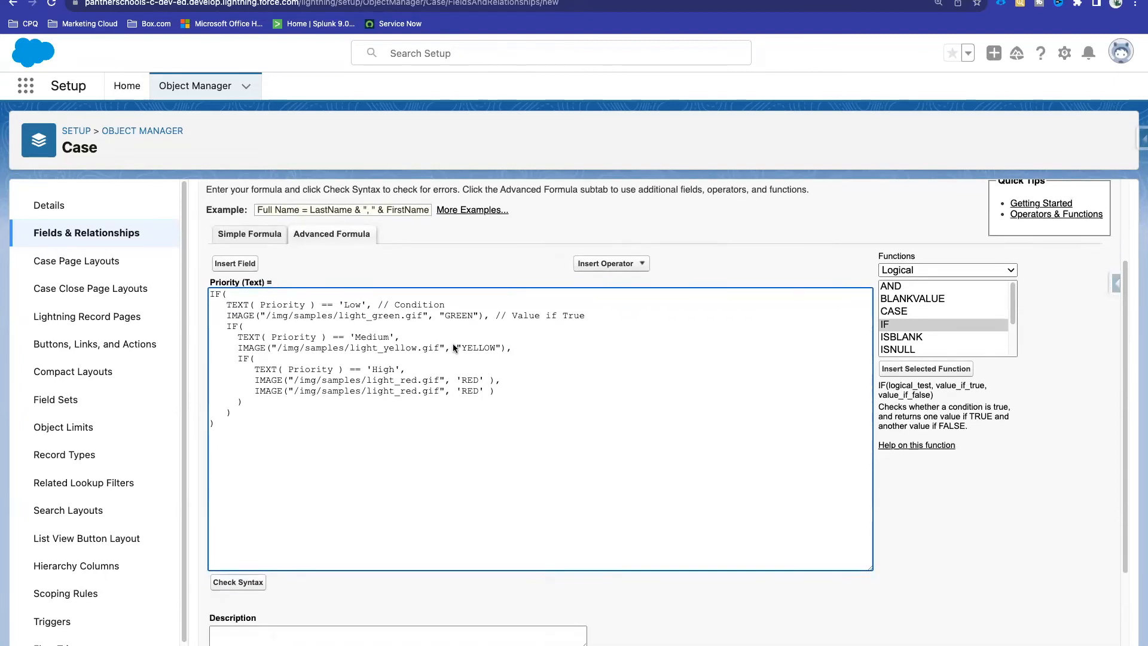
{"action": "scroll", "coordinate": [453, 348], "scroll_direction": "down", "scroll_amount": 1}
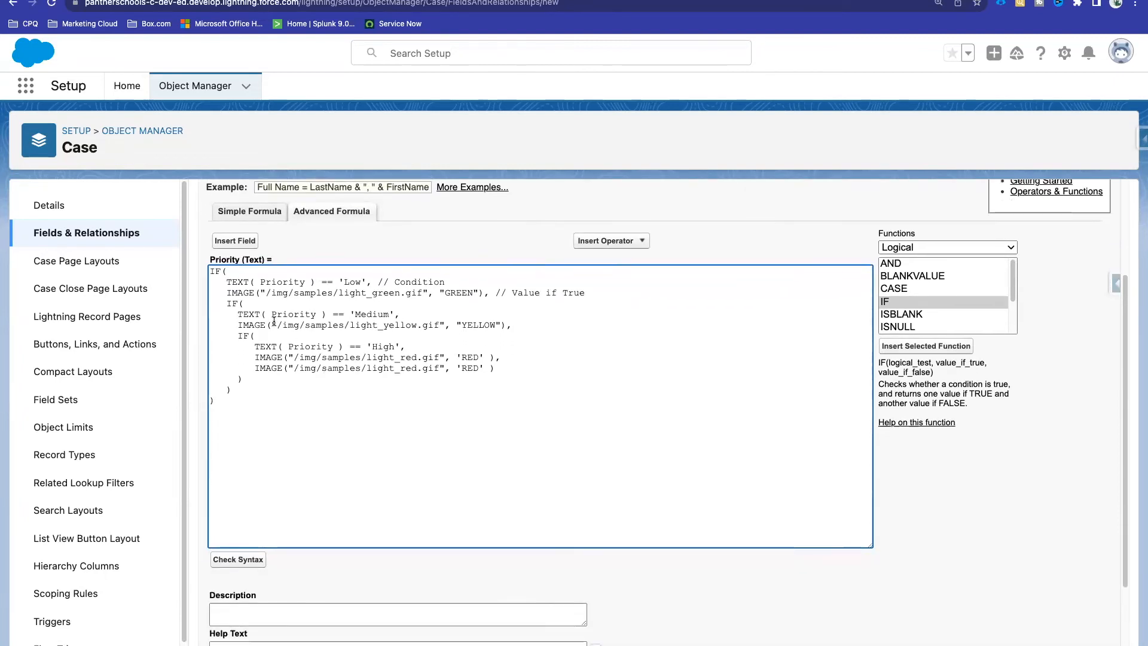
Step: Replace the nested Medium and High block with "", delete the // Condition comment, and check syntax
{"action": "left_click_drag", "start_coordinate": [231, 390], "coordinate": [227, 308]}
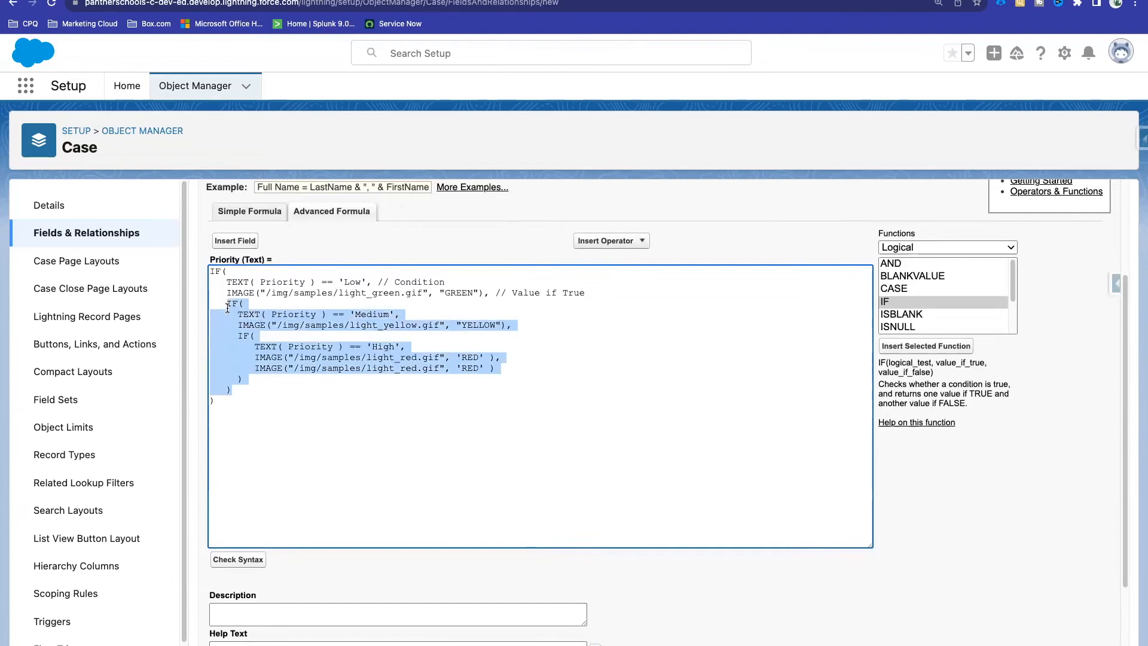
{"action": "key", "text": "BackSpace"}
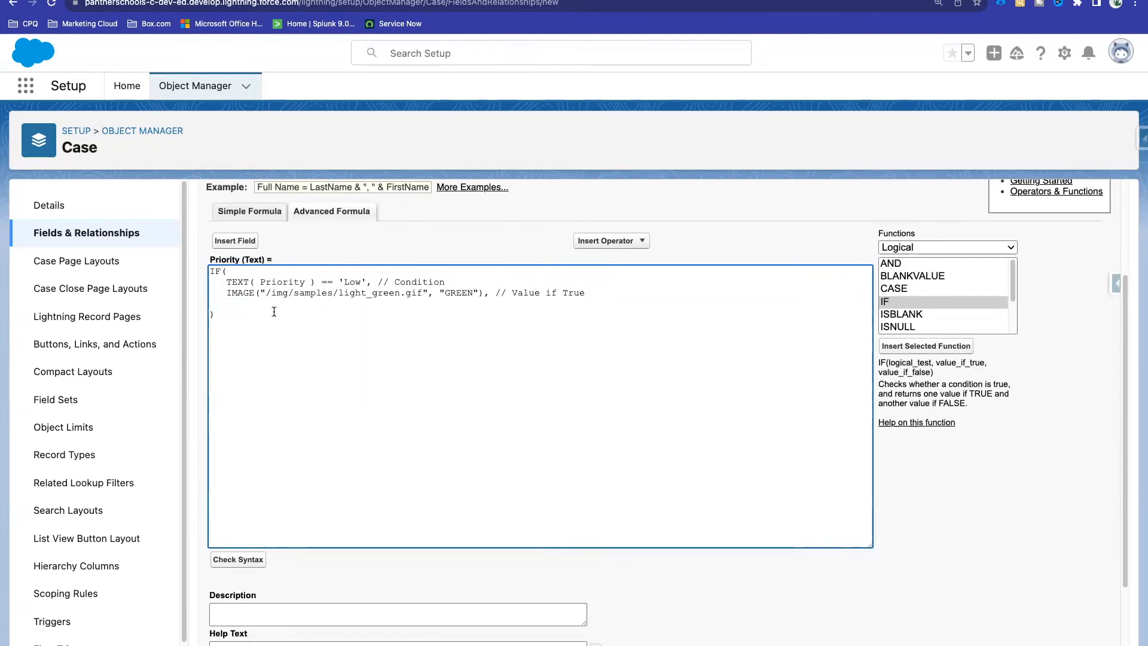
{"action": "type", "text": "\"\""}
{"action": "left_click_drag", "start_coordinate": [371, 282], "coordinate": [650, 293]}
{"action": "key", "text": "BackSpace"}
{"action": "key", "text": "BackSpace"}
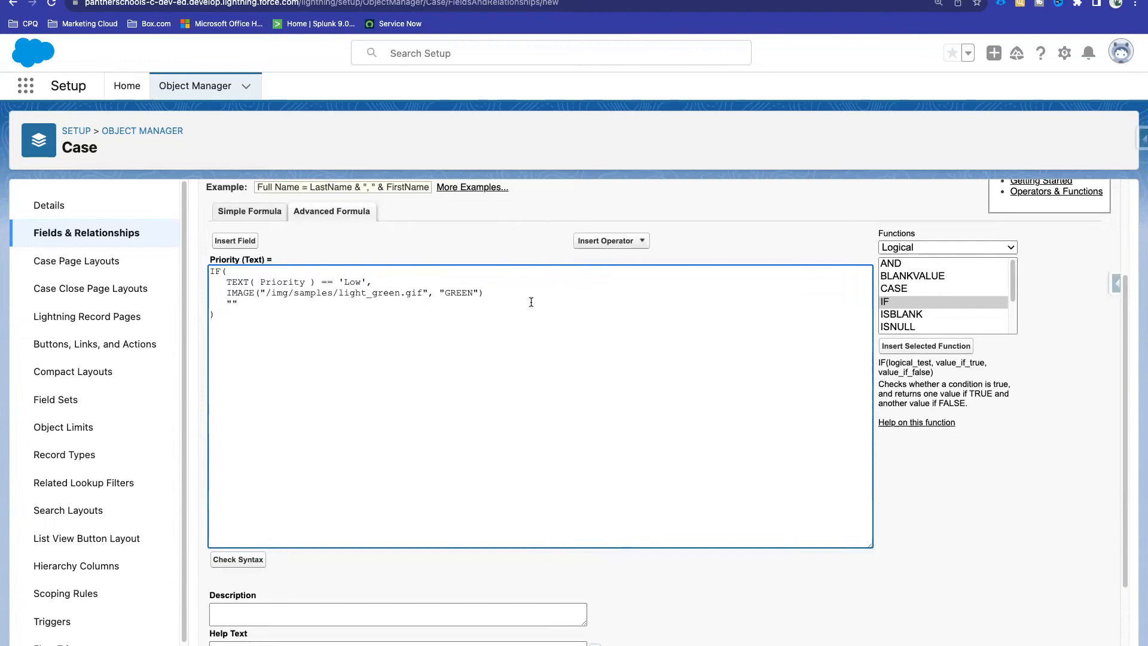
{"action": "left_click_drag", "start_coordinate": [217, 317], "coordinate": [209, 271]}
{"action": "left_click", "coordinate": [211, 274]}
{"action": "left_click", "coordinate": [238, 559]}
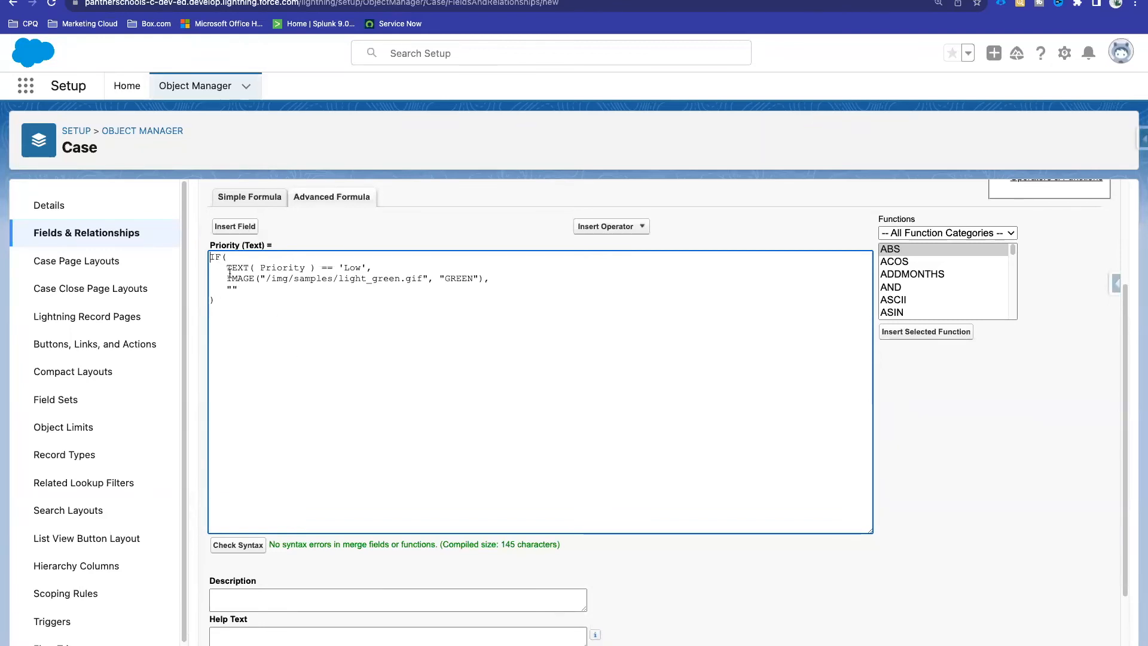
Step: Paste the Medium IF block back with "" in place of its High block, and recheck syntax
{"action": "left_click_drag", "start_coordinate": [245, 288], "coordinate": [226, 288]}
{"action": "key", "text": "super+v"}
{"action": "left_click_drag", "start_coordinate": [238, 321], "coordinate": [247, 359]}
{"action": "type", "text": "\"\""}
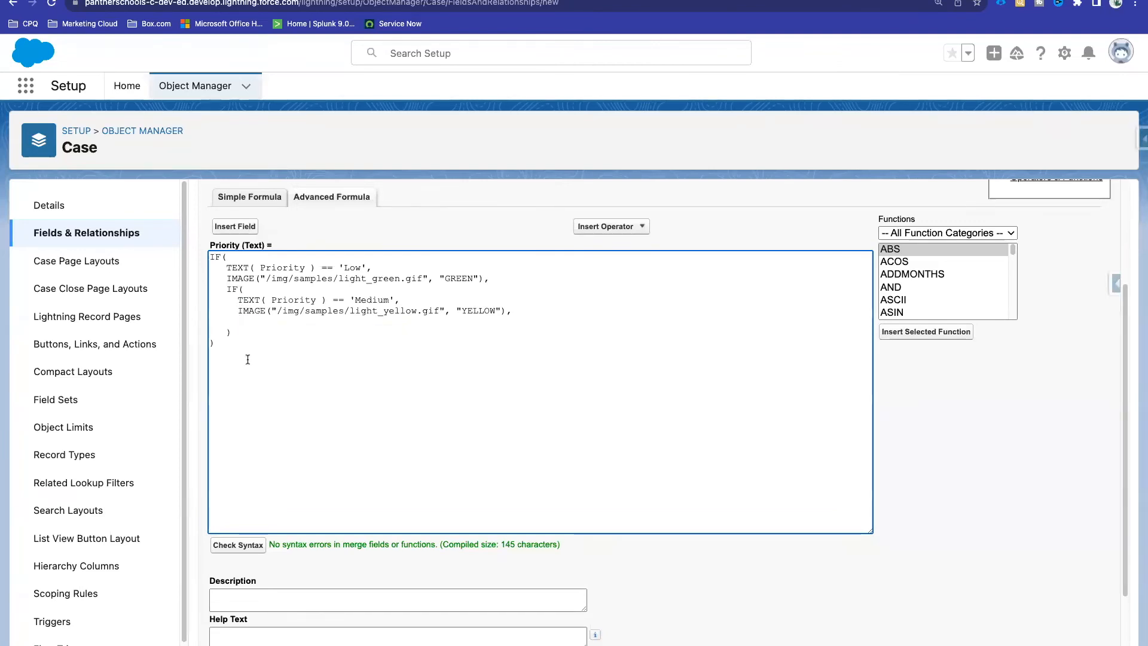
{"action": "left_click", "coordinate": [238, 545]}
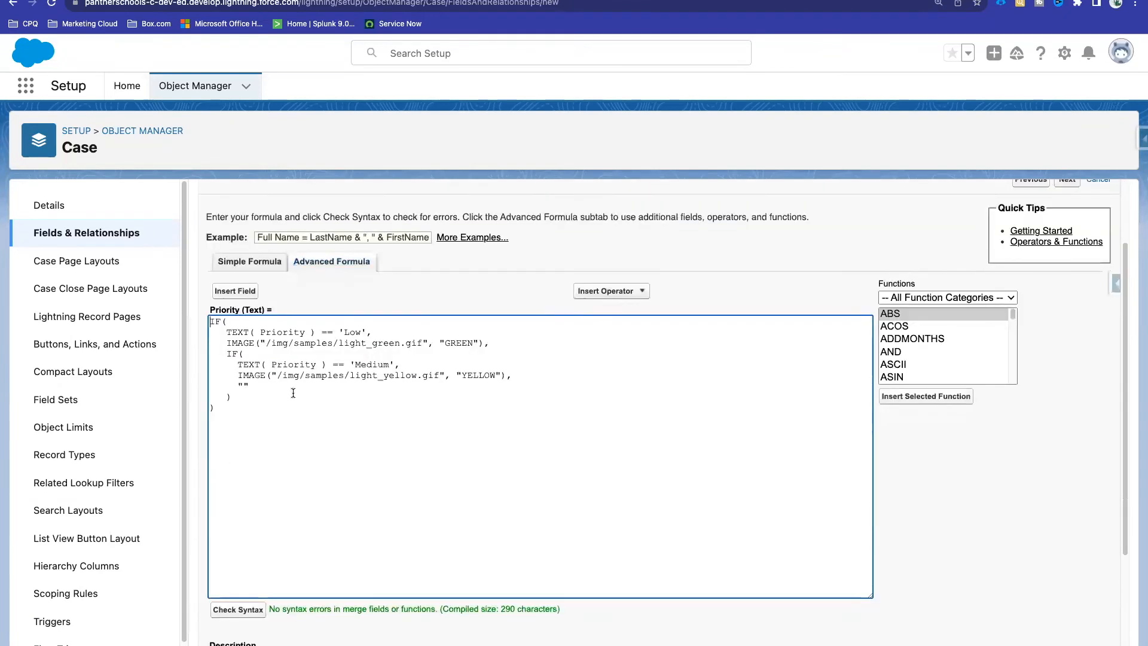
Step: Paste the High IF block into the Medium branch's fallback, completing the three-level nested formula
{"action": "left_click_drag", "start_coordinate": [250, 388], "coordinate": [239, 388]}
{"action": "key", "text": "ctrl+v"}
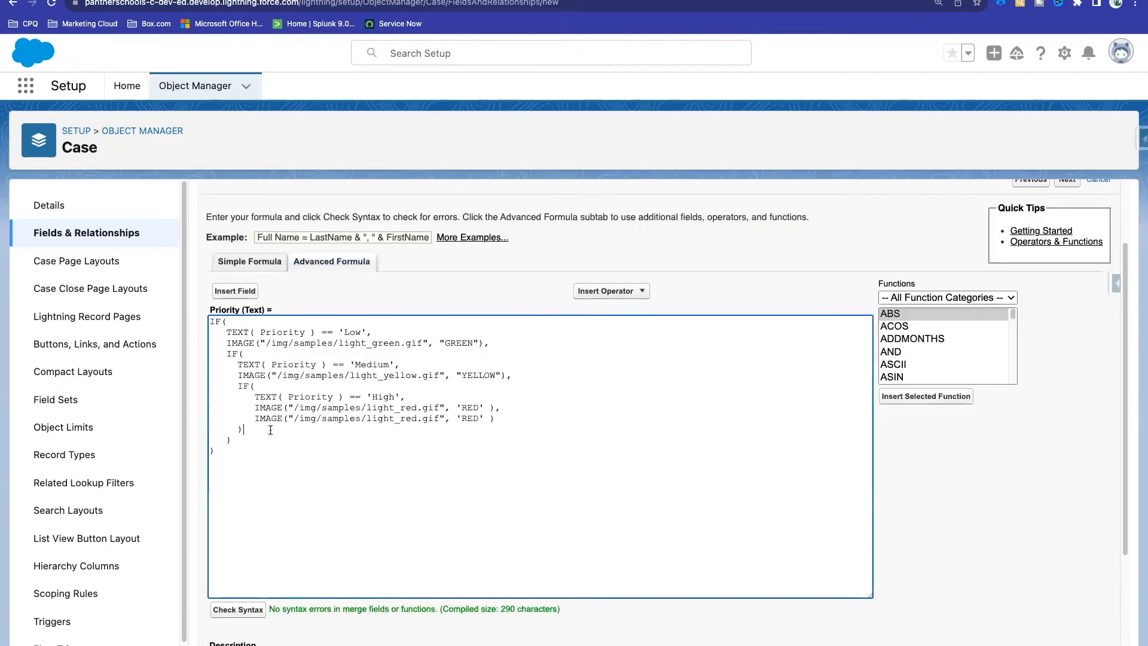
{"action": "scroll", "coordinate": [323, 470], "scroll_direction": "down", "scroll_amount": 1}
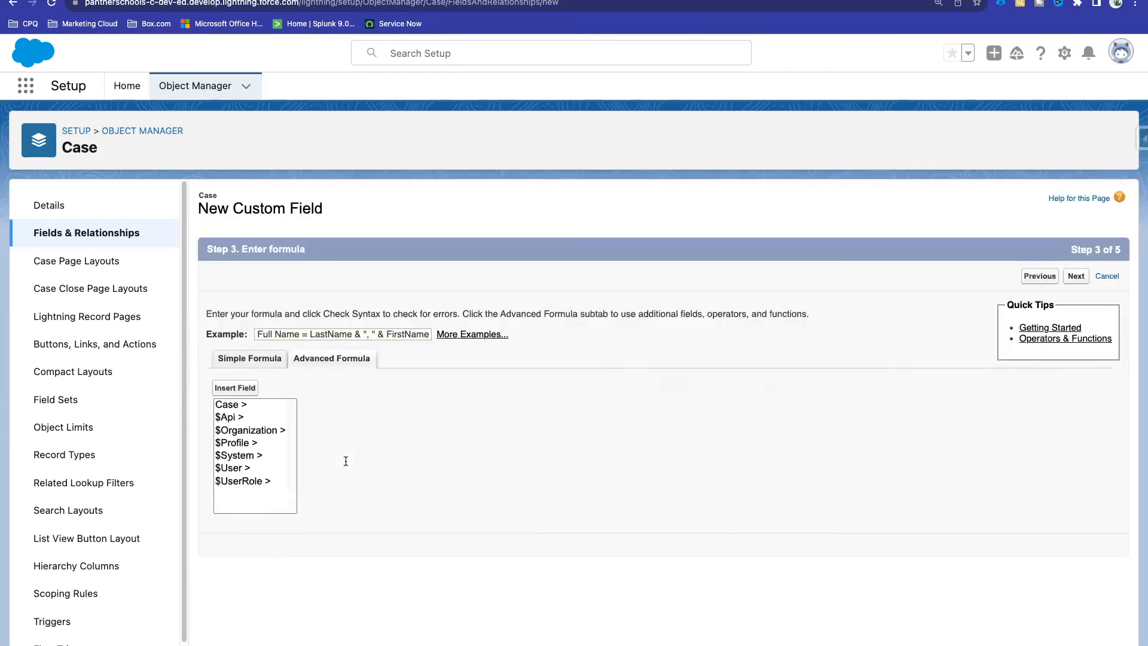
{"action": "scroll", "coordinate": [345, 461], "scroll_direction": "down", "scroll_amount": 2}
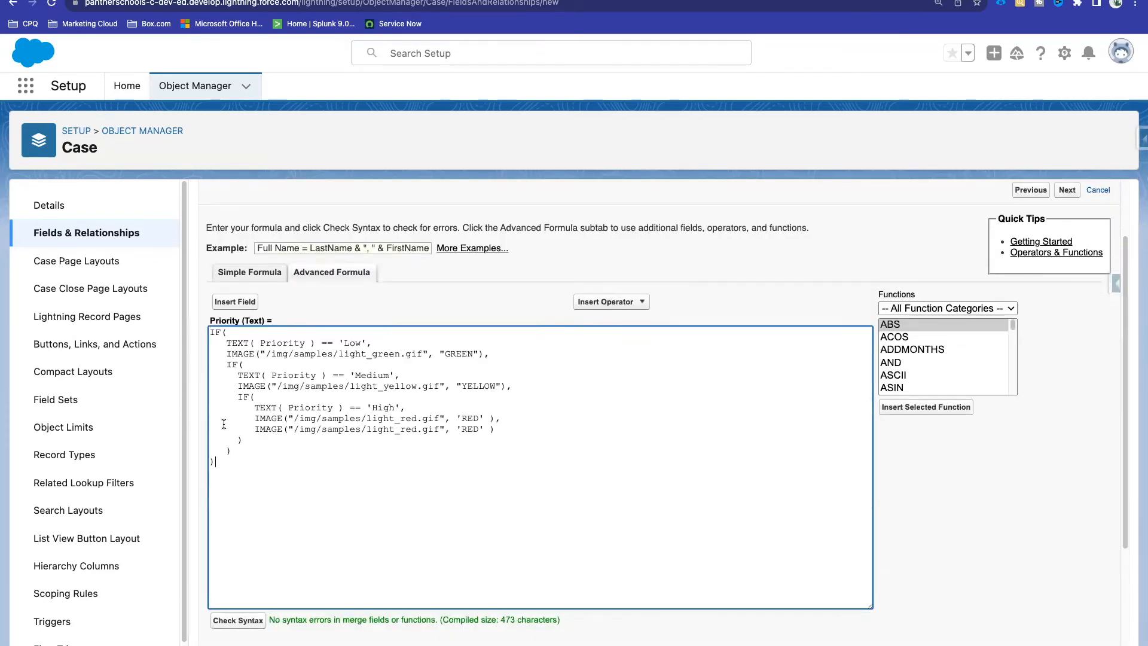
{"action": "left_click_drag", "start_coordinate": [225, 464], "coordinate": [211, 331]}
{"action": "scroll", "coordinate": [779, 269], "scroll_direction": "up", "scroll_amount": 2}
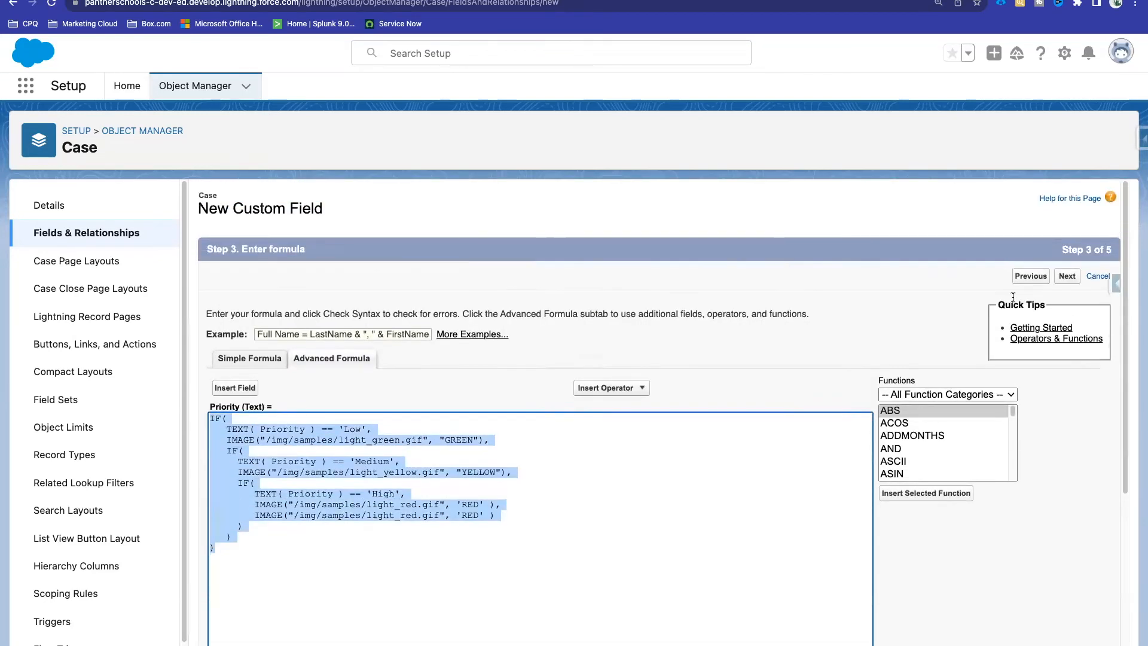
{"action": "left_click", "coordinate": [1067, 276]}
Step: Make the Priority formula field visible to all profiles and save it on every Case layout
{"action": "left_click", "coordinate": [433, 474]}
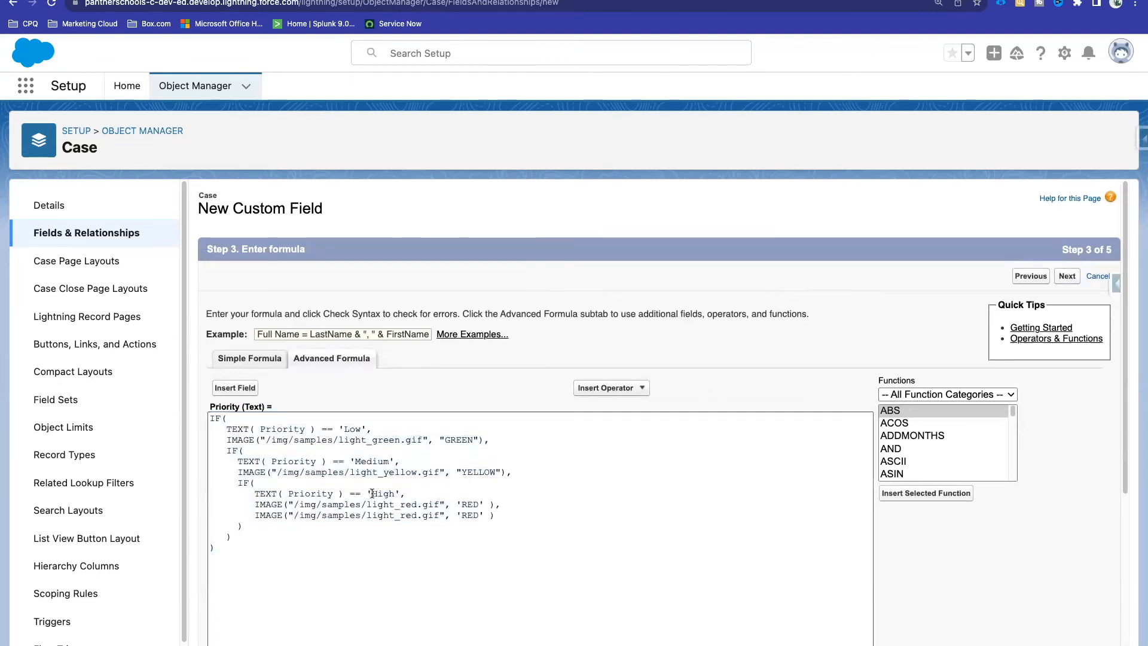
{"action": "left_click", "coordinate": [850, 401]}
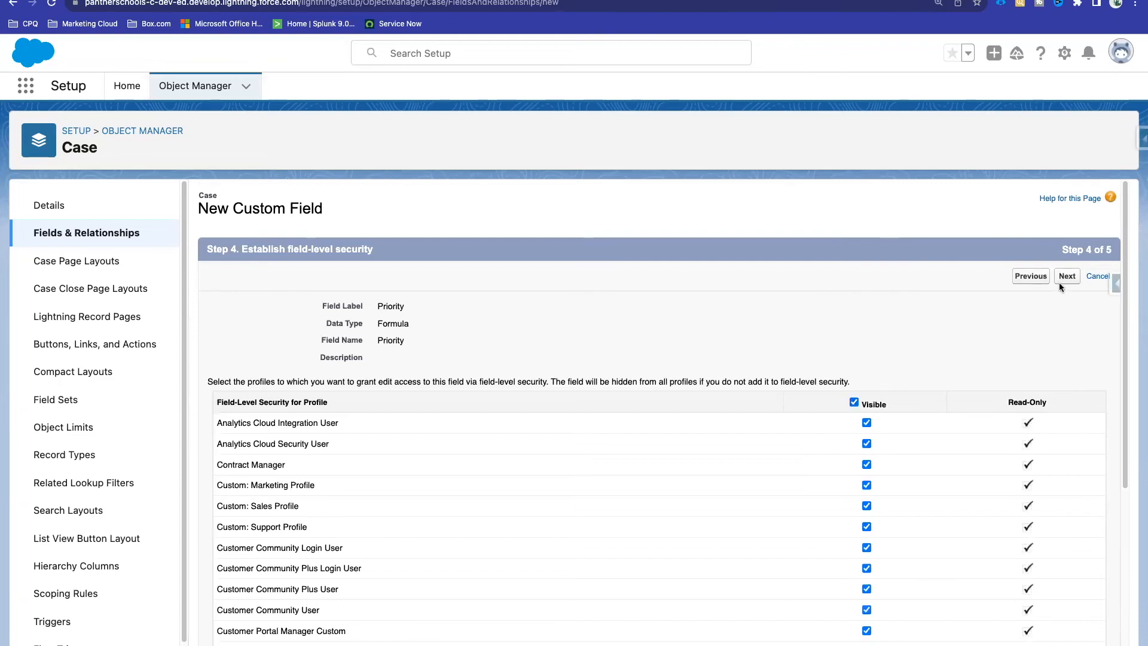
{"action": "left_click", "coordinate": [1067, 277]}
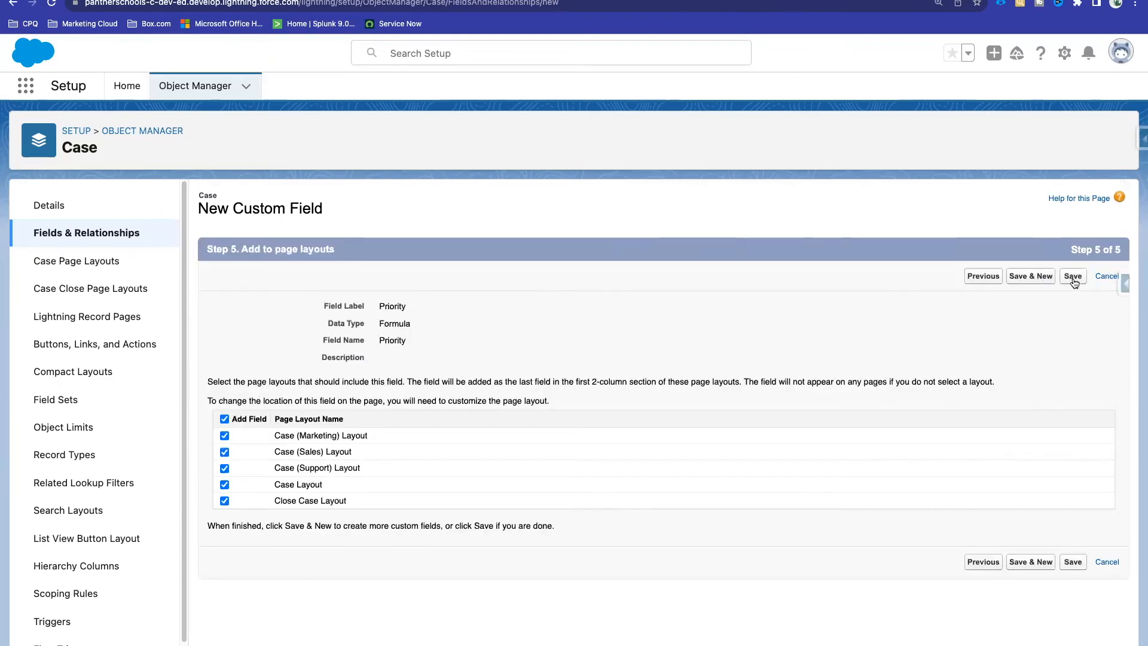
{"action": "left_click", "coordinate": [1073, 279]}
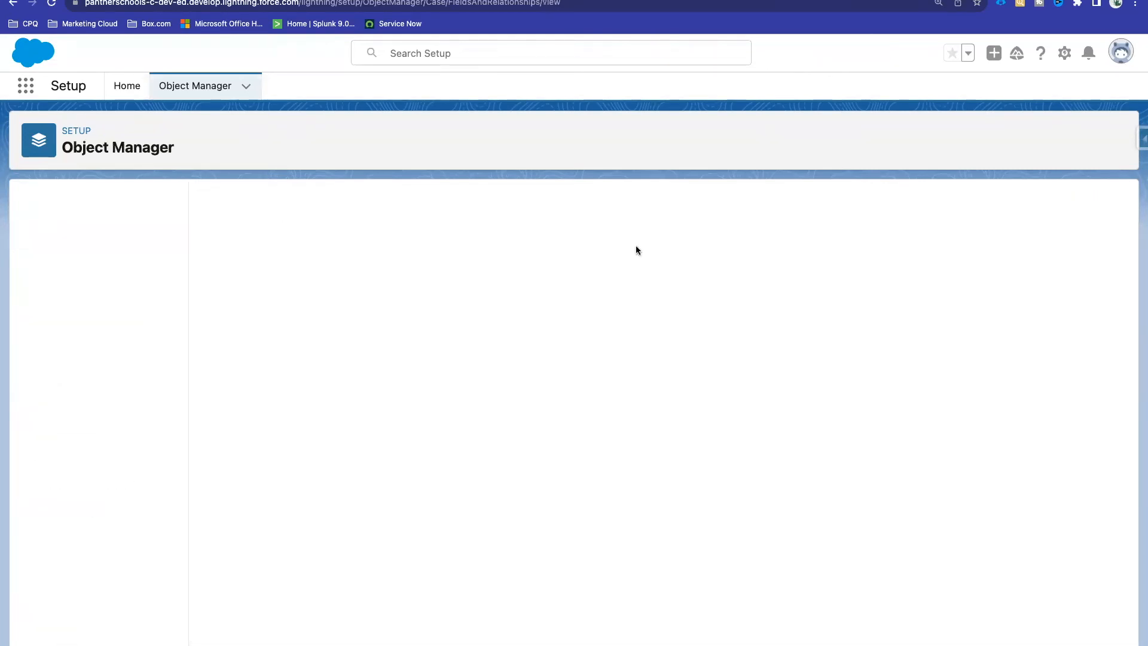
Step: Filter the Case fields for 'Prio' and open the Priority formula field for editing
{"action": "left_click", "coordinate": [665, 205]}
{"action": "type", "text": "Prio"}
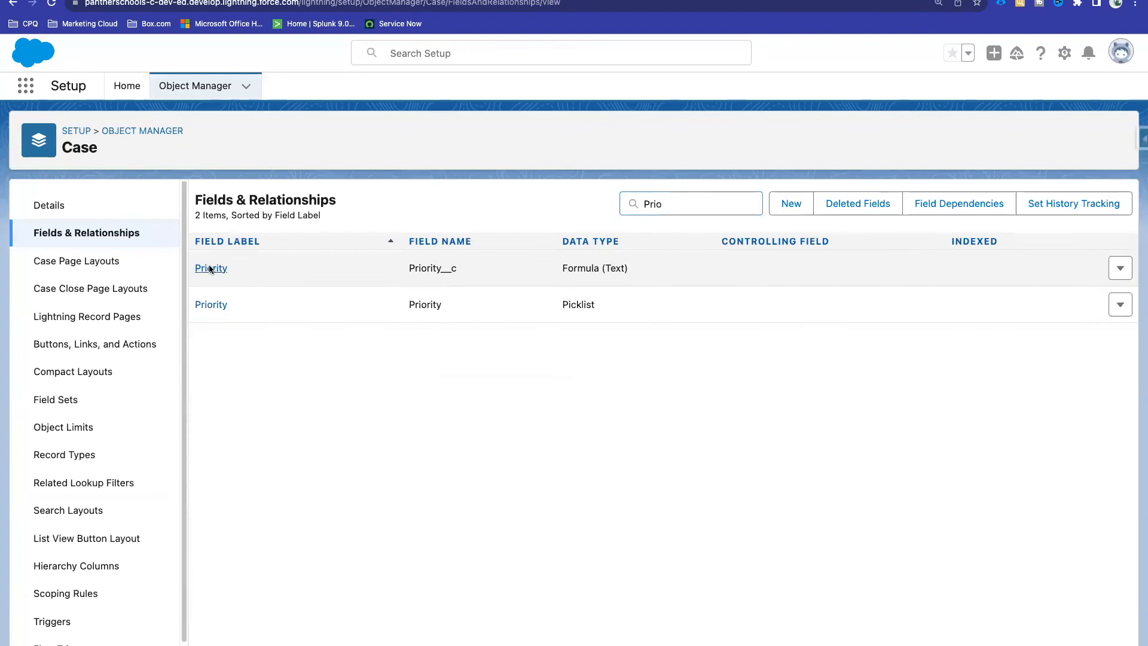
{"action": "left_click", "coordinate": [211, 268]}
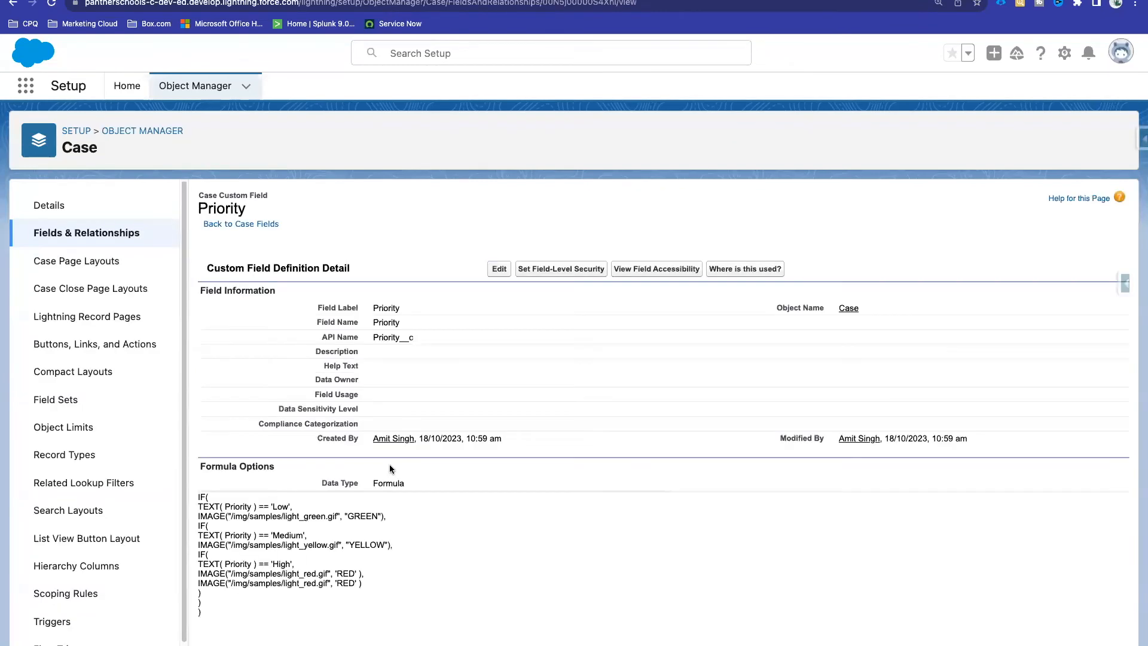
{"action": "left_click_drag", "start_coordinate": [208, 597], "coordinate": [198, 500]}
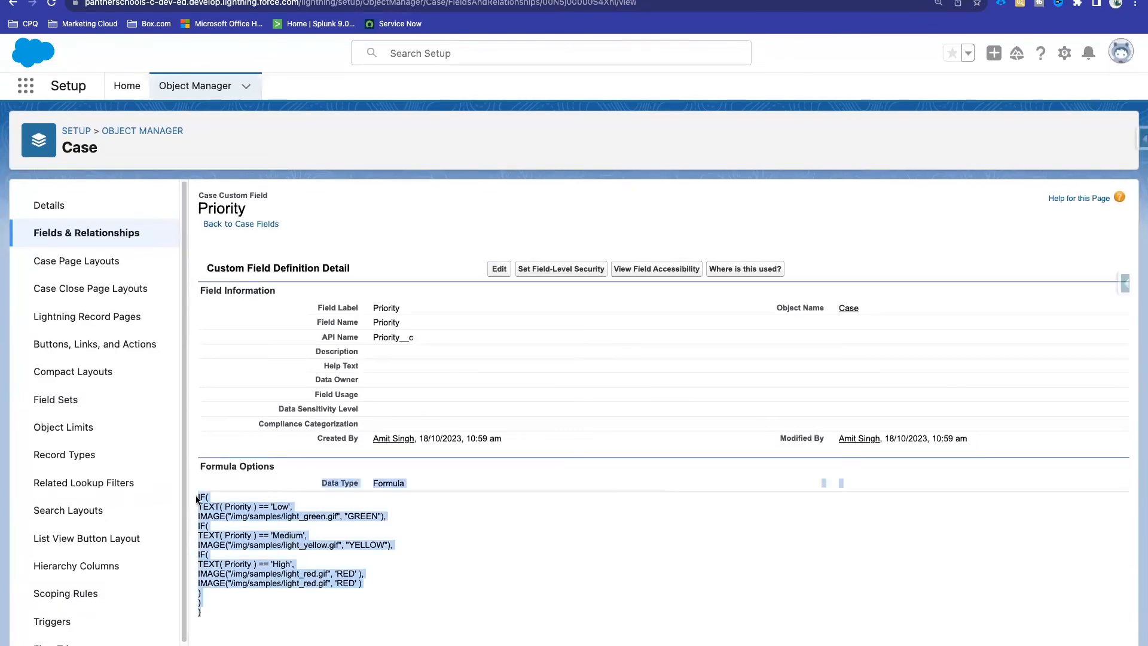
{"action": "left_click", "coordinate": [362, 554]}
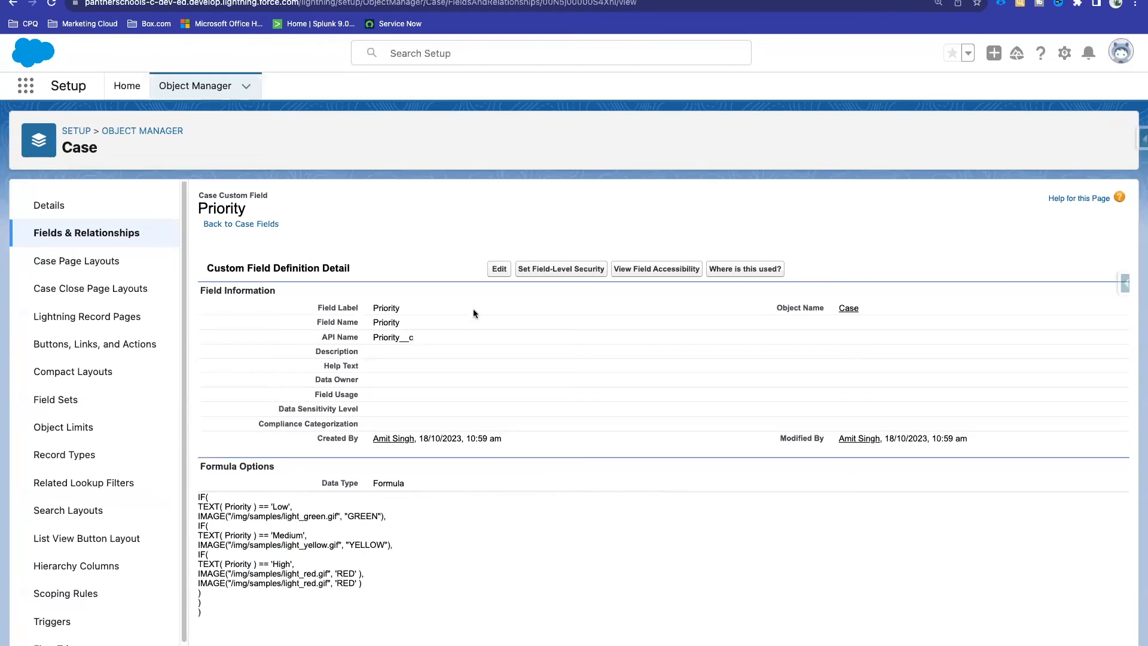
{"action": "left_click", "coordinate": [498, 269]}
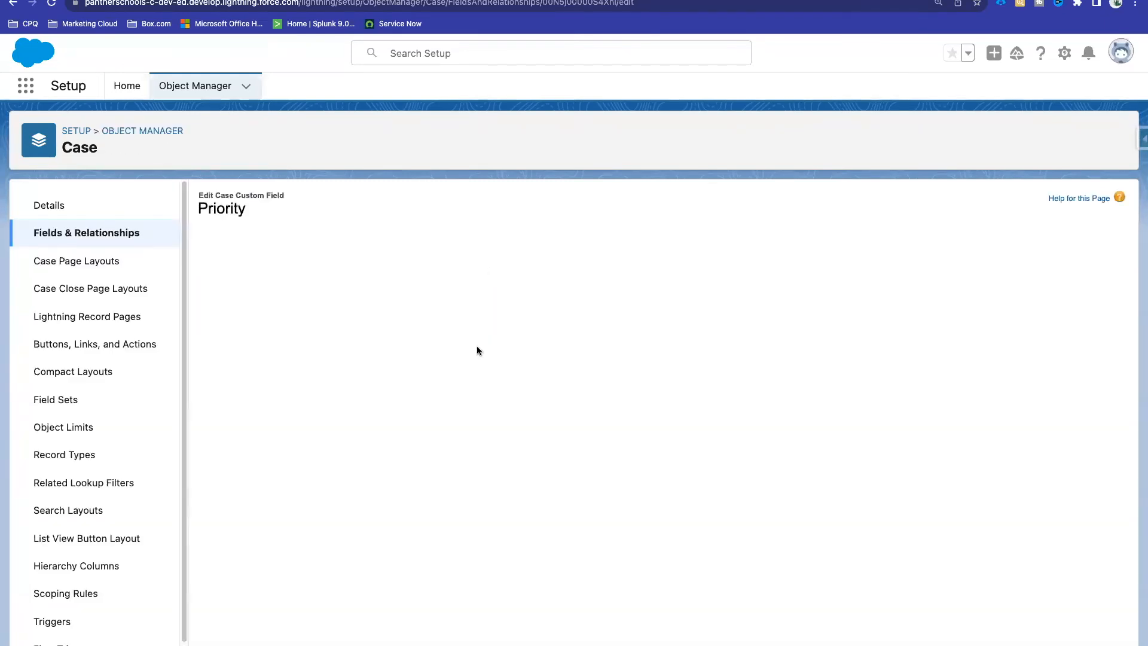
Step: Inspect the 'Low' and 'Medium' branches of the Priority formula, then return to All Open Cases
{"action": "scroll", "coordinate": [471, 502], "scroll_direction": "down", "scroll_amount": 6}
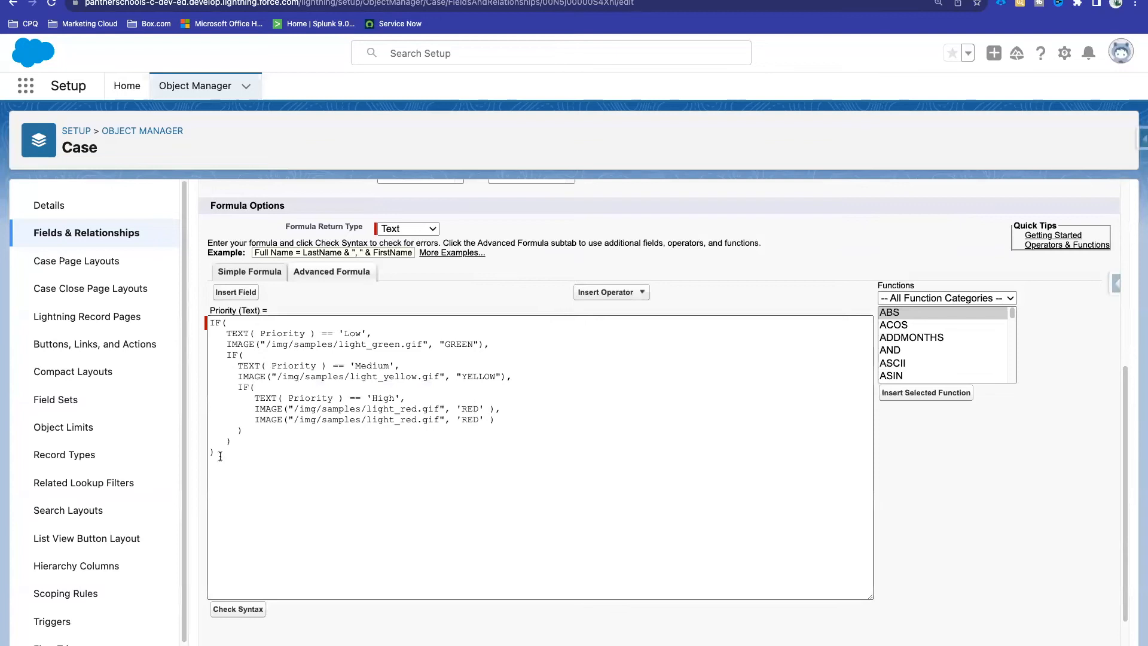
{"action": "left_click_drag", "start_coordinate": [223, 458], "coordinate": [205, 306]}
{"action": "left_click", "coordinate": [318, 306]}
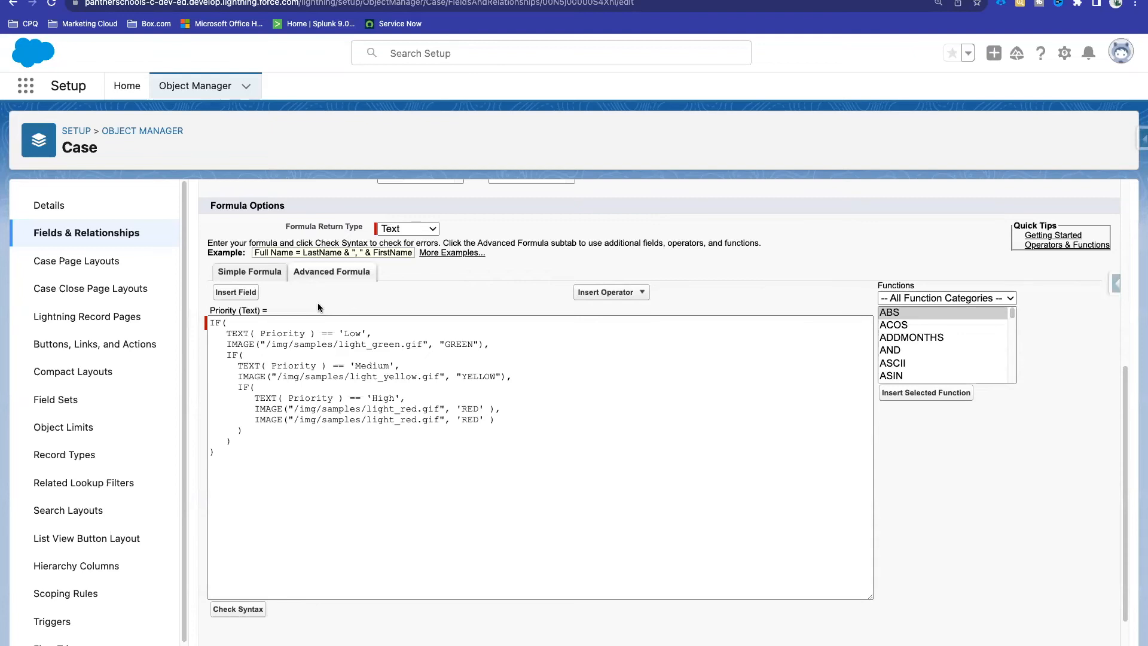
{"action": "double_click", "coordinate": [353, 333]}
{"action": "double_click", "coordinate": [377, 366]}
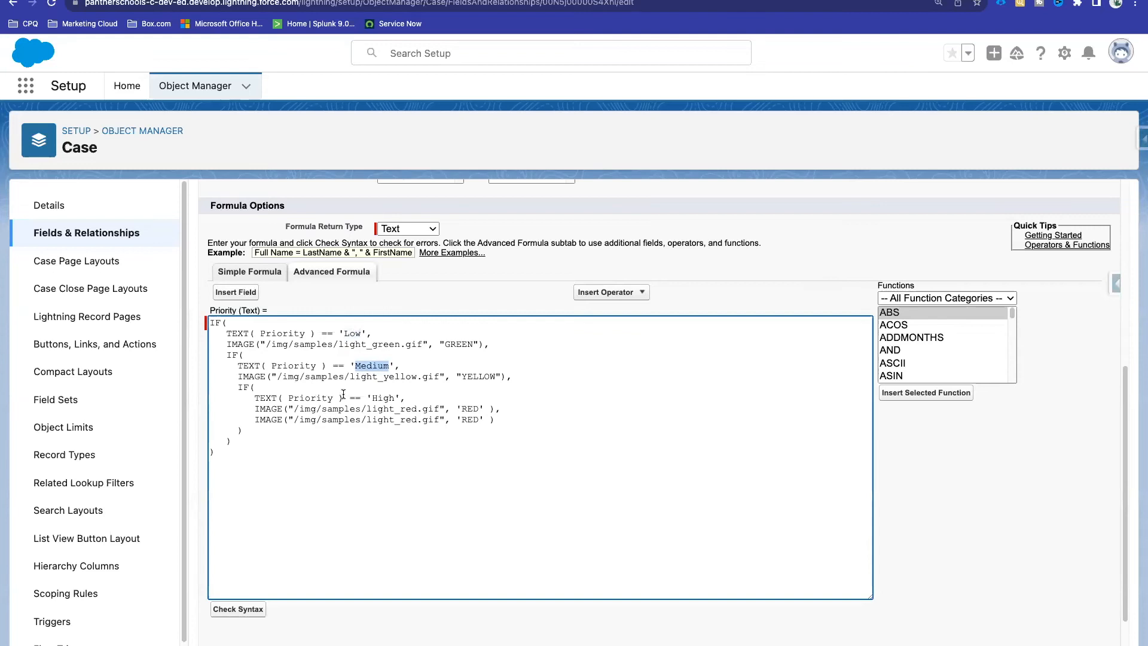
{"action": "left_click", "coordinate": [309, 2]}
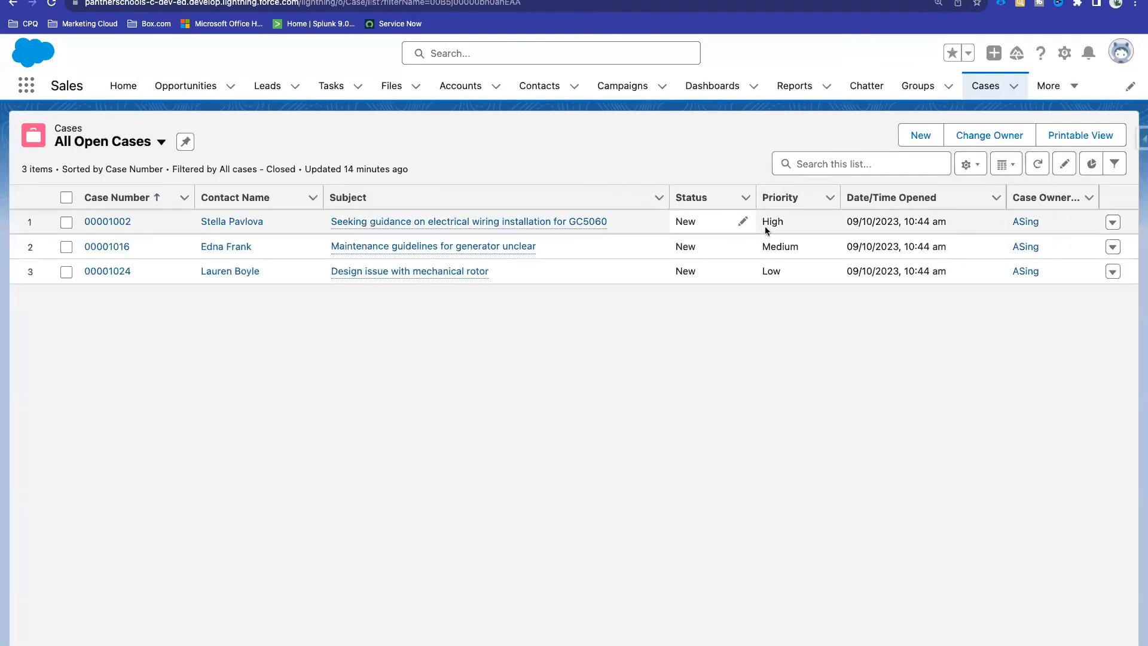
Step: Check the first case's Priority options without changing them, then reload the All Open Cases list
{"action": "left_click", "coordinate": [825, 223]}
{"action": "left_click", "coordinate": [794, 235]}
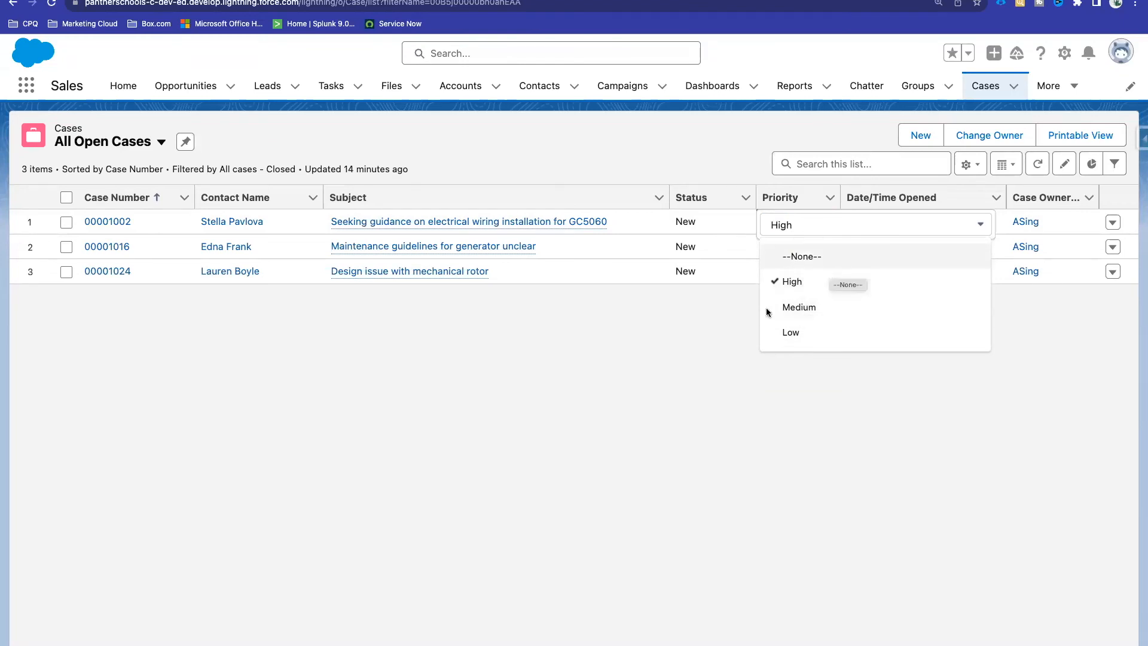
{"action": "left_click", "coordinate": [707, 360]}
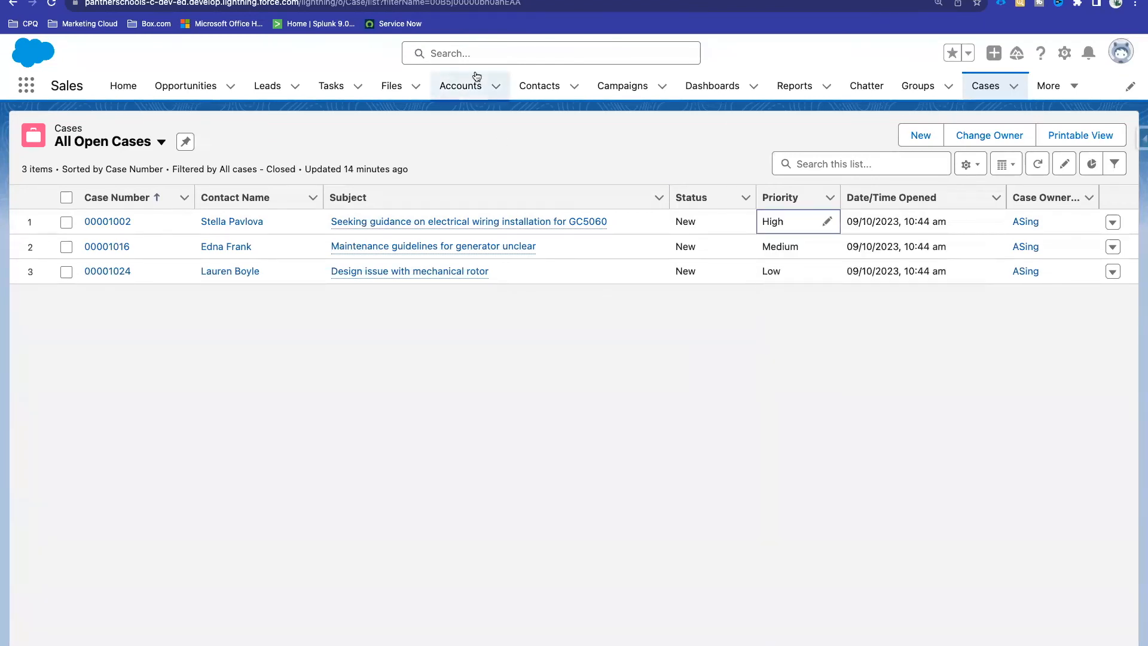
{"action": "left_click", "coordinate": [407, 0]}
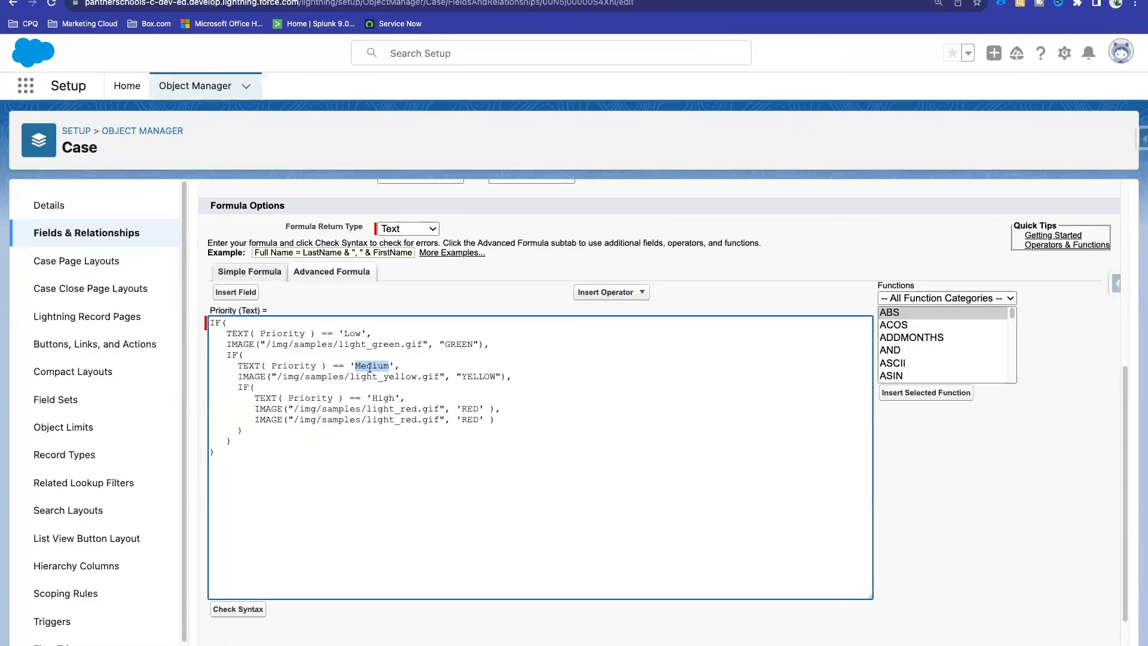
{"action": "left_click", "coordinate": [352, 353]}
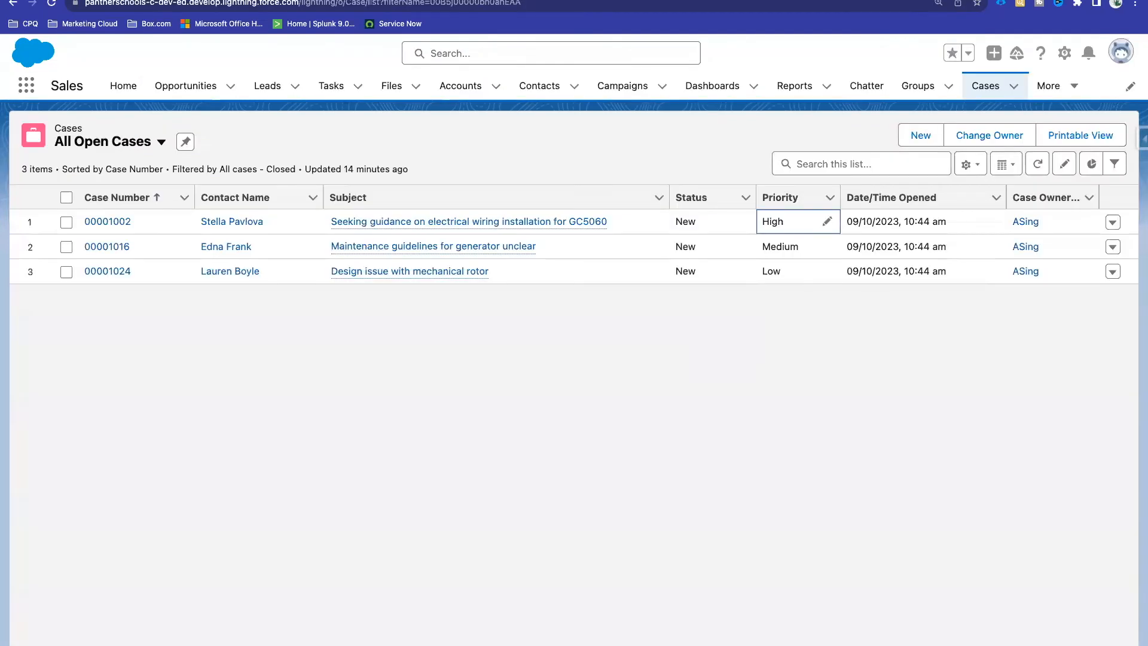
{"action": "key", "text": "super+r"}
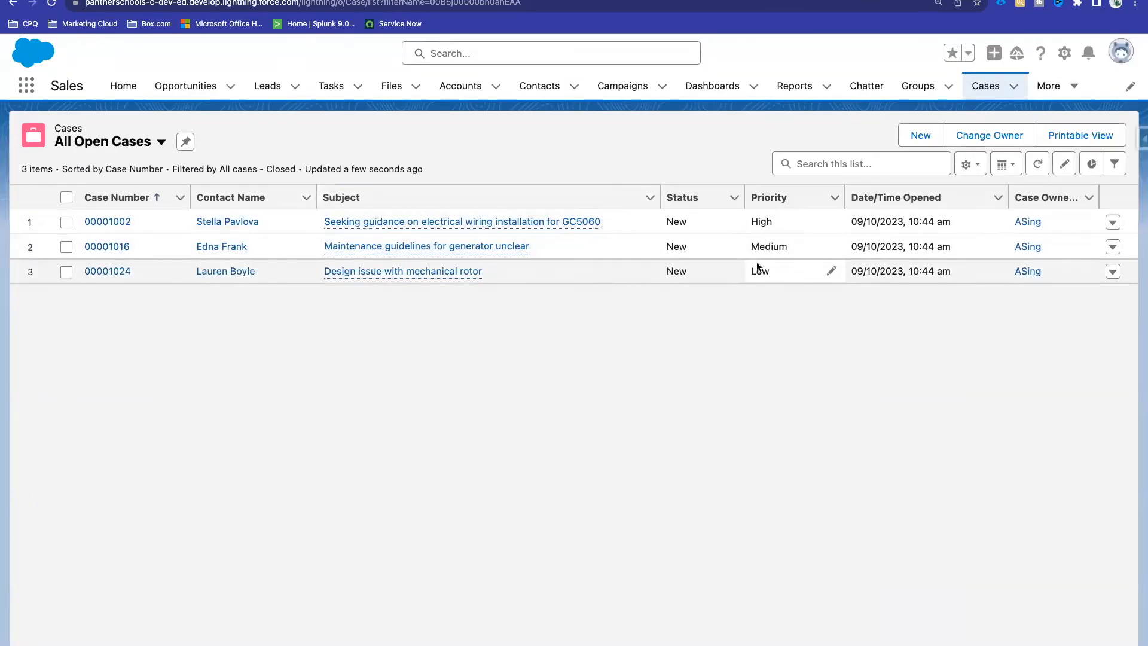
Step: Open the GC5060 electrical wiring case and change its Priority from High to Medium
{"action": "left_click", "coordinate": [111, 222]}
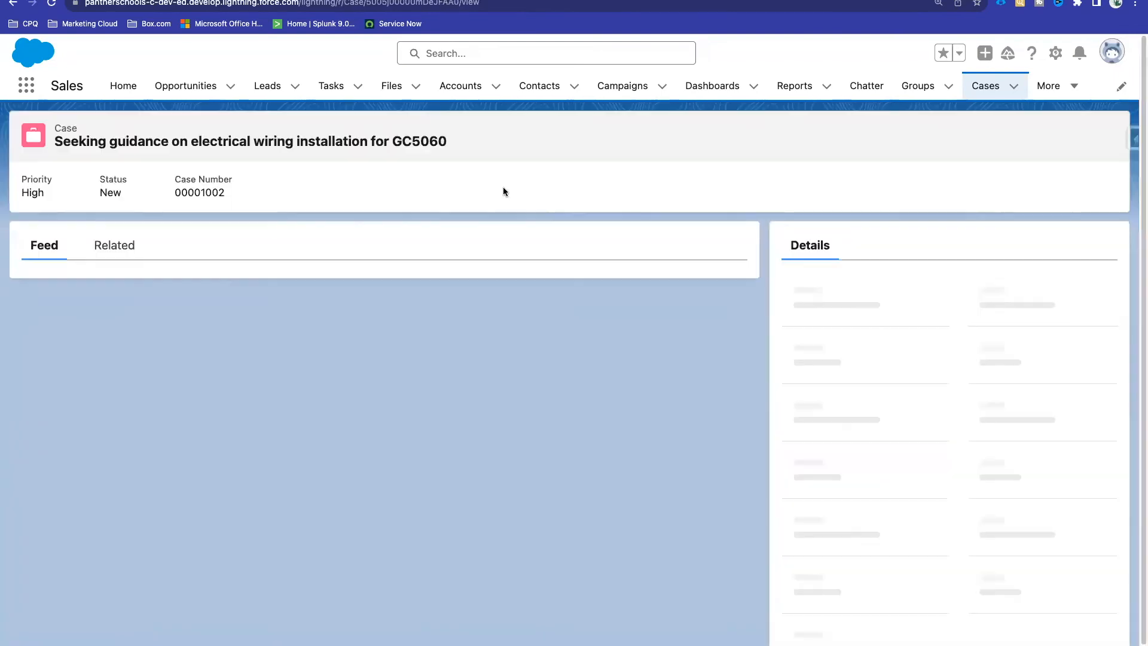
{"action": "scroll", "coordinate": [846, 472], "scroll_direction": "down", "scroll_amount": 2}
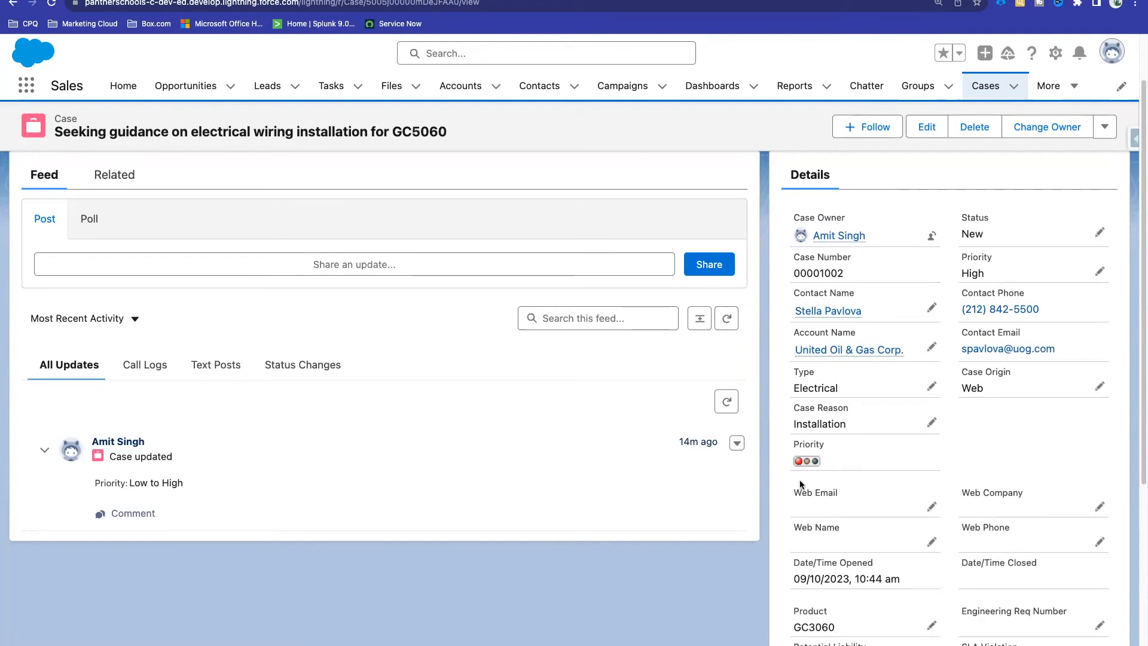
{"action": "left_click", "coordinate": [1100, 273]}
{"action": "left_click", "coordinate": [1015, 322]}
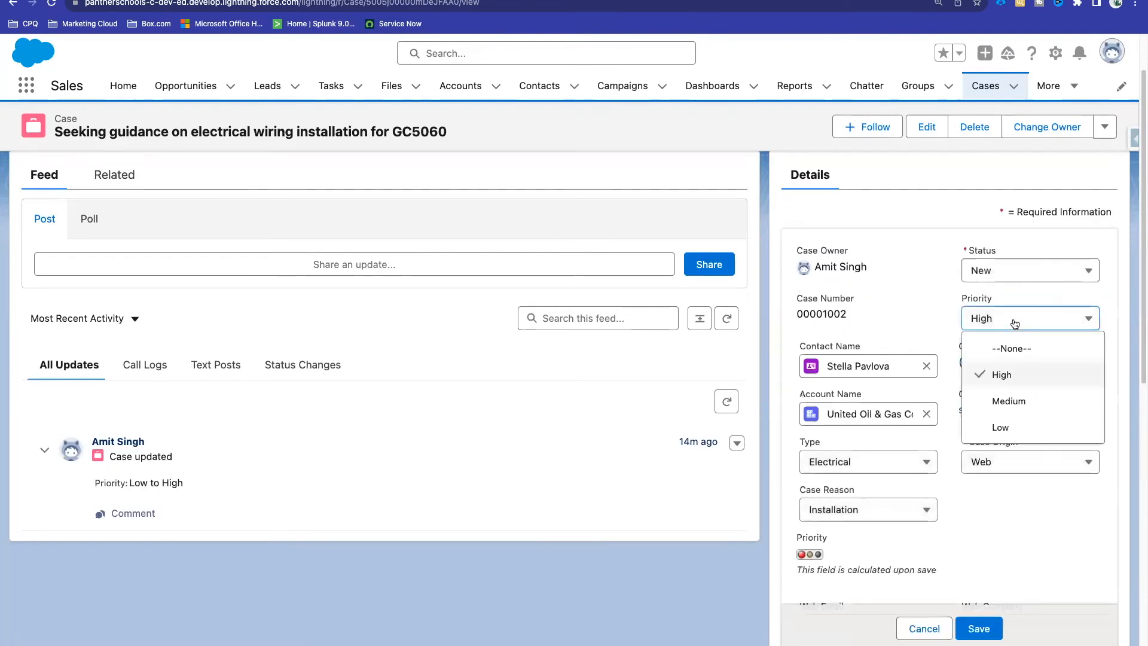
{"action": "left_click", "coordinate": [1010, 401]}
{"action": "left_click", "coordinate": [979, 628]}
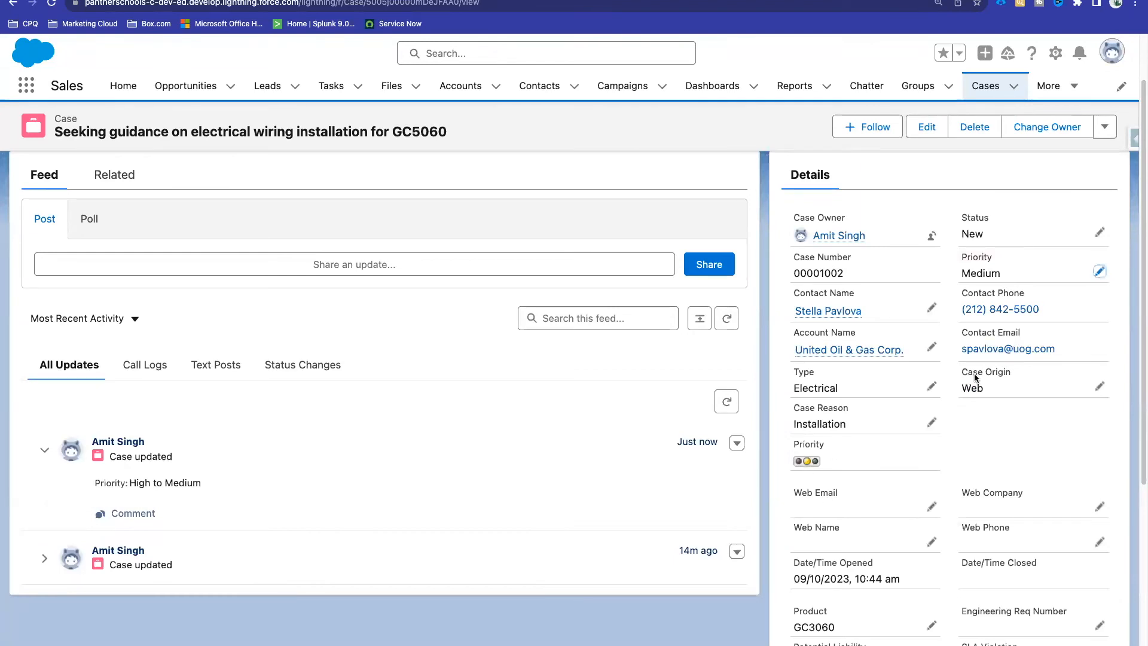
Step: Change the case's Priority to Low and confirm the green traffic-light image
{"action": "left_click", "coordinate": [1099, 272]}
{"action": "left_click", "coordinate": [1004, 322]}
{"action": "left_click", "coordinate": [1004, 428]}
{"action": "left_click", "coordinate": [978, 632]}
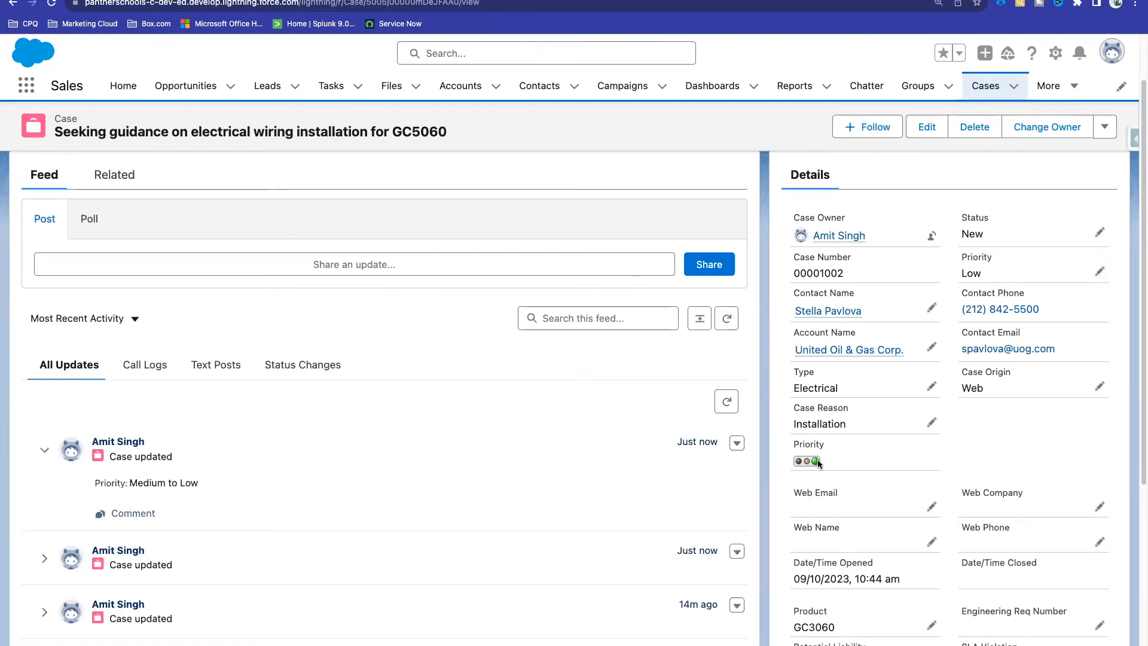
{"action": "double_click", "coordinate": [814, 461]}
{"action": "left_click", "coordinate": [828, 451]}
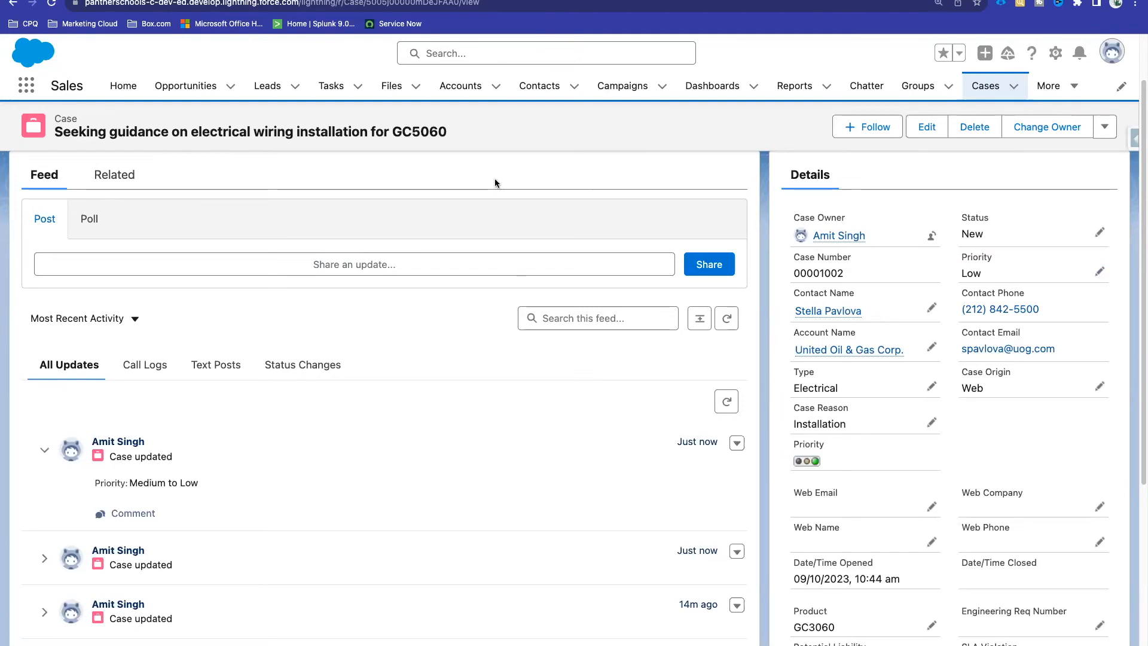
{"action": "left_click", "coordinate": [359, 0]}
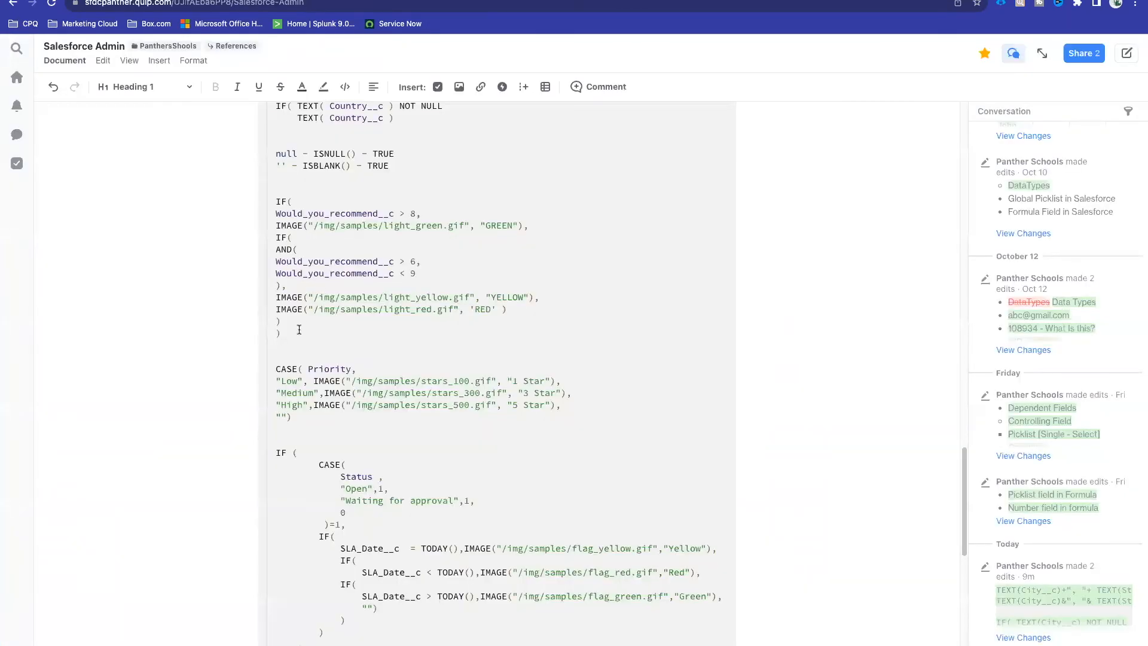
Step: Review the IF traffic-light formula and its flag_yellow, flag_red and flag_green images in Quip
{"action": "left_click_drag", "start_coordinate": [291, 333], "coordinate": [272, 202]}
{"action": "scroll", "coordinate": [272, 202], "scroll_direction": "down", "scroll_amount": 3}
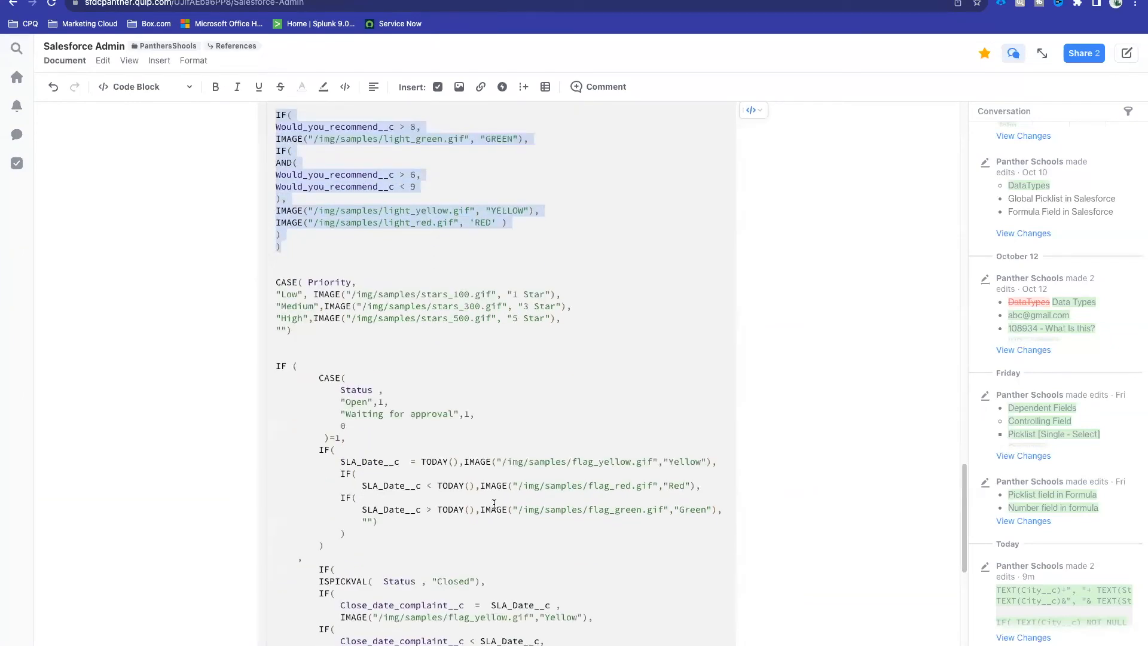
{"action": "left_click", "coordinate": [405, 162]}
{"action": "left_click", "coordinate": [319, 2]}
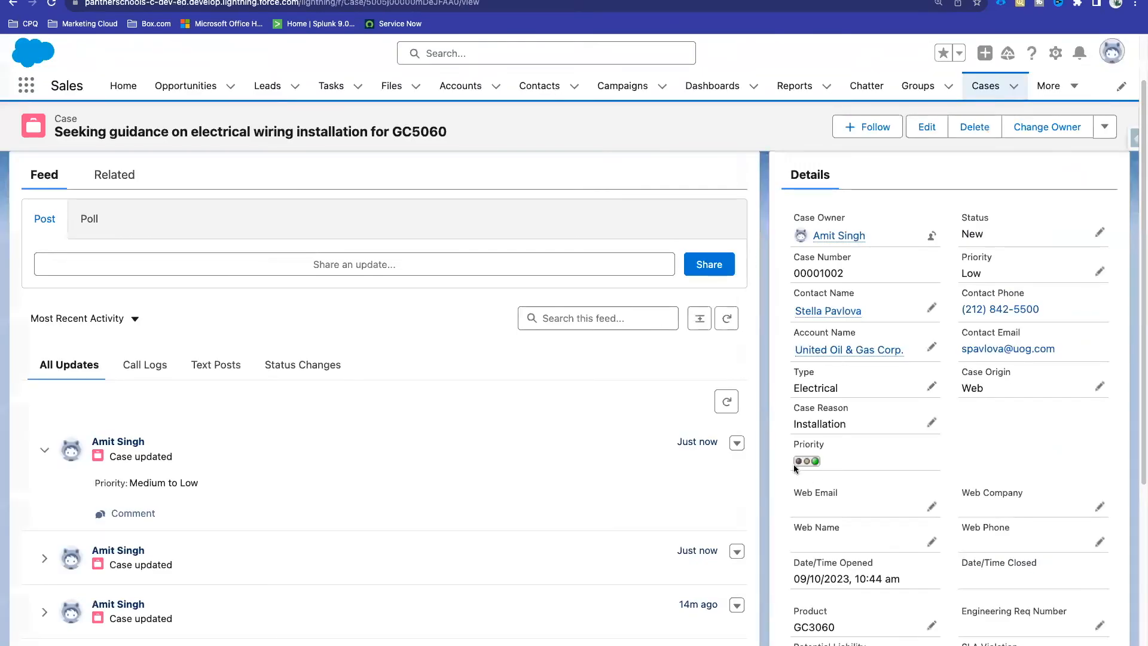
{"action": "left_click", "coordinate": [218, 2]}
{"action": "scroll", "coordinate": [464, 509], "scroll_direction": "down", "scroll_amount": 3}
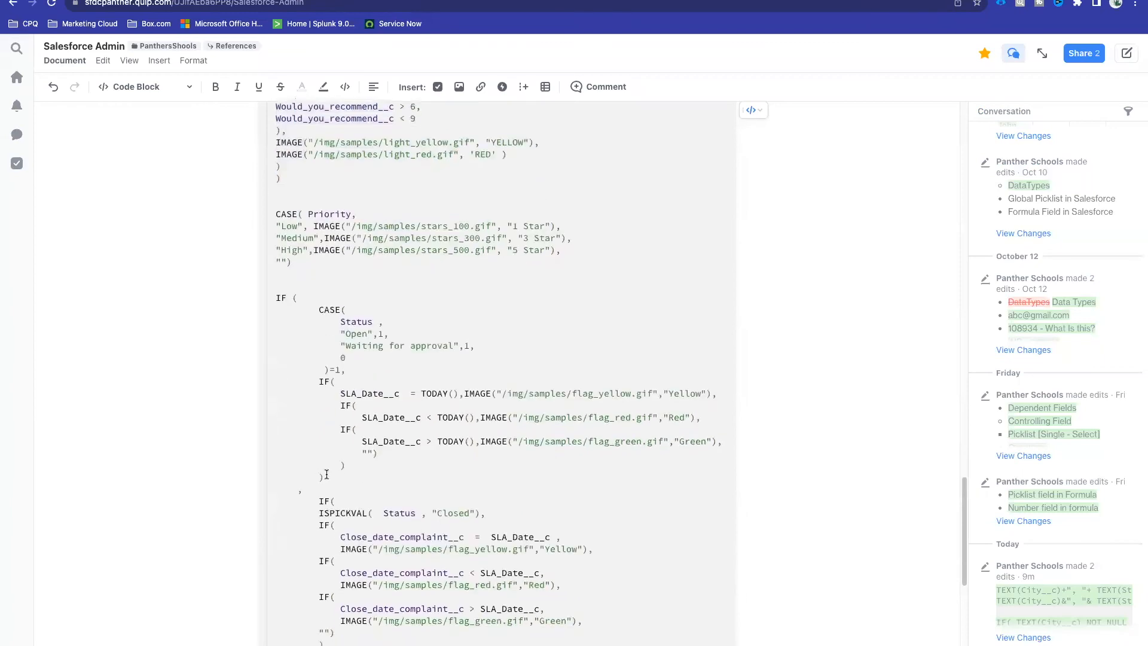
{"action": "double_click", "coordinate": [607, 339]}
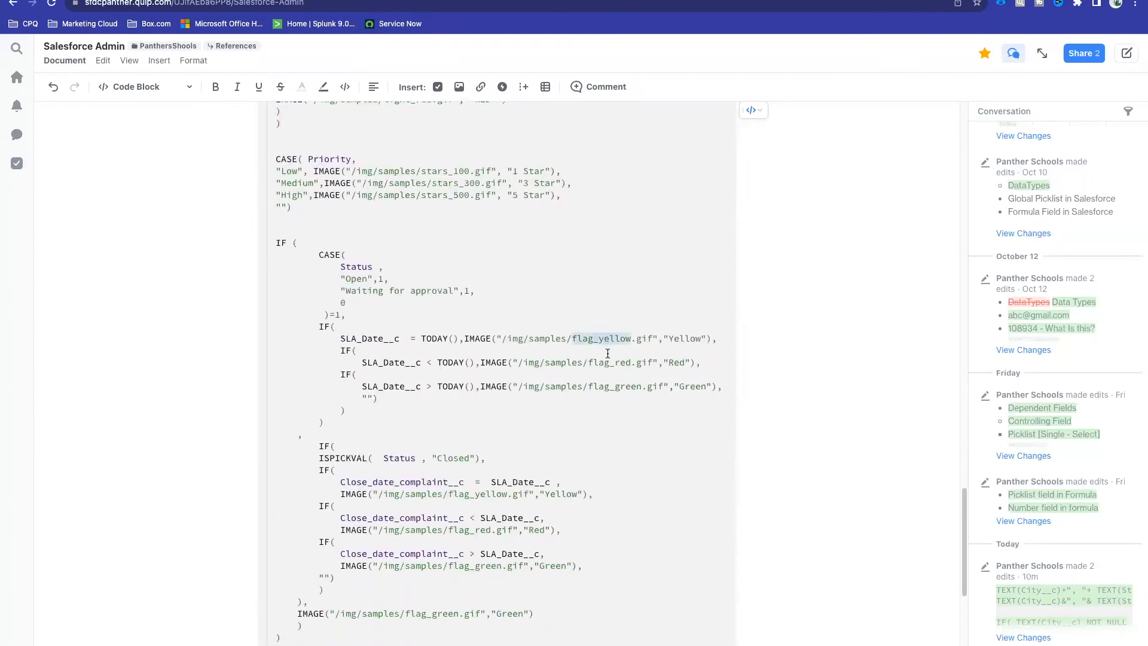
{"action": "double_click", "coordinate": [609, 363]}
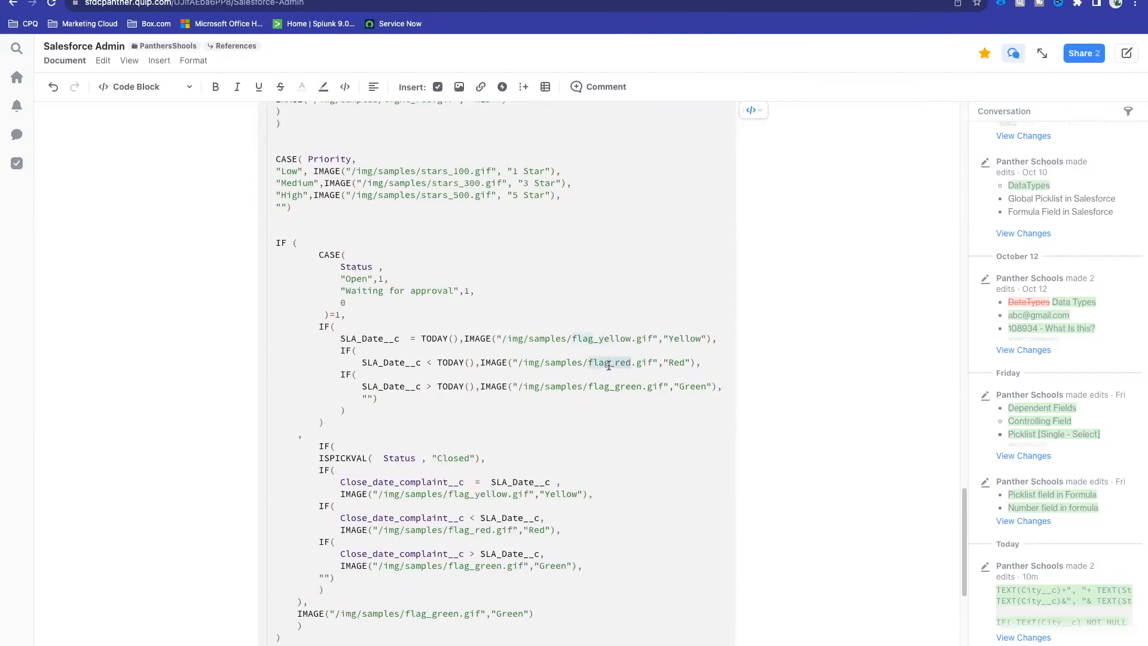
{"action": "double_click", "coordinate": [617, 387]}
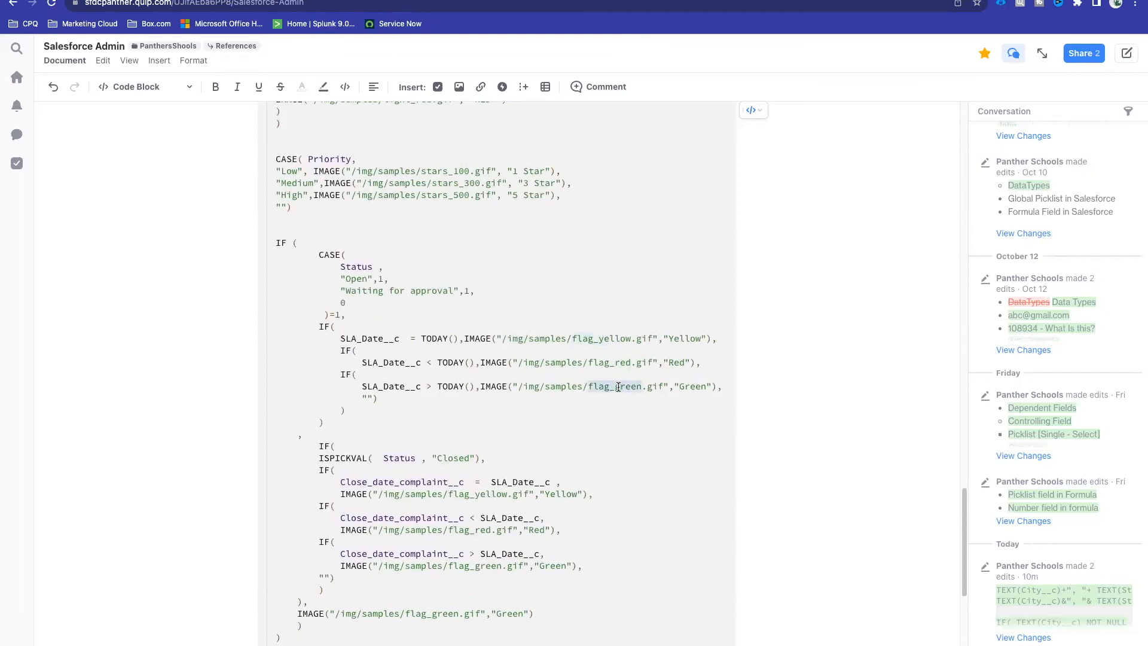
{"action": "left_click", "coordinate": [625, 405]}
Step: Review the CASE( Priority ) example mapping Low, Medium, High to stars_100, stars_300, stars_500
{"action": "scroll", "coordinate": [457, 385], "scroll_direction": "down", "scroll_amount": 2}
{"action": "scroll", "coordinate": [457, 385], "scroll_direction": "up", "scroll_amount": 5}
{"action": "double_click", "coordinate": [453, 325]}
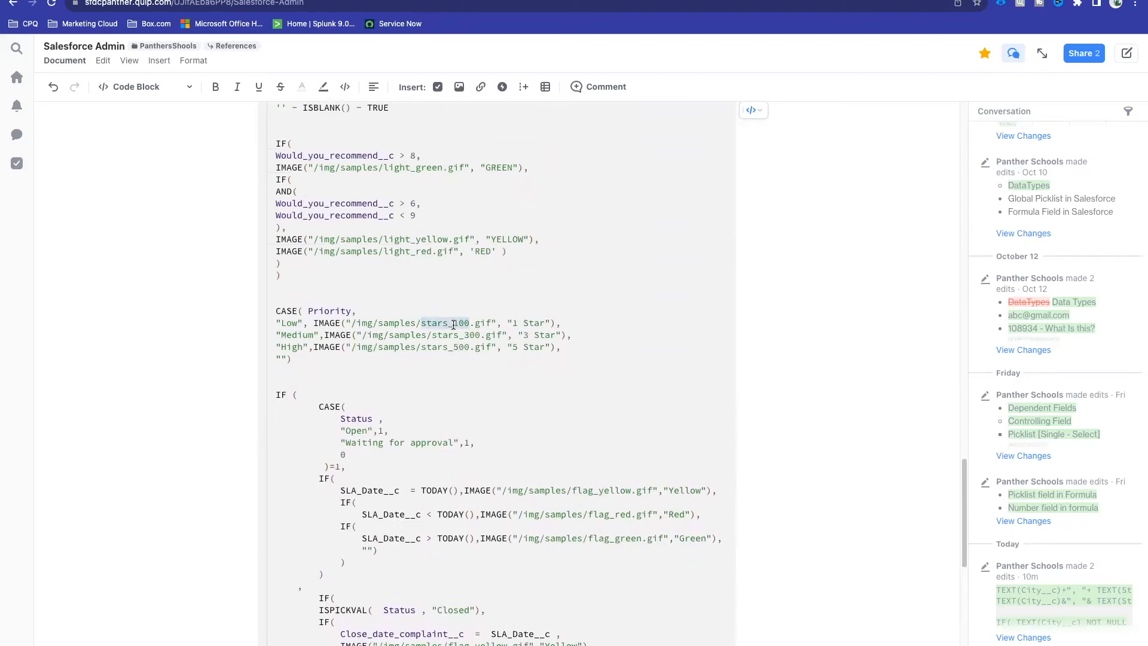
{"action": "double_click", "coordinate": [456, 324]}
{"action": "double_click", "coordinate": [472, 336]}
{"action": "left_click", "coordinate": [452, 346]}
{"action": "double_click", "coordinate": [453, 347]}
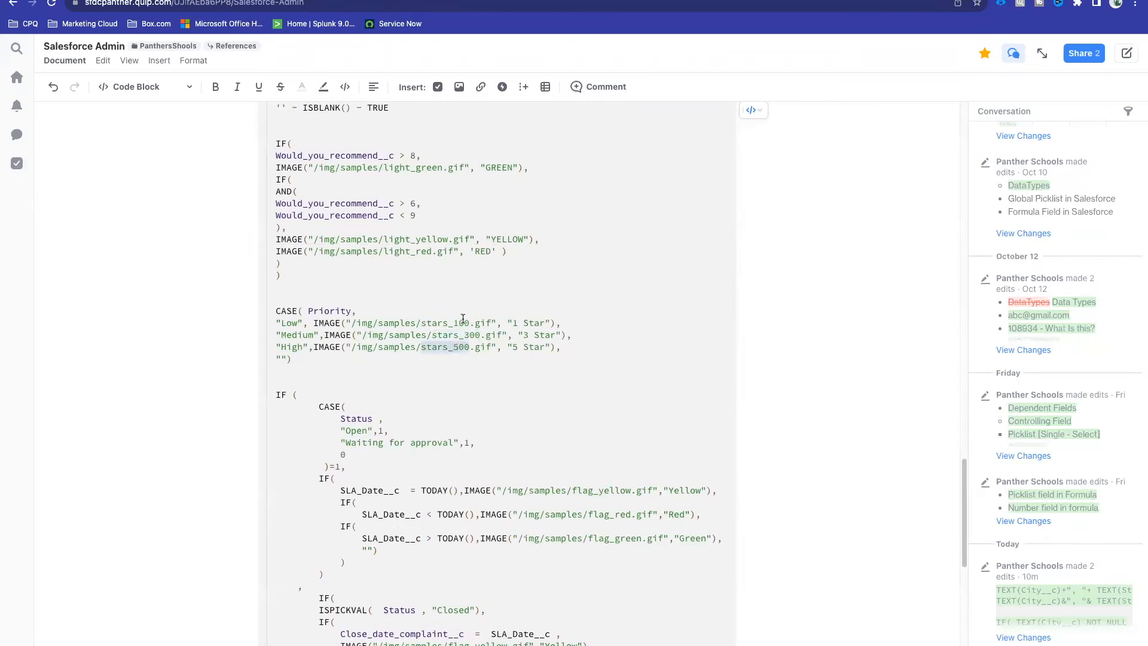
{"action": "double_click", "coordinate": [461, 322]}
{"action": "double_click", "coordinate": [463, 335]}
{"action": "left_click", "coordinate": [448, 355]}
{"action": "double_click", "coordinate": [448, 348]}
{"action": "left_click", "coordinate": [424, 382]}
{"action": "left_click", "coordinate": [409, 0]}
Step: Find CASE in the Functions list and open its Salesforce Help article
{"action": "left_click_drag", "start_coordinate": [217, 455], "coordinate": [211, 323]}
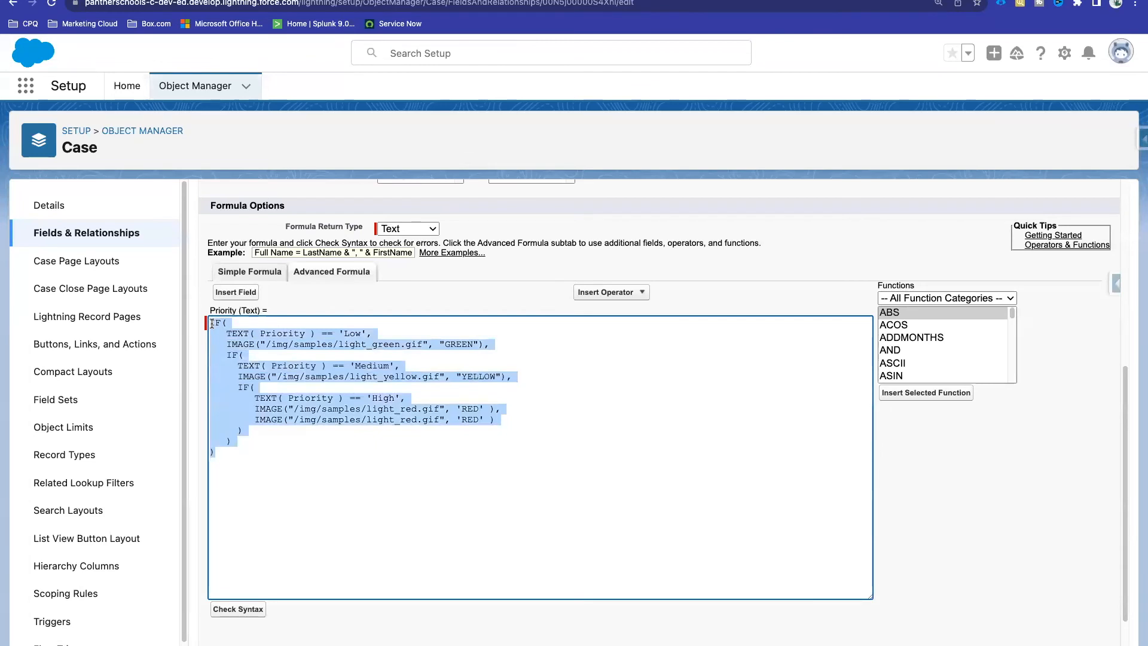
{"action": "left_click", "coordinate": [251, 464]}
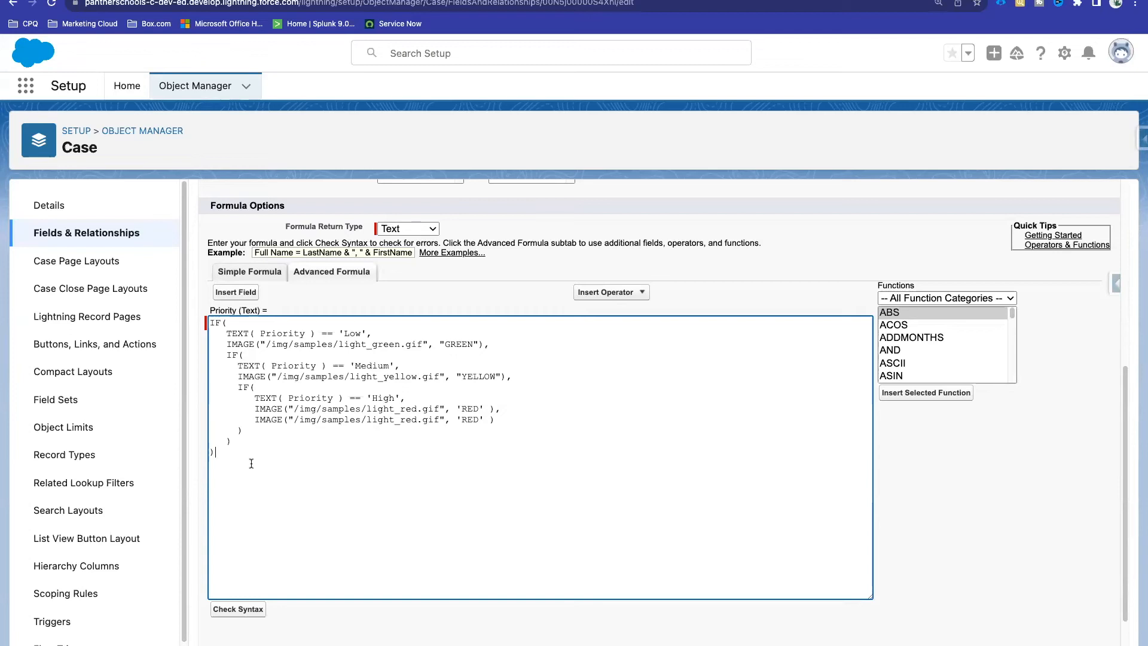
{"action": "scroll", "coordinate": [925, 349], "scroll_direction": "down", "scroll_amount": 1}
{"action": "scroll", "coordinate": [925, 348], "scroll_direction": "down", "scroll_amount": 4}
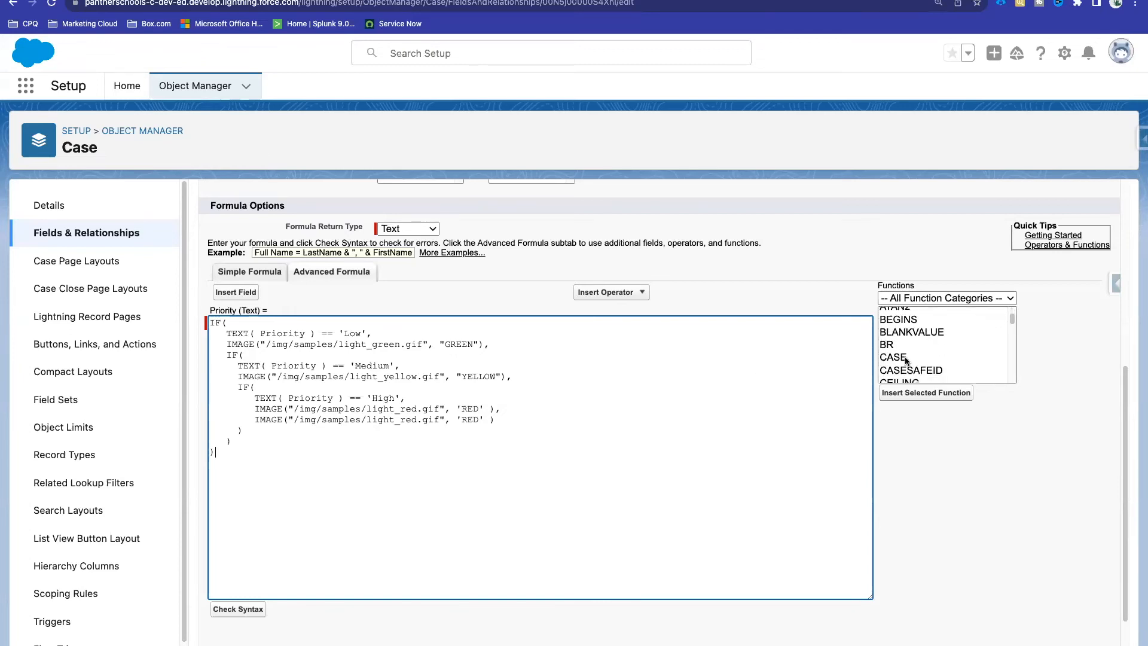
{"action": "left_click", "coordinate": [906, 358]}
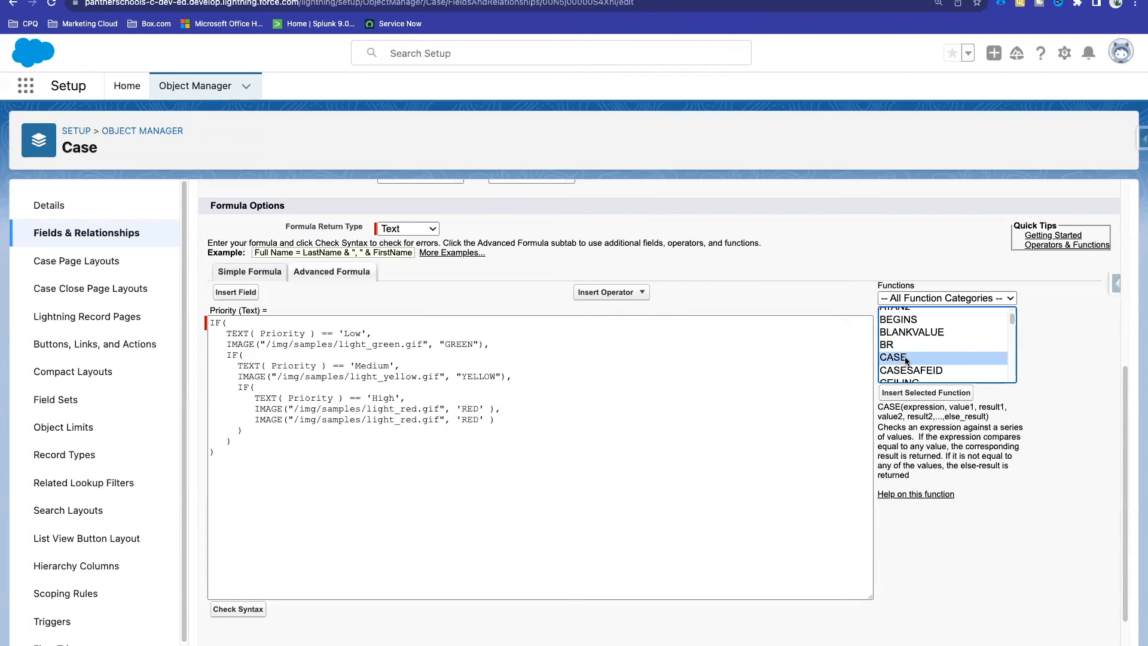
{"action": "left_click", "coordinate": [921, 496]}
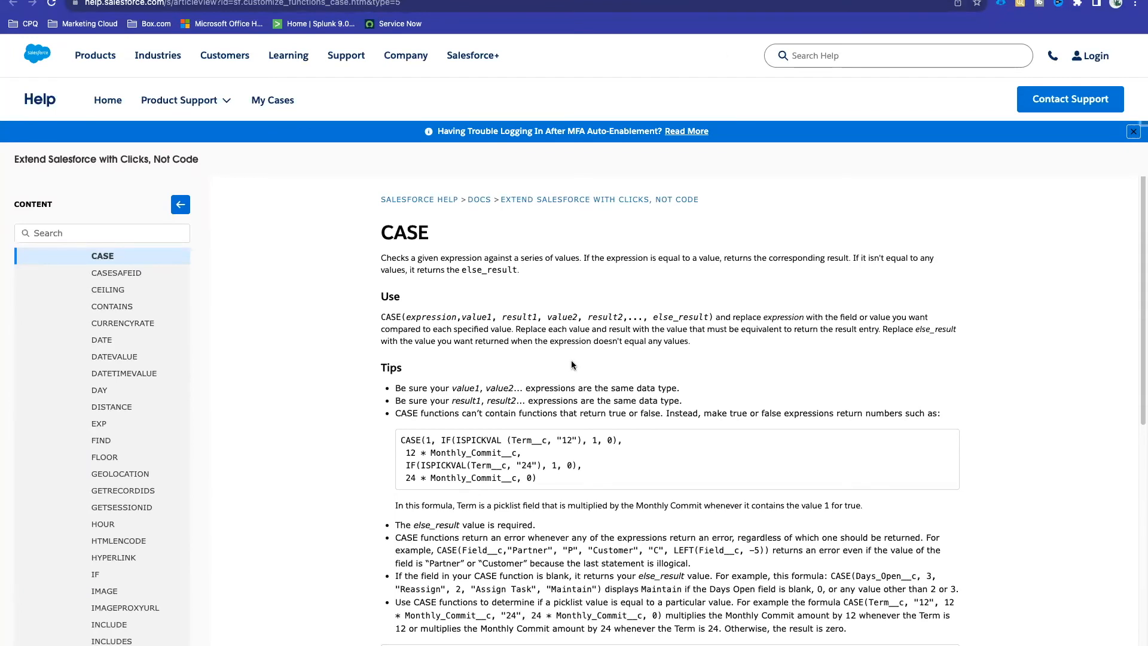
Step: Study the Last Activity Month CASE example built on MONTH(LastActivityDate)
{"action": "scroll", "coordinate": [572, 365], "scroll_direction": "down", "scroll_amount": 1}
{"action": "scroll", "coordinate": [571, 364], "scroll_direction": "down", "scroll_amount": 5}
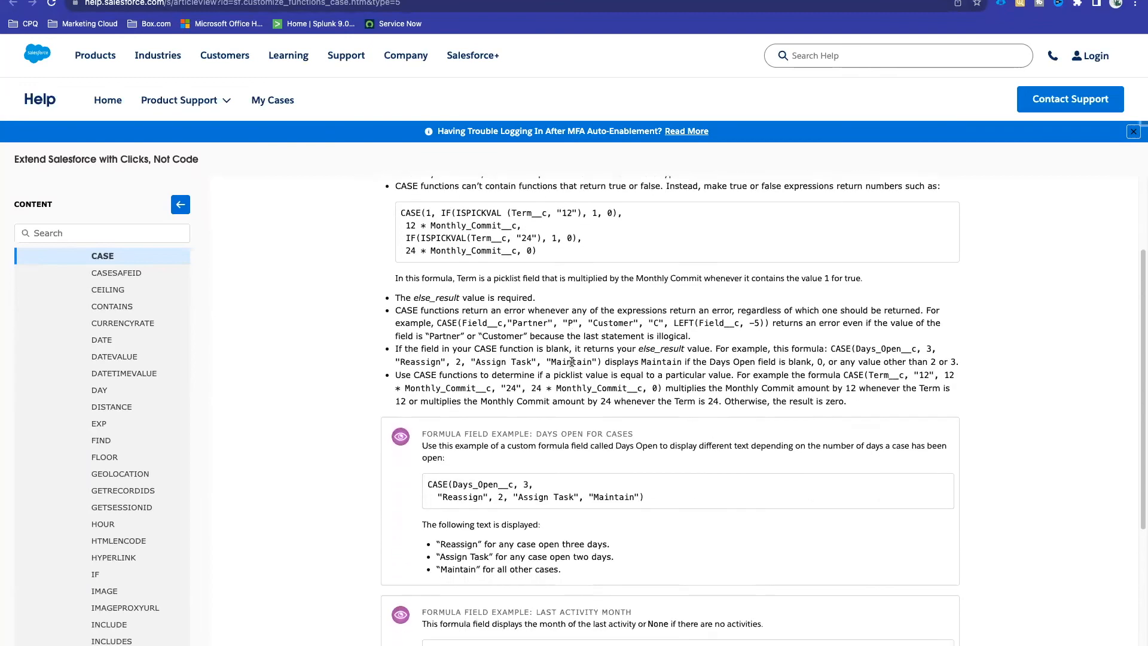
{"action": "scroll", "coordinate": [571, 361], "scroll_direction": "down", "scroll_amount": 4}
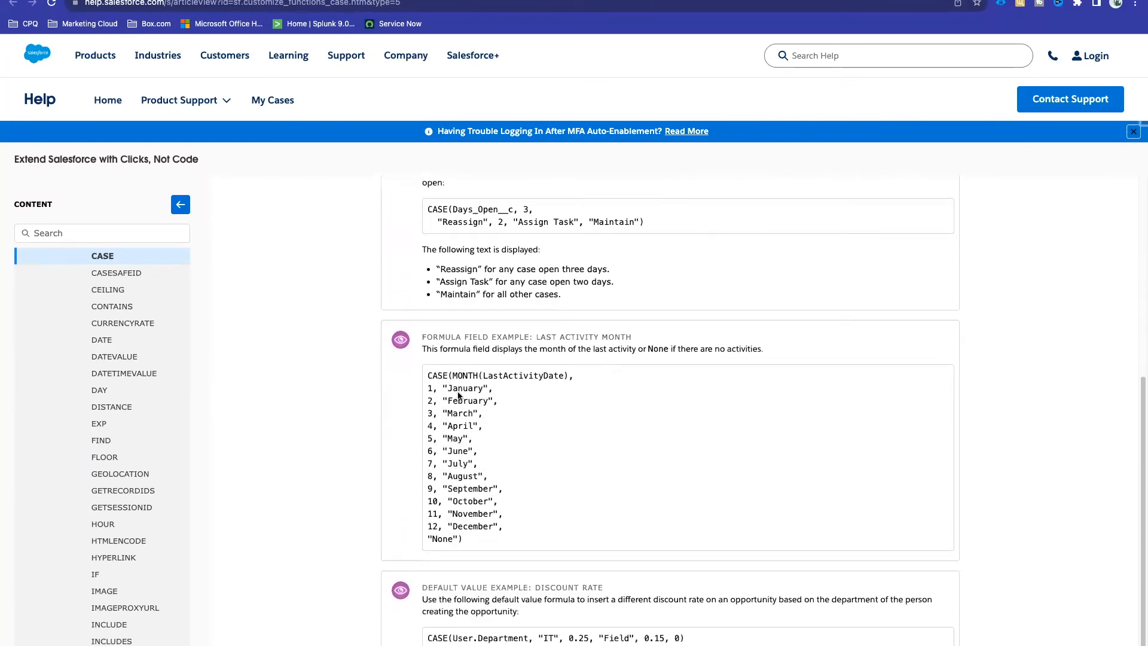
{"action": "left_click_drag", "start_coordinate": [431, 375], "coordinate": [479, 542]}
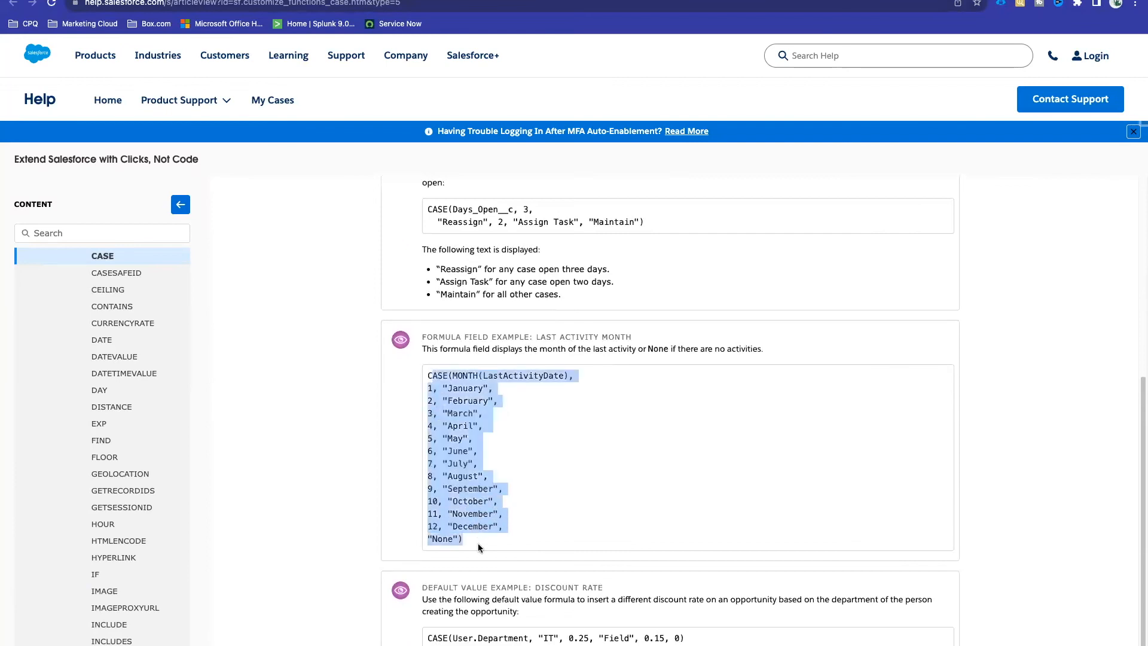
{"action": "double_click", "coordinate": [507, 376]}
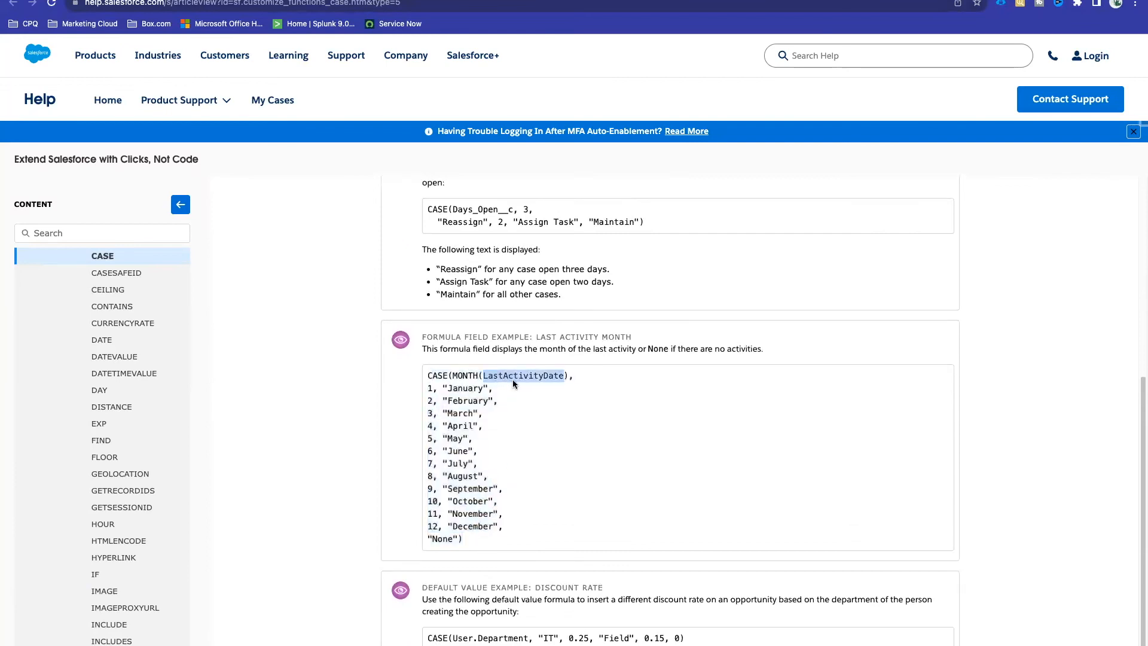
{"action": "double_click", "coordinate": [527, 372]}
{"action": "left_click_drag", "start_coordinate": [468, 546], "coordinate": [428, 373]}
{"action": "left_click", "coordinate": [519, 440]}
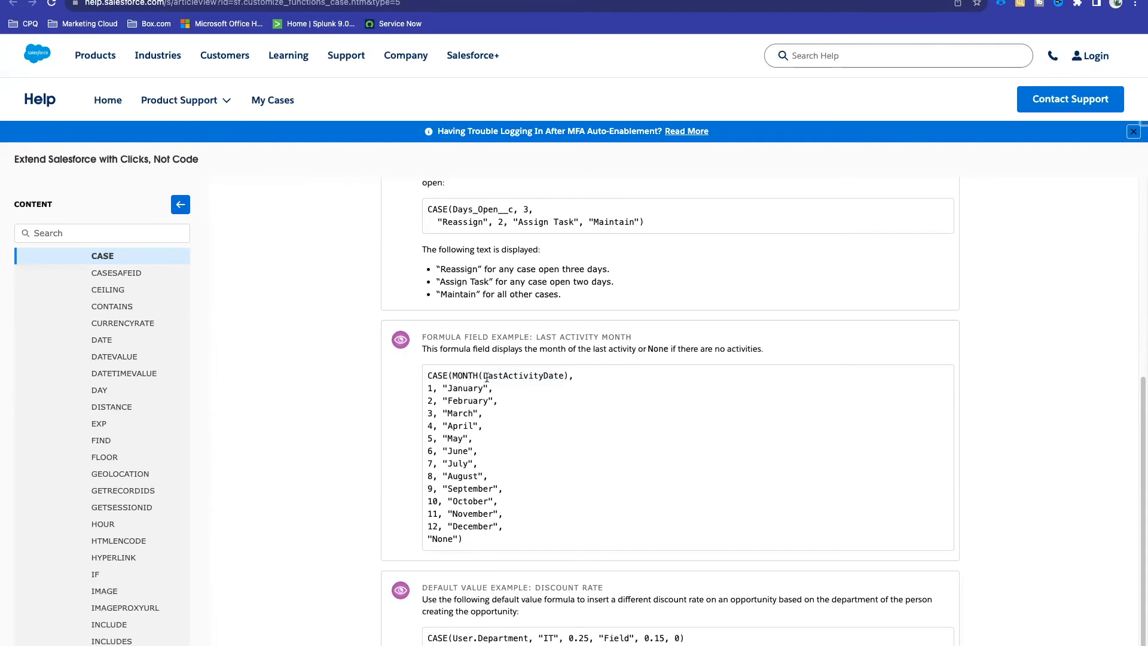
{"action": "left_click_drag", "start_coordinate": [454, 373], "coordinate": [570, 375]}
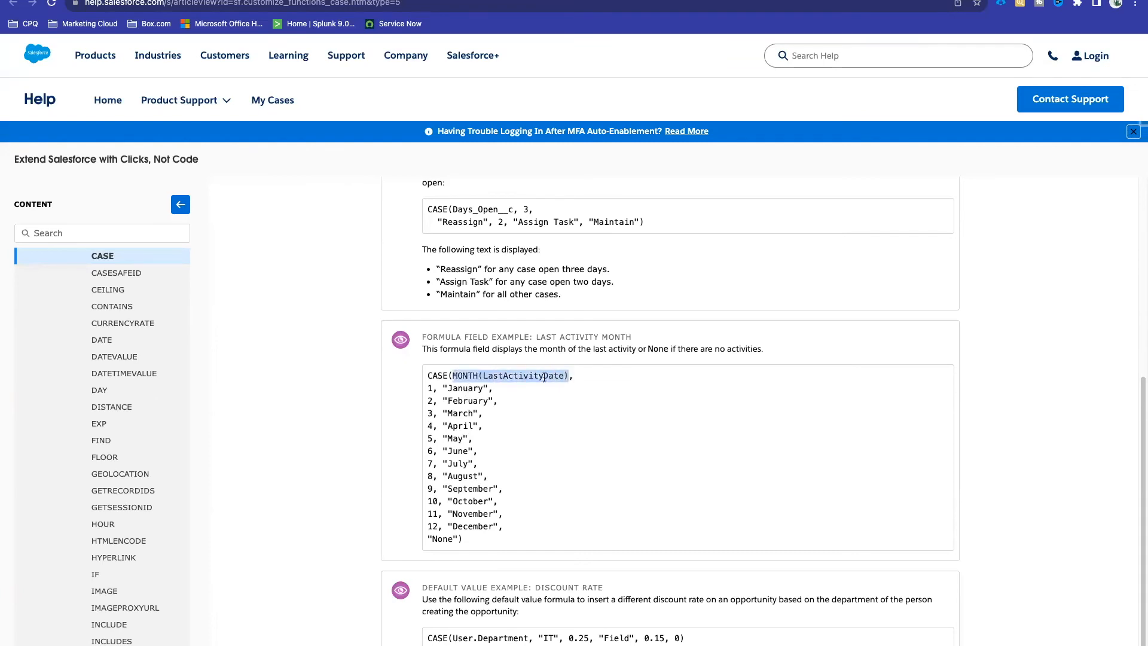
{"action": "left_click", "coordinate": [426, 388]}
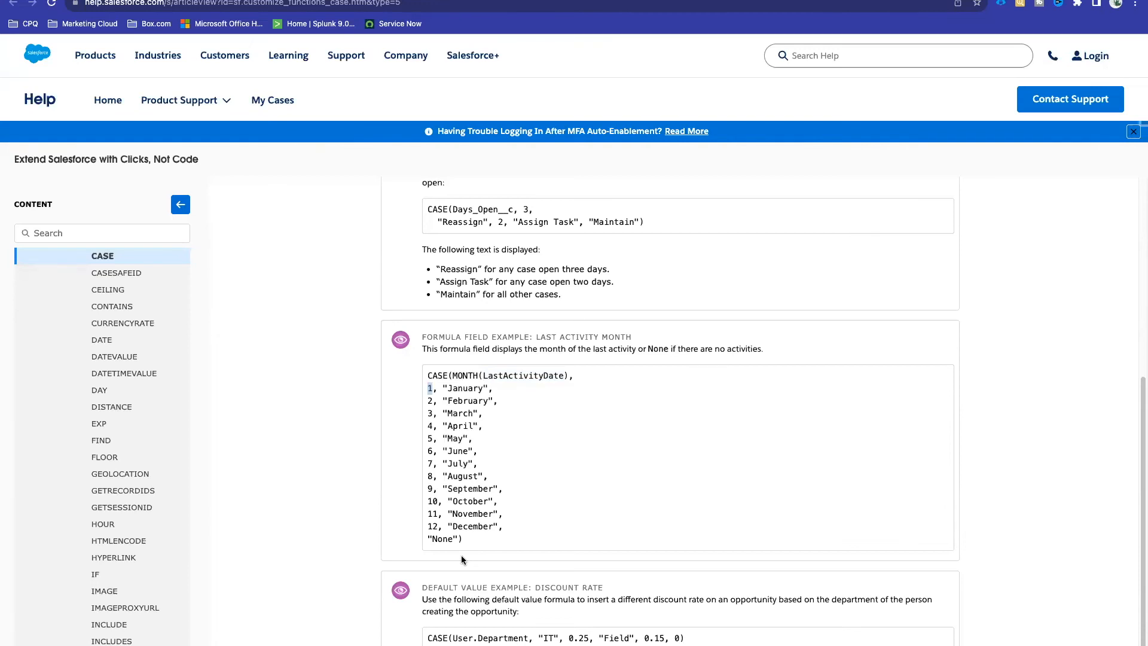
Step: Insert a blank CASE template on a new line below the IF Priority formula
{"action": "left_click", "coordinate": [149, 1]}
{"action": "left_click", "coordinate": [223, 453]}
{"action": "double_click", "coordinate": [901, 359]}
{"action": "left_click", "coordinate": [216, 464]}
{"action": "key", "text": "BackSpace"}
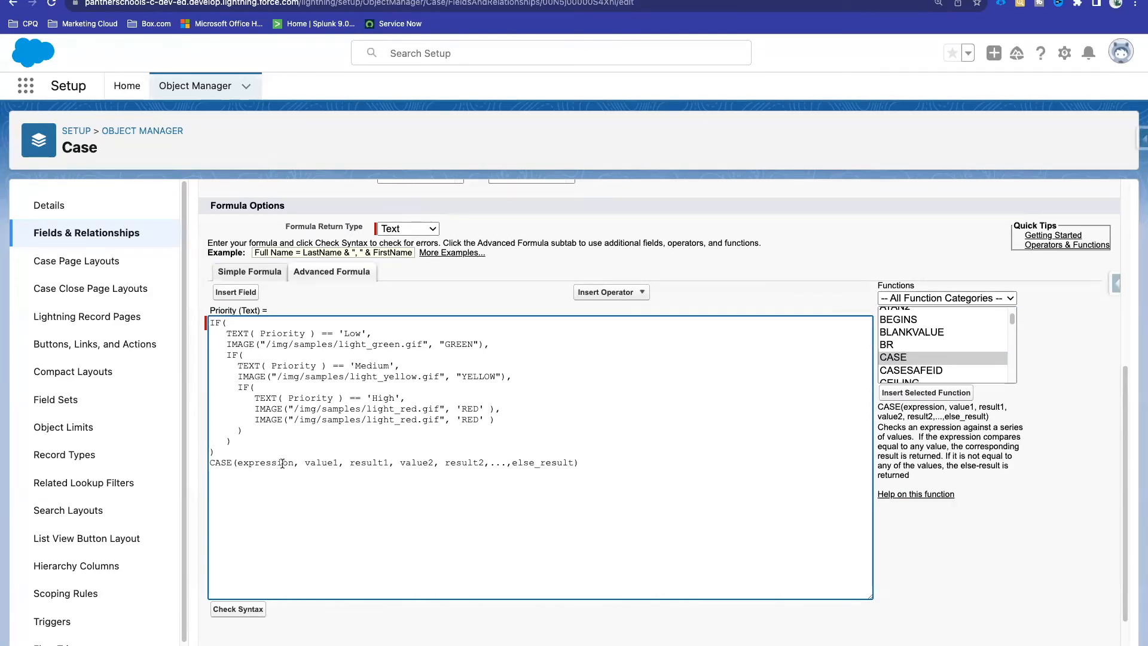
Step: Paste TEXT( Priority ) in as the CASE expression
{"action": "left_click_drag", "start_coordinate": [314, 335], "coordinate": [227, 335]}
{"action": "key", "text": "super+c"}
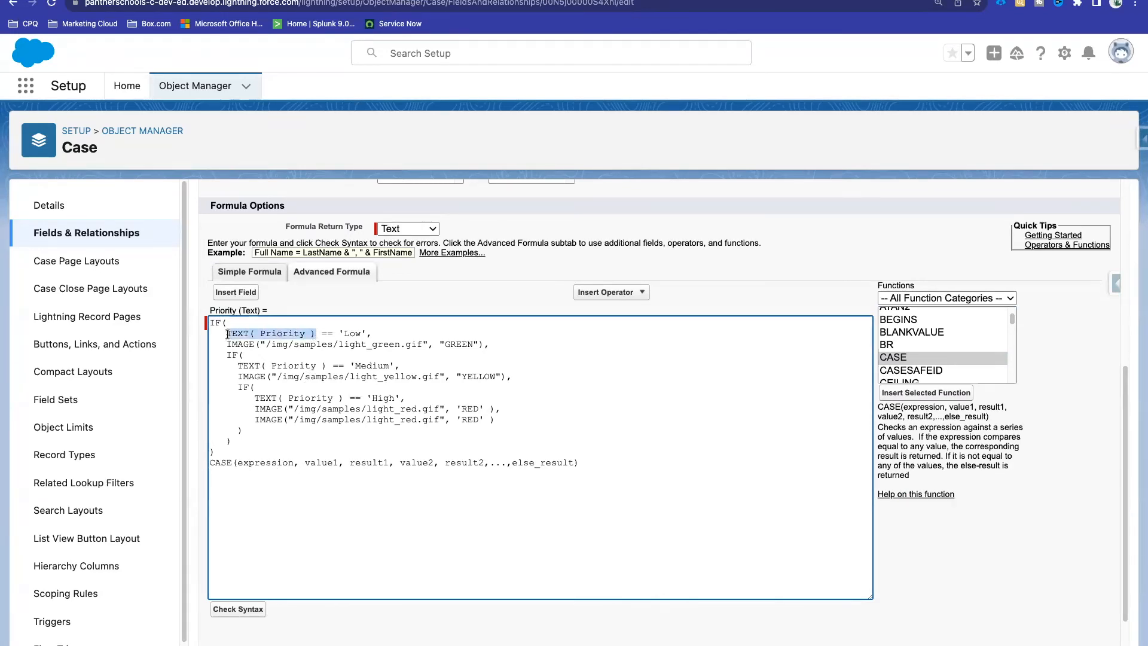
{"action": "double_click", "coordinate": [272, 464]}
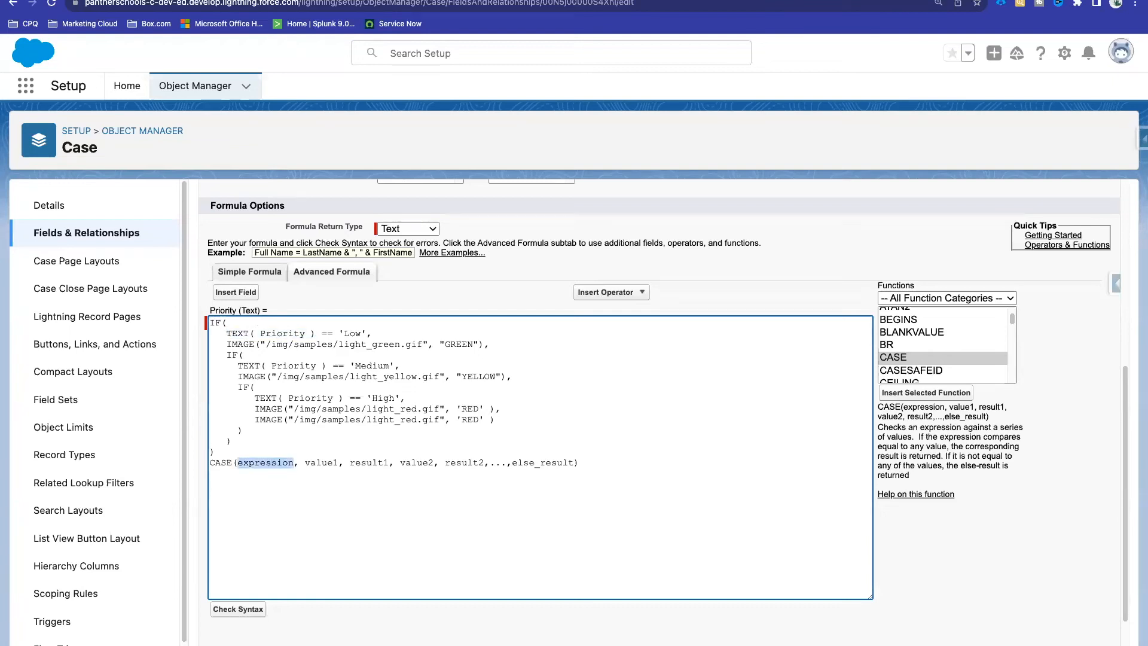
{"action": "key", "text": "super+v"}
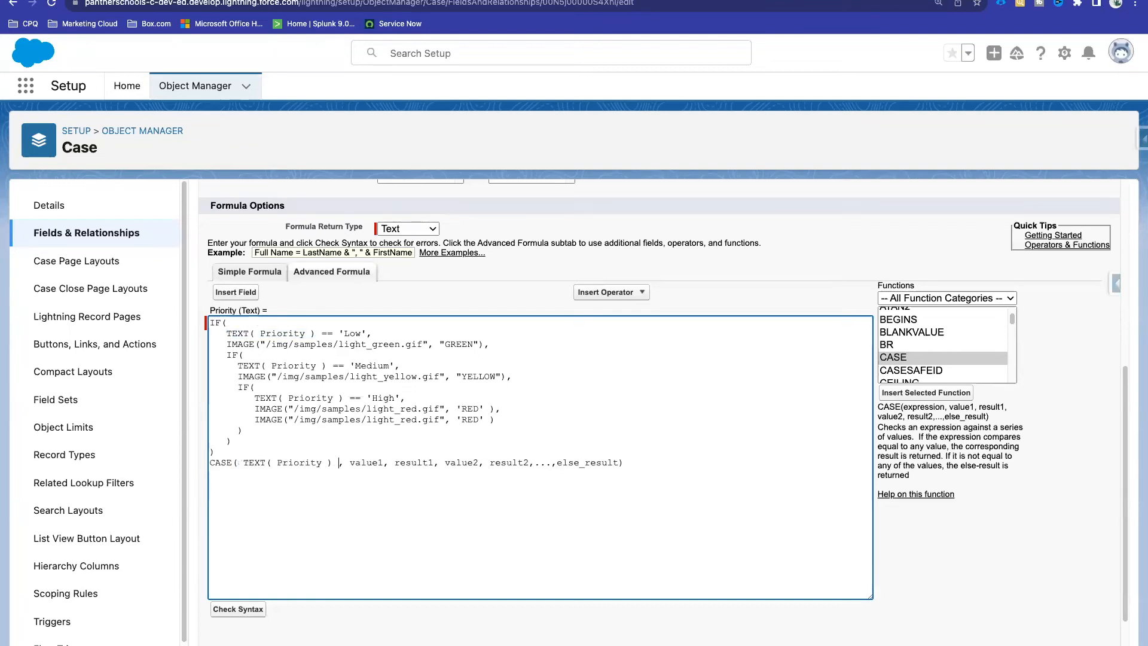
{"action": "left_click_drag", "start_coordinate": [336, 464], "coordinate": [383, 462]}
{"action": "left_click", "coordinate": [351, 462]}
{"action": "double_click", "coordinate": [412, 462]}
{"action": "double_click", "coordinate": [460, 463]}
{"action": "left_click", "coordinate": [513, 462]}
Step: Fill value1 with 'Low' and result1 with the green light IMAGE call, on its own line
{"action": "left_click_drag", "start_coordinate": [340, 333], "coordinate": [369, 333]}
{"action": "key", "text": "ctrl+c"}
{"action": "double_click", "coordinate": [367, 462]}
{"action": "key", "text": "ctrl+v"}
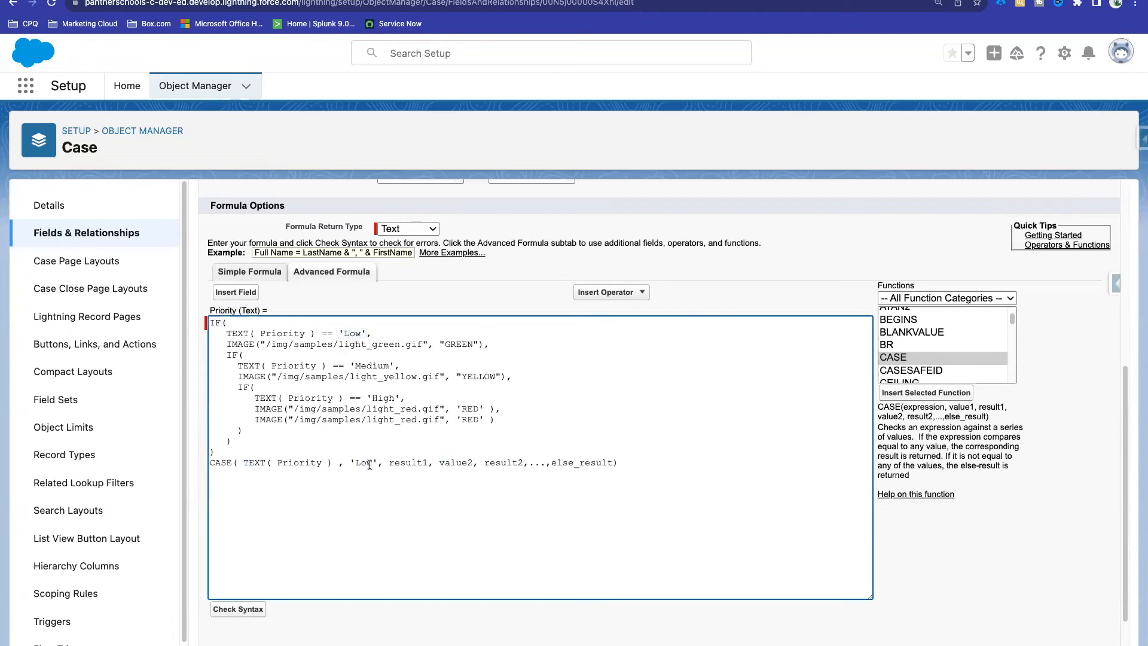
{"action": "left_click_drag", "start_coordinate": [447, 347], "coordinate": [230, 344]}
{"action": "key", "text": "ctrl+c"}
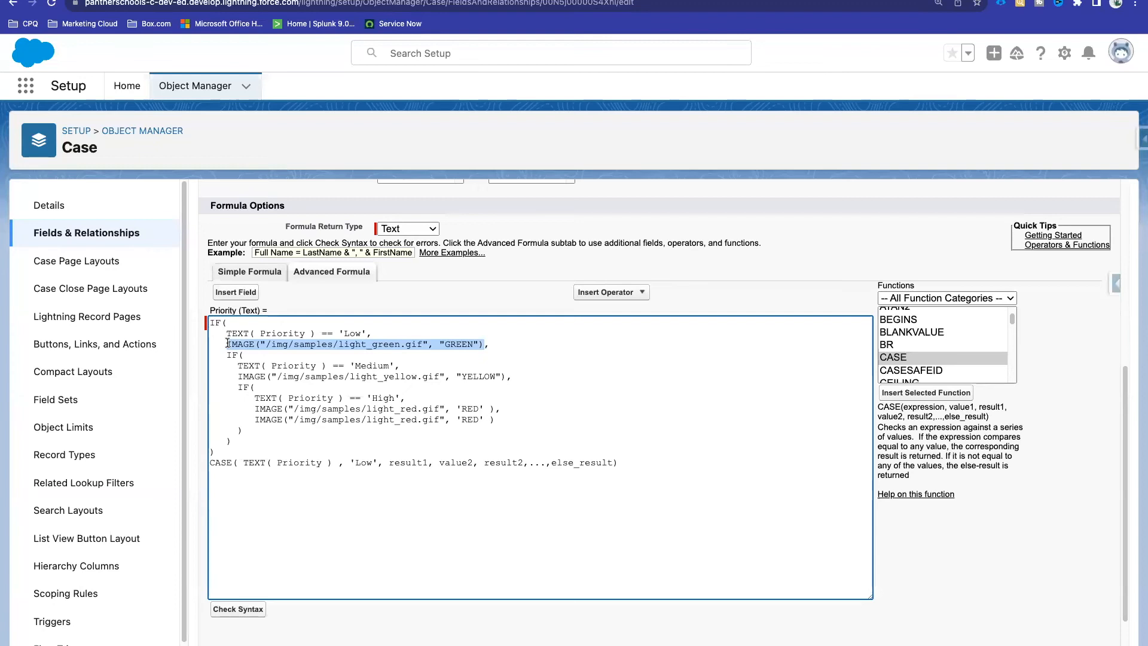
{"action": "double_click", "coordinate": [412, 462]}
{"action": "key", "text": "ctrl+v"}
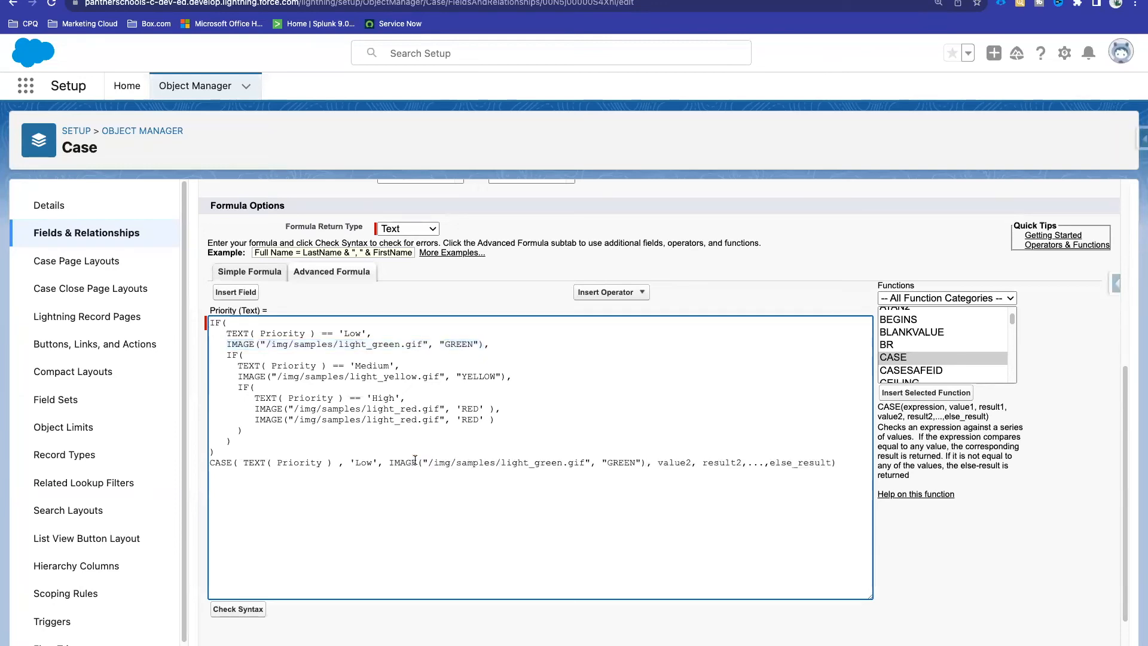
{"action": "left_click", "coordinate": [351, 463]}
{"action": "key", "text": "Return"}
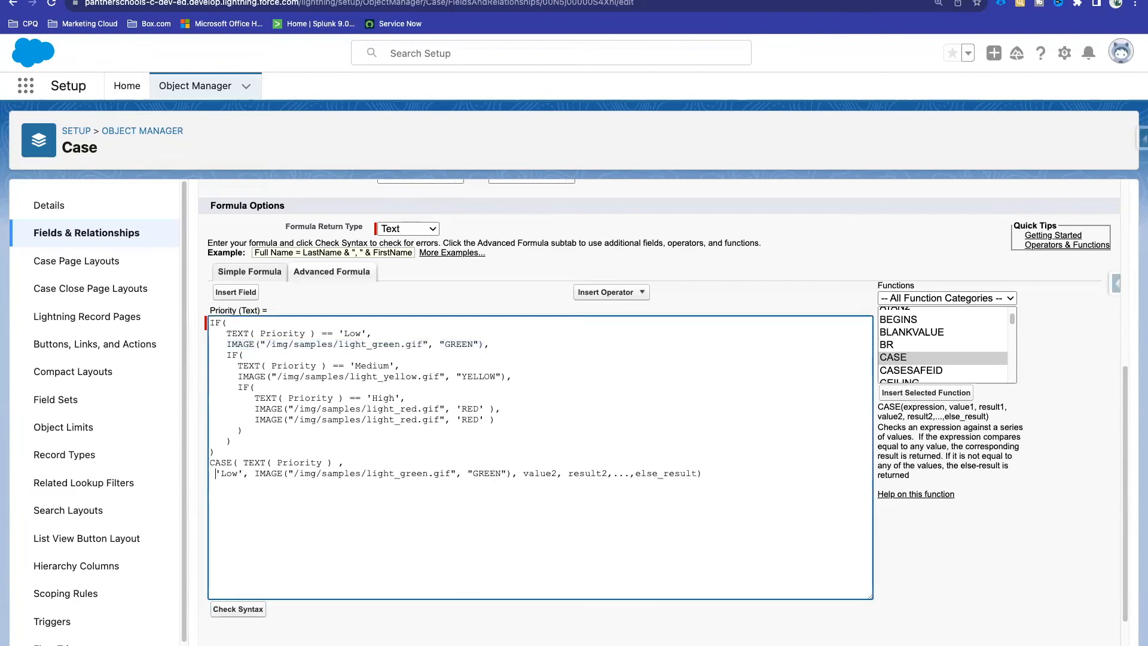
{"action": "left_click", "coordinate": [538, 474]}
{"action": "key", "text": "Return"}
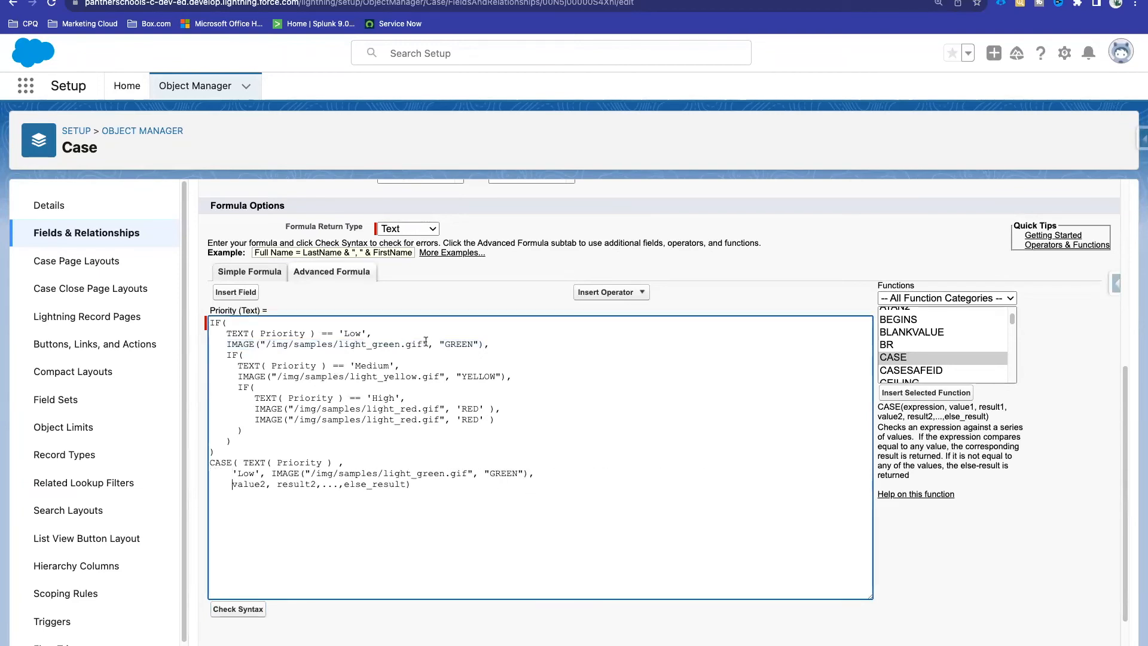
Step: Fill value2 with 'Medium' and result2 with the yellow light IMAGE call, removing else_result
{"action": "left_click_drag", "start_coordinate": [350, 365], "coordinate": [393, 364]}
{"action": "key", "text": "ctrl+c"}
{"action": "double_click", "coordinate": [248, 484]}
{"action": "key", "text": "ctrl+v"}
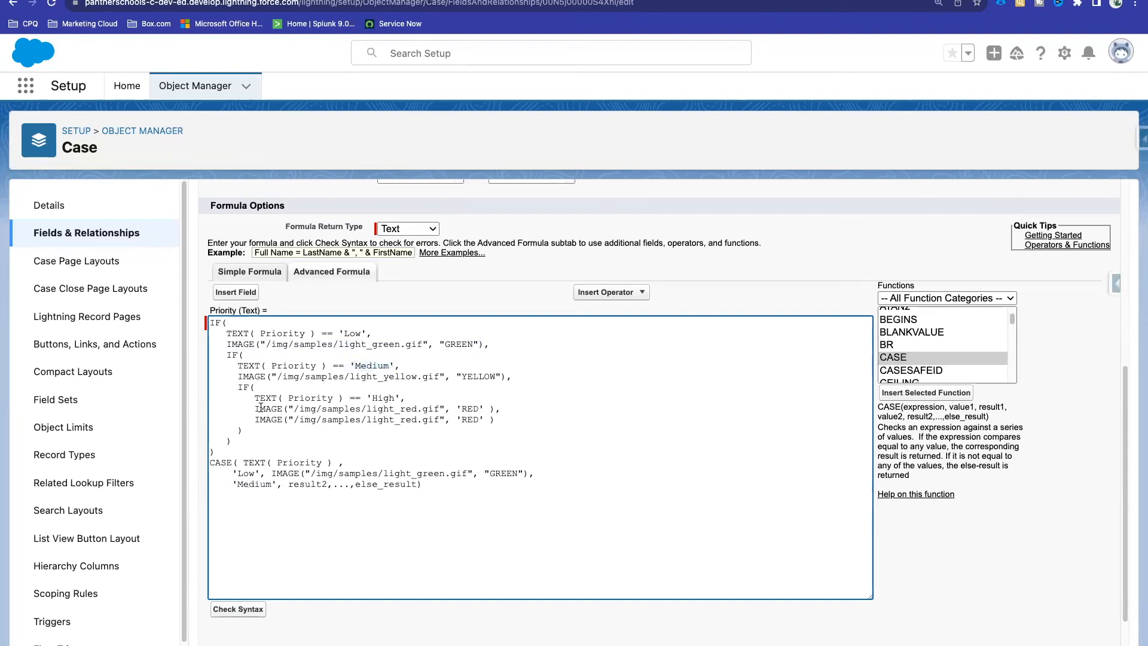
{"action": "left_click_drag", "start_coordinate": [238, 376], "coordinate": [506, 377]}
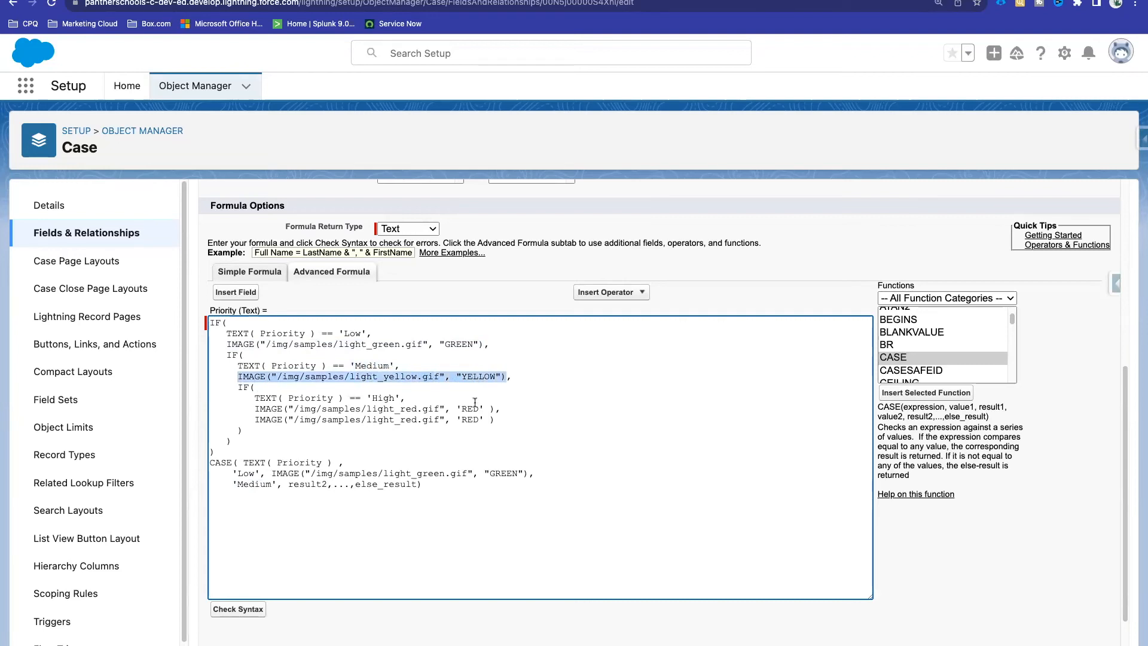
{"action": "left_click", "coordinate": [289, 483]}
{"action": "left_click", "coordinate": [328, 485], "text": "shift"}
{"action": "key", "text": "ctrl+v"}
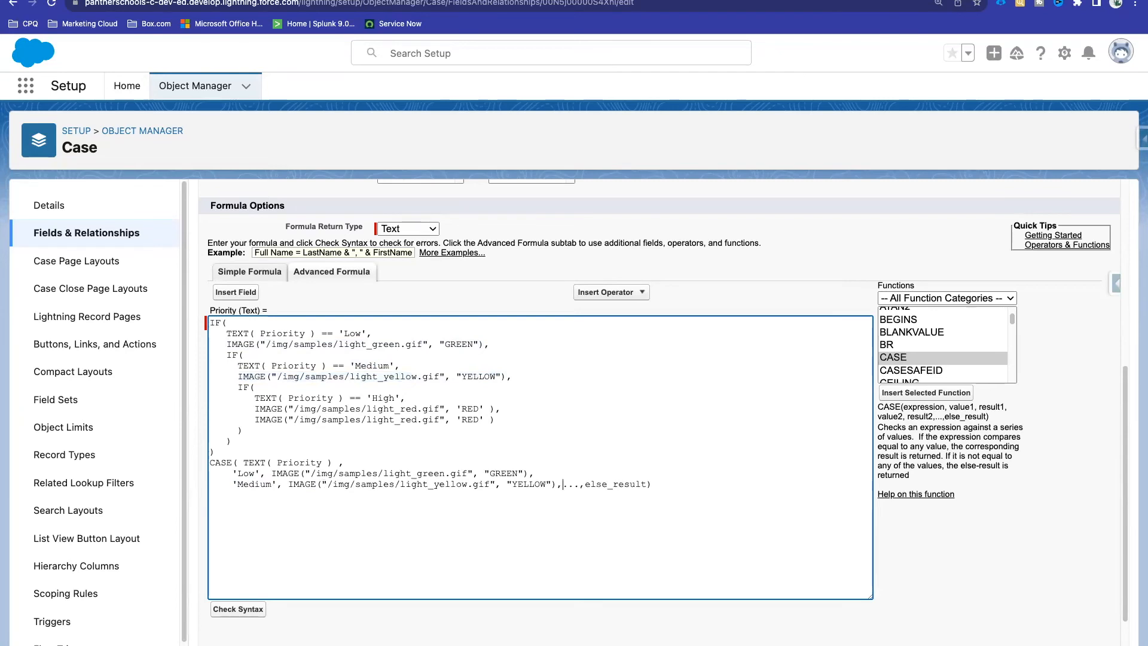
{"action": "key", "text": "Return"}
{"action": "left_click_drag", "start_coordinate": [317, 495], "coordinate": [232, 495]}
{"action": "key", "text": "BackSpace"}
Step: Add 'High' with the red light IMAGE call, plus the red image as the default result
{"action": "key", "text": "Return"}
{"action": "left_click_drag", "start_coordinate": [367, 397], "coordinate": [401, 397]}
{"action": "left_click", "coordinate": [238, 494]}
{"action": "key", "text": "super+v"}
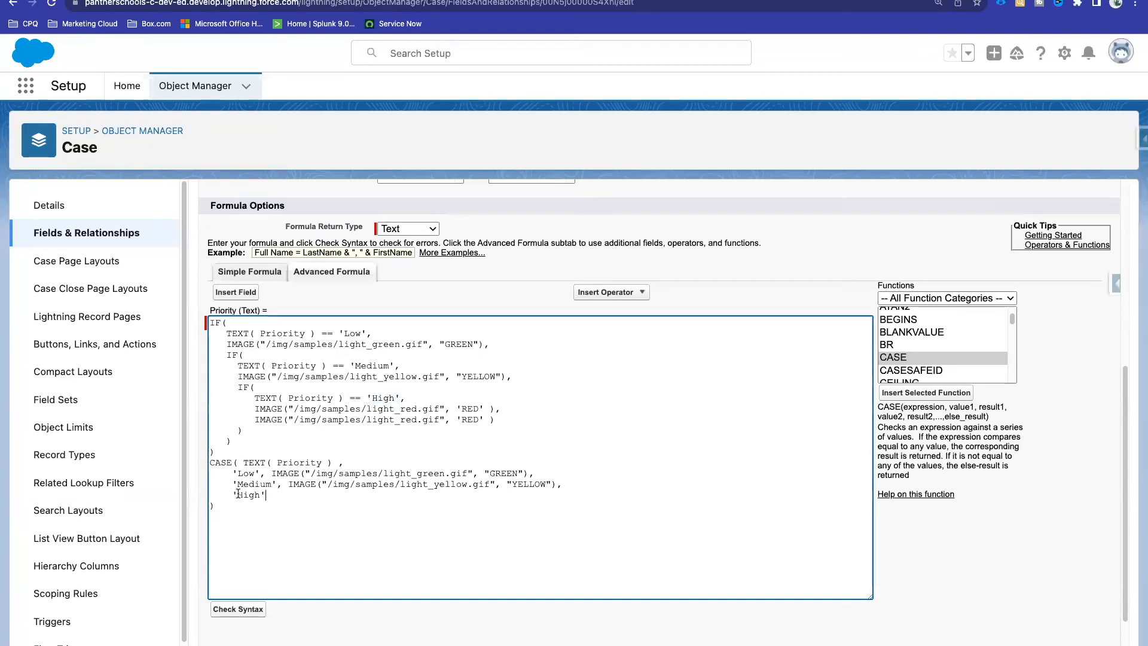
{"action": "left_click_drag", "start_coordinate": [254, 409], "coordinate": [496, 410]}
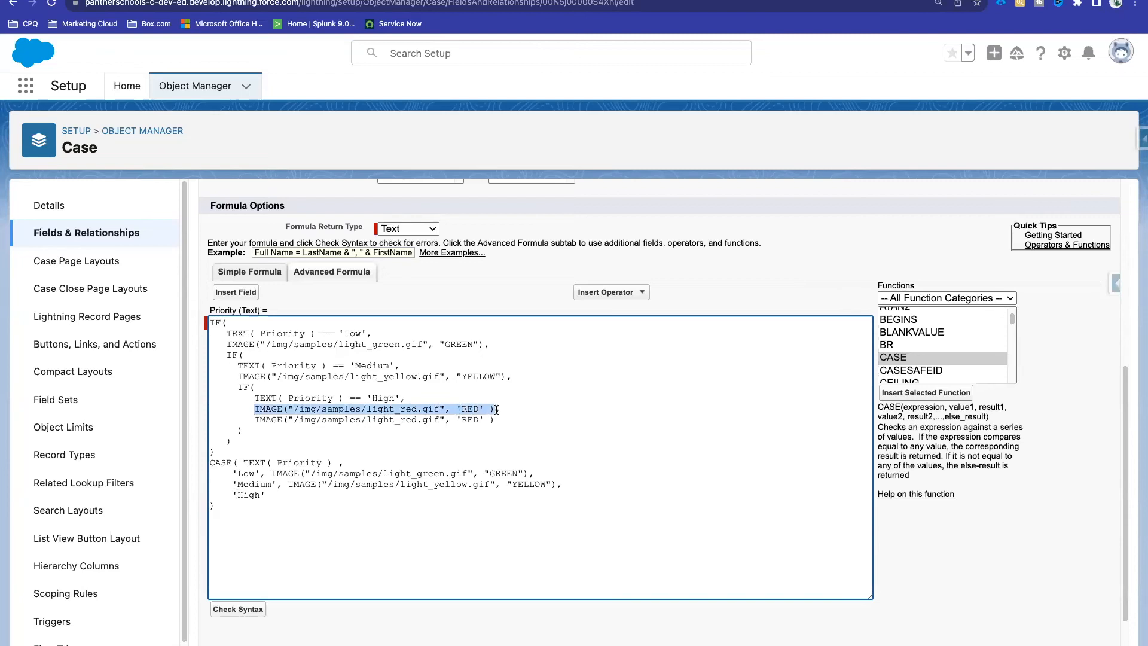
{"action": "left_click", "coordinate": [280, 493]}
{"action": "key", "text": "super+v"}
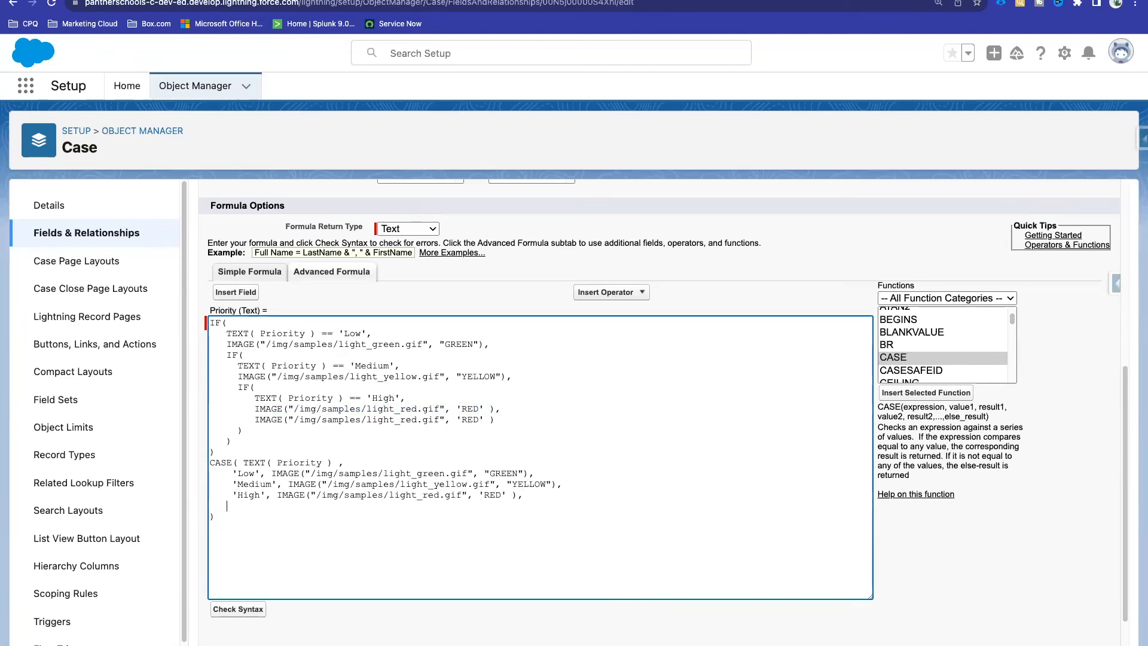
{"action": "left_click_drag", "start_coordinate": [255, 419], "coordinate": [502, 422]}
{"action": "key", "text": "super+c"}
{"action": "left_click", "coordinate": [273, 505]}
{"action": "key", "text": "super+v"}
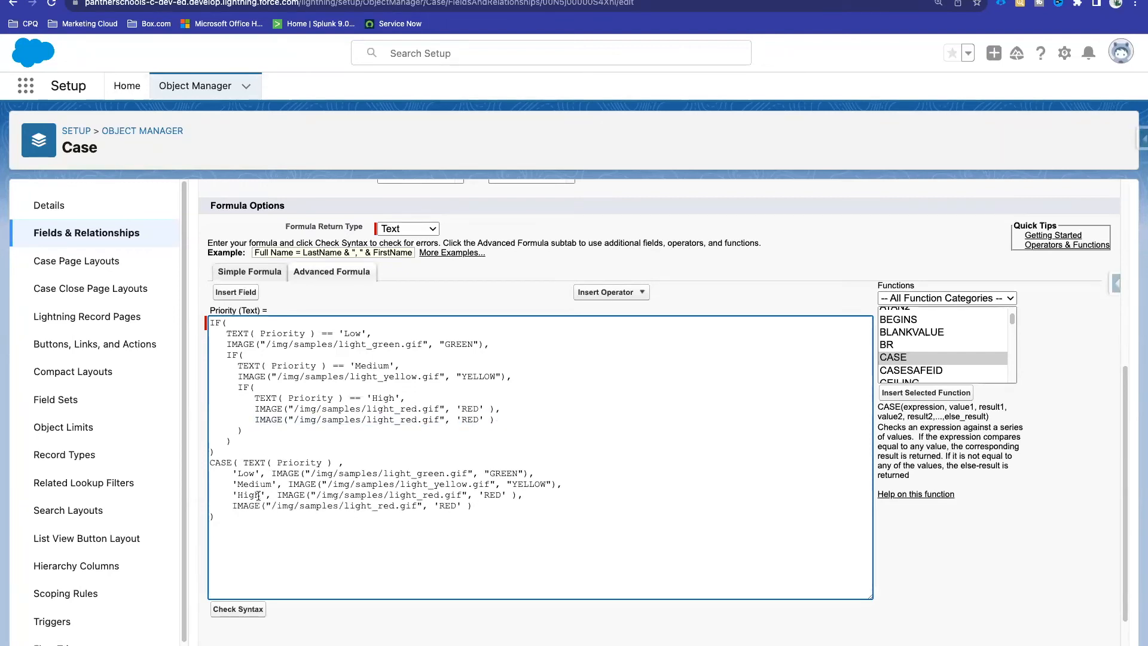
Step: Review the Low, Medium and default red-light lines of the finished CASE block
{"action": "double_click", "coordinate": [245, 473]}
{"action": "double_click", "coordinate": [283, 477]}
{"action": "double_click", "coordinate": [253, 477]}
{"action": "double_click", "coordinate": [286, 473]}
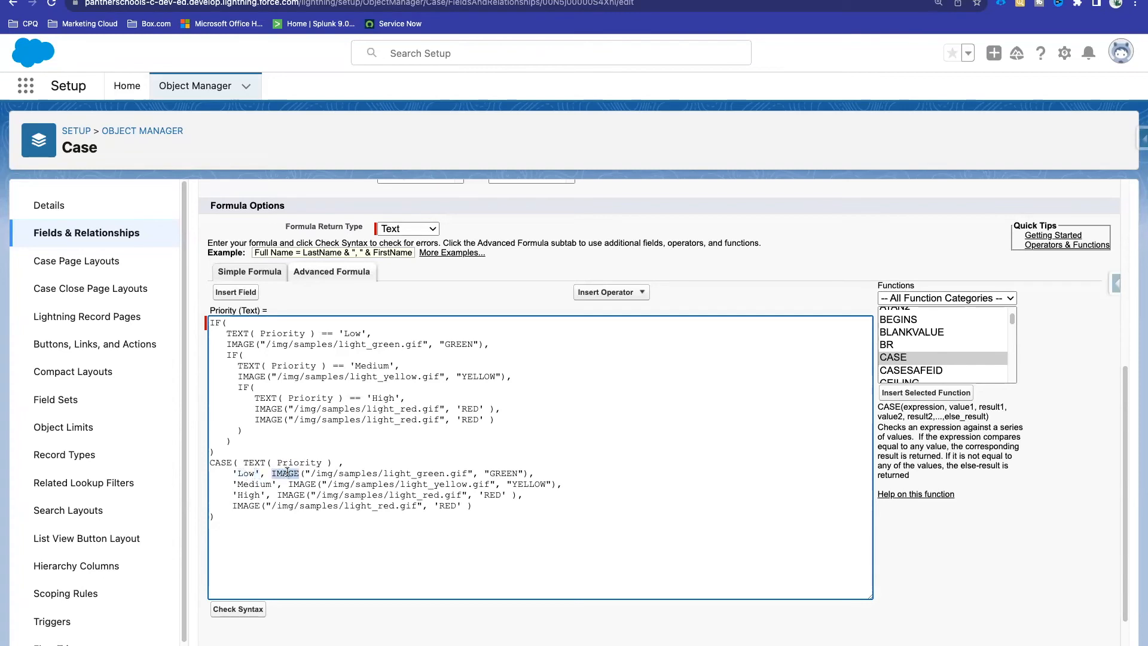
{"action": "double_click", "coordinate": [253, 485]}
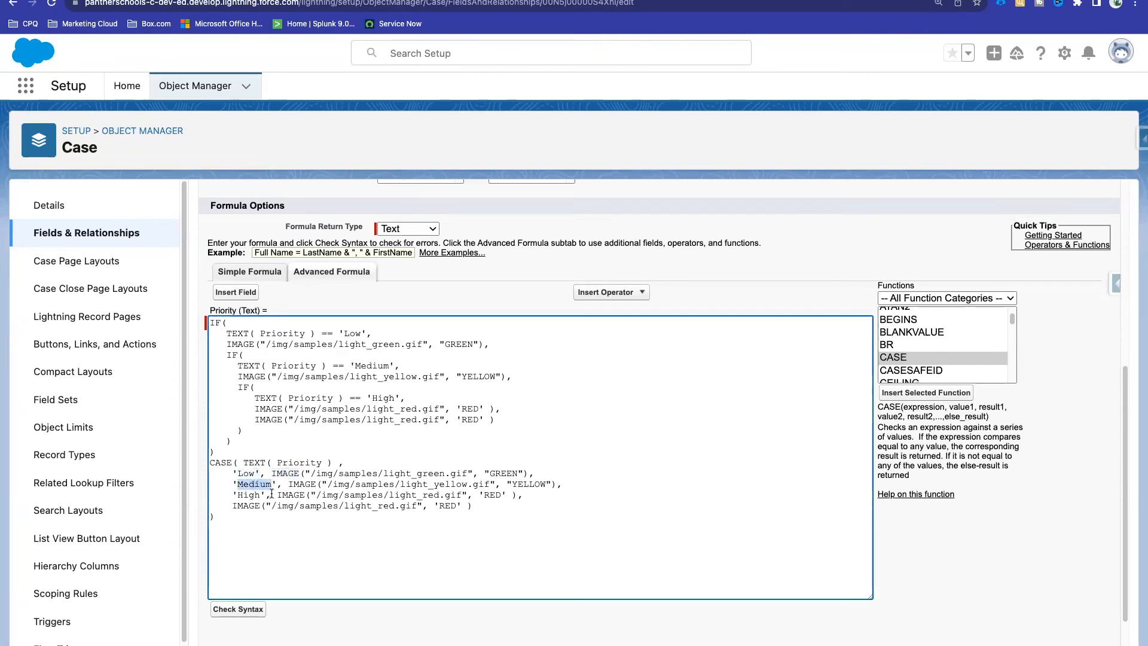
{"action": "left_click_drag", "start_coordinate": [232, 506], "coordinate": [479, 509]}
{"action": "left_click", "coordinate": [478, 506]}
Step: Delete the old IF formula so only the CASE version remains, and check its syntax
{"action": "left_click_drag", "start_coordinate": [221, 452], "coordinate": [205, 325]}
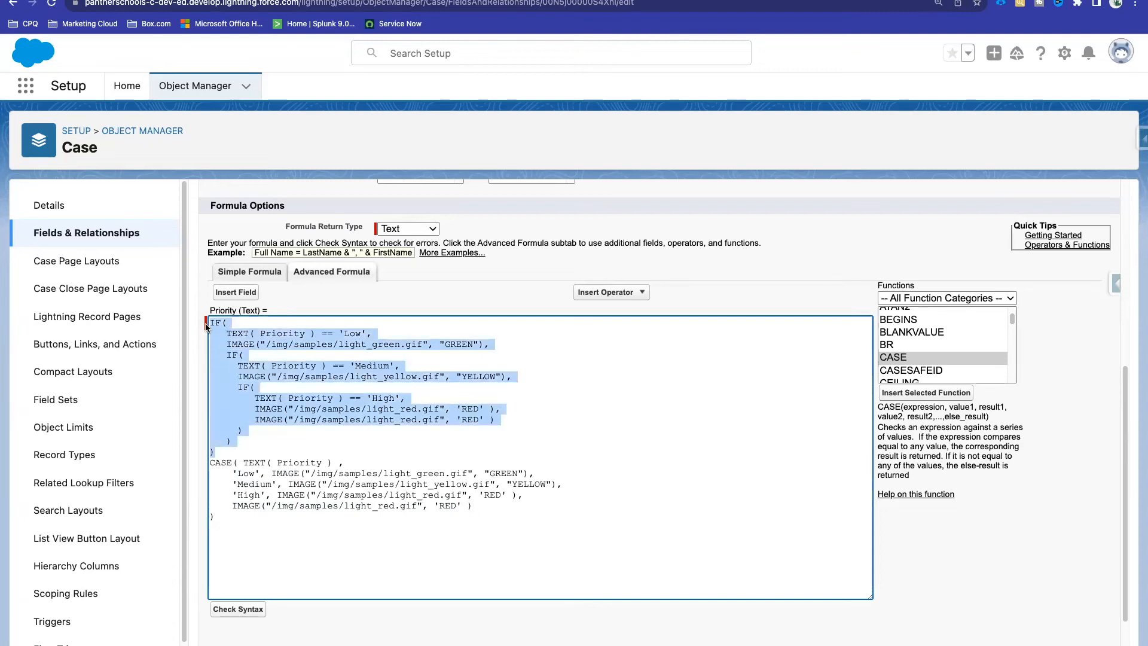
{"action": "key", "text": "BackSpace"}
{"action": "key", "text": "Delete"}
{"action": "left_click", "coordinate": [238, 608]}
{"action": "scroll", "coordinate": [406, 433], "scroll_direction": "down", "scroll_amount": 7}
{"action": "scroll", "coordinate": [403, 431], "scroll_direction": "up", "scroll_amount": 3}
Step: Paste the old IF Priority formula below the last code block in the Quip notes
{"action": "left_click", "coordinate": [178, 2]}
{"action": "scroll", "coordinate": [398, 525], "scroll_direction": "down", "scroll_amount": 6}
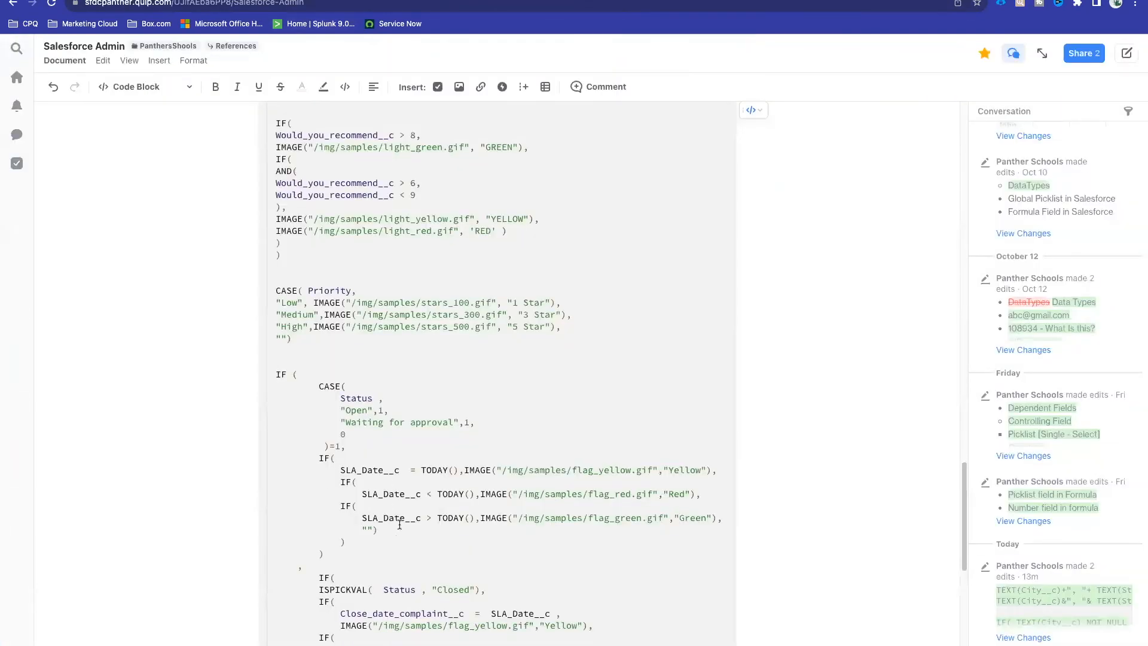
{"action": "left_click", "coordinate": [285, 416]}
{"action": "key", "text": "Return"}
{"action": "key", "text": "Return"}
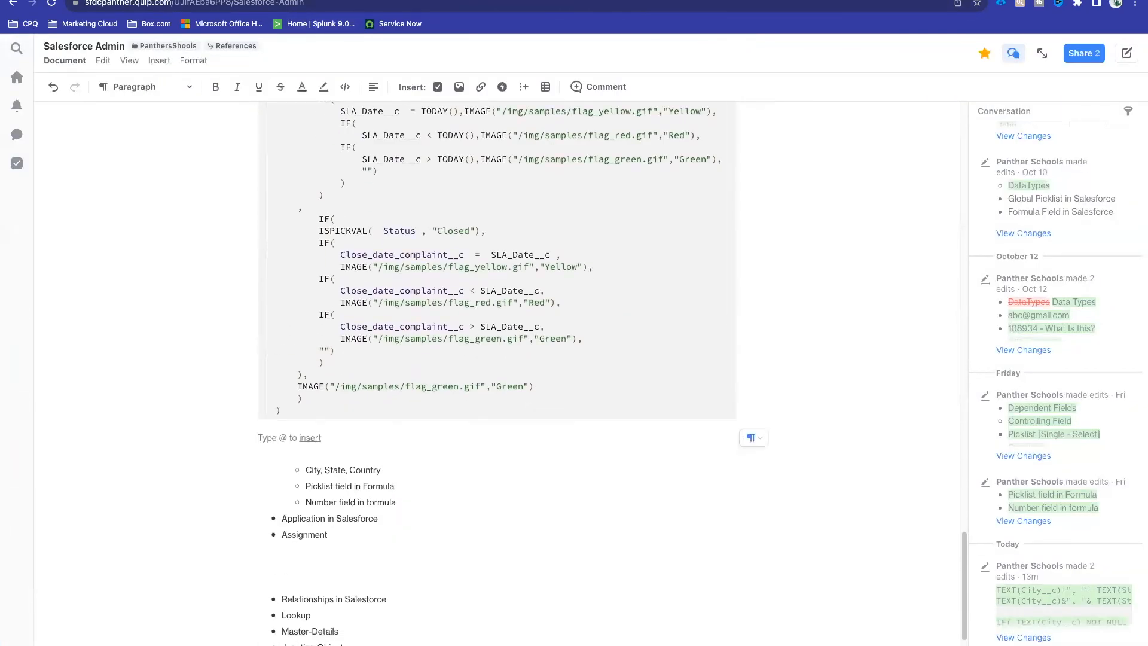
{"action": "key", "text": "ctrl+v"}
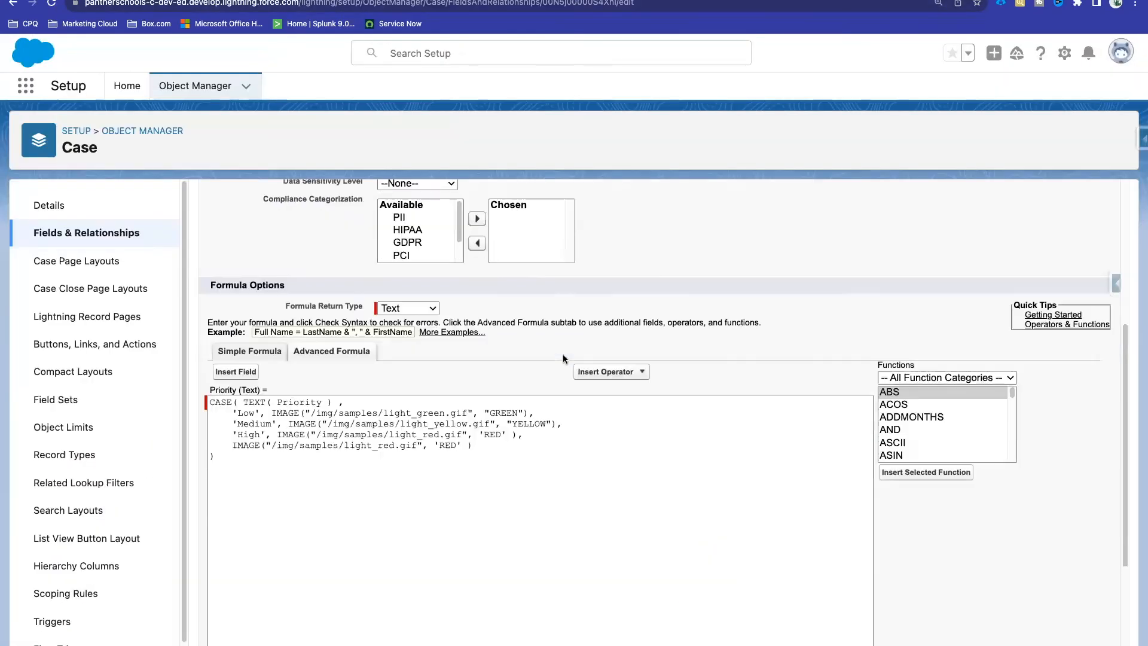
Step: Change case GC5060's Priority to Medium and save it, then return to the Setup tab
{"action": "scroll", "coordinate": [562, 356], "scroll_direction": "down", "scroll_amount": 3}
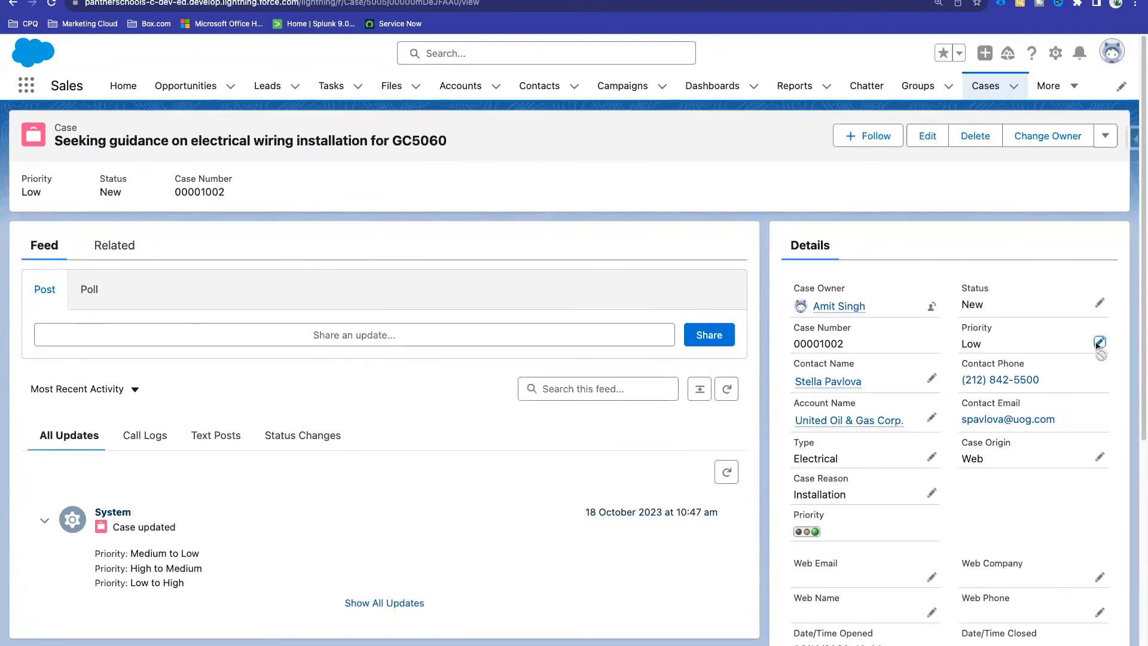
{"action": "left_click", "coordinate": [1099, 342]}
{"action": "left_click", "coordinate": [1001, 390]}
{"action": "left_click", "coordinate": [1009, 473]}
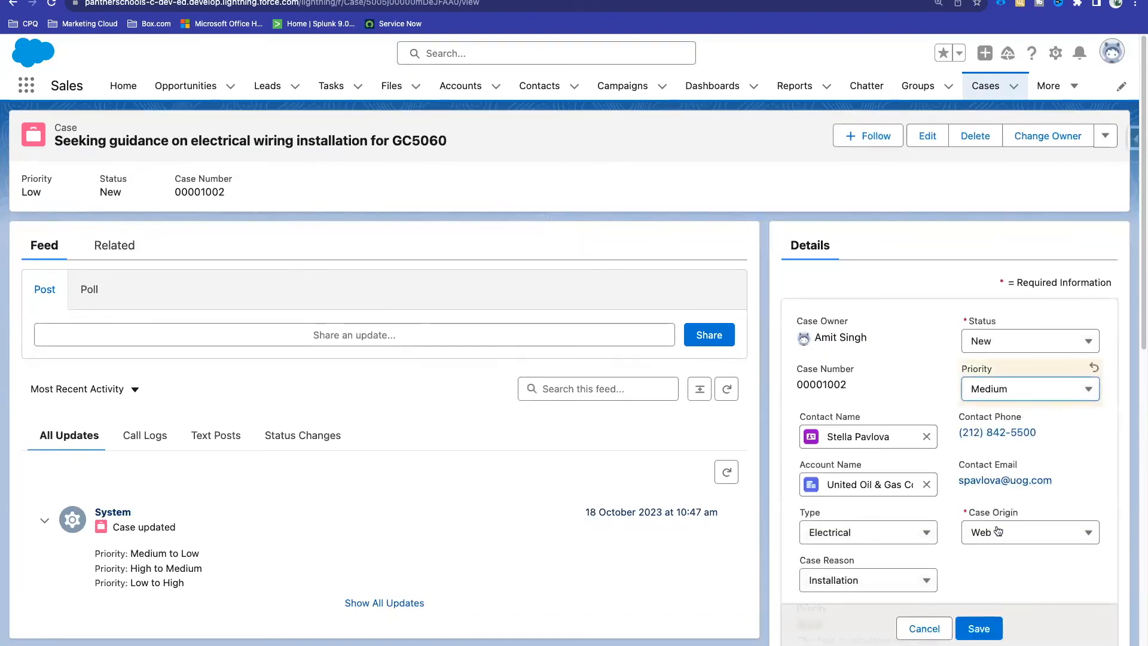
{"action": "left_click", "coordinate": [979, 628]}
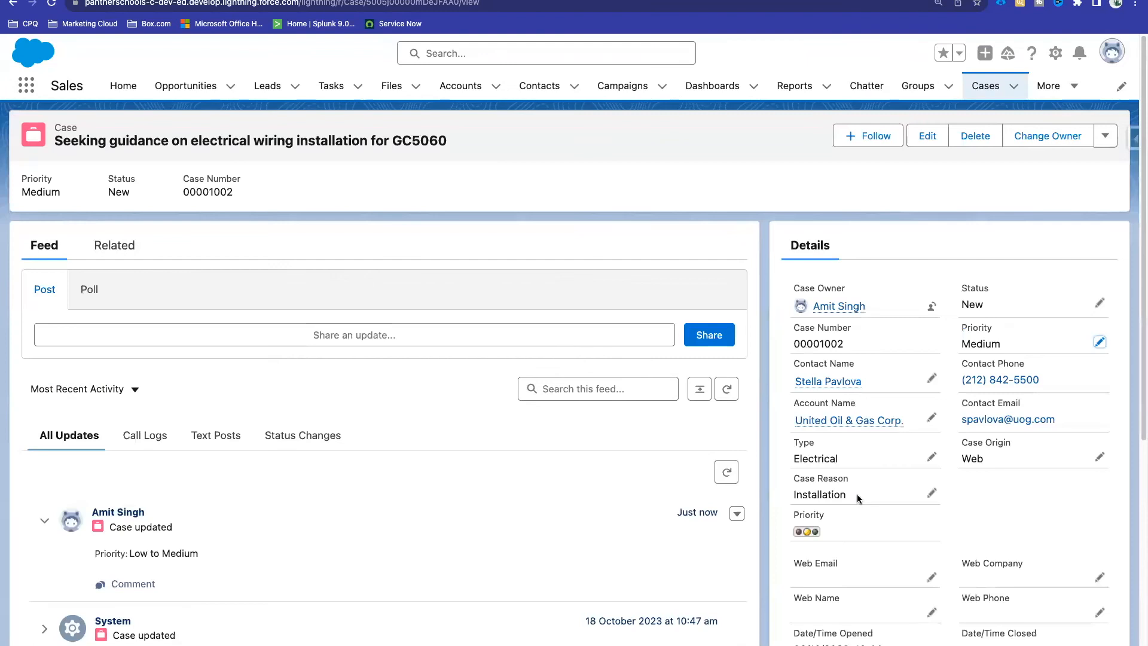
{"action": "left_click", "coordinate": [418, 0]}
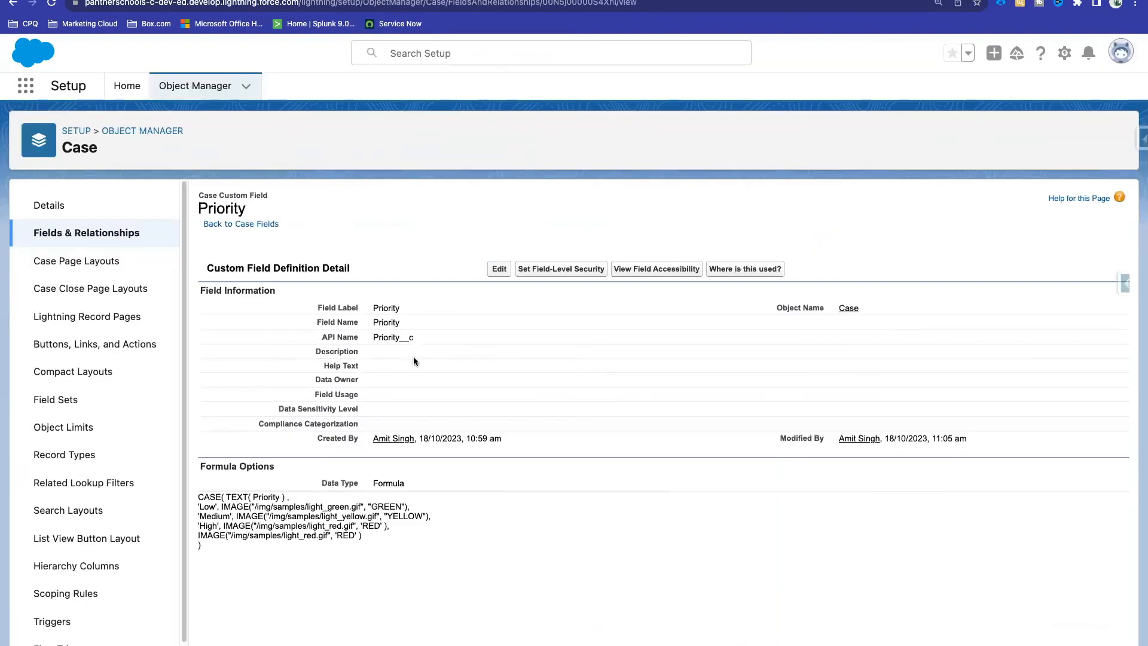
Step: Edit the Priority formula field and select the CASE formula text
{"action": "left_click", "coordinate": [499, 269]}
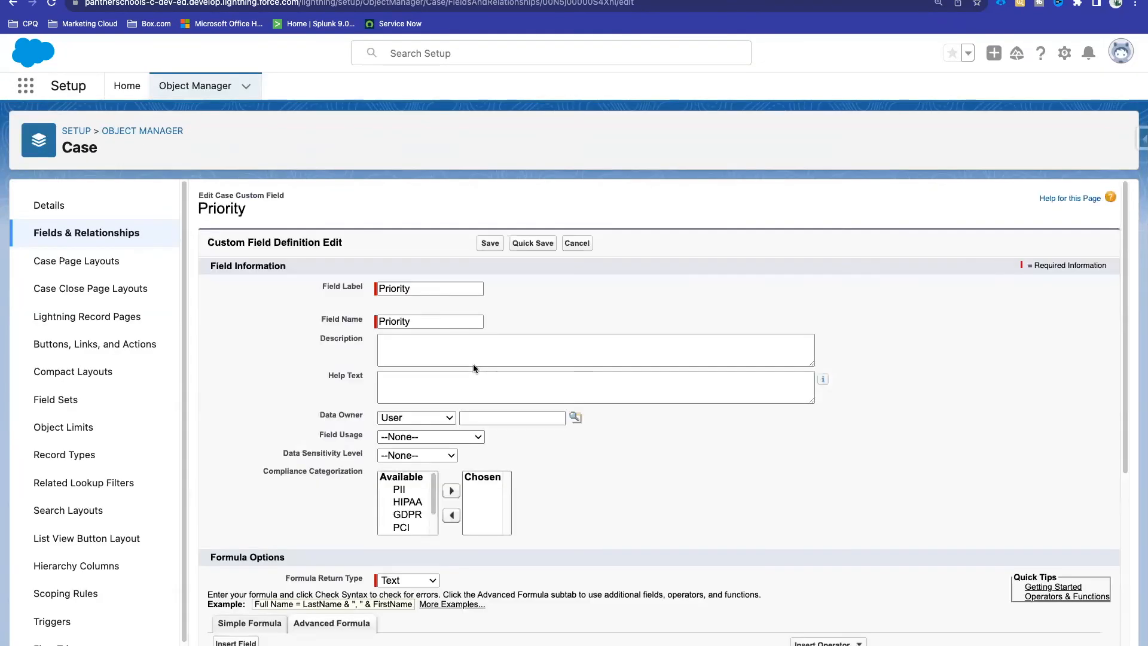
{"action": "scroll", "coordinate": [443, 471], "scroll_direction": "down", "scroll_amount": 8}
{"action": "scroll", "coordinate": [443, 471], "scroll_direction": "up", "scroll_amount": 1}
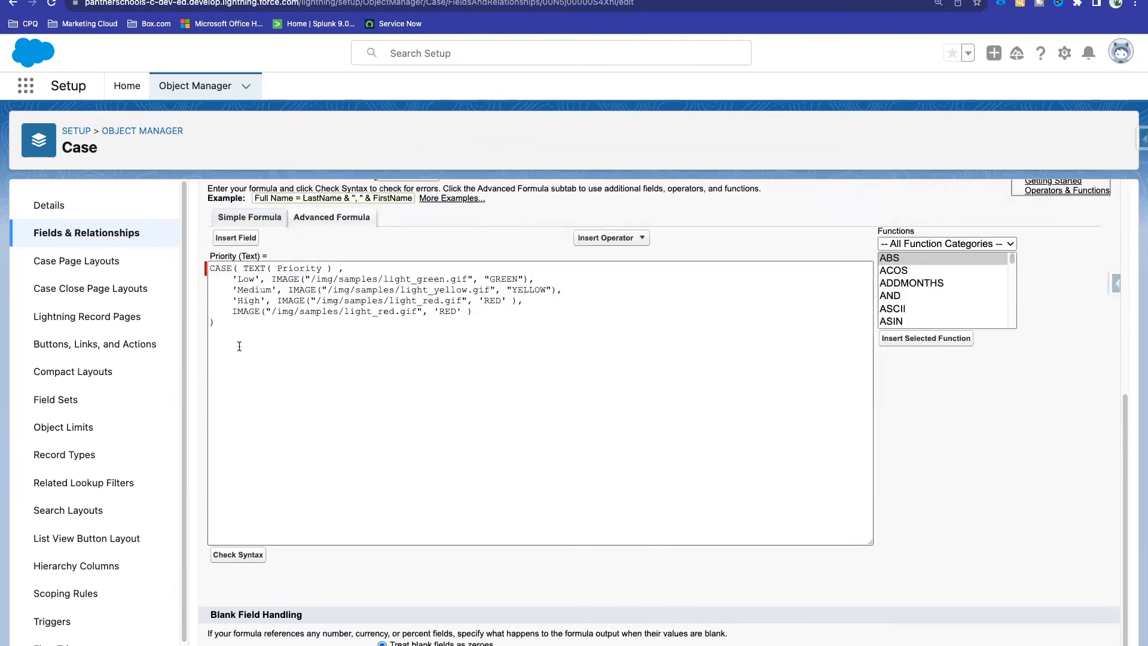
{"action": "left_click_drag", "start_coordinate": [220, 329], "coordinate": [209, 273]}
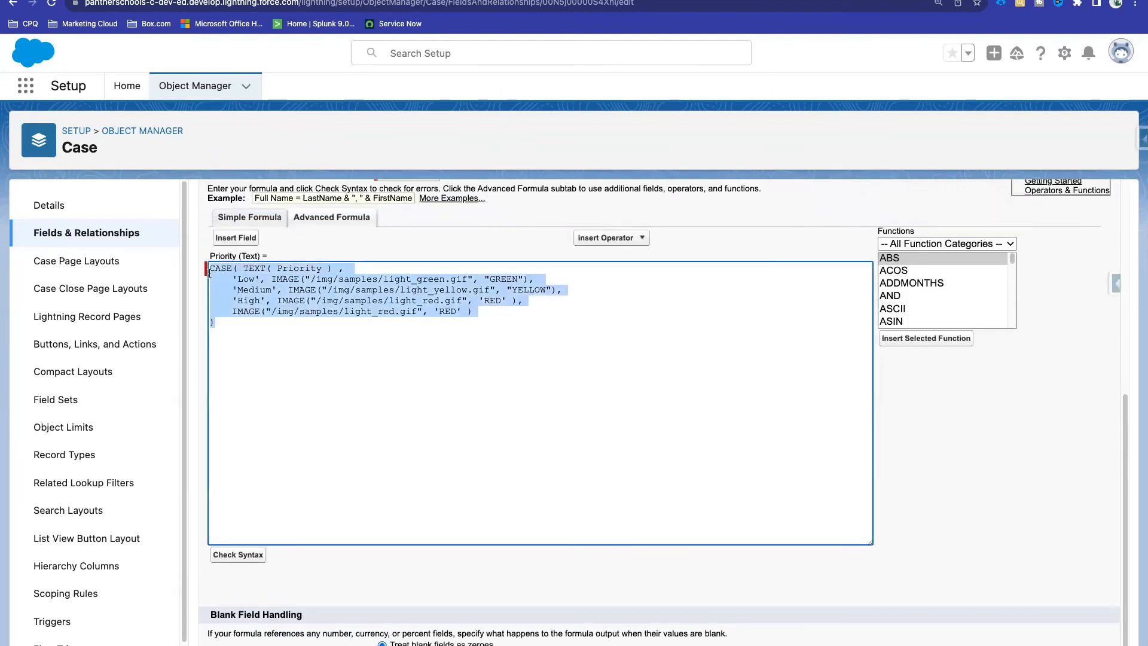
{"action": "left_click", "coordinate": [283, 350]}
{"action": "left_click_drag", "start_coordinate": [223, 328], "coordinate": [209, 272]}
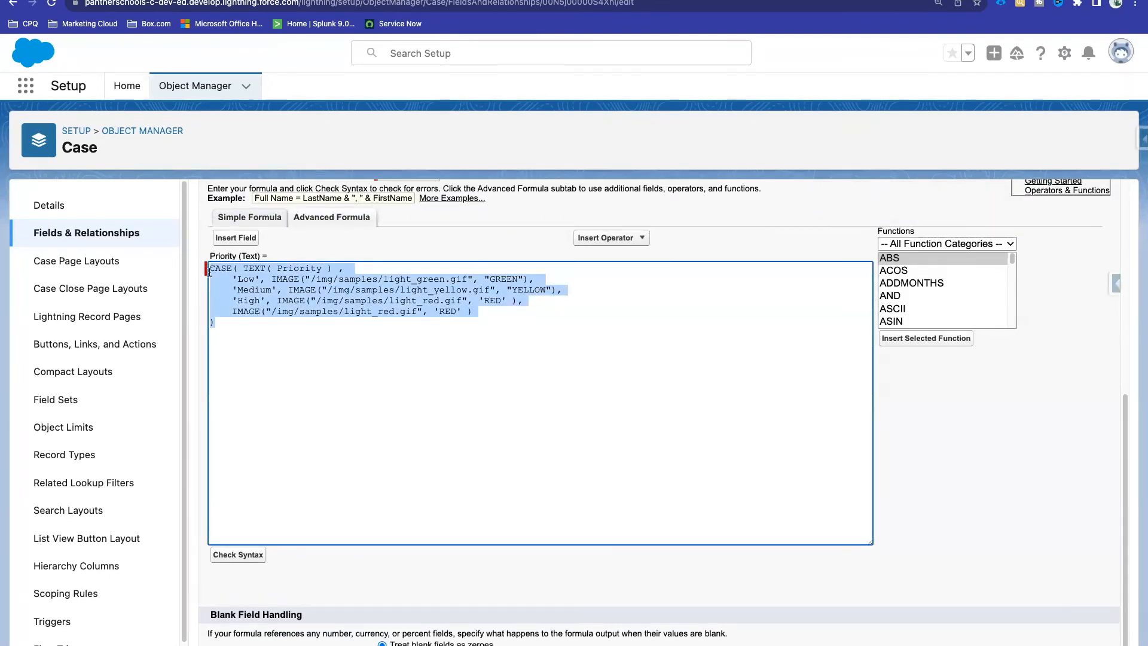
{"action": "left_click", "coordinate": [300, 345]}
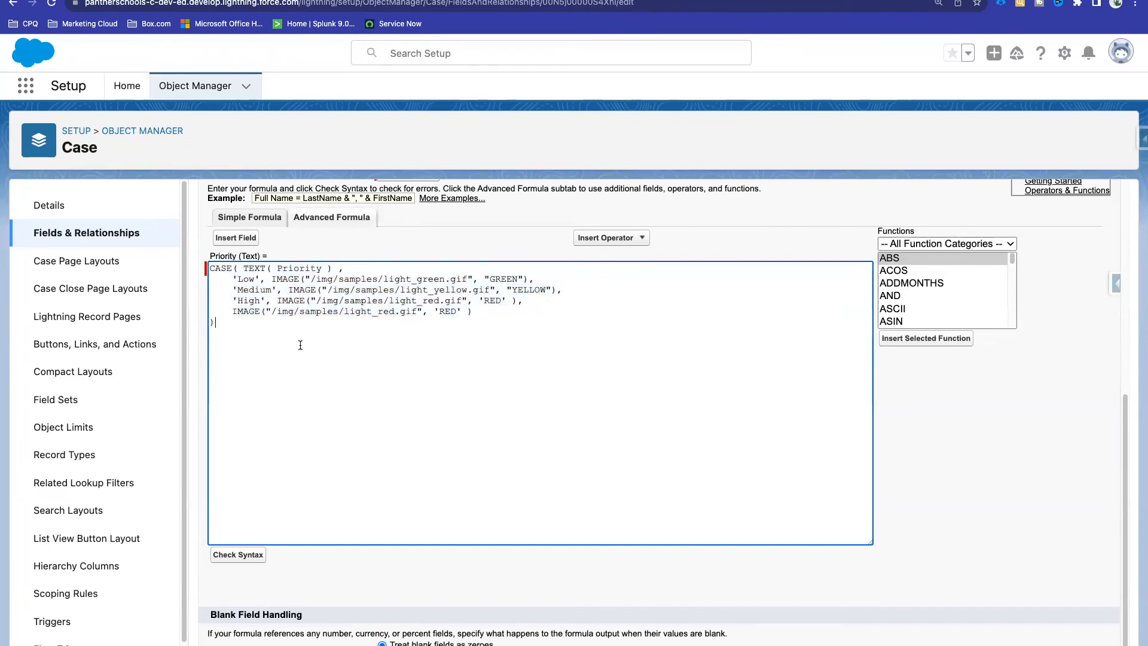
Step: Put TEXT( Priority ) on its own line after CASE(, then cancel without saving
{"action": "left_click", "coordinate": [243, 268]}
{"action": "key", "text": "Return"}
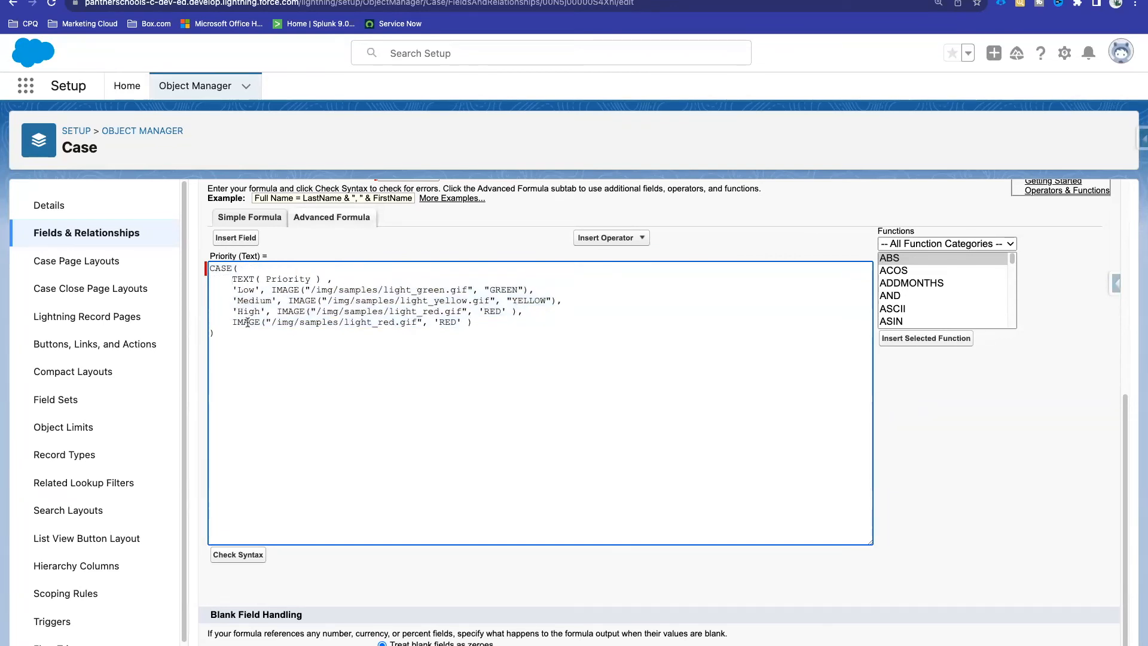
{"action": "left_click_drag", "start_coordinate": [227, 339], "coordinate": [214, 265]}
{"action": "left_click", "coordinate": [218, 278]}
{"action": "left_click", "coordinate": [227, 341]}
{"action": "left_click_drag", "start_coordinate": [227, 336], "coordinate": [211, 266]}
{"action": "left_click", "coordinate": [242, 351]}
{"action": "scroll", "coordinate": [587, 214], "scroll_direction": "up", "scroll_amount": 3}
{"action": "scroll", "coordinate": [587, 214], "scroll_direction": "up", "scroll_amount": 5}
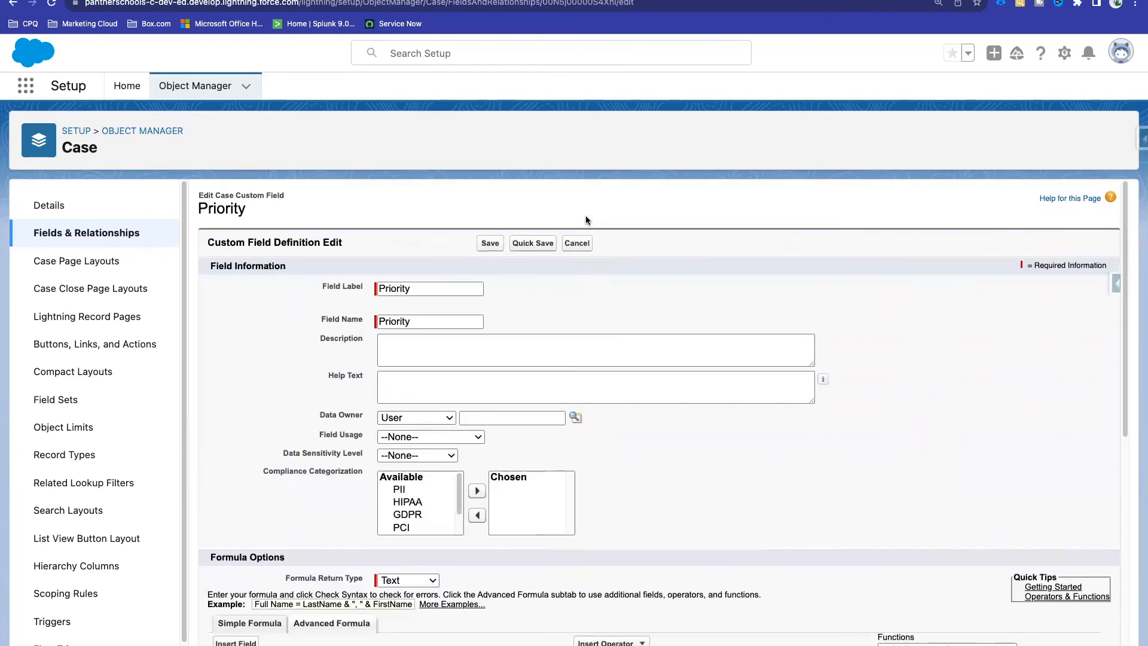
{"action": "left_click", "coordinate": [578, 243]}
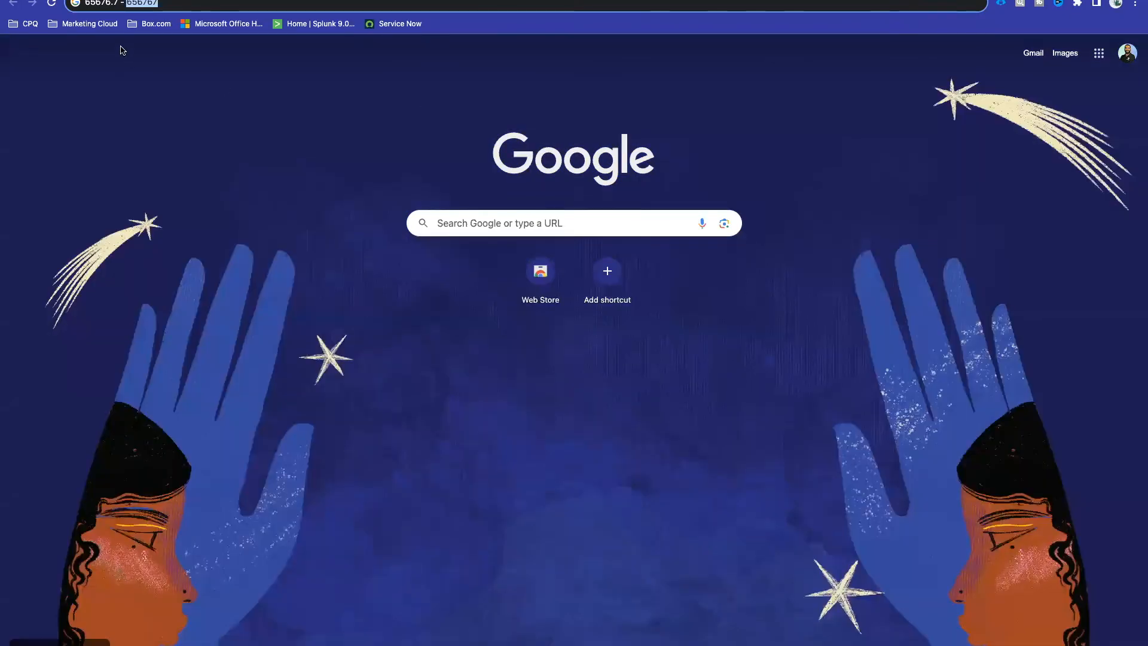
Step: Search Google for 'google chrome extension' from the address bar
{"action": "left_click", "coordinate": [207, 2]}
{"action": "type", "text": "google ch"}
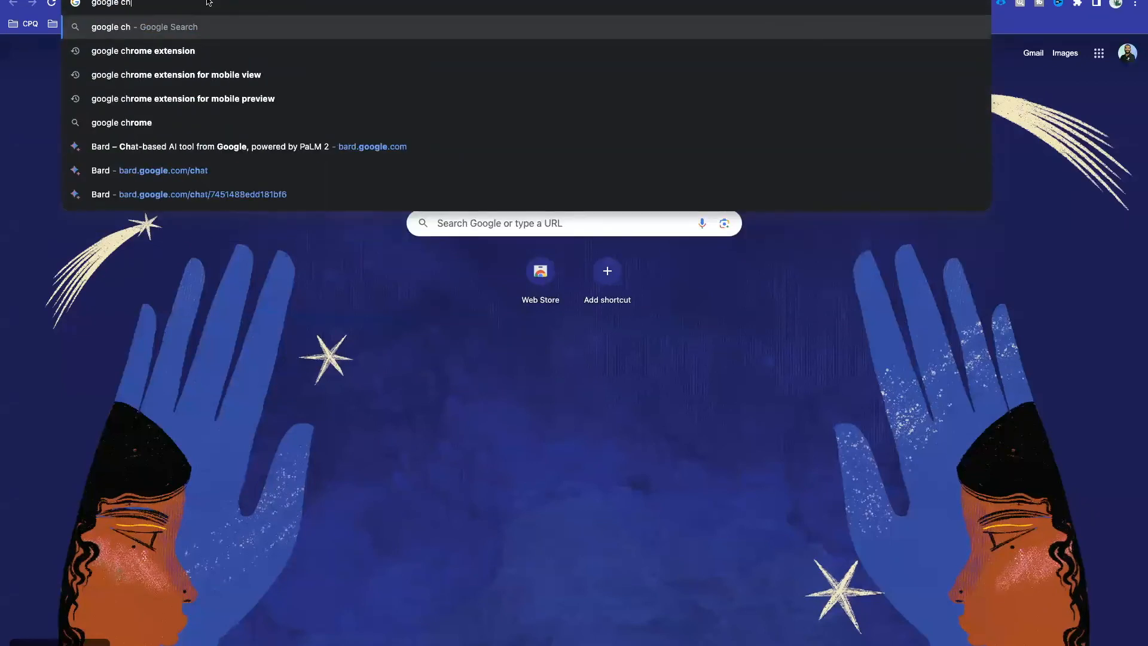
{"action": "key", "text": "Down"}
{"action": "key", "text": "Return"}
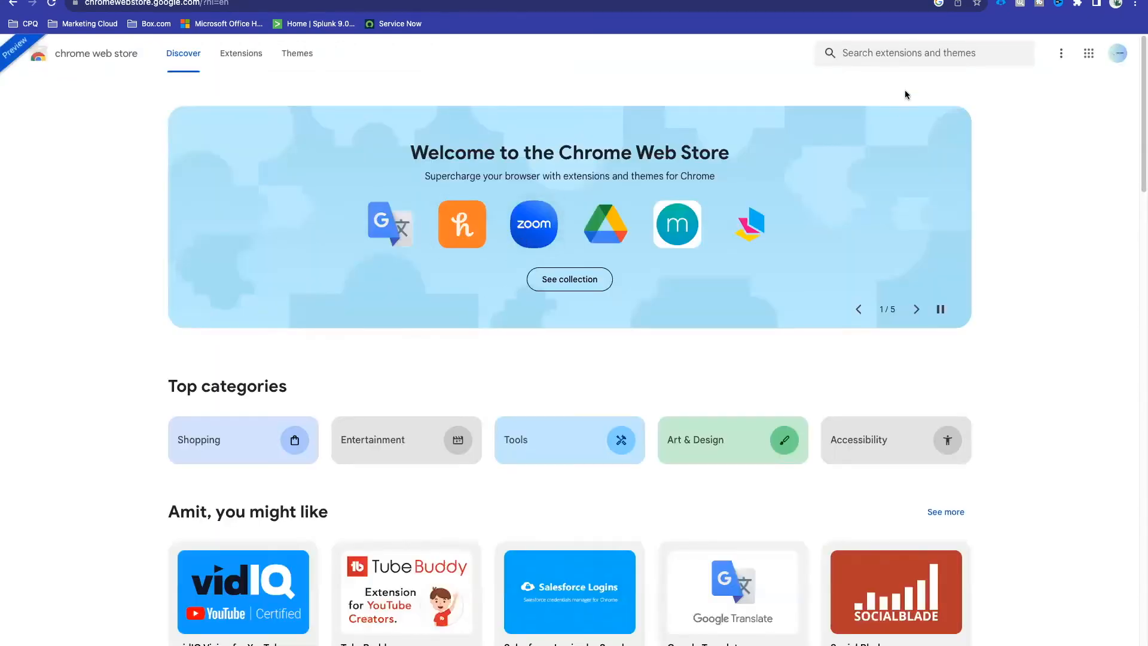
Step: Find ORGanizer for Salesforce in the Web Store and add it to Chrome
{"action": "left_click", "coordinate": [892, 55]}
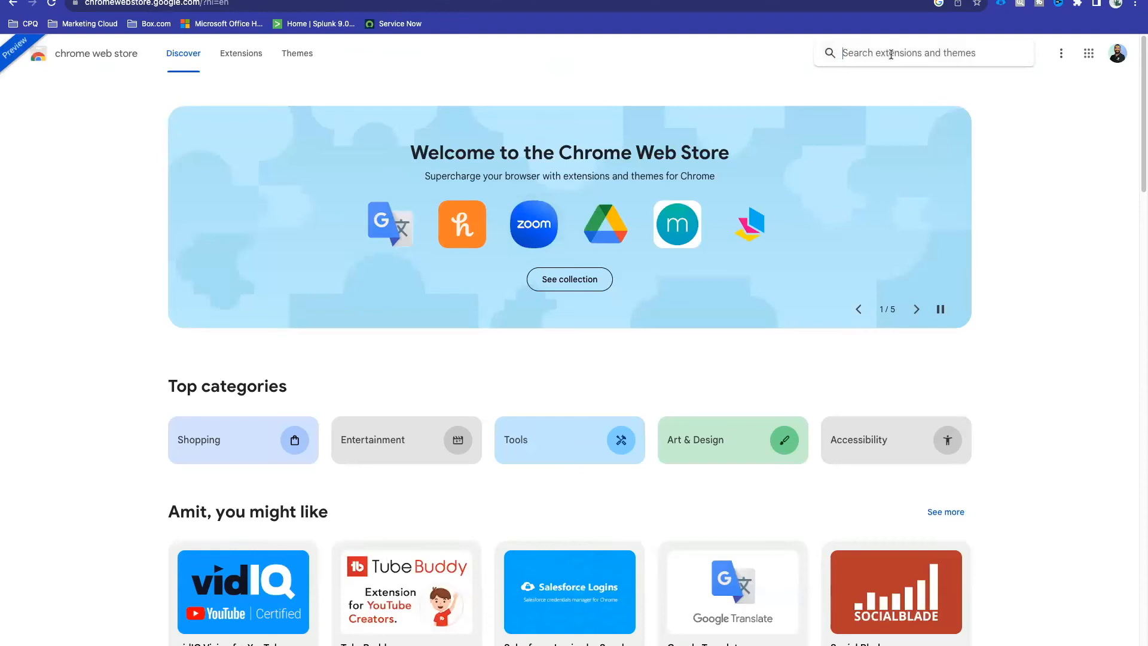
{"action": "type", "text": "salesforce "}
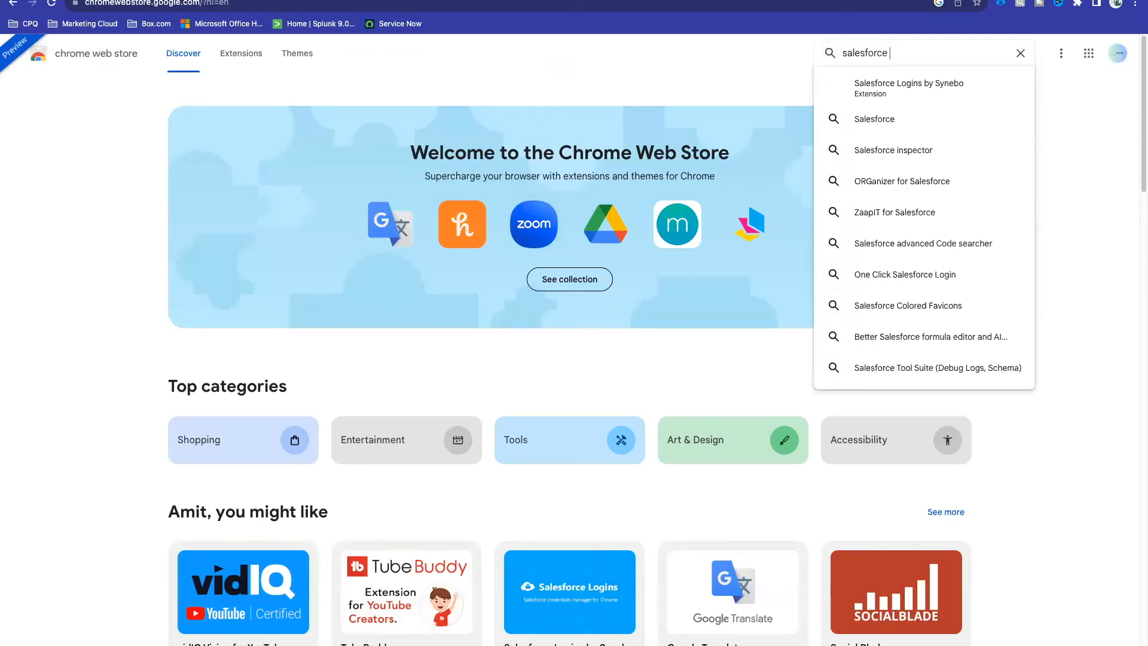
{"action": "type", "text": "or"}
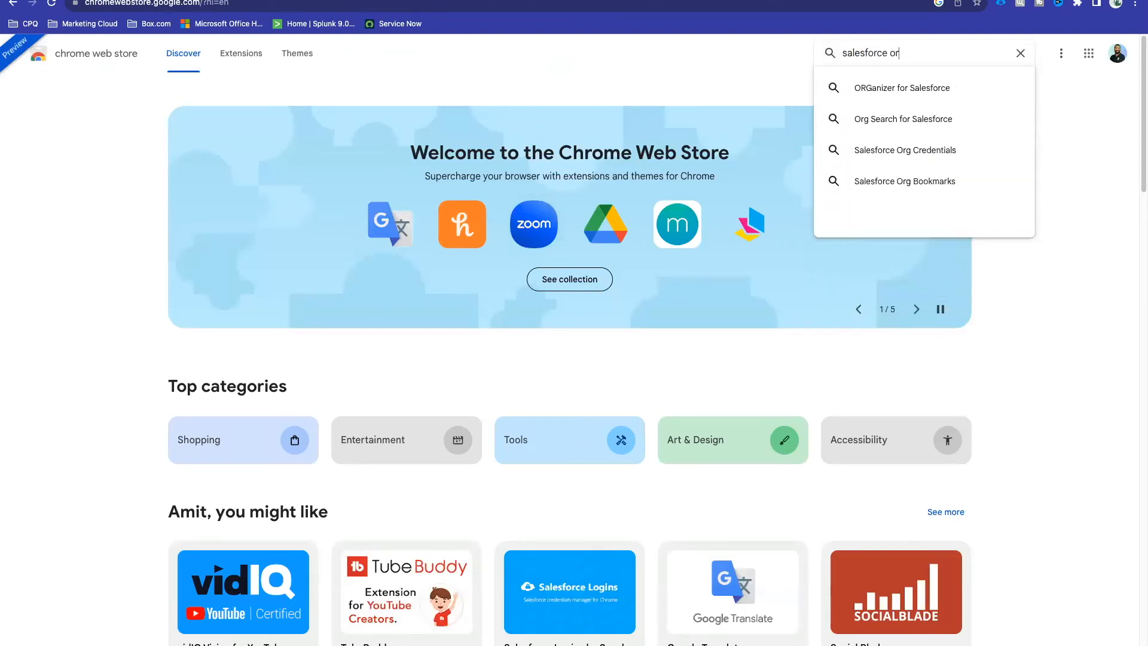
{"action": "left_click", "coordinate": [902, 89]}
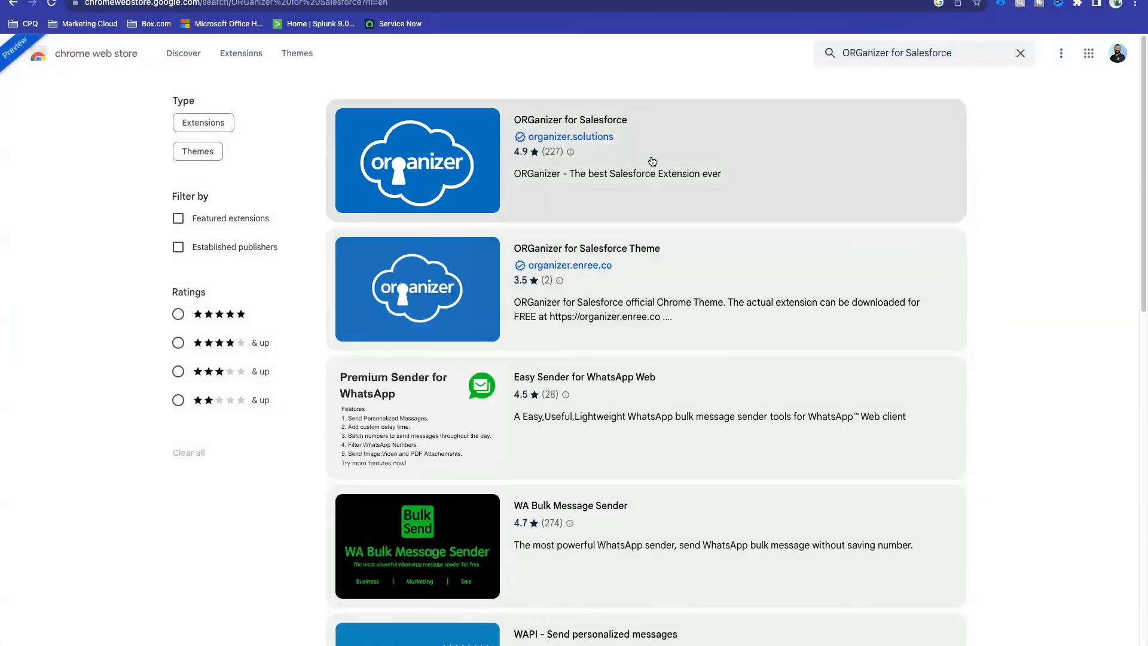
{"action": "left_click", "coordinate": [652, 161]}
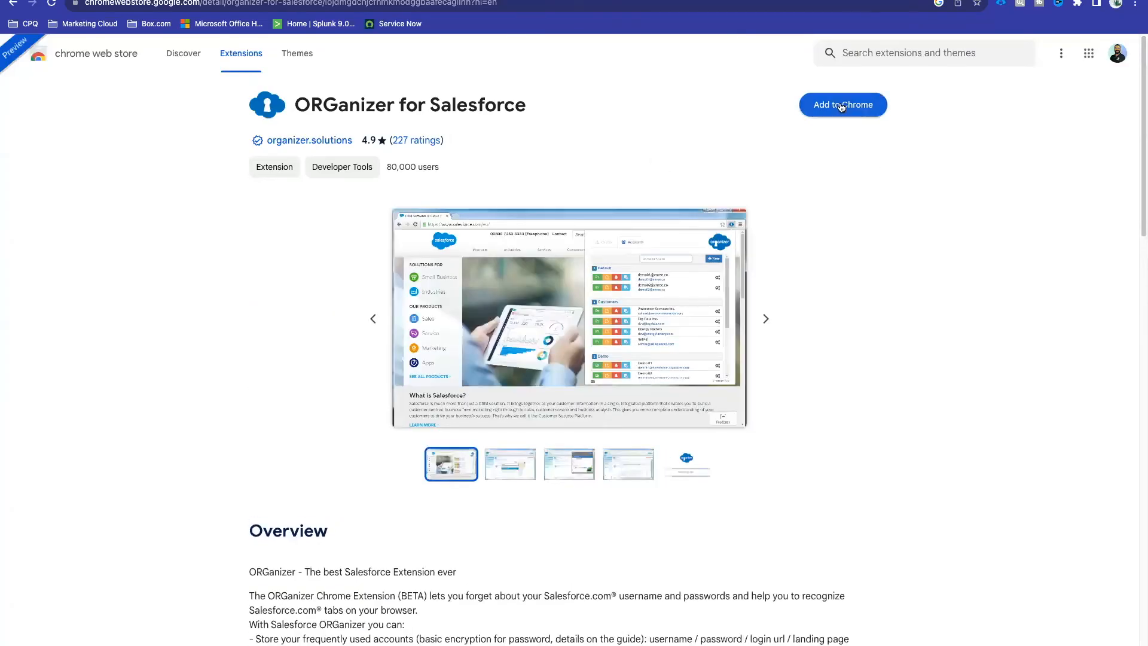
{"action": "left_click", "coordinate": [840, 106]}
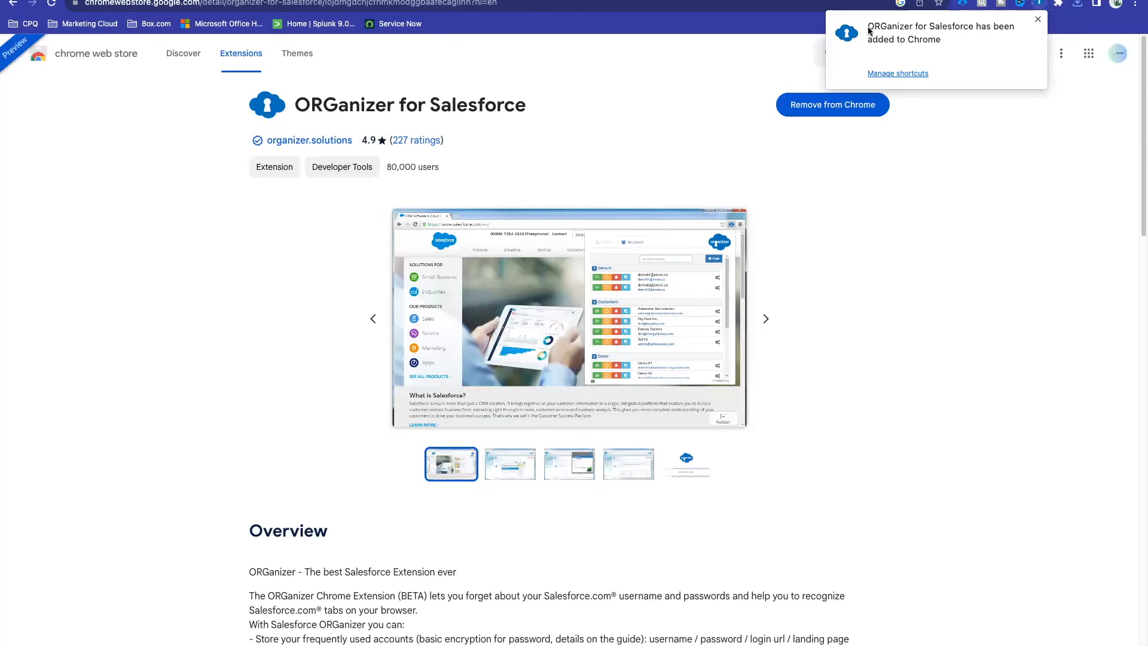
Step: Pin ORGanizer for Salesforce in the Chrome Extensions menu
{"action": "left_click", "coordinate": [1058, 5]}
{"action": "left_click", "coordinate": [1057, 4]}
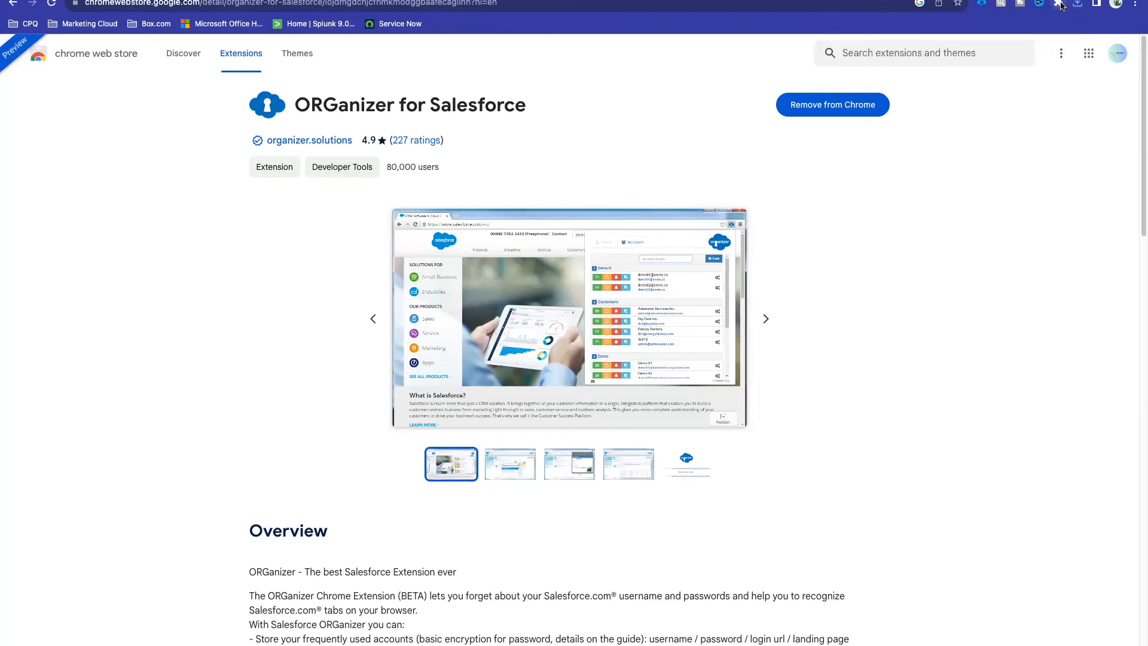
{"action": "left_click", "coordinate": [1059, 3]}
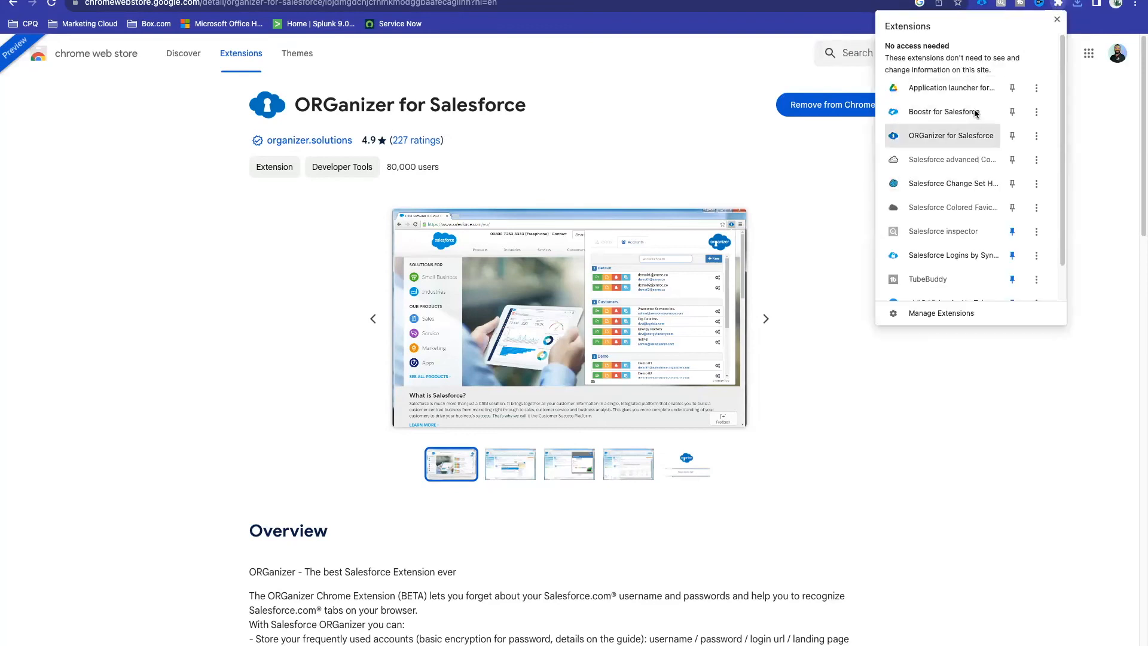
{"action": "left_click", "coordinate": [1011, 137]}
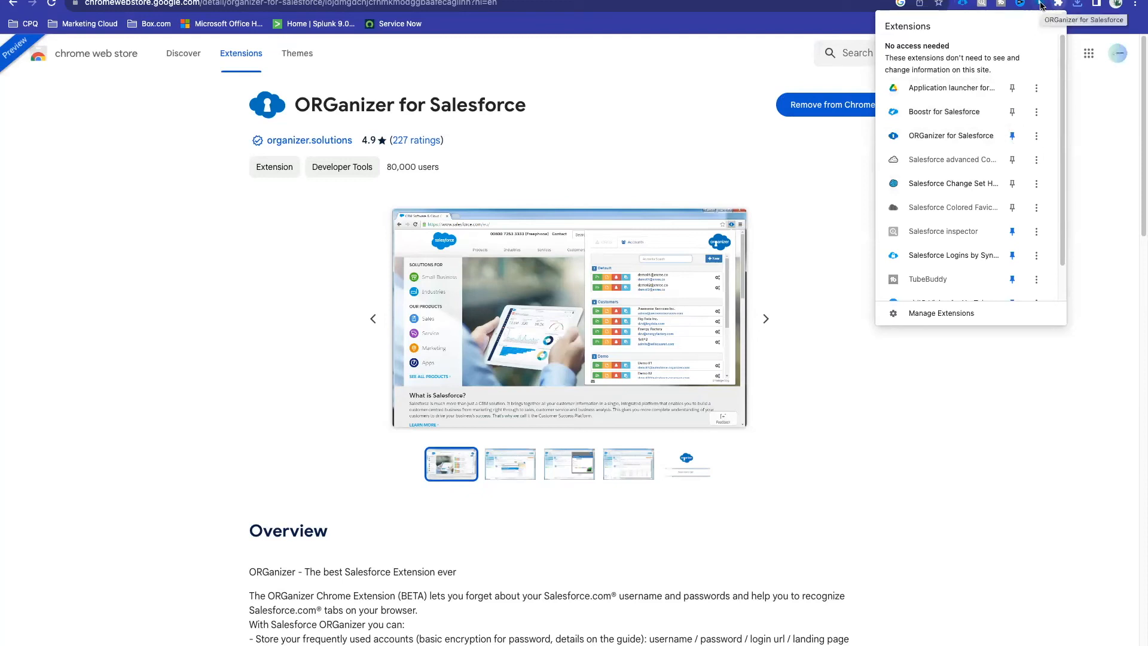
{"action": "left_click", "coordinate": [816, 213]}
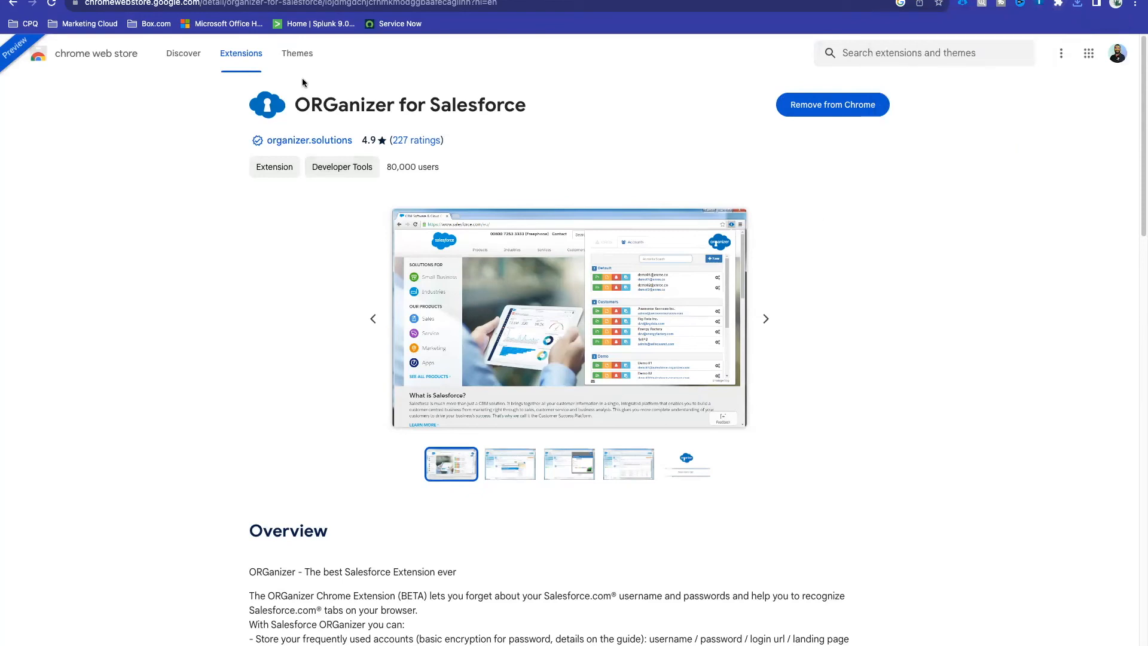
Step: Look up the Salesforce Inspector reloaded listing in the Web Store
{"action": "left_click", "coordinate": [936, 60]}
{"action": "type", "text": "s"}
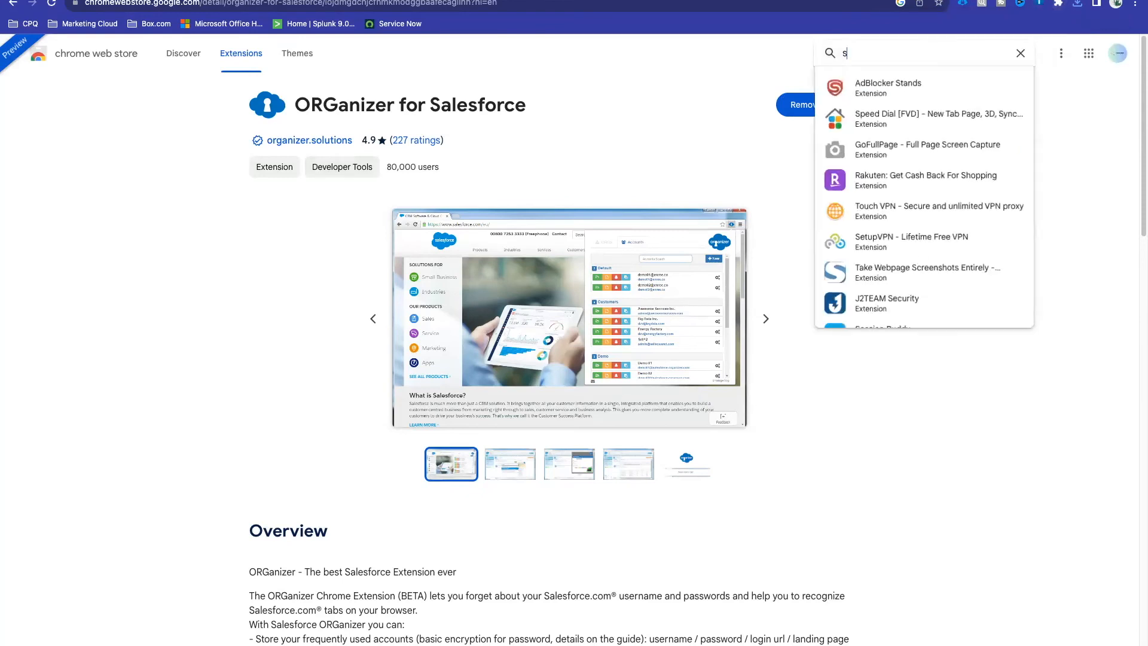
{"action": "type", "text": "alesforce inspe"}
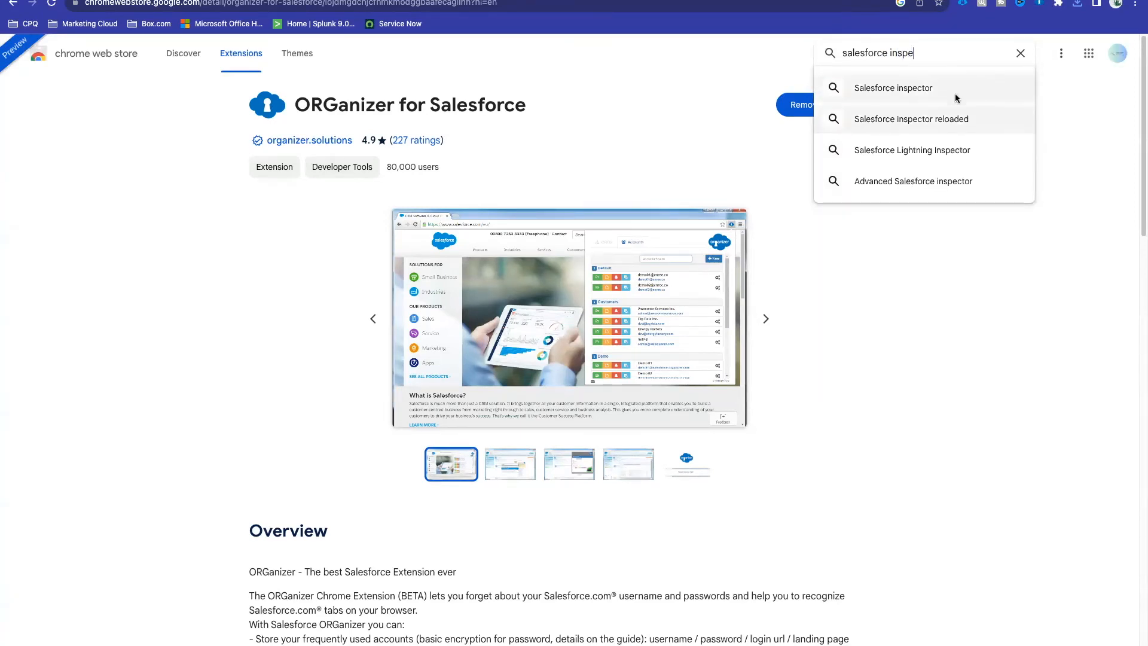
{"action": "left_click", "coordinate": [917, 118]}
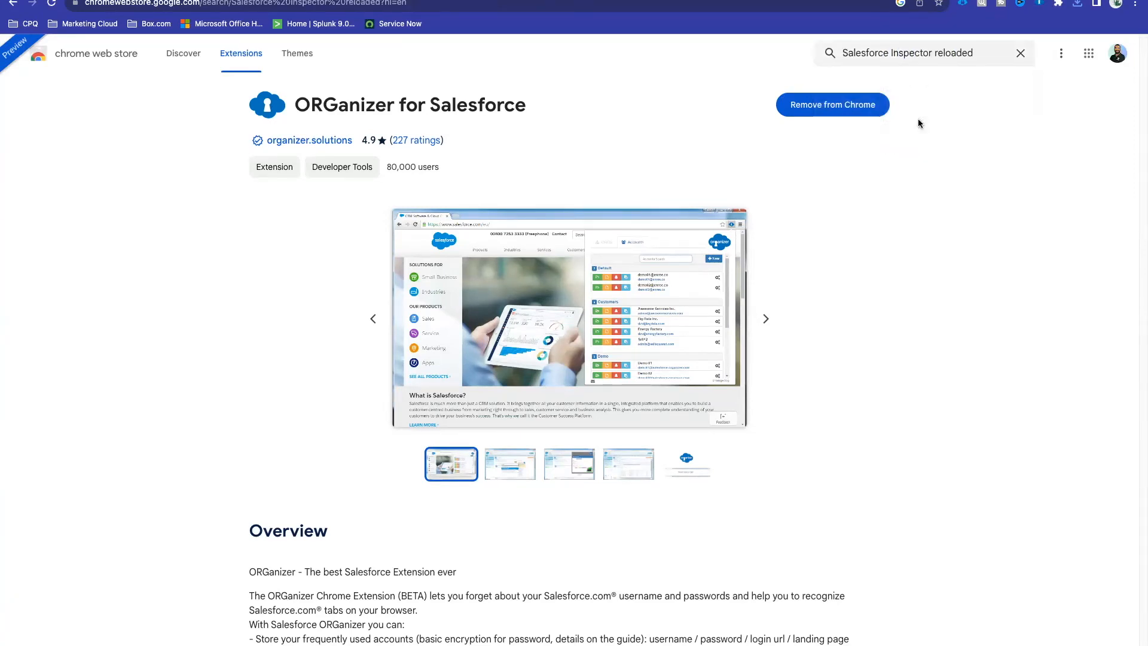
{"action": "left_click", "coordinate": [616, 174]}
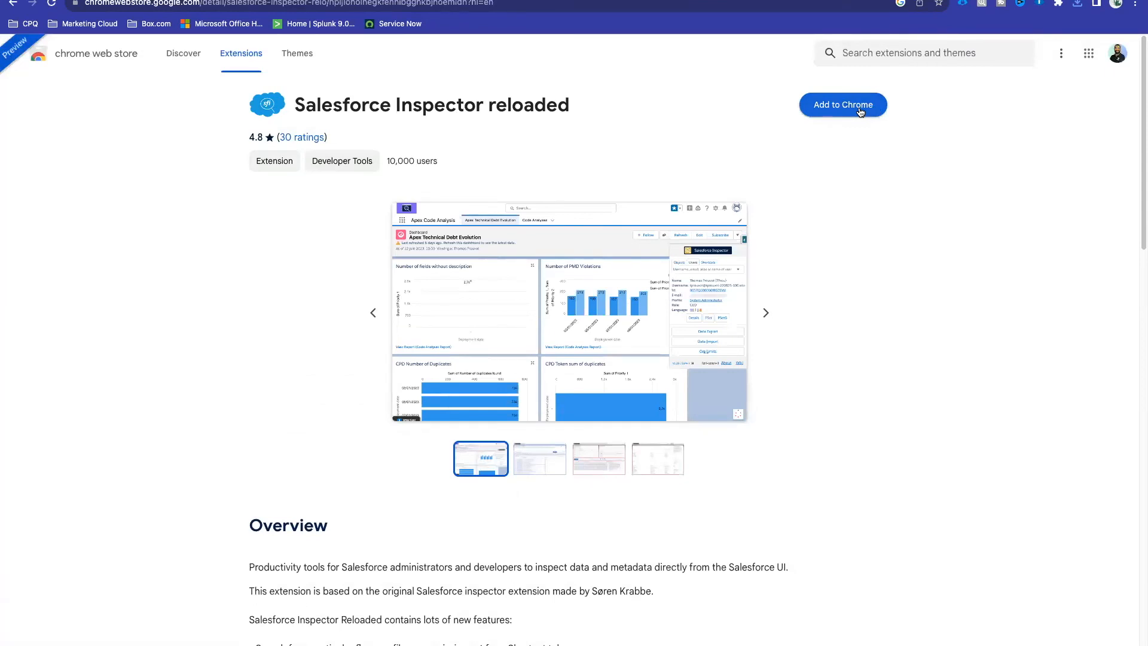
Step: Remove the original Salesforce inspector extension from Chrome
{"action": "left_click", "coordinate": [923, 53]}
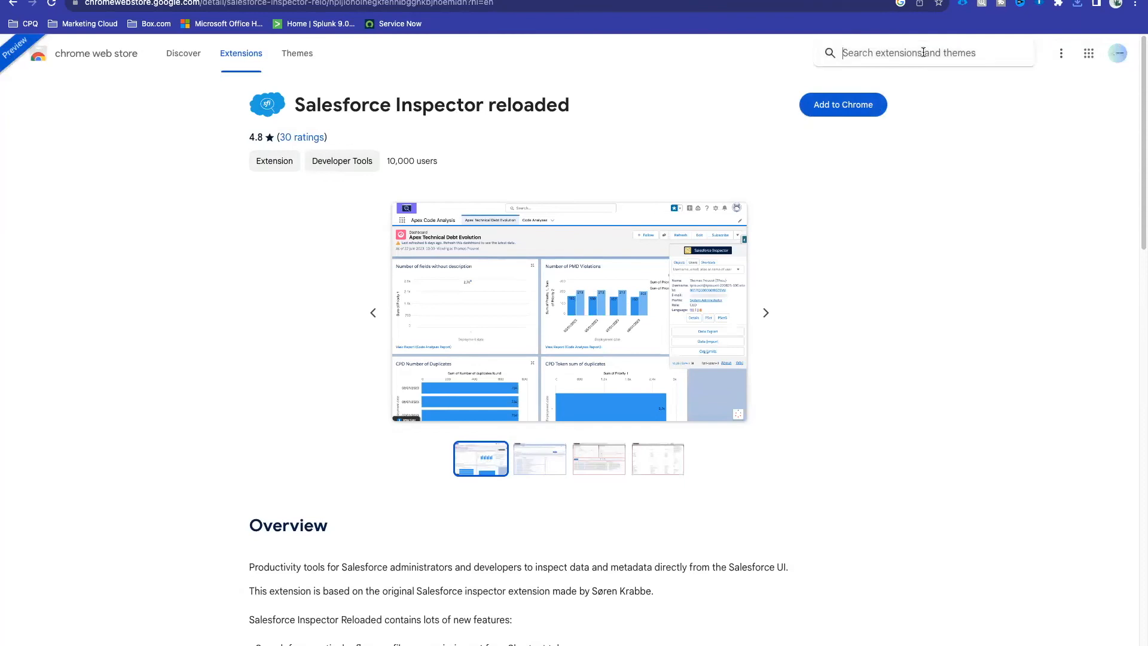
{"action": "type", "text": "salesforce "}
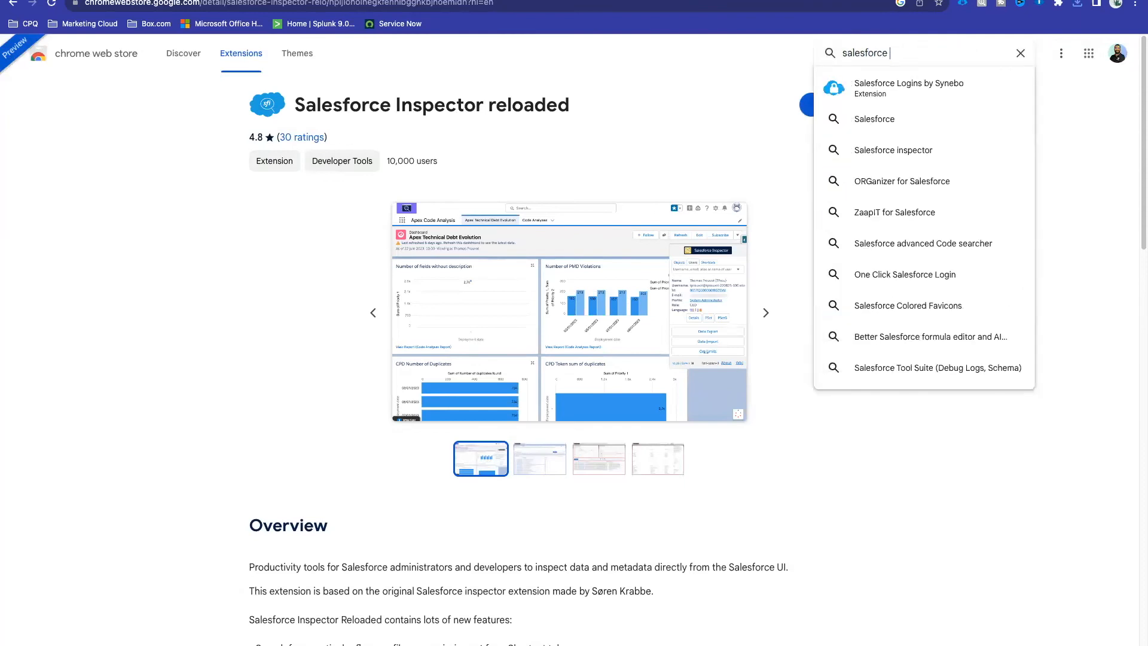
{"action": "type", "text": "in"}
{"action": "left_click", "coordinate": [924, 89]}
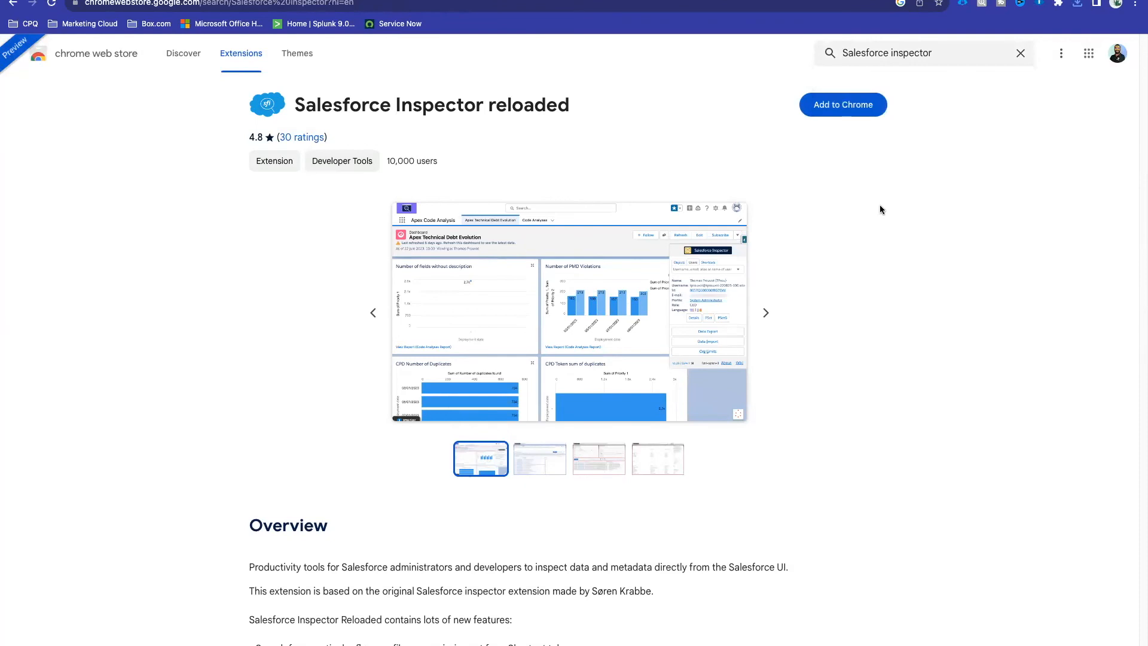
{"action": "left_click", "coordinate": [711, 147]}
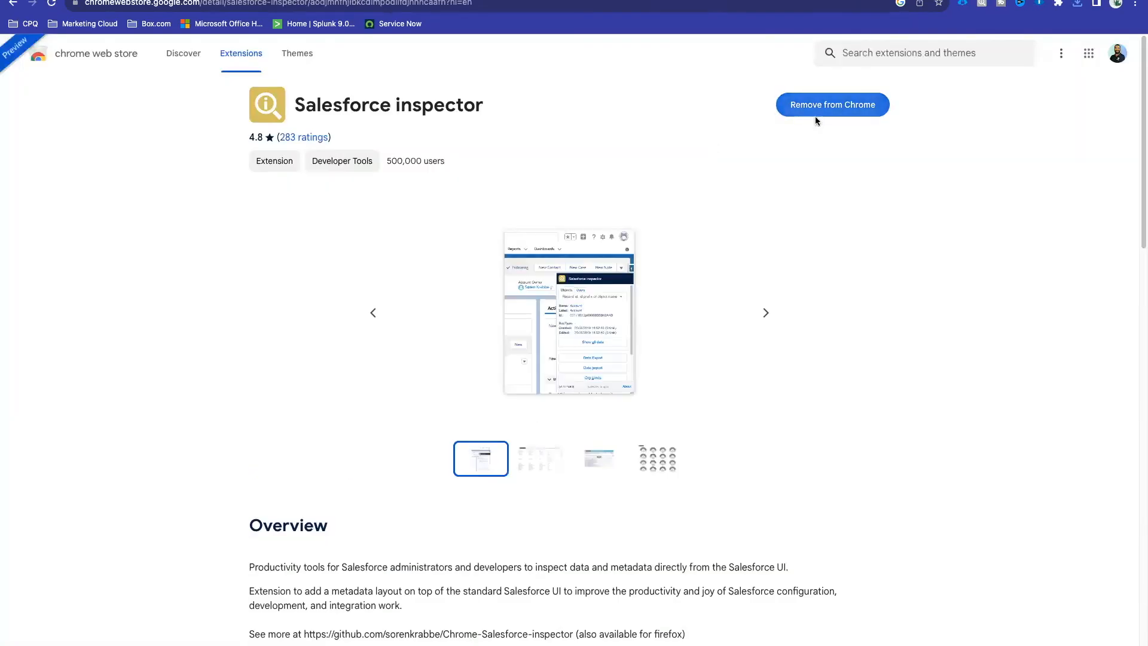
{"action": "left_click", "coordinate": [816, 110]}
{"action": "left_click", "coordinate": [959, 95]}
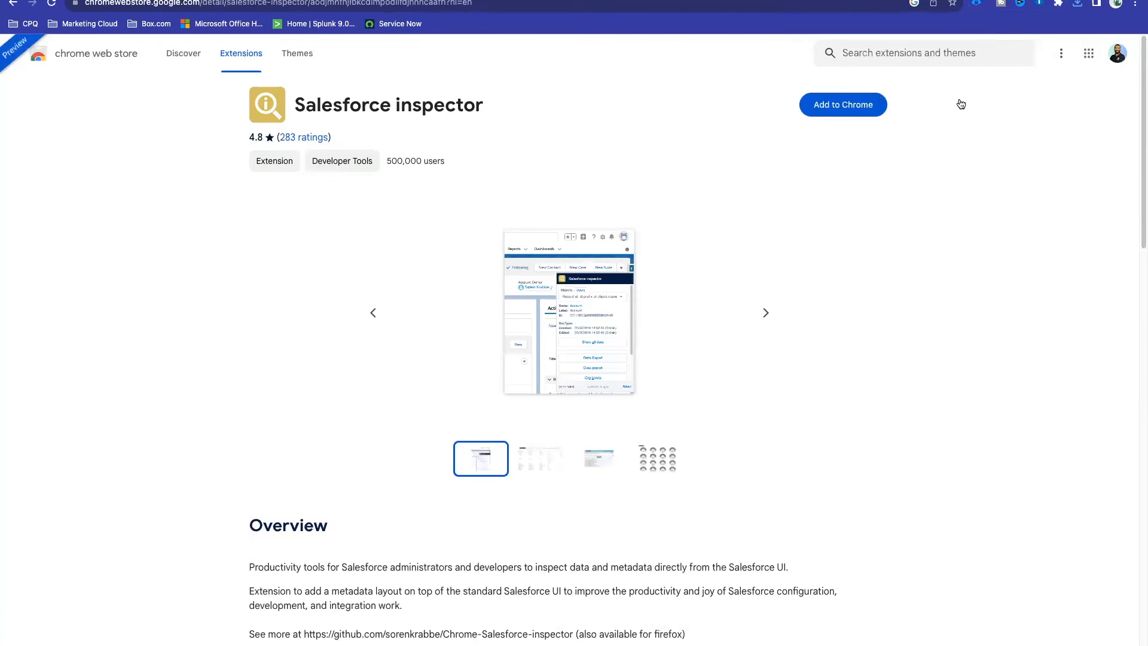
Step: Install Salesforce Inspector reloaded from its Web Store listing
{"action": "left_click", "coordinate": [887, 53]}
{"action": "type", "text": "salesforce in"}
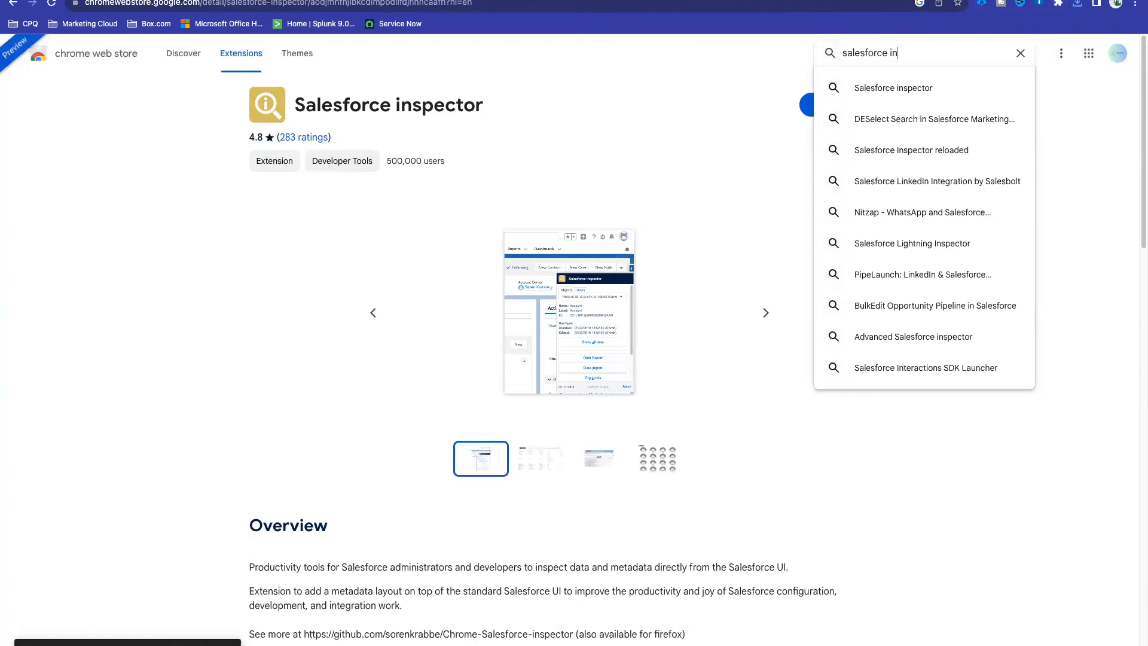
{"action": "left_click", "coordinate": [956, 149]}
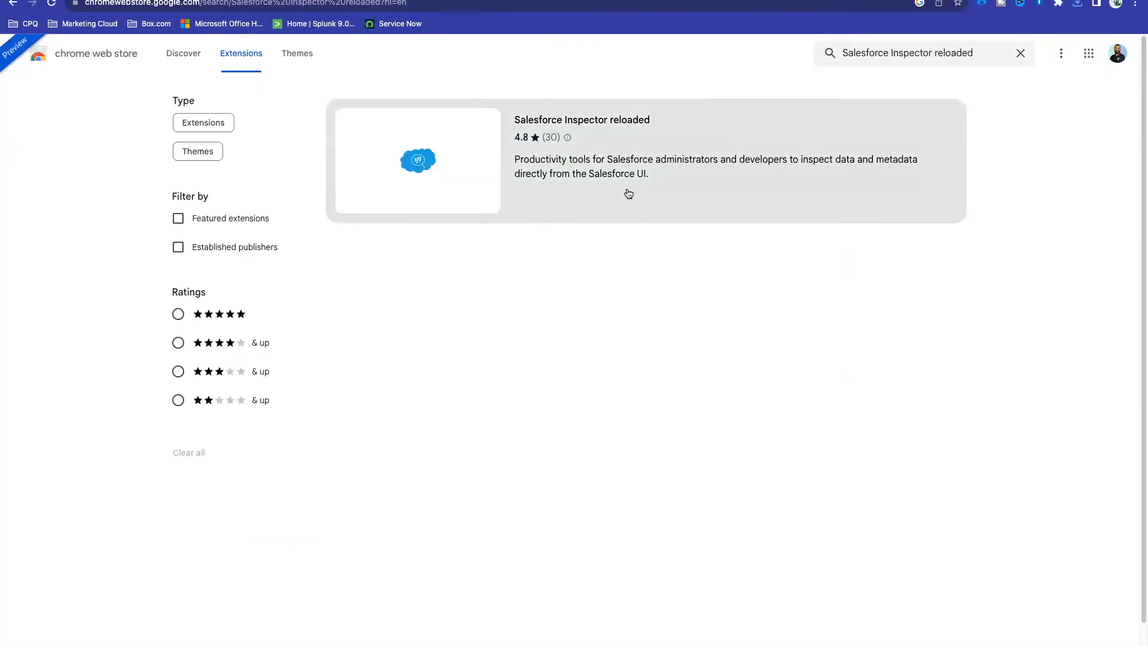
{"action": "left_click", "coordinate": [627, 189]}
{"action": "left_click", "coordinate": [850, 105]}
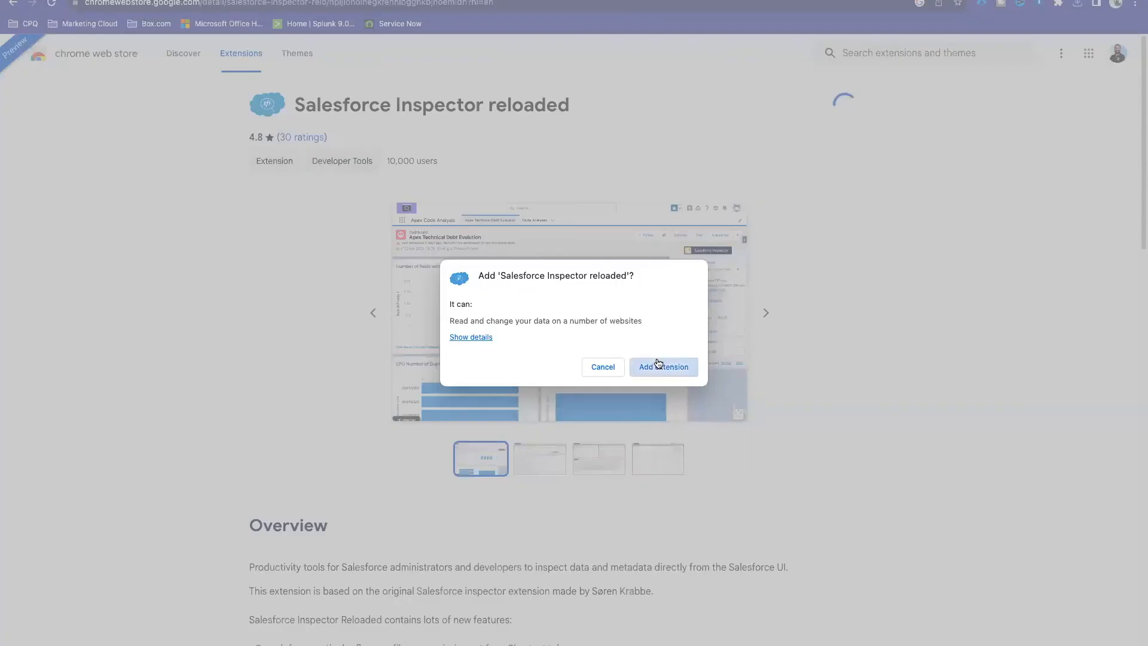
{"action": "left_click", "coordinate": [662, 352]}
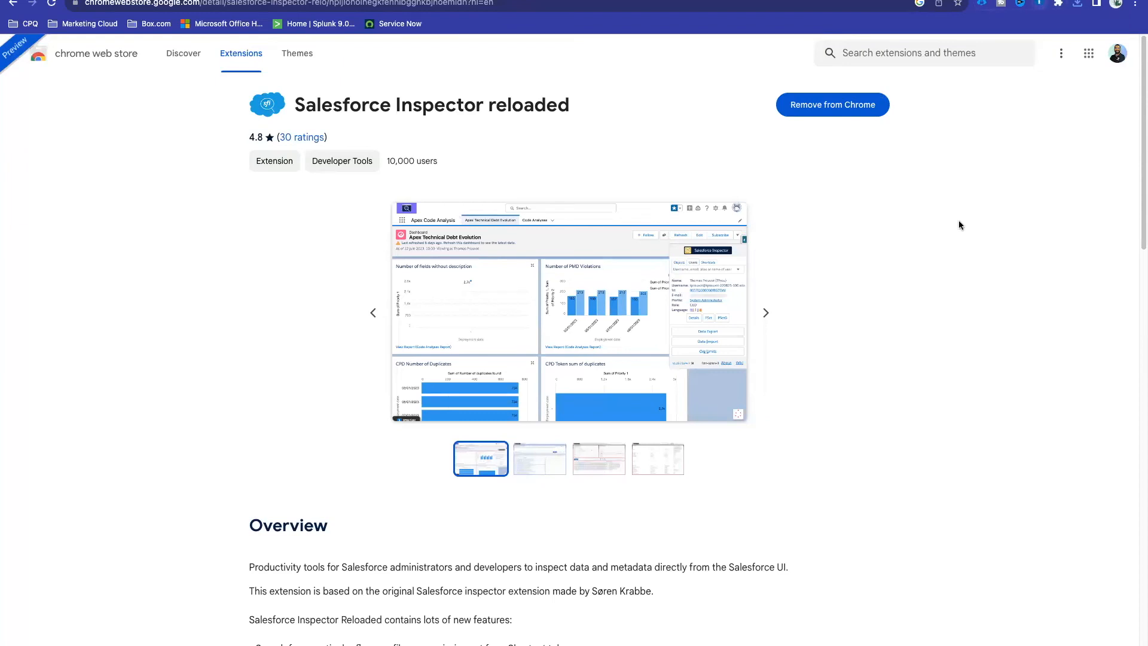
Step: Open the Salesforce Logins by Synebo store page and view its next screenshot
{"action": "left_click", "coordinate": [914, 49]}
{"action": "type", "text": "salesforce lg"}
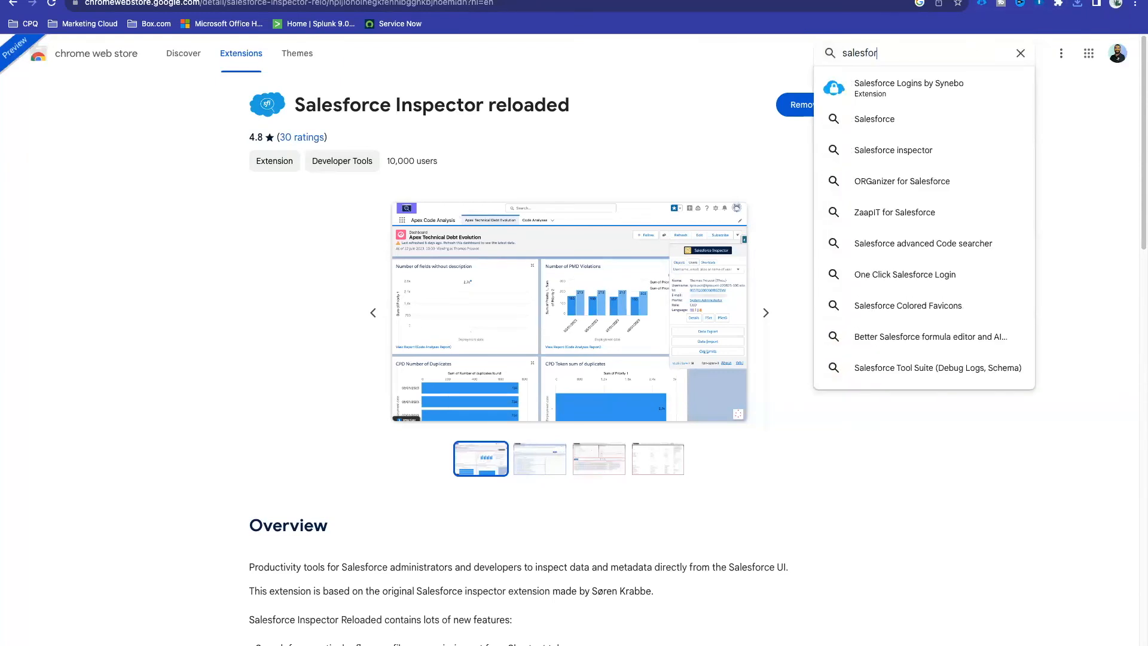
{"action": "key", "text": "BackSpace"}
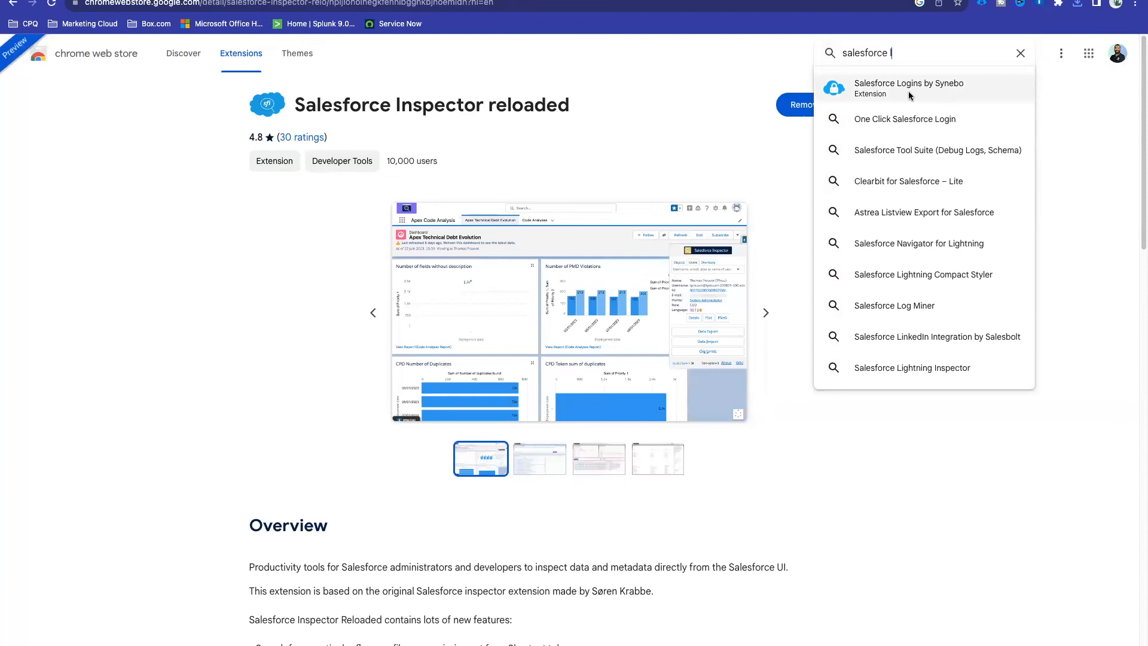
{"action": "left_click", "coordinate": [943, 86]}
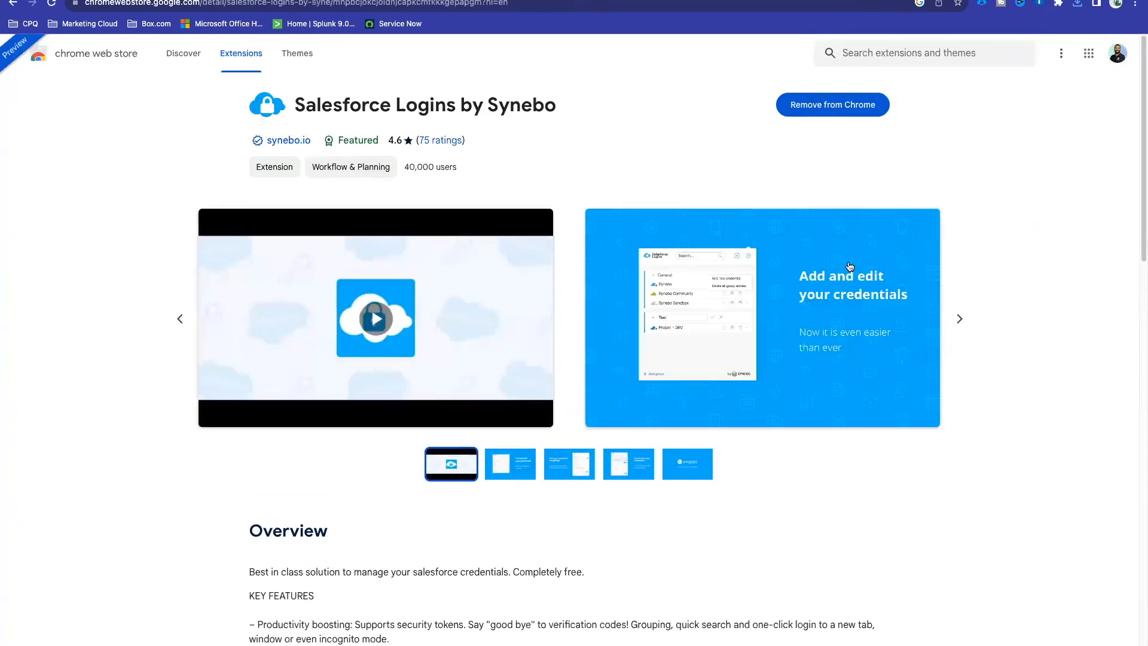
{"action": "left_click", "coordinate": [959, 318]}
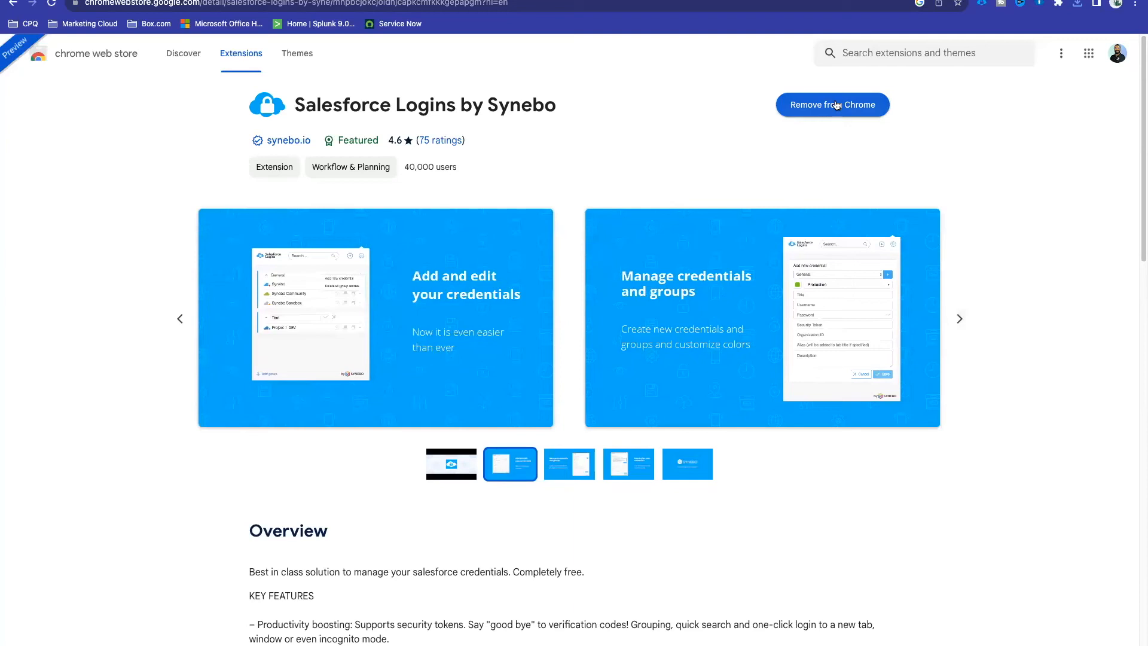
Step: Pin Salesforce Logins by Synebo in the Chrome Extensions menu
{"action": "left_click", "coordinate": [1058, 4]}
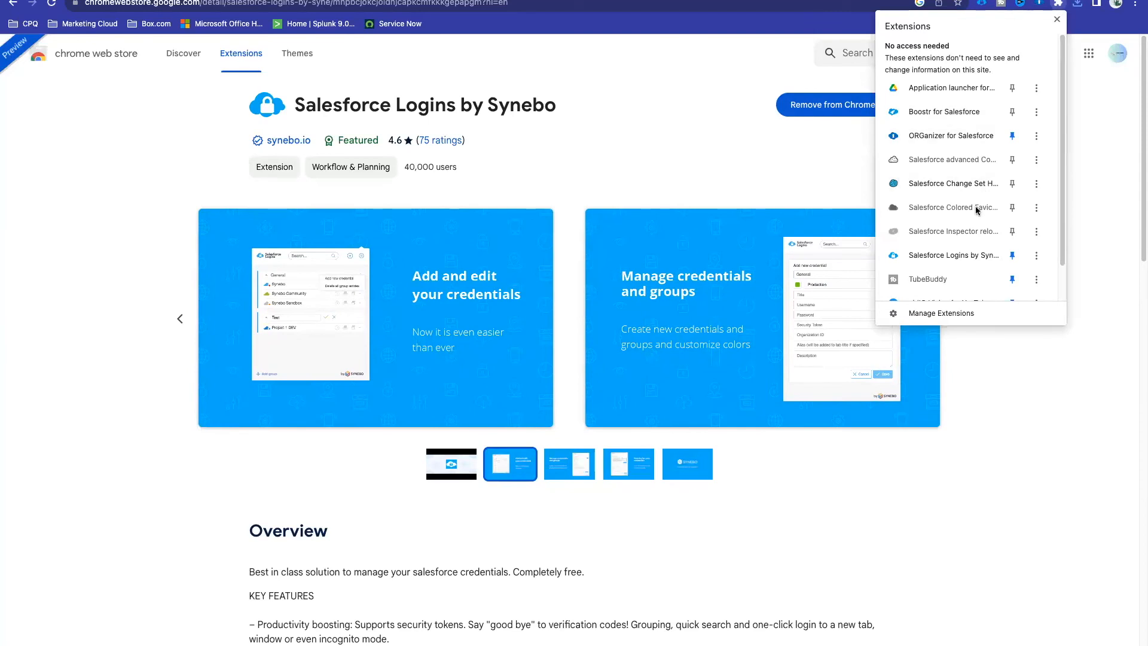
{"action": "scroll", "coordinate": [974, 205], "scroll_direction": "down", "scroll_amount": 1}
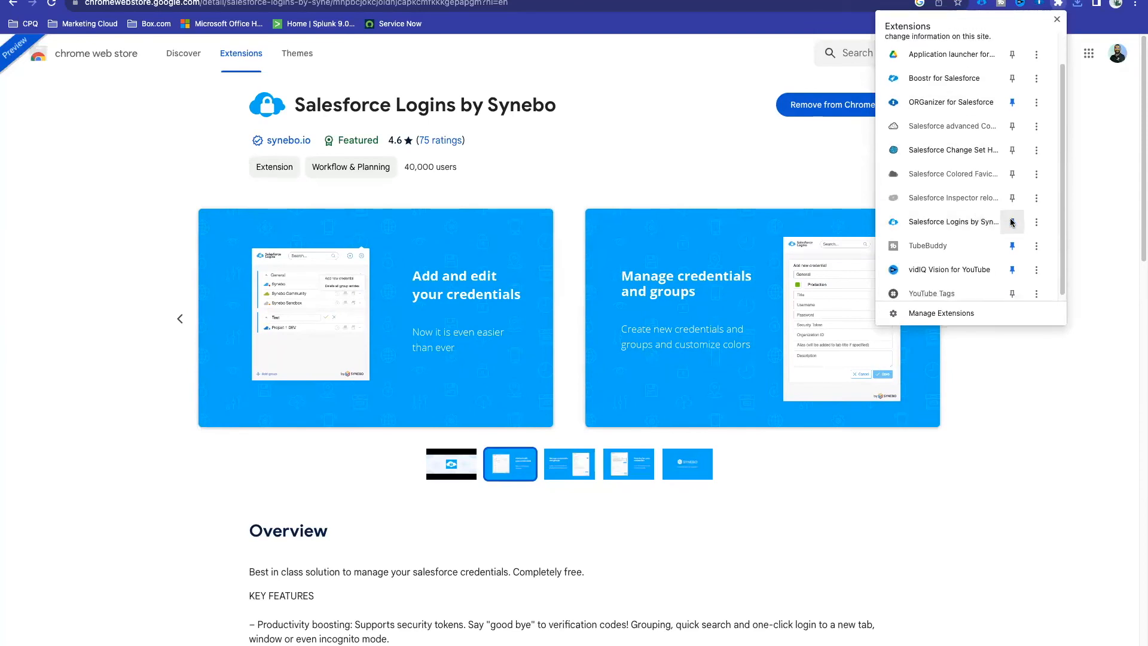
{"action": "left_click", "coordinate": [1012, 223]}
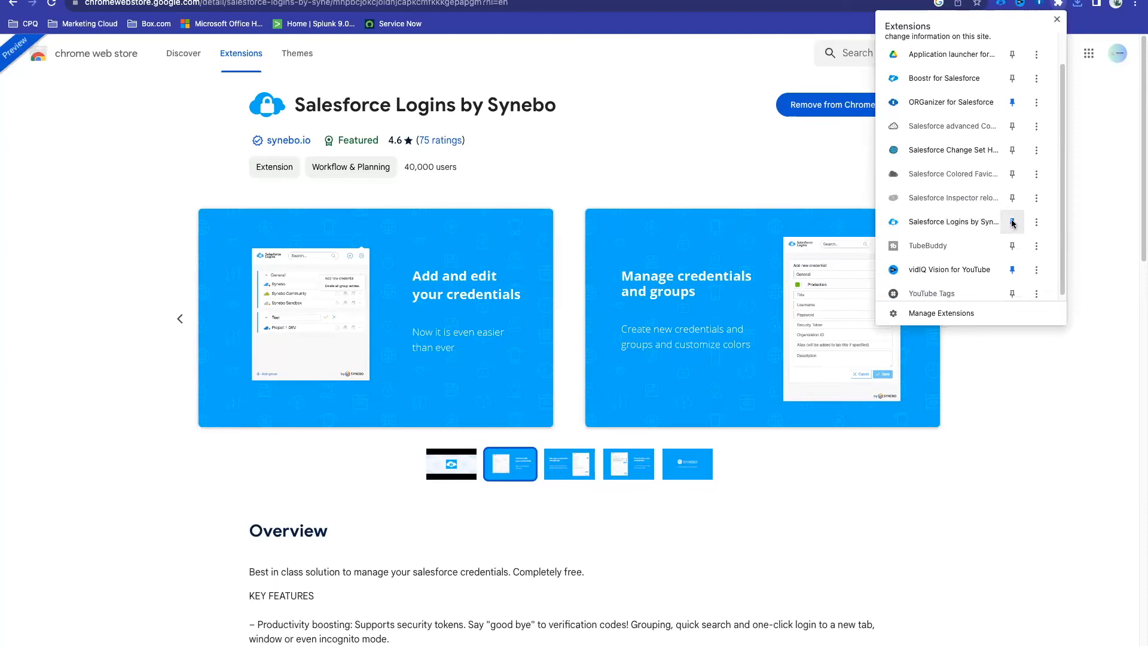
{"action": "scroll", "coordinate": [1014, 224], "scroll_direction": "down", "scroll_amount": 1}
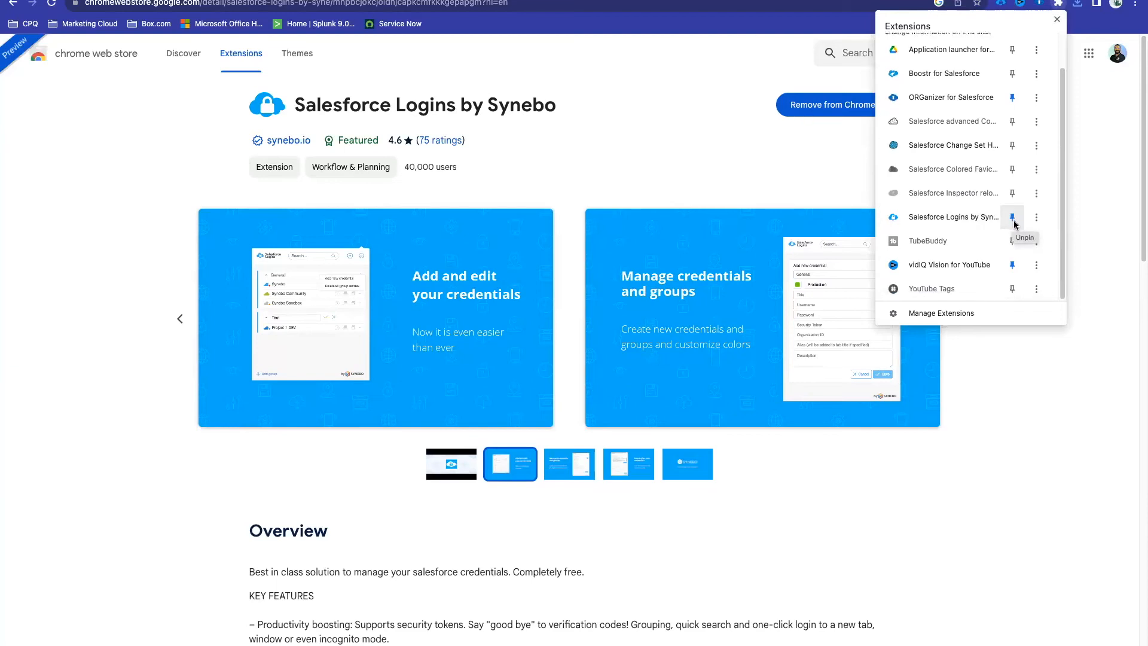
{"action": "scroll", "coordinate": [1016, 228], "scroll_direction": "up", "scroll_amount": 2}
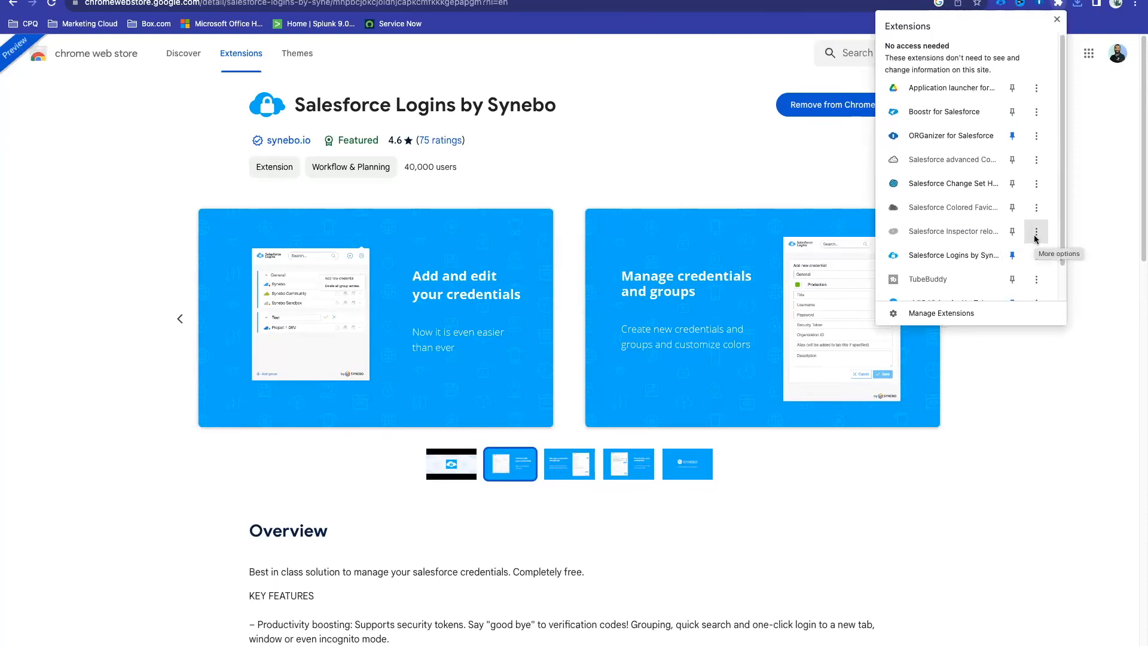
{"action": "left_click", "coordinate": [1095, 160]}
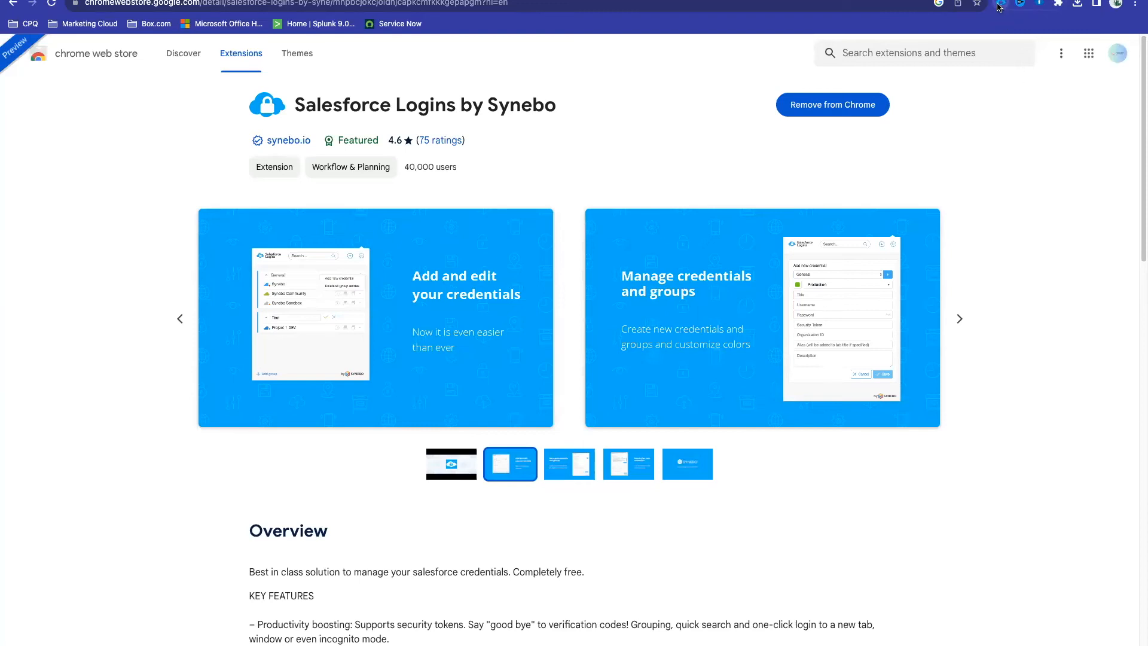
Step: Discard a new Synebo credential titled 'MY Ma' and log in to the B2B org
{"action": "left_click", "coordinate": [1000, 5]}
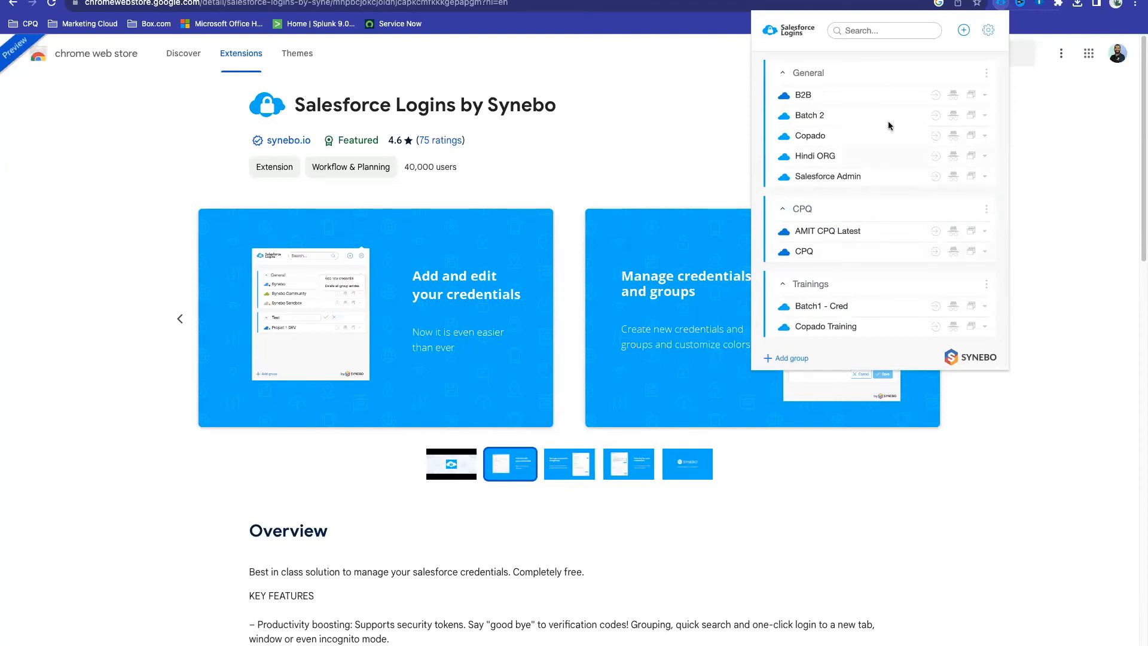
{"action": "left_click", "coordinate": [1004, 3]}
{"action": "left_click", "coordinate": [1004, 3]}
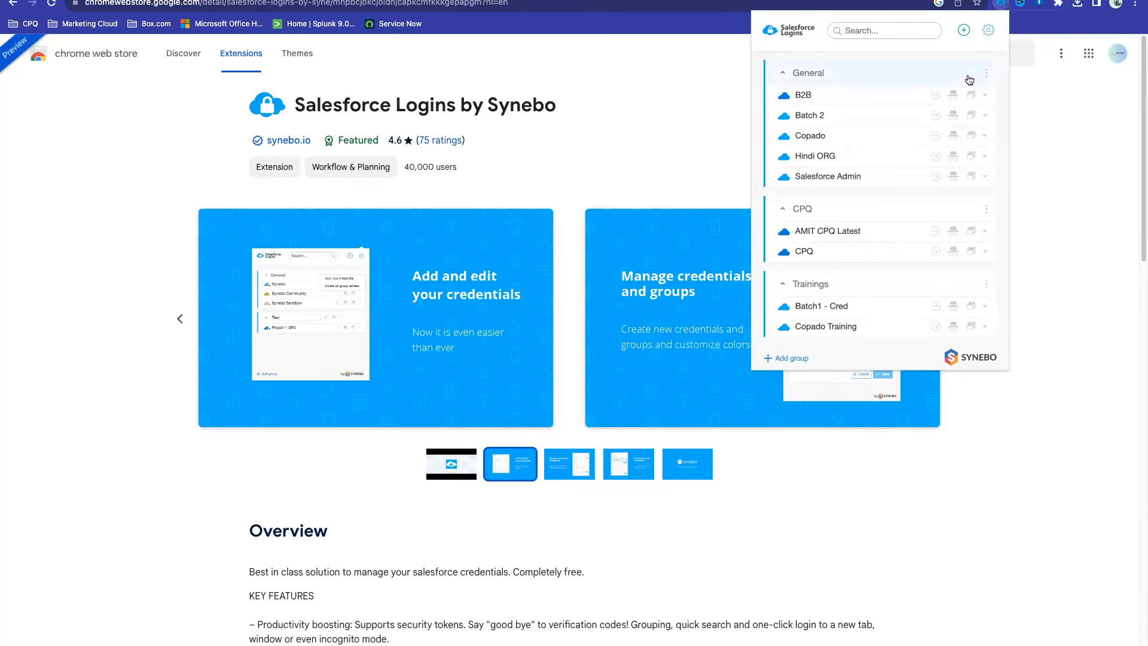
{"action": "left_click", "coordinate": [963, 35]}
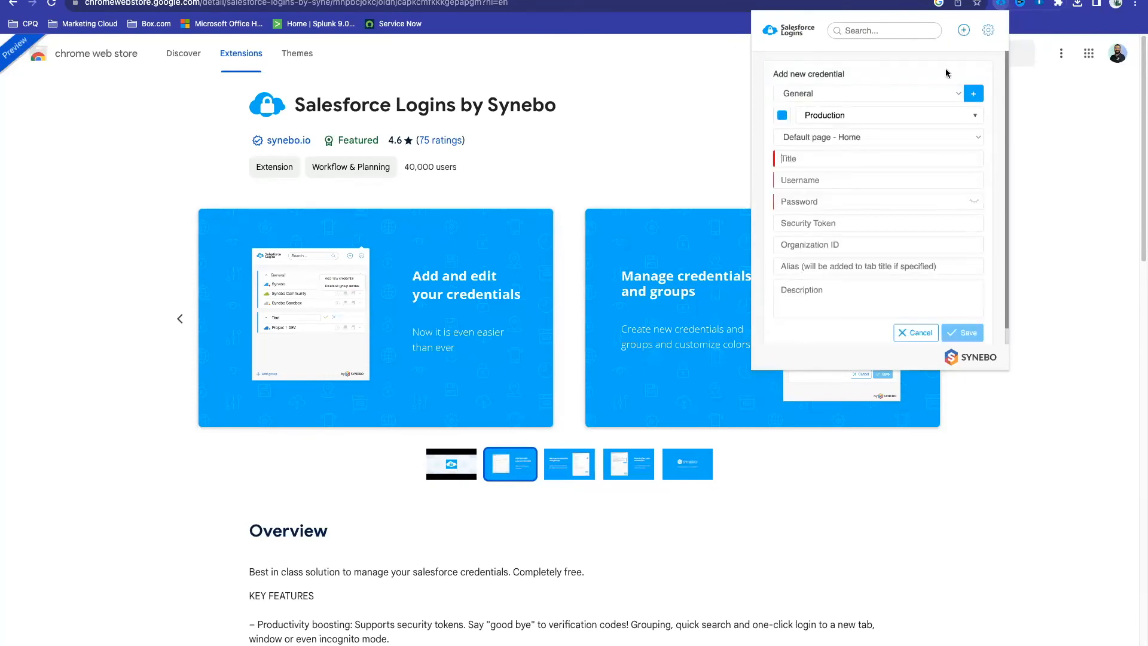
{"action": "left_click", "coordinate": [811, 159]}
{"action": "type", "text": "MY Main org"}
{"action": "left_click", "coordinate": [821, 180]}
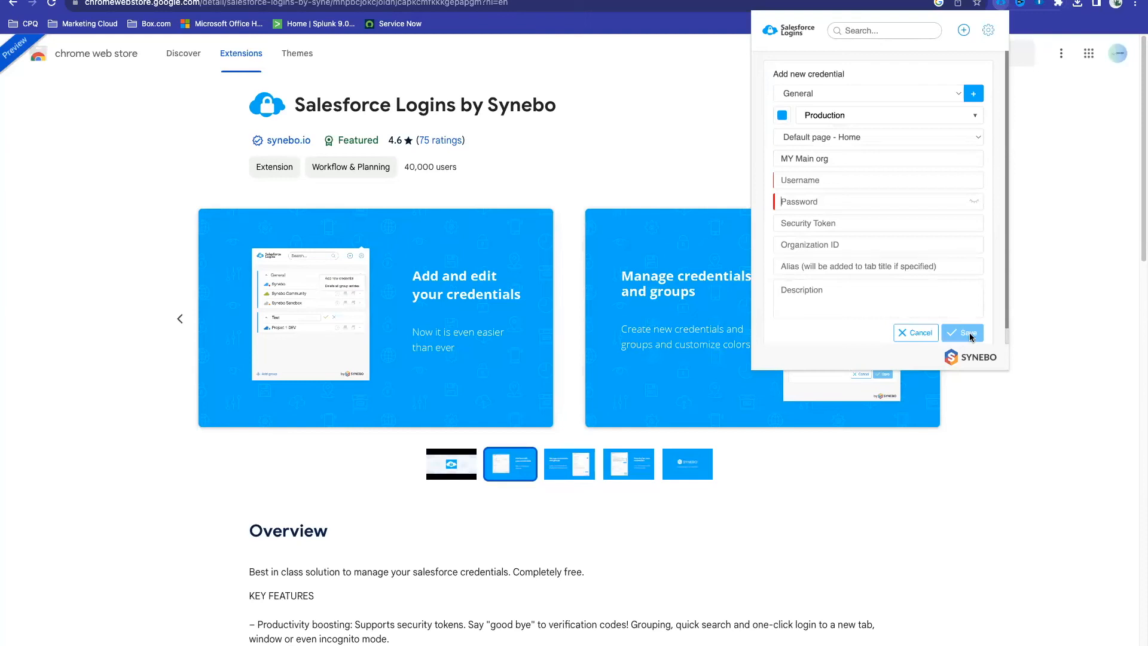
{"action": "left_click", "coordinate": [917, 332]}
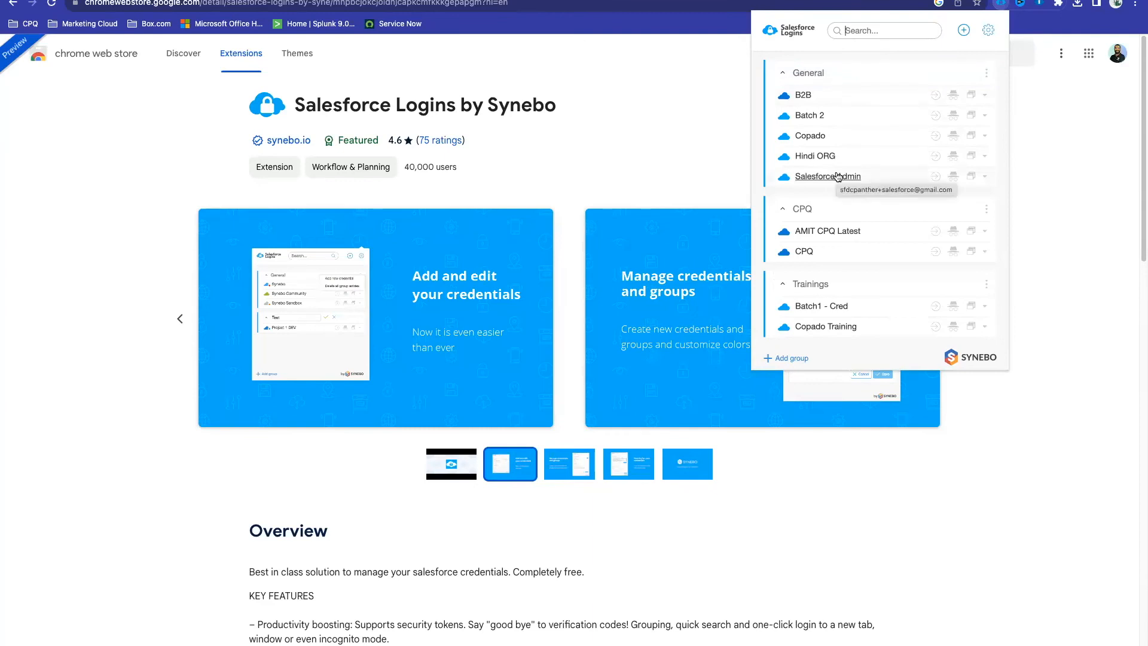
{"action": "left_click", "coordinate": [936, 96]}
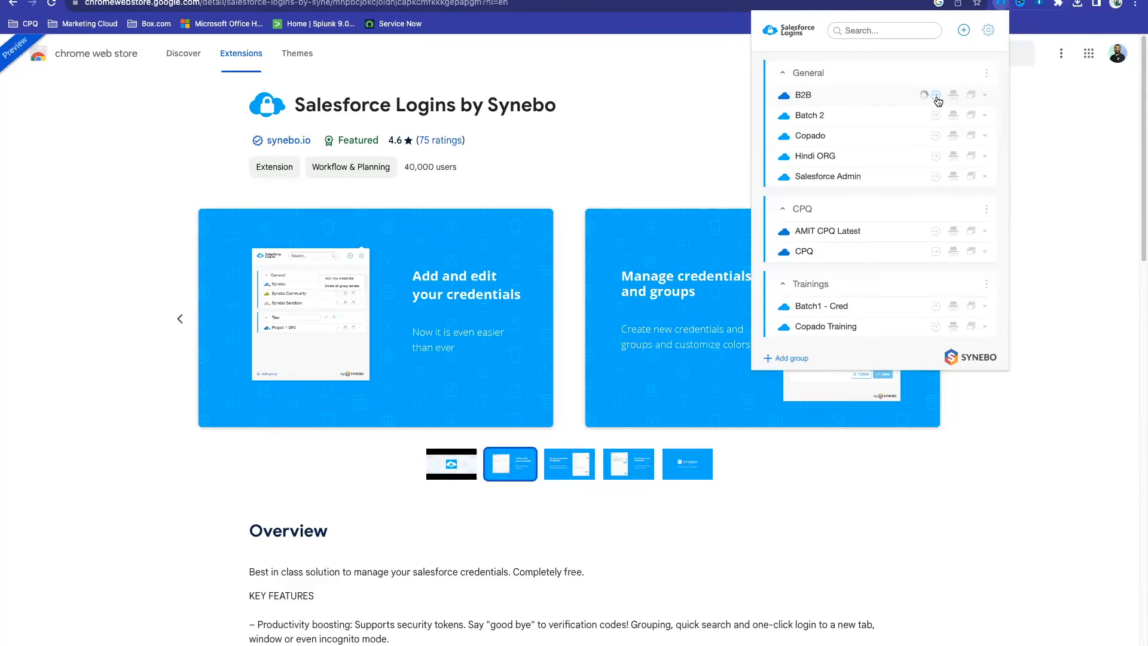
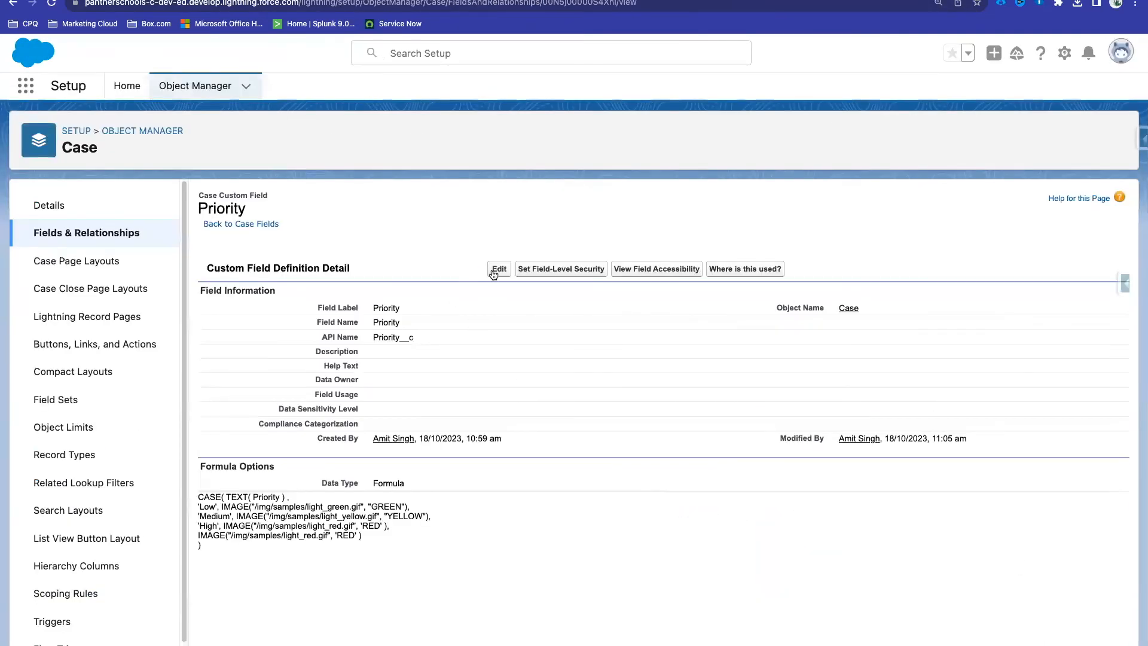
Step: Reload the Priority field page and open it for editing to view its CASE formula
{"action": "left_click", "coordinate": [50, 4]}
{"action": "left_click", "coordinate": [499, 269]}
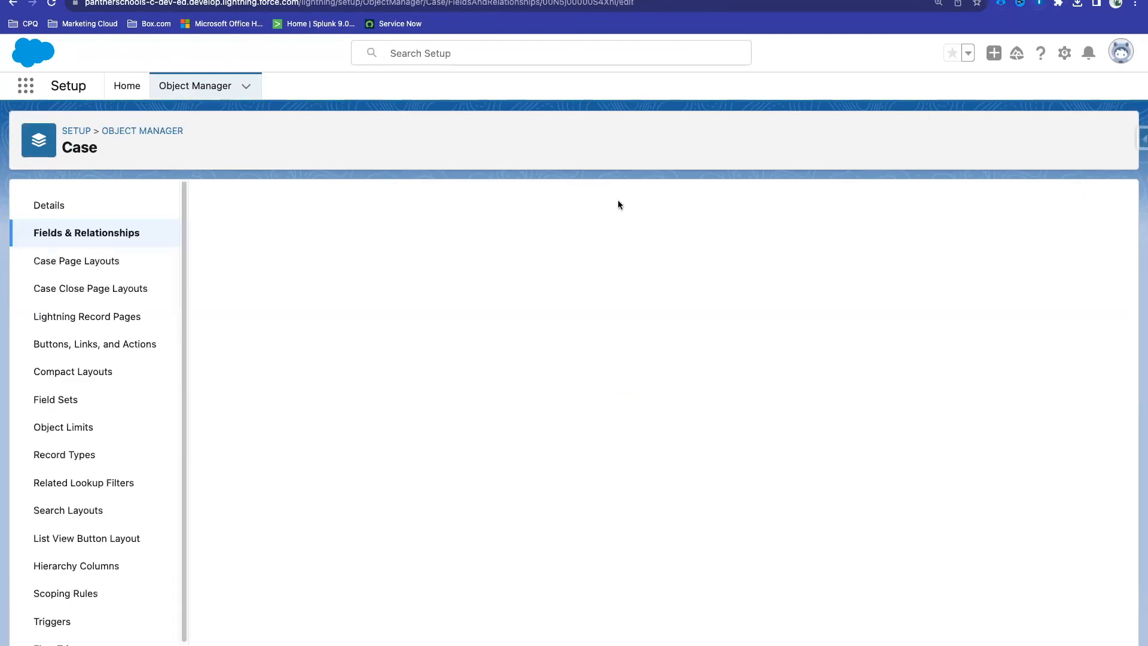
{"action": "scroll", "coordinate": [685, 333], "scroll_direction": "down", "scroll_amount": 6}
{"action": "scroll", "coordinate": [685, 333], "scroll_direction": "down", "scroll_amount": 3}
{"action": "scroll", "coordinate": [685, 333], "scroll_direction": "up", "scroll_amount": 2}
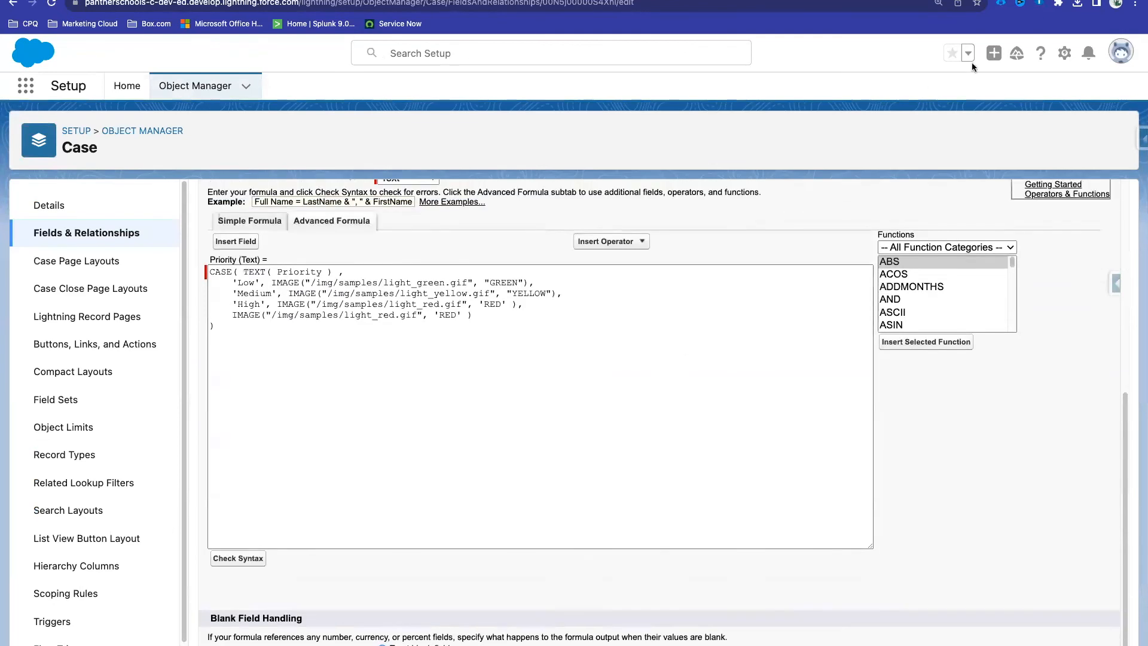
{"action": "left_click", "coordinate": [1038, 5]}
{"action": "scroll", "coordinate": [849, 196], "scroll_direction": "down", "scroll_amount": 2}
{"action": "scroll", "coordinate": [848, 196], "scroll_direction": "up", "scroll_amount": 2}
Step: Toggle the ORGanizer panel to enable its enhanced formula editor on the Priority formula
{"action": "left_click", "coordinate": [1040, 3]}
{"action": "left_click", "coordinate": [1039, 4]}
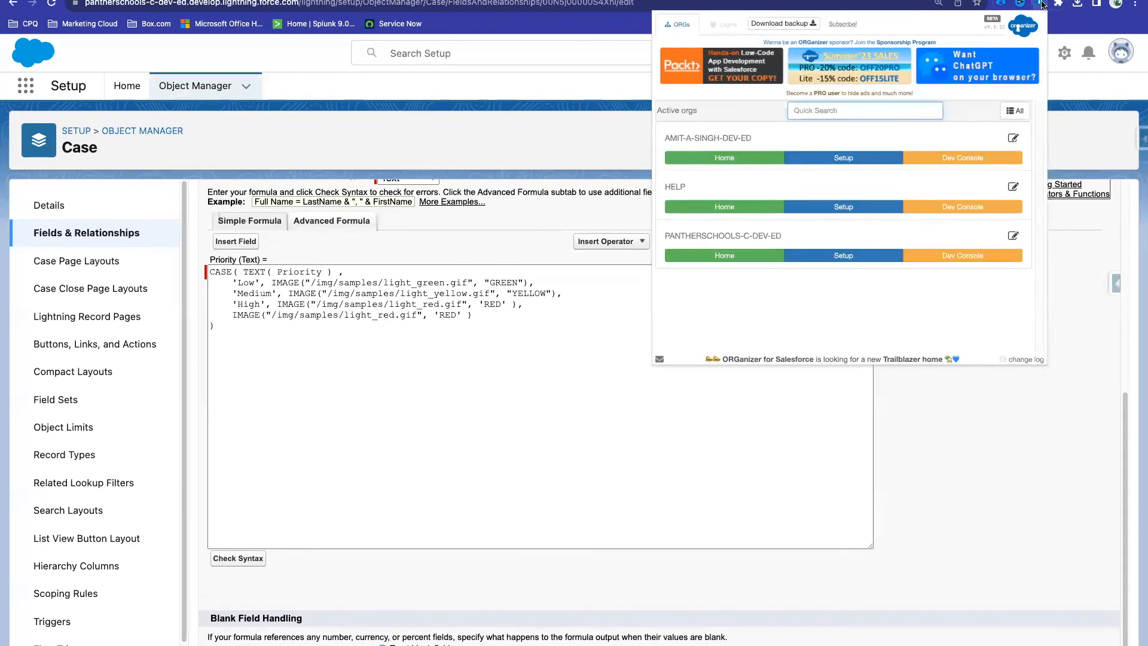
{"action": "left_click", "coordinate": [1039, 4]}
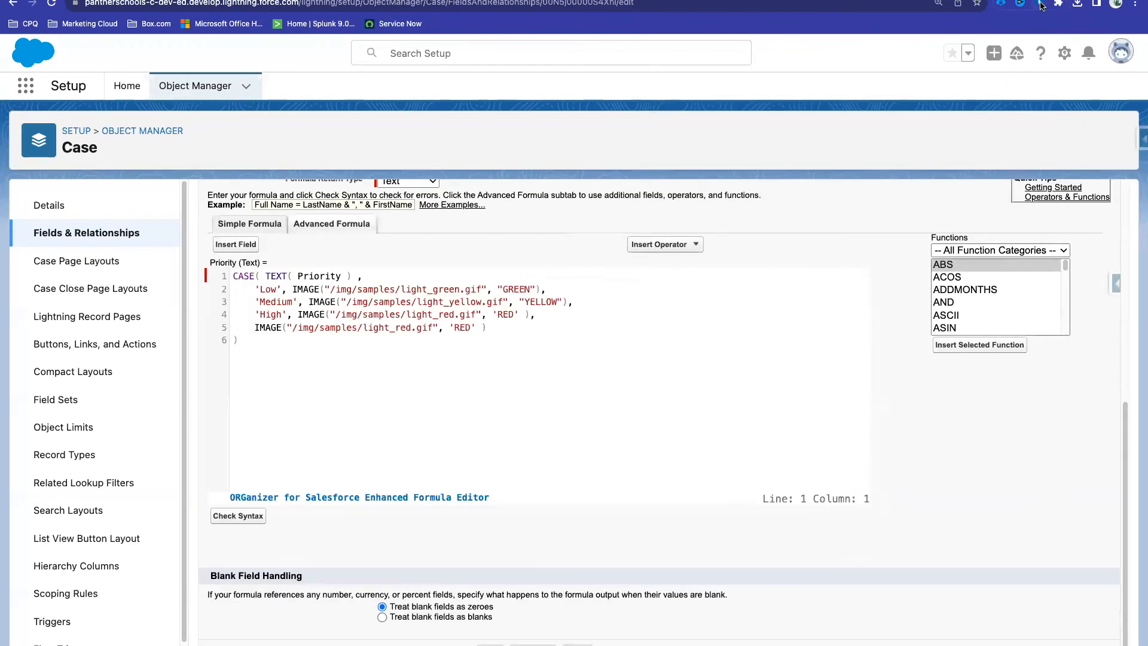
{"action": "left_click", "coordinate": [1040, 5]}
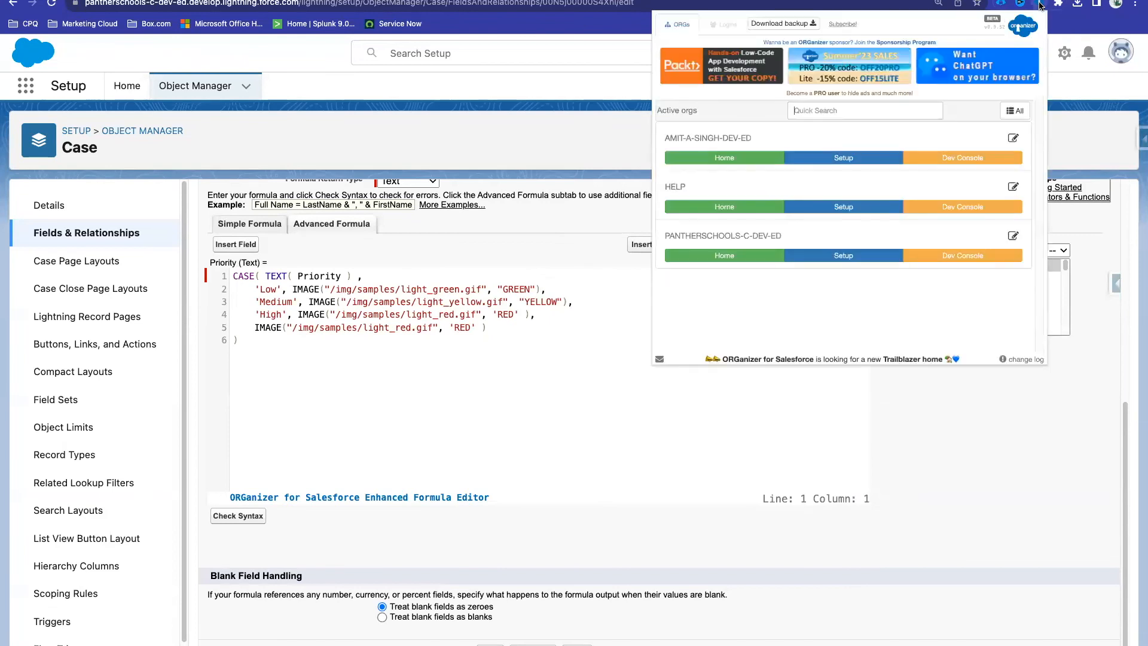
{"action": "left_click", "coordinate": [681, 29]}
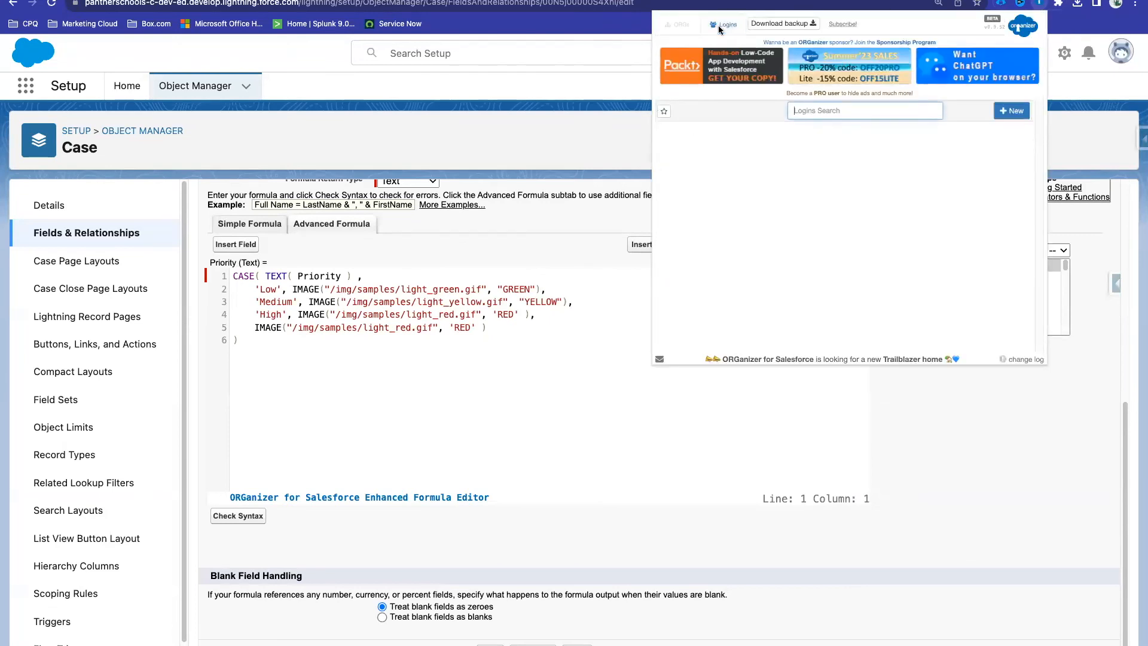
Step: View ORGanizer's saved Logins list, start a new login, and cancel it unsaved
{"action": "left_click", "coordinate": [724, 24]}
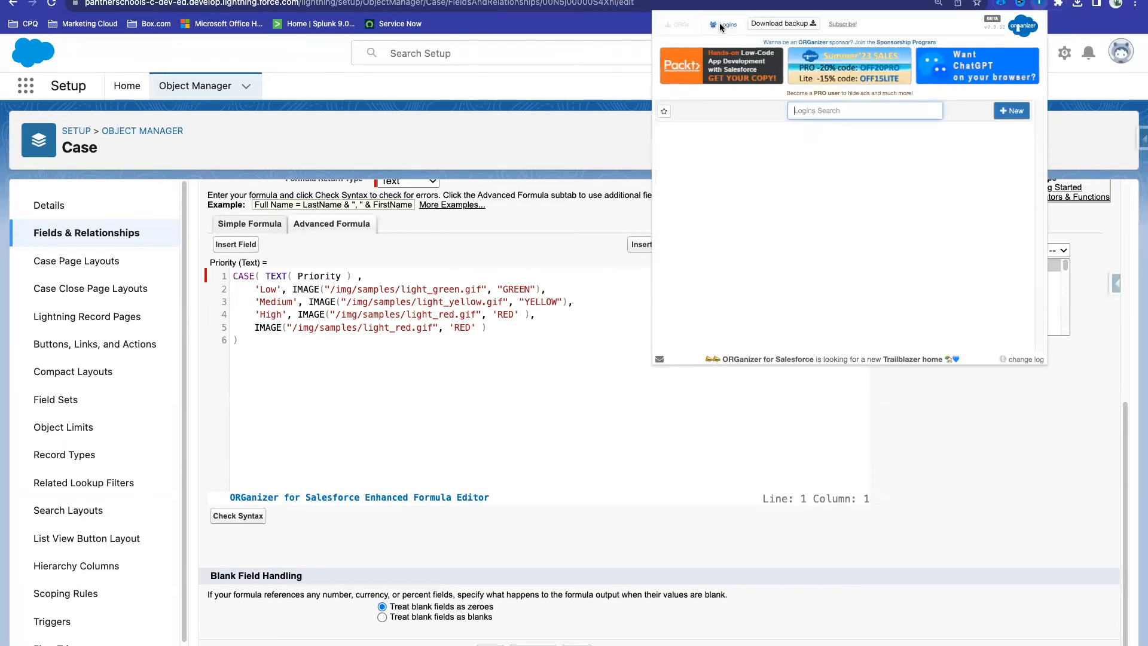
{"action": "left_click", "coordinate": [1008, 112]}
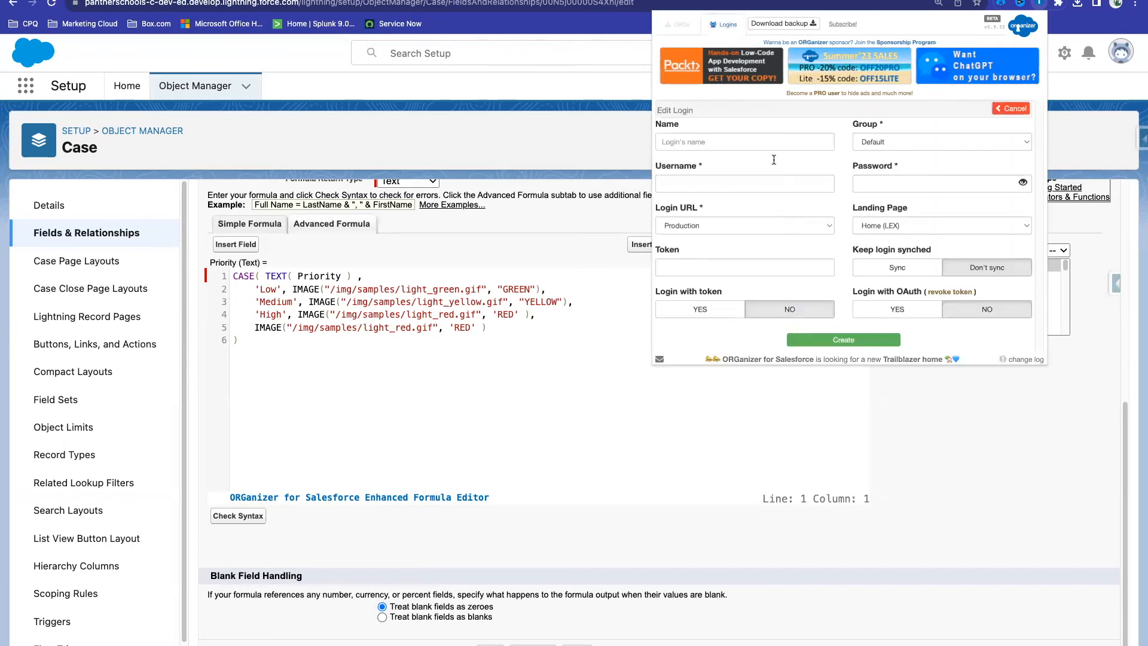
{"action": "left_click", "coordinate": [745, 143]}
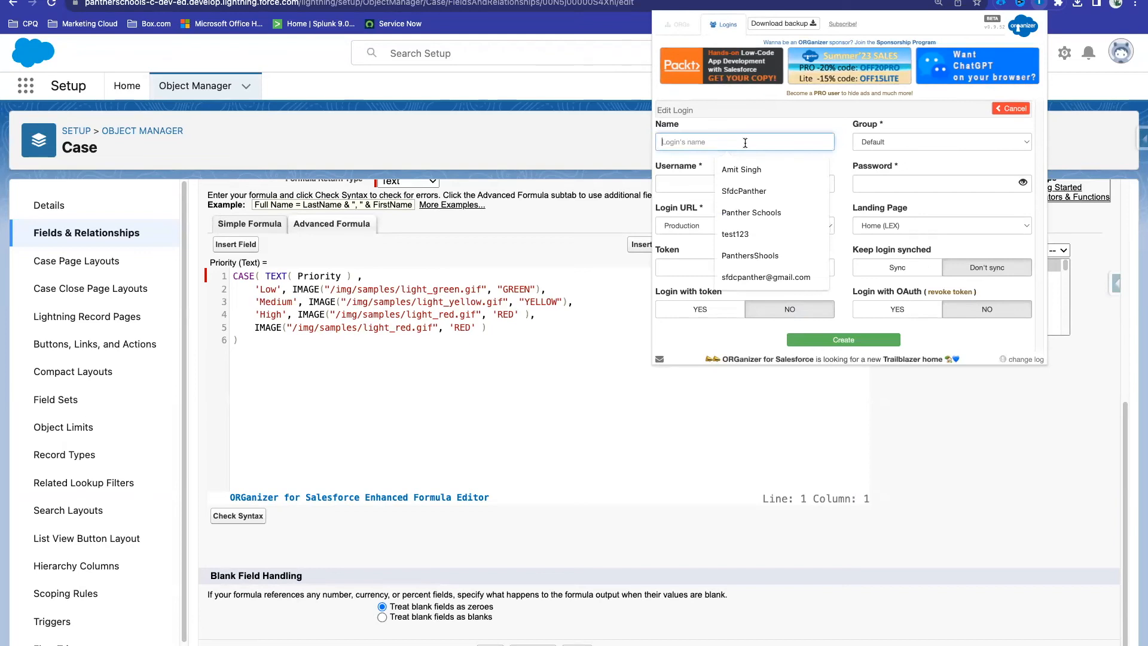
{"action": "left_click", "coordinate": [900, 153]}
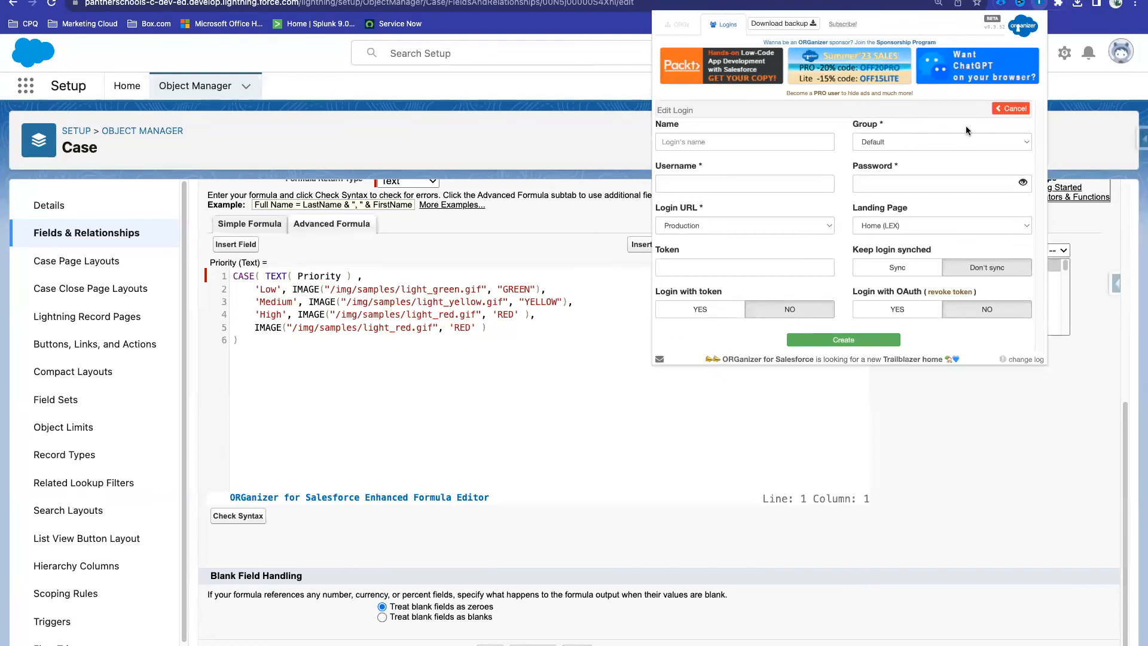
{"action": "left_click", "coordinate": [1012, 108]}
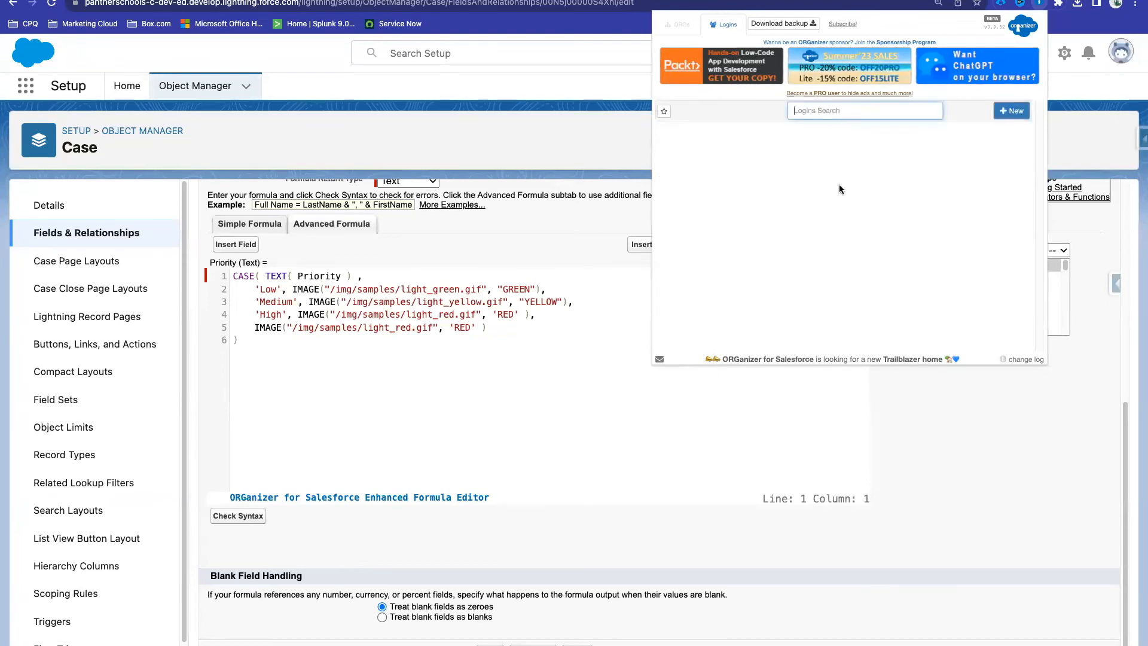
{"action": "left_click", "coordinate": [1072, 147]}
Step: Reload the Priority field edit page and scroll down to the CASE formula
{"action": "scroll", "coordinate": [467, 229], "scroll_direction": "up", "scroll_amount": 2}
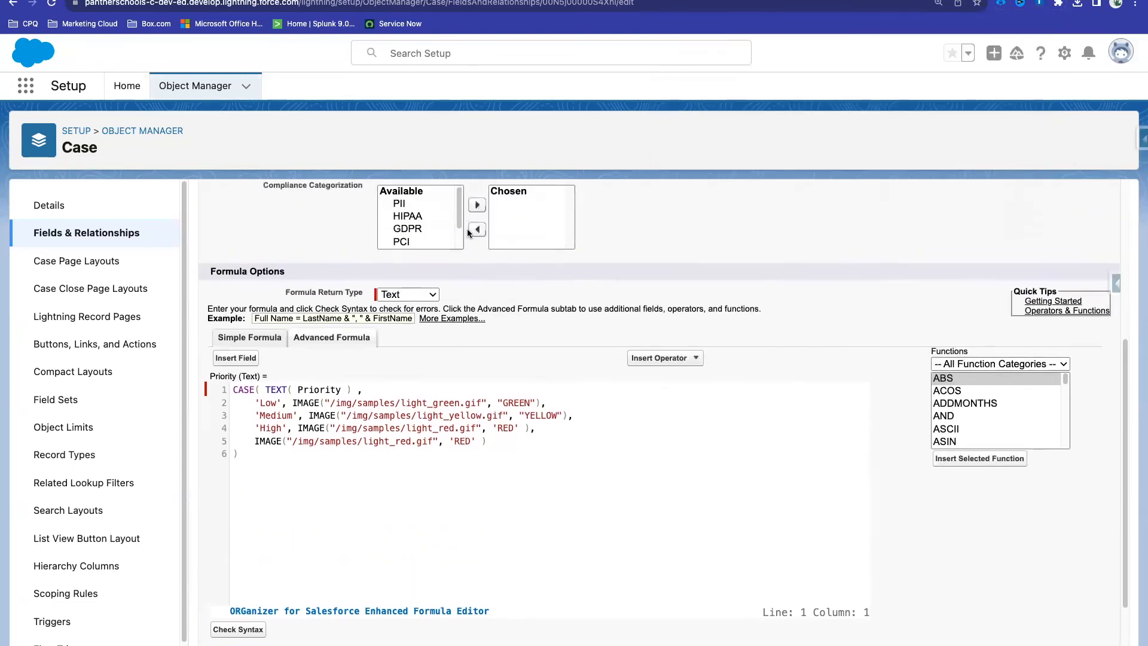
{"action": "scroll", "coordinate": [467, 228], "scroll_direction": "up", "scroll_amount": 5}
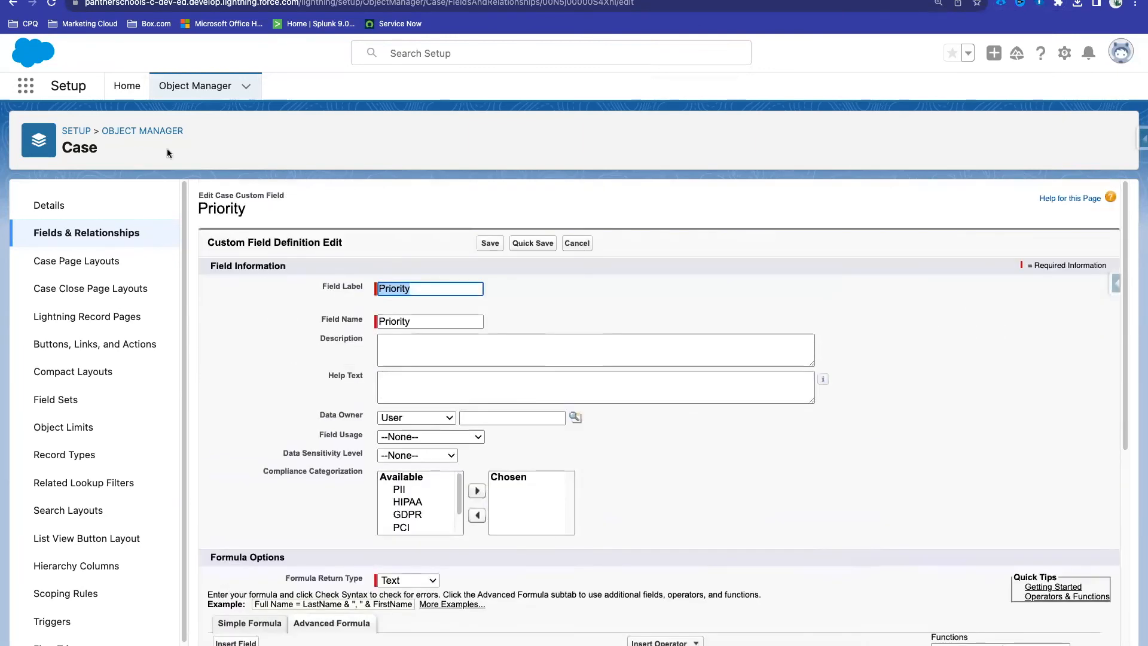
{"action": "left_click", "coordinate": [52, 3]}
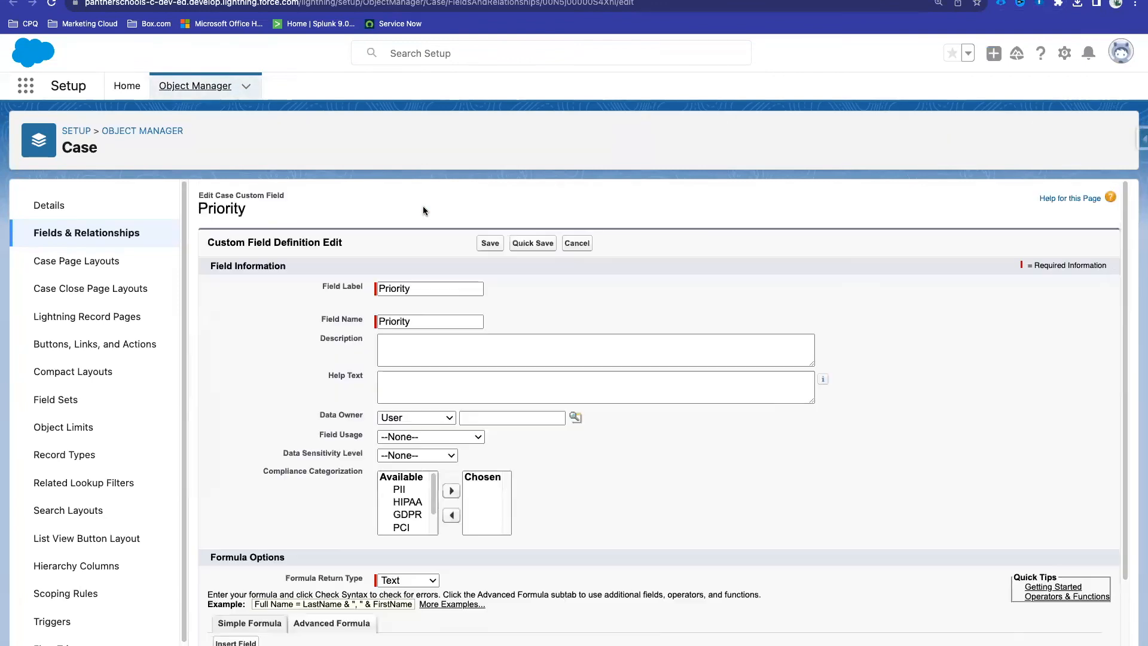
{"action": "scroll", "coordinate": [633, 289], "scroll_direction": "down", "scroll_amount": 4}
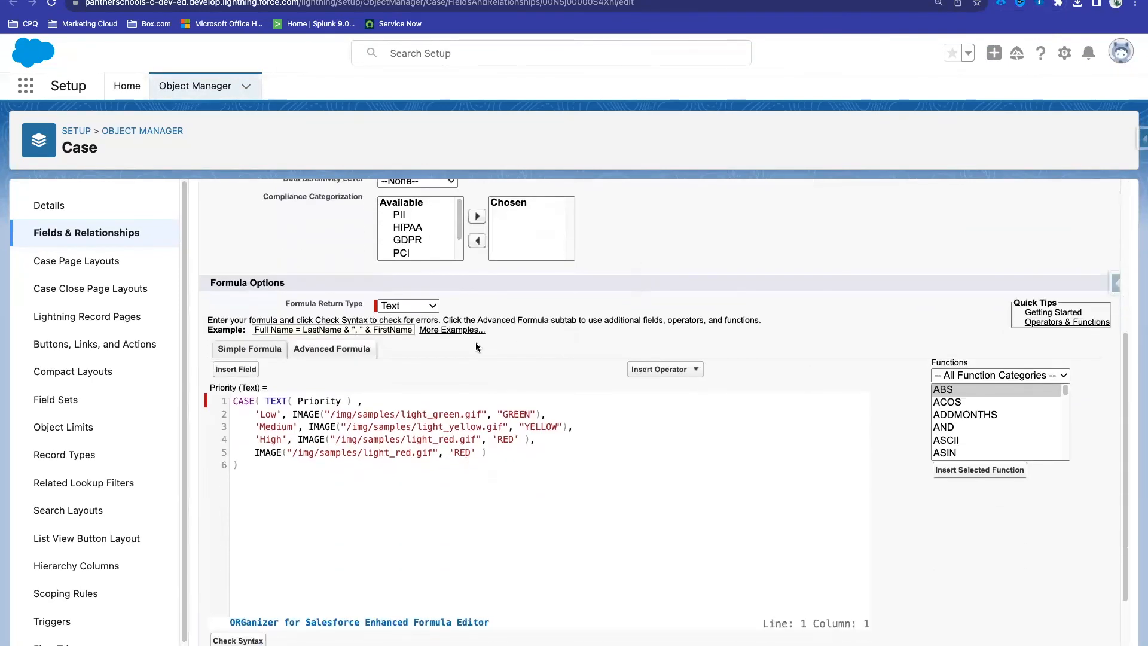
{"action": "scroll", "coordinate": [476, 342], "scroll_direction": "down", "scroll_amount": 3}
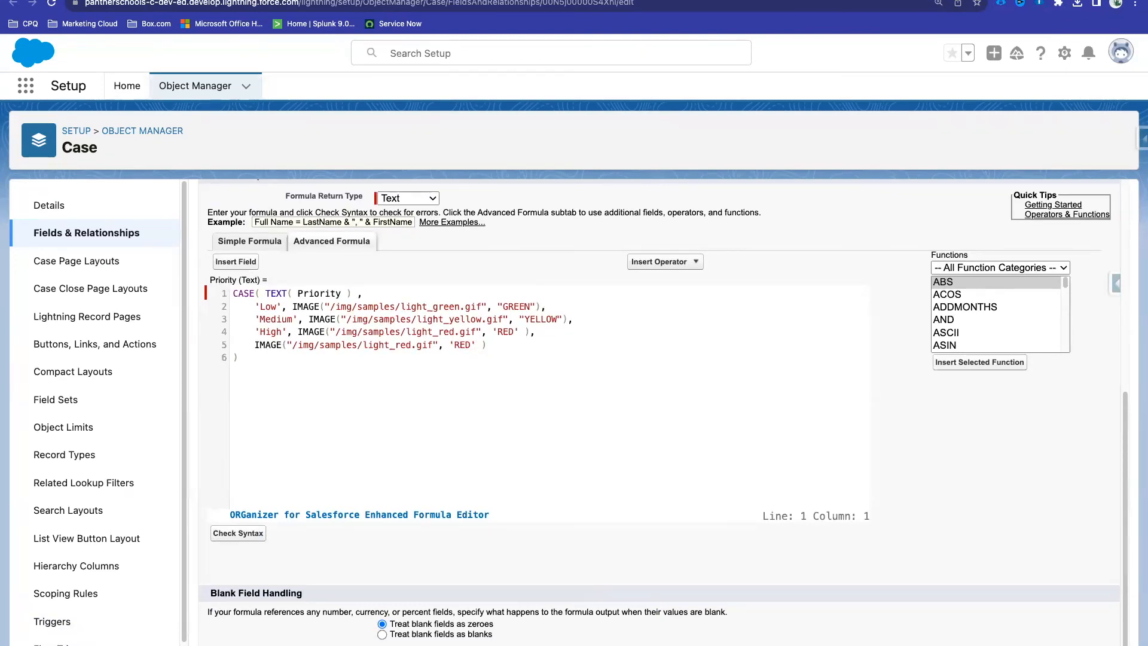
{"action": "mouse_move", "coordinate": [29, 625]}
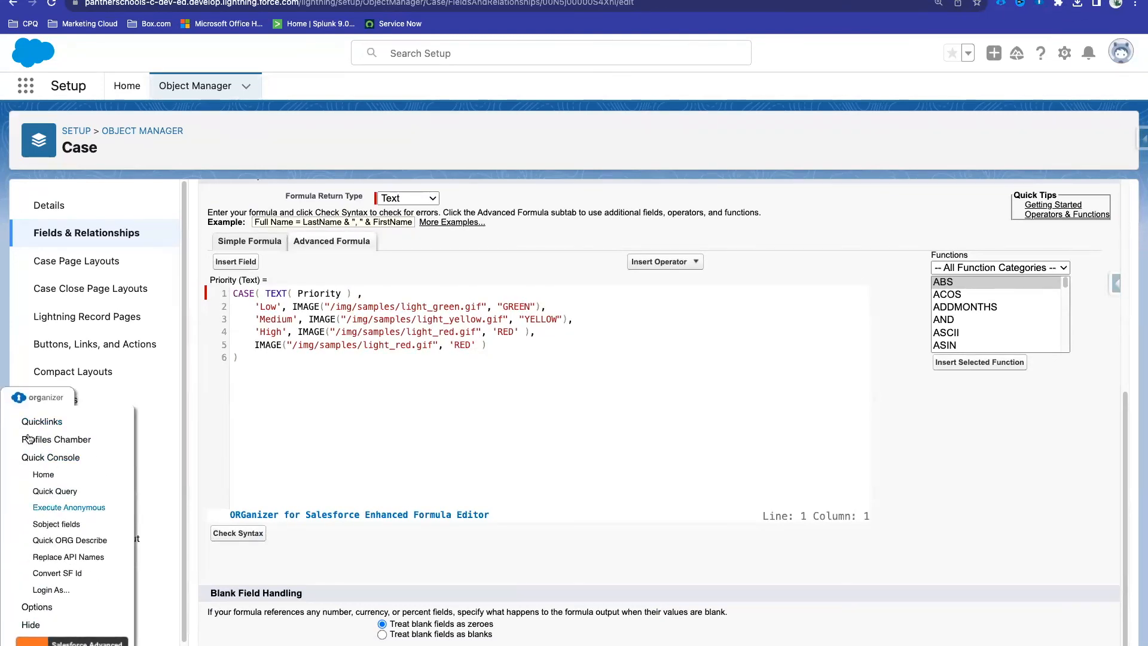
{"action": "left_click", "coordinate": [42, 406]}
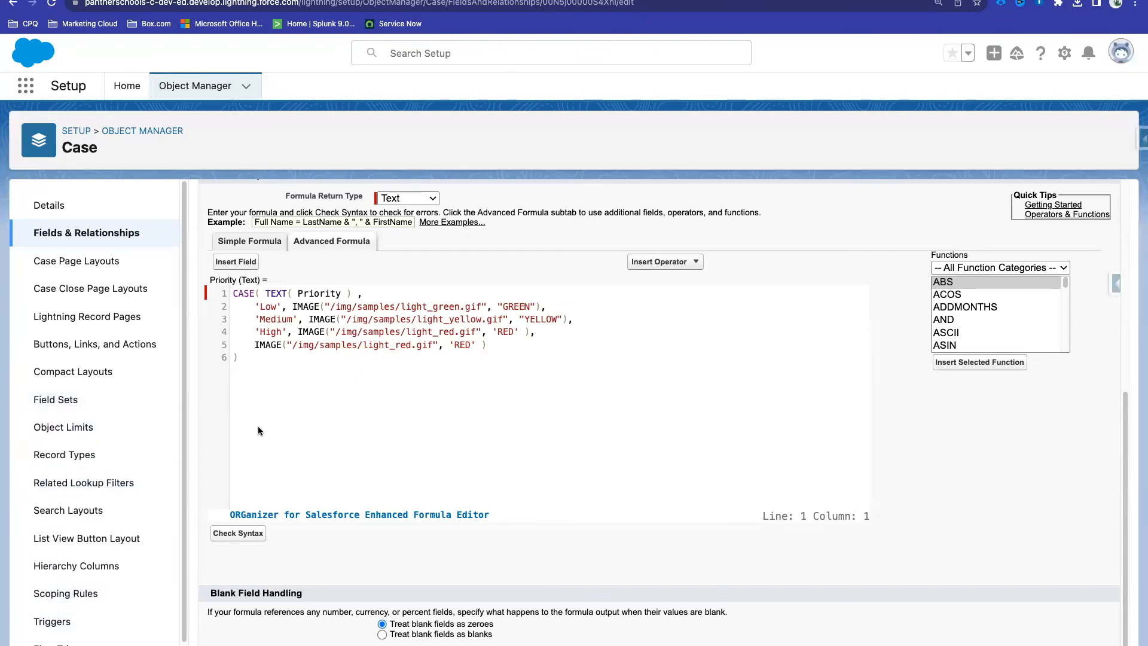
Step: Test the enhanced editor by selecting formula lines, adding and removing a line, and typing ')'
{"action": "left_click_drag", "start_coordinate": [239, 345], "coordinate": [235, 291]}
{"action": "left_click", "coordinate": [271, 354]}
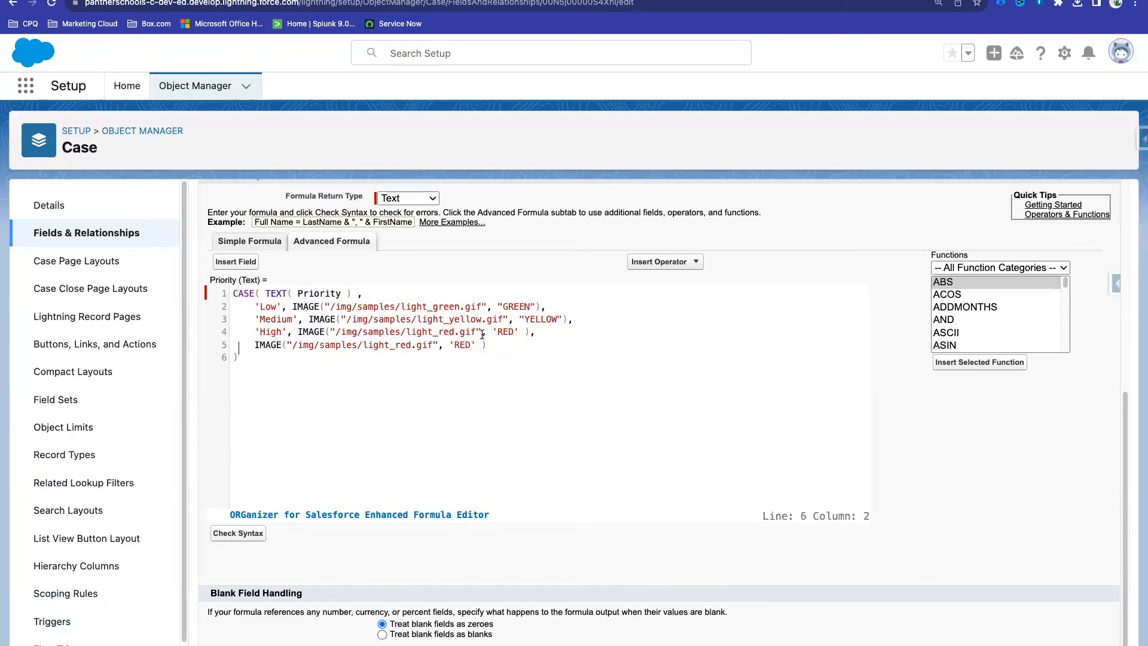
{"action": "left_click_drag", "start_coordinate": [487, 341], "coordinate": [263, 305]}
{"action": "left_click", "coordinate": [244, 373]}
{"action": "key", "text": "Return"}
{"action": "key", "text": "BackSpace"}
{"action": "type", "text": ")"}
Step: Open the enhanced editor's help page, then return and select formula lines 1 to 5
{"action": "left_click", "coordinate": [429, 518]}
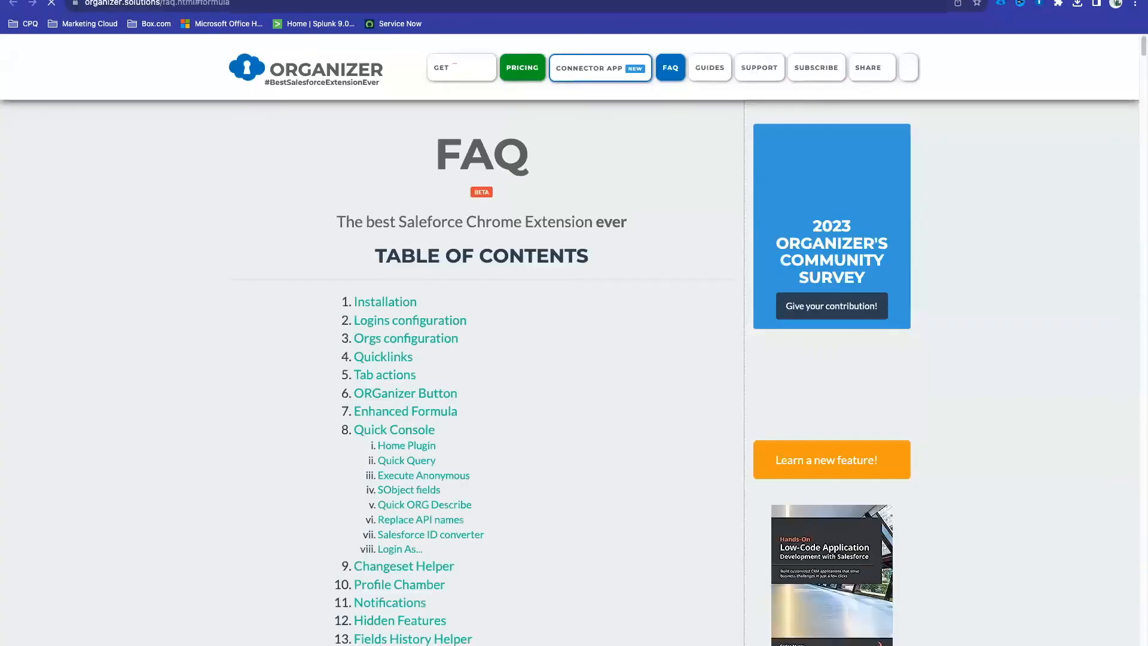
{"action": "left_click", "coordinate": [489, 0]}
{"action": "left_click", "coordinate": [499, 349]}
{"action": "left_click_drag", "start_coordinate": [503, 347], "coordinate": [213, 292]}
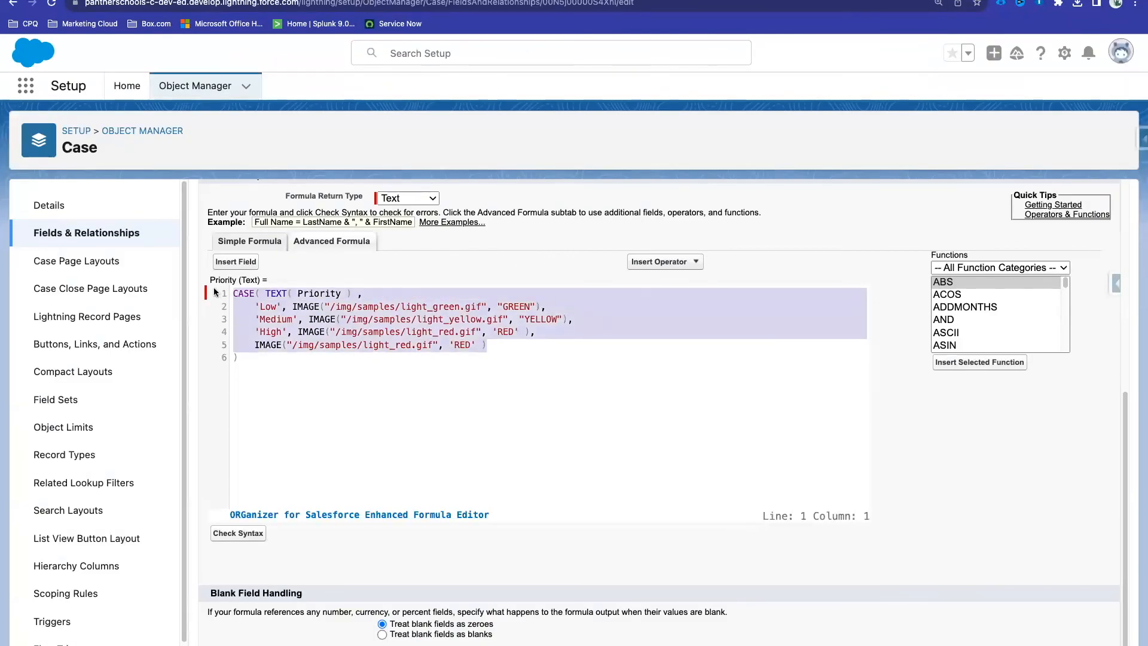
Step: Deselect the formula and list the Date & Time functions in the Functions panel
{"action": "left_click", "coordinate": [301, 369]}
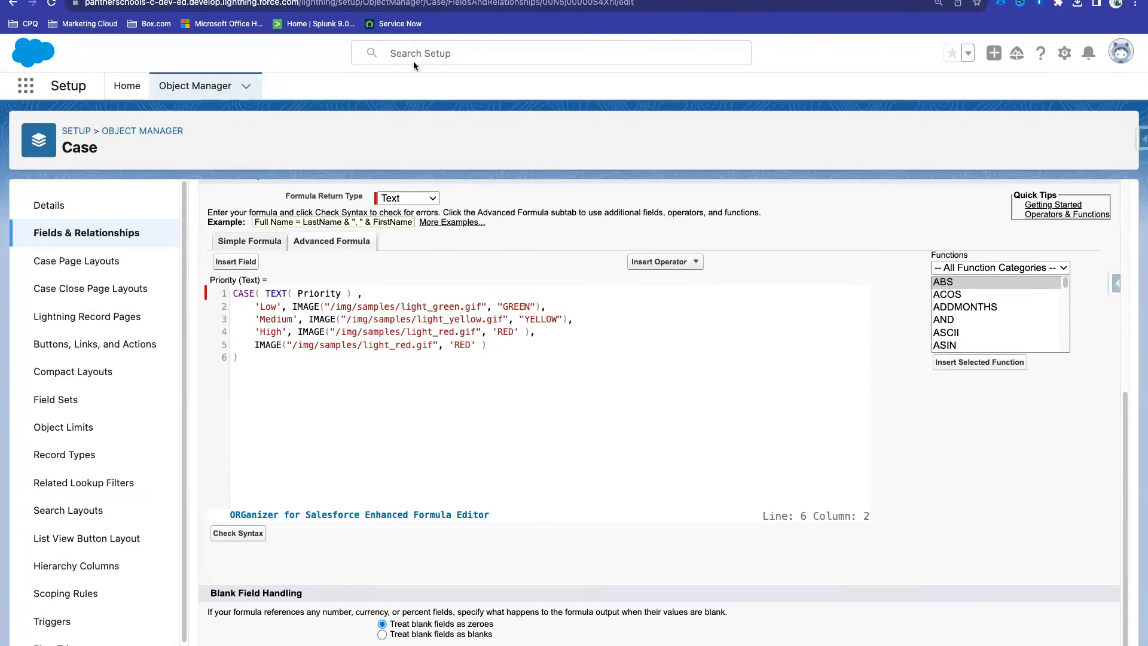
{"action": "scroll", "coordinate": [991, 305], "scroll_direction": "down", "scroll_amount": 15}
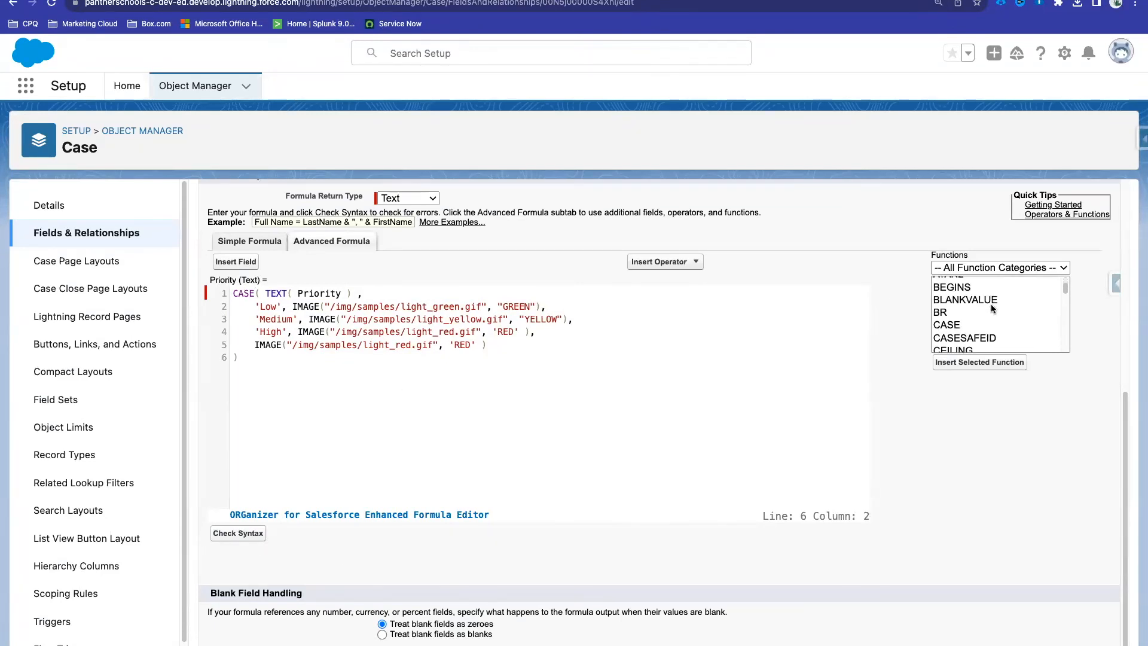
{"action": "left_click", "coordinate": [991, 269]}
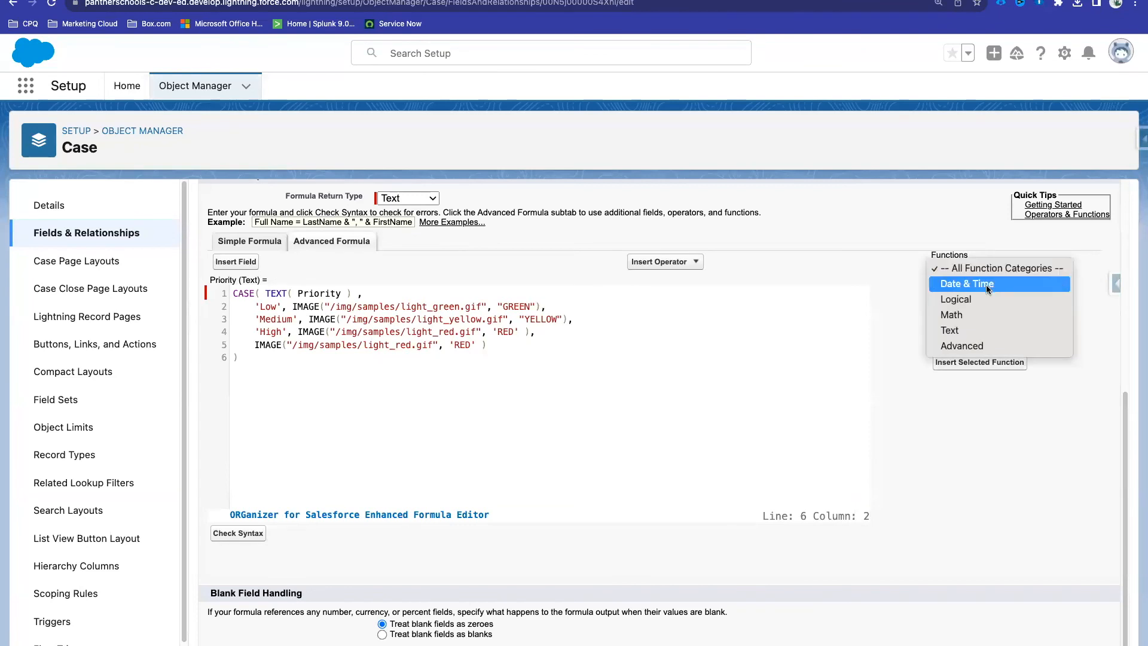
{"action": "left_click", "coordinate": [987, 284]}
{"action": "scroll", "coordinate": [981, 300], "scroll_direction": "down", "scroll_amount": 1}
{"action": "scroll", "coordinate": [982, 300], "scroll_direction": "up", "scroll_amount": 5}
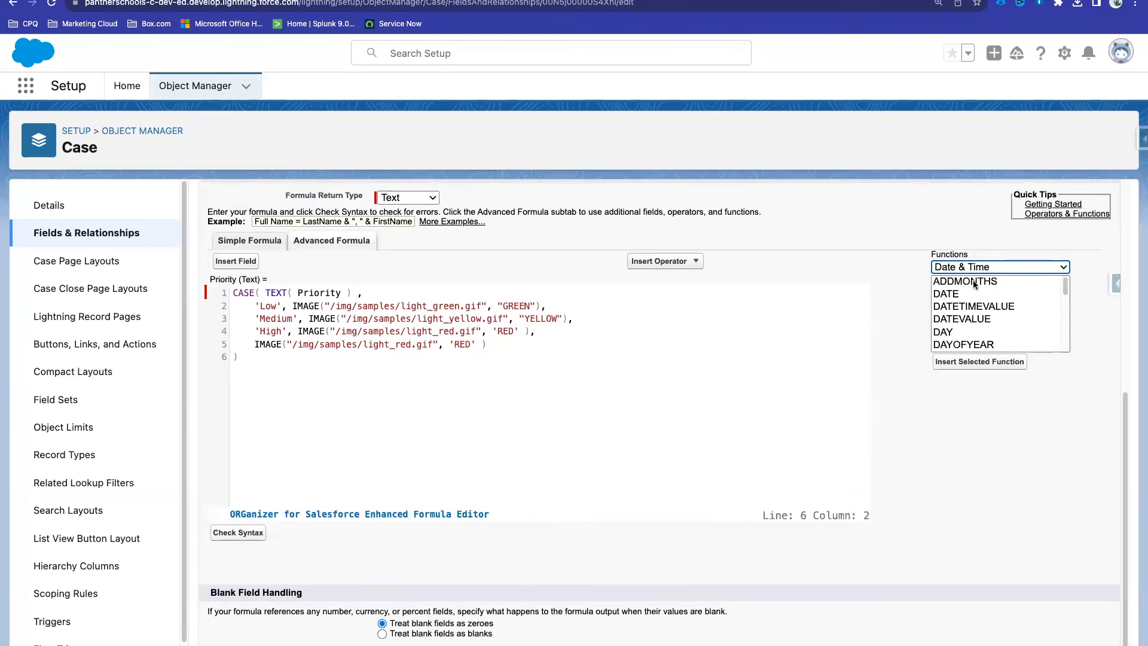
{"action": "scroll", "coordinate": [987, 311], "scroll_direction": "down", "scroll_amount": 3}
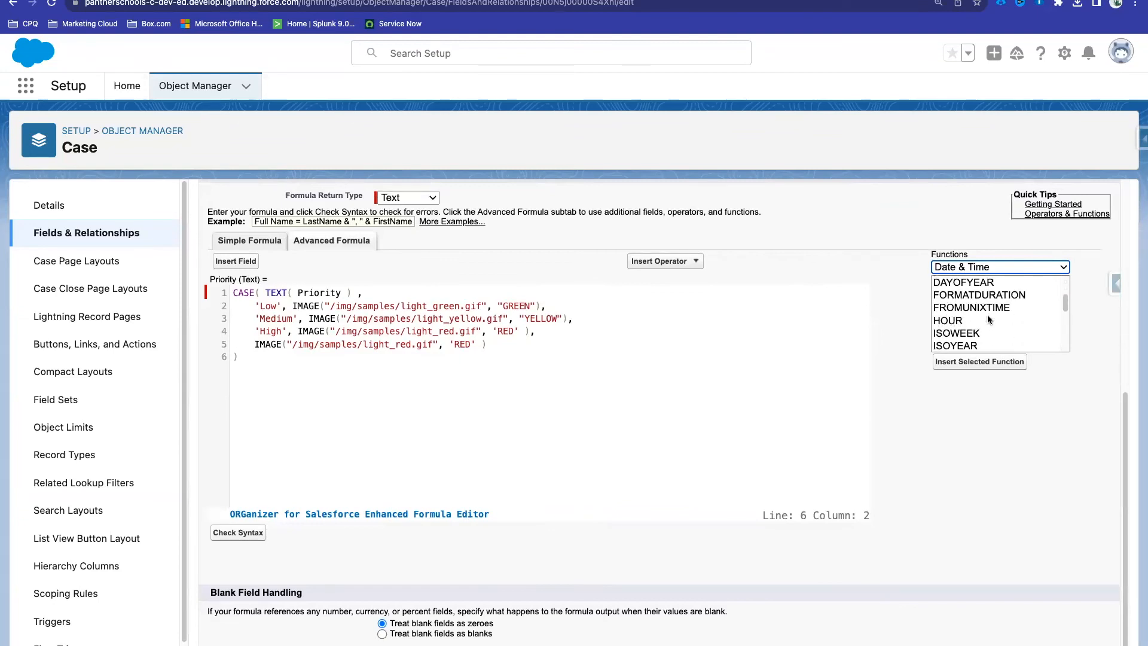
{"action": "scroll", "coordinate": [987, 320], "scroll_direction": "down", "scroll_amount": 4}
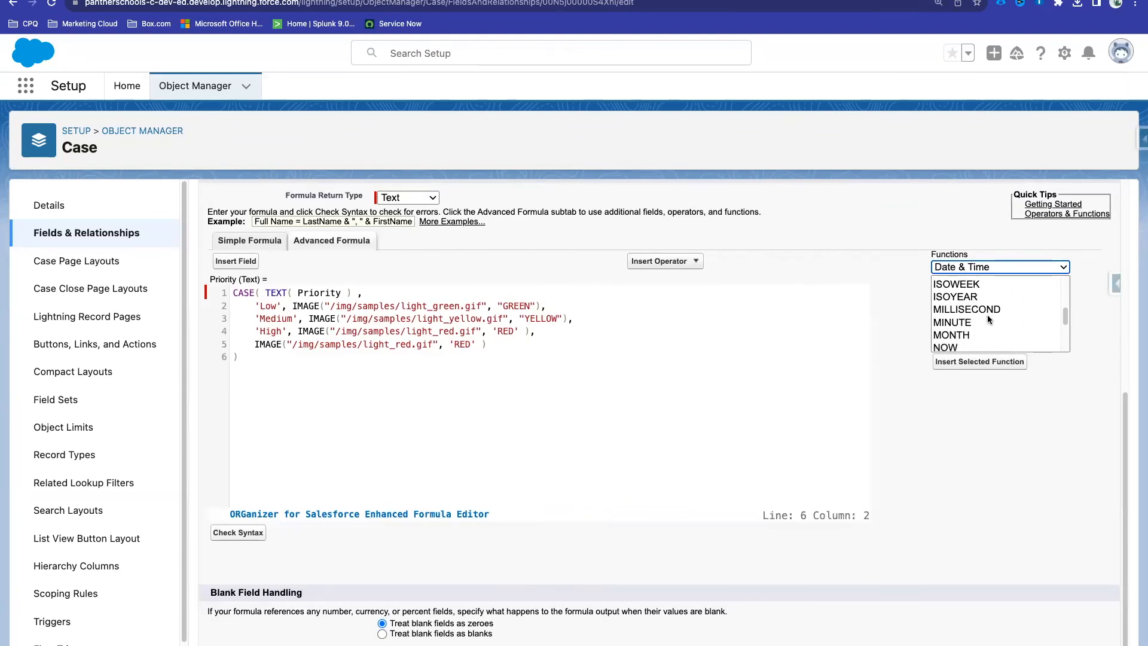
{"action": "scroll", "coordinate": [987, 320], "scroll_direction": "down", "scroll_amount": 3}
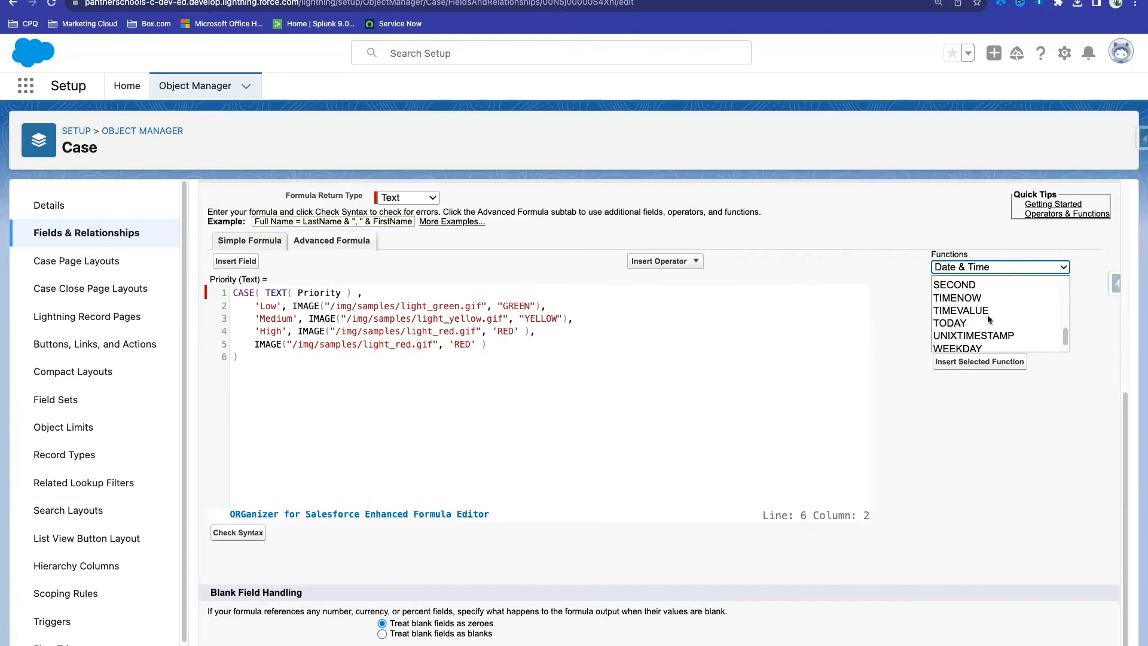
Step: Browse the Logical, Math and Text function categories, ending on Text
{"action": "left_click", "coordinate": [981, 267]}
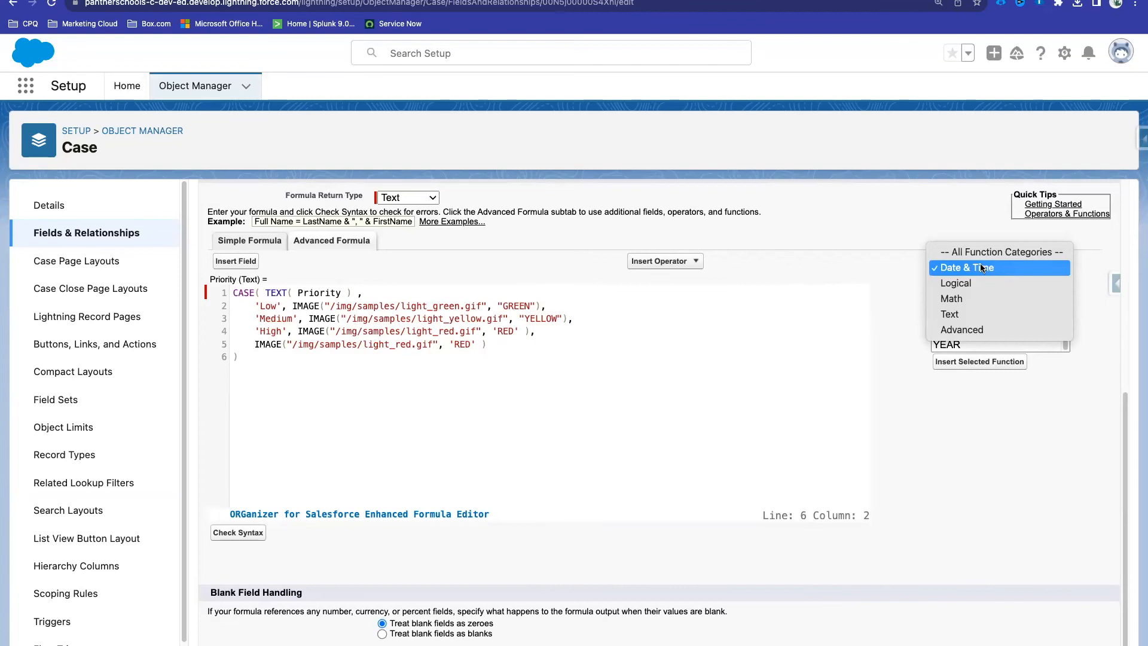
{"action": "left_click", "coordinate": [973, 281]}
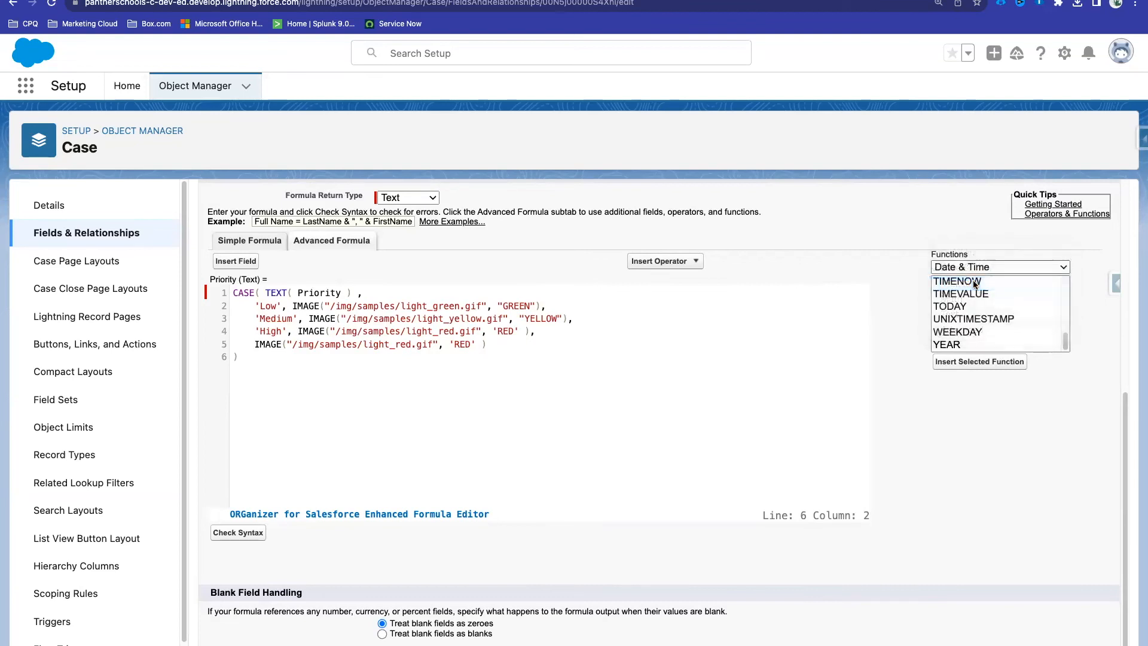
{"action": "scroll", "coordinate": [978, 274], "scroll_direction": "down", "scroll_amount": 1}
{"action": "scroll", "coordinate": [987, 286], "scroll_direction": "up", "scroll_amount": 3}
{"action": "left_click", "coordinate": [984, 261]}
{"action": "left_click", "coordinate": [981, 280]}
{"action": "left_click", "coordinate": [961, 263]}
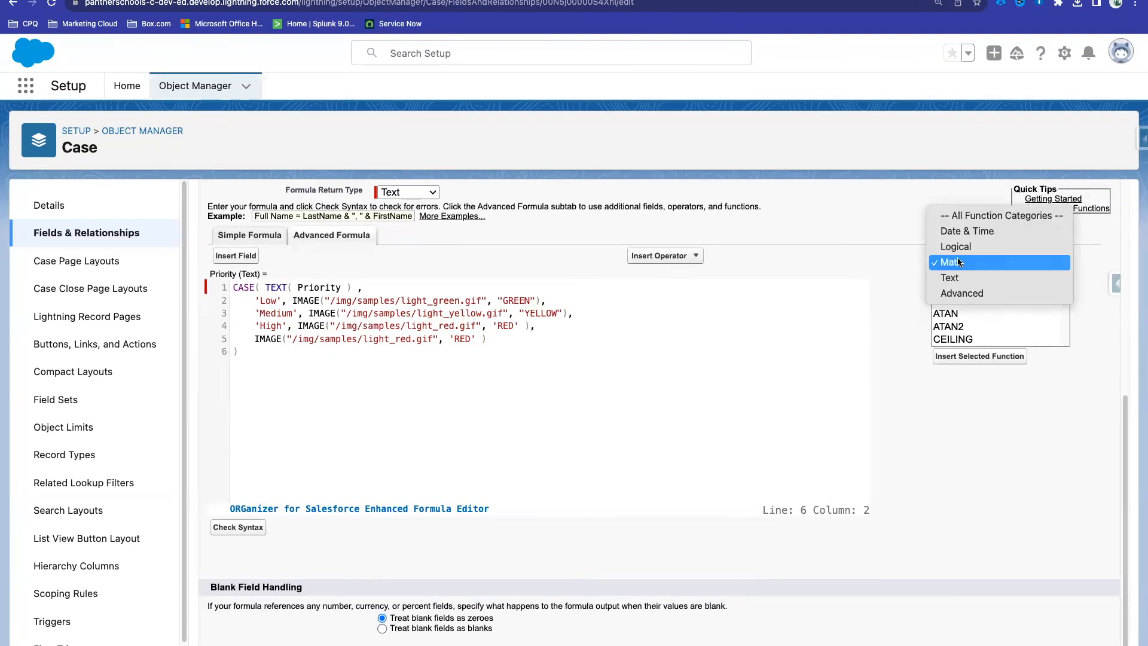
{"action": "left_click", "coordinate": [970, 279]}
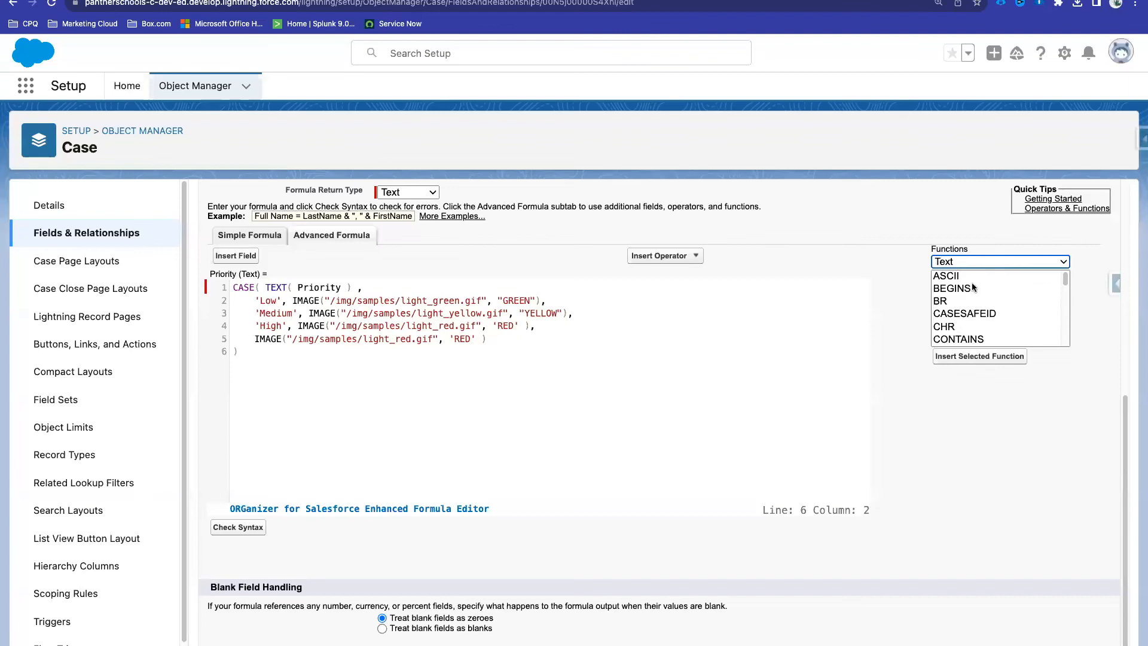
{"action": "left_click", "coordinate": [971, 263]}
{"action": "left_click", "coordinate": [938, 263]}
Step: Read SUBSTITUTE's syntax and description, then go to the Salesforce Help CASE article
{"action": "scroll", "coordinate": [960, 288], "scroll_direction": "down", "scroll_amount": 1}
{"action": "scroll", "coordinate": [962, 292], "scroll_direction": "up", "scroll_amount": 1}
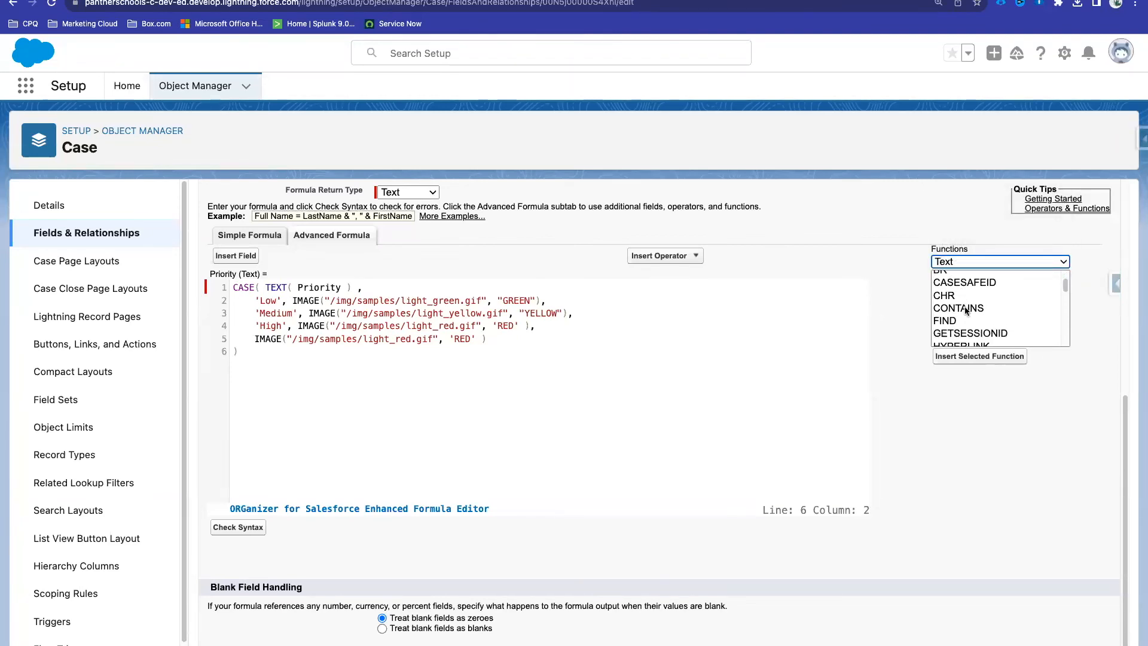
{"action": "scroll", "coordinate": [966, 310], "scroll_direction": "down", "scroll_amount": 3}
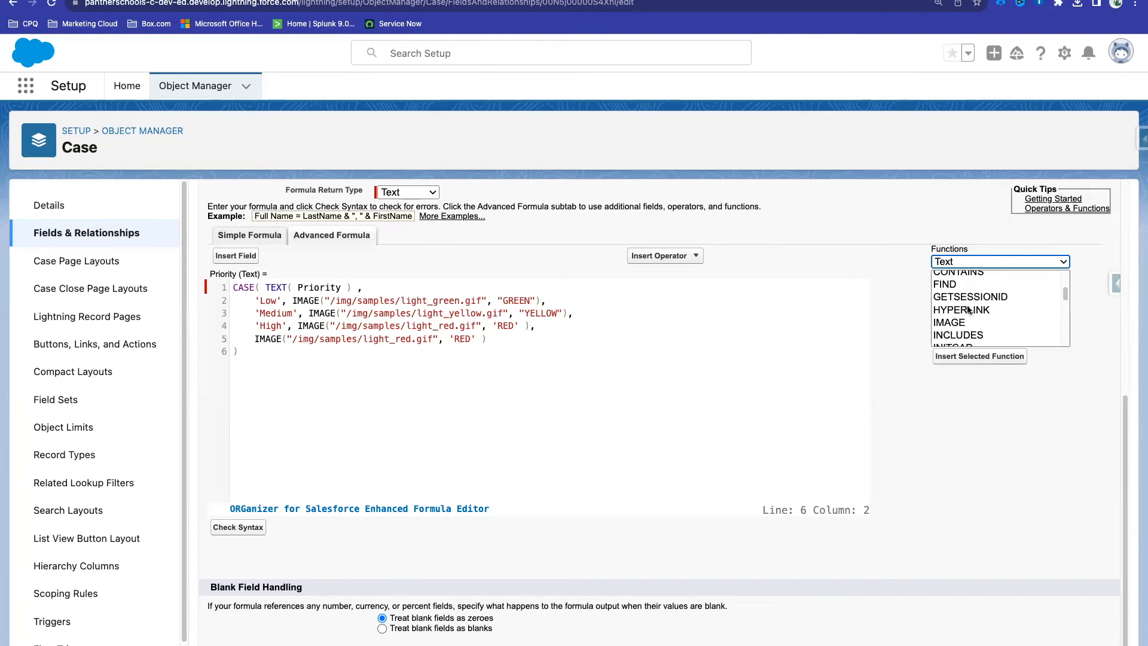
{"action": "scroll", "coordinate": [975, 314], "scroll_direction": "down", "scroll_amount": 5}
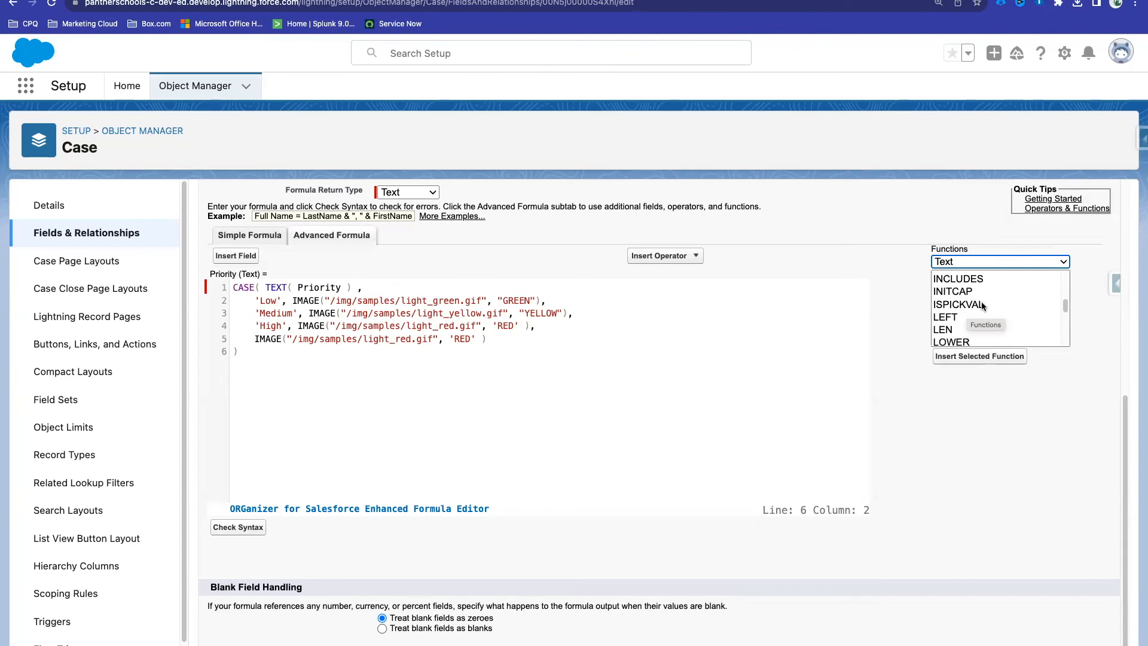
{"action": "scroll", "coordinate": [983, 306], "scroll_direction": "down", "scroll_amount": 3}
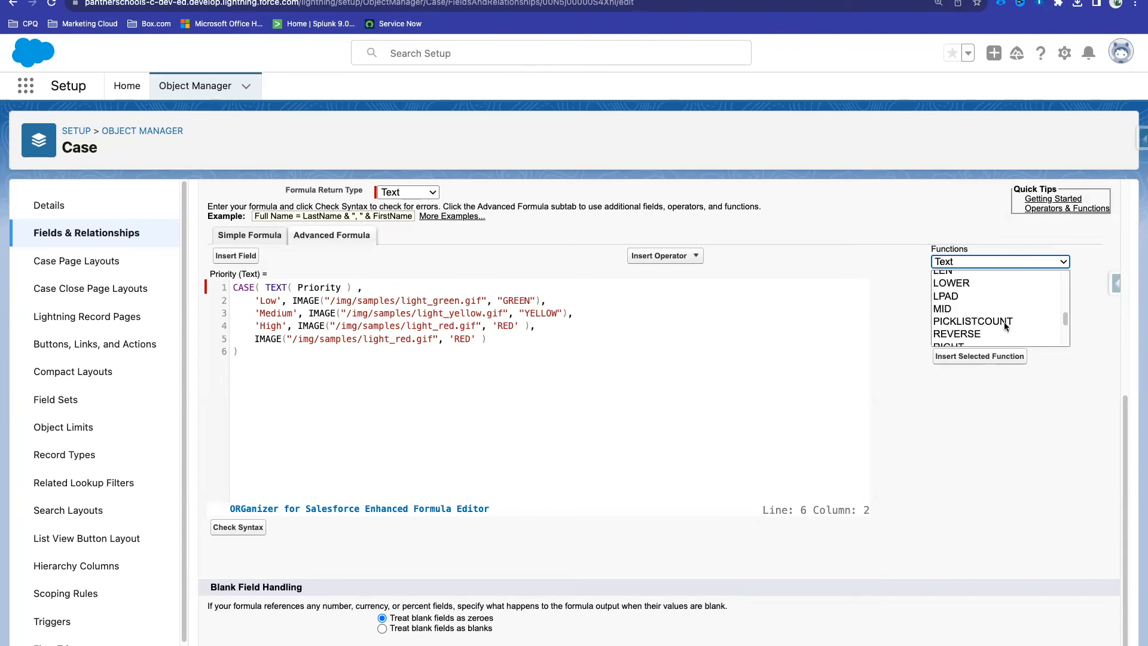
{"action": "scroll", "coordinate": [989, 321], "scroll_direction": "down", "scroll_amount": 3}
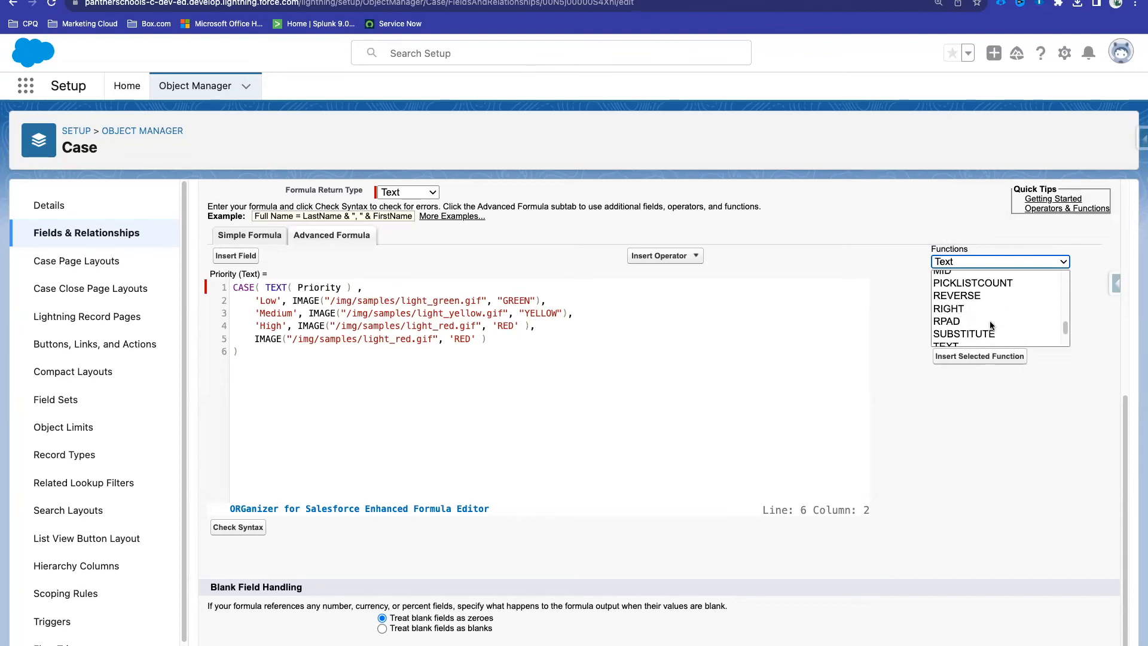
{"action": "left_click", "coordinate": [981, 290]}
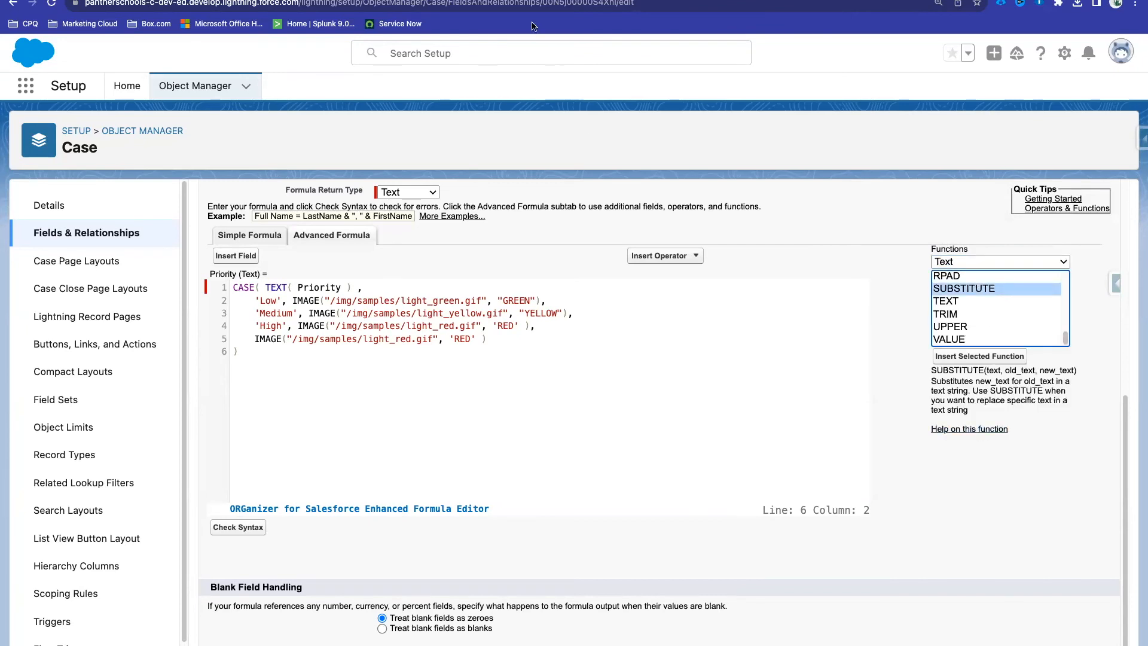
{"action": "left_click", "coordinate": [179, 1]}
{"action": "scroll", "coordinate": [156, 467], "scroll_direction": "up", "scroll_amount": 10}
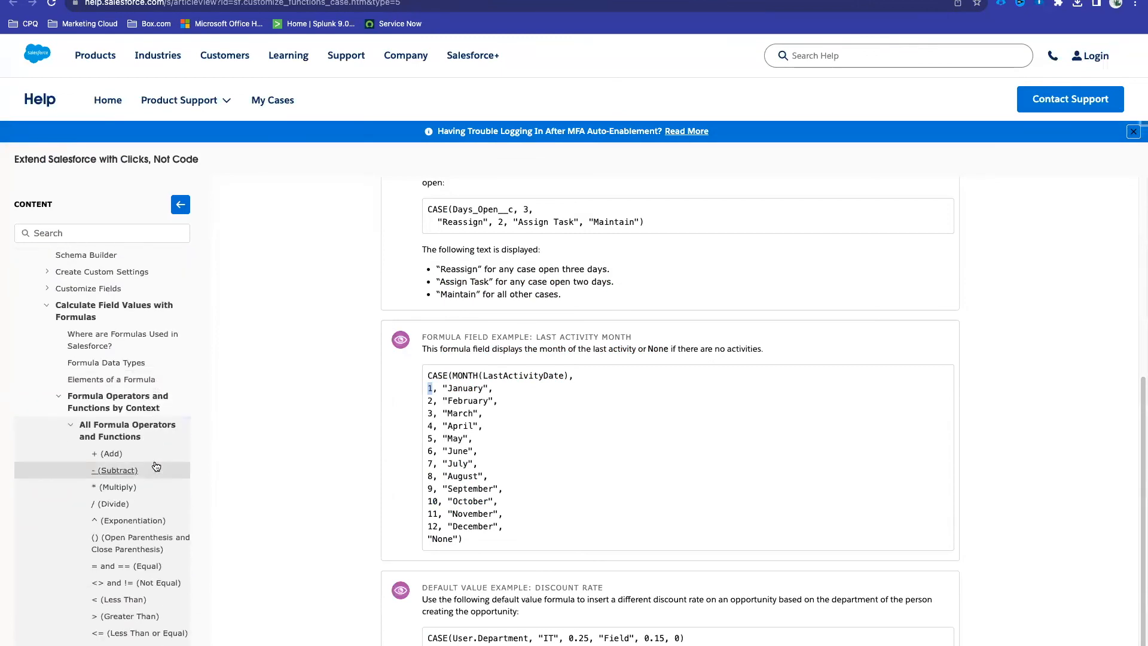
Step: Expand Build a Formula Field in the Help sidebar and open Formula Field Limits and Restrictions
{"action": "left_click", "coordinate": [70, 424]}
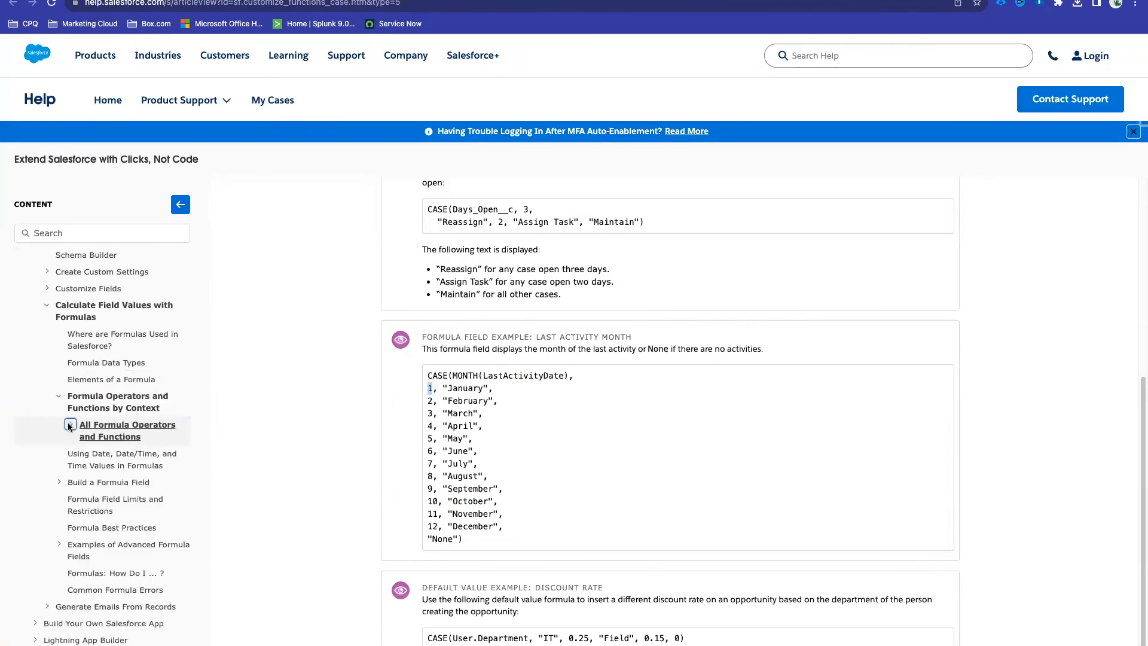
{"action": "scroll", "coordinate": [77, 455], "scroll_direction": "down", "scroll_amount": 2}
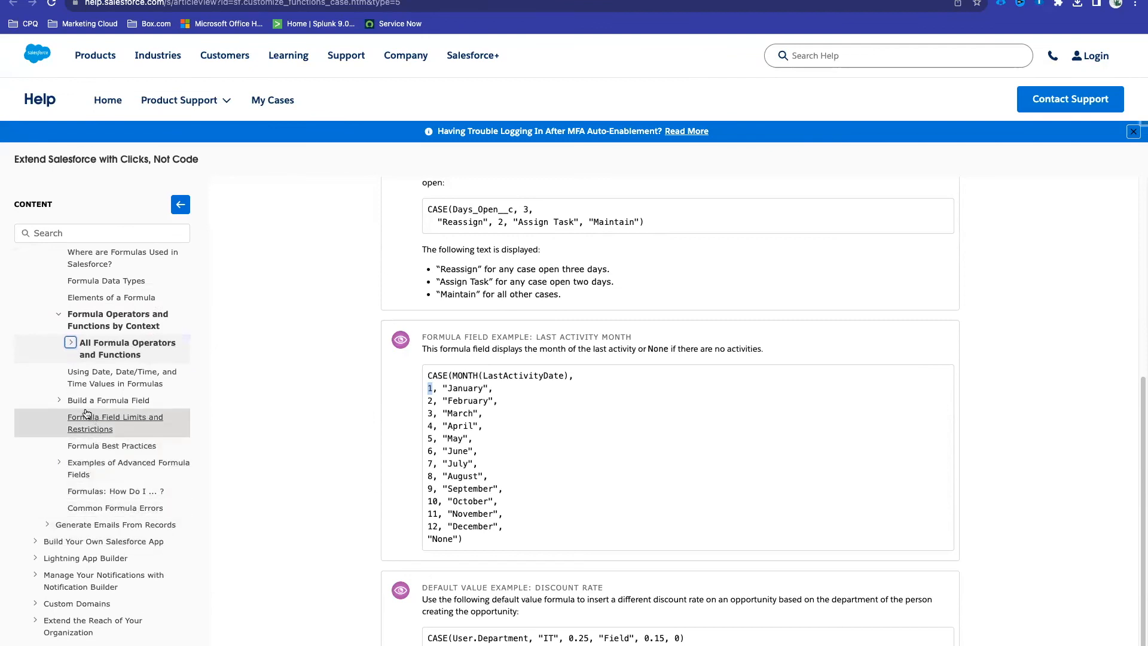
{"action": "left_click", "coordinate": [59, 400]}
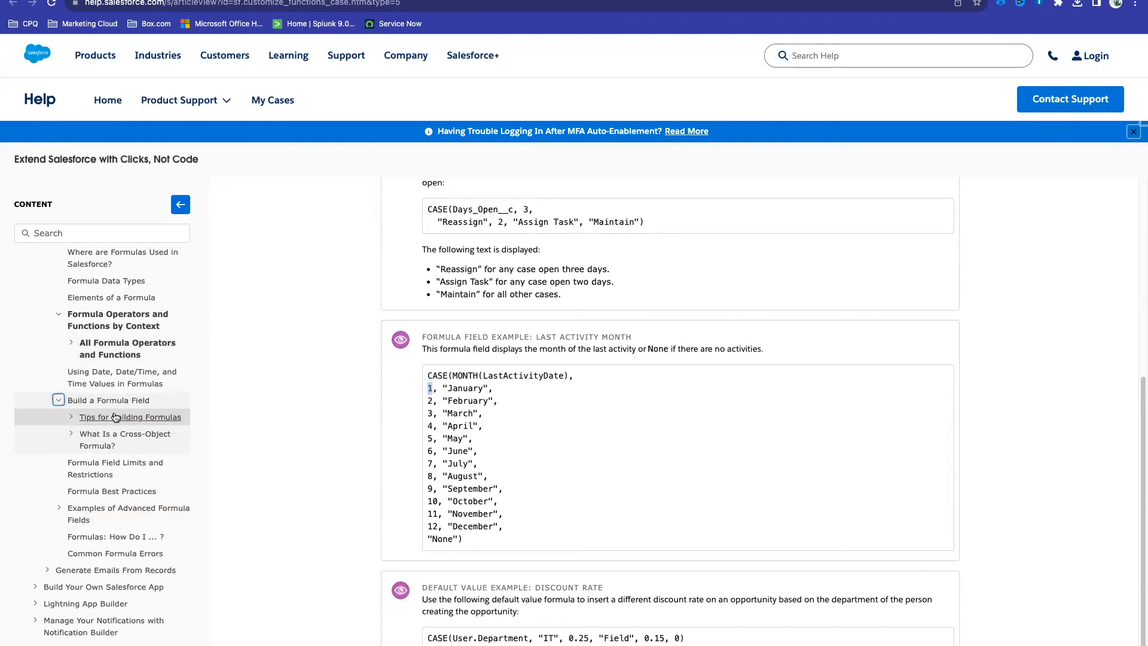
{"action": "left_click", "coordinate": [71, 417]}
{"action": "scroll", "coordinate": [140, 491], "scroll_direction": "down", "scroll_amount": 3}
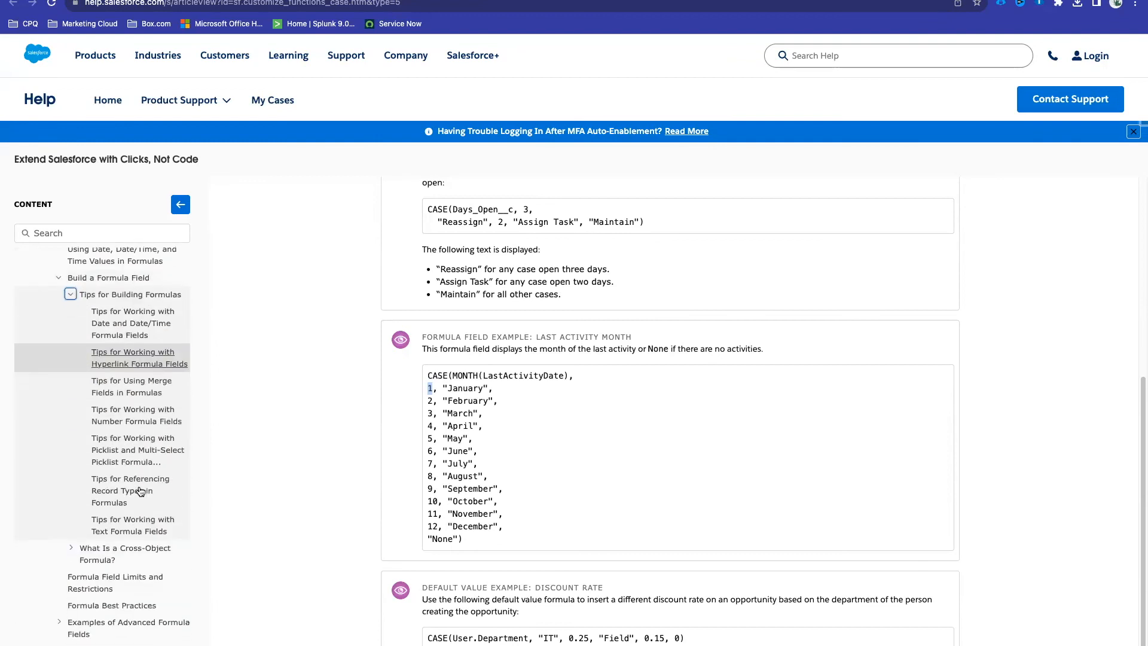
{"action": "scroll", "coordinate": [138, 484], "scroll_direction": "down", "scroll_amount": 2}
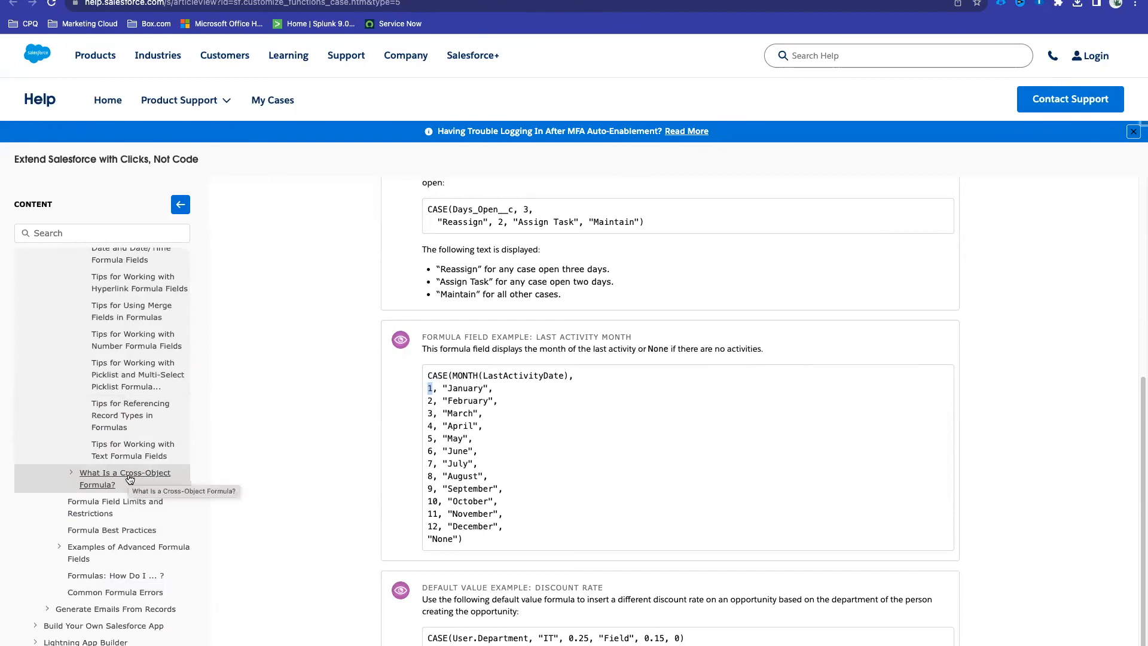
{"action": "left_click", "coordinate": [114, 507]}
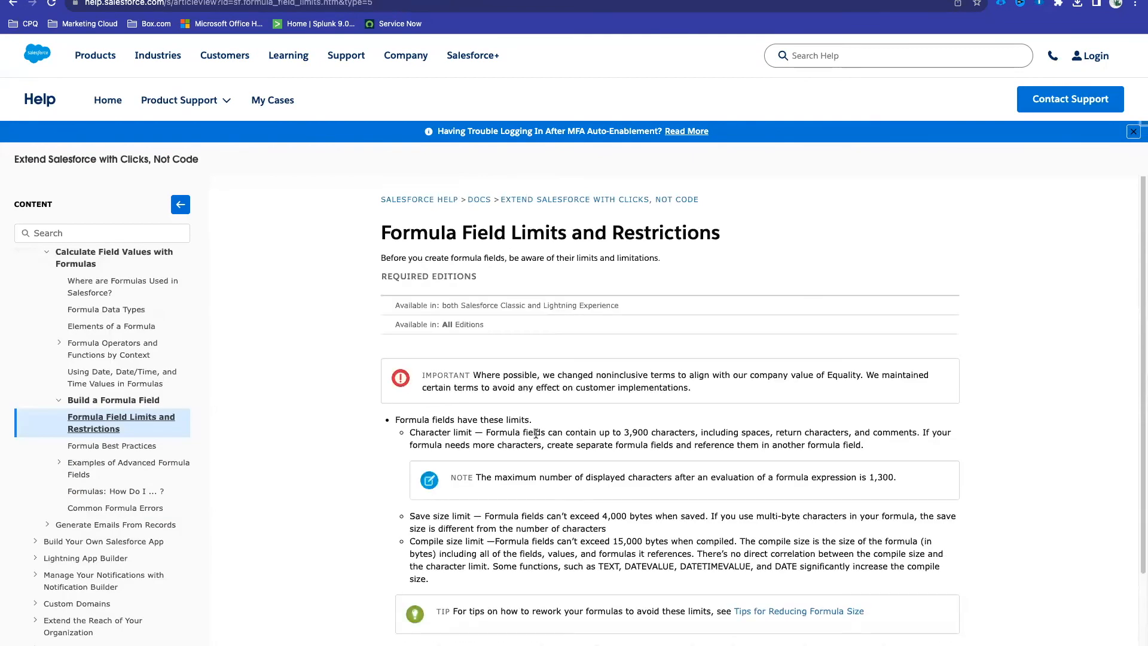
Step: Highlight the 3,900-character limit and the 4,000-byte save size limit in the article
{"action": "scroll", "coordinate": [535, 434], "scroll_direction": "down", "scroll_amount": 3}
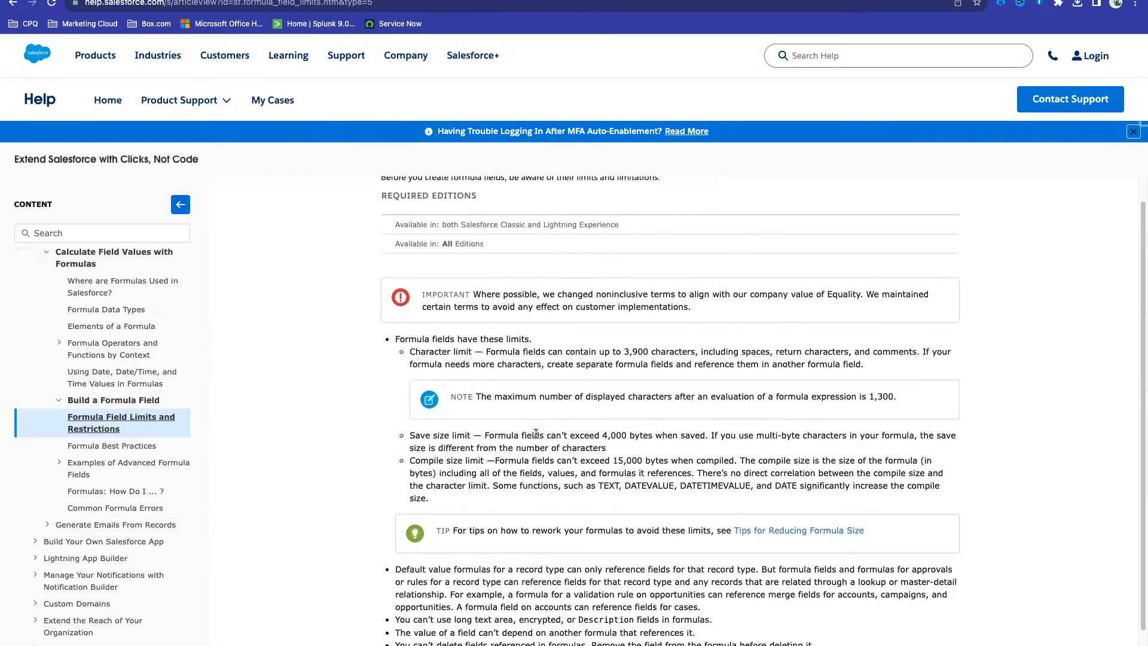
{"action": "left_click_drag", "start_coordinate": [472, 351], "coordinate": [409, 351]}
{"action": "scroll", "coordinate": [634, 363], "scroll_direction": "down", "scroll_amount": 3}
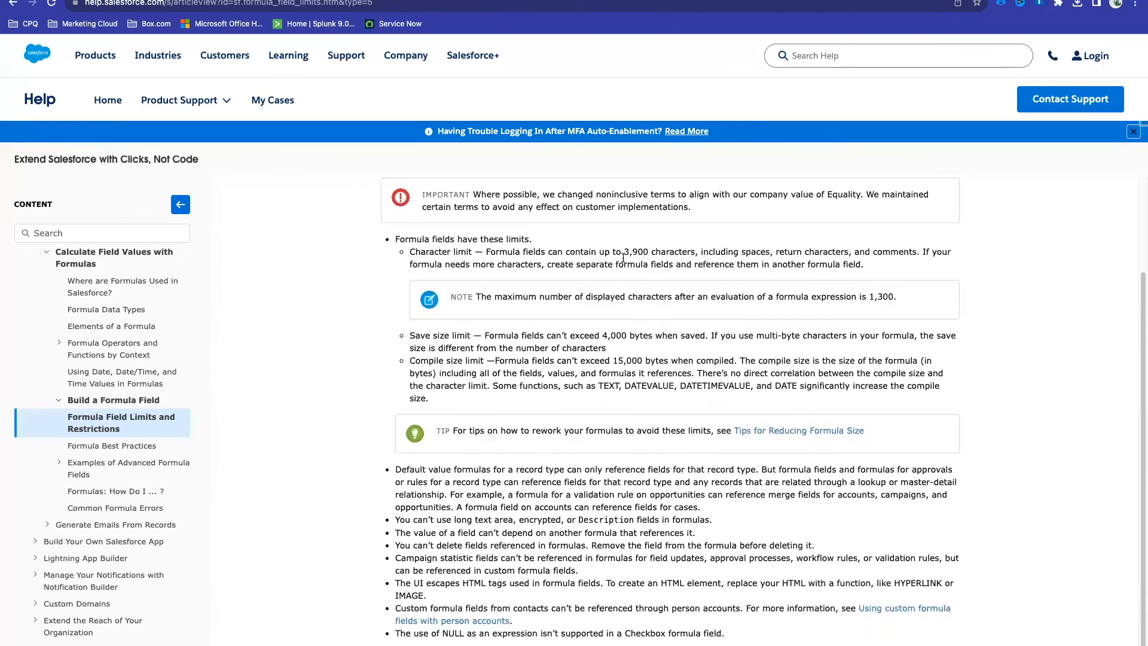
{"action": "left_click_drag", "start_coordinate": [626, 253], "coordinate": [647, 251]}
{"action": "double_click", "coordinate": [757, 252]}
{"action": "left_click", "coordinate": [837, 250]}
{"action": "double_click", "coordinate": [836, 250]}
{"action": "double_click", "coordinate": [893, 252]}
{"action": "left_click_drag", "start_coordinate": [871, 268], "coordinate": [412, 251]}
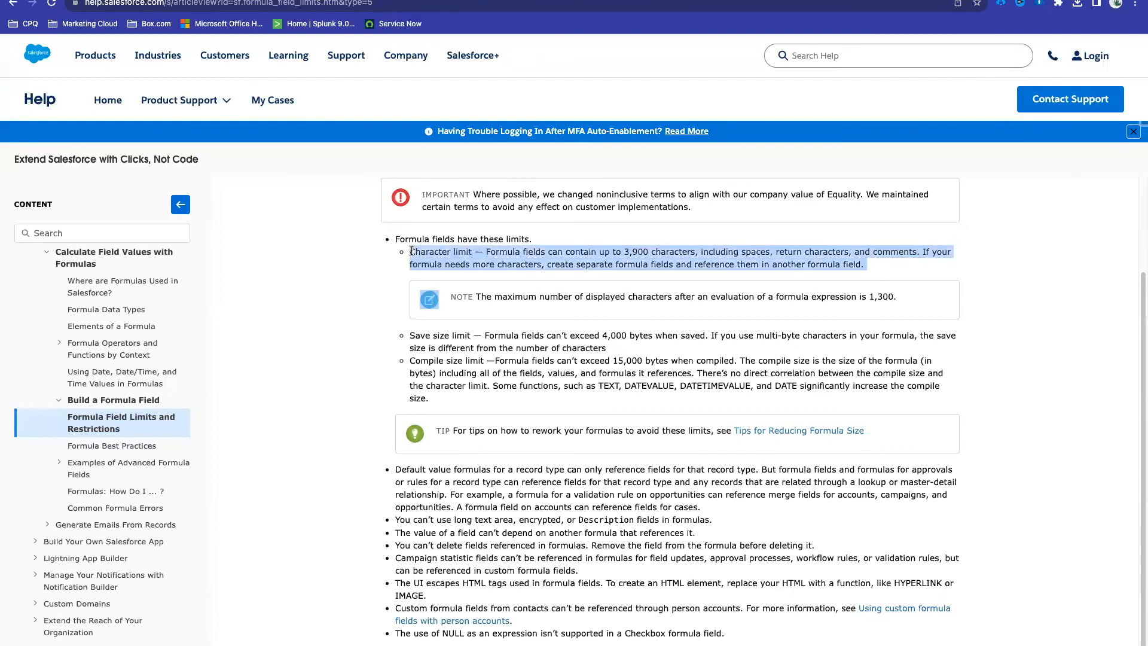
{"action": "left_click", "coordinate": [448, 336]}
{"action": "left_click_drag", "start_coordinate": [605, 334], "coordinate": [650, 335]}
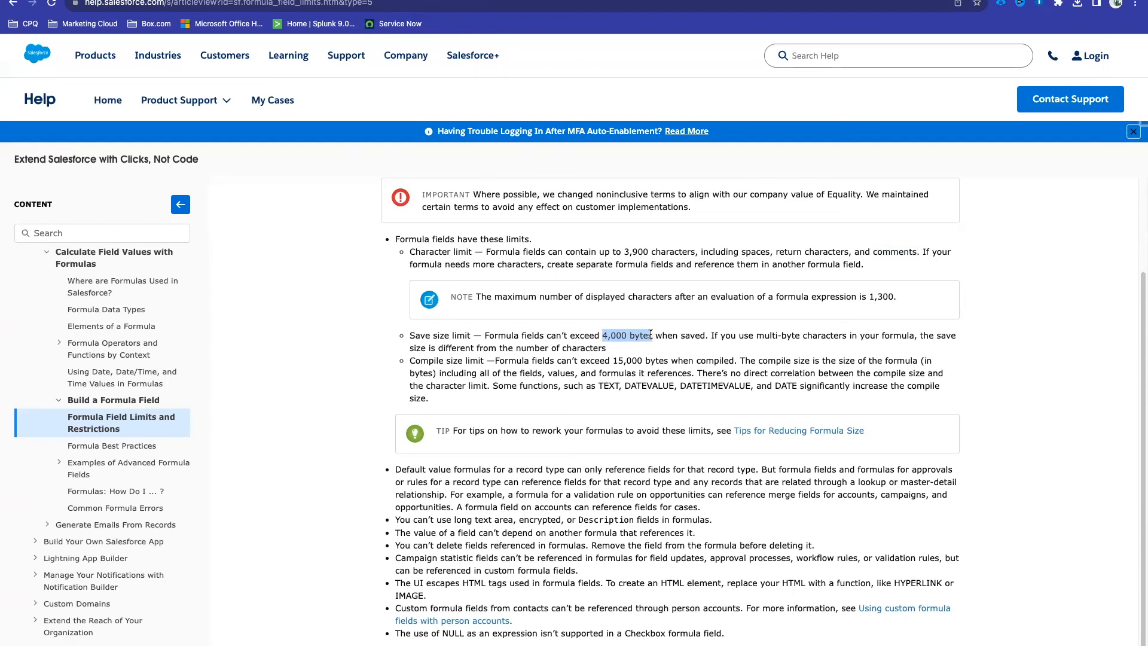
{"action": "left_click", "coordinate": [632, 365]}
Step: Select and copy the article's web address
{"action": "scroll", "coordinate": [507, 450], "scroll_direction": "down", "scroll_amount": 3}
{"action": "scroll", "coordinate": [507, 450], "scroll_direction": "up", "scroll_amount": 3}
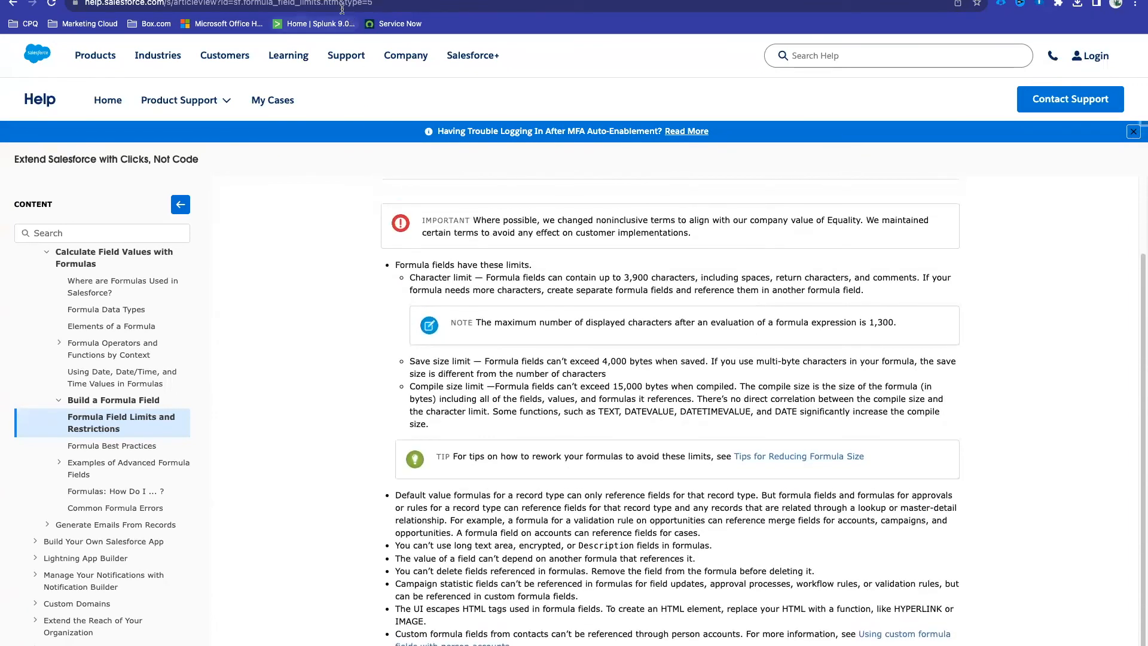
{"action": "left_click", "coordinate": [342, 7]}
{"action": "key", "text": "ctrl+c"}
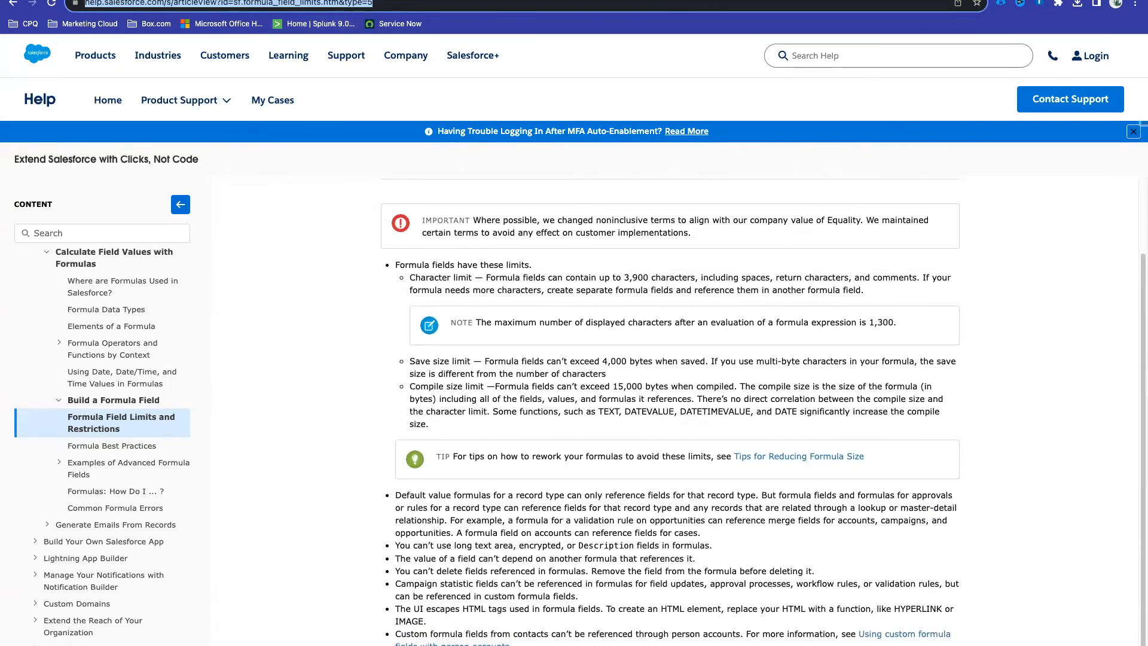
{"action": "left_click", "coordinate": [173, 1]}
Step: Paste the help article link as a new line under 'Number field in formula'
{"action": "scroll", "coordinate": [351, 444], "scroll_direction": "down", "scroll_amount": 2}
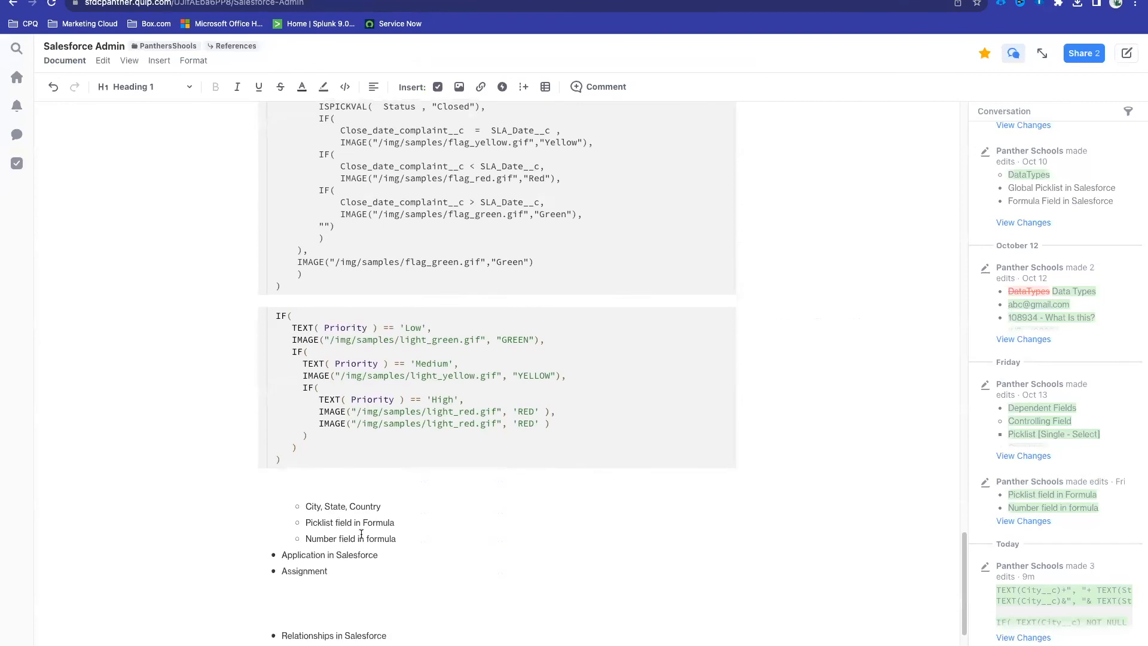
{"action": "left_click", "coordinate": [406, 539]}
{"action": "key", "text": "Return"}
{"action": "key", "text": "ctrl+v"}
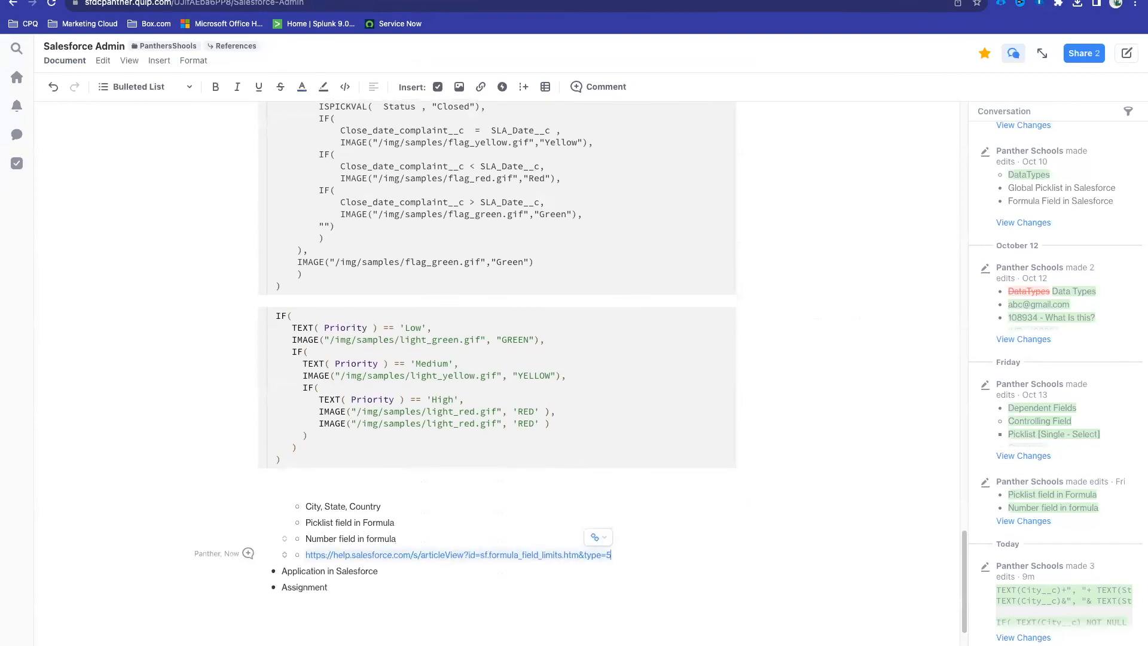
Step: Highlight the 'Application in Salesforce' line in the notes
{"action": "scroll", "coordinate": [403, 538], "scroll_direction": "down", "scroll_amount": 2}
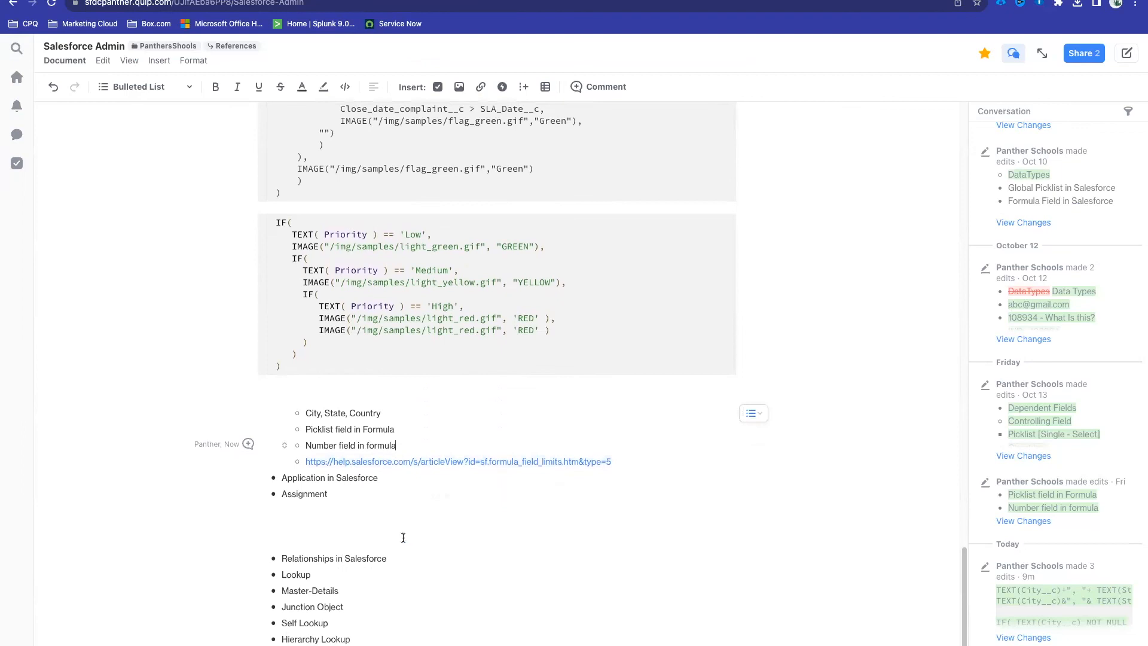
{"action": "left_click", "coordinate": [391, 474]}
{"action": "left_click_drag", "start_coordinate": [391, 474], "coordinate": [286, 476]}
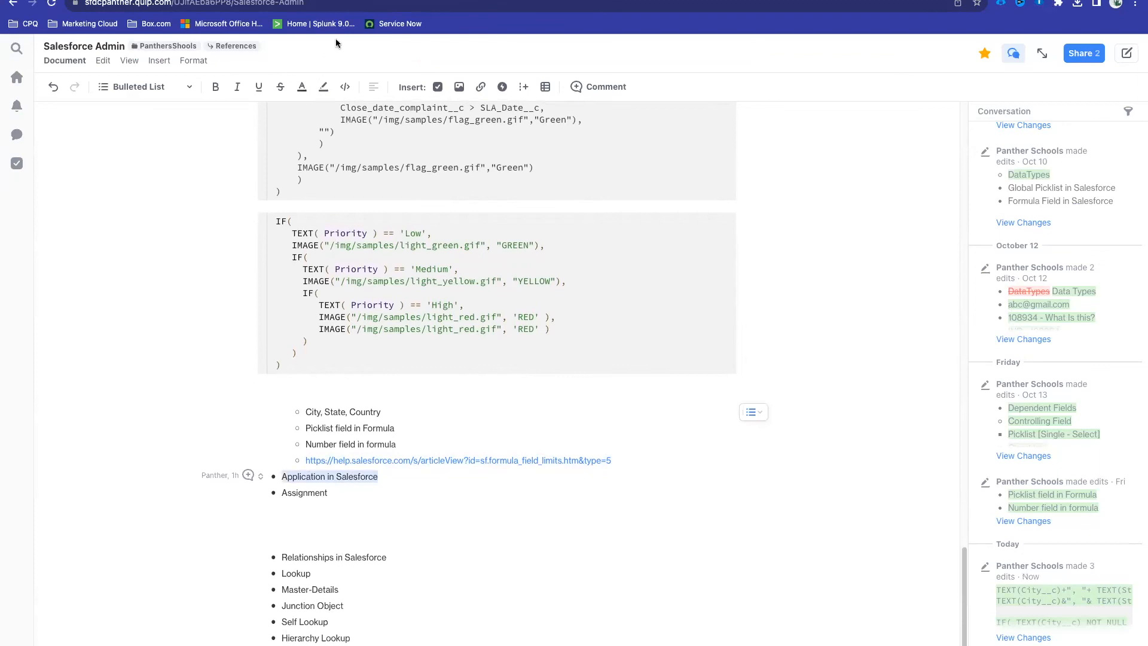
{"action": "left_click", "coordinate": [217, 1]}
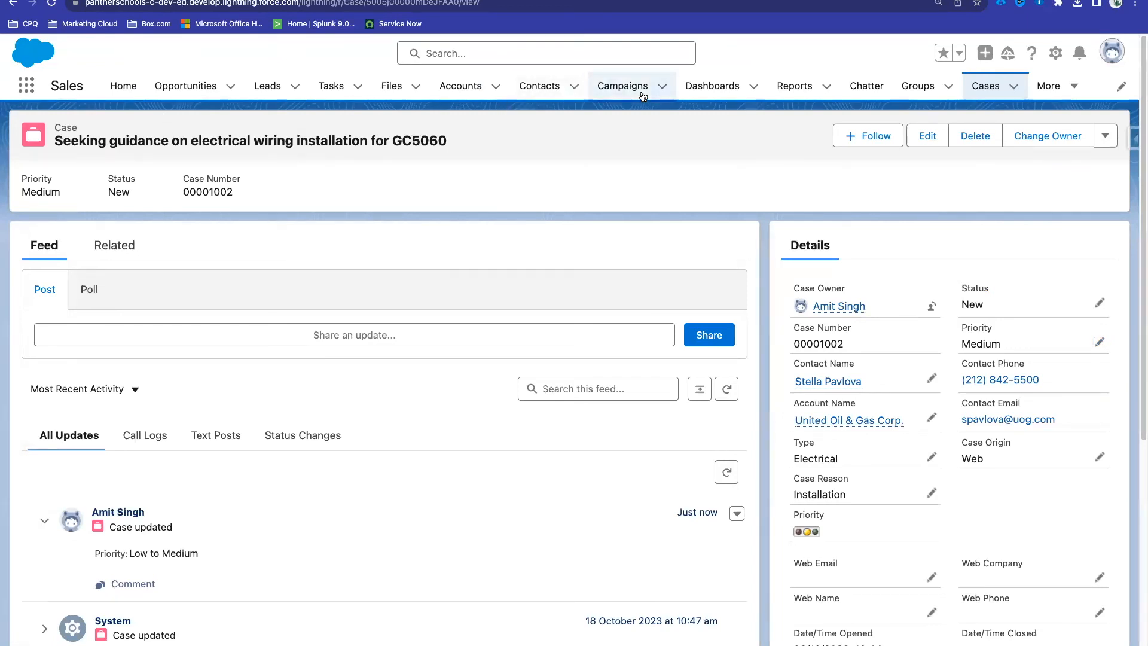
Step: Go to Setup, find App Manager via Quick Find 'app mana', and start a New Lightning App
{"action": "left_click", "coordinate": [137, 250]}
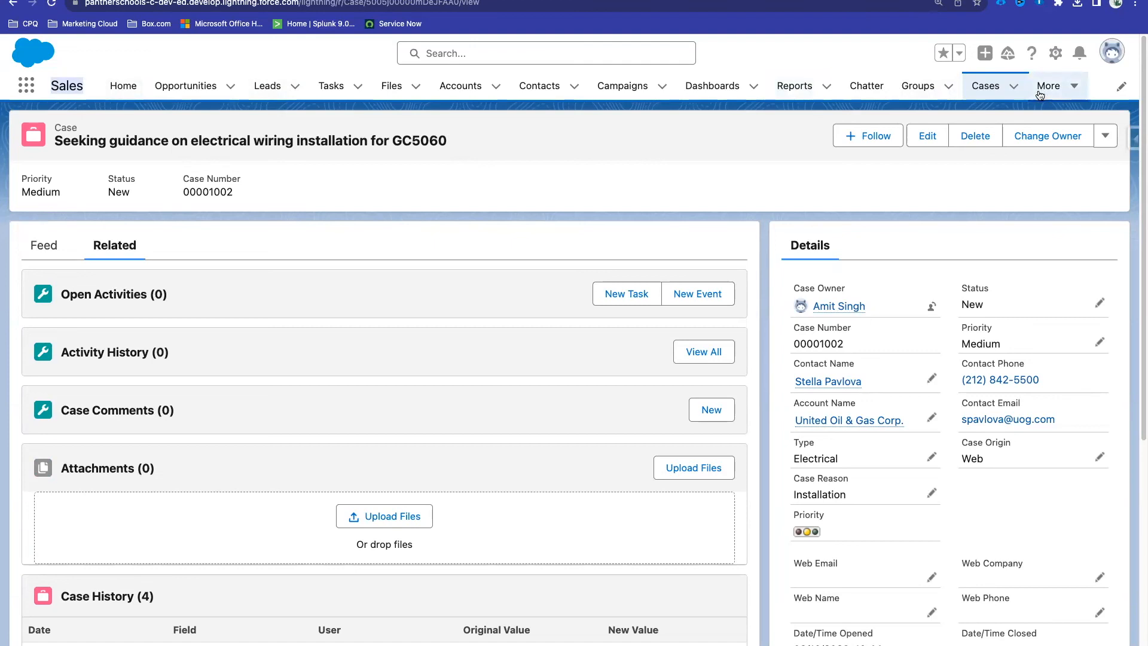
{"action": "left_click", "coordinate": [1055, 60]}
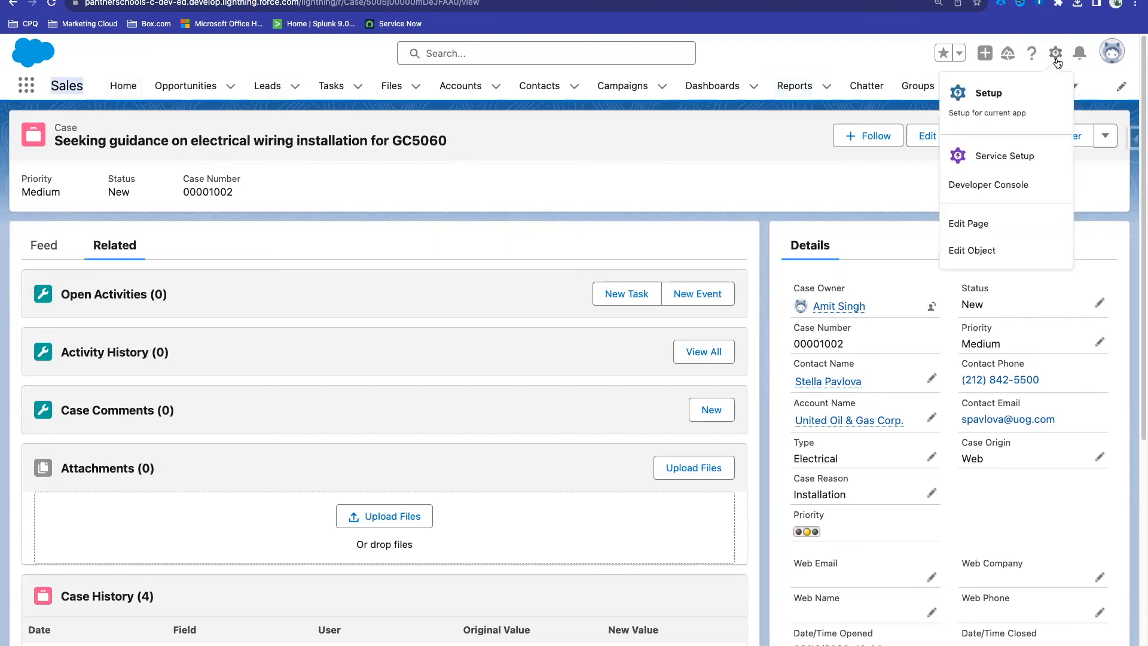
{"action": "left_click", "coordinate": [1005, 118]}
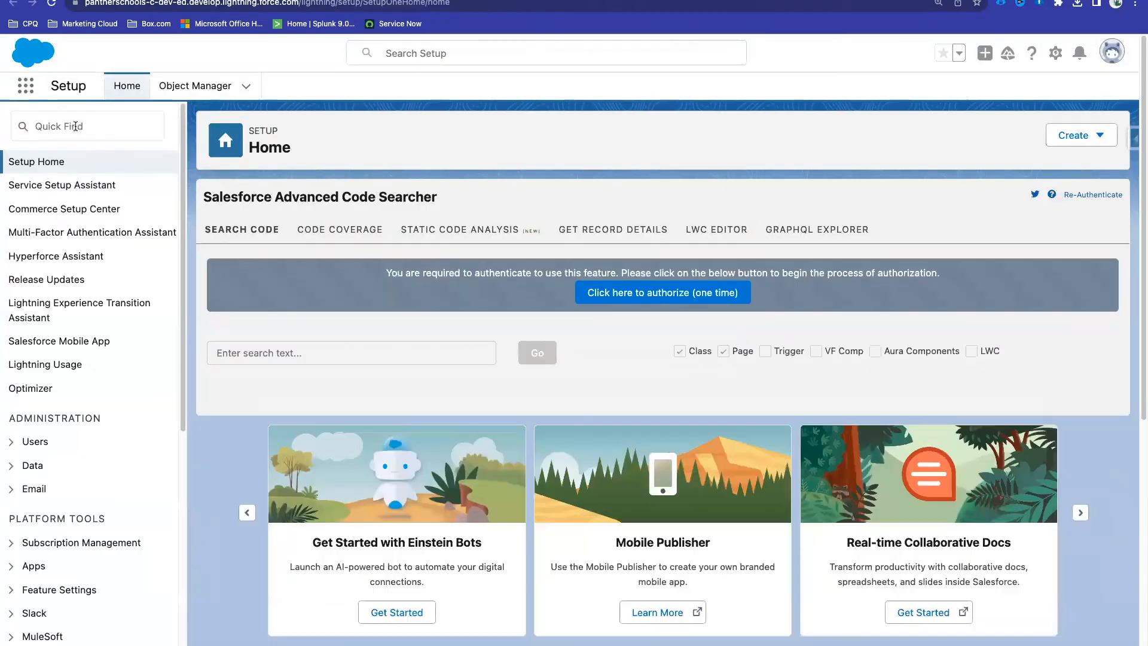
{"action": "left_click", "coordinate": [76, 125]}
{"action": "type", "text": "app mana"}
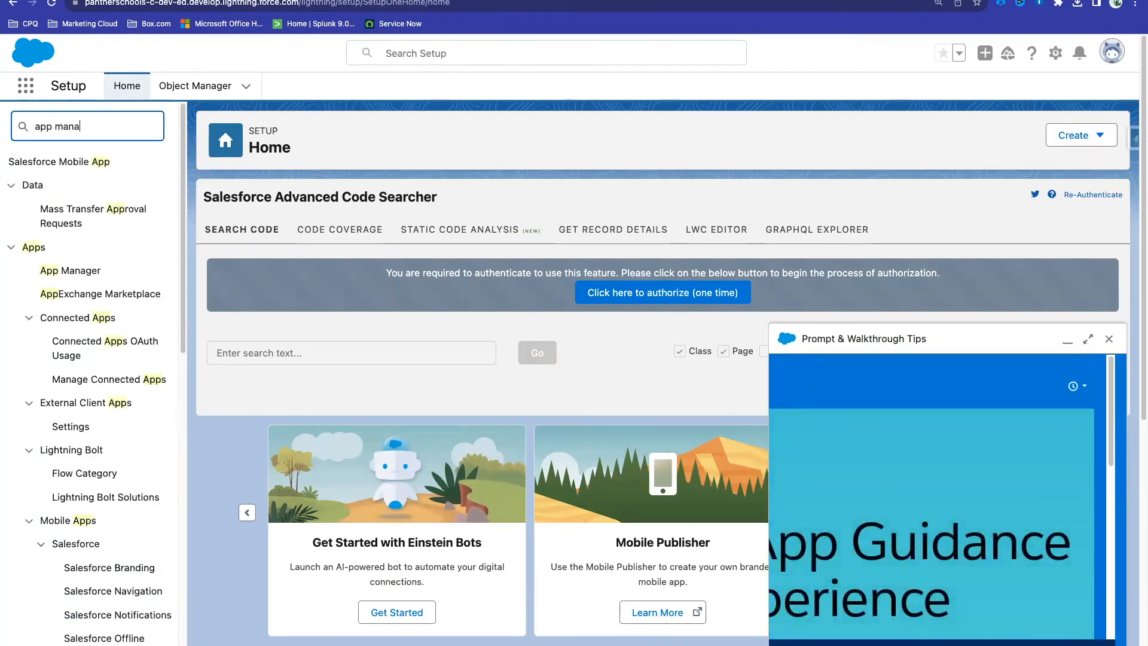
{"action": "left_click", "coordinate": [63, 188]}
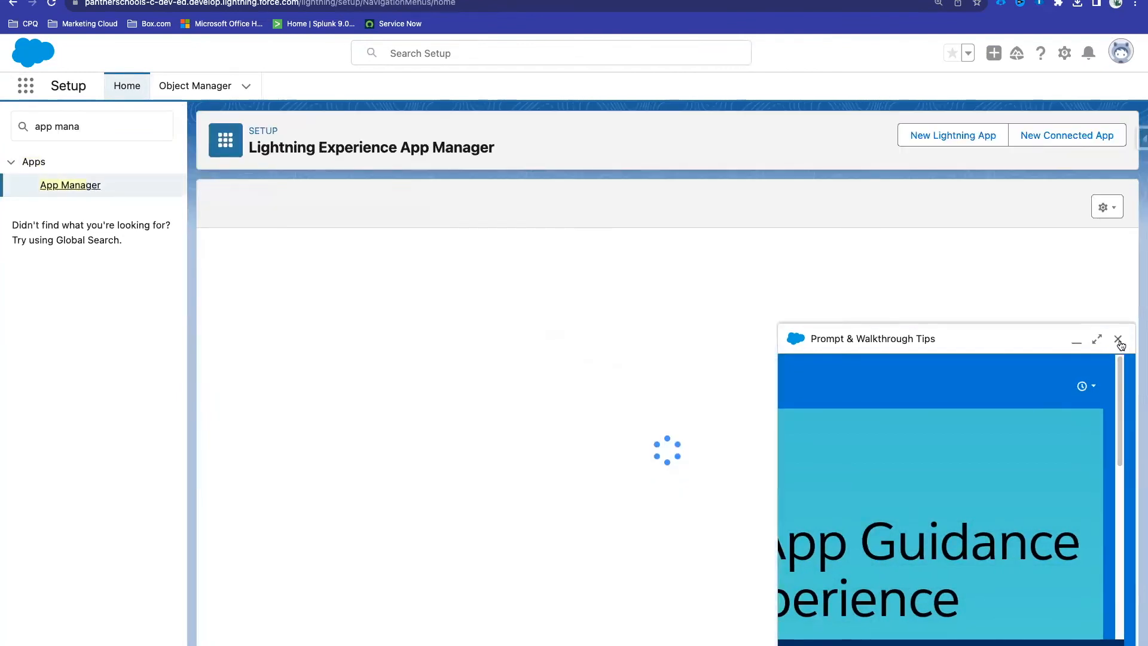
{"action": "left_click", "coordinate": [1118, 341]}
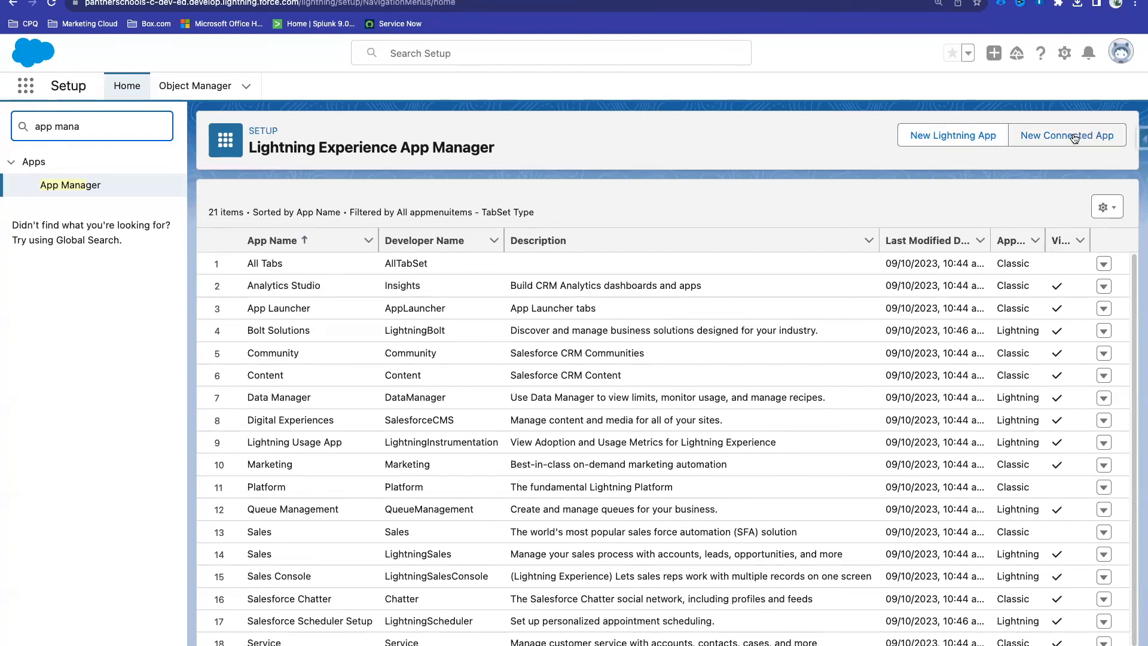
{"action": "left_click", "coordinate": [936, 136]}
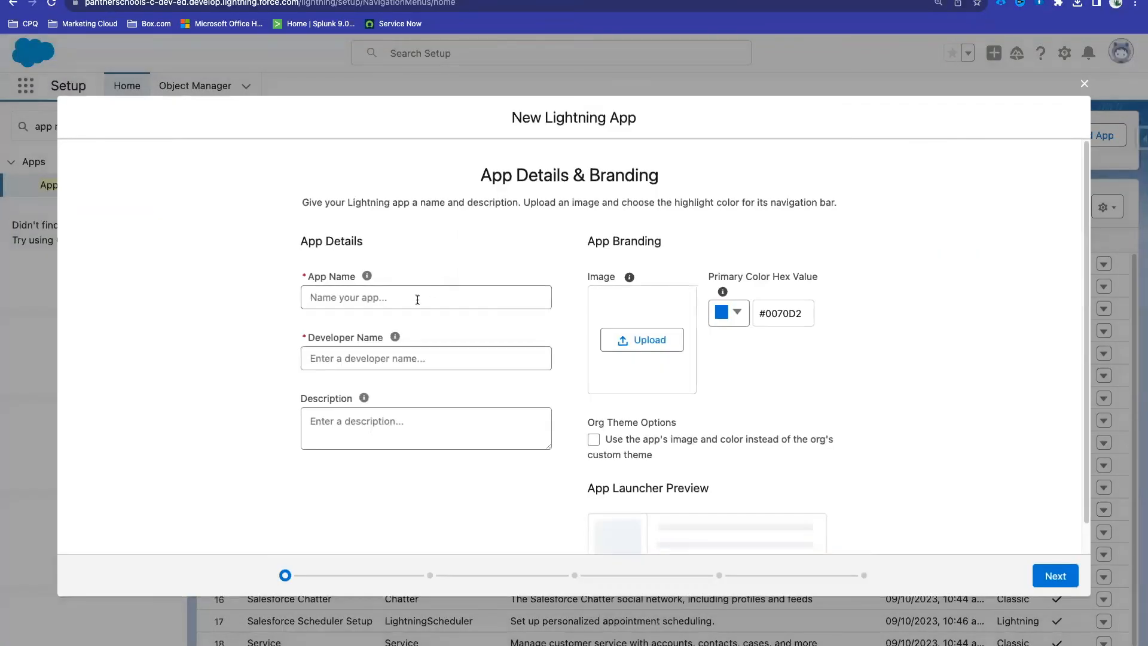
{"action": "left_click", "coordinate": [417, 299]}
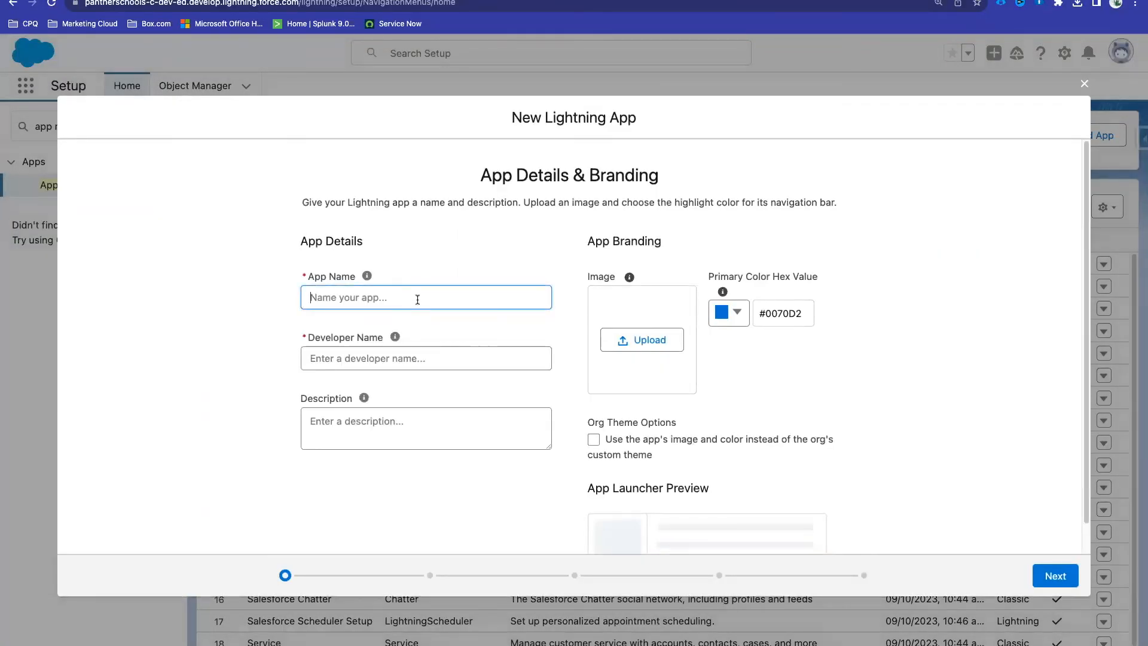
Step: Name the app 'Panther Schools', letting the developer name auto-fill as Panther_Schools
{"action": "type", "text": "Panther Schools"}
{"action": "left_click", "coordinate": [443, 339]}
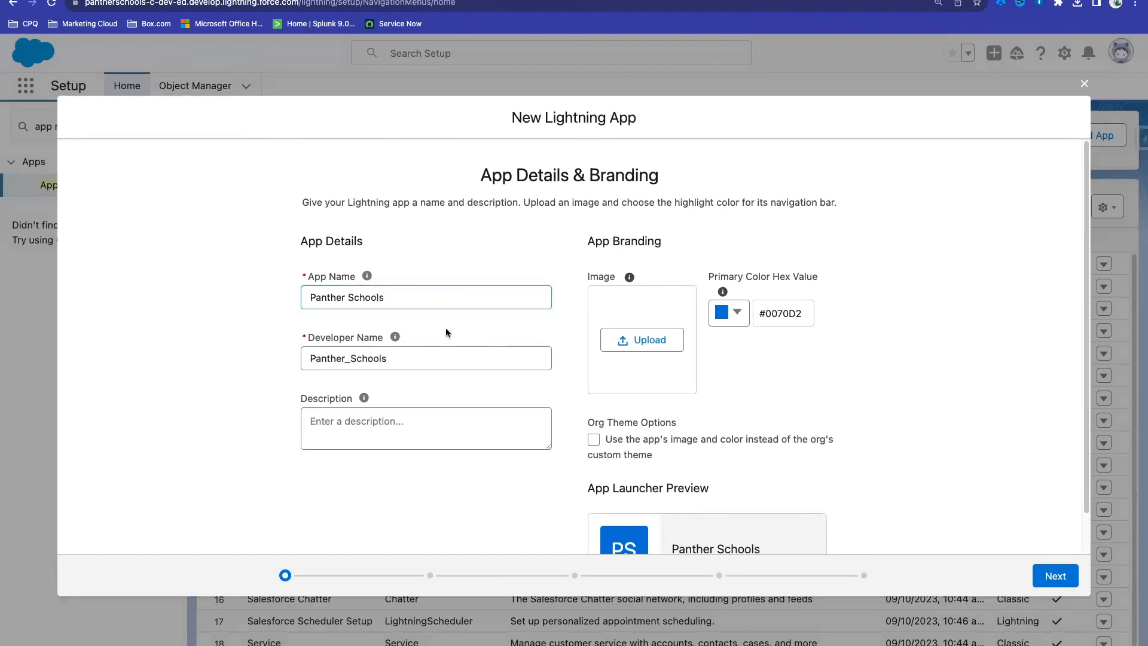
{"action": "double_click", "coordinate": [391, 363]}
{"action": "left_click", "coordinate": [353, 444]}
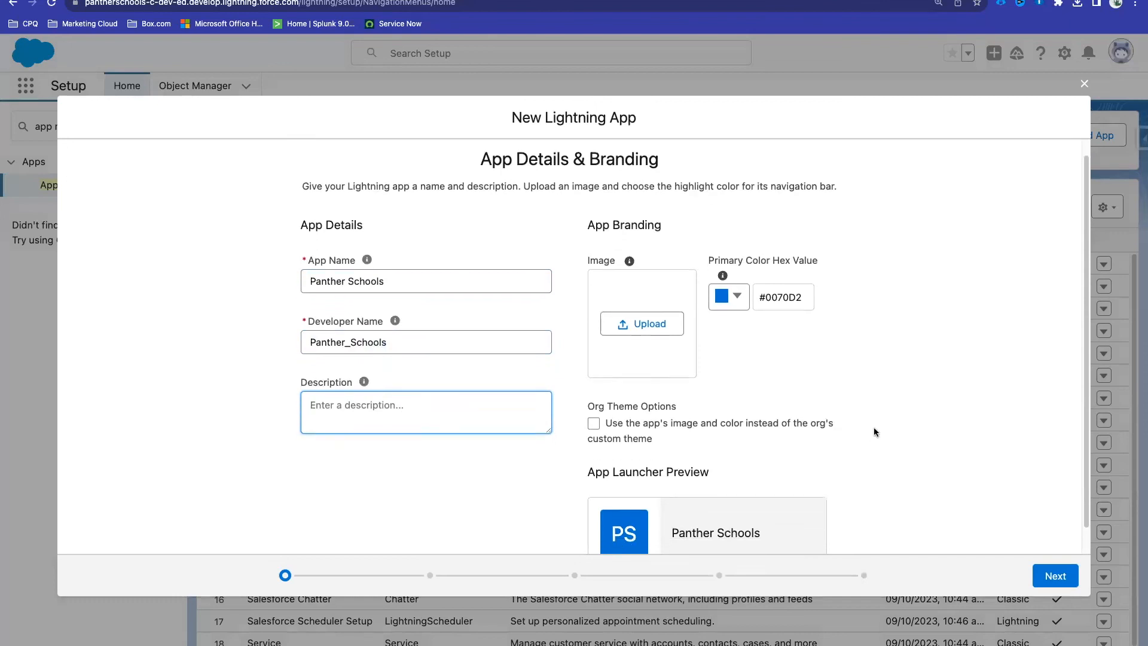
Step: Set the app's primary color to yellow #D7B415
{"action": "scroll", "coordinate": [876, 430], "scroll_direction": "down", "scroll_amount": 1}
{"action": "left_click", "coordinate": [728, 270]}
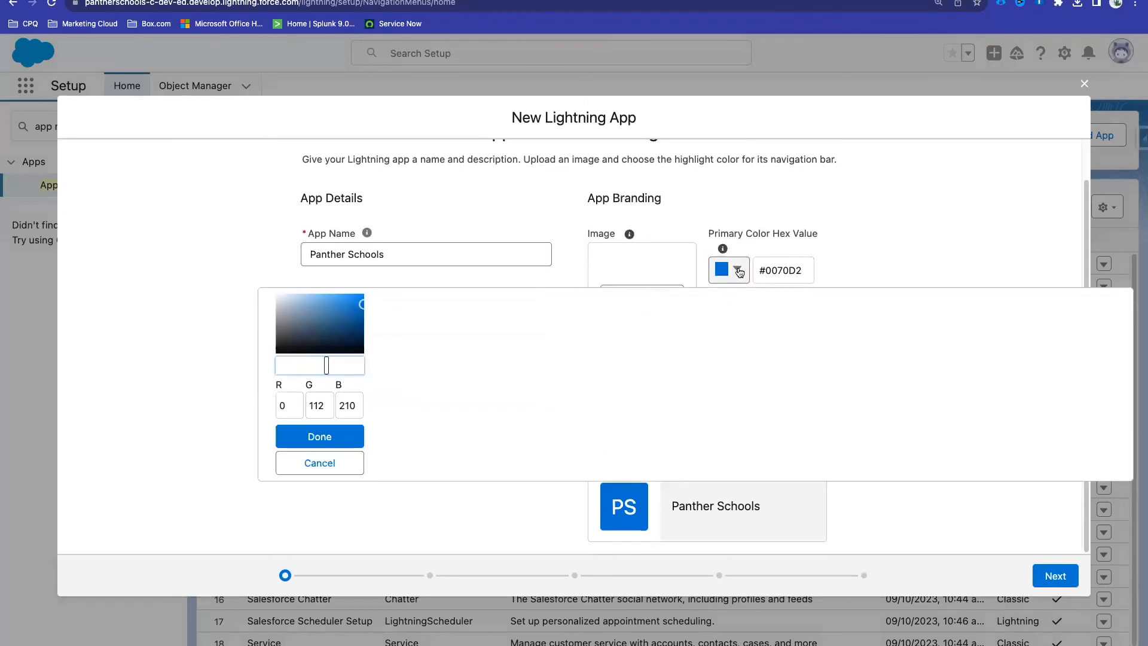
{"action": "left_click_drag", "start_coordinate": [293, 369], "coordinate": [289, 366]}
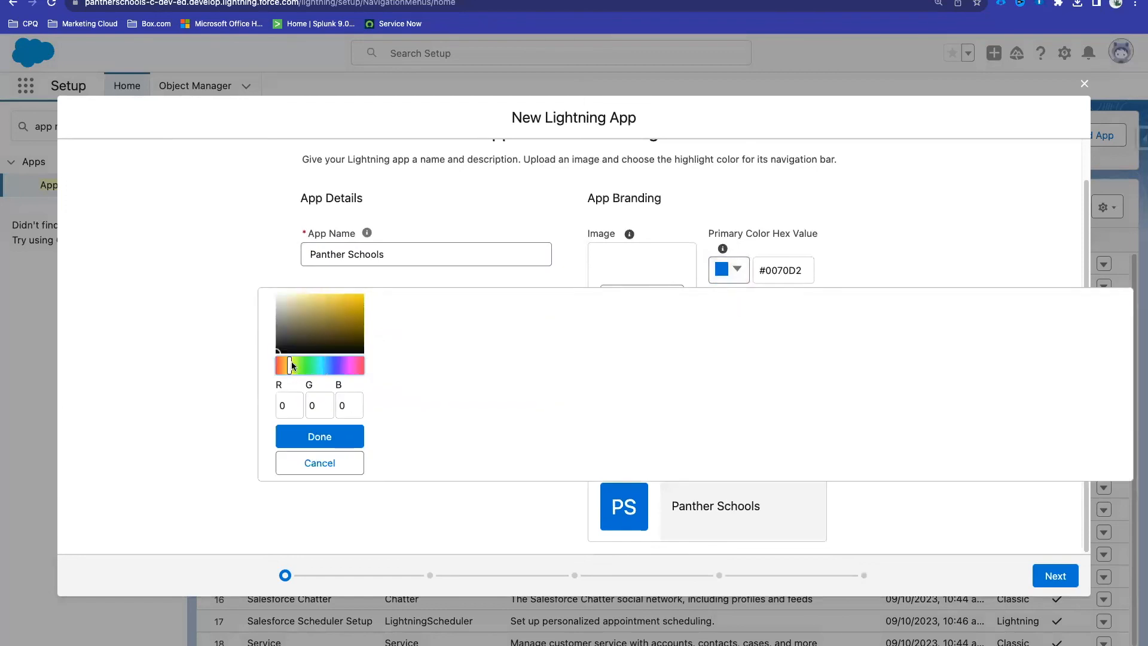
{"action": "left_click", "coordinate": [355, 302]}
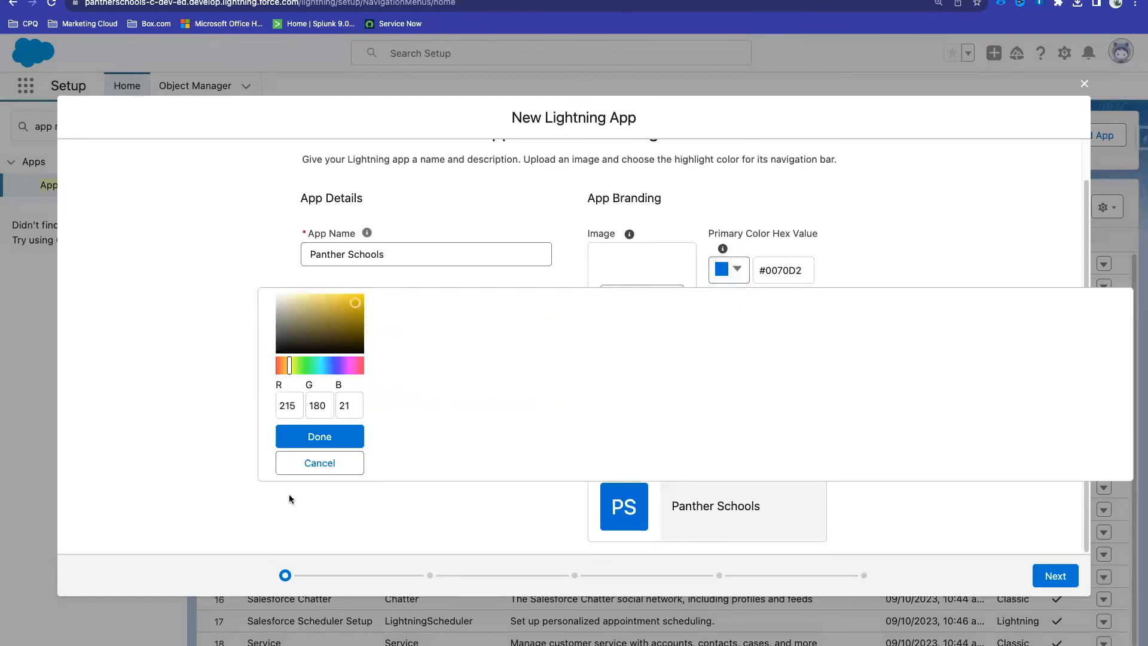
{"action": "left_click", "coordinate": [319, 435]}
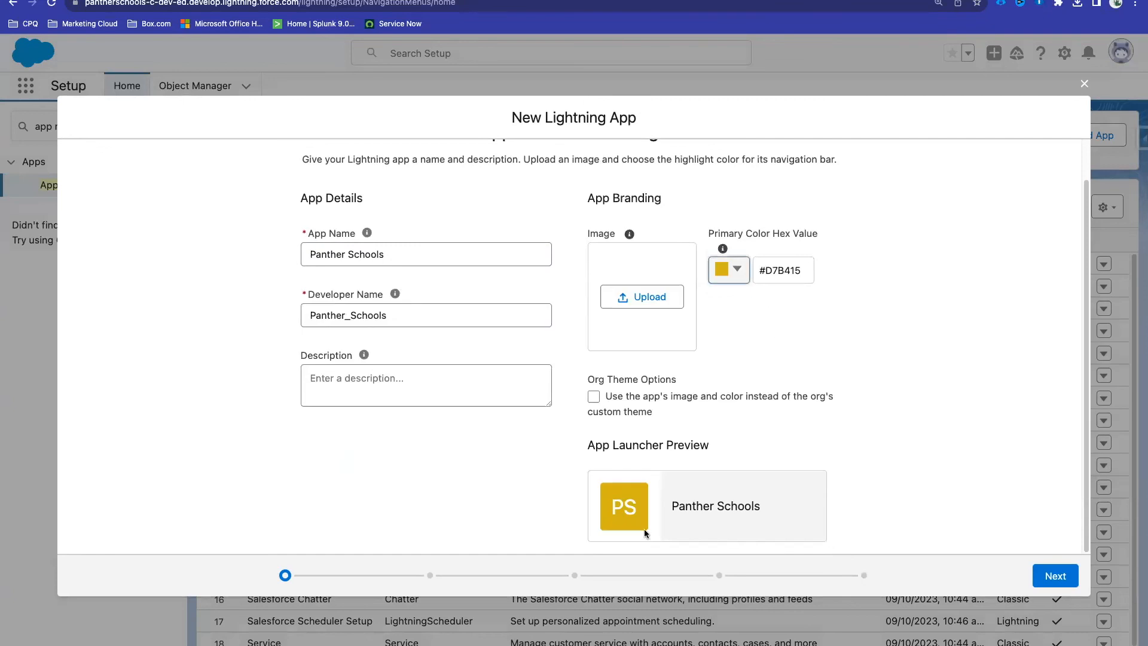
Step: Cancel the logo image upload without choosing a file and advance to App Options
{"action": "left_click", "coordinate": [633, 298]}
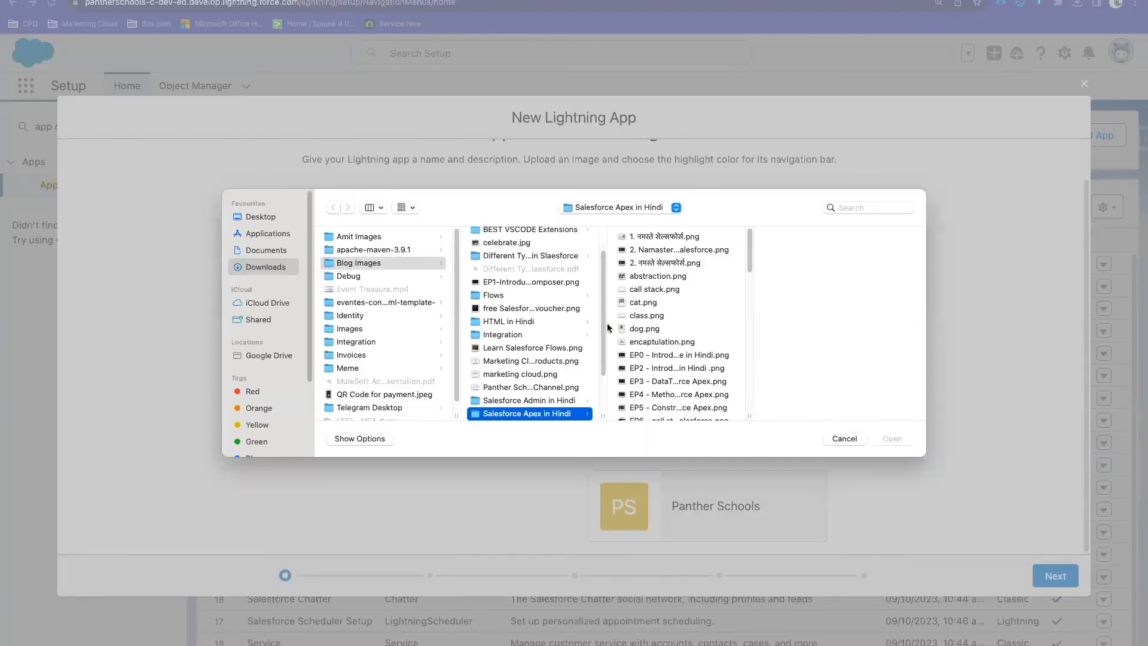
{"action": "scroll", "coordinate": [398, 354], "scroll_direction": "down", "scroll_amount": 1}
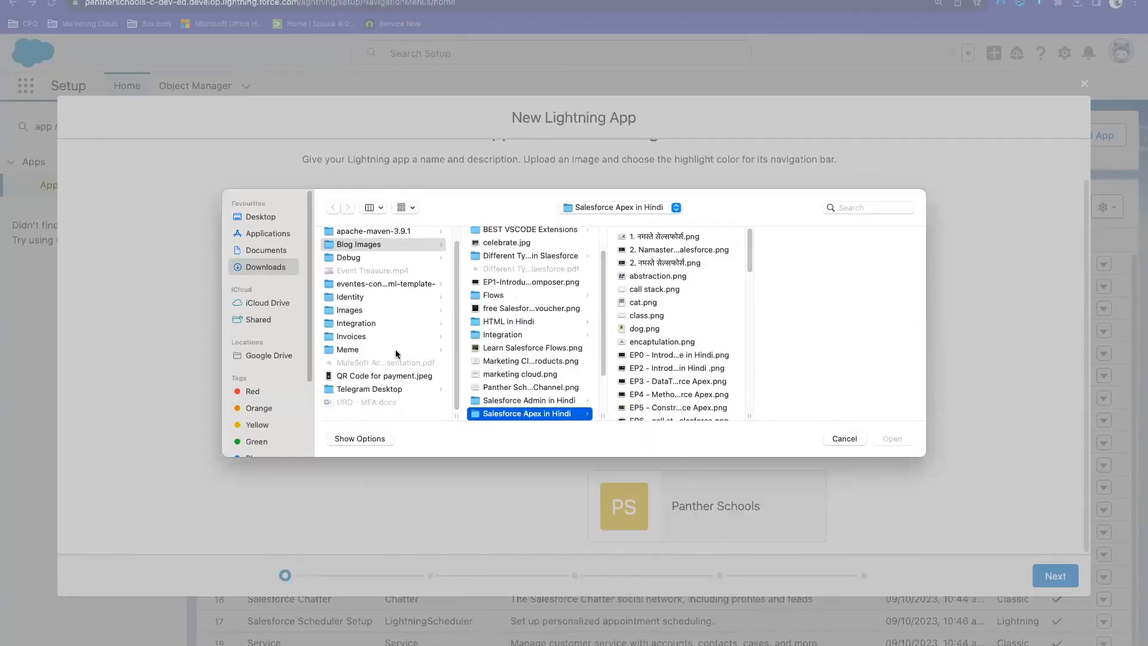
{"action": "scroll", "coordinate": [396, 354], "scroll_direction": "up", "scroll_amount": 1}
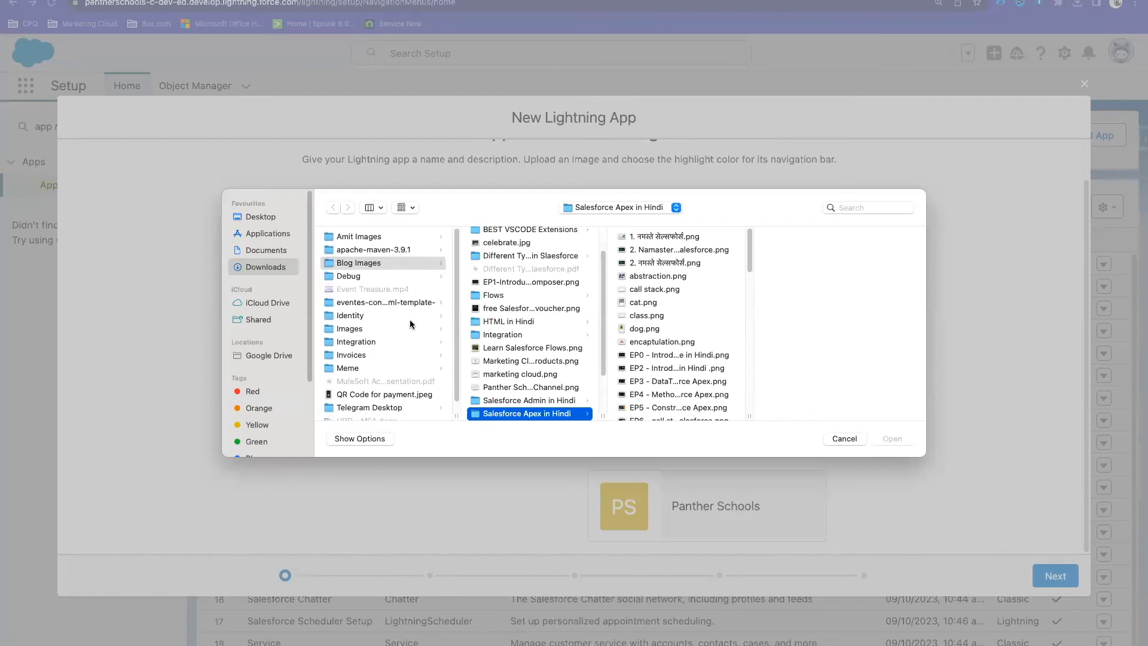
{"action": "left_click", "coordinate": [532, 347]}
{"action": "scroll", "coordinate": [514, 359], "scroll_direction": "down", "scroll_amount": 4}
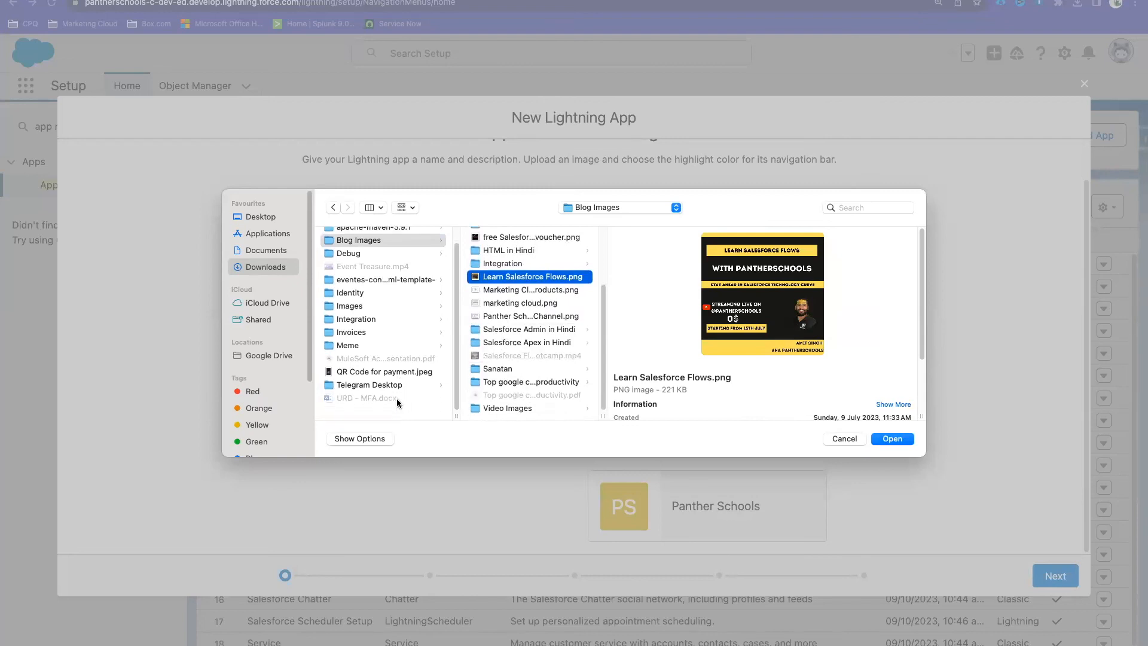
{"action": "left_click", "coordinate": [857, 439]}
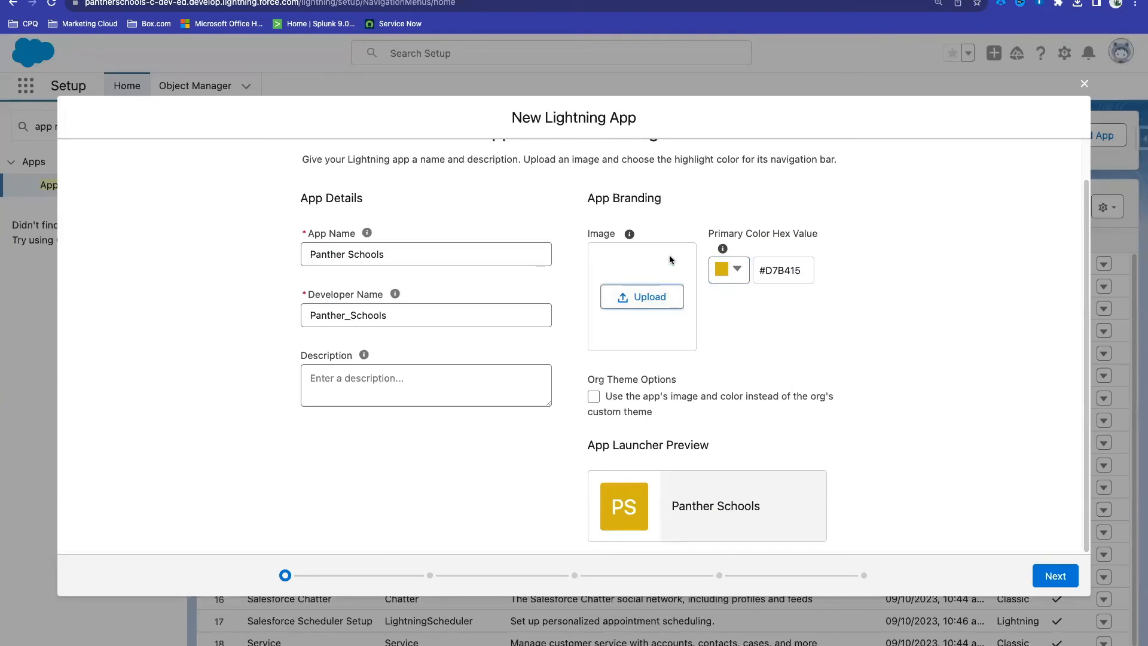
{"action": "mouse_move", "coordinate": [631, 237]}
{"action": "left_click", "coordinate": [1056, 575]}
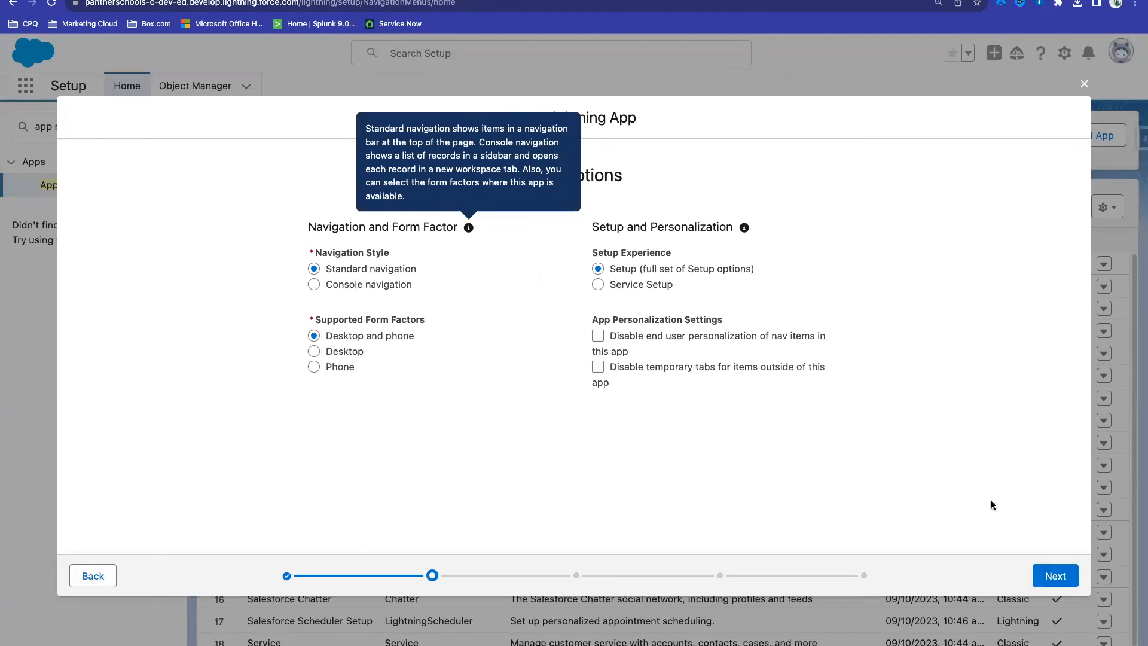
Step: Move on to the navigation items and add Home to the app's navigation
{"action": "left_click", "coordinate": [1058, 578]}
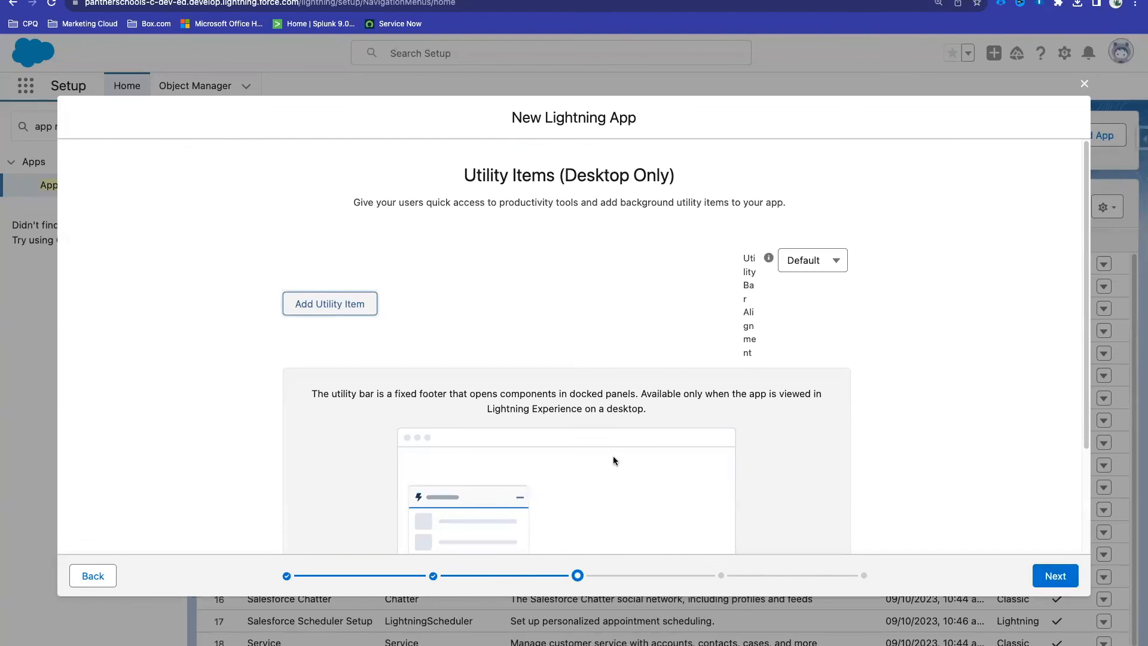
{"action": "left_click", "coordinate": [1053, 577]}
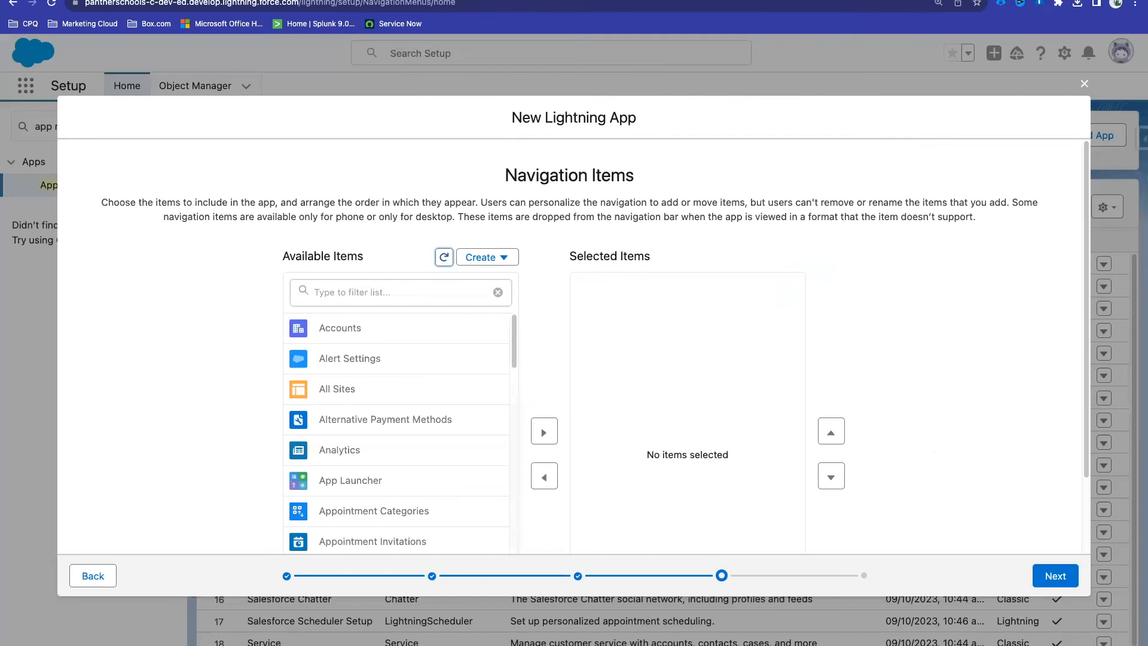
{"action": "left_click", "coordinate": [353, 293]}
{"action": "type", "text": "Home"}
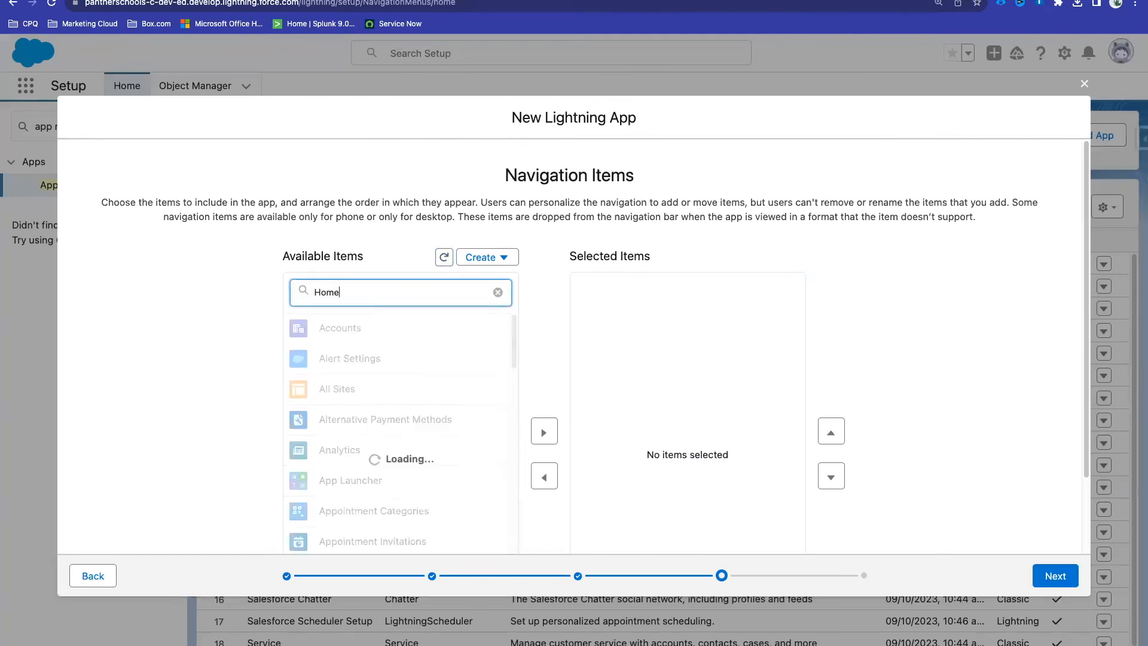
{"action": "scroll", "coordinate": [354, 395], "scroll_direction": "down", "scroll_amount": 2}
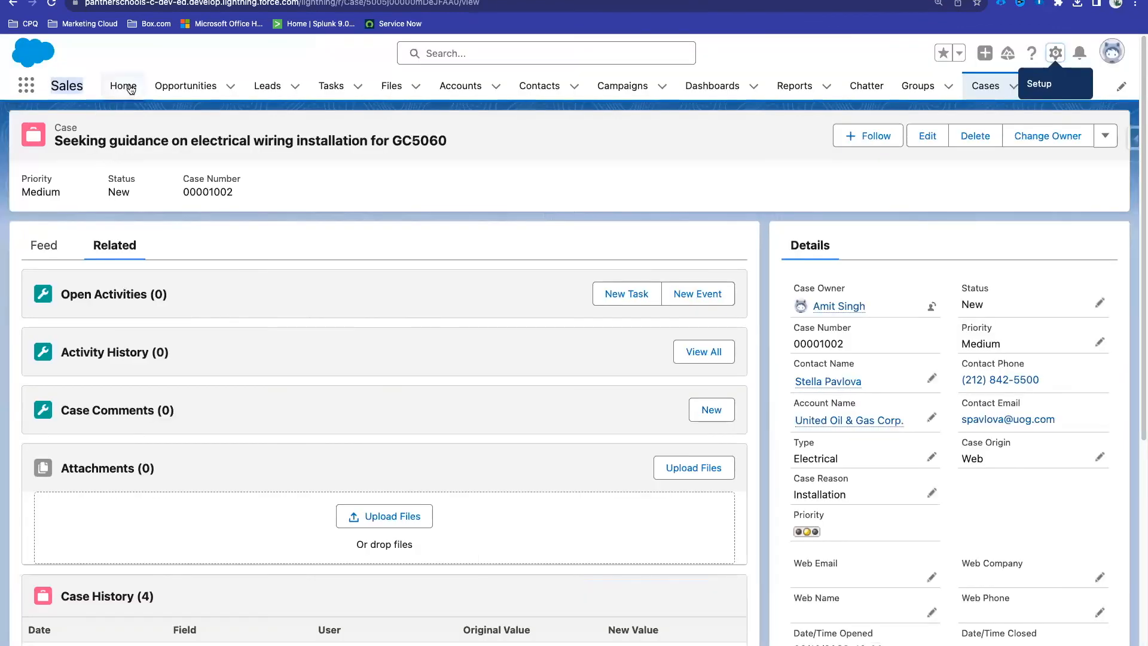
{"action": "left_click", "coordinate": [123, 85]}
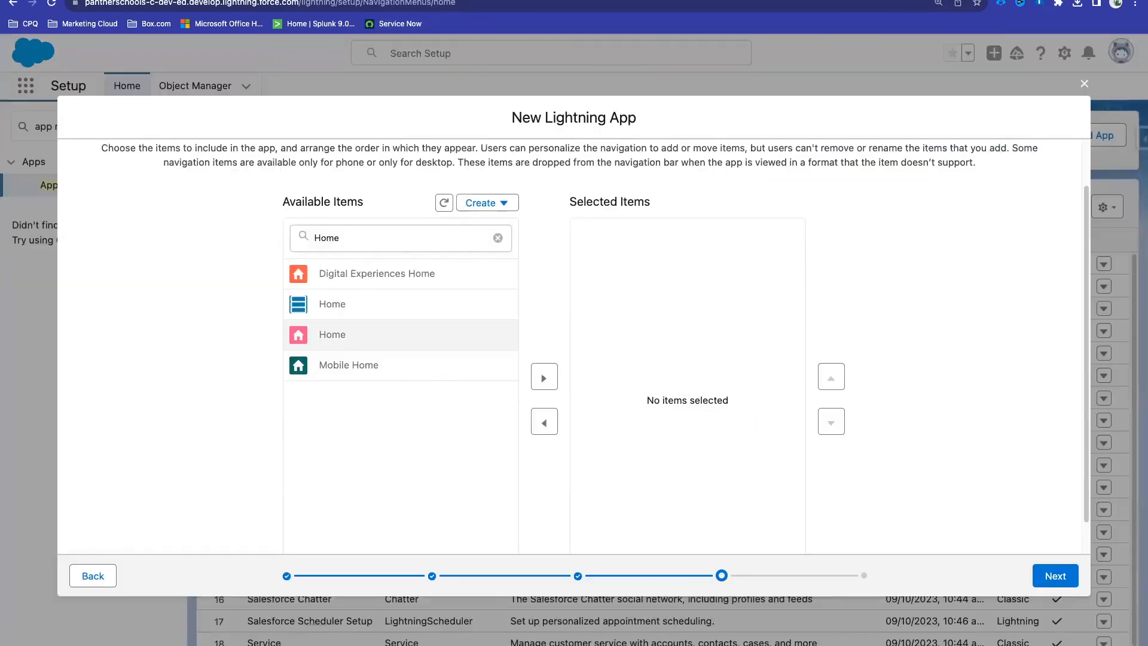
{"action": "left_click", "coordinate": [541, 378]}
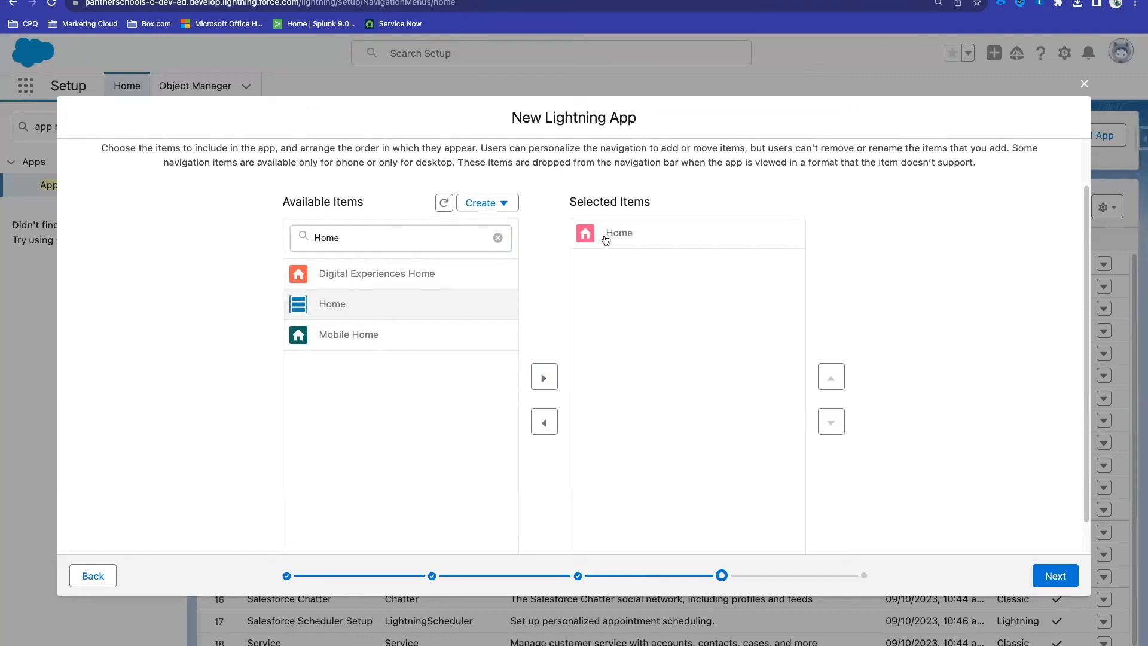
Step: Filter for 'Emp' and add Employees to the navigation items
{"action": "double_click", "coordinate": [370, 243]}
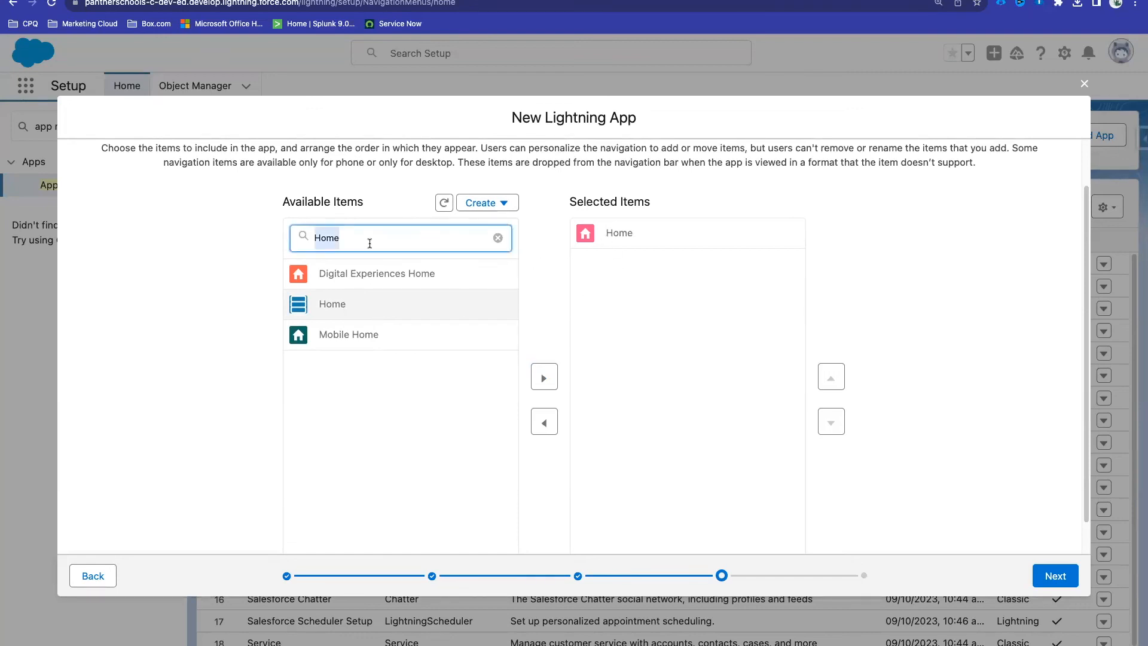
{"action": "key", "text": "BackSpace"}
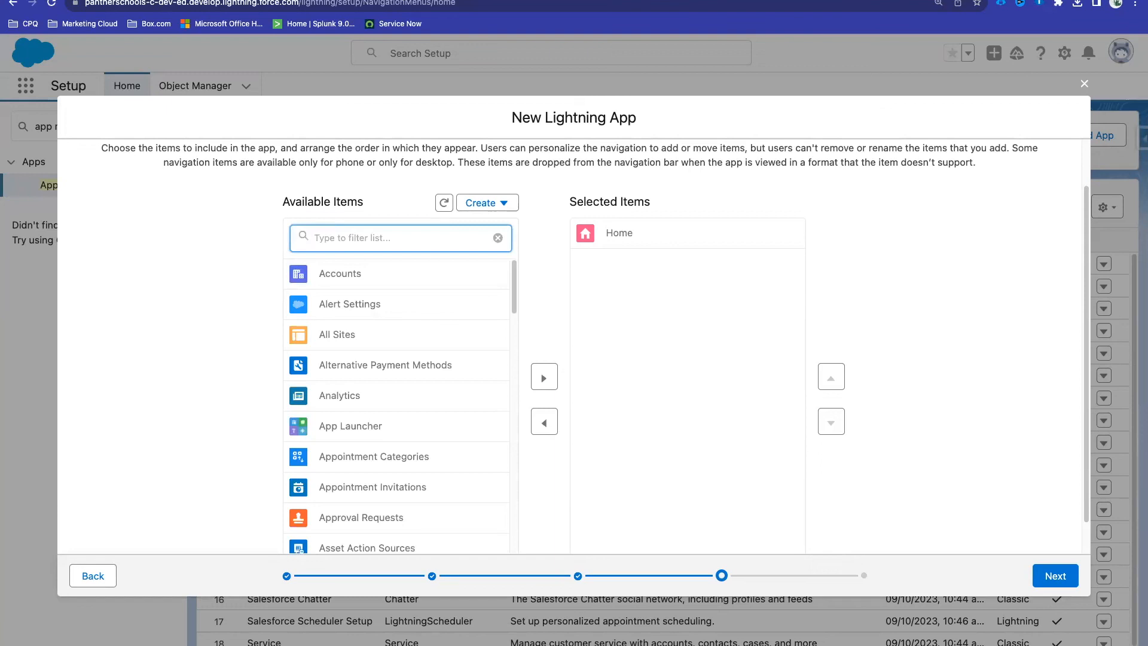
{"action": "type", "text": "Emp"}
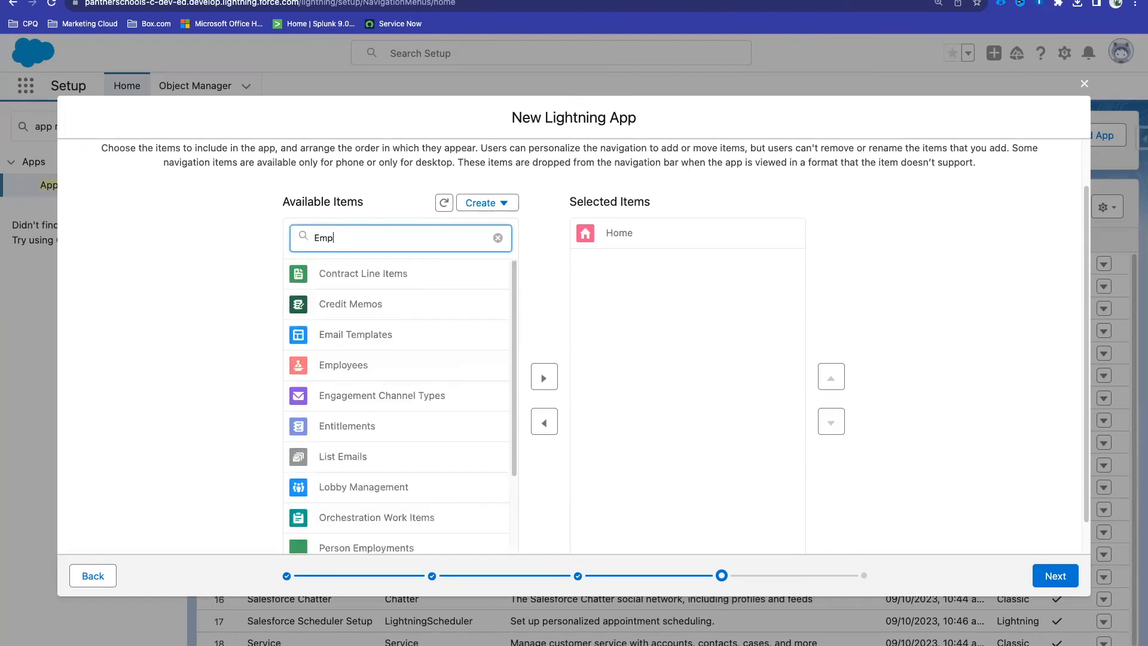
{"action": "left_click", "coordinate": [379, 302]}
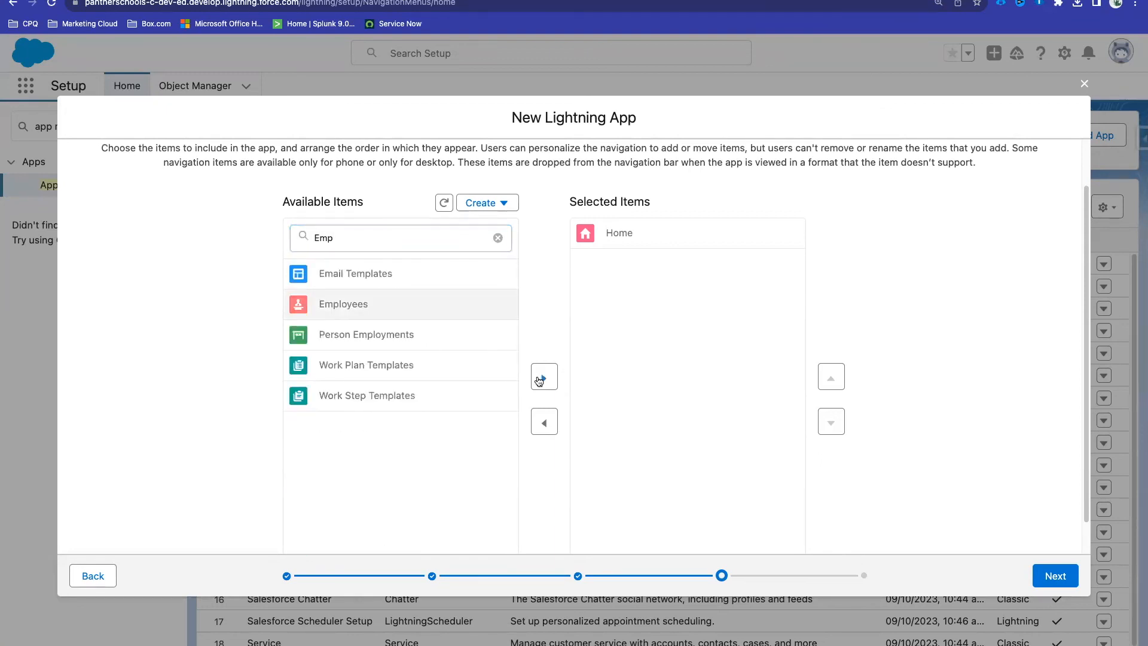
{"action": "left_click", "coordinate": [541, 375]}
Step: Filter for 'Cus', add both Customers items, and continue to User Profiles
{"action": "double_click", "coordinate": [341, 239]}
{"action": "key", "text": "BackSpace"}
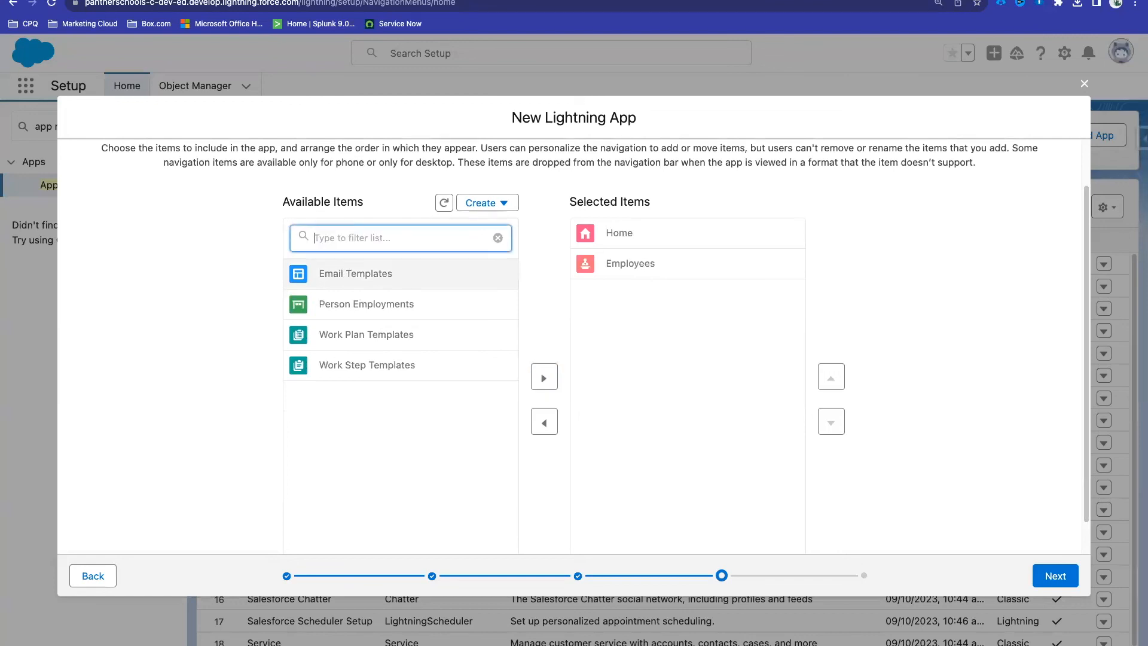
{"action": "type", "text": "Cus"}
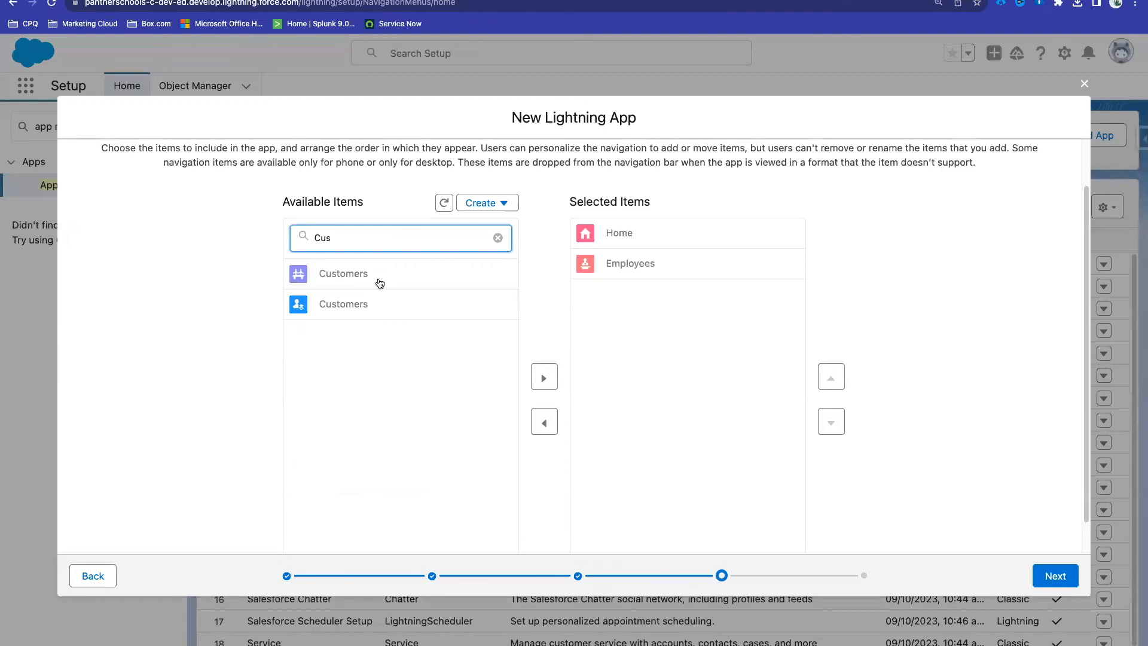
{"action": "left_click", "coordinate": [381, 313]}
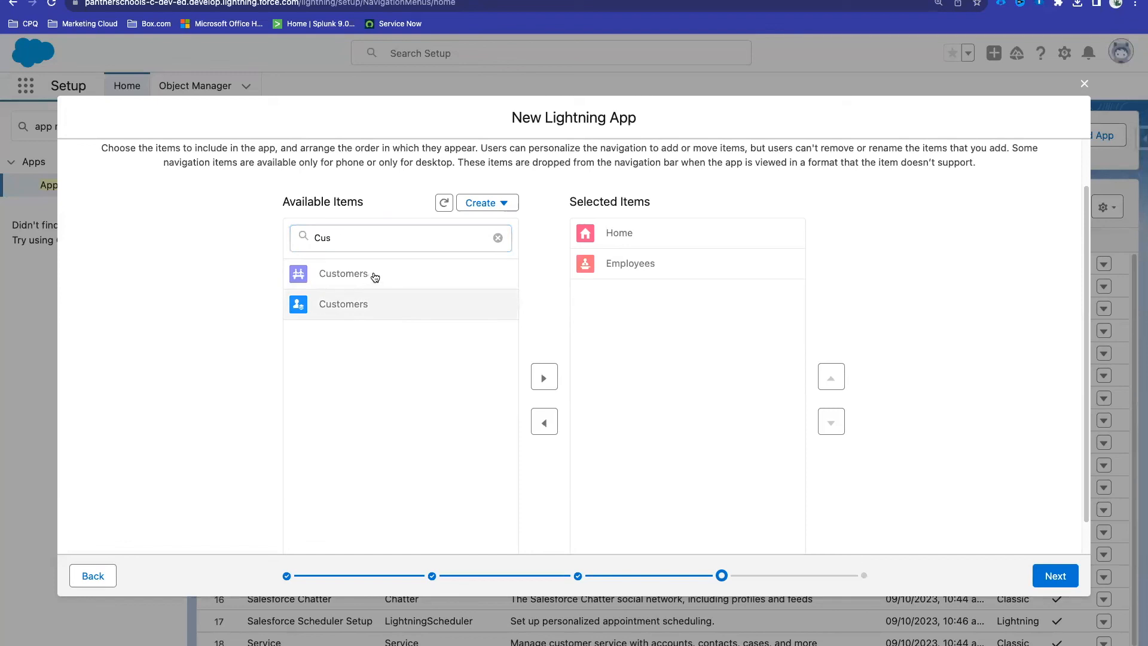
{"action": "left_click", "coordinate": [374, 277], "text": "shift"}
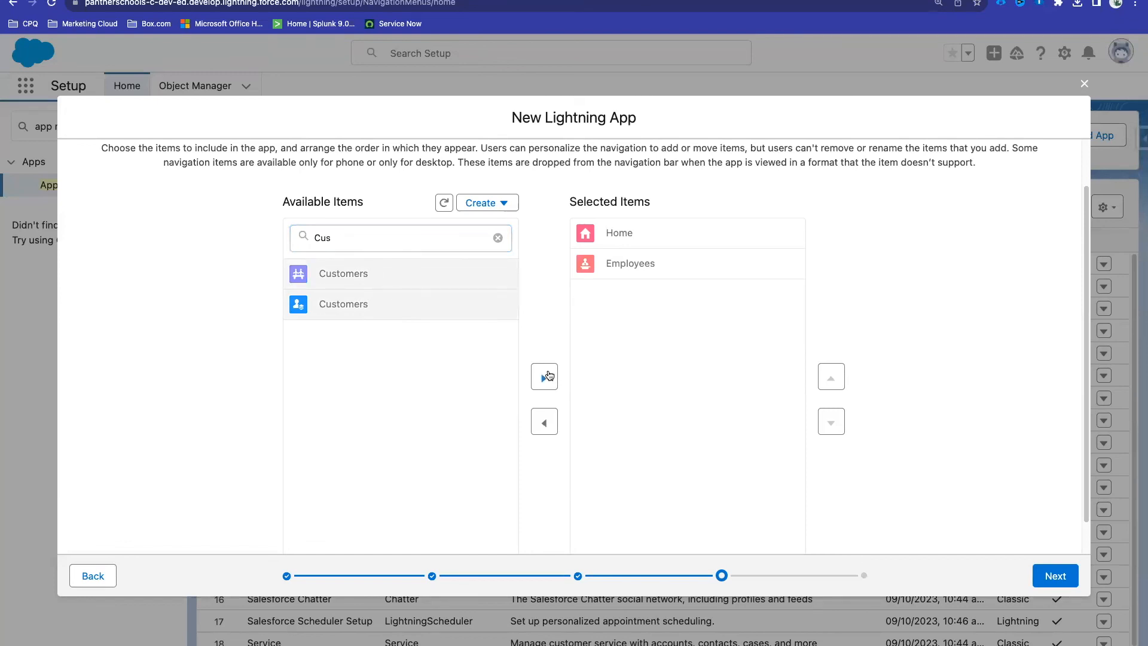
{"action": "left_click", "coordinate": [544, 377]}
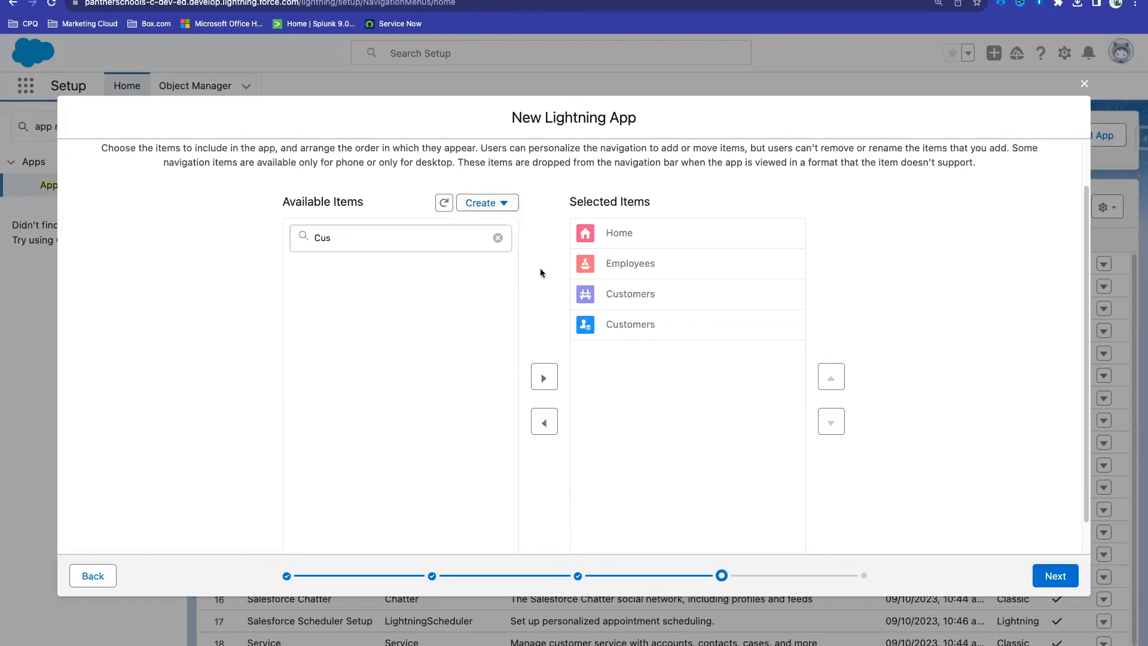
{"action": "left_click", "coordinate": [1055, 578]}
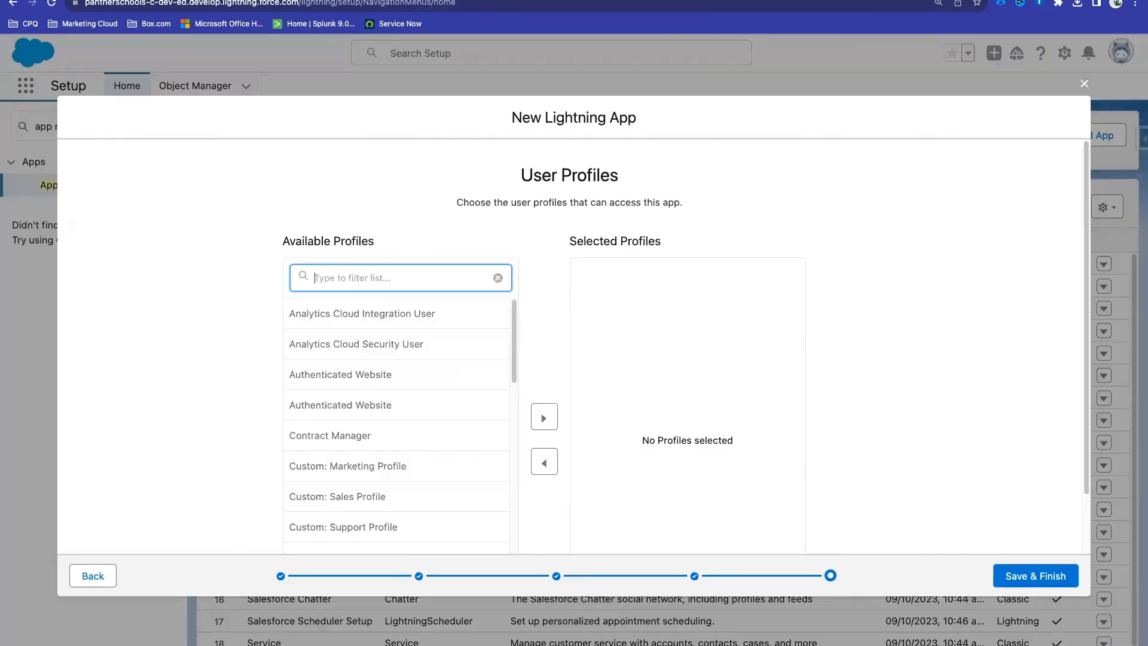
Step: Move the System Administrator profile into Selected Profiles
{"action": "scroll", "coordinate": [413, 440], "scroll_direction": "down", "scroll_amount": 10}
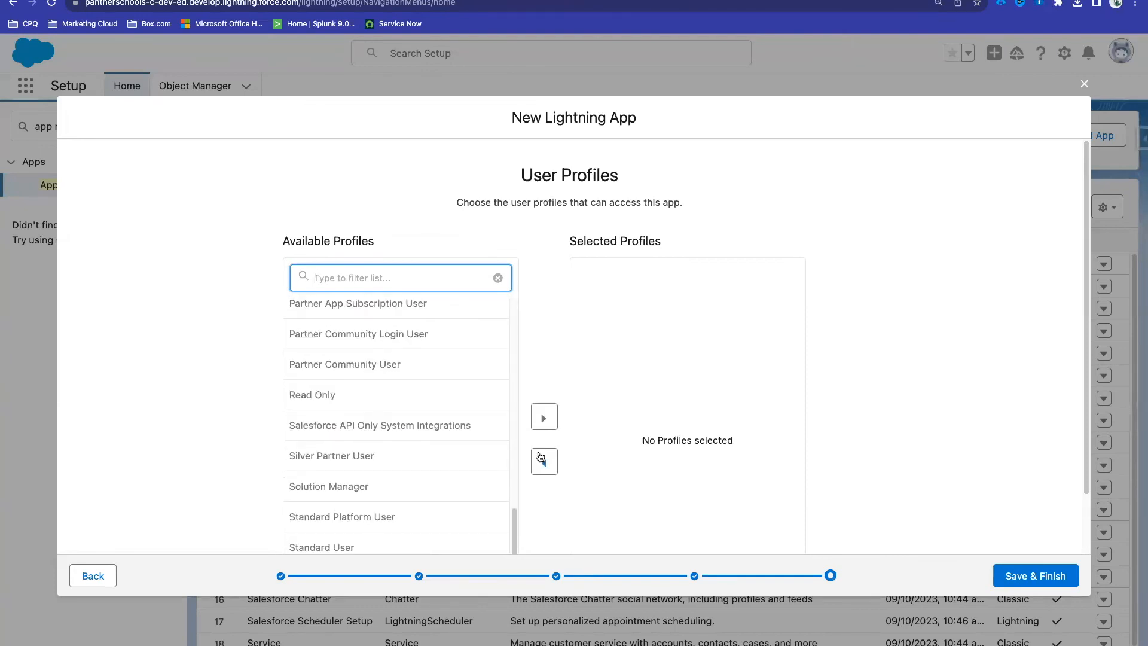
{"action": "scroll", "coordinate": [542, 472], "scroll_direction": "down", "scroll_amount": 2}
{"action": "left_click", "coordinate": [389, 512]}
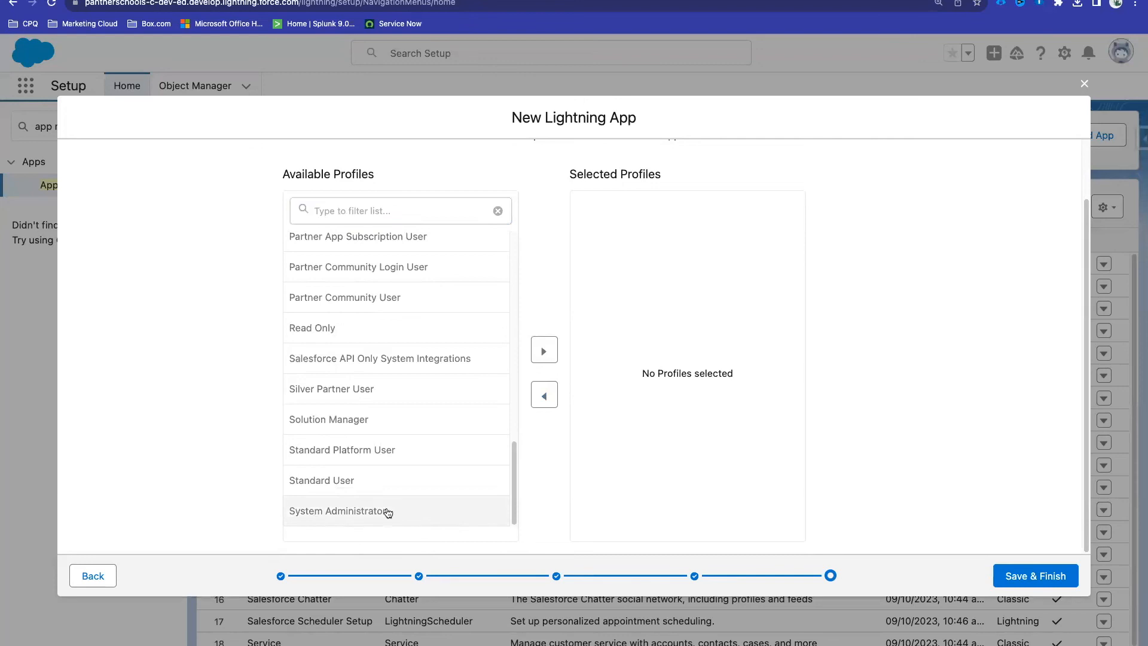
{"action": "left_click", "coordinate": [543, 349]}
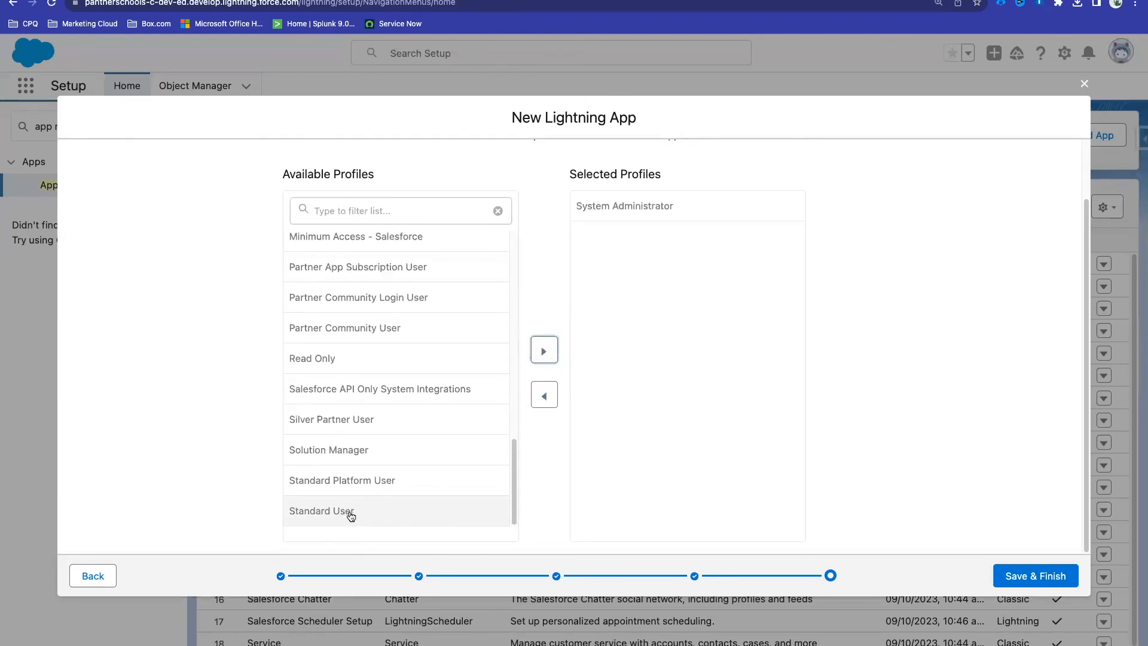
Step: Add Minimum Access - Salesforce to Selected Profiles and save and finish the app
{"action": "scroll", "coordinate": [406, 455], "scroll_direction": "up", "scroll_amount": 1}
{"action": "scroll", "coordinate": [406, 456], "scroll_direction": "up", "scroll_amount": 10}
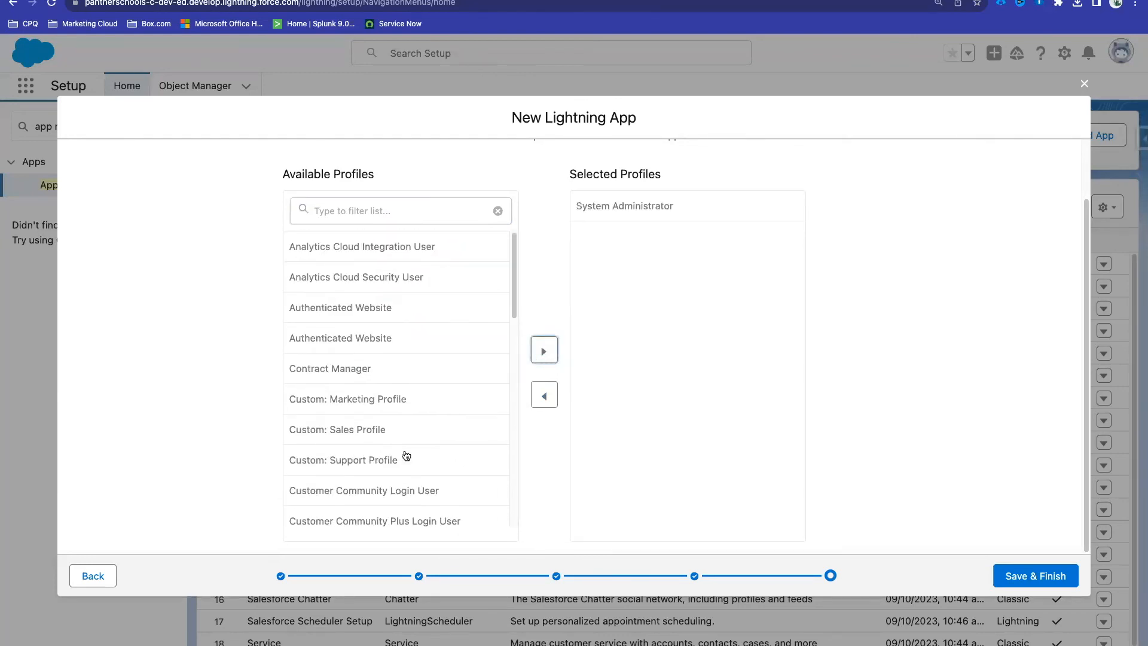
{"action": "left_click", "coordinate": [361, 211]}
{"action": "type", "text": "mini"}
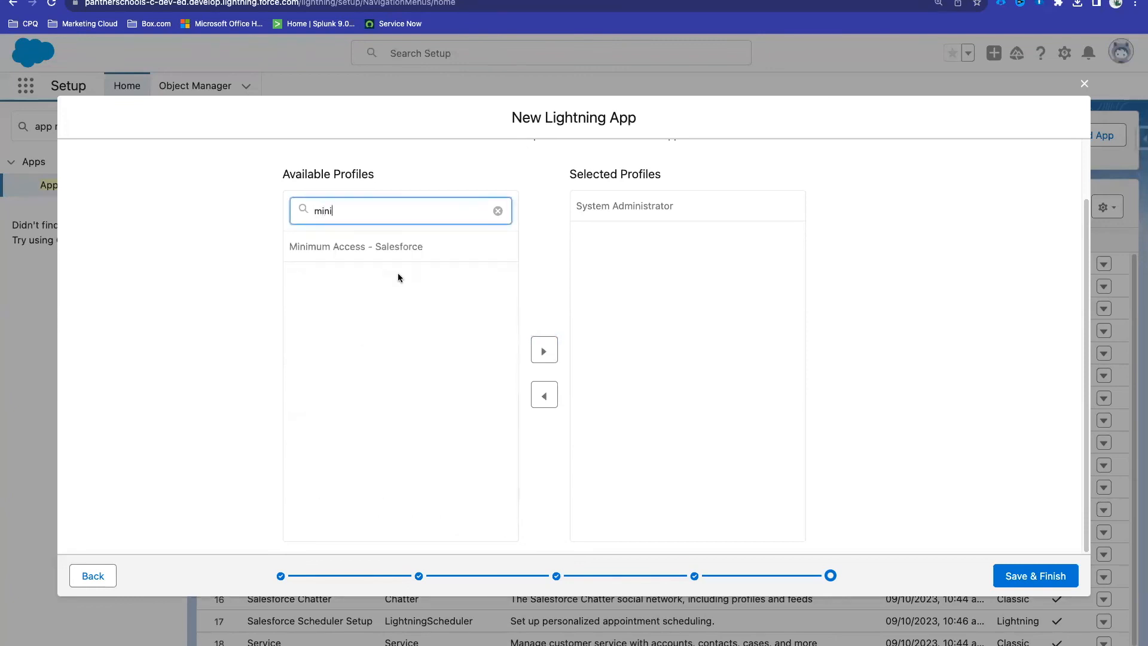
{"action": "left_click", "coordinate": [366, 248]}
{"action": "left_click", "coordinate": [543, 350]}
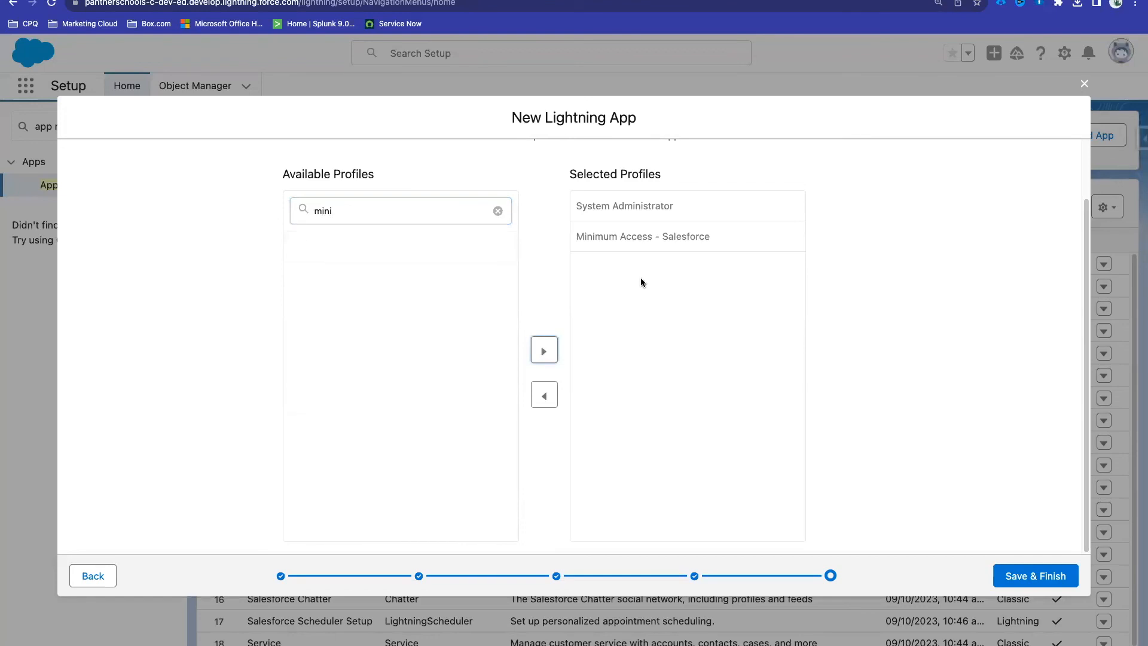
{"action": "left_click", "coordinate": [1024, 576]}
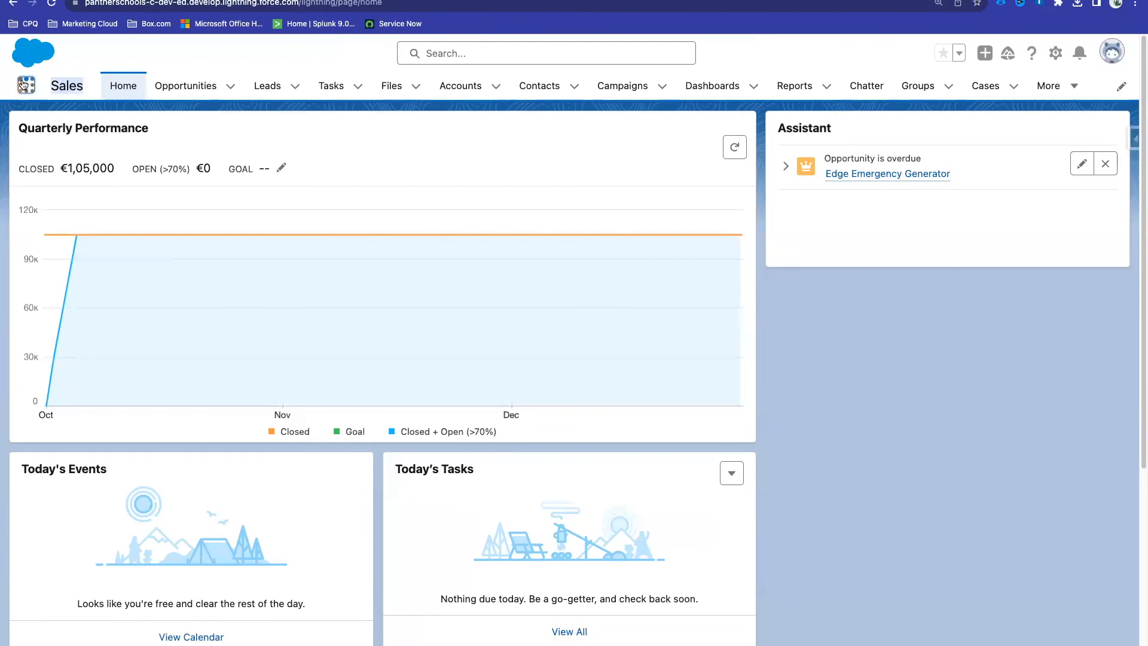
Step: Open the Panther Schools app from the App Launcher
{"action": "left_click", "coordinate": [24, 85]}
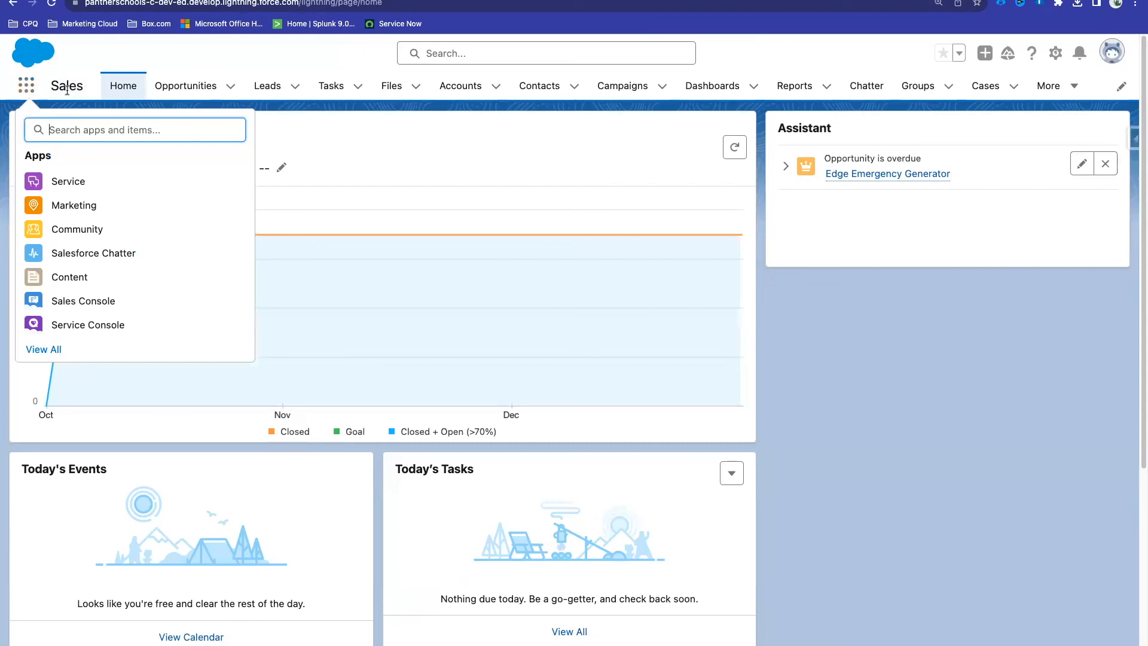
{"action": "type", "text": "Panthe"}
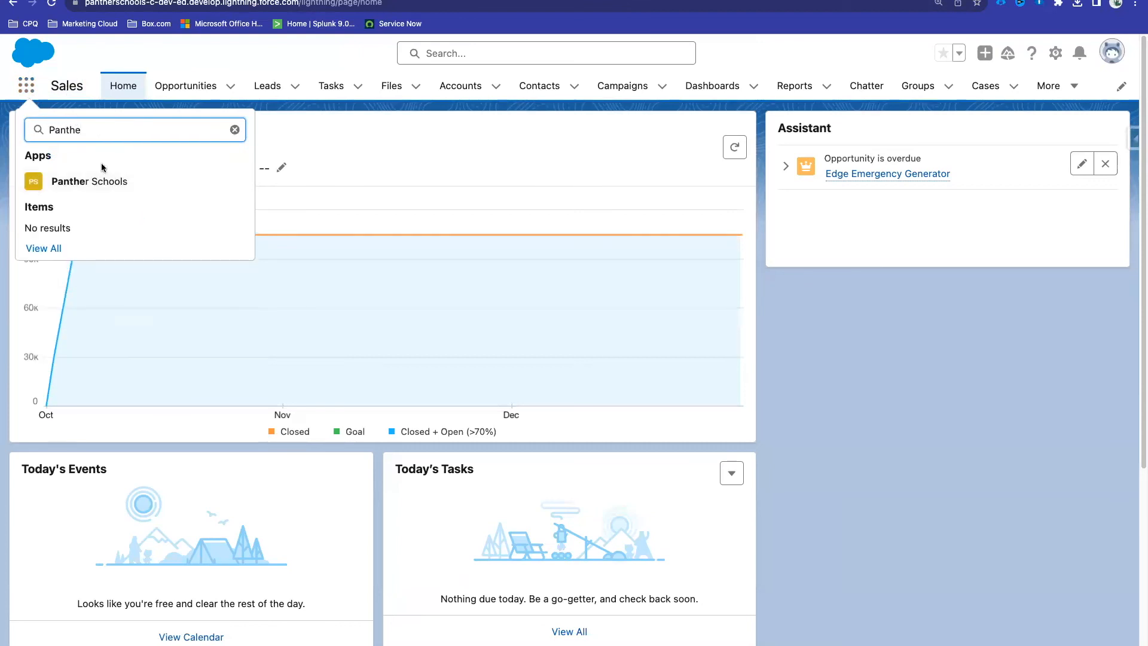
{"action": "left_click", "coordinate": [105, 191]}
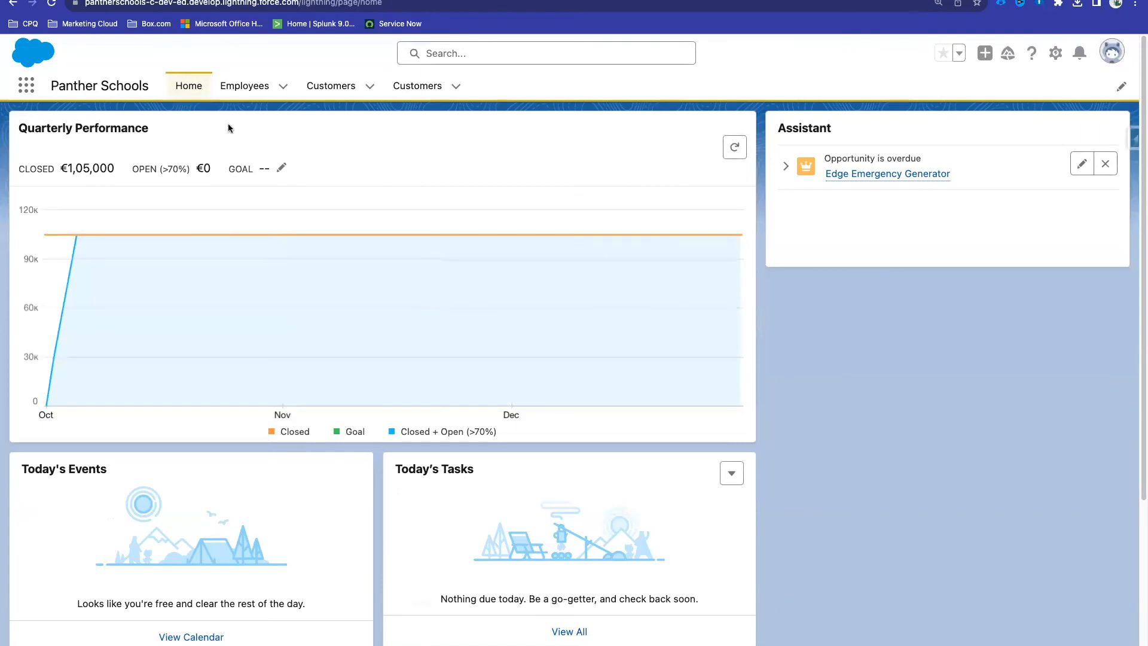
Step: Browse the Employees and both Customers tabs with All Customers view, then return to App Manager
{"action": "left_click", "coordinate": [243, 87]}
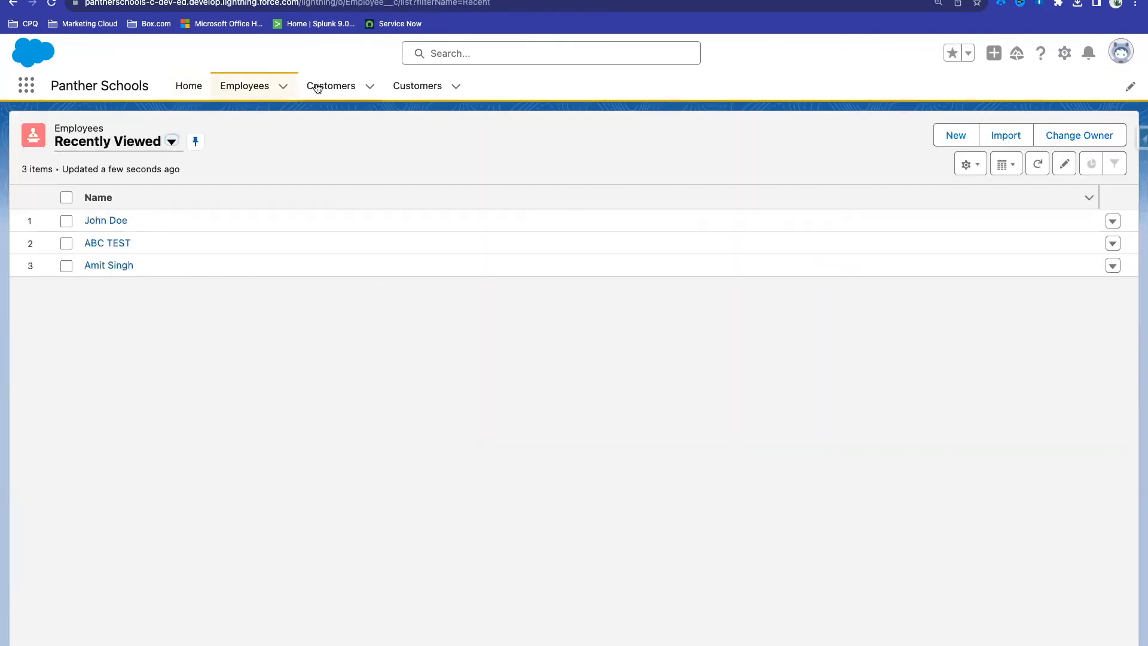
{"action": "left_click", "coordinate": [442, 92]}
{"action": "left_click", "coordinate": [328, 91]}
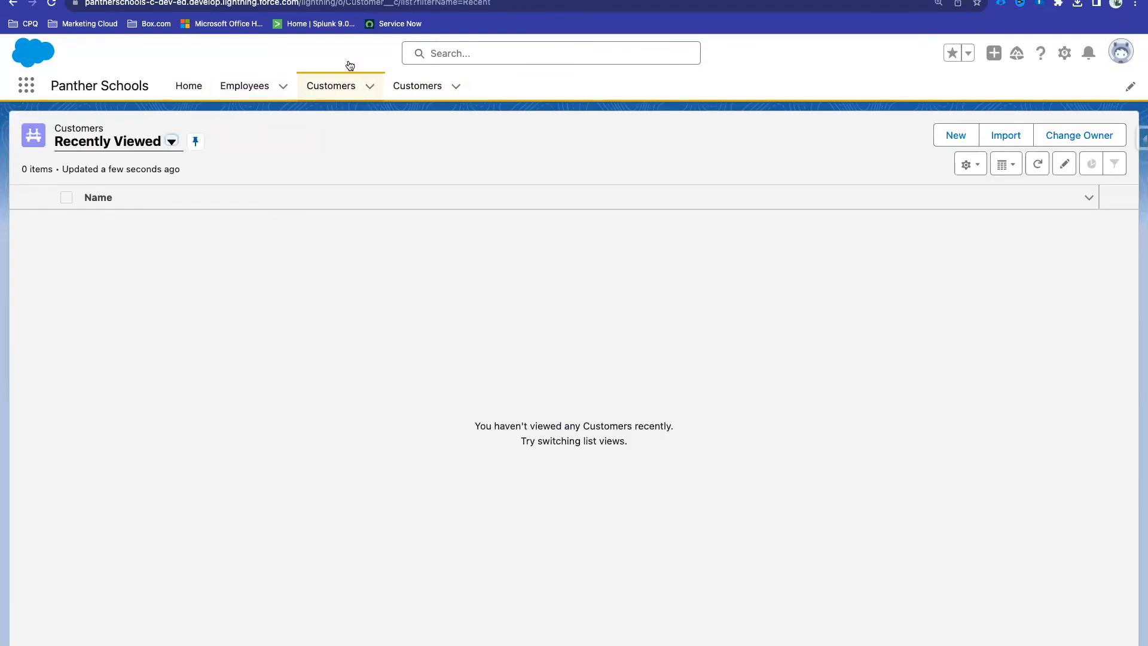
{"action": "left_click", "coordinate": [422, 91]}
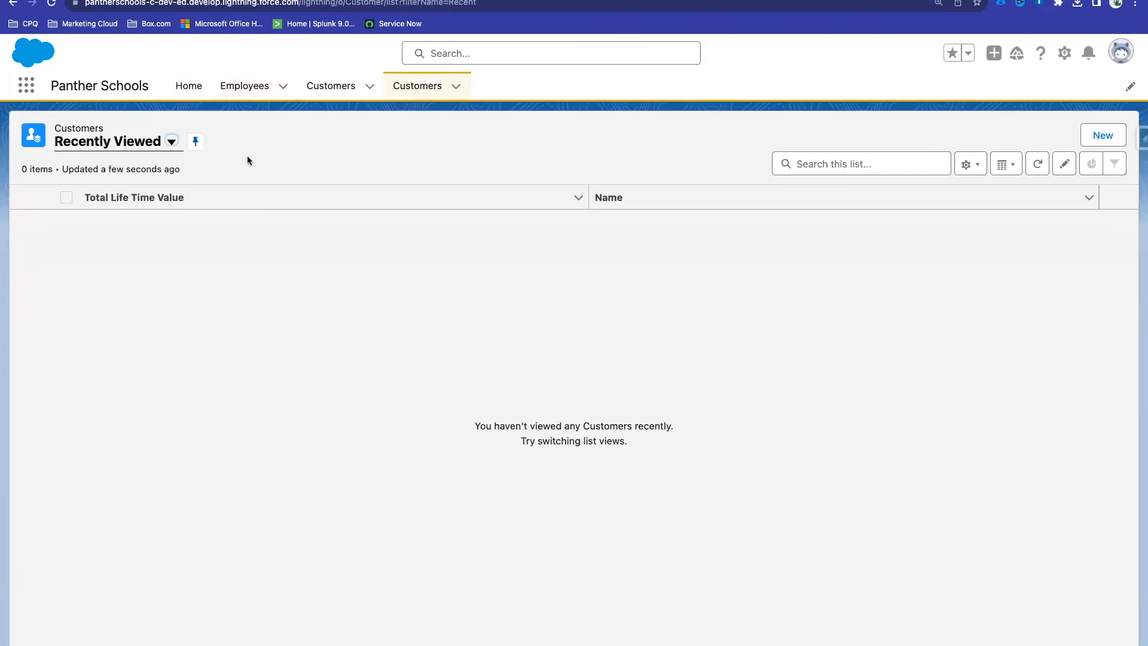
{"action": "left_click", "coordinate": [143, 149]}
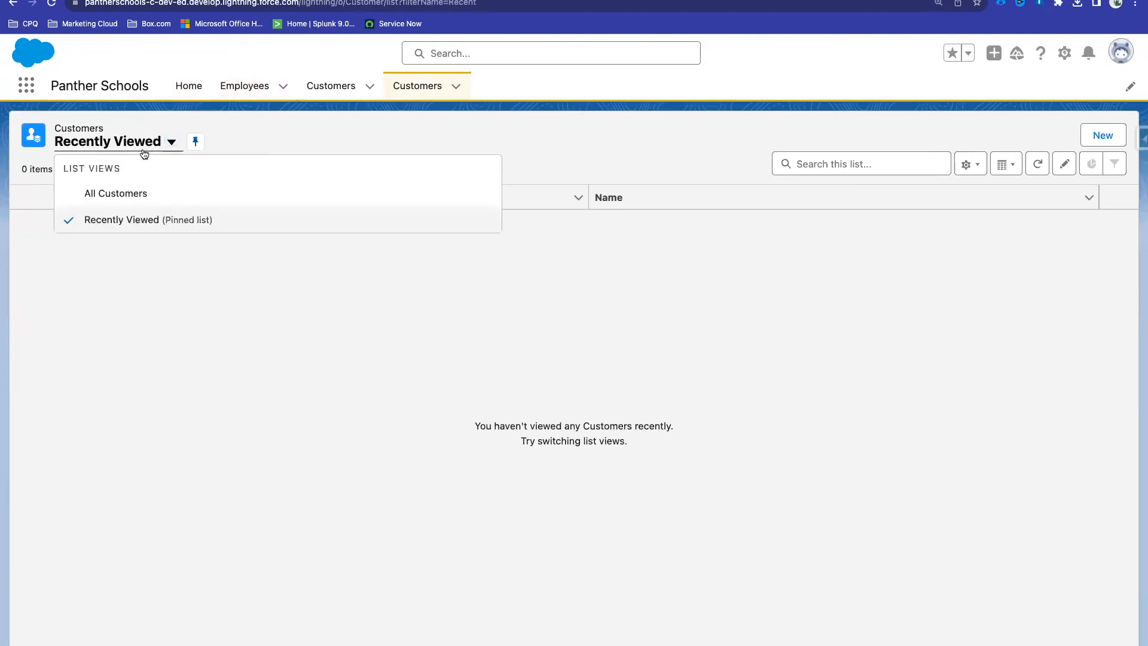
{"action": "left_click", "coordinate": [136, 198]}
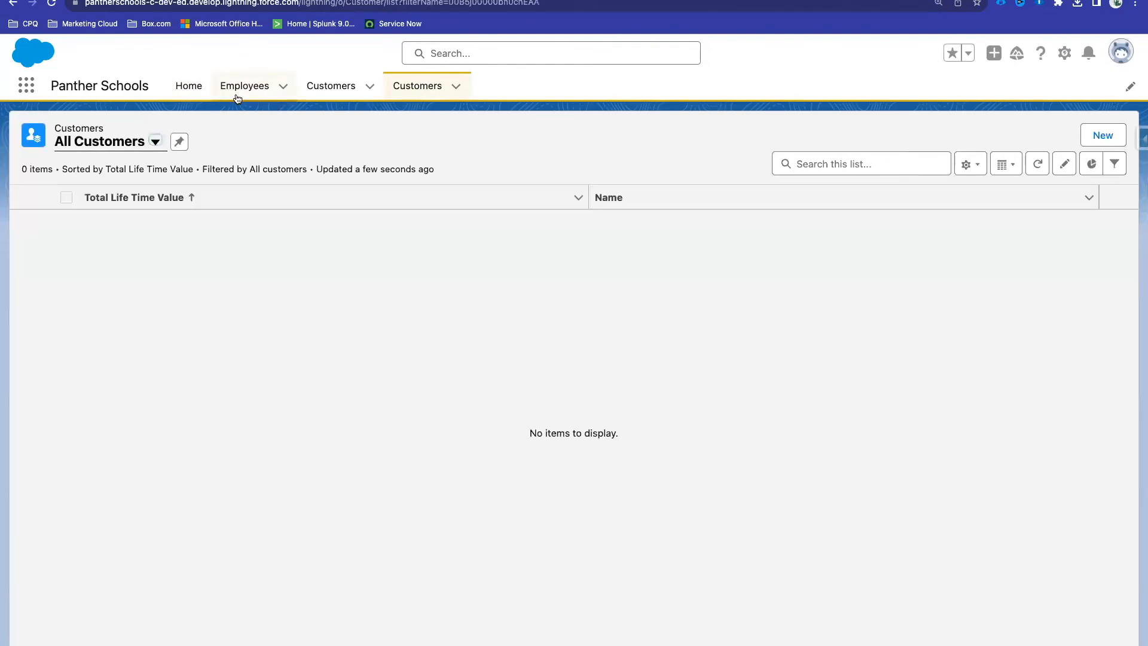
{"action": "left_click", "coordinate": [238, 94]}
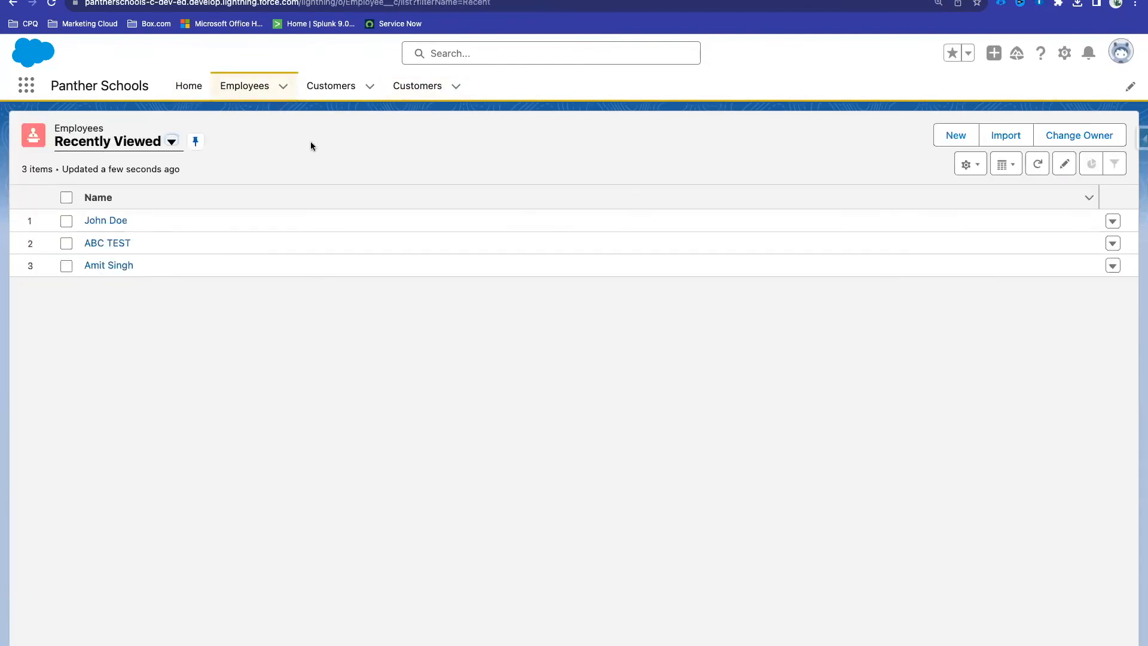
{"action": "left_click", "coordinate": [191, 88]}
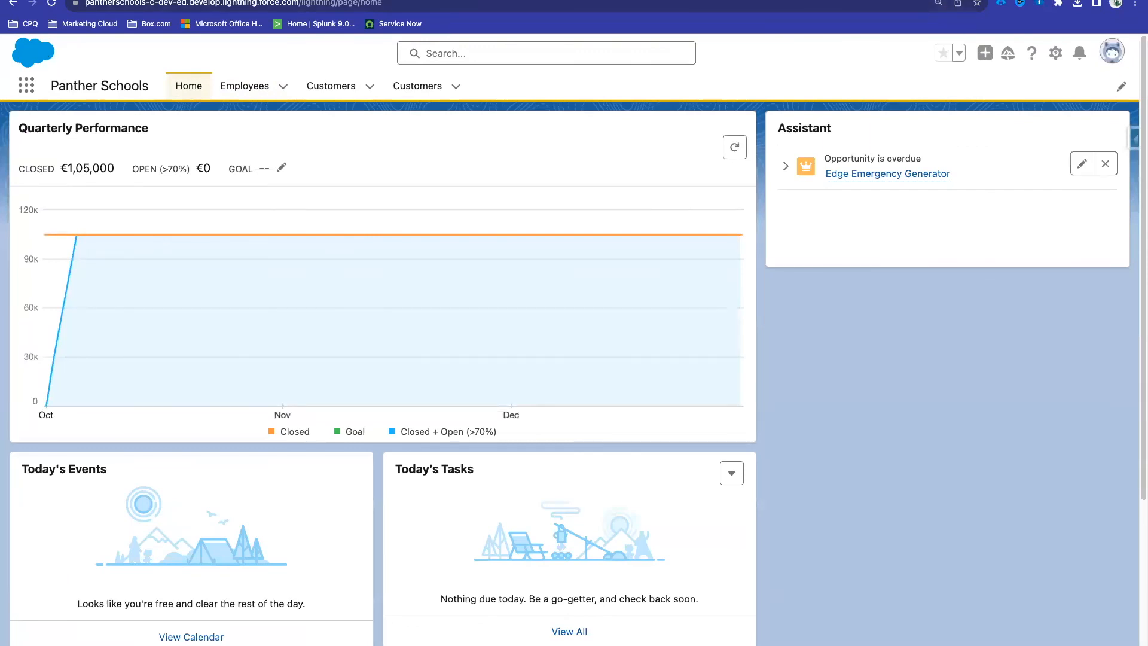
{"action": "left_click", "coordinate": [513, 1]}
Step: Search the web for 'schools logo' in a new tab and preview several logos
{"action": "right_click", "coordinate": [512, 1]}
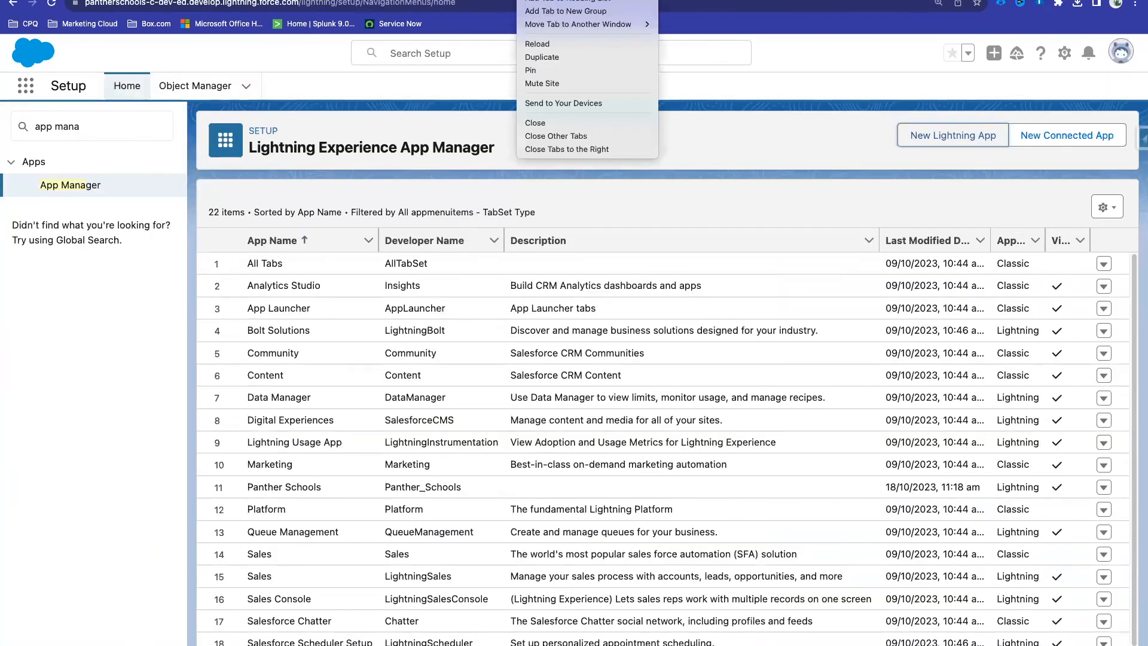
{"action": "left_click", "coordinate": [541, 1]}
{"action": "type", "text": "schools logo"}
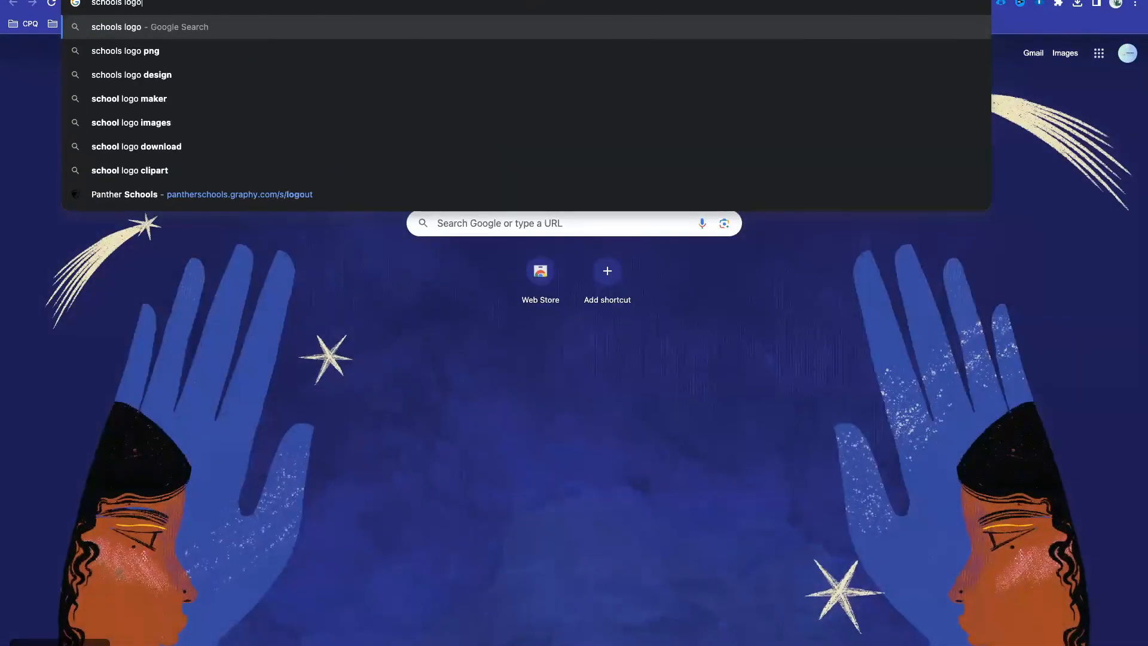
{"action": "key", "text": "Return"}
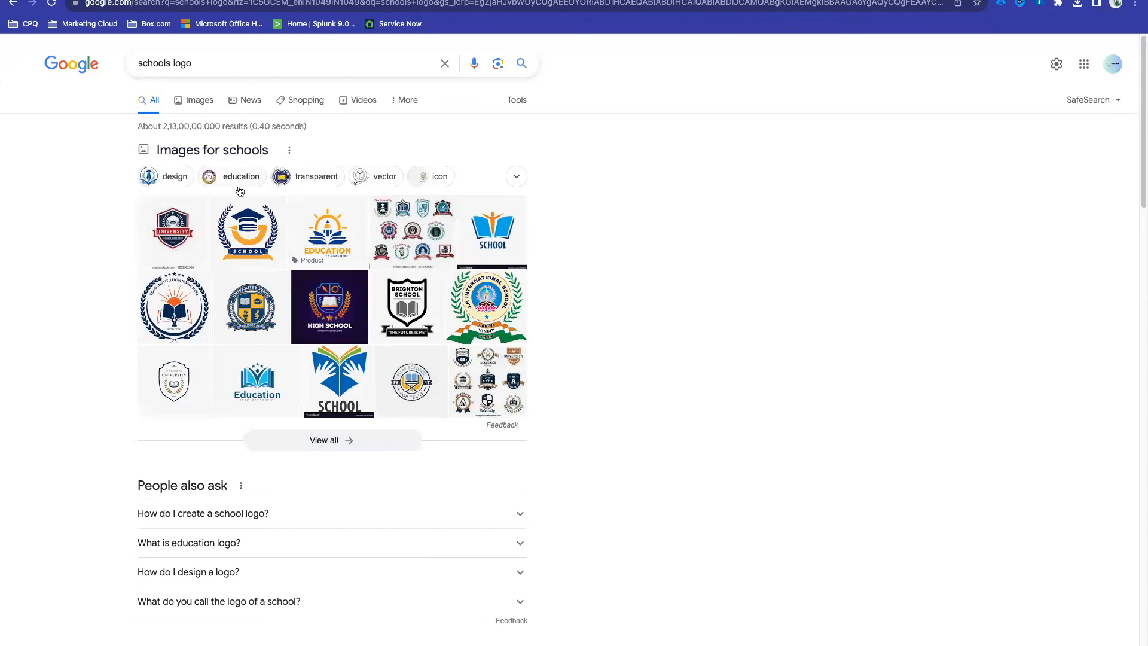
{"action": "left_click", "coordinate": [241, 221]}
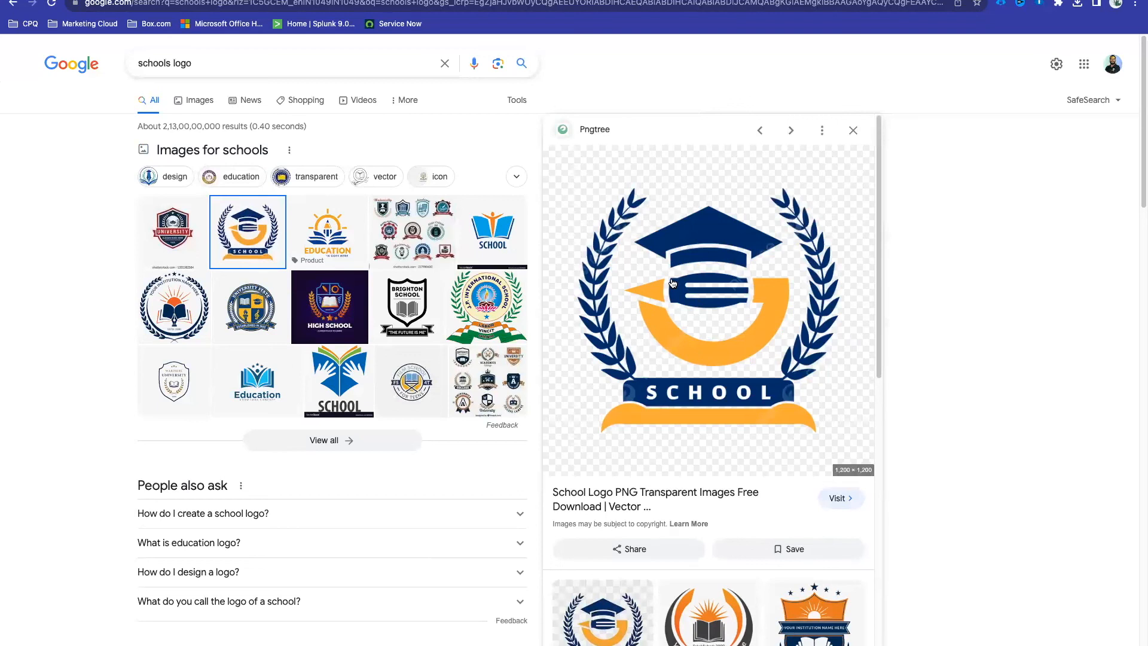
{"action": "left_click", "coordinate": [478, 224]}
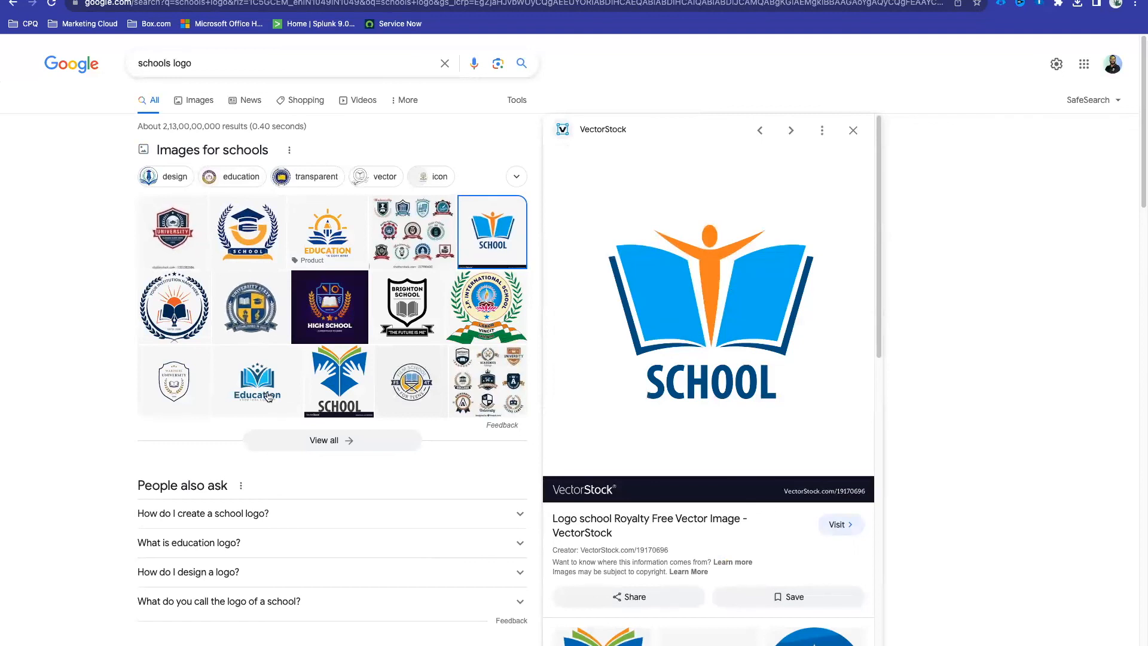
{"action": "left_click", "coordinate": [189, 307]}
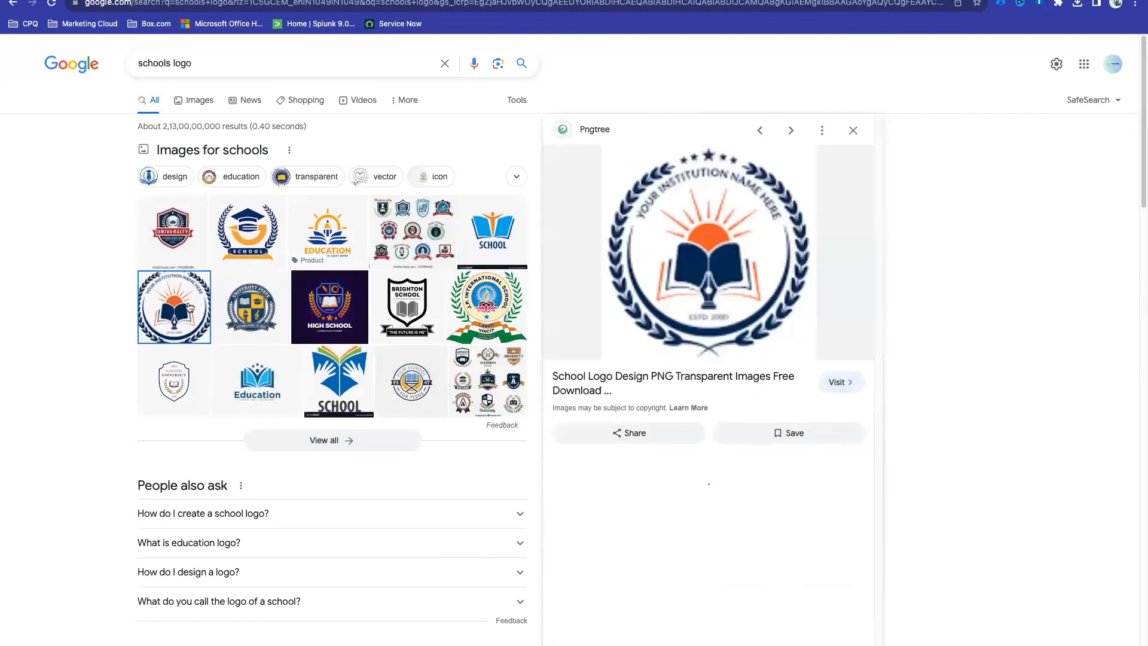
Step: Open the circular school logo in its own tab and save the PNG to Downloads
{"action": "right_click", "coordinate": [649, 223]}
{"action": "left_click", "coordinate": [688, 335]}
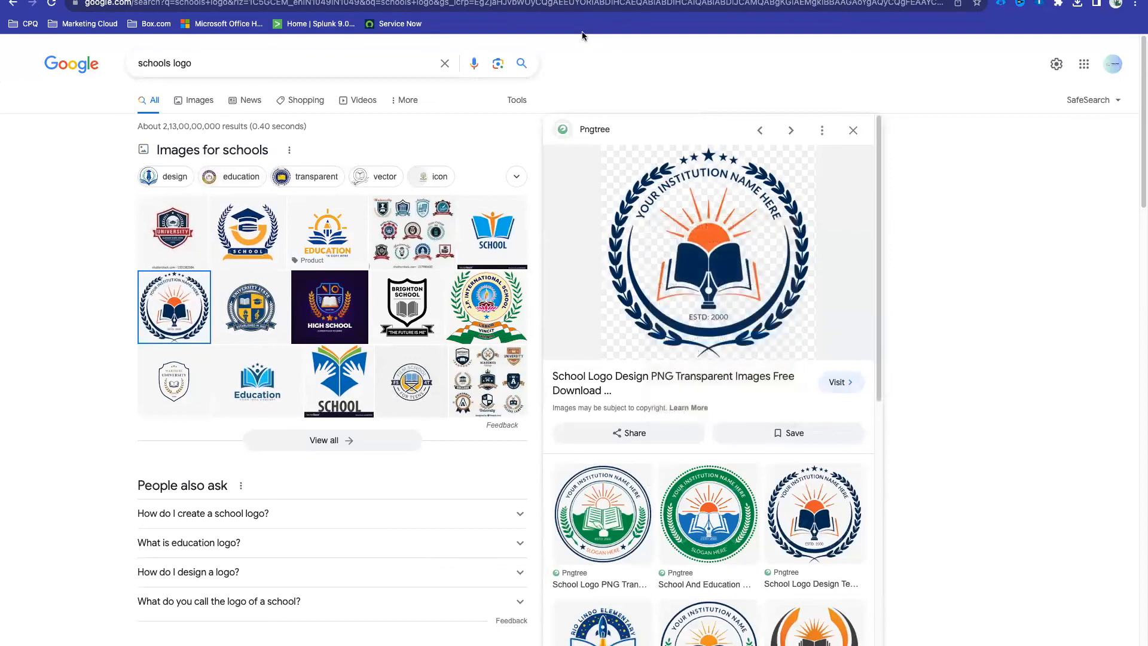
{"action": "key", "text": "ctrl+Tab"}
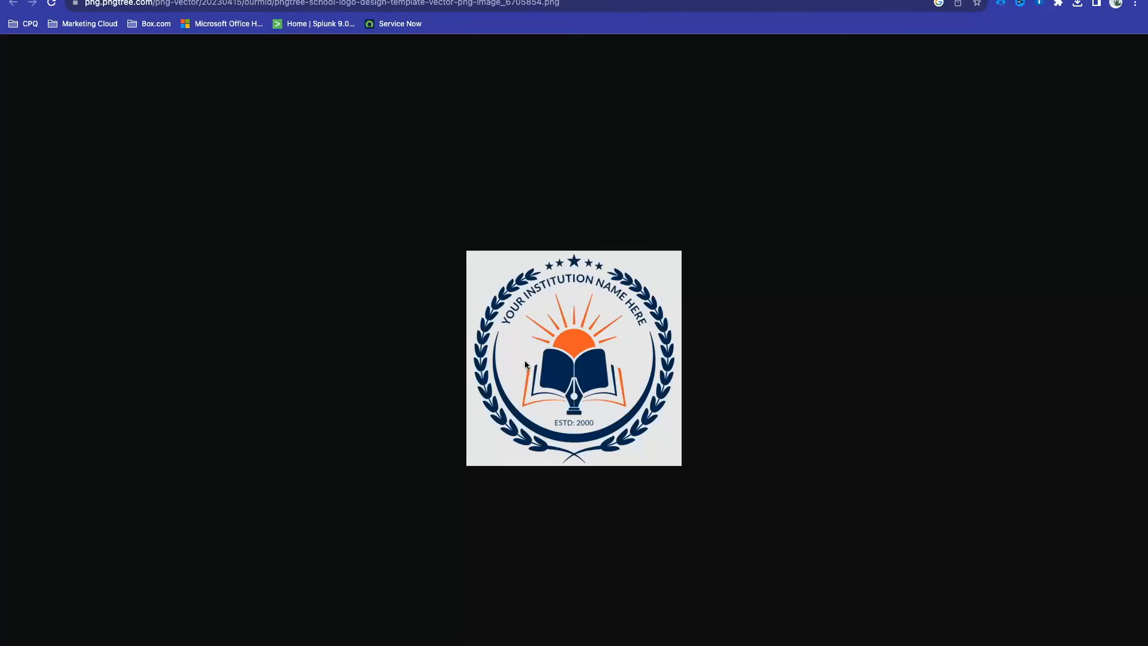
{"action": "key", "text": "super+s"}
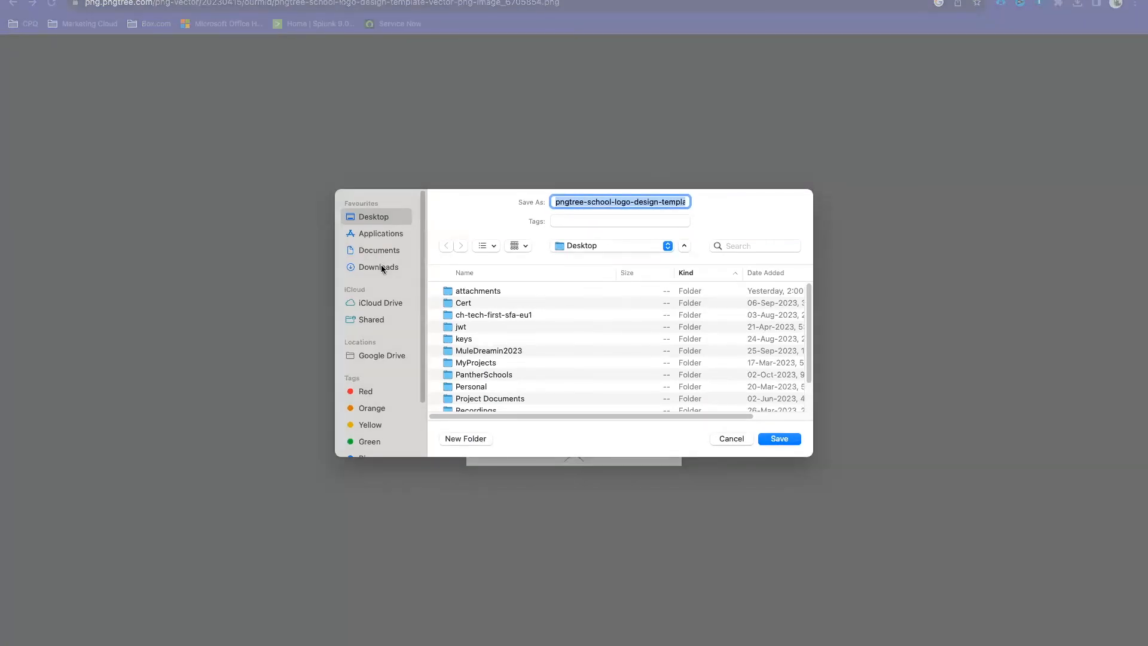
{"action": "left_click", "coordinate": [380, 266]}
{"action": "left_click", "coordinate": [783, 439]}
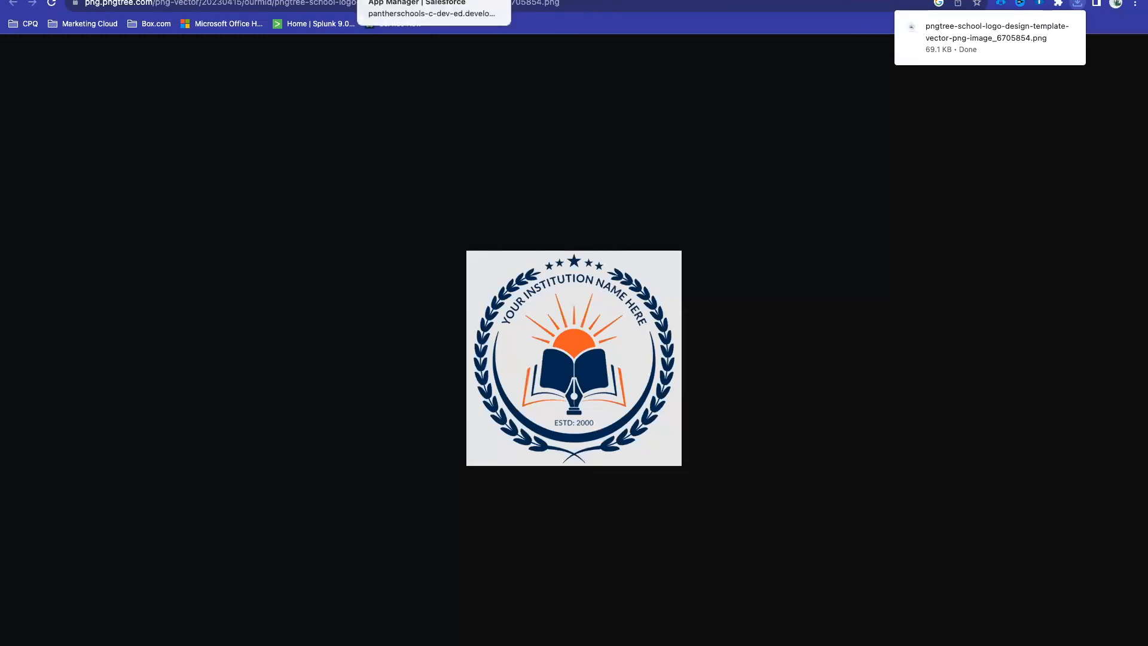
Step: Open the Panther Schools app for editing from App Manager
{"action": "left_click", "coordinate": [413, 0]}
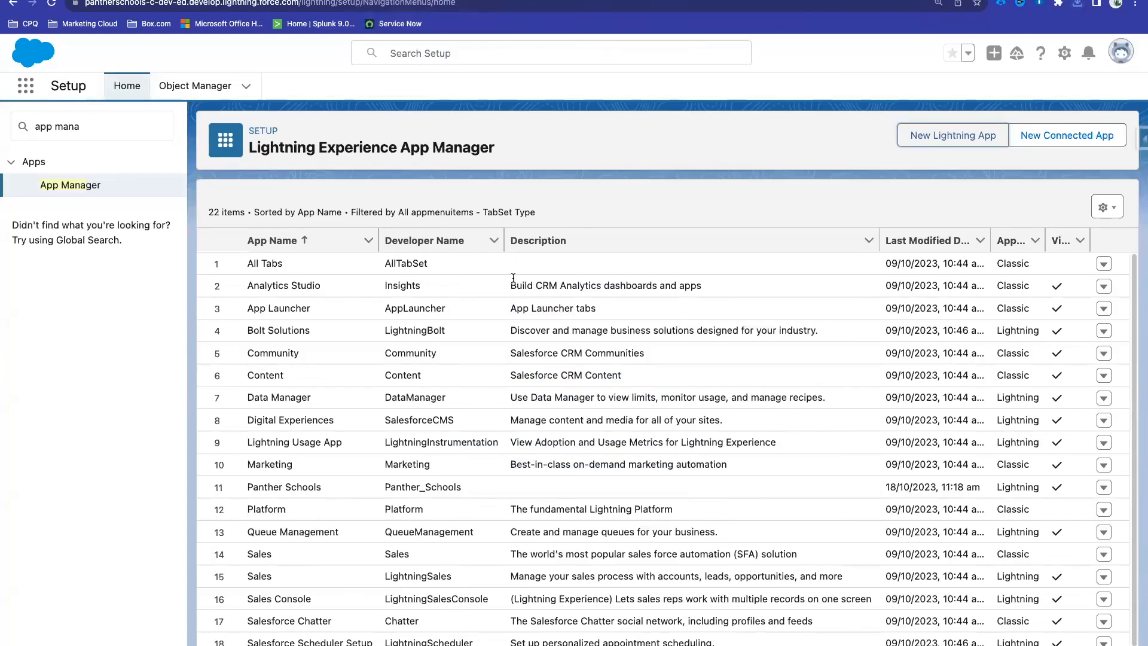
{"action": "scroll", "coordinate": [447, 421], "scroll_direction": "down", "scroll_amount": 1}
{"action": "scroll", "coordinate": [384, 410], "scroll_direction": "up", "scroll_amount": 1}
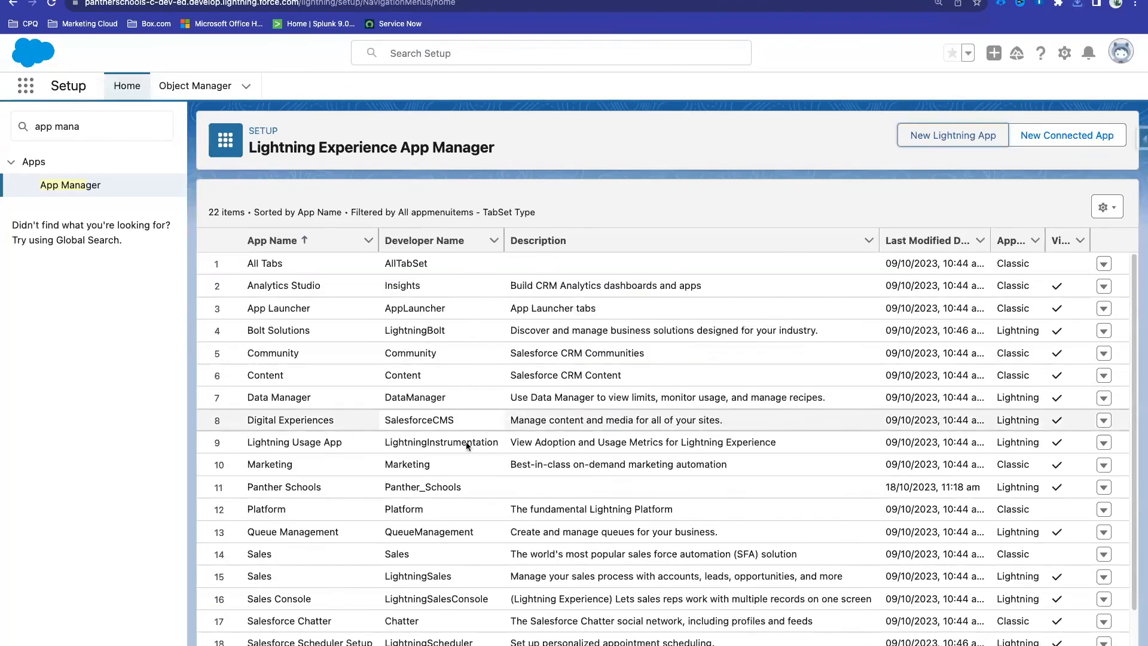
{"action": "scroll", "coordinate": [303, 410], "scroll_direction": "down", "scroll_amount": 1}
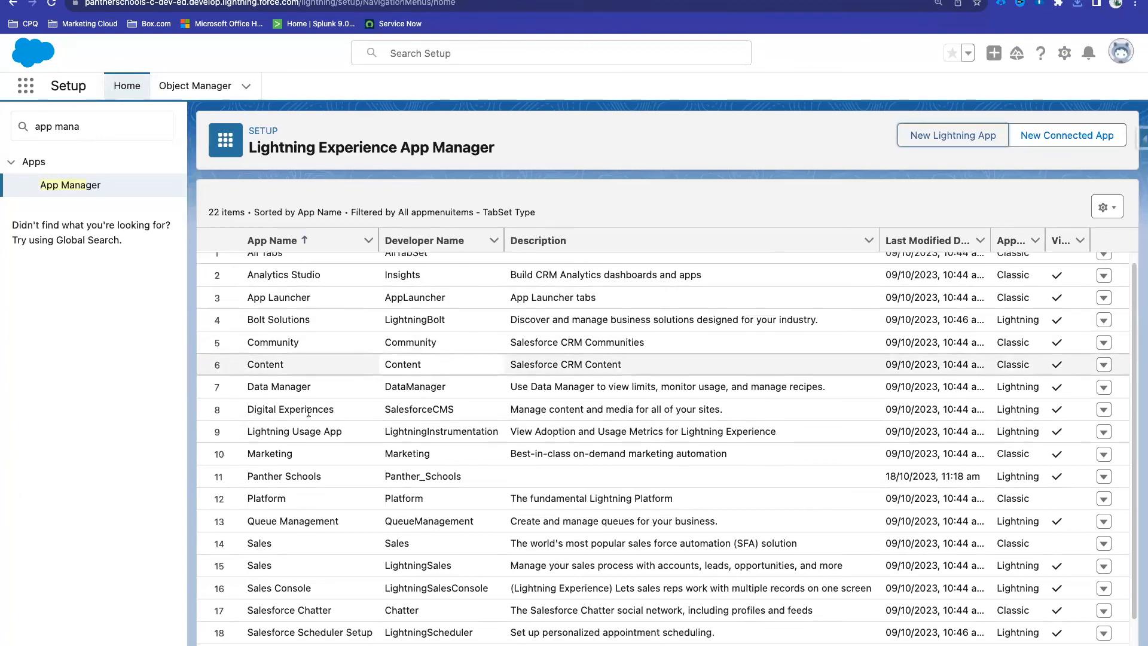
{"action": "triple_click", "coordinate": [288, 413]}
{"action": "left_click", "coordinate": [1103, 417]}
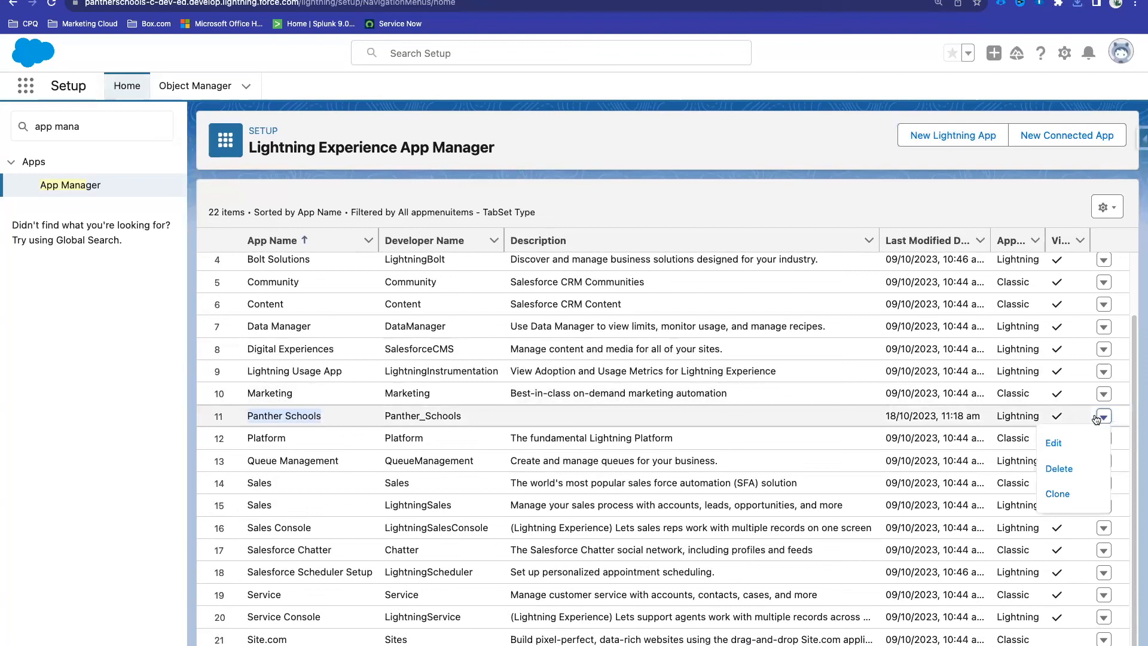
{"action": "left_click", "coordinate": [1066, 441]}
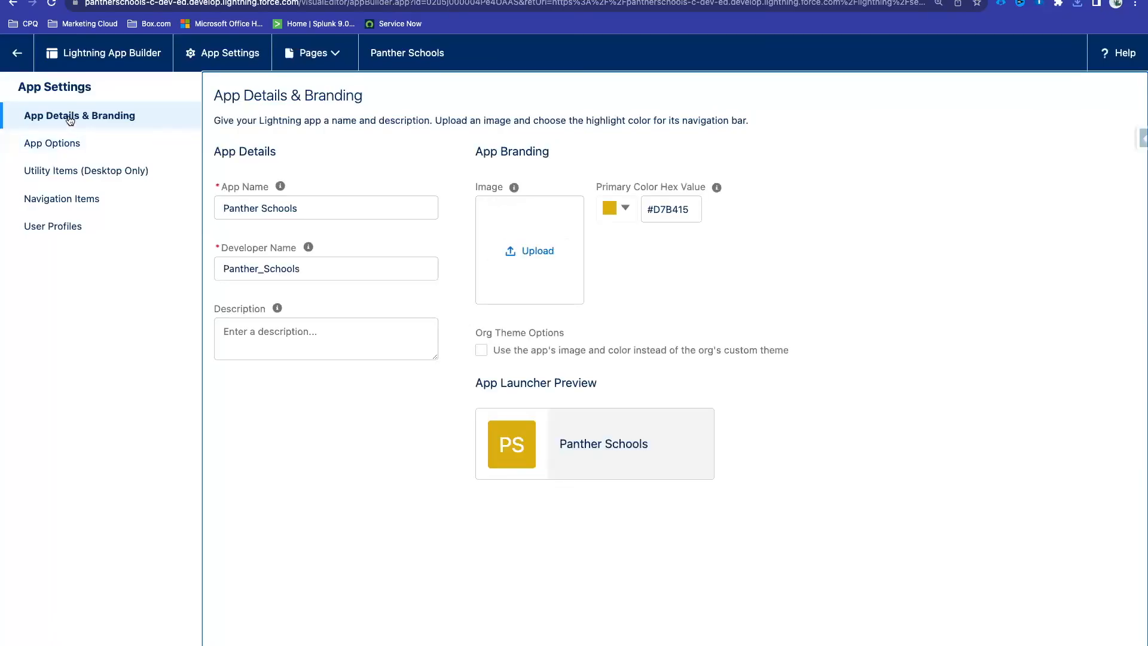
Step: Upload the downloaded pngtree school logo as the app image and save
{"action": "left_click", "coordinate": [524, 251]}
{"action": "scroll", "coordinate": [383, 358], "scroll_direction": "down", "scroll_amount": 2}
{"action": "left_click", "coordinate": [369, 368]}
{"action": "left_click", "coordinate": [899, 443]}
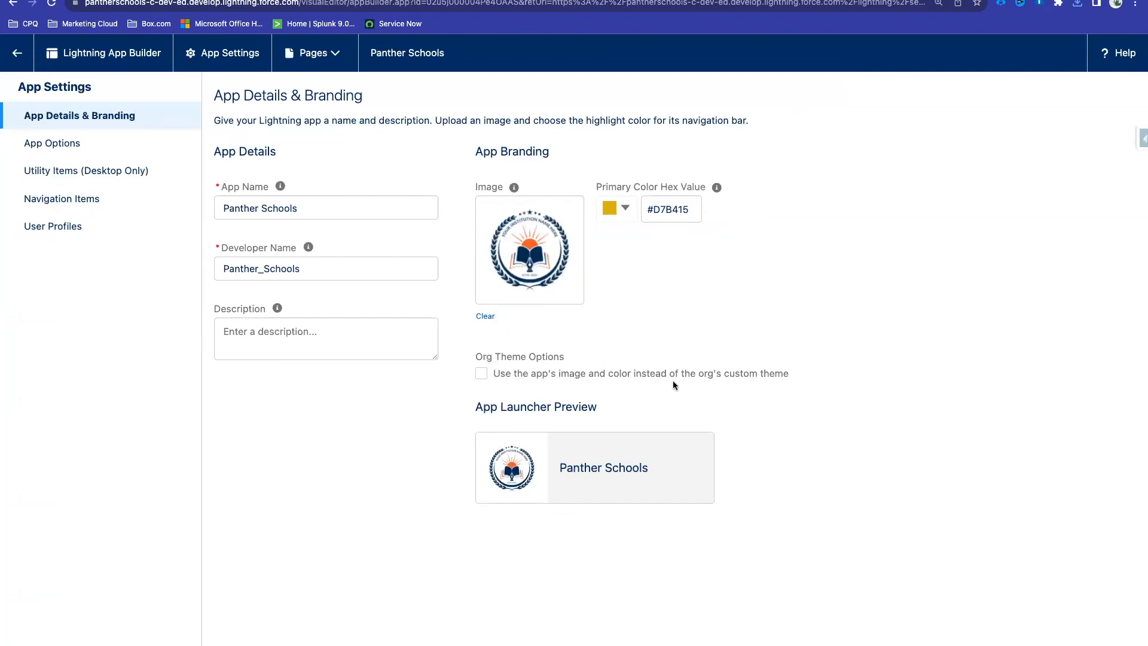
{"action": "left_click", "coordinate": [604, 374]}
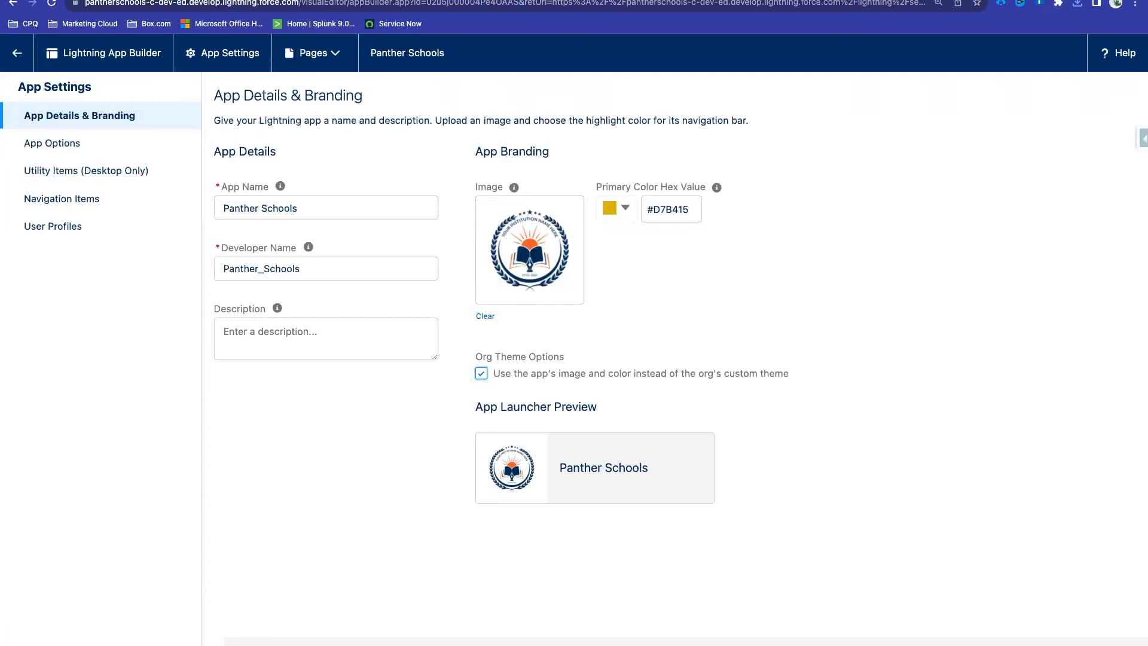
{"action": "left_click", "coordinate": [482, 373]}
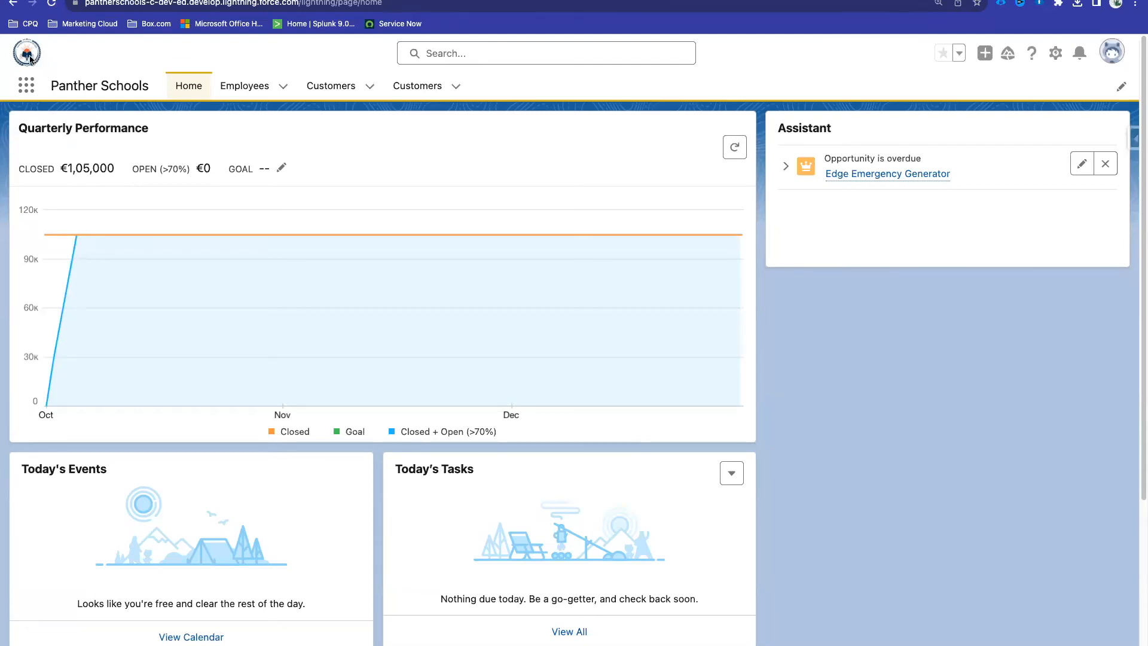
Step: Reset browser zoom to 100%, tick the app's own image and colour option, and save
{"action": "left_click", "coordinate": [937, 4]}
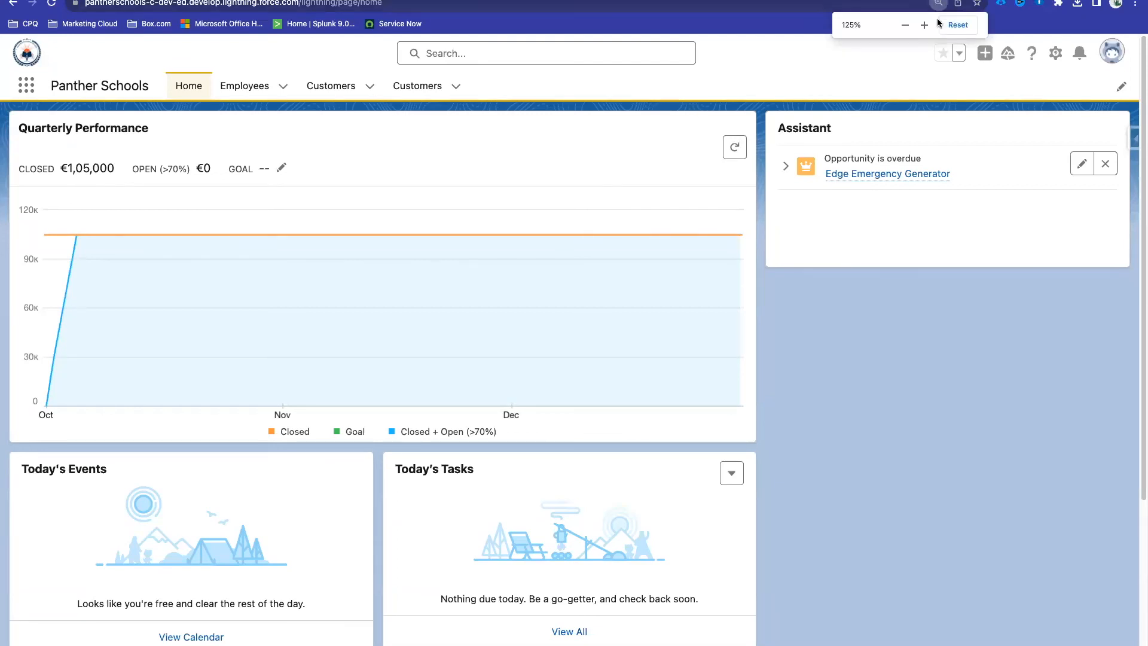
{"action": "left_click", "coordinate": [955, 25]}
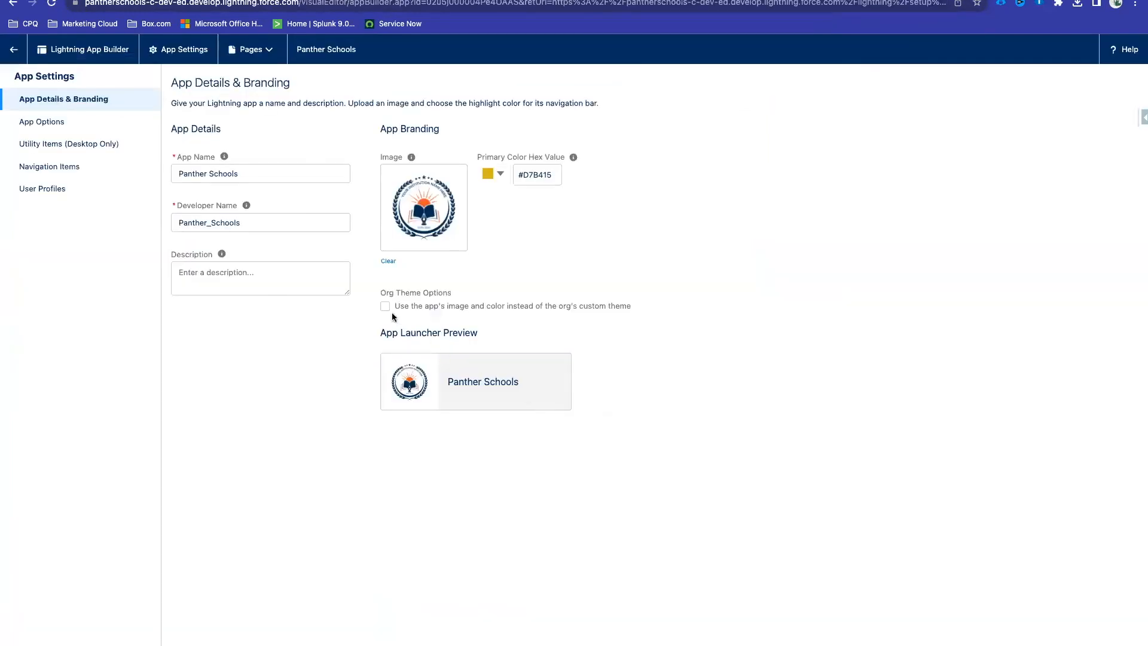
{"action": "left_click", "coordinate": [384, 307]}
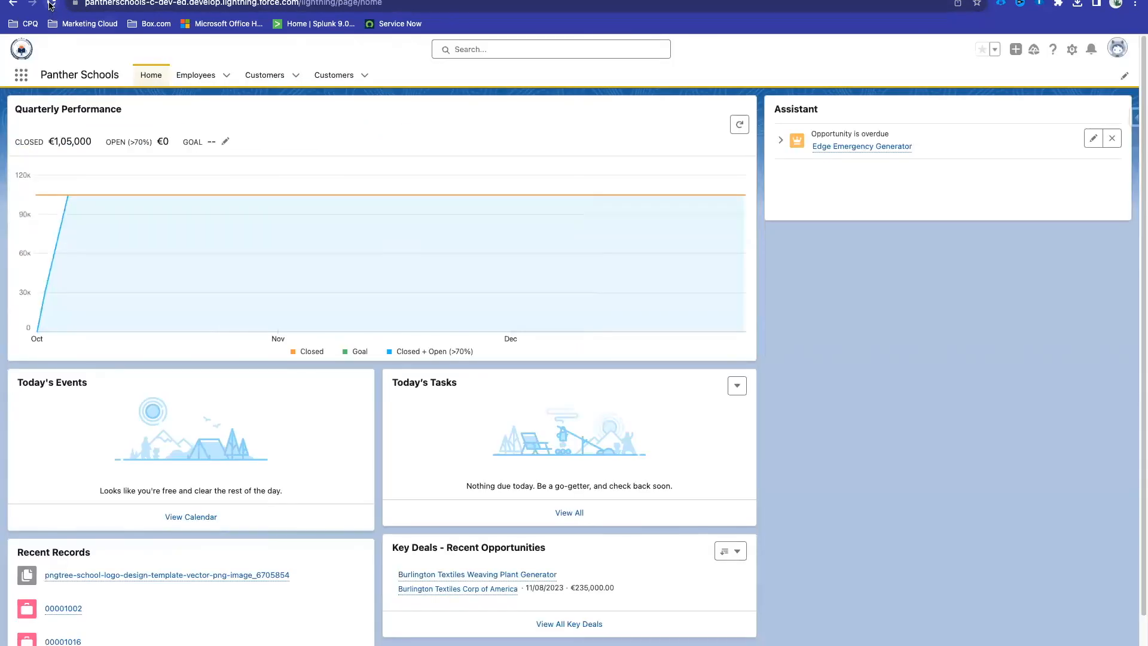
{"action": "left_click", "coordinate": [51, 4]}
Step: Check both Customers tabs and Employees in the rebranded app, then return Home
{"action": "scroll", "coordinate": [331, 259], "scroll_direction": "down", "scroll_amount": 3}
{"action": "scroll", "coordinate": [329, 259], "scroll_direction": "up", "scroll_amount": 3}
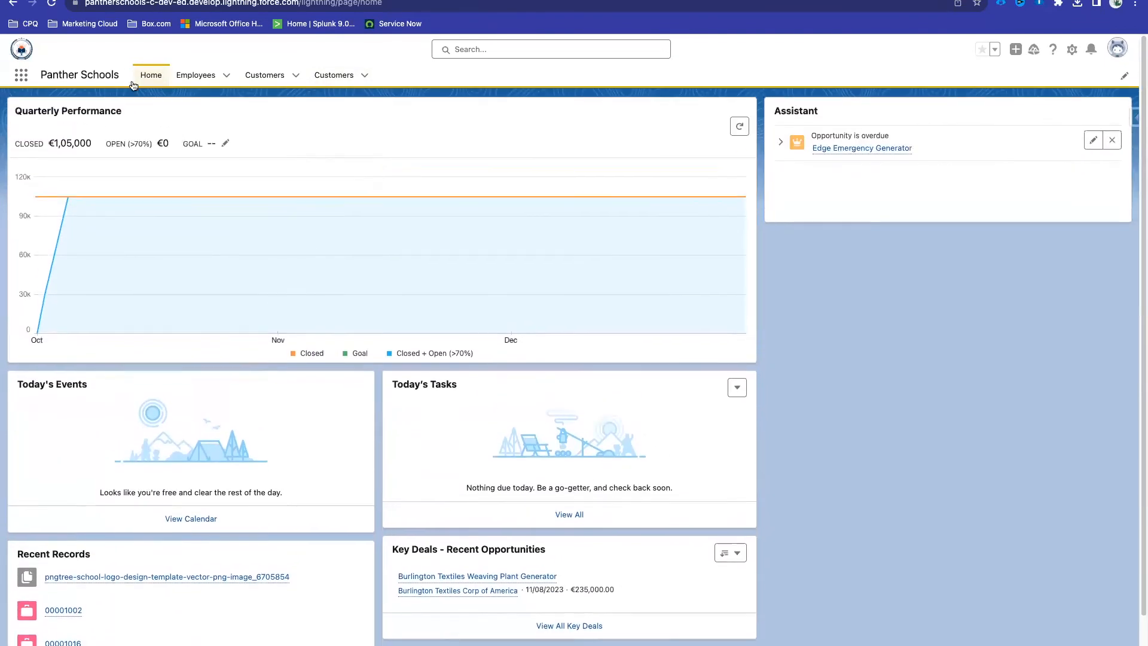
{"action": "left_click", "coordinate": [335, 75]}
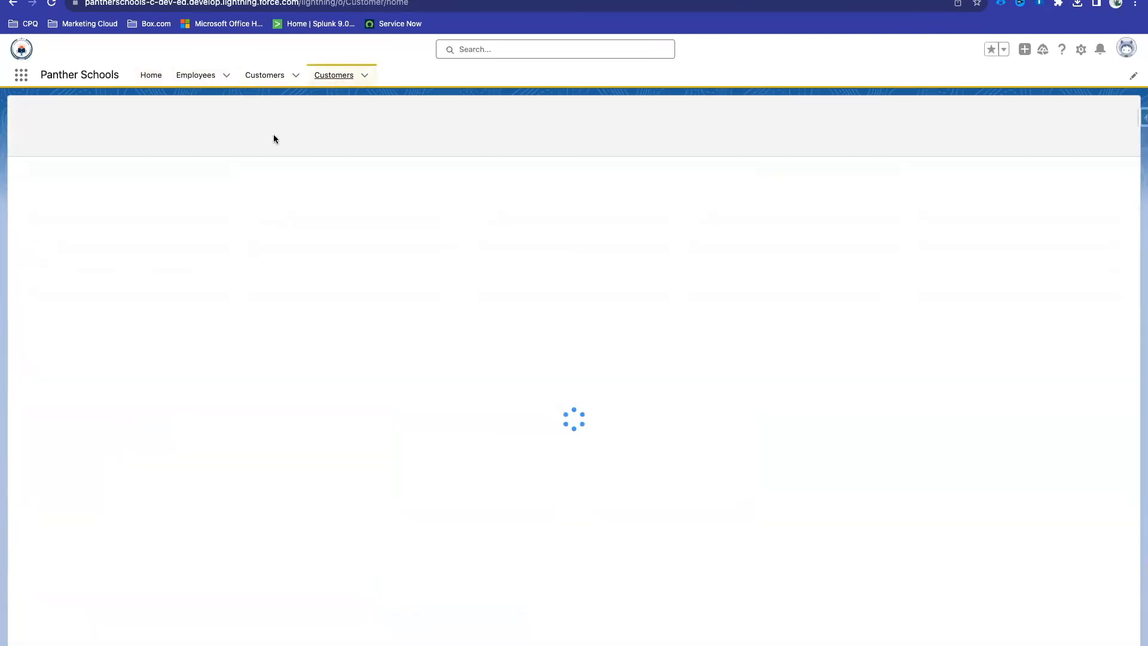
{"action": "left_click", "coordinate": [287, 78]}
{"action": "left_click", "coordinate": [194, 76]}
{"action": "left_click", "coordinate": [149, 77]}
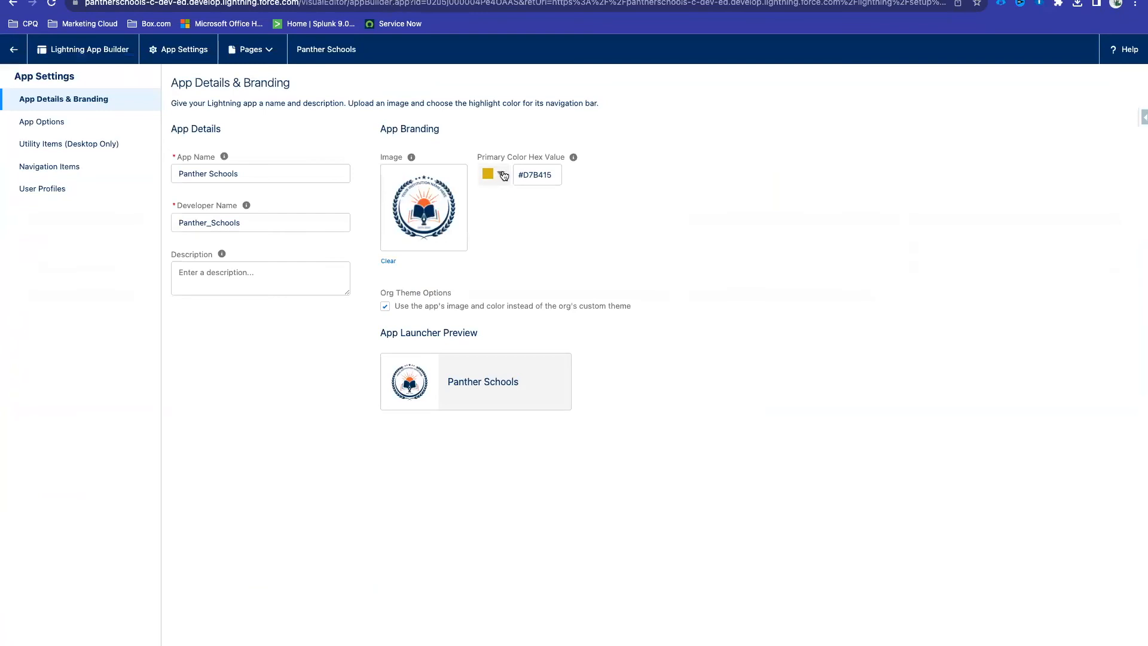
Step: Pick navy blue #2E397E in the Primary Color picker and confirm it
{"action": "left_click", "coordinate": [493, 173]}
{"action": "left_click", "coordinate": [539, 250]}
{"action": "left_click", "coordinate": [550, 208]}
{"action": "left_click", "coordinate": [550, 225]}
{"action": "left_click", "coordinate": [530, 252]}
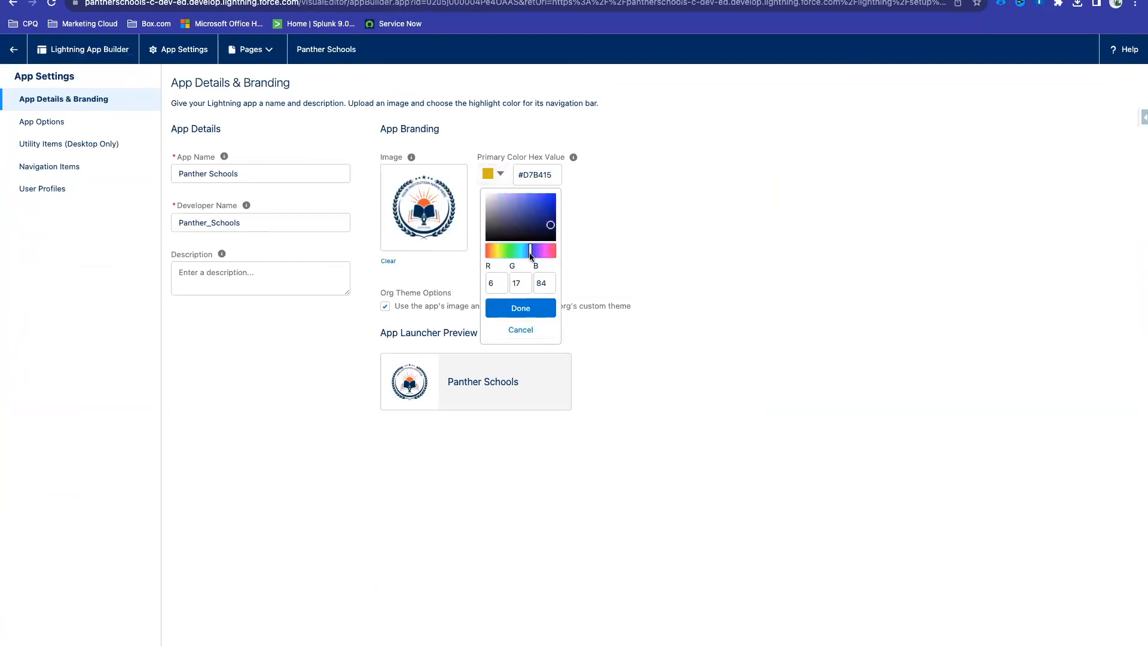
{"action": "left_click", "coordinate": [529, 215]}
{"action": "left_click", "coordinate": [529, 220]}
{"action": "left_click", "coordinate": [530, 306]}
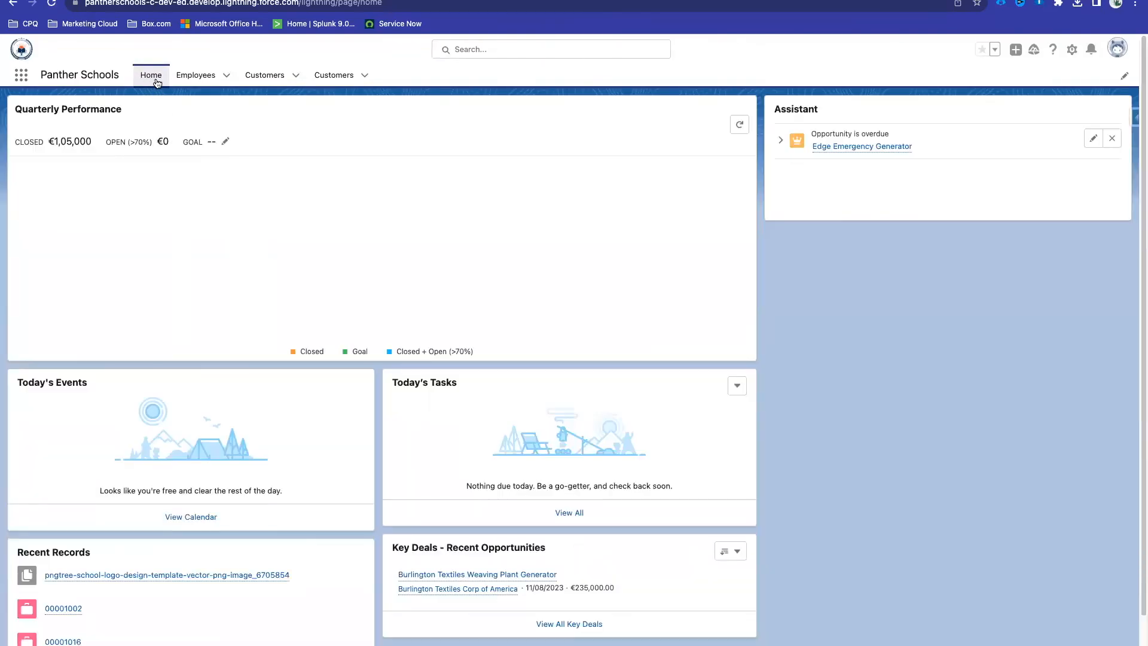
Step: Open and scroll through two employee records from the Employees list
{"action": "left_click", "coordinate": [197, 76]}
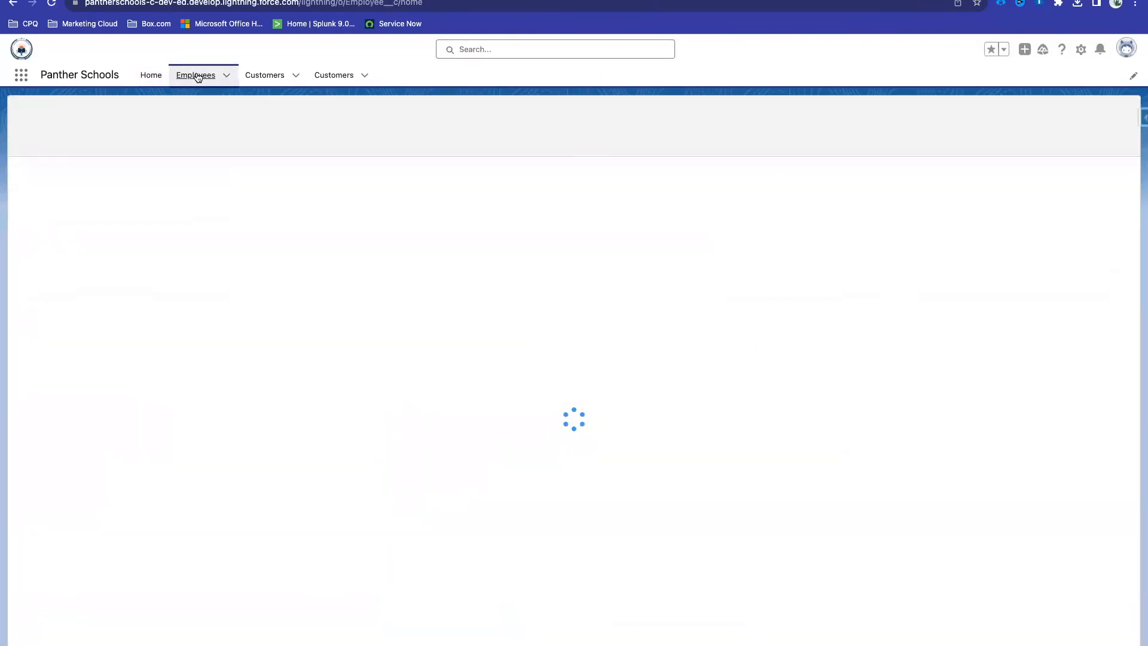
{"action": "left_click", "coordinate": [86, 184]}
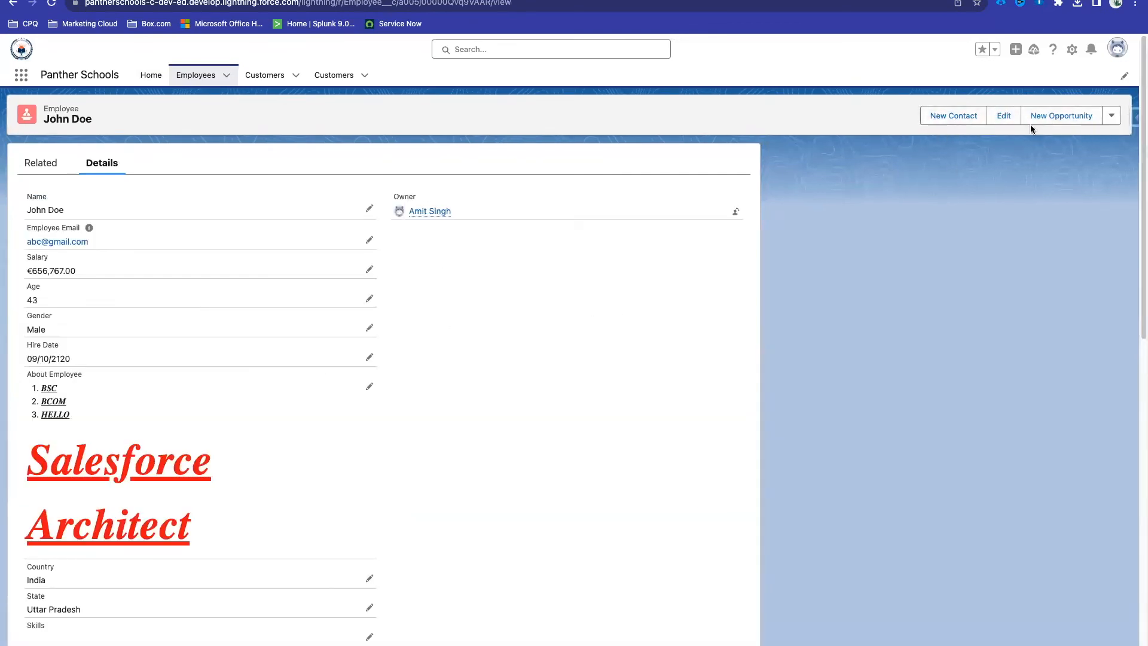
{"action": "scroll", "coordinate": [264, 247], "scroll_direction": "down", "scroll_amount": 15}
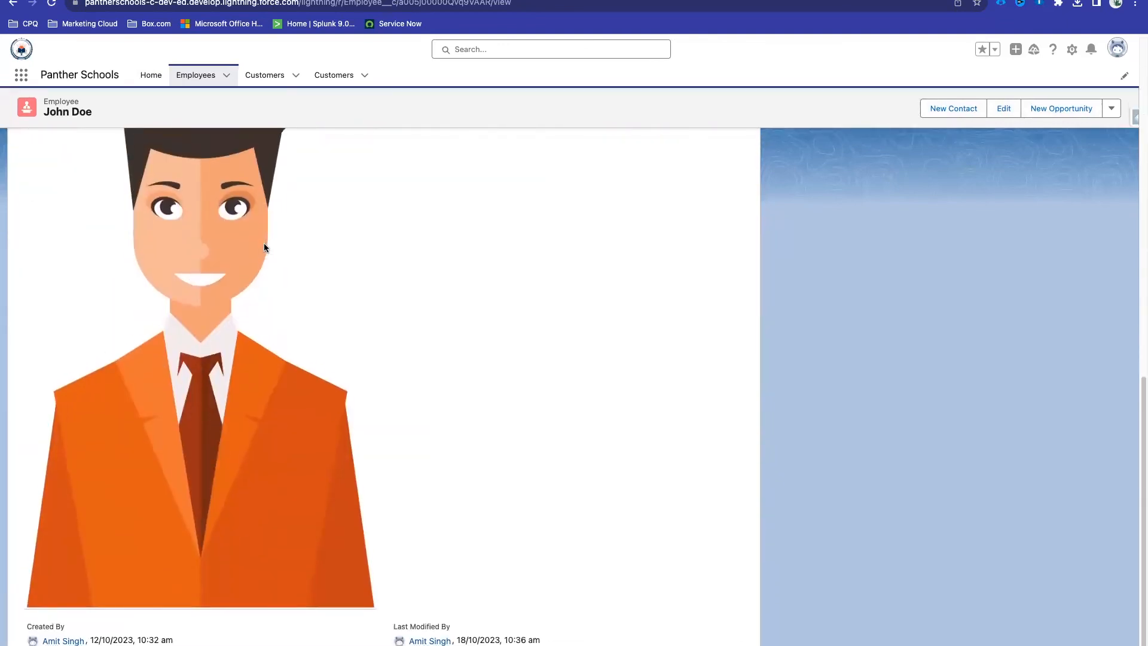
{"action": "scroll", "coordinate": [263, 242], "scroll_direction": "up", "scroll_amount": 15}
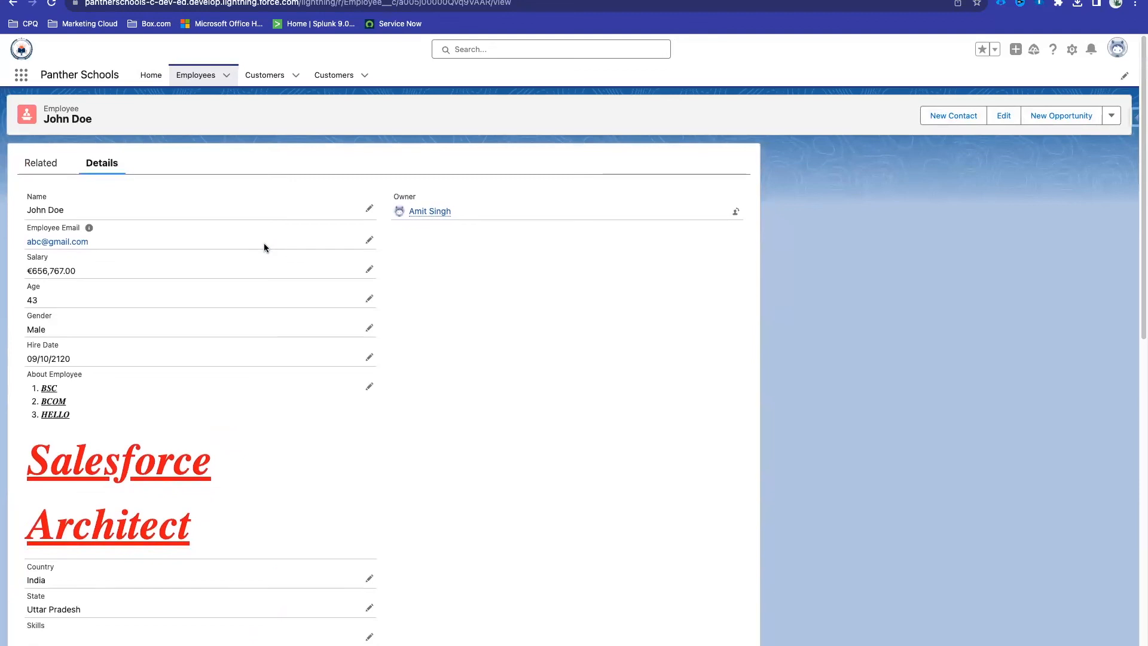
{"action": "left_click", "coordinate": [194, 80]}
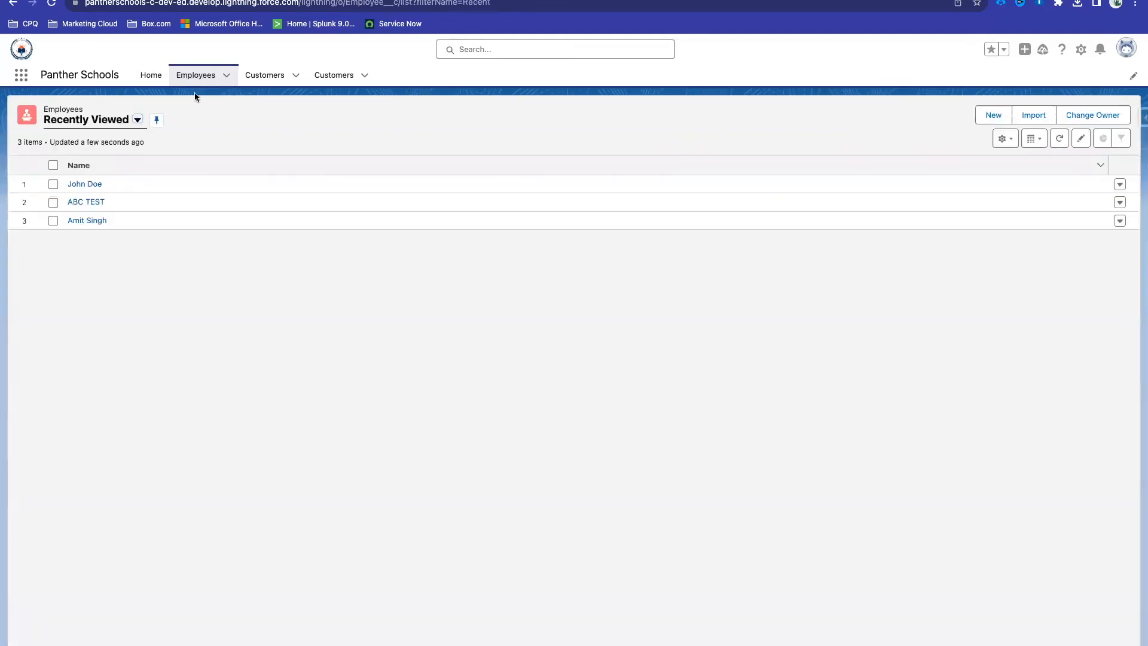
{"action": "left_click", "coordinate": [86, 220]}
{"action": "scroll", "coordinate": [328, 444], "scroll_direction": "down", "scroll_amount": 10}
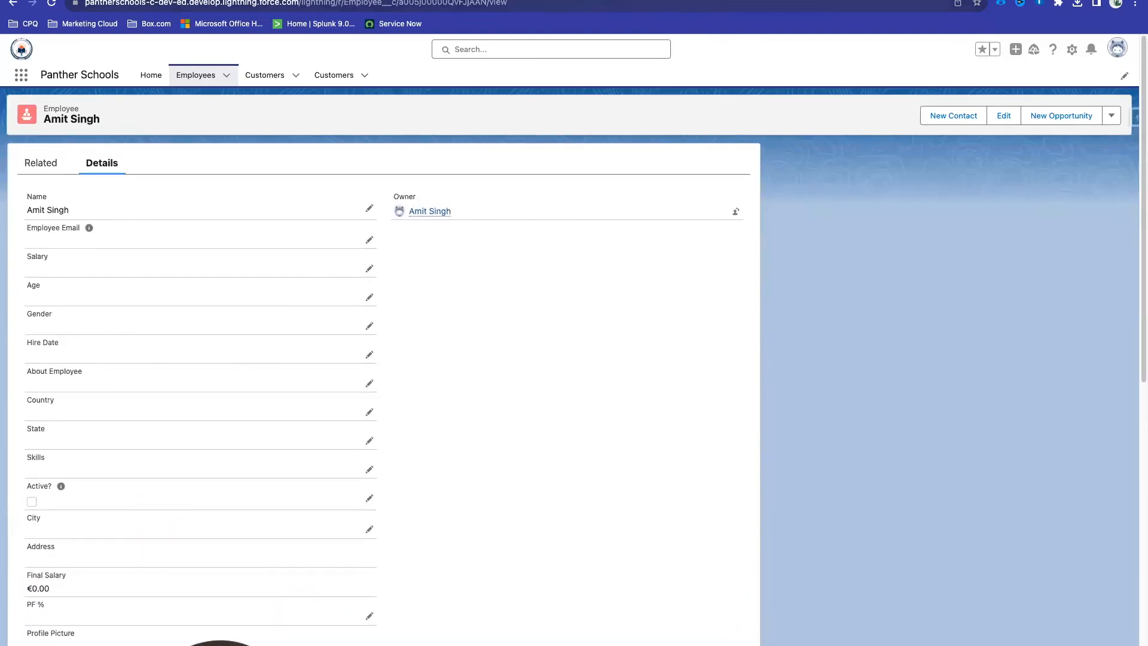
Step: Switch to the Quip Salesforce Admin notes and place the cursor above the list
{"action": "left_click", "coordinate": [717, 2]}
{"action": "left_click", "coordinate": [421, 411]}
{"action": "left_click", "coordinate": [348, 398]}
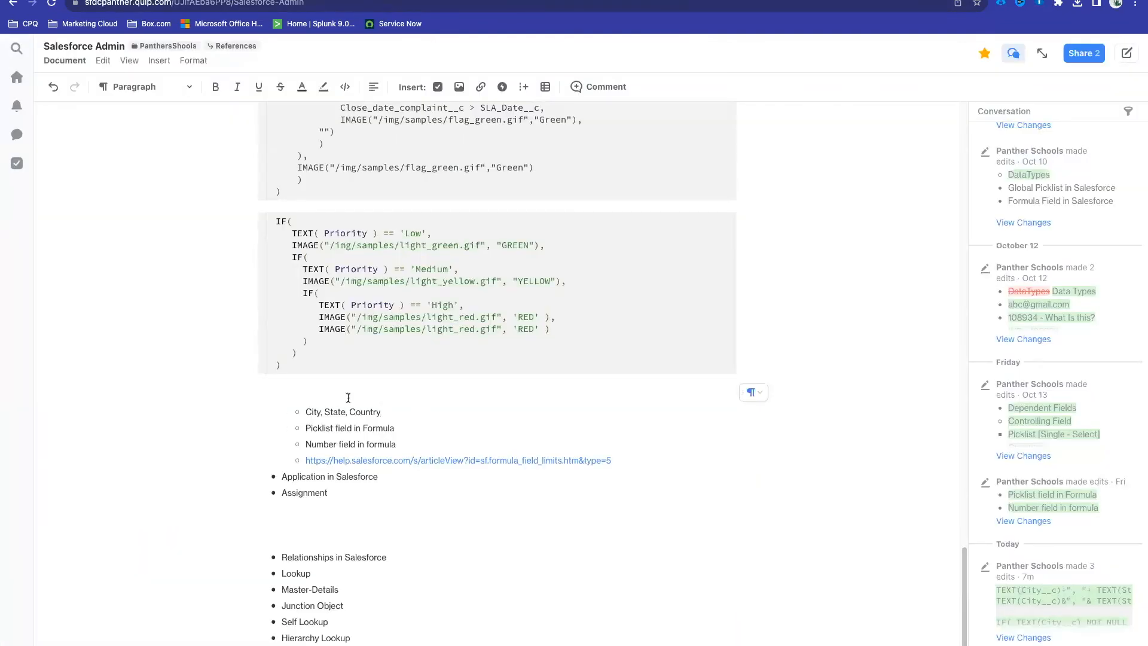